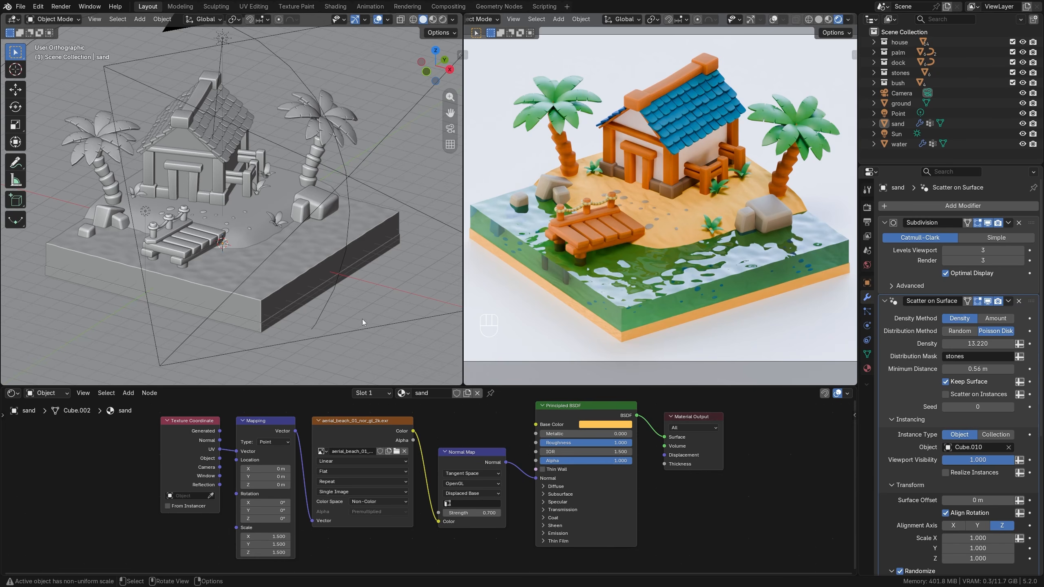
pyautogui.moveTo(247, 264)
pyautogui.mouseDown(button='middle')
pyautogui.moveTo(263, 265)
pyautogui.moveTo(258, 280)
pyautogui.mouseUp(button='middle')
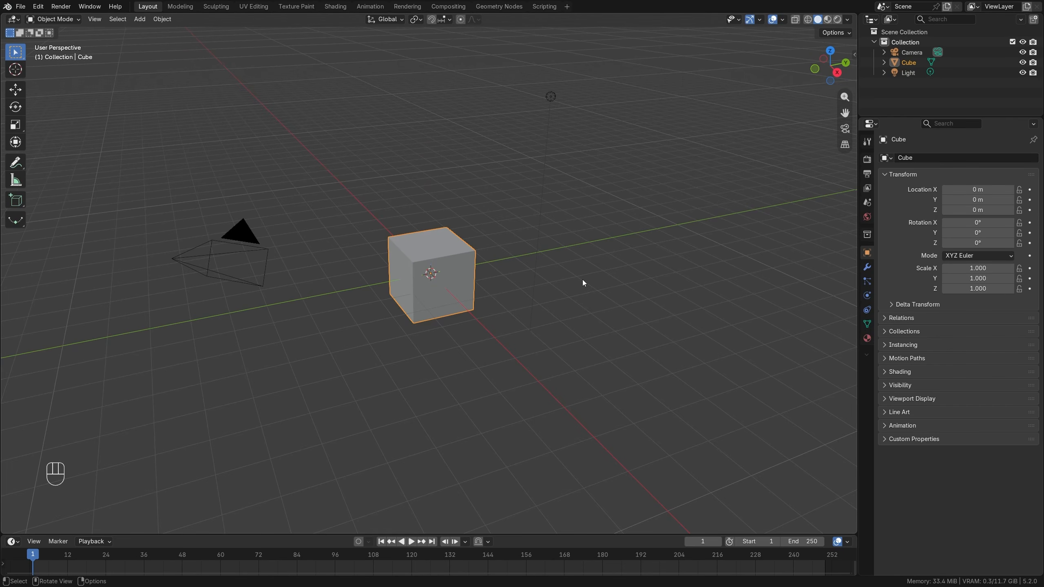
pyautogui.moveTo(463, 335); pyautogui.dragTo(489, 298, button='middle')
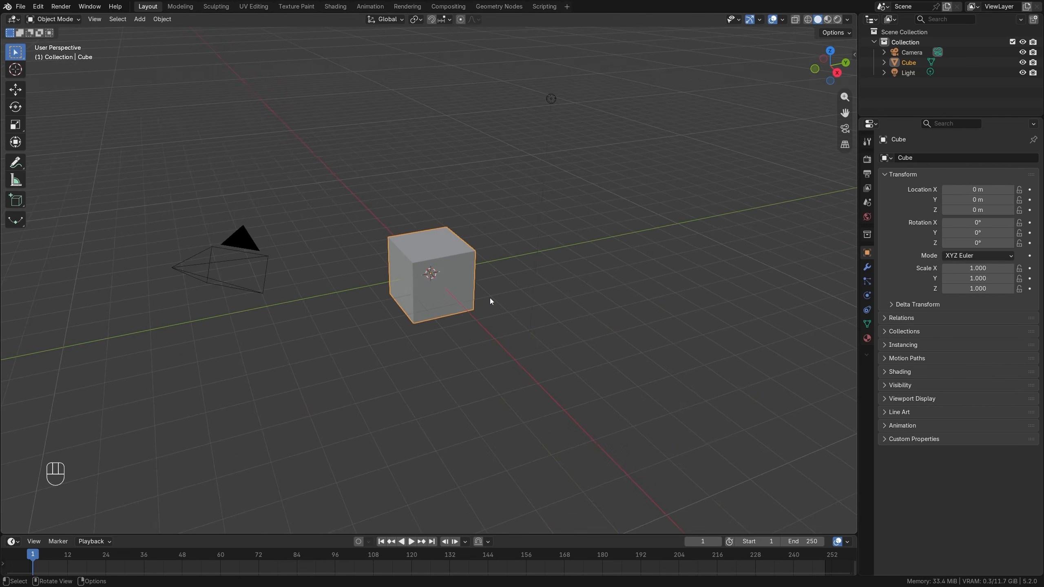
pyautogui.scroll(1, 489, 298)
pyautogui.scroll(-1, 489, 298)
pyautogui.scroll(1, 490, 297)
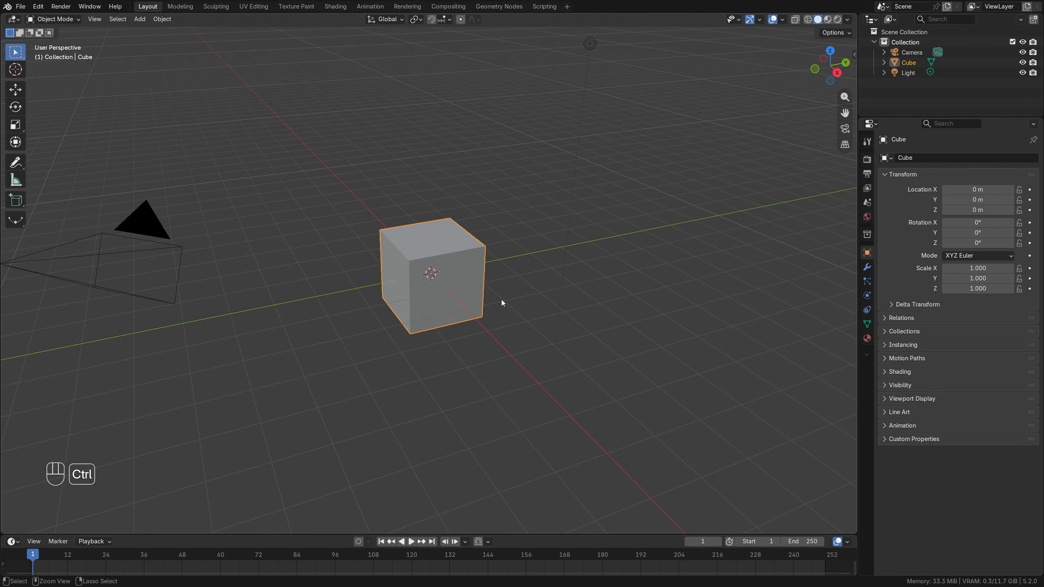
pyautogui.keyDown('ctrl'); pyautogui.moveTo(501, 299); pyautogui.dragTo(489, 352, button='middle'); pyautogui.keyUp('ctrl')
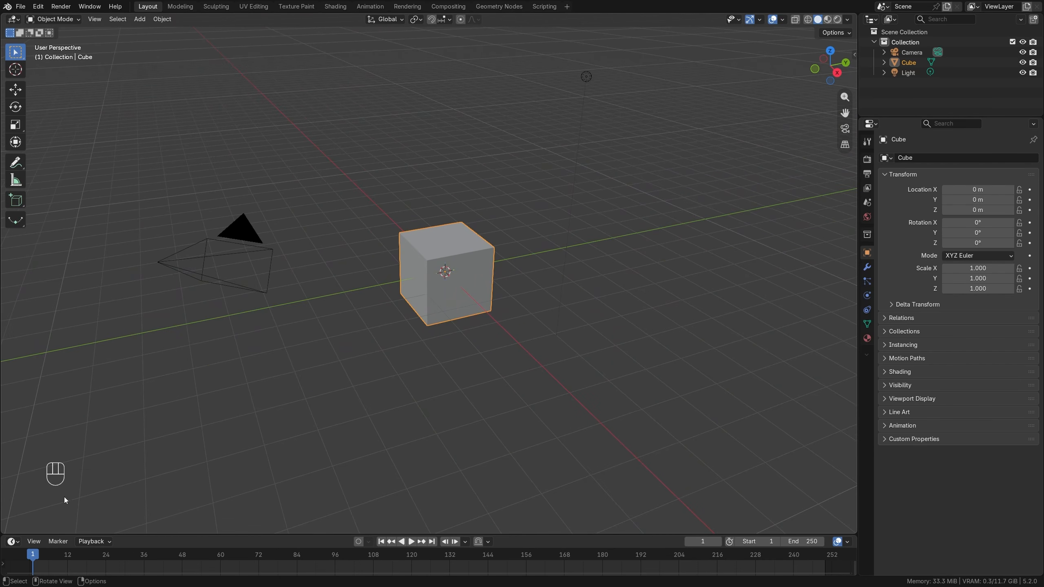
pyautogui.moveTo(286, 426); pyautogui.dragTo(356, 422, button='middle')
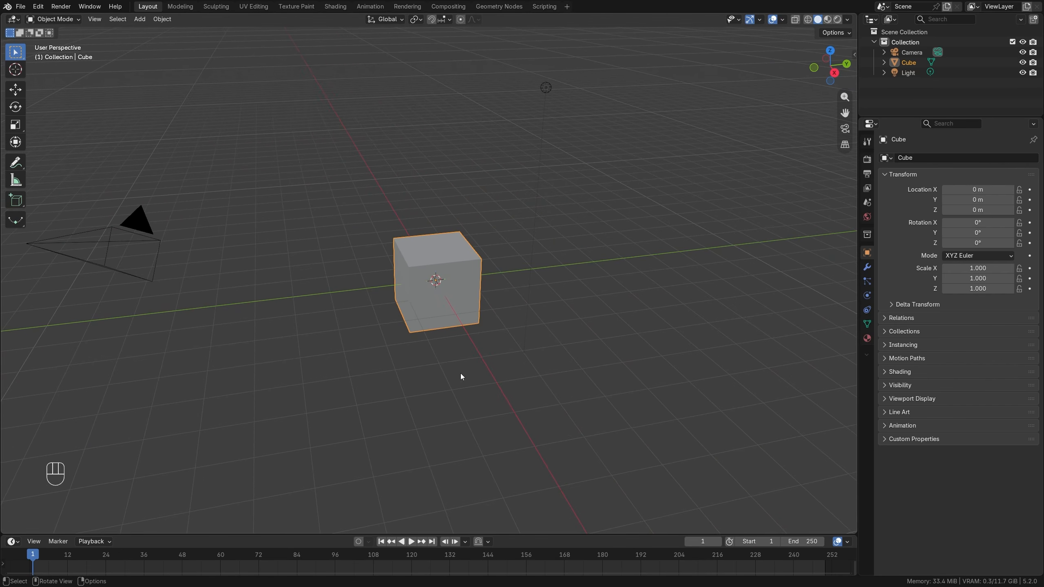
pyautogui.moveTo(461, 374); pyautogui.dragTo(462, 324, button='middle')
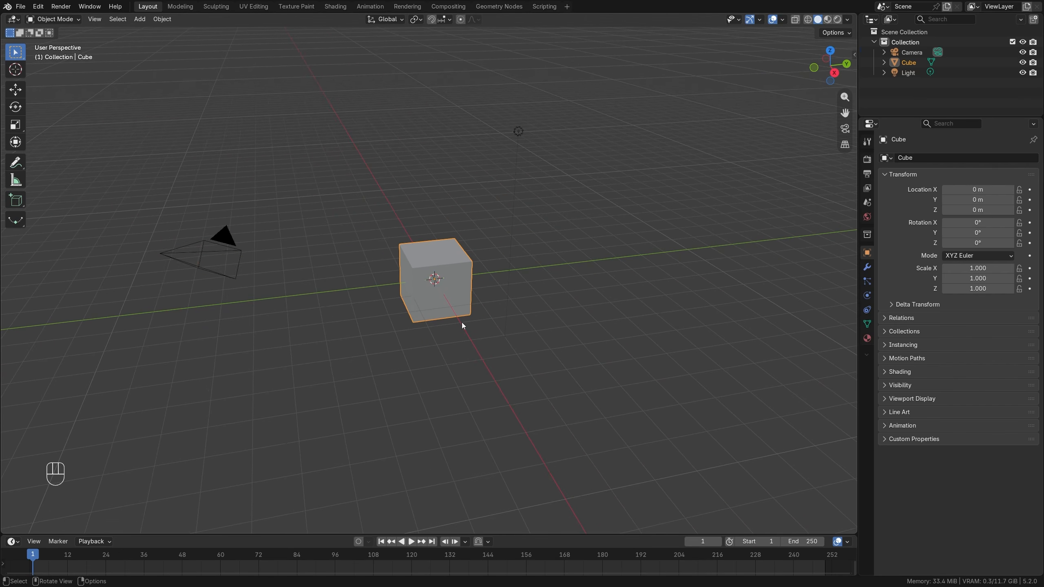
# Delete the default camera, cube and light, along with the collection that held them.
pyautogui.press('a')
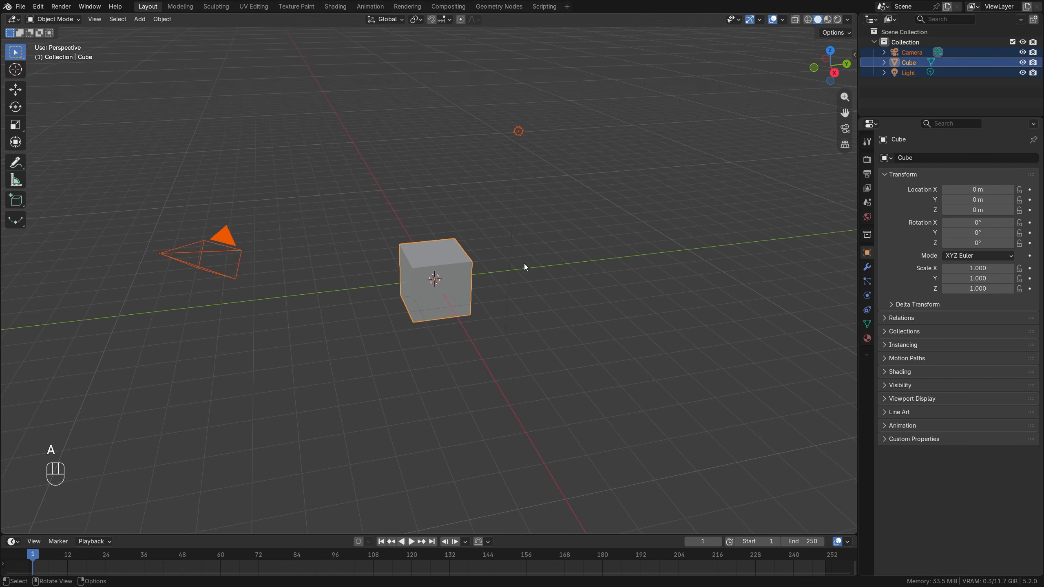
pyautogui.press('x')
pyautogui.click(460, 261)
pyautogui.click(921, 42)
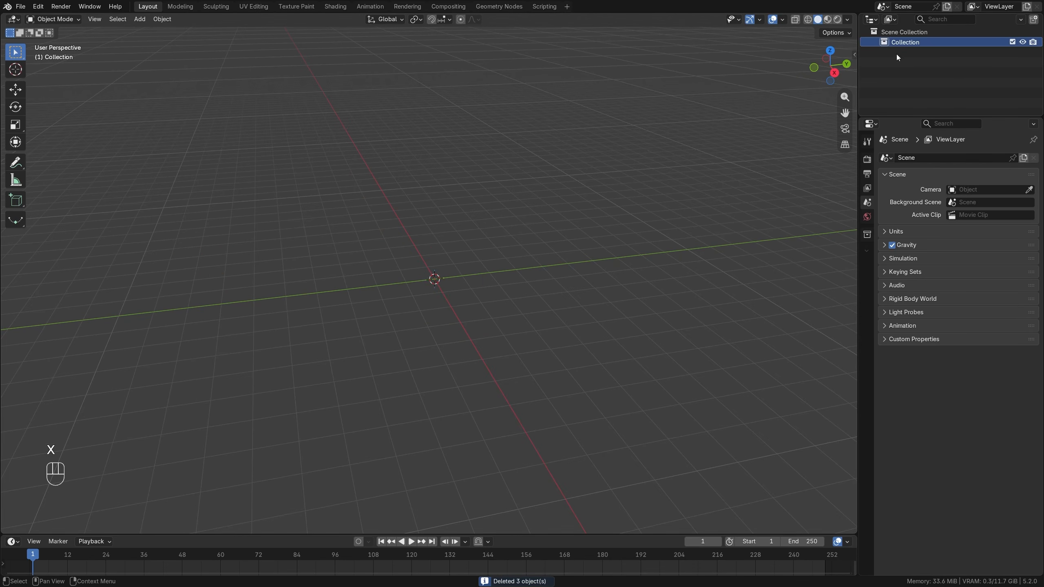
pyautogui.press('Delete')
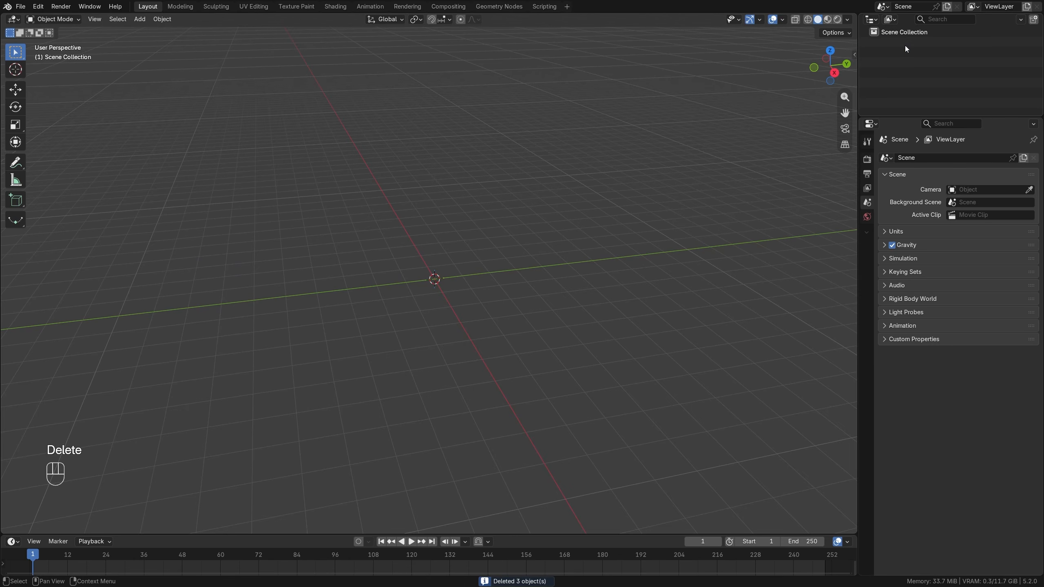
# Add a cube mesh to the empty scene.
pyautogui.moveTo(636, 208); pyautogui.dragTo(481, 247, button='middle')
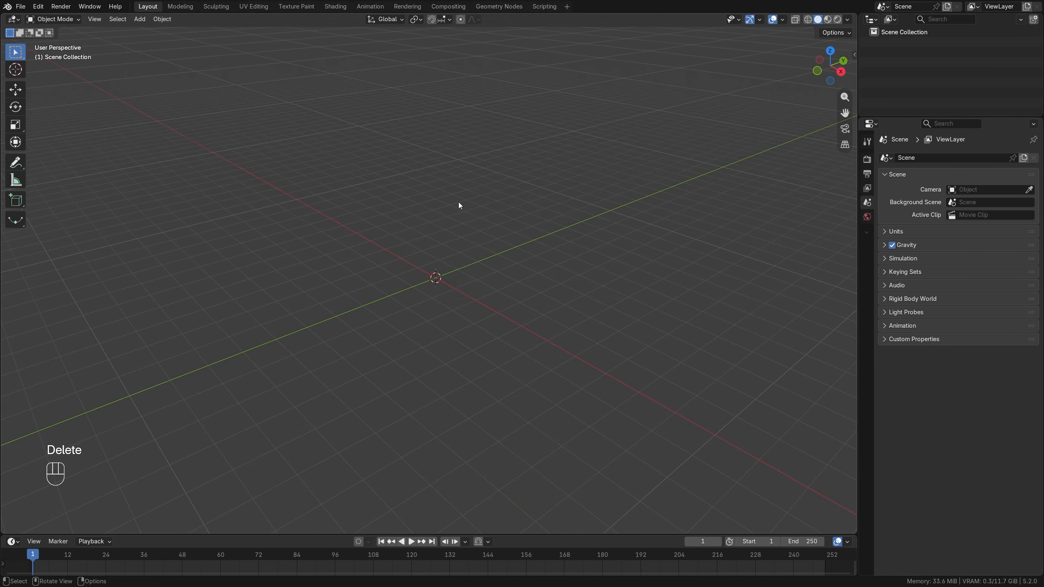
pyautogui.hotkey('shift', 'a')
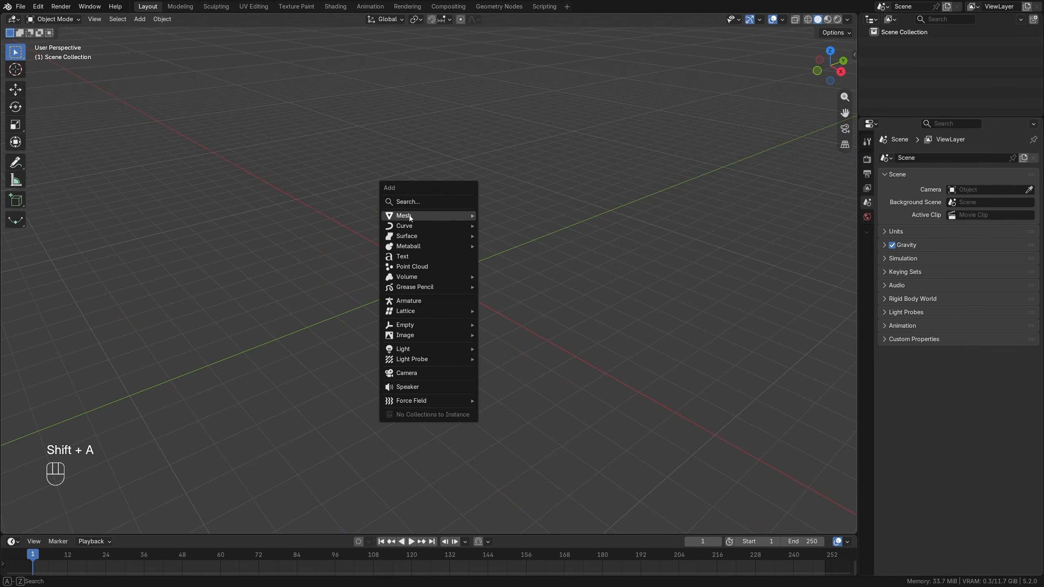
pyautogui.moveTo(409, 215)
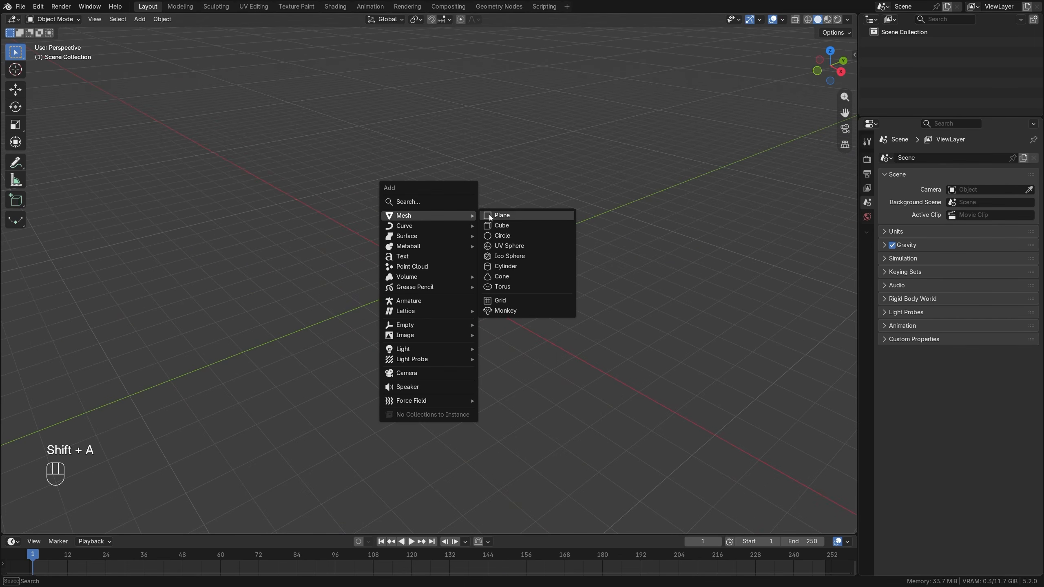
pyautogui.click(513, 226)
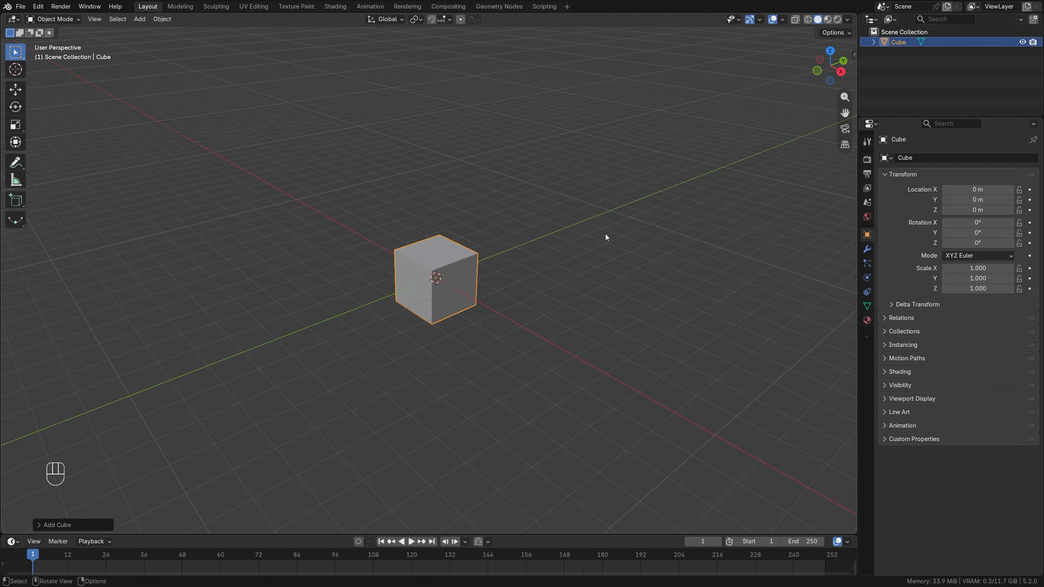
# Set the cube's dimensions to 12.5 m in X and Y and 1.7 m in Z.
pyautogui.press('n')
pyautogui.scroll(4, 546, 270)
pyautogui.moveTo(556, 270); pyautogui.dragTo(569, 268, button='middle')
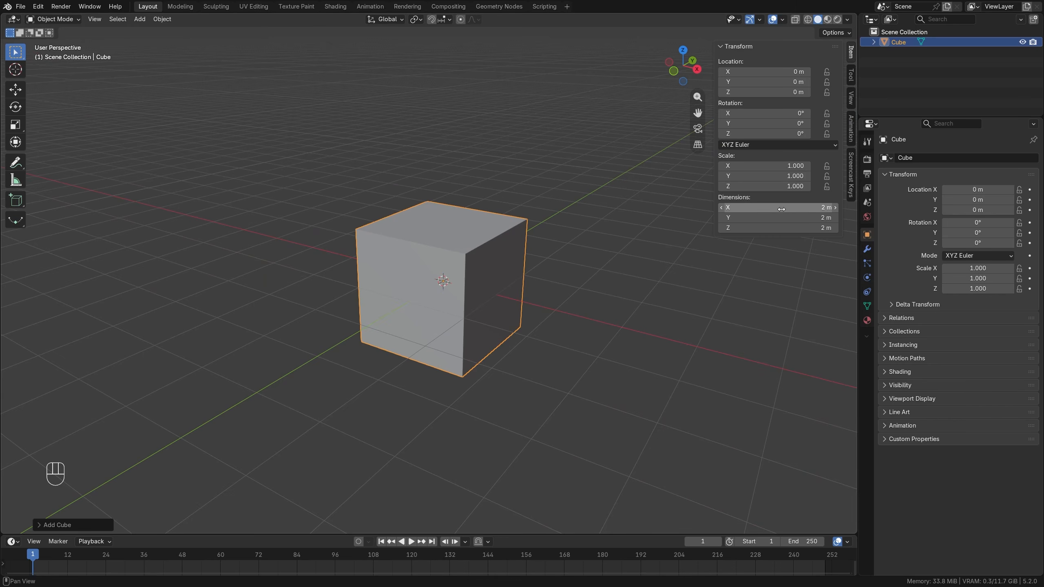
pyautogui.moveTo(780, 209); pyautogui.dragTo(780, 218)
pyautogui.write('12.5')
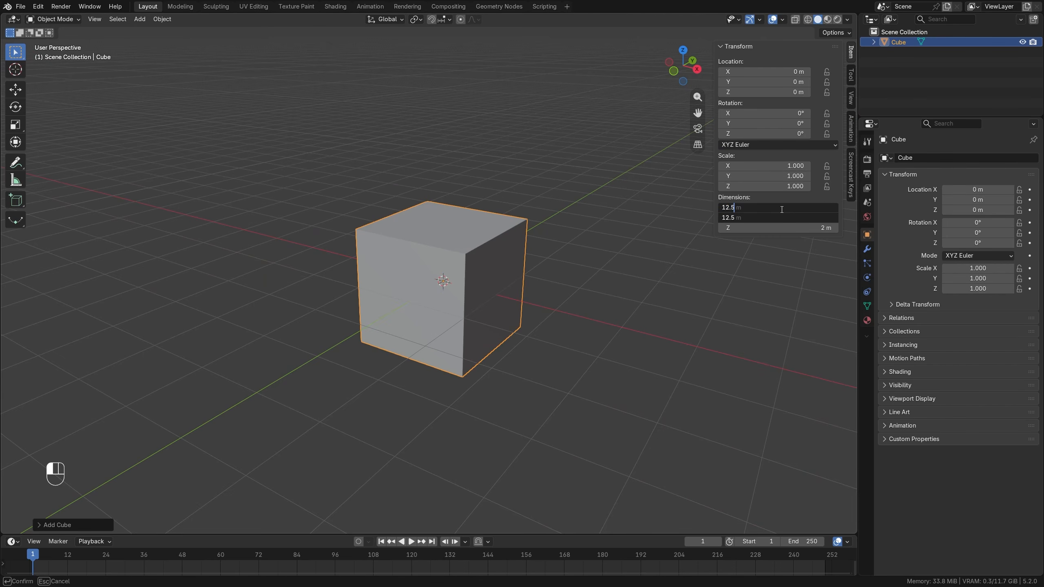
pyautogui.press('Return')
pyautogui.scroll(-5, 517, 227)
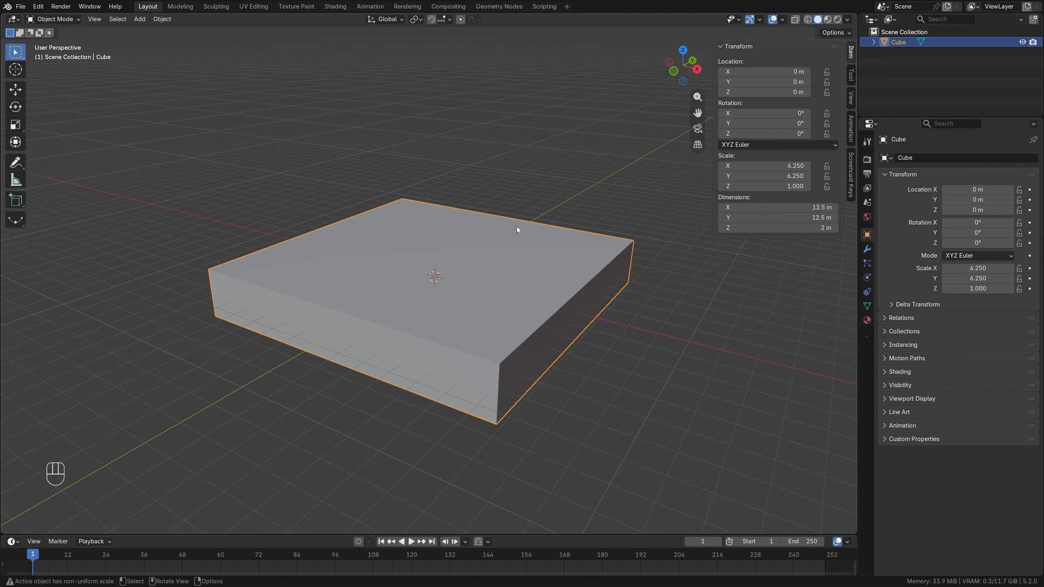
pyautogui.moveTo(517, 227); pyautogui.dragTo(531, 223, button='middle')
pyautogui.click(785, 225)
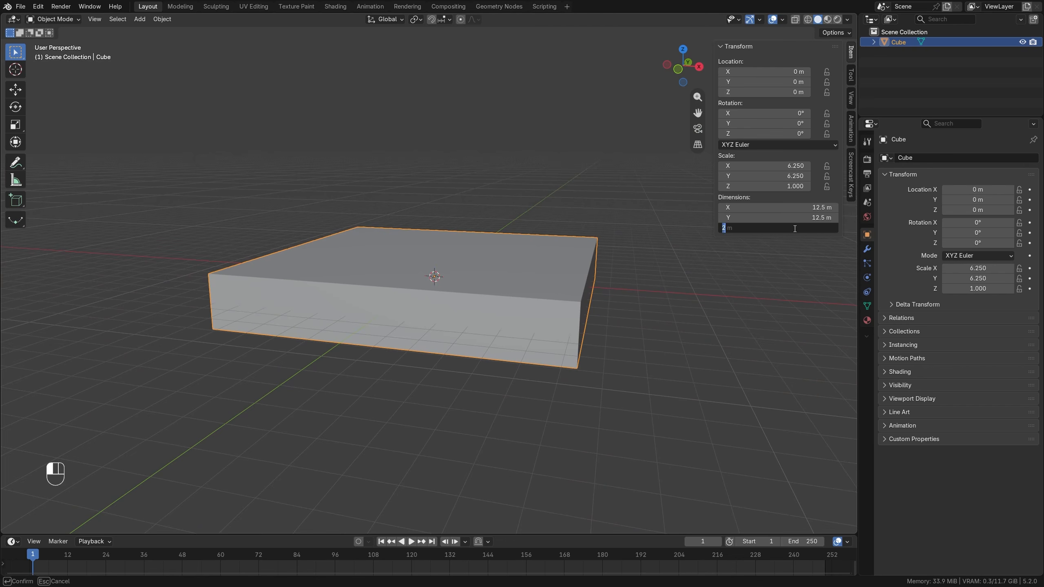
pyautogui.write('1.7')
pyautogui.press('Return')
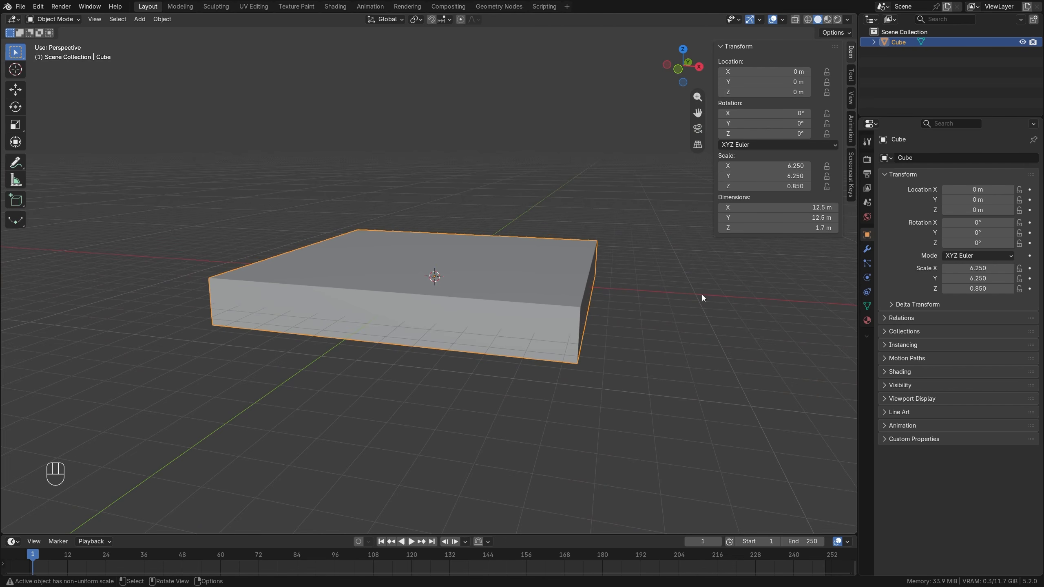
# In Edit Mode, divide the slab along its Y direction with 21 evenly spaced loop cuts, without sliding them.
pyautogui.moveTo(636, 298); pyautogui.dragTo(562, 307, button='middle')
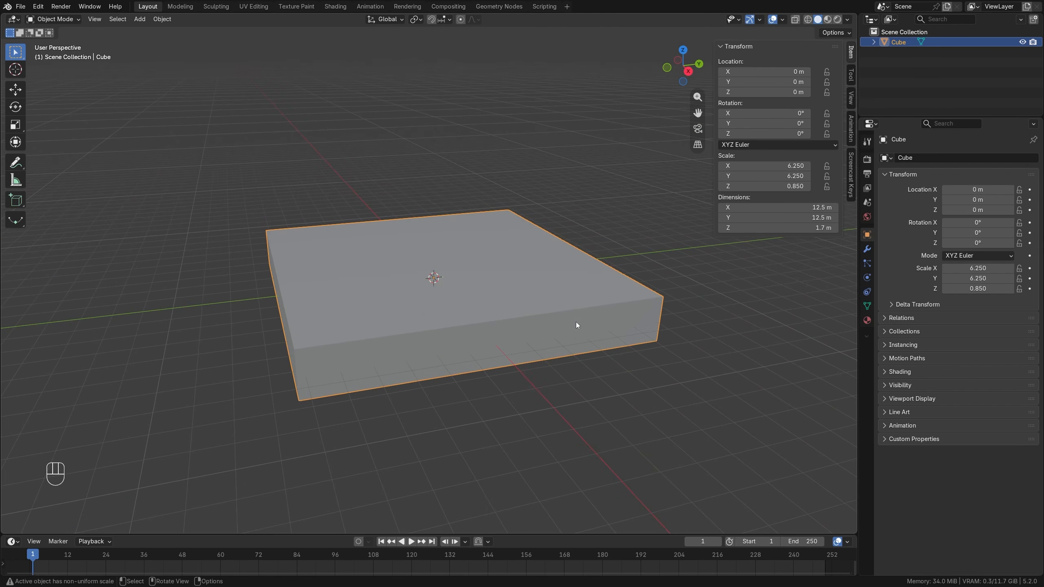
pyautogui.press('Tab')
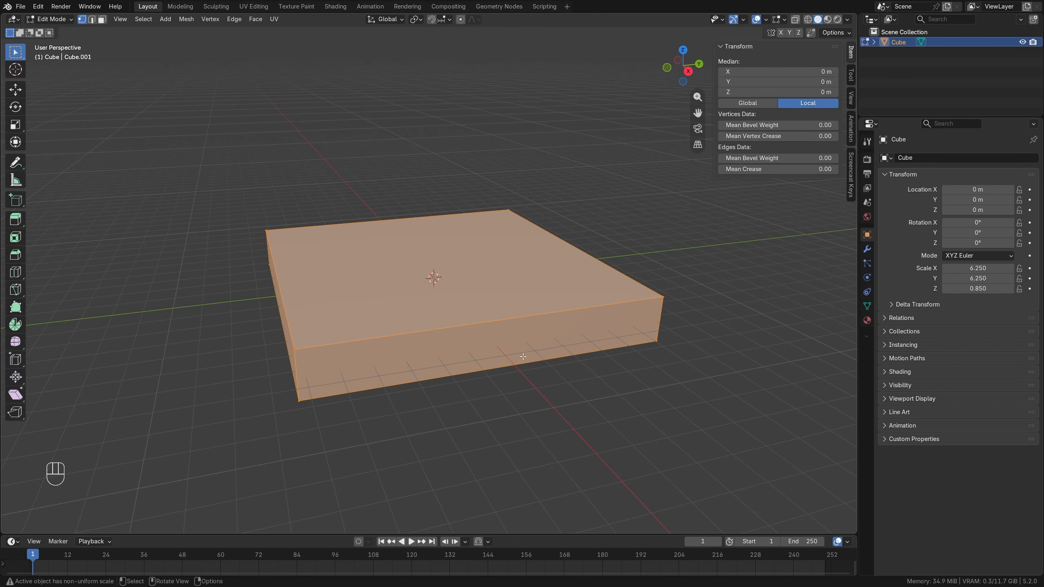
pyautogui.hotkey('ctrl', 'r')
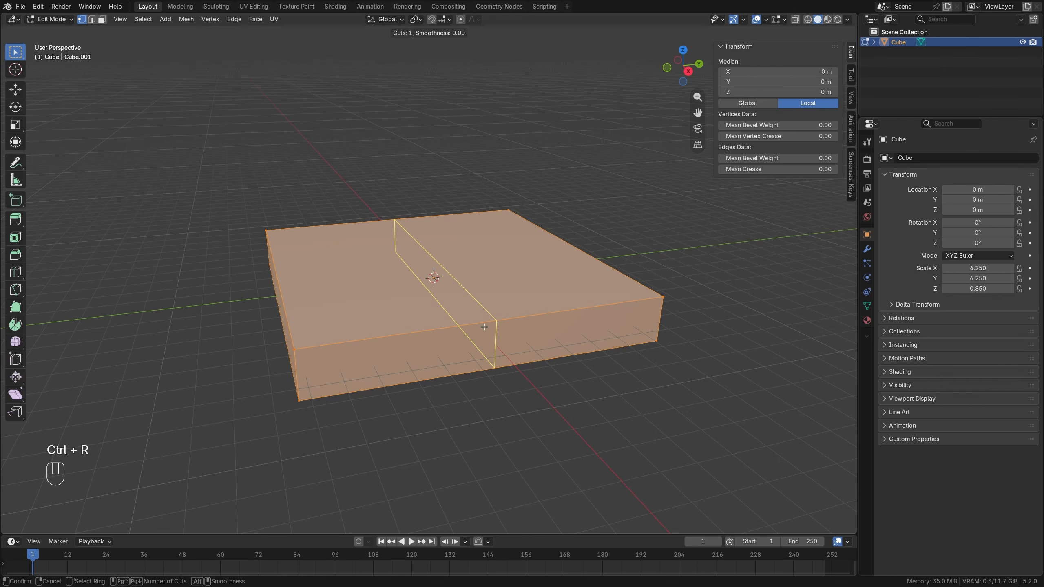
pyautogui.scroll(12, 484, 327)
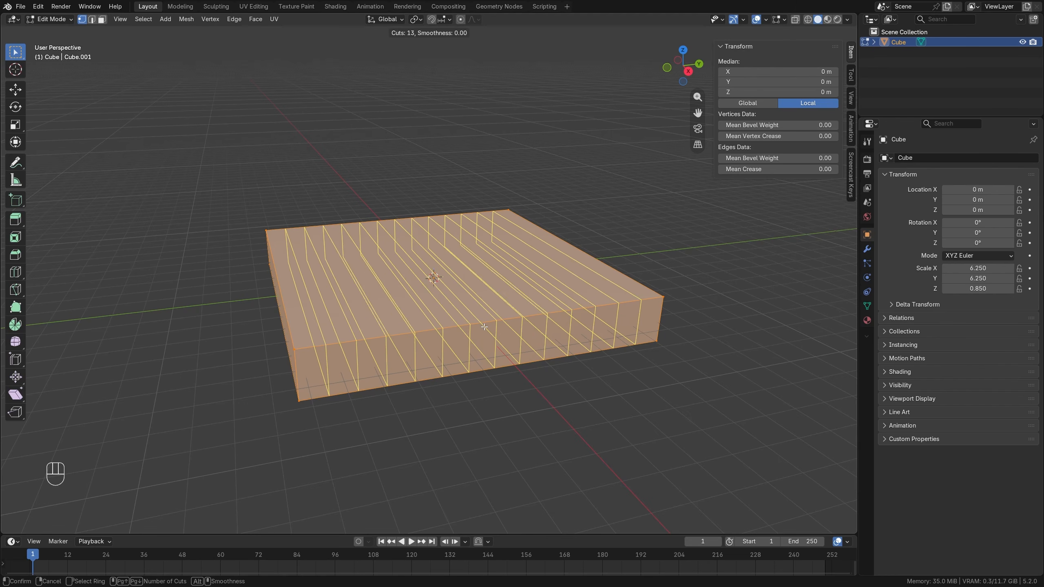
pyautogui.scroll(7, 484, 327)
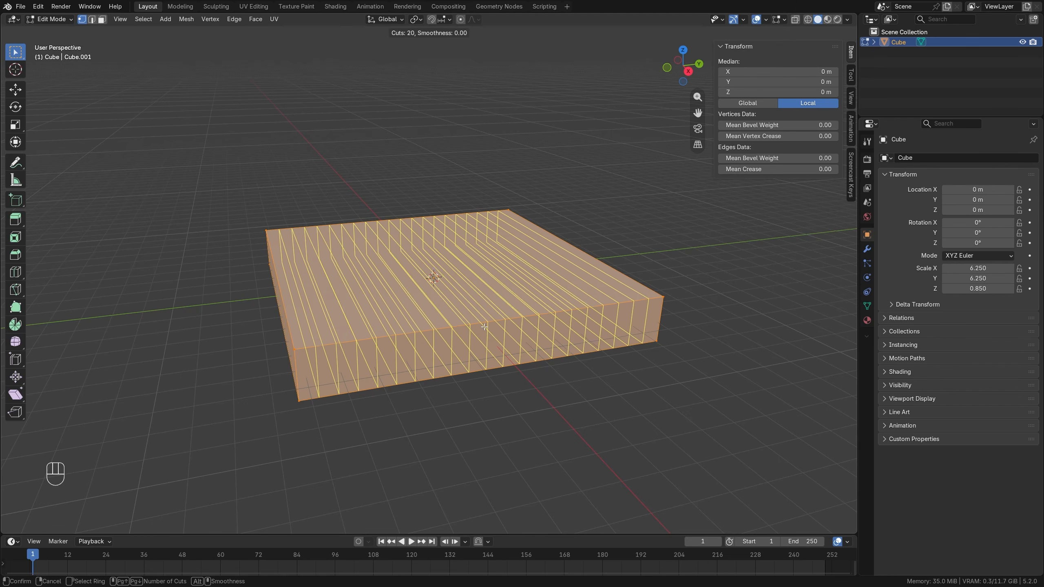
pyautogui.scroll(1, 483, 327)
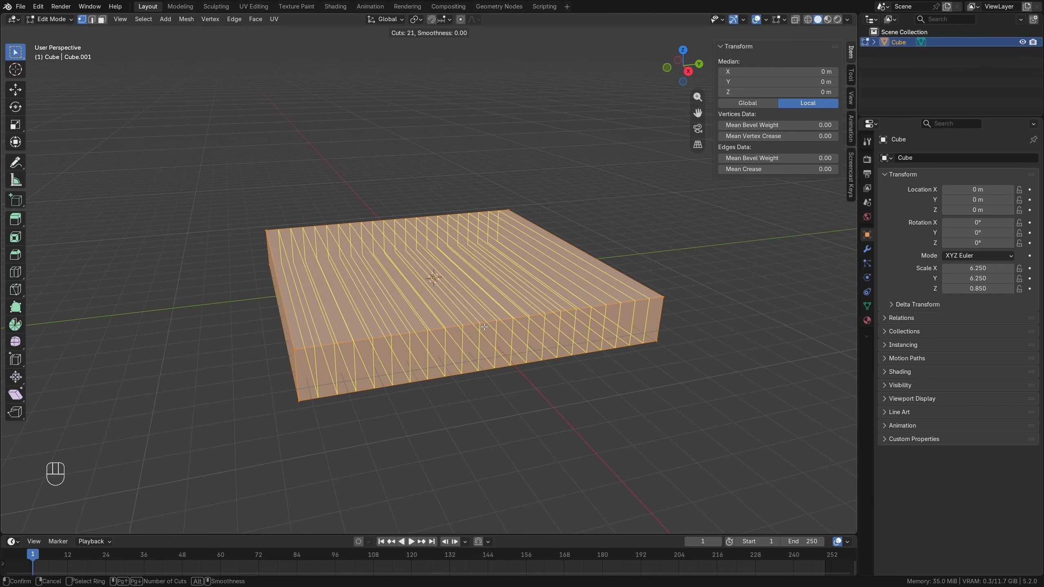
pyautogui.click(484, 327)
pyautogui.rightClick(484, 326)
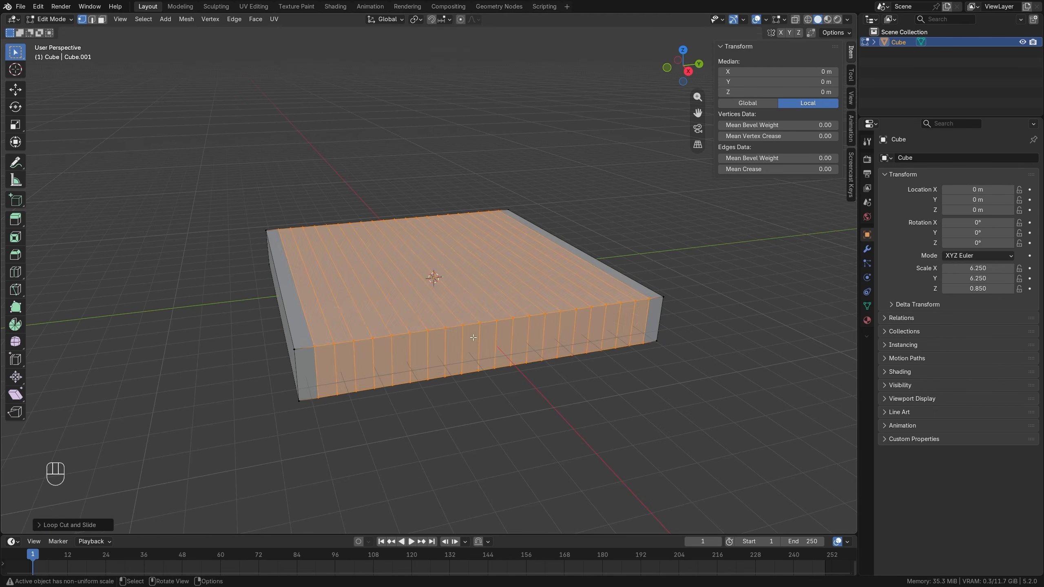
# Add 21 evenly spaced loop cuts along the X direction to form a square grid on the slab's top.
pyautogui.moveTo(370, 354); pyautogui.dragTo(414, 355, button='middle')
pyautogui.hotkey('ctrl', 'r')
pyautogui.scroll(16, 416, 348)
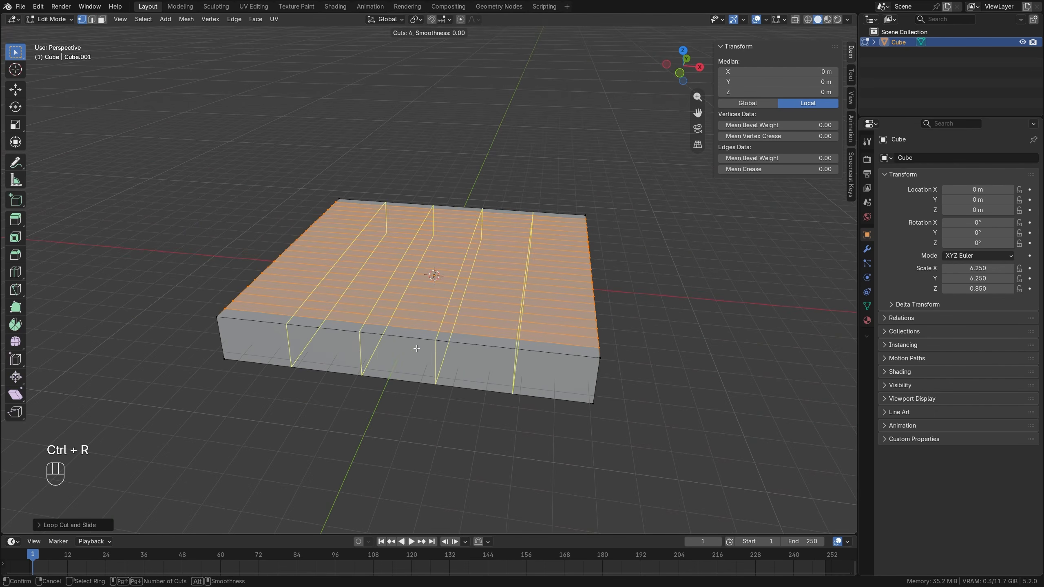
pyautogui.scroll(4, 416, 348)
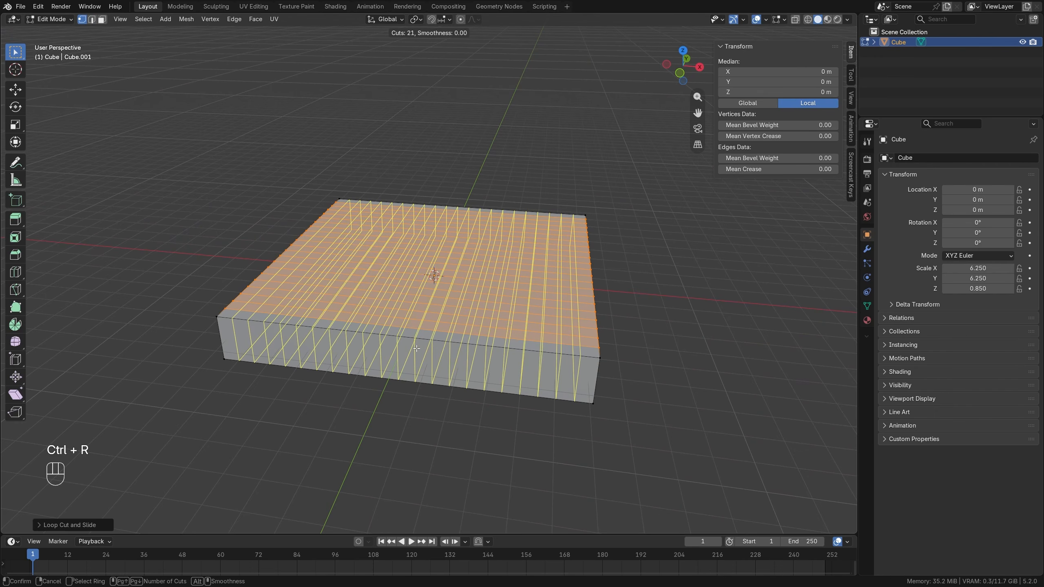
pyautogui.click(417, 348)
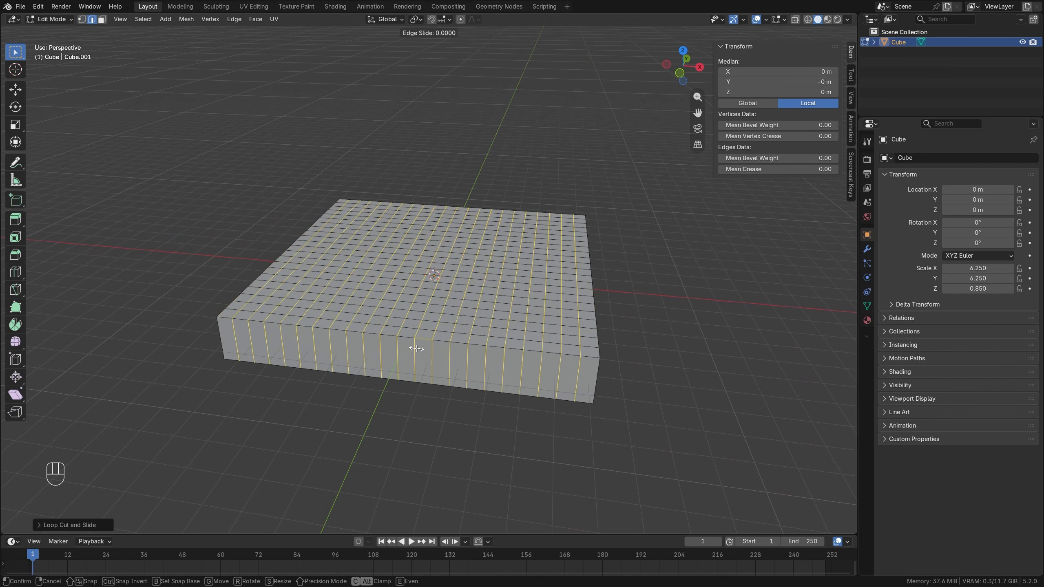
pyautogui.rightClick(417, 349)
# Assign only the vertices of the slab's top surface to a new vertex group, check the group list and return to Object Mode.
pyautogui.press('1')
pyautogui.moveTo(577, 339); pyautogui.dragTo(567, 368, button='middle')
pyautogui.hotkey('alt', 'a')
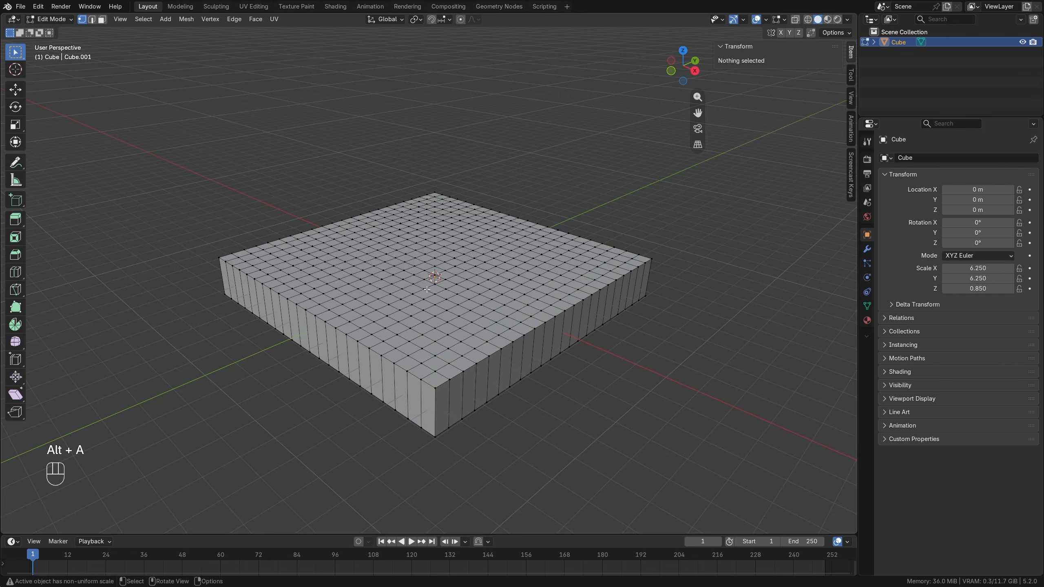
pyautogui.moveTo(426, 290); pyautogui.dragTo(472, 356, button='middle')
pyautogui.scroll(1, 473, 356)
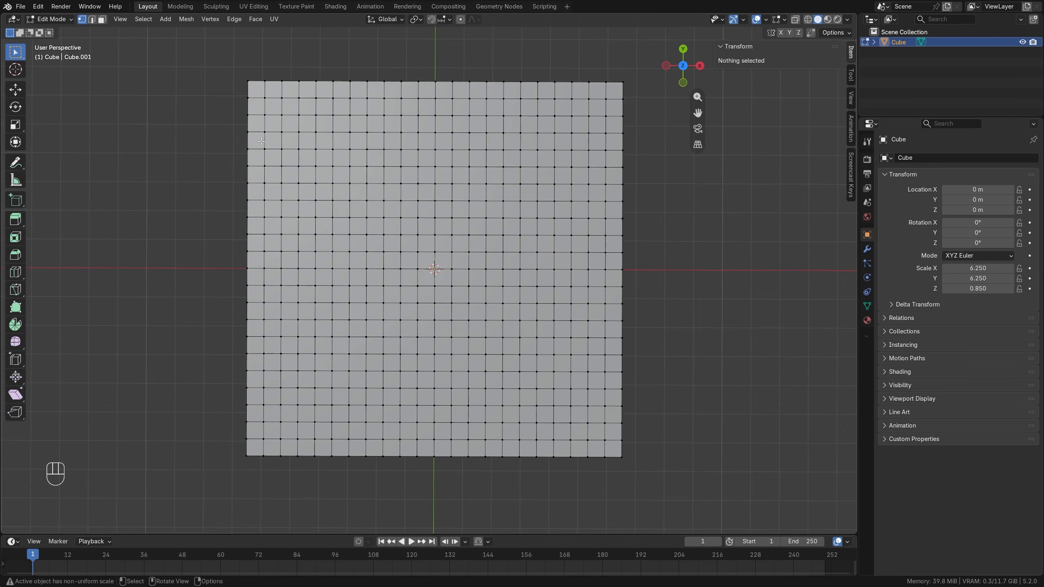
pyautogui.moveTo(197, 54); pyautogui.dragTo(646, 494)
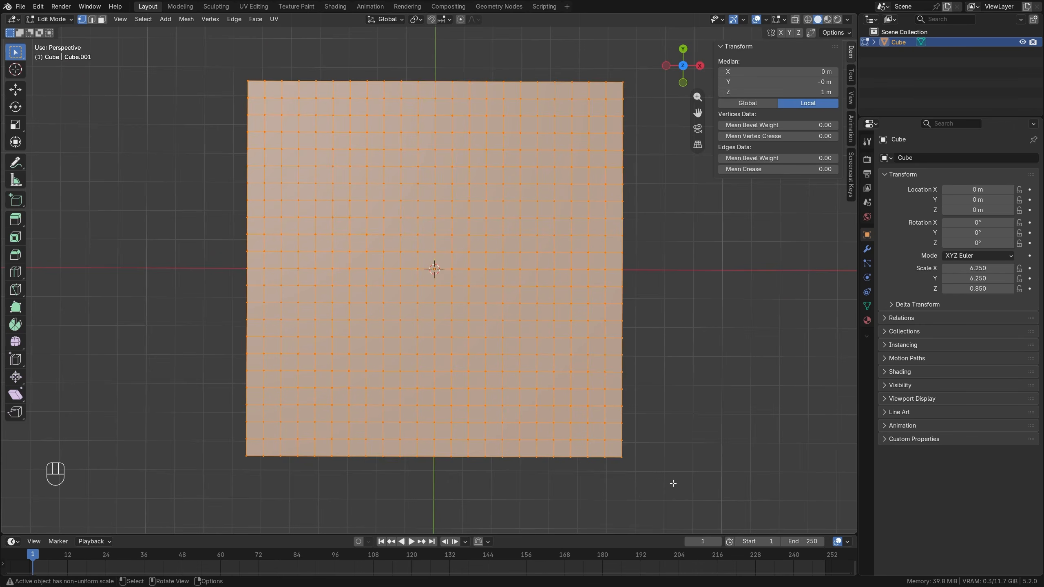
pyautogui.moveTo(673, 483); pyautogui.dragTo(604, 379, button='middle')
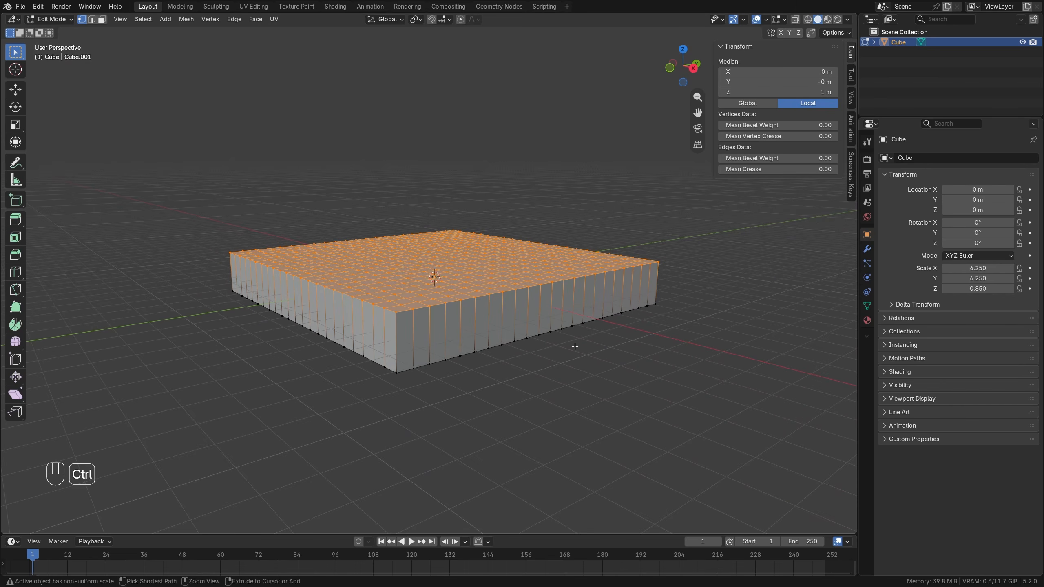
pyautogui.hotkey('ctrl', 'g')
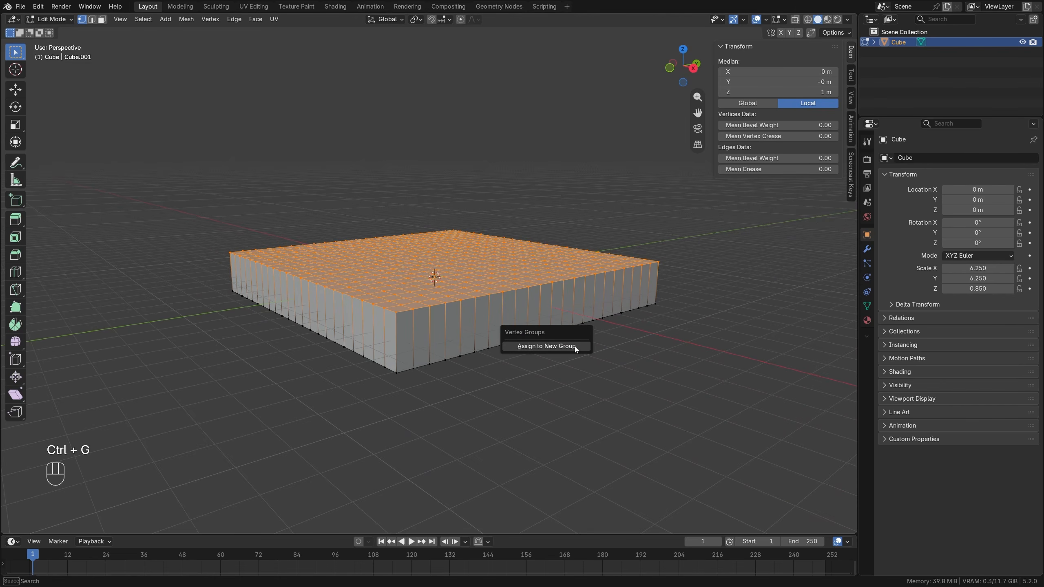
pyautogui.click(542, 347)
pyautogui.click(867, 305)
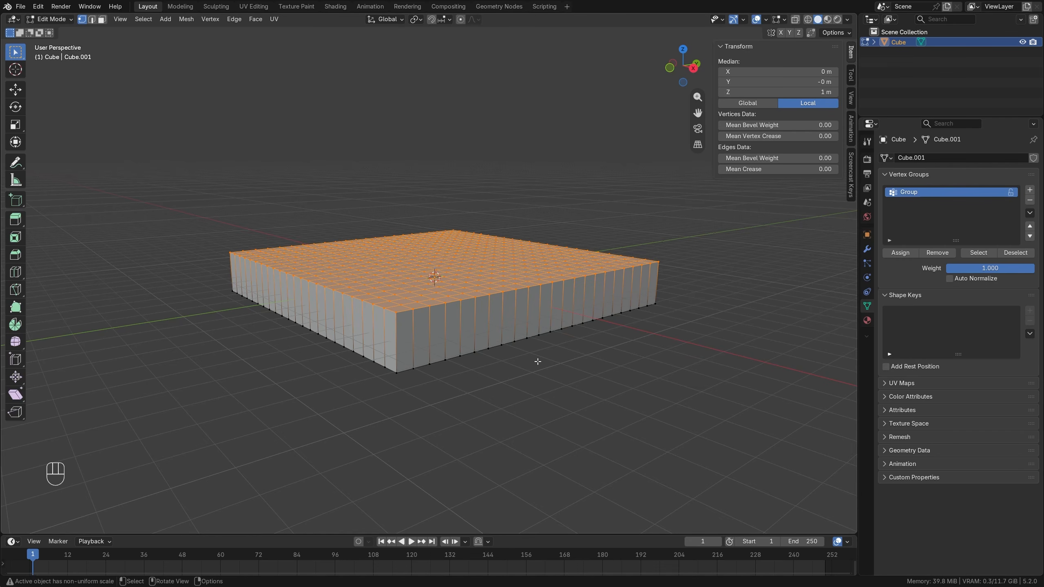
pyautogui.press('Tab')
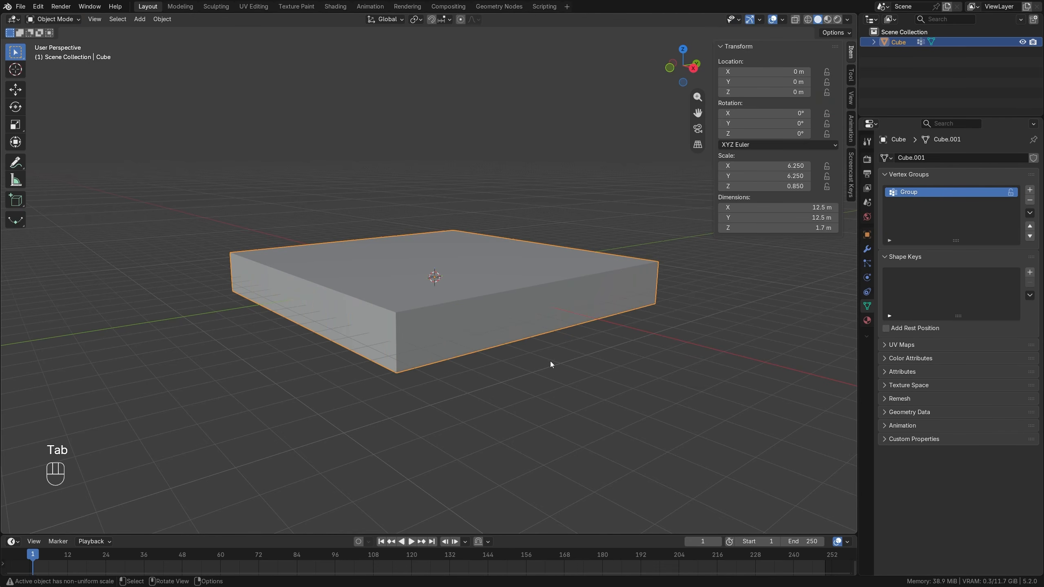
# Add a Subdivision Surface modifier to the slab, using Simple subdivision with viewport and render levels of 3.
pyautogui.click(867, 248)
pyautogui.click(932, 156)
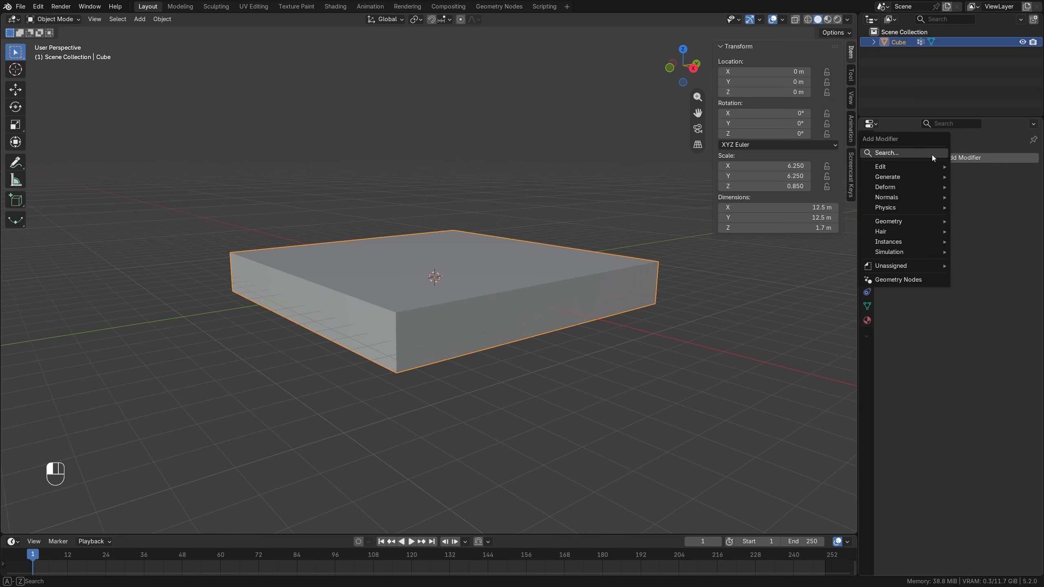
pyautogui.moveTo(917, 178)
pyautogui.click(795, 344)
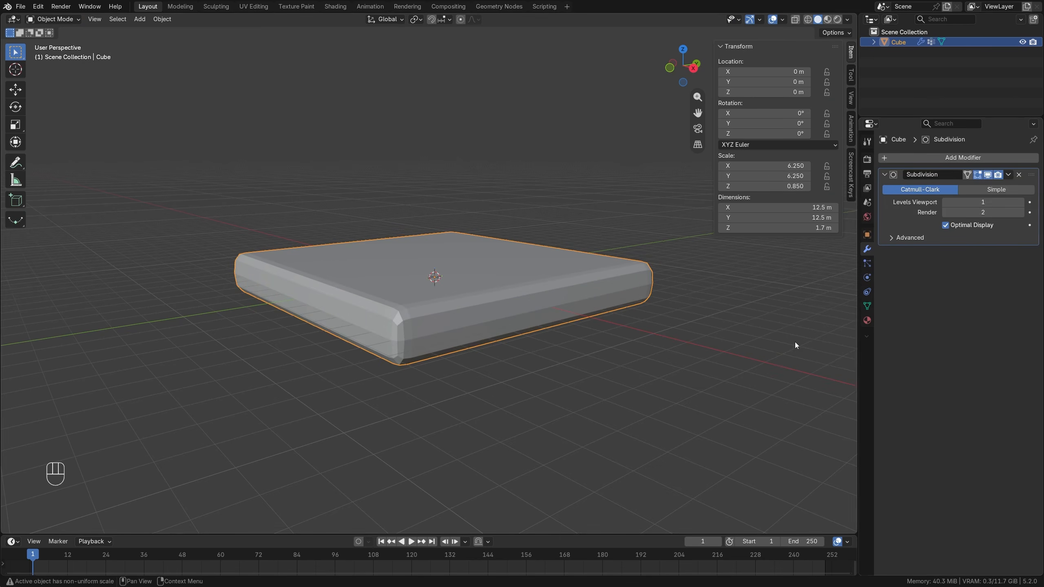
pyautogui.click(1021, 202)
pyautogui.click(1021, 203)
pyautogui.click(1021, 212)
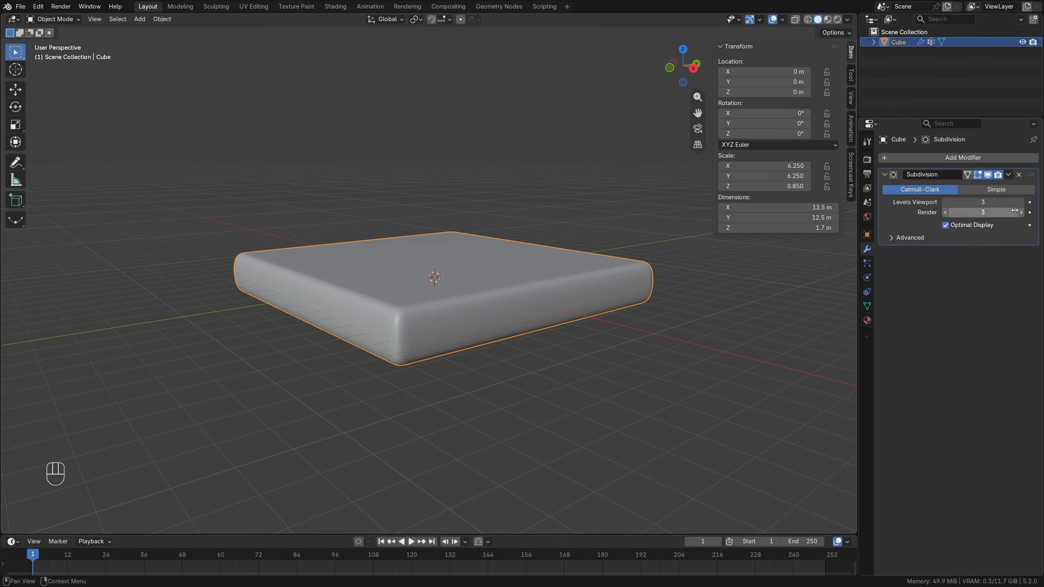
pyautogui.click(996, 189)
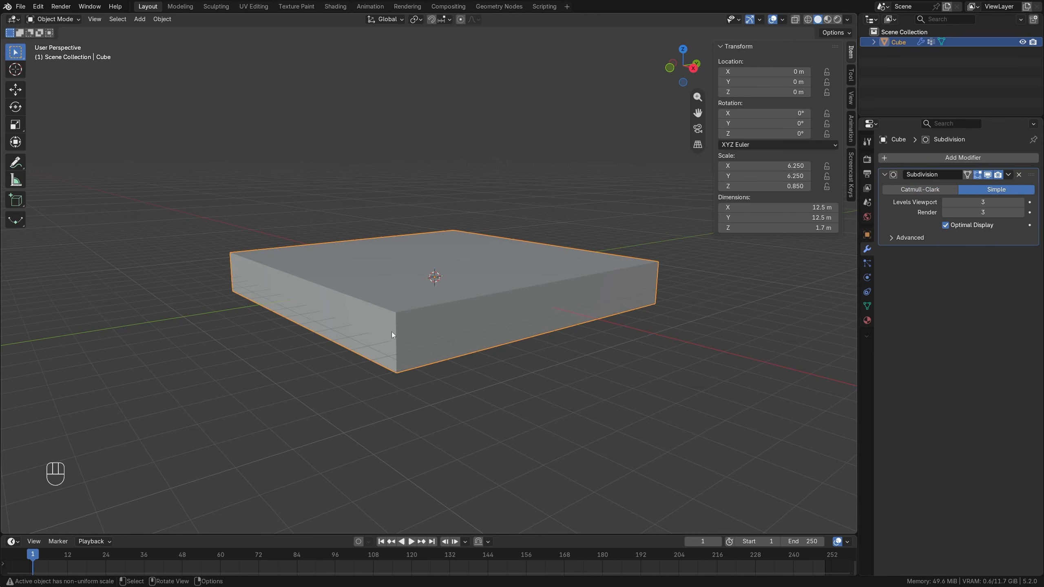
# Add a Displace modifier to the slab with direction Z, limited to the top-surface vertex group.
pyautogui.click(936, 158)
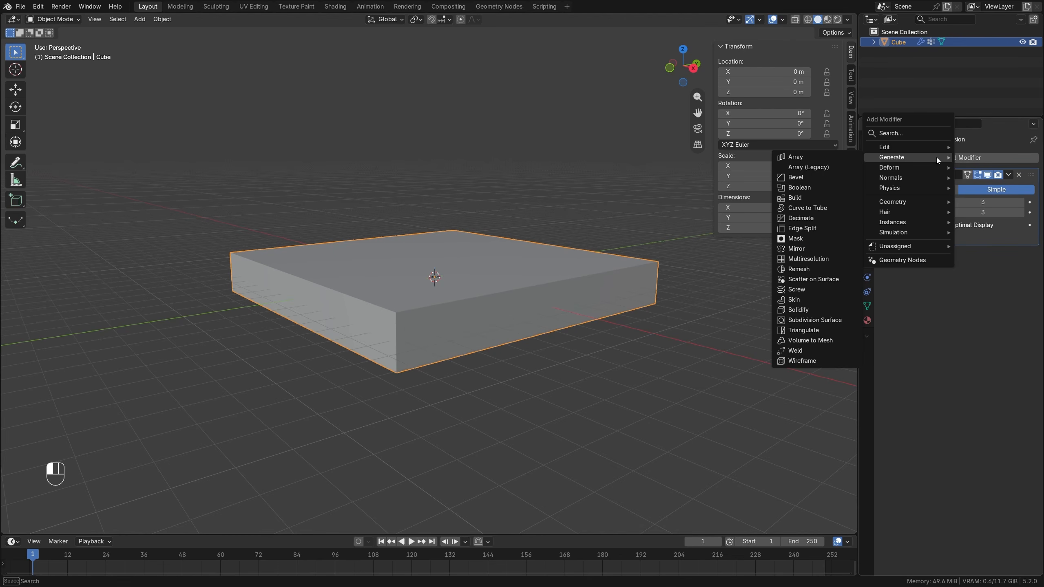
pyautogui.moveTo(899, 170)
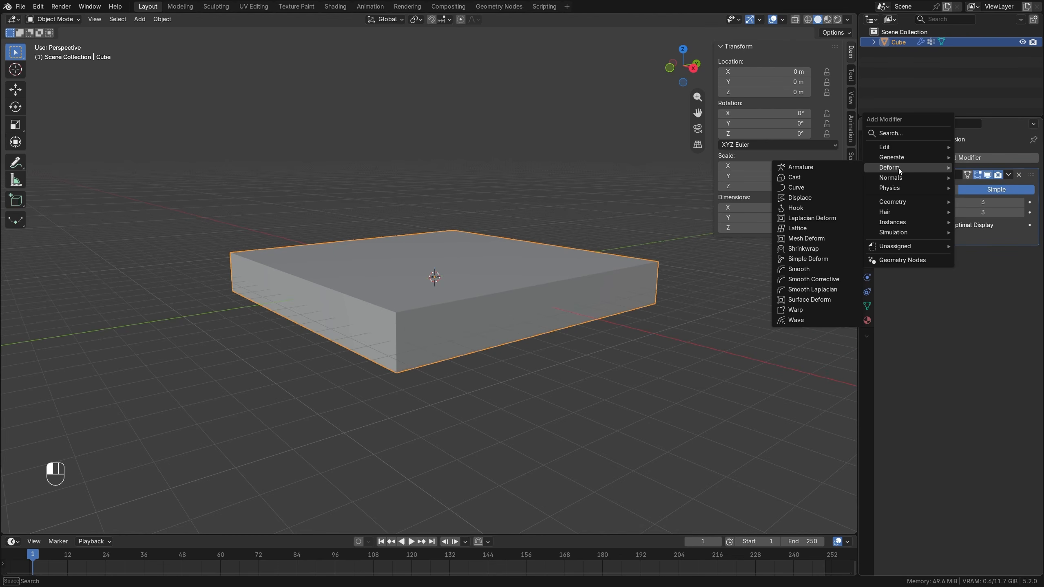
pyautogui.click(803, 198)
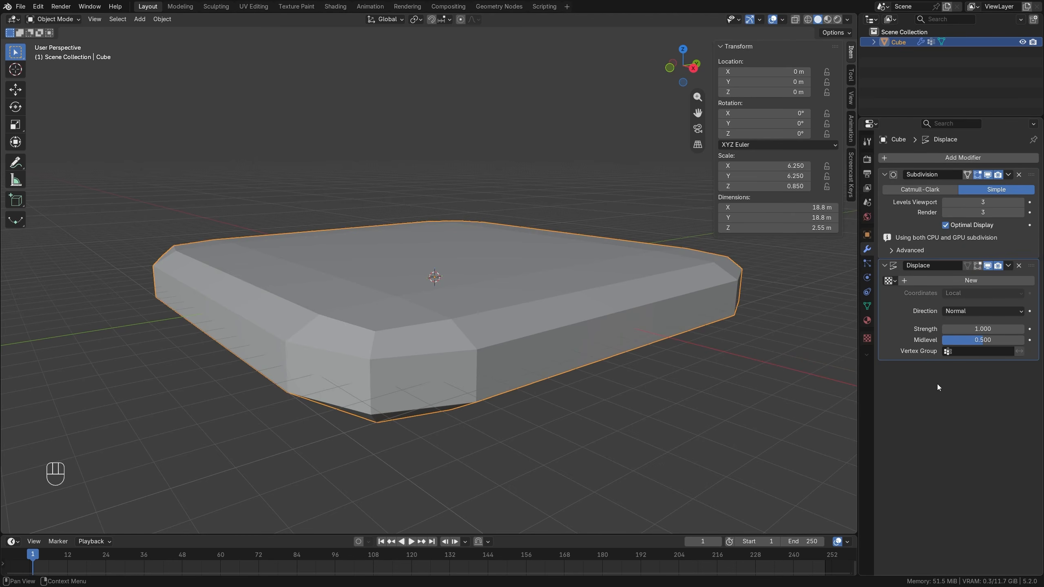
pyautogui.click(957, 312)
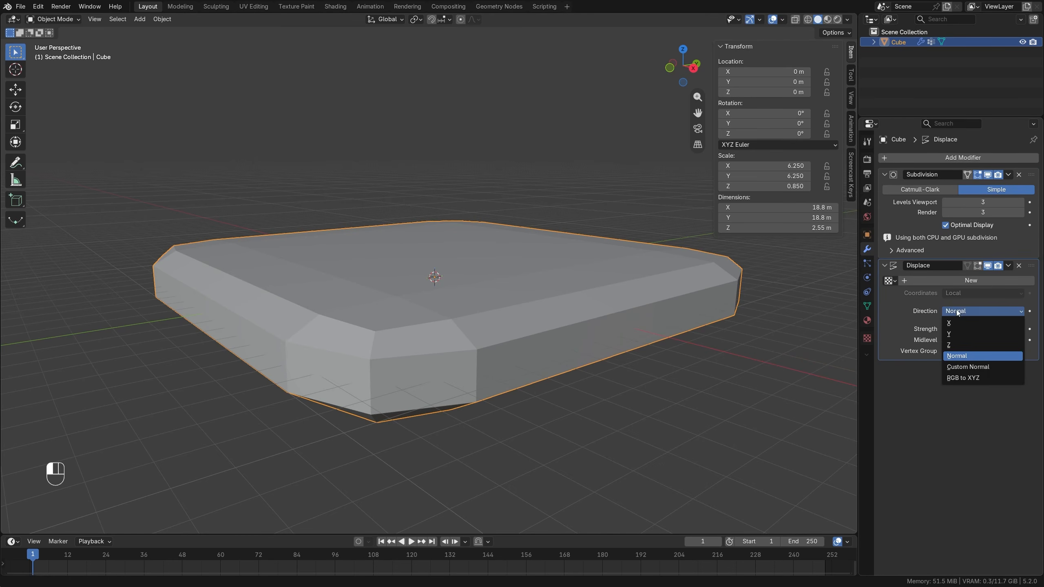
pyautogui.click(955, 345)
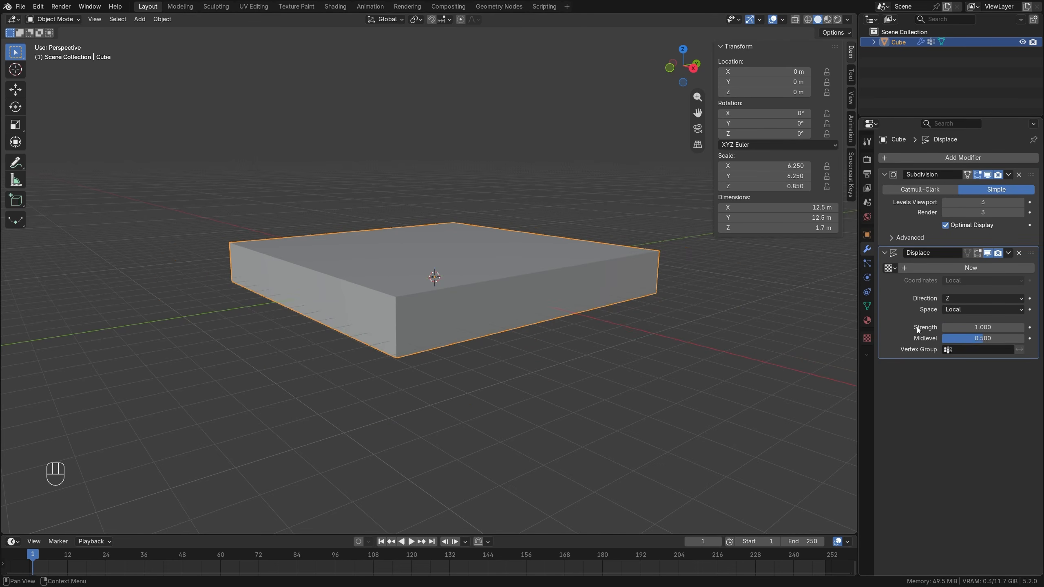
pyautogui.click(960, 349)
pyautogui.click(954, 367)
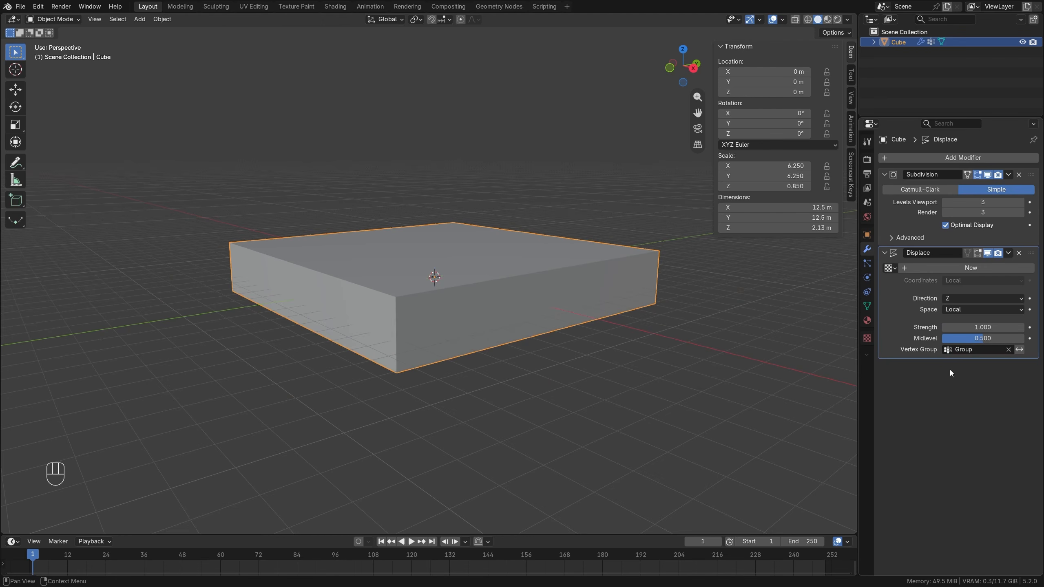
# Create a new Clouds texture for the Displace modifier and set its depth to 0.
pyautogui.click(914, 267)
pyautogui.click(1029, 268)
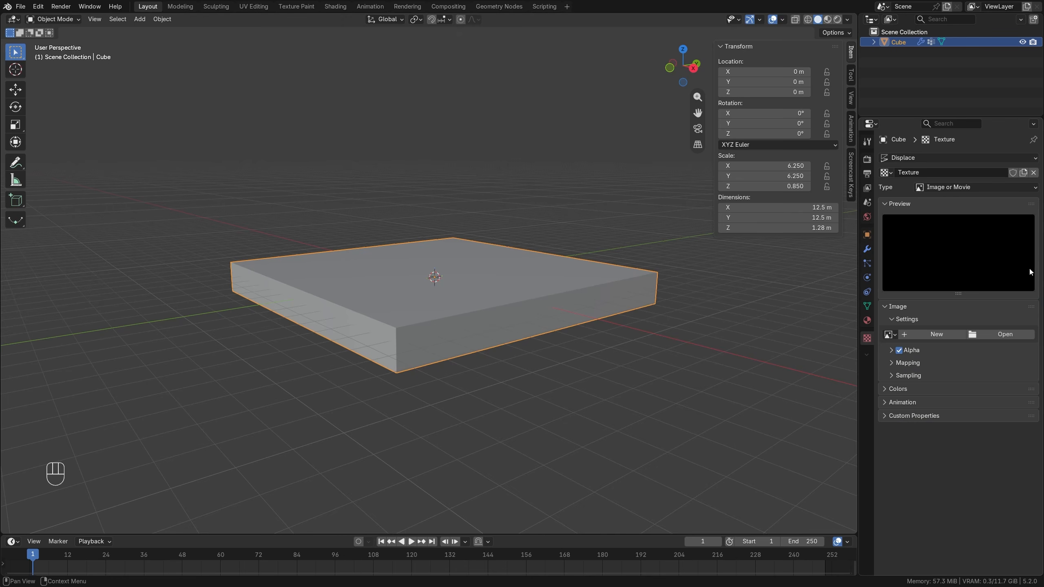
pyautogui.click(947, 188)
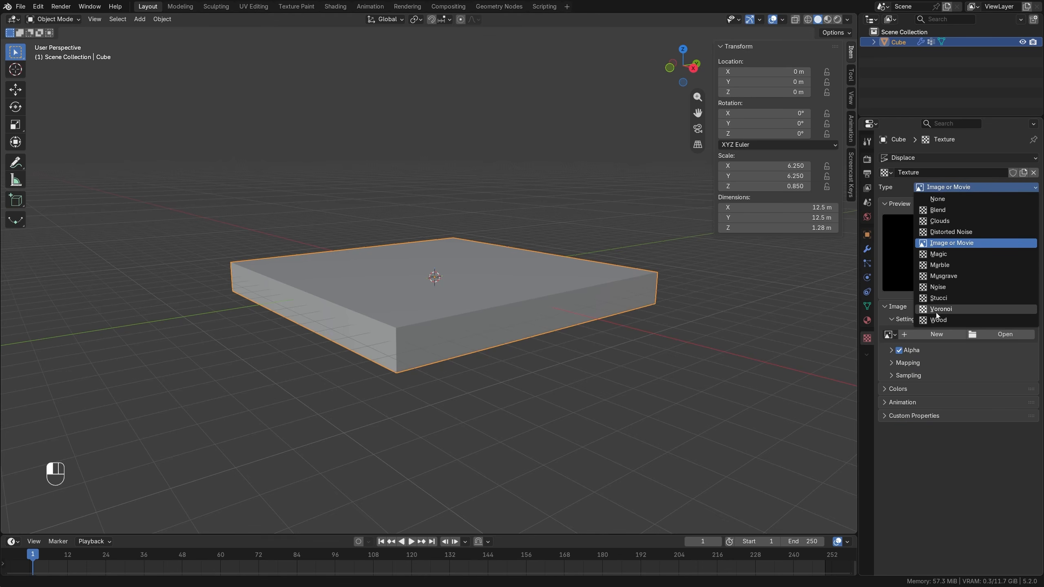
pyautogui.click(940, 221)
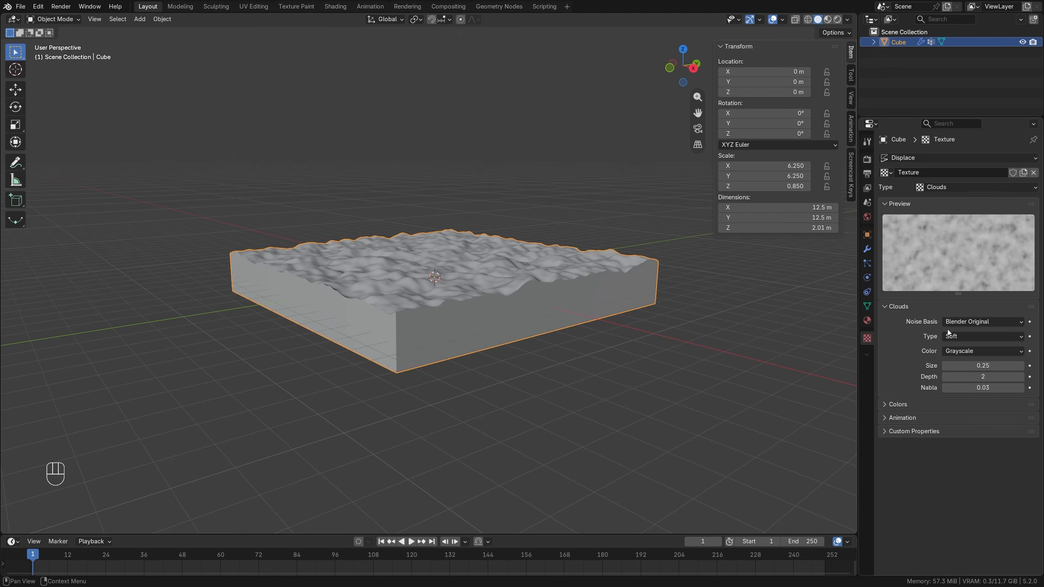
pyautogui.moveTo(980, 377); pyautogui.dragTo(945, 377)
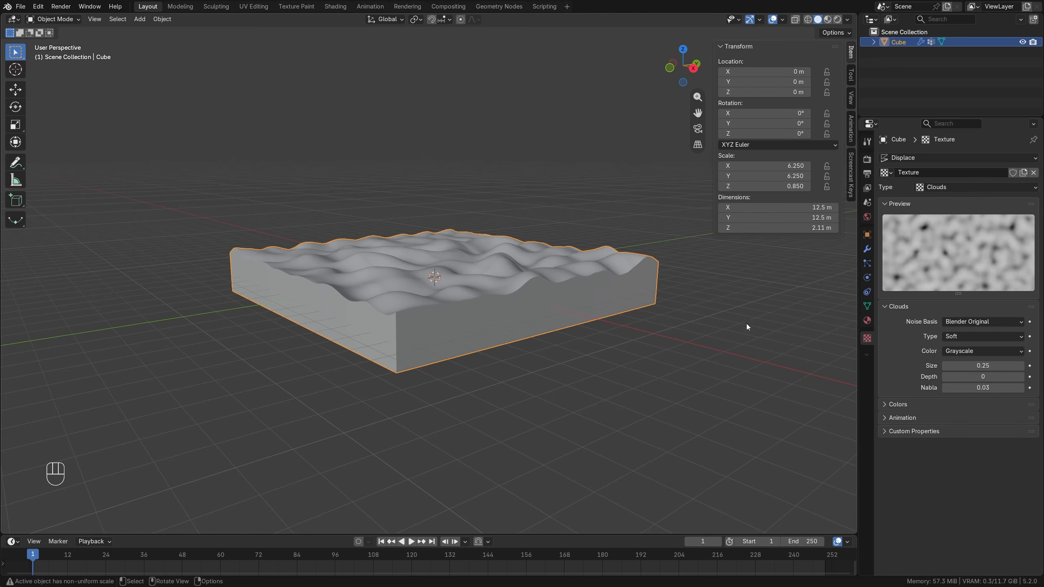
# Try a Clouds texture size of 0.50, and restore the size to 0.25.
pyautogui.moveTo(746, 323); pyautogui.dragTo(543, 336, button='middle')
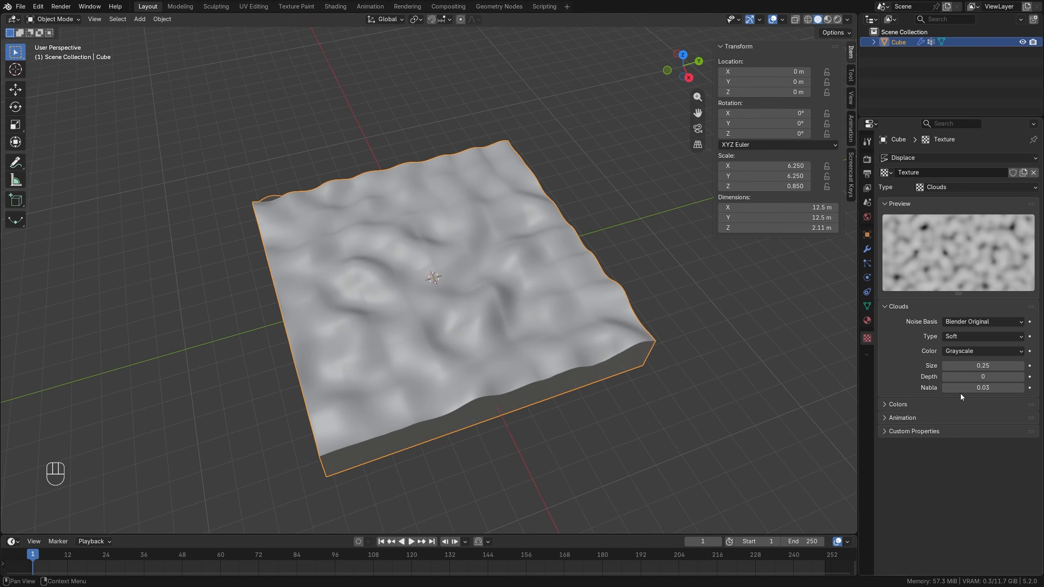
pyautogui.moveTo(982, 365); pyautogui.dragTo(979, 365)
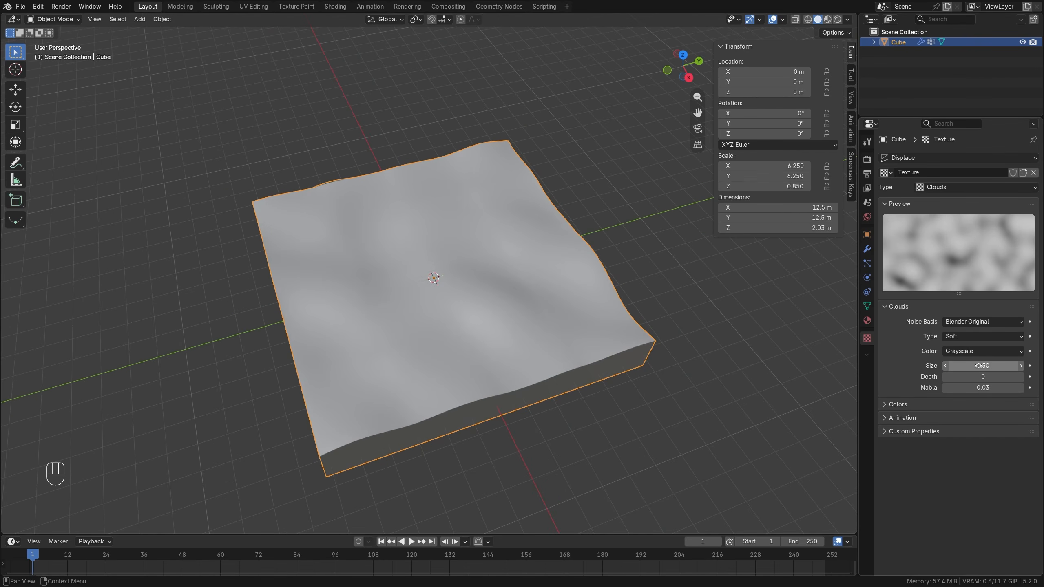
pyautogui.click(979, 366)
pyautogui.write('0.25')
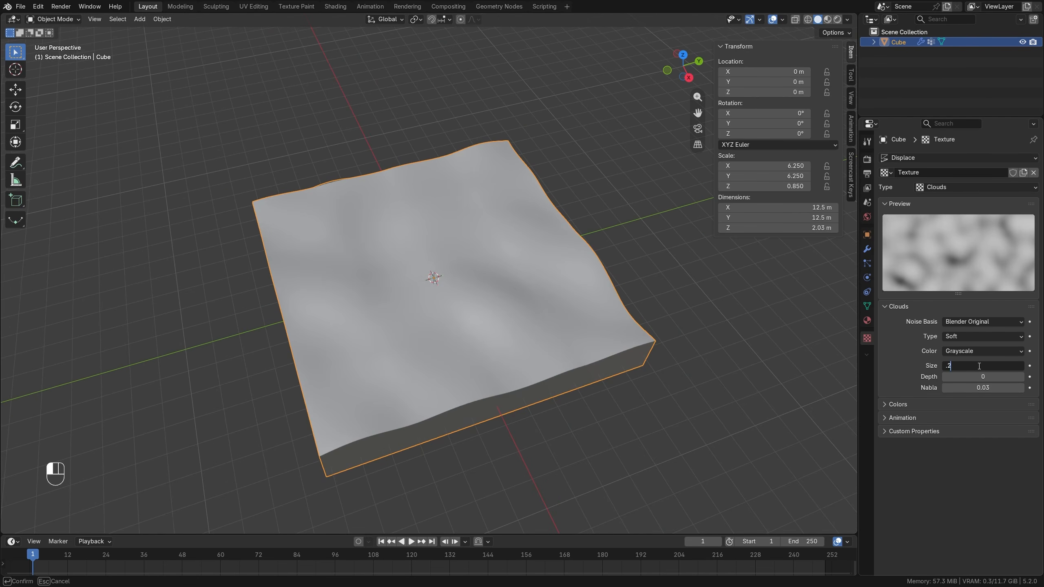
pyautogui.press('Return')
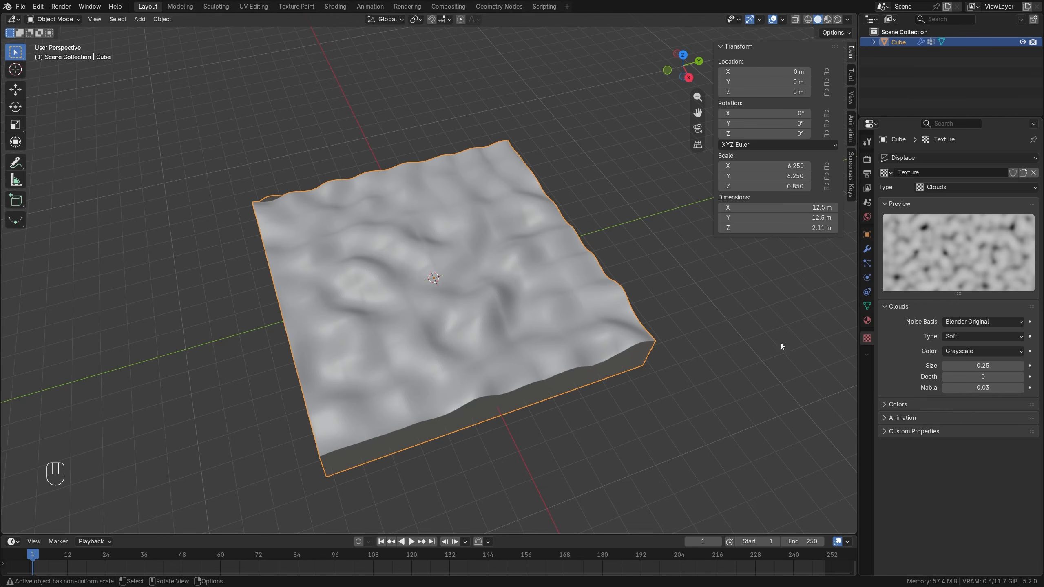
# Apply the slab's scale so the displacement follows its real dimensions.
pyautogui.moveTo(662, 278); pyautogui.dragTo(672, 247, button='middle')
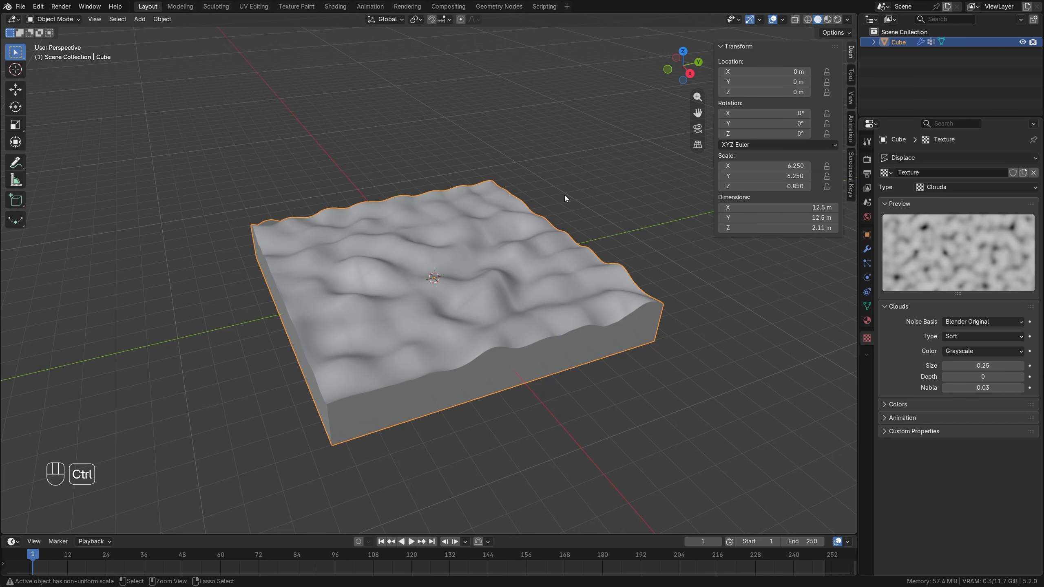
pyautogui.hotkey('ctrl', 'a')
pyautogui.click(559, 218)
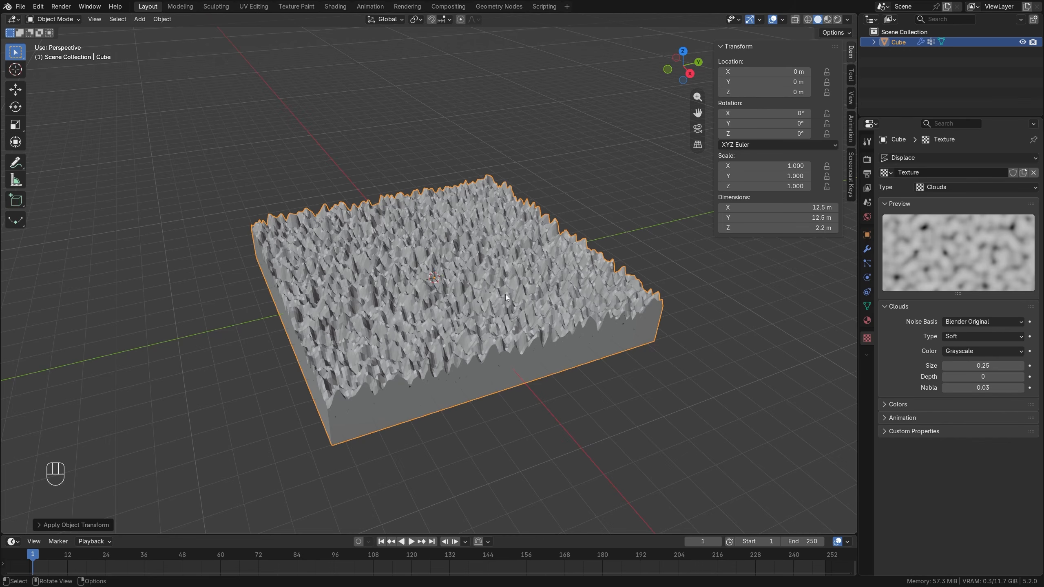
# Set the Displace modifier's strength to 0.05.
pyautogui.click(866, 248)
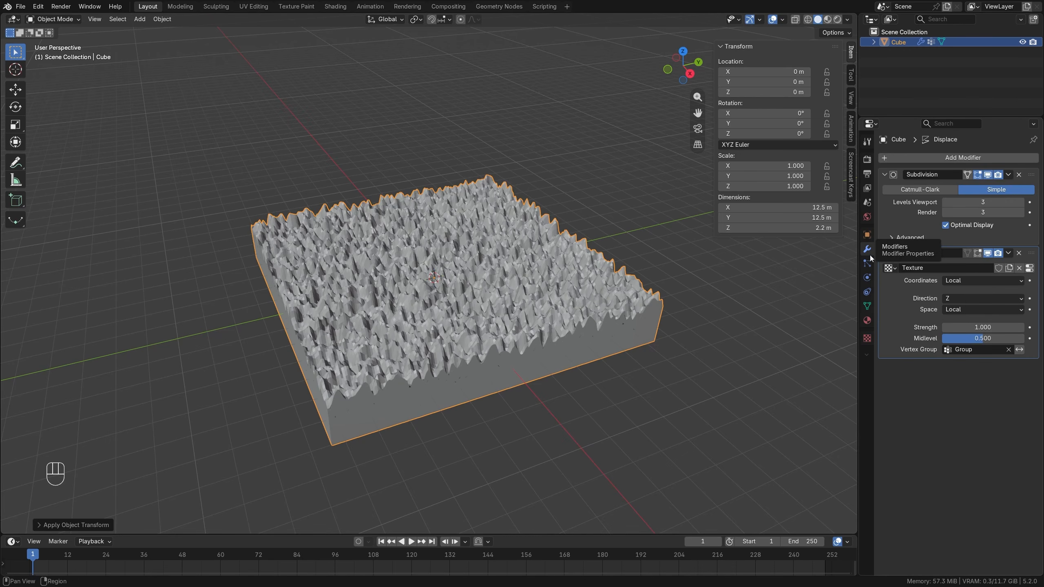
pyautogui.click(978, 327)
pyautogui.write('.05')
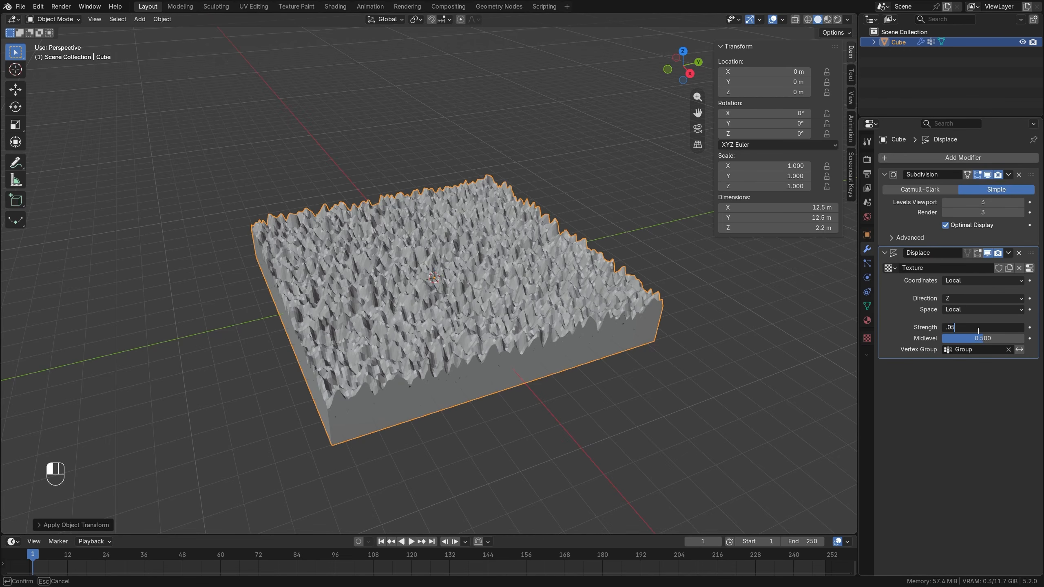
pyautogui.press('Return')
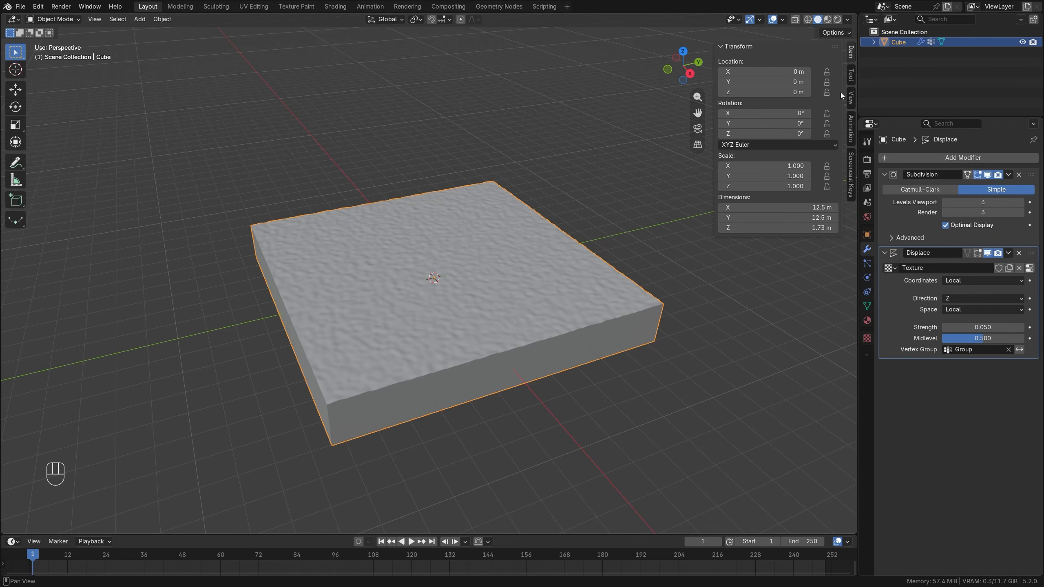
# Rename the cube object as "water".
pyautogui.doubleClick(899, 43)
pyautogui.write('water')
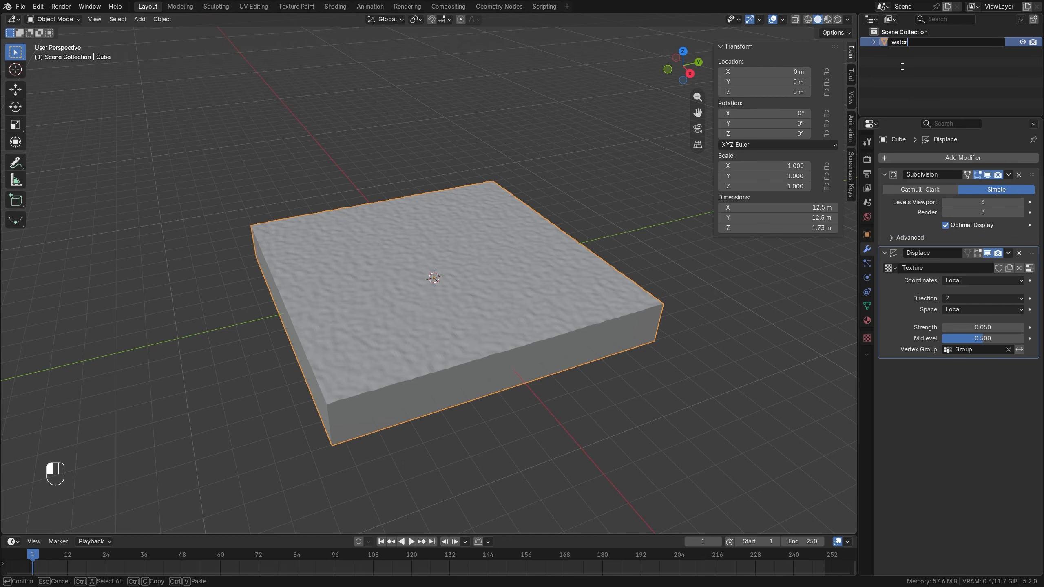
pyautogui.press('Return')
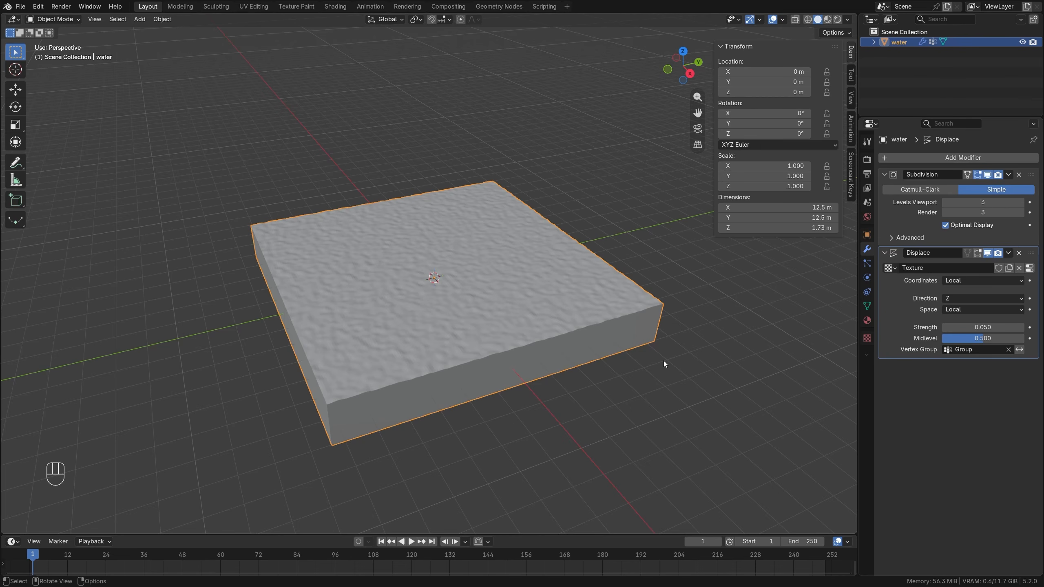
# Duplicate the water slab in place and rename the copy as "sand".
pyautogui.click(498, 240)
pyautogui.hotkey('shift', 'd')
pyautogui.rightClick(423, 169)
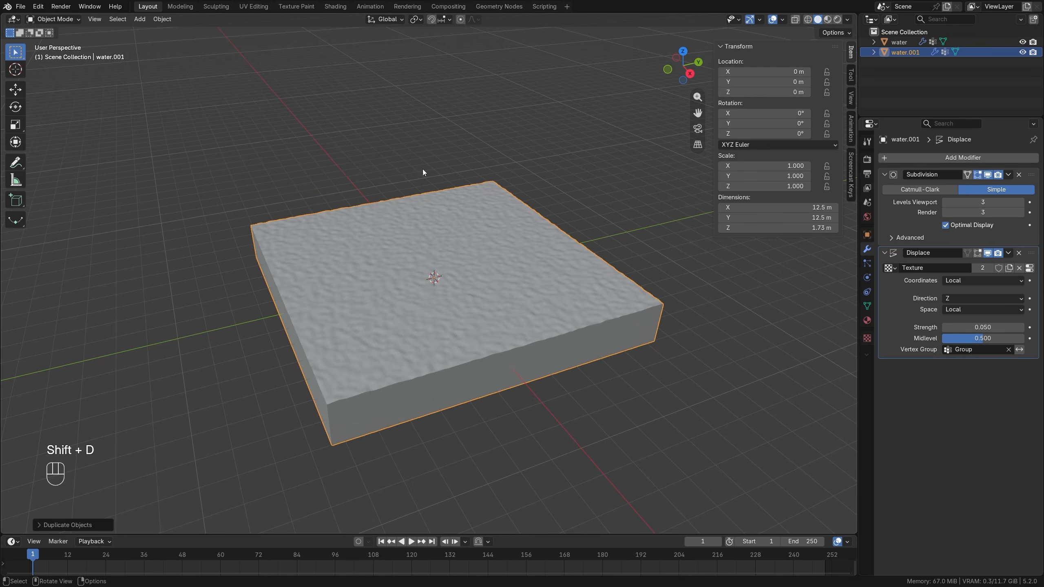
pyautogui.doubleClick(895, 52)
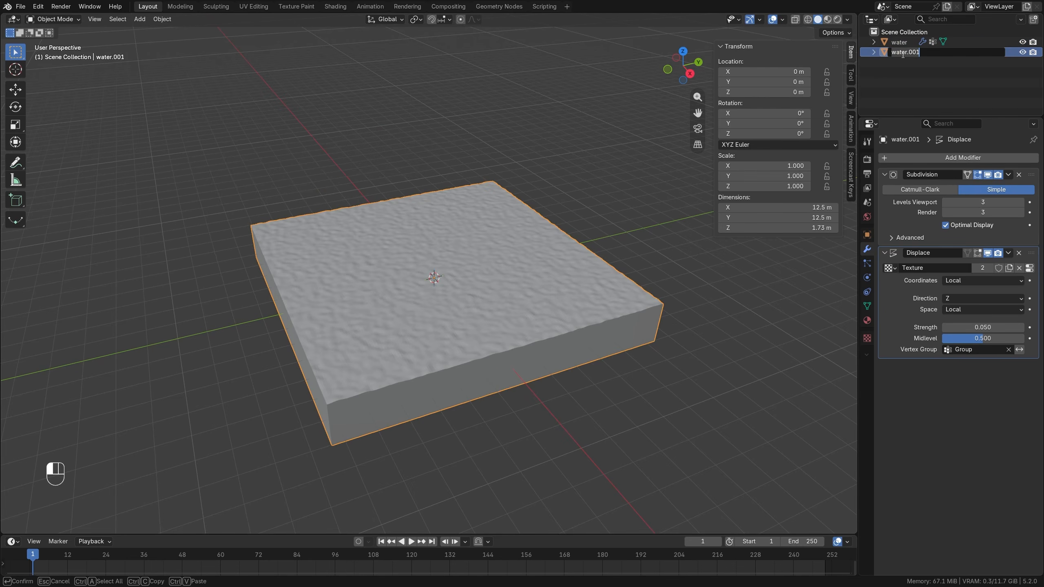
pyautogui.write('sand')
pyautogui.press('Return')
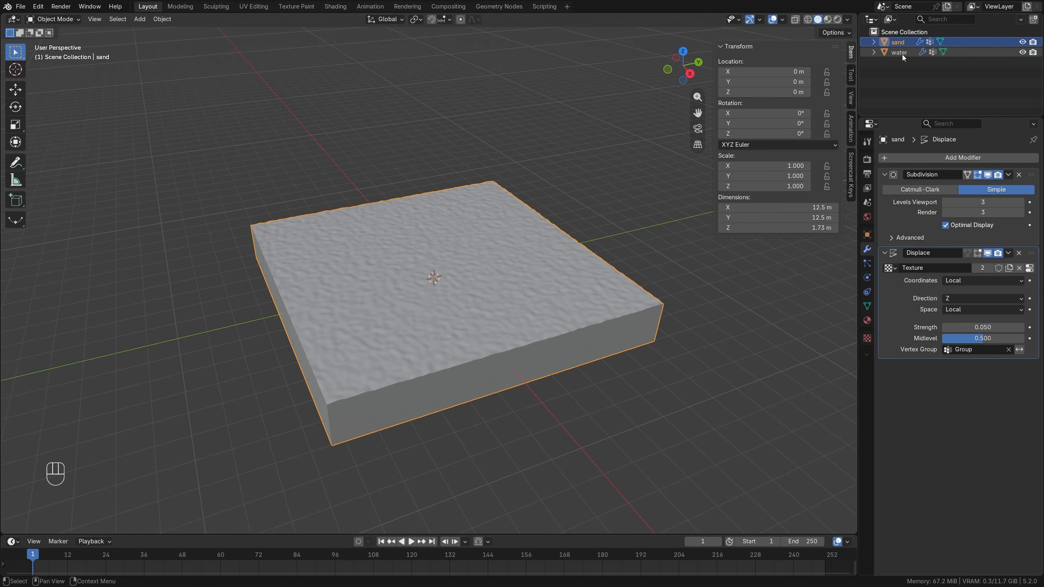
# View the sand slab from the front, right and top, and switch the viewport from perspective to orthographic projection.
pyautogui.moveTo(464, 352); pyautogui.dragTo(423, 279, button='middle')
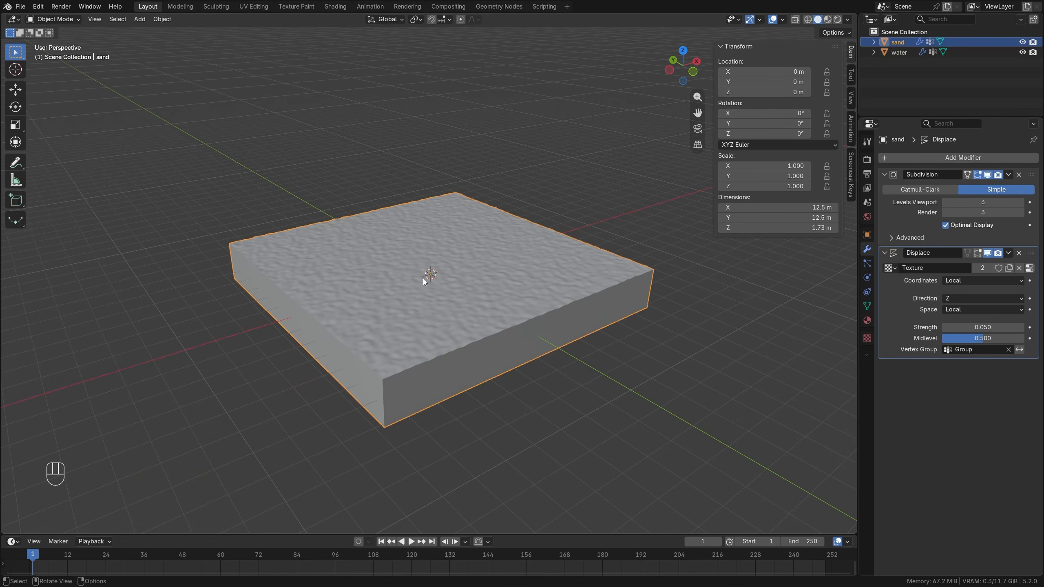
pyautogui.press('KP_1')
pyautogui.press('KP_3')
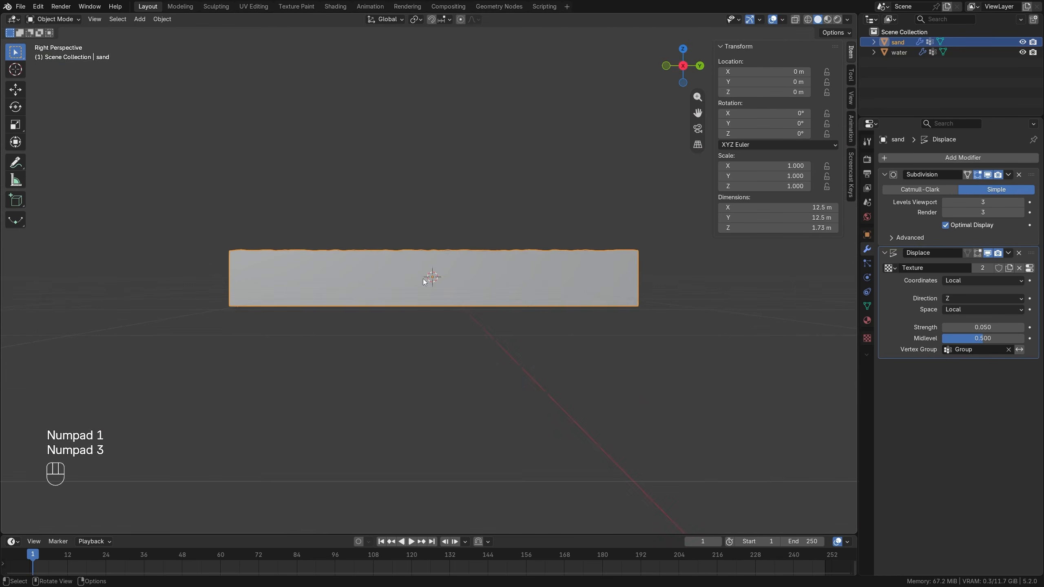
pyautogui.press('KP_7')
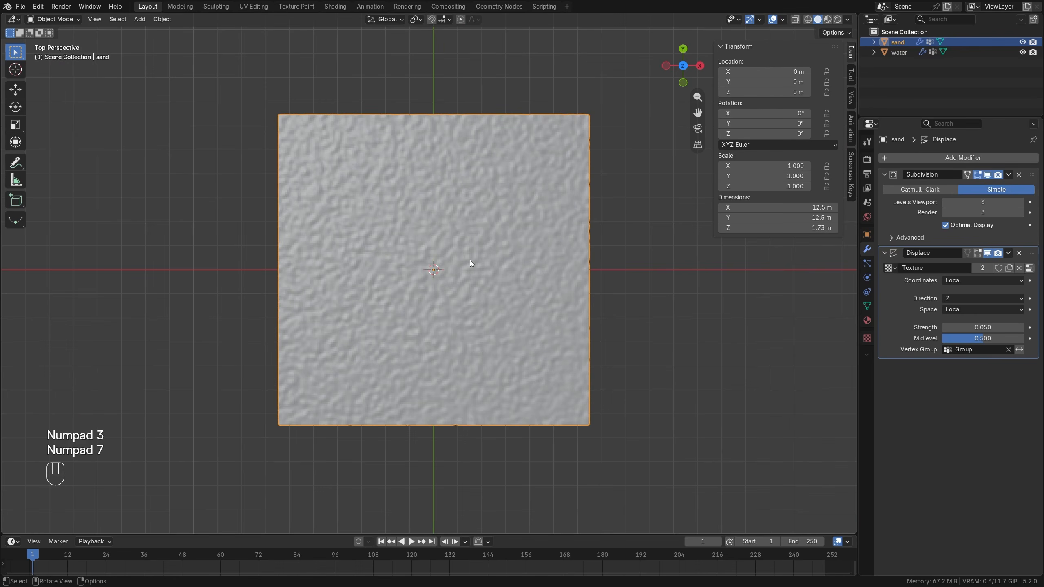
pyautogui.click(699, 148)
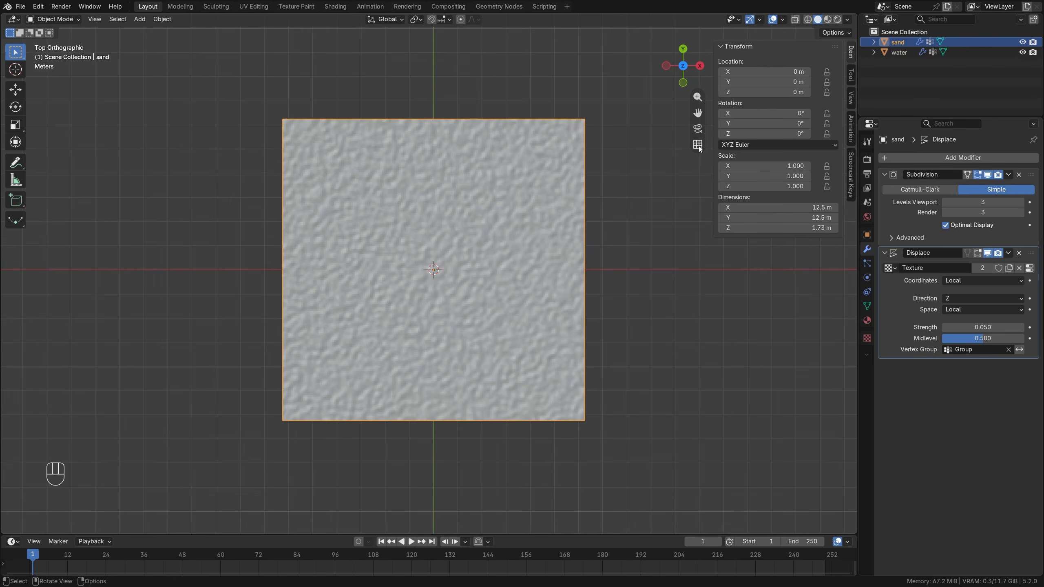
pyautogui.click(698, 147)
pyautogui.click(699, 147)
pyautogui.moveTo(600, 369); pyautogui.dragTo(590, 258, button='middle')
pyautogui.press('KP_5')
pyautogui.press('KP_5')
pyautogui.press('KP_5')
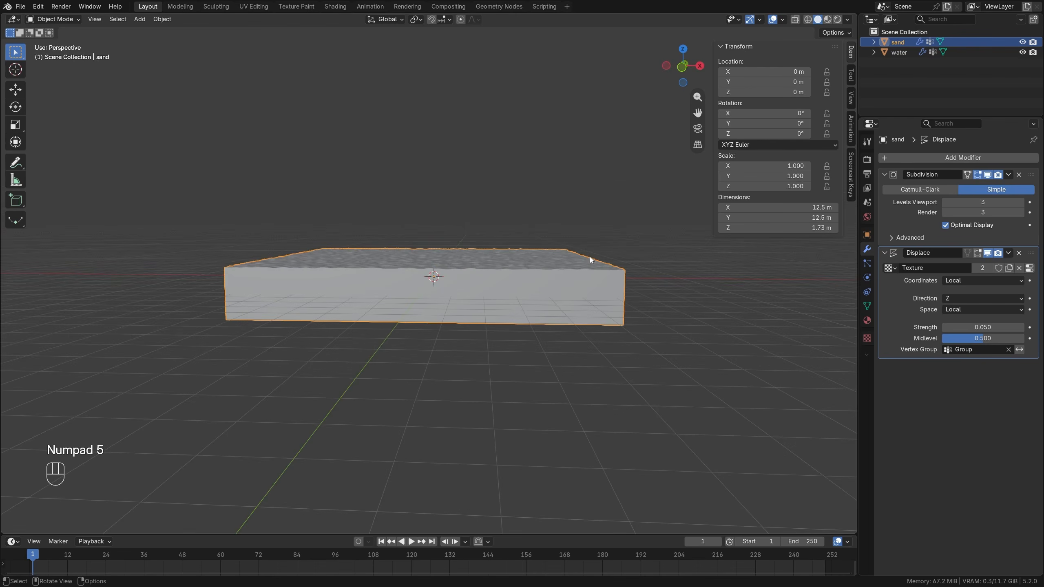
pyautogui.press('KP_5')
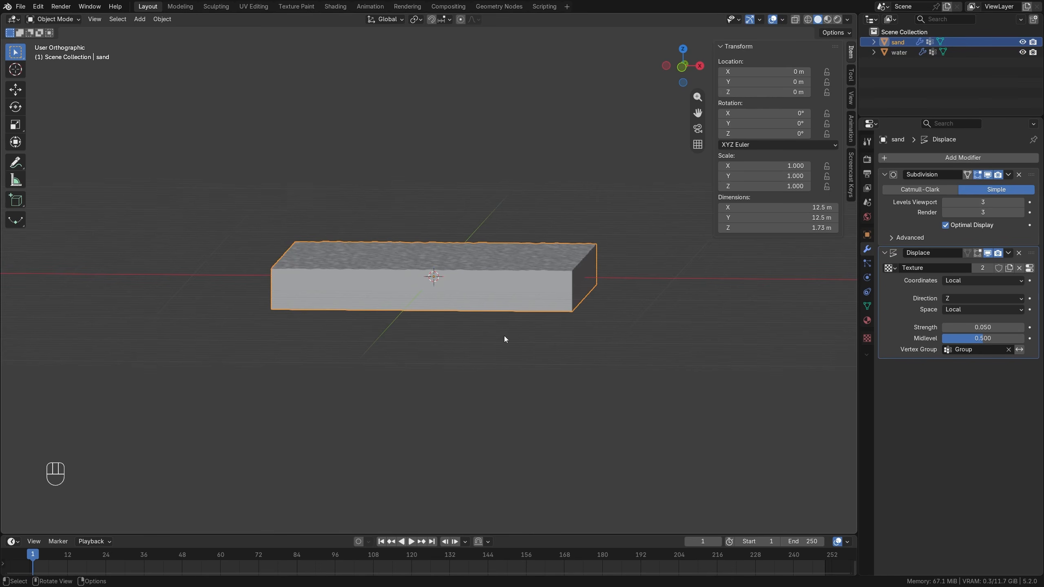
# In Edit Mode with X-ray on, select the sand slab's bottom vertices and hide them, leaving only the top surface editable.
pyautogui.press('Tab')
pyautogui.moveTo(504, 336); pyautogui.dragTo(740, 35, button='middle')
pyautogui.hotkey('alt', 'a')
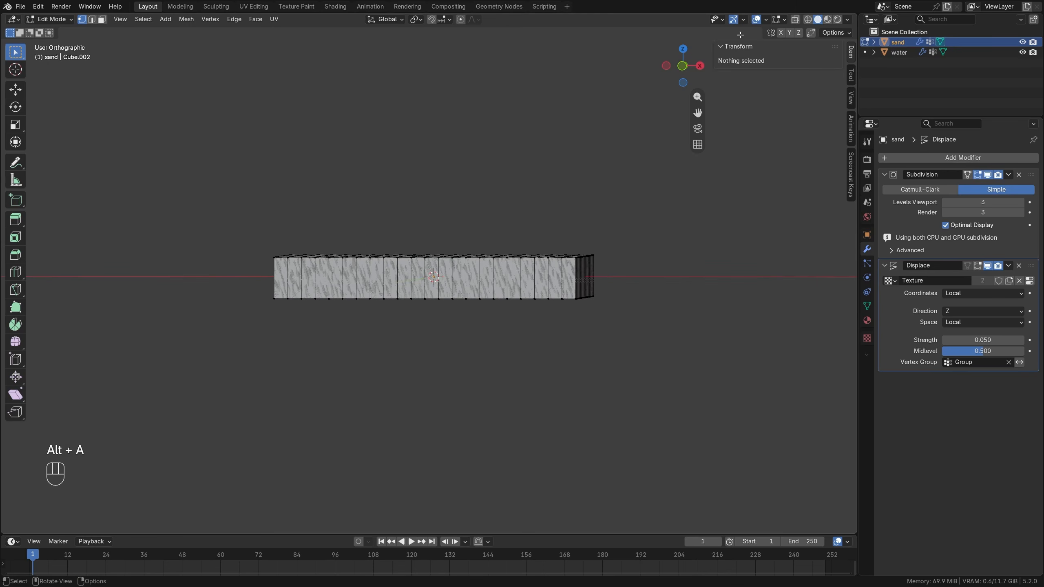
pyautogui.click(795, 19)
pyautogui.moveTo(429, 354); pyautogui.dragTo(255, 282, button='middle')
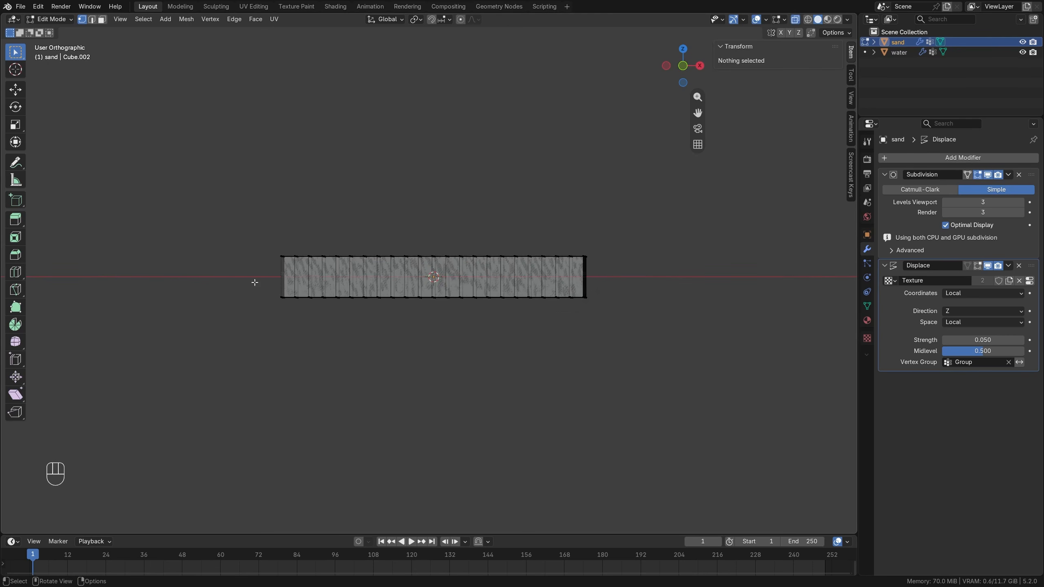
pyautogui.moveTo(238, 279); pyautogui.dragTo(665, 361)
pyautogui.moveTo(488, 328); pyautogui.dragTo(396, 226, button='middle')
pyautogui.press('h')
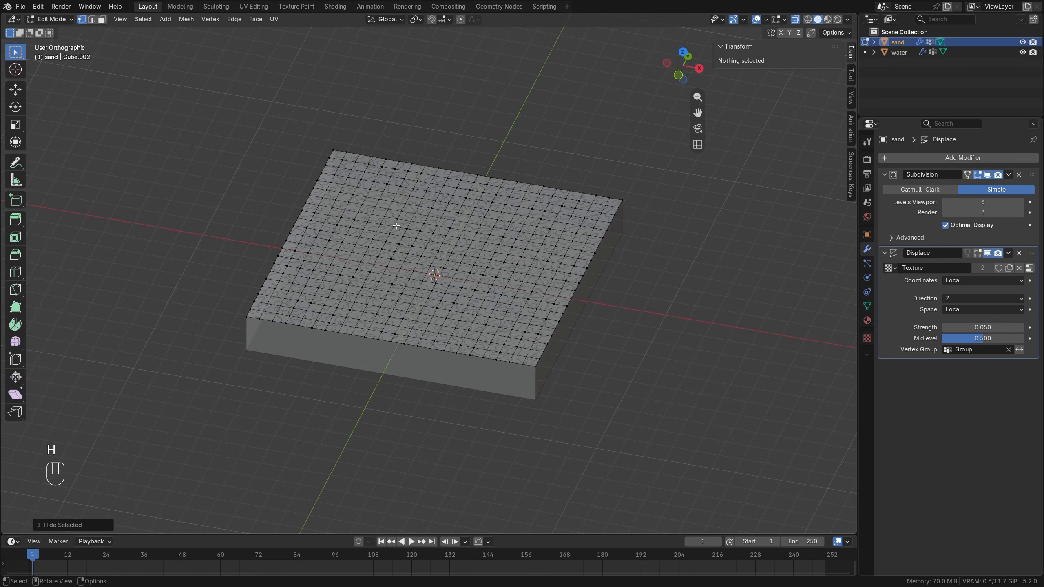
# Raise the top surface's -X/+Y quarter about 0.63 m along Z, using Sphere proportional editing with a size of about 2.85 m.
pyautogui.keyDown('alt'); pyautogui.moveTo(457, 348); pyautogui.dragTo(373, 231, button='middle'); pyautogui.keyUp('alt')
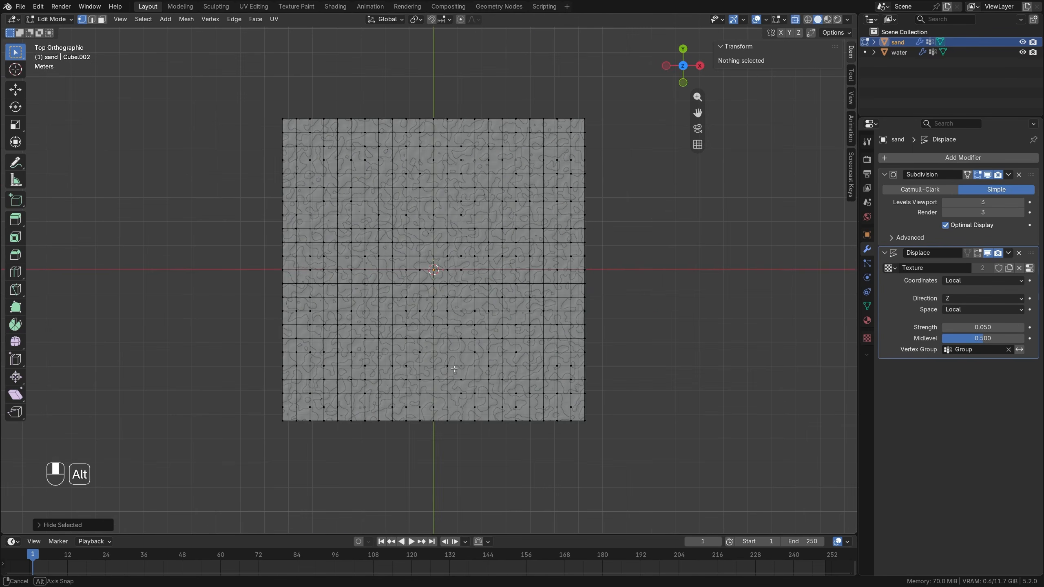
pyautogui.moveTo(247, 90); pyautogui.dragTo(443, 281)
pyautogui.moveTo(443, 280); pyautogui.dragTo(461, 22, button='middle')
pyautogui.click(460, 19)
pyautogui.click(475, 19)
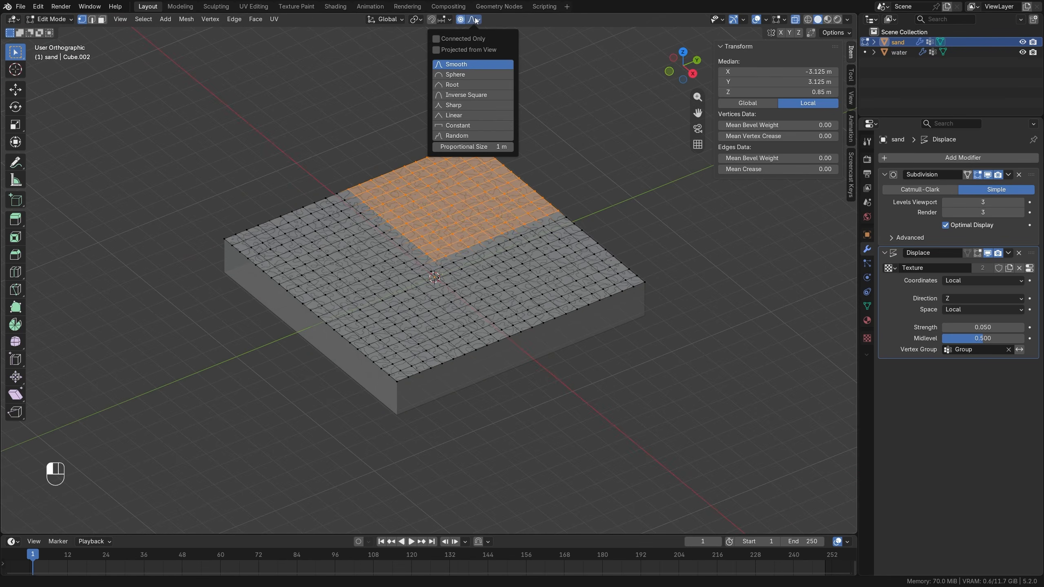
pyautogui.click(471, 77)
pyautogui.moveTo(571, 112); pyautogui.dragTo(557, 165, button='middle')
pyautogui.press('g')
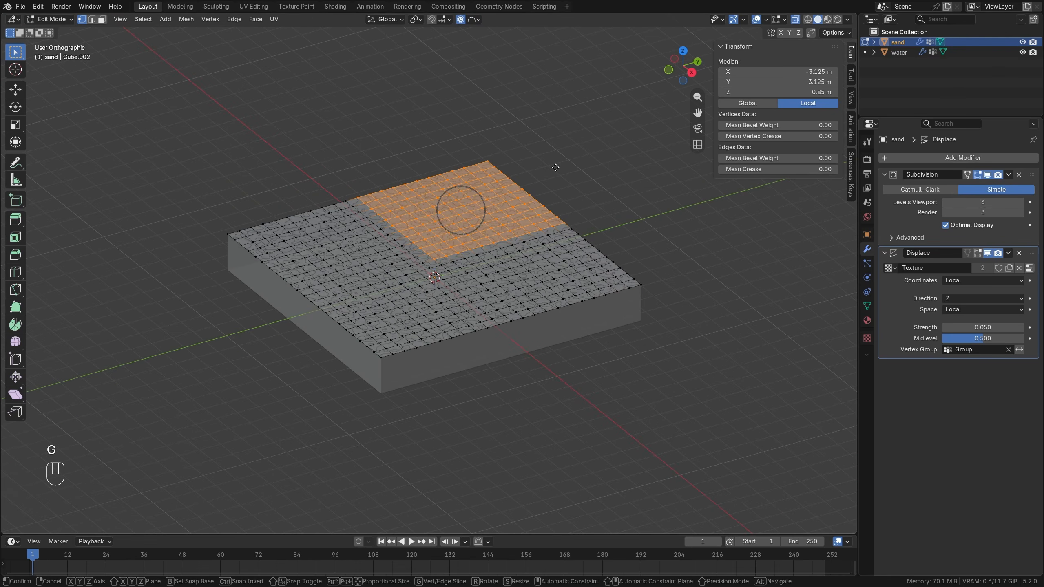
pyautogui.press('z')
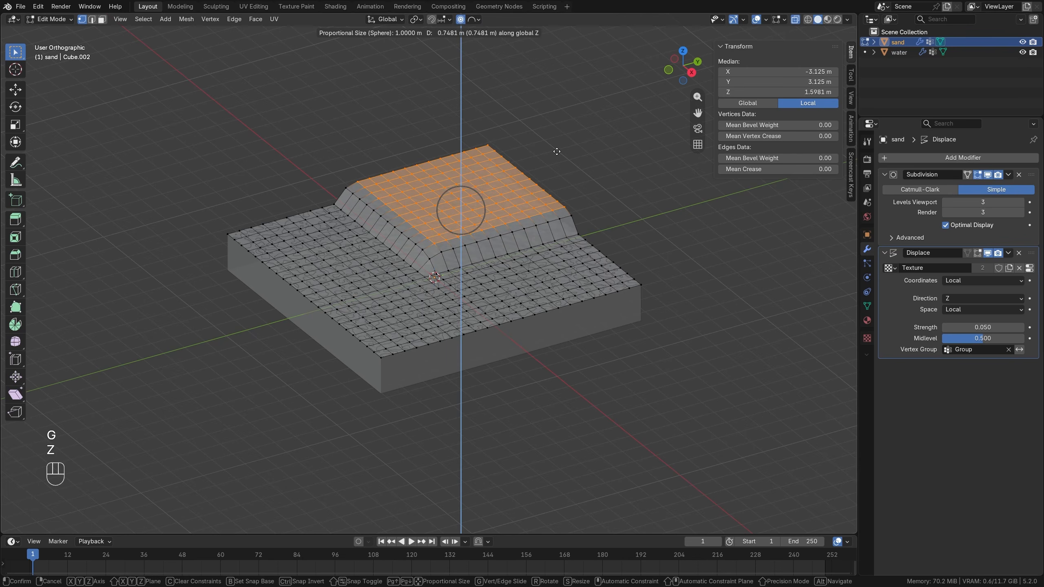
pyautogui.scroll(-9, 557, 152)
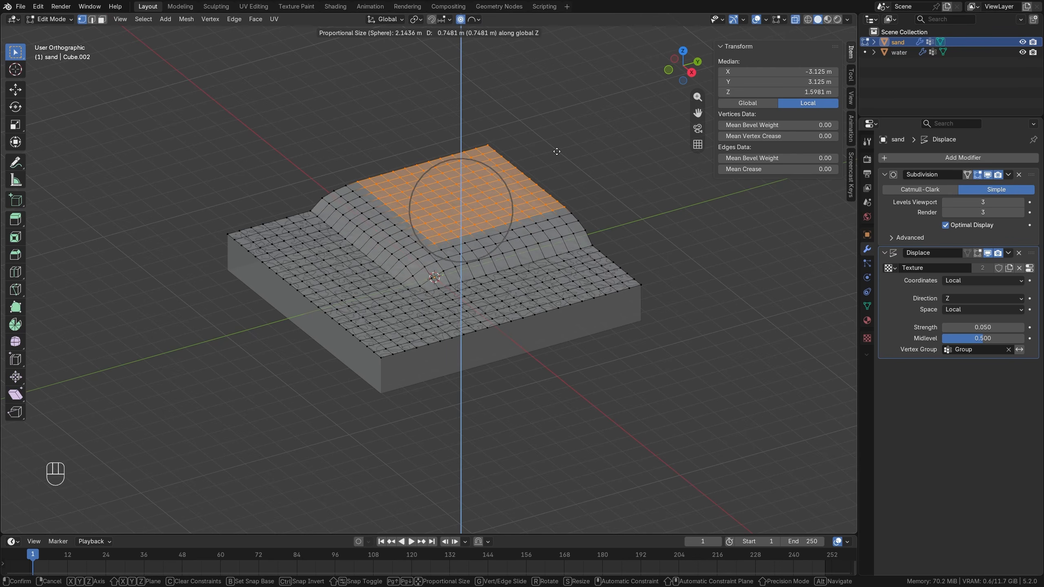
pyautogui.scroll(-2, 557, 151)
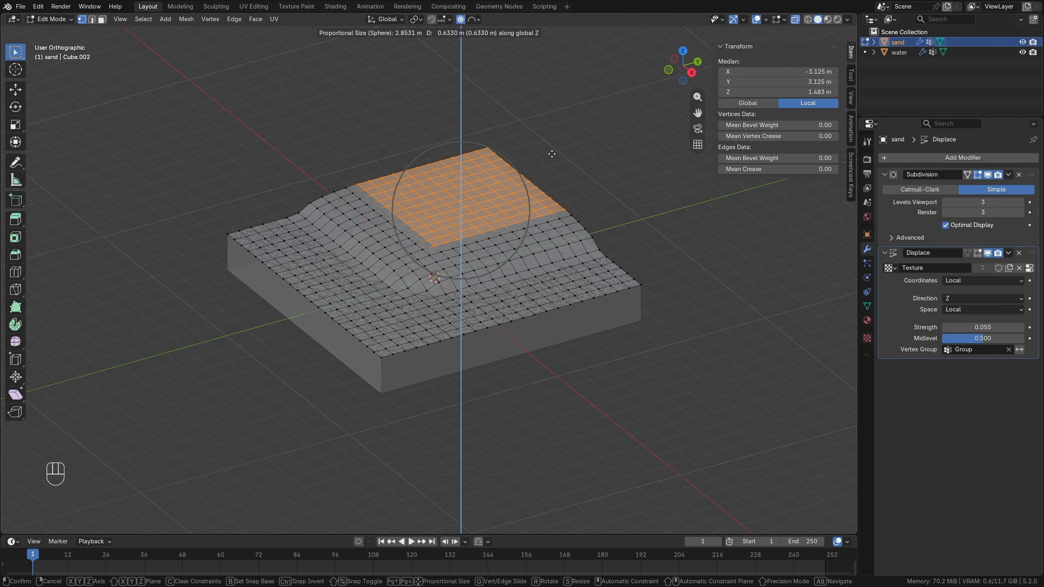
pyautogui.click(552, 154)
# Lower the top surface's outer vertex rows along the +X and -Y edges about 1.14 m in Z with proportional falloff.
pyautogui.moveTo(515, 338); pyautogui.dragTo(563, 356, button='middle')
pyautogui.keyDown('alt'); pyautogui.moveTo(538, 310); pyautogui.dragTo(549, 279, button='middle'); pyautogui.keyUp('alt')
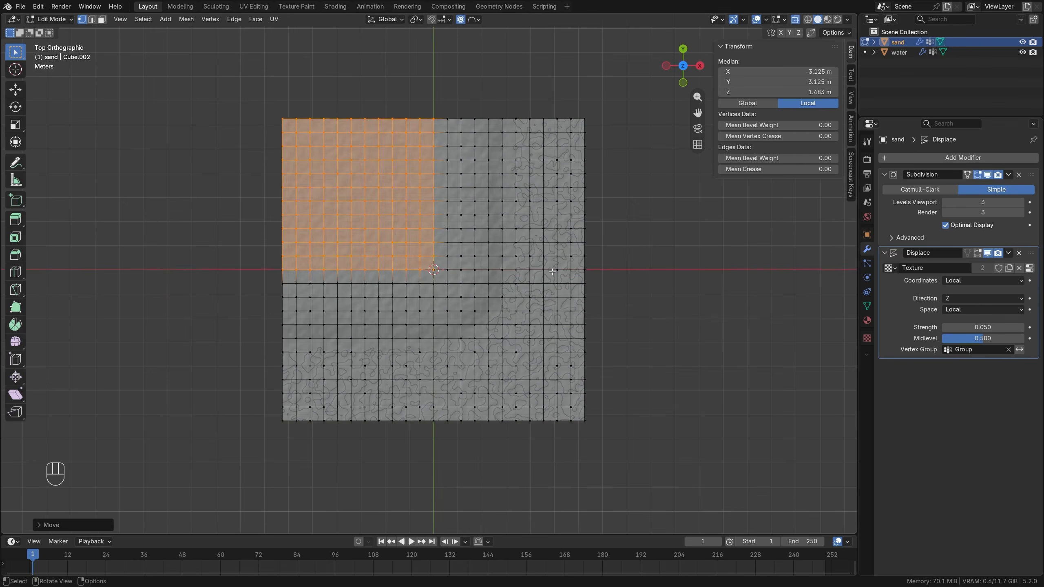
pyautogui.click(559, 89)
pyautogui.moveTo(579, 90); pyautogui.dragTo(644, 464)
pyautogui.keyDown('shift'); pyautogui.moveTo(560, 67); pyautogui.dragTo(623, 422); pyautogui.keyUp('shift')
pyautogui.keyDown('shift'); pyautogui.moveTo(248, 399); pyautogui.dragTo(658, 496); pyautogui.keyUp('shift')
pyautogui.moveTo(623, 413); pyautogui.dragTo(553, 319, button='middle')
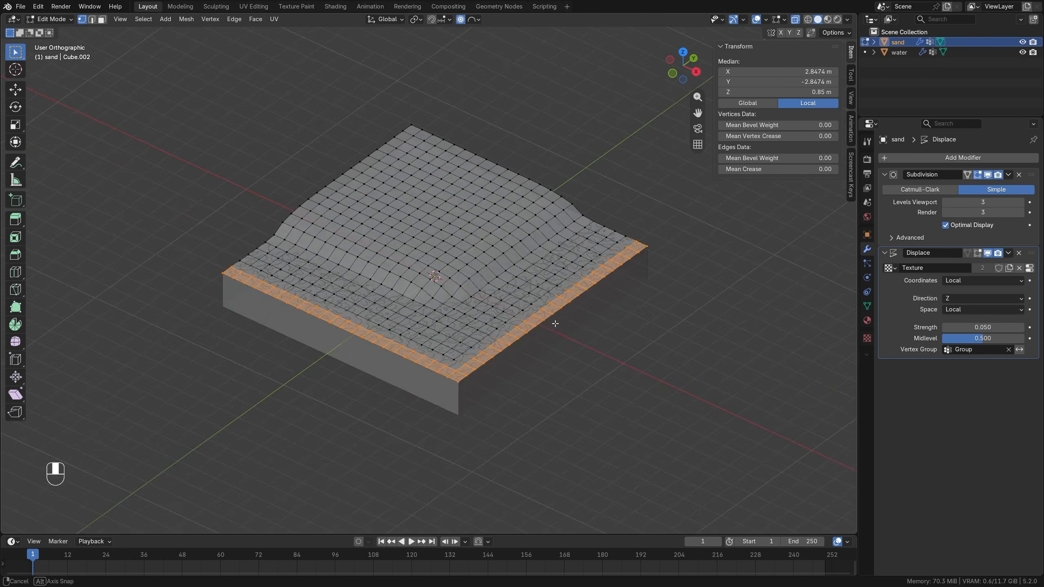
pyautogui.press('g')
pyautogui.press('z')
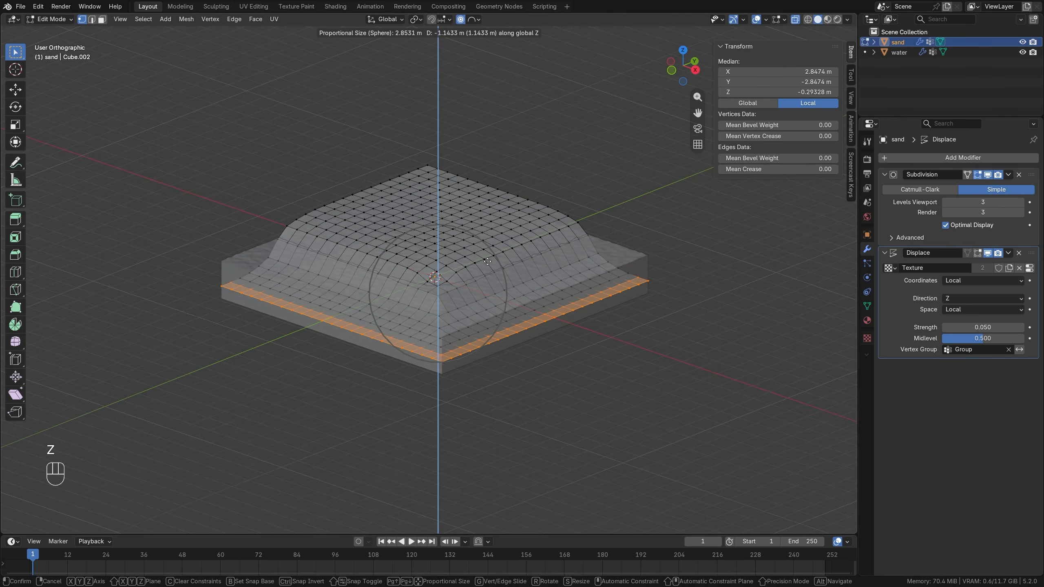
pyautogui.click(487, 262)
pyautogui.hotkey('alt', 'a')
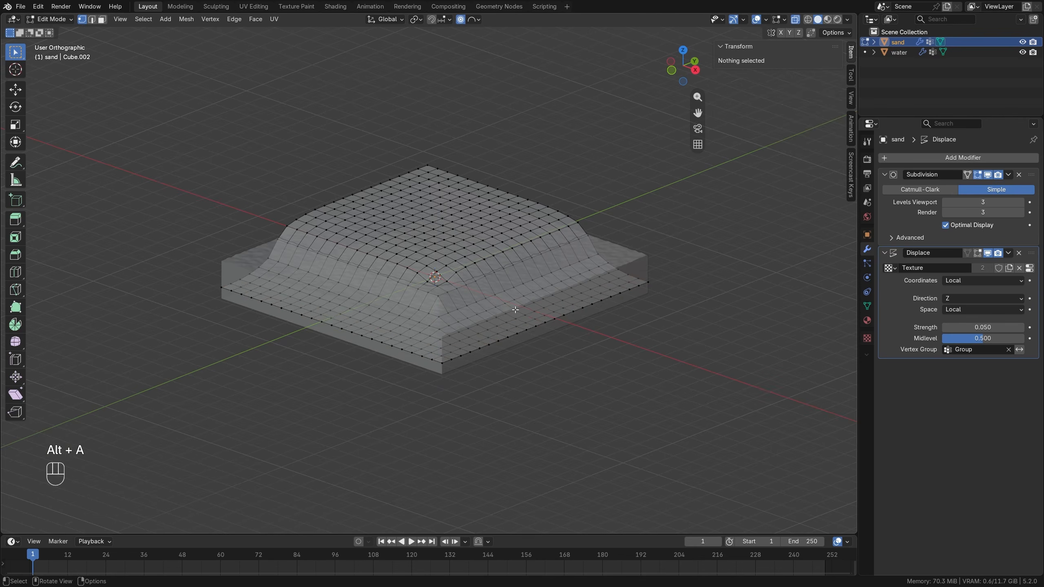
# Reveal the sand's hidden bottom vertices, deselect everything, turn off X-ray and return to Object Mode.
pyautogui.moveTo(486, 261)
pyautogui.mouseDown(button='middle')
pyautogui.moveTo(467, 257)
pyautogui.moveTo(472, 262)
pyautogui.mouseUp(button='middle')
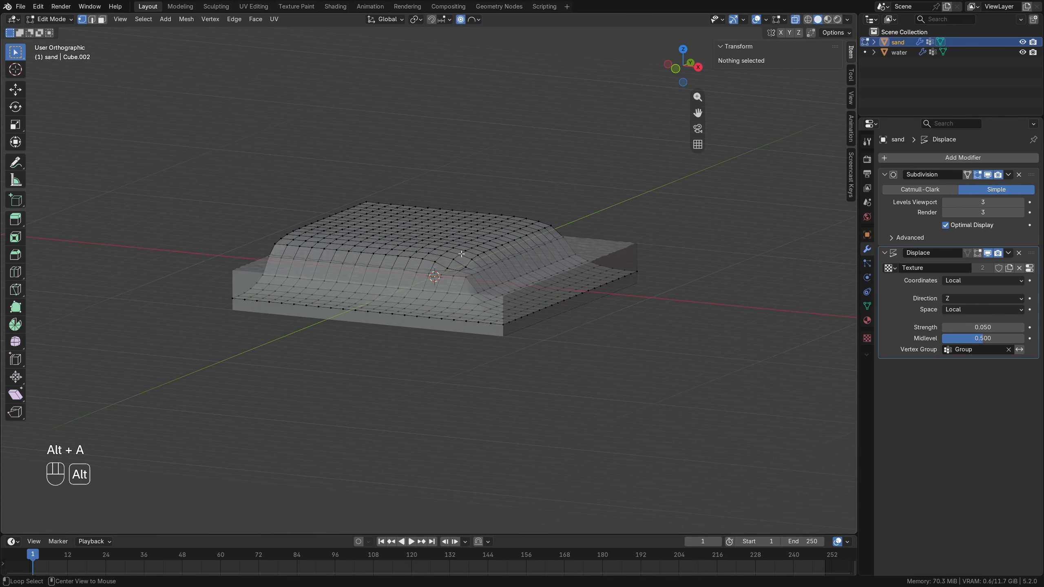
pyautogui.hotkey('alt', 'h')
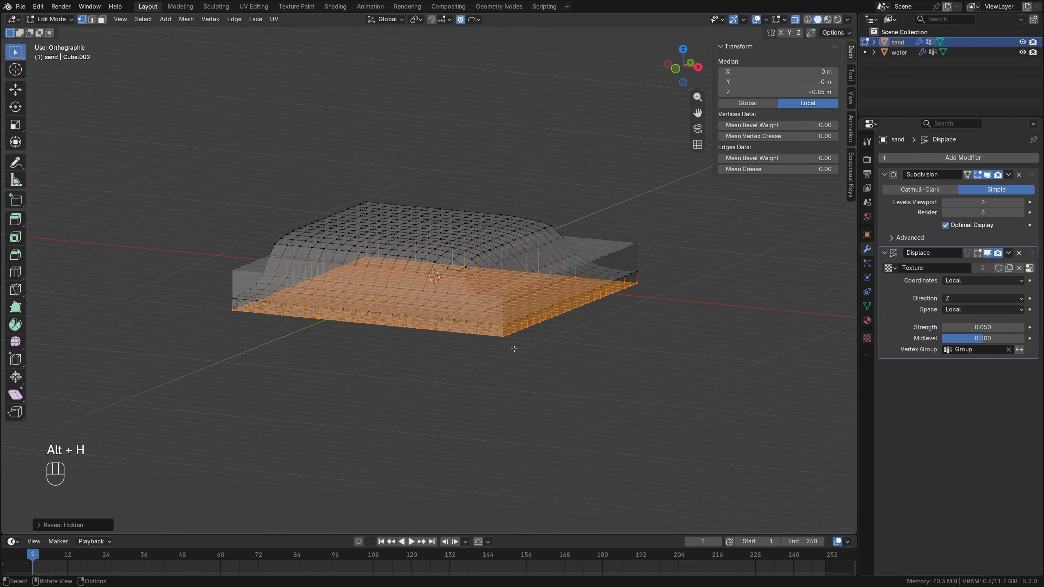
pyautogui.hotkey('alt', 'a')
pyautogui.moveTo(352, 238); pyautogui.dragTo(313, 262, button='middle')
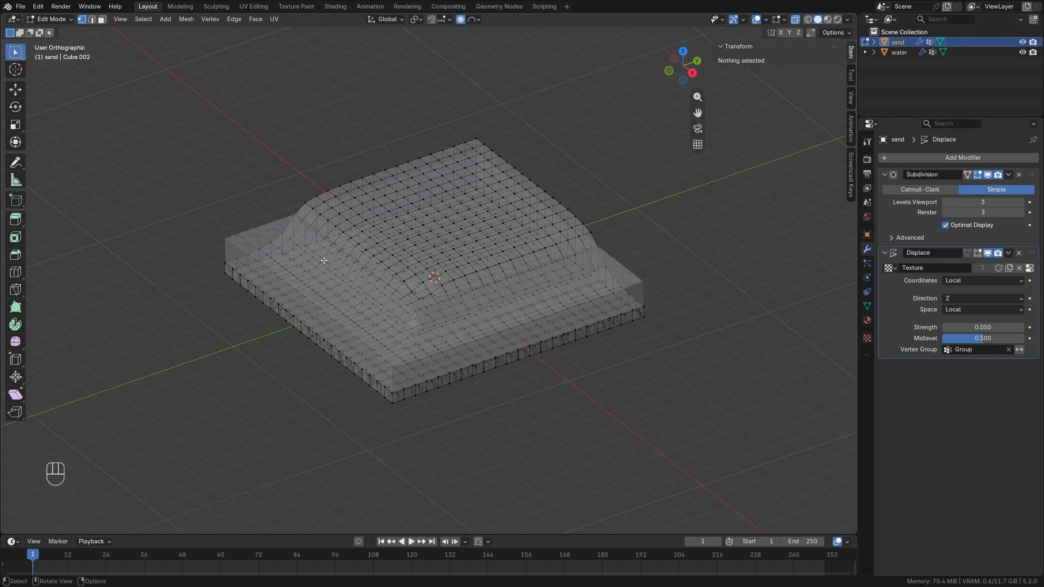
pyautogui.click(795, 20)
pyautogui.moveTo(527, 342); pyautogui.dragTo(525, 321, button='middle')
pyautogui.press('Tab')
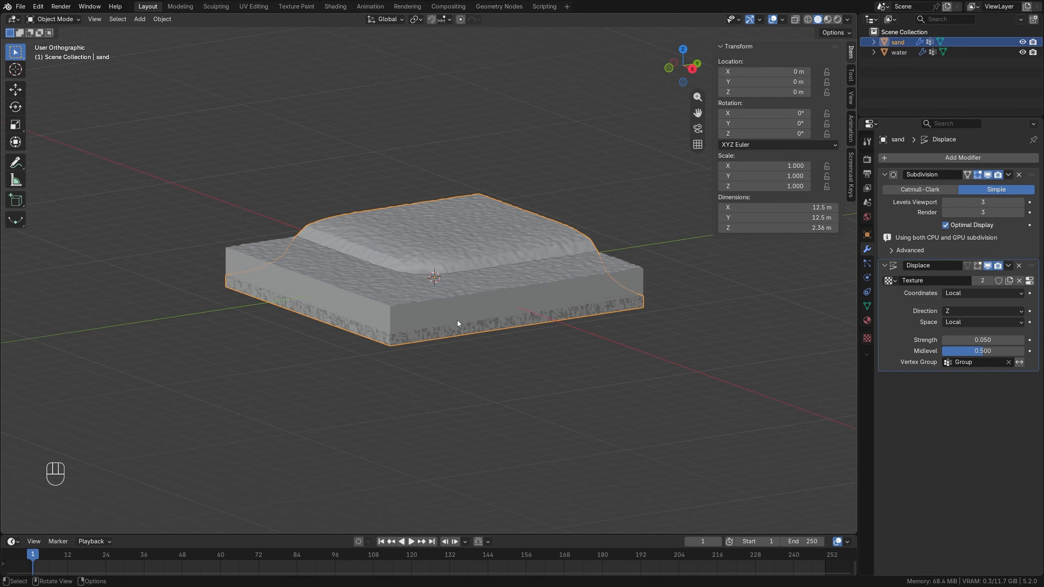
# Scale the sand slab to about 1.004 in X and Y only, leaving Z locked.
pyautogui.scroll(2, 555, 368)
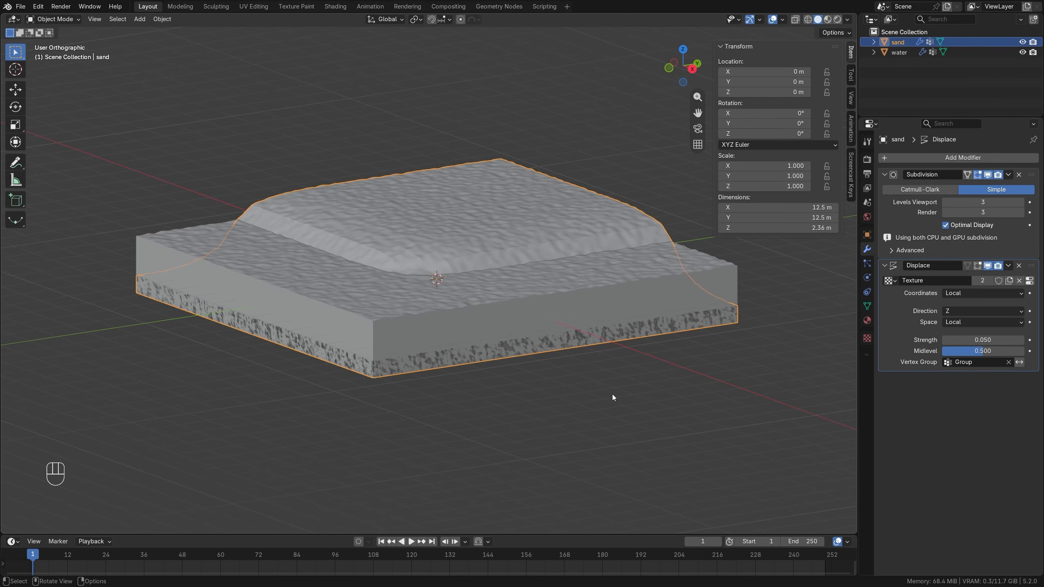
pyautogui.press('s')
pyautogui.hotkey('shift', 'z')
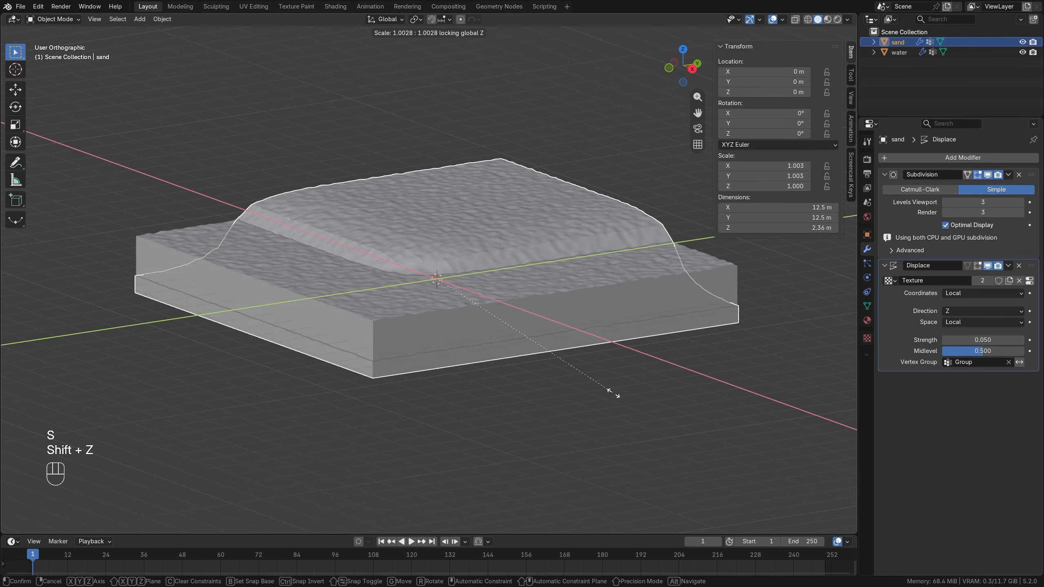
pyautogui.click(614, 395)
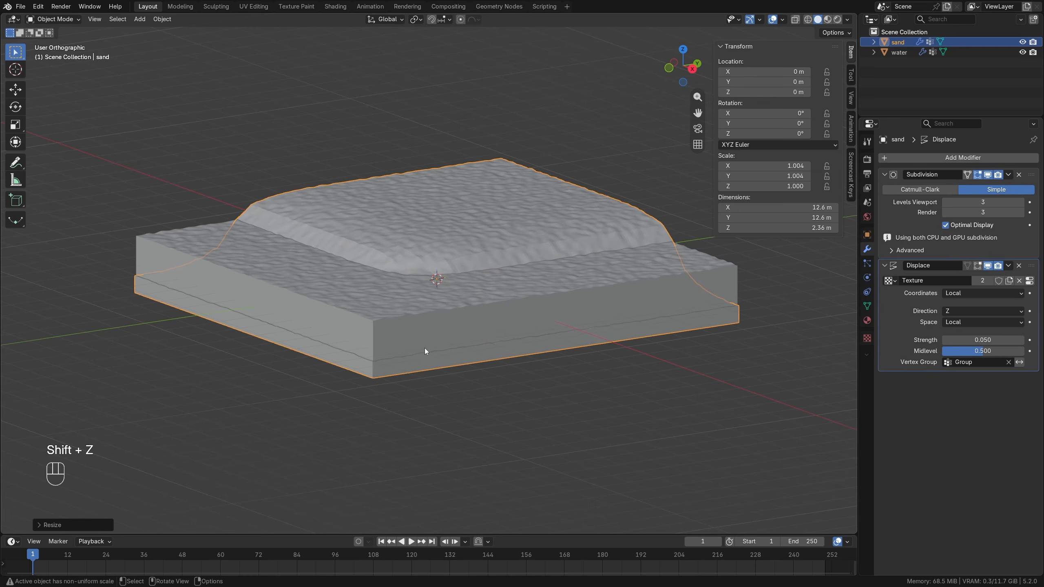
# Move the sand slab down about 0.012 m along Z so its underside clears the water's bottom face.
pyautogui.moveTo(601, 354); pyautogui.dragTo(463, 281, button='middle')
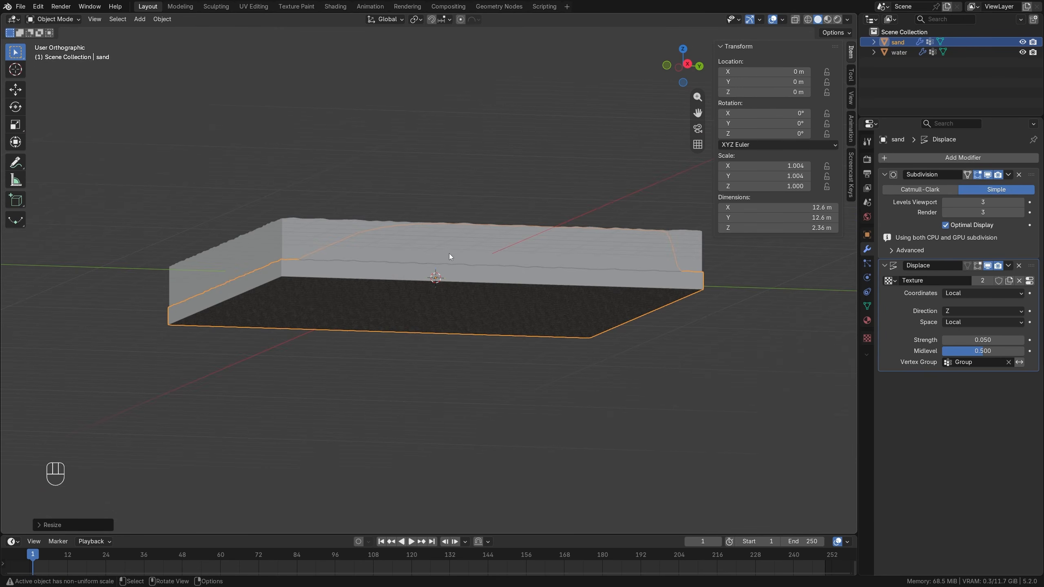
pyautogui.press('g')
pyautogui.press('z')
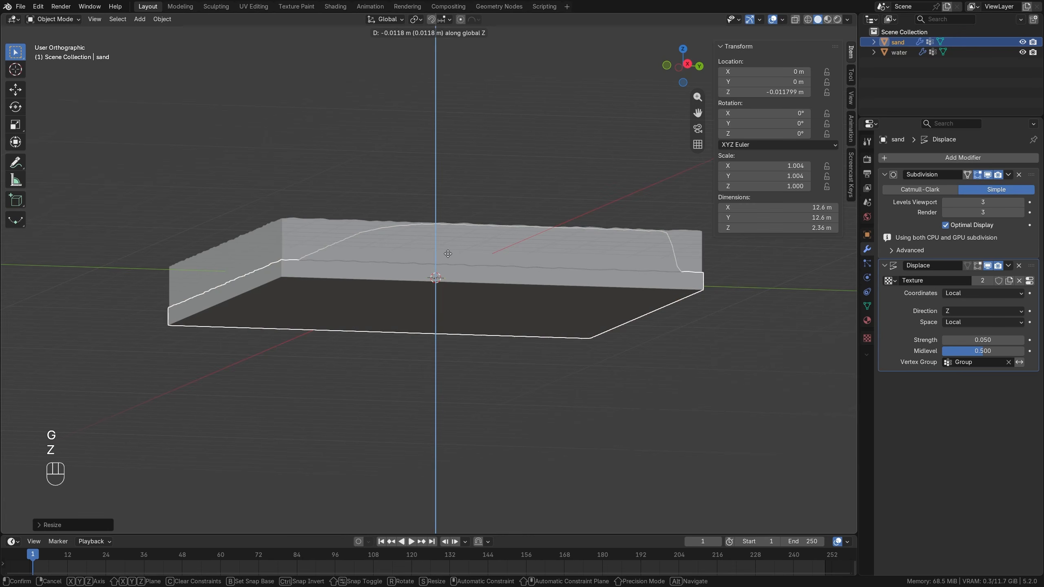
pyautogui.click(448, 253)
pyautogui.hotkey('alt', 'a')
pyautogui.moveTo(456, 329); pyautogui.dragTo(427, 284, button='middle')
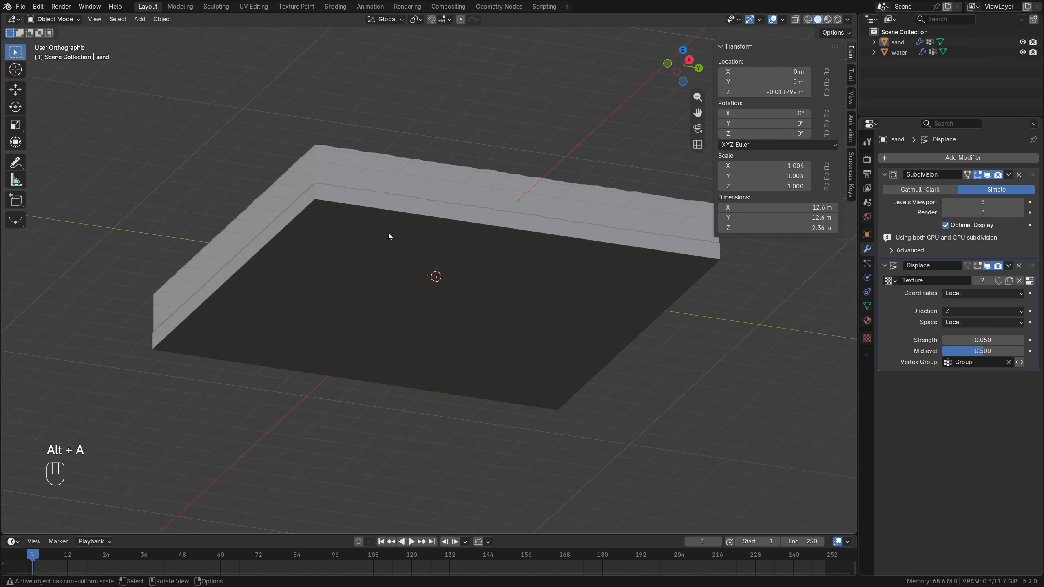
pyautogui.moveTo(396, 223); pyautogui.dragTo(459, 272, button='middle')
# Remove the Displace modifier from the sand and shade the sand smooth.
pyautogui.click(476, 221)
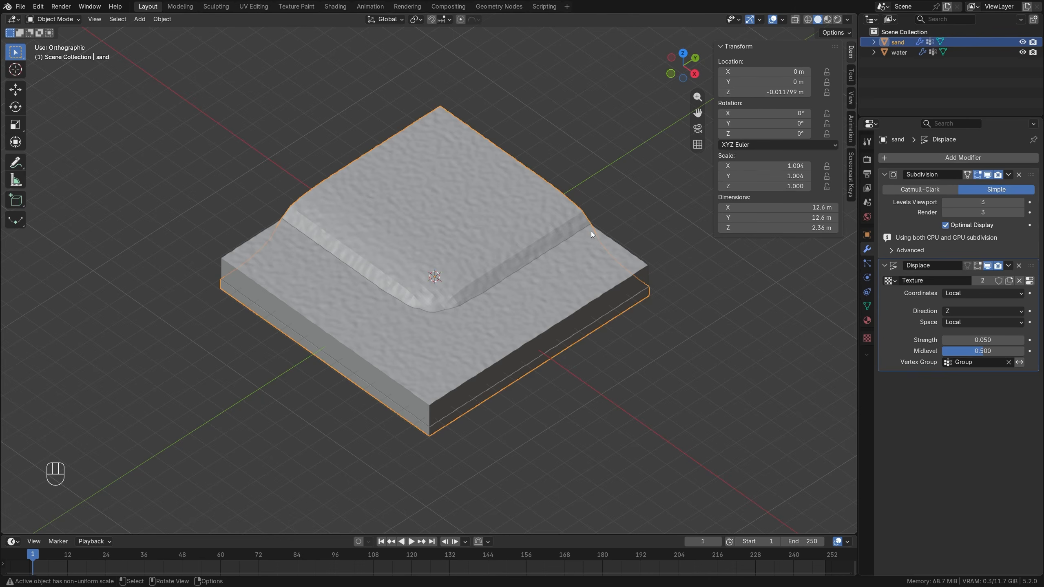
pyautogui.click(1019, 265)
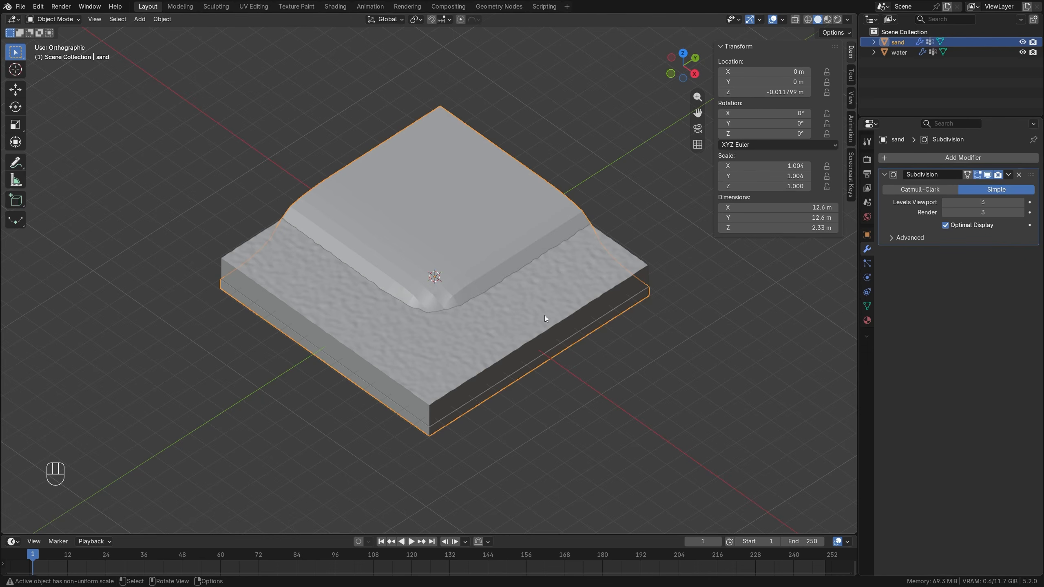
pyautogui.rightClick(450, 213)
pyautogui.click(450, 213)
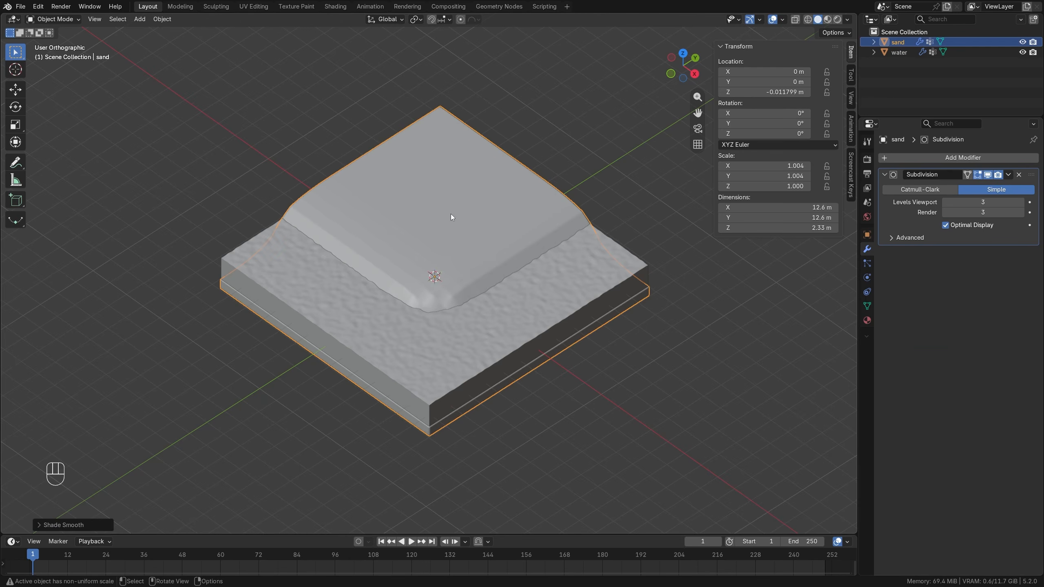
# Shade the water slab smooth and deselect it.
pyautogui.click(338, 304)
pyautogui.rightClick(336, 219)
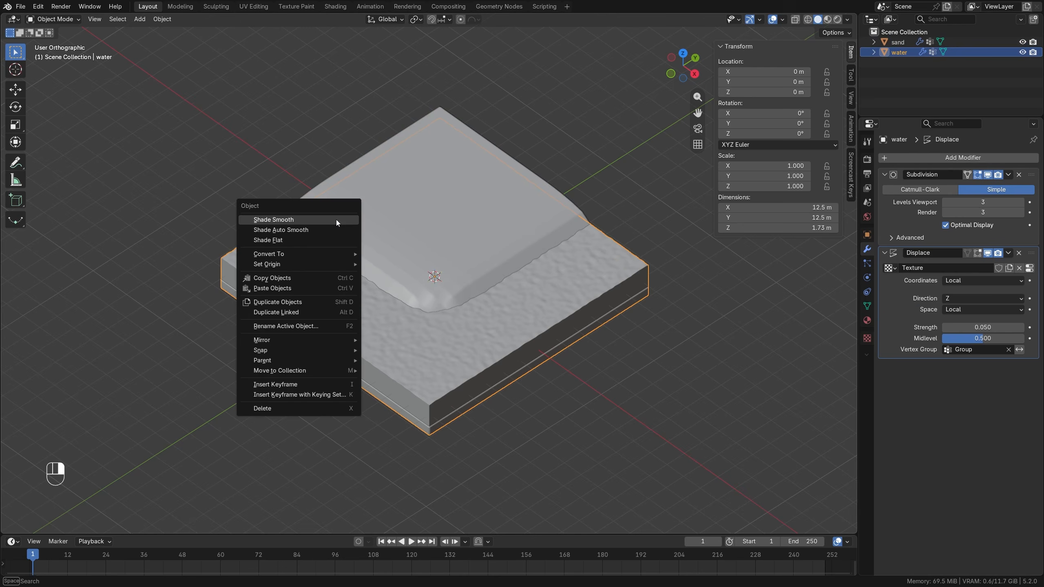
pyautogui.click(288, 220)
pyautogui.hotkey('alt', 'a')
pyautogui.moveTo(428, 297); pyautogui.dragTo(451, 256, button='middle')
# Isolate the sand in Local View and switch its Subdivision modifier to Catmull-Clark.
pyautogui.click(451, 256)
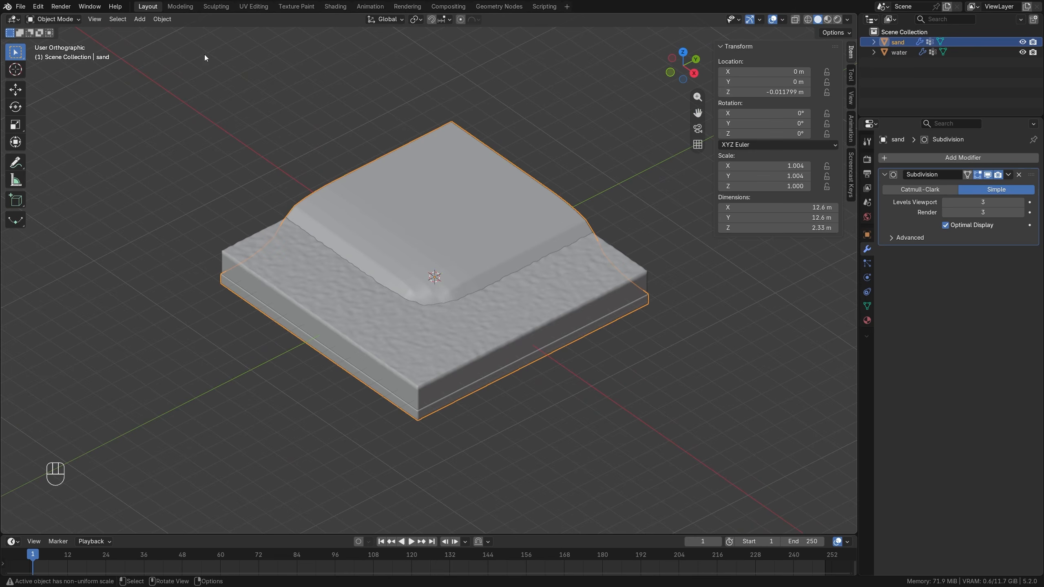
pyautogui.click(98, 20)
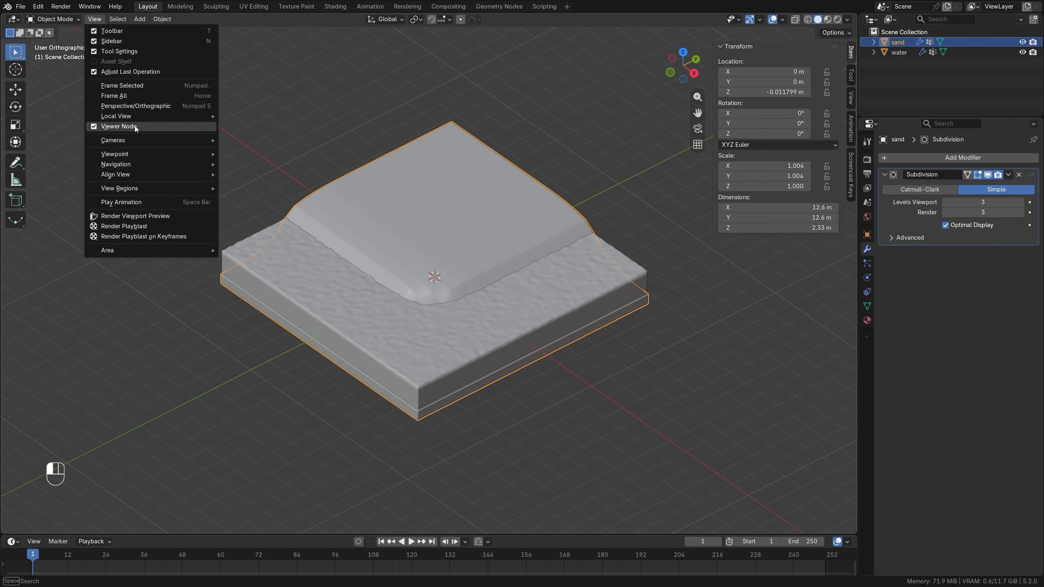
pyautogui.moveTo(131, 116)
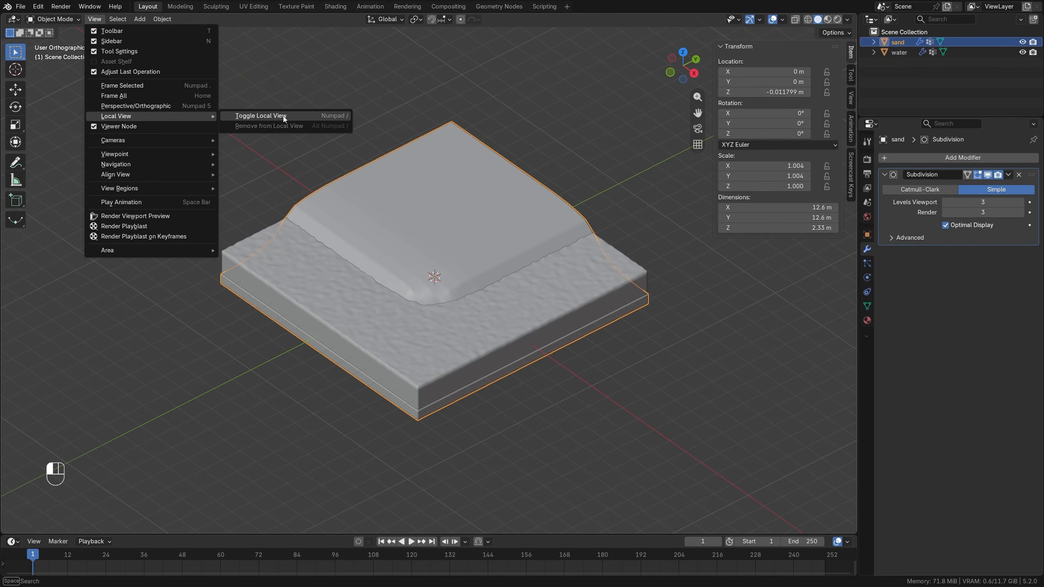
pyautogui.click(341, 119)
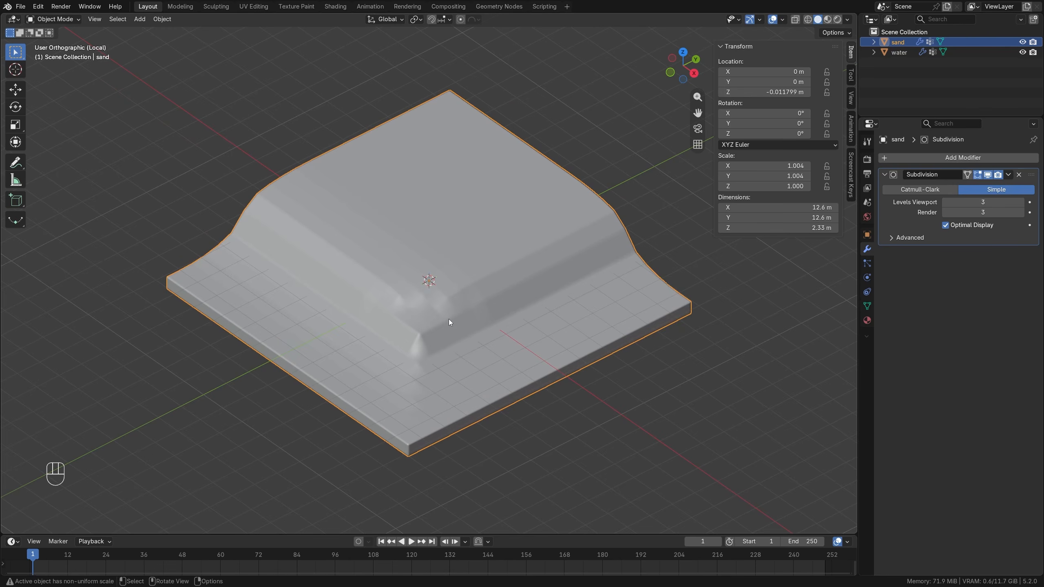
pyautogui.moveTo(449, 319); pyautogui.dragTo(448, 345, button='middle')
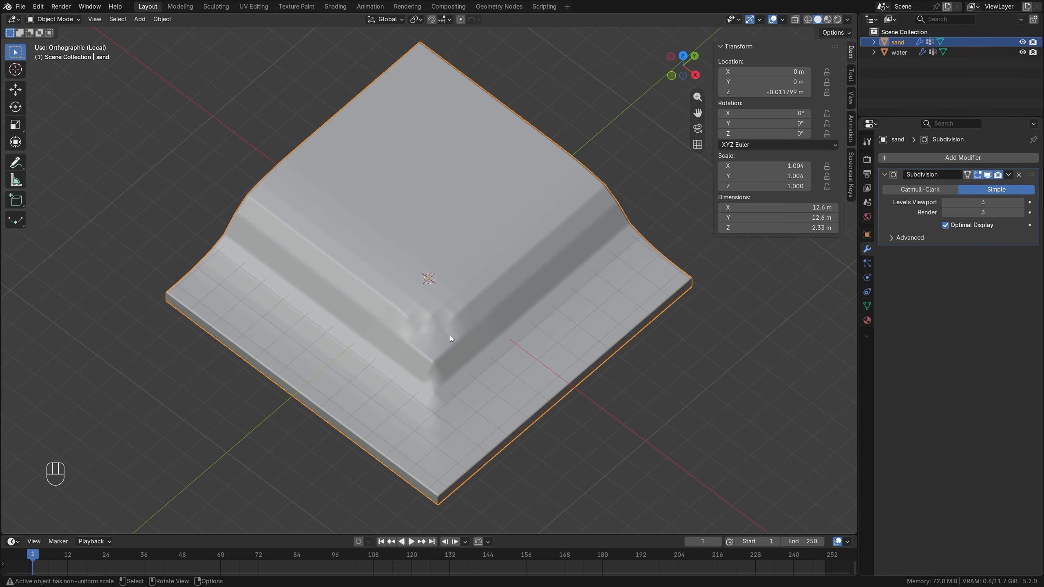
pyautogui.click(921, 190)
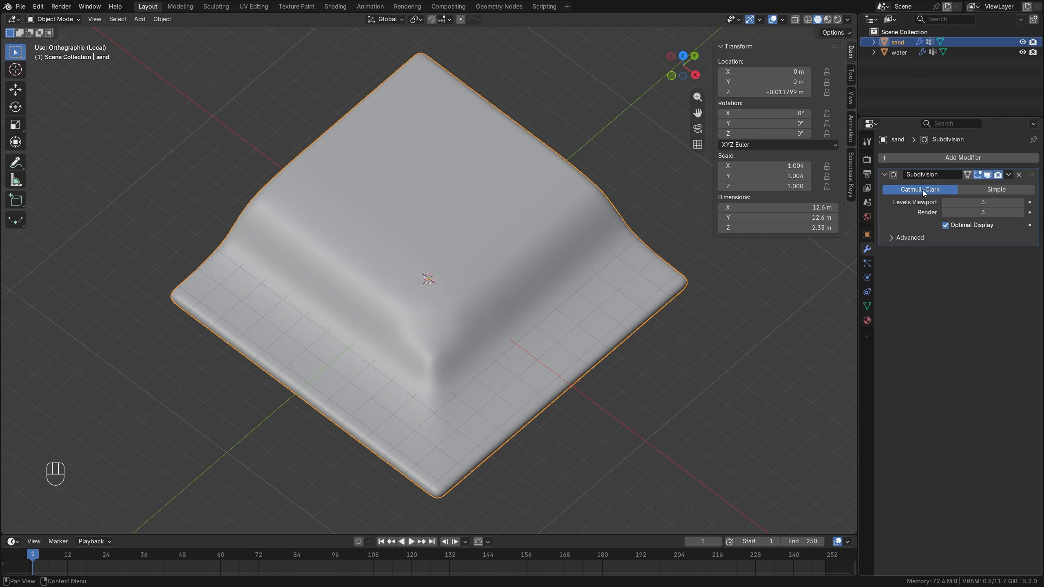
# Smooth the sand mound's front corner and adjoining slopes with brush strokes in Sculpt Mode, ending back in Object Mode.
pyautogui.click(53, 18)
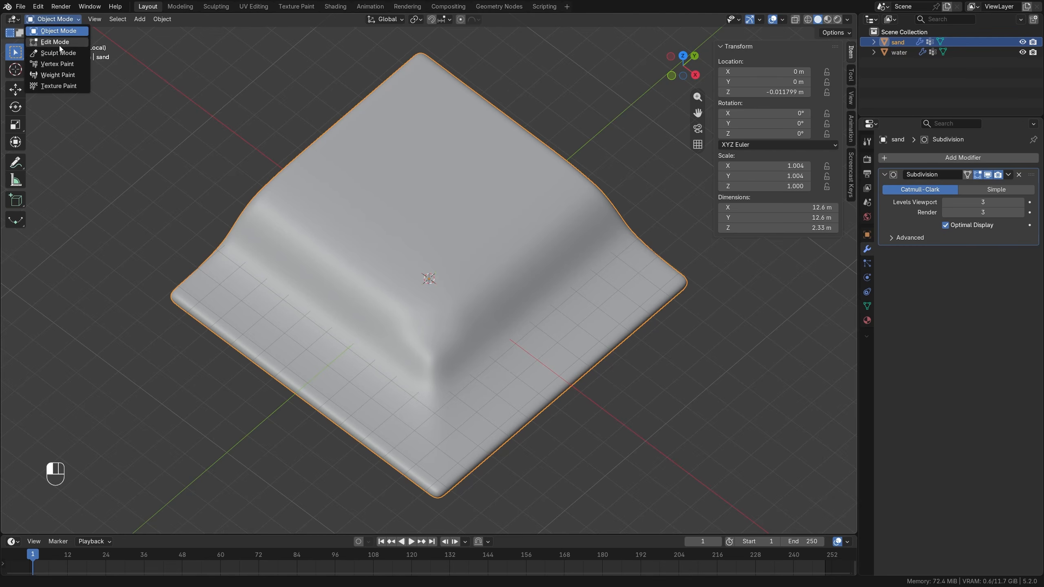
pyautogui.click(55, 51)
pyautogui.keyDown('shift'); pyautogui.moveTo(438, 365); pyautogui.dragTo(430, 417); pyautogui.keyUp('shift')
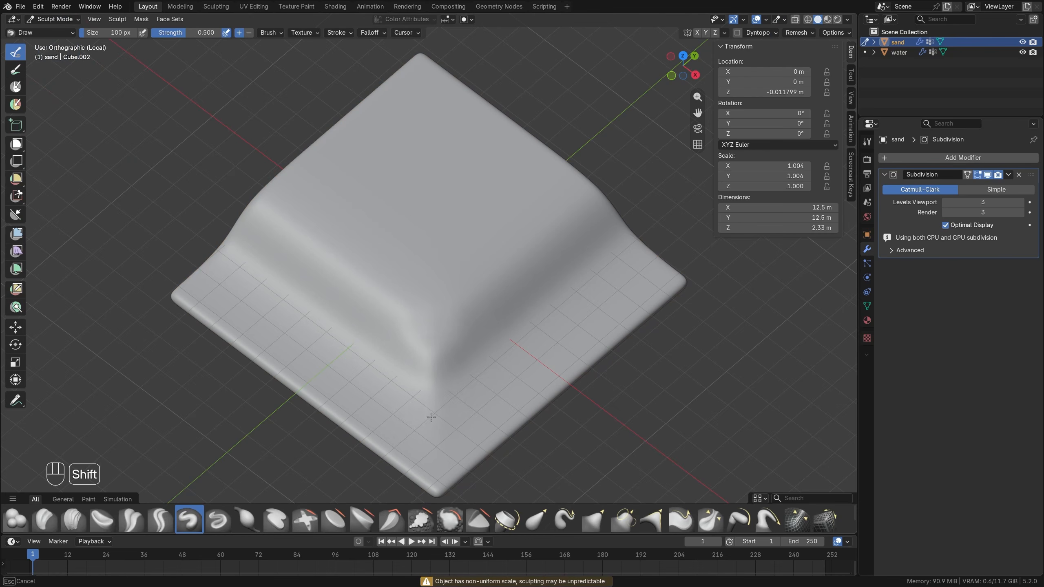
pyautogui.keyDown('shift'); pyautogui.moveTo(426, 380); pyautogui.dragTo(418, 395); pyautogui.keyUp('shift')
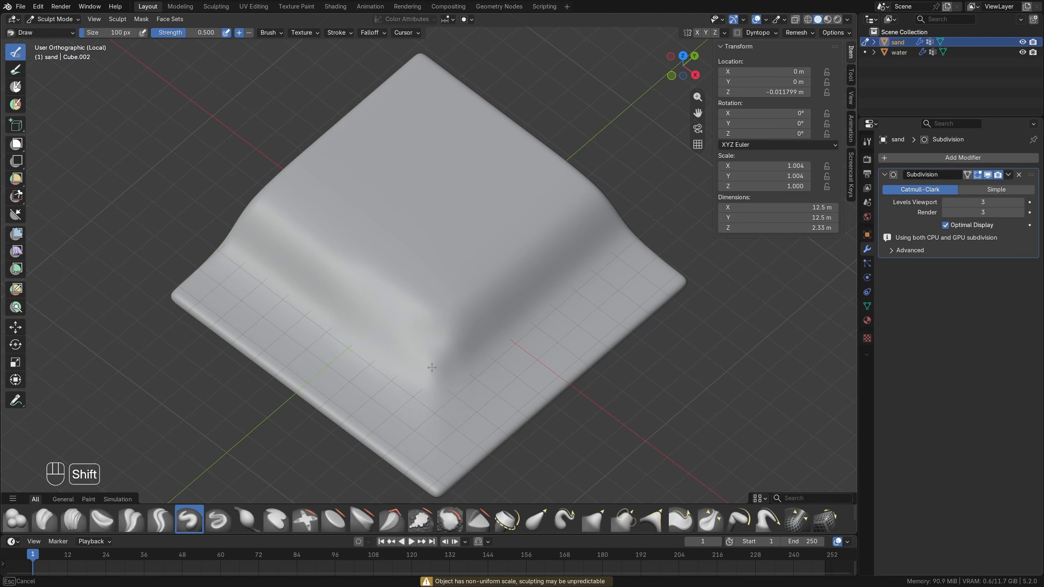
pyautogui.moveTo(461, 338)
pyautogui.keyDown('shift'); pyautogui.mouseDown()
pyautogui.moveTo(564, 255)
pyautogui.moveTo(479, 318)
pyautogui.mouseUp(); pyautogui.keyUp('shift')
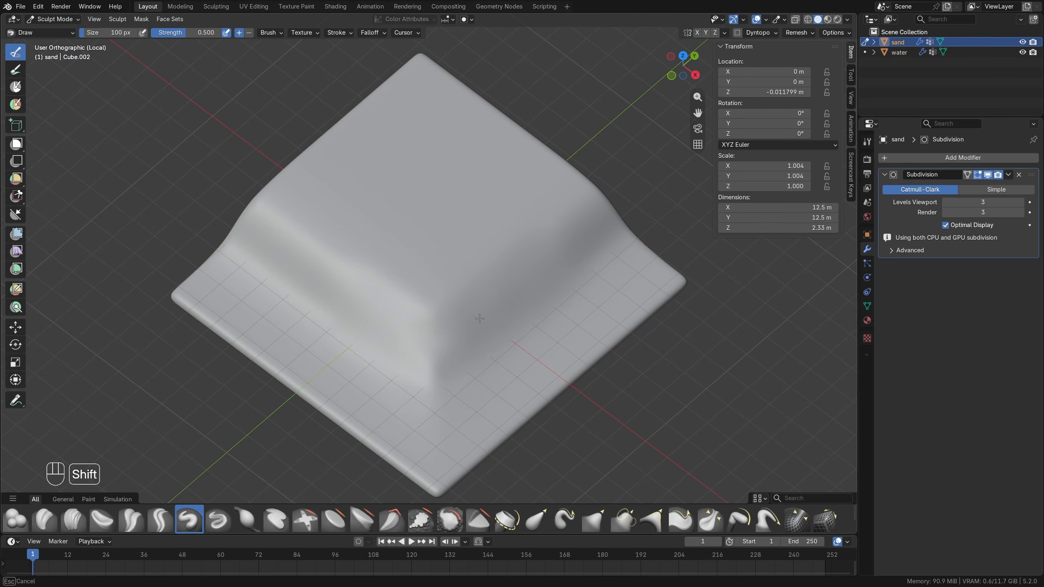
pyautogui.moveTo(343, 282)
pyautogui.keyDown('shift'); pyautogui.mouseDown()
pyautogui.moveTo(295, 242)
pyautogui.moveTo(425, 329)
pyautogui.moveTo(422, 376)
pyautogui.moveTo(443, 362)
pyautogui.mouseUp(); pyautogui.keyUp('shift')
pyautogui.moveTo(356, 302)
pyautogui.keyDown('shift'); pyautogui.mouseDown()
pyautogui.moveTo(436, 382)
pyautogui.moveTo(554, 258)
pyautogui.mouseUp(); pyautogui.keyUp('shift')
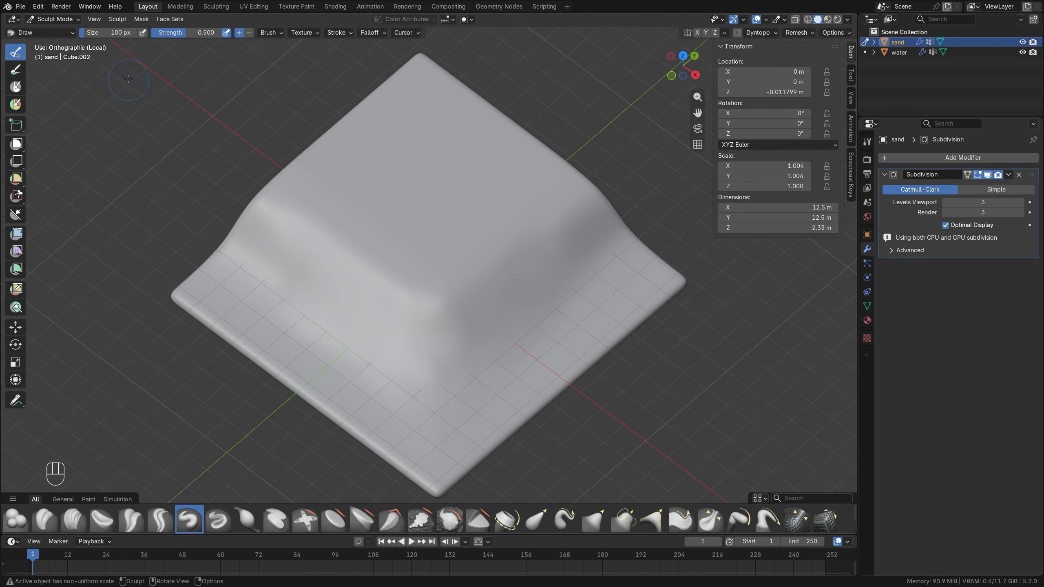
pyautogui.click(53, 19)
pyautogui.click(56, 35)
# Select the sand's outer border vertices on all four sides through the mesh, raise their Mean Crease to the maximum, and deselect them.
pyautogui.scroll(-2, 425, 287)
pyautogui.moveTo(425, 287); pyautogui.dragTo(489, 298, button='middle')
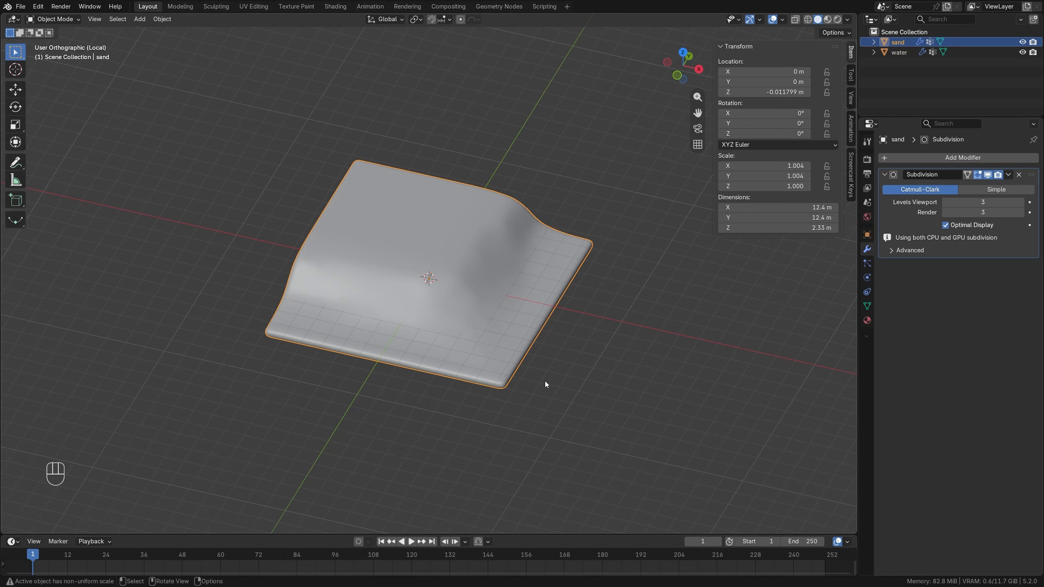
pyautogui.press('KP_7')
pyautogui.press('Tab')
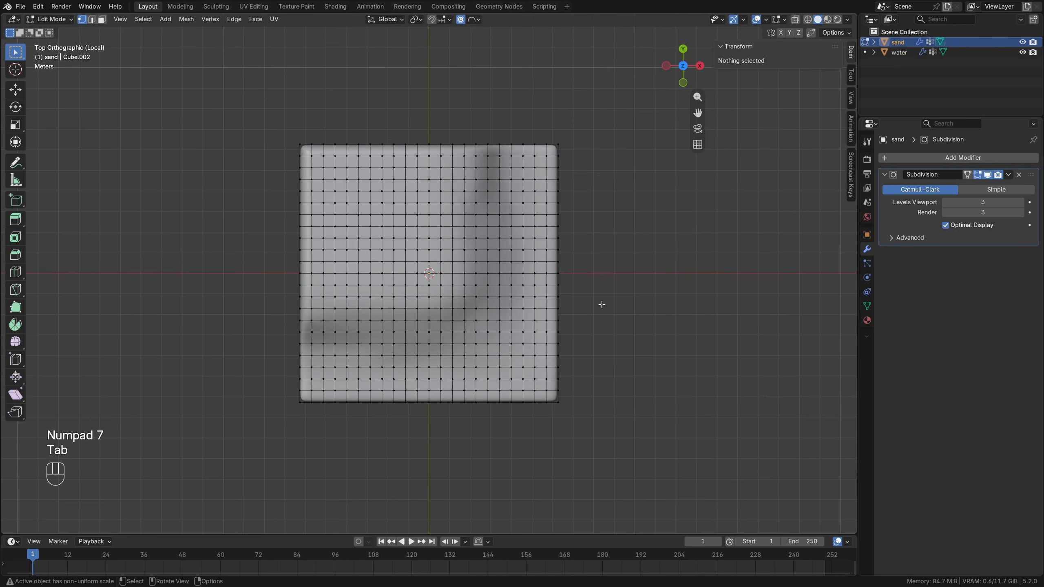
pyautogui.click(795, 19)
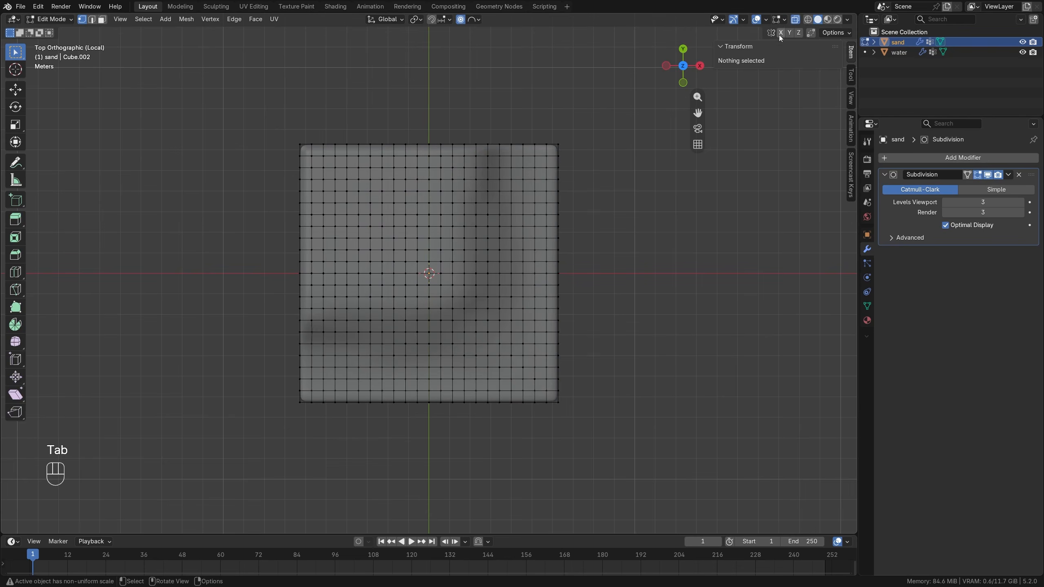
pyautogui.moveTo(551, 115); pyautogui.dragTo(612, 441)
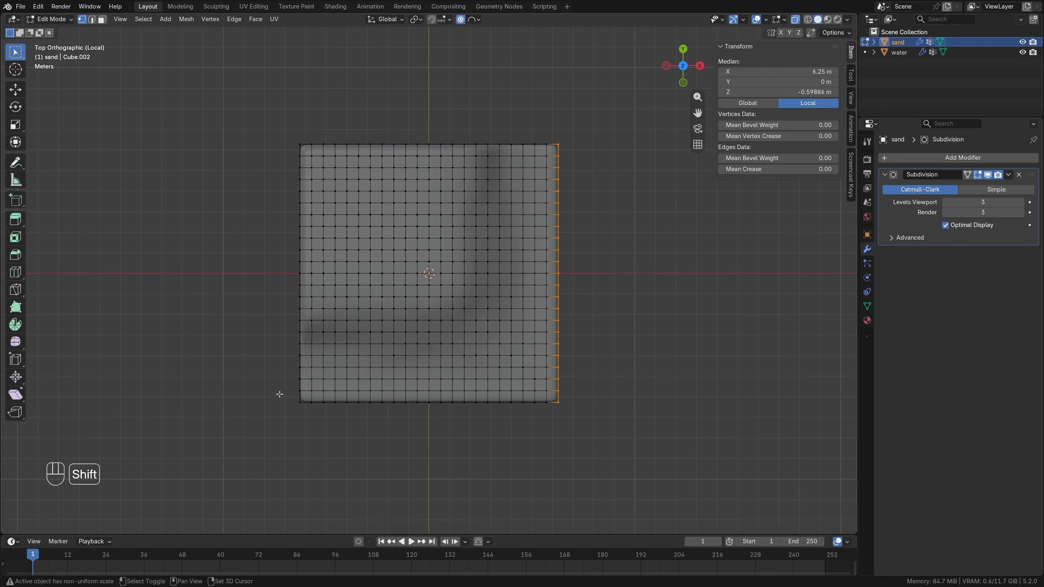
pyautogui.keyDown('shift'); pyautogui.moveTo(278, 392); pyautogui.dragTo(636, 469); pyautogui.keyUp('shift')
pyautogui.keyDown('shift'); pyautogui.moveTo(254, 101); pyautogui.dragTo(308, 433); pyautogui.keyUp('shift')
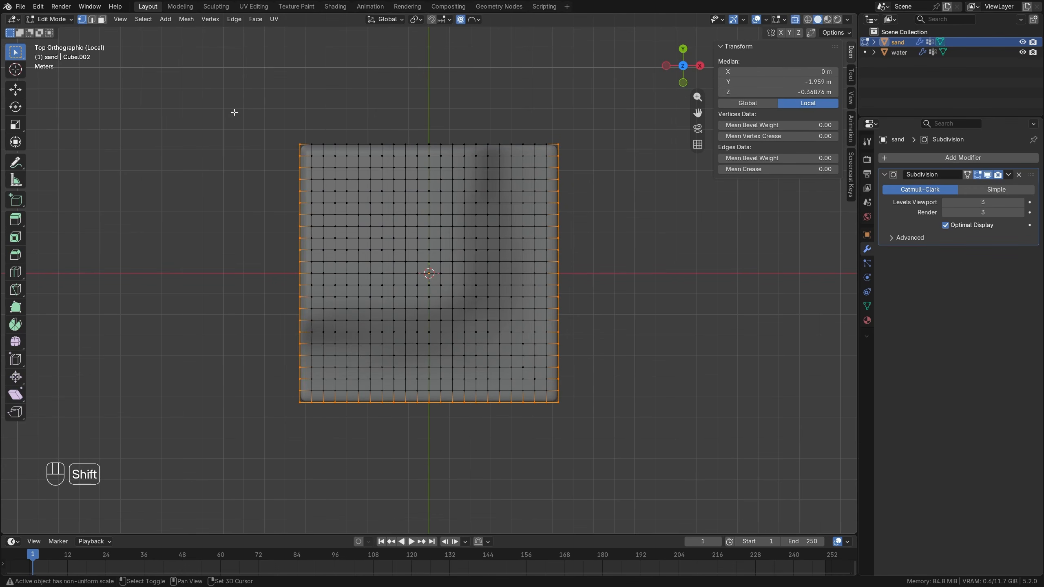
pyautogui.keyDown('shift'); pyautogui.moveTo(230, 78); pyautogui.dragTo(578, 154); pyautogui.keyUp('shift')
pyautogui.moveTo(778, 169); pyautogui.dragTo(945, 169)
pyautogui.moveTo(632, 304)
pyautogui.mouseDown(button='middle')
pyautogui.moveTo(586, 260)
pyautogui.moveTo(624, 295)
pyautogui.mouseUp(button='middle')
pyautogui.hotkey('alt', 'a')
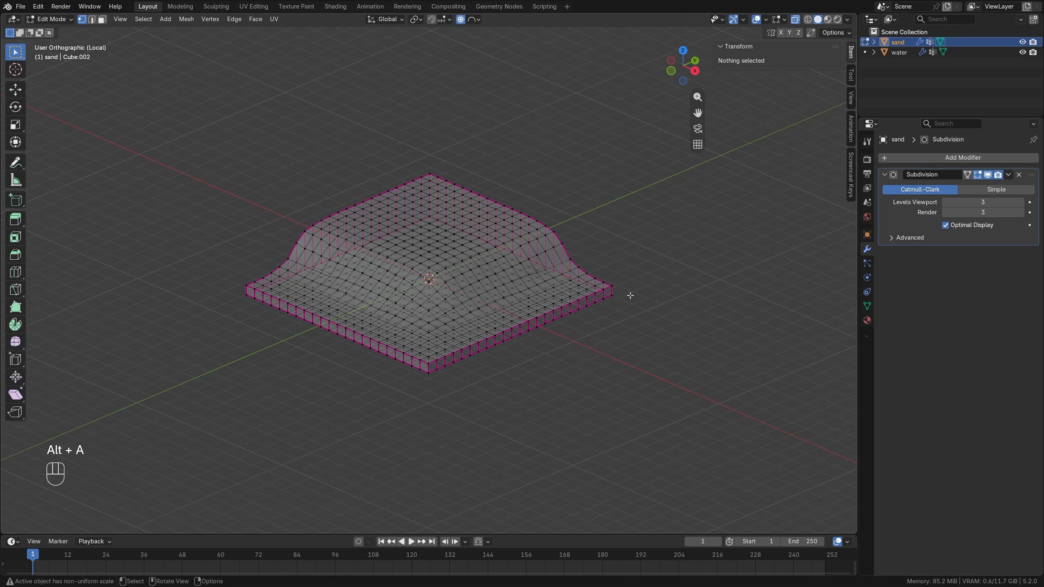
# Turn off X-ray, return the sand to Object Mode, and exit Local View to check it together with the water.
pyautogui.click(795, 19)
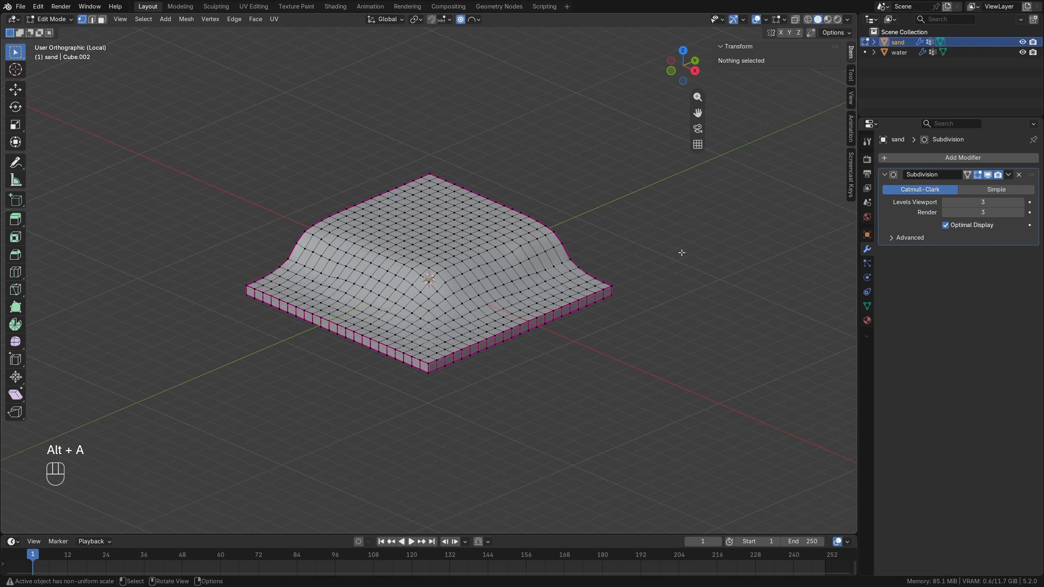
pyautogui.press('Tab')
pyautogui.moveTo(497, 365); pyautogui.dragTo(542, 348, button='middle')
pyautogui.hotkey('alt', 'a')
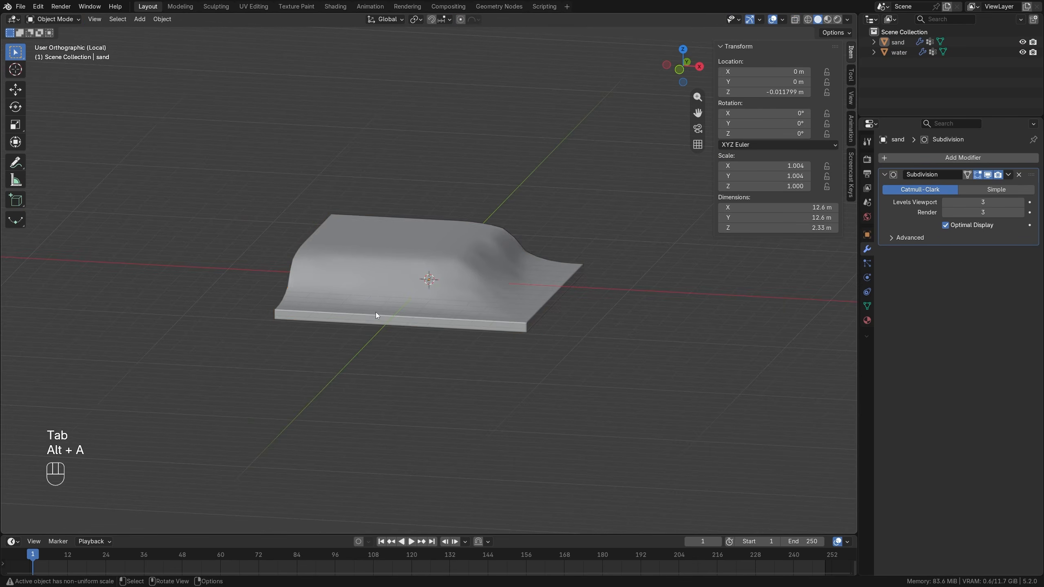
pyautogui.moveTo(375, 311); pyautogui.dragTo(505, 308, button='middle')
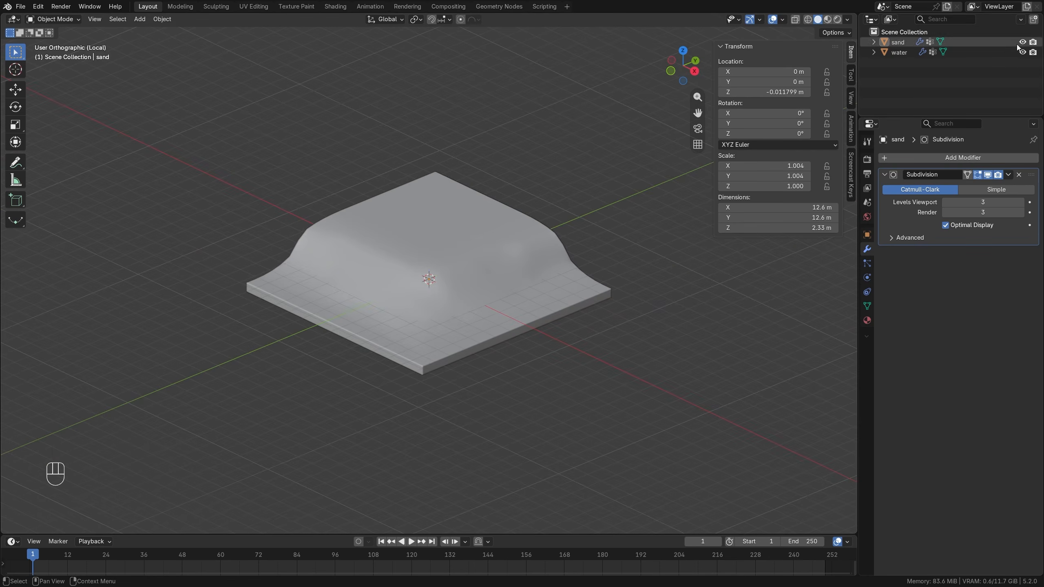
pyautogui.press('KP_Divide')
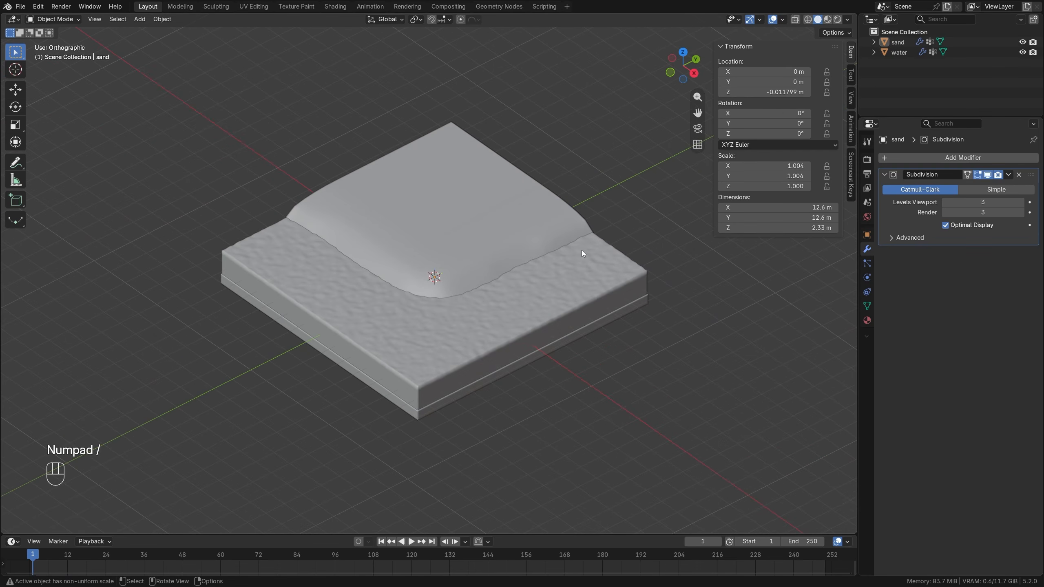
pyautogui.moveTo(515, 354); pyautogui.dragTo(490, 322, button='middle')
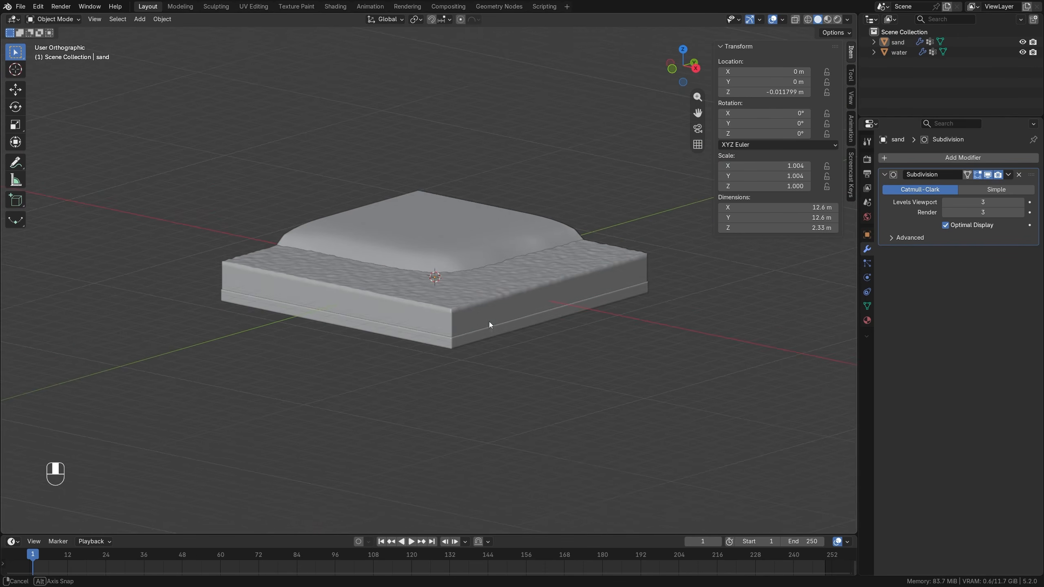
pyautogui.moveTo(366, 322); pyautogui.dragTo(363, 351, button='middle')
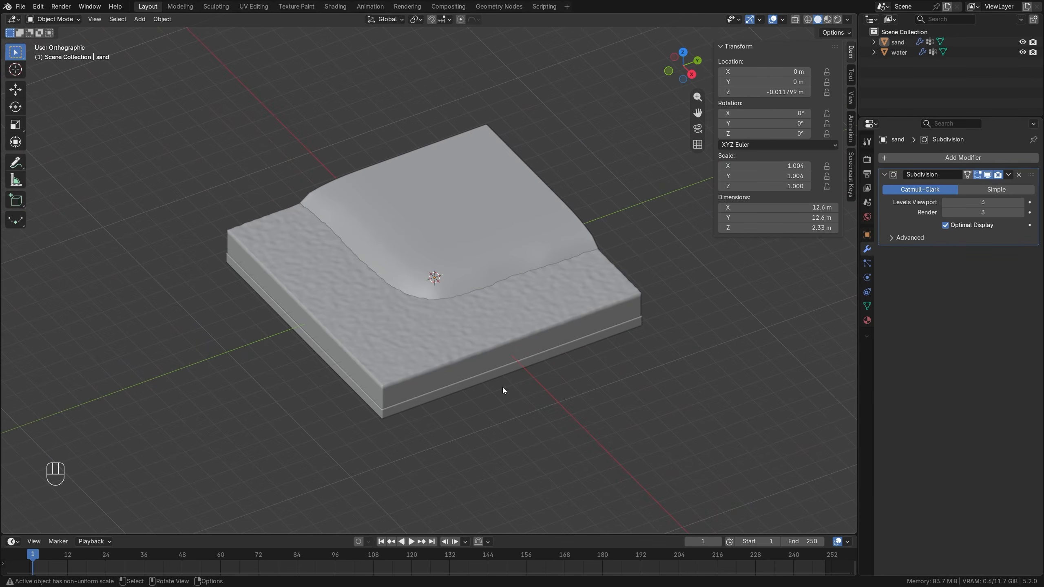
# Hide the sand and water objects and add a cube at the world origin.
pyautogui.moveTo(1022, 42); pyautogui.dragTo(1023, 53)
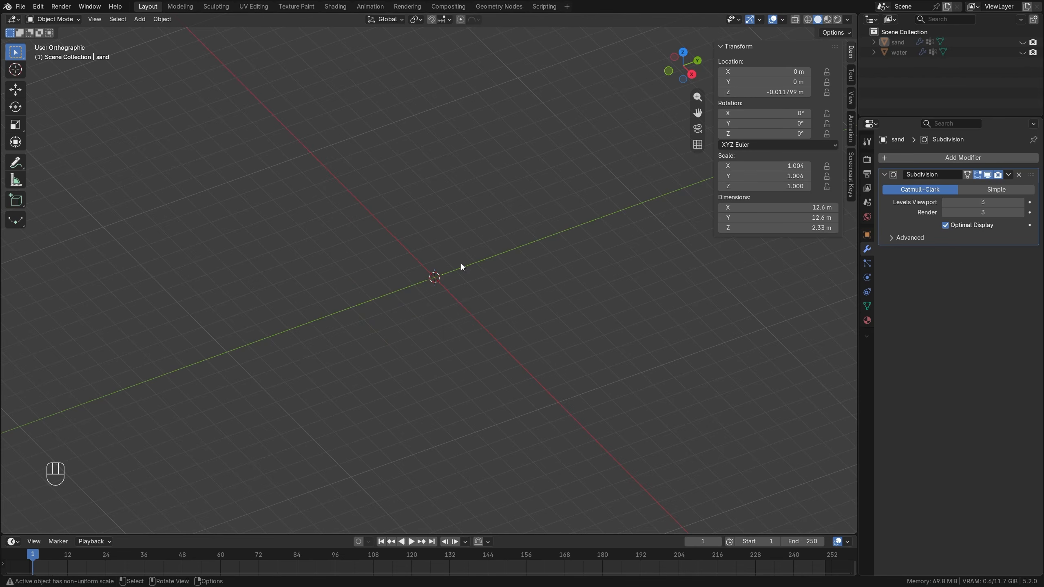
pyautogui.hotkey('shift', 'a')
pyautogui.moveTo(461, 259)
pyautogui.click(499, 270)
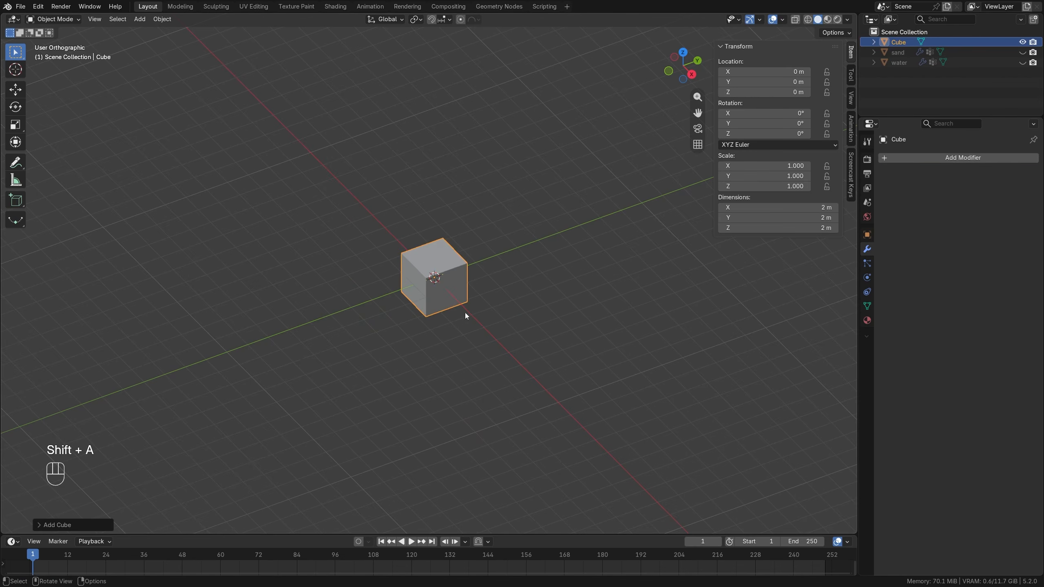
pyautogui.scroll(3, 455, 314)
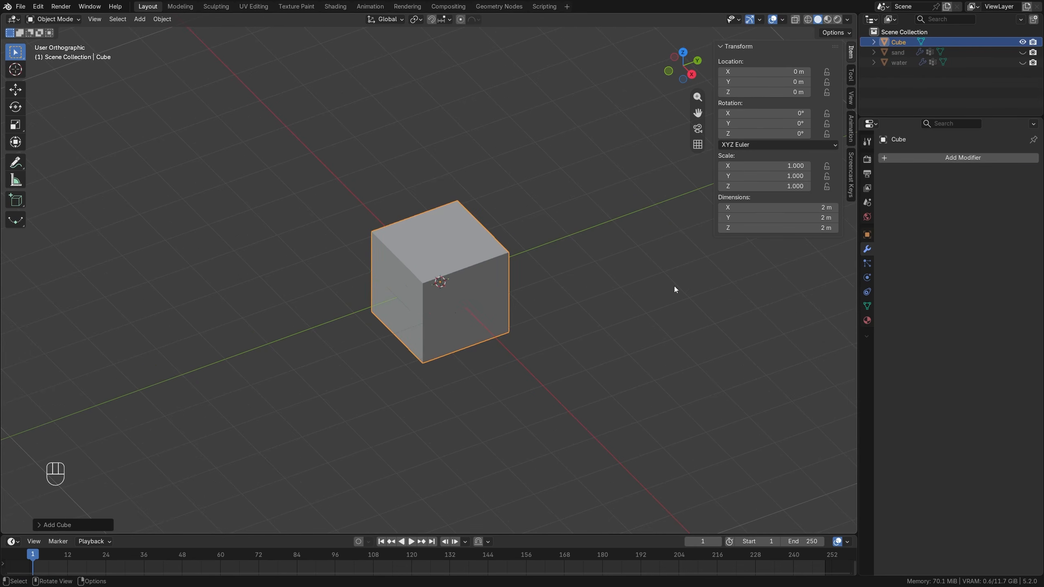
# Set the cube's dimensions to 4 m in X, 5 m in Y and 3 m in Z.
pyautogui.moveTo(604, 304); pyautogui.dragTo(700, 286, button='middle')
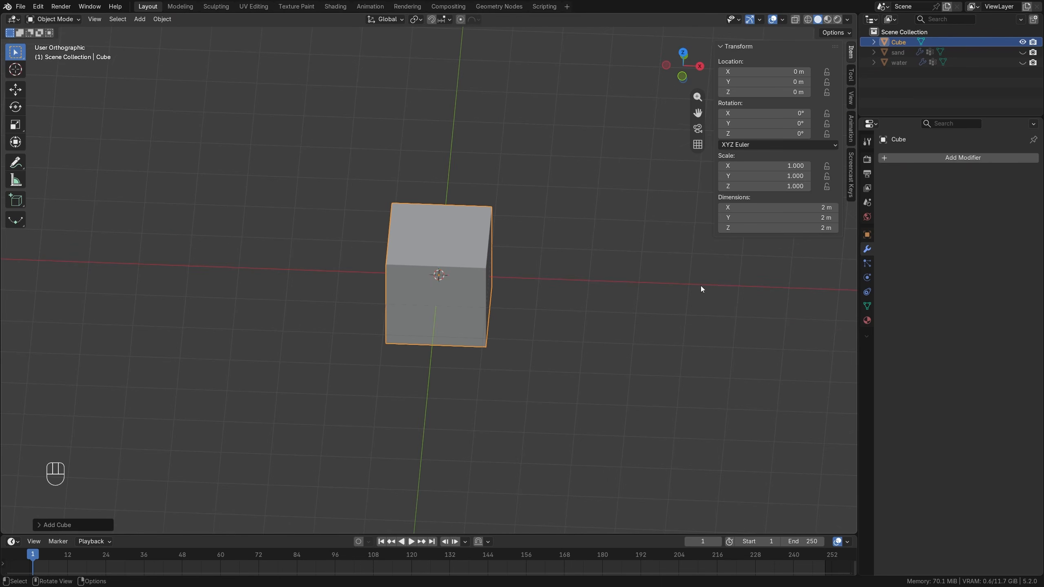
pyautogui.click(794, 207)
pyautogui.write('4')
pyautogui.press('Return')
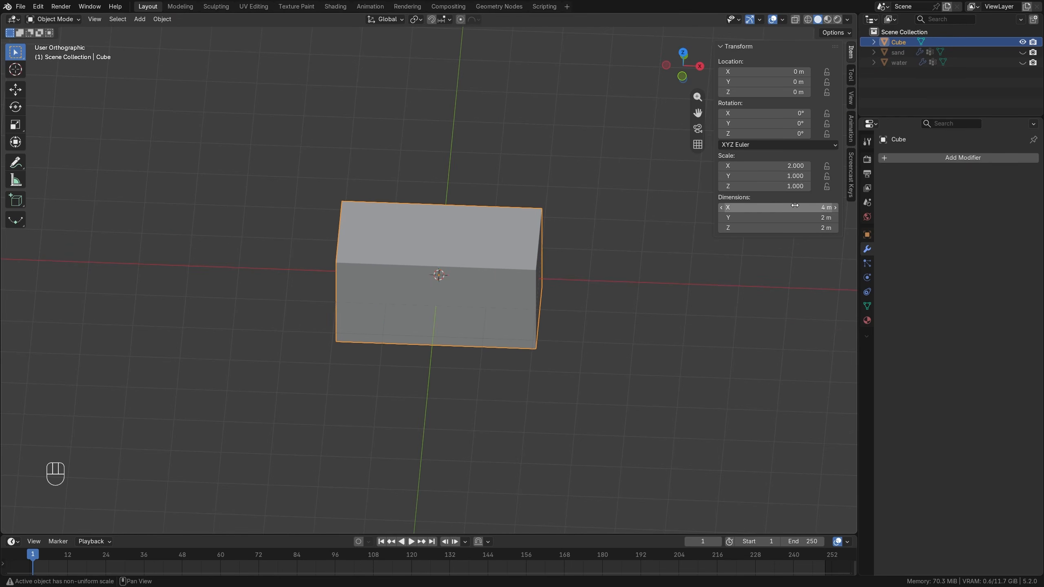
pyautogui.doubleClick(785, 217)
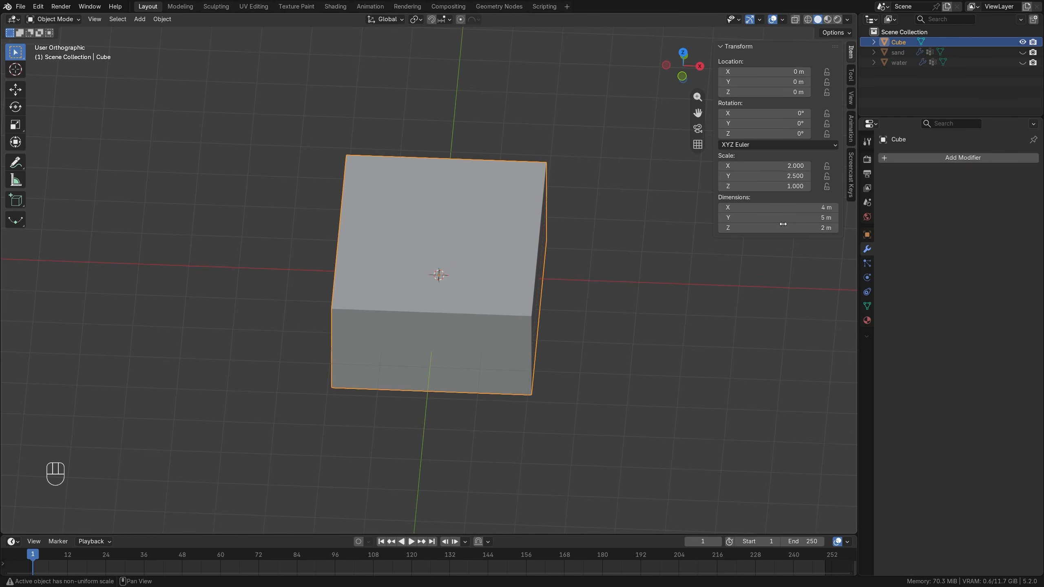
pyautogui.click(781, 228)
pyautogui.write('3')
pyautogui.press('Return')
# Add one centered loop cut to the box that splits its front and top faces lengthwise down the middle.
pyautogui.moveTo(587, 347); pyautogui.dragTo(529, 301, button='middle')
pyautogui.press('KP_1')
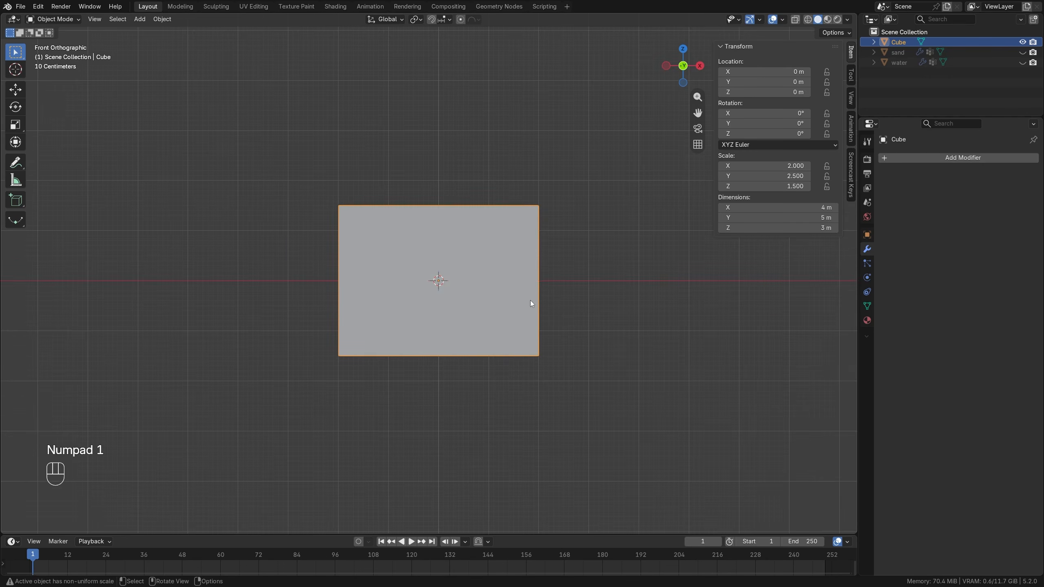
pyautogui.press('Tab')
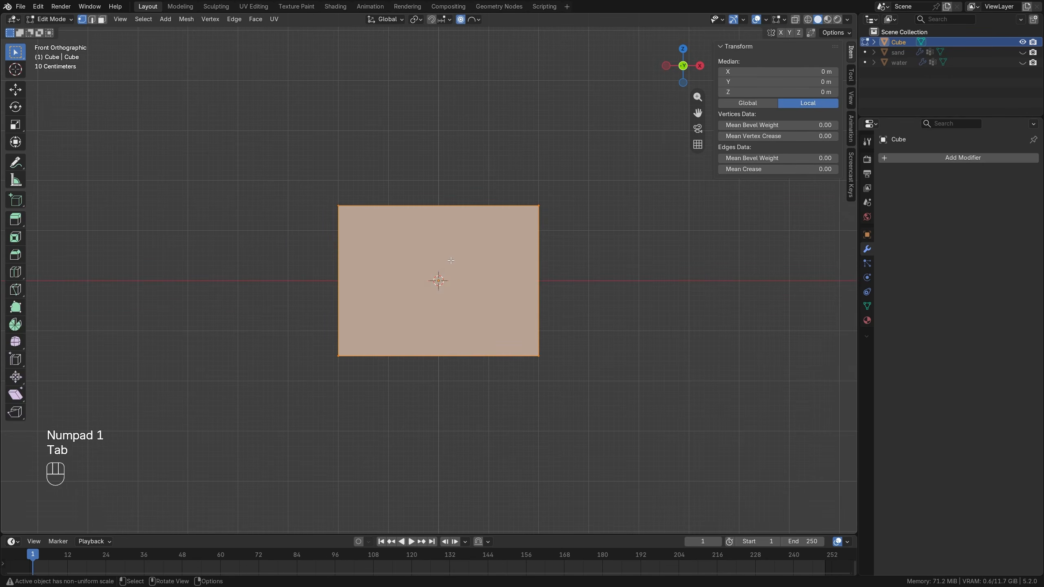
pyautogui.hotkey('ctrl', 'r')
pyautogui.click(443, 232)
pyautogui.rightClick(443, 232)
pyautogui.moveTo(443, 232); pyautogui.dragTo(445, 240, button='middle')
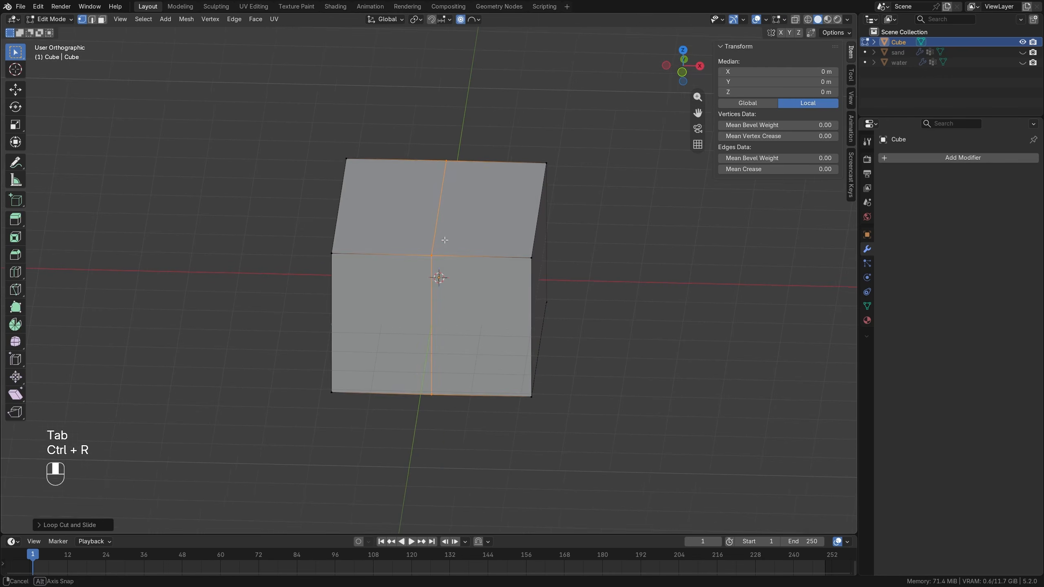
# Switch to edge selection, clear the selection, and select only the middle edge running along the box's top face.
pyautogui.click(92, 19)
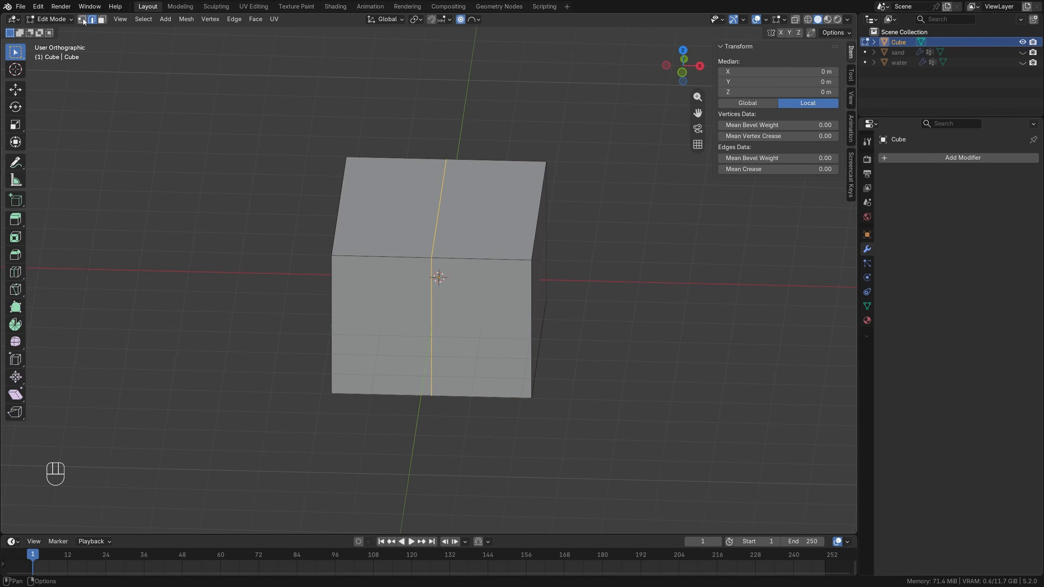
pyautogui.hotkey('alt', 'a')
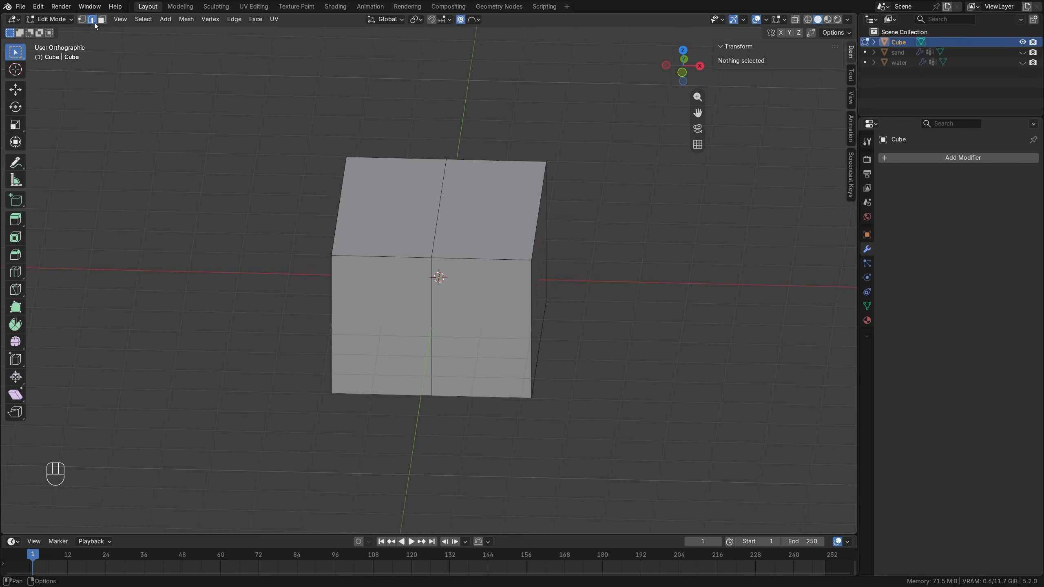
pyautogui.press('3')
pyautogui.press('2')
pyautogui.press('1')
pyautogui.press('2')
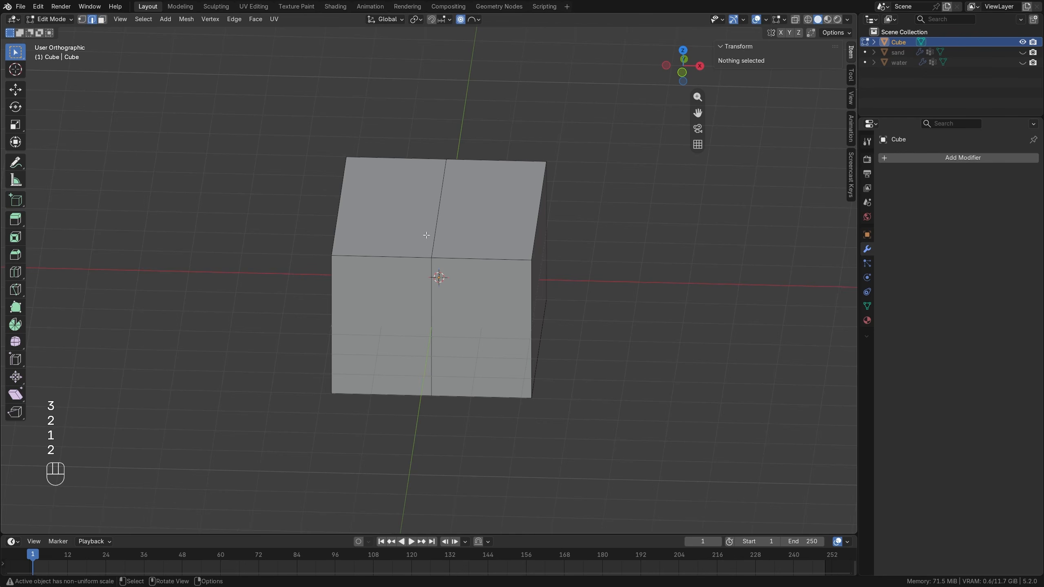
pyautogui.click(434, 233)
pyautogui.press('KP_1')
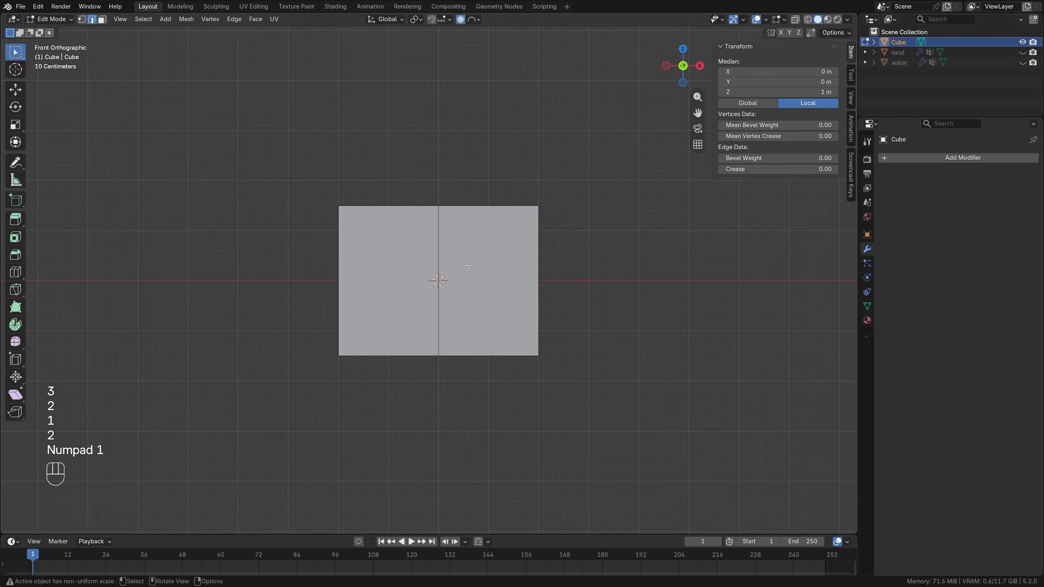
pyautogui.press('g')
pyautogui.press('z')
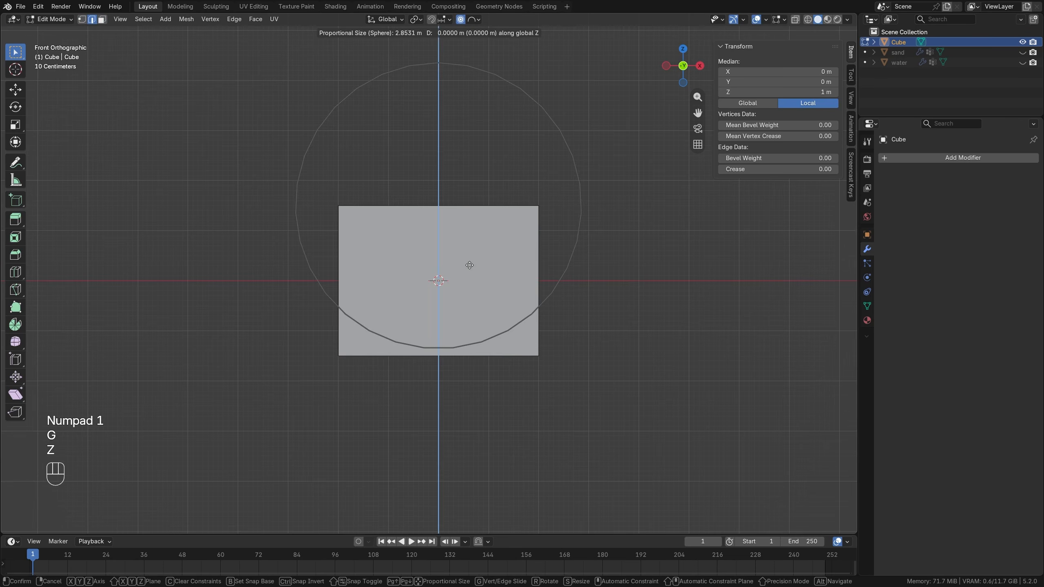
pyautogui.rightClick(479, 76)
# Disable proportional editing and raise the selected top middle edge about 1.35 m along Z to form a gable roof ridge.
pyautogui.click(461, 20)
pyautogui.press('g')
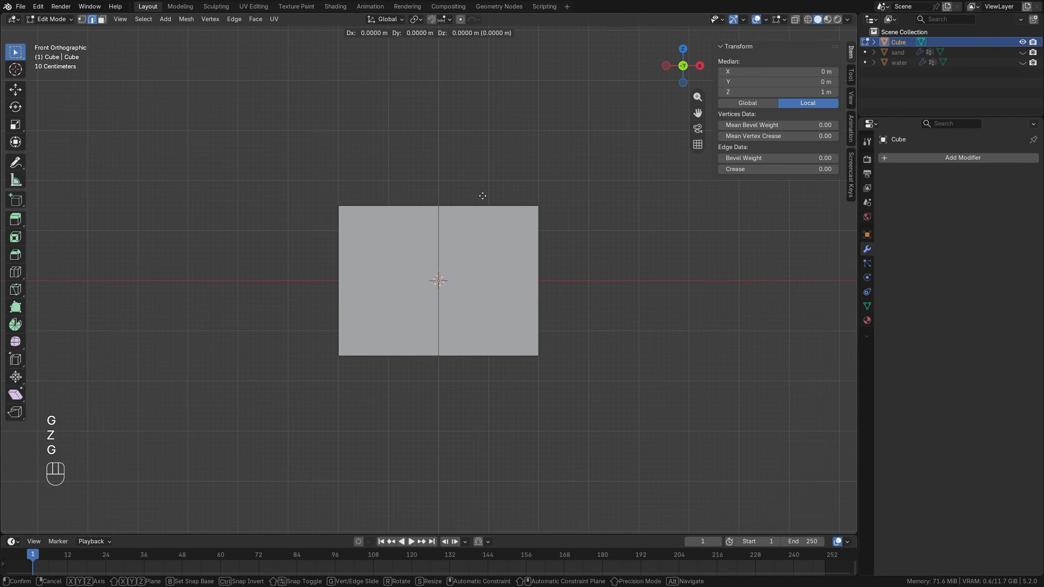
pyautogui.press('z')
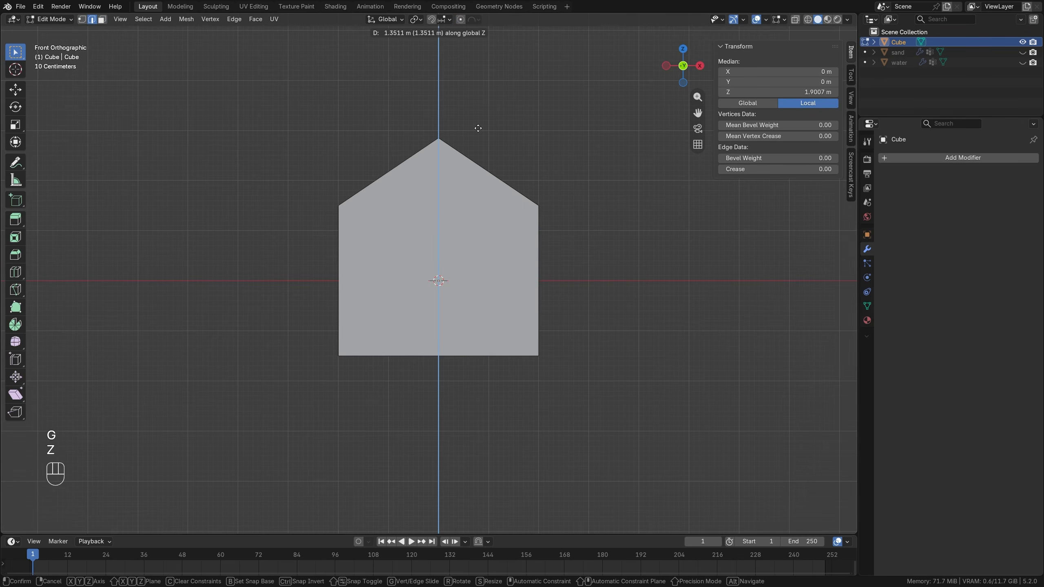
pyautogui.click(478, 129)
pyautogui.moveTo(461, 280)
pyautogui.mouseDown(button='middle')
pyautogui.moveTo(439, 283)
pyautogui.moveTo(468, 291)
pyautogui.mouseUp(button='middle')
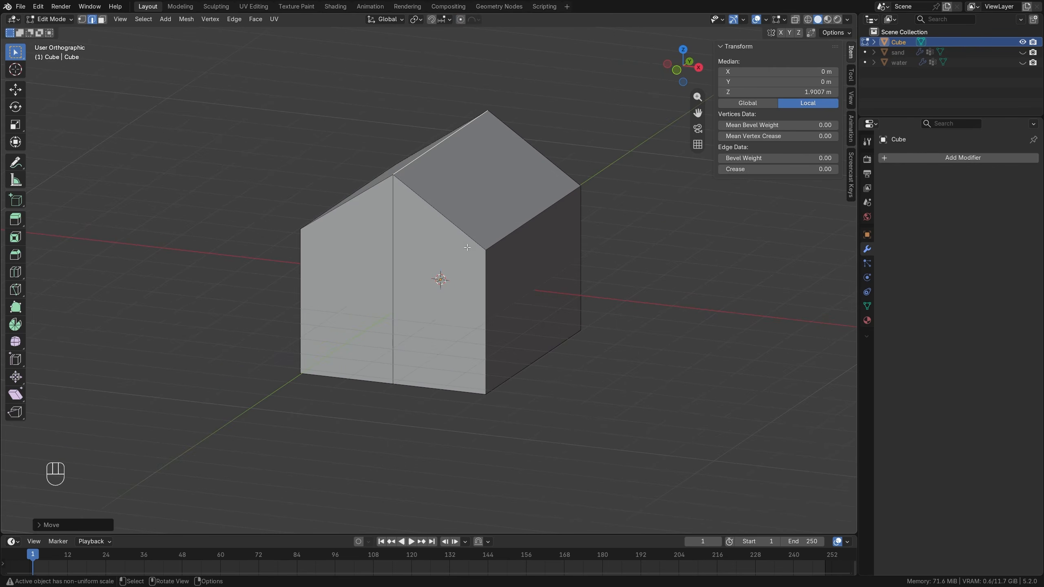
pyautogui.moveTo(448, 182); pyautogui.dragTo(461, 180, button='middle')
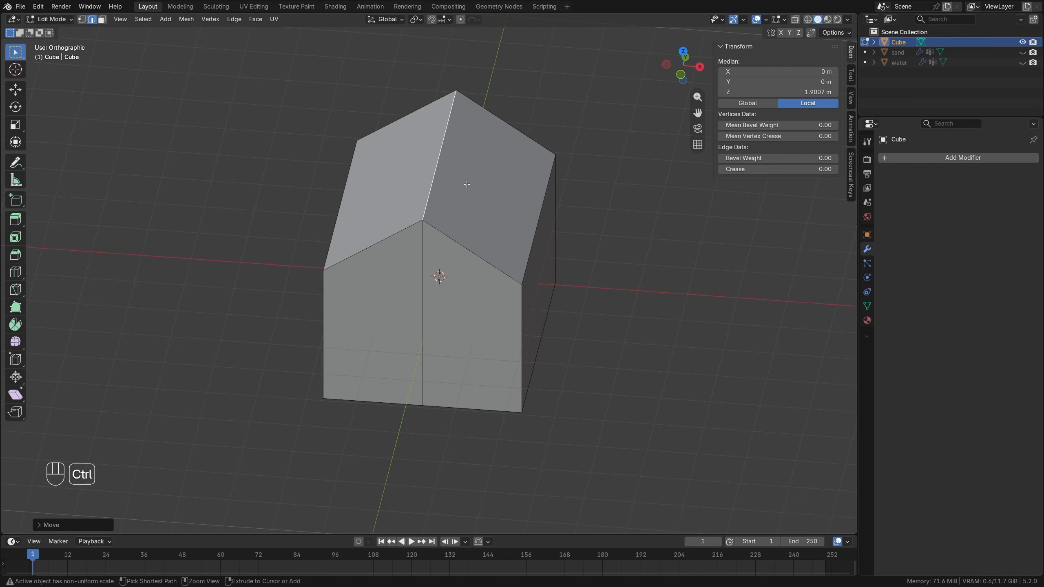
# Bevel the roof ridge edge with one segment and an offset of about 0.16 m to form a narrow flat strip.
pyautogui.hotkey('ctrl', 'b')
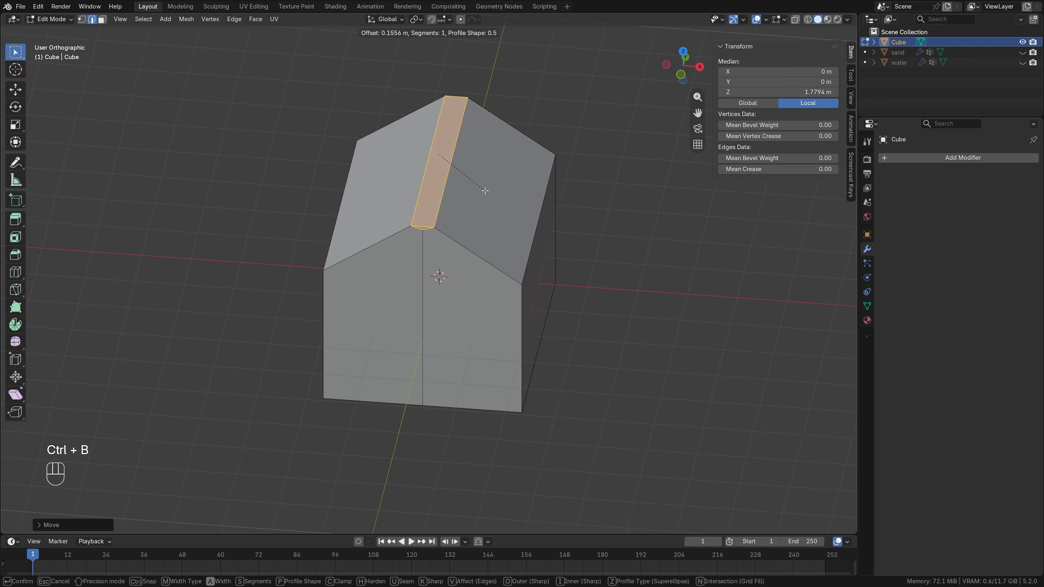
pyautogui.click(482, 198)
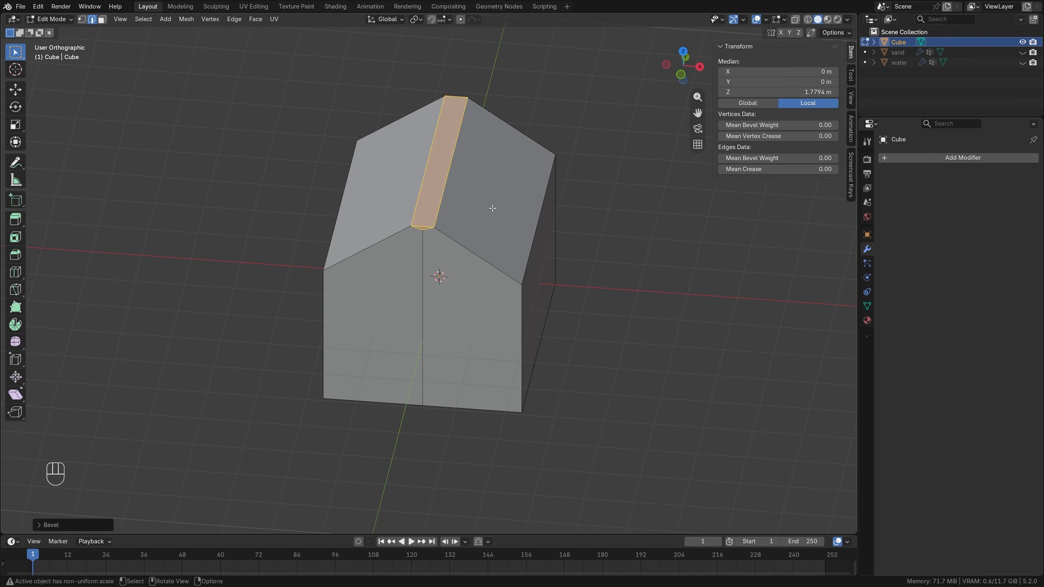
# Duplicate both sloped roof faces and the narrow ridge face in place, and separate the copies into their own object.
pyautogui.press('3')
pyautogui.click(493, 208)
pyautogui.keyDown('shift'); pyautogui.click(432, 192); pyautogui.keyUp('shift')
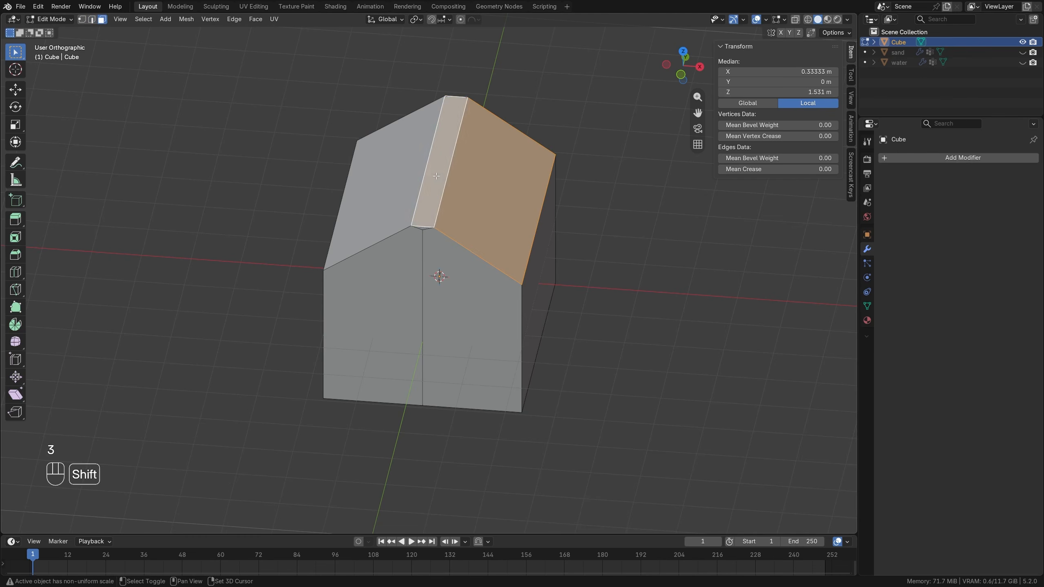
pyautogui.keyDown('shift'); pyautogui.click(392, 193); pyautogui.keyUp('shift')
pyautogui.hotkey('shift', 'd')
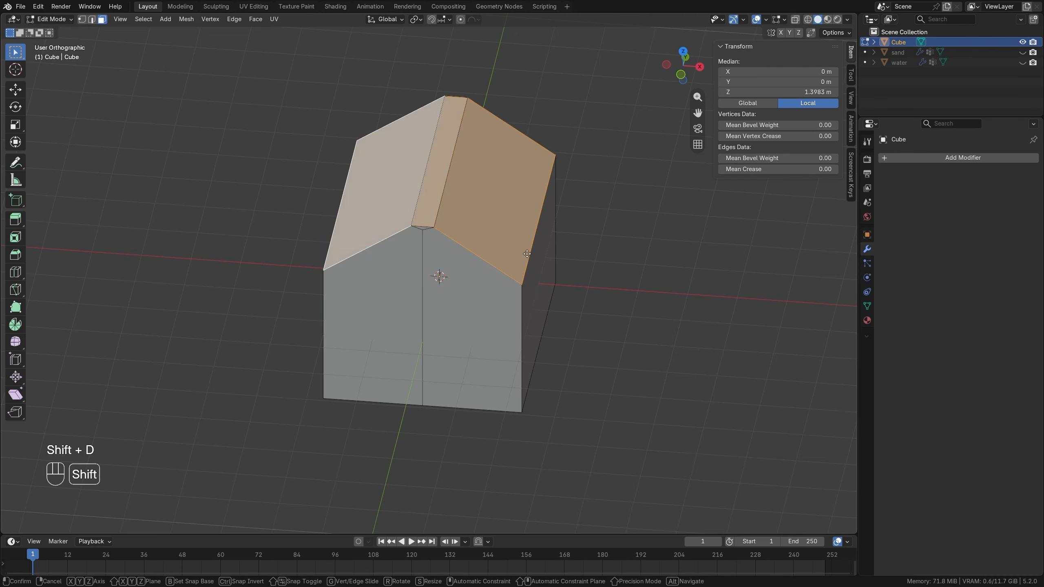
pyautogui.rightClick(466, 240)
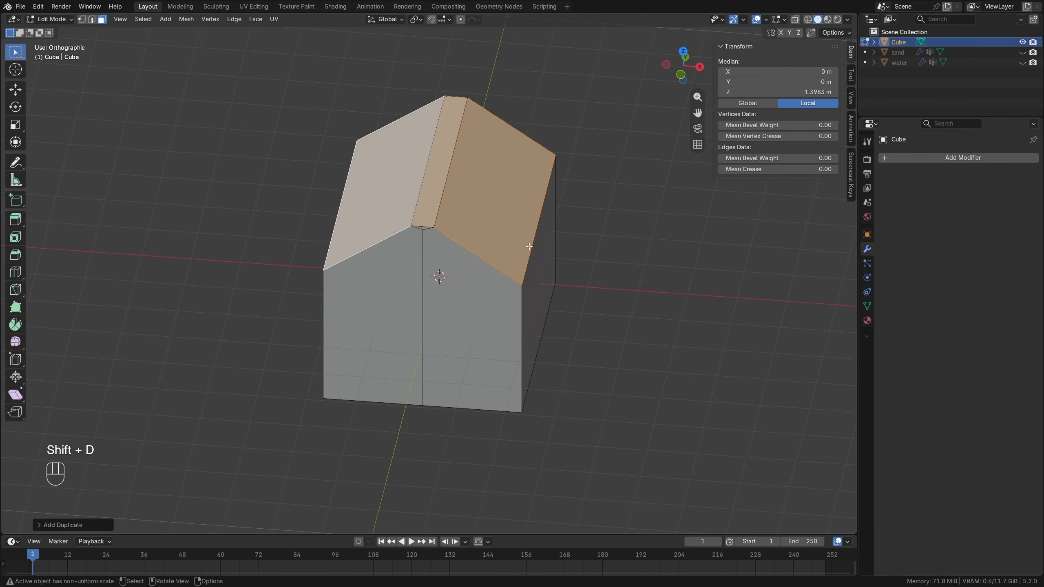
pyautogui.press('p')
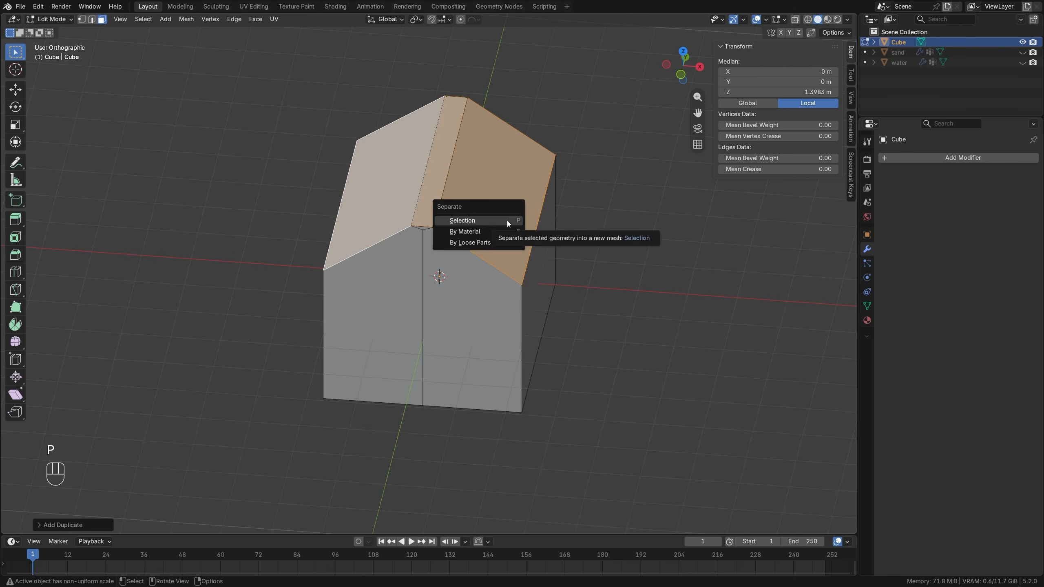
pyautogui.click(507, 220)
# Add one centered loop cut running lengthwise along the ridge strip of the separated roof.
pyautogui.click(904, 52)
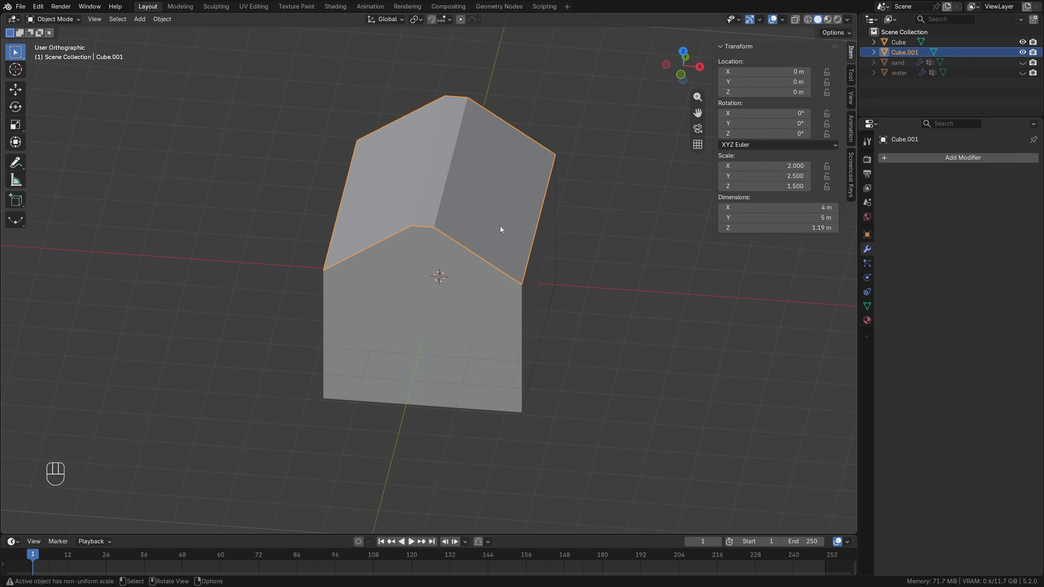
pyautogui.press('Tab')
pyautogui.moveTo(448, 196); pyautogui.dragTo(430, 122, button='middle')
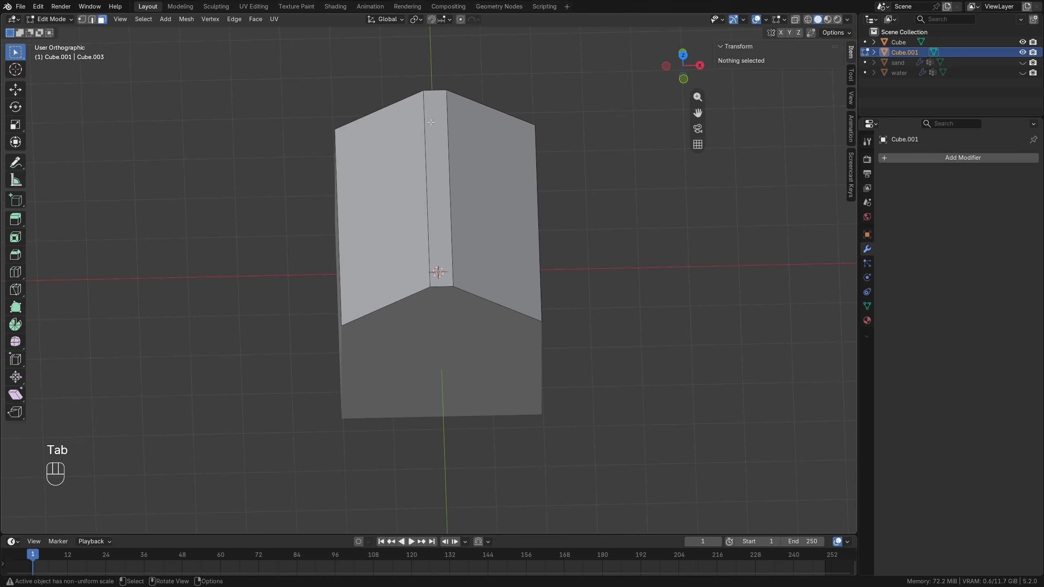
pyautogui.hotkey('ctrl', 'r')
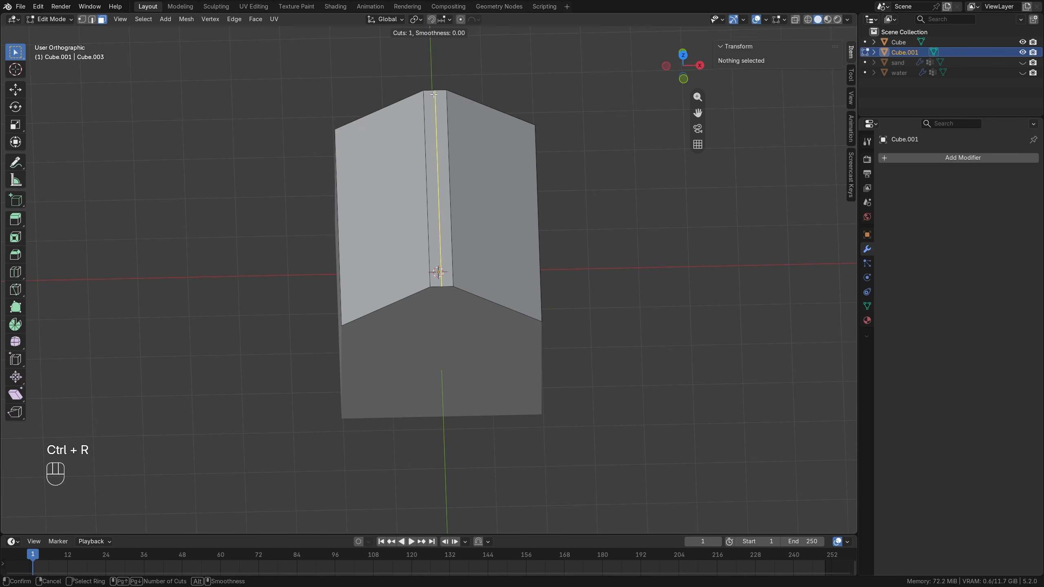
pyautogui.click(434, 94)
pyautogui.rightClick(431, 99)
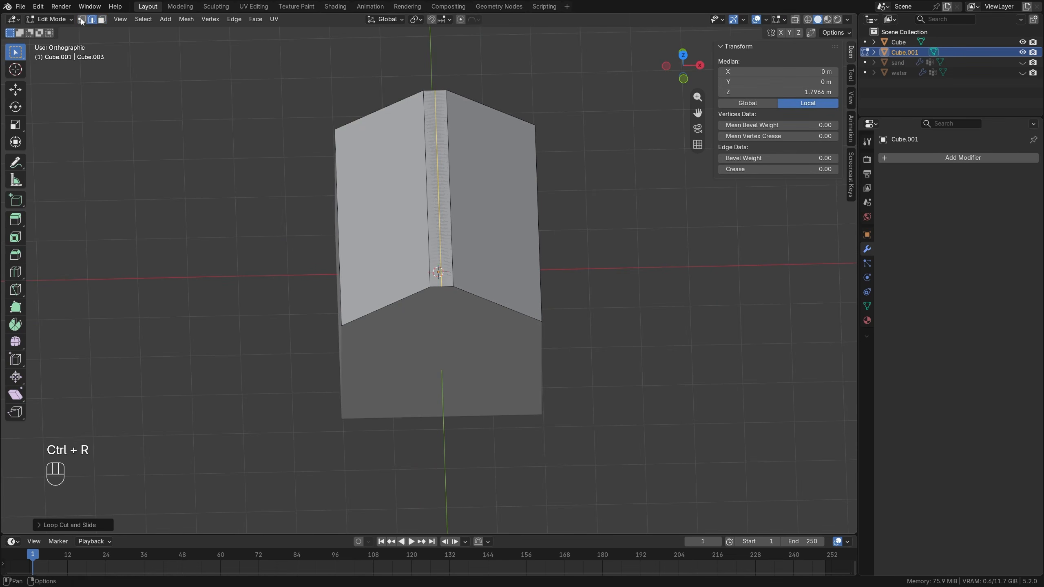
# Delete the vertices of the separated roof on the negative X side, keeping only the half up to the center line.
pyautogui.press('1')
pyautogui.click(200, 163)
pyautogui.moveTo(200, 163); pyautogui.dragTo(246, 215, button='middle')
pyautogui.moveTo(232, 91); pyautogui.dragTo(437, 432)
pyautogui.press('x')
pyautogui.click(411, 286)
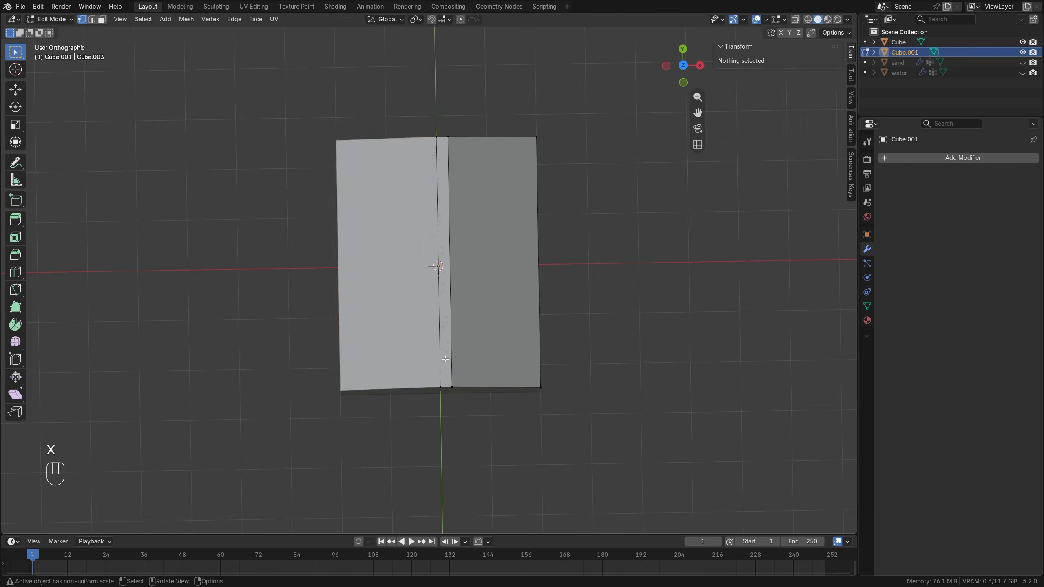
pyautogui.moveTo(411, 286); pyautogui.dragTo(483, 268, button='middle')
# Add a Mirror modifier on the X axis to the half roof and enable Clipping.
pyautogui.press('Tab')
pyautogui.click(936, 158)
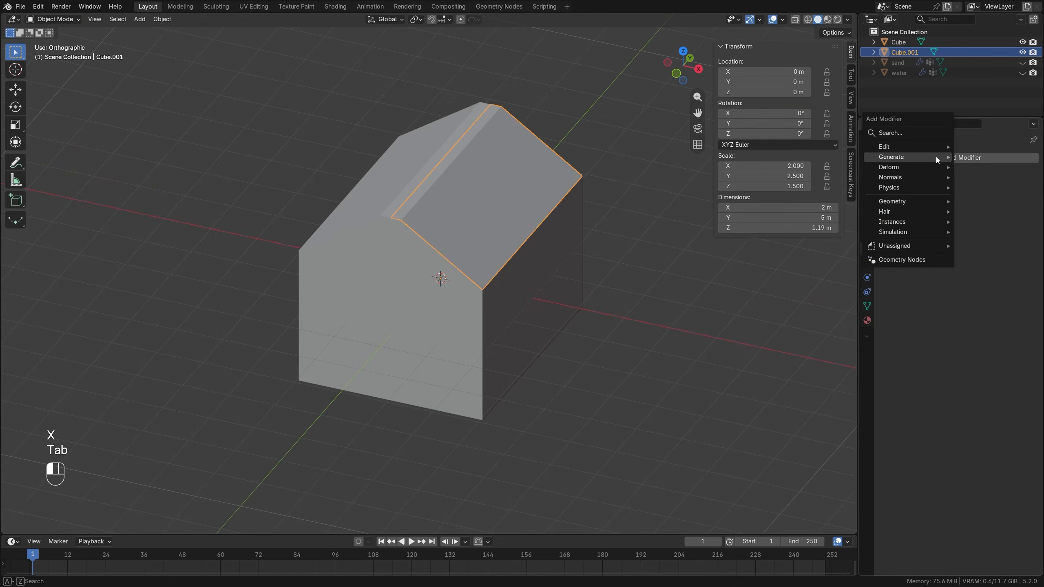
pyautogui.moveTo(936, 156)
pyautogui.click(801, 246)
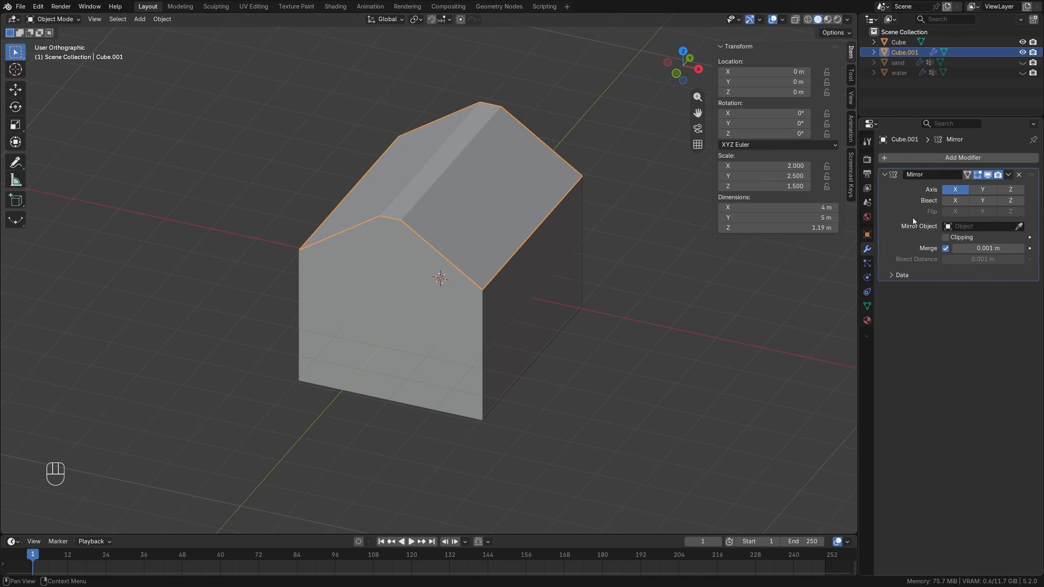
pyautogui.click(945, 238)
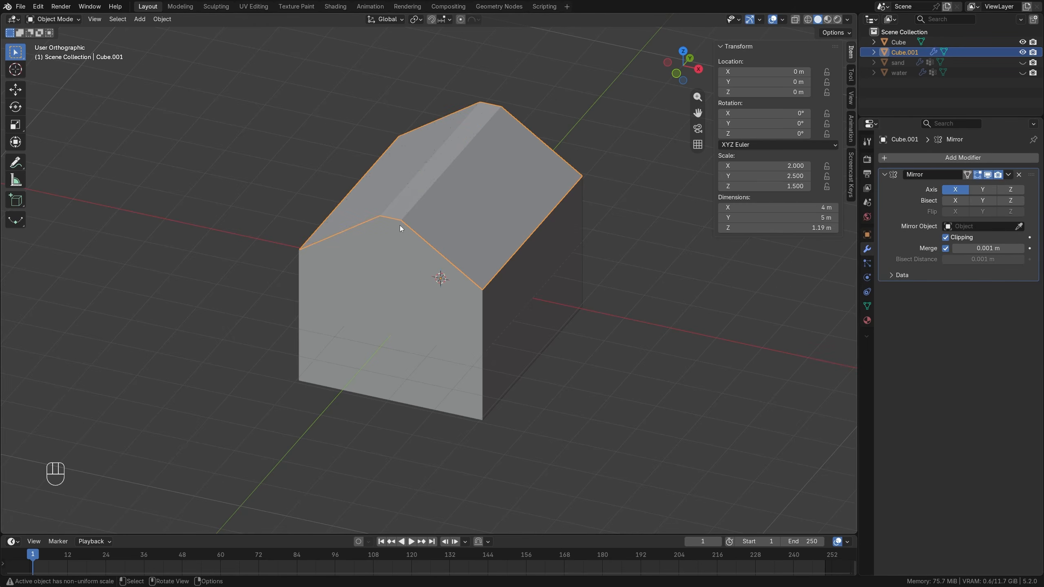
# Add a Solidify modifier to the roof with a thickness of 0.11 m and an offset of 1.
pyautogui.click(926, 160)
pyautogui.moveTo(927, 161)
pyautogui.click(970, 313)
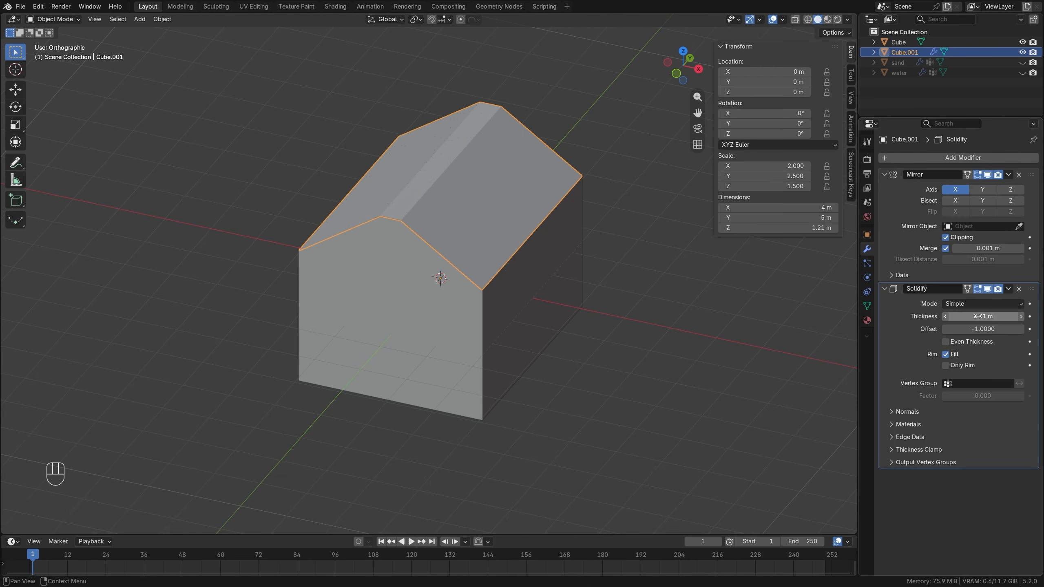
pyautogui.moveTo(976, 328); pyautogui.dragTo(1013, 320)
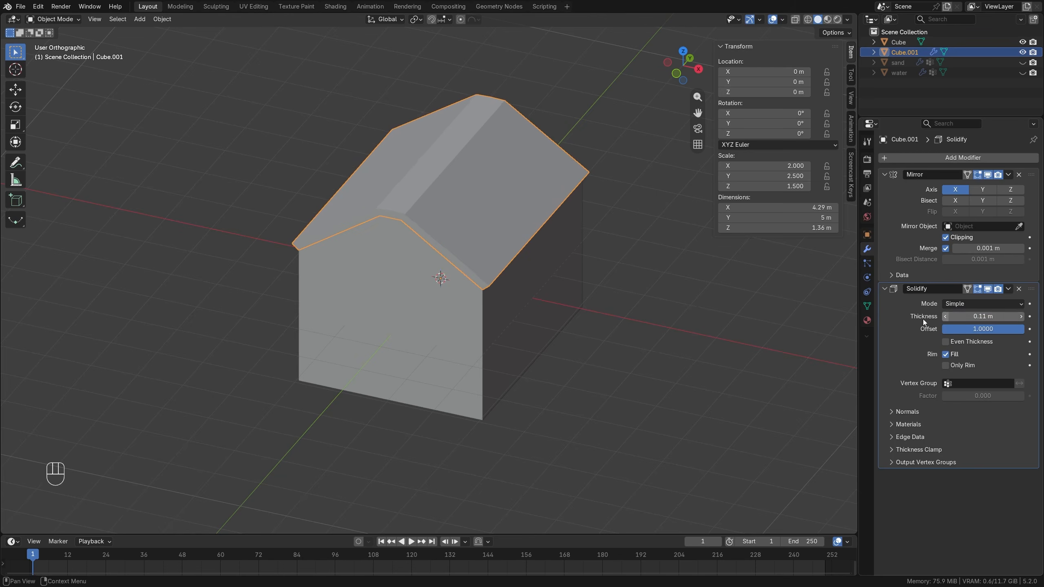
# Slide the roof's lower eave edge unclamped down the slope past the wall, to a local X of about 1.18 m.
pyautogui.moveTo(575, 249)
pyautogui.mouseDown(button='middle')
pyautogui.moveTo(594, 249)
pyautogui.moveTo(569, 252)
pyautogui.mouseUp(button='middle')
pyautogui.press('Tab')
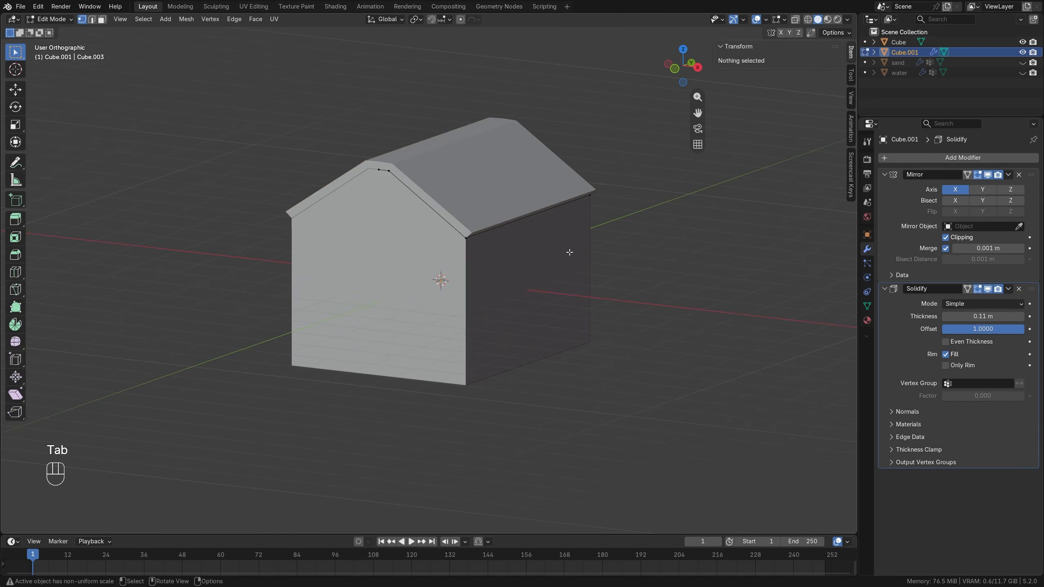
pyautogui.press('2')
pyautogui.click(513, 224)
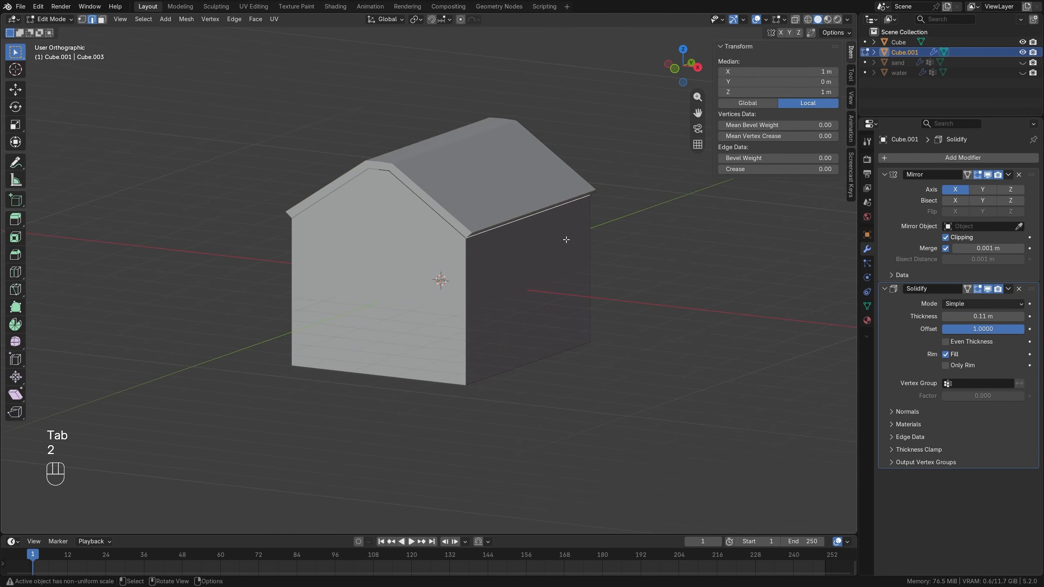
pyautogui.press('g')
pyautogui.press('g')
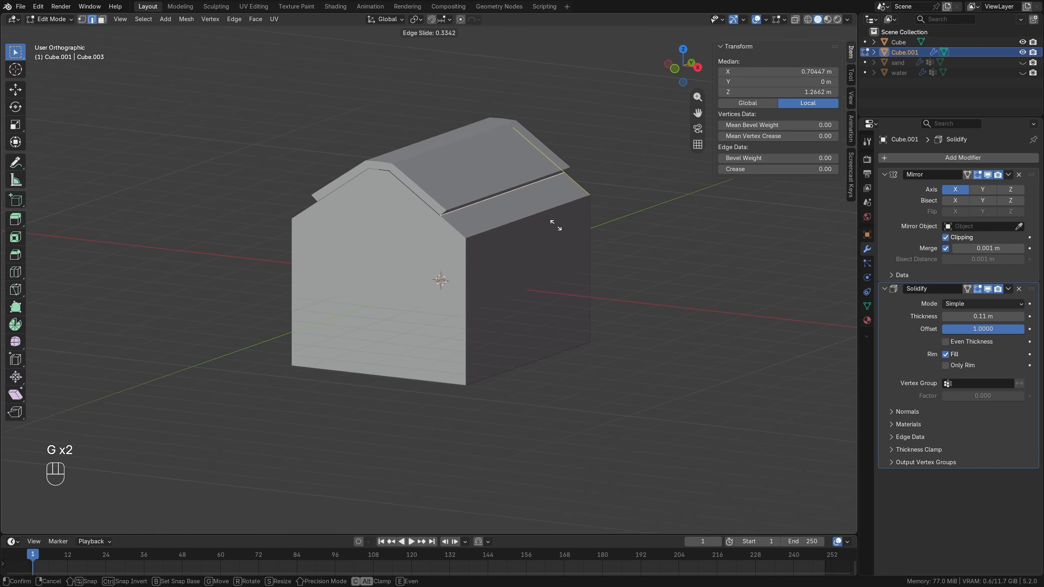
pyautogui.press('alt')
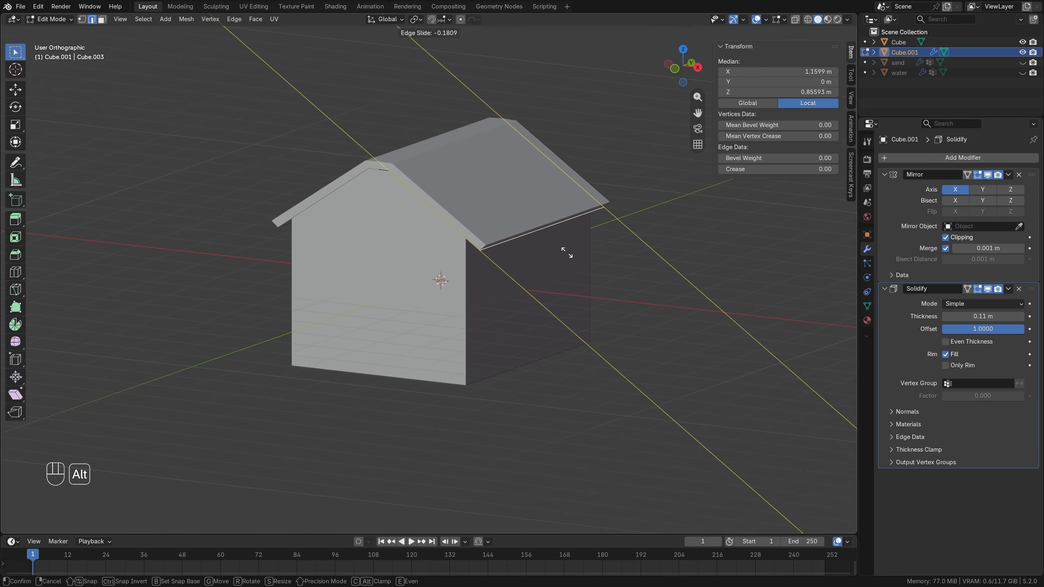
pyautogui.click(559, 252)
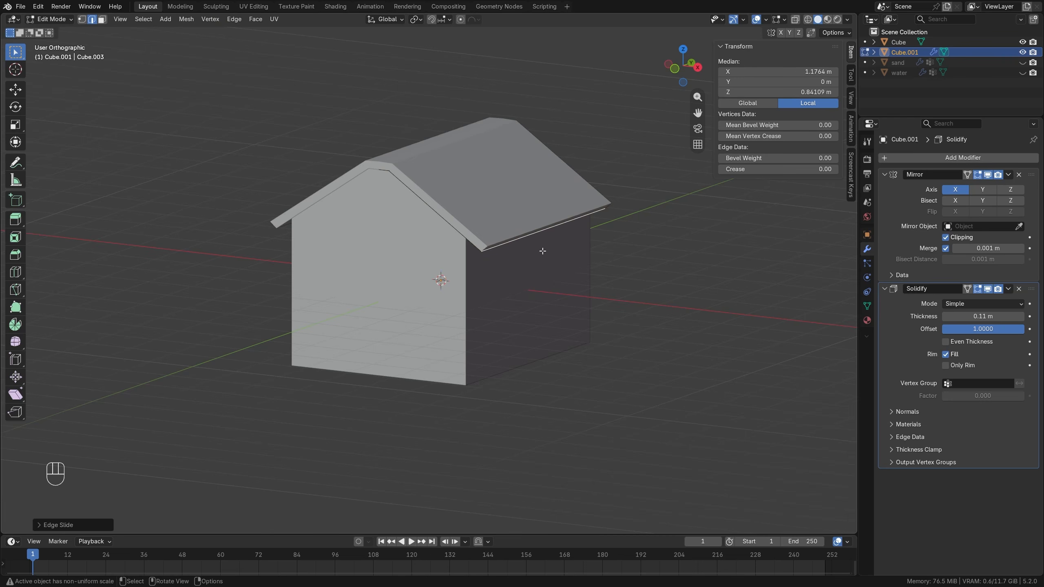
# Scale the whole roof mesh along Y by about 1.07 so it overhangs the front and back walls, and return to Object Mode.
pyautogui.press('a')
pyautogui.moveTo(499, 199); pyautogui.dragTo(460, 206, button='middle')
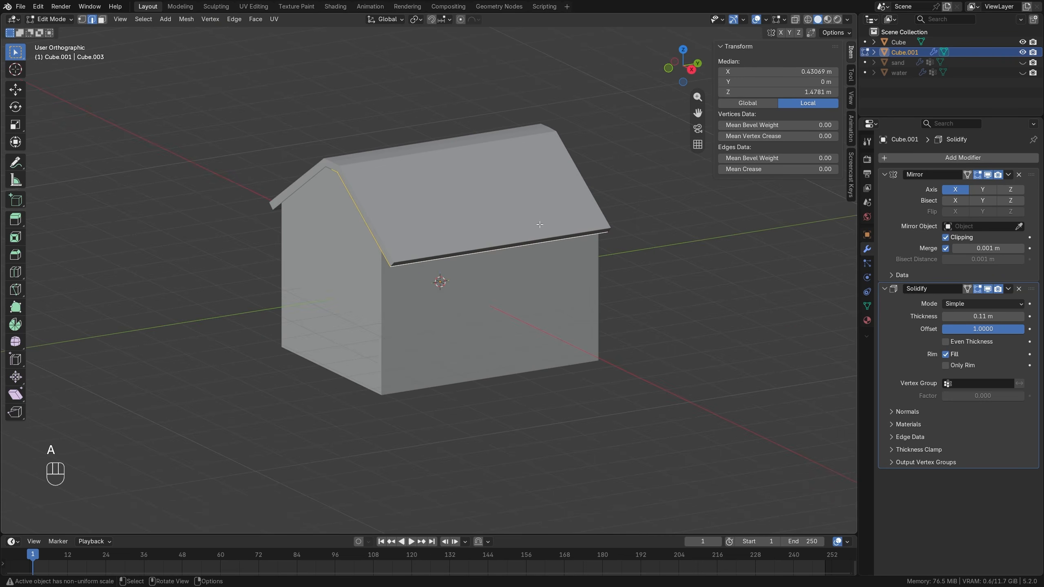
pyautogui.press('s')
pyautogui.press('y')
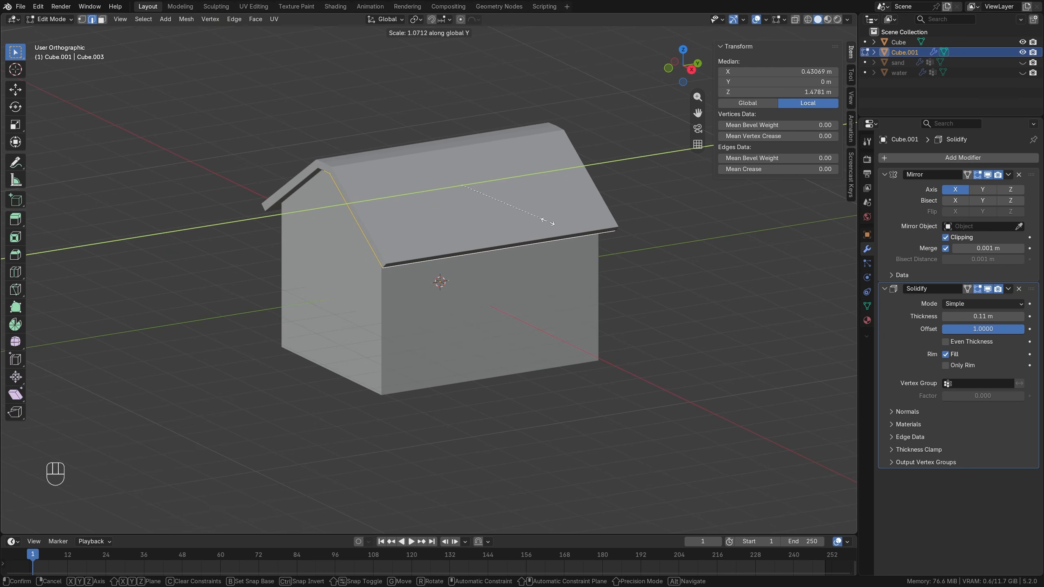
pyautogui.click(547, 222)
pyautogui.moveTo(547, 222); pyautogui.dragTo(486, 267, button='middle')
pyautogui.hotkey('alt', 'a')
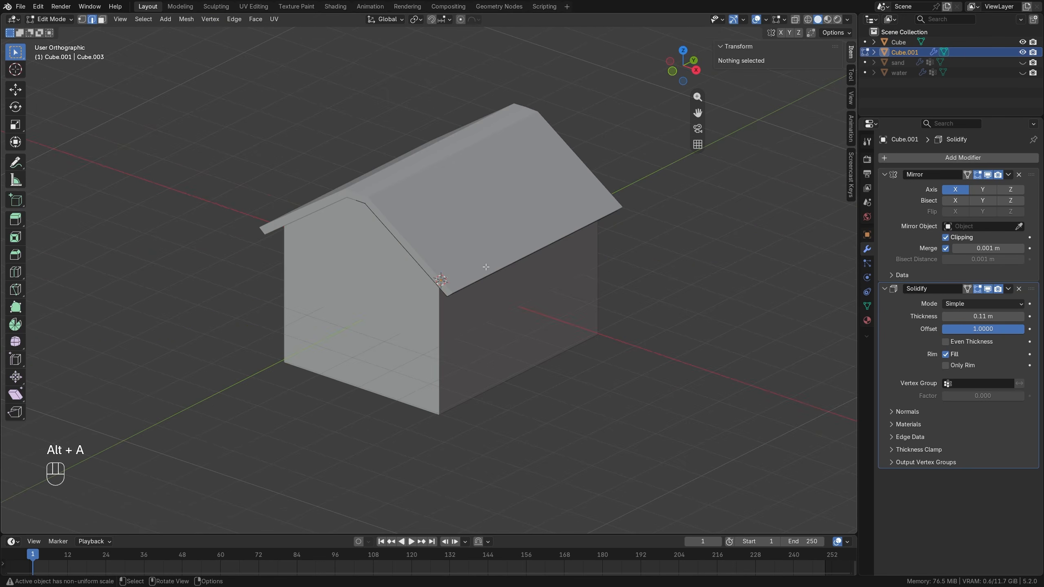
pyautogui.moveTo(426, 247); pyautogui.dragTo(455, 246, button='middle')
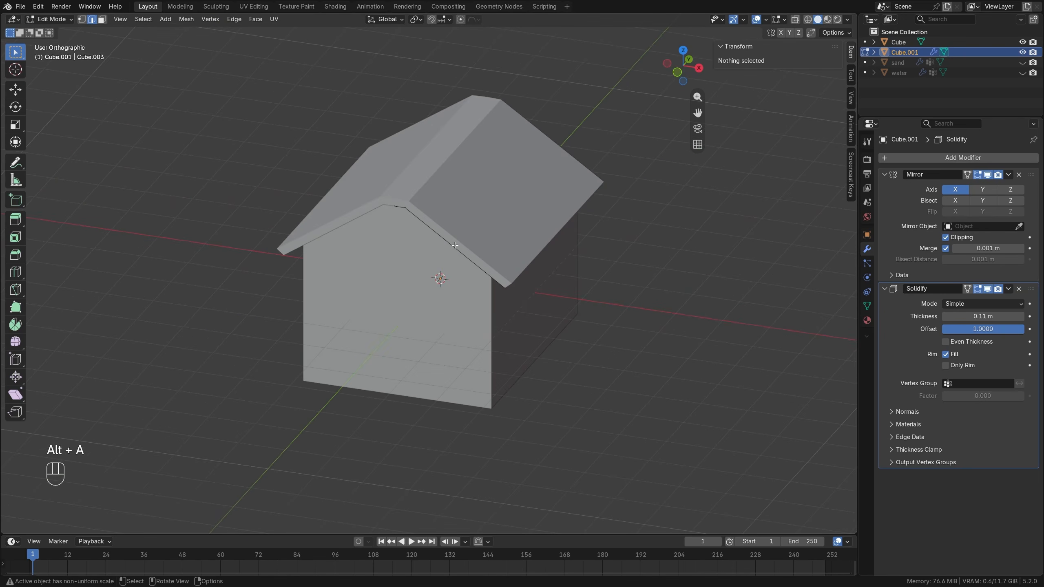
pyautogui.press('Tab')
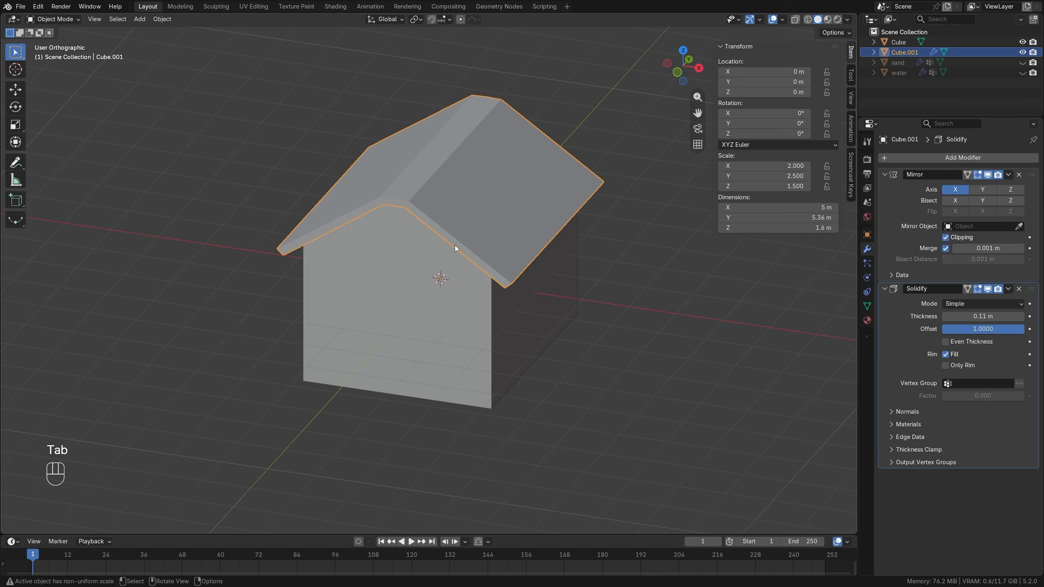
# Snap the 3D cursor to the house body's bottom front corner vertex on the positive X side.
pyautogui.click(505, 363)
pyautogui.keyDown('shift'); pyautogui.moveTo(499, 380); pyautogui.dragTo(448, 266, button='middle'); pyautogui.keyUp('shift')
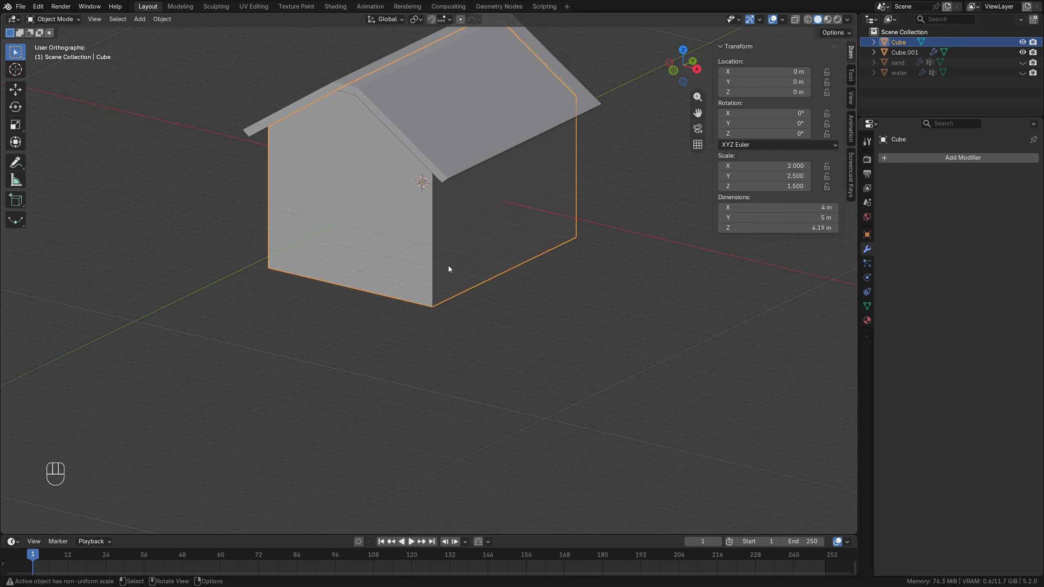
pyautogui.press('Tab')
pyautogui.press('1')
pyautogui.click(445, 294)
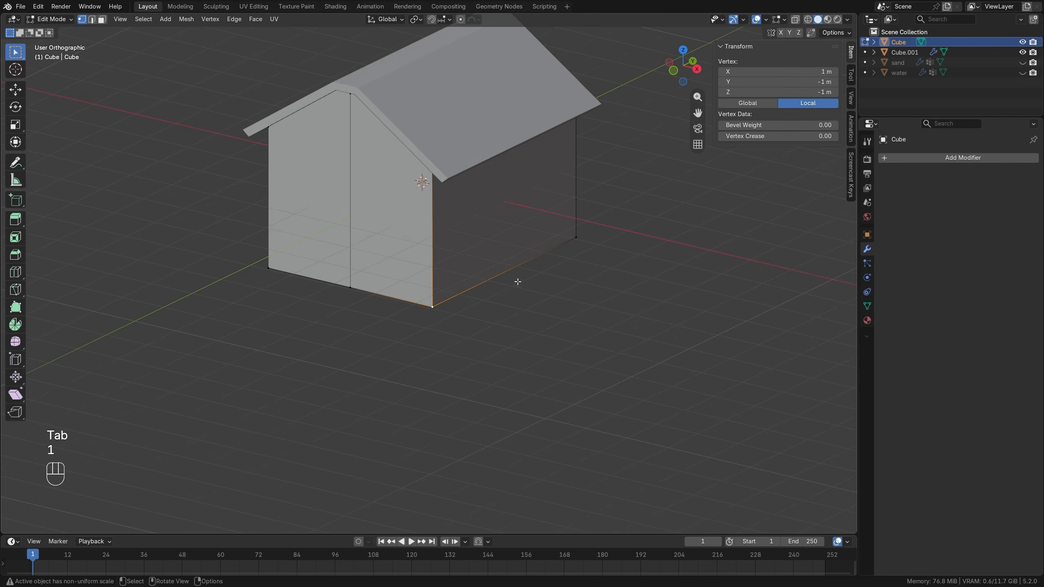
pyautogui.hotkey('shift', 's')
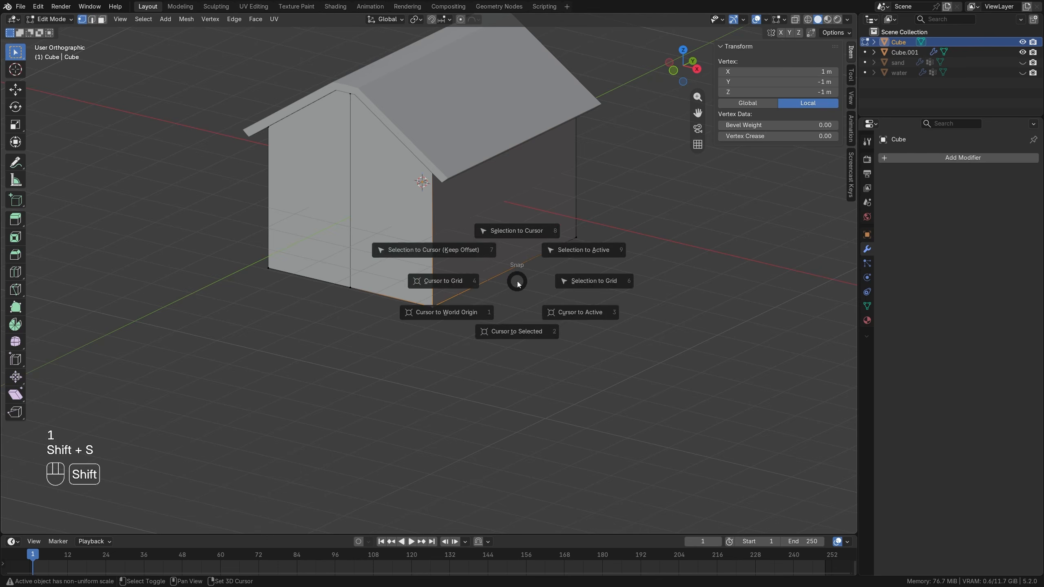
pyautogui.click(512, 342)
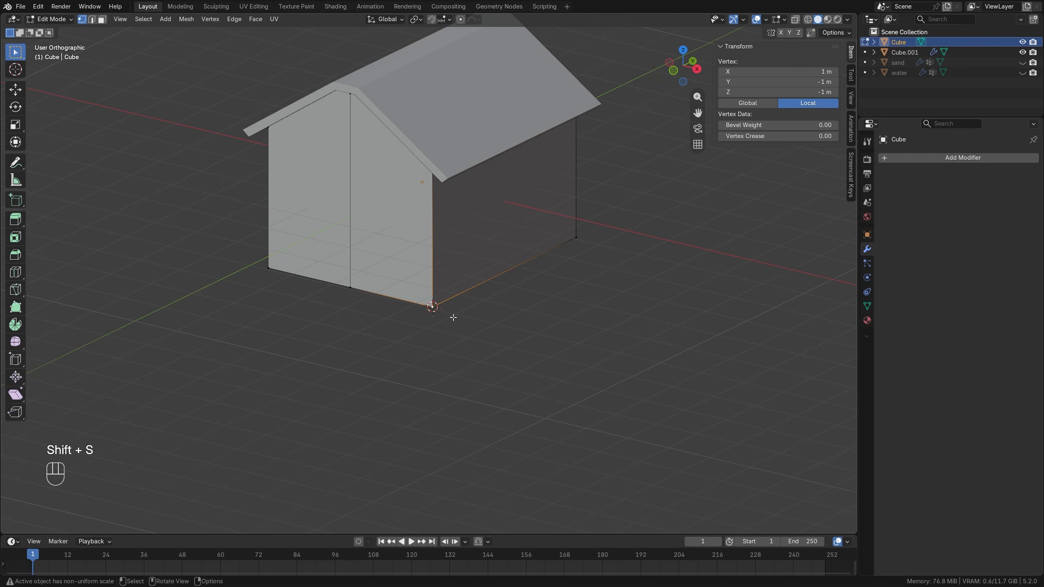
# Return to Object Mode and add a new cube at the 3D cursor.
pyautogui.press('Tab')
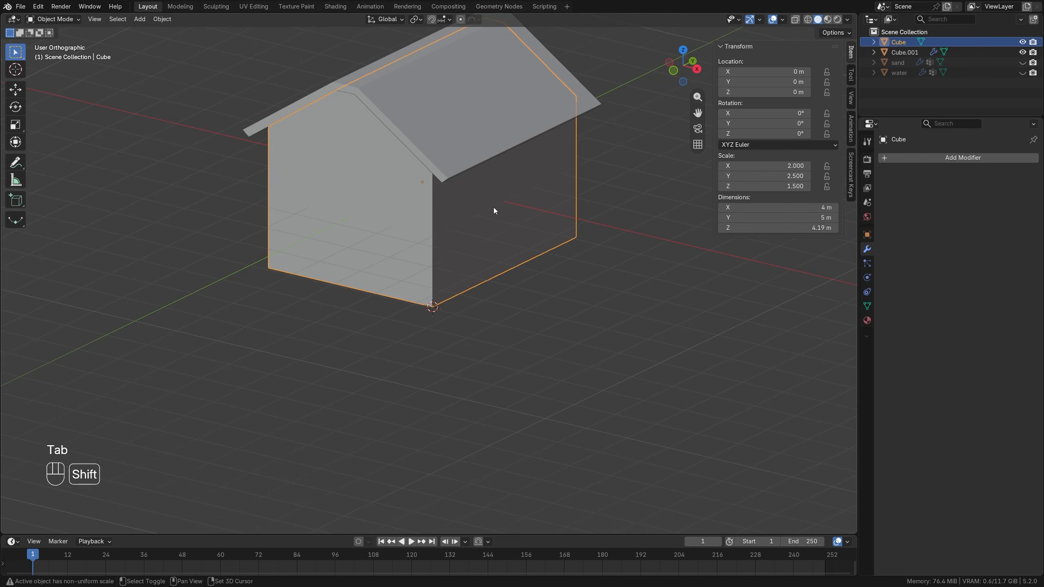
pyautogui.hotkey('shift', 'a')
pyautogui.click(552, 219)
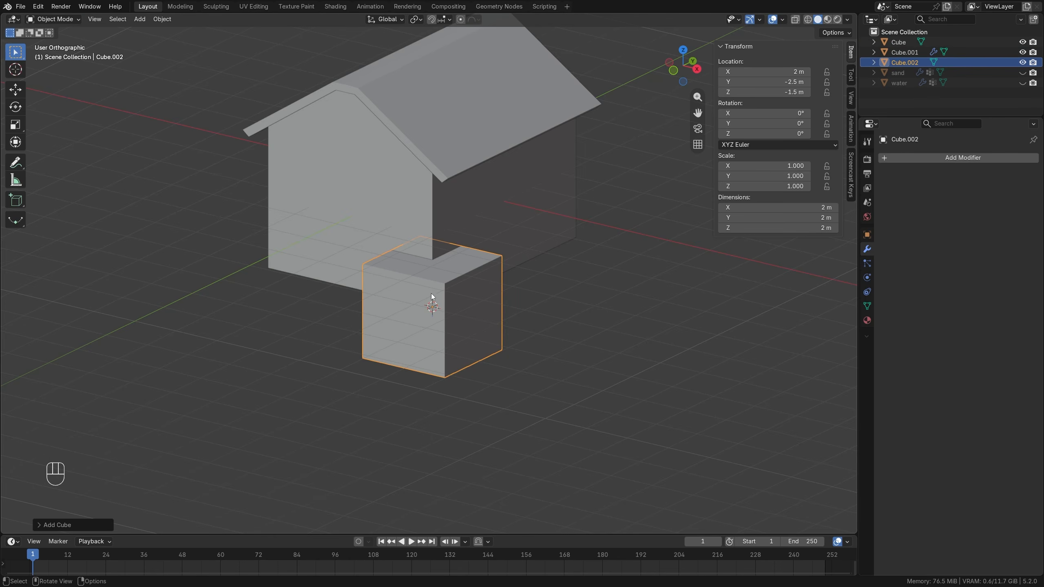
# Add an X-axis Mirror modifier to the new cube, using the house body as the mirror object.
pyautogui.click(939, 162)
pyautogui.moveTo(937, 162)
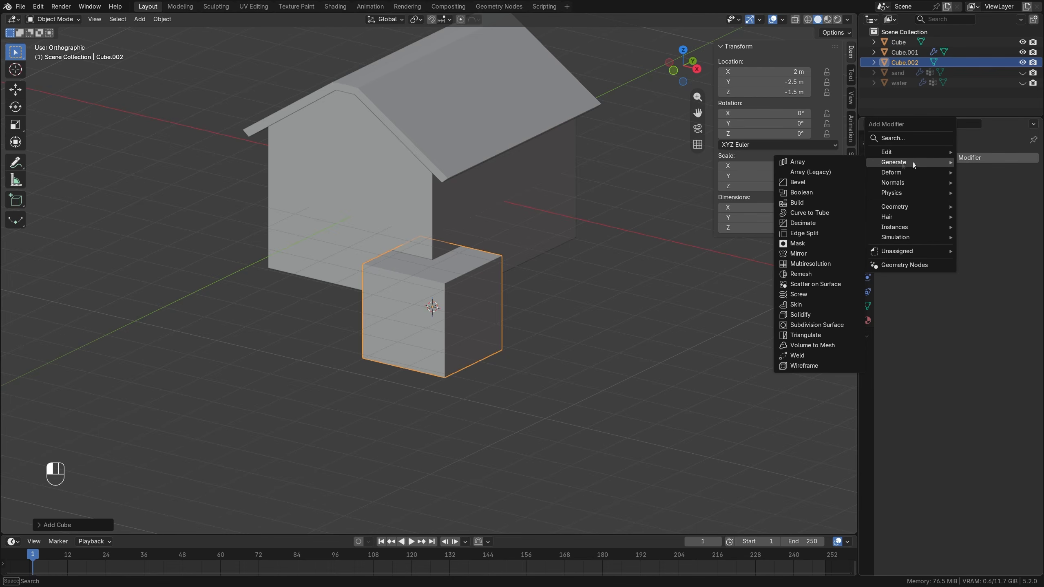
pyautogui.click(805, 248)
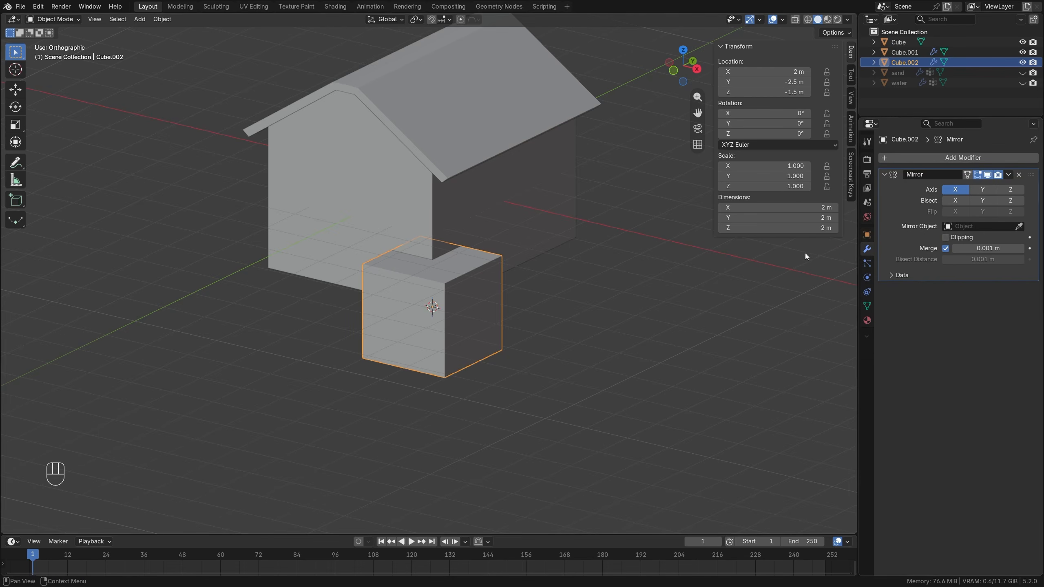
pyautogui.click(1018, 226)
pyautogui.click(520, 197)
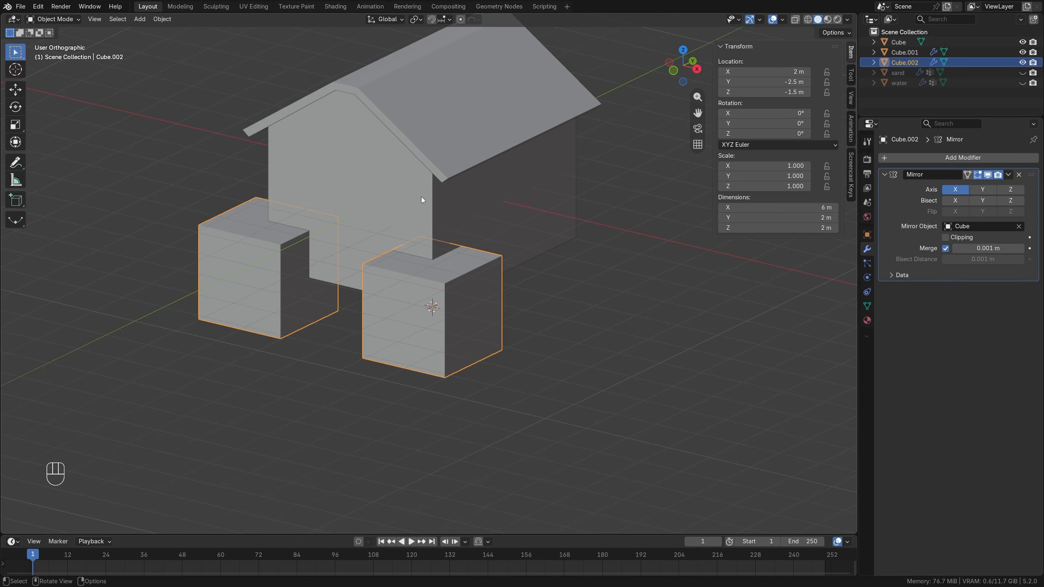
# Add the Y axis to the cube's Mirror modifier and turn on Clipping.
pyautogui.moveTo(421, 196)
pyautogui.mouseDown(button='middle')
pyautogui.moveTo(372, 197)
pyautogui.moveTo(419, 199)
pyautogui.mouseUp(button='middle')
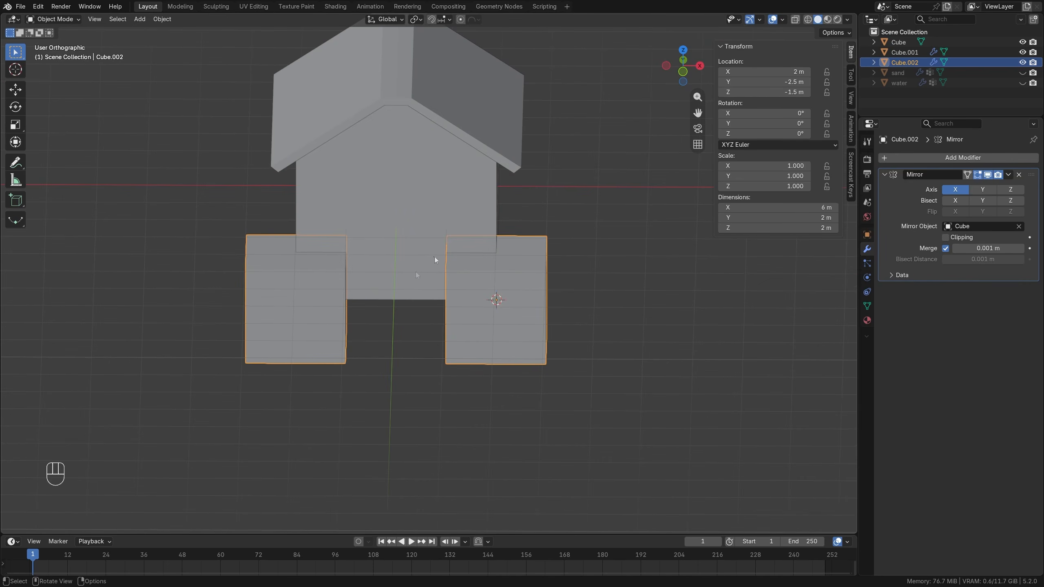
pyautogui.click(982, 190)
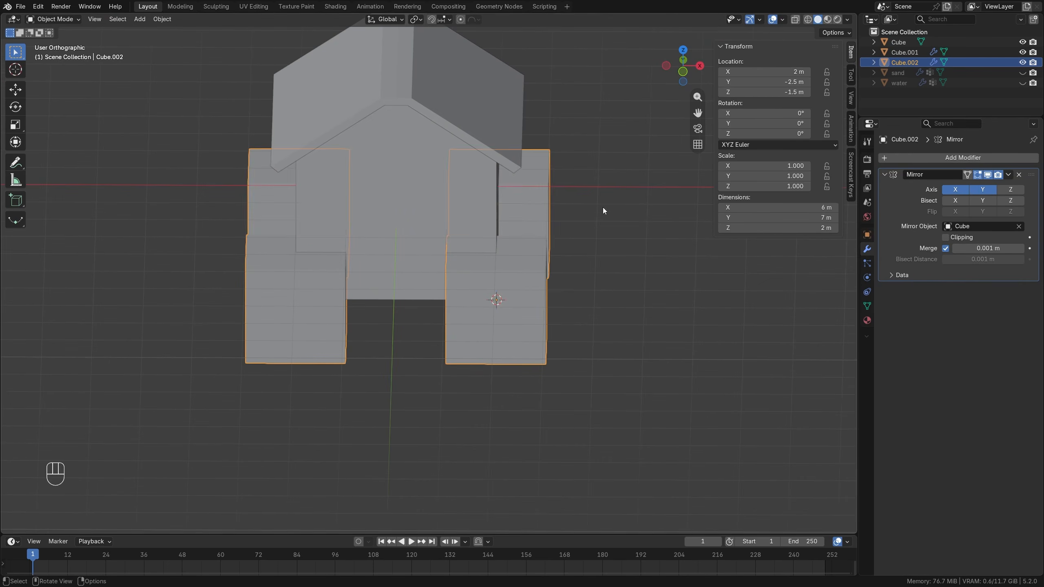
pyautogui.moveTo(603, 209); pyautogui.dragTo(554, 255, button='middle')
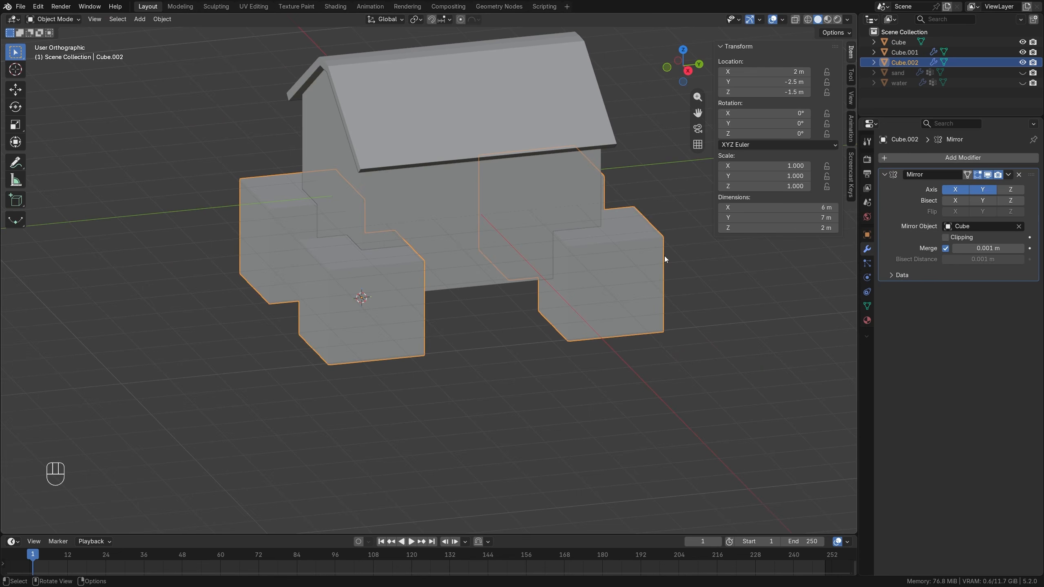
pyautogui.click(945, 238)
pyautogui.moveTo(484, 247); pyautogui.dragTo(551, 288, button='middle')
# Scale the mirrored corner cubes down to about 0.454 and raise them slightly along Z at the base of the house.
pyautogui.scroll(3, 563, 300)
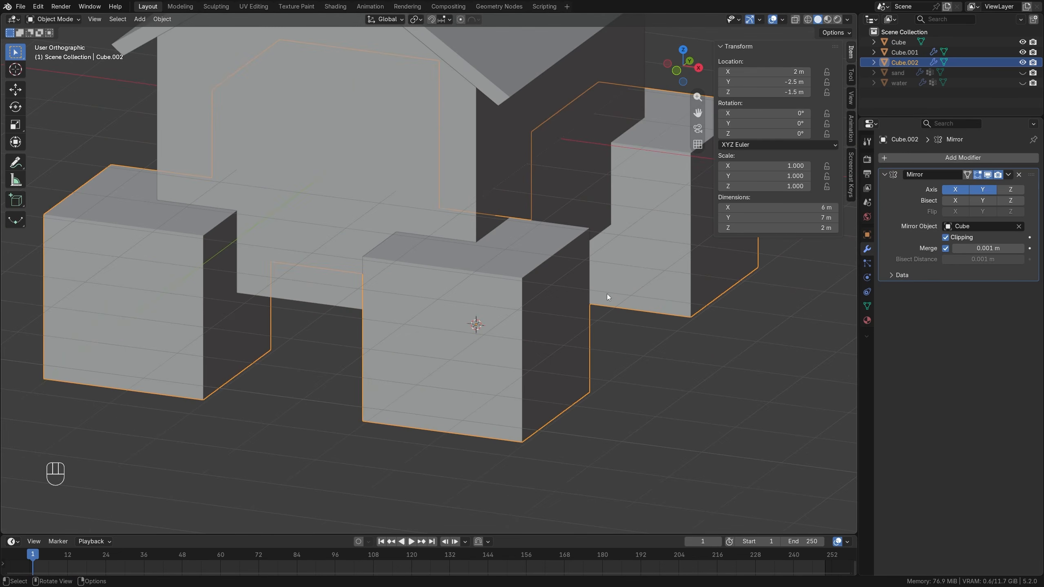
pyautogui.press('s')
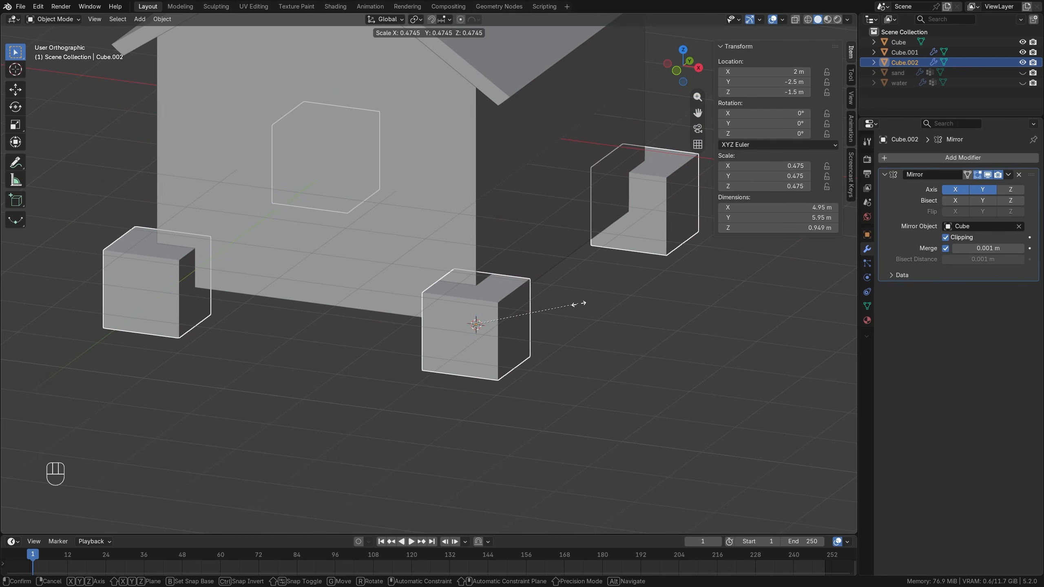
pyautogui.click(574, 304)
pyautogui.moveTo(574, 304); pyautogui.dragTo(545, 291, button='middle')
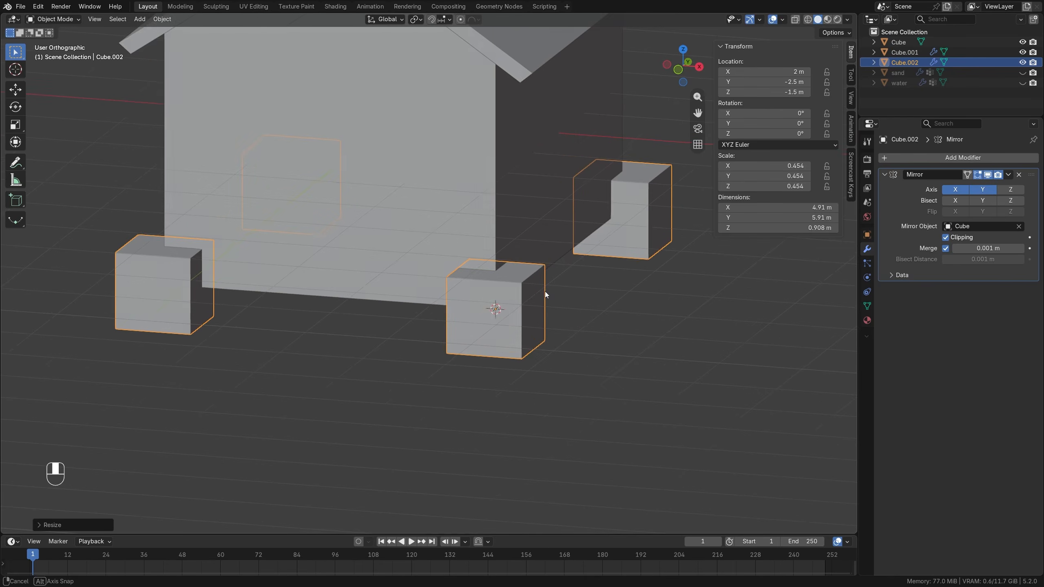
pyautogui.scroll(-1, 545, 291)
pyautogui.scroll(1, 515, 287)
pyautogui.press('g')
pyautogui.press('z')
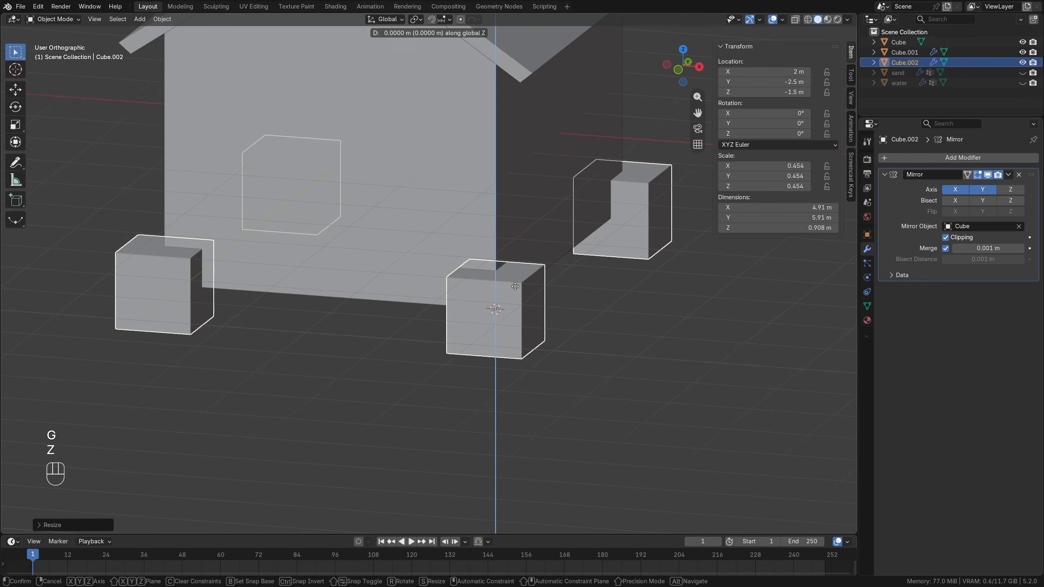
pyautogui.click(520, 252)
pyautogui.moveTo(520, 253); pyautogui.dragTo(493, 259, button='middle')
# In Edit Mode, duplicate the corner cube inward along Y beside the original and scale the copy to 0.7.
pyautogui.press('Tab')
pyautogui.hotkey('shift', 'd')
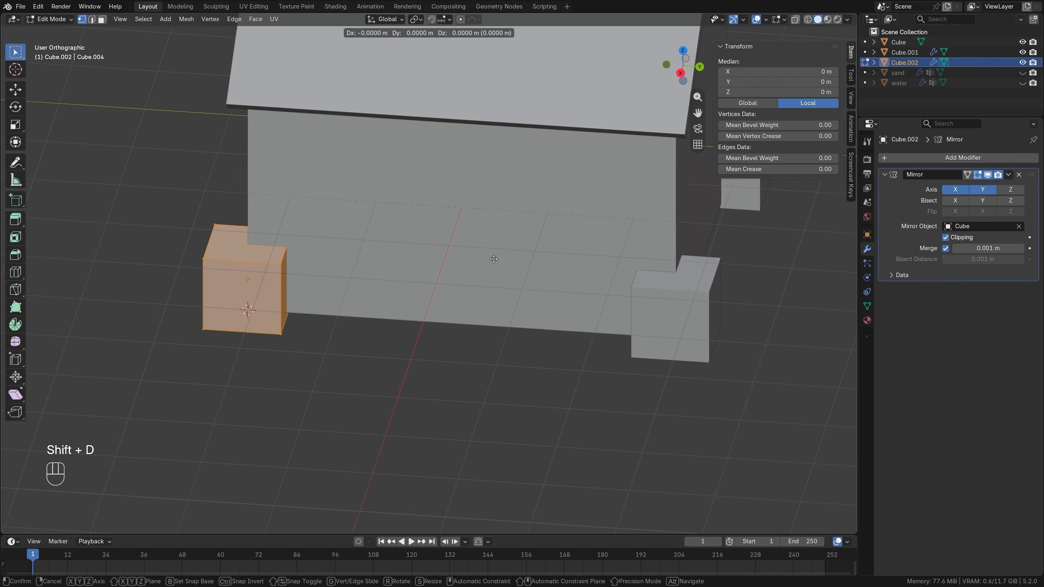
pyautogui.press('y')
pyautogui.click(489, 264)
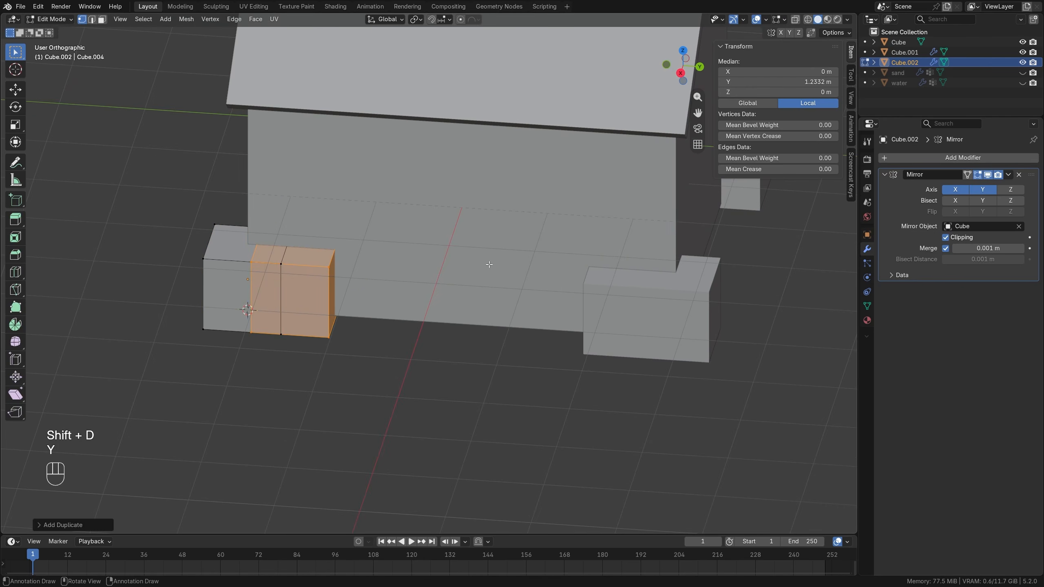
pyautogui.write('s.7')
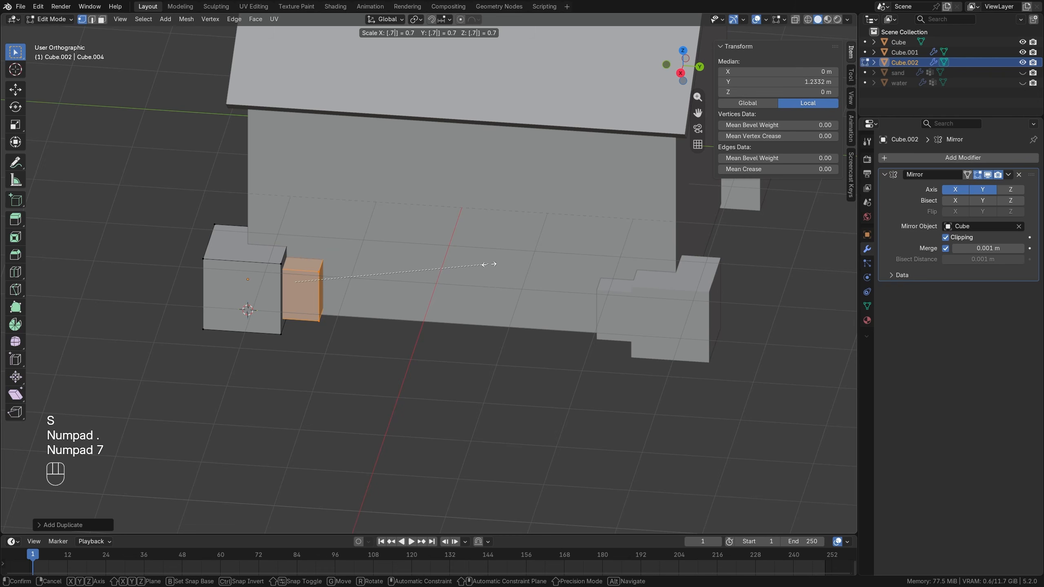
pyautogui.press('KP_Enter')
# Extend the copy's inner end face along Y until it meets its mirrored half, and delete that face.
pyautogui.moveTo(364, 290); pyautogui.dragTo(329, 286, button='middle')
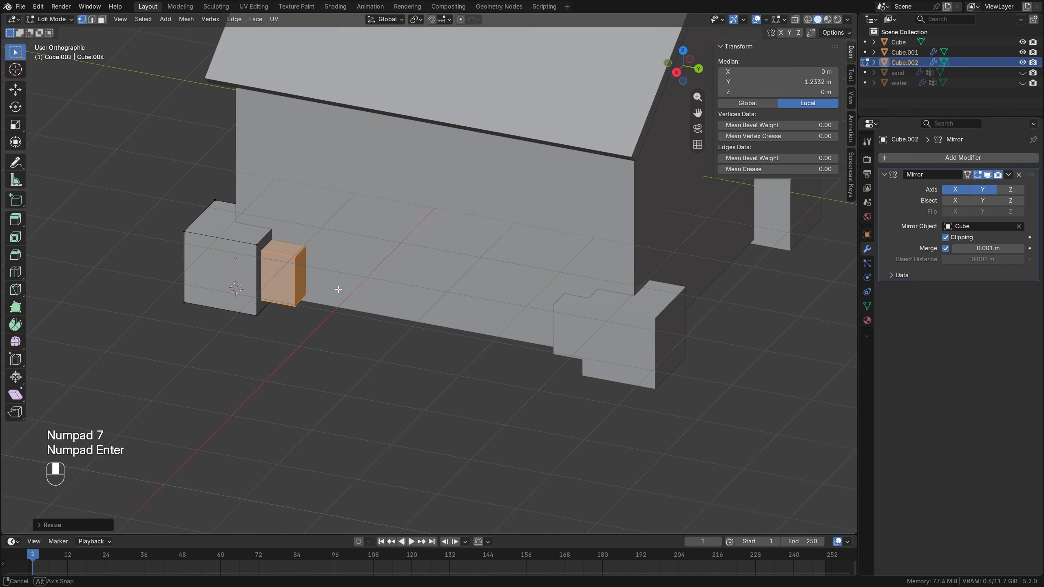
pyautogui.press('3')
pyautogui.click(305, 273)
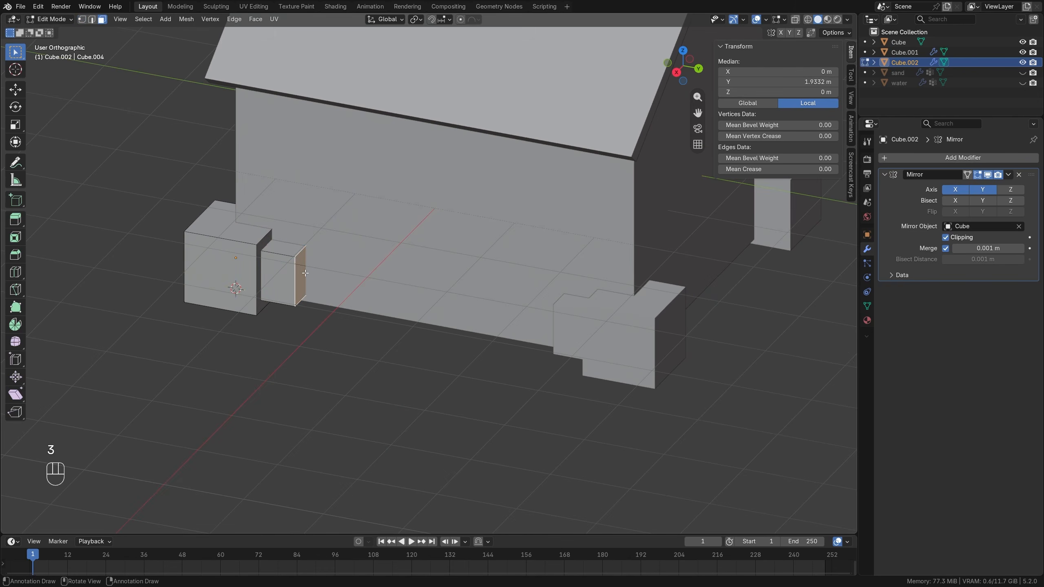
pyautogui.press('g')
pyautogui.press('y')
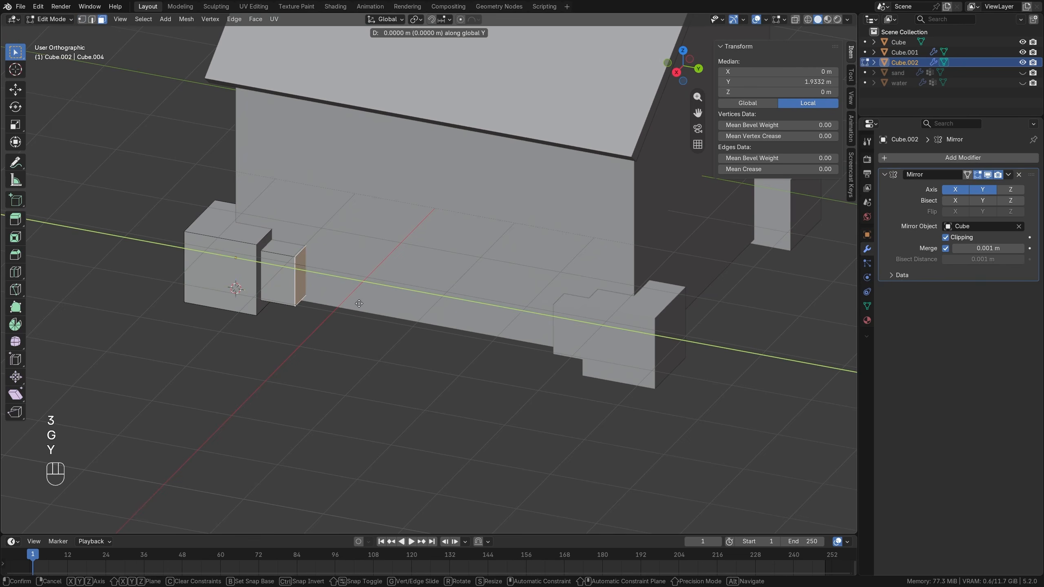
pyautogui.click(505, 329)
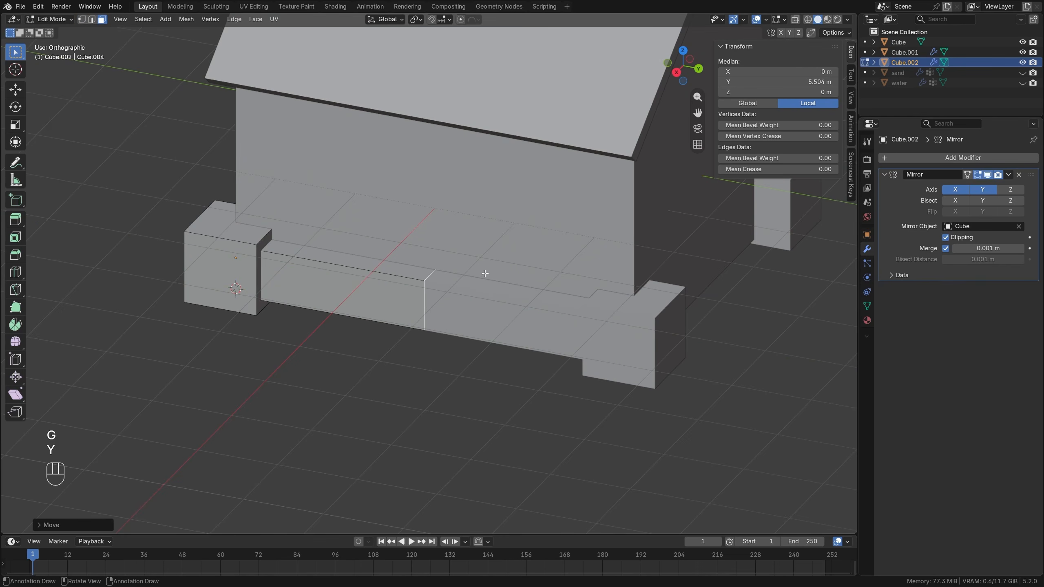
pyautogui.press('x')
pyautogui.click(453, 289)
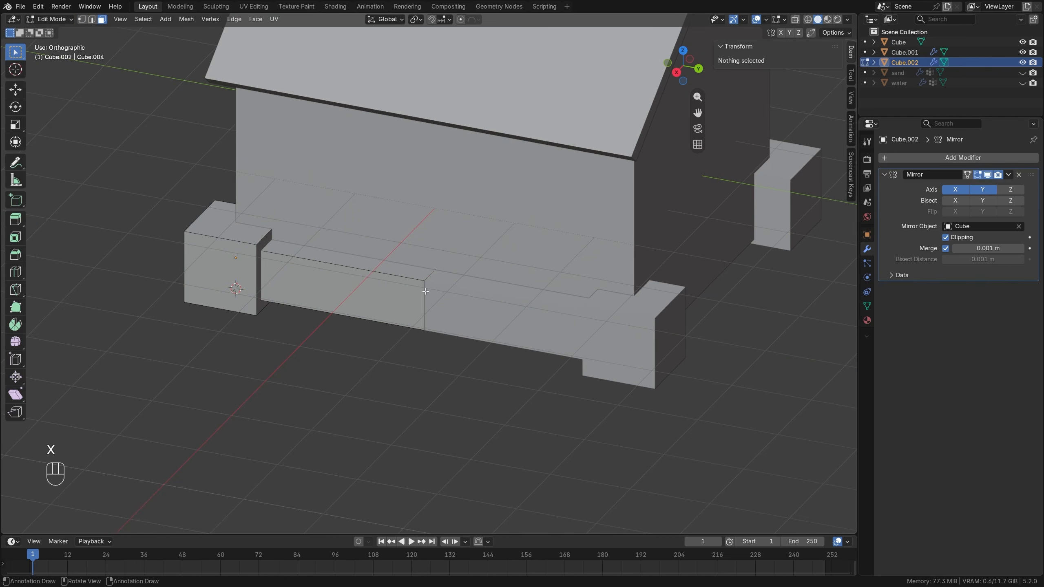
# Duplicate the corner cube inward along X on the front side and scale the copy to 0.7.
pyautogui.moveTo(393, 307); pyautogui.dragTo(467, 300, button='middle')
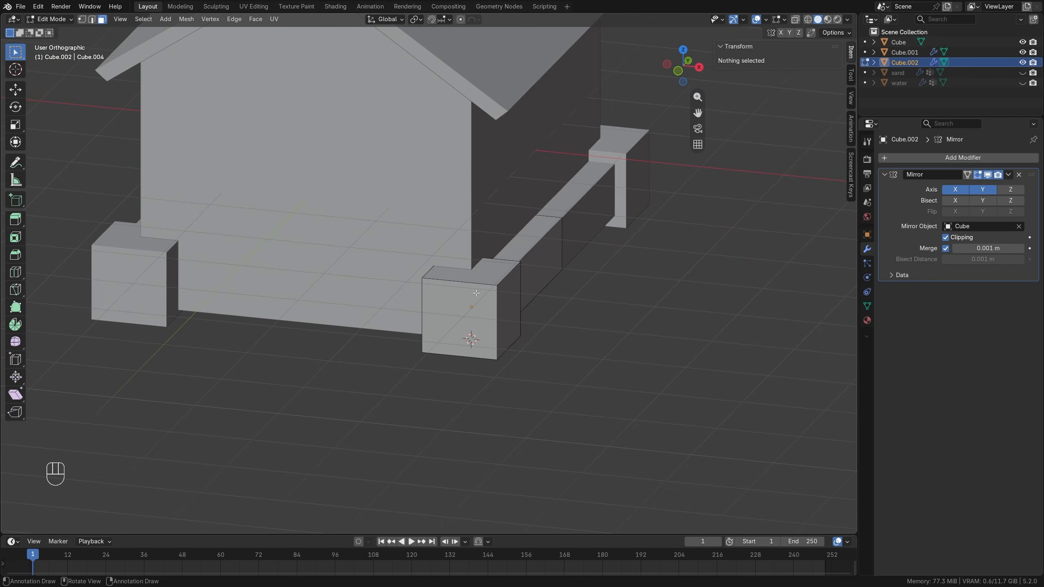
pyautogui.press('l')
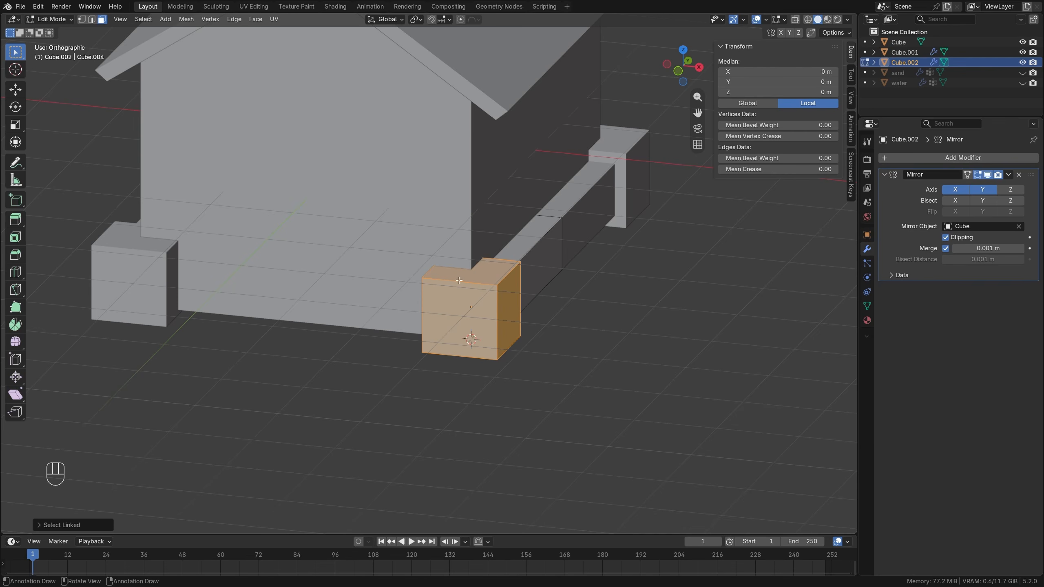
pyautogui.moveTo(468, 298); pyautogui.dragTo(485, 304, button='middle')
pyautogui.hotkey('shift', 'd')
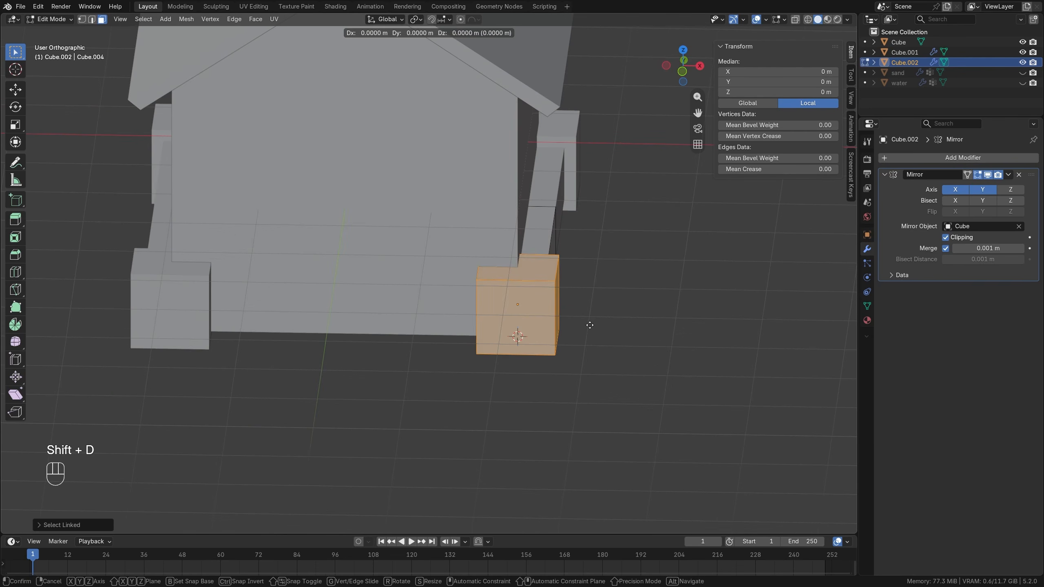
pyautogui.press('x')
pyautogui.write('s')
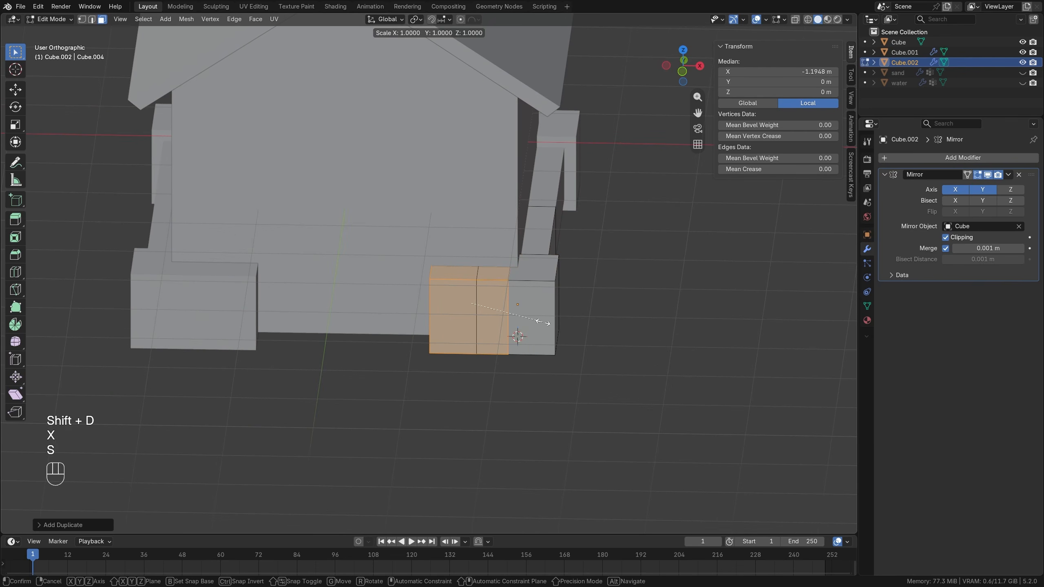
pyautogui.write('.7')
pyautogui.press('KP_Enter')
# Move the front copy's inner end face along X to about -2.87 m local, leaving a gap in the middle of the front wall.
pyautogui.moveTo(509, 312); pyautogui.dragTo(563, 306, button='middle')
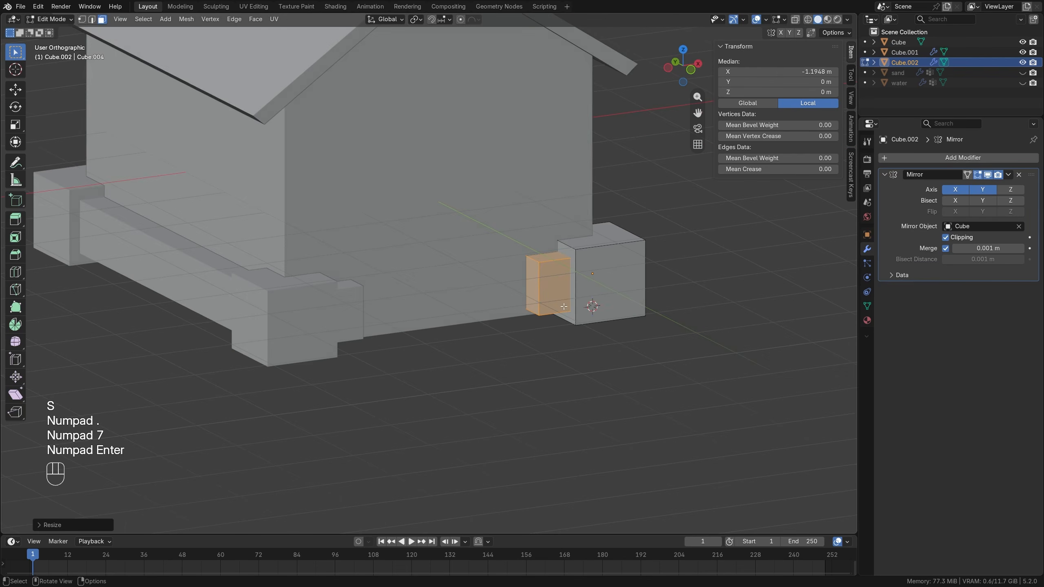
pyautogui.press('g')
pyautogui.press('x')
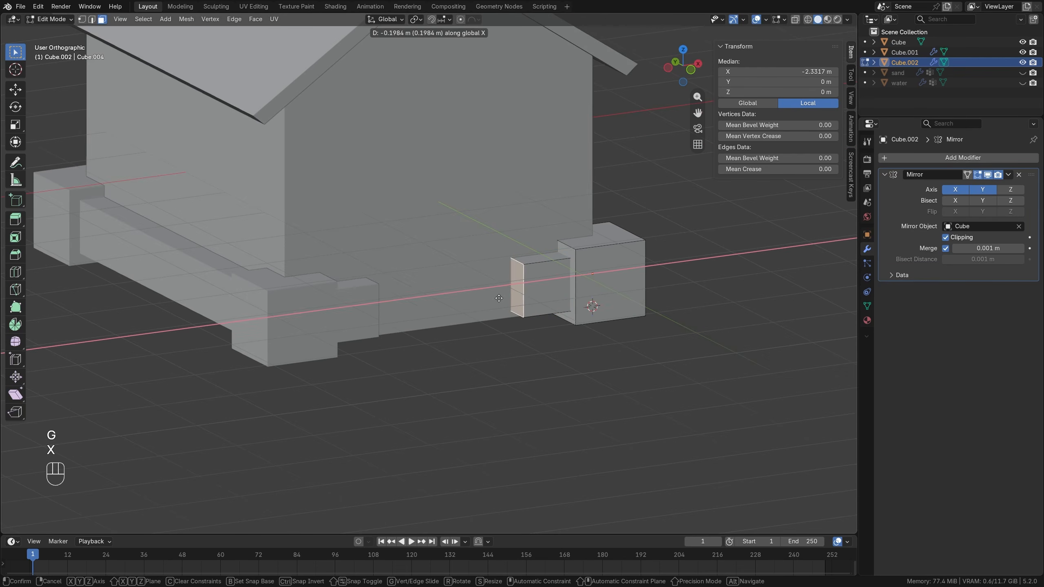
pyautogui.click(473, 302)
pyautogui.moveTo(472, 301); pyautogui.dragTo(431, 331, button='middle')
# Duplicate the front base block, rotate the copy 90° upright, and place it at the block's inner end, level with the house floor.
pyautogui.press('KP_1')
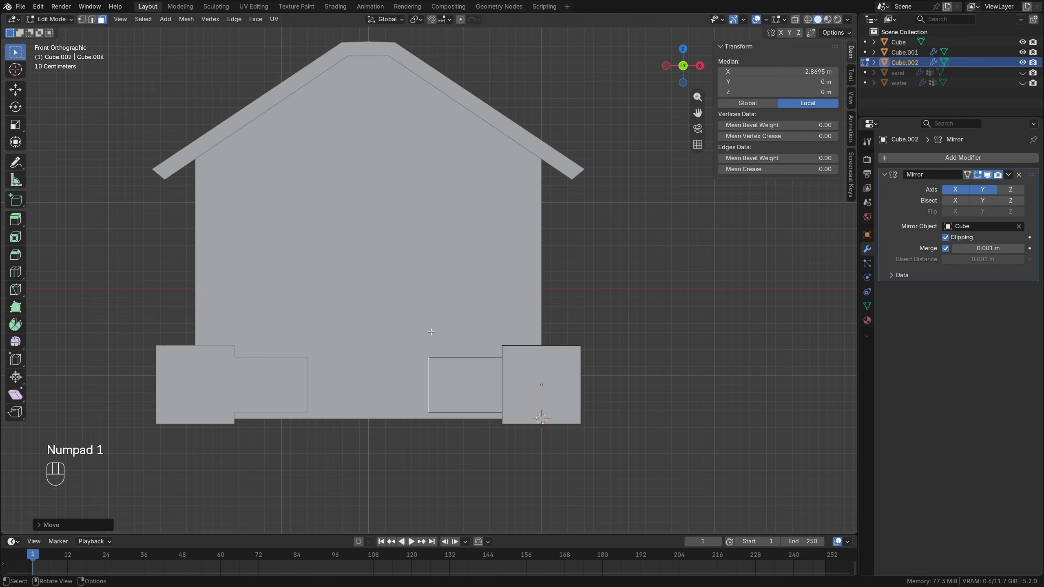
pyautogui.press('l')
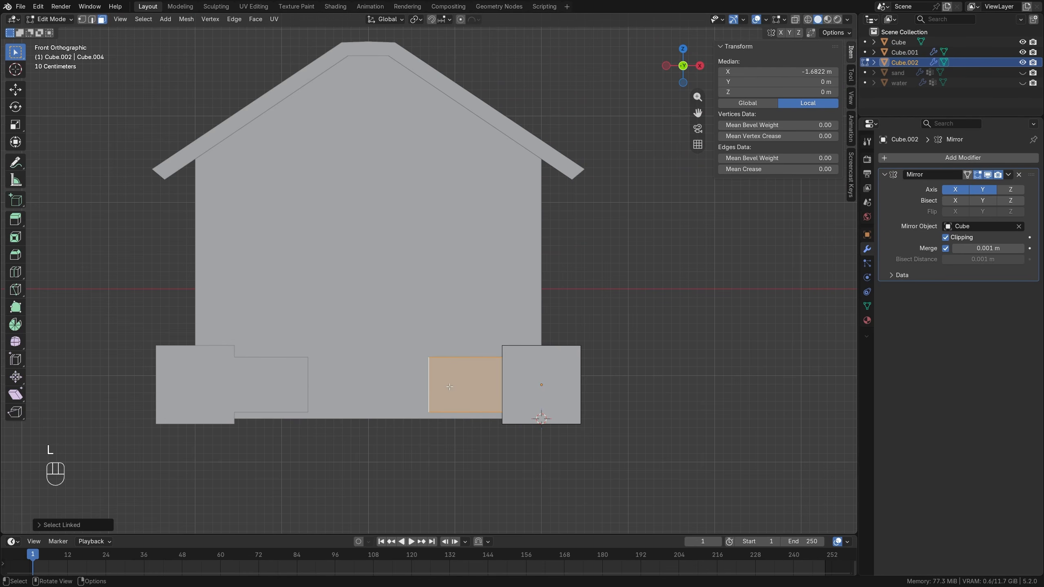
pyautogui.hotkey('shift', 'd')
pyautogui.click(426, 288)
pyautogui.press('r')
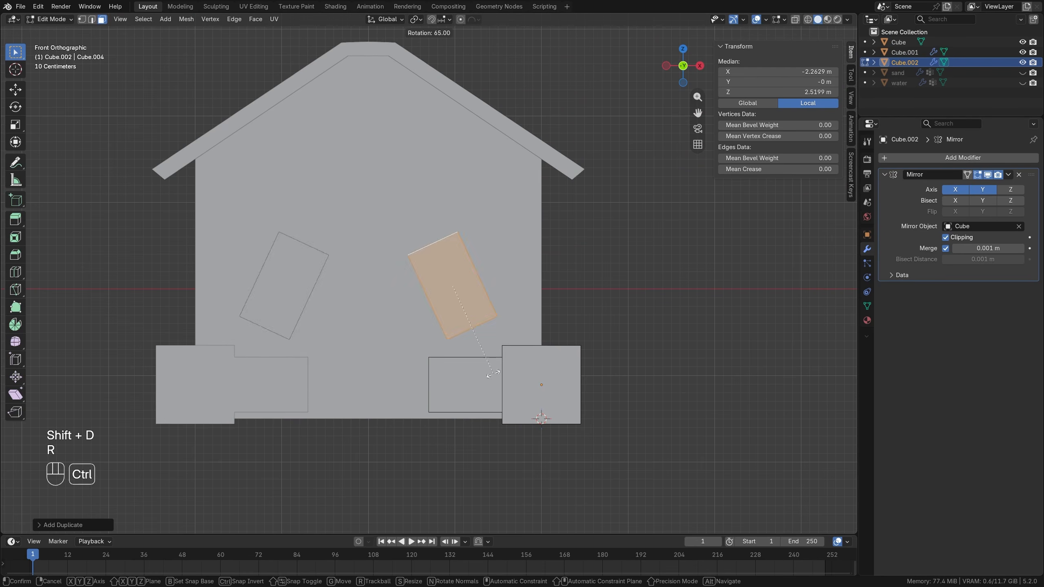
pyautogui.click(508, 264)
pyautogui.press('g')
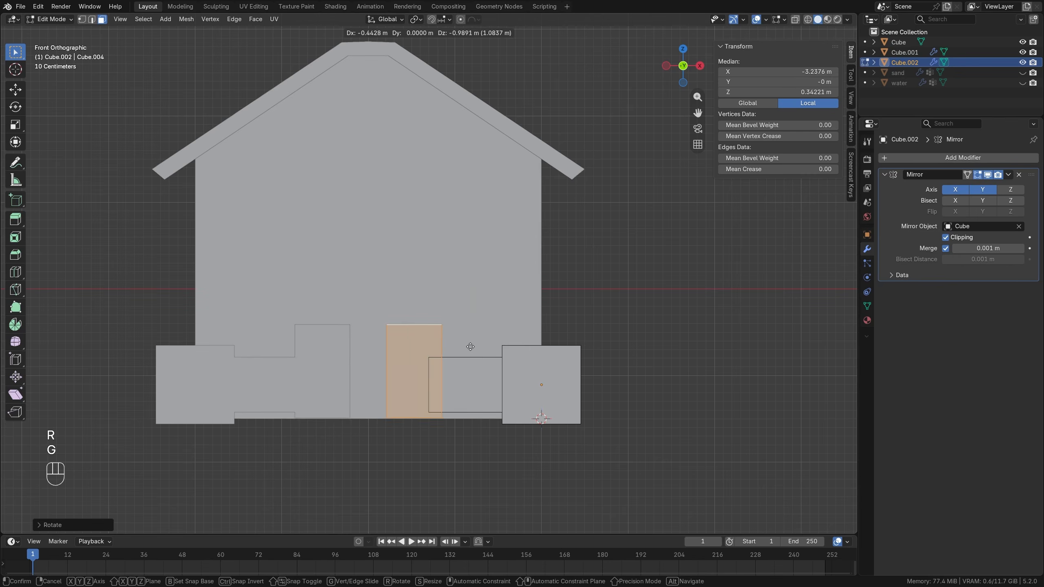
pyautogui.click(472, 349)
# Move the upright block slightly forward along Y, away from the front wall.
pyautogui.moveTo(473, 349); pyautogui.dragTo(380, 352, button='middle')
pyautogui.press('g')
pyautogui.press('y')
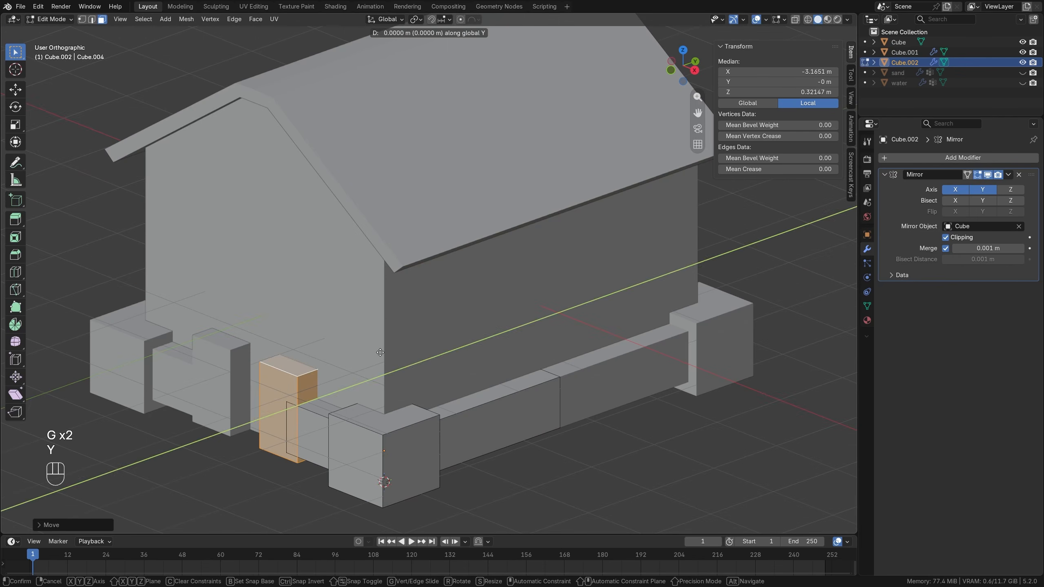
pyautogui.click(375, 354)
# Raise the upright block's top face along Z to about 3.67 m local to form a tall door post.
pyautogui.click(290, 373)
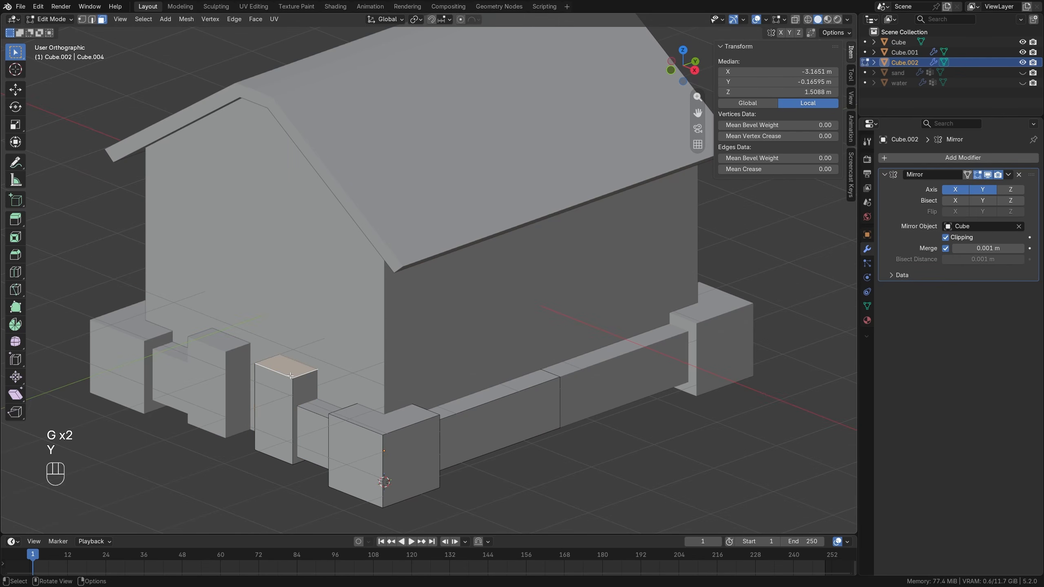
pyautogui.press('g')
pyautogui.press('z')
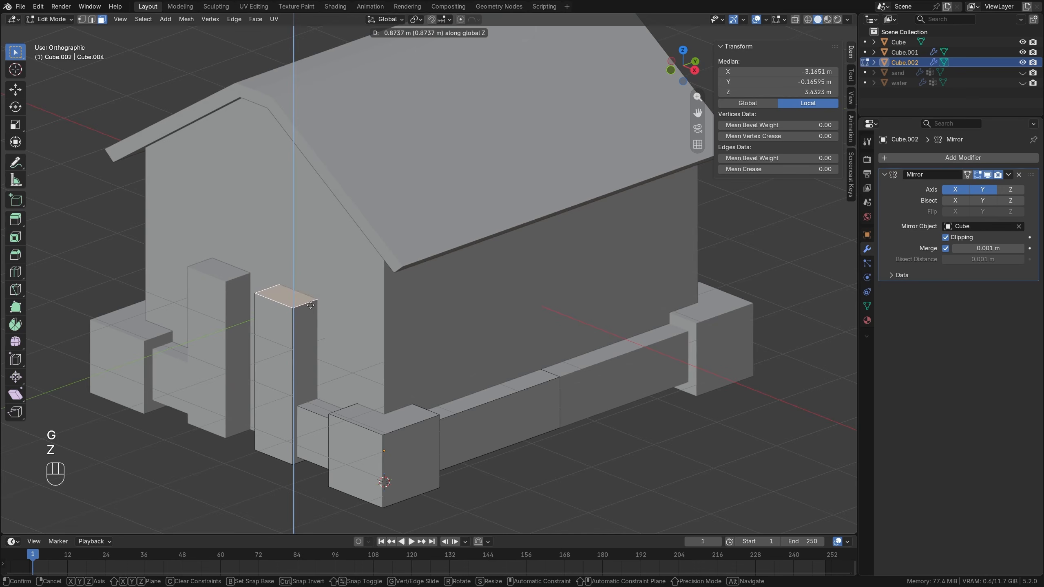
pyautogui.click(311, 293)
# Narrow the door post's bottom face along X so the post tapers toward the ground.
pyautogui.press('KP_1')
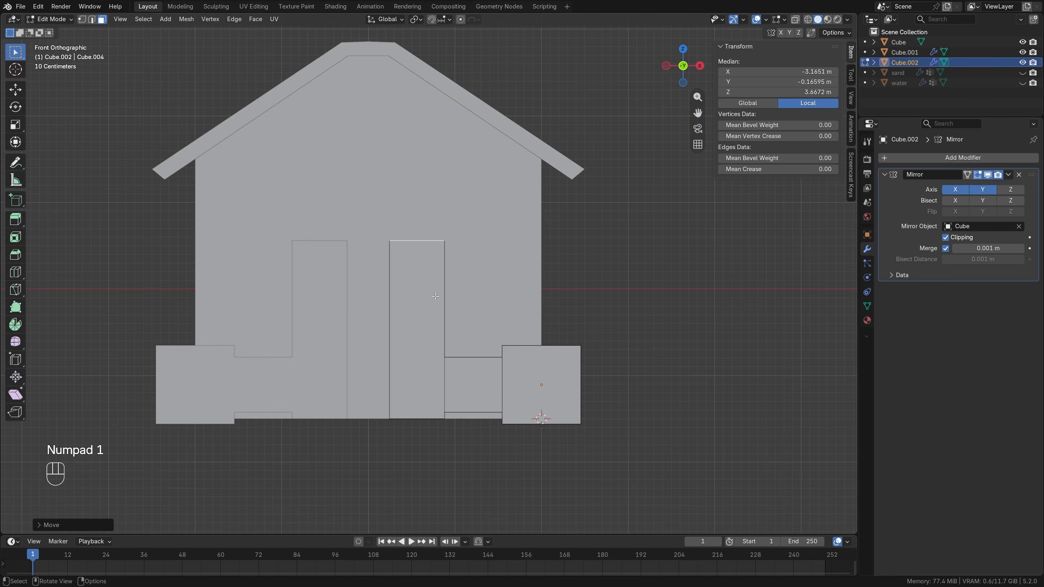
pyautogui.moveTo(411, 415); pyautogui.dragTo(415, 352, button='middle')
pyautogui.click(420, 337)
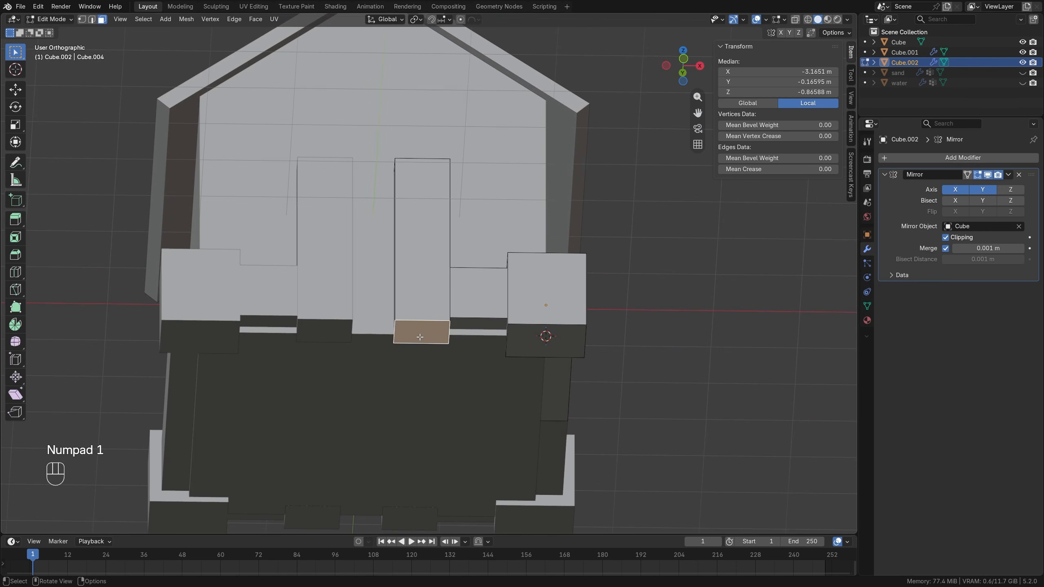
pyautogui.press('KP_1')
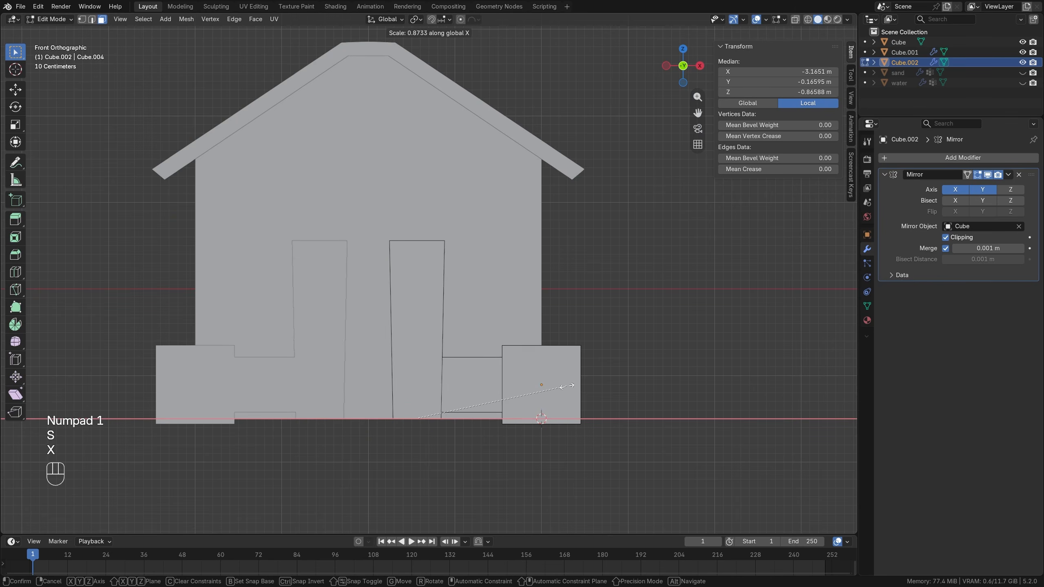
pyautogui.click(542, 387)
# Scale the door post's top face down slightly and shift it outward along X by about 0.094 m.
pyautogui.moveTo(541, 388); pyautogui.dragTo(421, 255, button='middle')
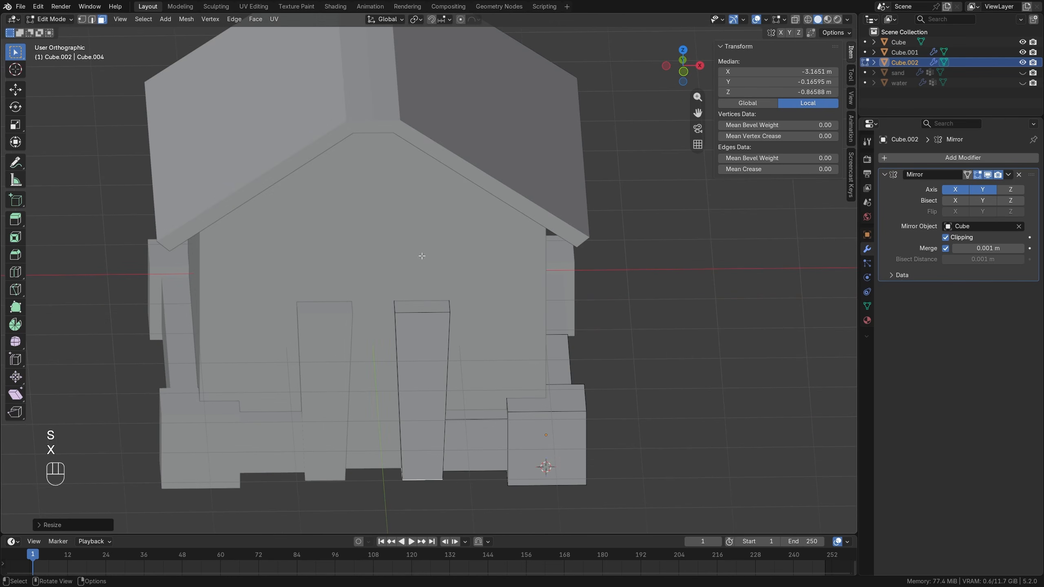
pyautogui.click(427, 302)
pyautogui.press('KP_1')
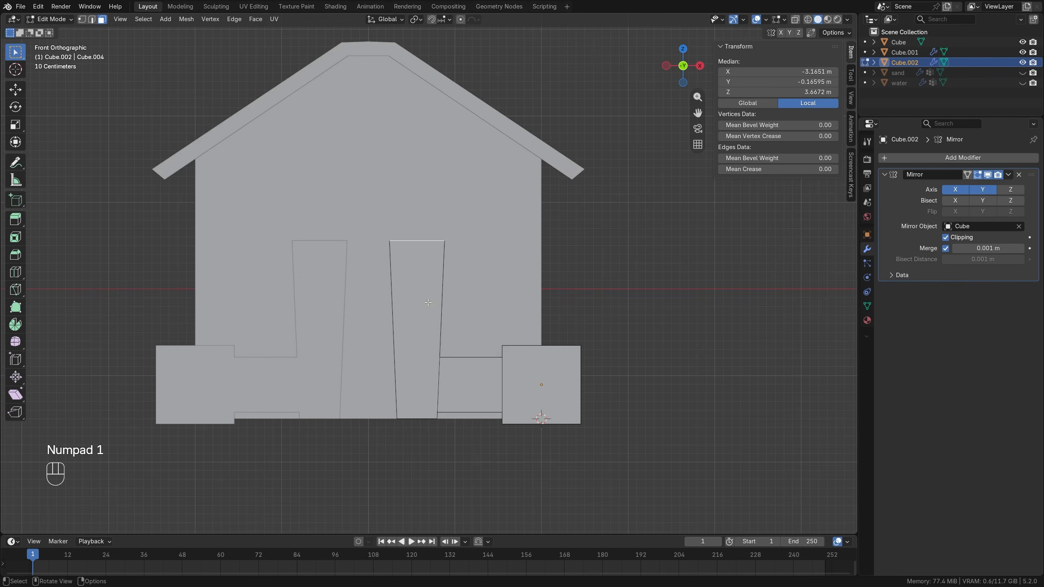
pyautogui.press('s')
pyautogui.click(533, 252)
pyautogui.press('g')
pyautogui.press('x')
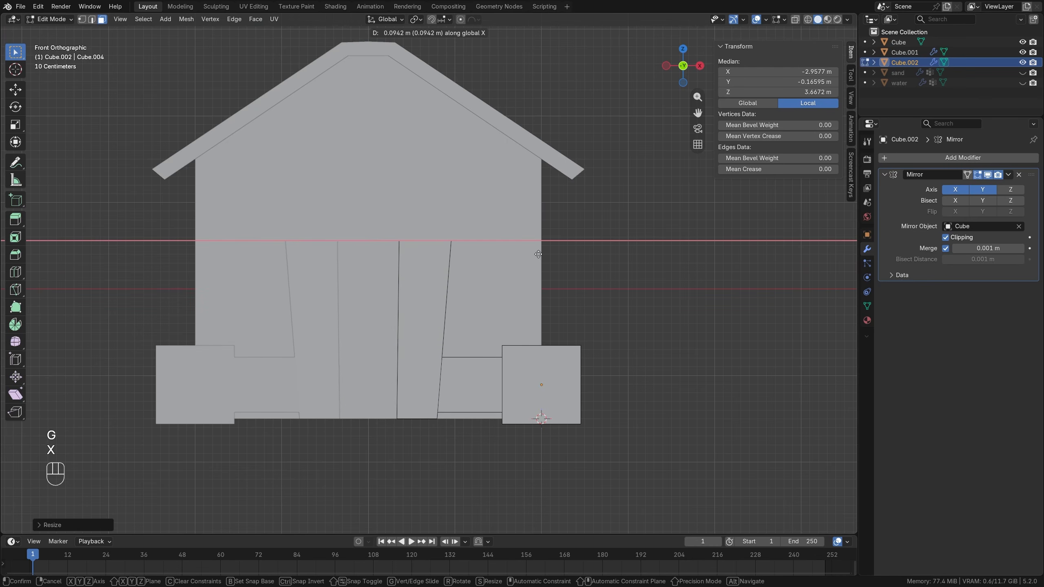
pyautogui.click(538, 254)
# Narrow the door post's top face slightly along X.
pyautogui.moveTo(538, 254); pyautogui.dragTo(457, 274, button='middle')
pyautogui.press('g')
pyautogui.press('x')
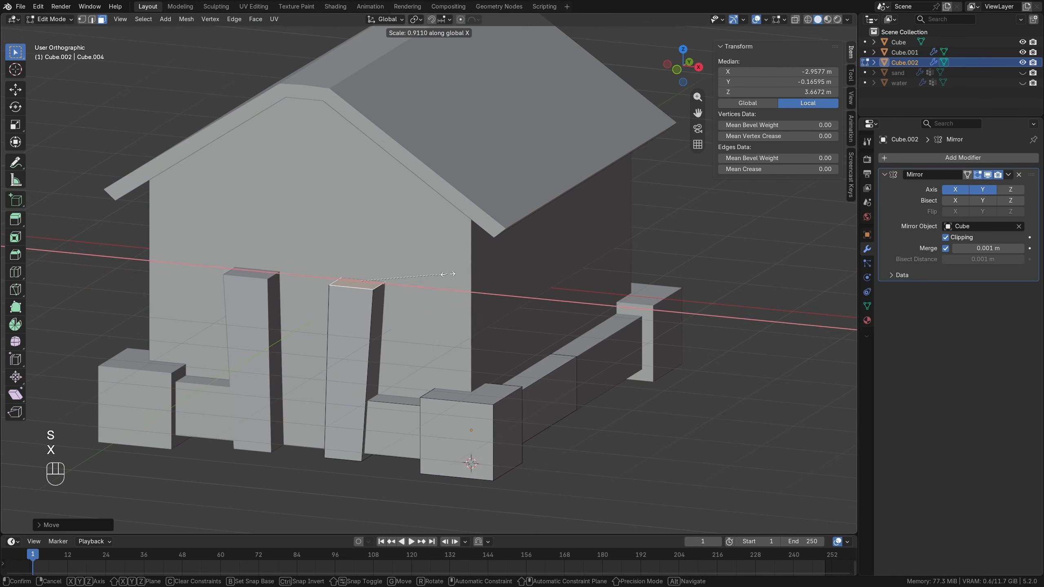
pyautogui.click(444, 284)
pyautogui.hotkey('alt', 'a')
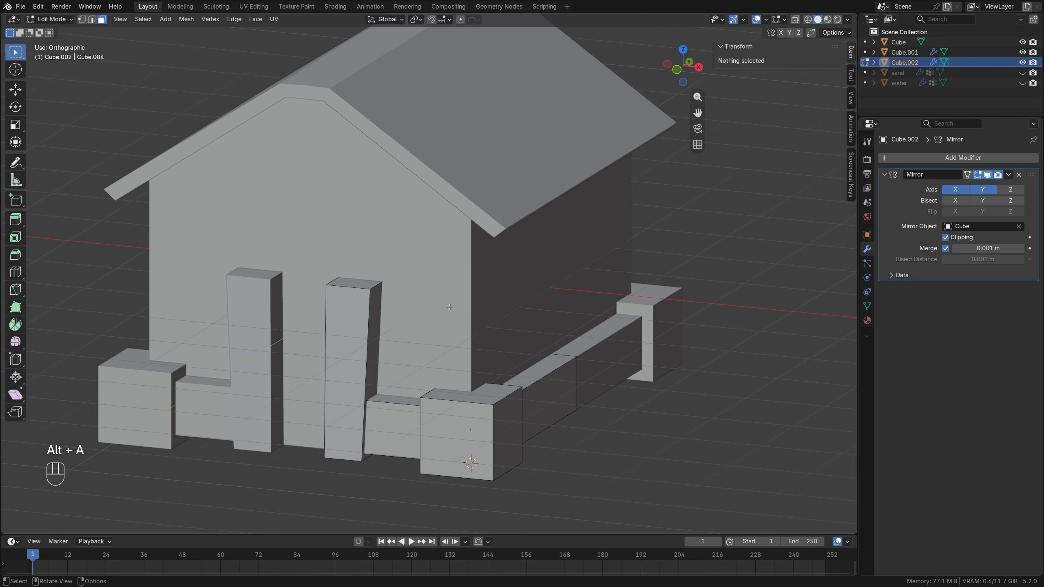
# Duplicate the front corner base block, raise the copy along Z to about 1.21 m local and scale it by 0.7.
pyautogui.press('l')
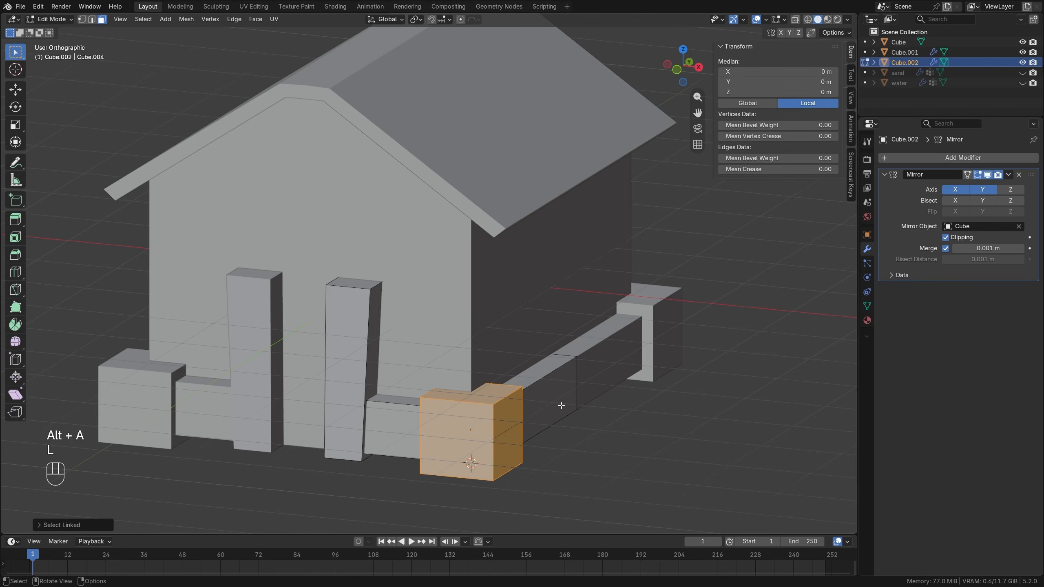
pyautogui.hotkey('shift', 'd')
pyautogui.press('z')
pyautogui.click(567, 359)
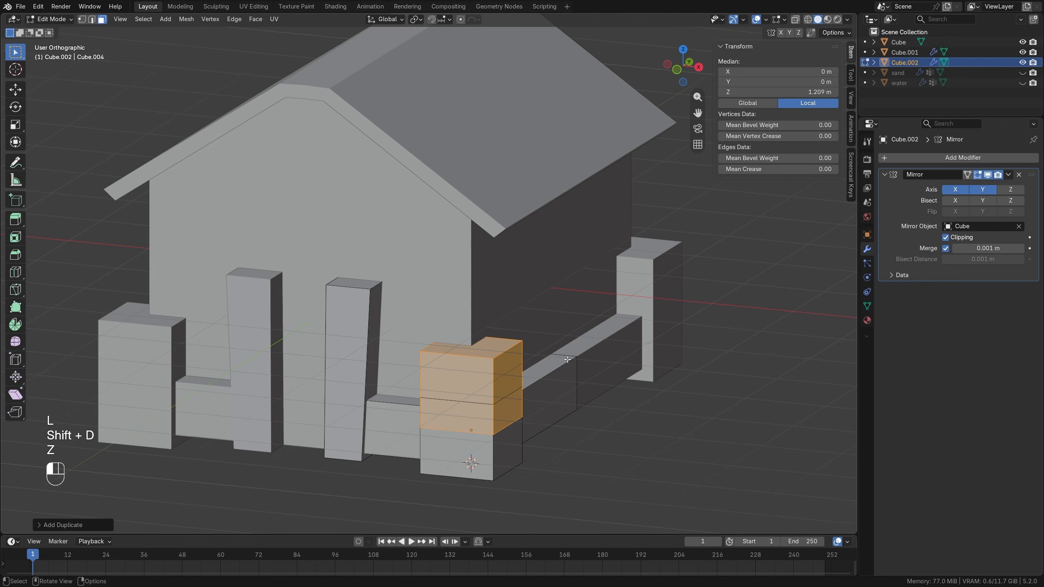
pyautogui.press('s')
pyautogui.press('KP_Decimal')
pyautogui.press('KP_7')
pyautogui.press('KP_Enter')
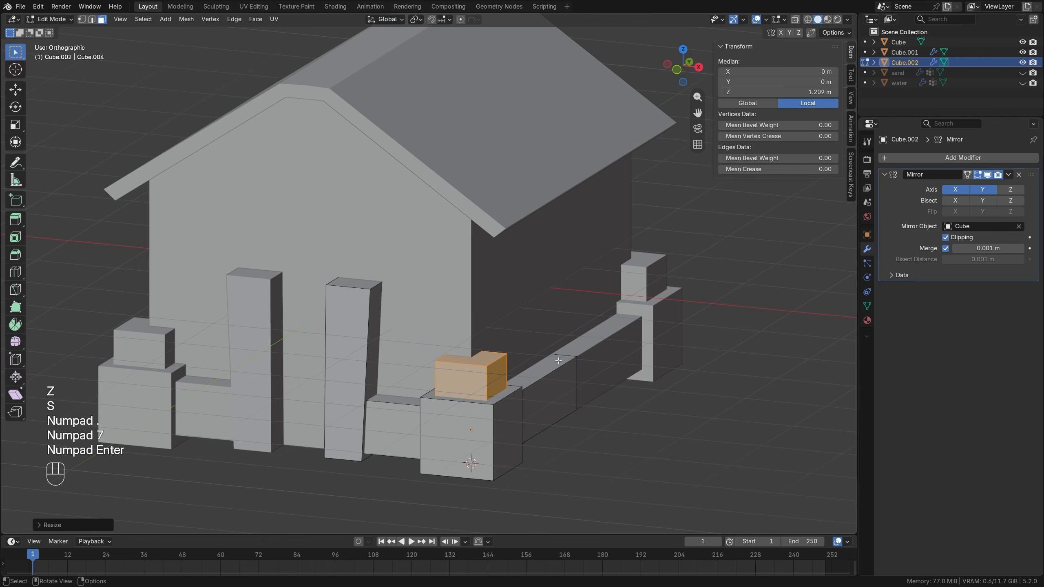
# Raise the smaller corner block's top face along Z to about 5.88 m local to form a corner column under the roof.
pyautogui.click(473, 353)
pyautogui.press('g')
pyautogui.press('z')
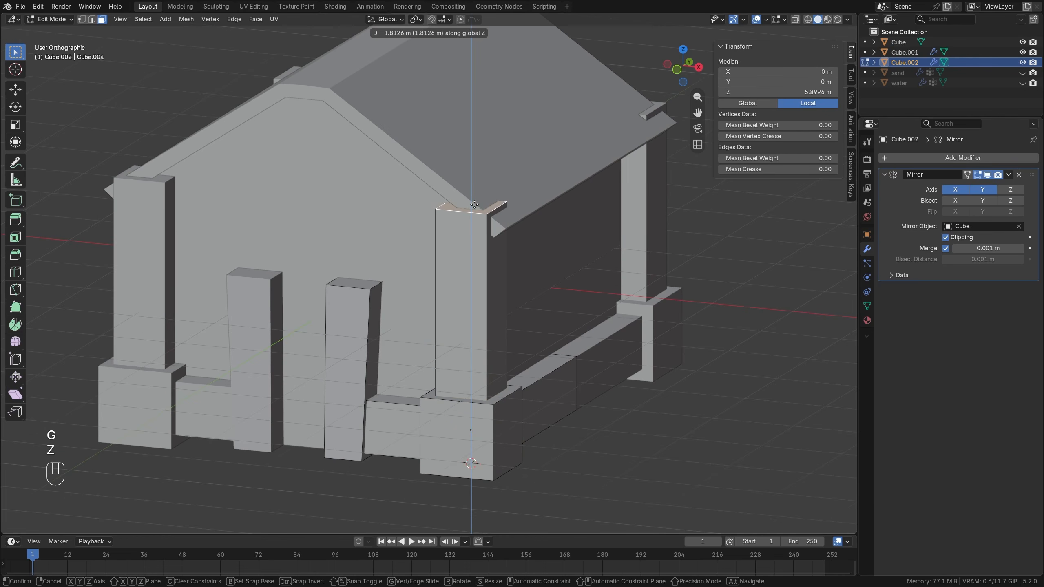
pyautogui.click(475, 202)
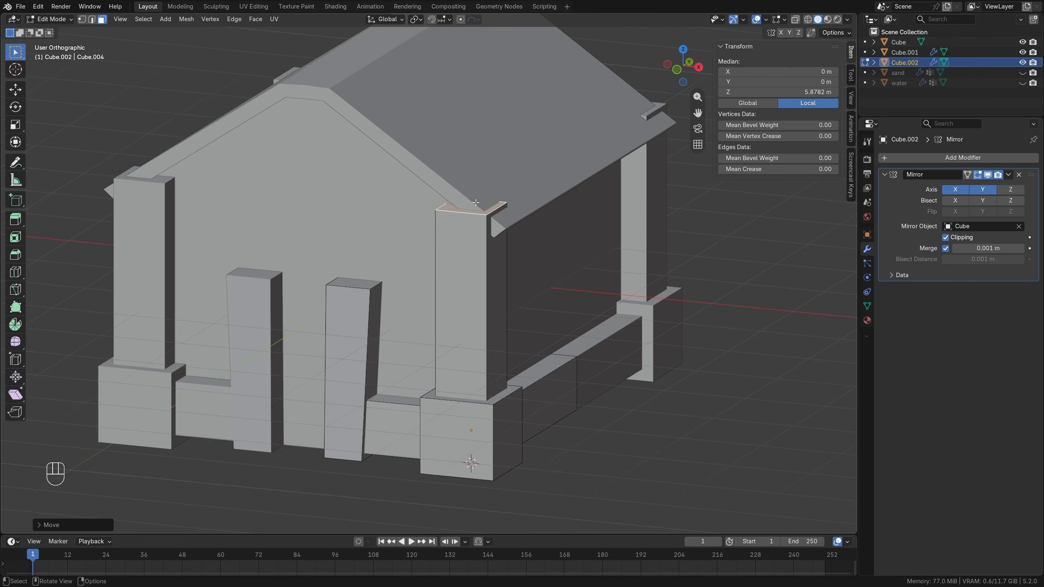
# Duplicate the corner column, rotate the copy 90° to horizontal and place it below the front gable, reaching the mirror centre.
pyautogui.moveTo(471, 243); pyautogui.dragTo(517, 317, button='middle')
pyautogui.press('KP_1')
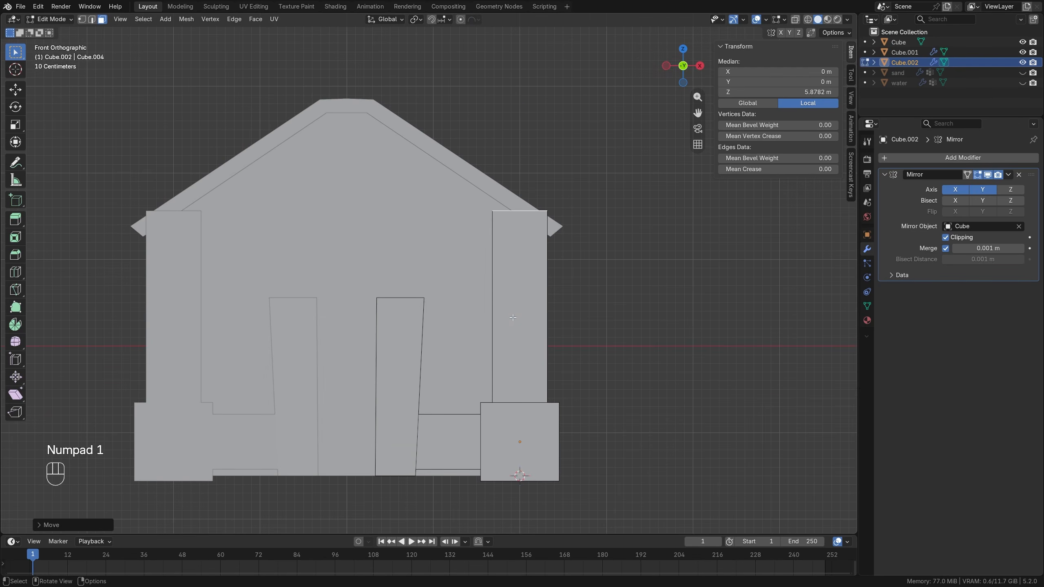
pyautogui.press('l')
pyautogui.hotkey('shift', 'd')
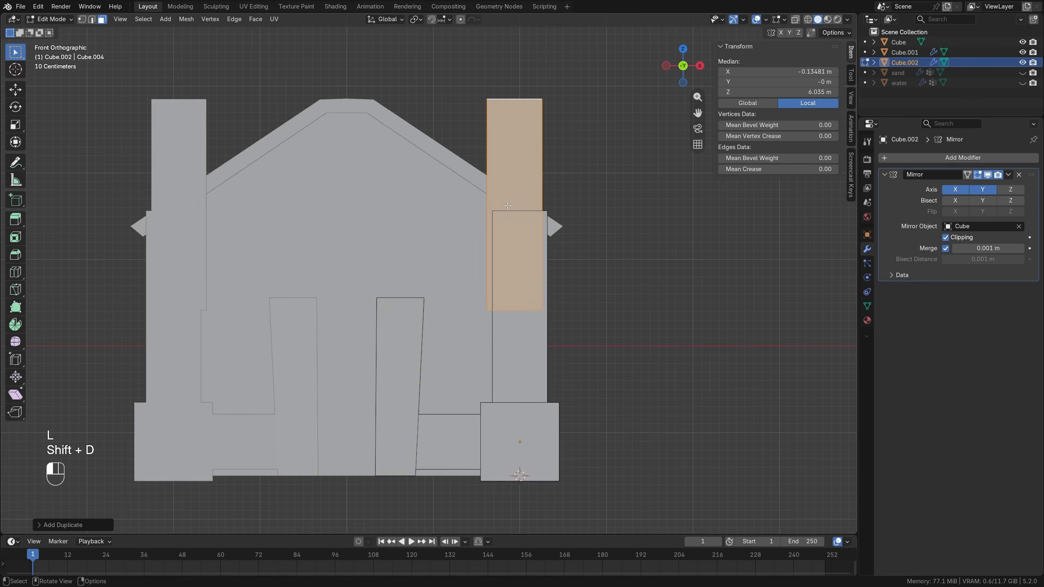
pyautogui.press('r')
pyautogui.click(592, 166)
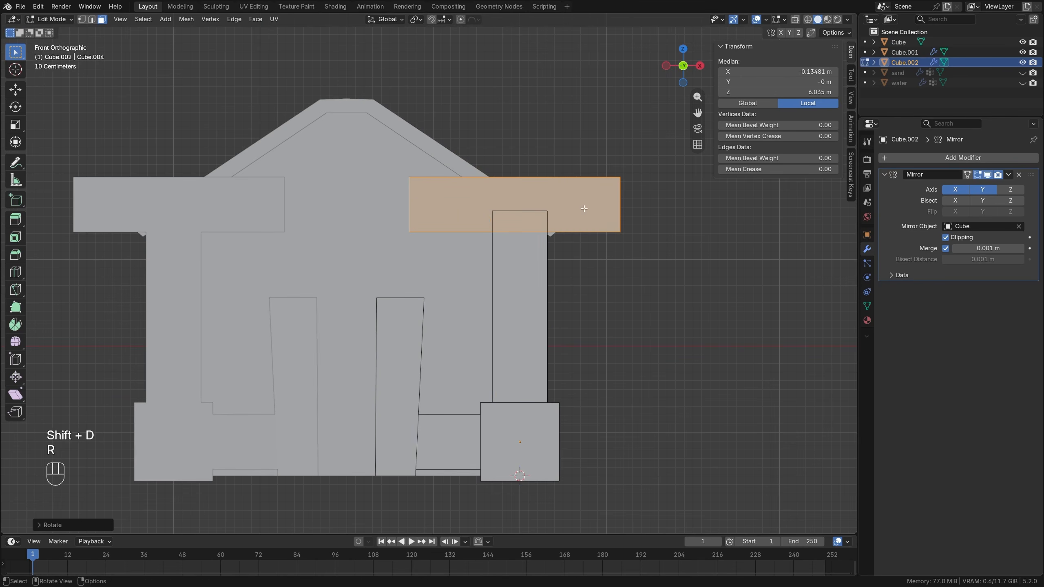
pyautogui.press('g')
pyautogui.click(460, 219)
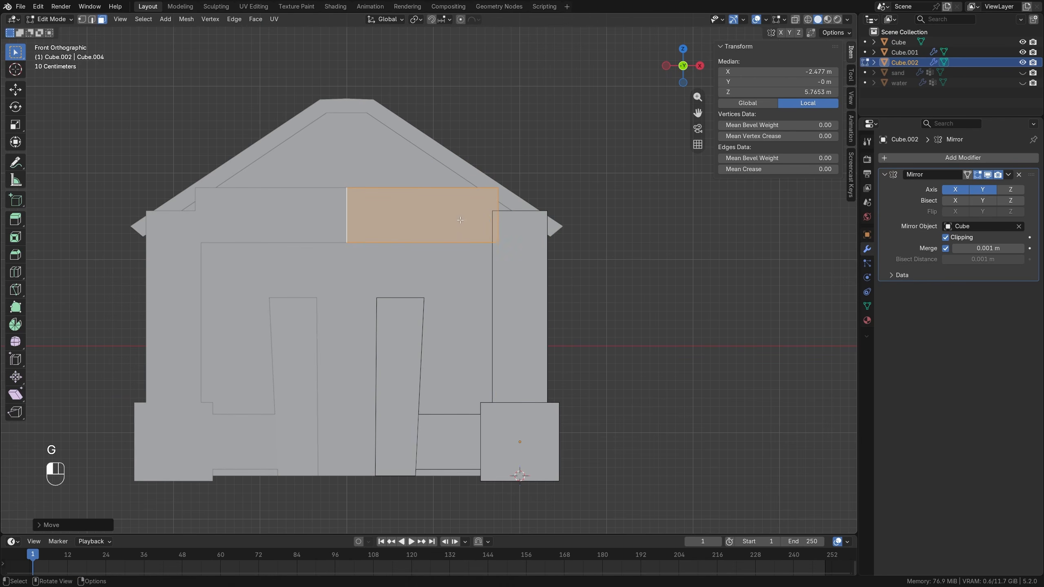
# Flatten the gable beam along Z to about 0.4 of its height and extend its outer end along X by about 0.42 m.
pyautogui.press('s')
pyautogui.press('z')
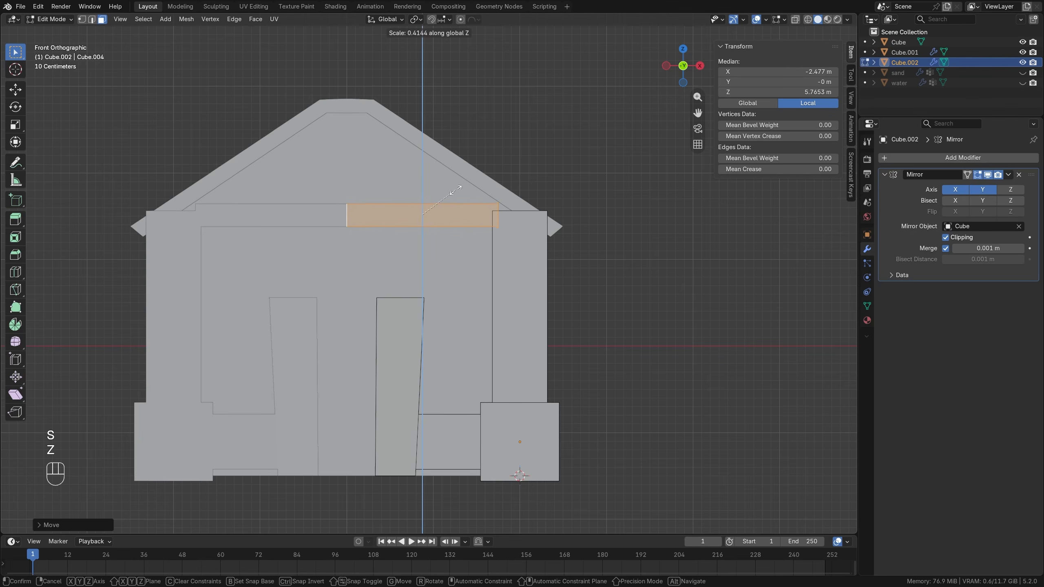
pyautogui.click(457, 186)
pyautogui.moveTo(468, 165); pyautogui.dragTo(437, 267, button='middle')
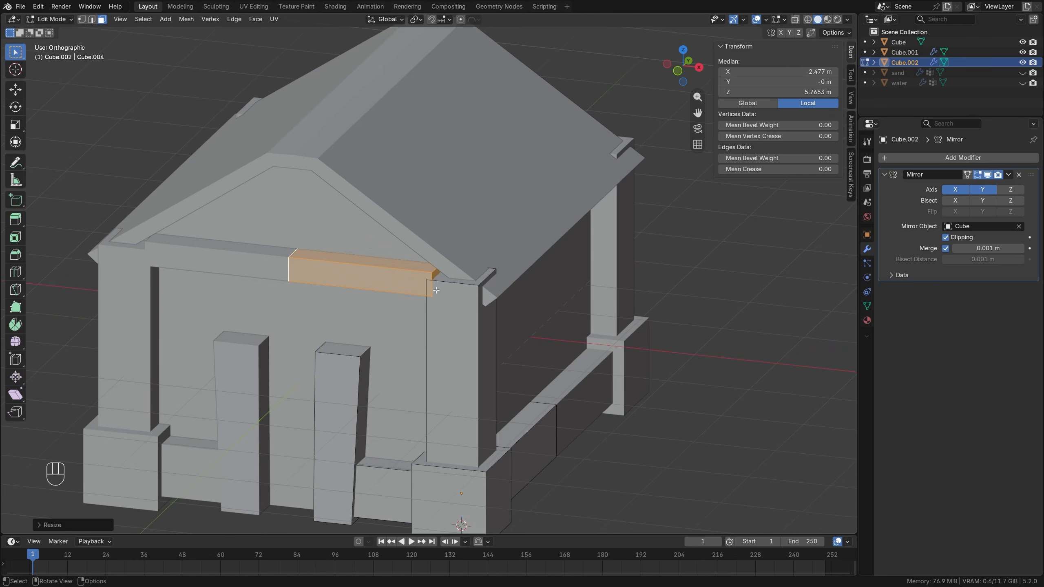
pyautogui.click(436, 275)
pyautogui.press('g')
pyautogui.press('x')
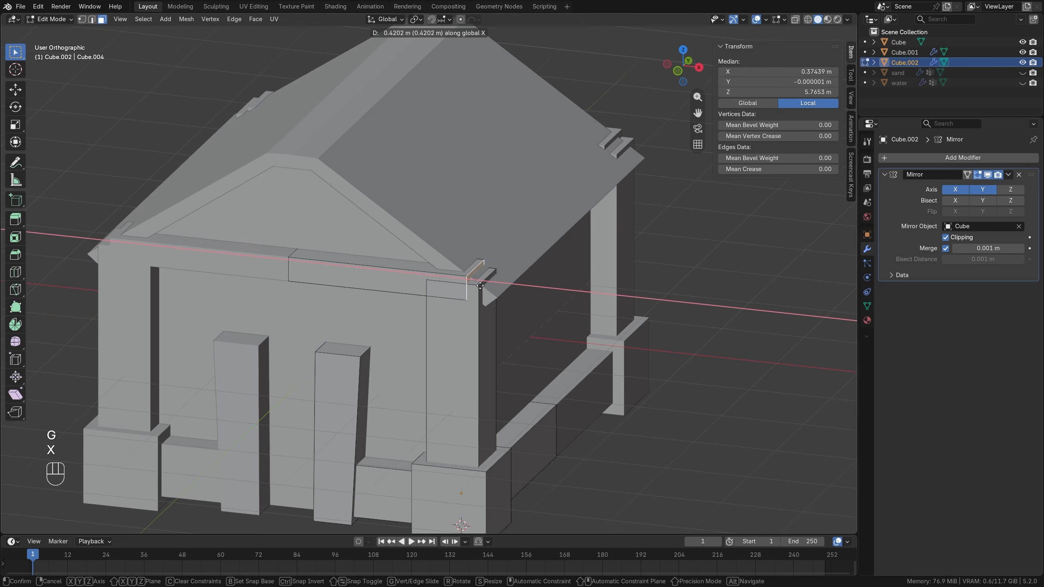
pyautogui.click(479, 285)
# Move the whole gable beam along Y to about 0.148 m local, back toward the front wall.
pyautogui.moveTo(479, 285); pyautogui.dragTo(298, 287, button='middle')
pyautogui.press('l')
pyautogui.press('g')
pyautogui.press('y')
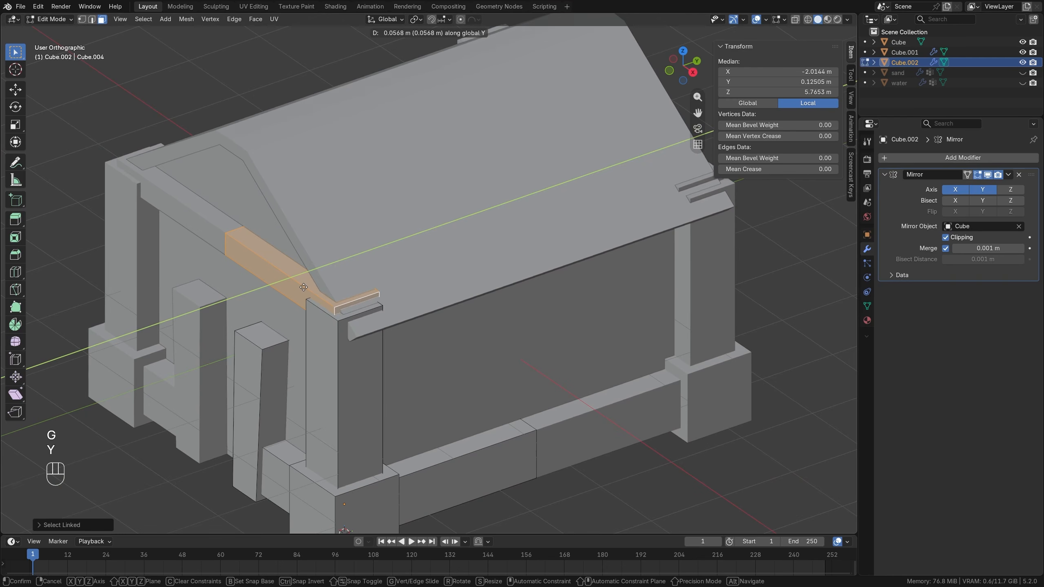
pyautogui.click(304, 287)
pyautogui.scroll(-5, 304, 287)
pyautogui.hotkey('alt', 'a')
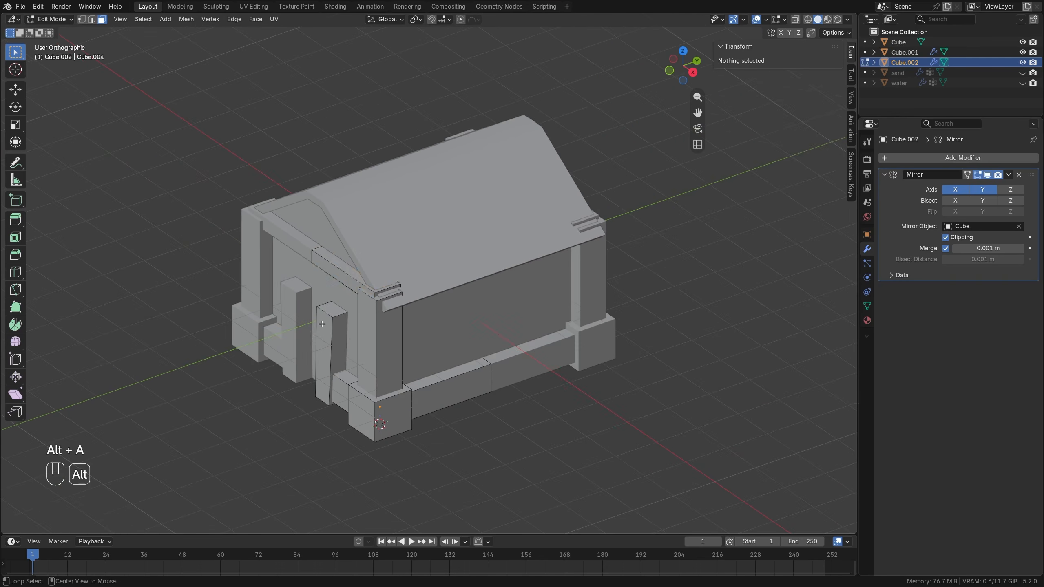
# Duplicate the gable beam and lower the copy onto the door posts, at about 3.89 m local Z, as a lintel.
pyautogui.moveTo(329, 296); pyautogui.dragTo(370, 309, button='middle')
pyautogui.scroll(2, 325, 310)
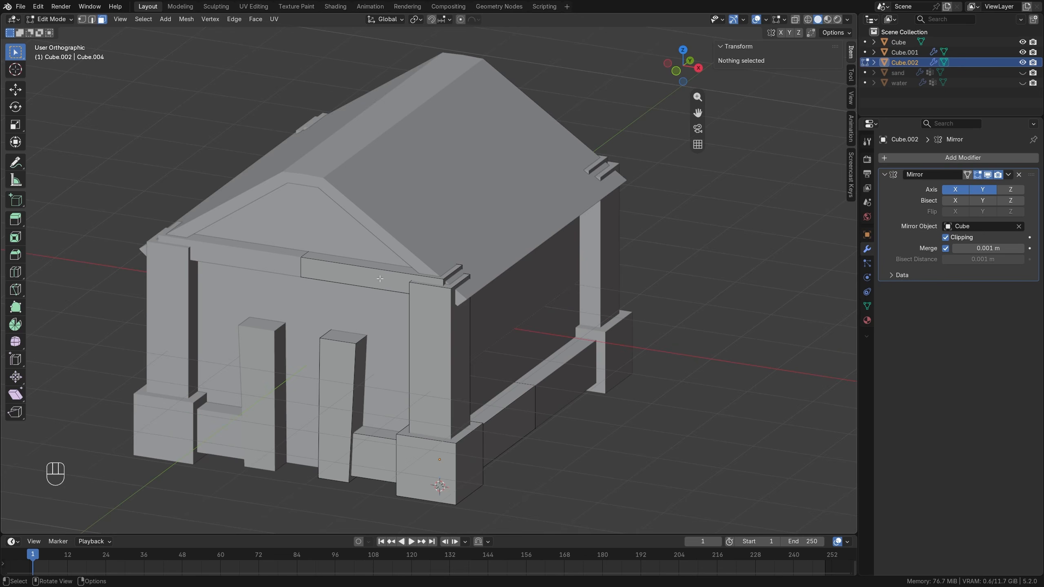
pyautogui.press('l')
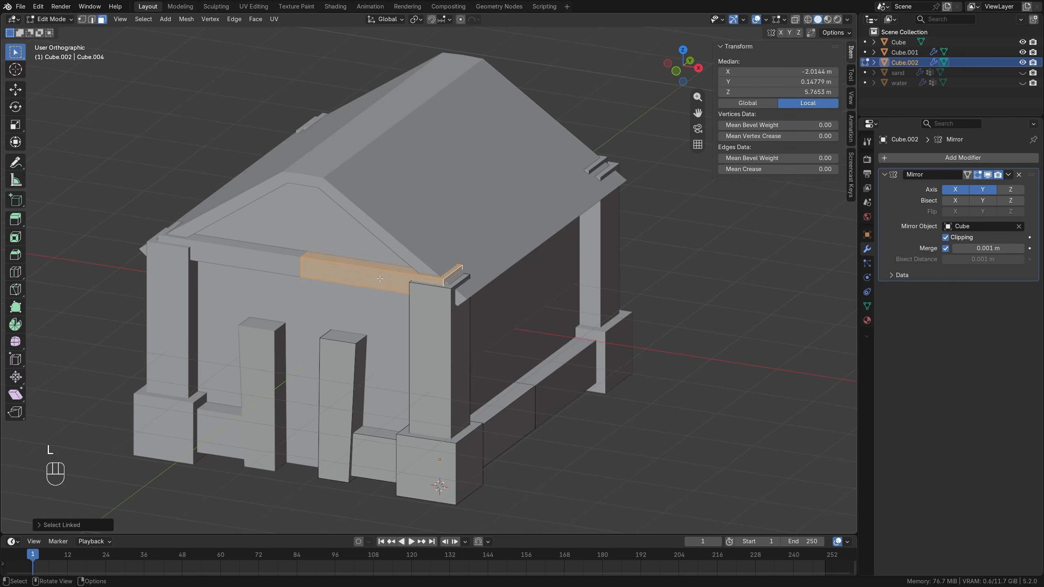
pyautogui.press('KP_1')
pyautogui.hotkey('shift', 'd')
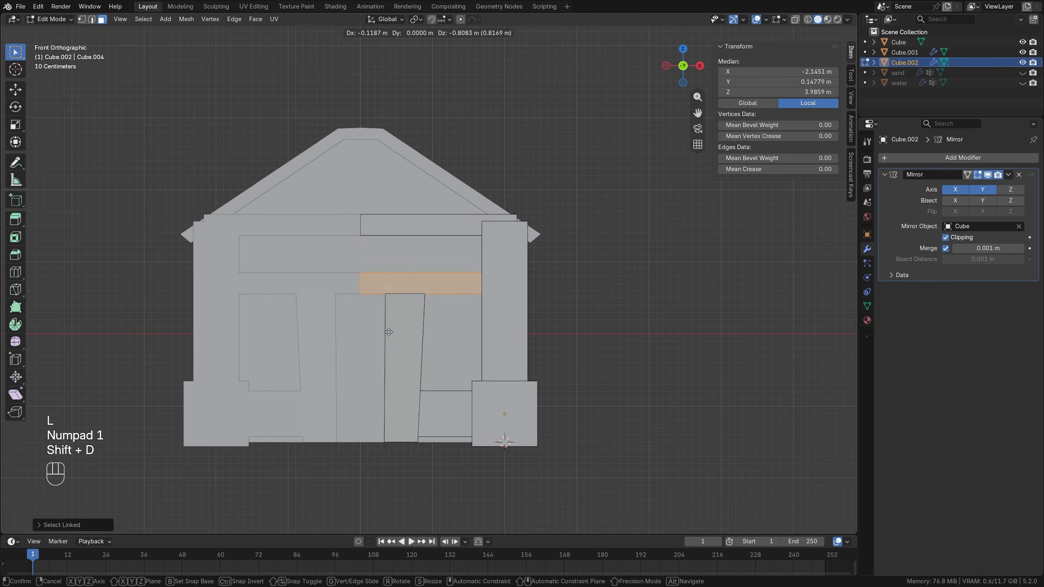
pyautogui.click(386, 335)
# Shorten the door lintel by pulling its outer end face inward along X to about -2.68 m local.
pyautogui.hotkey('alt', 'z')
pyautogui.moveTo(501, 303); pyautogui.dragTo(539, 325)
pyautogui.moveTo(555, 309); pyautogui.dragTo(473, 312, button='middle')
pyautogui.click(397, 317)
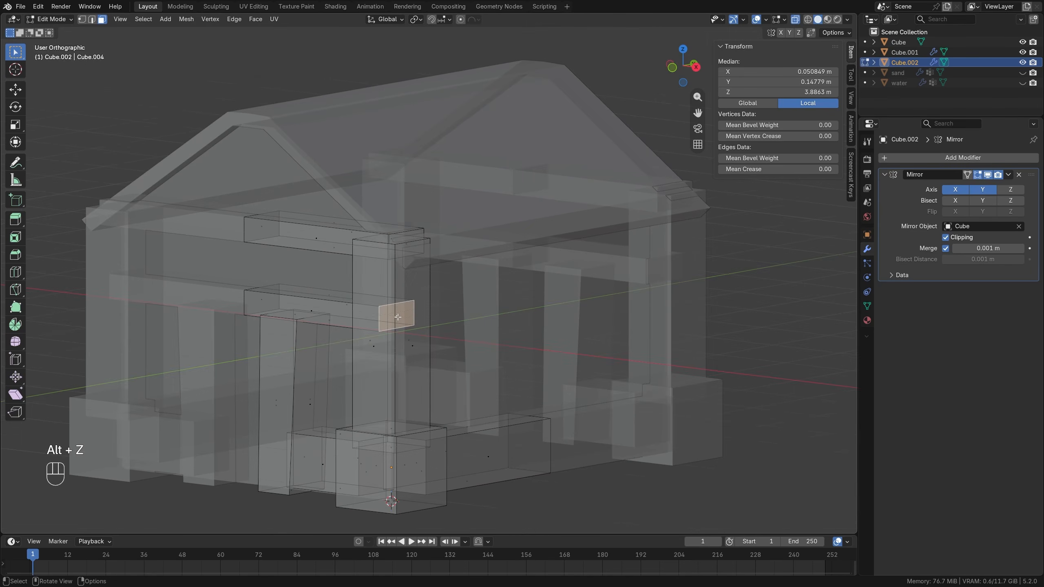
pyautogui.press('g')
pyautogui.press('x')
pyautogui.click(363, 319)
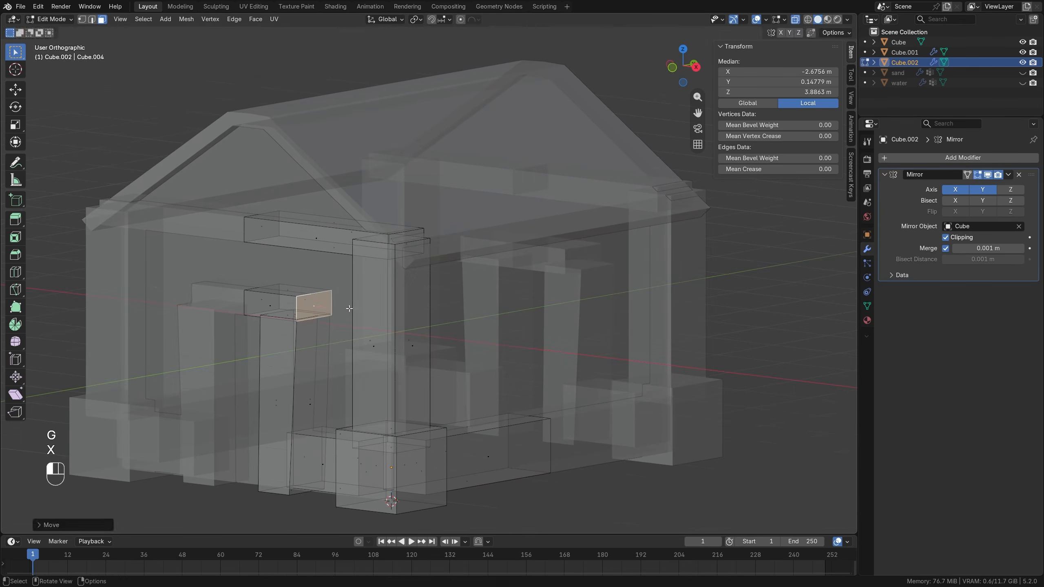
# Shift the lintel's outer end face outward along X by about 0.17 m so it overhangs the door post.
pyautogui.hotkey('alt', 'z')
pyautogui.moveTo(362, 319); pyautogui.dragTo(411, 333, button='middle')
pyautogui.press('g')
pyautogui.press('x')
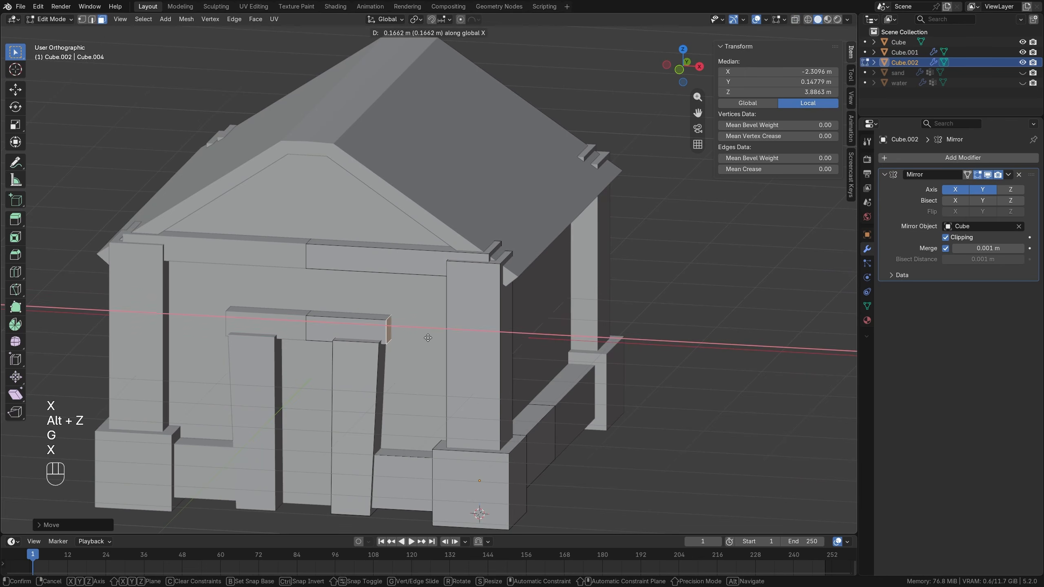
pyautogui.click(429, 337)
# Pull the lintel's front face forward along Y so it projects past the door posts.
pyautogui.click(348, 329)
pyautogui.moveTo(347, 329); pyautogui.dragTo(335, 342, button='middle')
pyautogui.press('g')
pyautogui.press('y')
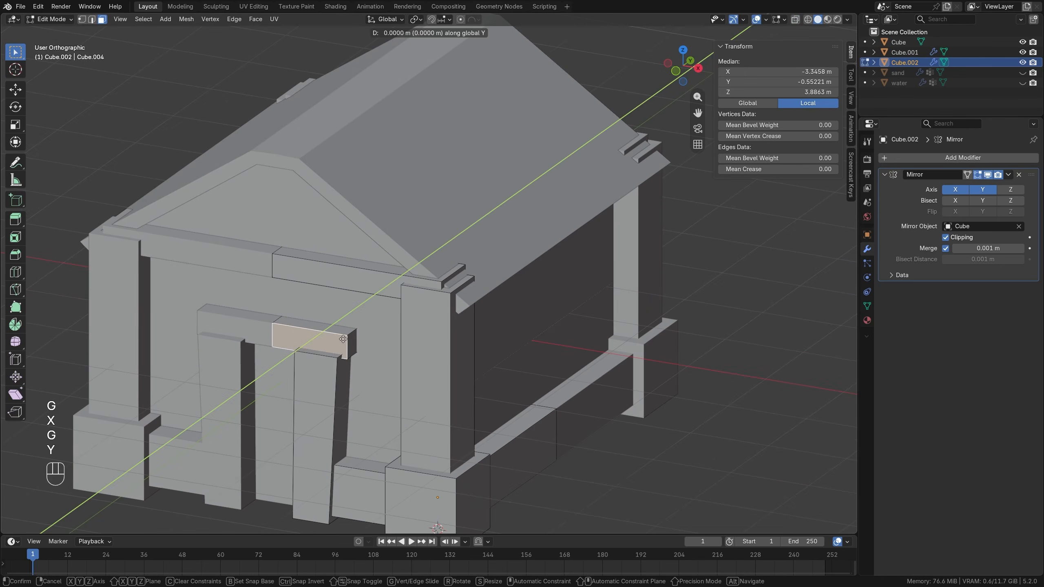
pyautogui.click(336, 344)
pyautogui.hotkey('alt', 'a')
pyautogui.scroll(-3, 389, 359)
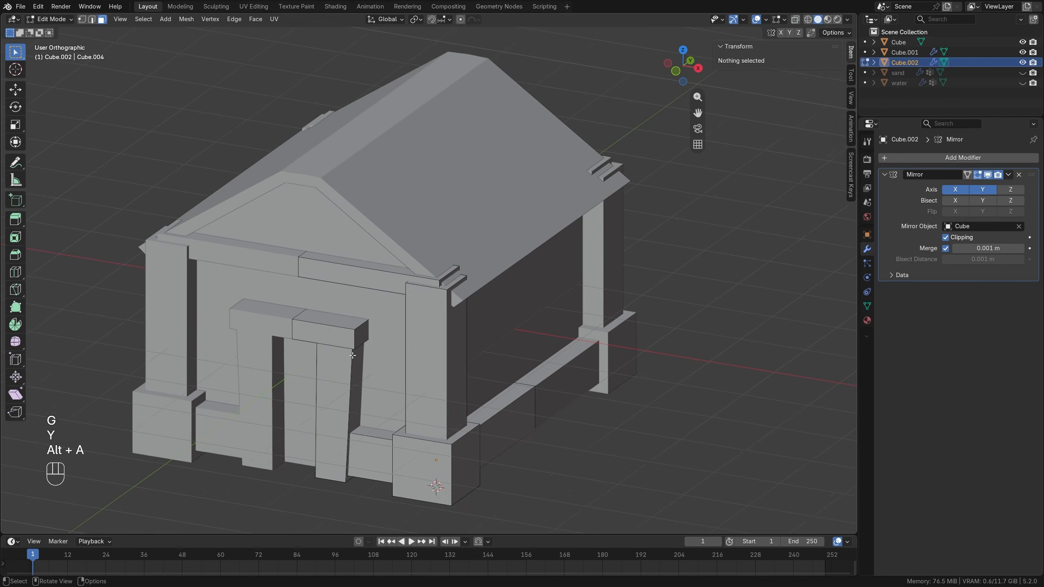
pyautogui.press('Tab')
pyautogui.moveTo(389, 362)
pyautogui.mouseDown(button='middle')
pyautogui.moveTo(319, 335)
pyautogui.moveTo(377, 336)
pyautogui.moveTo(351, 342)
pyautogui.moveTo(381, 349)
pyautogui.mouseUp(button='middle')
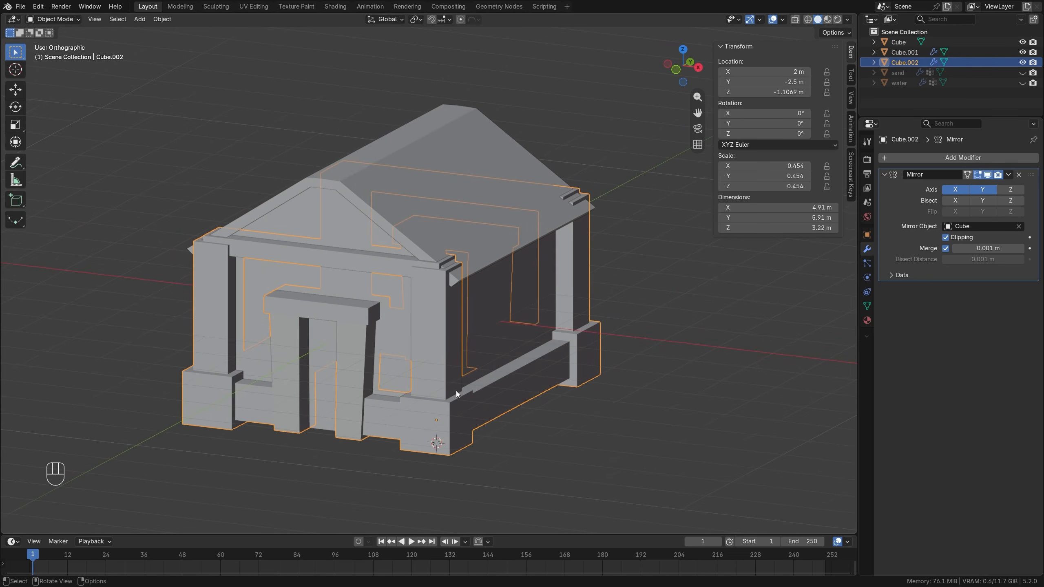
pyautogui.keyDown('shift'); pyautogui.moveTo(456, 394); pyautogui.dragTo(416, 364, button='middle'); pyautogui.keyUp('shift')
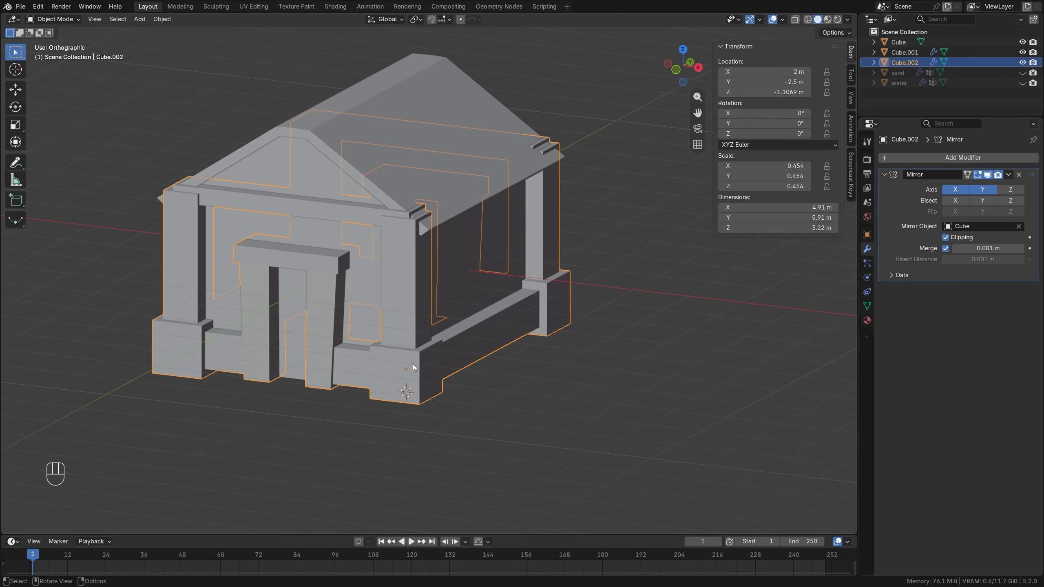
# Separate the corner base block and its two adjoining base beams into their own object, and return to Object Mode.
pyautogui.press('Tab')
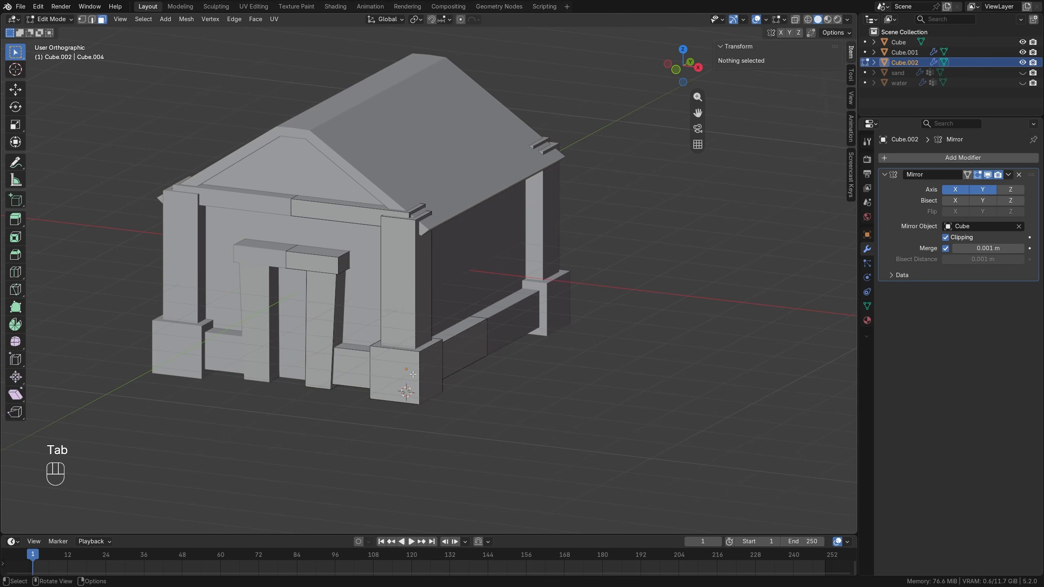
pyautogui.press('l')
pyautogui.press('l')
pyautogui.moveTo(460, 348); pyautogui.dragTo(444, 358, button='middle')
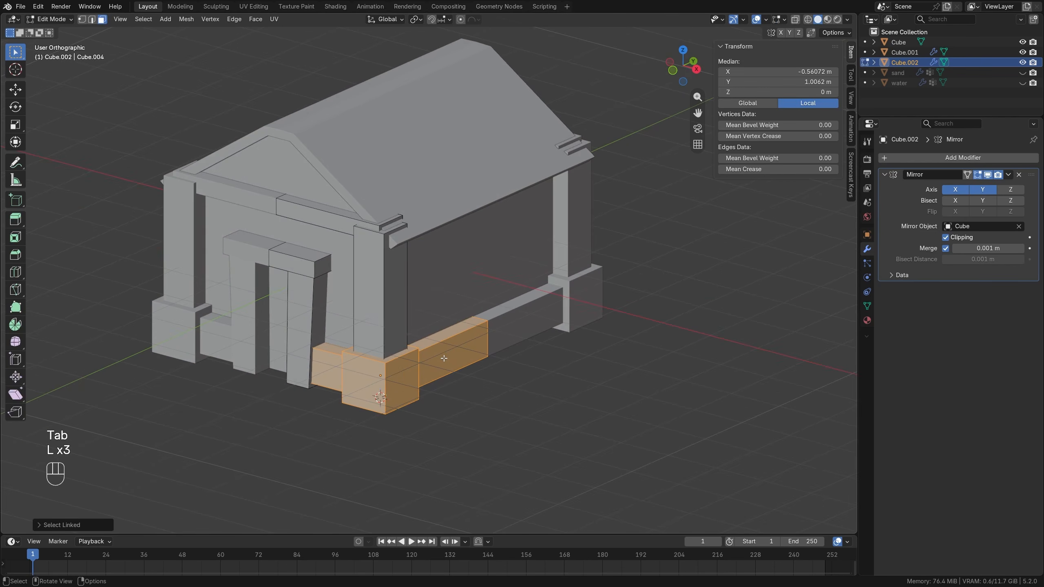
pyautogui.press('p')
pyautogui.click(444, 358)
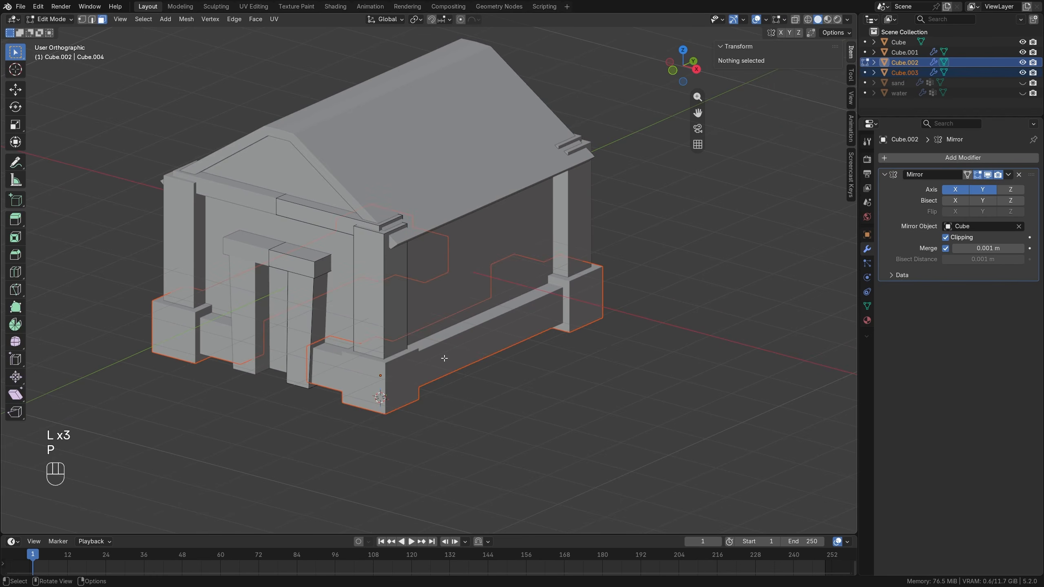
pyautogui.hotkey('alt', 'a')
pyautogui.hotkey('alt', 'a')
pyautogui.press('Tab')
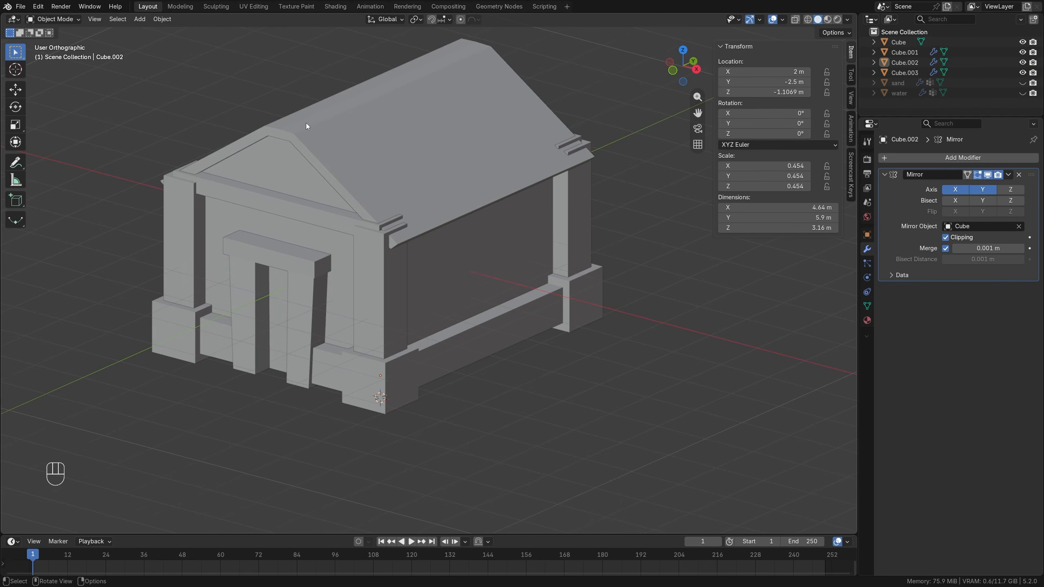
# Reset the 3D cursor to the world origin and add a cube there.
pyautogui.keyDown('shift'); pyautogui.moveTo(448, 271); pyautogui.dragTo(452, 410, button='middle'); pyautogui.keyUp('shift')
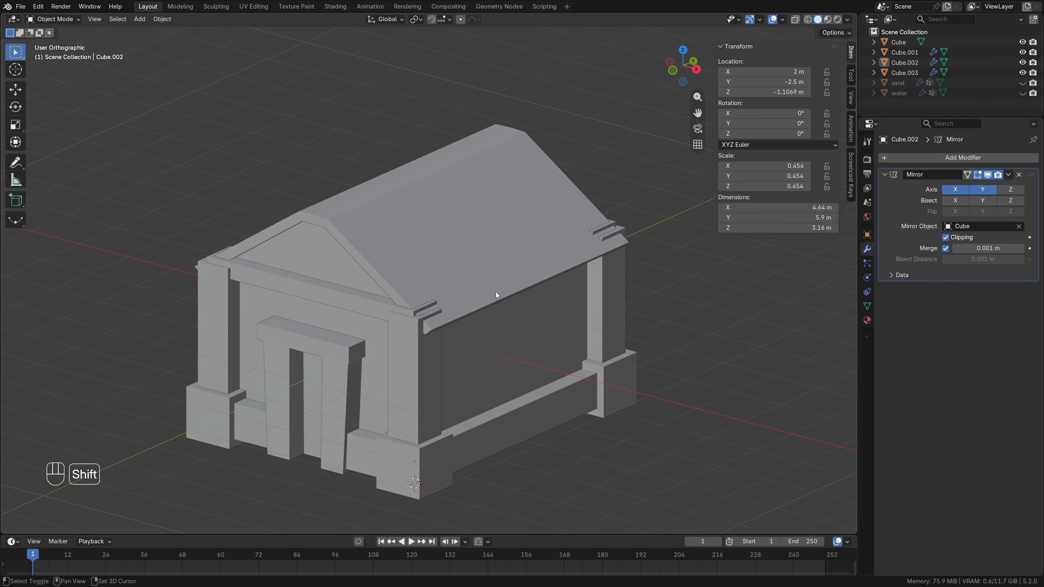
pyautogui.hotkey('shift', 's')
pyautogui.click(418, 330)
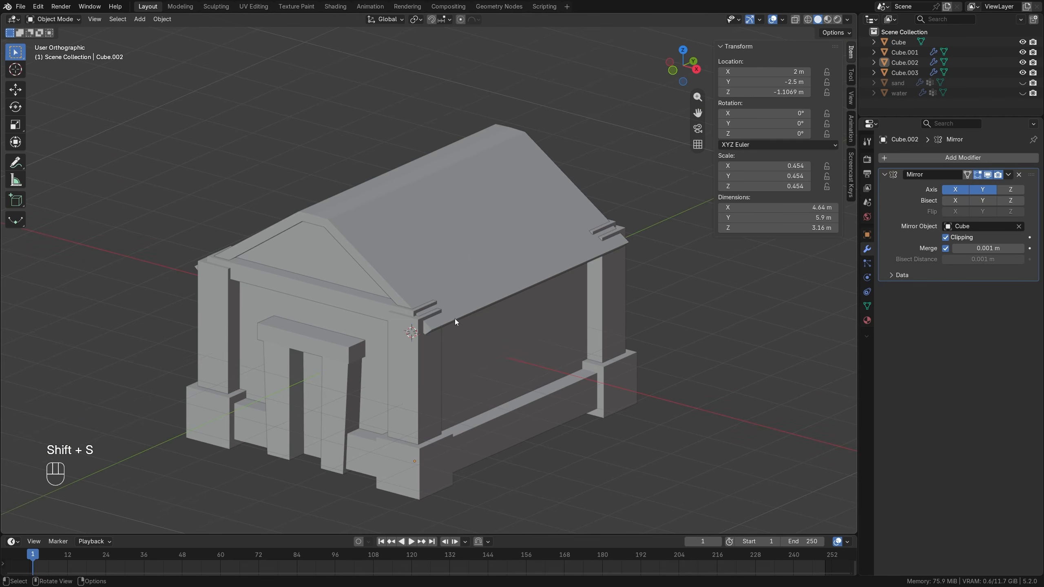
pyautogui.hotkey('shift', 'a')
pyautogui.moveTo(505, 292)
pyautogui.click(549, 302)
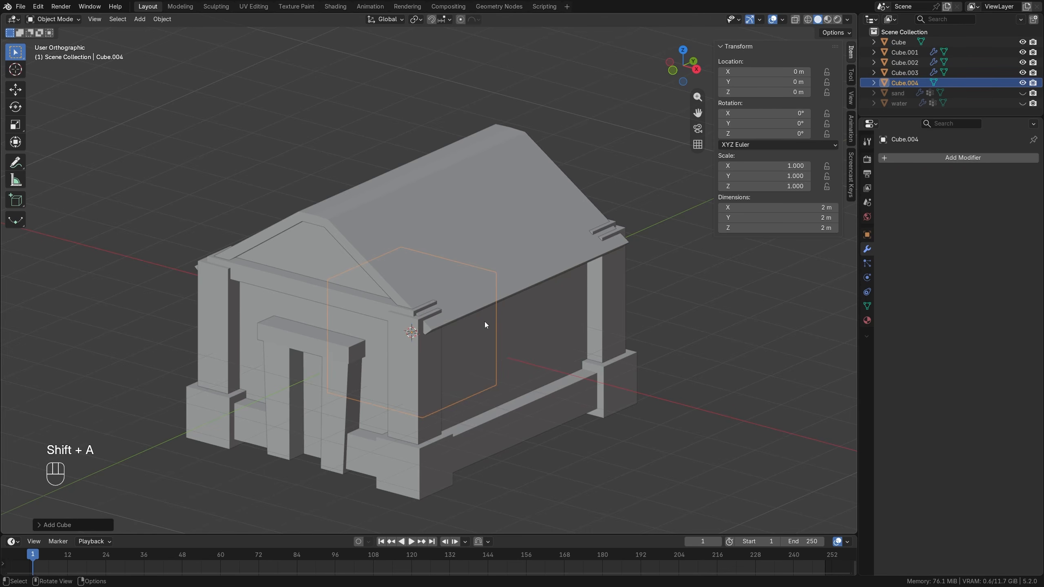
# Move the cube up to Z about 2.86 m and to the front ridge end at Y about -2.62 m, scaled uniformly to about 0.344.
pyautogui.press('g')
pyautogui.press('z')
pyautogui.click(479, 161)
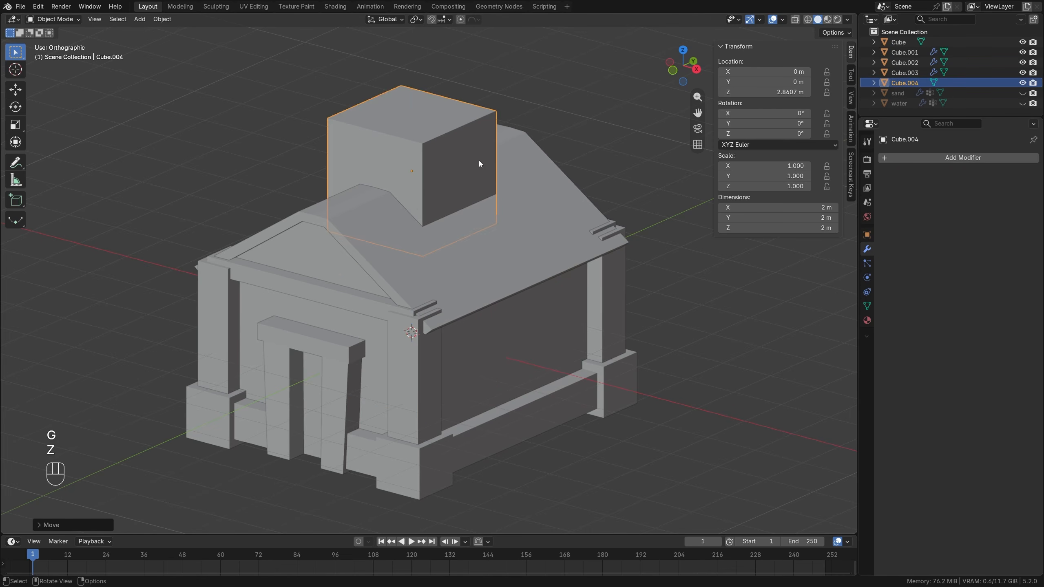
pyautogui.press('g')
pyautogui.press('y')
pyautogui.press('s')
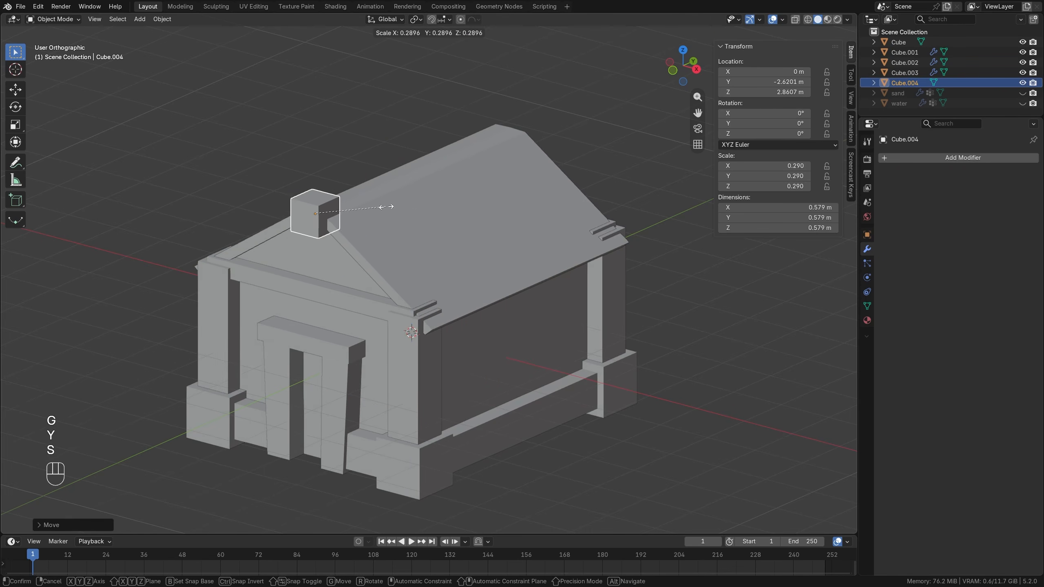
pyautogui.click(401, 205)
# Stretch the ridge block along Y to about 0.93 m and shift it back along Y to about -2.26 m.
pyautogui.moveTo(401, 205); pyautogui.dragTo(368, 197, button='middle')
pyautogui.press('s')
pyautogui.press('y')
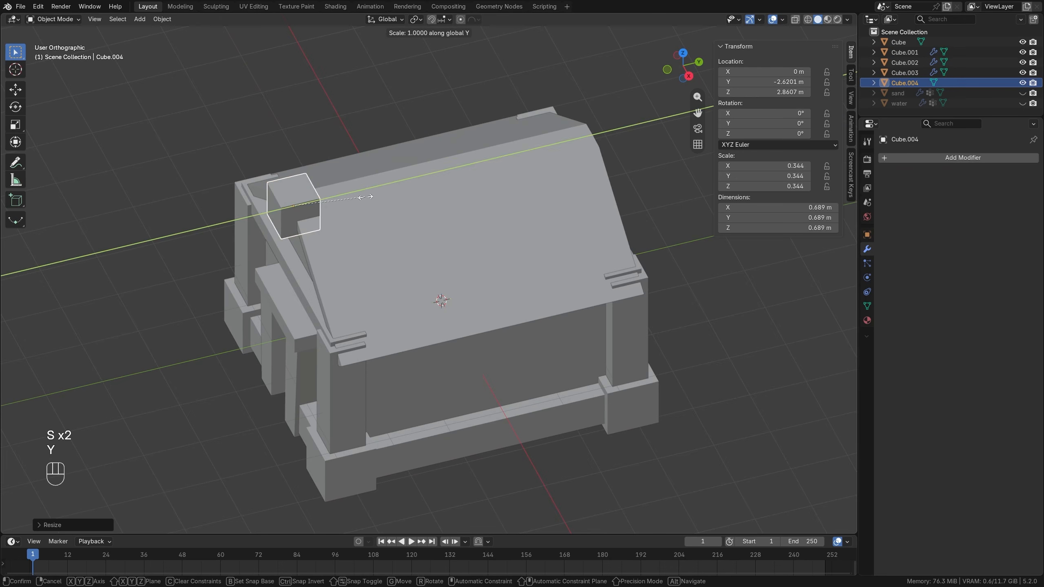
pyautogui.click(388, 194)
pyautogui.press('g')
pyautogui.press('x')
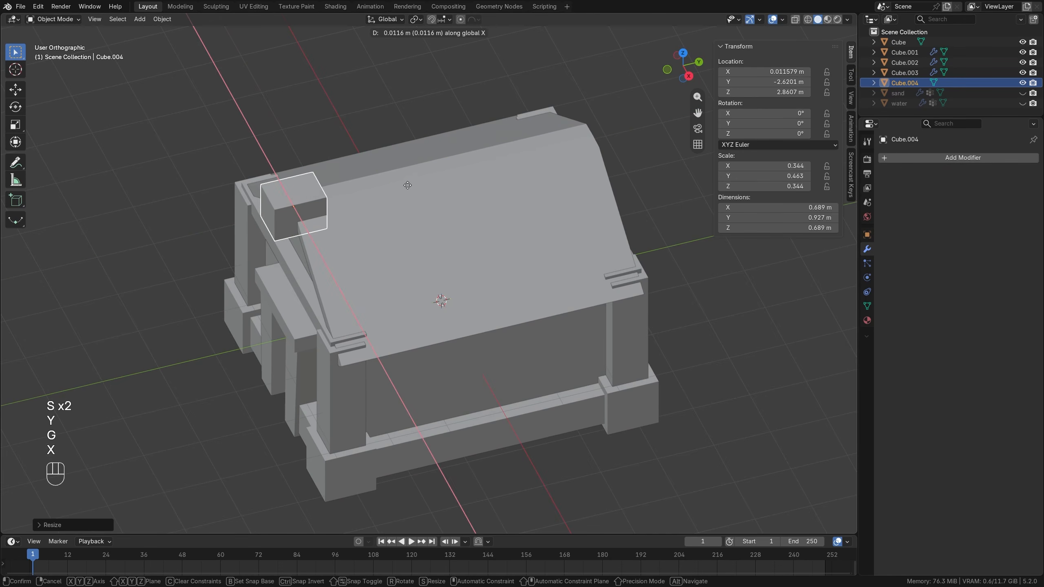
pyautogui.press('y')
pyautogui.click(409, 180)
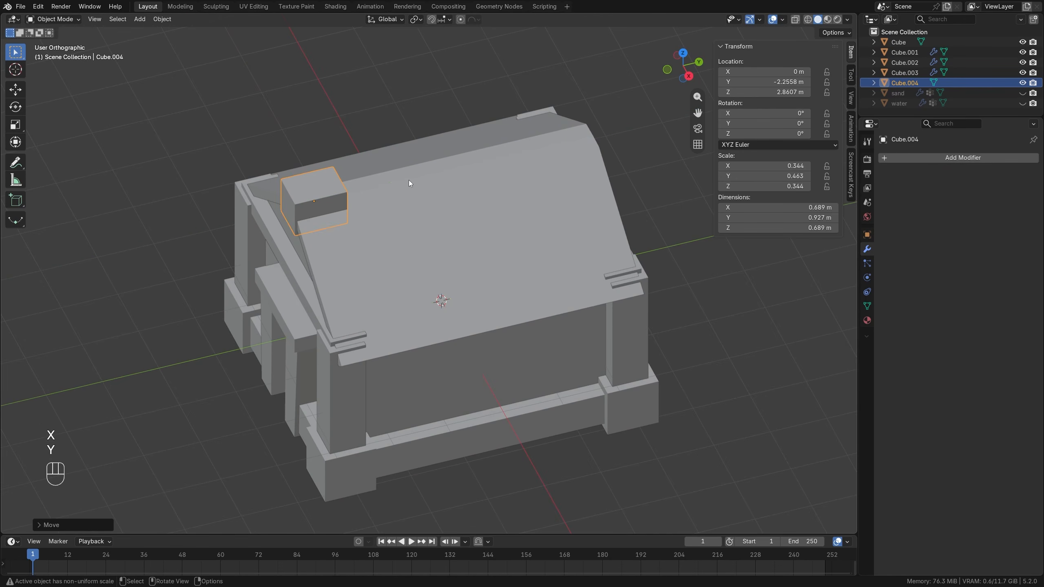
# Duplicate the ridge block along Y to the opposite end of the roof ridge.
pyautogui.moveTo(363, 196); pyautogui.dragTo(385, 225, button='middle')
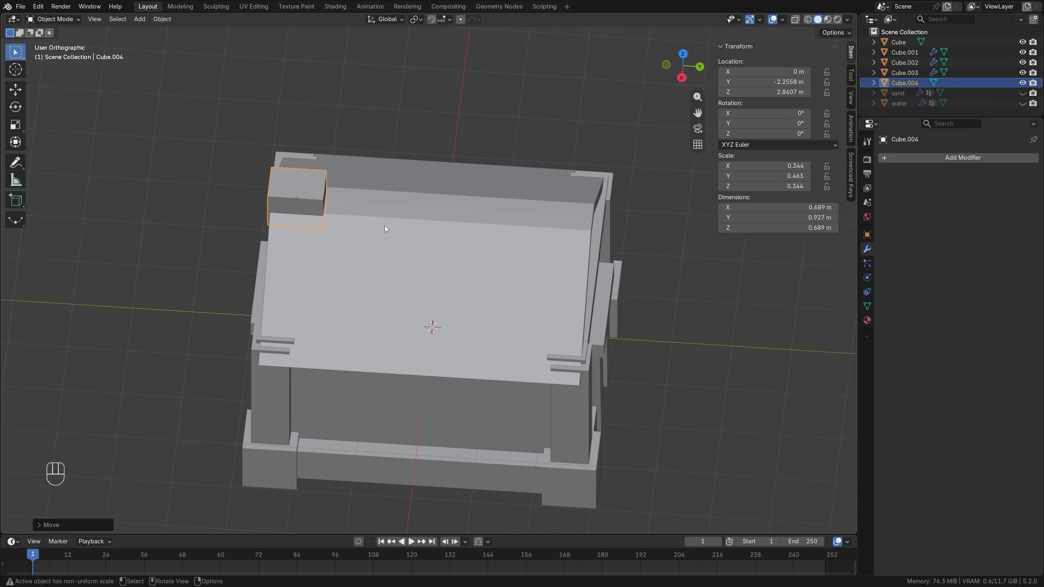
pyautogui.hotkey('shift', 'd')
pyautogui.press('y')
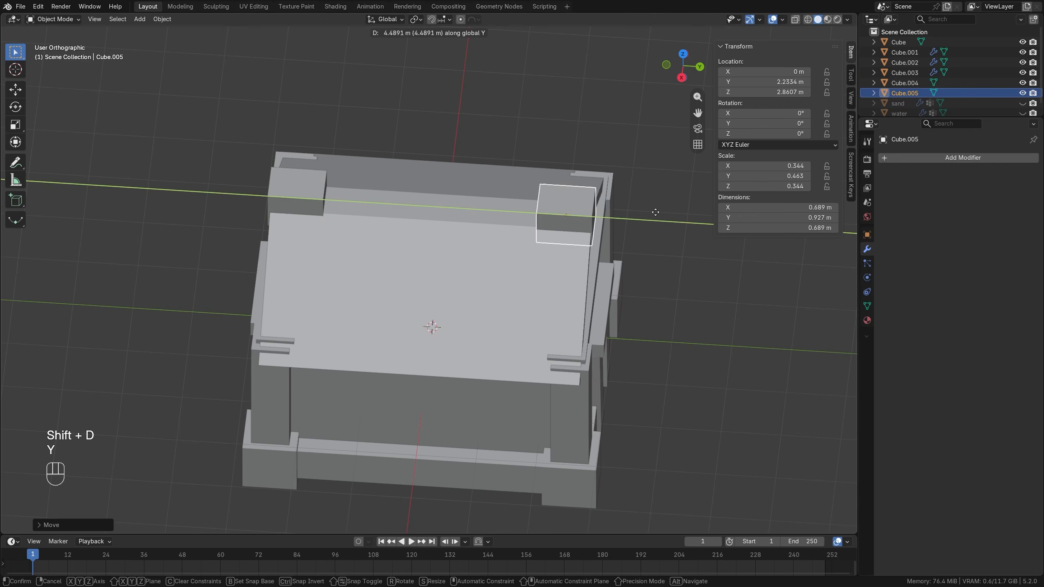
pyautogui.click(660, 212)
# Duplicate the block again to the middle of the ridge and scale its mesh by 0.7.
pyautogui.hotkey('shift', 'd')
pyautogui.press('y')
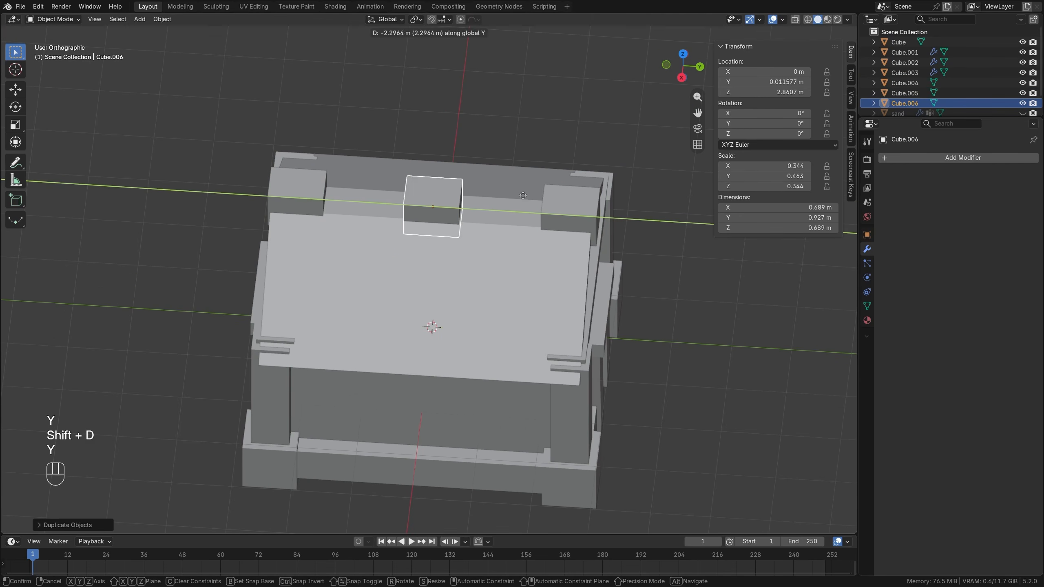
pyautogui.click(523, 198)
pyautogui.moveTo(522, 196); pyautogui.dragTo(523, 222, button='middle')
pyautogui.press('Tab')
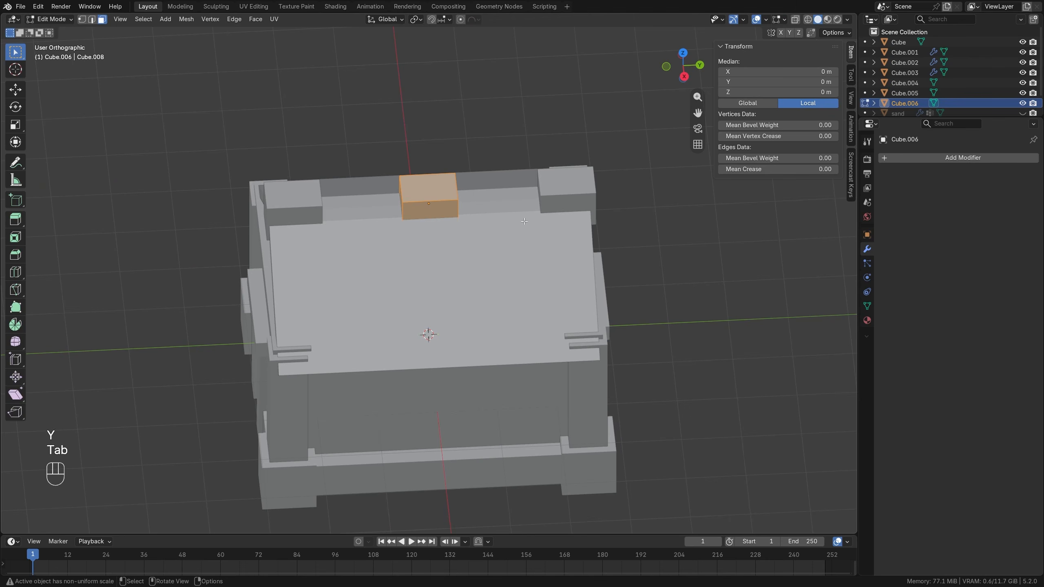
pyautogui.press('s')
pyautogui.press('KP_Decimal')
pyautogui.press('KP_7')
pyautogui.press('KP_Enter')
# Stretch the middle block's mesh along Y into a beam about 4.4 m long, and shift the object to Y about -0.07 m.
pyautogui.press('s')
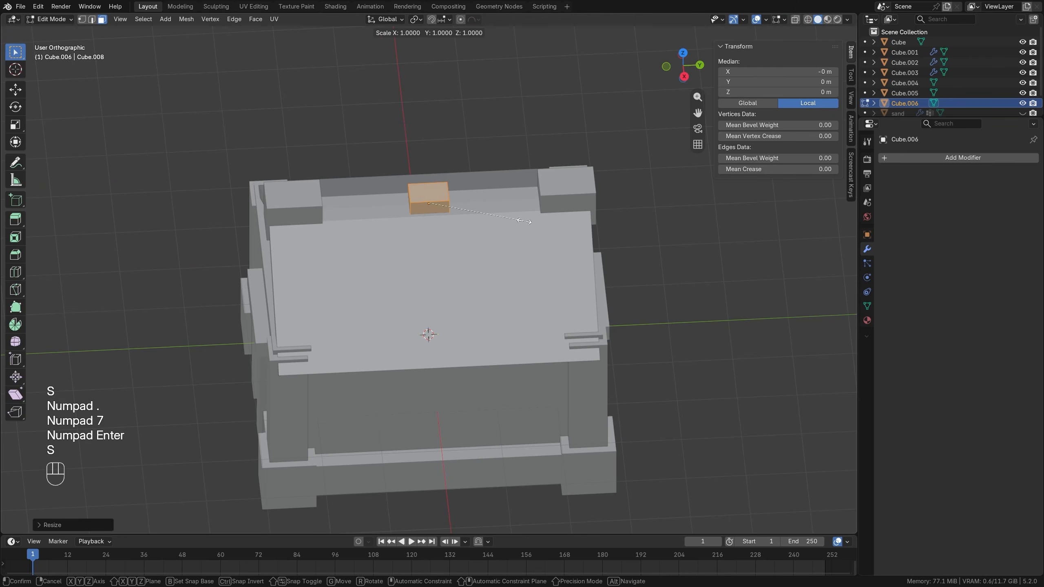
pyautogui.press('y')
pyautogui.click(252, 193)
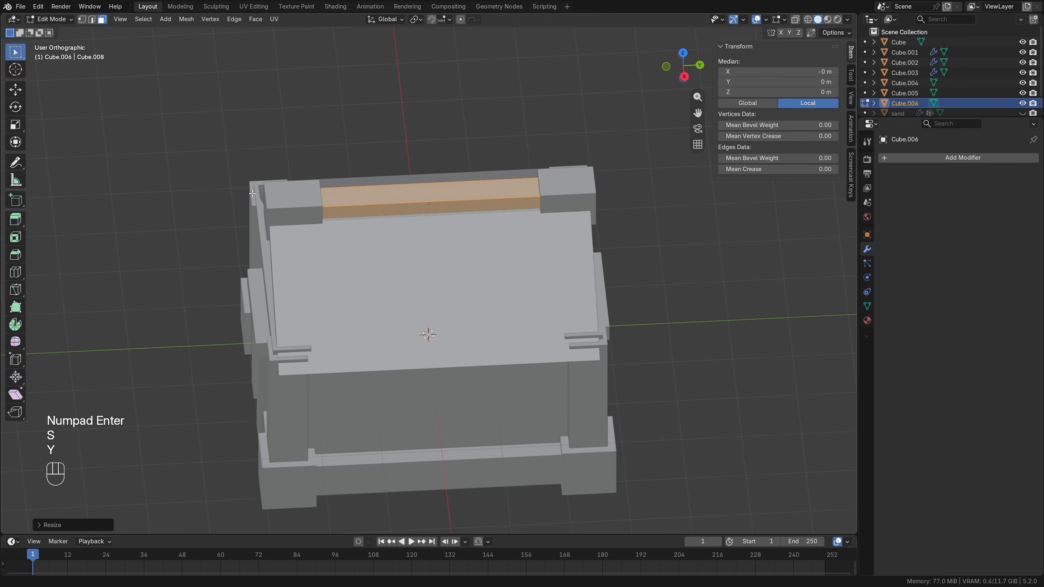
pyautogui.moveTo(393, 182); pyautogui.dragTo(465, 200, button='middle')
pyautogui.press('Tab')
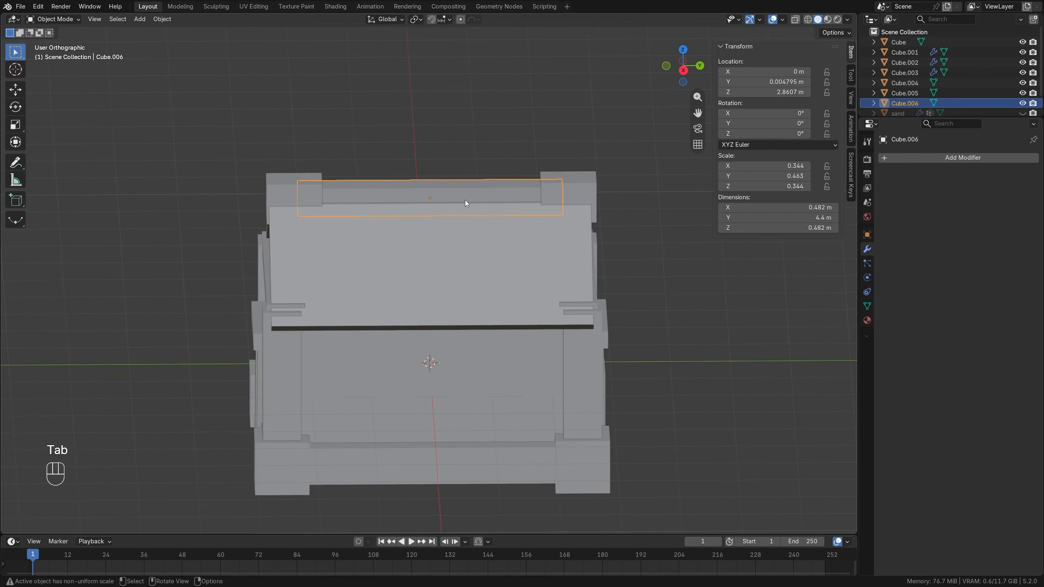
pyautogui.press('g')
pyautogui.press('y')
pyautogui.click(441, 202)
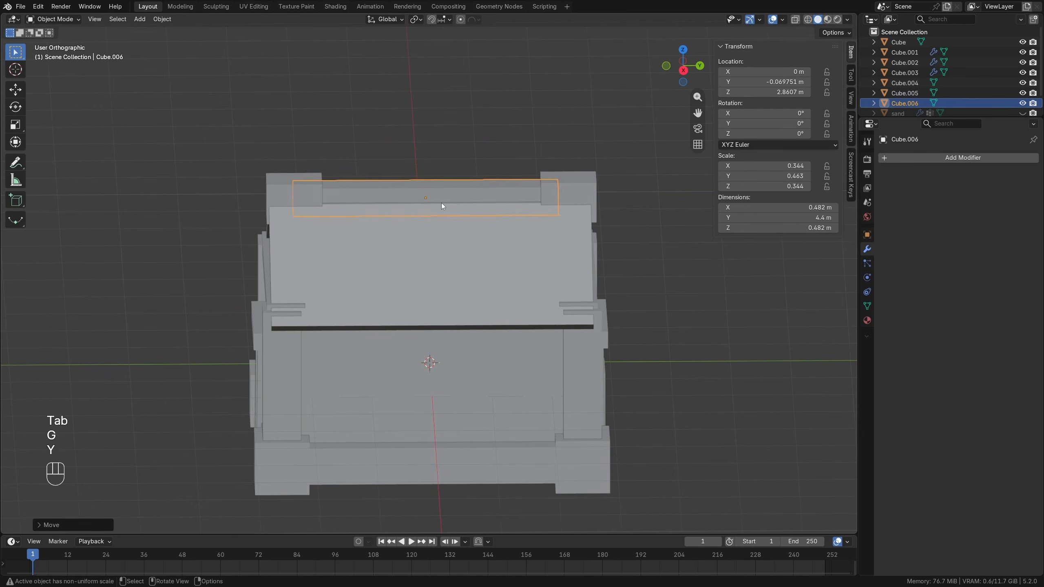
# Add three evenly spaced loop cuts across the ridge beam and lower them slightly along Z.
pyautogui.moveTo(441, 202); pyautogui.dragTo(435, 228, button='middle')
pyautogui.scroll(2, 434, 227)
pyautogui.keyDown('shift'); pyautogui.scroll(1, 431, 230); pyautogui.keyUp('shift')
pyautogui.press('Tab')
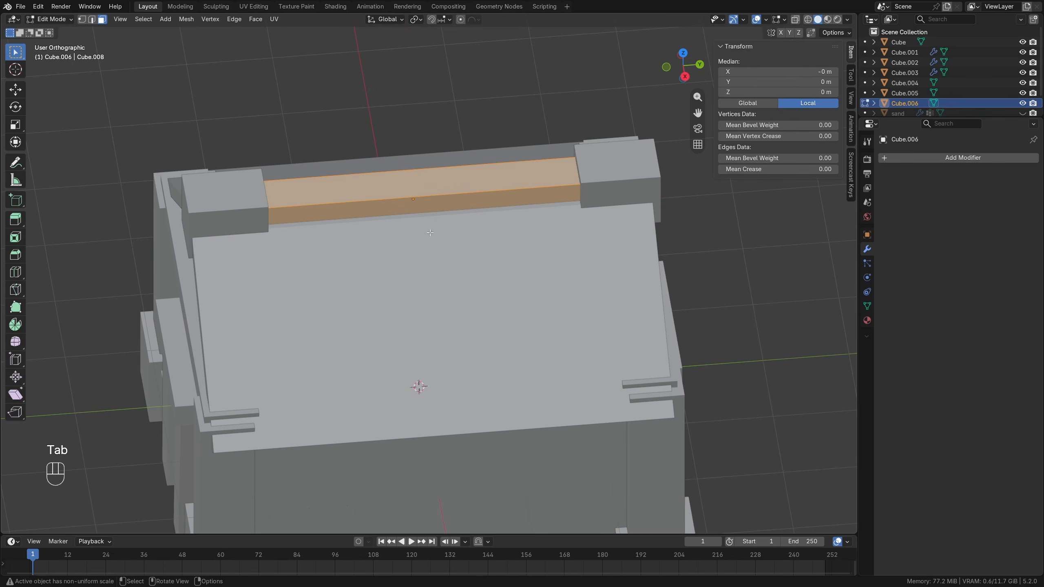
pyautogui.hotkey('ctrl', 'r')
pyautogui.scroll(2, 415, 204)
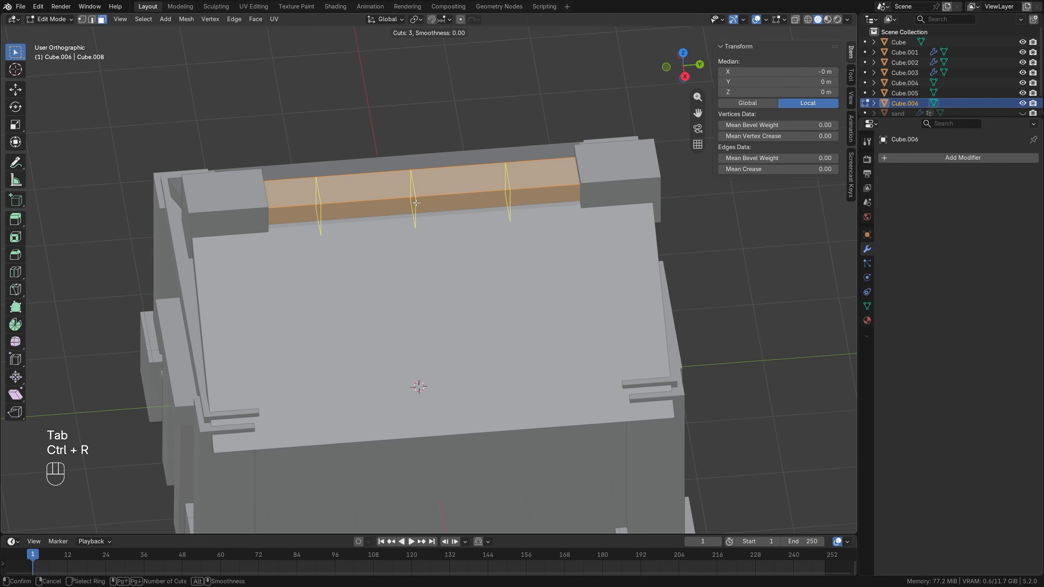
pyautogui.click(415, 203)
pyautogui.rightClick(416, 202)
pyautogui.press('g')
pyautogui.press('z')
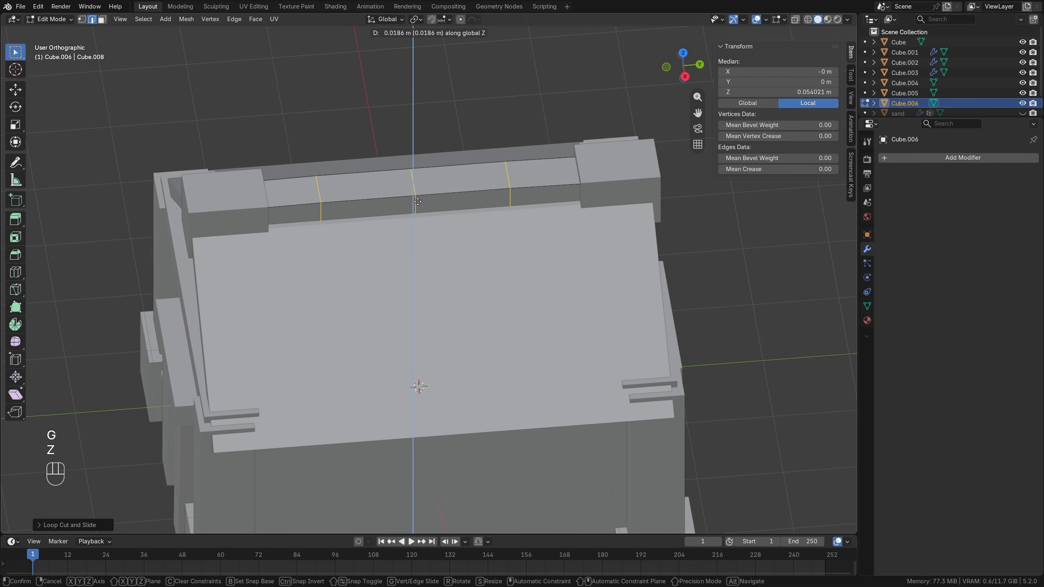
pyautogui.click(421, 205)
# Lower the middle loop further along Z so the ridge beam sags at its centre, and return to Object Mode with nothing selected.
pyautogui.keyDown('alt'); pyautogui.click(417, 196); pyautogui.keyUp('alt')
pyautogui.moveTo(442, 201); pyautogui.dragTo(431, 173, button='middle')
pyautogui.press('g')
pyautogui.press('z')
pyautogui.click(437, 177)
pyautogui.scroll(-2, 437, 177)
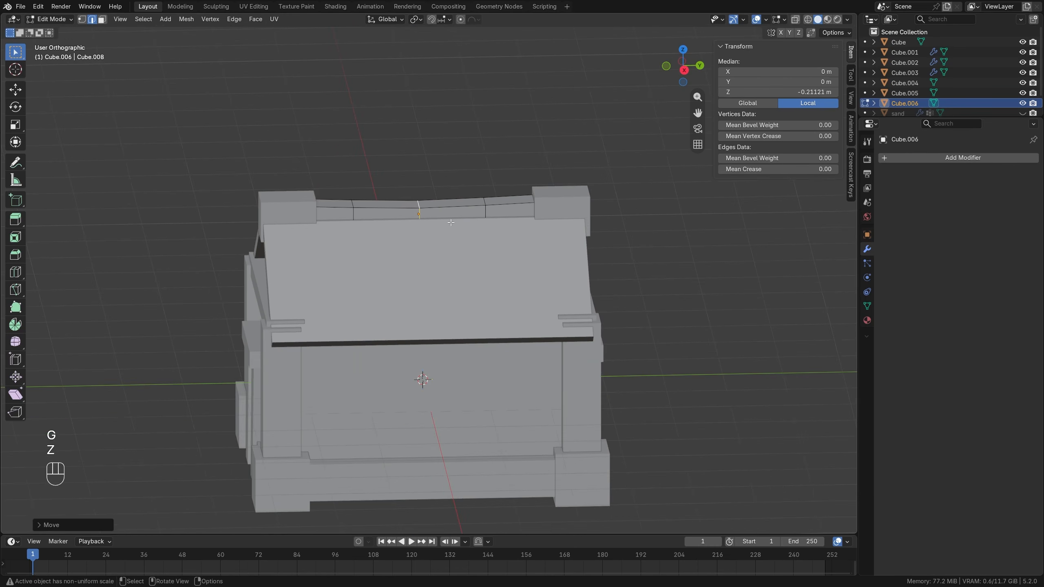
pyautogui.hotkey('alt', 'a')
pyautogui.press('Tab')
pyautogui.hotkey('alt', 'a')
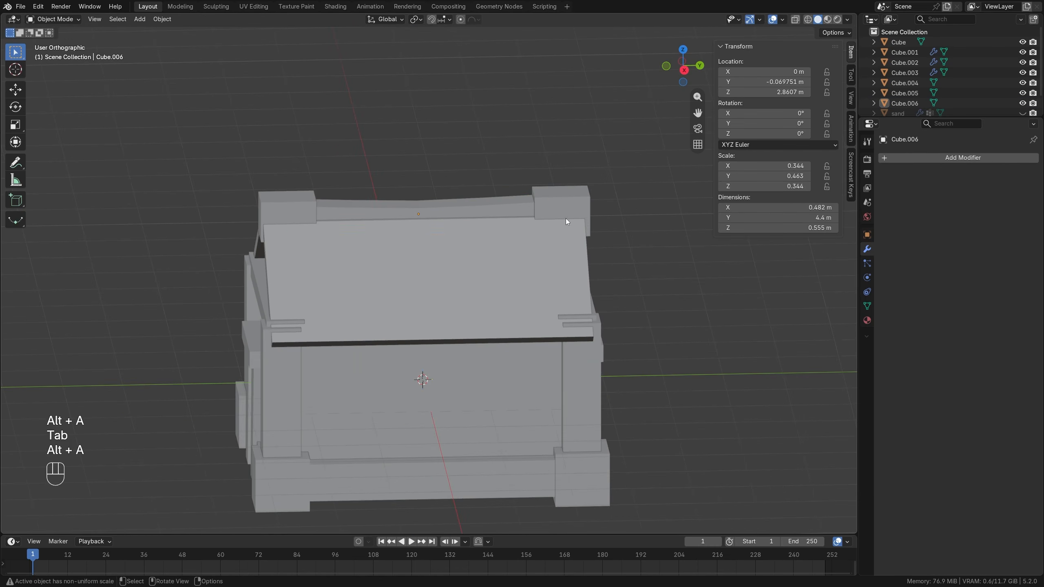
pyautogui.moveTo(385, 308); pyautogui.dragTo(457, 319, button='middle')
pyautogui.keyDown('shift'); pyautogui.moveTo(475, 374); pyautogui.dragTo(479, 303, button='middle'); pyautogui.keyUp('shift')
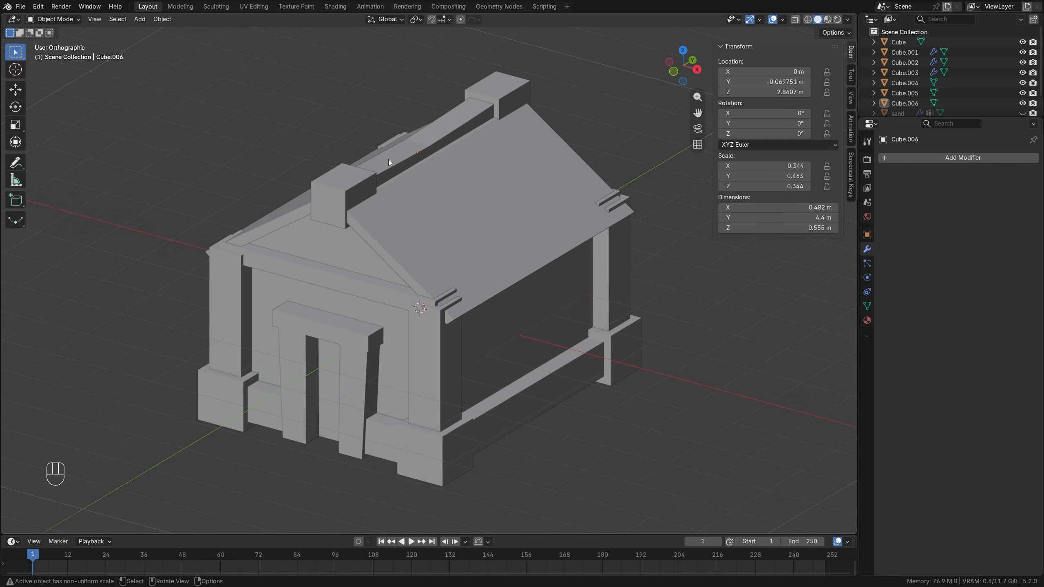
# Stretch the roof's mesh along Y by a factor of about 1.1 so it overhangs the gables more, and return to Object Mode.
pyautogui.scroll(-2, 437, 260)
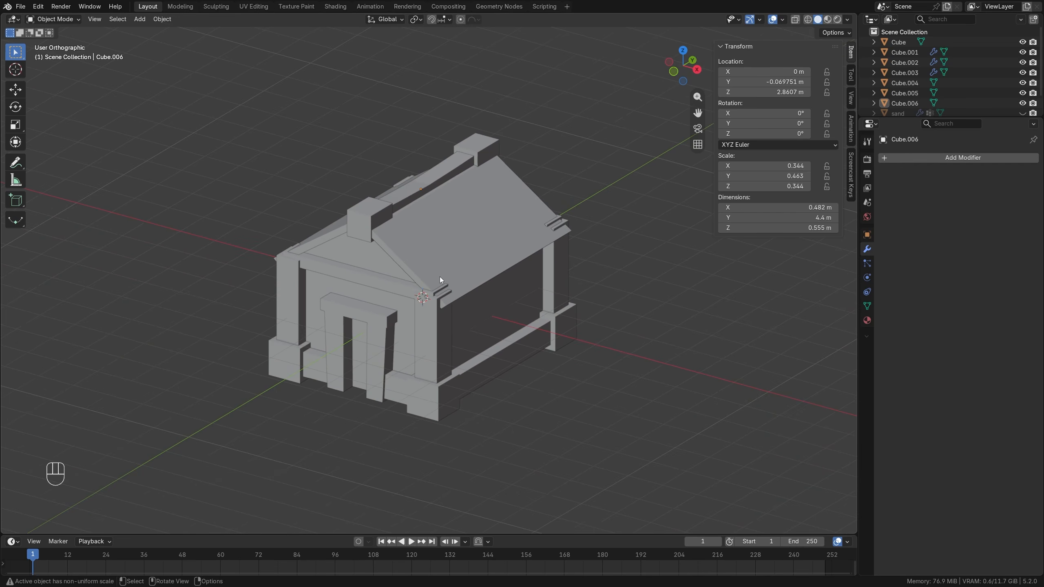
pyautogui.moveTo(407, 264); pyautogui.dragTo(381, 262, button='middle')
pyautogui.click(380, 260)
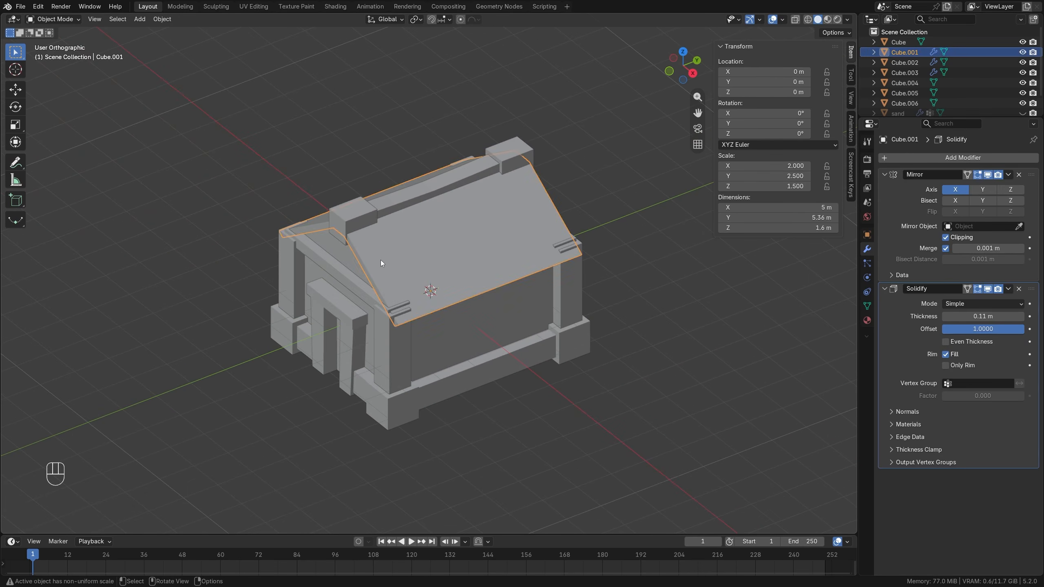
pyautogui.press('Tab')
pyautogui.press('a')
pyautogui.scroll(2, 380, 259)
pyautogui.press('s')
pyautogui.press('y')
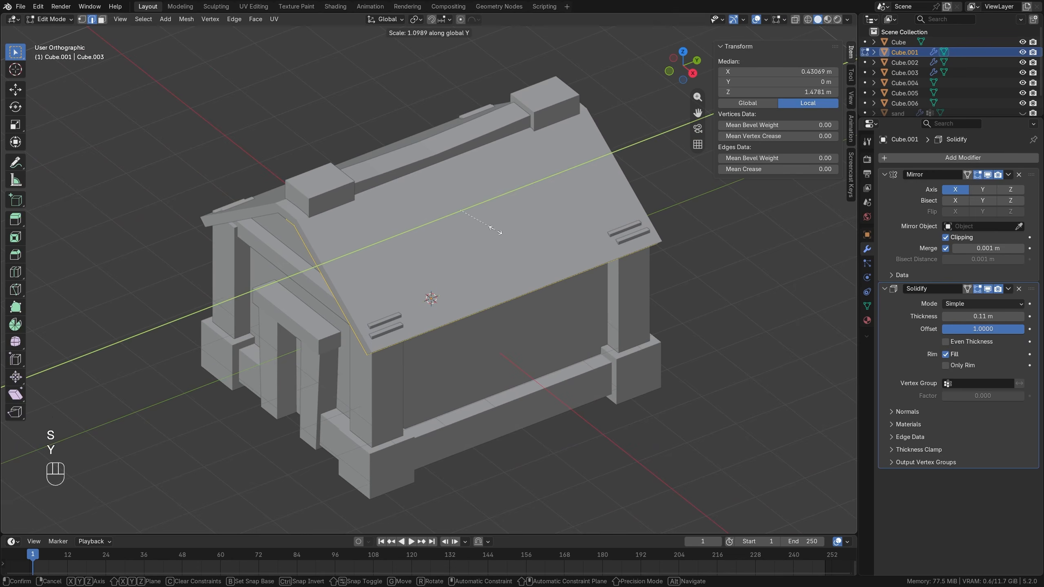
pyautogui.click(496, 229)
pyautogui.moveTo(394, 246); pyautogui.dragTo(322, 183, button='middle')
pyautogui.press('Tab')
# Scale the two ridge end blocks together along Y by about 1.11, spreading them apart, and deselect everything.
pyautogui.click(308, 172)
pyautogui.keyDown('shift'); pyautogui.click(570, 130); pyautogui.keyUp('shift')
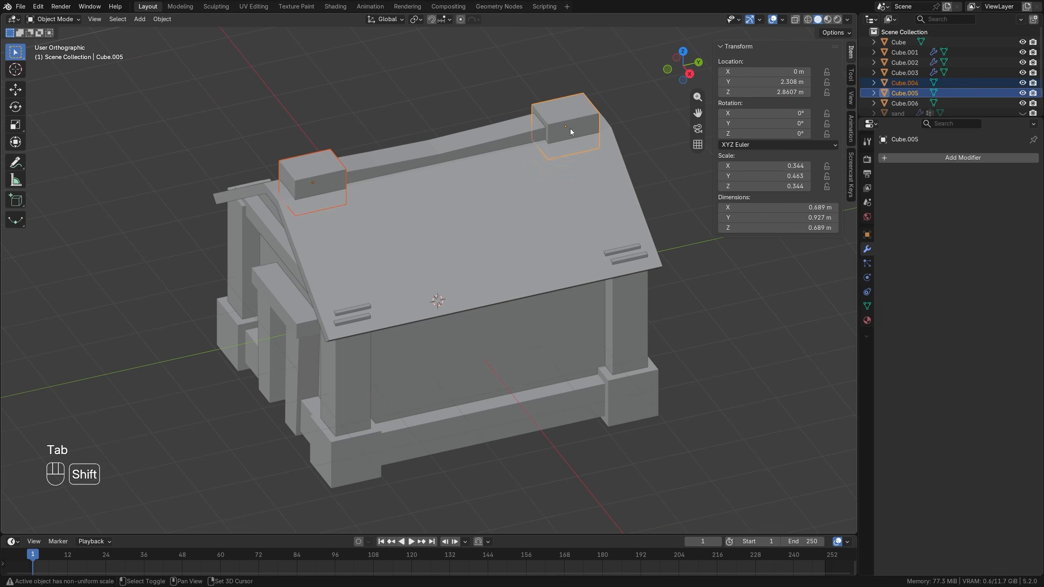
pyautogui.press('s')
pyautogui.press('y')
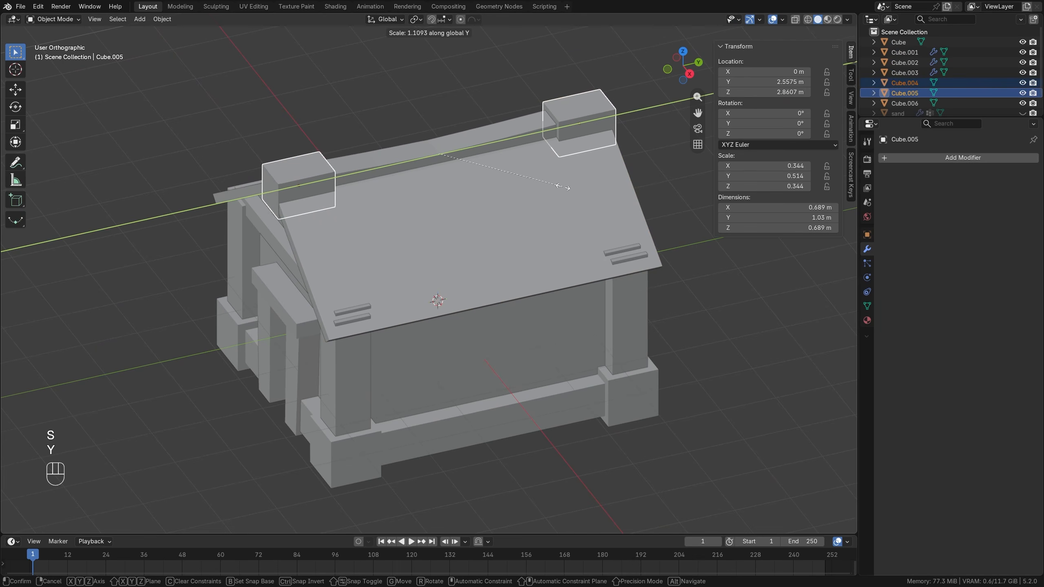
pyautogui.click(479, 166)
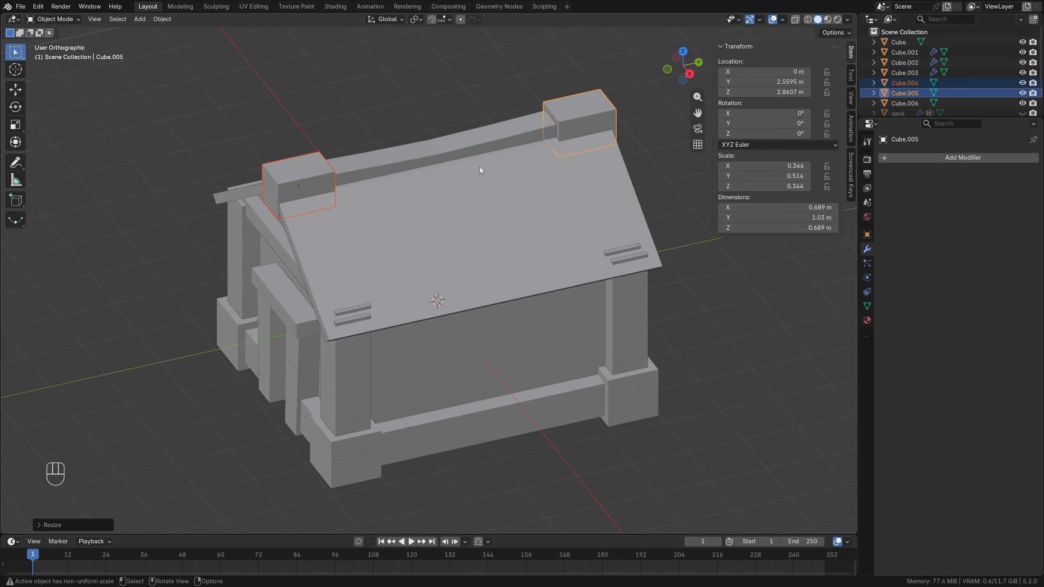
pyautogui.moveTo(480, 166); pyautogui.dragTo(403, 151, button='middle')
pyautogui.hotkey('alt', 'a')
pyautogui.moveTo(381, 202); pyautogui.dragTo(473, 202, button='middle')
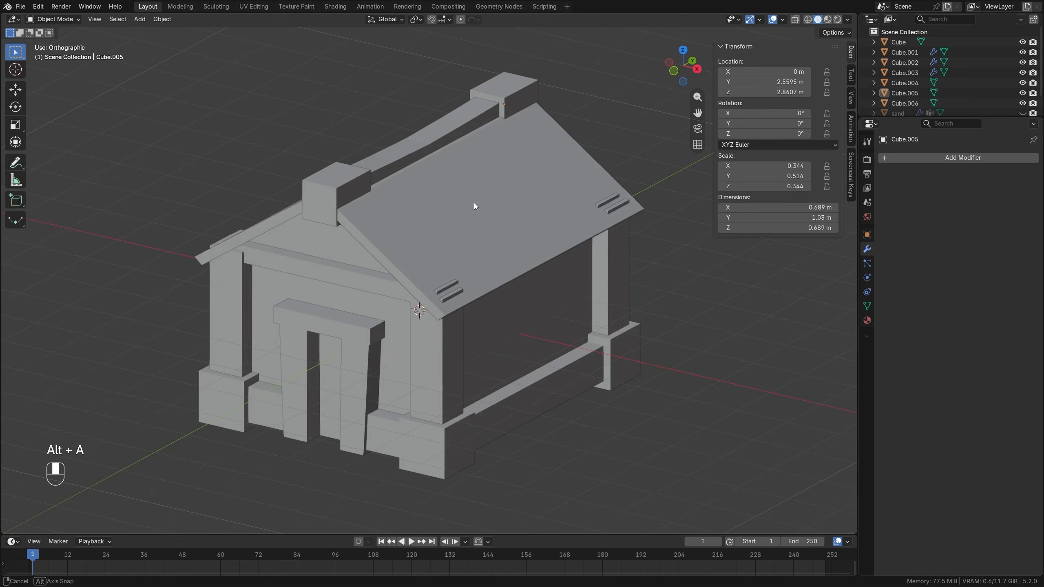
# Add a Bevel modifier with 2 segments to the rear ridge end block.
pyautogui.scroll(-1, 468, 238)
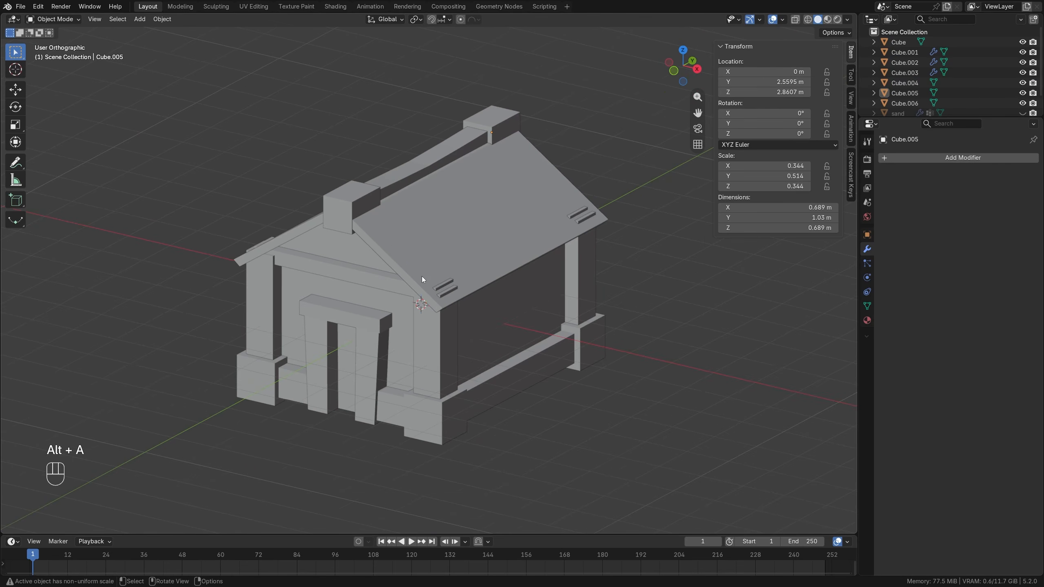
pyautogui.click(493, 116)
pyautogui.click(913, 157)
pyautogui.moveTo(913, 157)
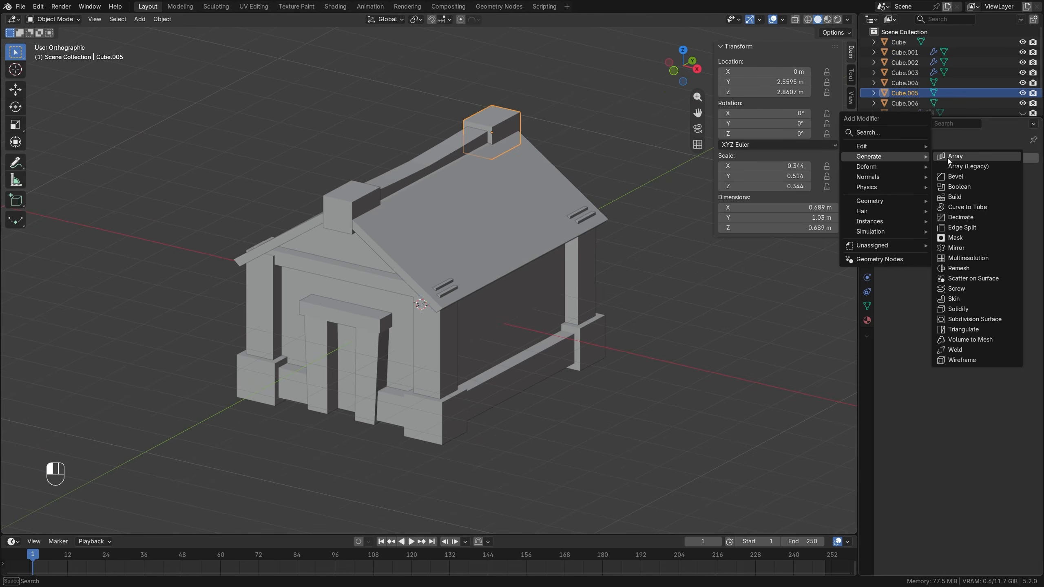
pyautogui.click(954, 176)
pyautogui.click(1019, 226)
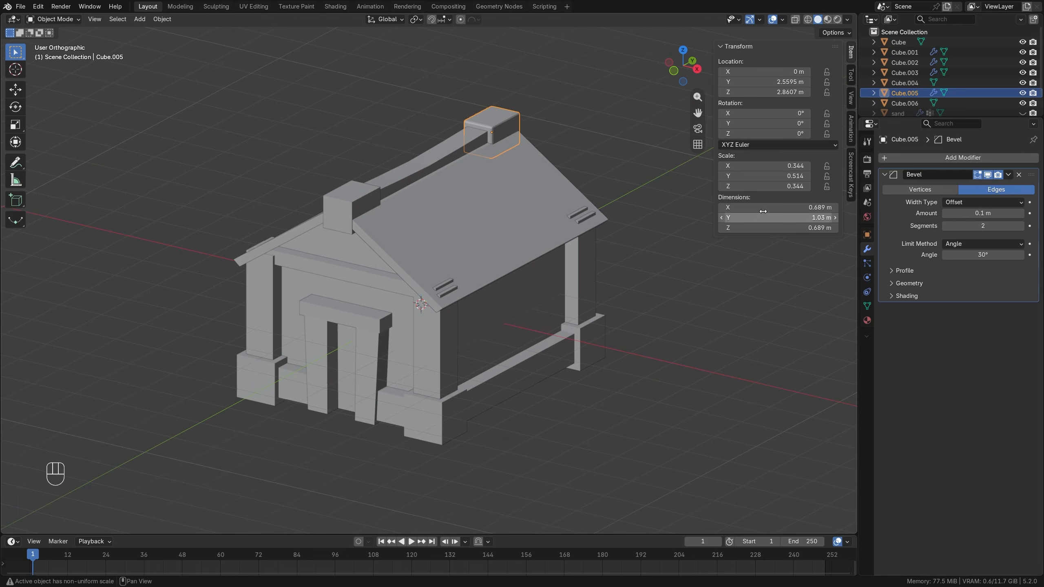
# Copy the rear block's Bevel modifier to the ridge beam, front ridge block, column and door-frame mesh, and base, then clear the selection.
pyautogui.click(452, 148)
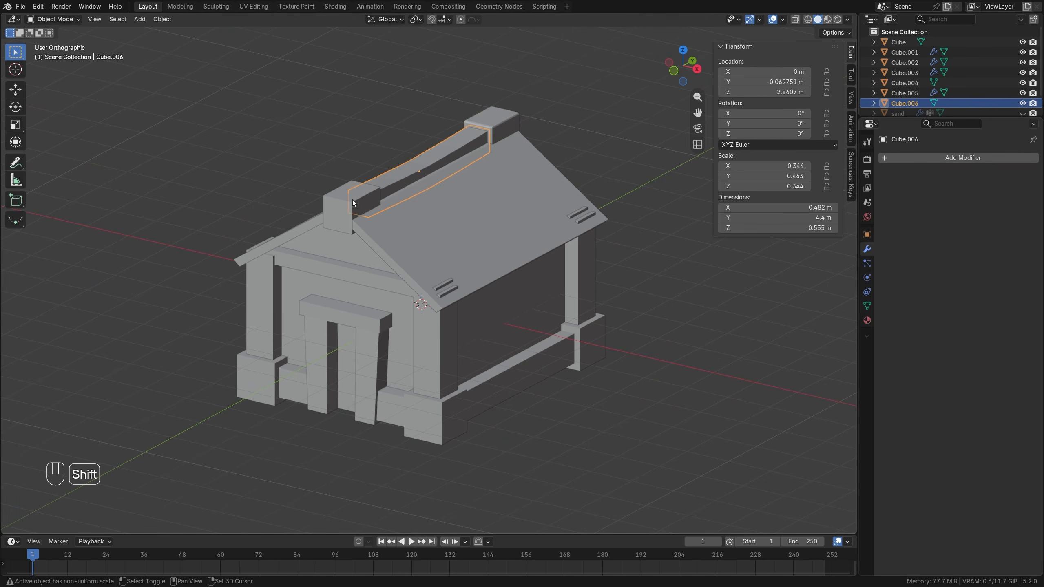
pyautogui.keyDown('shift'); pyautogui.click(348, 235); pyautogui.keyUp('shift')
pyautogui.keyDown('shift'); pyautogui.click(354, 277); pyautogui.keyUp('shift')
pyautogui.keyDown('shift'); pyautogui.click(432, 421); pyautogui.keyUp('shift')
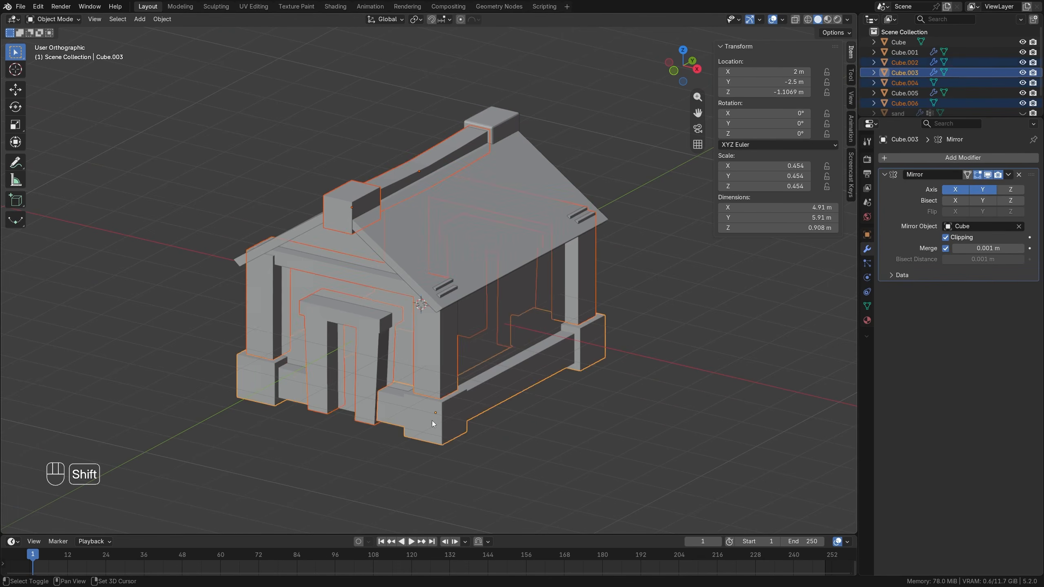
pyautogui.keyDown('shift'); pyautogui.click(507, 116); pyautogui.keyUp('shift')
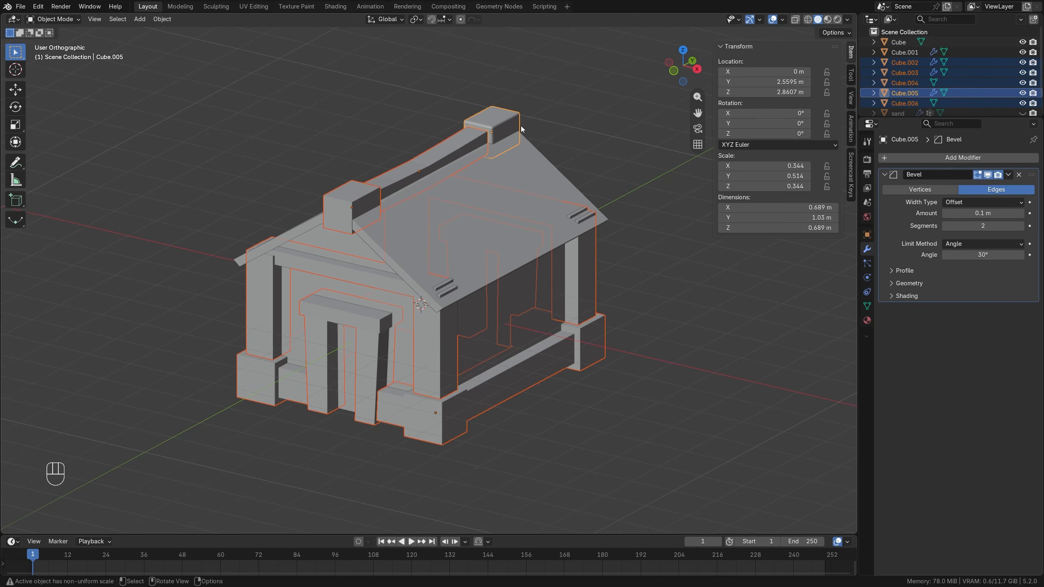
pyautogui.click(1008, 174)
pyautogui.click(991, 207)
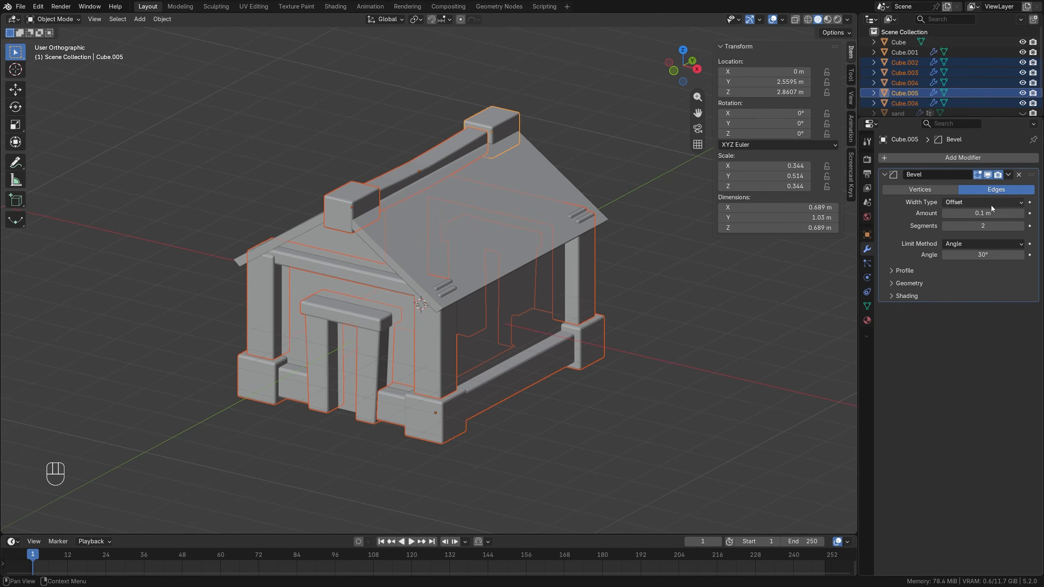
pyautogui.hotkey('alt', 'a')
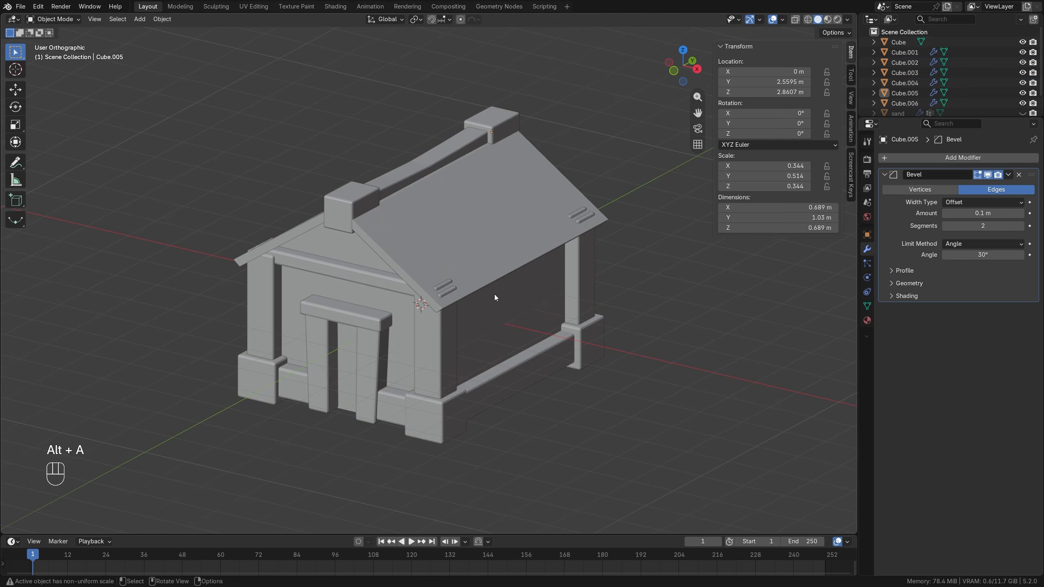
# Apply the scale of all the house objects so the bevels become even, and deselect everything.
pyautogui.press('a')
pyautogui.hotkey('ctrl', 'a')
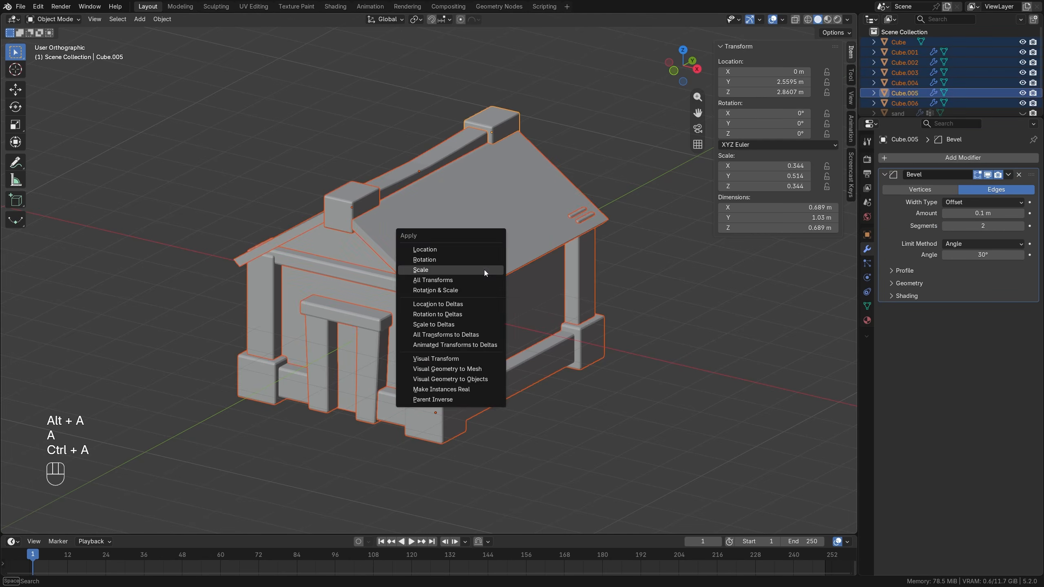
pyautogui.click(484, 269)
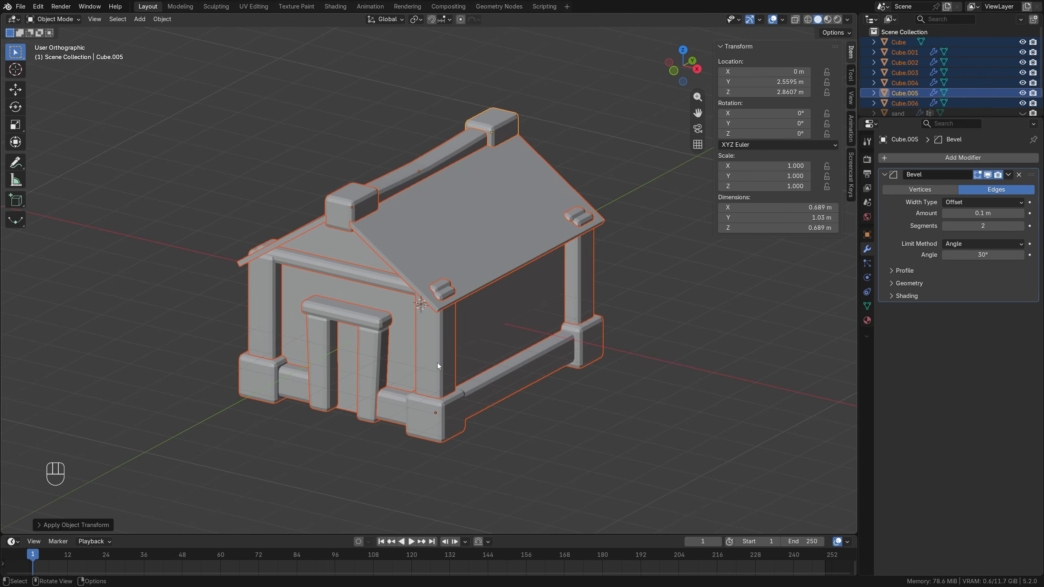
pyautogui.moveTo(340, 329)
pyautogui.mouseDown(button='middle')
pyautogui.moveTo(386, 308)
pyautogui.moveTo(355, 318)
pyautogui.mouseUp(button='middle')
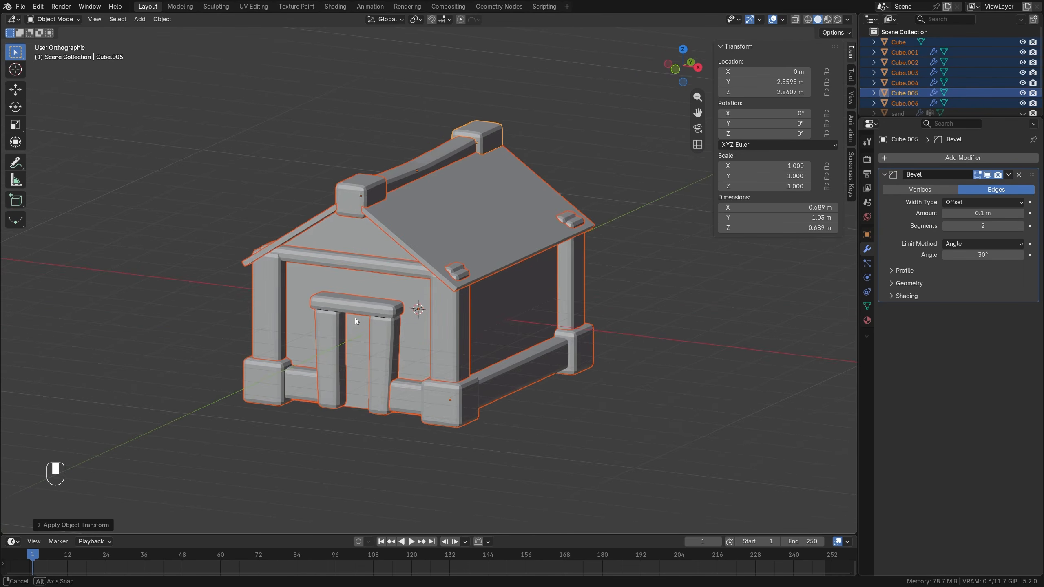
pyautogui.hotkey('alt', 'a')
# Widen the door lintel by moving its end face outward along X by about 0.1 m.
pyautogui.scroll(5, 429, 335)
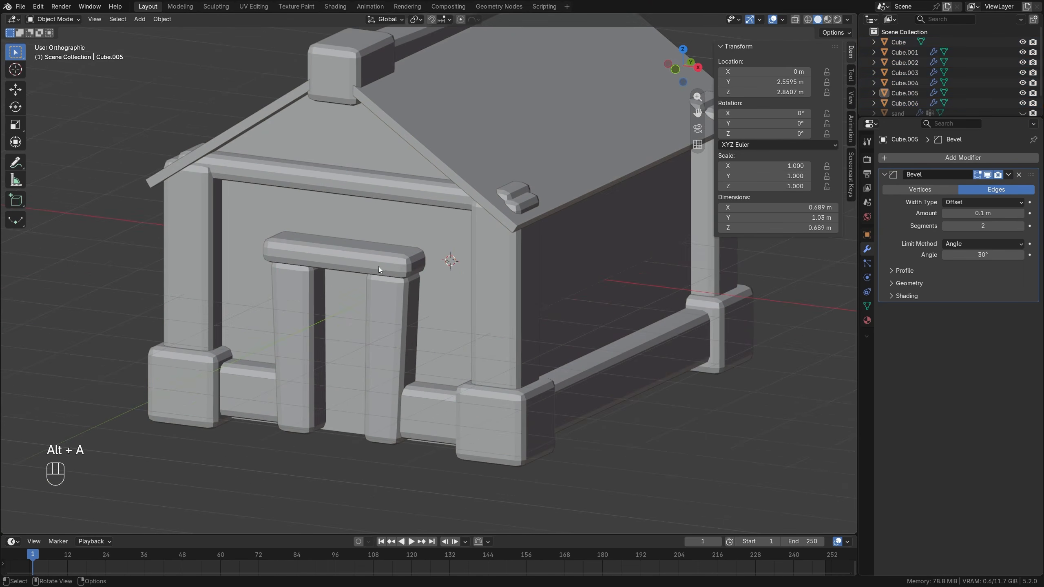
pyautogui.click(417, 267)
pyautogui.press('Tab')
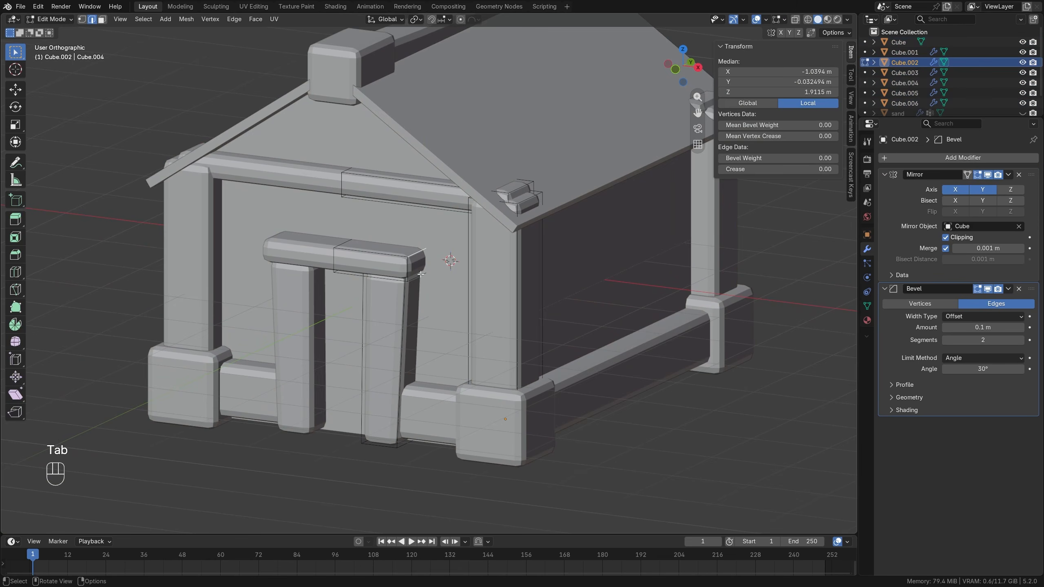
pyautogui.press('3')
pyautogui.click(420, 264)
pyautogui.press('g')
pyautogui.press('x')
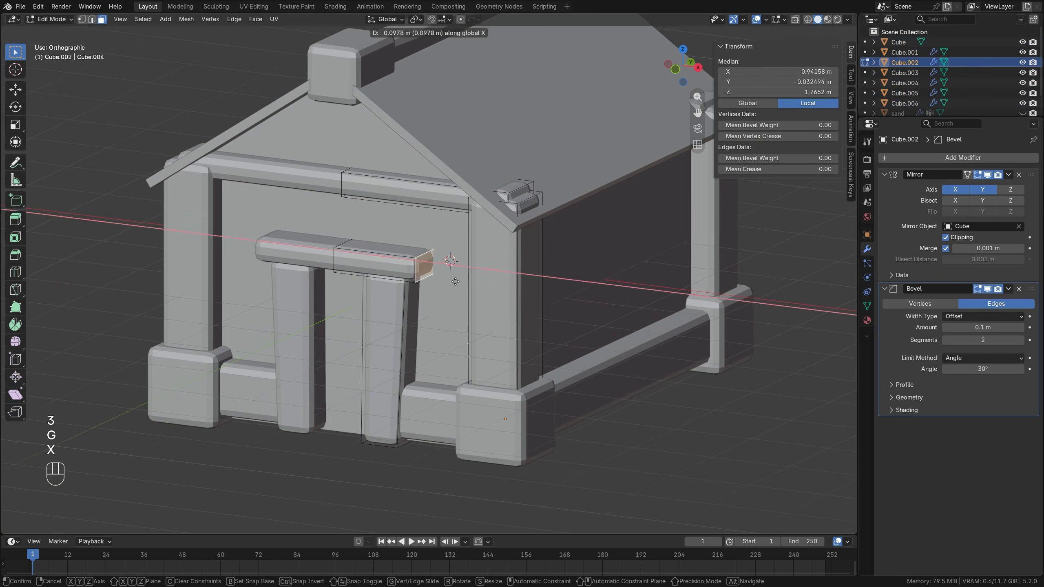
pyautogui.click(456, 283)
# Thicken the whole door lintel by scaling its linked mesh slightly along Z, and return to Object Mode with nothing selected.
pyautogui.click(384, 267)
pyautogui.press('a')
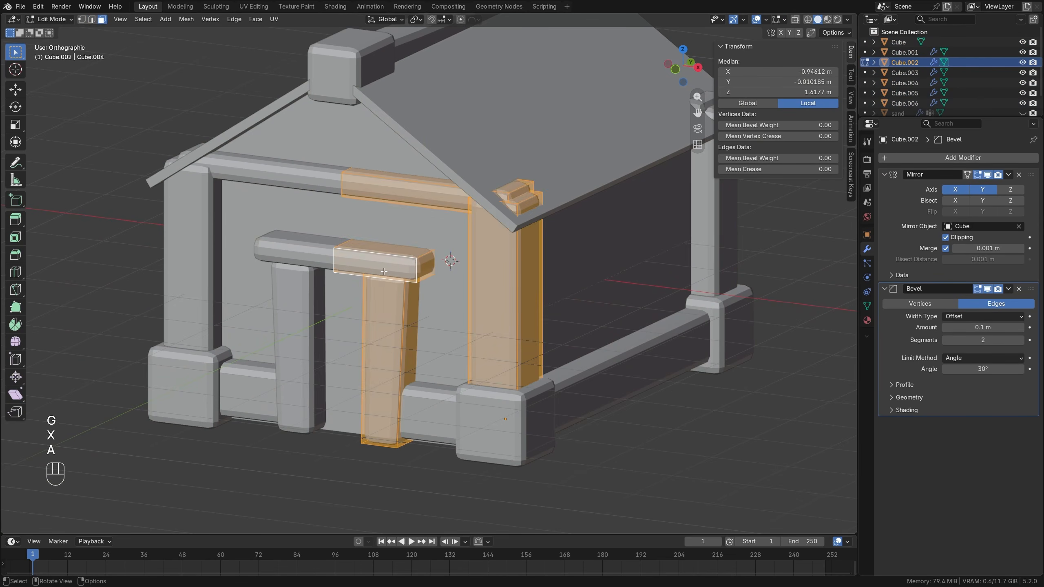
pyautogui.hotkey('alt', 'a')
pyautogui.press('l')
pyautogui.press('s')
pyautogui.press('z')
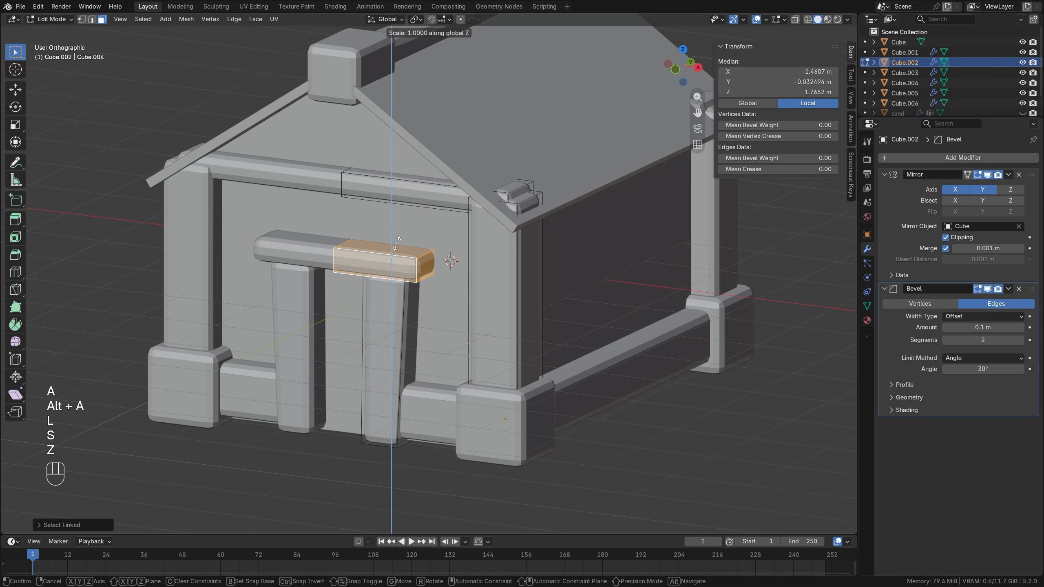
pyautogui.click(396, 240)
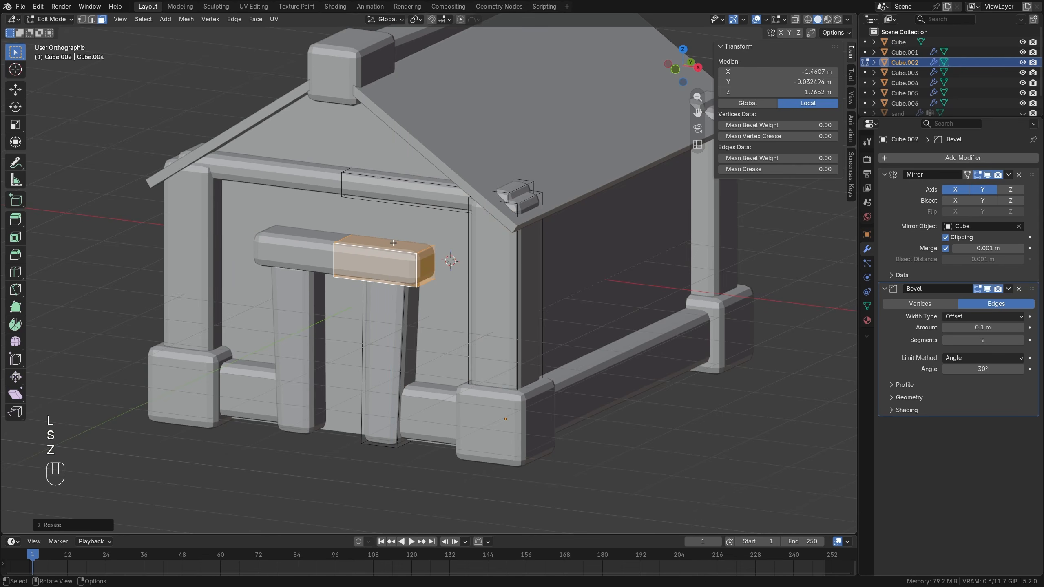
pyautogui.hotkey('alt', 'a')
pyautogui.scroll(-2, 393, 243)
pyautogui.press('Tab')
pyautogui.scroll(-2, 393, 243)
pyautogui.hotkey('alt', 'a')
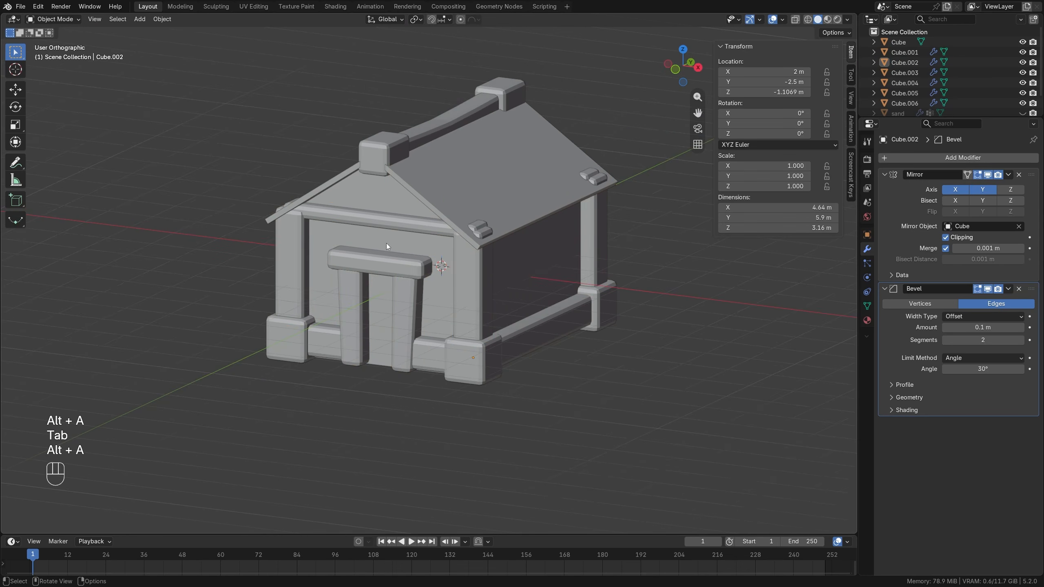
# Pull the front face of the horizontal gable beam outward along Y, and return to Object Mode.
pyautogui.press('Tab')
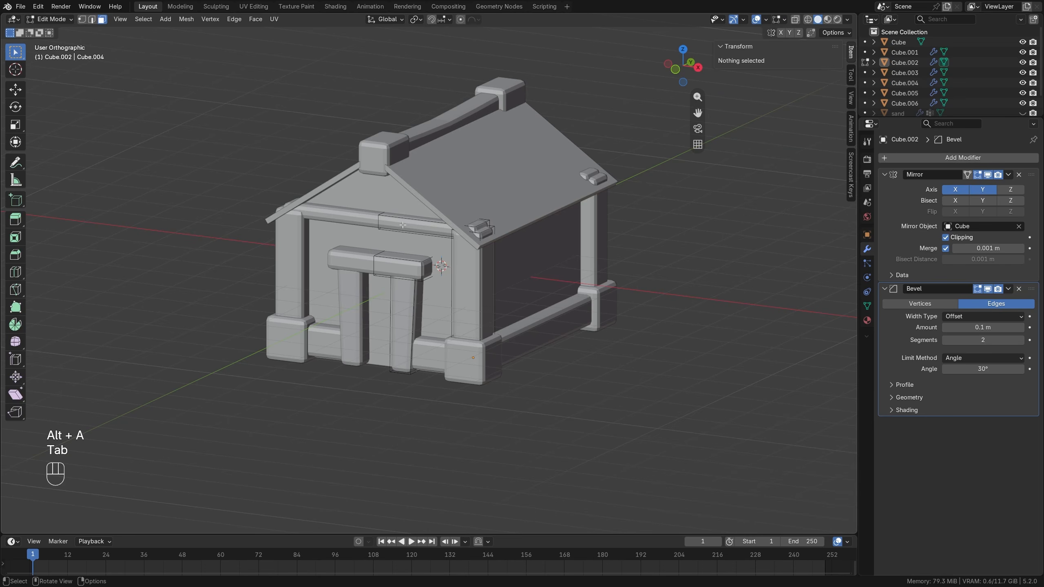
pyautogui.click(403, 225)
pyautogui.moveTo(402, 226); pyautogui.dragTo(394, 230, button='middle')
pyautogui.scroll(2, 394, 231)
pyautogui.press('g')
pyautogui.press('y')
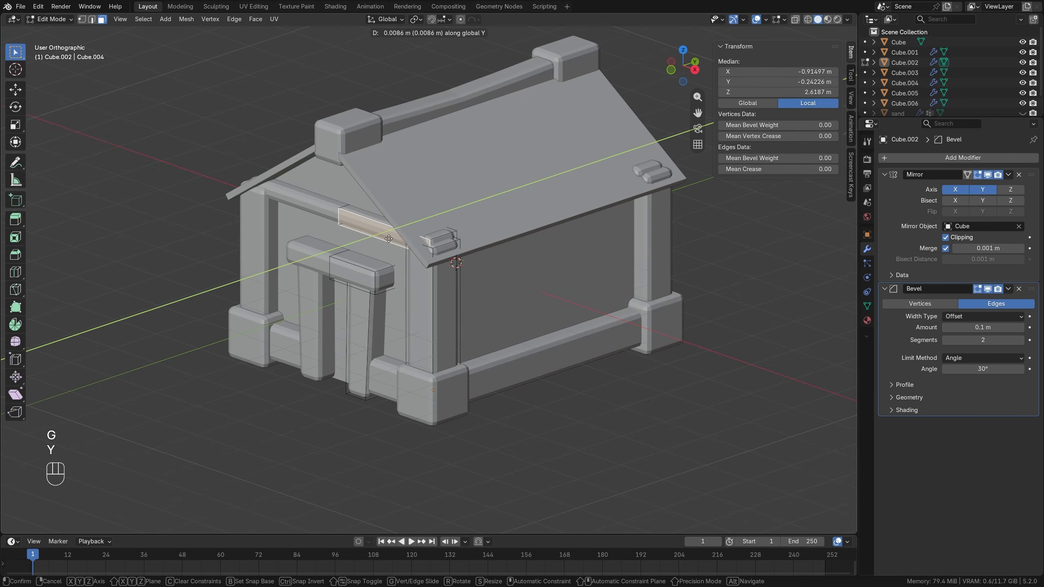
pyautogui.click(358, 280)
pyautogui.hotkey('alt', 'a')
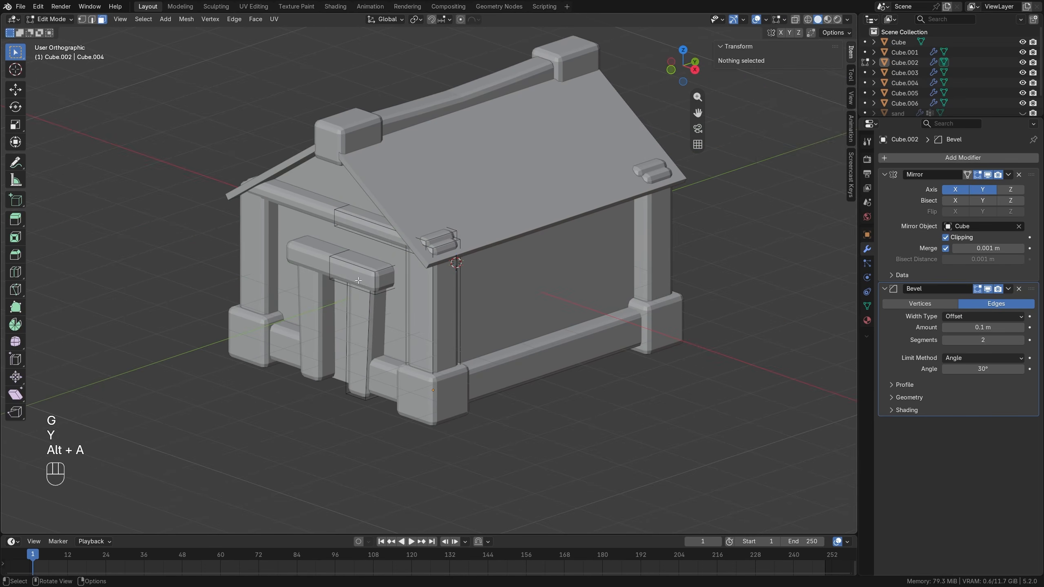
pyautogui.press('Tab')
# Add a cube, move it beside the house to X about 3.29 m and Z about -0.38 m, and scale it to about 0.48 m.
pyautogui.scroll(-2, 349, 282)
pyautogui.keyDown('shift'); pyautogui.moveTo(395, 283); pyautogui.dragTo(379, 296, button='middle'); pyautogui.keyUp('shift')
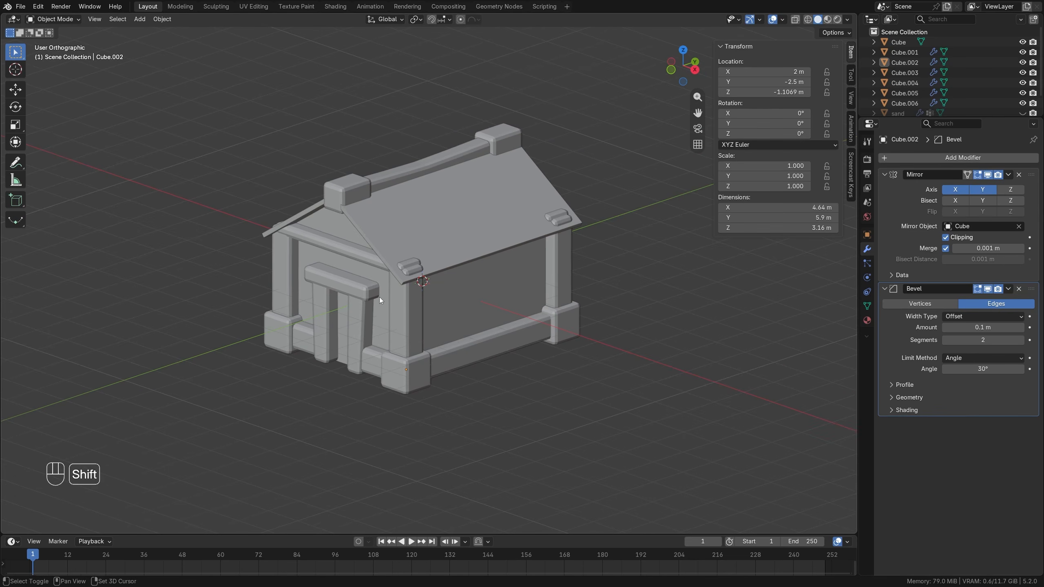
pyautogui.hotkey('shift', 'a')
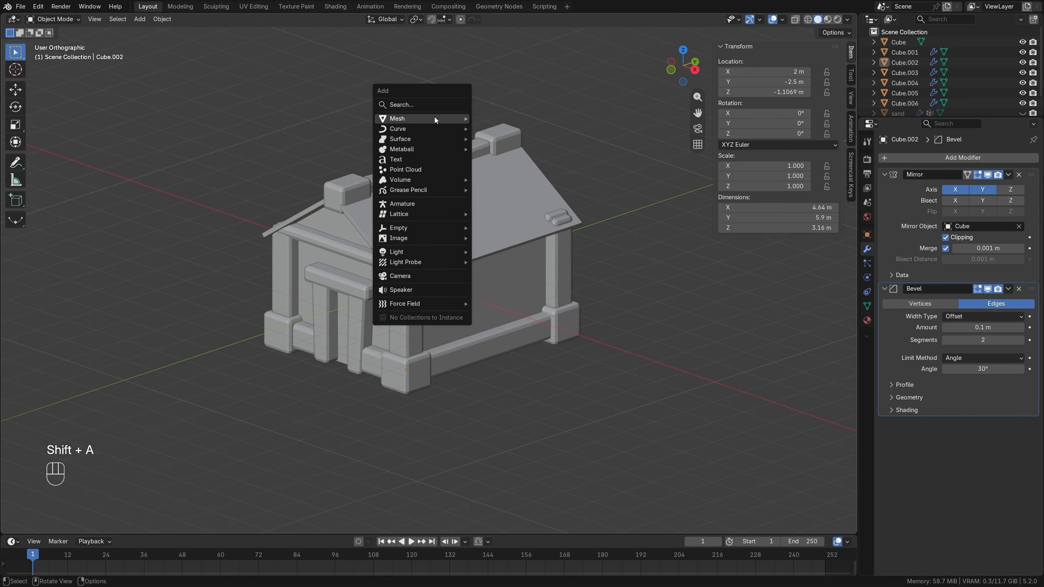
pyautogui.moveTo(434, 117)
pyautogui.click(497, 130)
pyautogui.press('KP_1')
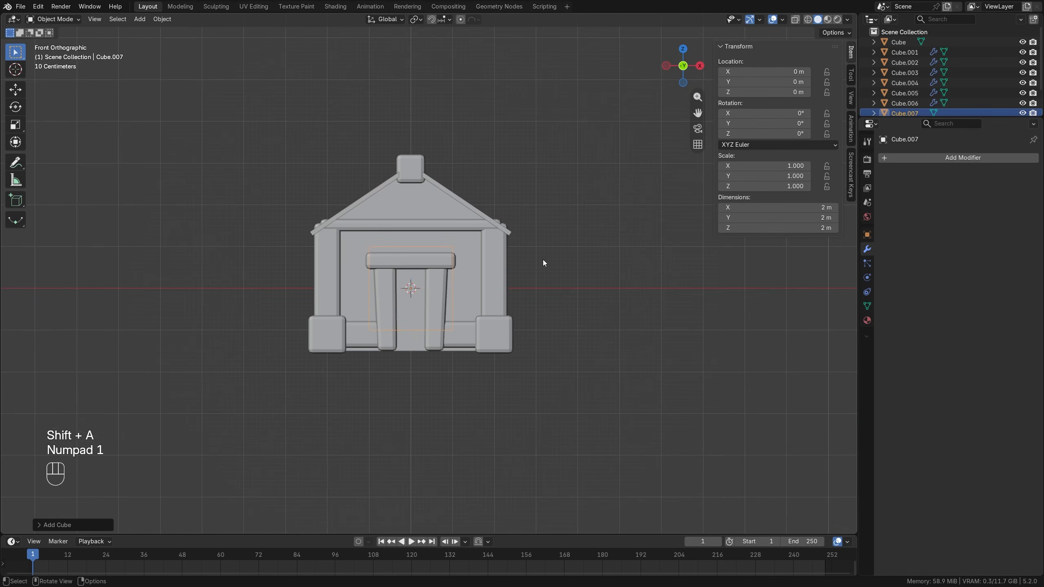
pyautogui.press('g')
pyautogui.click(663, 279)
pyautogui.press('s')
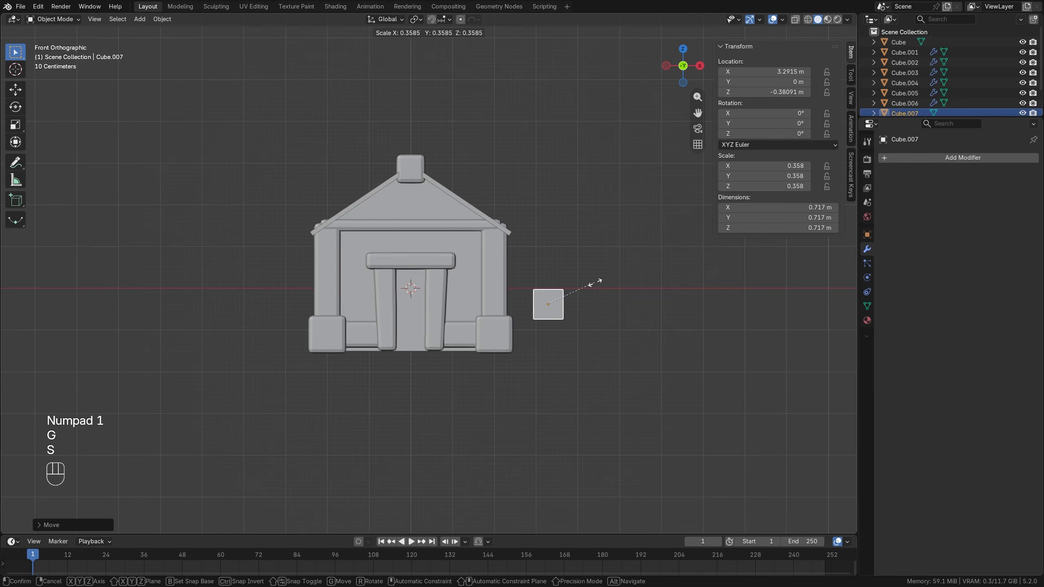
pyautogui.click(580, 295)
# Move the small cube along Y toward the front of the house, to about -1.26 m.
pyautogui.moveTo(582, 294); pyautogui.dragTo(517, 323, button='middle')
pyautogui.press('KP_7')
pyautogui.press('g')
pyautogui.press('y')
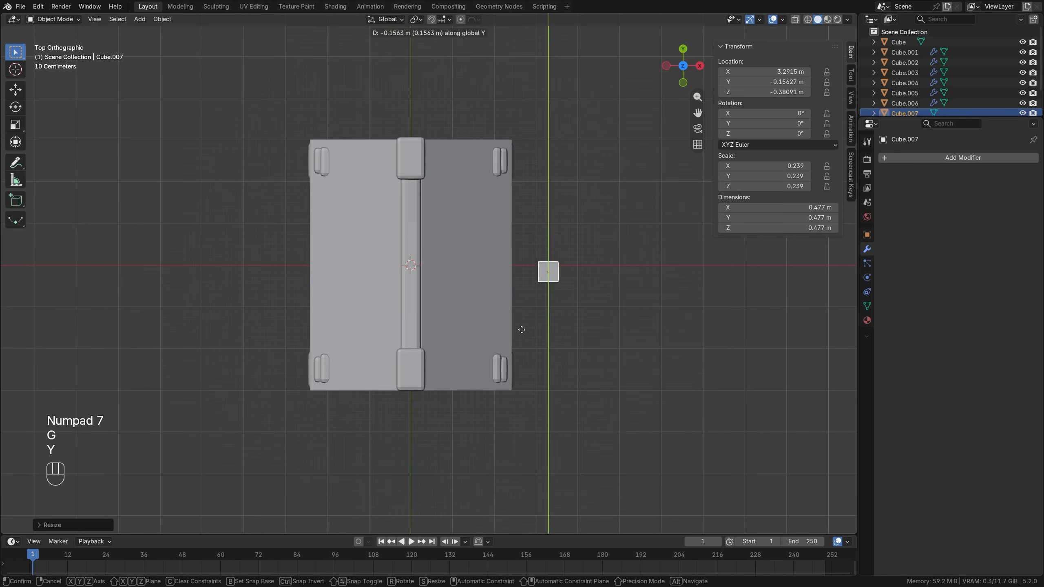
pyautogui.click(562, 396)
# Stretch the cube's mesh along Z into a post about 1.65 m tall, and lower it to a local Z of about -1.33 m.
pyautogui.moveTo(560, 393); pyautogui.dragTo(564, 262, button='middle')
pyautogui.scroll(4, 564, 262)
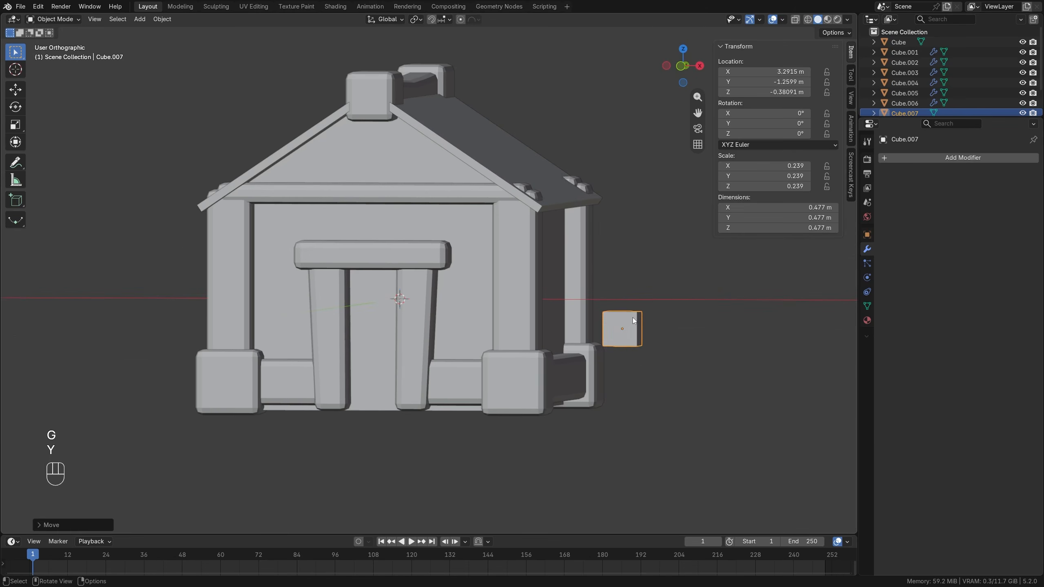
pyautogui.press('Tab')
pyautogui.press('s')
pyautogui.press('z')
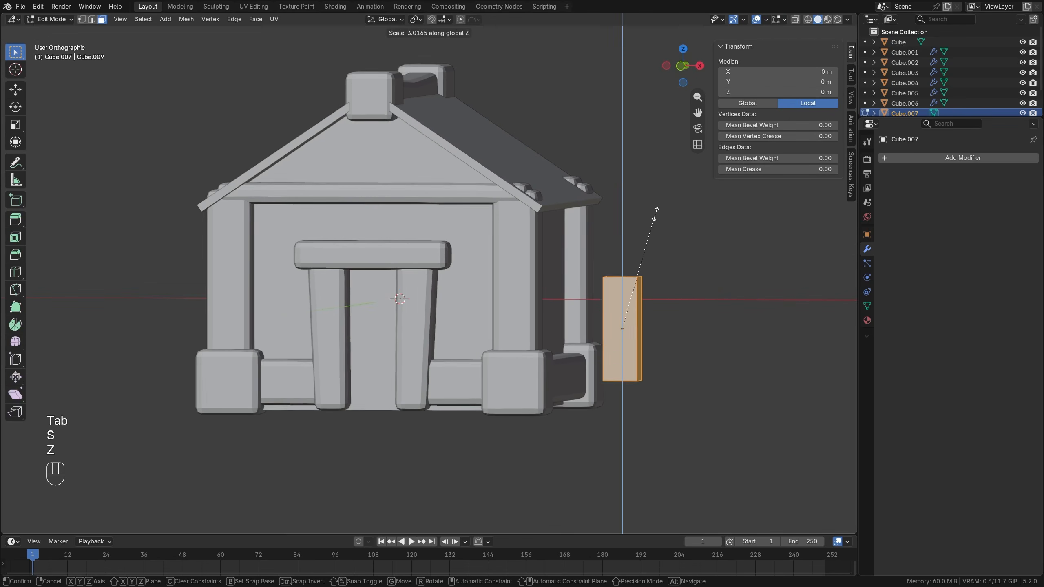
pyautogui.click(653, 187)
pyautogui.press('g')
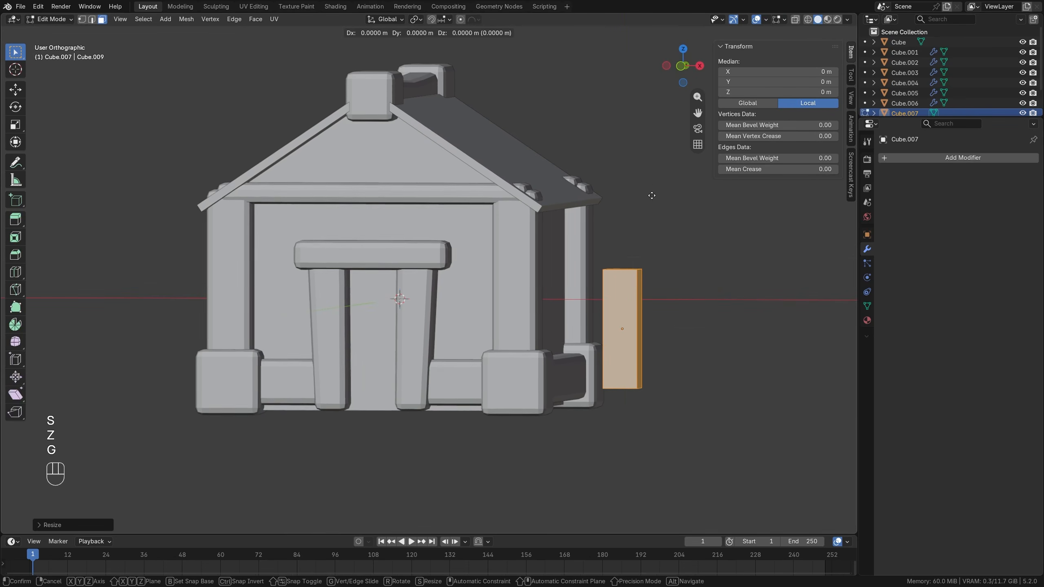
pyautogui.press('z')
pyautogui.click(649, 218)
# Duplicate the post twice along Y toward the back of the house, spacing the copies about 1.45 m apart.
pyautogui.press('KP_7')
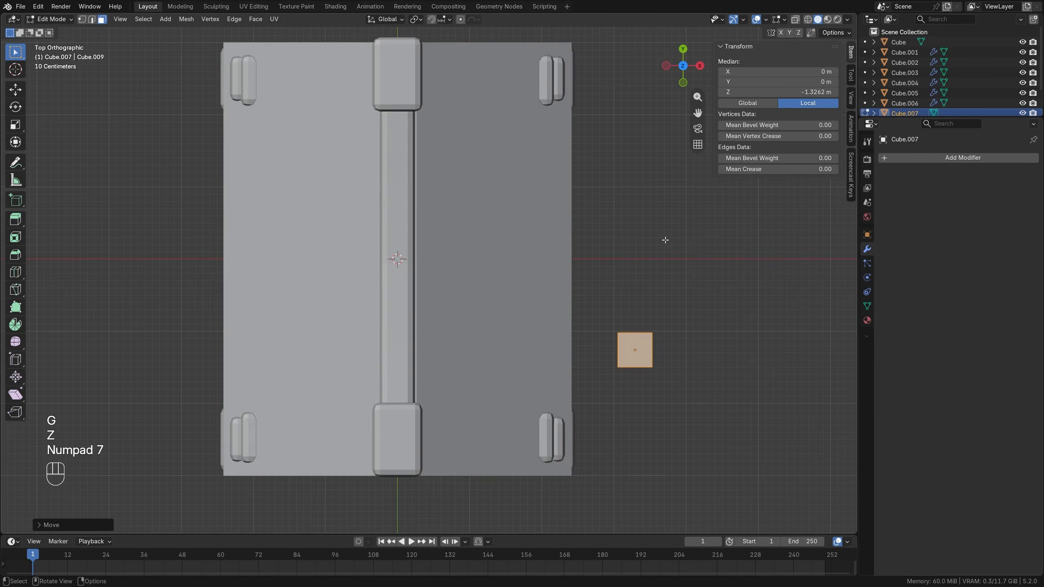
pyautogui.keyDown('shift'); pyautogui.moveTo(664, 240); pyautogui.dragTo(617, 329, button='middle'); pyautogui.keyUp('shift')
pyautogui.hotkey('shift', 'd')
pyautogui.press('y')
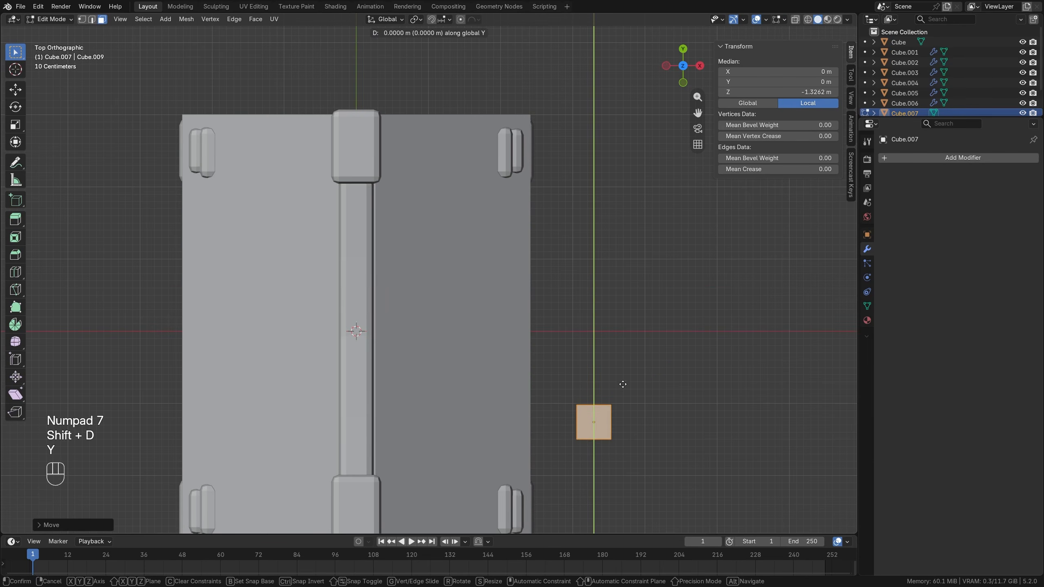
pyautogui.click(627, 281)
pyautogui.hotkey('shift', 'd')
pyautogui.press('y')
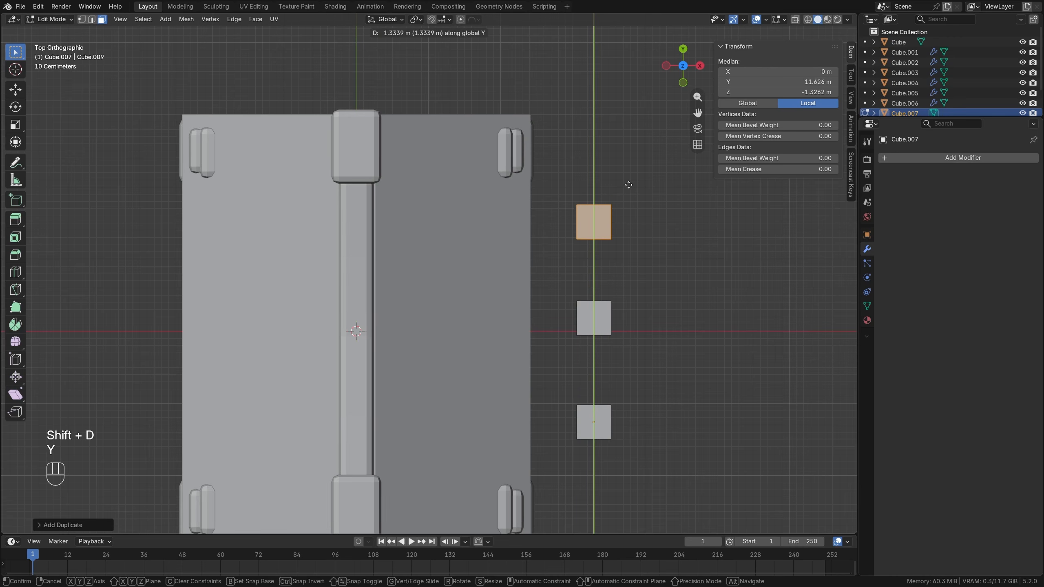
pyautogui.click(630, 177)
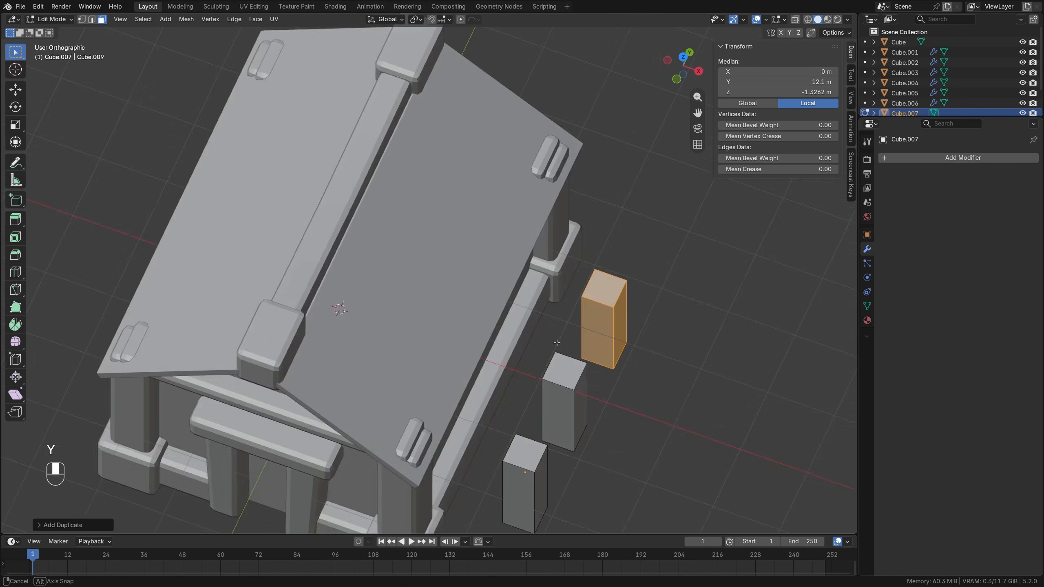
# Duplicate the front post's linked mesh toward the house wall and rotate the copy 90° in front view into a horizontal rail.
pyautogui.moveTo(629, 177); pyautogui.dragTo(536, 345, button='middle')
pyautogui.hotkey('alt', 'a')
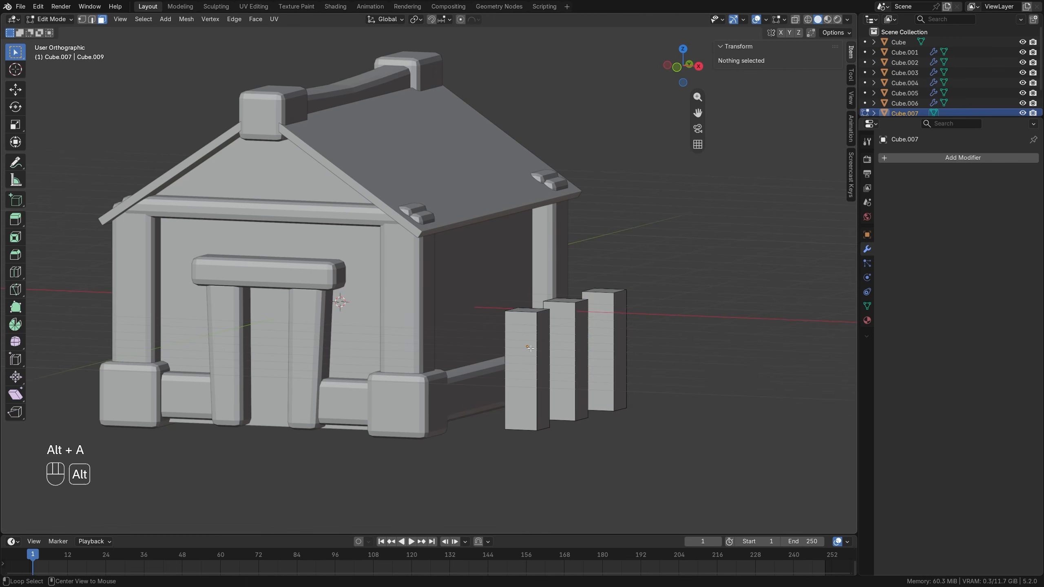
pyautogui.press('l')
pyautogui.press('KP_1')
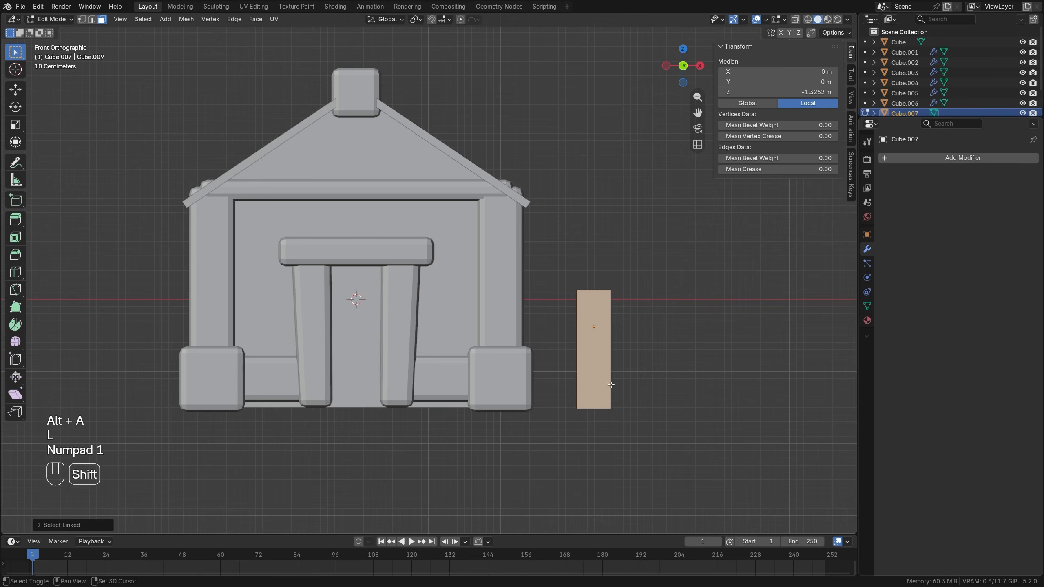
pyautogui.hotkey('shift', 'd')
pyautogui.click(618, 354)
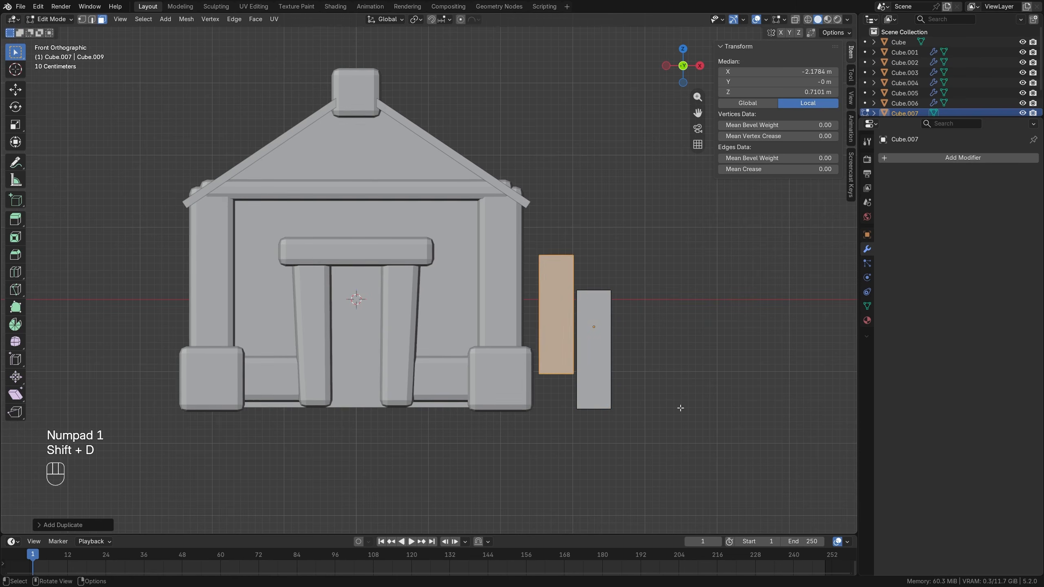
pyautogui.press('r')
pyautogui.click(592, 261)
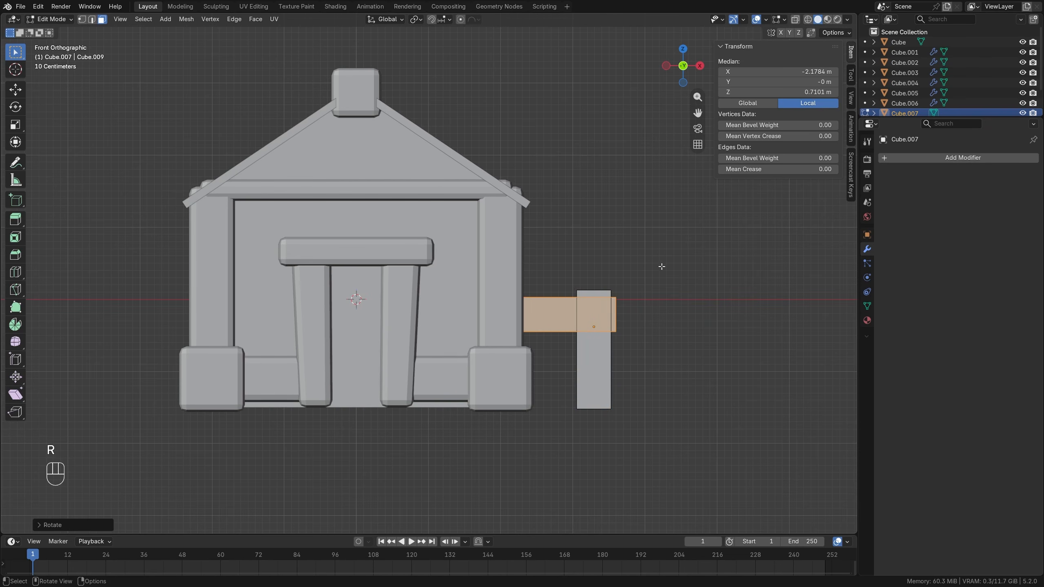
# Shrink the rail, flatten it along Z, and place it between the house and the front post, near the post's upper end.
pyautogui.press('s')
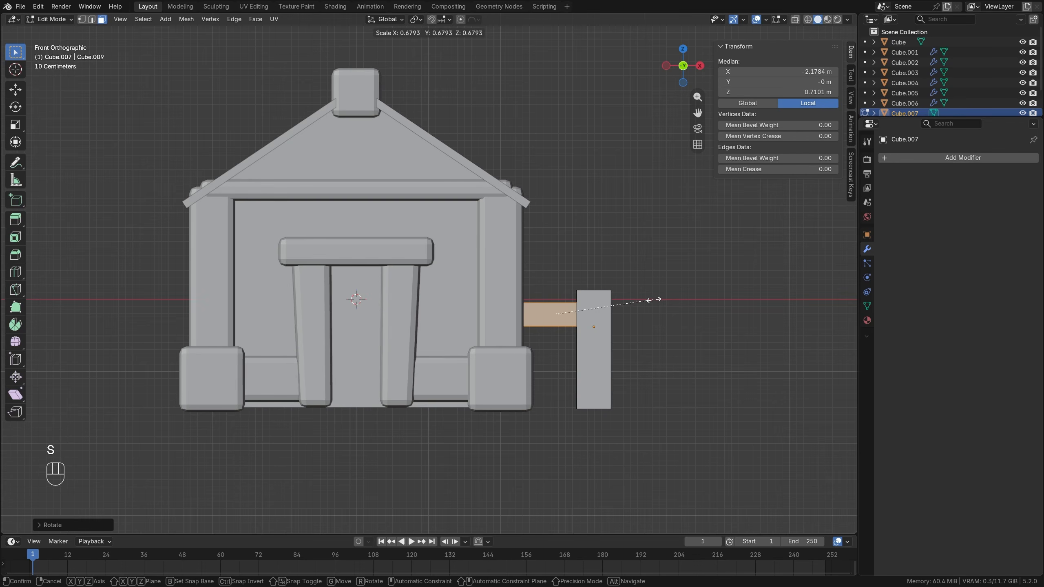
pyautogui.click(654, 299)
pyautogui.press('s')
pyautogui.press('z')
pyautogui.click(605, 258)
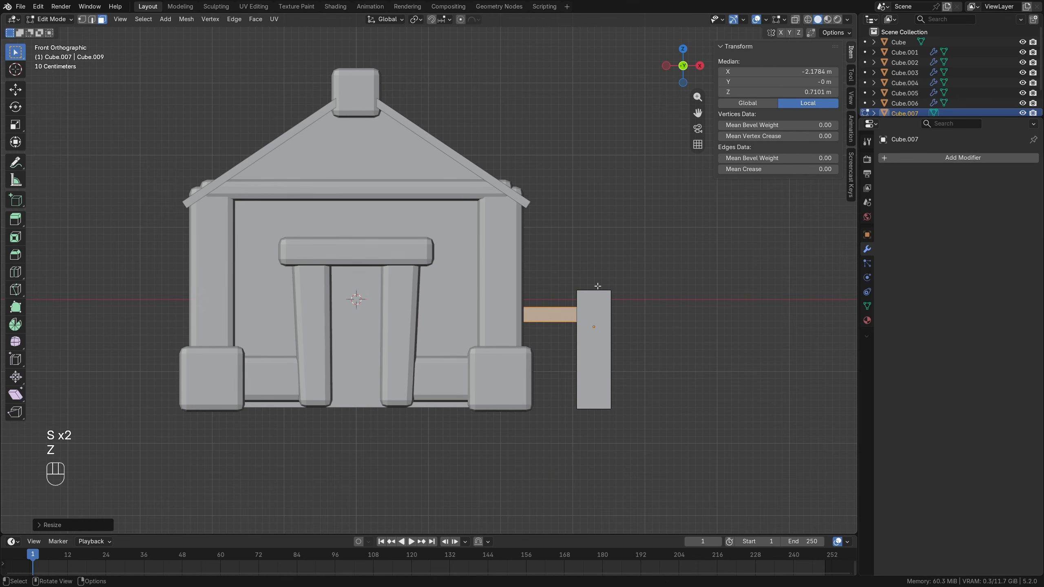
pyautogui.press('g')
pyautogui.click(586, 301)
# Duplicate the rail downward along Z to a local Z of about -0.66 m, and thicken the copy along Z.
pyautogui.press('KP_7')
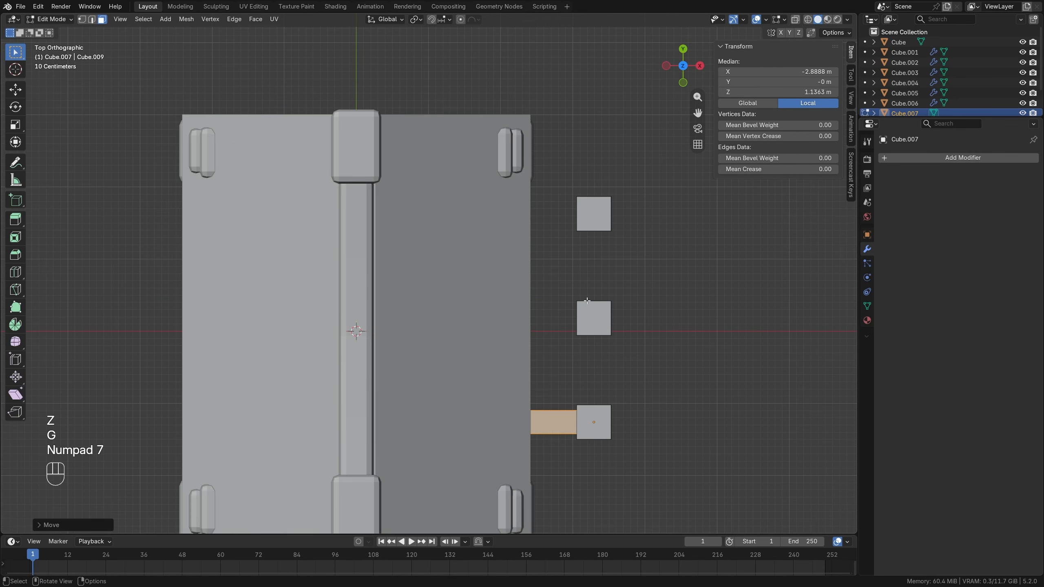
pyautogui.press('KP_1')
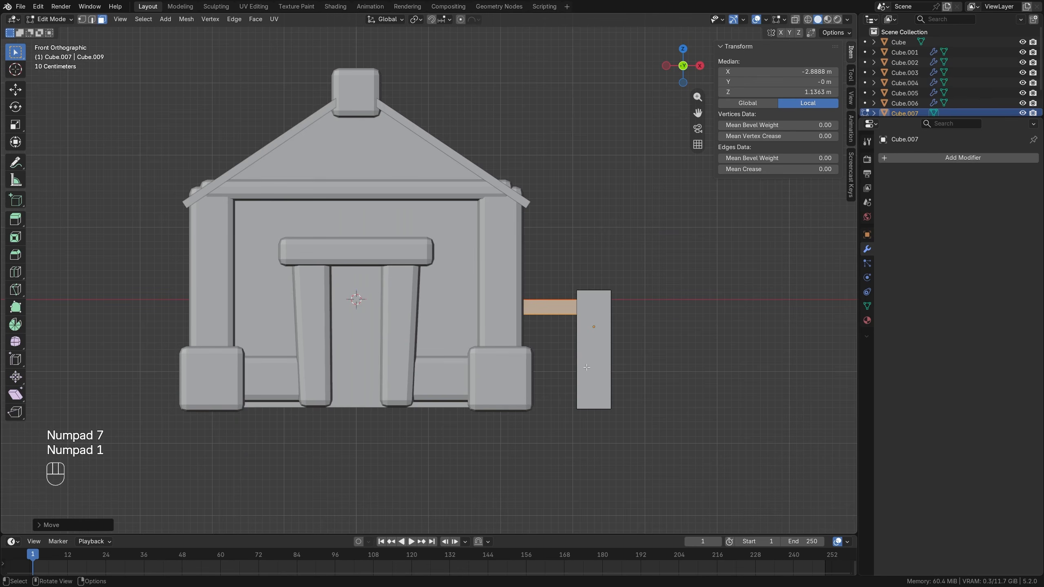
pyautogui.hotkey('shift', 'd')
pyautogui.press('z')
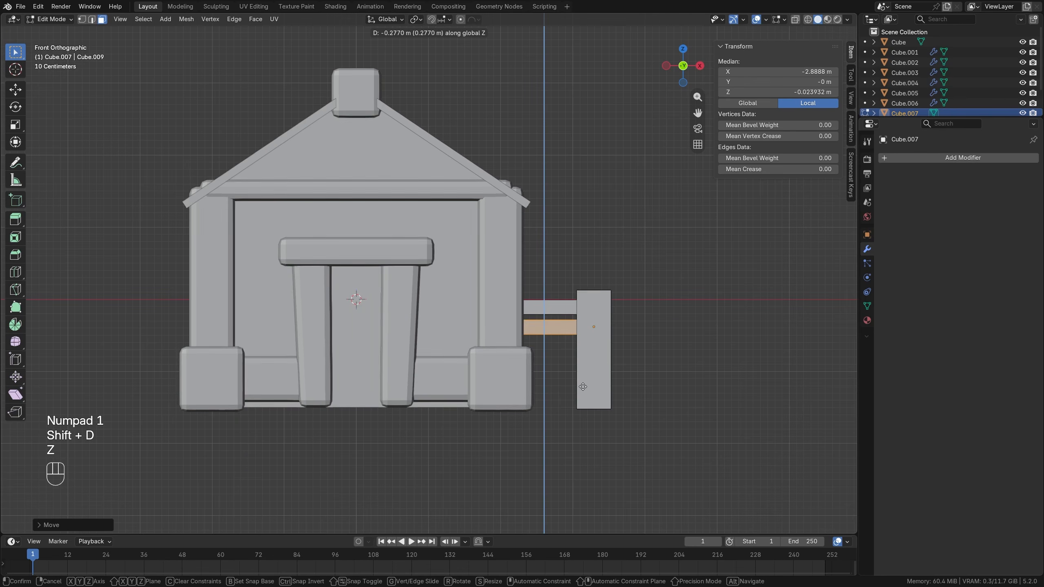
pyautogui.click(583, 390)
pyautogui.press('s')
pyautogui.press('z')
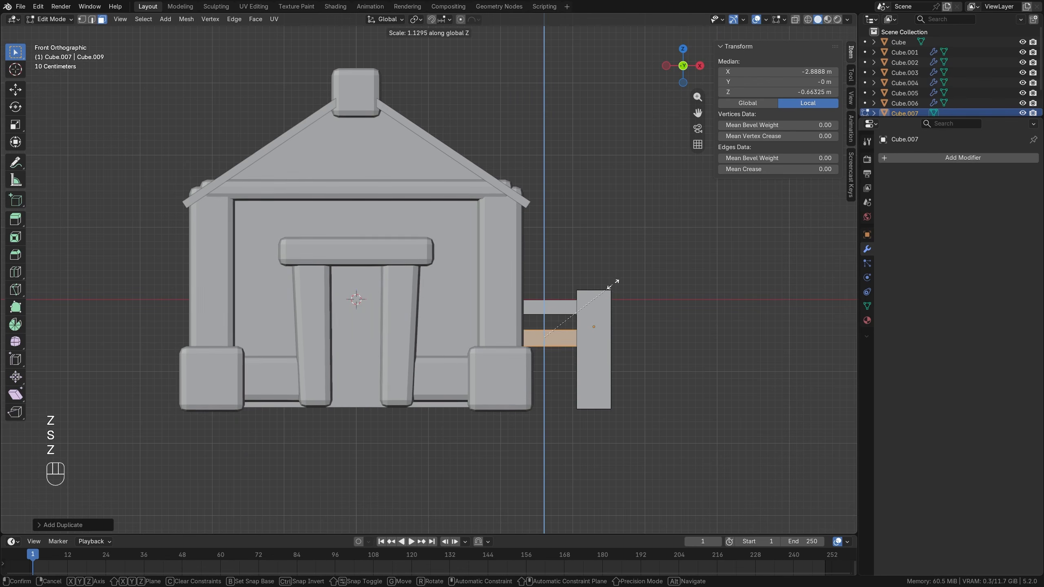
pyautogui.click(614, 240)
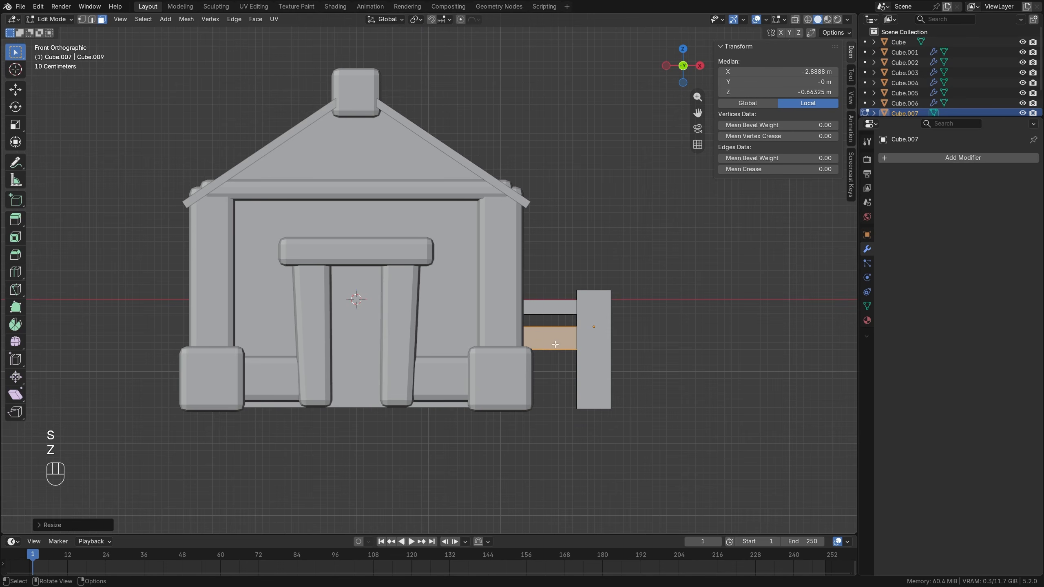
# Duplicate both rails along Y to the rear post, about 2.89 m from the originals.
pyautogui.press('KP_7')
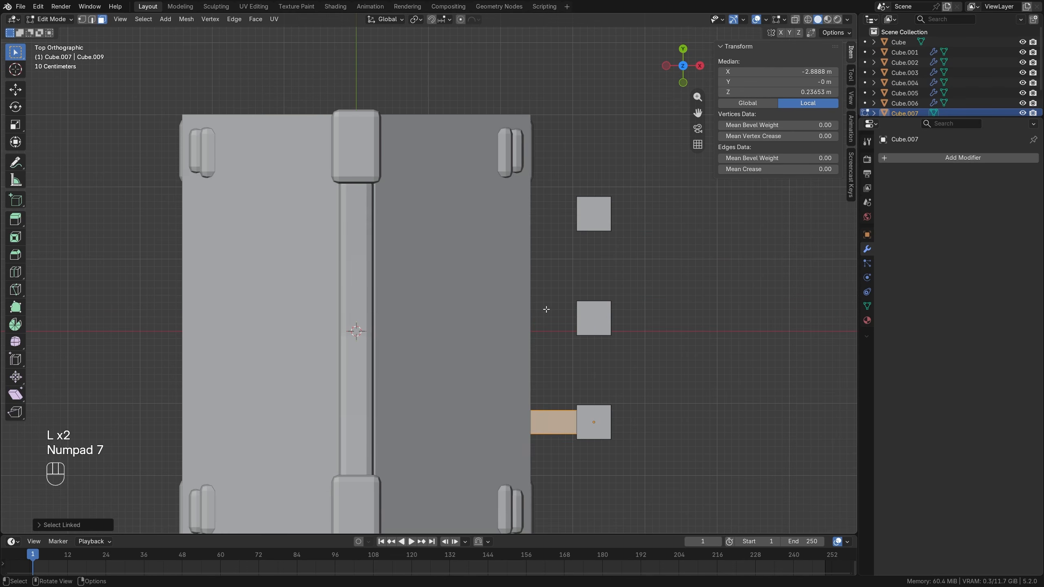
pyautogui.hotkey('shift', 'd')
pyautogui.press('y')
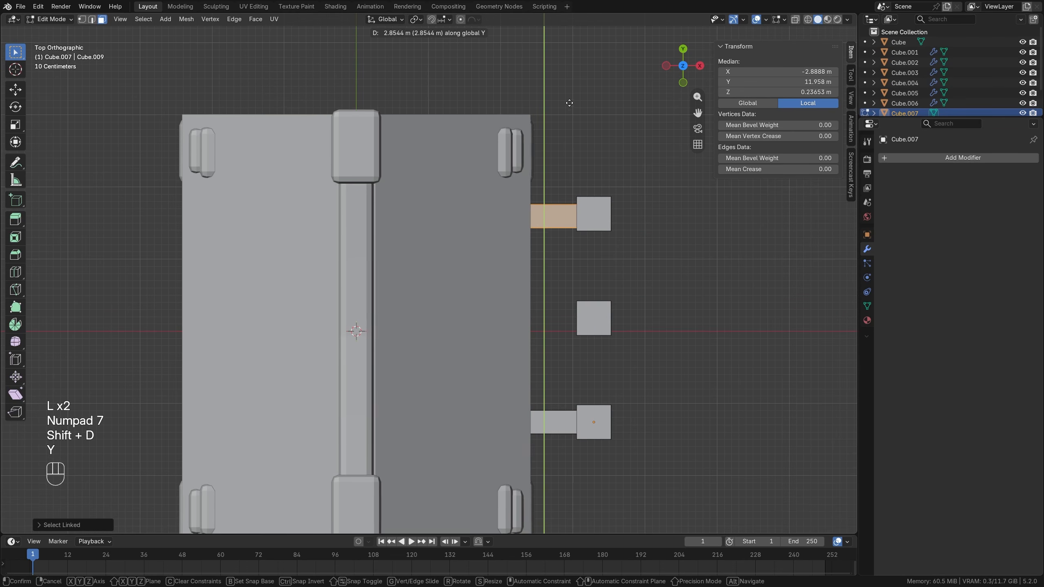
pyautogui.click(569, 101)
# Duplicate the pair of rails, rotate the copies 90° in top view, and fit them between the front and middle posts.
pyautogui.hotkey('shift', 'd')
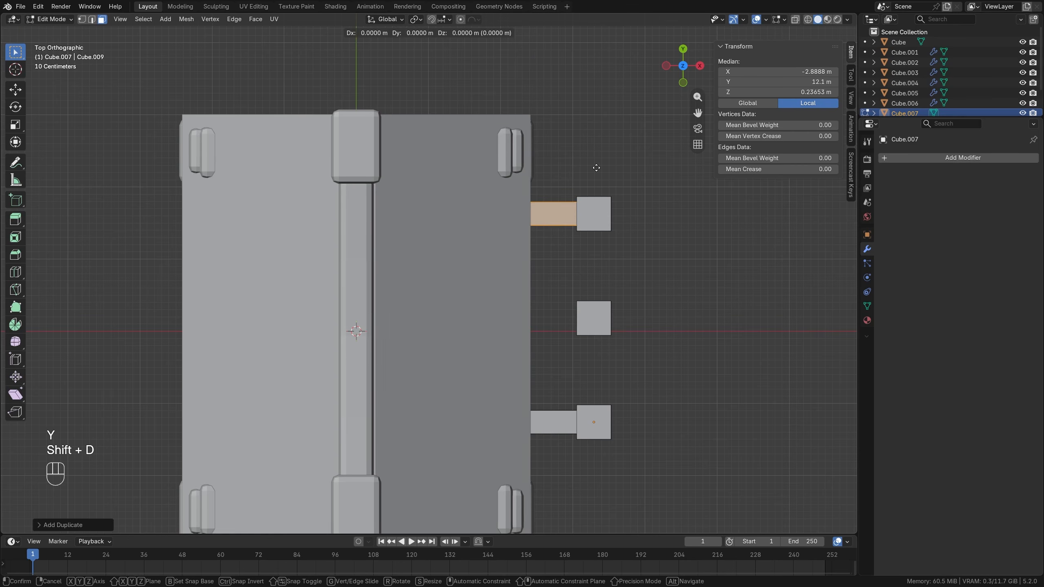
pyautogui.click(654, 334)
pyautogui.press('r')
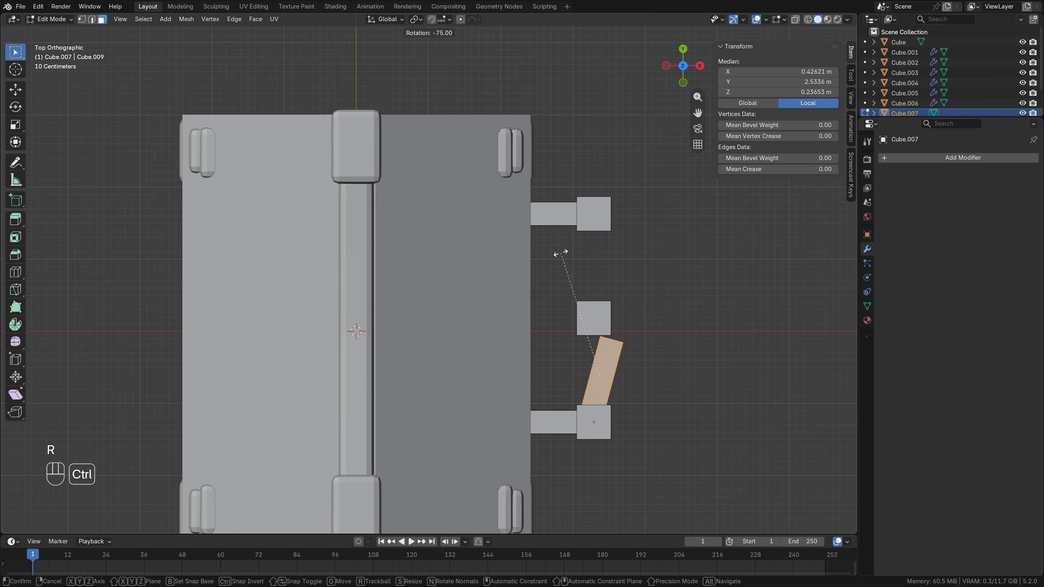
pyautogui.keyDown('ctrl'); pyautogui.click(534, 276); pyautogui.keyUp('ctrl')
pyautogui.press('g')
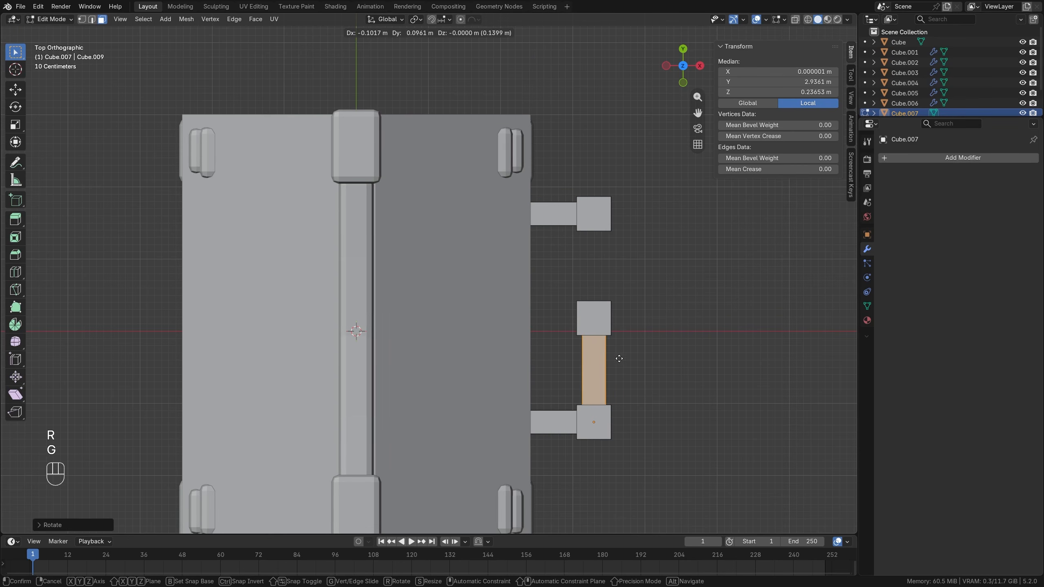
pyautogui.click(612, 366)
# Return to Object Mode and apply the fence object's scale.
pyautogui.moveTo(671, 406); pyautogui.dragTo(632, 303, button='middle')
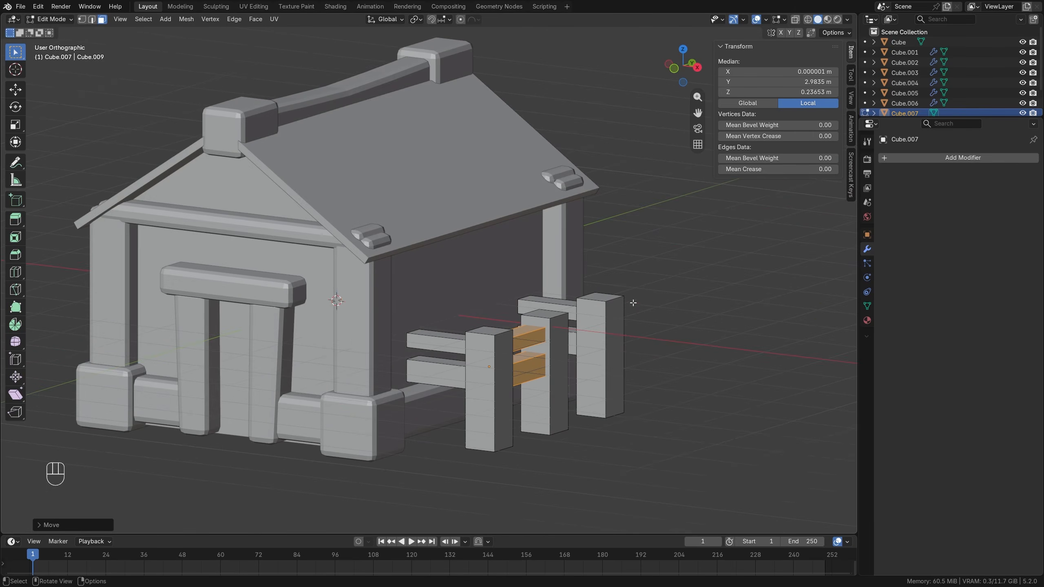
pyautogui.press('Tab')
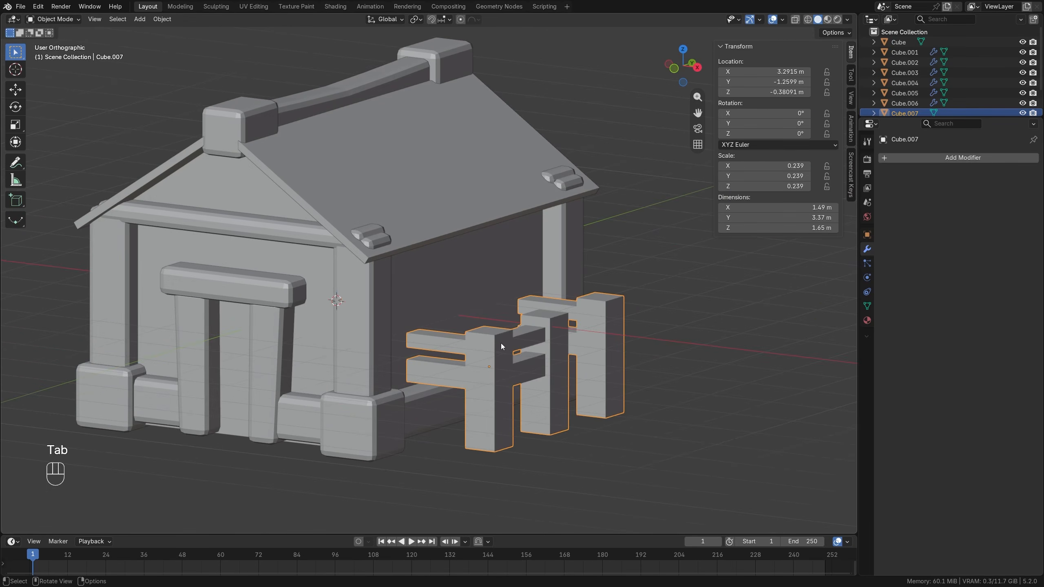
pyautogui.hotkey('ctrl', 'a')
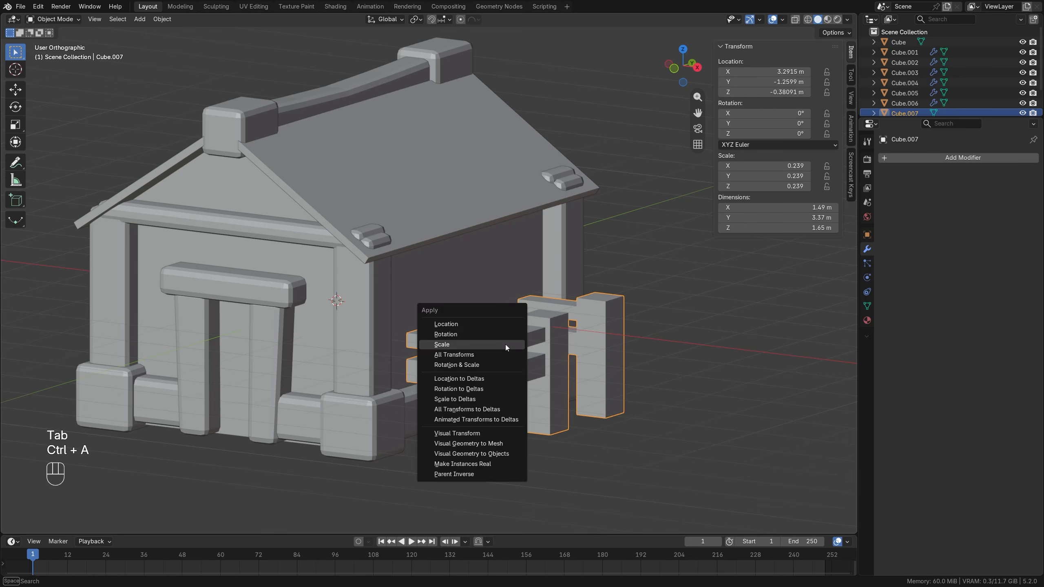
pyautogui.click(505, 344)
# Copy the 0.1 m, two-segment Bevel modifier from the house's pillar object to the fence, and deselect everything.
pyautogui.click(918, 160)
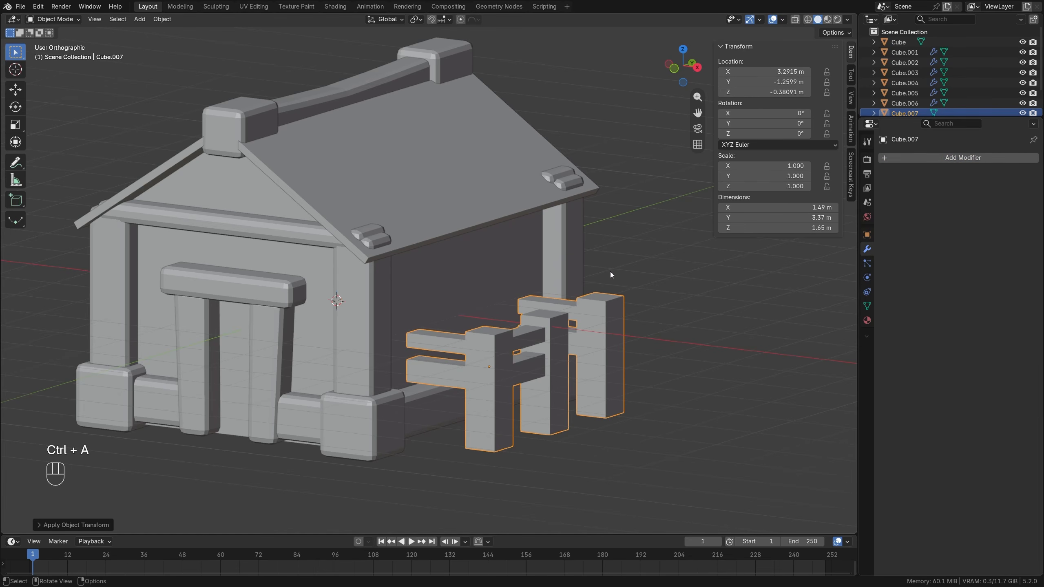
pyautogui.click(568, 247)
pyautogui.keyDown('shift'); pyautogui.click(596, 312); pyautogui.keyUp('shift')
pyautogui.keyDown('shift'); pyautogui.click(569, 250); pyautogui.keyUp('shift')
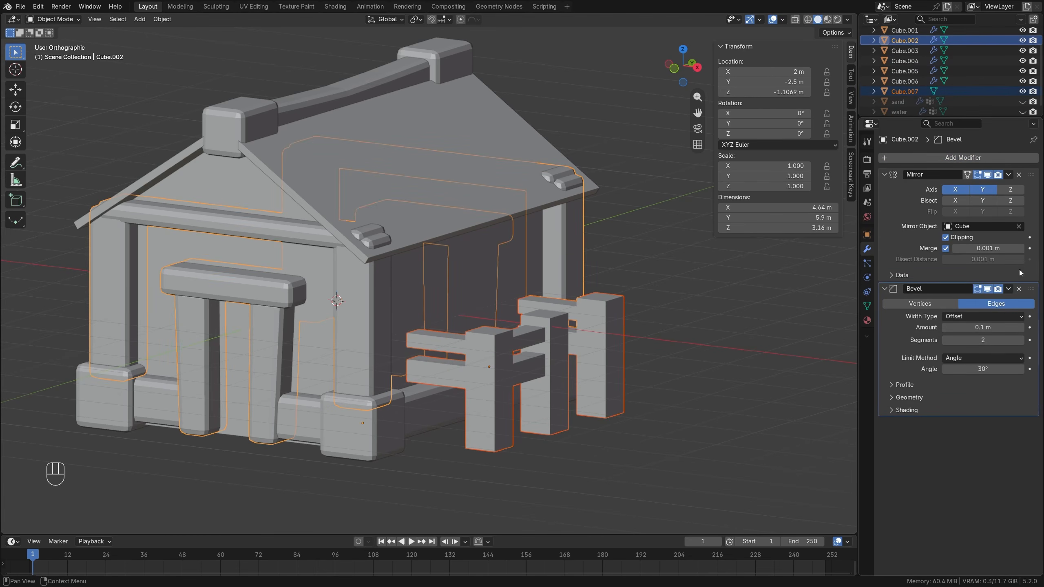
pyautogui.click(1009, 289)
pyautogui.click(974, 322)
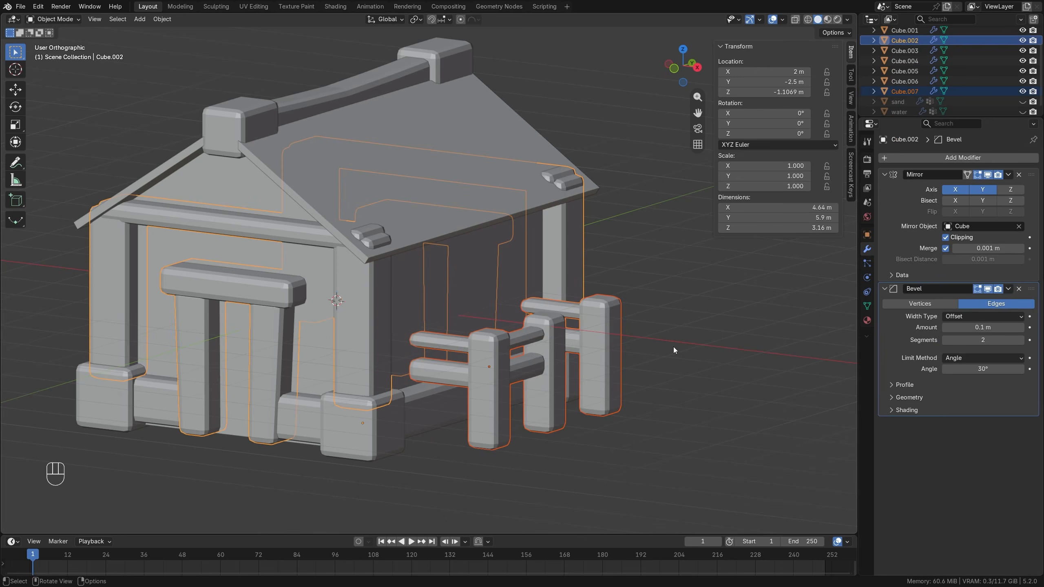
pyautogui.hotkey('alt', 'a')
# In the fence mesh, raise the three lower rails about 0.05 m along Z.
pyautogui.moveTo(574, 367); pyautogui.dragTo(495, 342, button='middle')
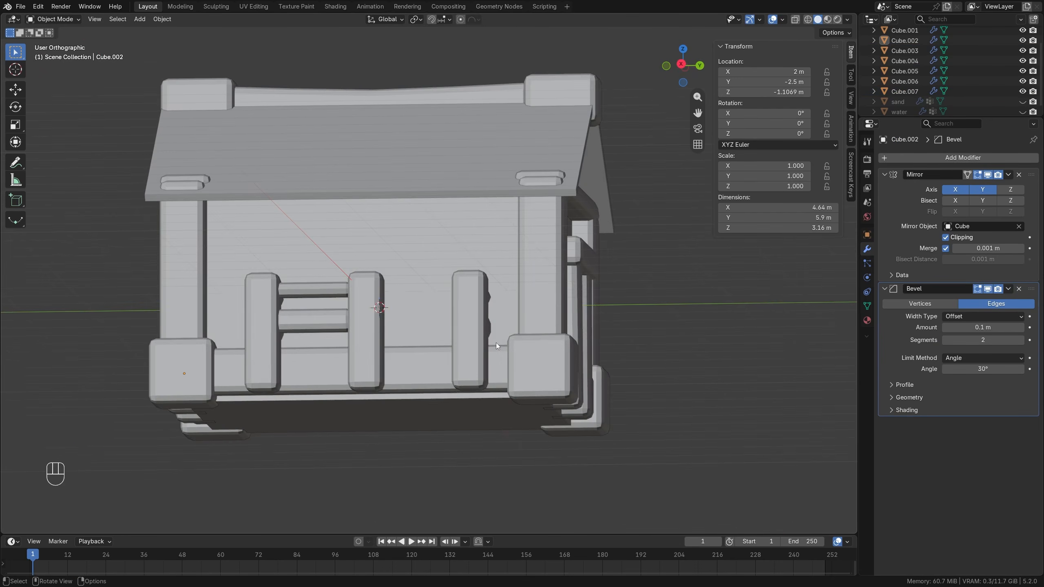
pyautogui.press('KP_3')
pyautogui.scroll(-4, 496, 343)
pyautogui.moveTo(432, 336); pyautogui.dragTo(507, 327, button='middle')
pyautogui.scroll(3, 507, 326)
pyautogui.click(496, 342)
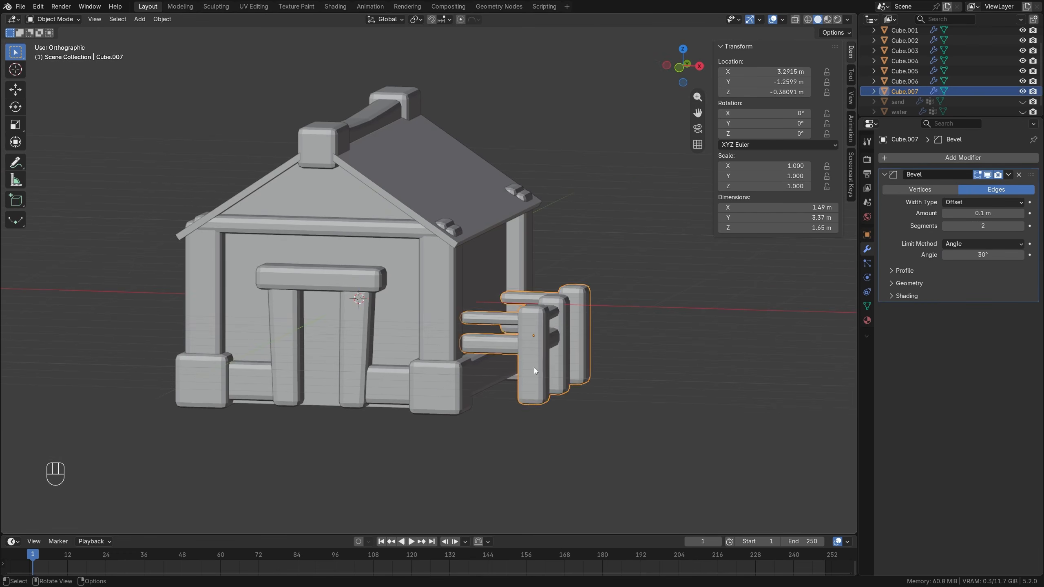
pyautogui.press('Tab')
pyautogui.scroll(2, 525, 377)
pyautogui.hotkey('alt', 'a')
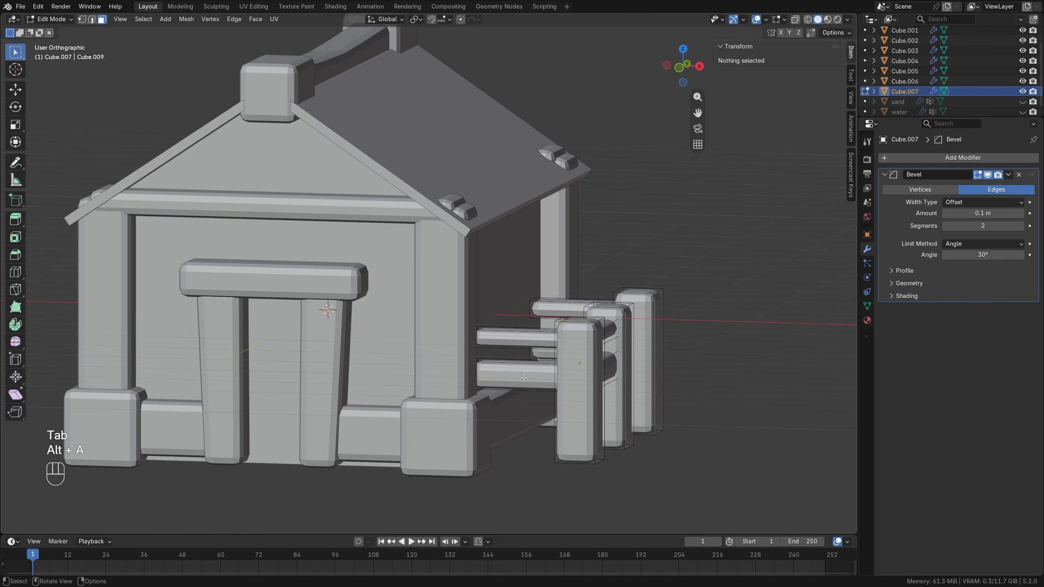
pyautogui.press('l')
pyautogui.moveTo(526, 378); pyautogui.dragTo(502, 382, button='middle')
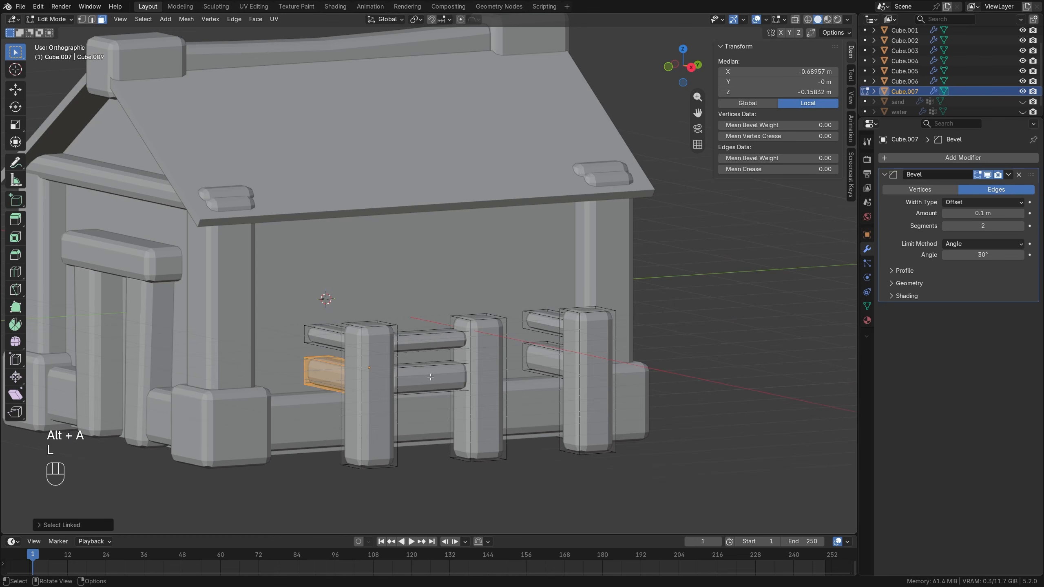
pyautogui.press('l')
pyautogui.press('l')
pyautogui.press('g')
pyautogui.press('z')
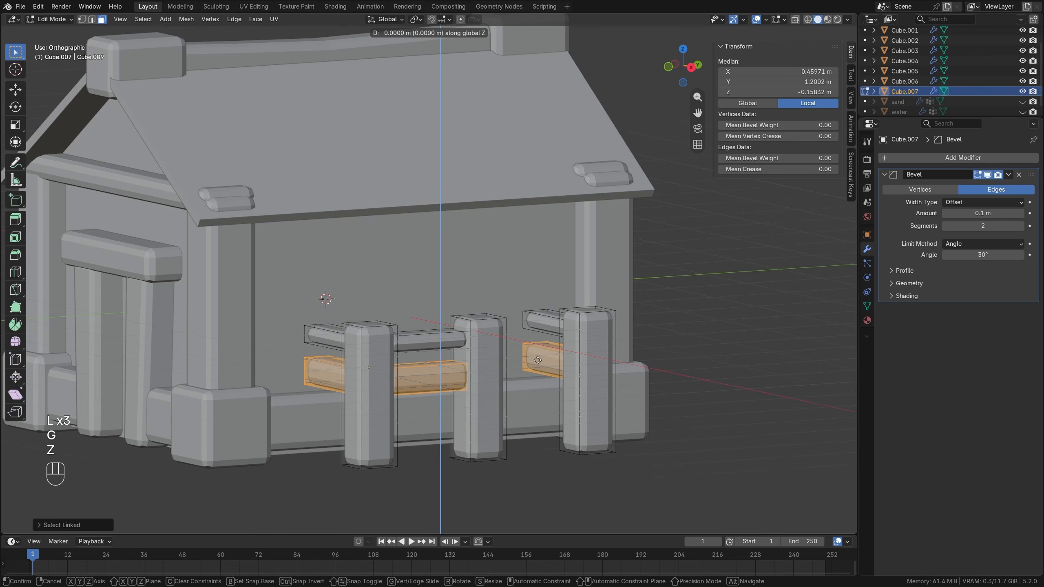
pyautogui.click(534, 355)
# Scale the three lower fence rails up along Z to make them taller, and deselect them.
pyautogui.press('s')
pyautogui.press('z')
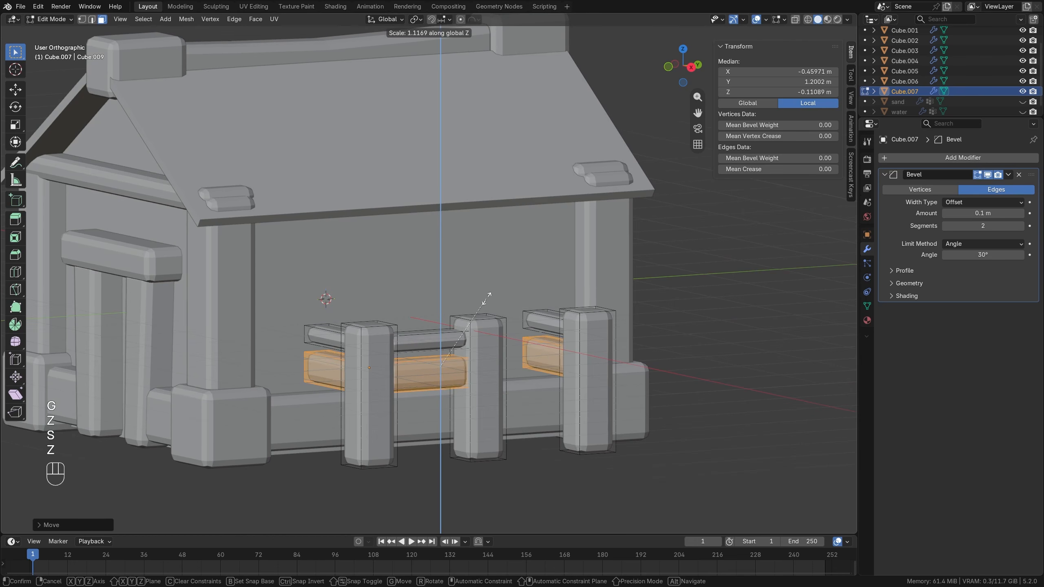
pyautogui.click(489, 284)
pyautogui.hotkey('alt', 'a')
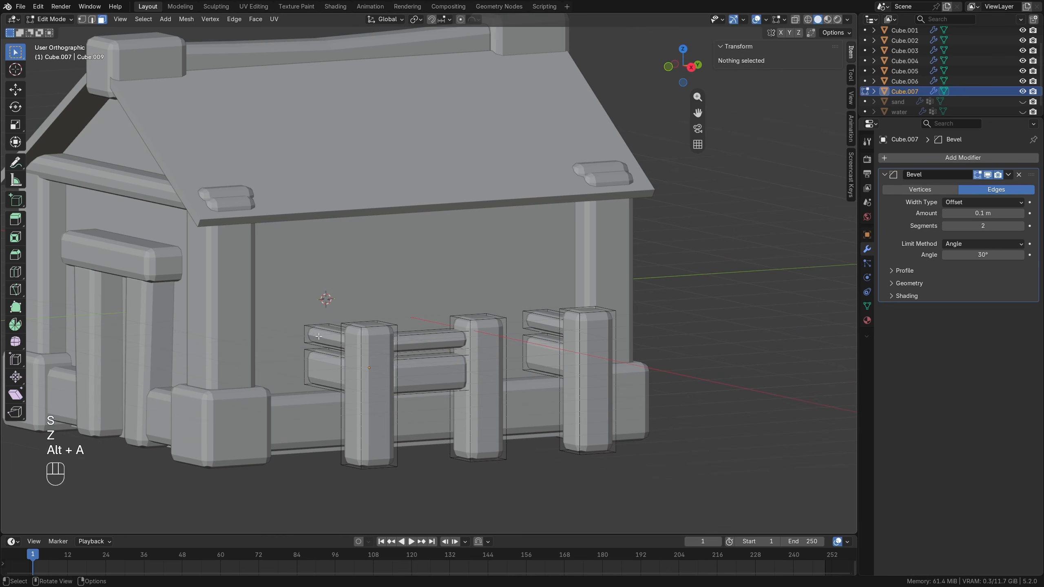
# Scale the three upper fence rails up along Z, return to Object Mode and deselect the fence.
pyautogui.press('l')
pyautogui.press('l')
pyautogui.press('l')
pyautogui.press('s')
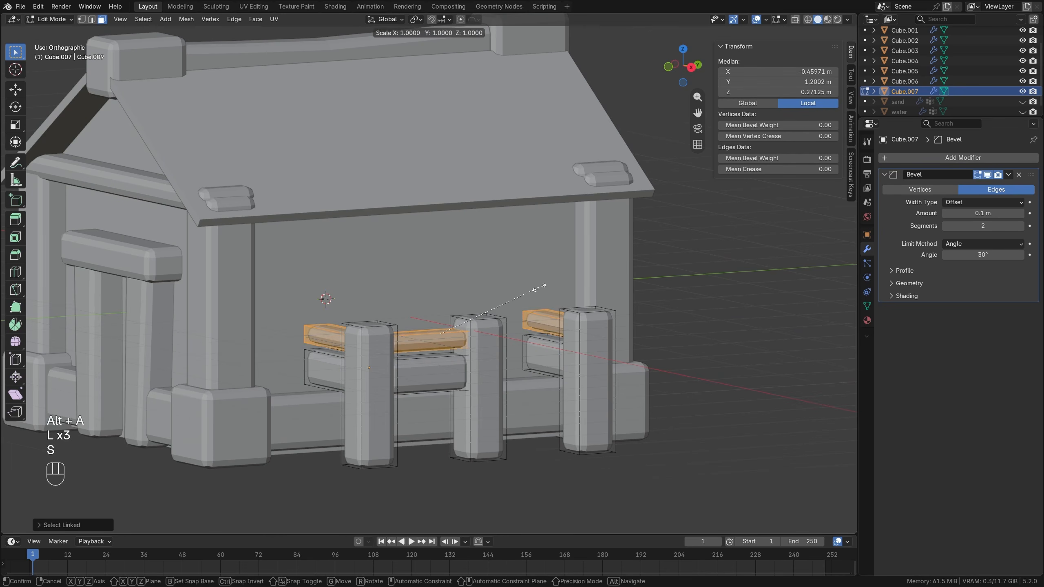
pyautogui.press('z')
pyautogui.click(546, 258)
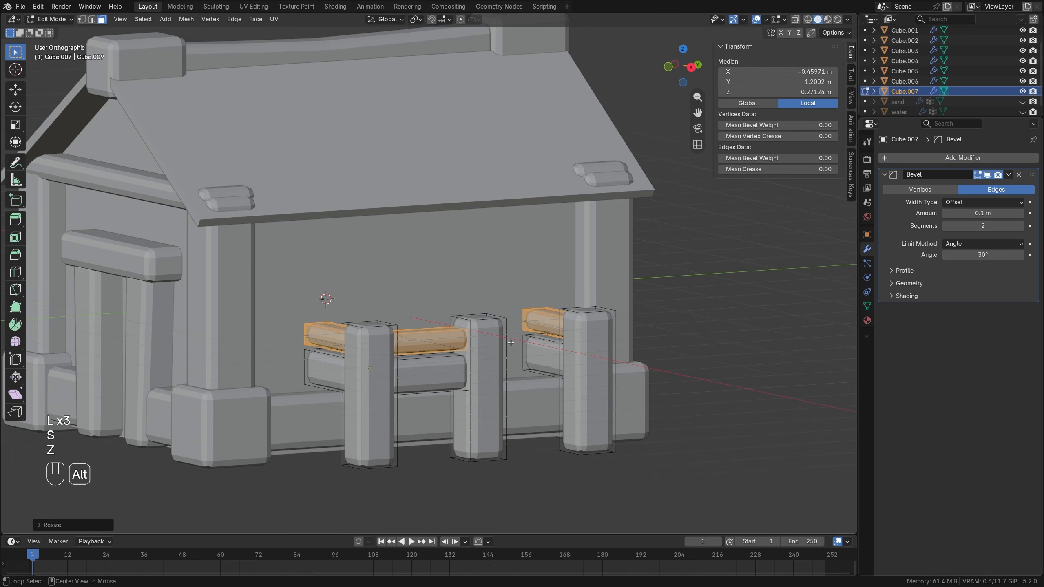
pyautogui.hotkey('alt', 'a')
pyautogui.press('Tab')
pyautogui.scroll(-5, 434, 376)
pyautogui.hotkey('alt', 'a')
# Add a 2 m plane at the world origin and isolate it in top view.
pyautogui.moveTo(471, 333); pyautogui.dragTo(446, 345, button='middle')
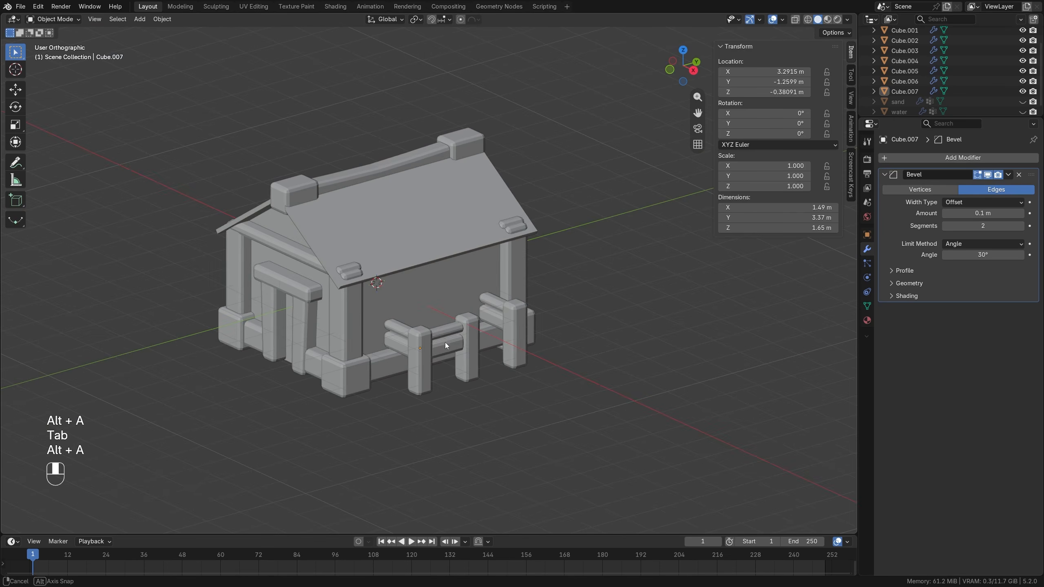
pyautogui.hotkey('shift', 'a')
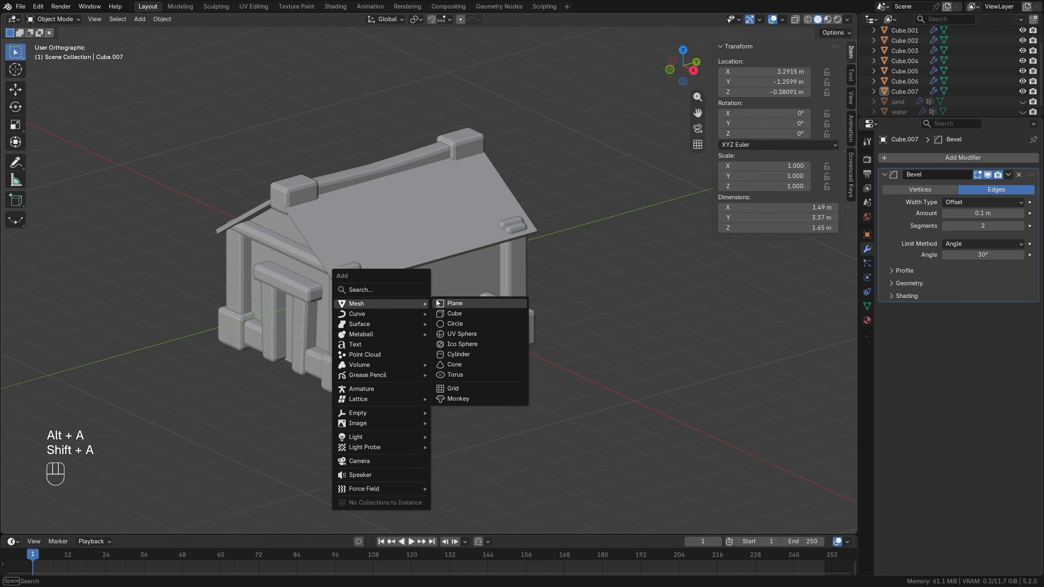
pyautogui.click(466, 305)
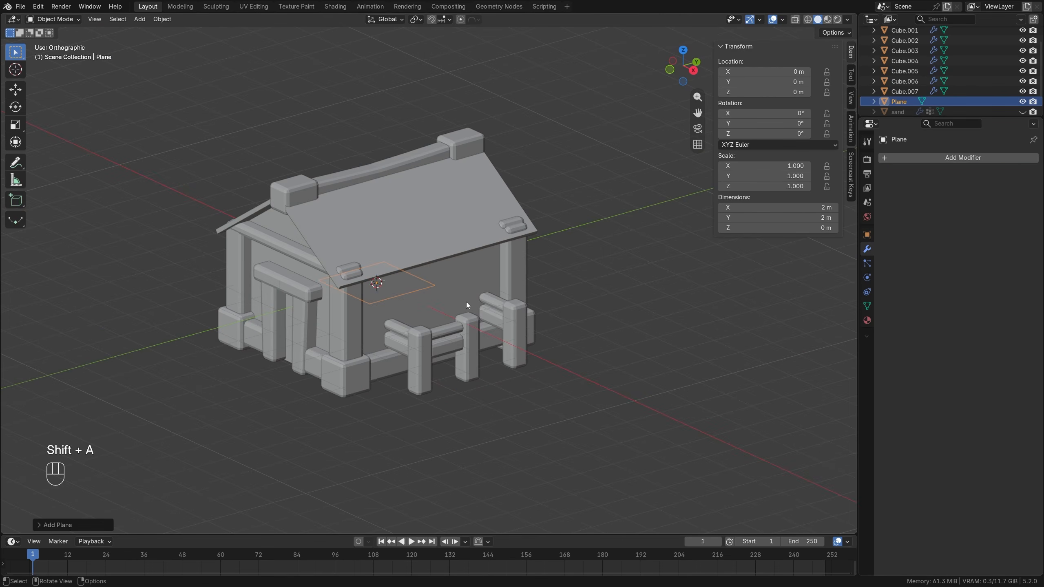
pyautogui.press('KP_7')
pyautogui.press('KP_Divide')
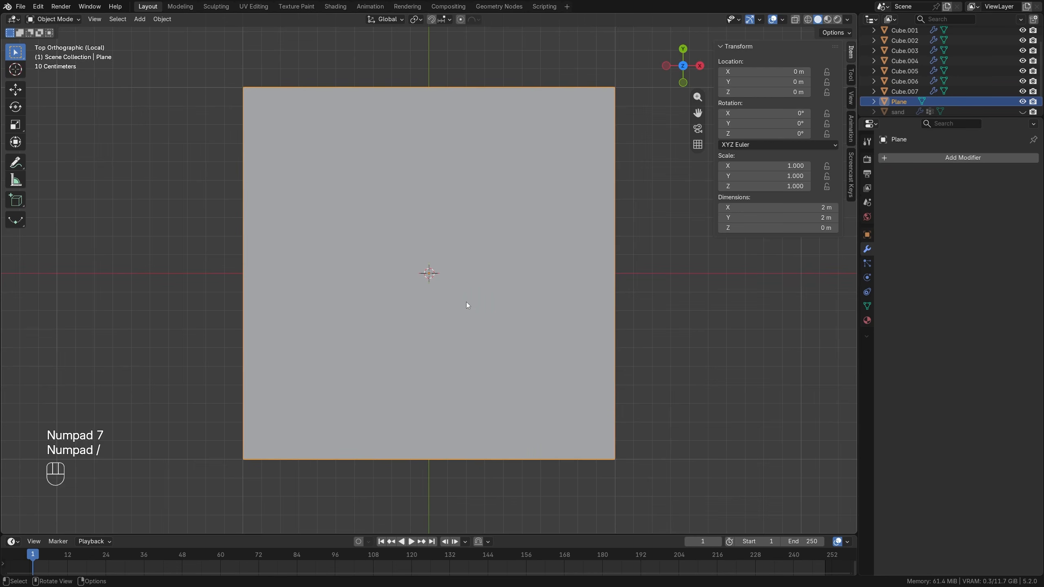
pyautogui.scroll(-2, 467, 304)
# Move the plane's mesh 1 m along X in Edit Mode so its edge sits on the object origin.
pyautogui.press('Tab')
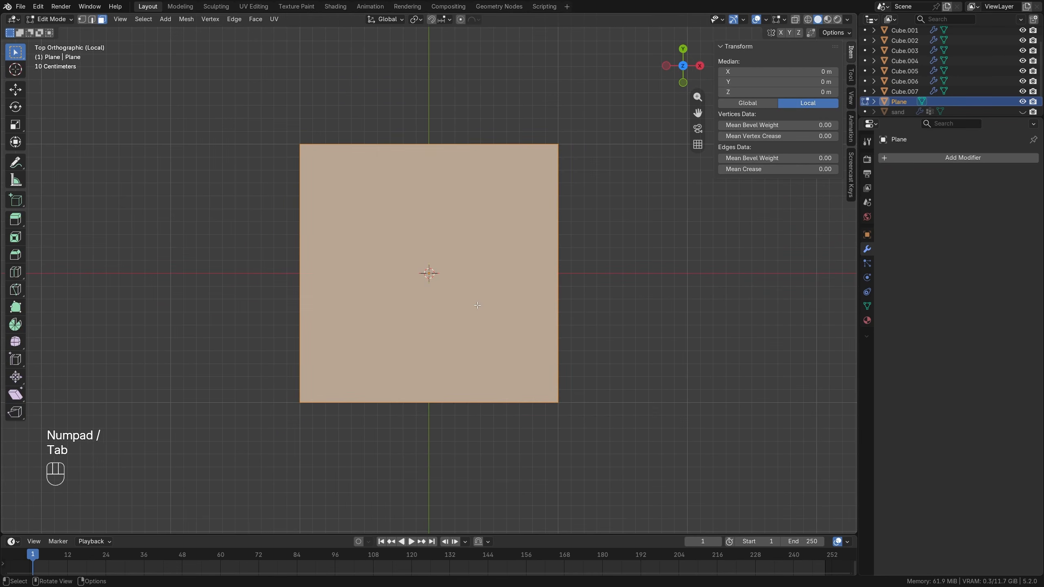
pyautogui.press('g')
pyautogui.press('x')
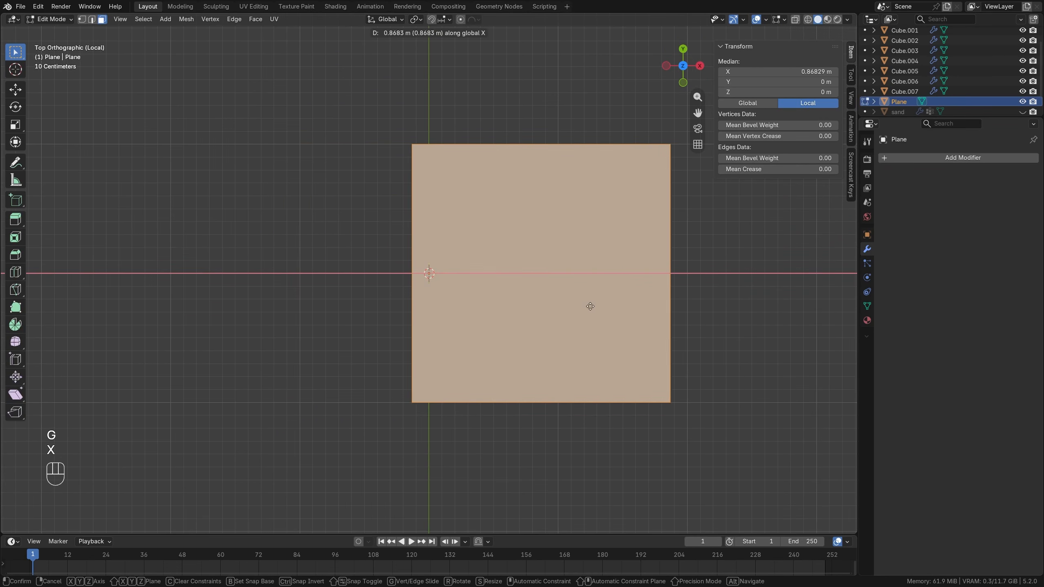
pyautogui.click(608, 304)
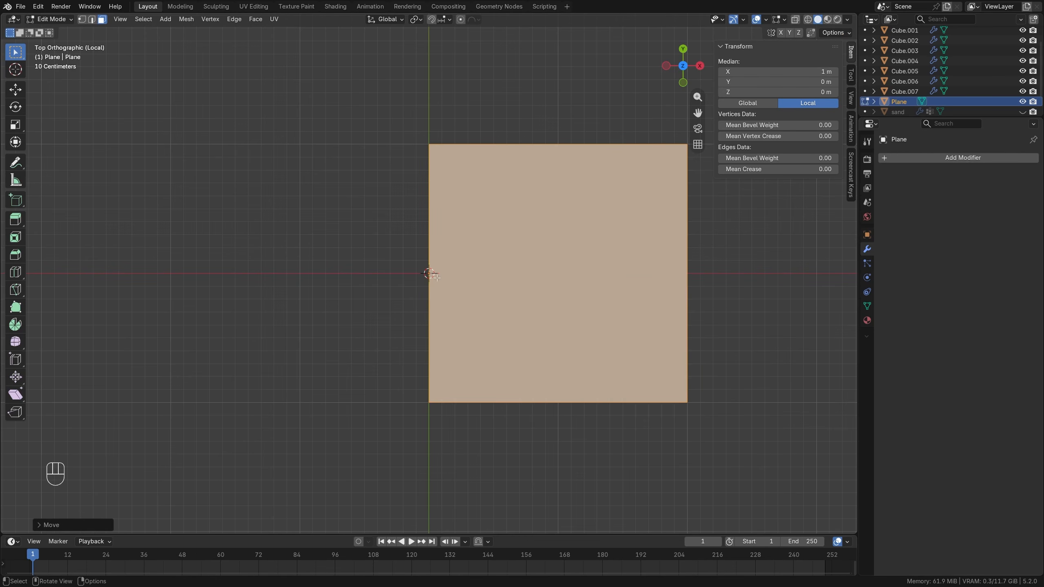
# Round the plane's two outer corners on the +X side with a six-segment vertex bevel.
pyautogui.keyDown('shift'); pyautogui.moveTo(436, 277); pyautogui.dragTo(257, 262, button='middle'); pyautogui.keyUp('shift')
pyautogui.press('1')
pyautogui.click(534, 181)
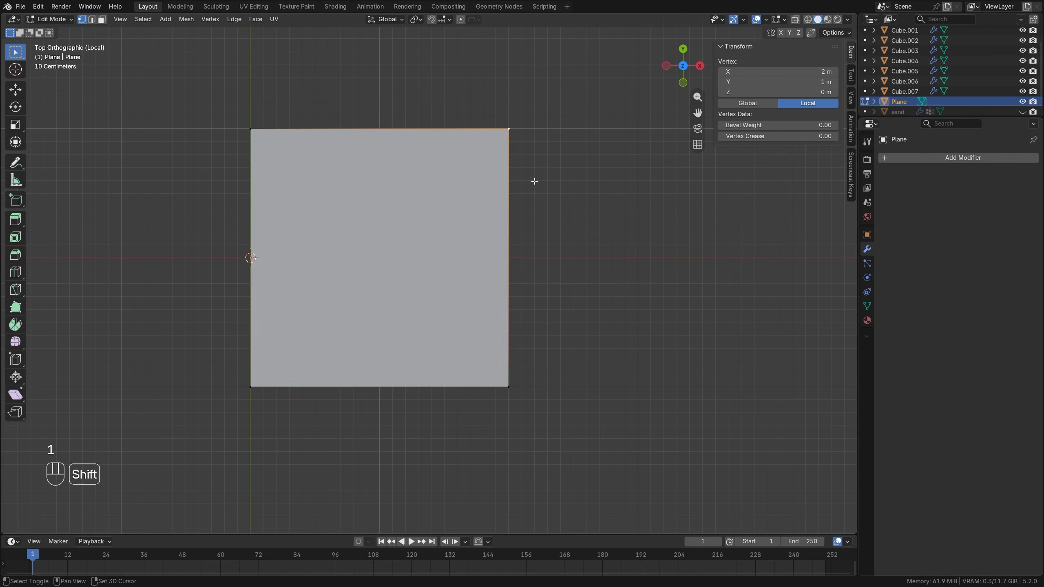
pyautogui.keyDown('shift'); pyautogui.click(519, 381); pyautogui.keyUp('shift')
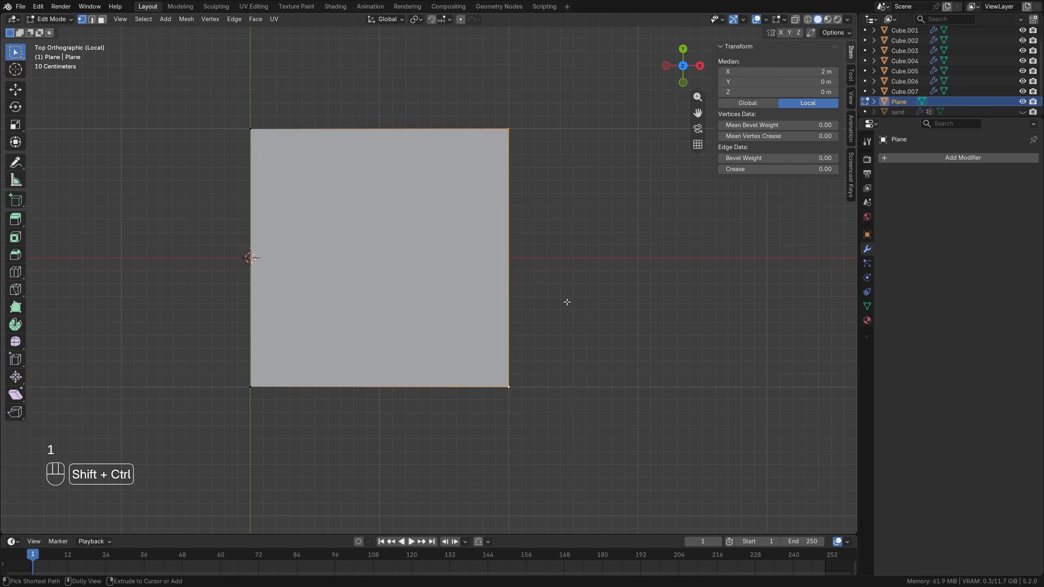
pyautogui.hotkey('shift', 'ctrl', 'b')
pyautogui.scroll(2, 634, 325)
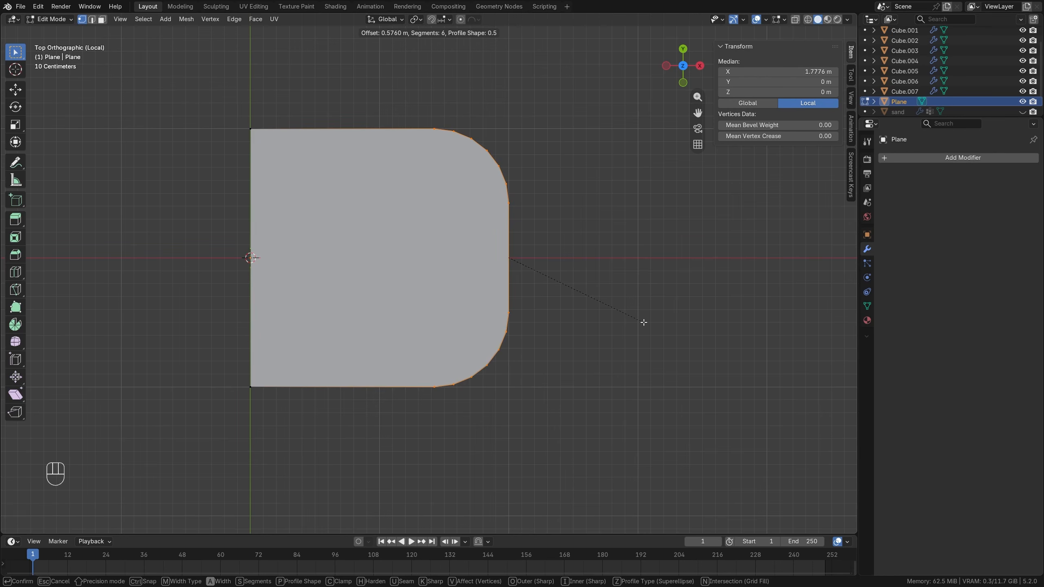
pyautogui.click(639, 323)
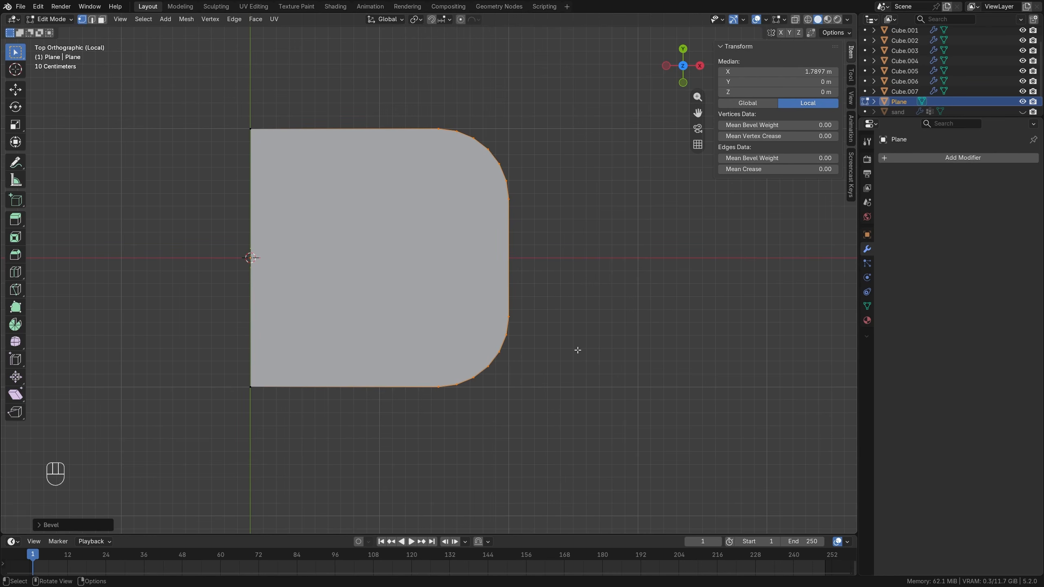
# Return to Object Mode and add a Solidify modifier to the rounded plane with 0.24 m thickness and offset 1.
pyautogui.moveTo(527, 353); pyautogui.dragTo(505, 255, button='middle')
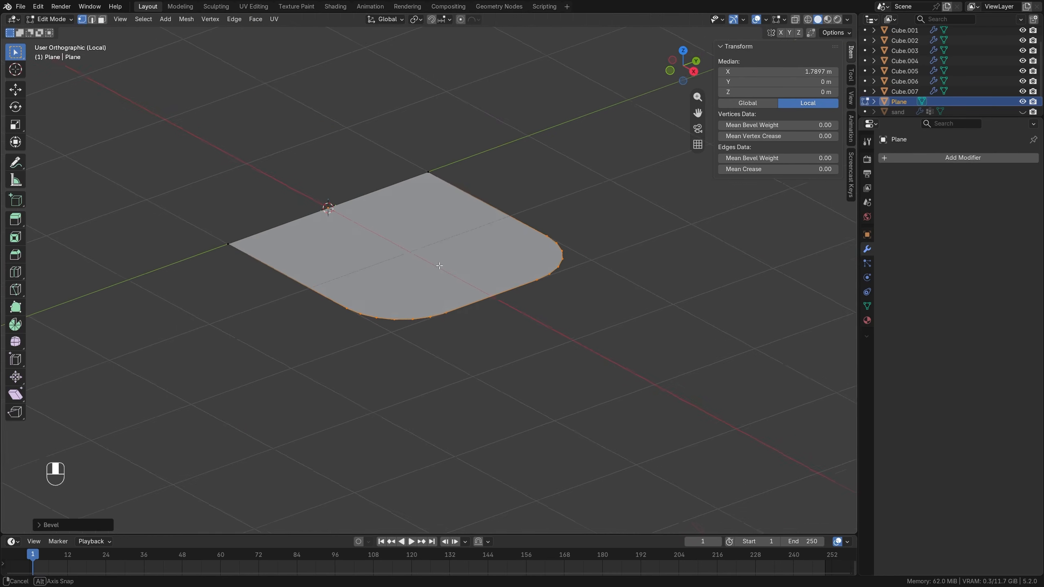
pyautogui.press('Tab')
pyautogui.click(915, 157)
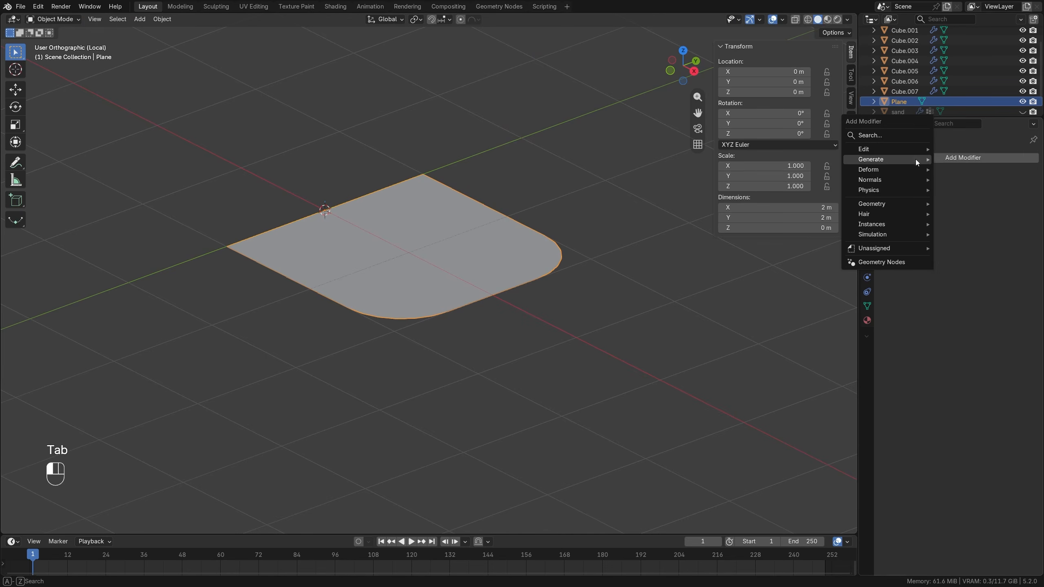
pyautogui.moveTo(914, 159)
pyautogui.click(971, 310)
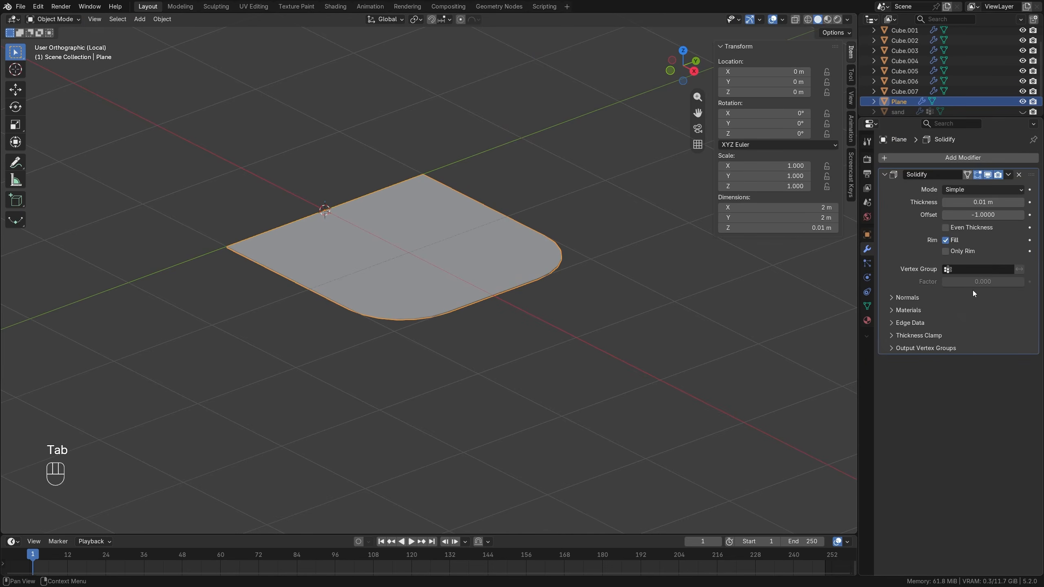
pyautogui.moveTo(973, 214)
pyautogui.mouseDown()
pyautogui.moveTo(1023, 214)
pyautogui.moveTo(971, 201)
pyautogui.moveTo(986, 202)
pyautogui.mouseUp()
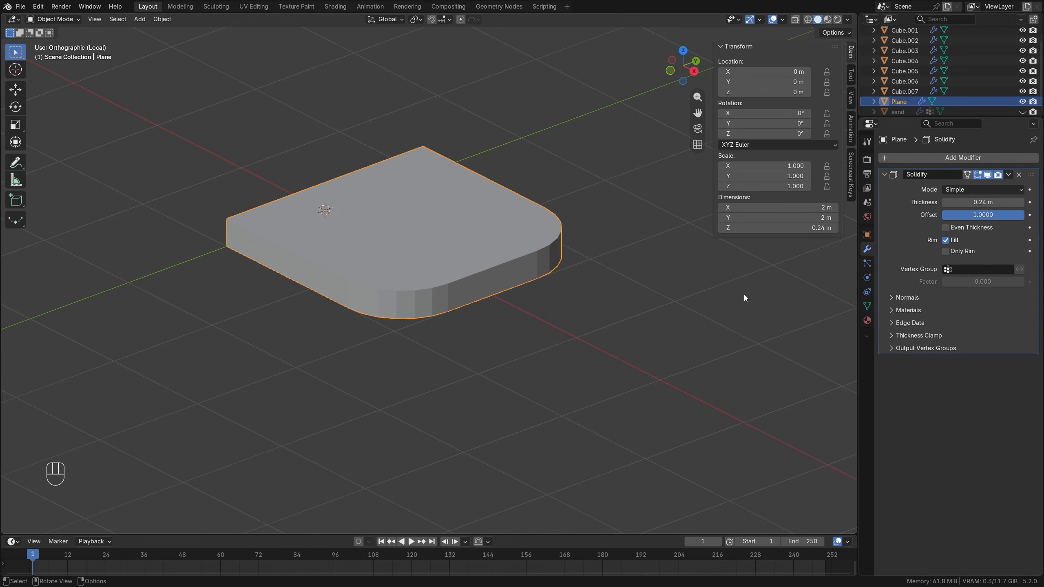
# Exit local view and move the roof tile up to about Z 2.78 m and forward to about Y -2.4 m.
pyautogui.press('KP_Divide')
pyautogui.moveTo(537, 358); pyautogui.dragTo(401, 243, button='middle')
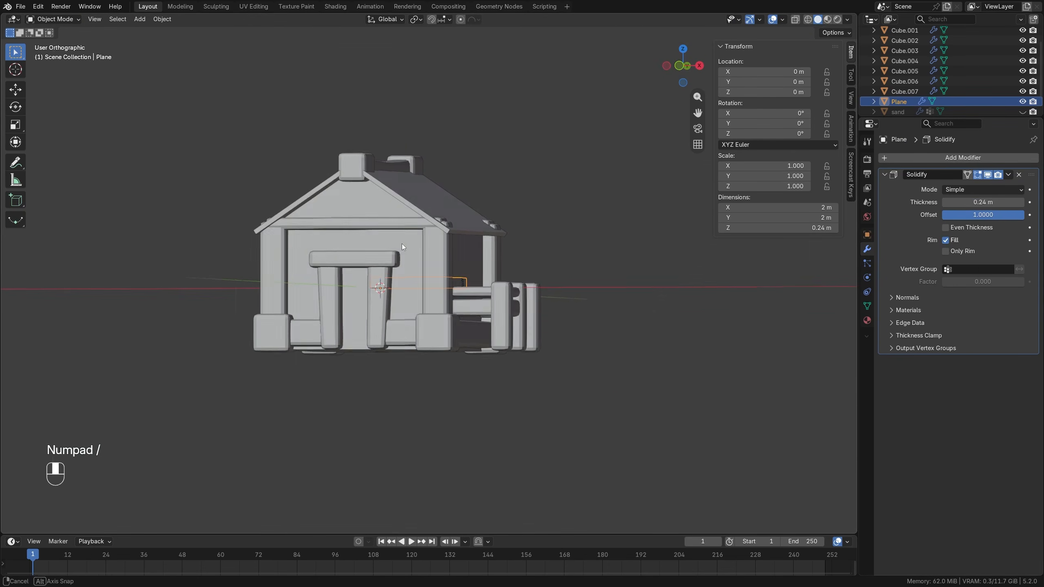
pyautogui.press('g')
pyautogui.press('z')
pyautogui.click(413, 131)
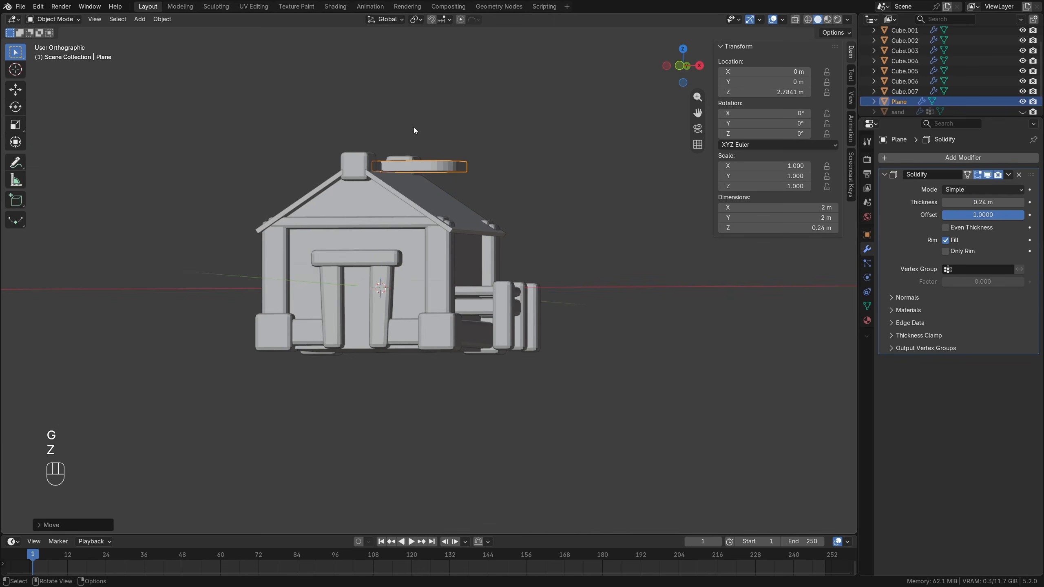
pyautogui.press('KP_7')
pyautogui.press('g')
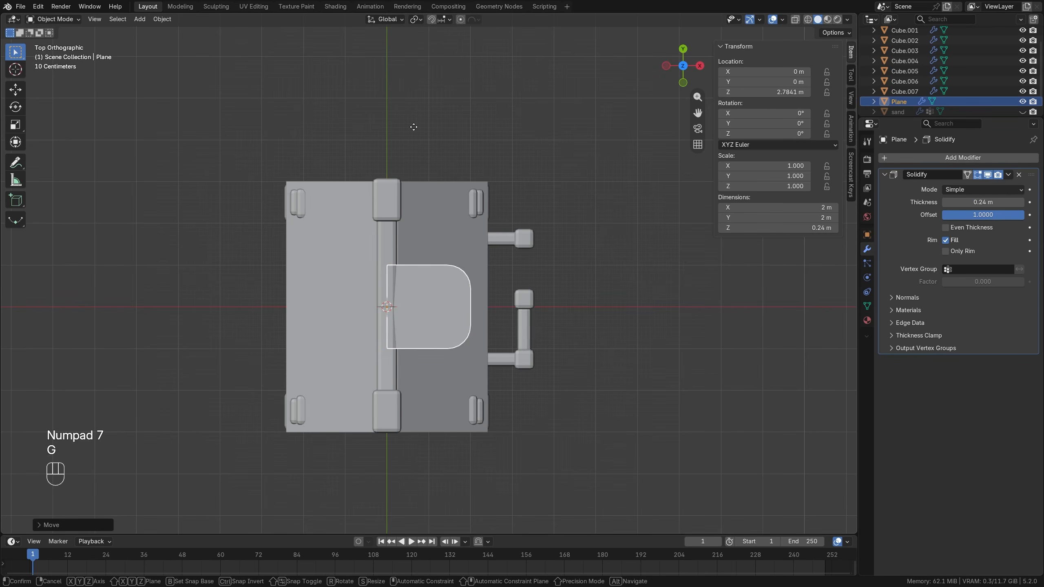
pyautogui.press('y')
pyautogui.click(455, 270)
# Scale the tile to about 0.305 and place it beside the front ridge block at about X 0.18 m, Y -2.69 m.
pyautogui.press('s')
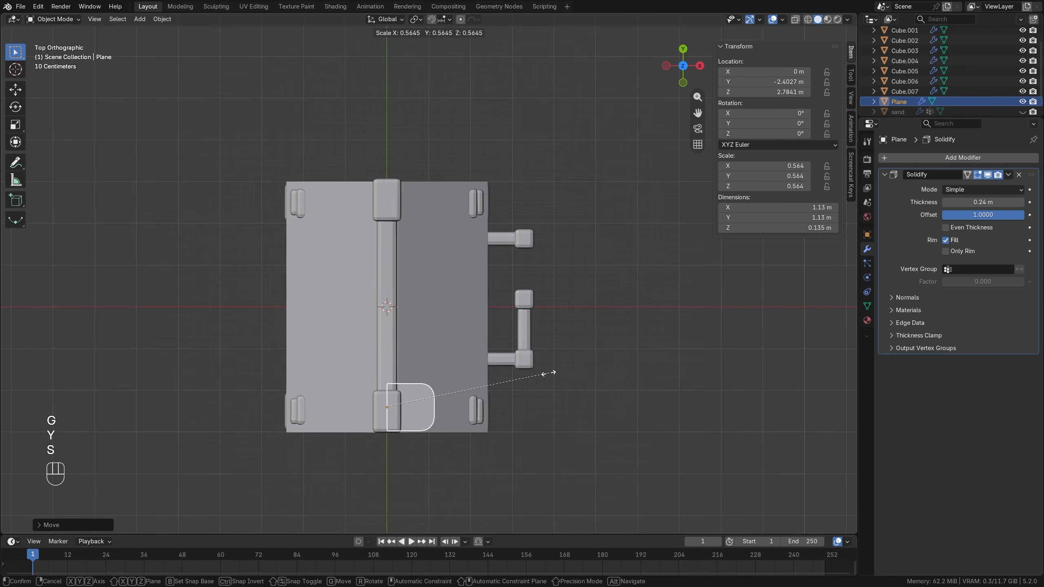
pyautogui.click(474, 387)
pyautogui.moveTo(474, 387); pyautogui.dragTo(394, 327, button='middle')
pyautogui.press('KP_7')
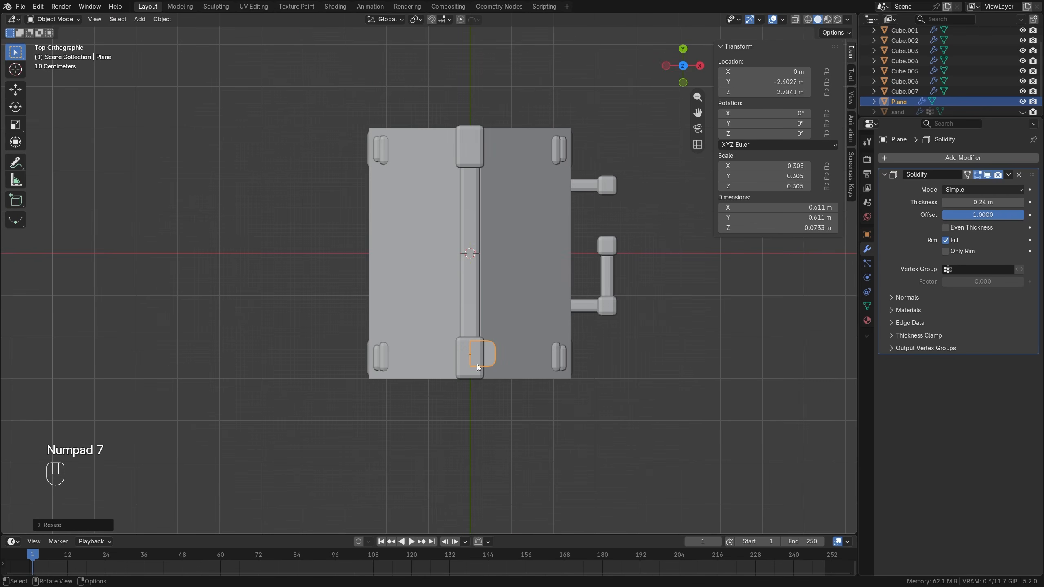
pyautogui.press('g')
pyautogui.click(483, 376)
pyautogui.keyDown('shift'); pyautogui.moveTo(515, 380); pyautogui.dragTo(390, 312, button='middle'); pyautogui.keyUp('shift')
# Add an Array modifier to the tile with a count of 11 and a relative offset of X 0, Y 1.
pyautogui.click(922, 157)
pyautogui.moveTo(922, 157)
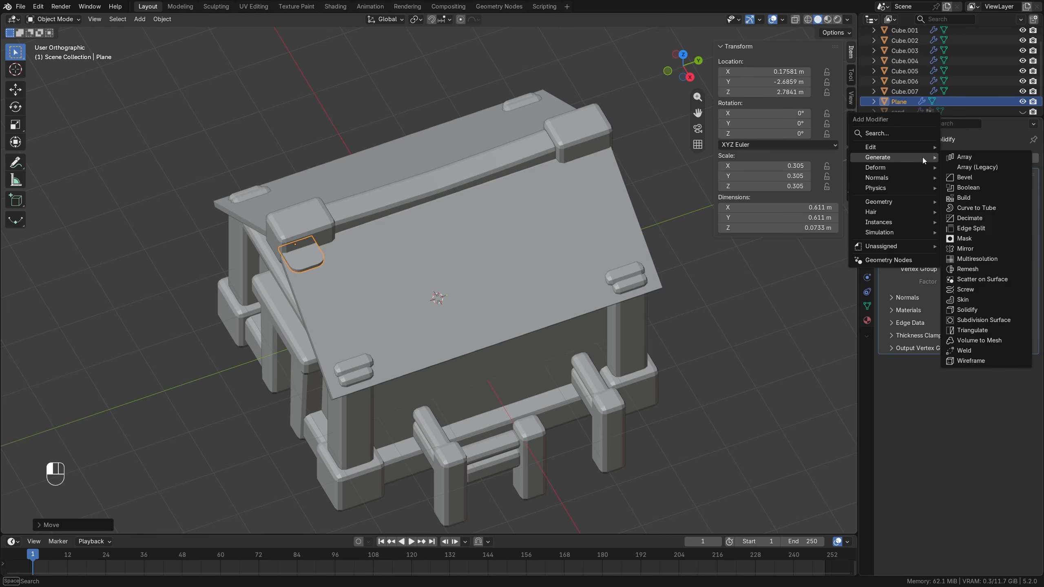
pyautogui.click(963, 157)
pyautogui.moveTo(977, 417); pyautogui.dragTo(977, 417)
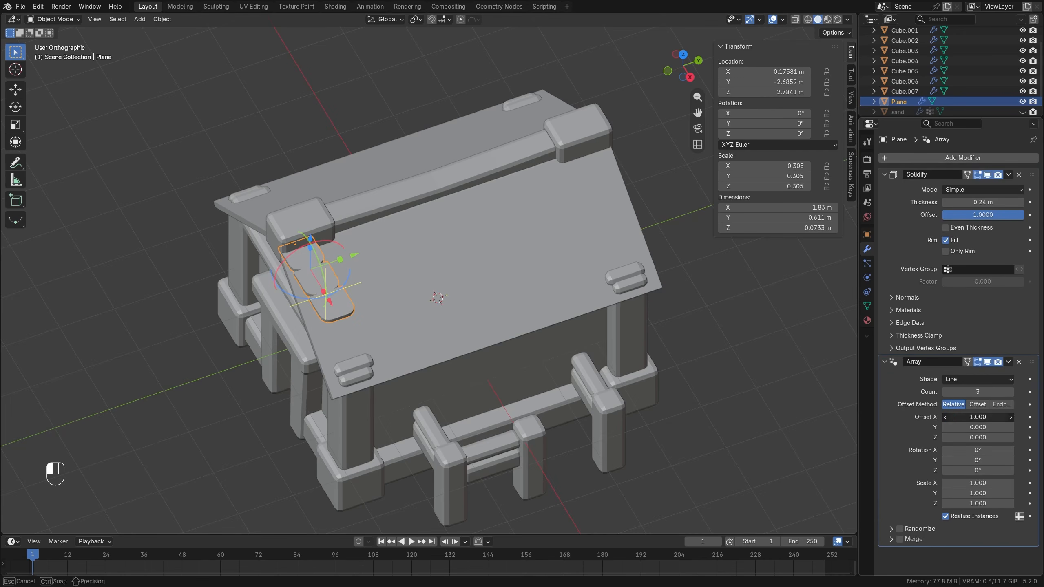
pyautogui.write('0')
pyautogui.press('Tab')
pyautogui.write('1')
pyautogui.press('Return')
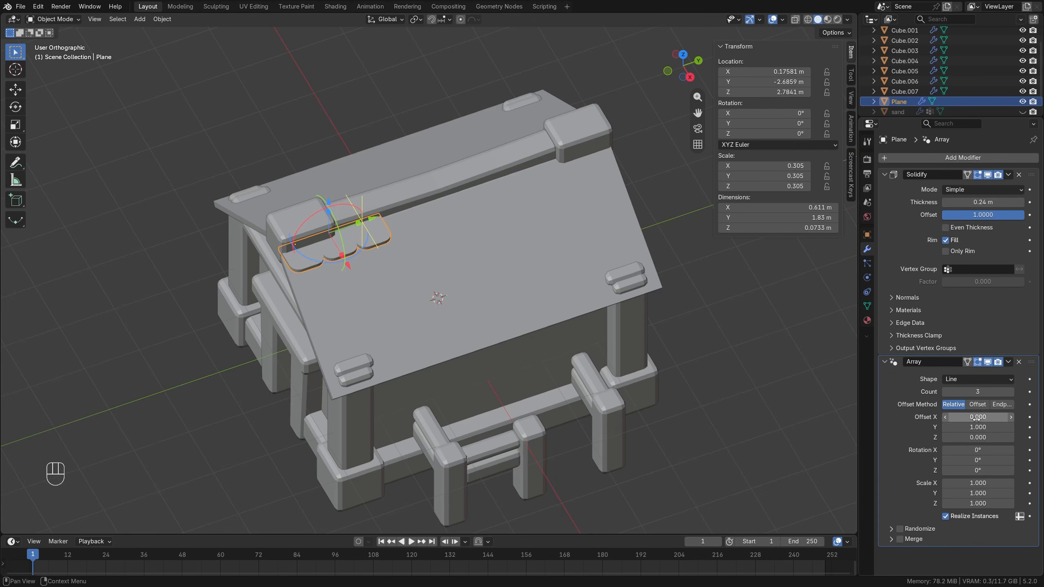
pyautogui.click(977, 391)
pyautogui.write('11')
pyautogui.press('Return')
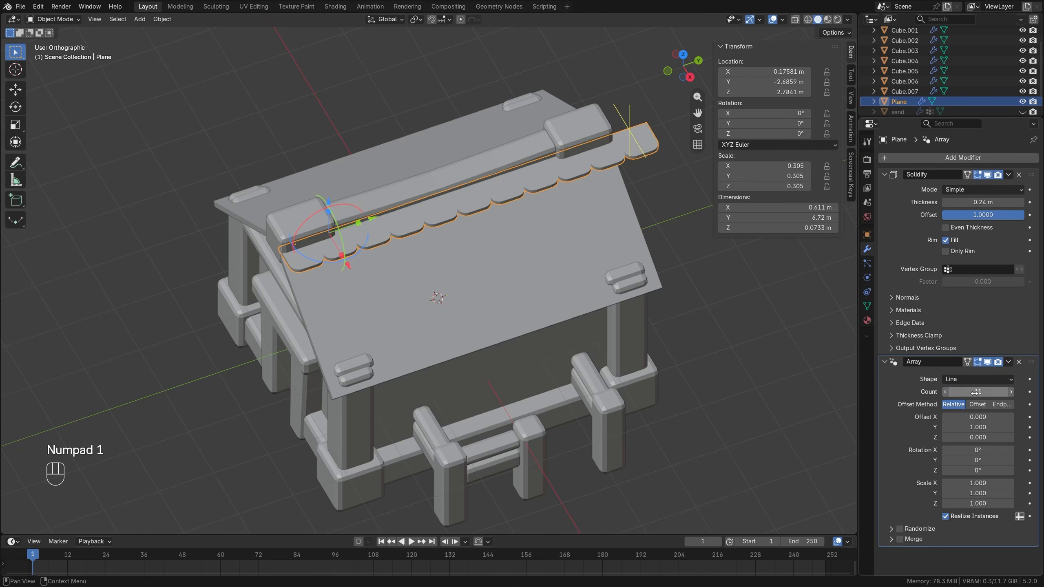
# Move the tile row along Y to about -2.81 m and enter Edit Mode on its mesh.
pyautogui.moveTo(639, 304); pyautogui.dragTo(408, 233, button='middle')
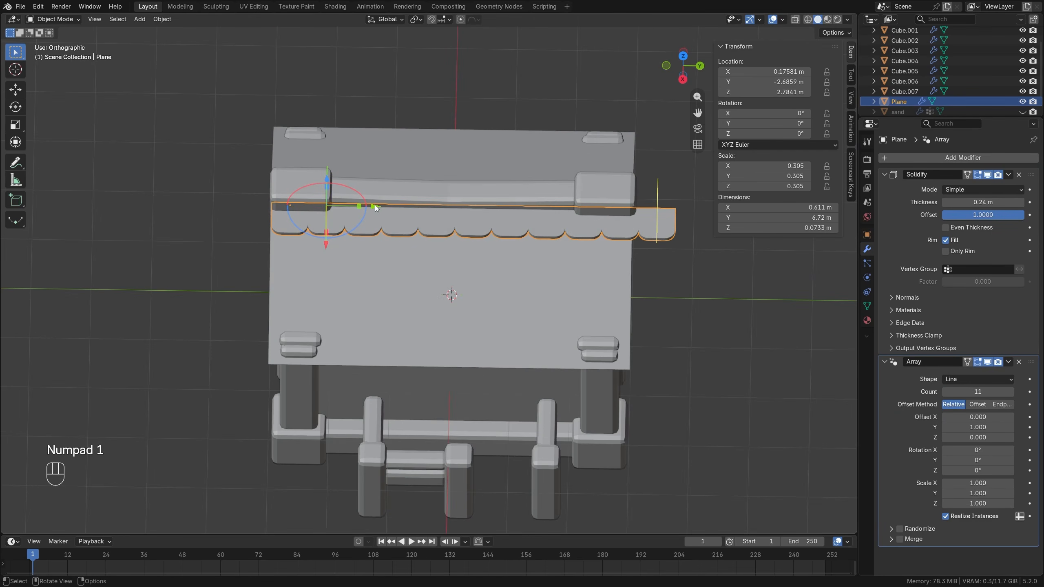
pyautogui.press('g')
pyautogui.press('y')
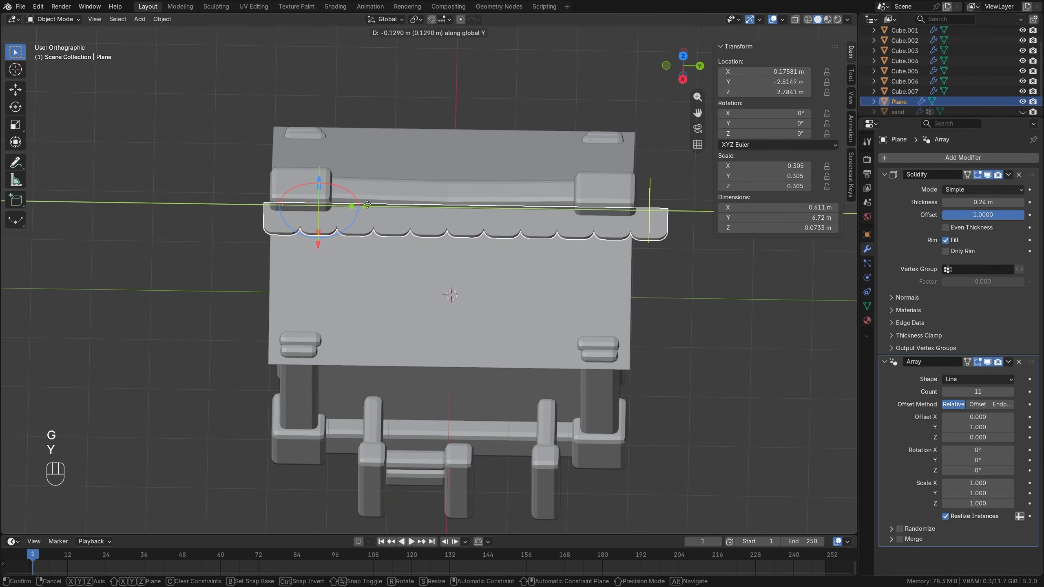
pyautogui.click(366, 204)
pyautogui.press('Tab')
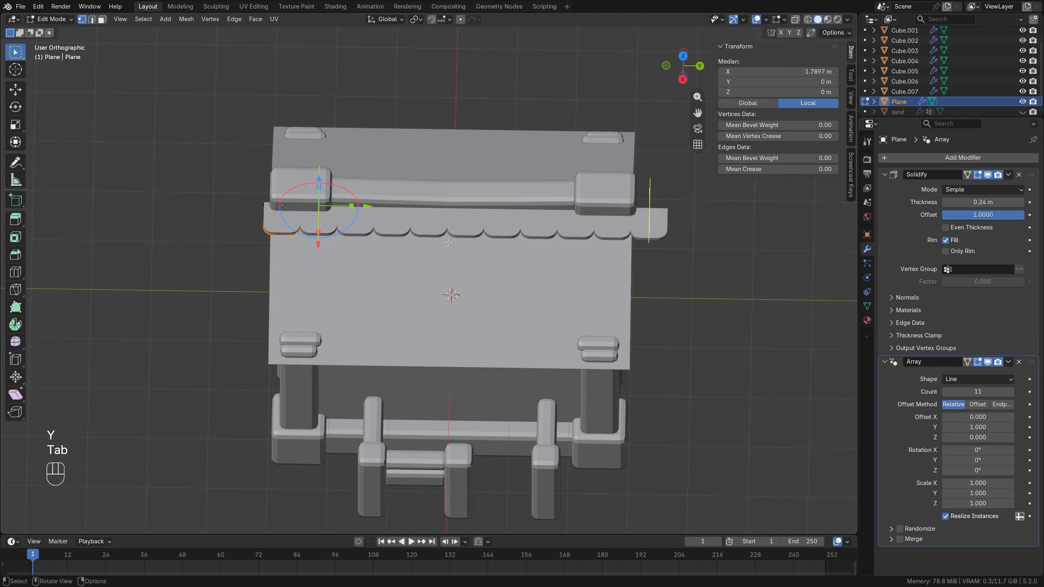
pyautogui.press('s')
pyautogui.press('y')
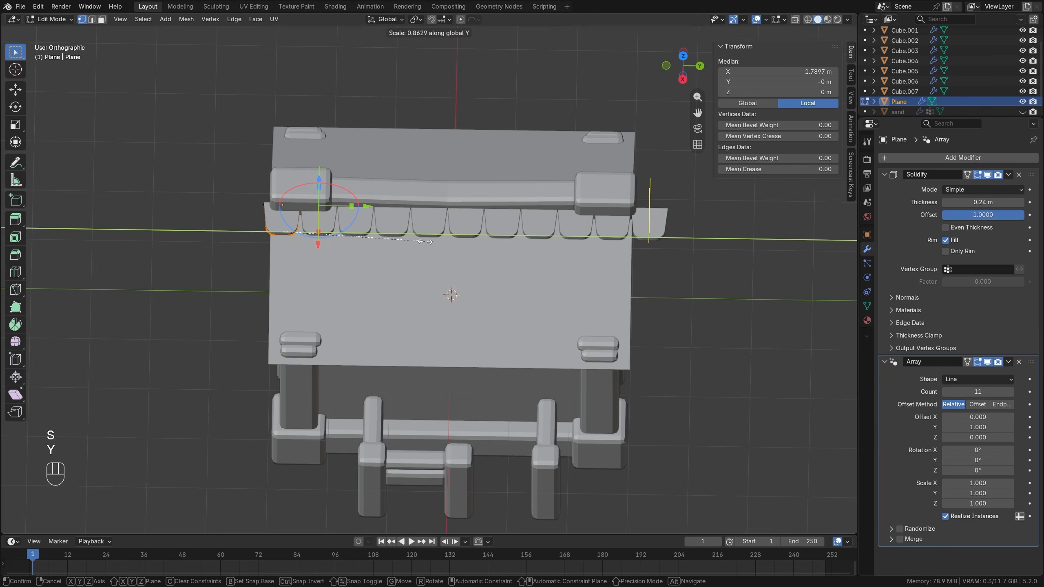
pyautogui.click(417, 242)
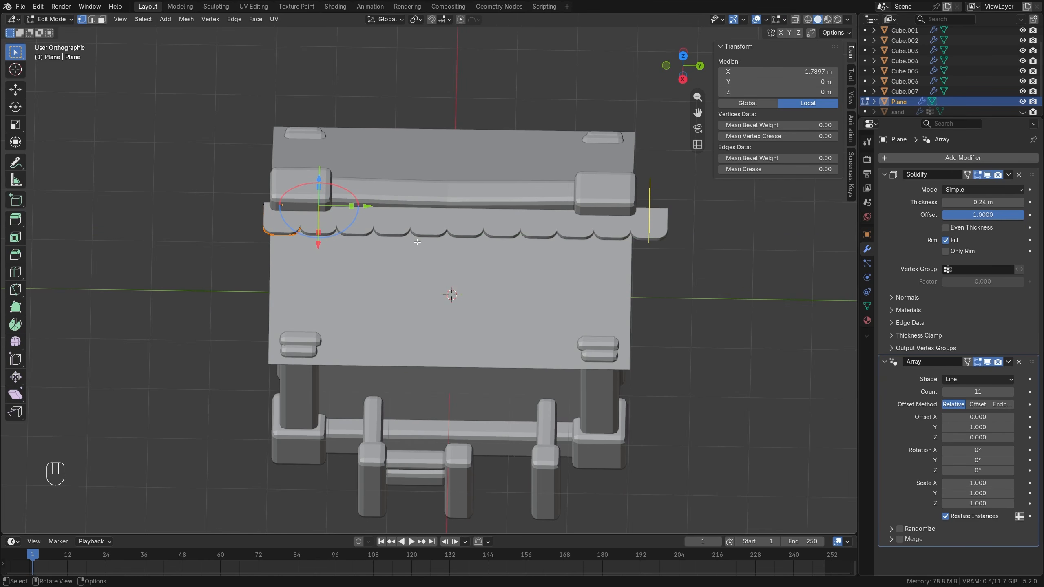
# Scale the whole tile mesh to about 0.92 along Y and return to Object Mode.
pyautogui.press('s')
pyautogui.press('y')
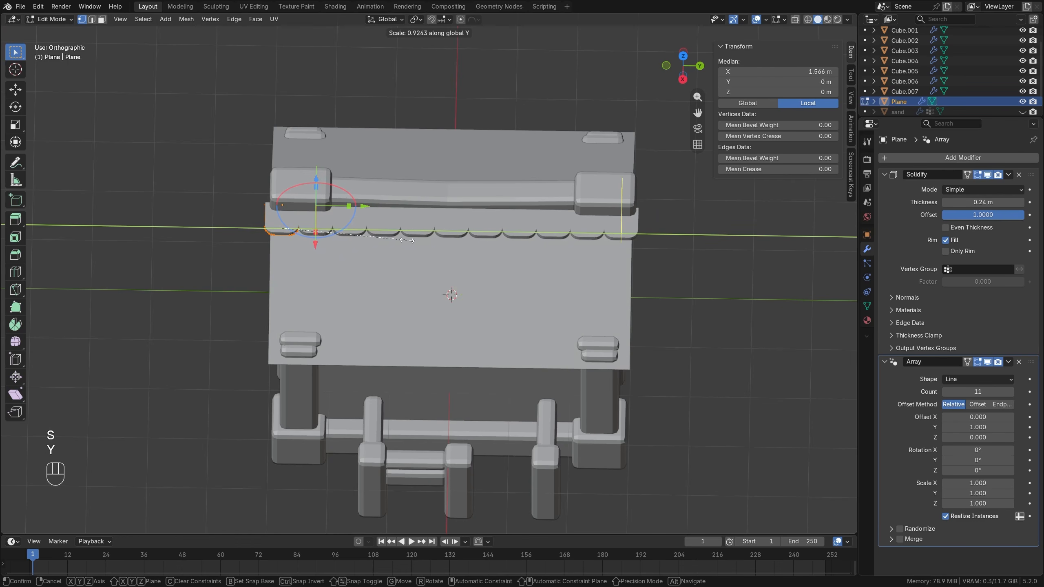
pyautogui.click(408, 240)
pyautogui.moveTo(408, 240); pyautogui.dragTo(447, 228, button='middle')
pyautogui.press('Tab')
# Apply the tile row's scale and set its Solidify thickness to 0.1 m.
pyautogui.hotkey('ctrl', 'a')
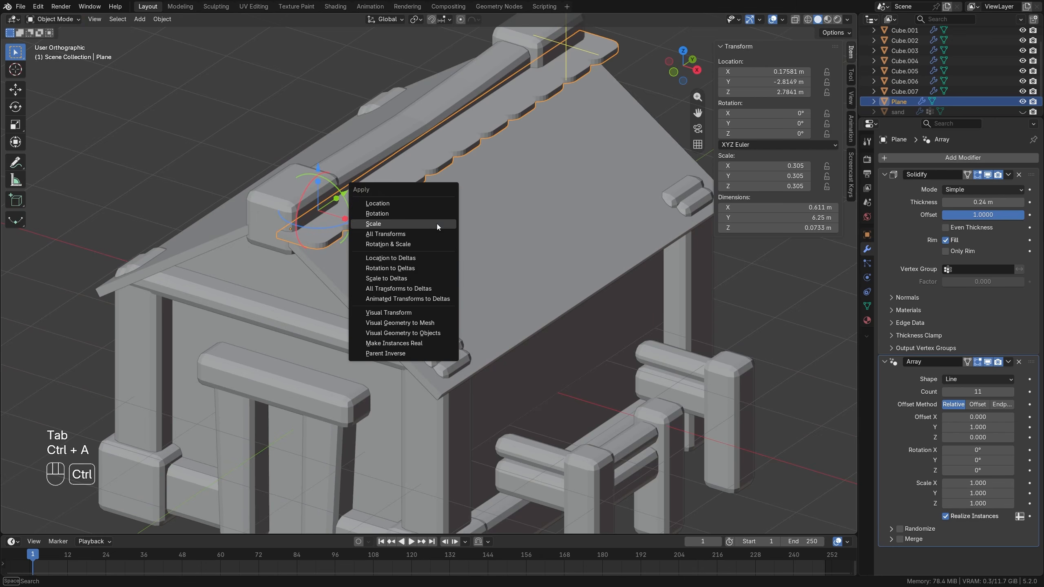
pyautogui.click(437, 224)
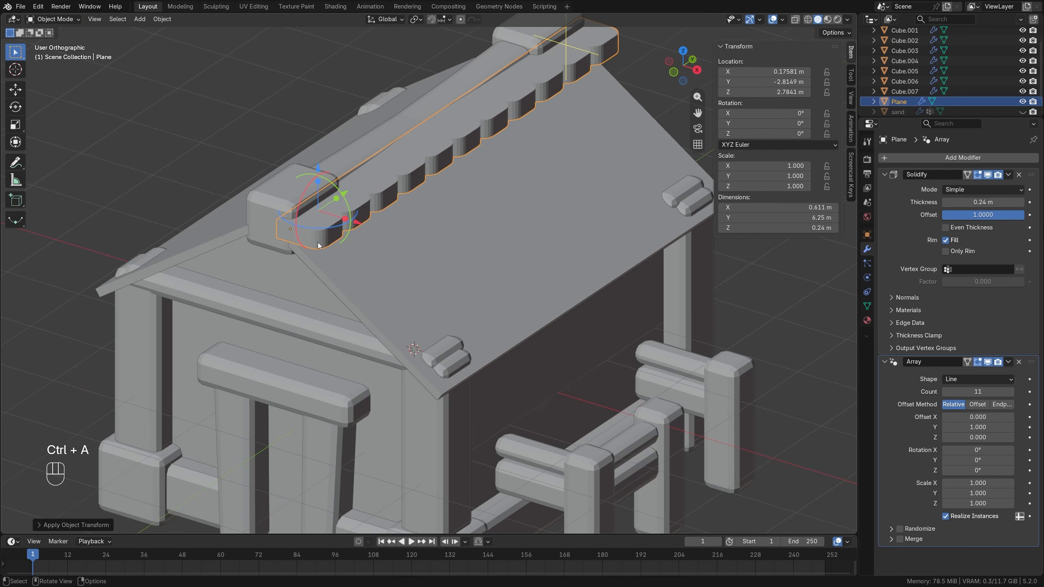
pyautogui.keyDown('shift'); pyautogui.moveTo(982, 202); pyautogui.dragTo(945, 202); pyautogui.keyUp('shift')
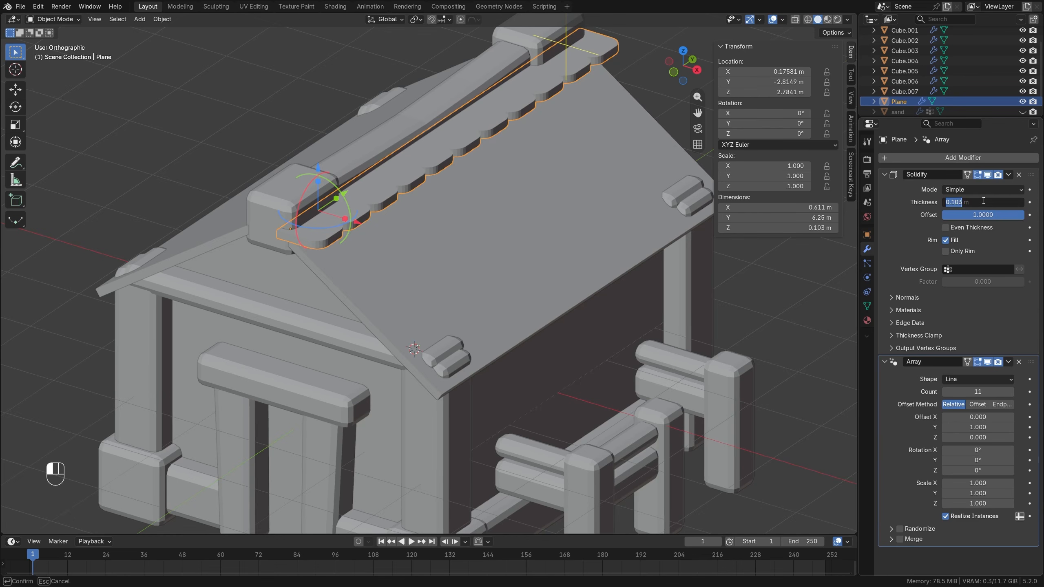
pyautogui.scroll(-3, 619, 184)
pyautogui.moveTo(472, 182); pyautogui.dragTo(592, 206, button='middle')
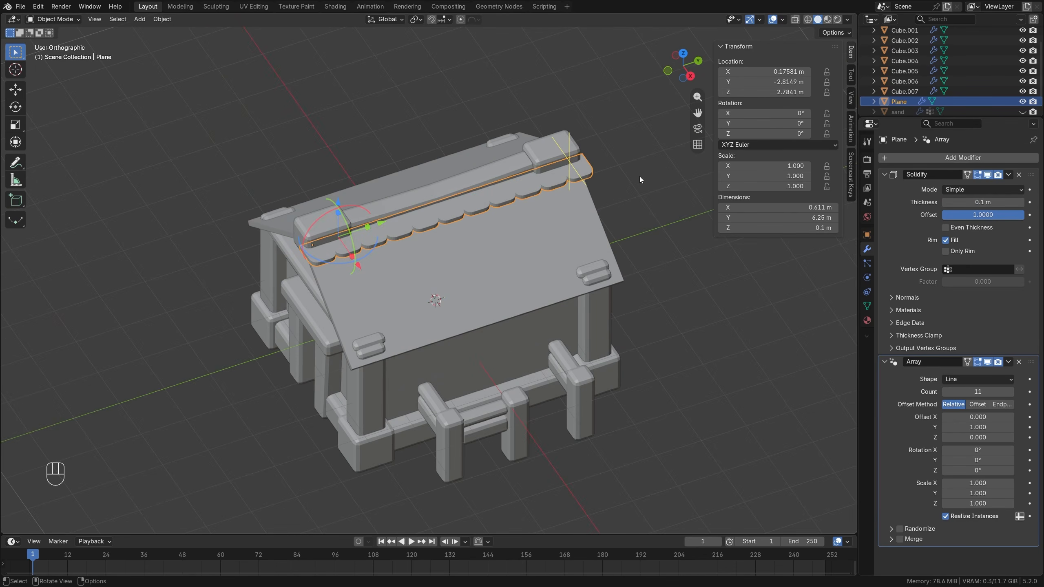
pyautogui.keyDown('shift'); pyautogui.moveTo(558, 197); pyautogui.dragTo(524, 231, button='middle'); pyautogui.keyUp('shift')
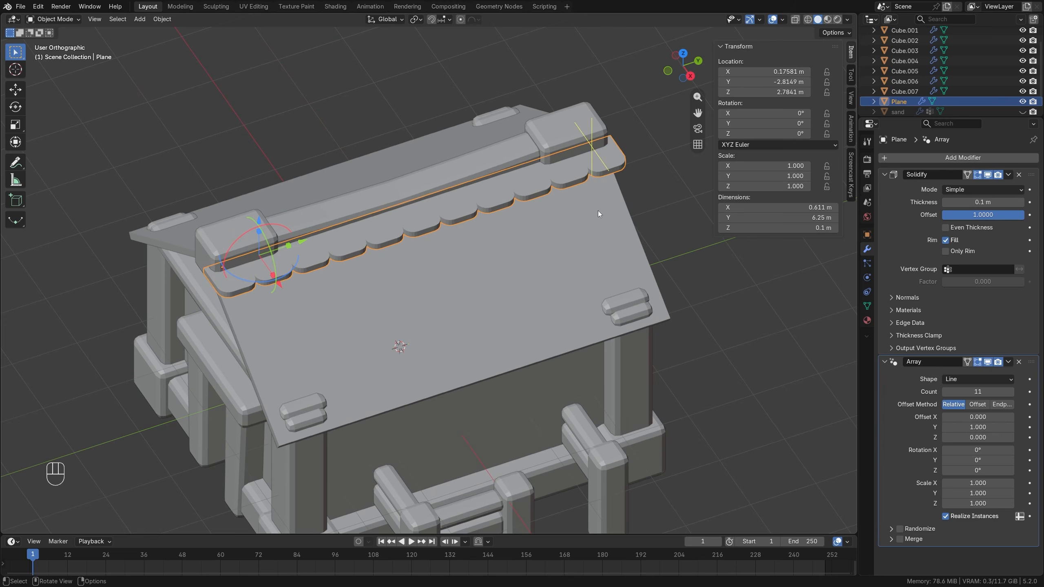
# Enable Randomize on the tile row's Array modifier with a random X offset of 0.2.
pyautogui.click(890, 528)
pyautogui.scroll(-6, 947, 414)
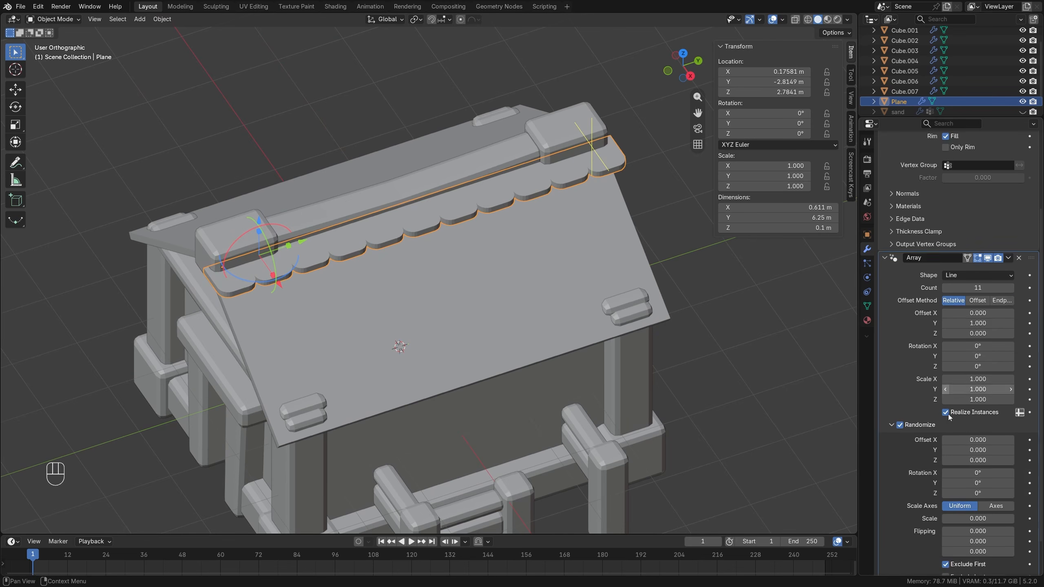
pyautogui.moveTo(975, 403)
pyautogui.mouseDown()
pyautogui.moveTo(994, 403)
pyautogui.moveTo(976, 403)
pyautogui.mouseUp()
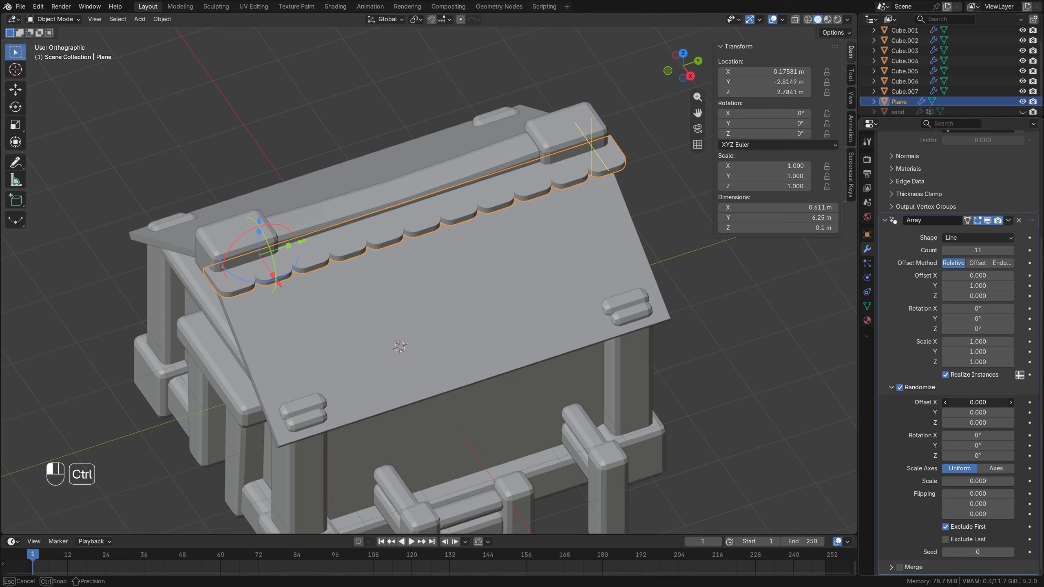
pyautogui.click(977, 403)
pyautogui.write('0.2')
pyautogui.press('Return')
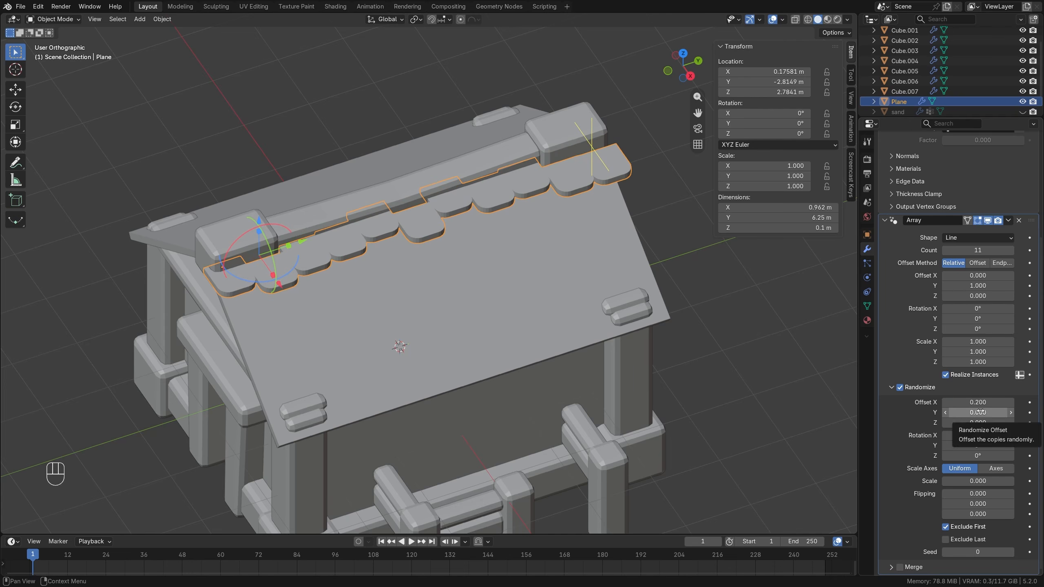
# Reduce the array's random X offset to 0.05.
pyautogui.moveTo(985, 402)
pyautogui.mouseDown()
pyautogui.moveTo(972, 402)
pyautogui.moveTo(985, 402)
pyautogui.mouseUp()
pyautogui.click(985, 402)
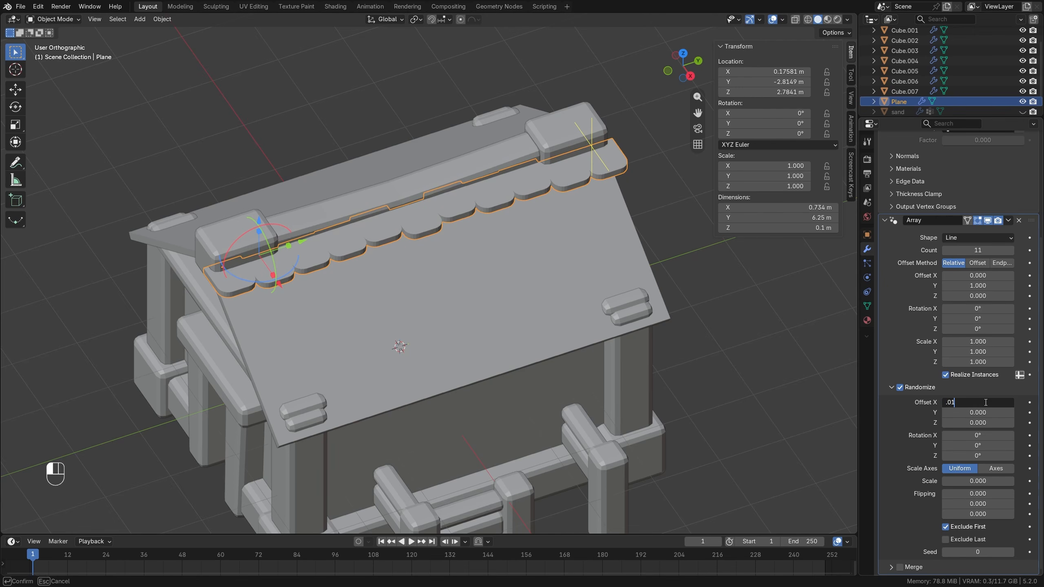
pyautogui.write('.01')
pyautogui.press('Return')
pyautogui.moveTo(985, 402); pyautogui.dragTo(987, 405)
pyautogui.click(979, 403)
pyautogui.write('.05')
pyautogui.press('Return')
pyautogui.moveTo(557, 365); pyautogui.dragTo(563, 285, button='middle')
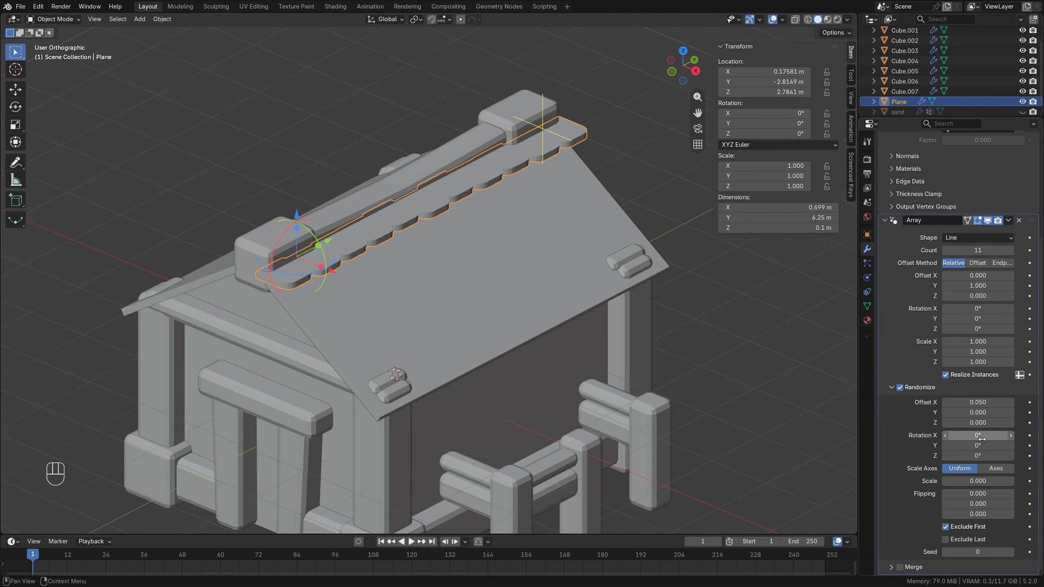
# Set the array's random rotation to 5° on X and Y and its random scale to 0.1.
pyautogui.moveTo(978, 435); pyautogui.dragTo(973, 435)
pyautogui.write('5')
pyautogui.press('Return')
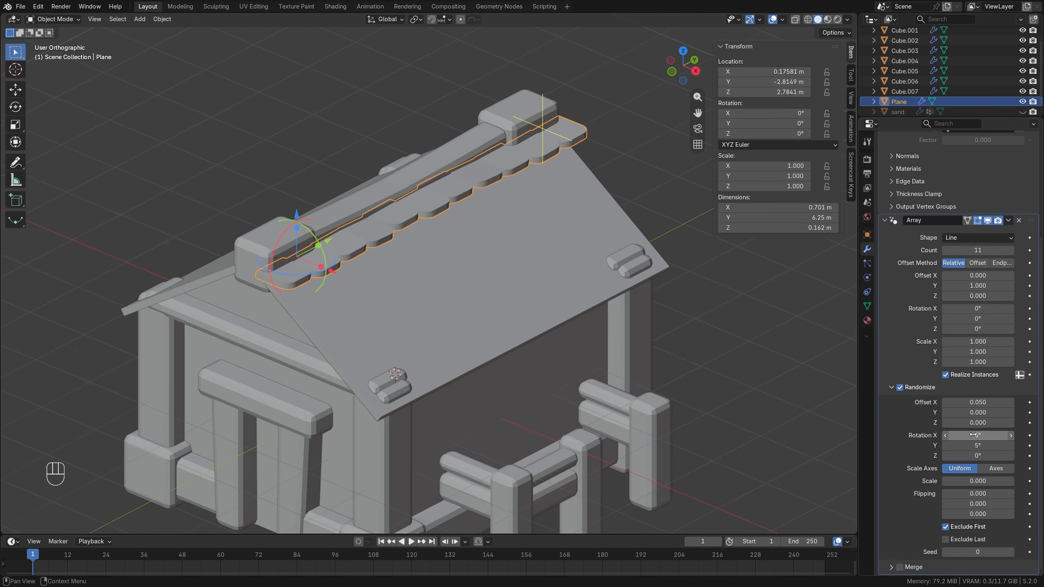
pyautogui.moveTo(435, 255); pyautogui.dragTo(392, 239, button='middle')
pyautogui.moveTo(964, 482); pyautogui.dragTo(974, 481)
pyautogui.moveTo(401, 213); pyautogui.dragTo(599, 289, button='middle')
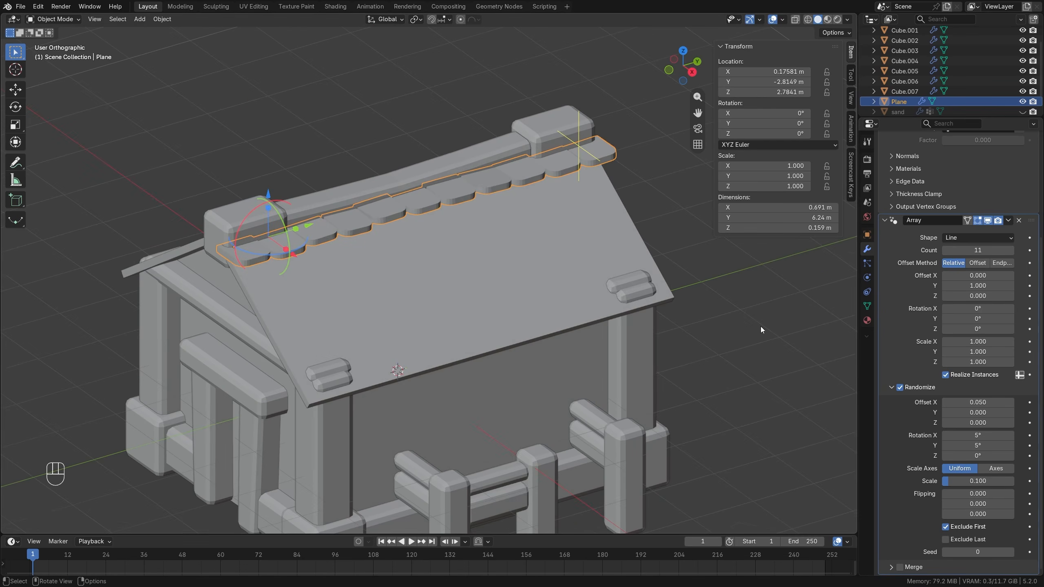
# Duplicate the tile row in front view and place the copy at about X 0.53 m, Z 2.72 m.
pyautogui.moveTo(452, 231); pyautogui.dragTo(485, 215, button='middle')
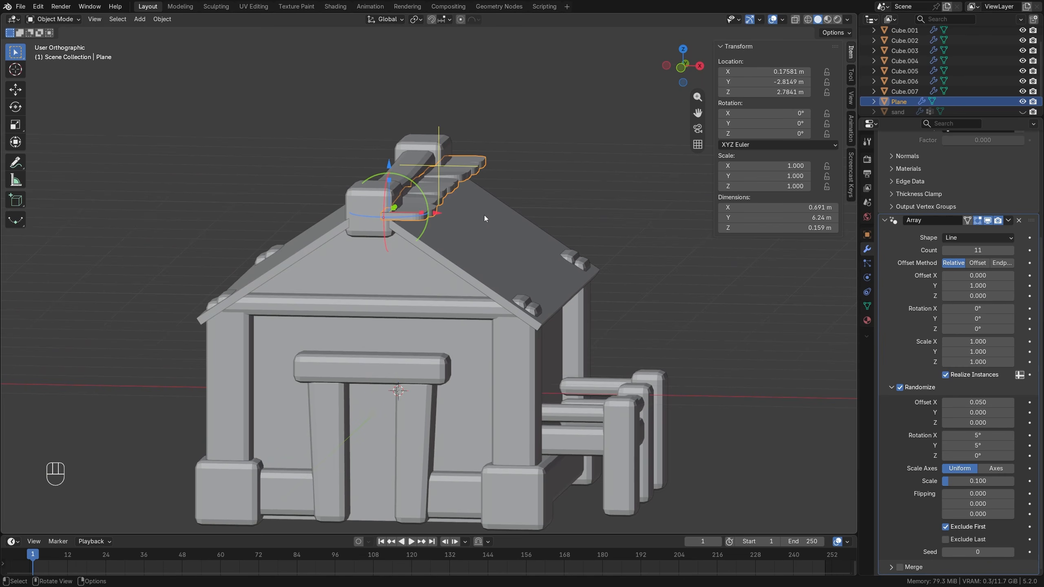
pyautogui.press('KP_1')
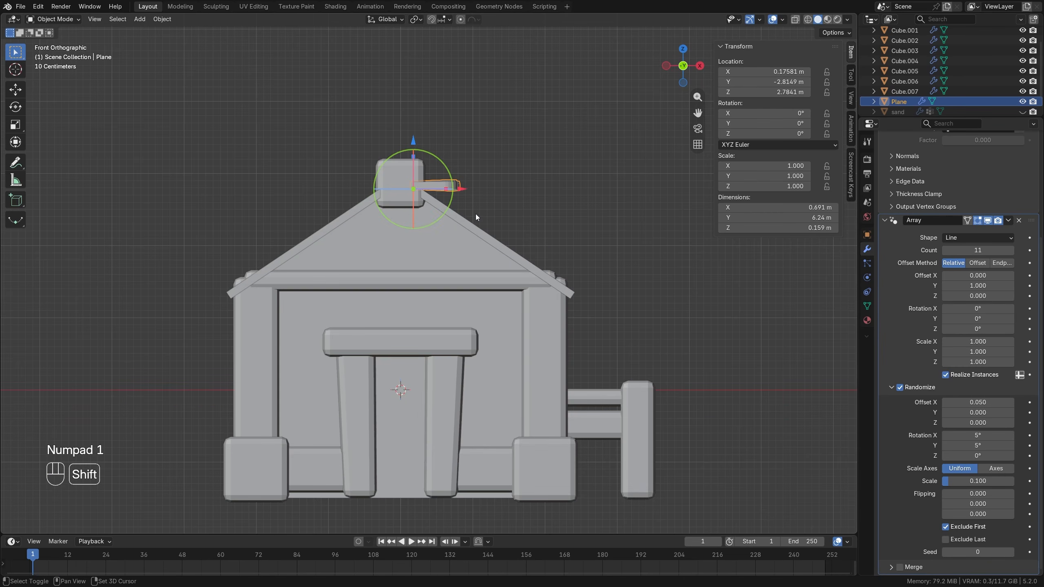
pyautogui.hotkey('shift', 'd')
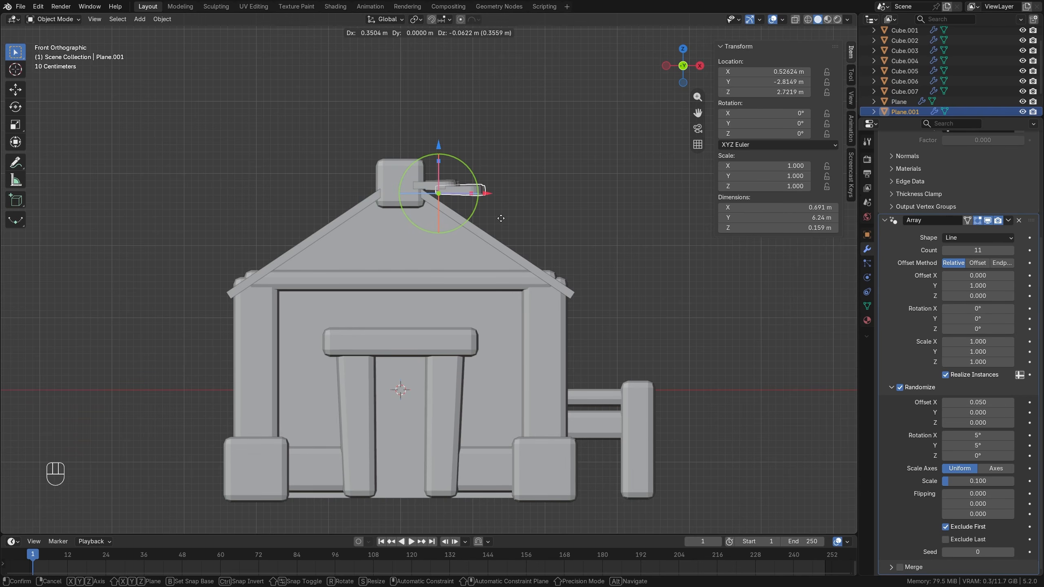
pyautogui.click(501, 218)
# Shift the second tile row along Y to about -2.76 m and set its random seed to 1.
pyautogui.moveTo(501, 218); pyautogui.dragTo(429, 233, button='middle')
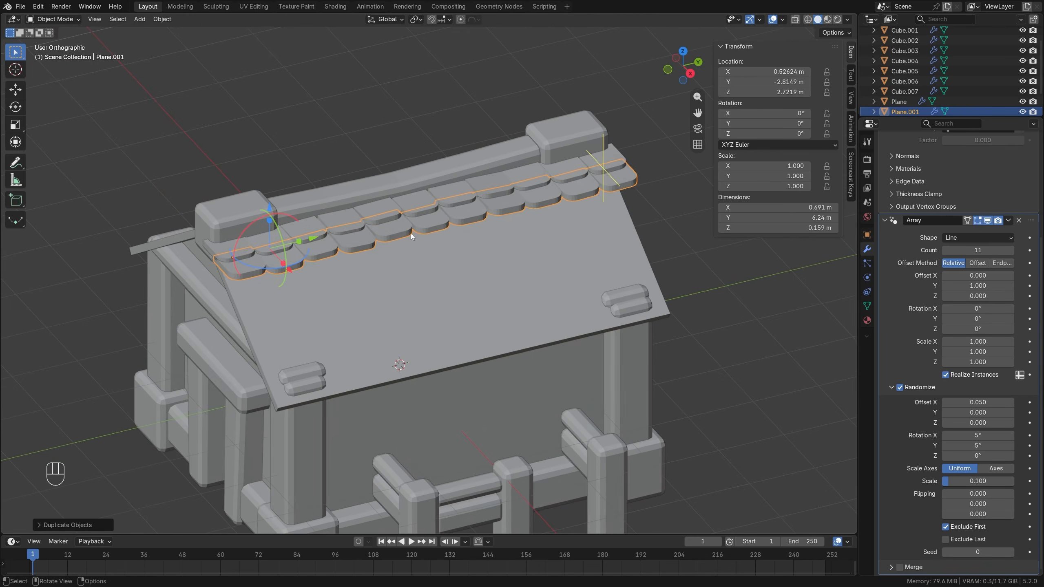
pyautogui.press('g')
pyautogui.press('y')
pyautogui.click(414, 232)
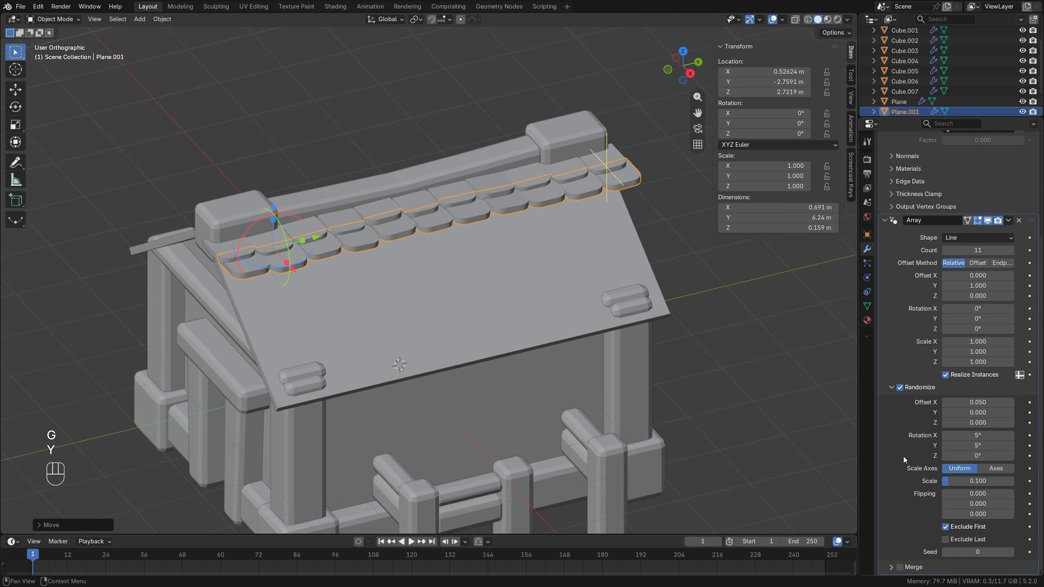
pyautogui.click(1010, 551)
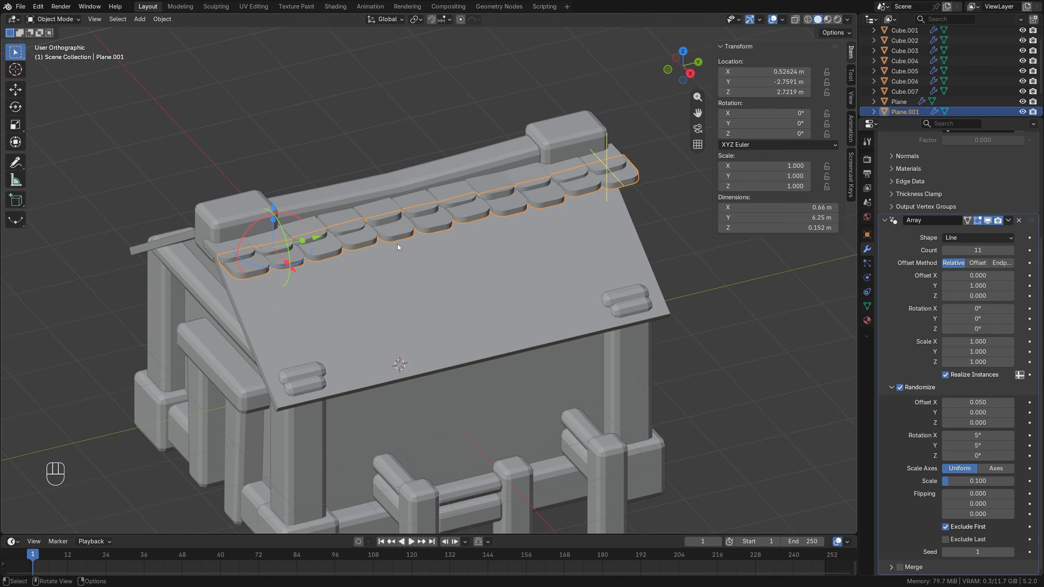
pyautogui.press('KP_1')
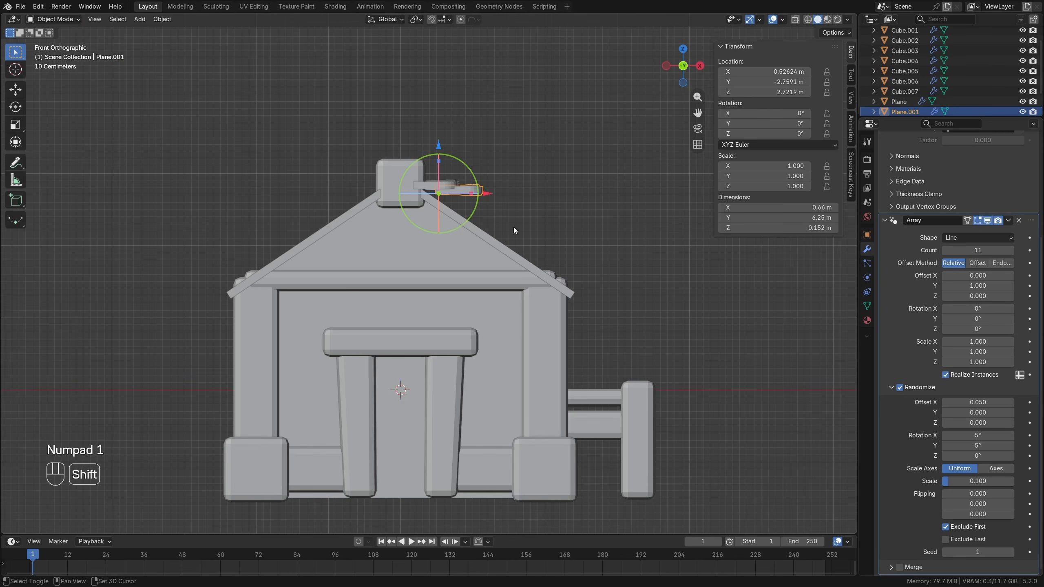
pyautogui.hotkey('shift', 'd')
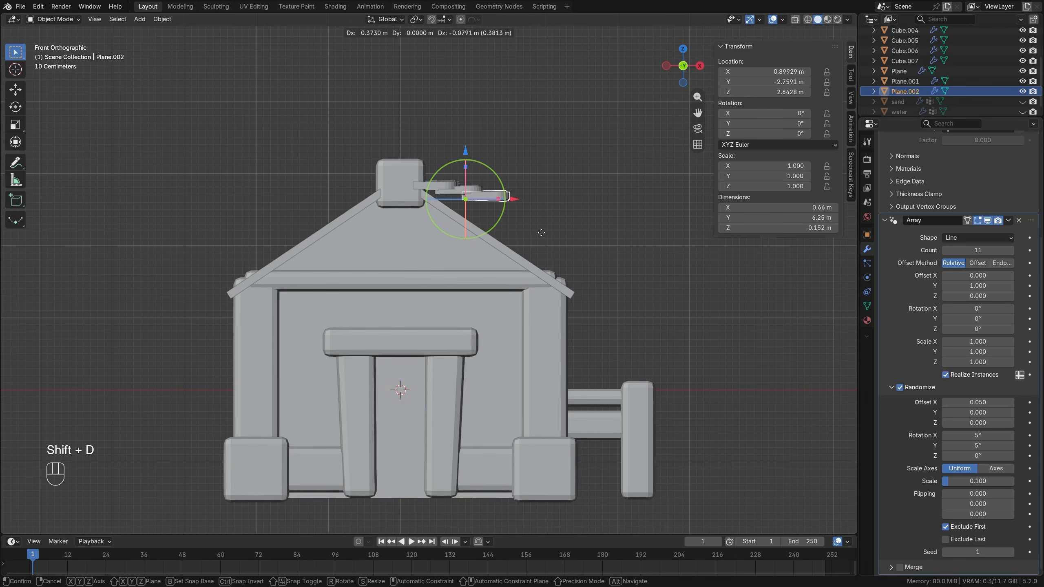
pyautogui.click(542, 234)
pyautogui.hotkey('shift', 'd')
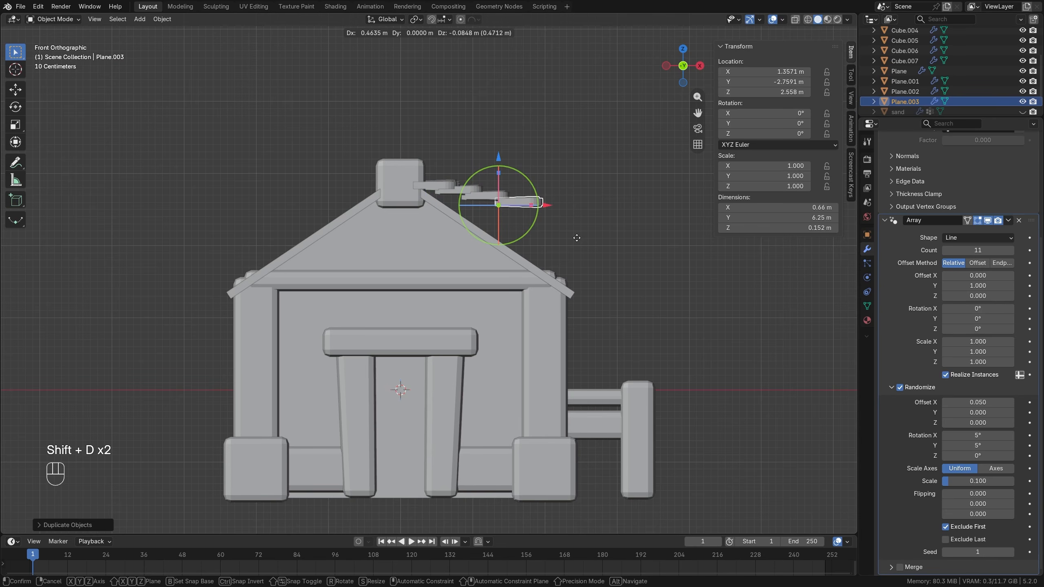
pyautogui.click(576, 238)
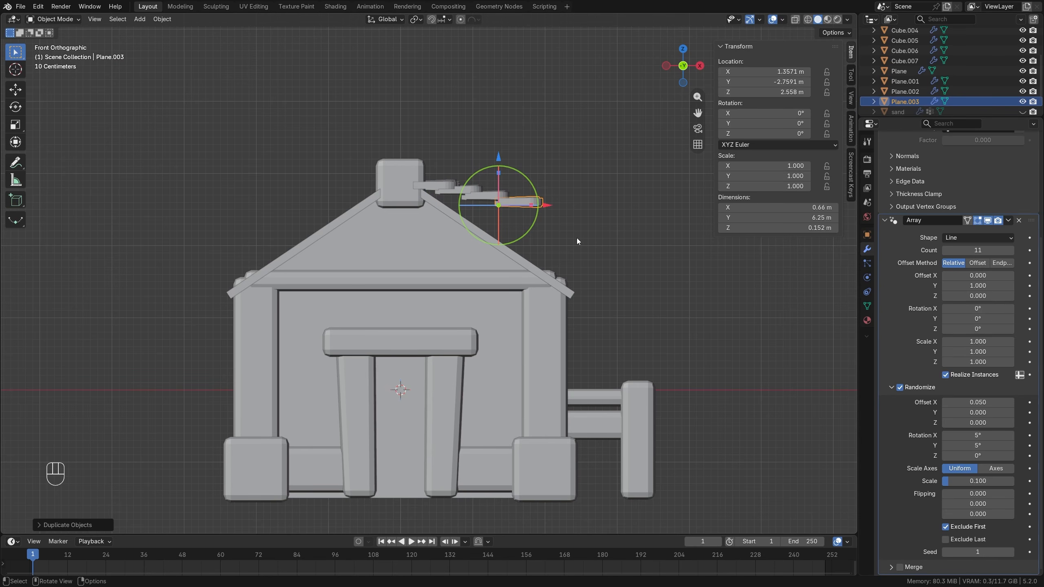
pyautogui.press('x')
pyautogui.click(572, 237)
pyautogui.hotkey('ctrl', 'z')
pyautogui.hotkey('ctrl', 'z')
pyautogui.hotkey('ctrl', 'z')
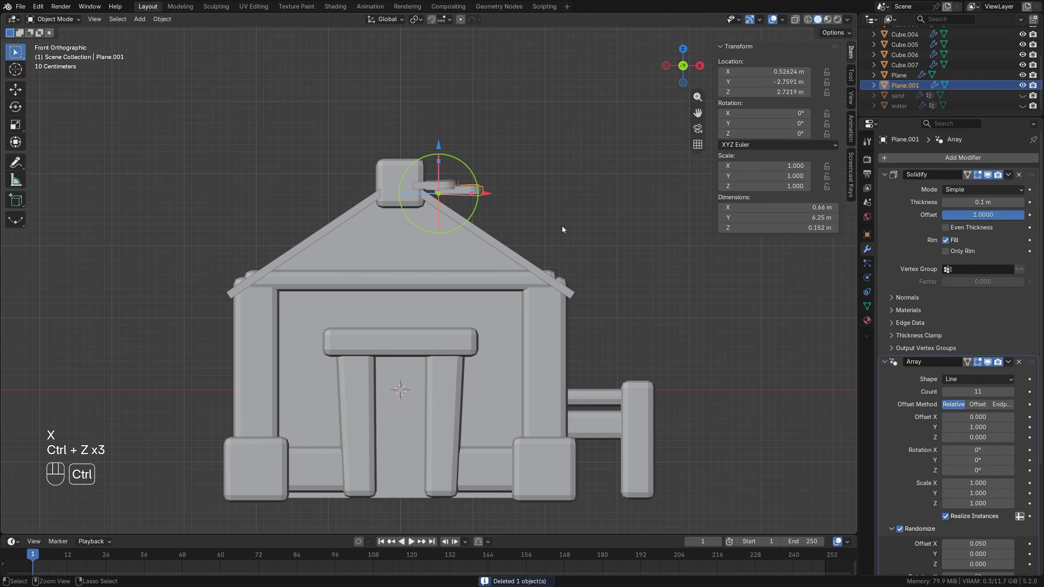
# Lower the second tile row to about X 0.71 m, Z 2.51 m and tilt the first row down toward the roof slope.
pyautogui.press('g')
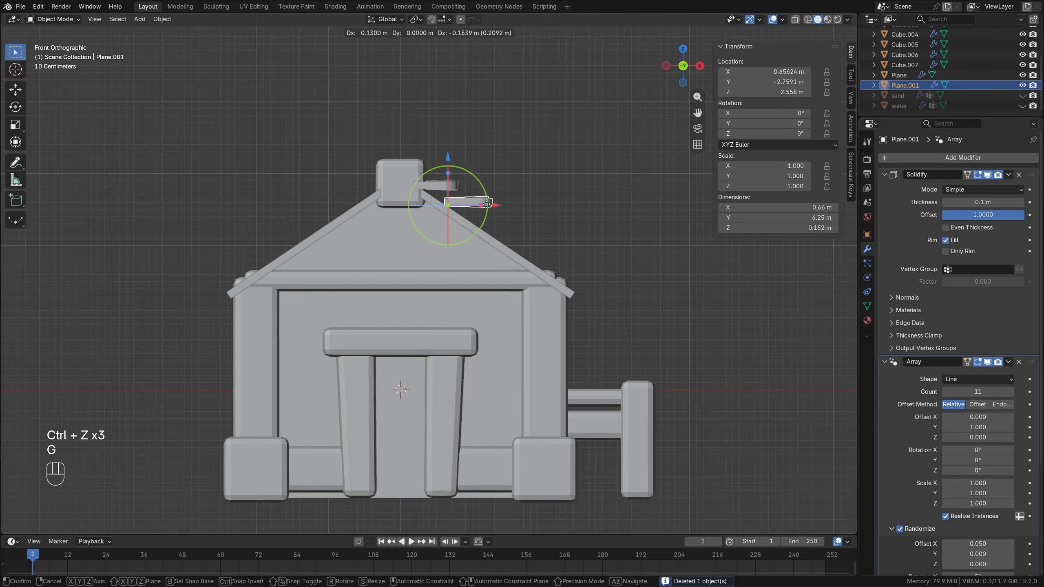
pyautogui.click(489, 208)
pyautogui.click(445, 191)
pyautogui.press('r')
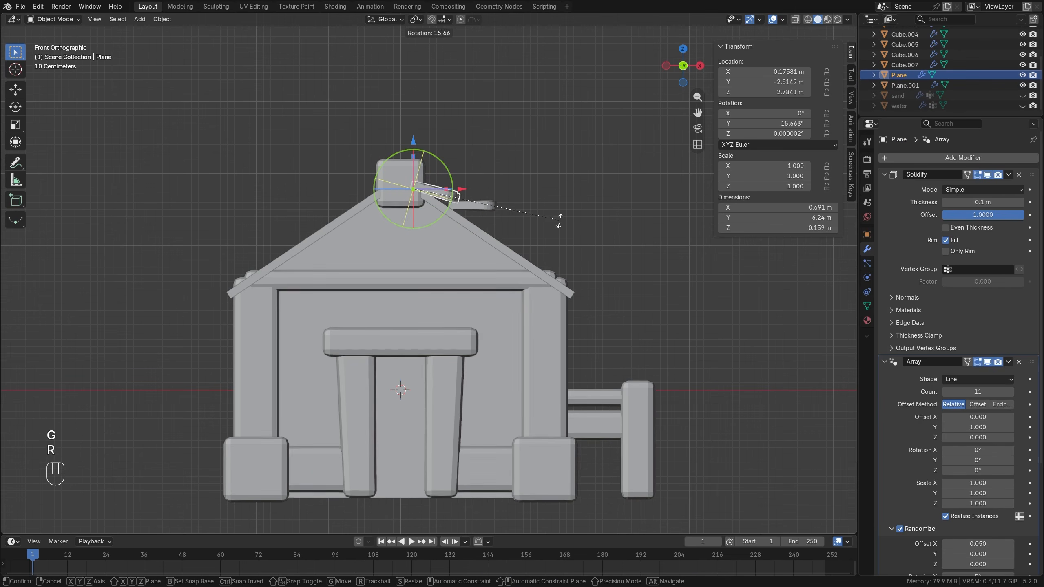
pyautogui.click(479, 205)
# Tilt the second tile row about 26.6° around Y and tuck it under the first row at about X 0.49 m, Z 2.63 m.
pyautogui.click(479, 206)
pyautogui.press('r')
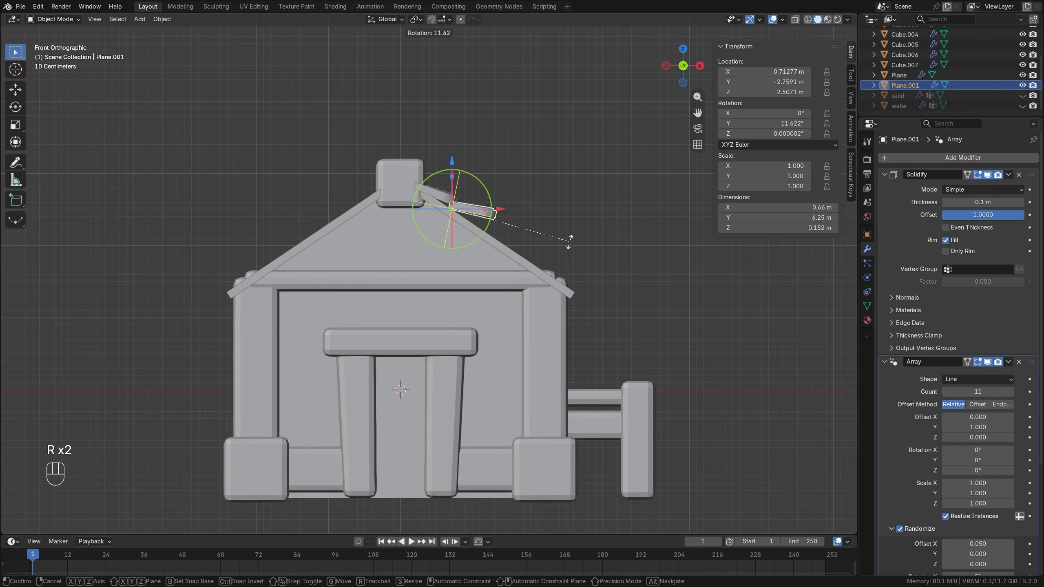
pyautogui.click(535, 257)
pyautogui.press('g')
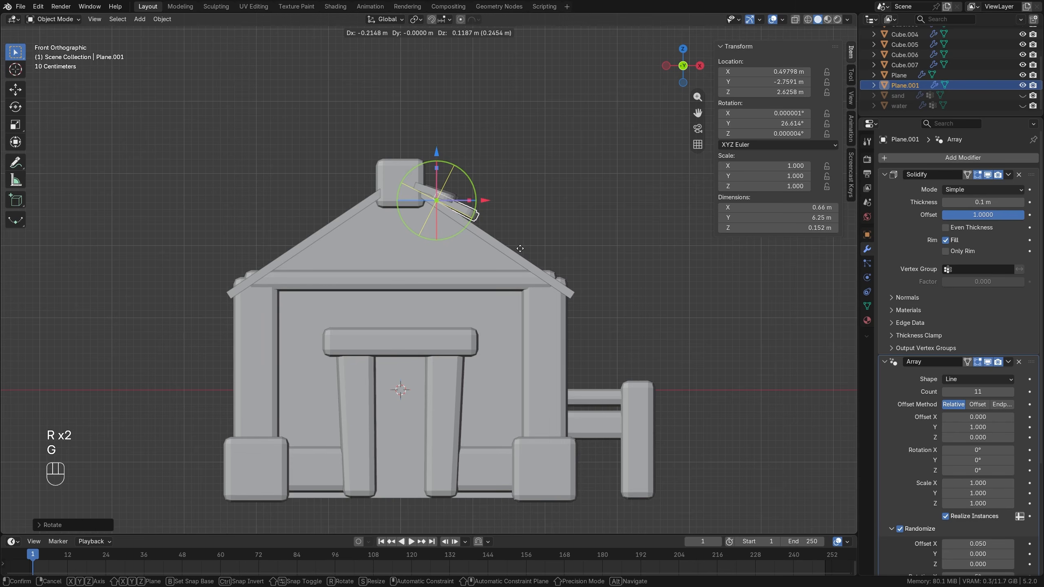
pyautogui.click(519, 248)
# Reduce the second tile row's rotation around Y to about 22.7° in front view.
pyautogui.moveTo(518, 248); pyautogui.dragTo(510, 204, button='middle')
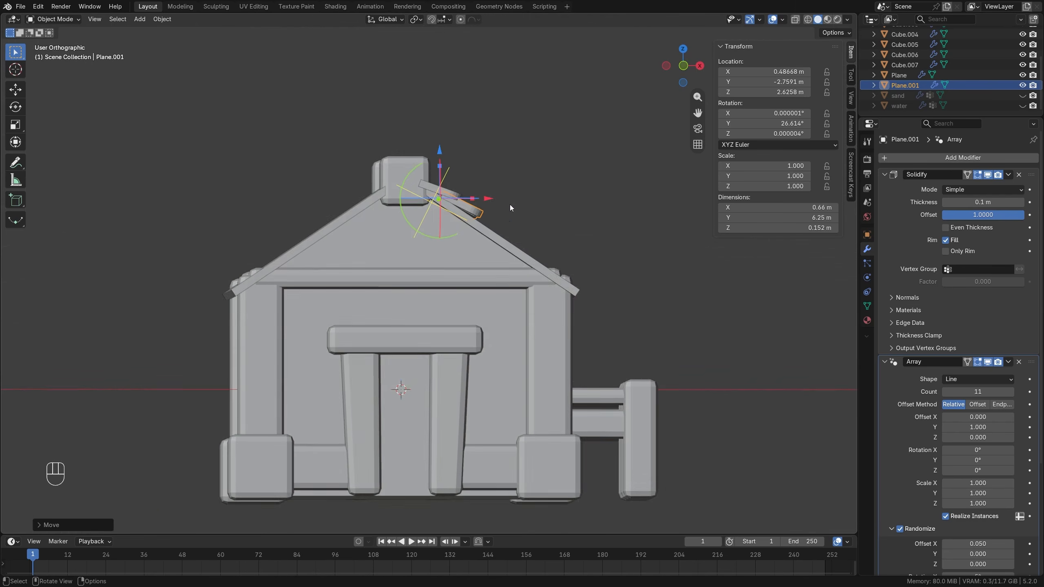
pyautogui.press('KP_1')
pyautogui.press('r')
pyautogui.click(548, 218)
# Duplicate the second tile row four times down the roof slope, placing the last copy at about X 1.96 m, Z 1.61 m.
pyautogui.hotkey('shift', 'd')
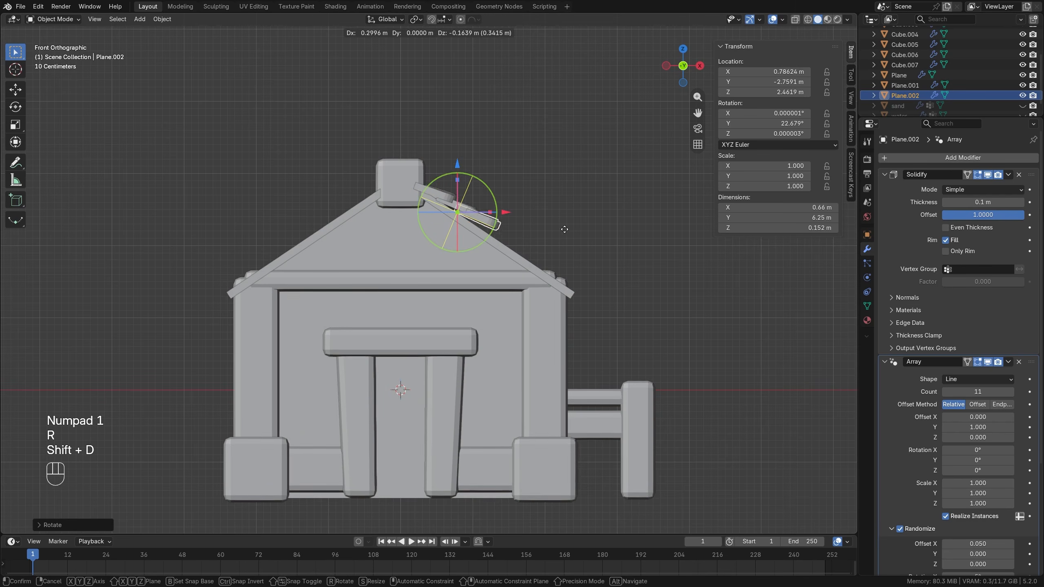
pyautogui.click(571, 235)
pyautogui.hotkey('shift', 'd')
pyautogui.click(597, 252)
pyautogui.hotkey('shift', 'd')
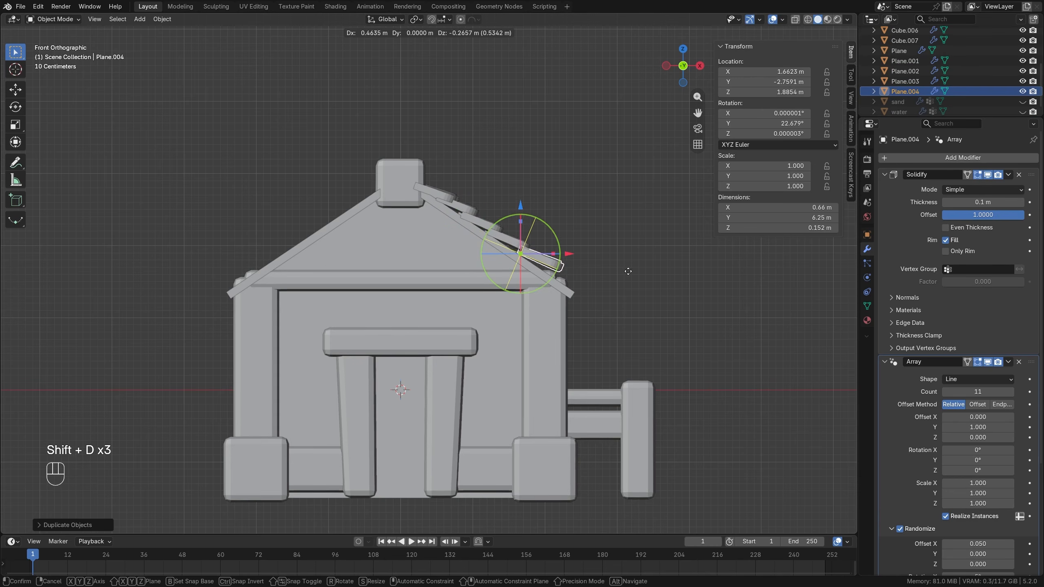
pyautogui.click(622, 271)
pyautogui.hotkey('shift', 'd')
pyautogui.click(624, 237)
# In front view, move the second tile row to about X 0.59 m, Z 2.56 m and the third to X 0.94 m, Z 2.32 m.
pyautogui.moveTo(626, 239); pyautogui.dragTo(566, 259, button='middle')
pyautogui.press('KP_1')
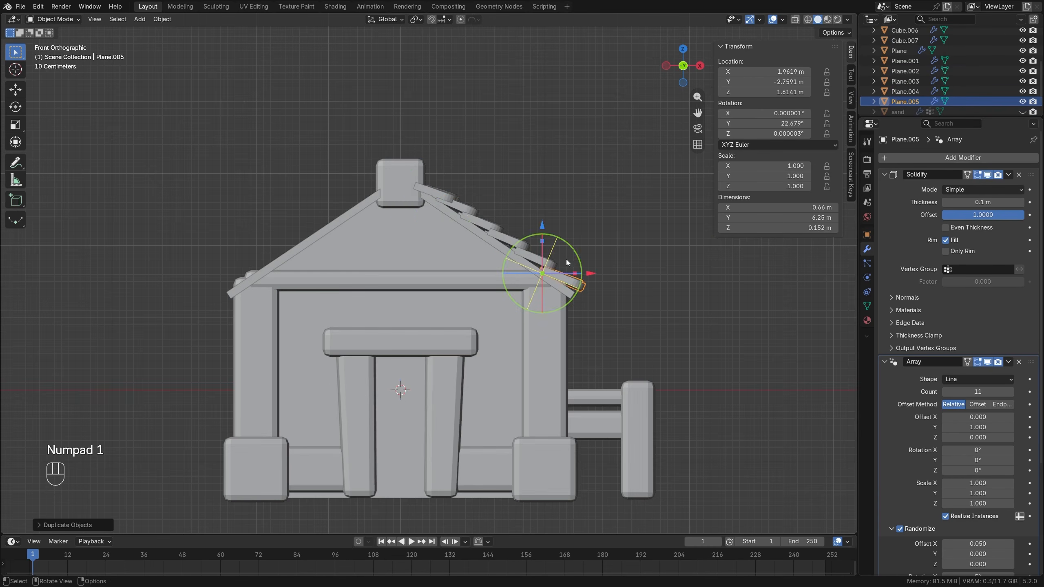
pyautogui.click(463, 217)
pyautogui.press('g')
pyautogui.click(476, 220)
pyautogui.click(495, 226)
pyautogui.press('g')
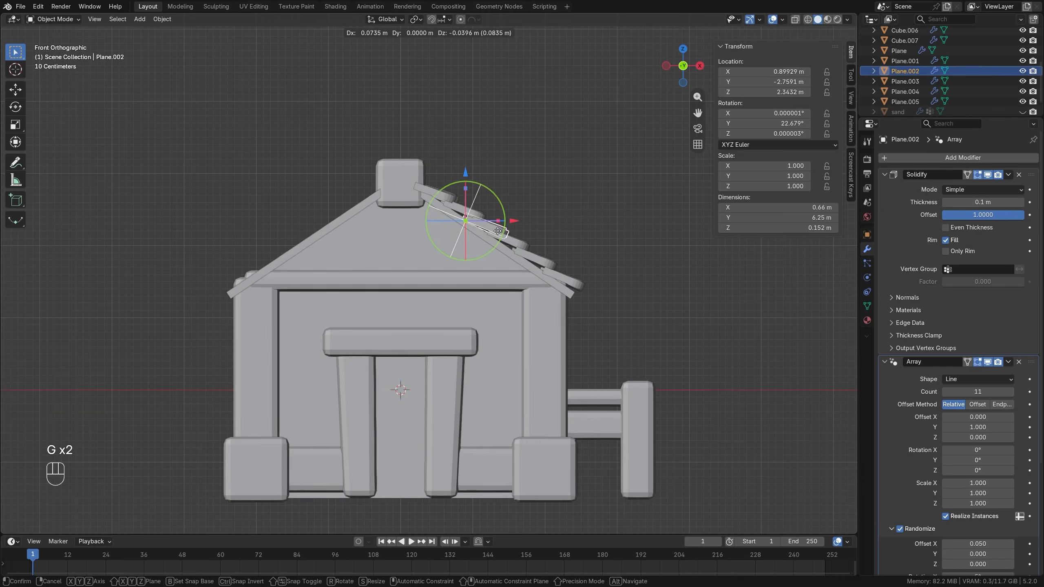
pyautogui.click(502, 231)
# Space the lowest three tile rows down the slope at about X 1.32, 1.70 and 2.08 m, with Z 2.06, 1.81 and 1.55 m.
pyautogui.click(521, 242)
pyautogui.press('g')
pyautogui.click(528, 246)
pyautogui.click(549, 262)
pyautogui.press('g')
pyautogui.click(556, 265)
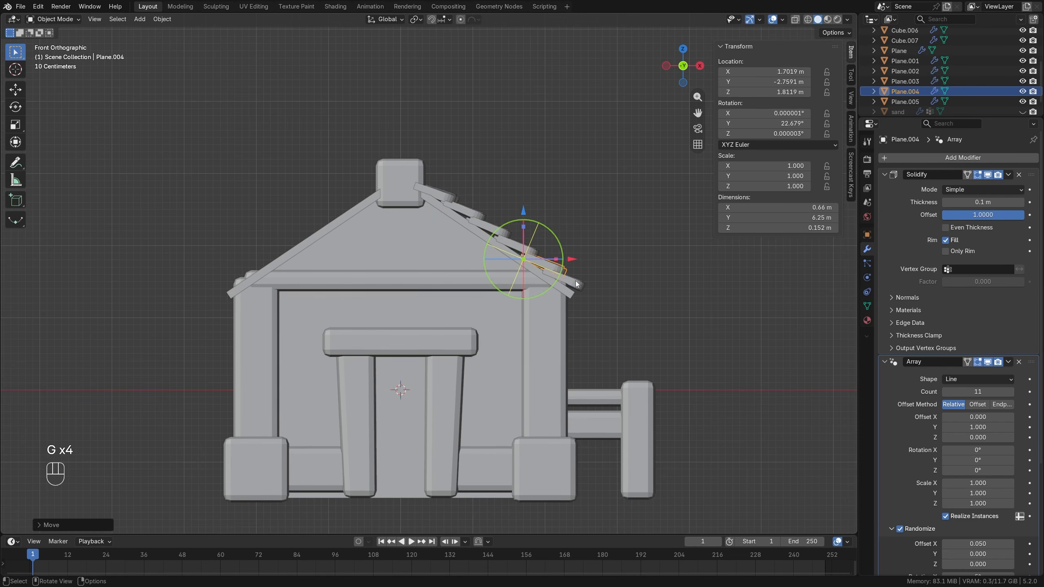
pyautogui.click(573, 280)
pyautogui.press('g')
pyautogui.click(581, 286)
# Stagger the third, fourth and fifth tile rows along Y, to about -2.83 m, -2.67 m and -2.84 m.
pyautogui.moveTo(579, 284); pyautogui.dragTo(495, 315, button='middle')
pyautogui.click(245, 262)
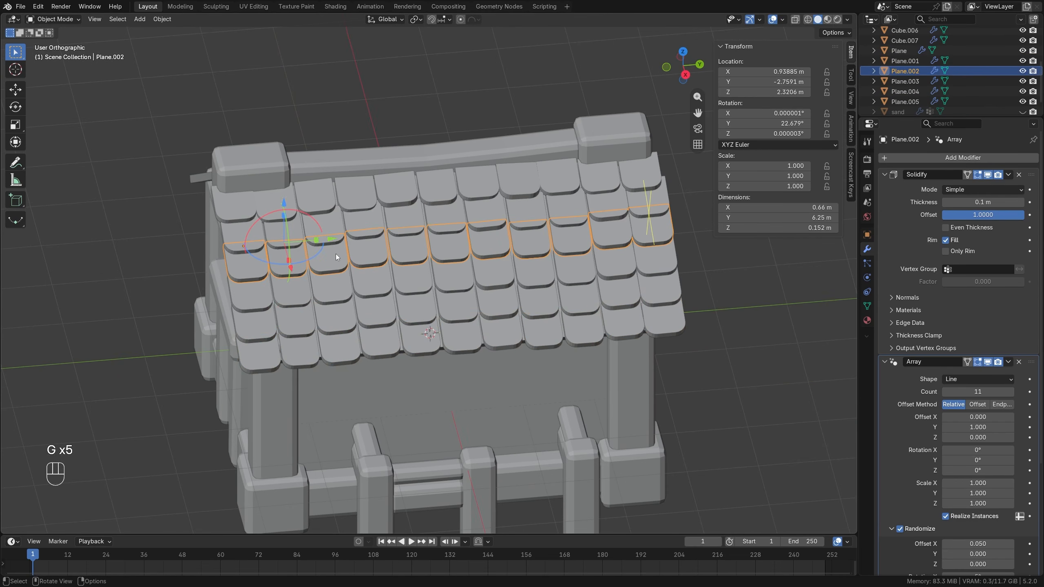
pyautogui.press('g')
pyautogui.press('y')
pyautogui.click(328, 245)
pyautogui.click(255, 290)
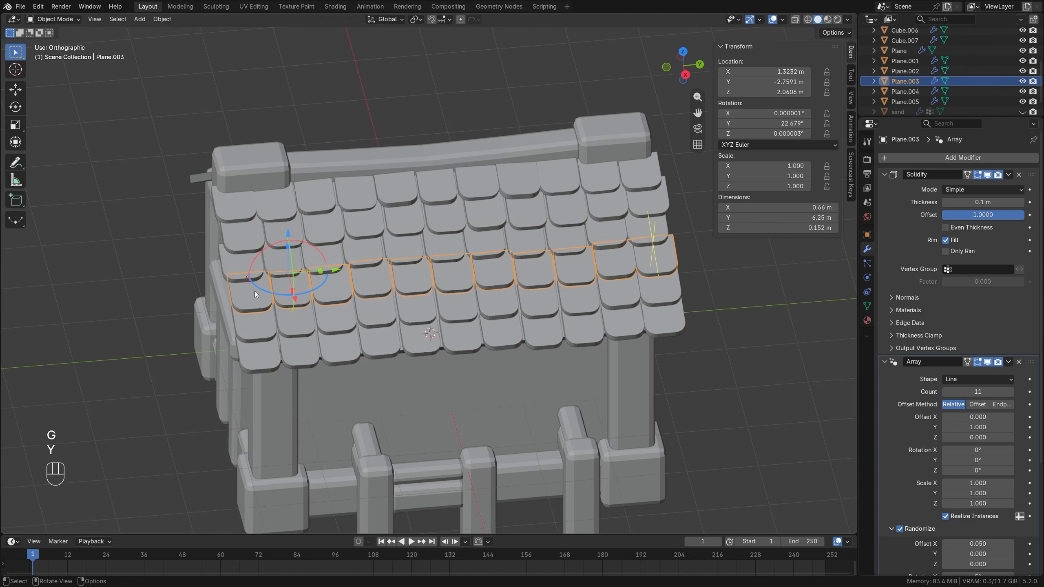
pyautogui.press('g')
pyautogui.press('y')
pyautogui.click(261, 289)
pyautogui.click(254, 320)
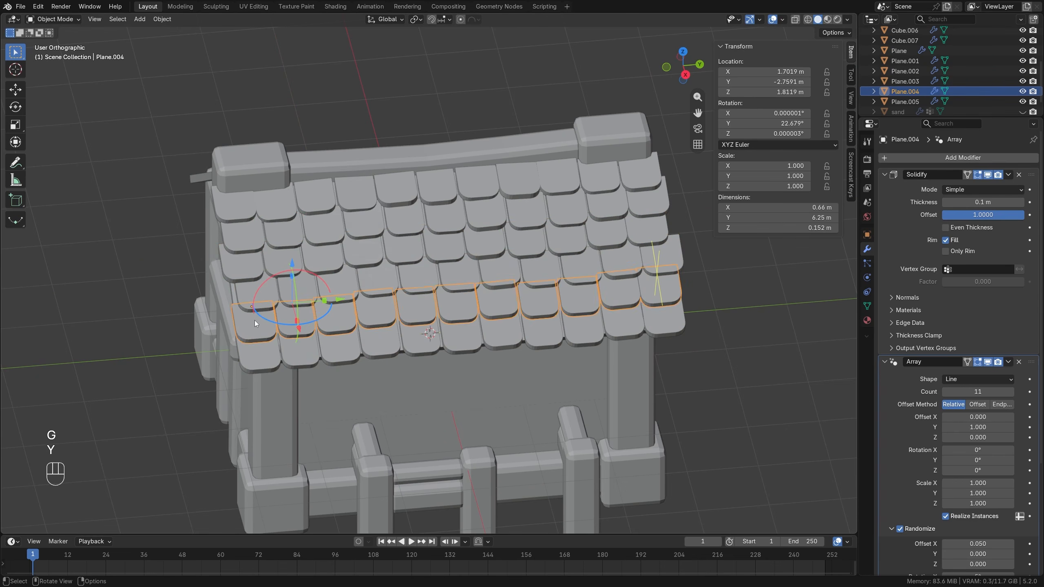
pyautogui.press('g')
pyautogui.press('y')
pyautogui.click(259, 354)
pyautogui.click(259, 354)
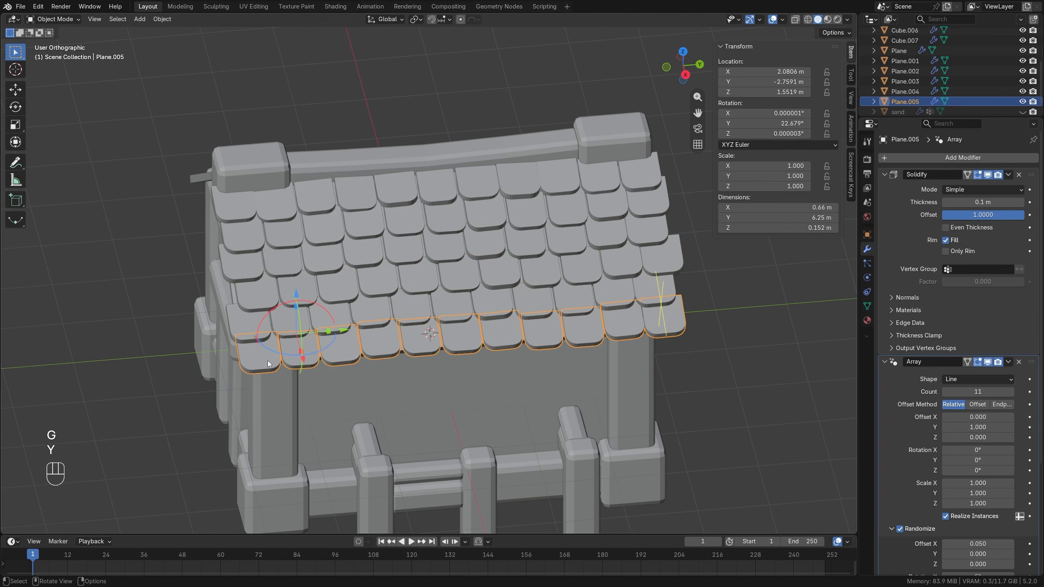
# Vary the array random seeds of the lower four tile rows, using 2 for the third, 3 for the fourth and 5 for the sixth.
pyautogui.click(282, 247)
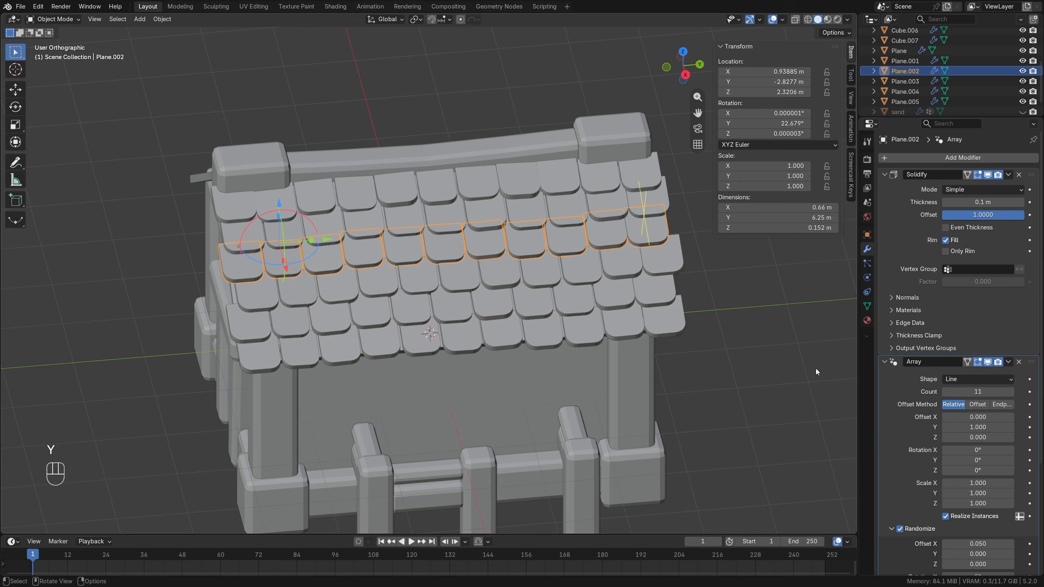
pyautogui.scroll(-8, 984, 513)
pyautogui.click(1007, 552)
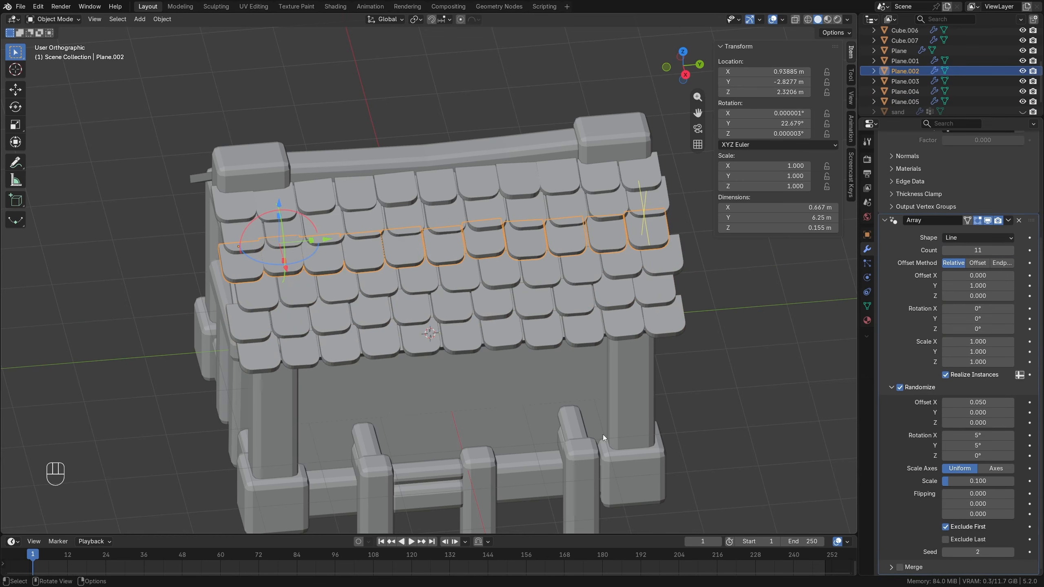
pyautogui.click(256, 301)
pyautogui.click(1011, 553)
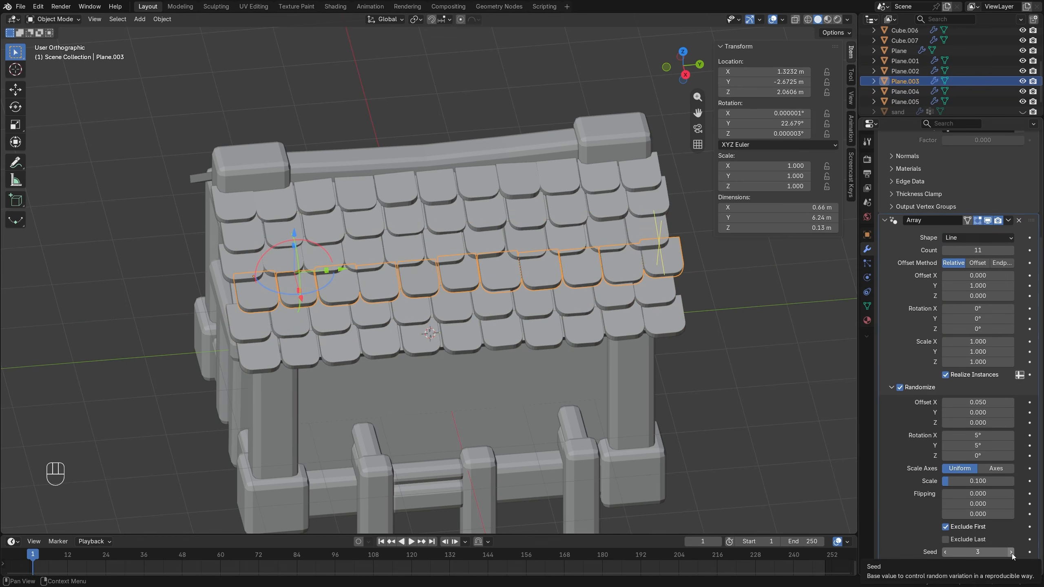
pyautogui.click(292, 335)
pyautogui.click(1011, 552)
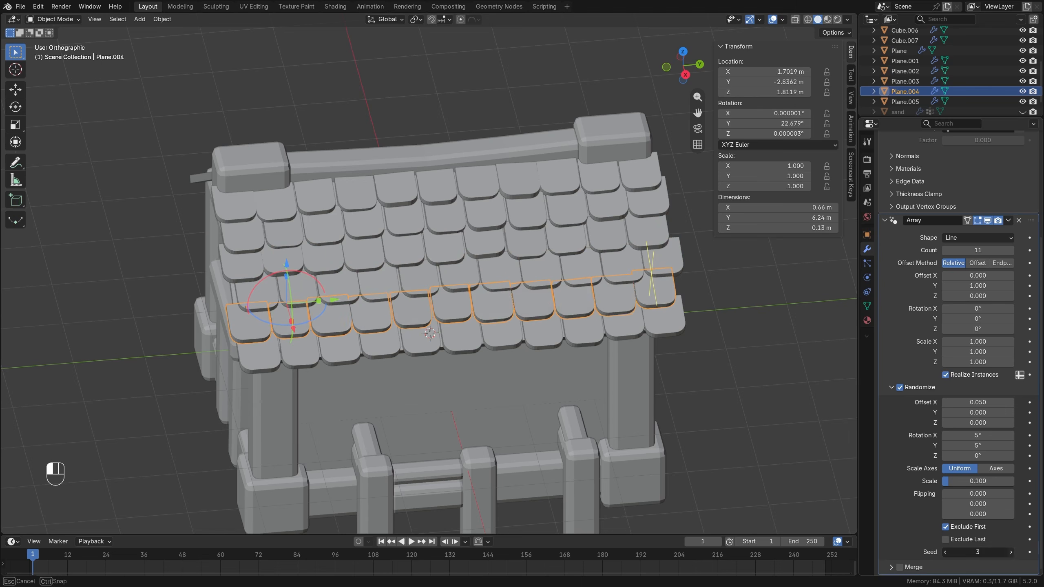
pyautogui.click(314, 345)
pyautogui.click(1012, 553)
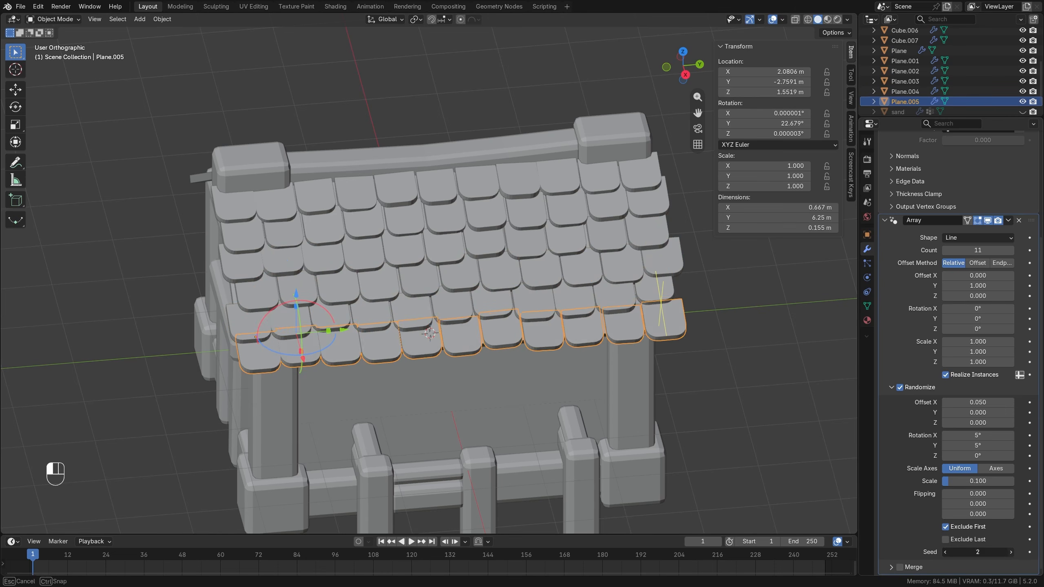
pyautogui.click(1011, 553)
pyautogui.click(1011, 552)
pyautogui.click(1012, 553)
pyautogui.hotkey('alt', 'a')
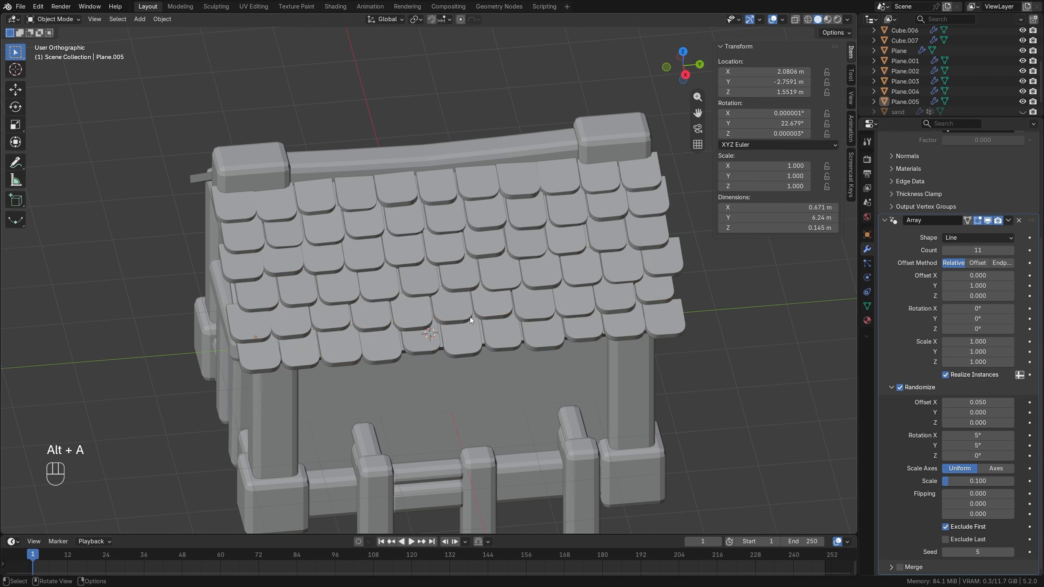
# Add a Mirror modifier on the X axis to the top tile row, with the house body Cube as mirror object.
pyautogui.moveTo(470, 316); pyautogui.dragTo(498, 292, button='middle')
pyautogui.moveTo(449, 212); pyautogui.dragTo(485, 230, button='middle')
pyautogui.click(333, 287)
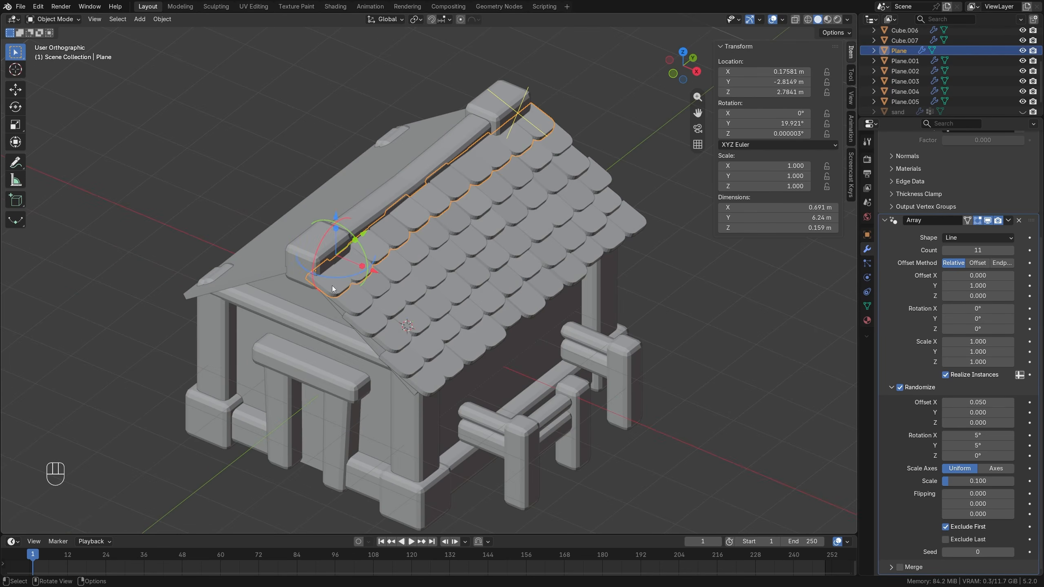
pyautogui.click(887, 221)
pyautogui.click(885, 181)
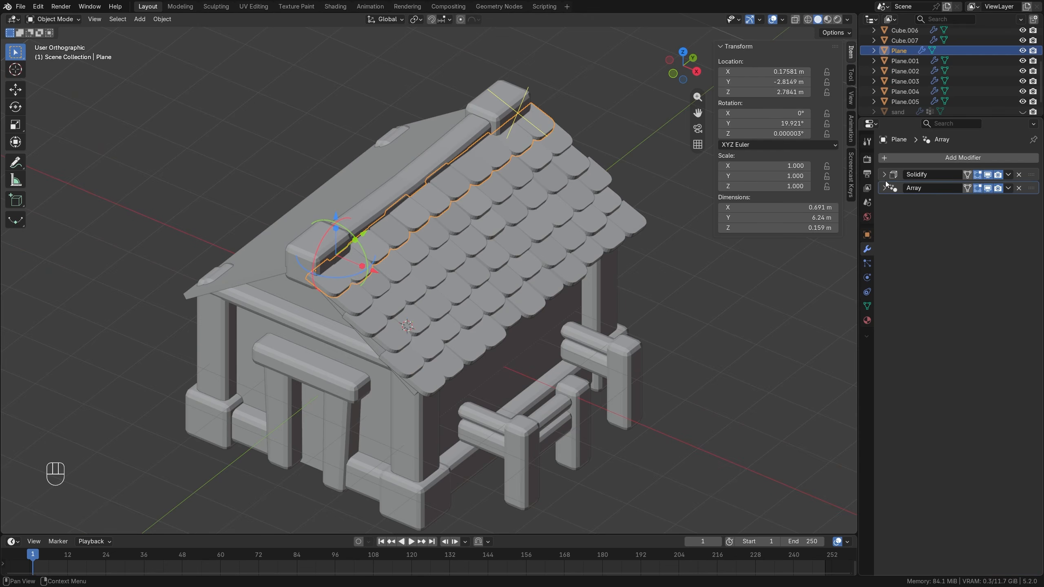
pyautogui.click(907, 160)
pyautogui.moveTo(908, 160)
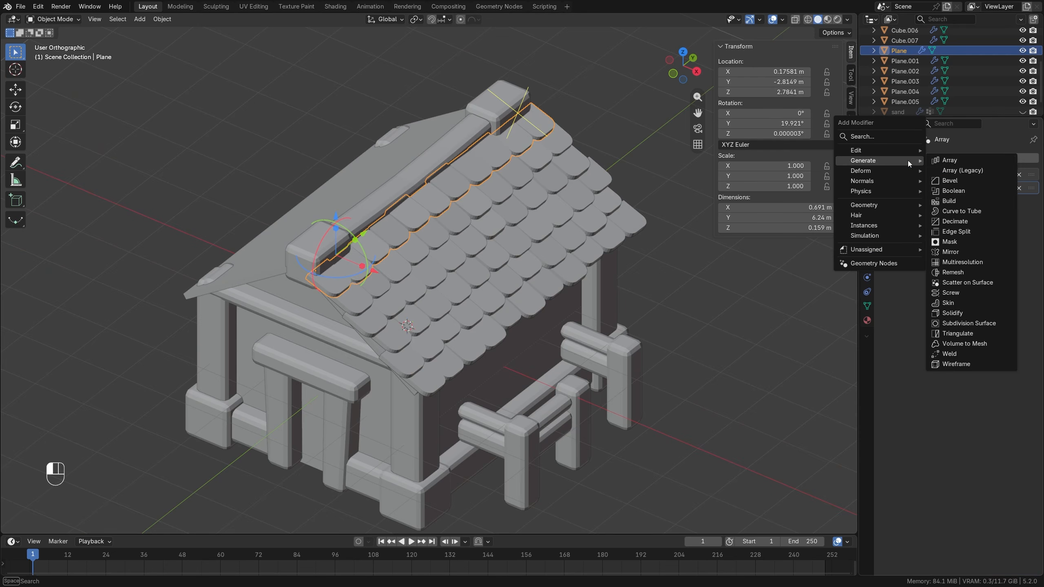
pyautogui.click(964, 251)
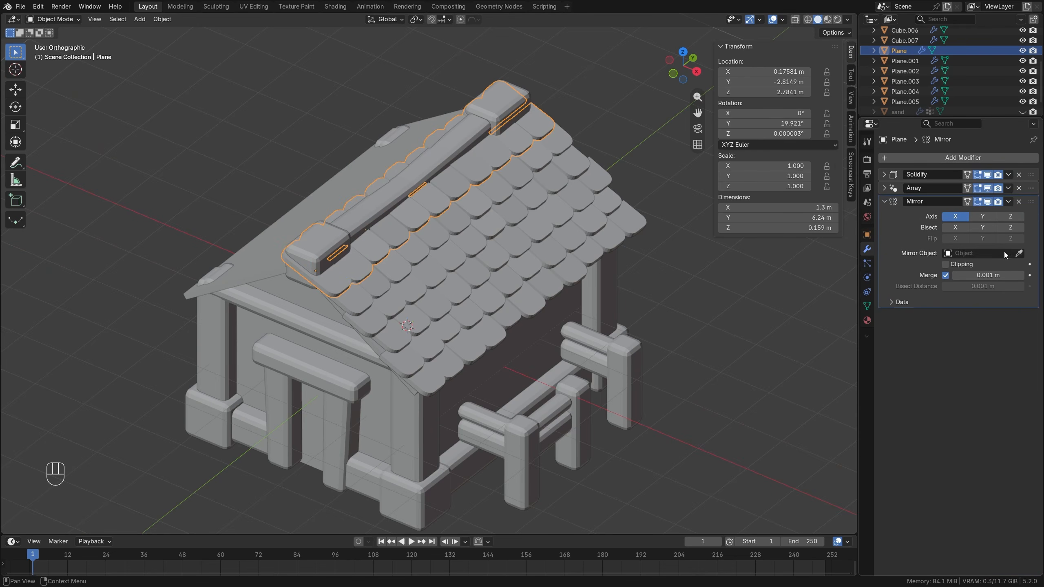
pyautogui.click(321, 348)
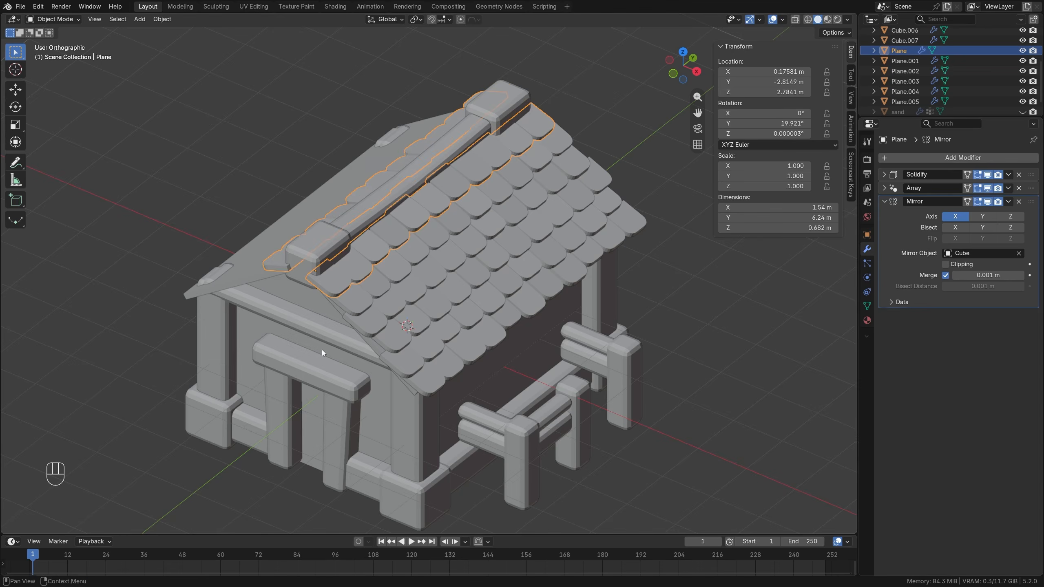
pyautogui.moveTo(321, 349); pyautogui.dragTo(347, 267, button='middle')
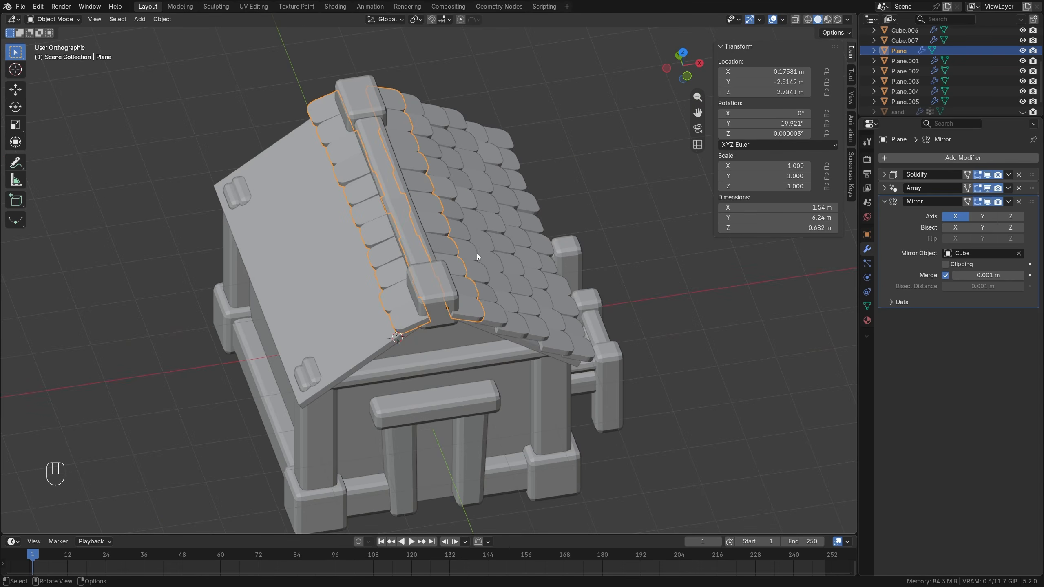
# Copy the top row's Mirror modifier to the other five tile rows, selecting the top row last, and deselect everything.
pyautogui.moveTo(477, 257); pyautogui.dragTo(463, 363, button='middle')
pyautogui.click(463, 363)
pyautogui.keyDown('shift'); pyautogui.click(418, 337); pyautogui.keyUp('shift')
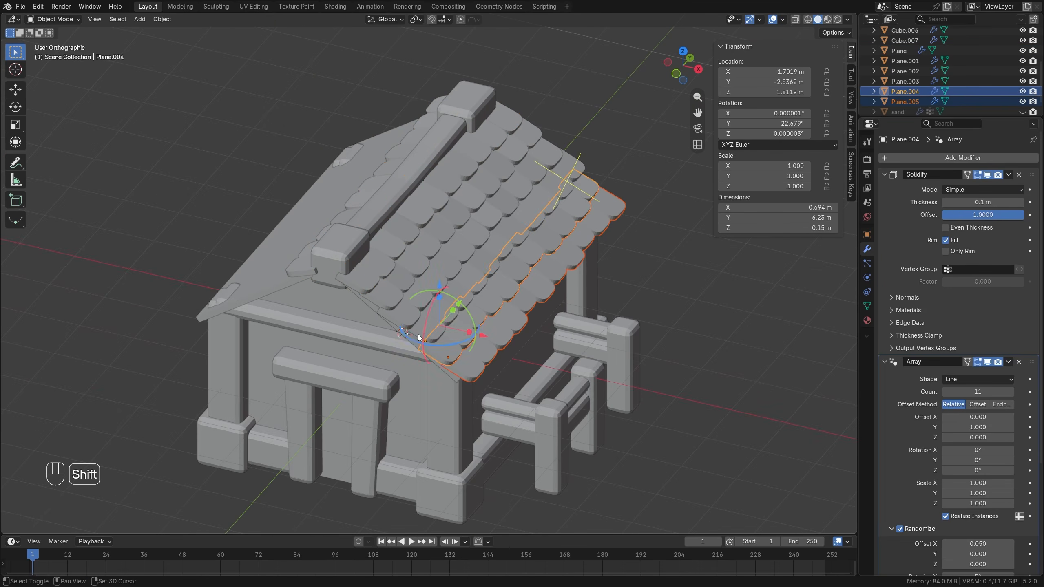
pyautogui.keyDown('shift'); pyautogui.click(404, 327); pyautogui.keyUp('shift')
pyautogui.keyDown('shift'); pyautogui.click(385, 313); pyautogui.keyUp('shift')
pyautogui.keyDown('shift'); pyautogui.click(358, 289); pyautogui.keyUp('shift')
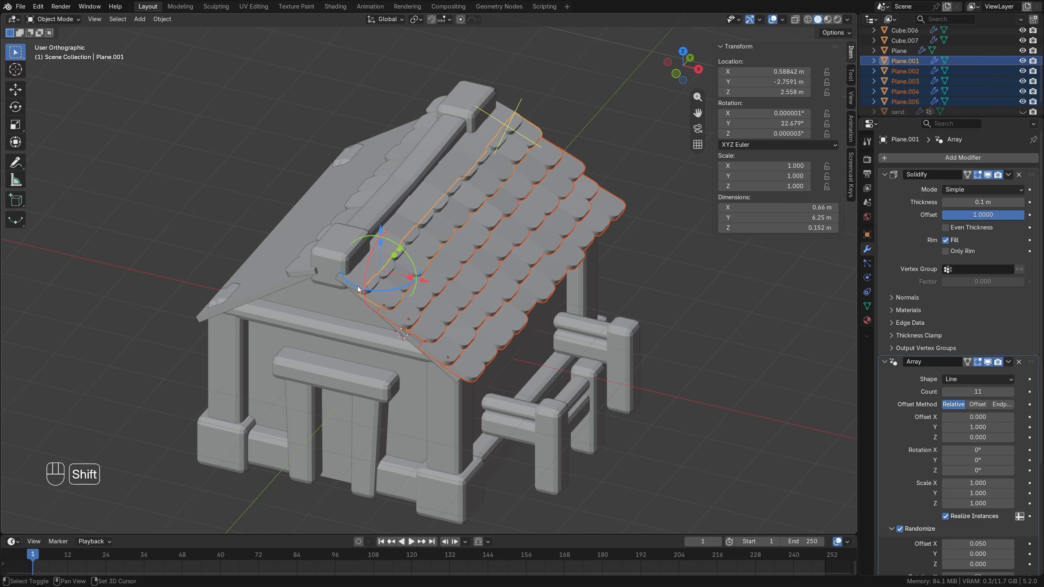
pyautogui.keyDown('shift'); pyautogui.click(354, 283); pyautogui.keyUp('shift')
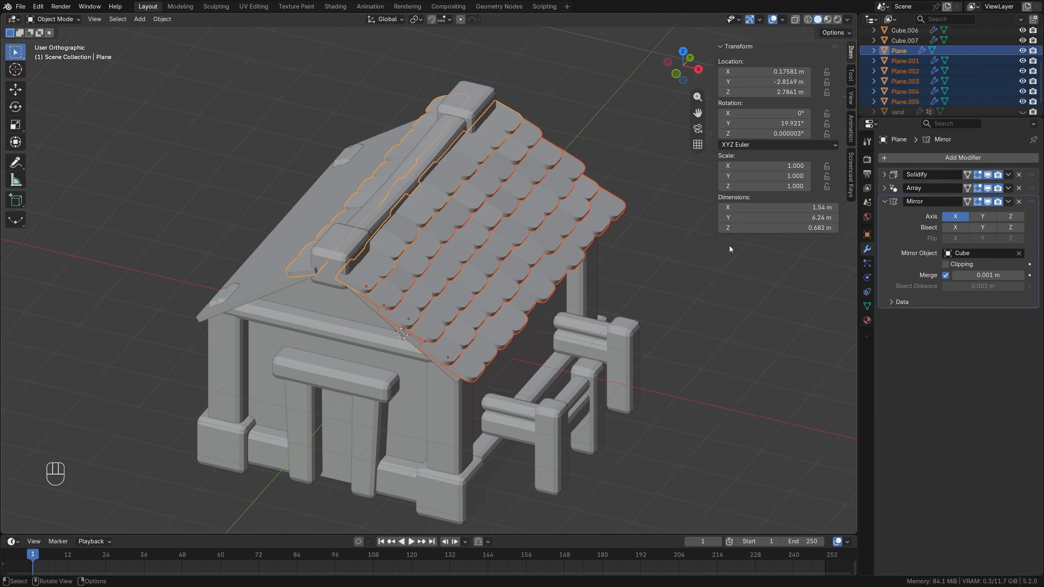
pyautogui.click(1008, 201)
pyautogui.click(978, 231)
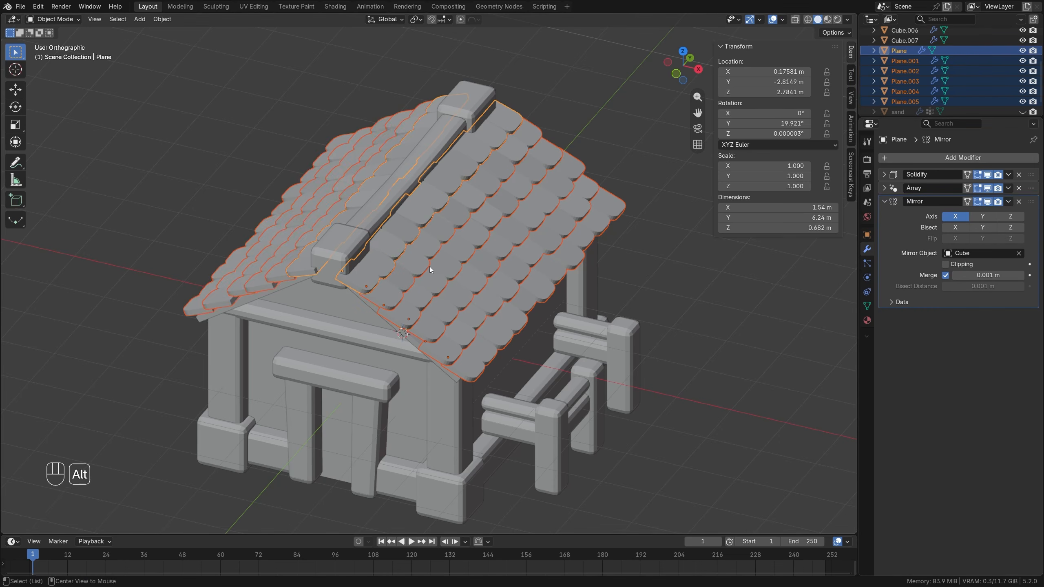
pyautogui.hotkey('alt', 'a')
pyautogui.moveTo(429, 265); pyautogui.dragTo(589, 285, button='middle')
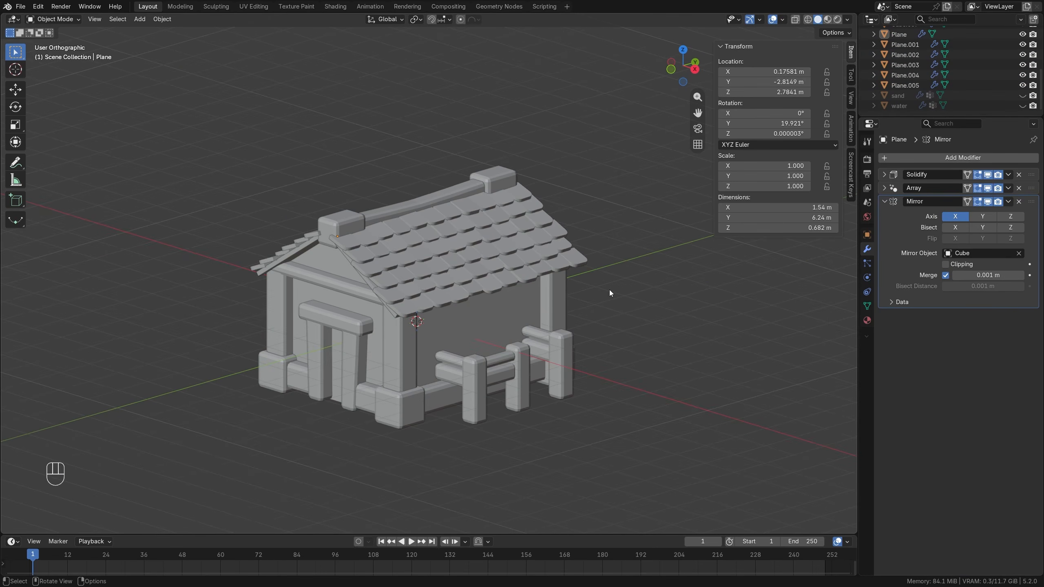
# Select all house objects from Cube through Plane.005 and move them to a new collection named house.
pyautogui.scroll(10, 903, 89)
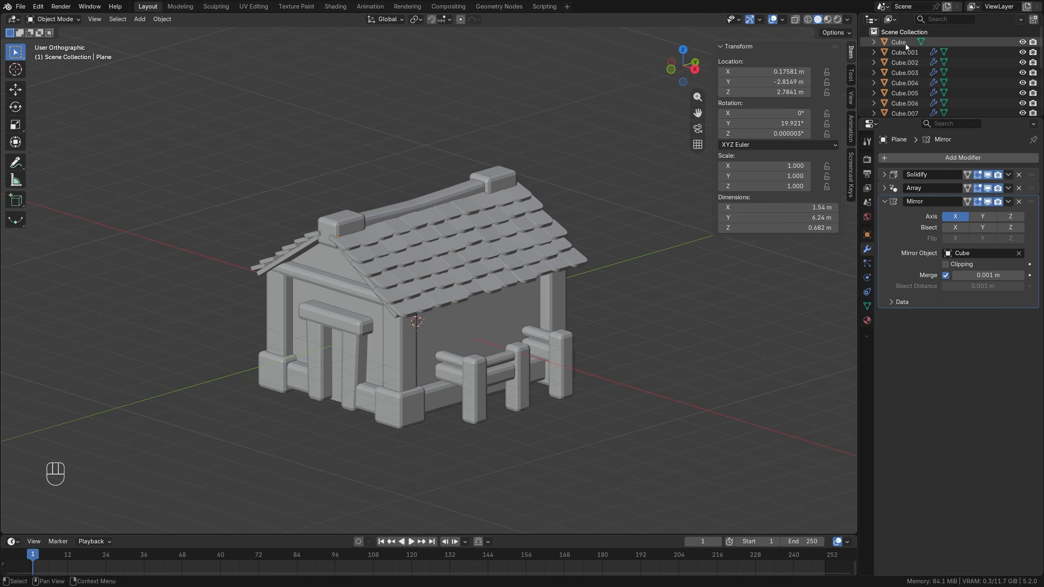
pyautogui.click(905, 43)
pyautogui.scroll(-3, 907, 44)
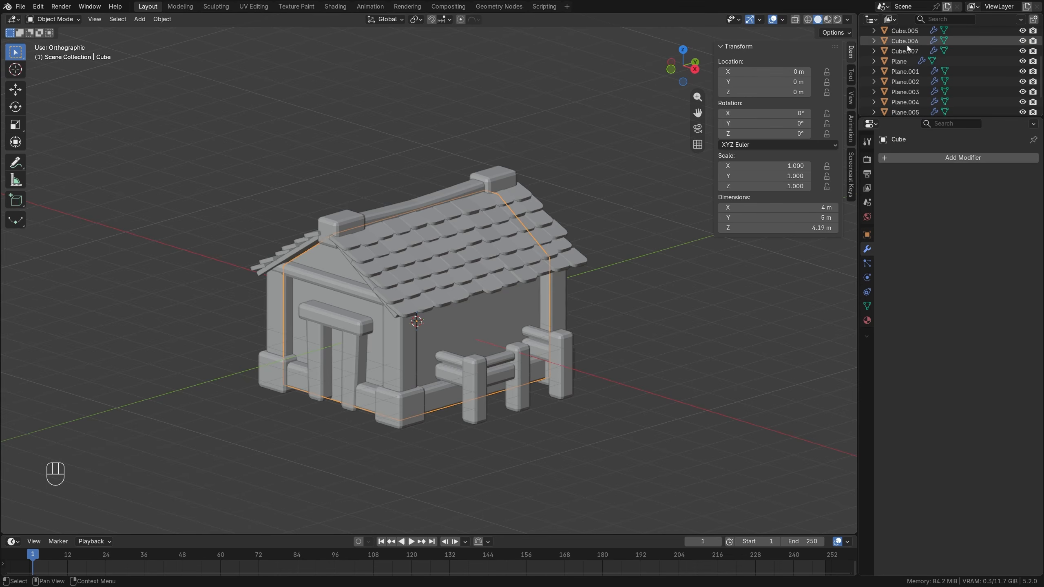
pyautogui.scroll(-3, 907, 45)
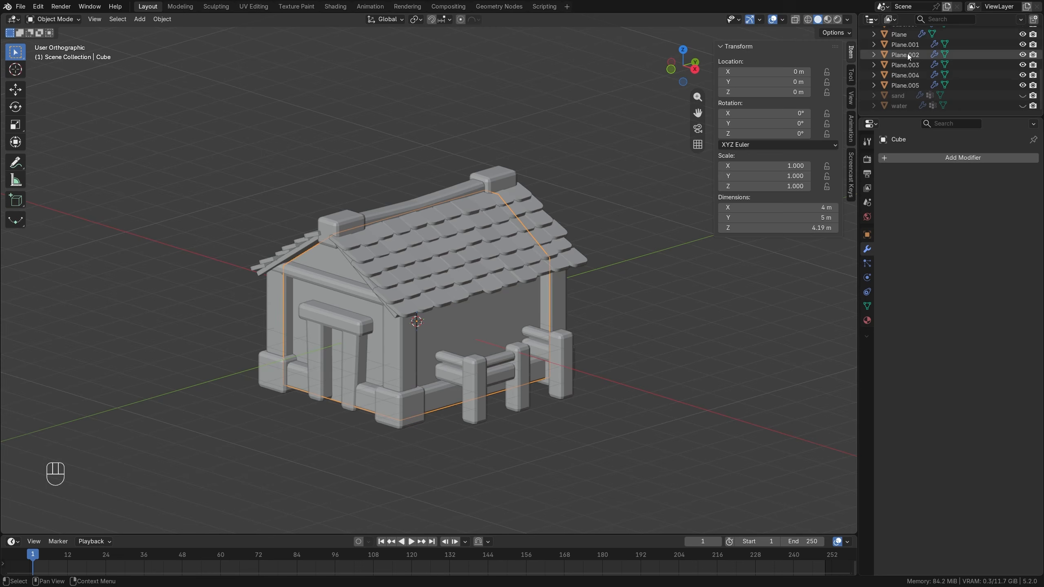
pyautogui.keyDown('shift'); pyautogui.click(906, 85); pyautogui.keyUp('shift')
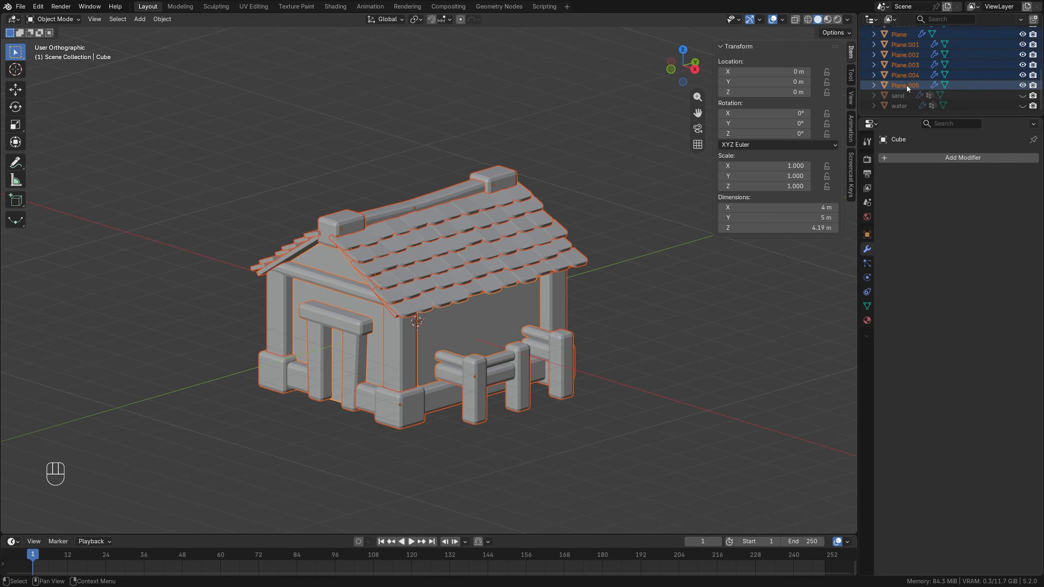
pyautogui.press('m')
pyautogui.click(582, 222)
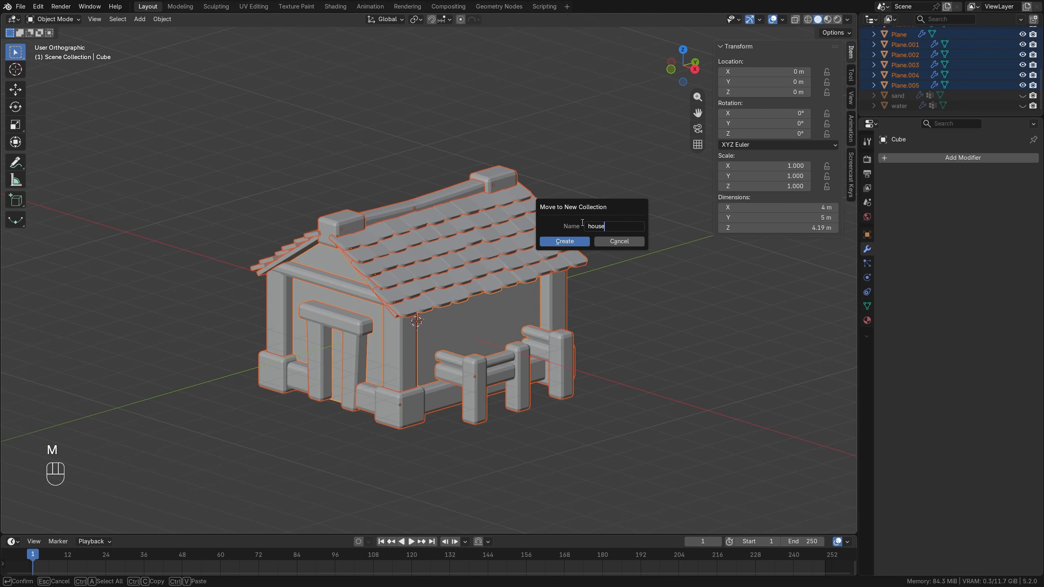
pyautogui.press('Return')
# Collapse the house collection in the outliner and check its contents by hiding it and showing it again.
pyautogui.scroll(5, 952, 74)
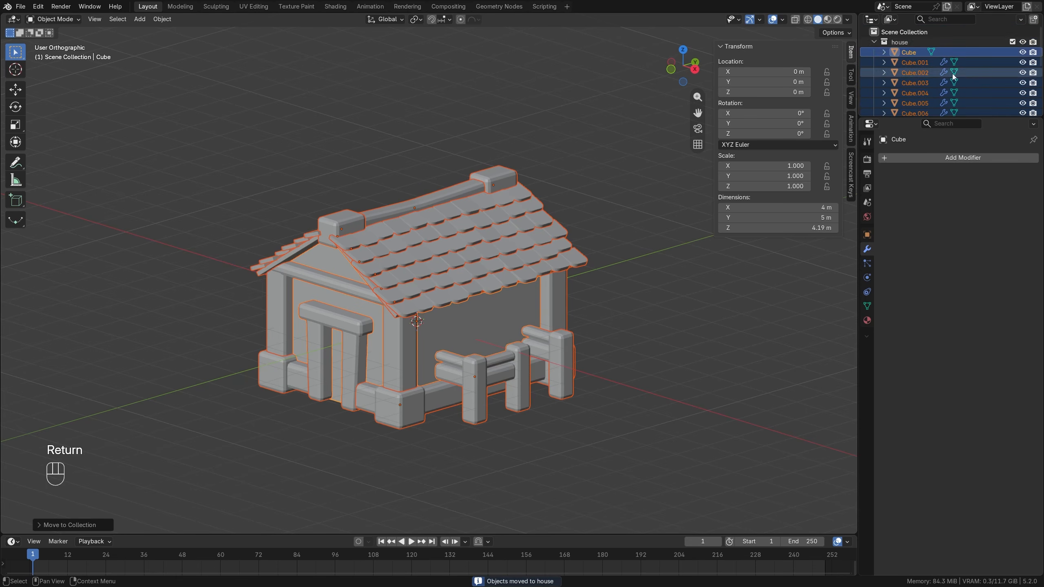
pyautogui.click(873, 42)
pyautogui.click(1024, 43)
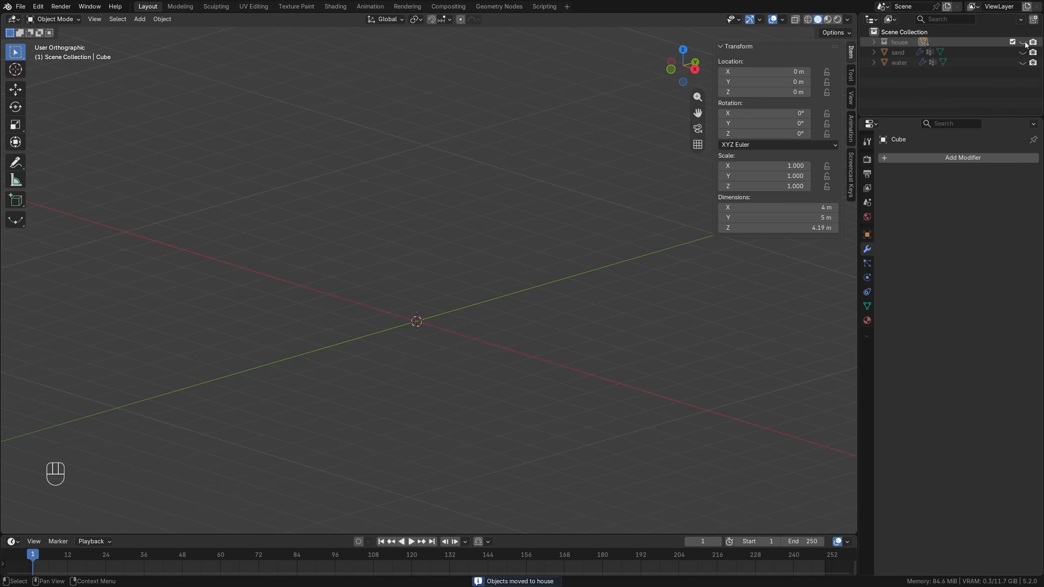
pyautogui.click(1024, 43)
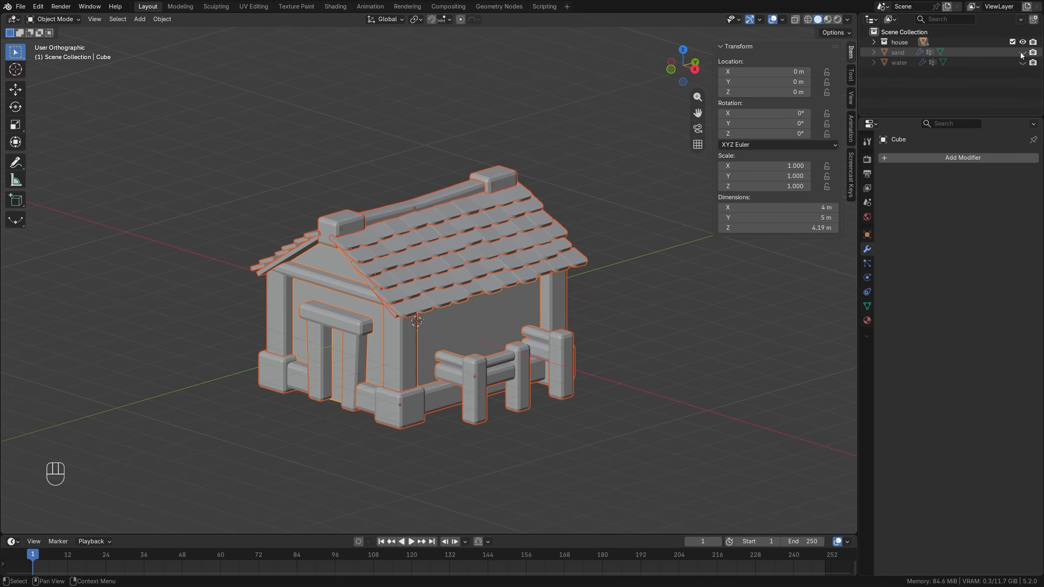
# Unhide the sand and water, and move the selected house up onto the sand at about Y 3.3 m, Z 2.84 m.
pyautogui.moveTo(1023, 52); pyautogui.dragTo(1022, 63)
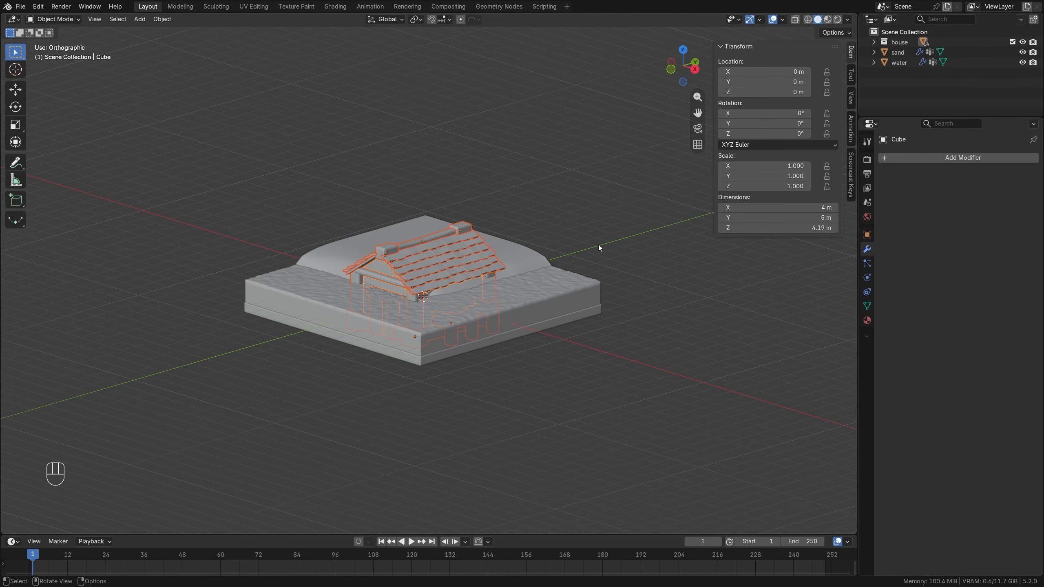
pyautogui.press('KP_3')
pyautogui.press('g')
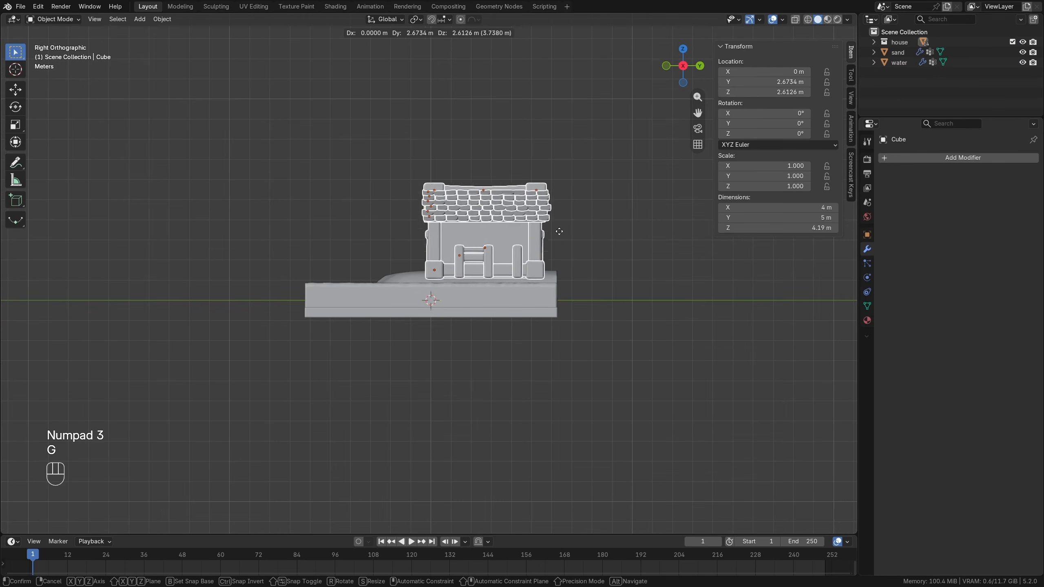
pyautogui.click(566, 235)
pyautogui.moveTo(566, 235); pyautogui.dragTo(507, 313, button='middle')
# From above, reposition the house on the sand to about X -3.67 m, Y 3.04 m, rotated about 20.6° around Z.
pyautogui.press('KP_7')
pyautogui.press('g')
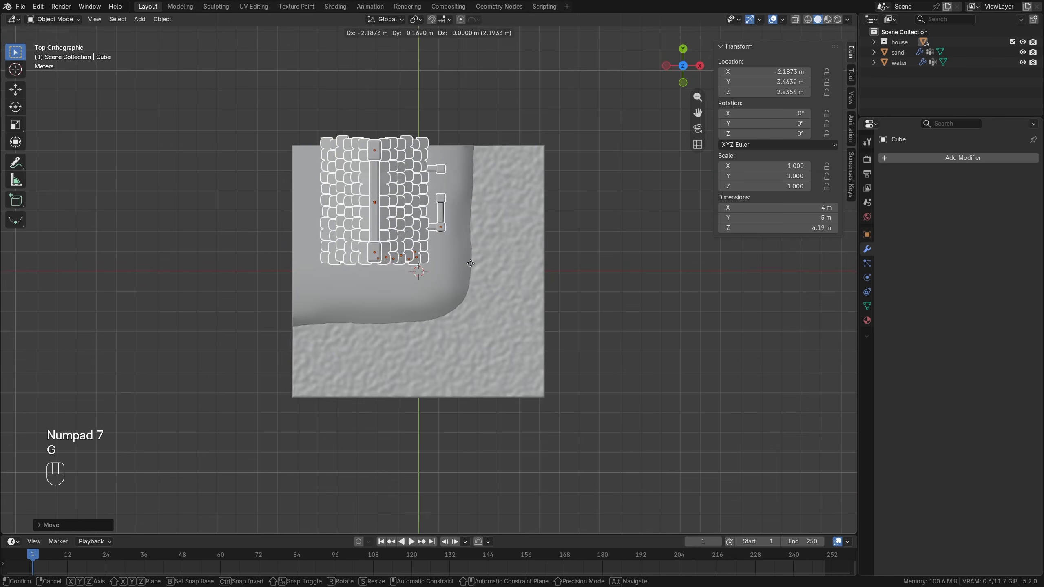
pyautogui.click(525, 341)
pyautogui.press('r')
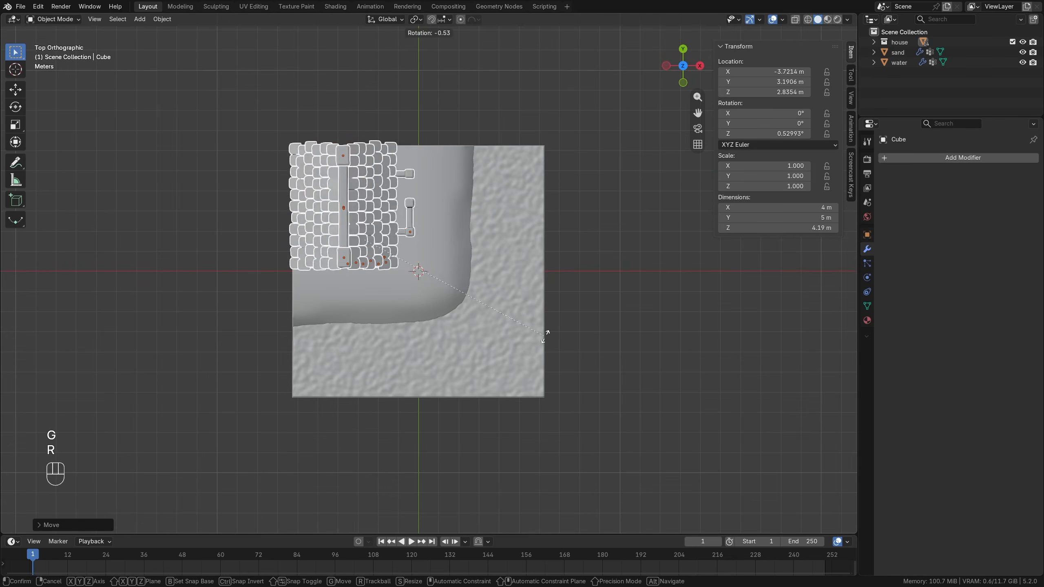
pyautogui.click(549, 263)
pyautogui.press('g')
pyautogui.click(533, 259)
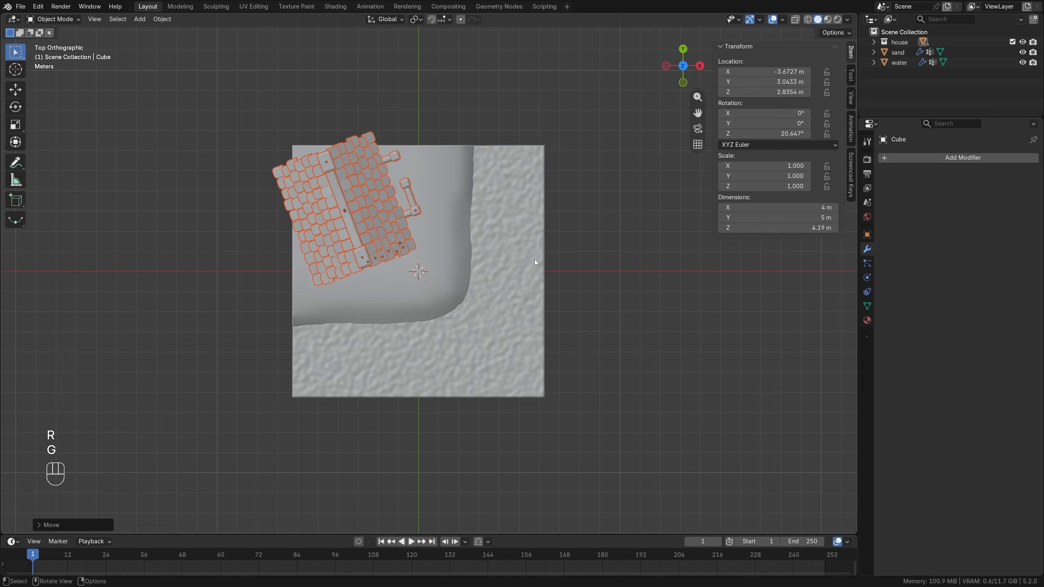
# Scale the whole house down to about 0.894.
pyautogui.moveTo(534, 260); pyautogui.dragTo(390, 265, button='middle')
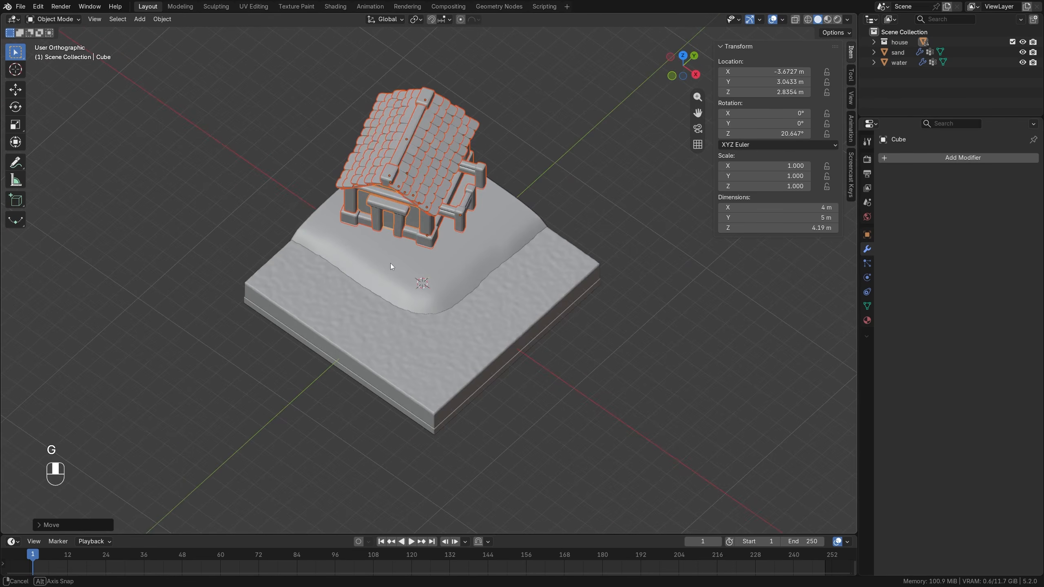
pyautogui.scroll(3, 462, 236)
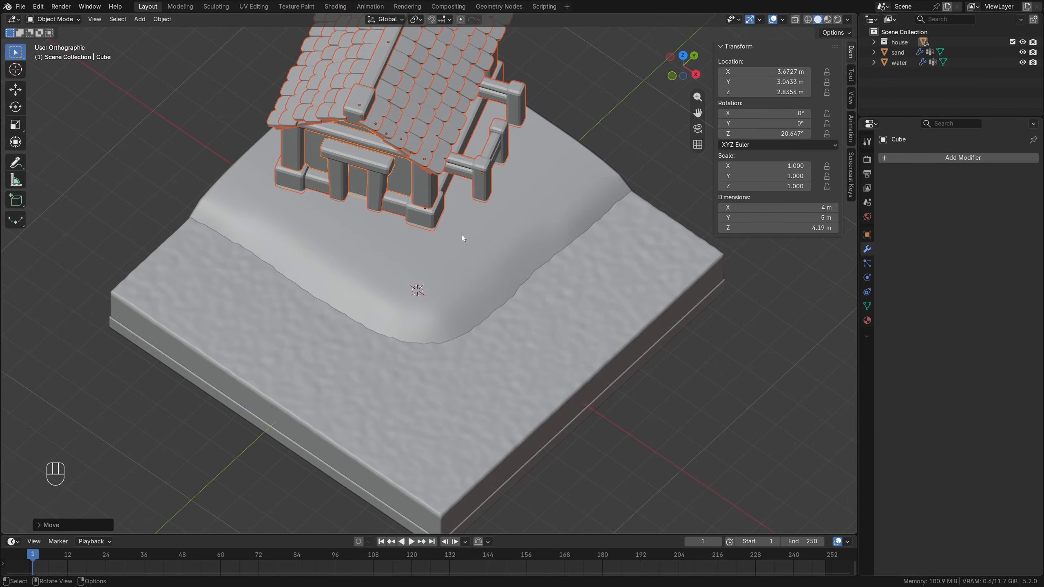
pyautogui.moveTo(462, 236); pyautogui.dragTo(429, 180, button='middle')
pyautogui.press('s')
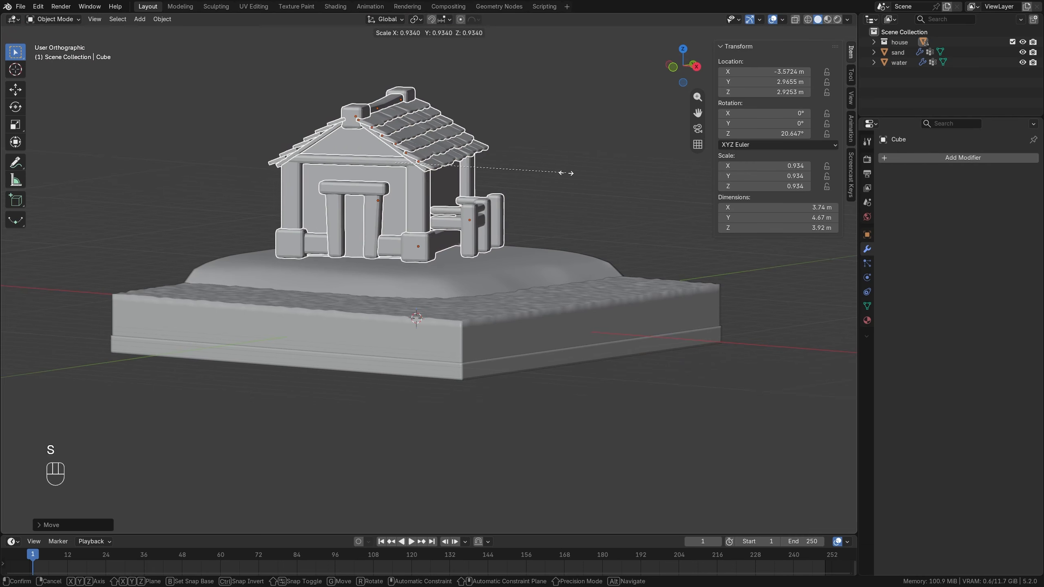
pyautogui.click(559, 173)
# Lower the house along Z to about 2.64 m so that its base sits in the sand.
pyautogui.press('KP_1')
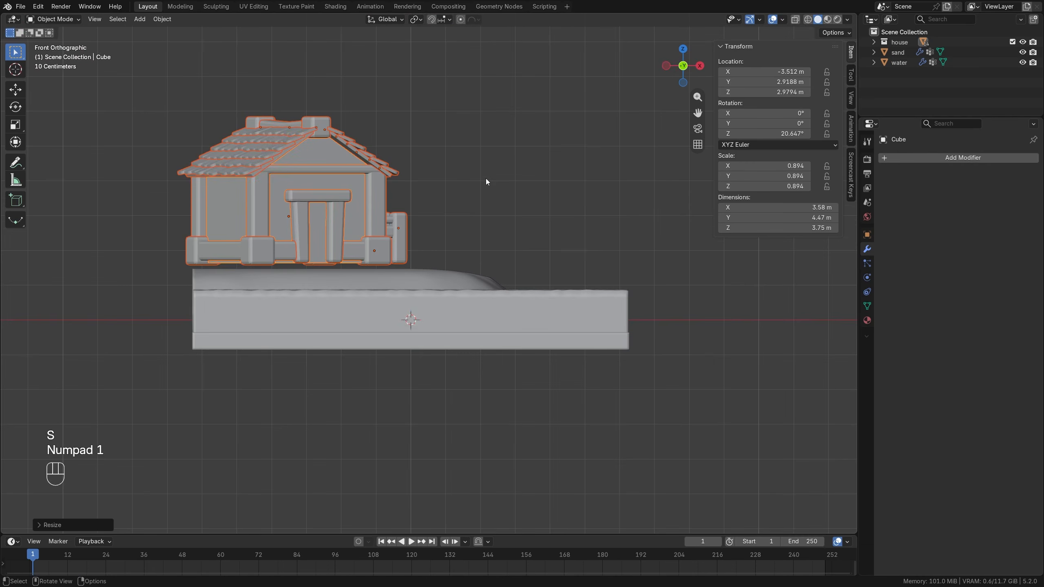
pyautogui.press('g')
pyautogui.press('z')
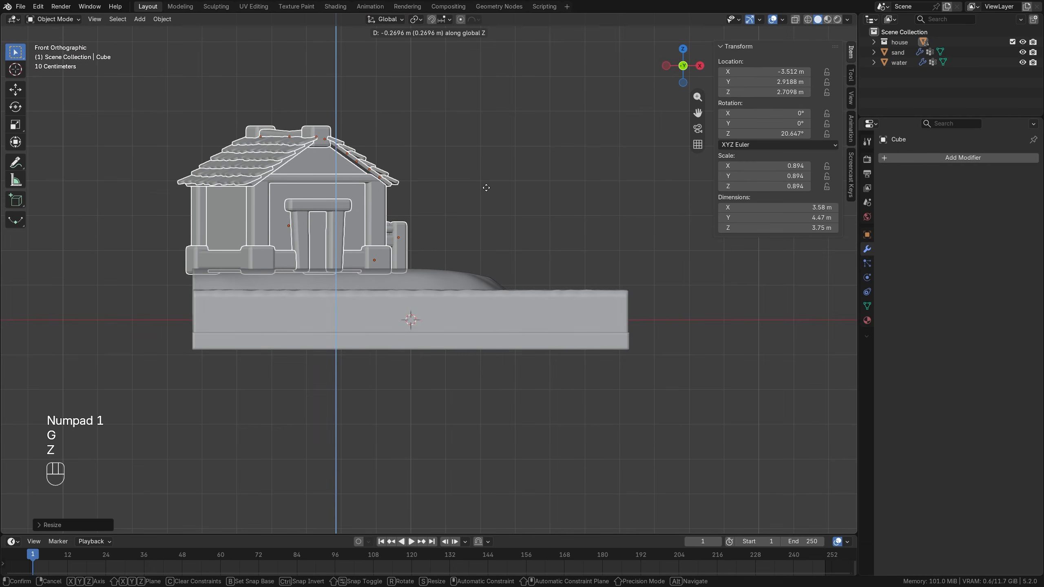
pyautogui.click(485, 190)
pyautogui.moveTo(357, 182); pyautogui.dragTo(354, 230, button='middle')
# From above, rotate the house slightly clockwise to a Z rotation of about 17.9°.
pyautogui.press('KP_7')
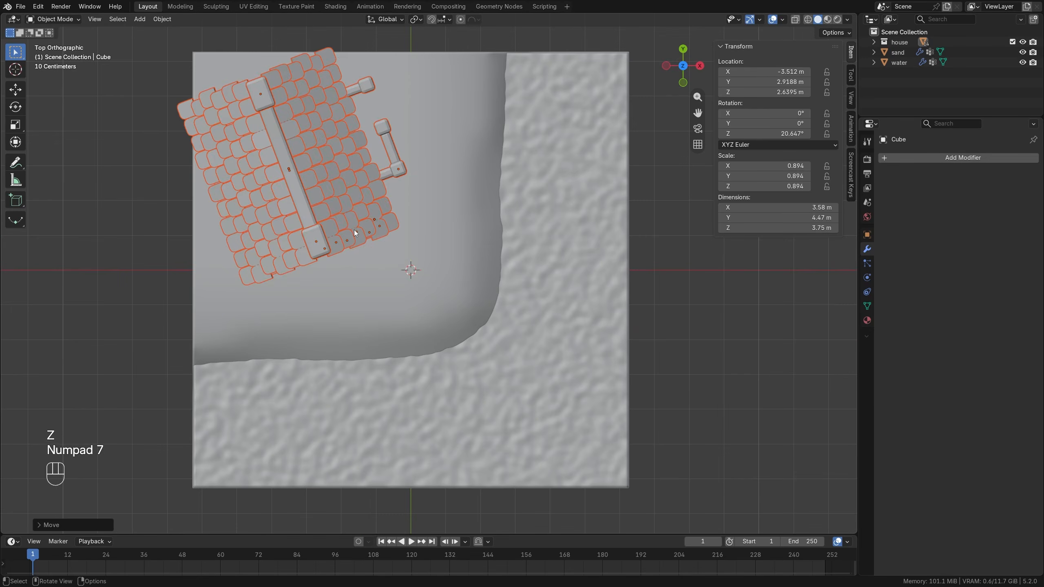
pyautogui.keyDown('shift'); pyautogui.moveTo(391, 129); pyautogui.dragTo(407, 206, button='middle'); pyautogui.keyUp('shift')
pyautogui.press('r')
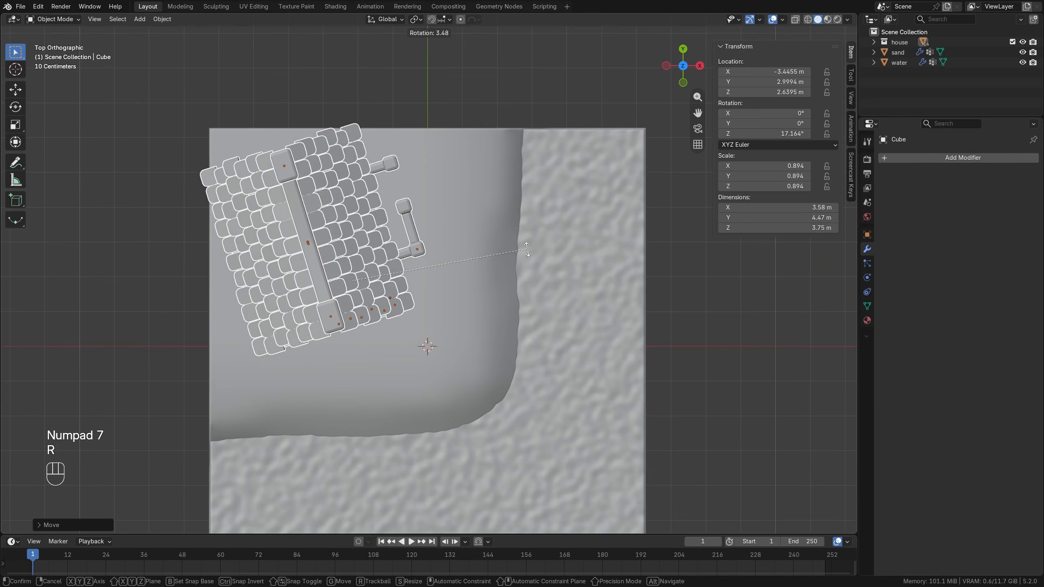
pyautogui.click(522, 248)
pyautogui.moveTo(522, 247); pyautogui.dragTo(299, 207, button='middle')
# Shrink the house to a scale of about 0.881, move it to about X -3.39 m, Y 2.87 m, and deselect everything.
pyautogui.press('KP_7')
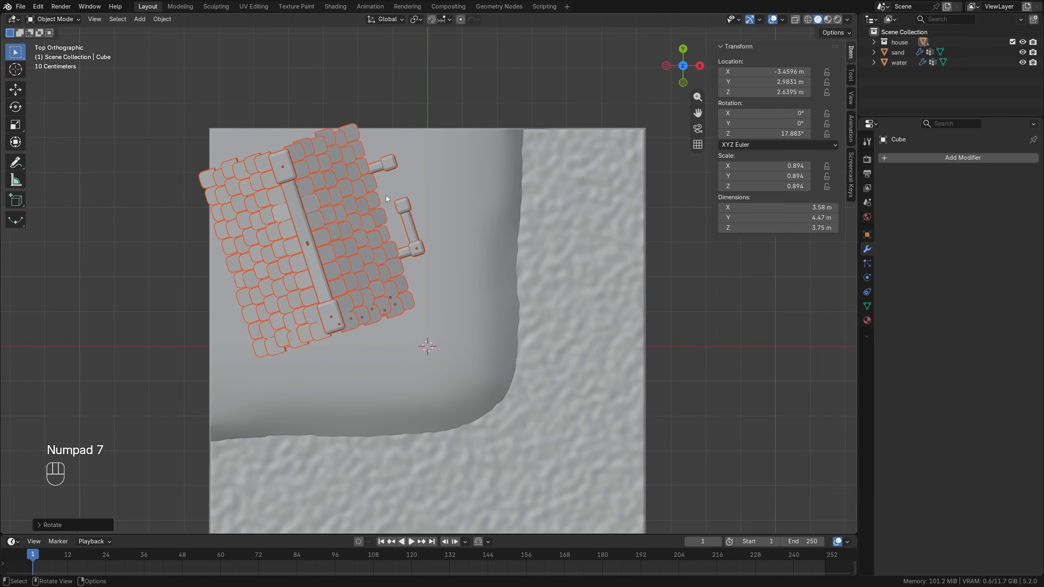
pyautogui.press('s')
pyautogui.click(516, 225)
pyautogui.press('g')
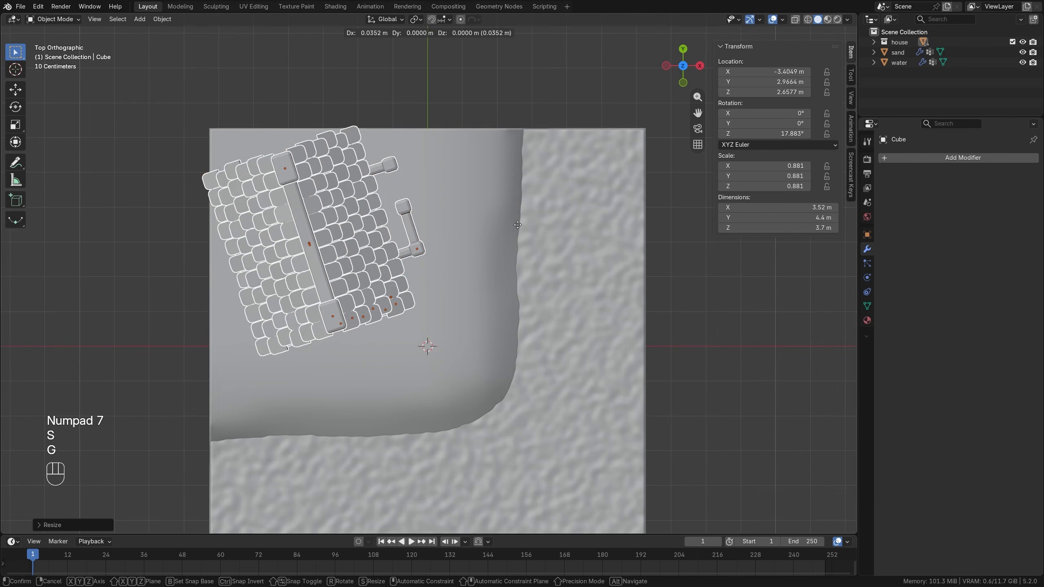
pyautogui.click(517, 229)
pyautogui.moveTo(517, 228); pyautogui.dragTo(405, 199, button='middle')
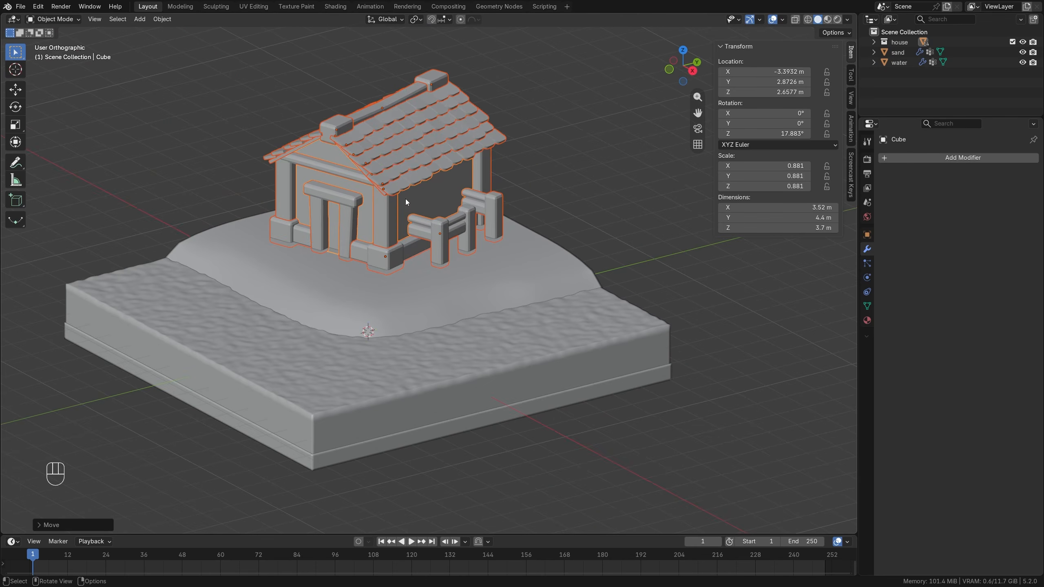
pyautogui.hotkey('alt', 'a')
pyautogui.scroll(-3, 424, 258)
pyautogui.keyDown('shift'); pyautogui.moveTo(424, 258); pyautogui.dragTo(429, 289, button='middle'); pyautogui.keyUp('shift')
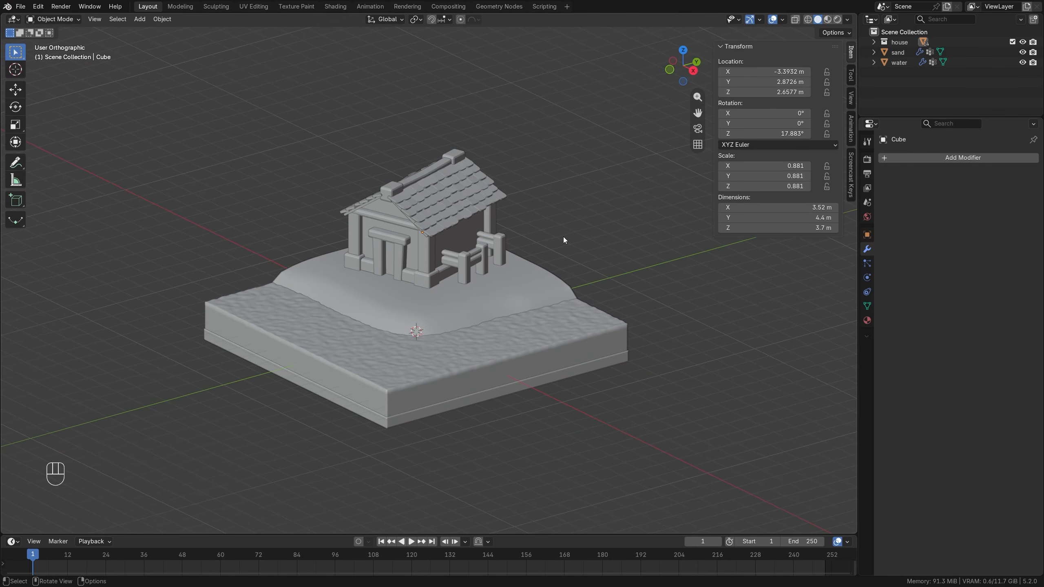
# Create a new collection named palm, and hide the house collection, the sand and the water.
pyautogui.click(1033, 18)
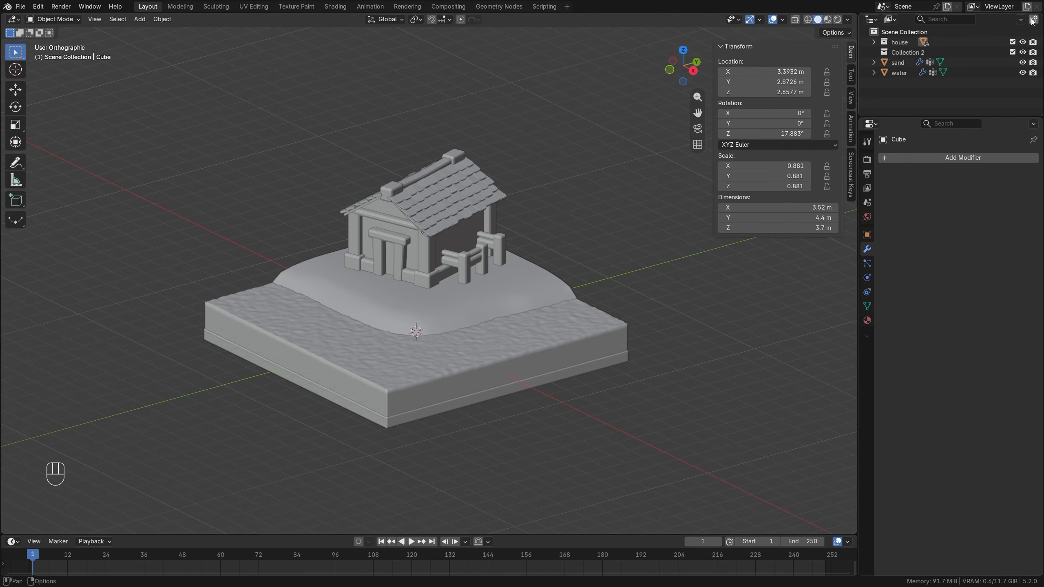
pyautogui.doubleClick(907, 53)
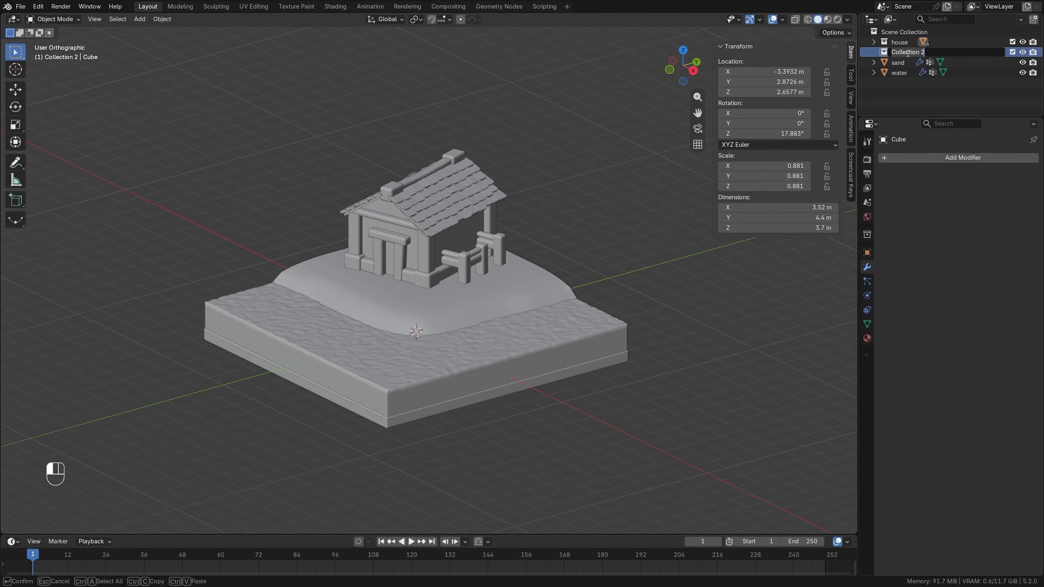
pyautogui.write('palm')
pyautogui.press('Return')
pyautogui.click(1022, 42)
pyautogui.moveTo(1022, 62); pyautogui.dragTo(1022, 72)
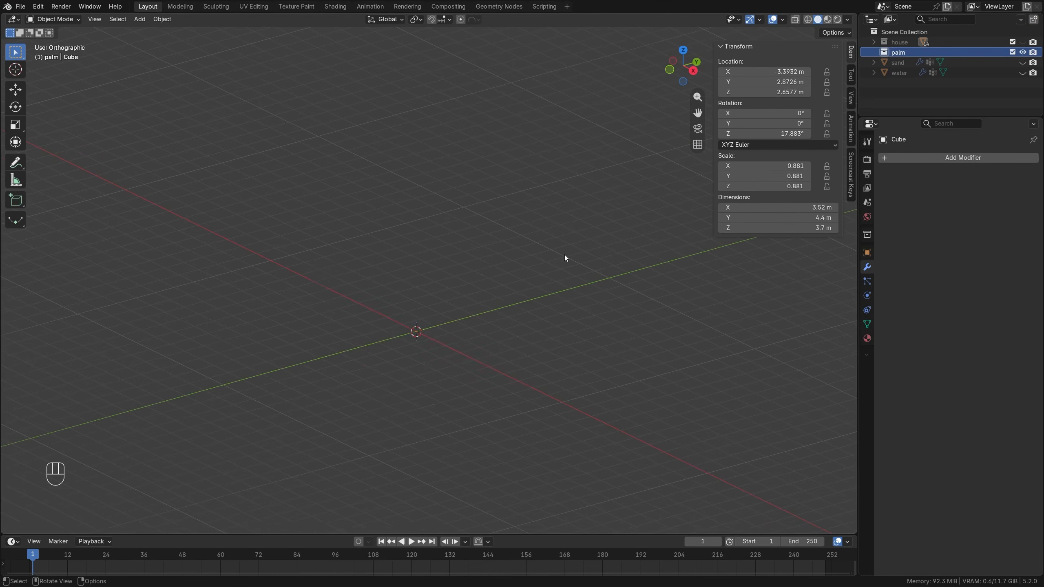
# Add a cylinder mesh to the palm collection with its cap fill set to Nothing.
pyautogui.scroll(3, 472, 284)
pyautogui.keyDown('shift'); pyautogui.moveTo(430, 329); pyautogui.dragTo(451, 258, button='middle'); pyautogui.keyUp('shift')
pyautogui.hotkey('shift', 'a')
pyautogui.moveTo(450, 255)
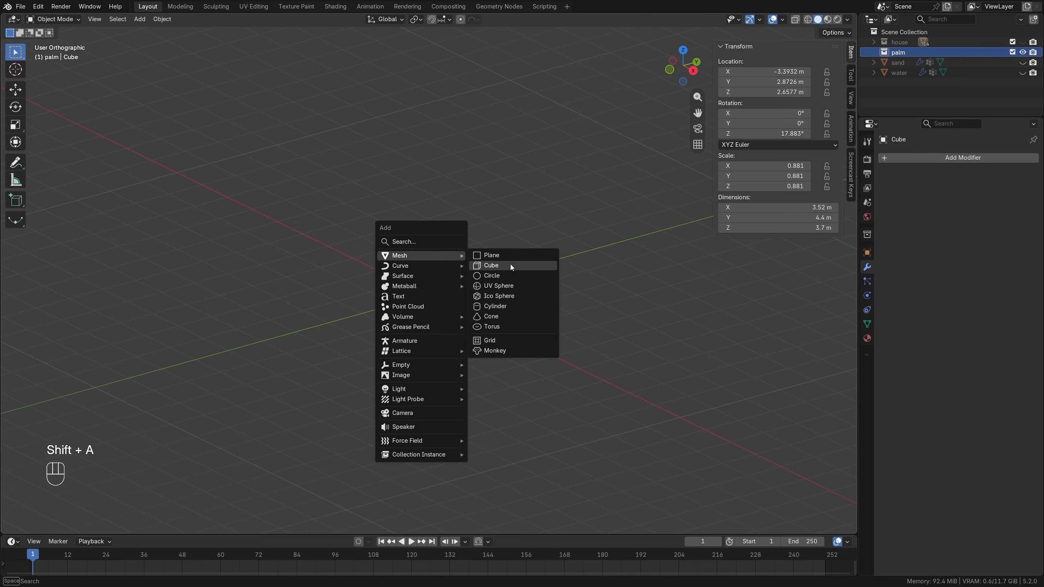
pyautogui.click(506, 305)
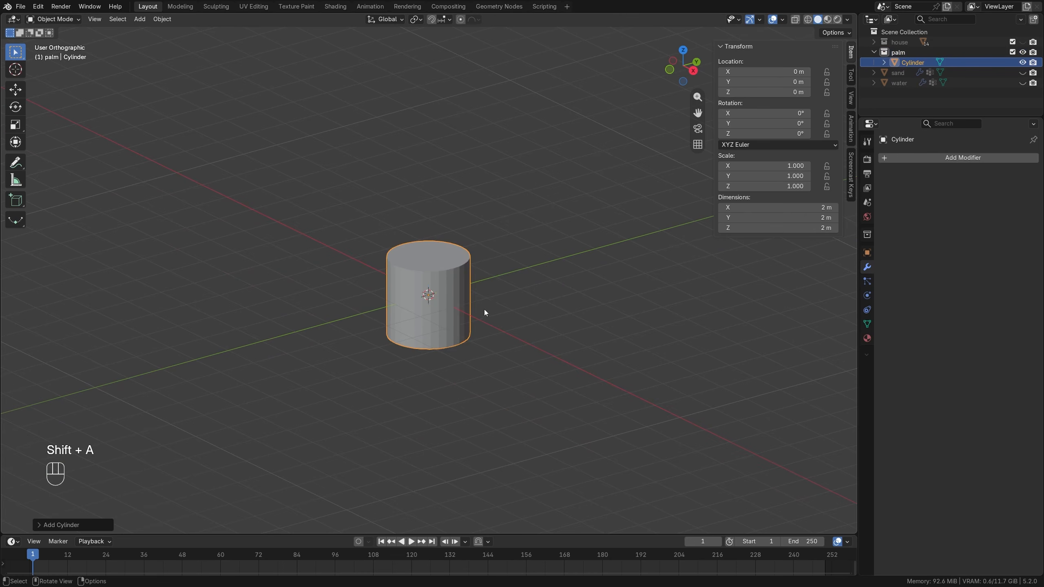
pyautogui.click(50, 525)
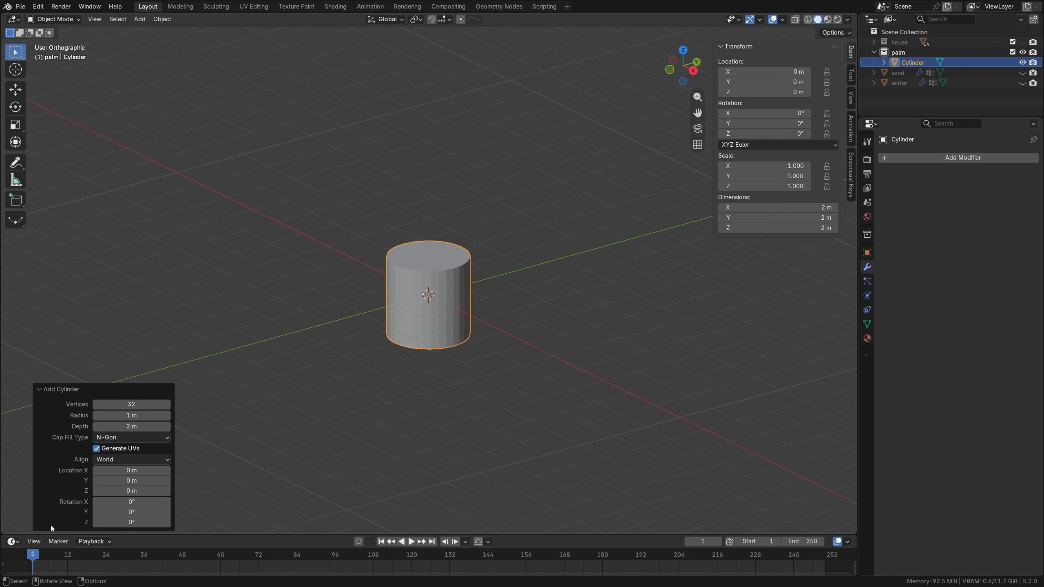
pyautogui.click(125, 438)
pyautogui.click(123, 449)
pyautogui.scroll(2, 425, 313)
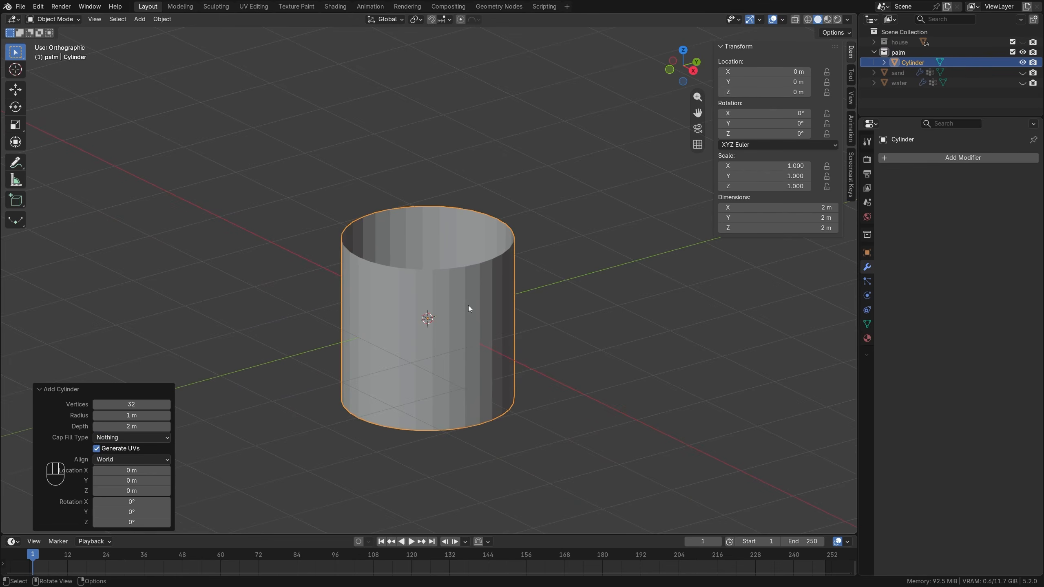
# Select the cylinder's top edge loop and scale it outward by about 1.48.
pyautogui.scroll(3, 468, 304)
pyautogui.press('Tab')
pyautogui.keyDown('alt'); pyautogui.click(471, 267); pyautogui.keyUp('alt')
pyautogui.scroll(-2, 523, 282)
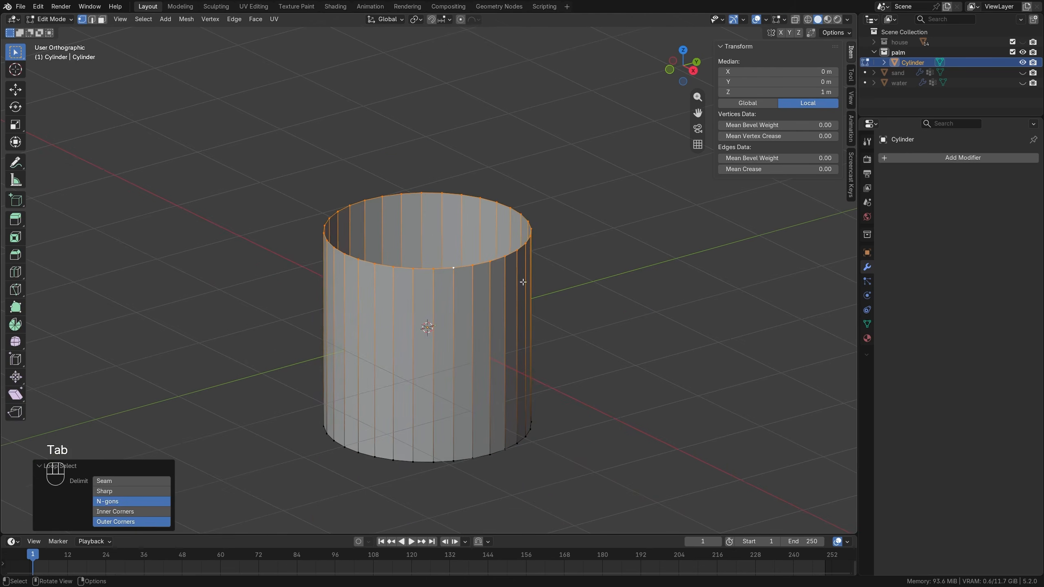
pyautogui.press('s')
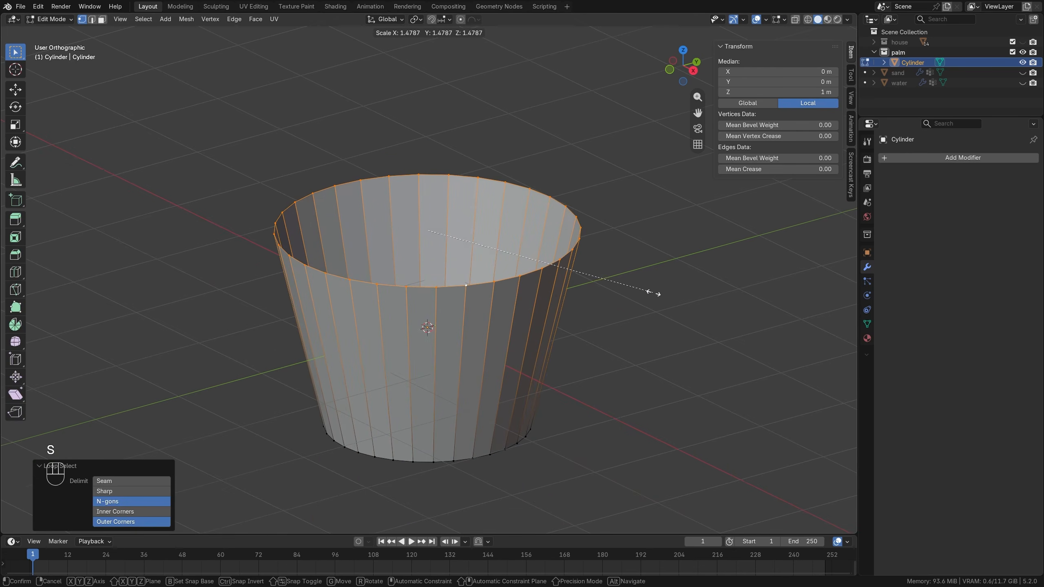
pyautogui.click(653, 292)
# Extrude the top rim inward with a scale of about 0.497 and raise the new loop about 0.61 m along Z.
pyautogui.press('e')
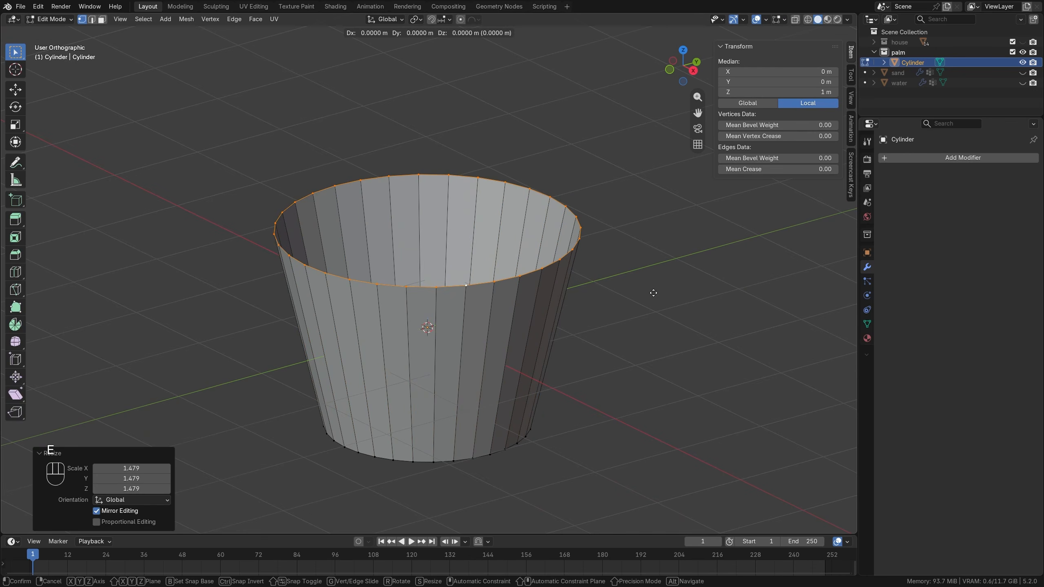
pyautogui.press('s')
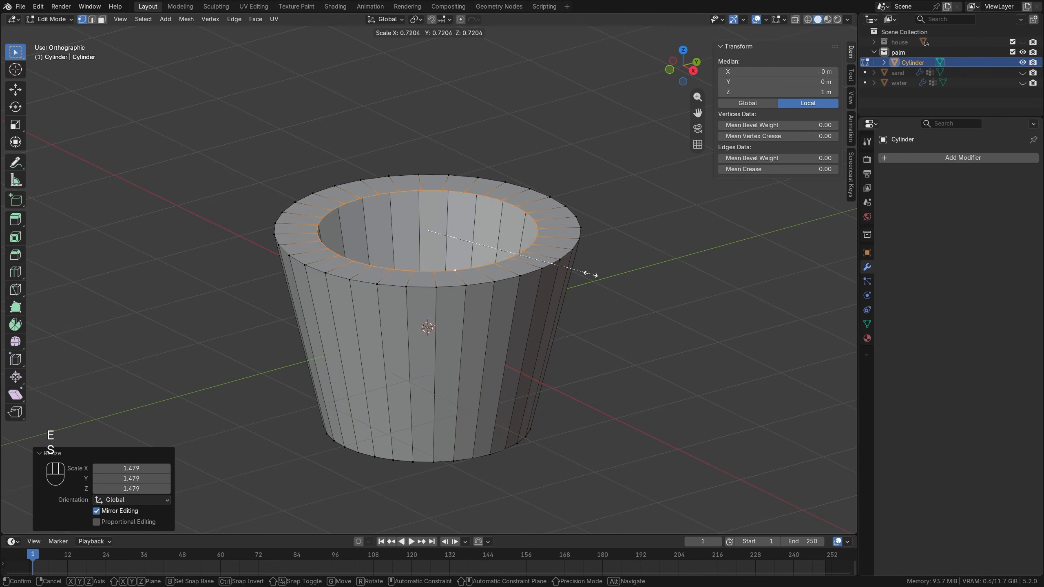
pyautogui.click(538, 266)
pyautogui.press('g')
pyautogui.press('z')
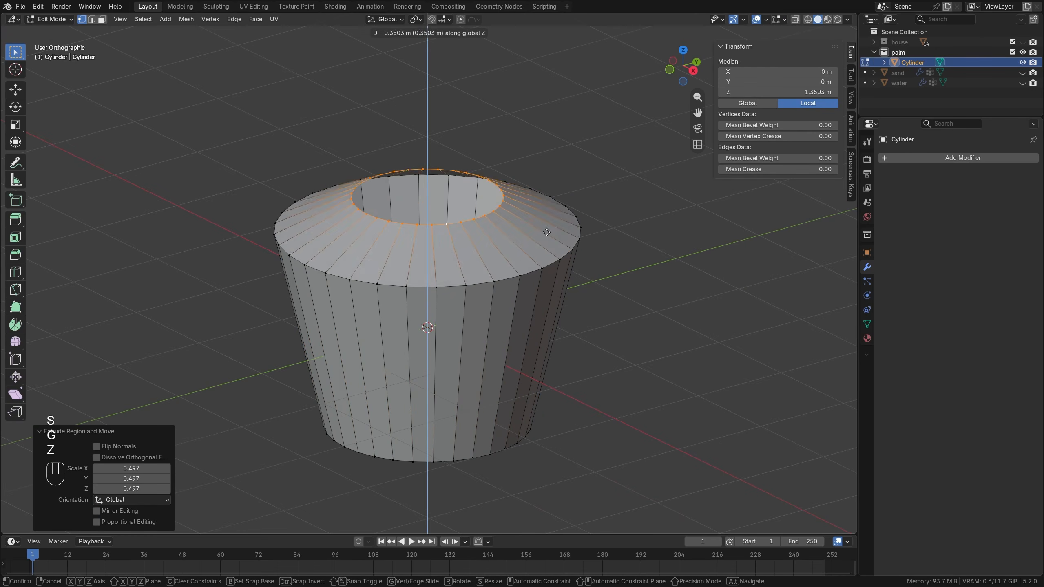
pyautogui.click(554, 208)
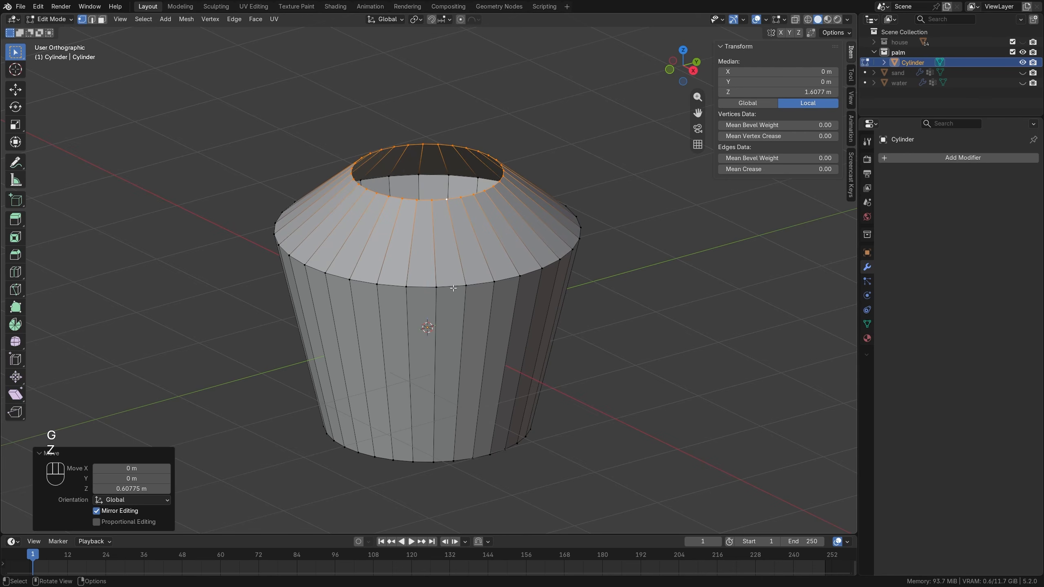
# Bevel the widest edge loop of the cylinder about 0.148 m with 2 segments and inspect the shape in Object Mode.
pyautogui.keyDown('alt'); pyautogui.click(398, 292); pyautogui.keyUp('alt')
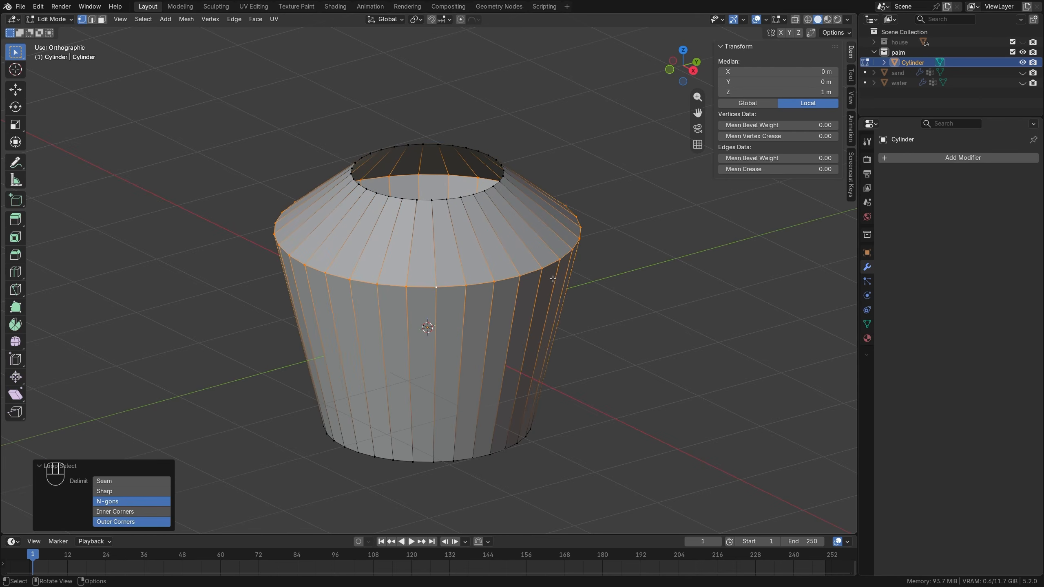
pyautogui.hotkey('ctrl', 'b')
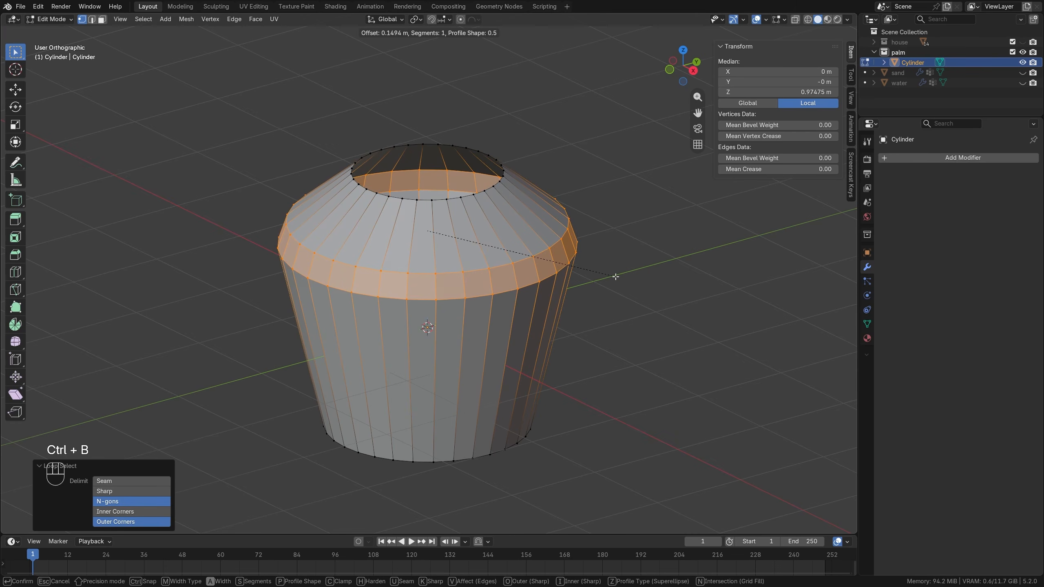
pyautogui.scroll(1, 615, 277)
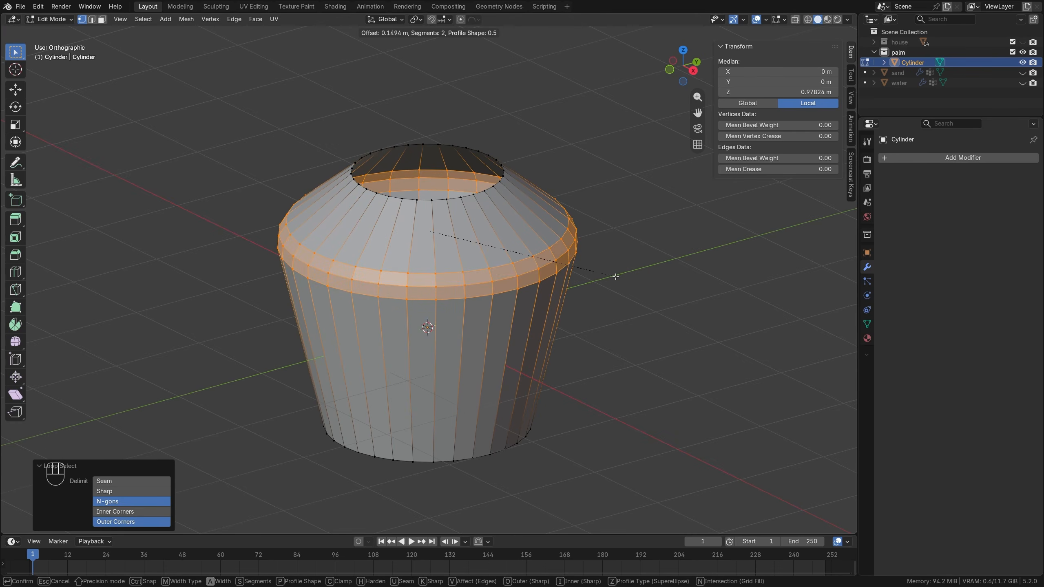
pyautogui.click(612, 276)
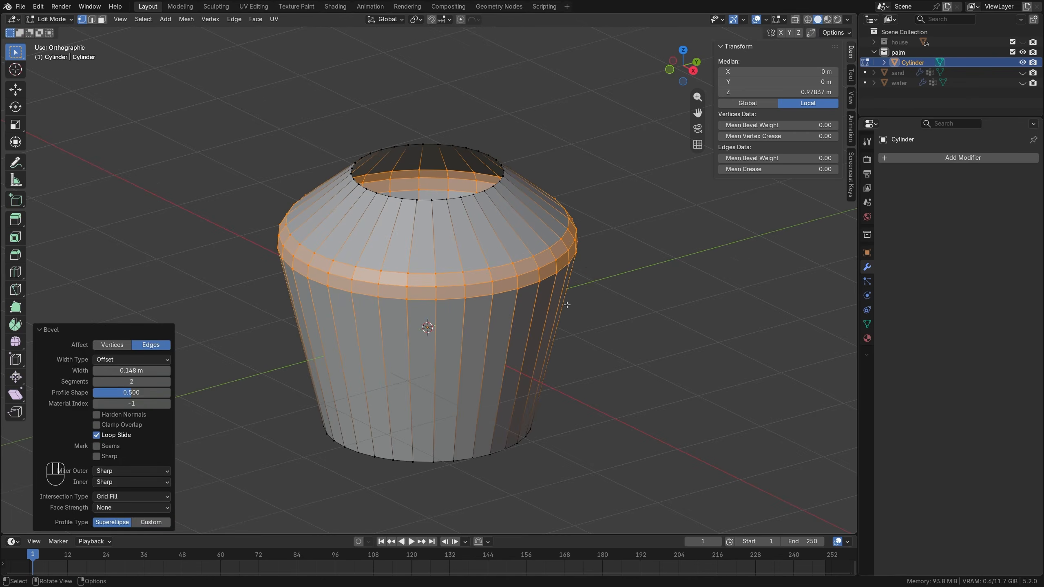
pyautogui.press('Tab')
pyautogui.moveTo(504, 298); pyautogui.dragTo(538, 288, button='middle')
pyautogui.press('Tab')
# Move the cylinder's whole mesh up 1 m along Z so its base sits at the origin, and leave Edit Mode.
pyautogui.press('KP_1')
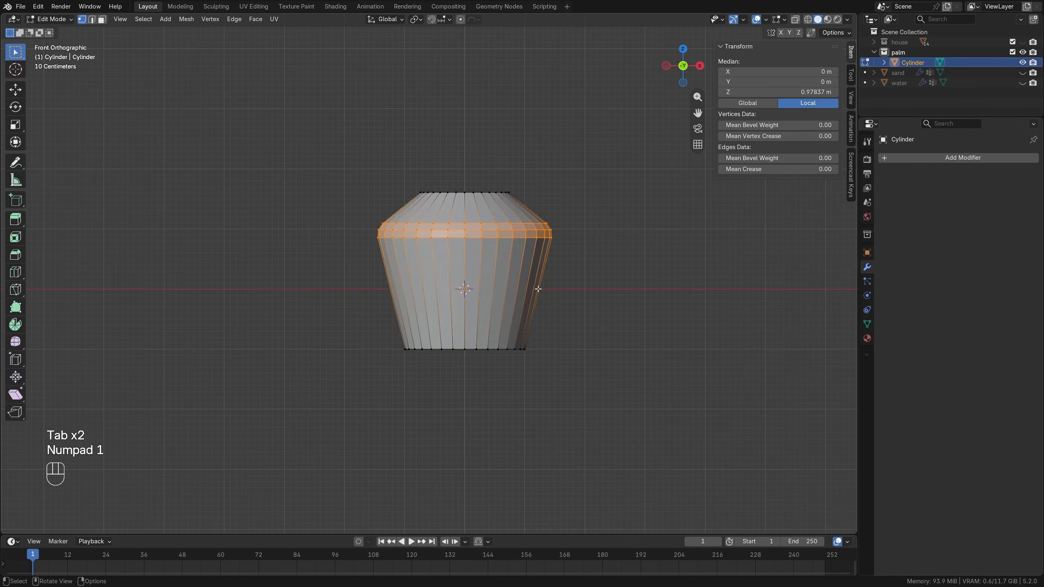
pyautogui.press('a')
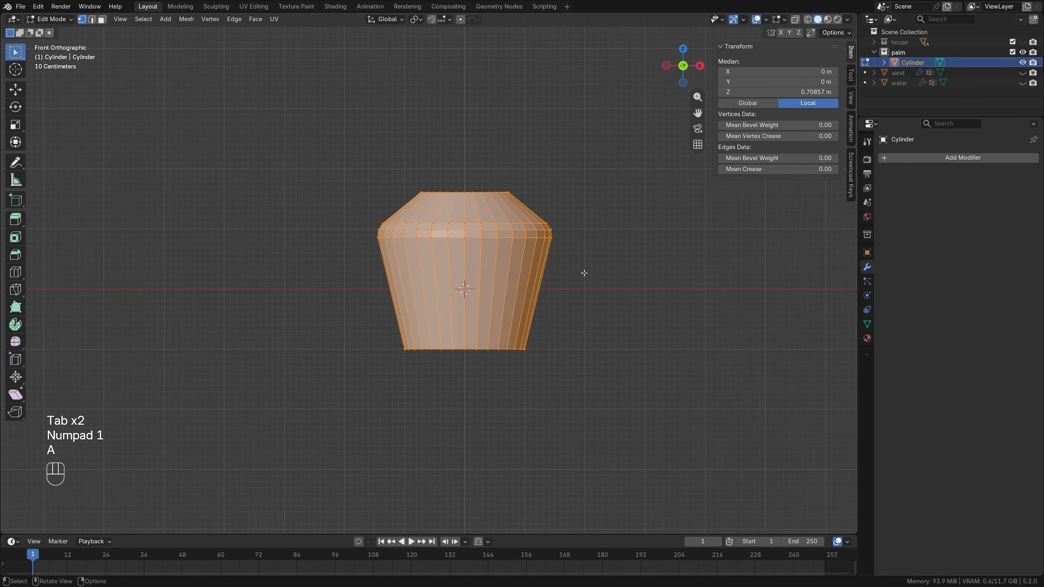
pyautogui.press('g')
pyautogui.press('z')
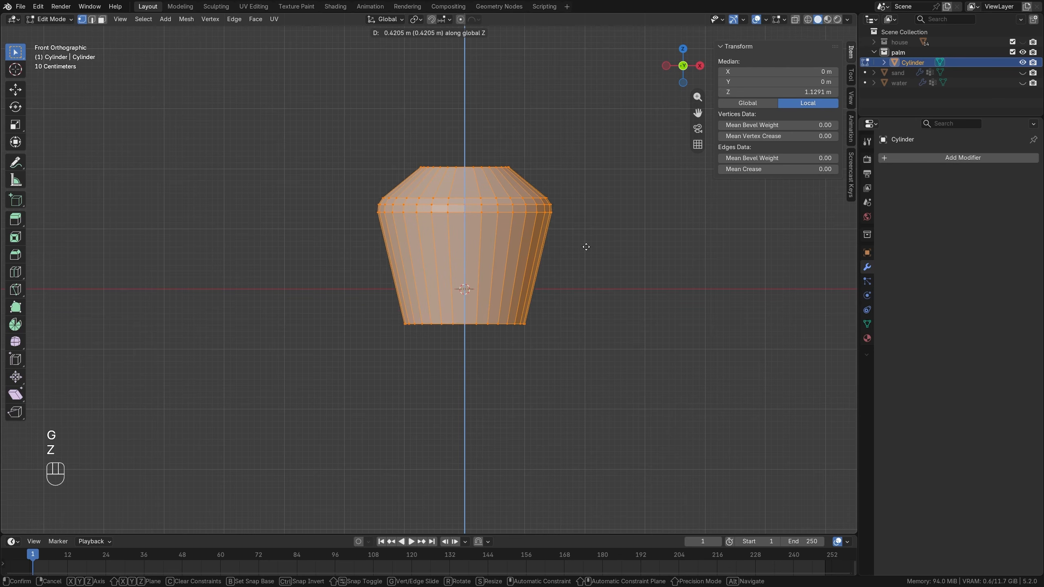
pyautogui.press('ctrl')
pyautogui.click(582, 214)
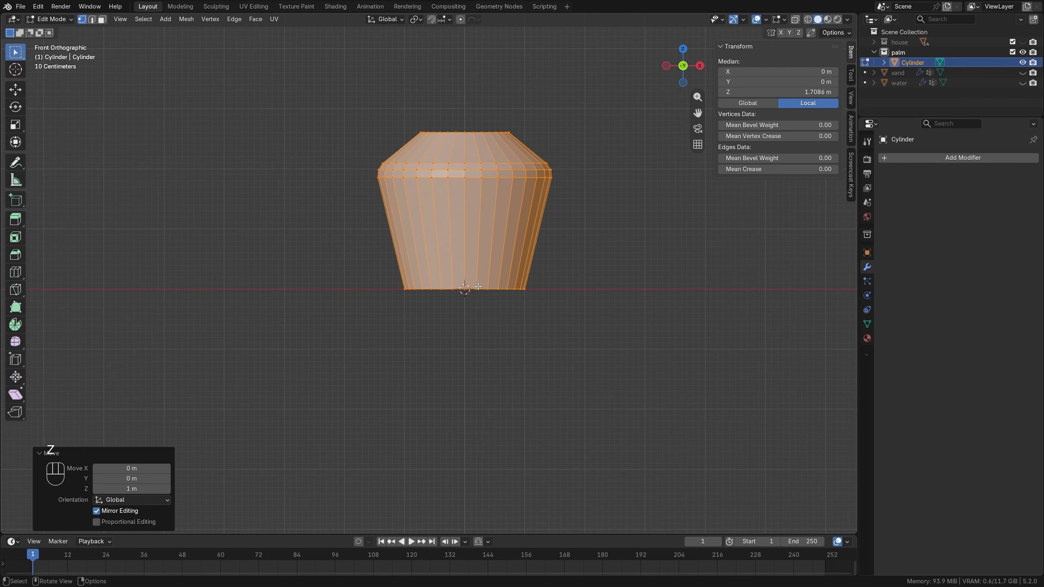
pyautogui.scroll(-3, 520, 292)
pyautogui.press('Tab')
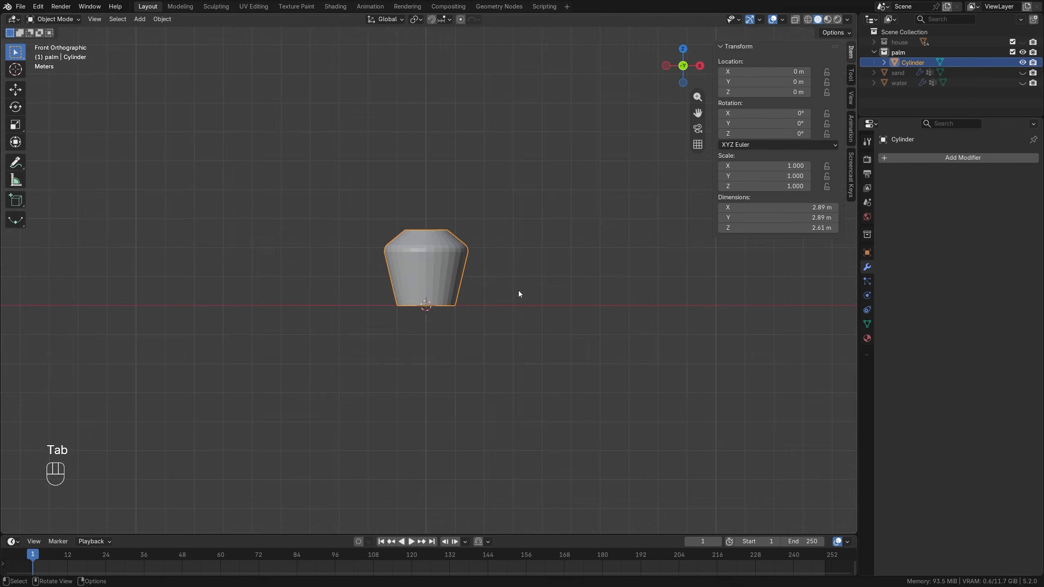
# Add an Array modifier to the cylinder with a relative offset of 0 in X and 1 in Z.
pyautogui.moveTo(519, 292); pyautogui.dragTo(470, 289, button='middle')
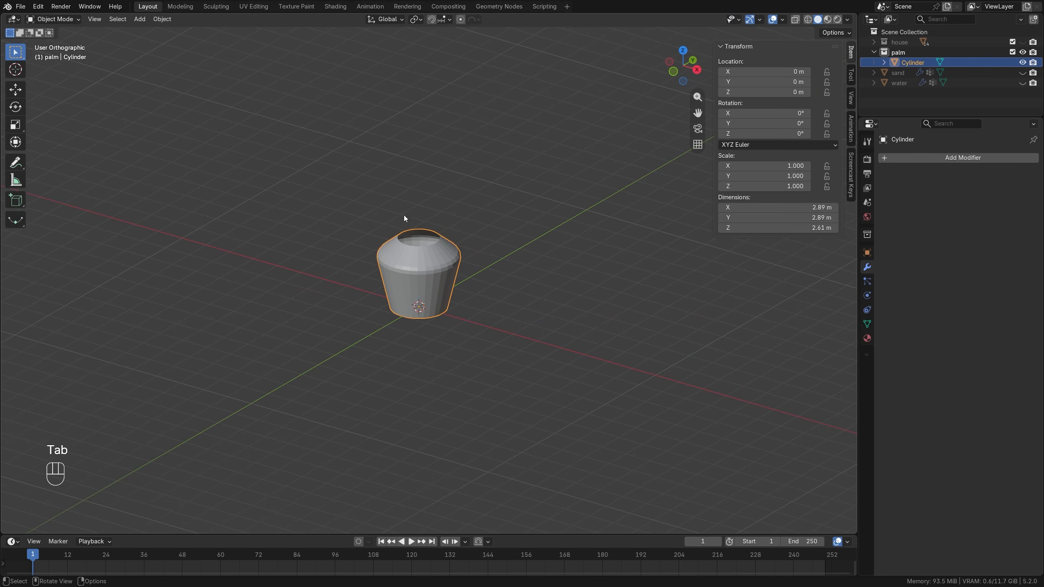
pyautogui.click(933, 158)
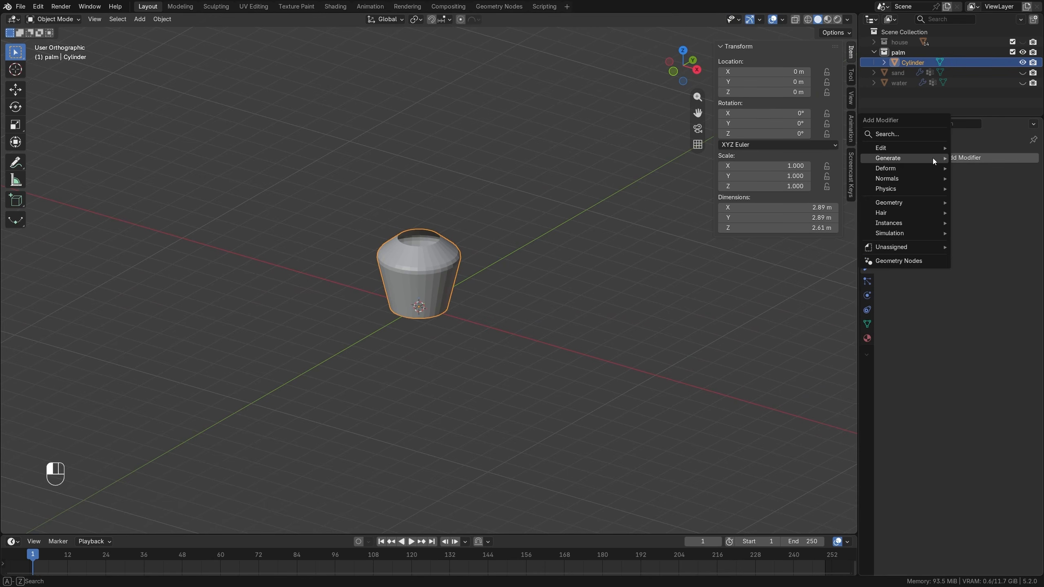
pyautogui.moveTo(897, 160)
pyautogui.click(820, 161)
pyautogui.click(970, 230)
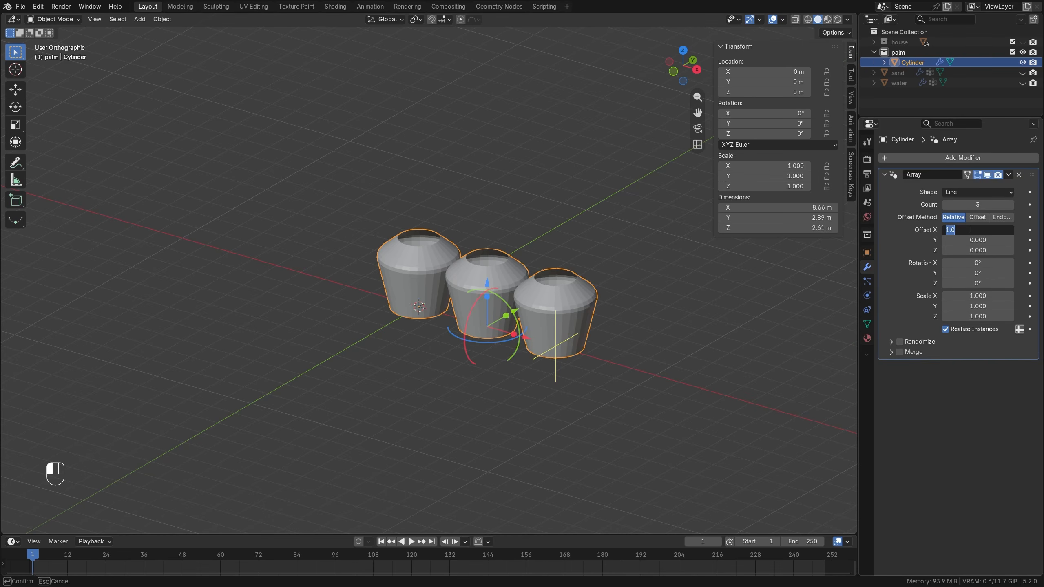
pyautogui.write('0')
pyautogui.press('Tab')
pyautogui.press('Tab')
pyautogui.write('1')
pyautogui.press('Return')
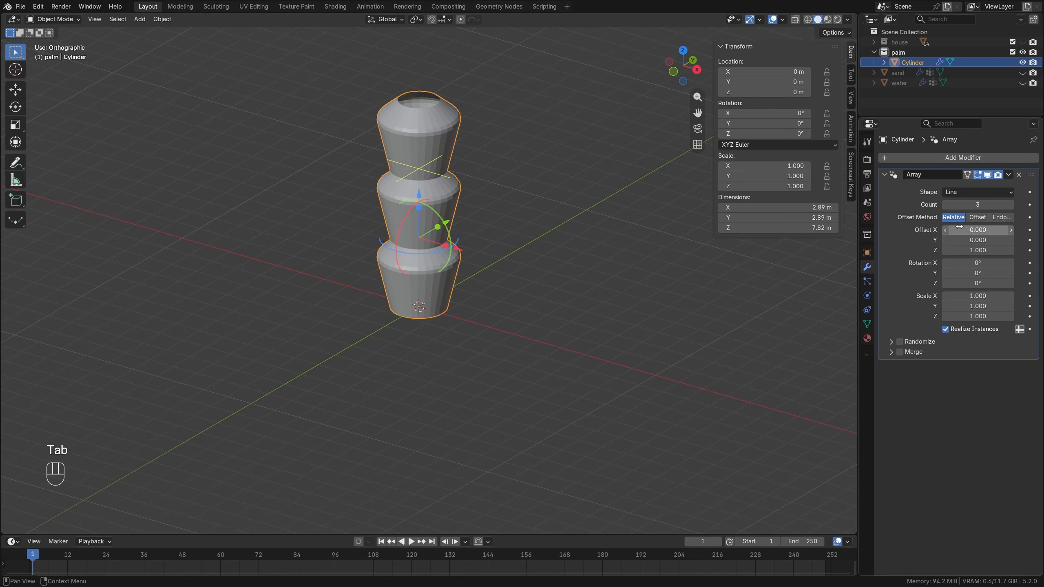
# Set the Array modifier's count to 7 for the trunk segments.
pyautogui.click(964, 204)
pyautogui.write('7')
pyautogui.press('Return')
pyautogui.scroll(-3, 570, 222)
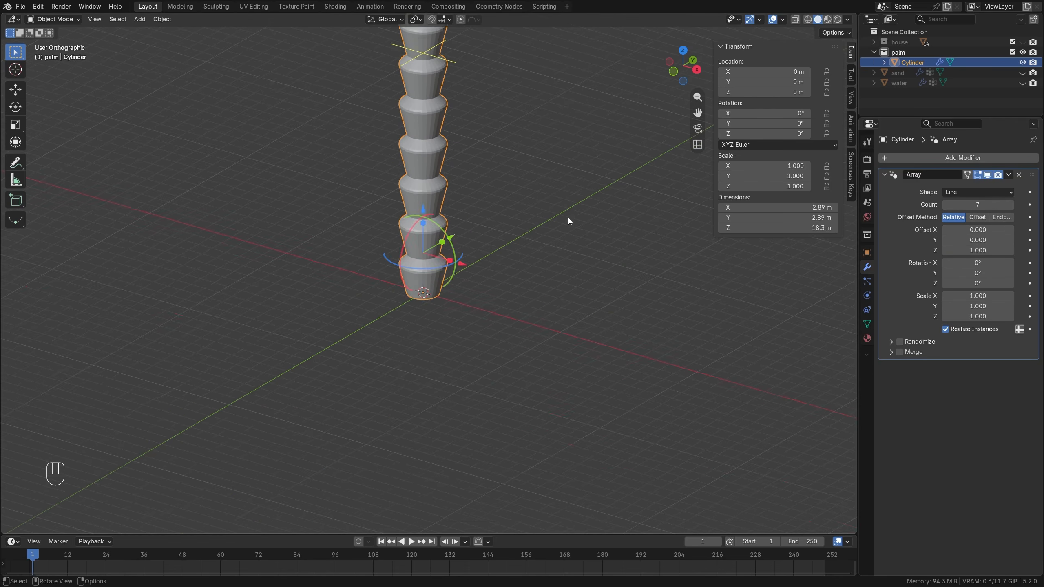
pyautogui.keyDown('shift'); pyautogui.moveTo(568, 221); pyautogui.dragTo(493, 303, button='middle'); pyautogui.keyUp('shift')
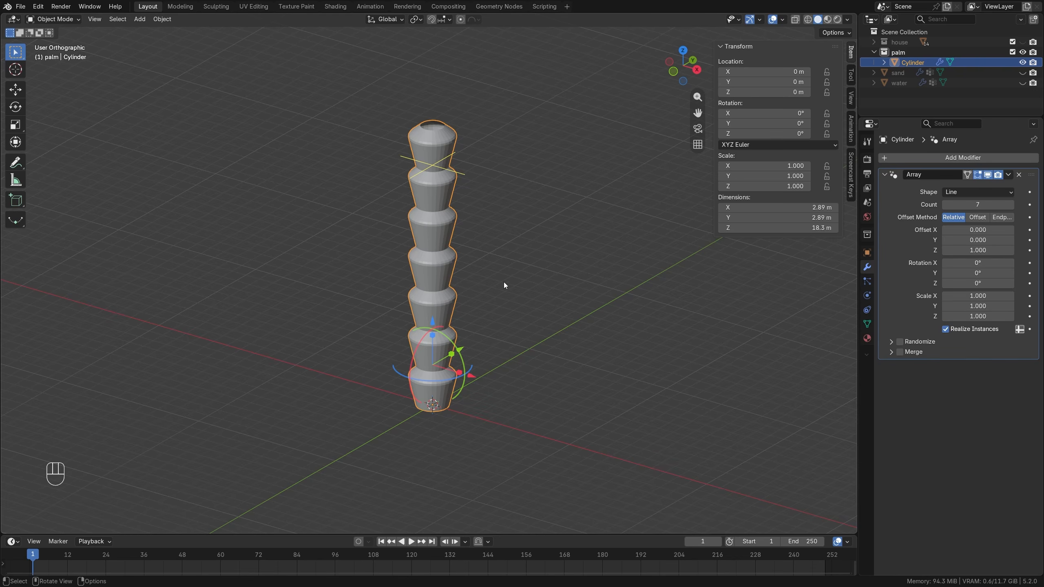
# Add a Bézier curve at the world origin in the palm collection.
pyautogui.hotkey('shift', 'a')
pyautogui.moveTo(490, 271)
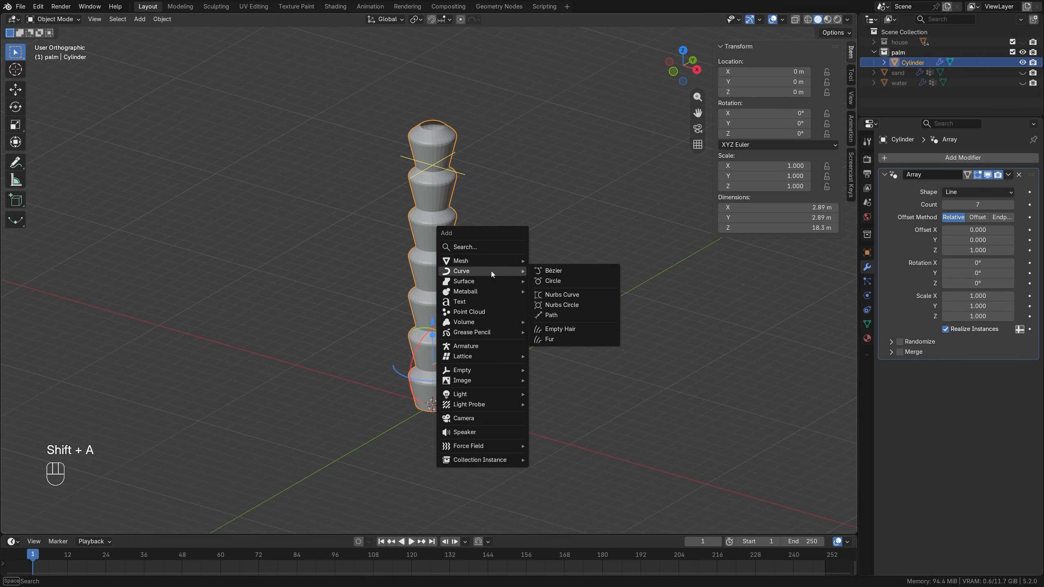
pyautogui.click(563, 273)
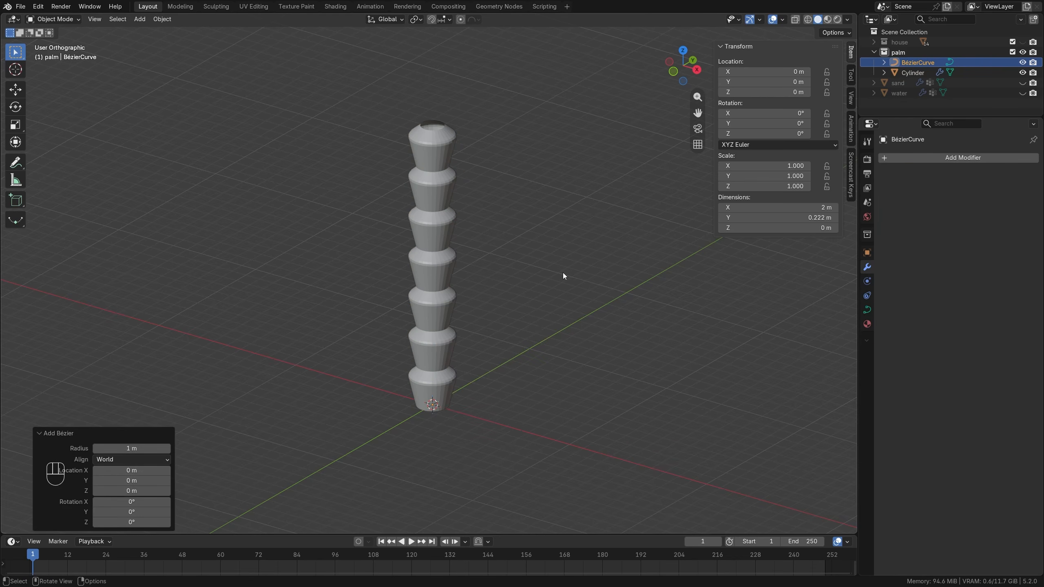
# Rotate the curve's points by -90° in the right view and by 90° in the front view to stand it upright.
pyautogui.press('Tab')
pyautogui.press('KP_3')
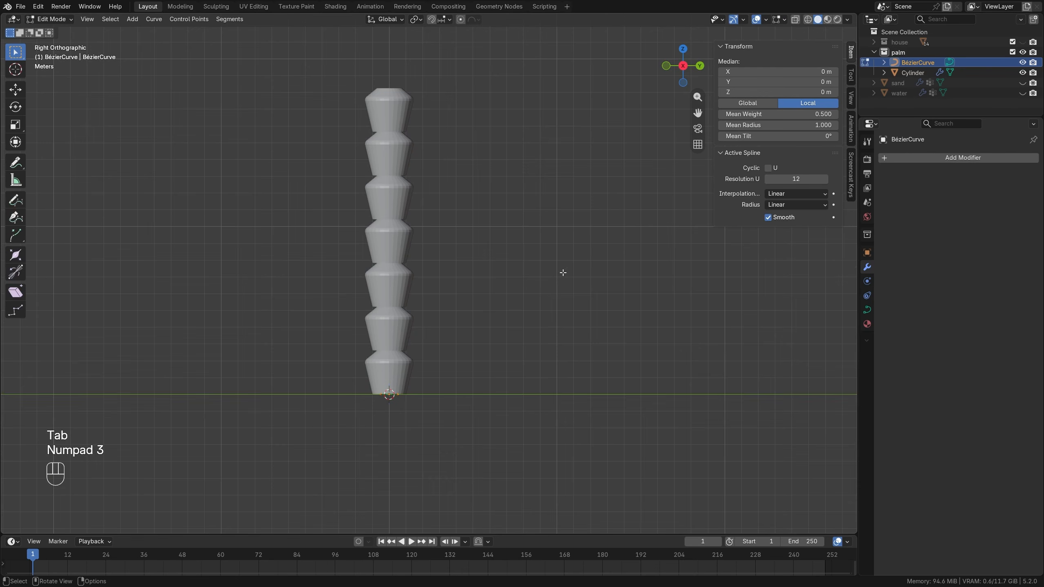
pyautogui.press('r')
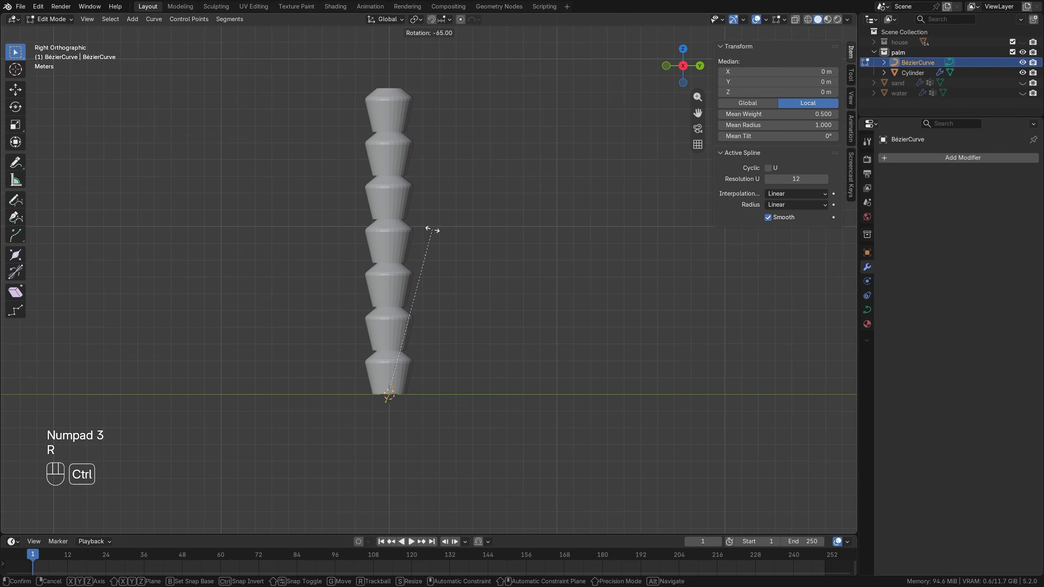
pyautogui.keyDown('ctrl'); pyautogui.click(361, 227); pyautogui.keyUp('ctrl')
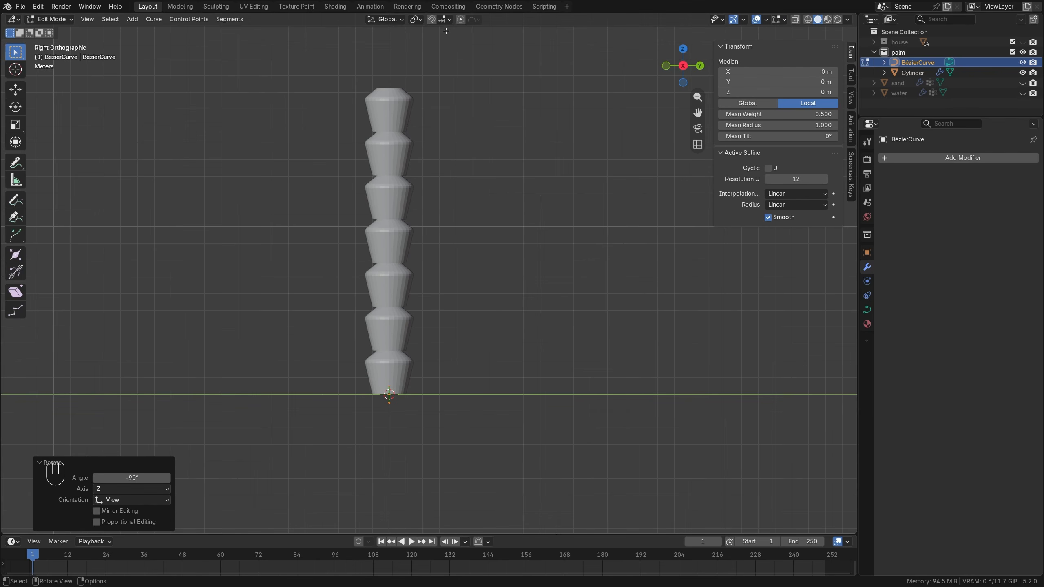
pyautogui.press('KP_1')
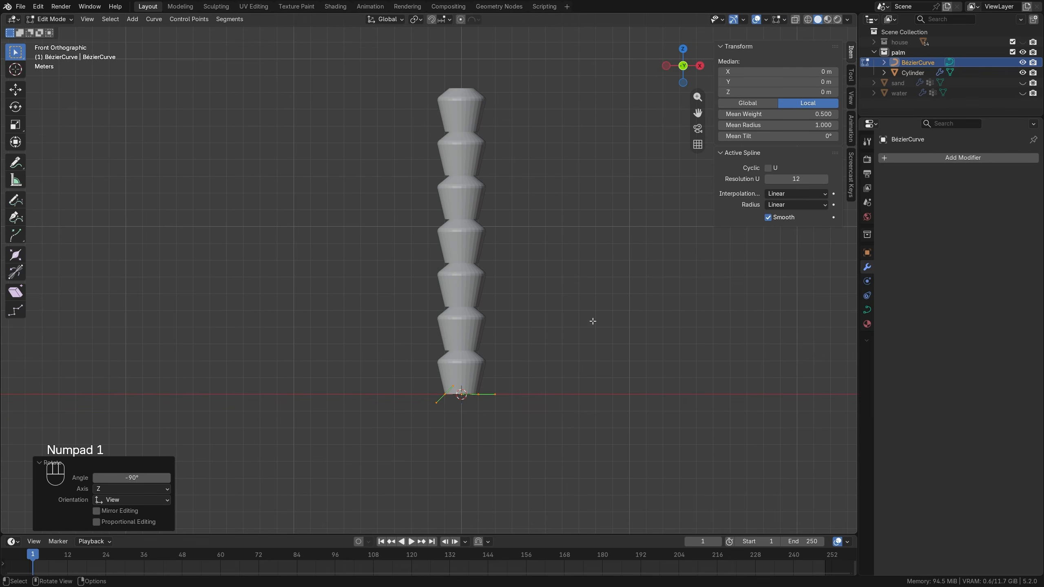
pyautogui.press('r')
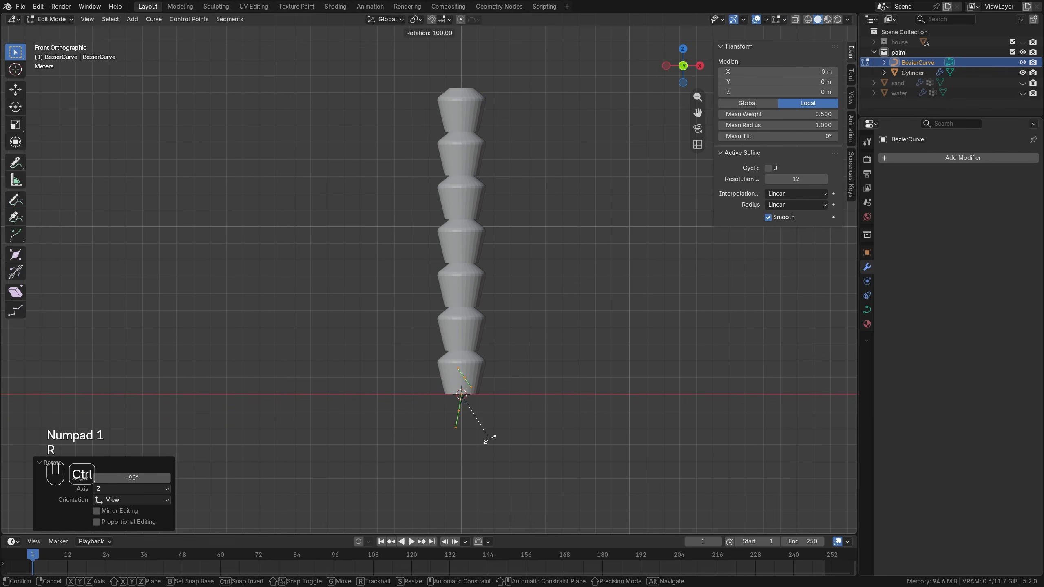
pyautogui.keyDown('ctrl'); pyautogui.click(501, 439); pyautogui.keyUp('ctrl')
# Scale the curve's points by about 5.387 and raise them about 10.694 m along Z.
pyautogui.press('s')
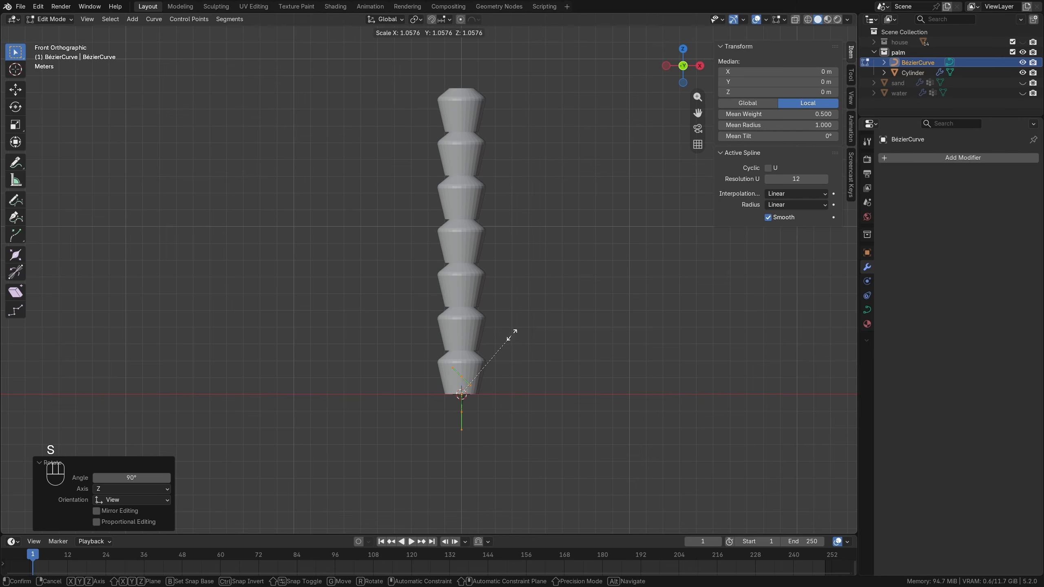
pyautogui.click(555, 310)
pyautogui.press('g')
pyautogui.press('z')
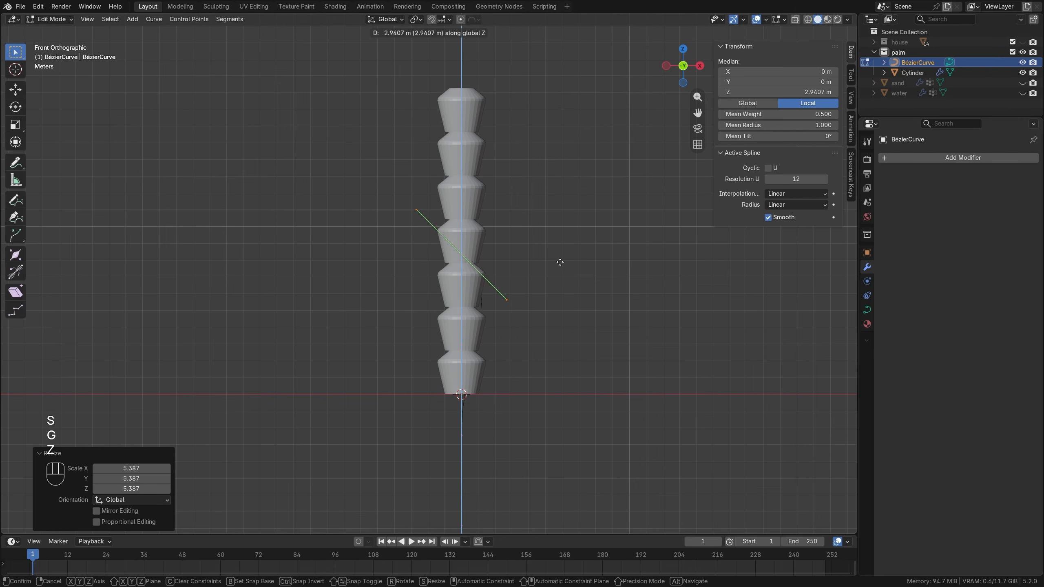
pyautogui.click(565, 135)
# Scale the curve's points by about 1.527 and lower them about 2.45 m along Z so the curve starts at the trunk's base.
pyautogui.press('s')
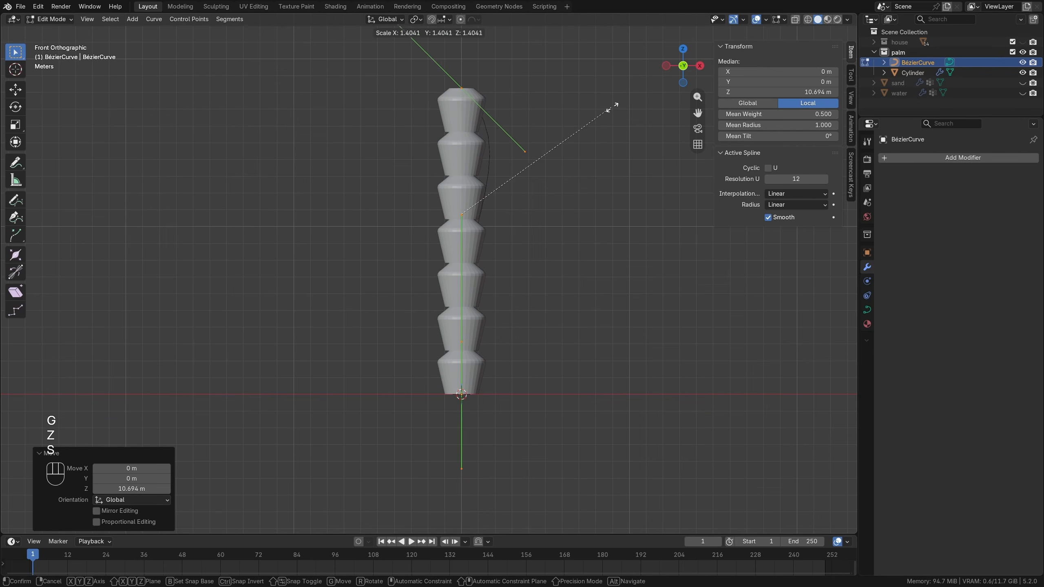
pyautogui.click(624, 99)
pyautogui.press('g')
pyautogui.press('z')
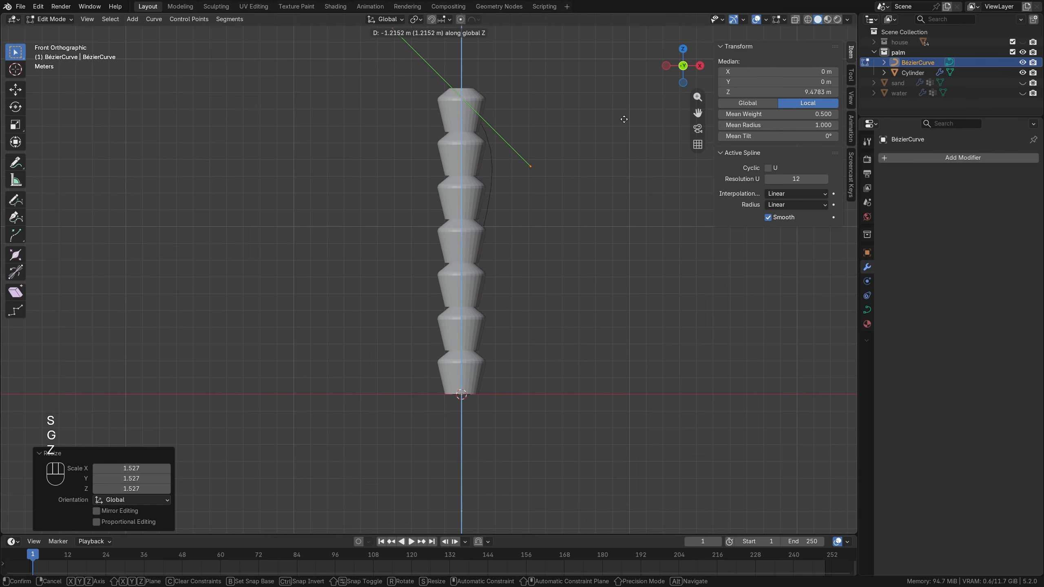
pyautogui.click(580, 236)
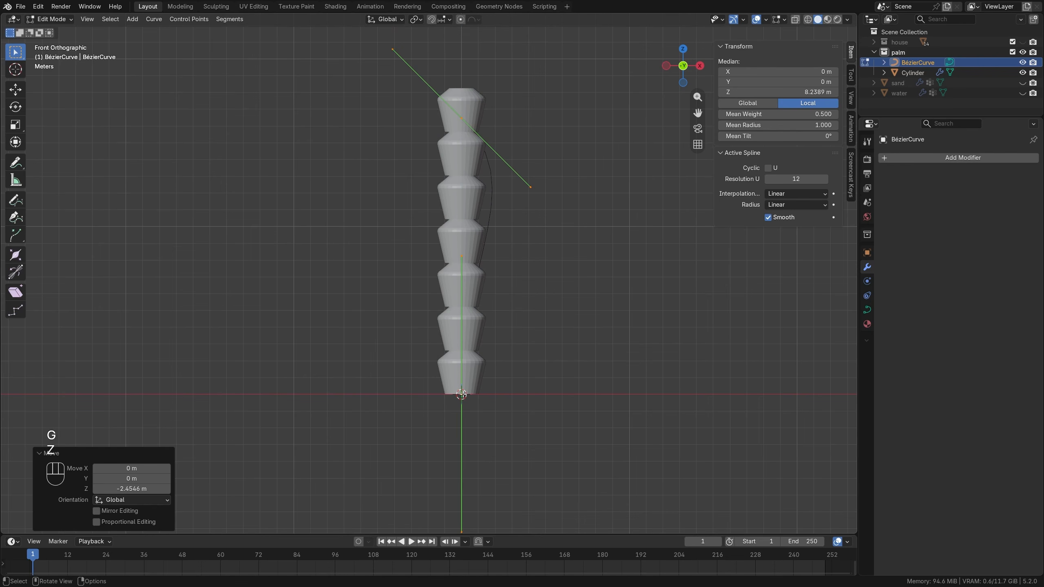
pyautogui.press('Tab')
pyautogui.moveTo(521, 180); pyautogui.dragTo(486, 221, button='middle')
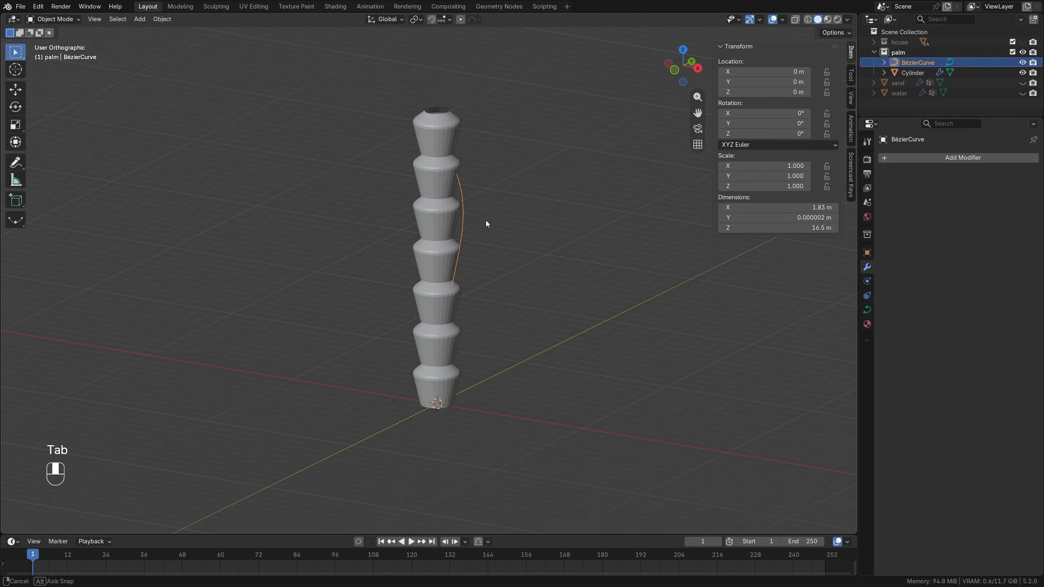
# Add a Curve modifier to the cylinder after the Array and assign the Bézier curve as its curve object.
pyautogui.click(445, 216)
pyautogui.click(908, 157)
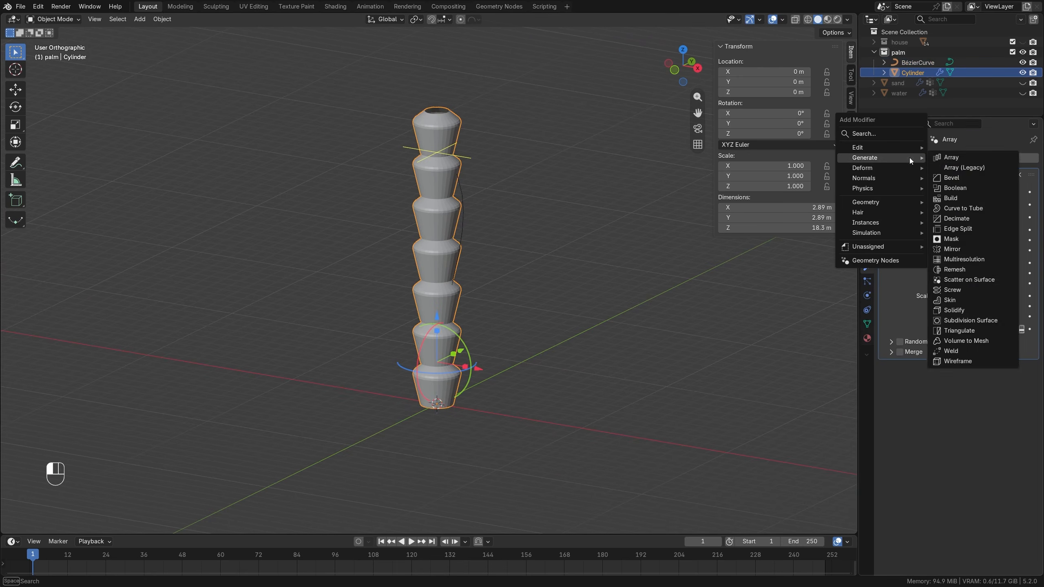
pyautogui.moveTo(872, 168)
pyautogui.click(959, 186)
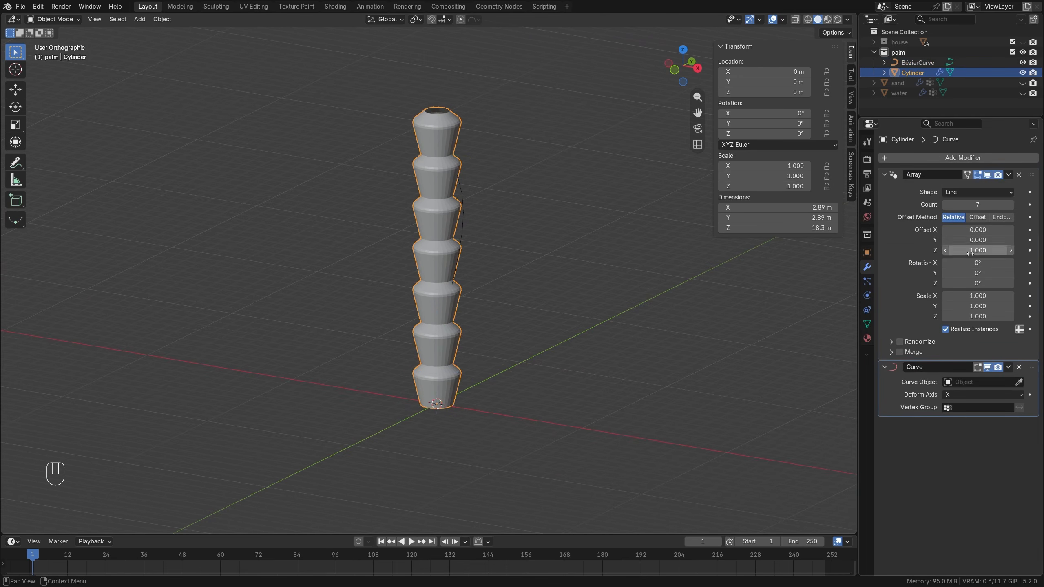
pyautogui.click(1019, 382)
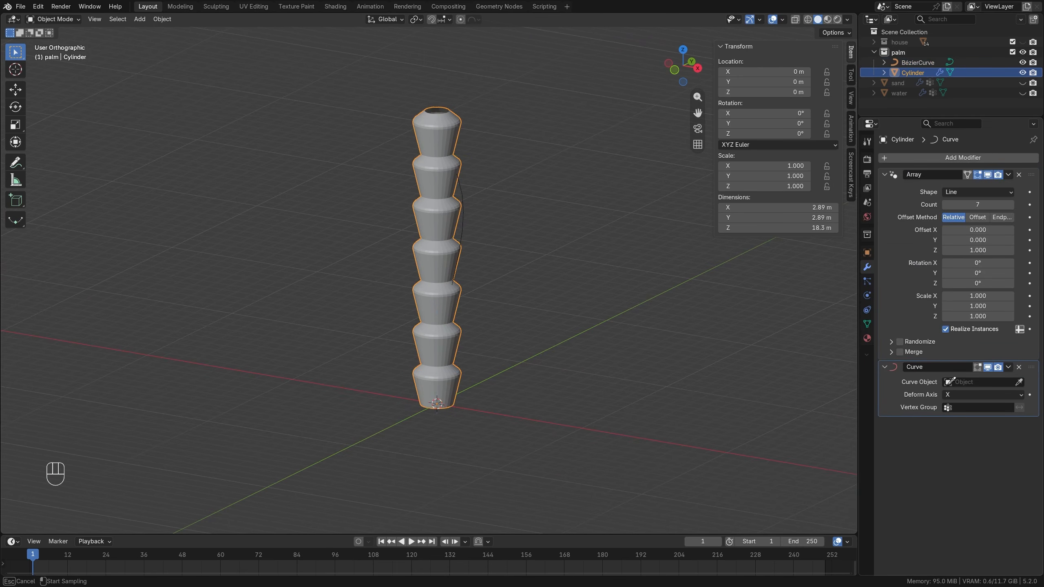
pyautogui.click(463, 222)
# Set the Curve modifier's deform axis to Z so the trunk follows the curve upward.
pyautogui.scroll(-1, 467, 220)
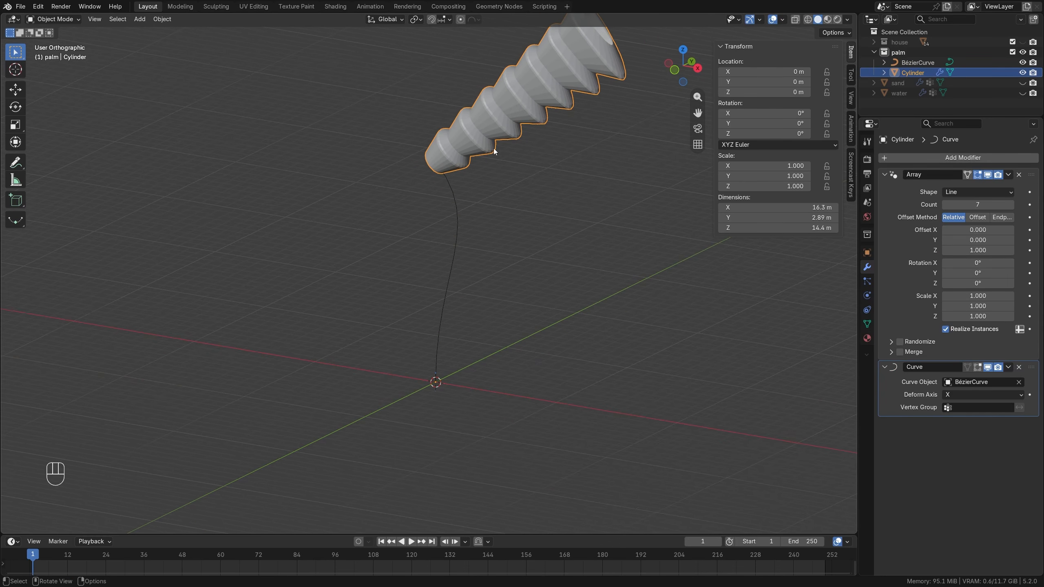
pyautogui.click(964, 393)
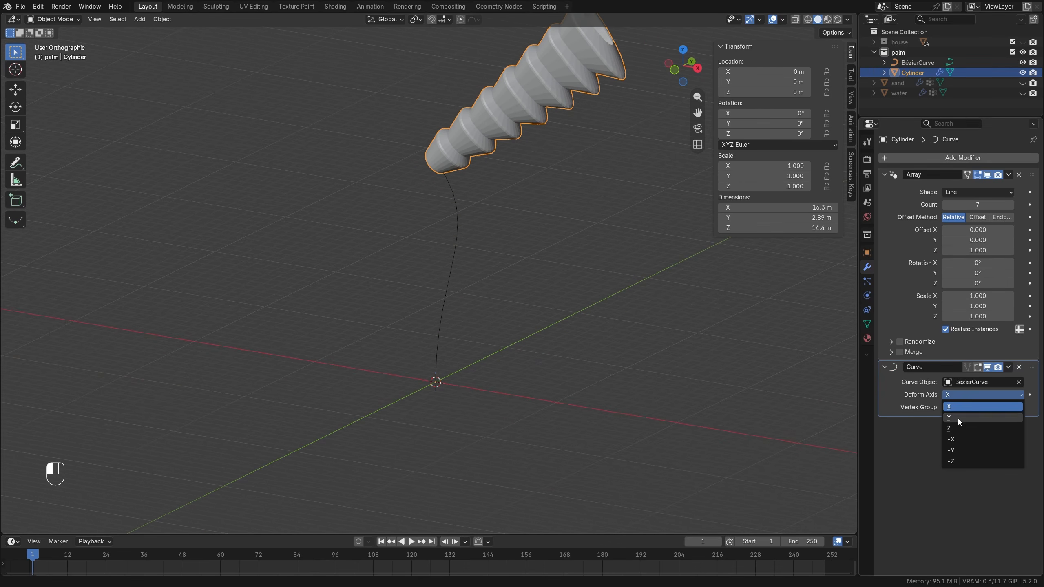
pyautogui.click(956, 427)
pyautogui.scroll(1, 465, 226)
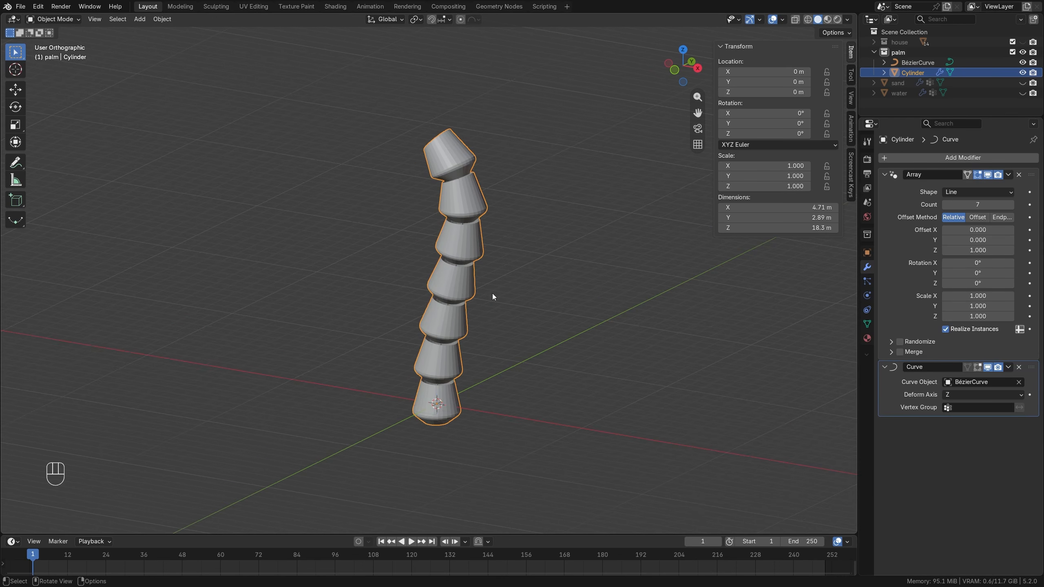
# Switch the direction of the Bézier curve's segments so the trunk pieces widen upward.
pyautogui.press('Tab')
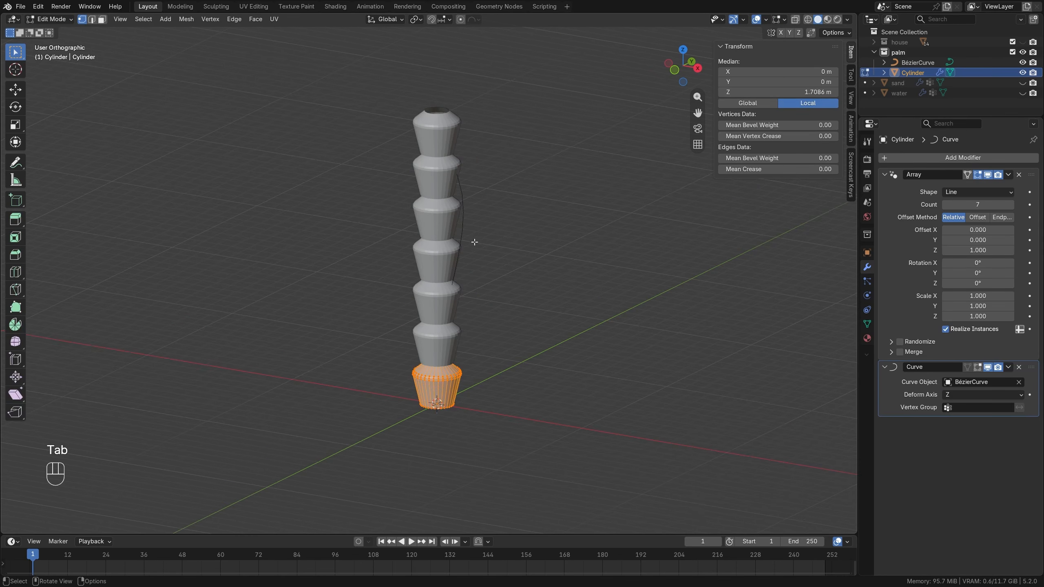
pyautogui.press('Tab')
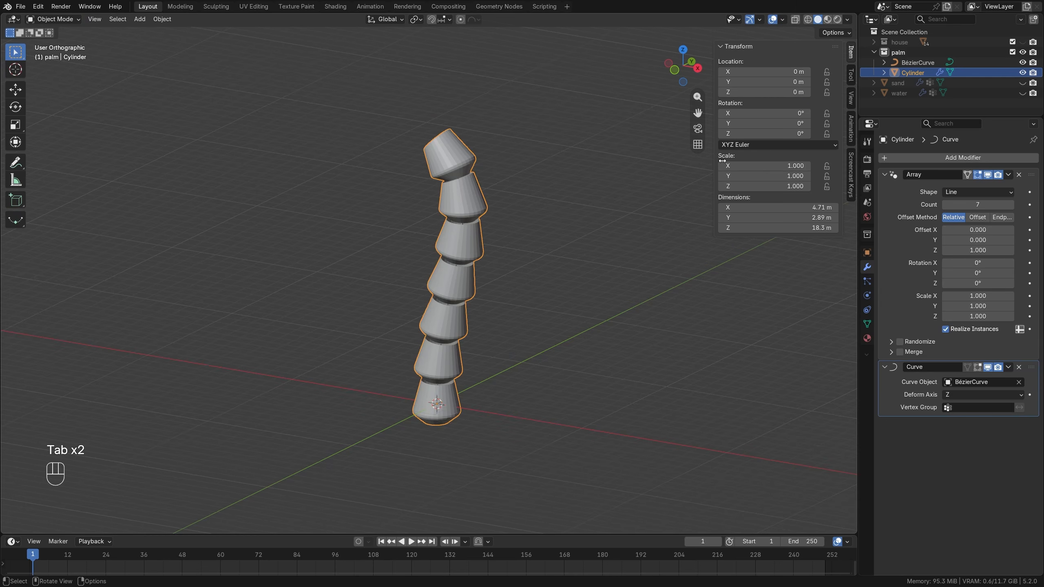
pyautogui.click(917, 62)
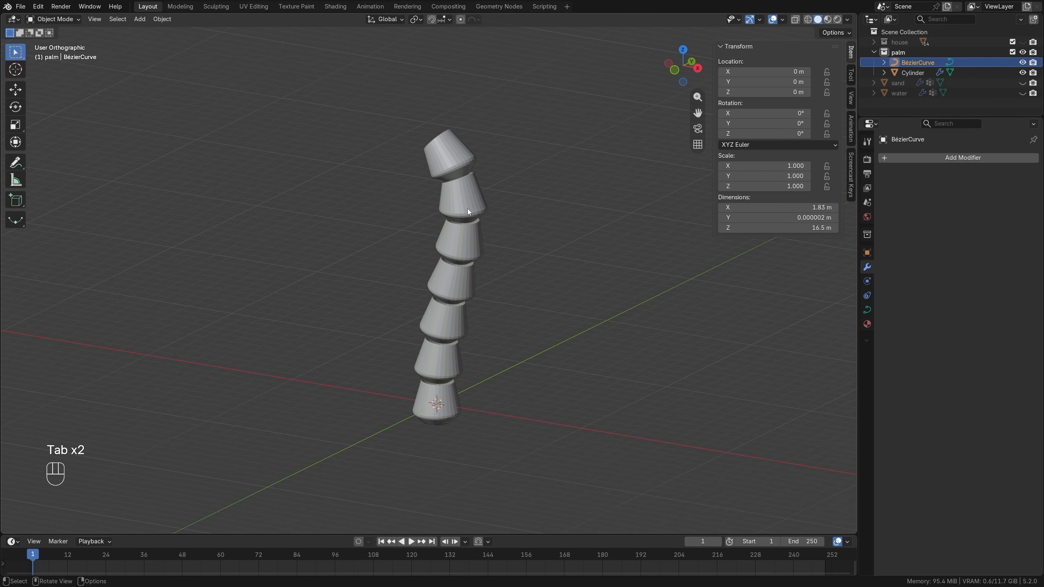
pyautogui.press('Tab')
pyautogui.press('a')
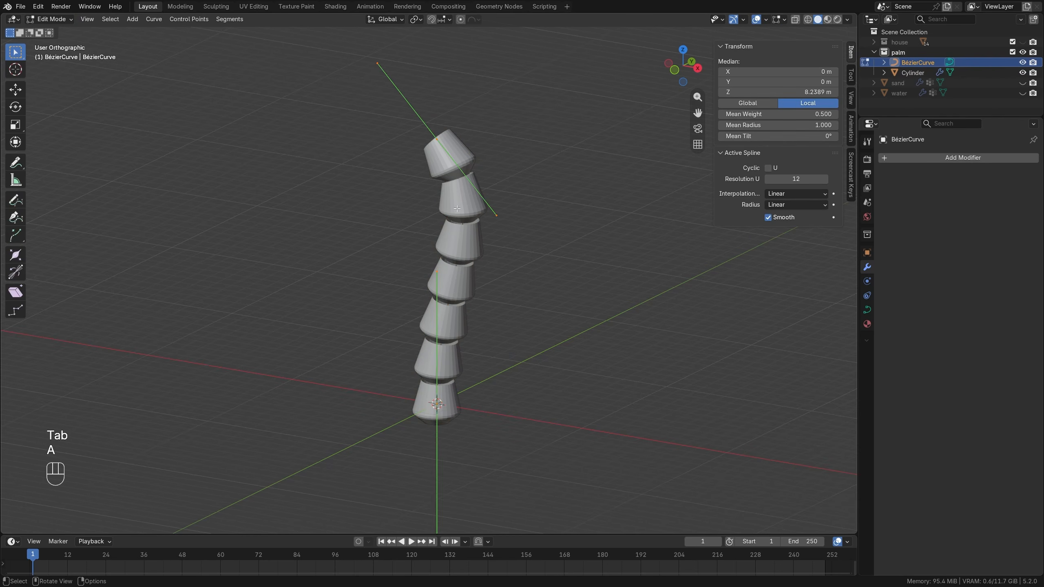
pyautogui.click(227, 19)
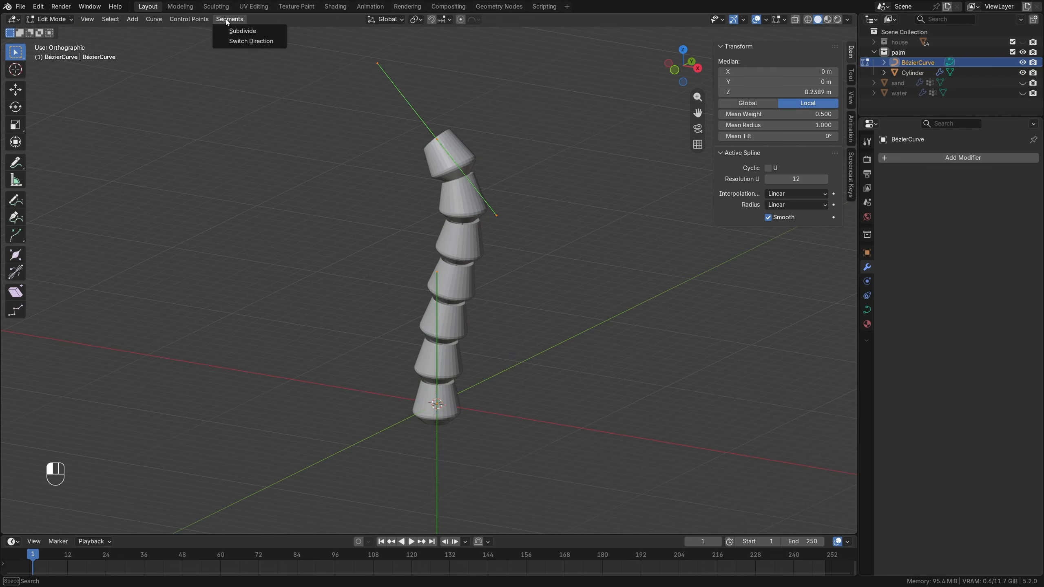
pyautogui.click(240, 40)
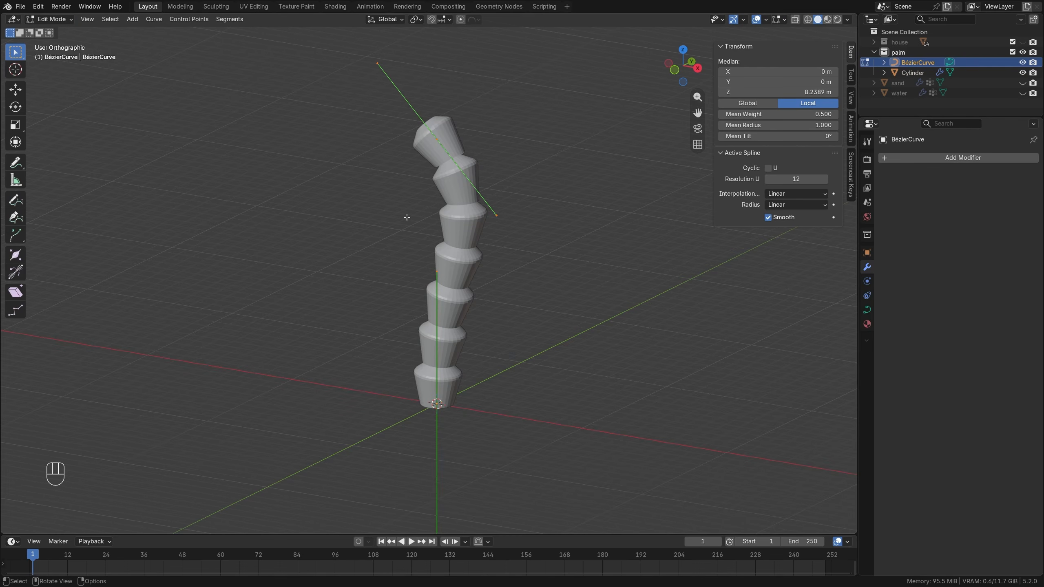
pyautogui.press('Tab')
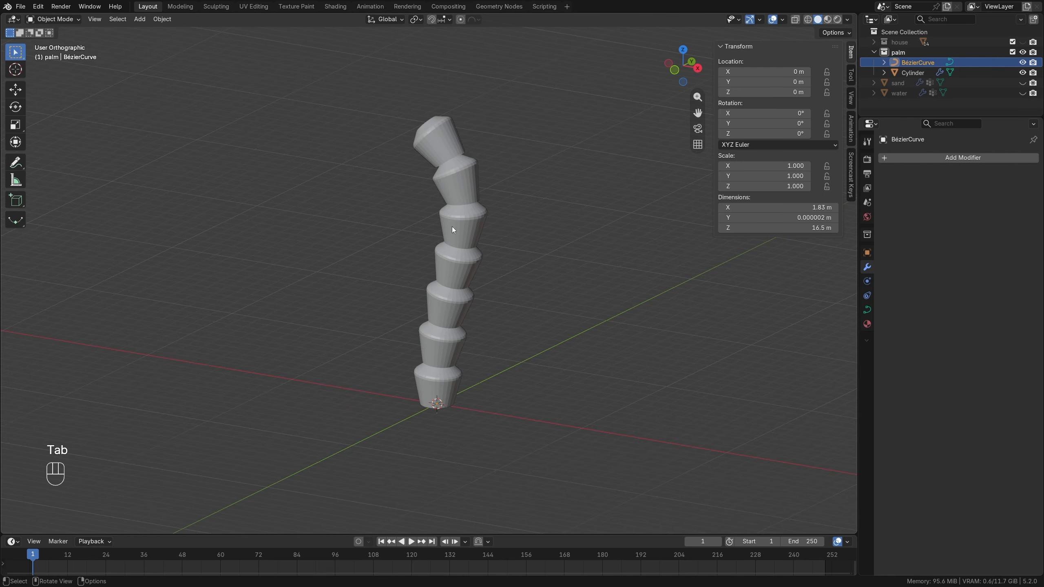
# Move the curve's top control point to about X 2.09 m, Z 11.68 m and rotate its handles steeper in front view.
pyautogui.click(464, 236)
pyautogui.press('KP_1')
pyautogui.press('Tab')
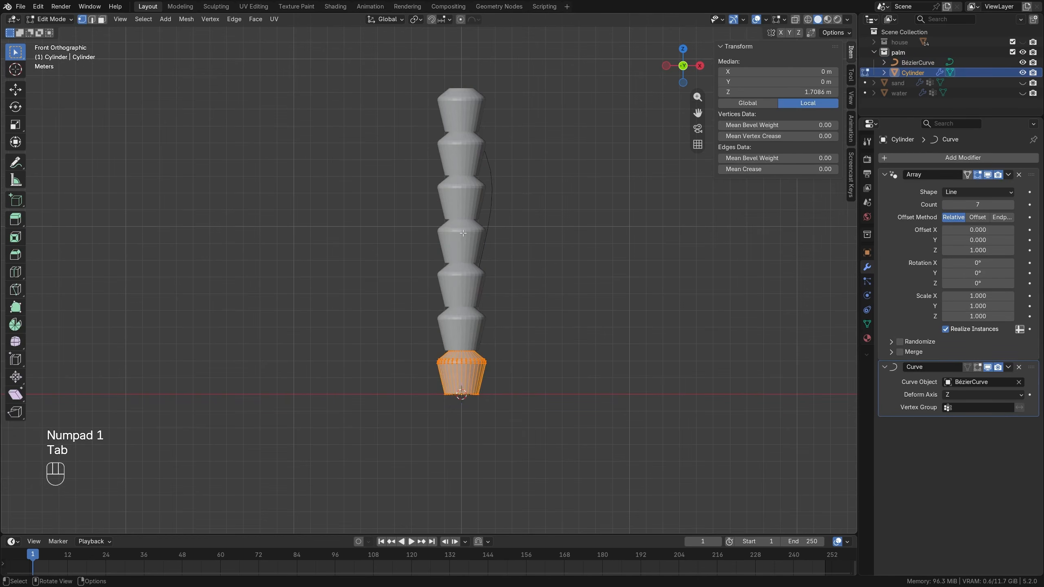
pyautogui.press('Tab')
pyautogui.click(467, 123)
pyautogui.press('Tab')
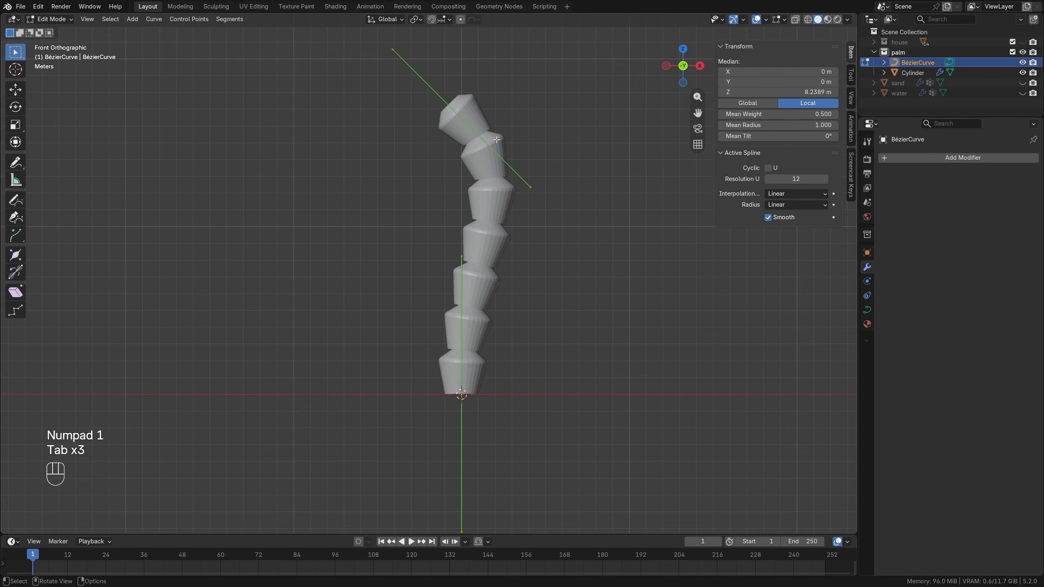
pyautogui.click(467, 123)
pyautogui.press('g')
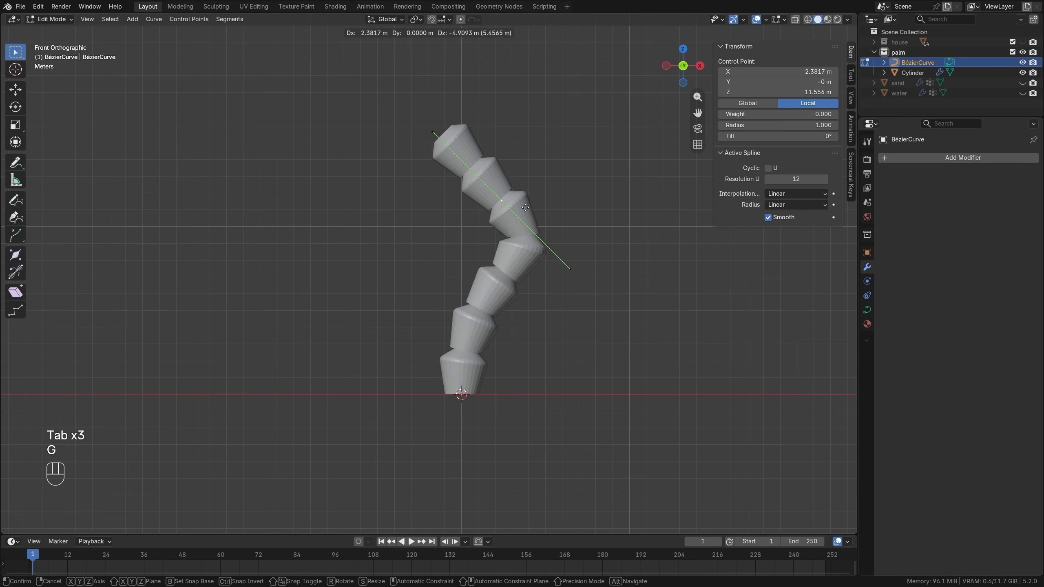
pyautogui.click(509, 203)
pyautogui.press('r')
pyautogui.click(588, 224)
pyautogui.press('g')
pyautogui.click(582, 223)
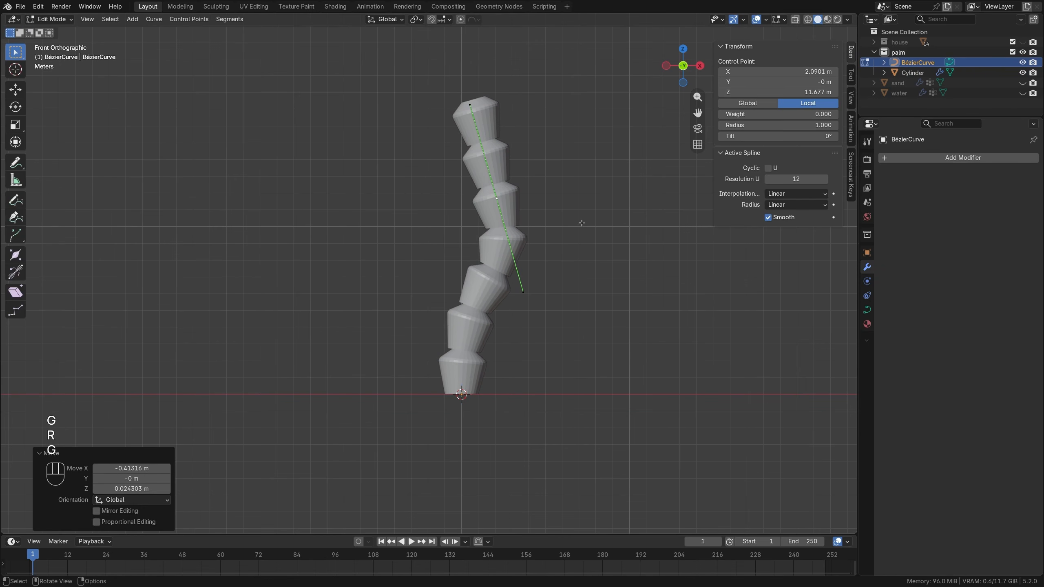
# Scale the curve's base point handles to about 0.704 and shorten the top point's handles as well.
pyautogui.press('s')
pyautogui.click(535, 228)
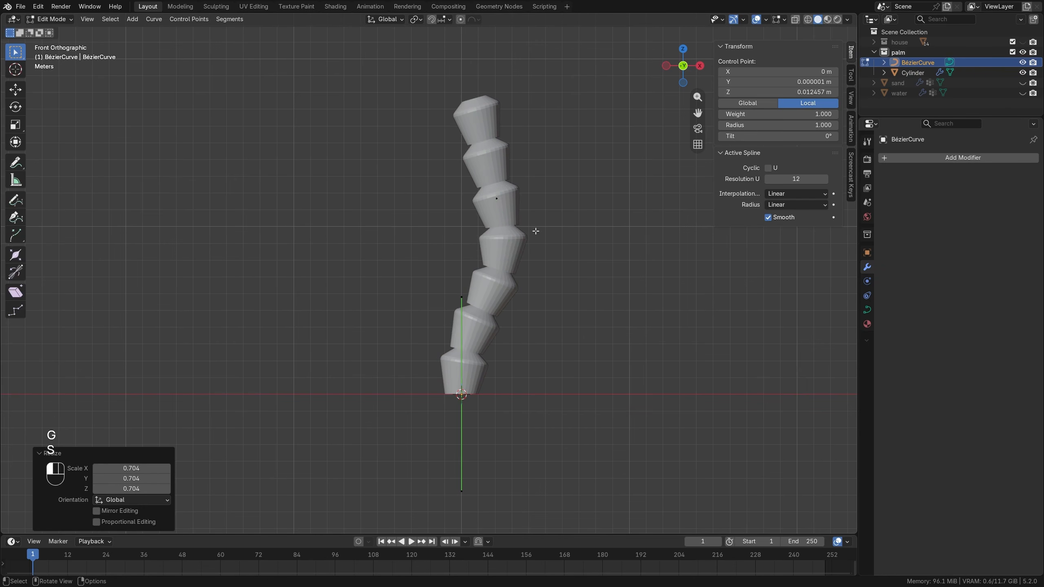
pyautogui.press('s')
pyautogui.click(531, 145)
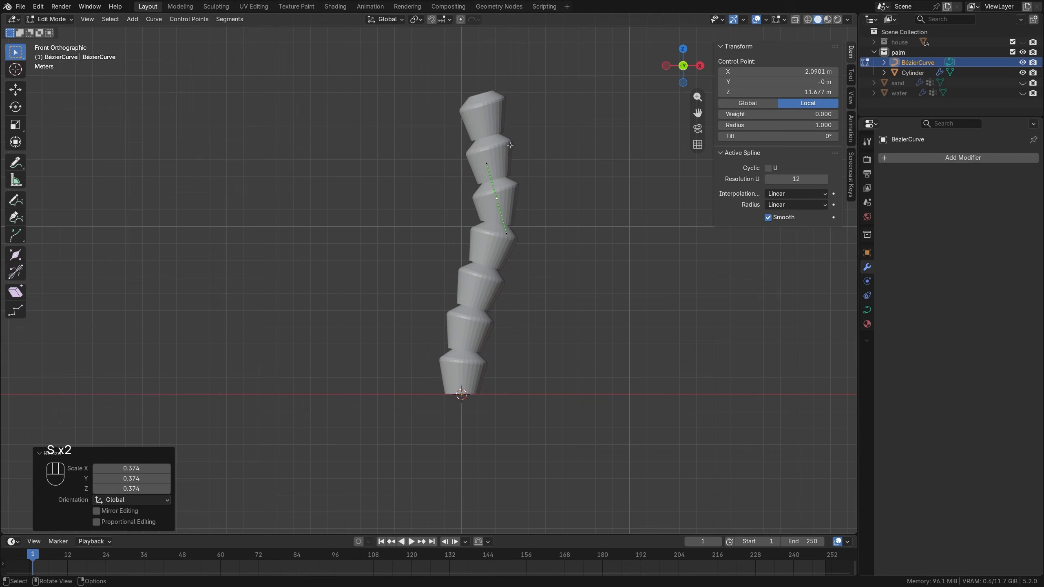
# Set the cylinder's Array scale to 0.943 on X, Y and Z and its relative Z offset to 0.689.
pyautogui.press('Tab')
pyautogui.click(487, 134)
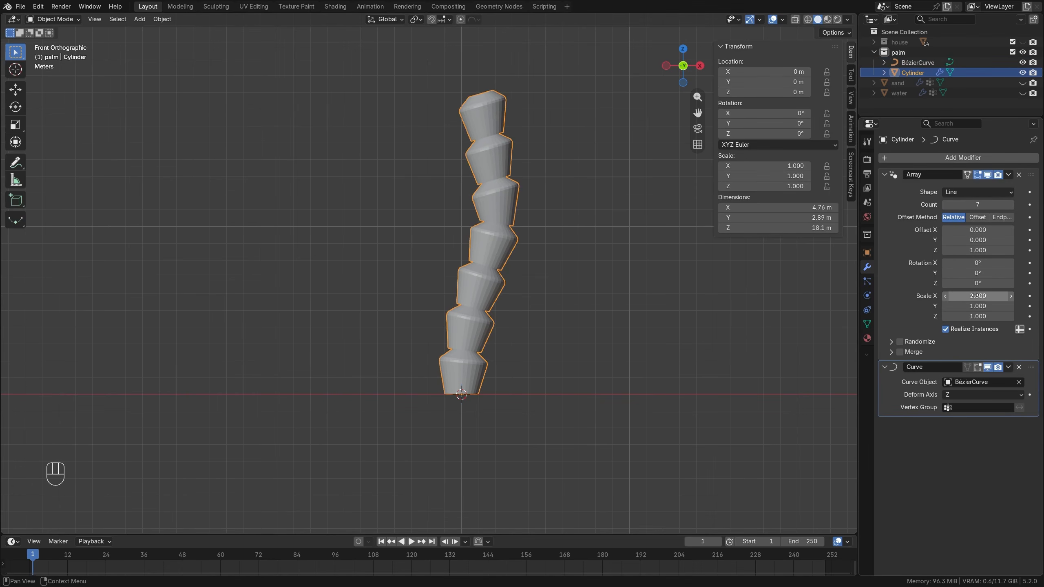
pyautogui.moveTo(974, 296); pyautogui.dragTo(943, 316)
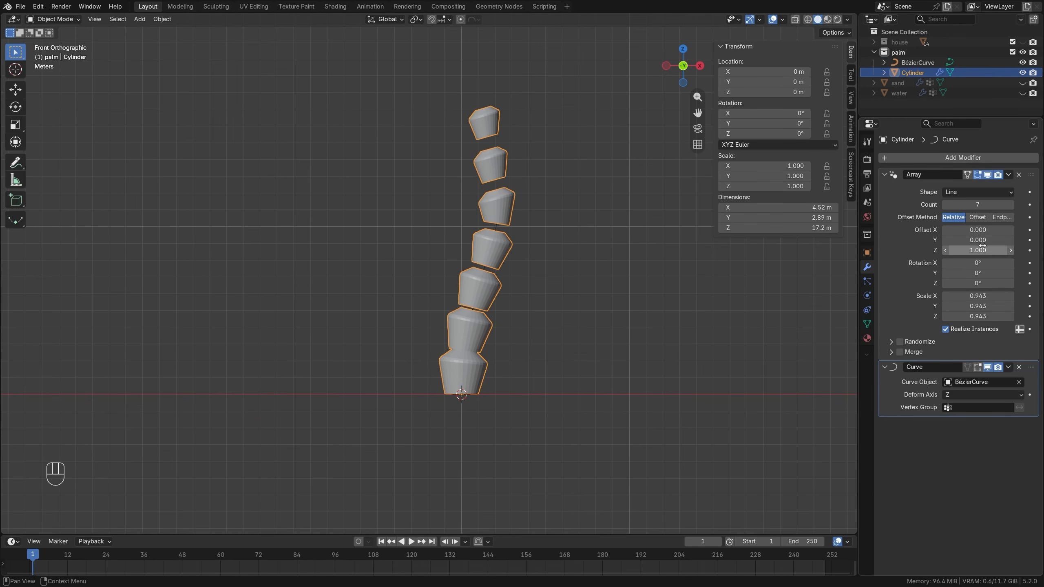
pyautogui.keyDown('shift'); pyautogui.moveTo(982, 246); pyautogui.dragTo(933, 246); pyautogui.keyUp('shift')
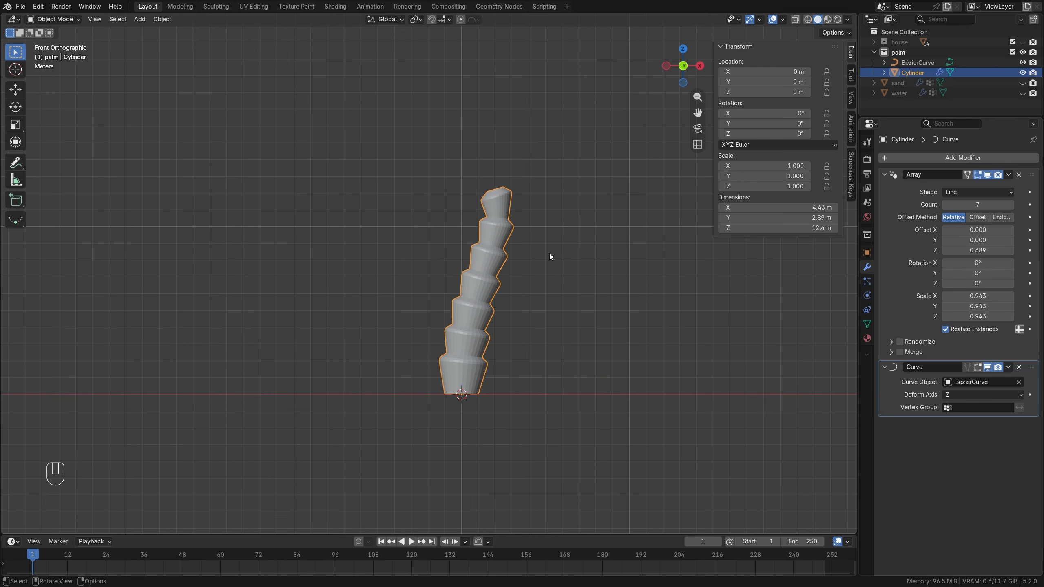
# Lengthen the handles of the Bézier curve's top and base control points.
pyautogui.click(918, 62)
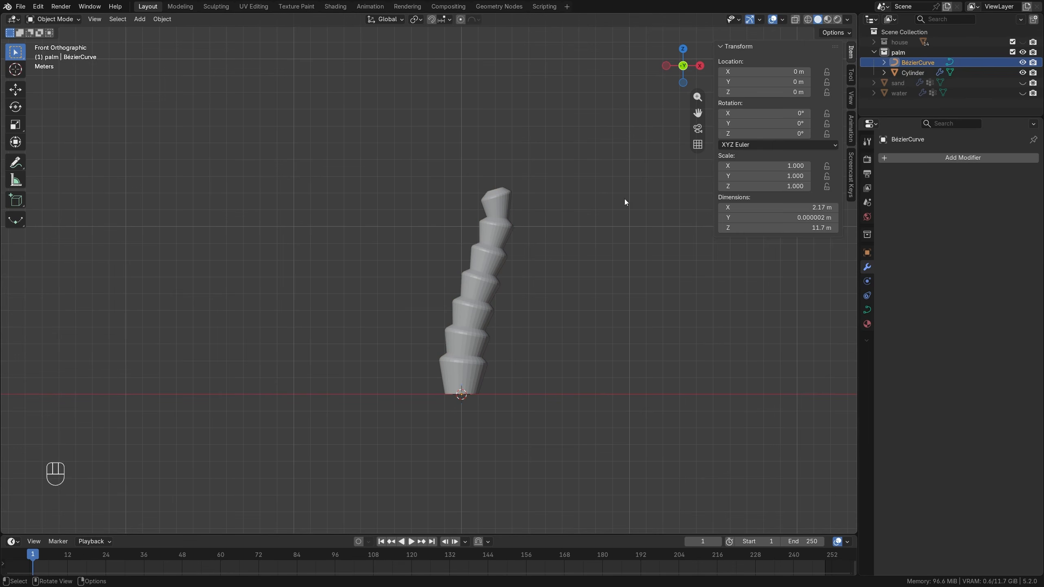
pyautogui.press('Tab')
pyautogui.press('s')
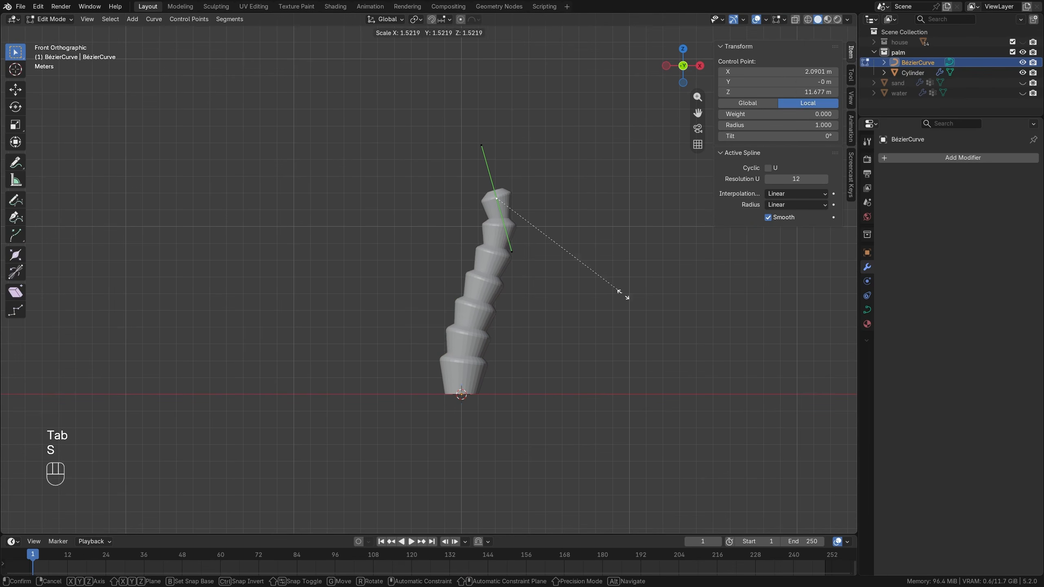
pyautogui.click(609, 331)
pyautogui.click(464, 387)
pyautogui.press('s')
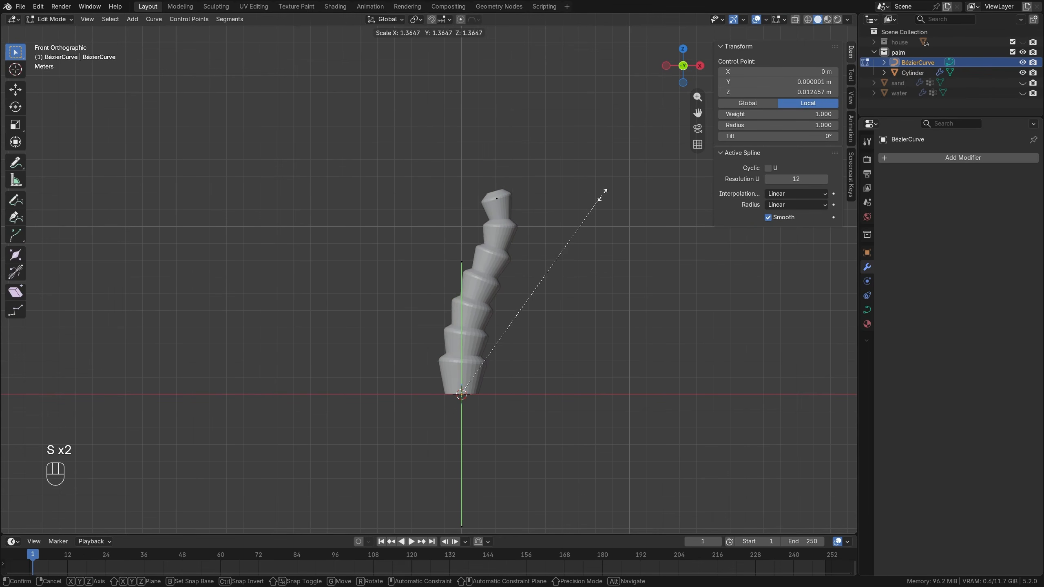
pyautogui.click(559, 235)
# Move the curve's top point about 0.535 m along X and -0.486 m along Z, and scale its handles by about 1.299.
pyautogui.click(511, 205)
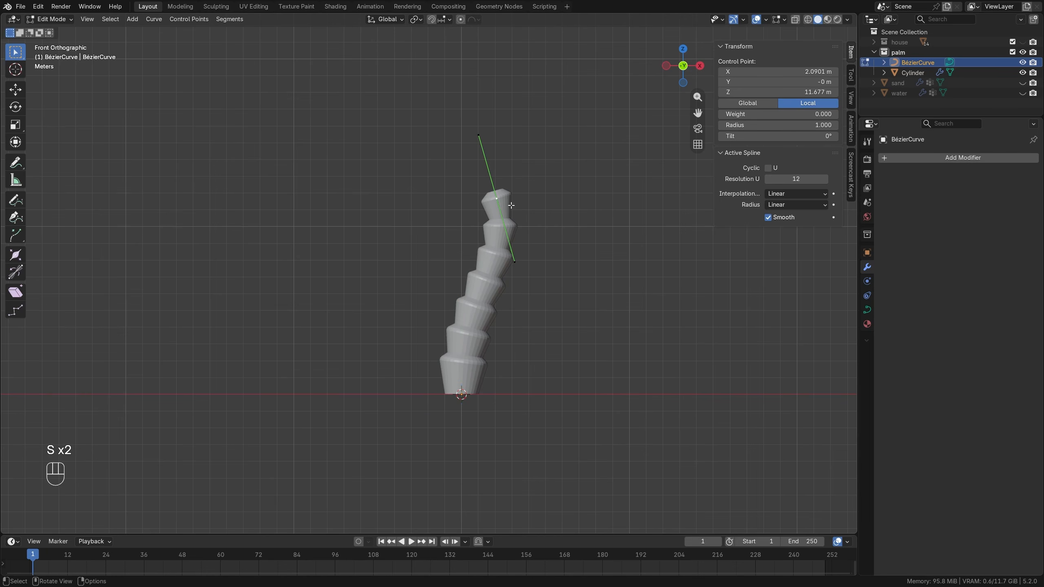
pyautogui.press('g')
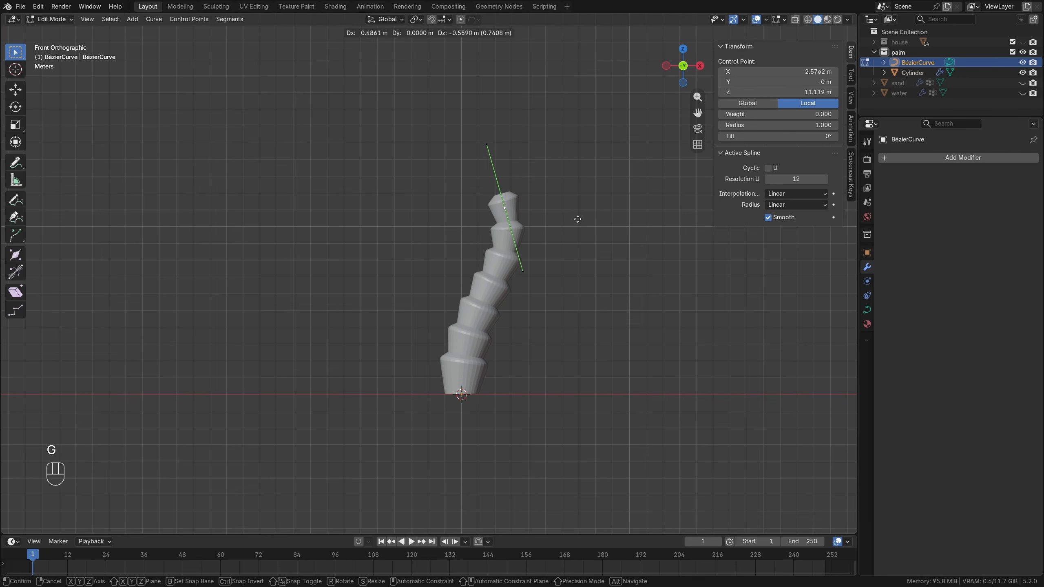
pyautogui.click(579, 217)
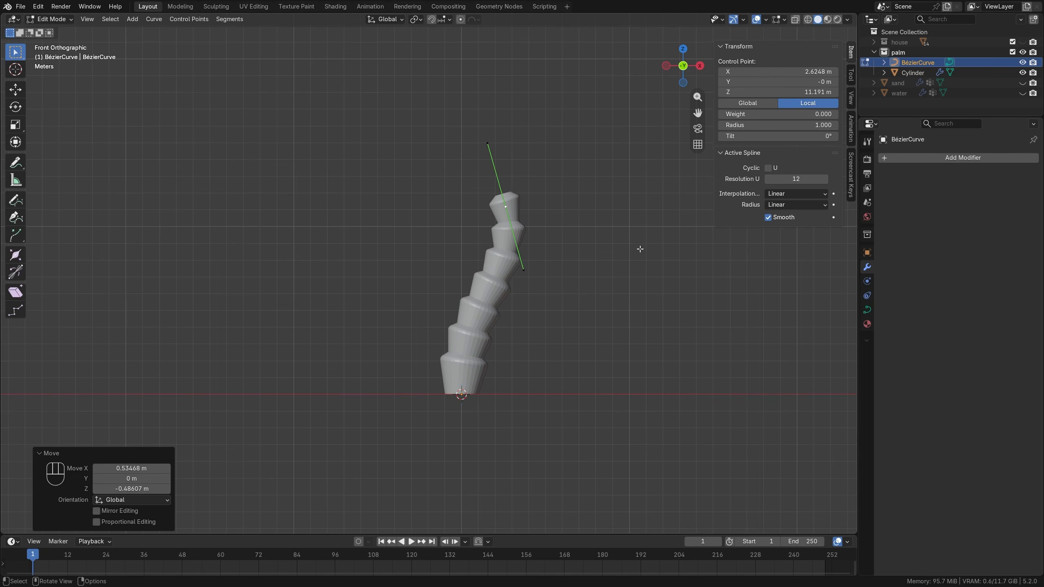
pyautogui.press('s')
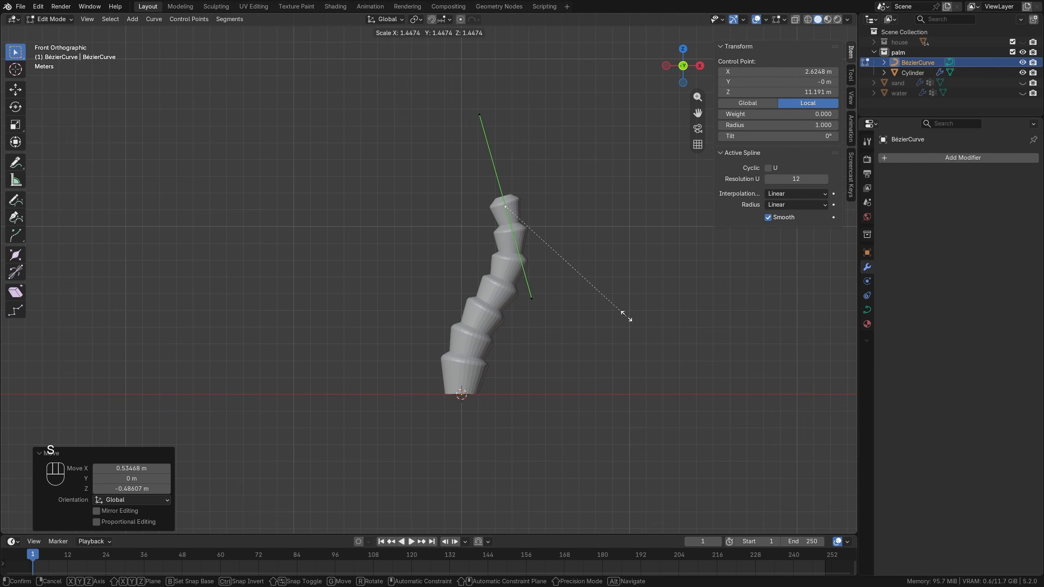
pyautogui.click(617, 302)
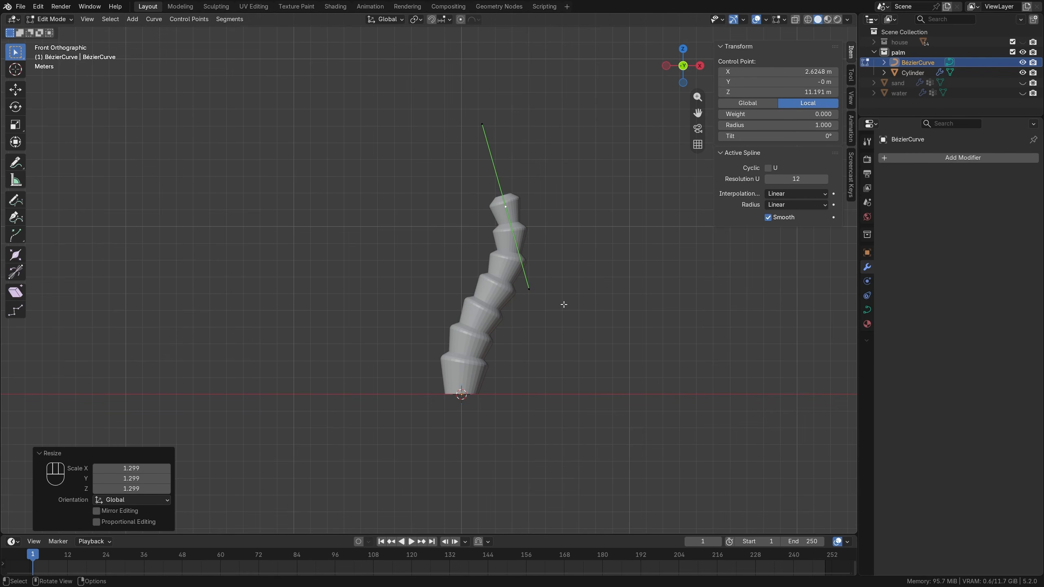
pyautogui.press('Tab')
pyautogui.moveTo(526, 281); pyautogui.dragTo(477, 308, button='middle')
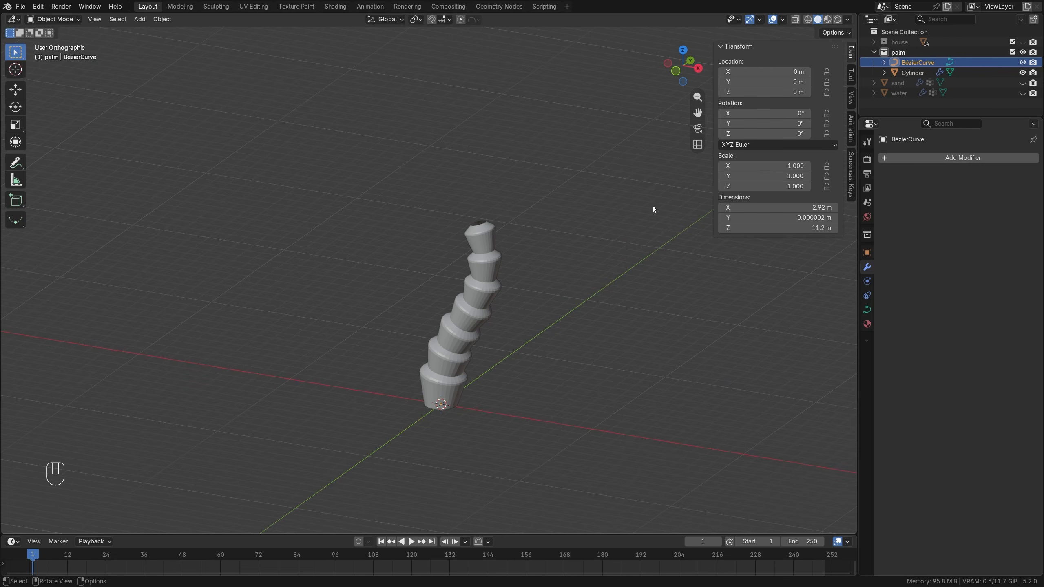
# Hide the Bézier curve and the trunk cylinder, and add a 2 m plane at the origin.
pyautogui.moveTo(1023, 64); pyautogui.dragTo(1023, 73)
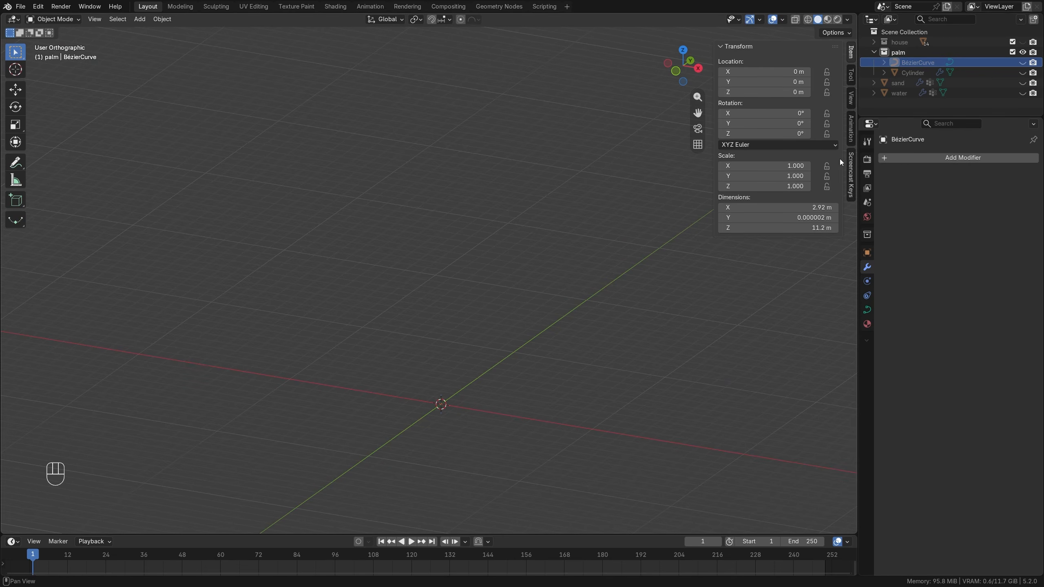
pyautogui.hotkey('shift', 'a')
pyautogui.moveTo(518, 244)
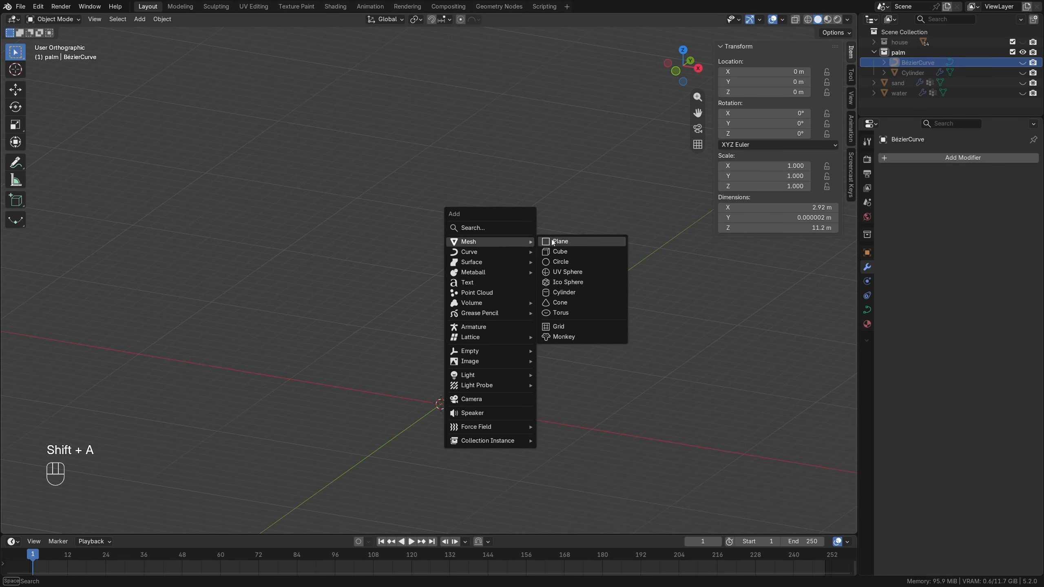
pyautogui.click(551, 241)
# Split the plane into four equal quarters with one centred loop cut in each direction.
pyautogui.press('KP_7')
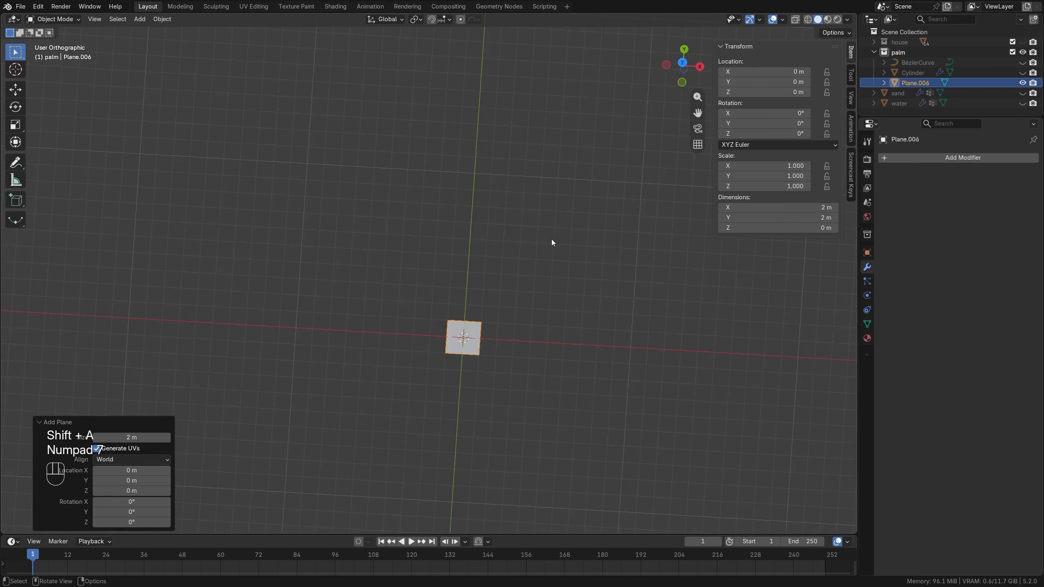
pyautogui.scroll(9, 551, 240)
pyautogui.keyDown('shift'); pyautogui.moveTo(574, 394); pyautogui.dragTo(441, 222, button='middle'); pyautogui.keyUp('shift')
pyautogui.press('Tab')
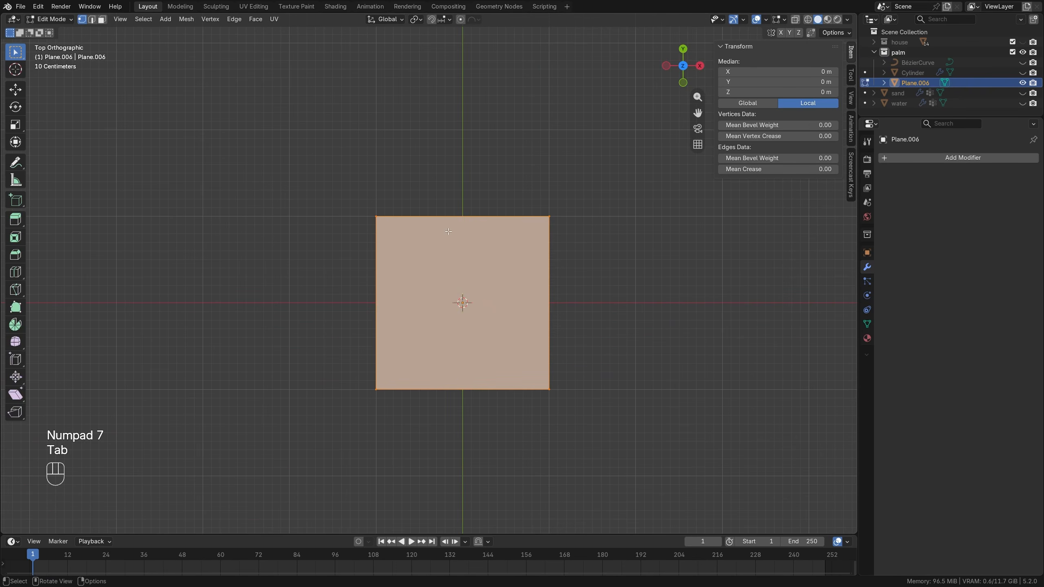
pyautogui.hotkey('ctrl', 'r')
pyautogui.click(466, 235)
pyautogui.rightClick(466, 235)
pyautogui.hotkey('ctrl', 'r')
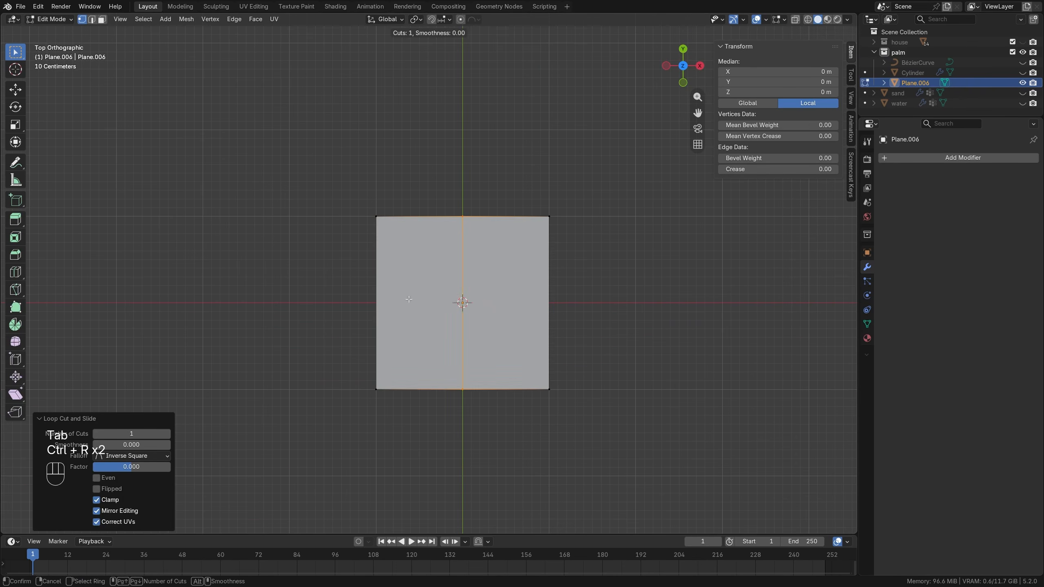
pyautogui.click(390, 303)
pyautogui.rightClick(390, 302)
# Delete the plane's other three quarters, keeping only the one in positive X and Y.
pyautogui.moveTo(254, 336); pyautogui.dragTo(624, 454)
pyautogui.keyDown('shift'); pyautogui.moveTo(329, 178); pyautogui.dragTo(411, 390); pyautogui.keyUp('shift')
pyautogui.press('x')
pyautogui.click(410, 283)
pyautogui.press('Tab')
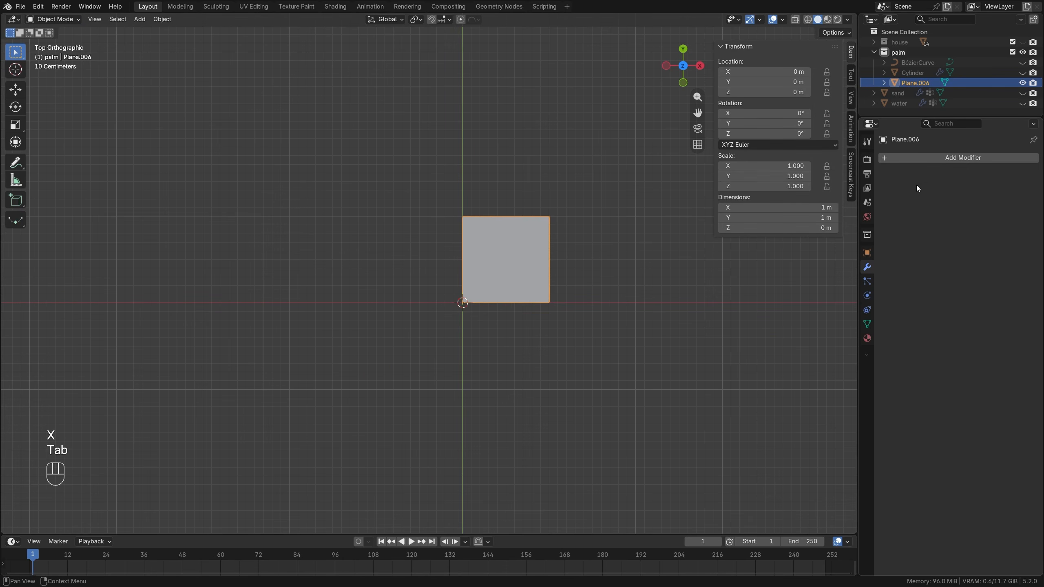
# Add a Mirror modifier to the plane across X and Y with Clipping enabled.
pyautogui.click(934, 159)
pyautogui.moveTo(922, 149)
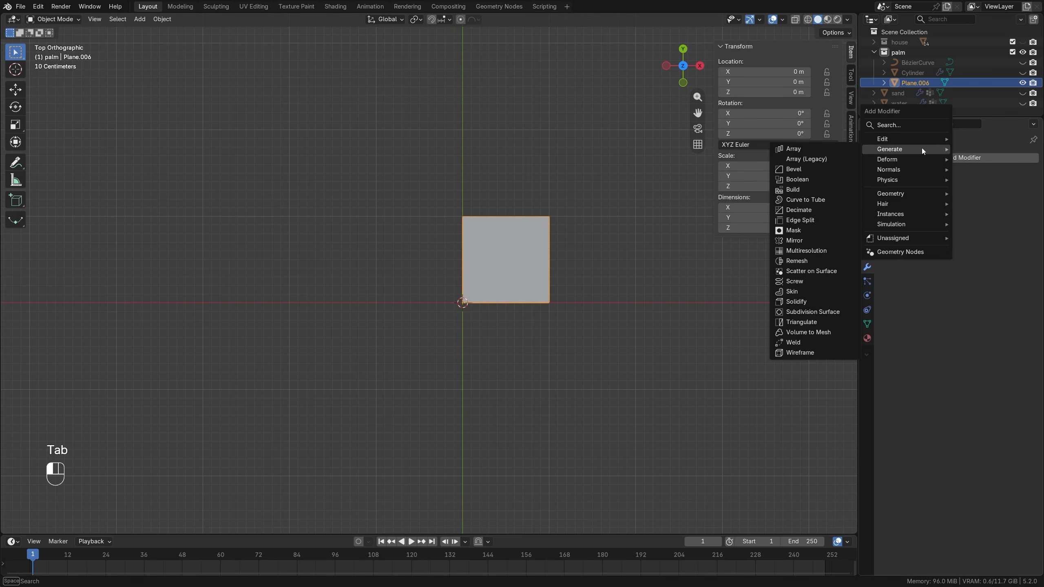
pyautogui.click(799, 241)
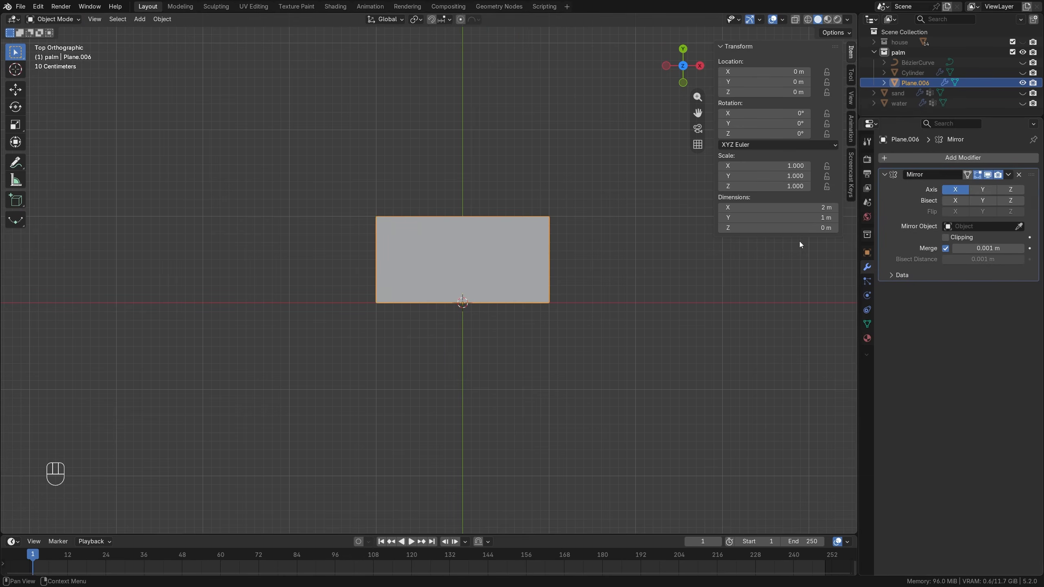
pyautogui.click(981, 189)
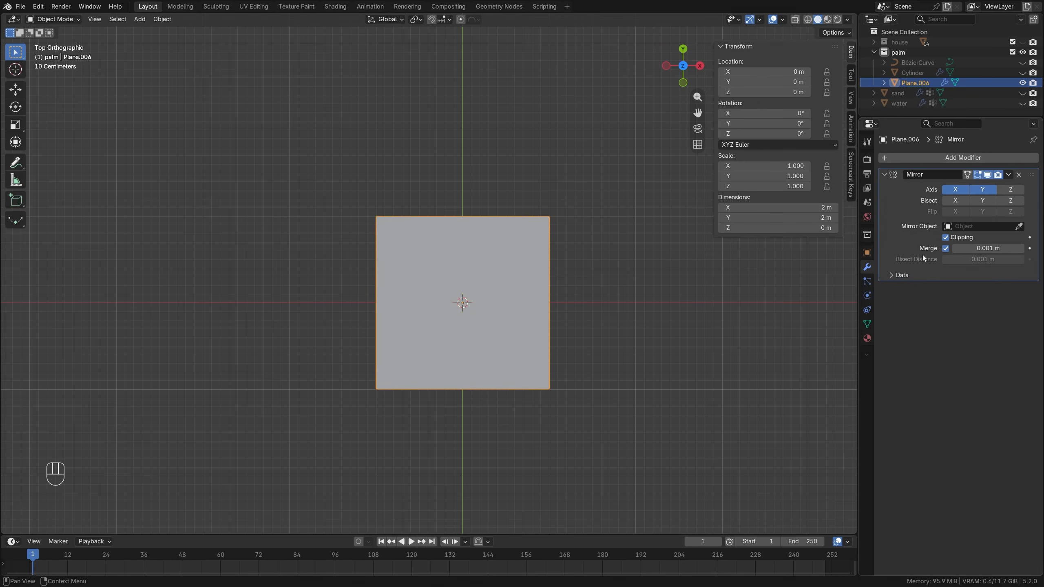
# Divide the plane's quarter with three evenly spaced loop cuts running parallel to the X axis.
pyautogui.press('Tab')
pyautogui.scroll(2, 557, 284)
pyautogui.keyDown('shift'); pyautogui.moveTo(556, 283); pyautogui.dragTo(510, 283, button='middle'); pyautogui.keyUp('shift')
pyautogui.hotkey('ctrl', 'r')
pyautogui.scroll(2, 551, 247)
pyautogui.click(551, 244)
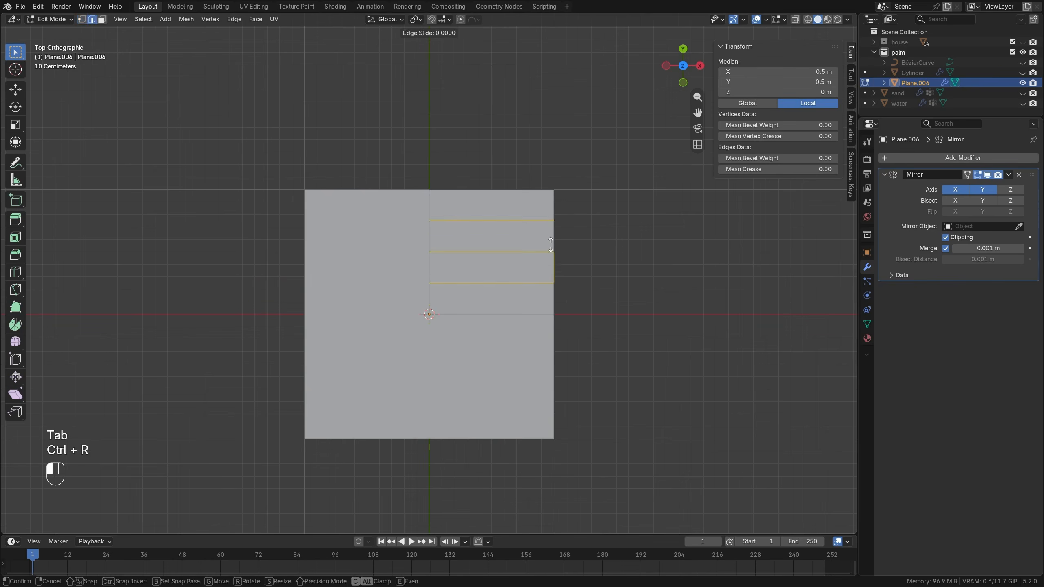
pyautogui.rightClick(551, 244)
# Move the quarter's five outer vertices inward along X into a tapering leaf curve, with a half-width of about 0.4 m at the middle.
pyautogui.click(15, 89)
pyautogui.click(568, 191)
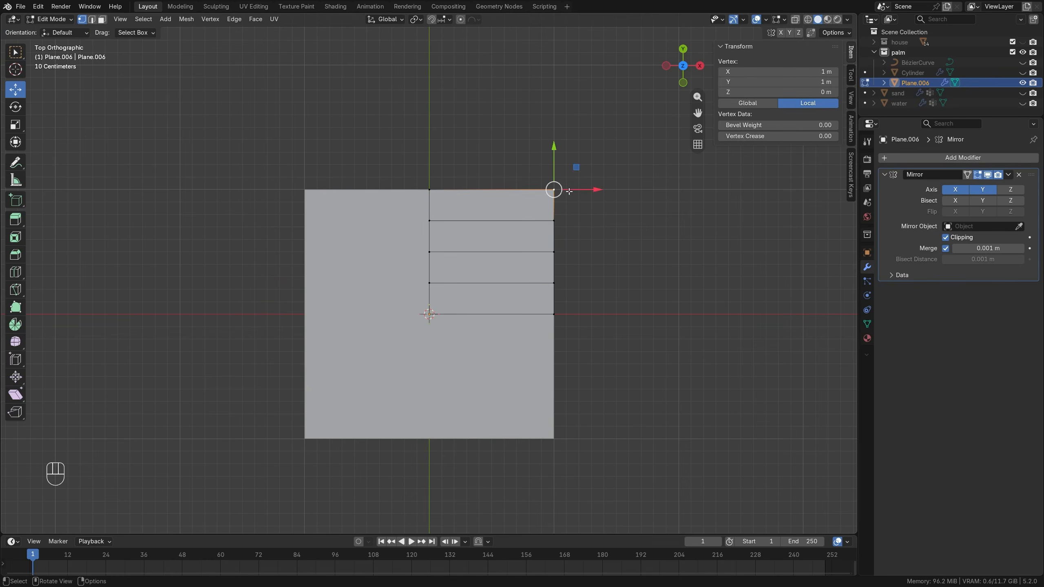
pyautogui.moveTo(596, 191); pyautogui.dragTo(491, 191)
pyautogui.click(556, 221)
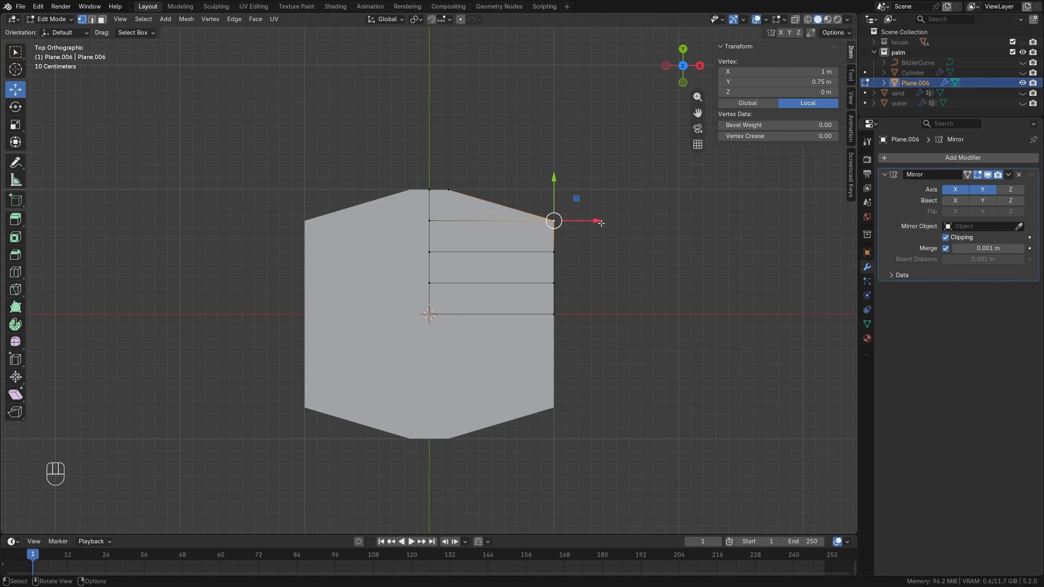
pyautogui.moveTo(601, 223); pyautogui.dragTo(511, 222)
pyautogui.click(554, 251)
pyautogui.moveTo(595, 252); pyautogui.dragTo(513, 252)
pyautogui.moveTo(592, 282); pyautogui.dragTo(517, 283)
pyautogui.click(553, 314)
pyautogui.moveTo(594, 314); pyautogui.dragTo(479, 314)
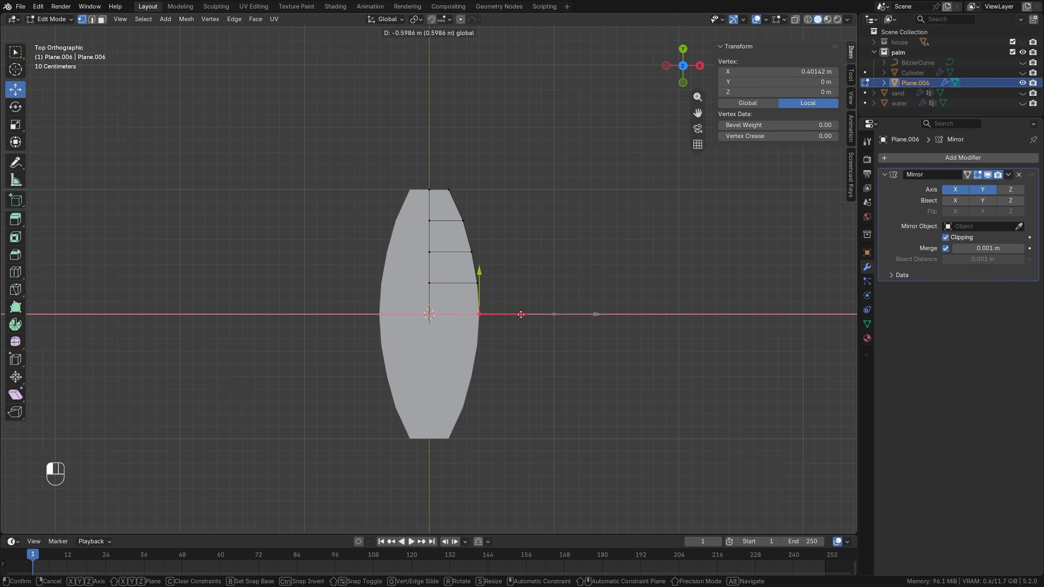
# Pull the centre-line end vertex outward about 0.14 m along Y to form a pointed leaf tip.
pyautogui.click(429, 189)
pyautogui.moveTo(430, 148); pyautogui.dragTo(429, 128)
pyautogui.click(17, 56)
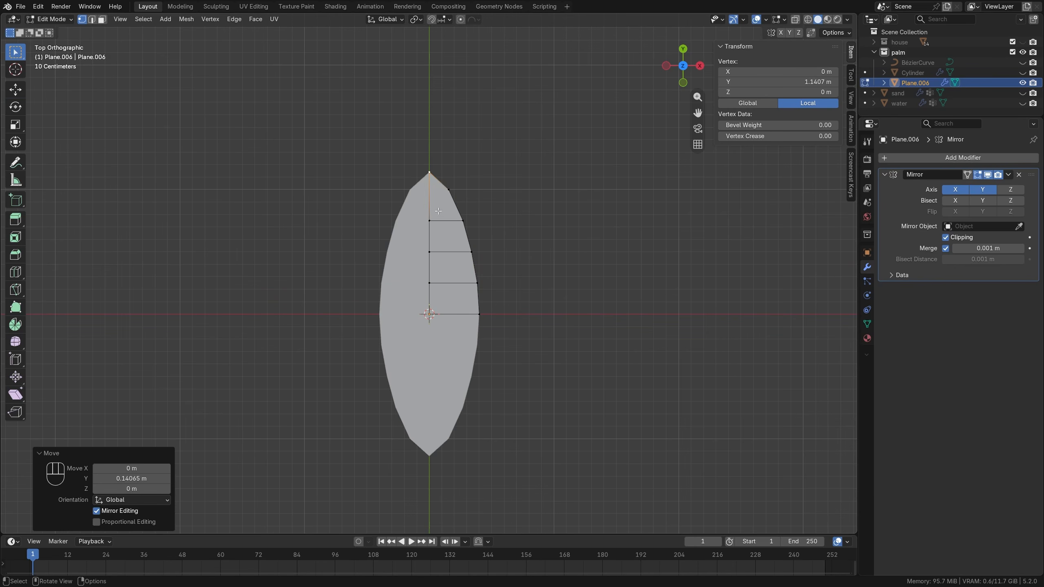
# Add one centred lengthwise loop cut through the leaf quarter and clear the selection.
pyautogui.scroll(1, 441, 218)
pyautogui.hotkey('ctrl', 'r')
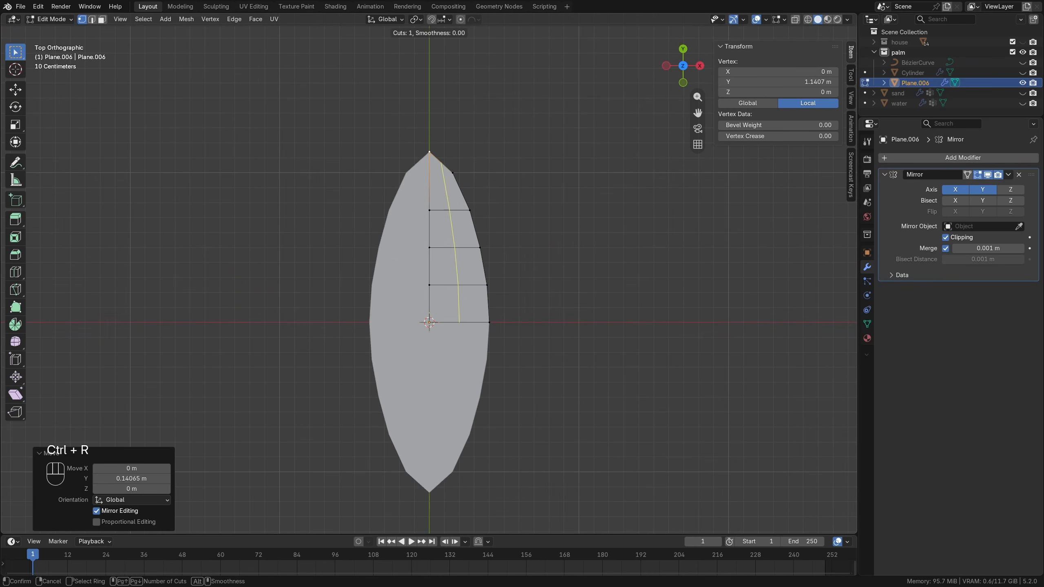
pyautogui.click(453, 219)
pyautogui.rightClick(453, 219)
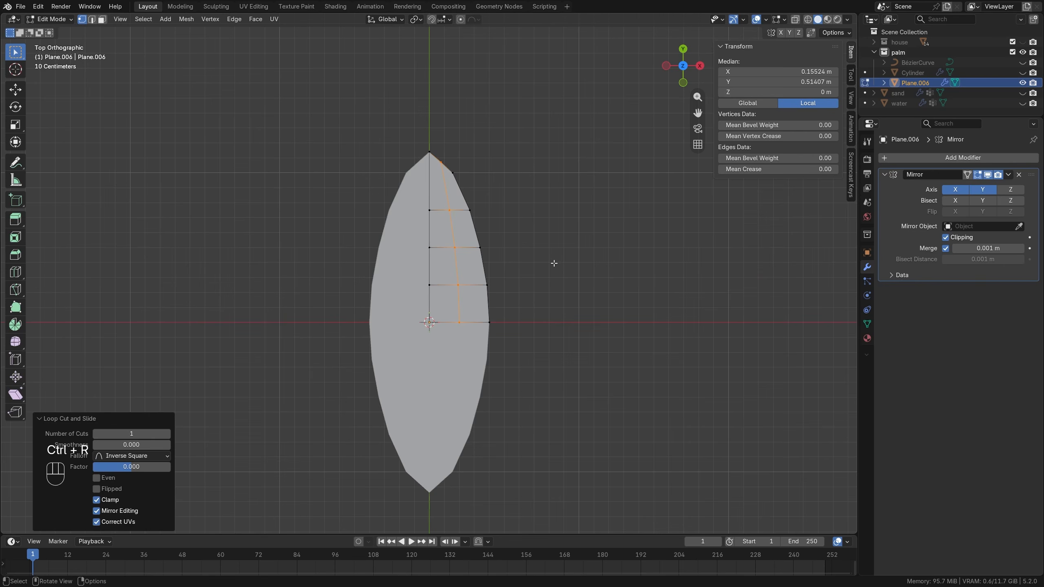
pyautogui.hotkey('alt', 'a')
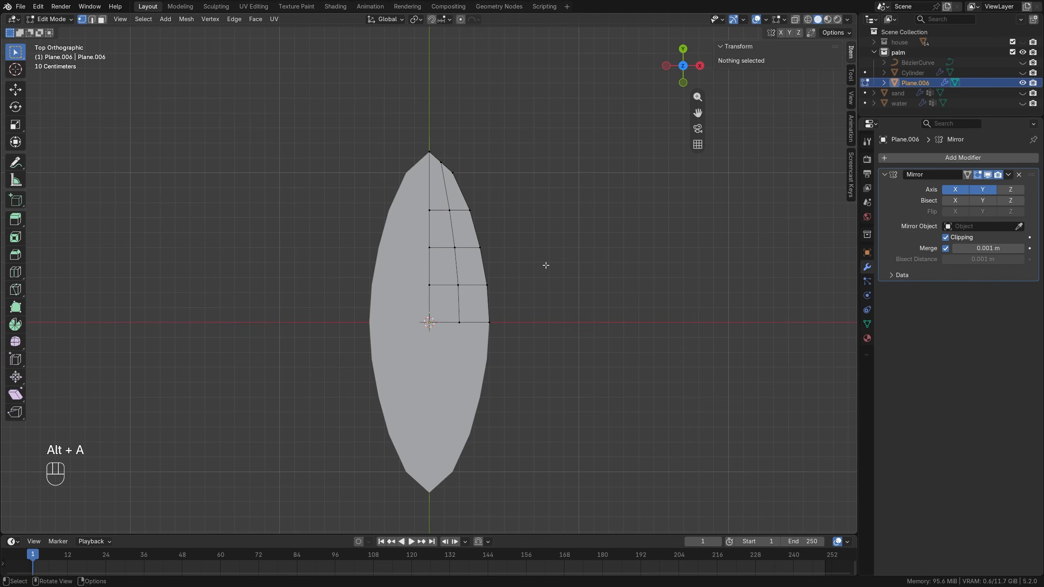
# Apply the Mirror modifier to the leaf plane.
pyautogui.press('Tab')
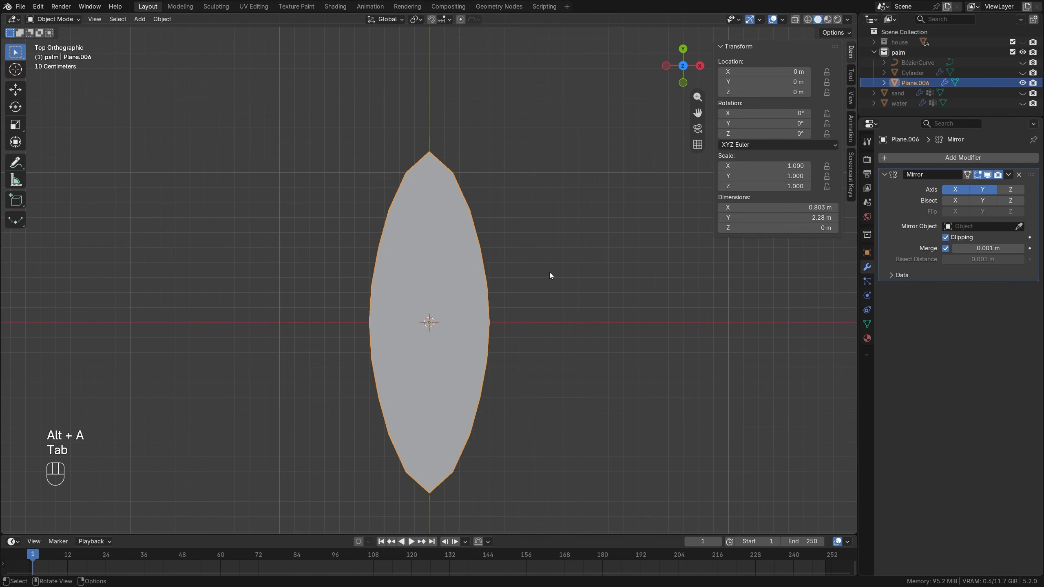
pyautogui.click(1008, 174)
pyautogui.click(982, 186)
# Rip the outer vertices on both leaf edges at Y 0.5 m and open them into small notches.
pyautogui.press('Tab')
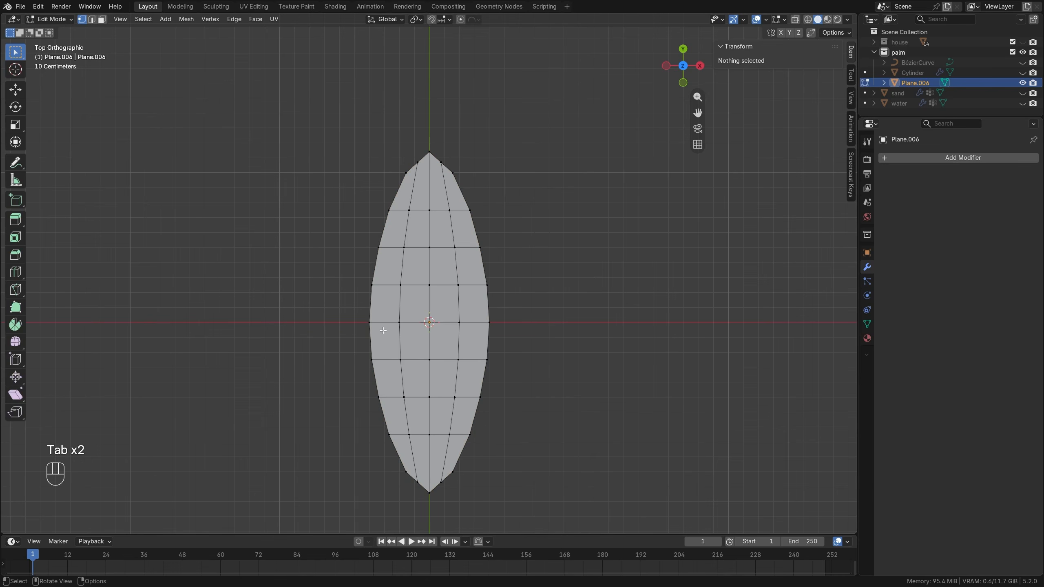
pyautogui.click(483, 245)
pyautogui.scroll(1, 508, 245)
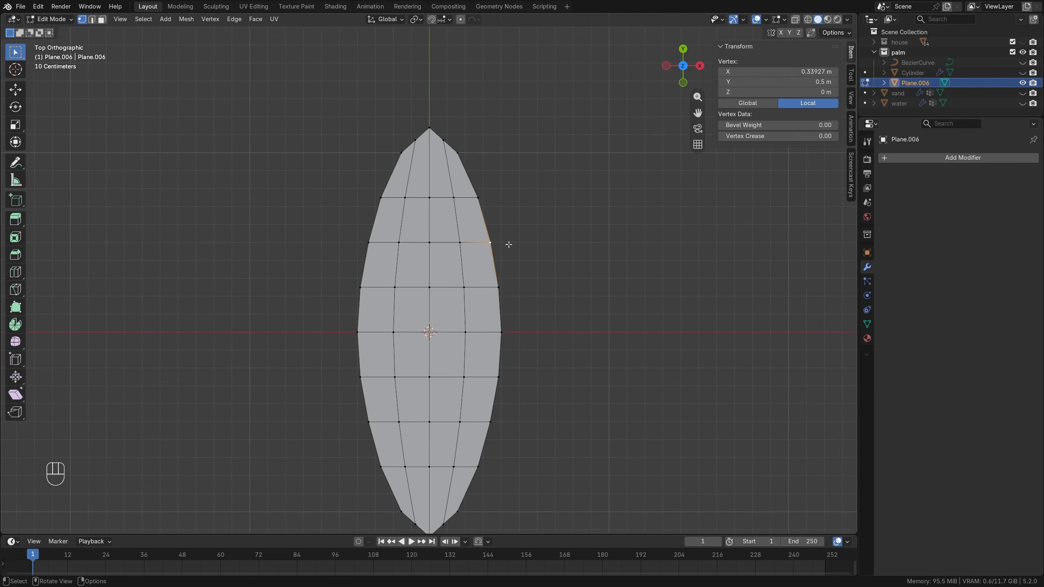
pyautogui.press('v')
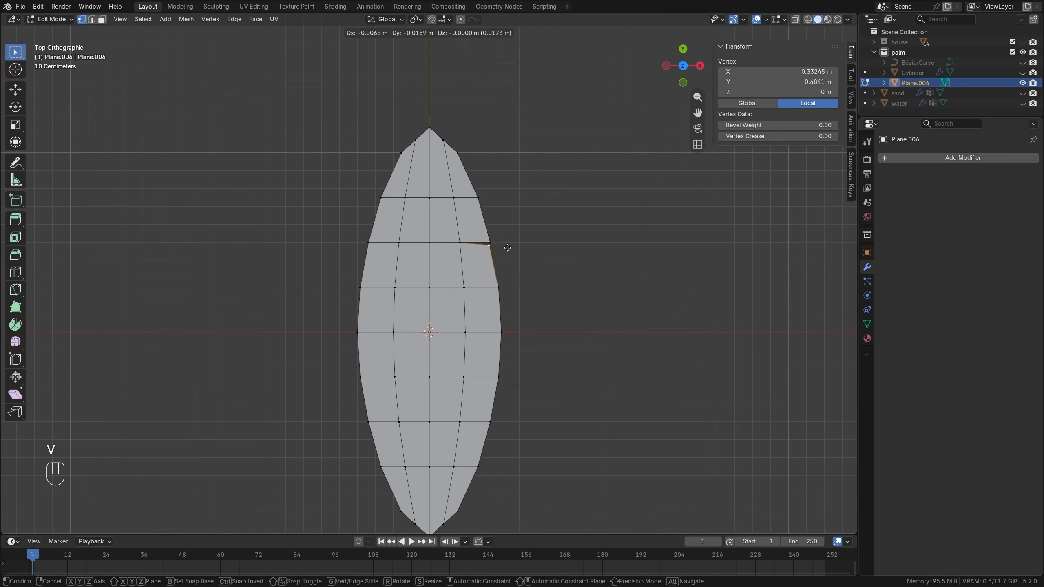
pyautogui.click(494, 239)
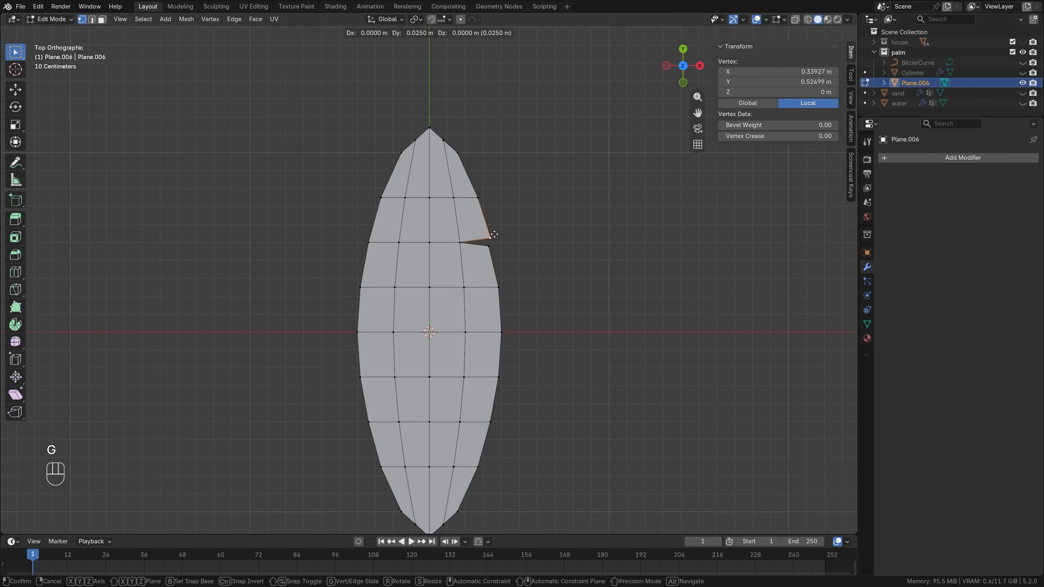
pyautogui.press('g')
pyautogui.press('g')
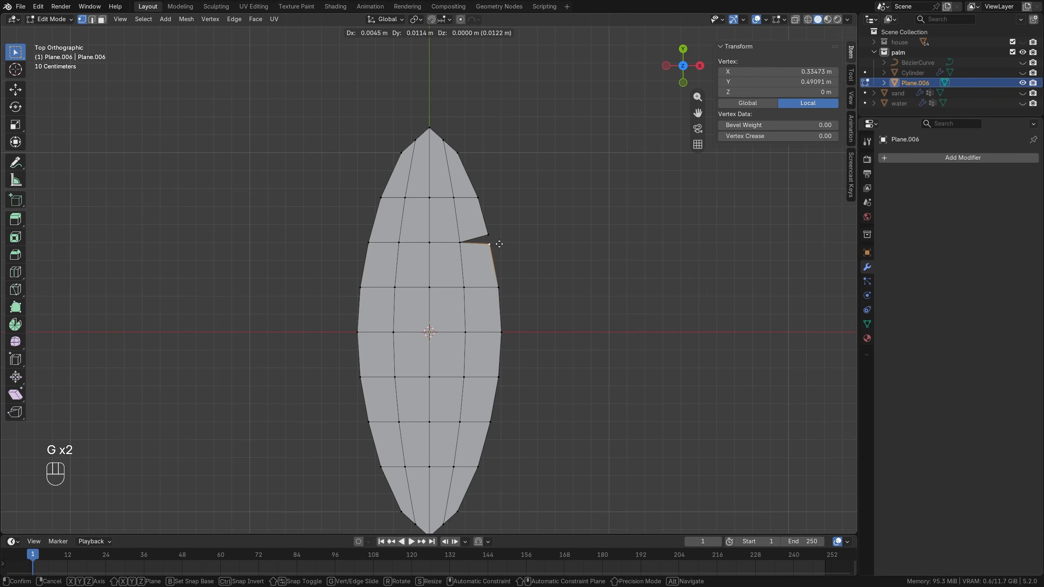
pyautogui.click(499, 244)
pyautogui.click(366, 232)
pyautogui.press('v')
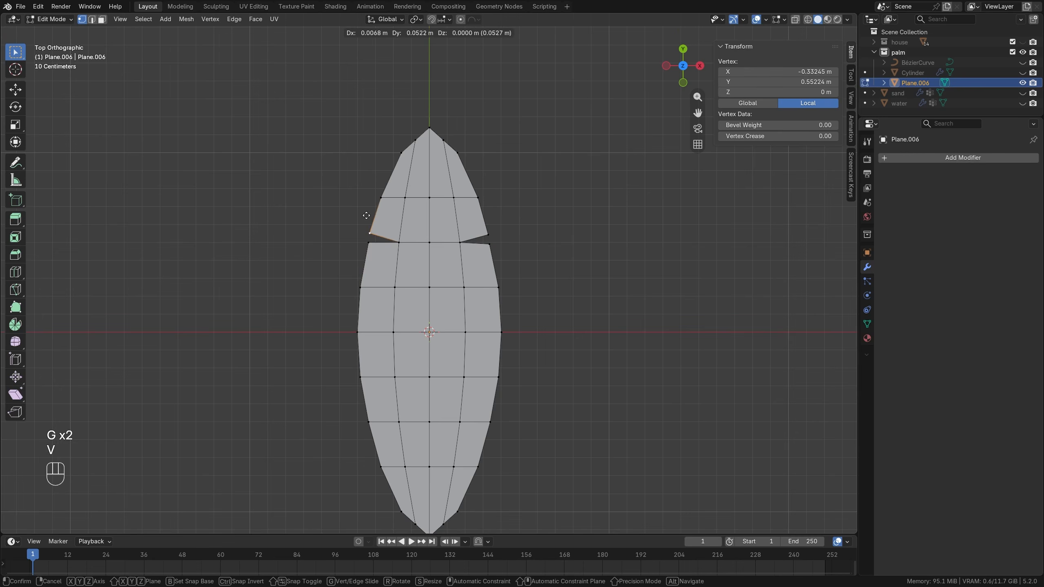
pyautogui.click(367, 216)
# Rip the outer vertices on both edges at the leaf's middle, moving them about 0.05 m along Y to open notches.
pyautogui.click(353, 328)
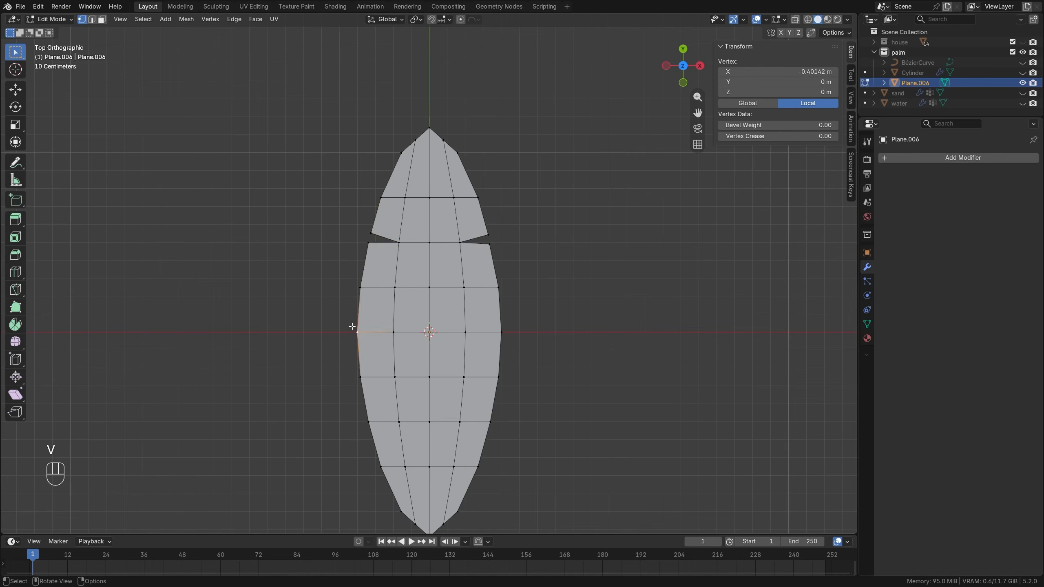
pyautogui.press('v')
pyautogui.click(353, 317)
pyautogui.click(501, 332)
pyautogui.press('v')
pyautogui.click(505, 321)
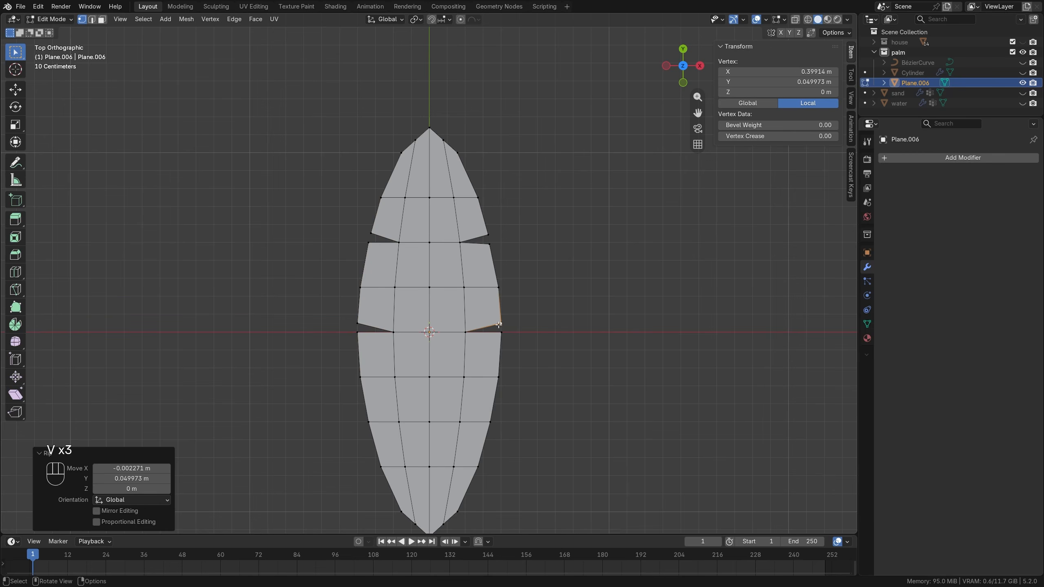
# Examine the notched leaf in Object Mode, framed in an angled view.
pyautogui.scroll(-4, 459, 335)
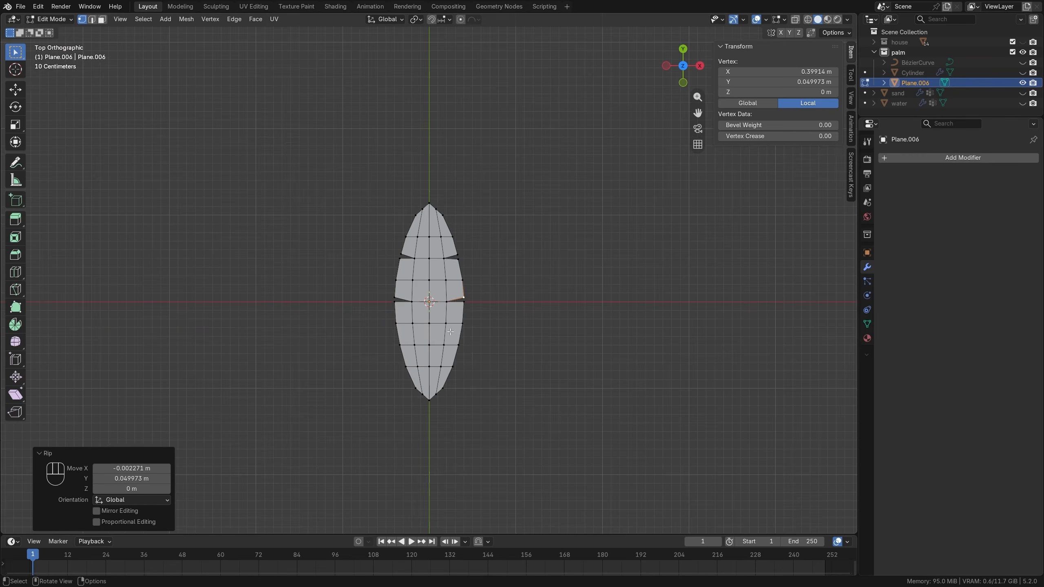
pyautogui.moveTo(459, 334); pyautogui.dragTo(381, 308, button='middle')
pyautogui.scroll(-3, 387, 332)
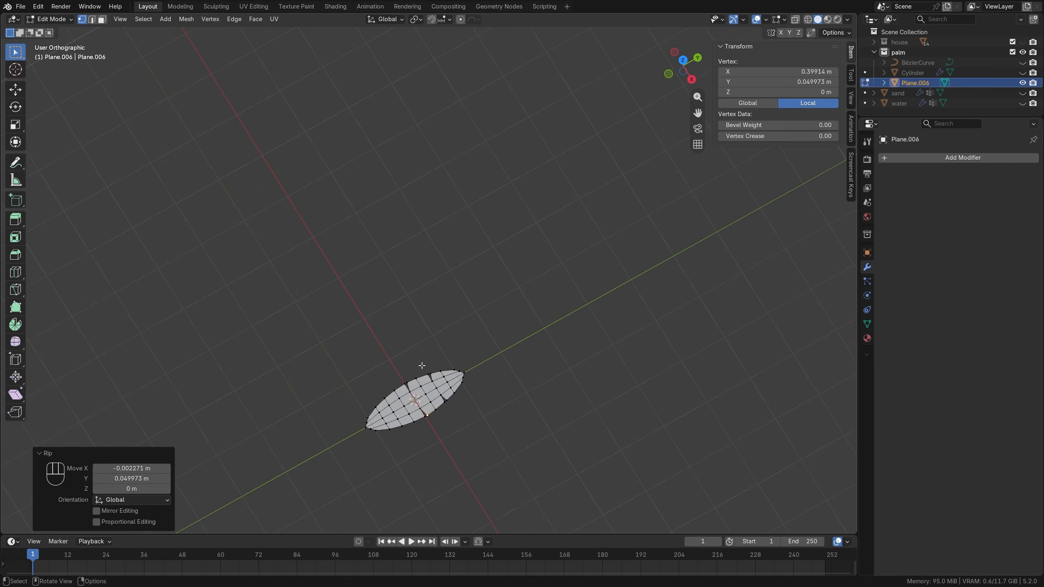
pyautogui.press('Tab')
pyautogui.keyDown('shift'); pyautogui.moveTo(472, 406); pyautogui.dragTo(458, 276, button='middle'); pyautogui.keyUp('shift')
pyautogui.scroll(2, 457, 277)
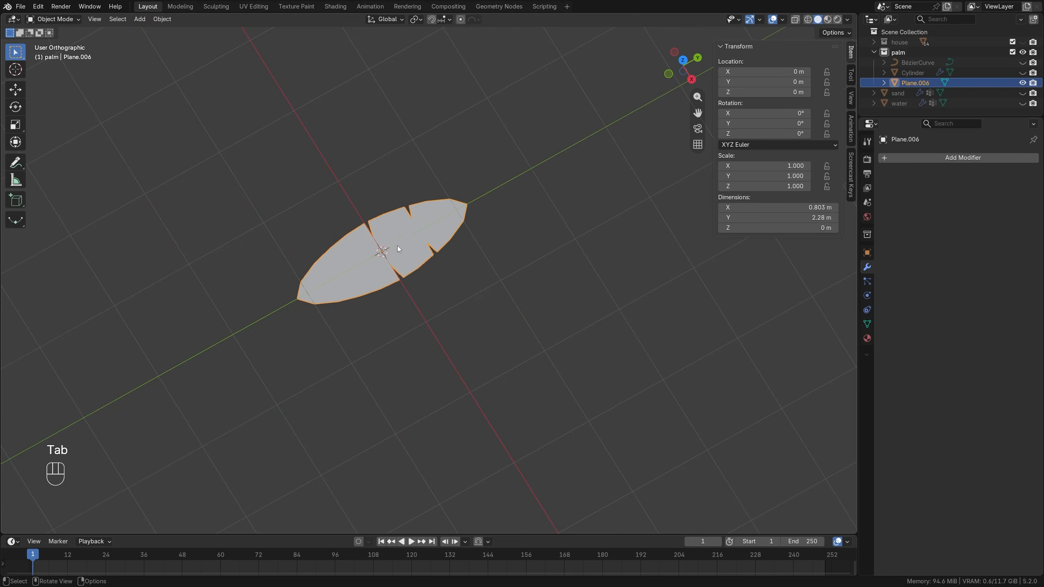
pyautogui.keyDown('shift'); pyautogui.moveTo(397, 245); pyautogui.dragTo(408, 276, button='middle'); pyautogui.keyUp('shift')
pyautogui.press('KP_Decimal')
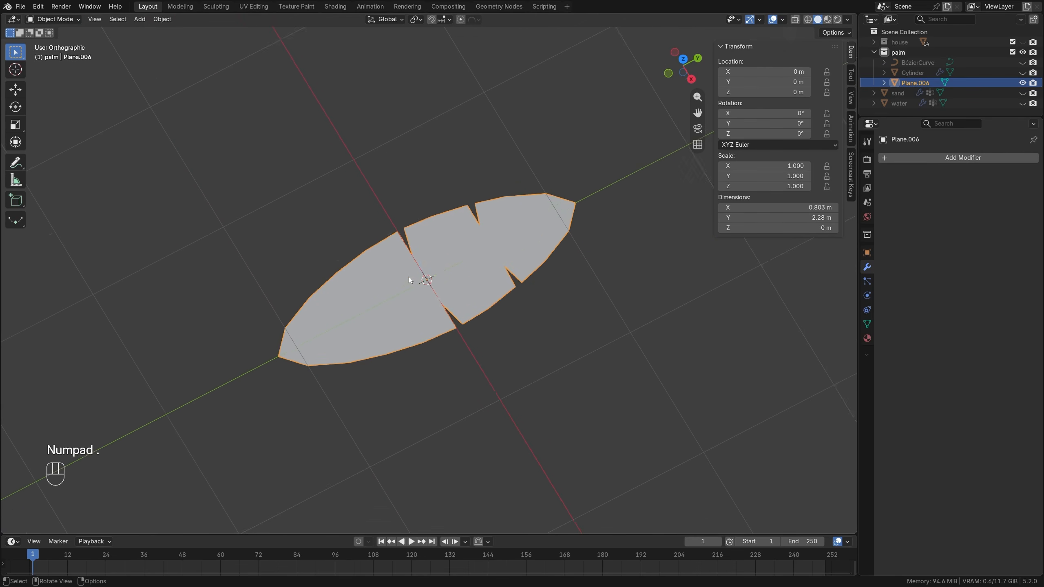
pyautogui.click(99, 20)
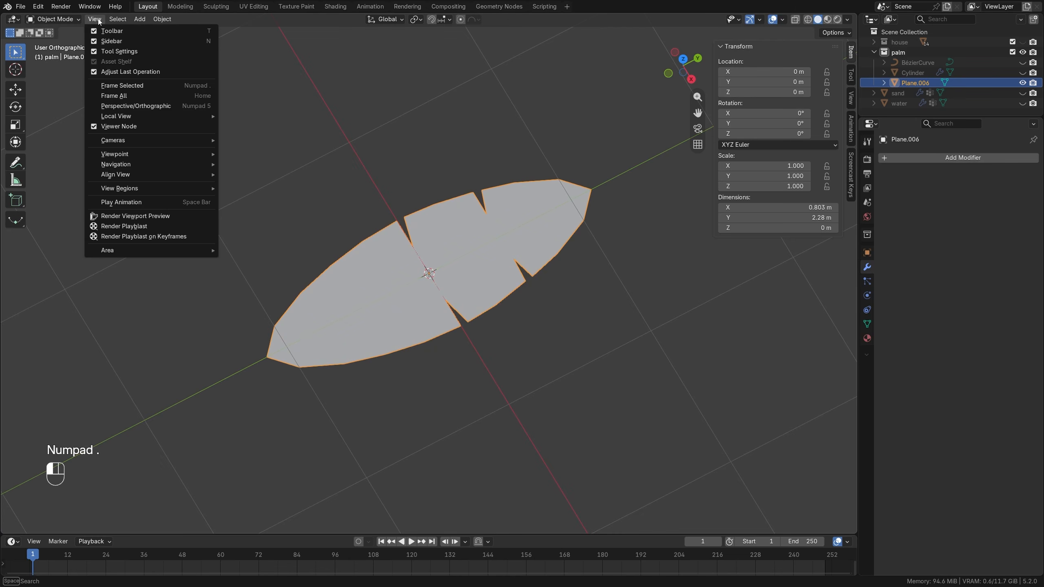
pyautogui.click(124, 88)
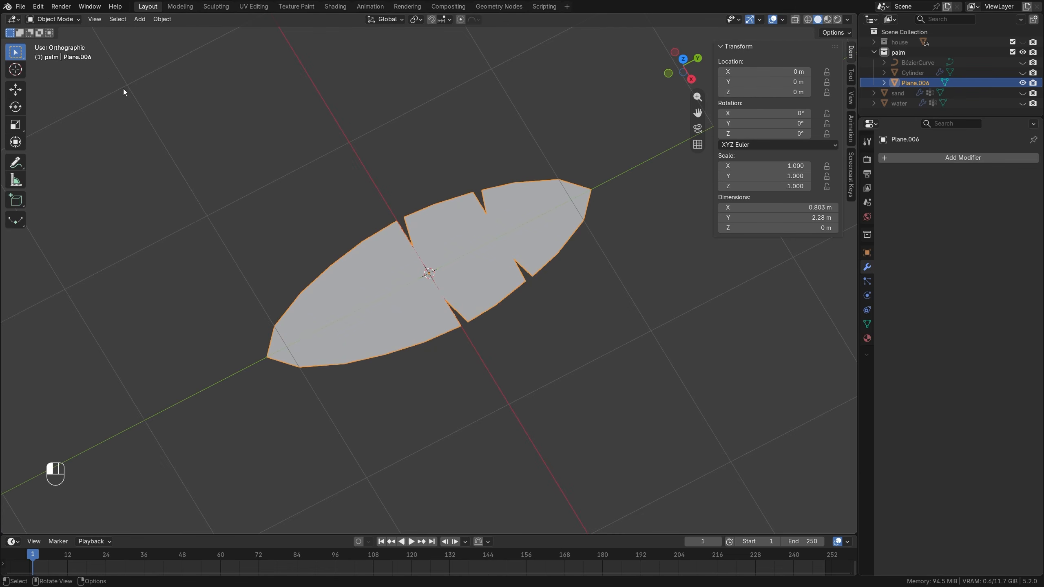
pyautogui.moveTo(462, 283); pyautogui.dragTo(424, 246, button='middle')
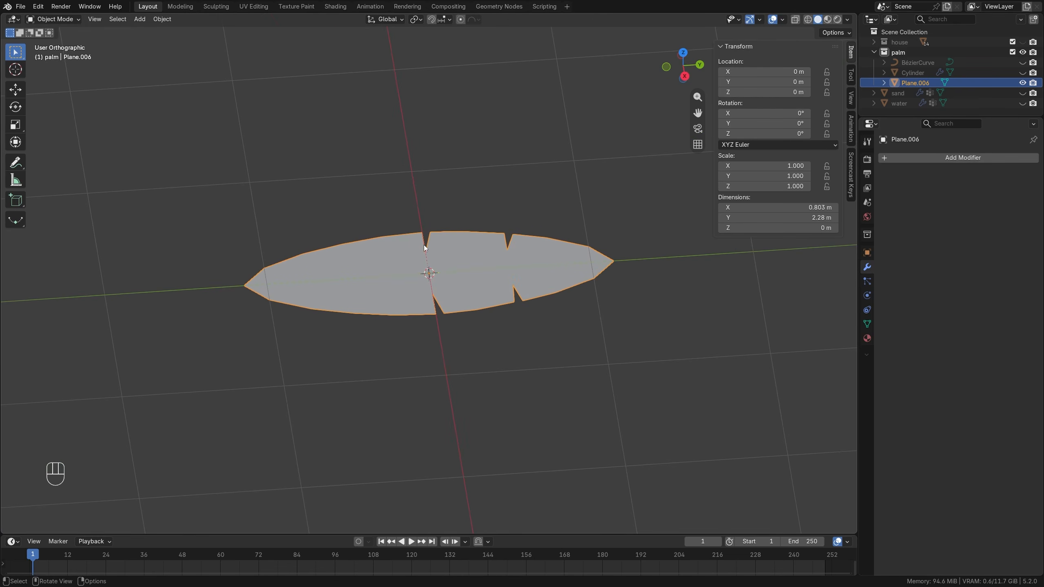
# Move the whole leaf mesh about 1.14 m along Y so its base tip sits at the object origin.
pyautogui.press('Tab')
pyautogui.press('a')
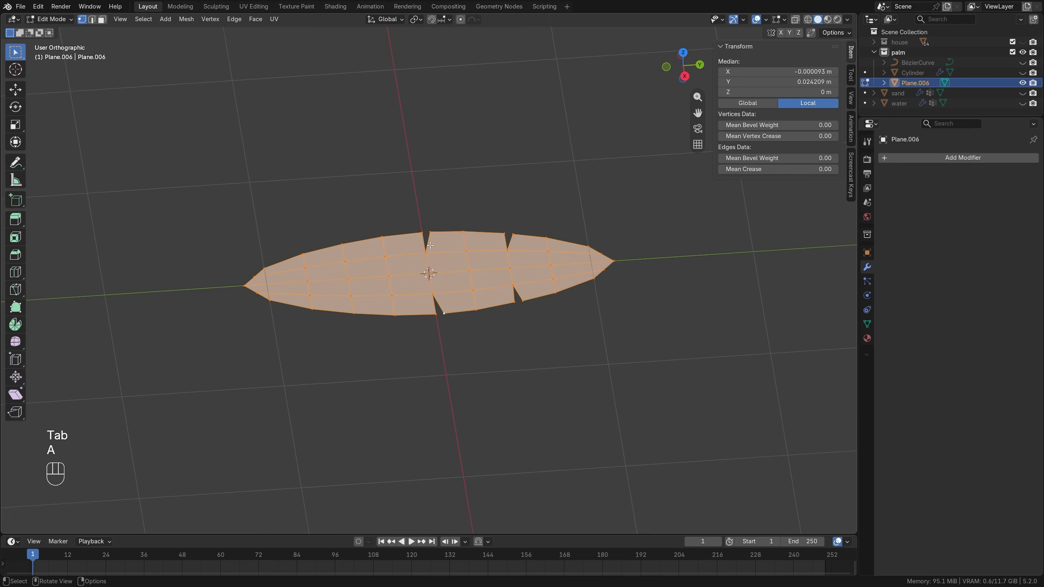
pyautogui.press('KP_3')
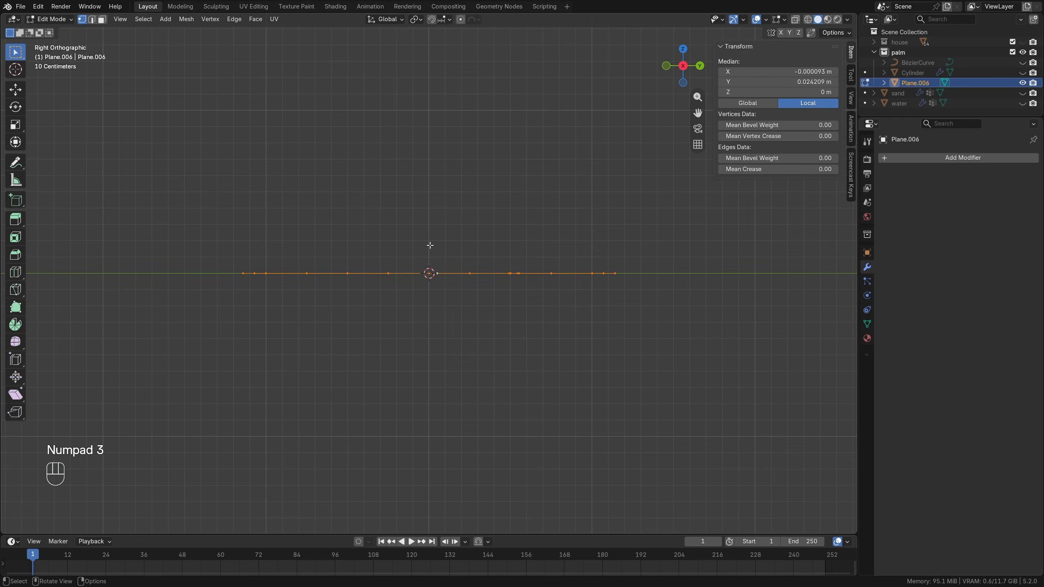
pyautogui.press('g')
pyautogui.press('y')
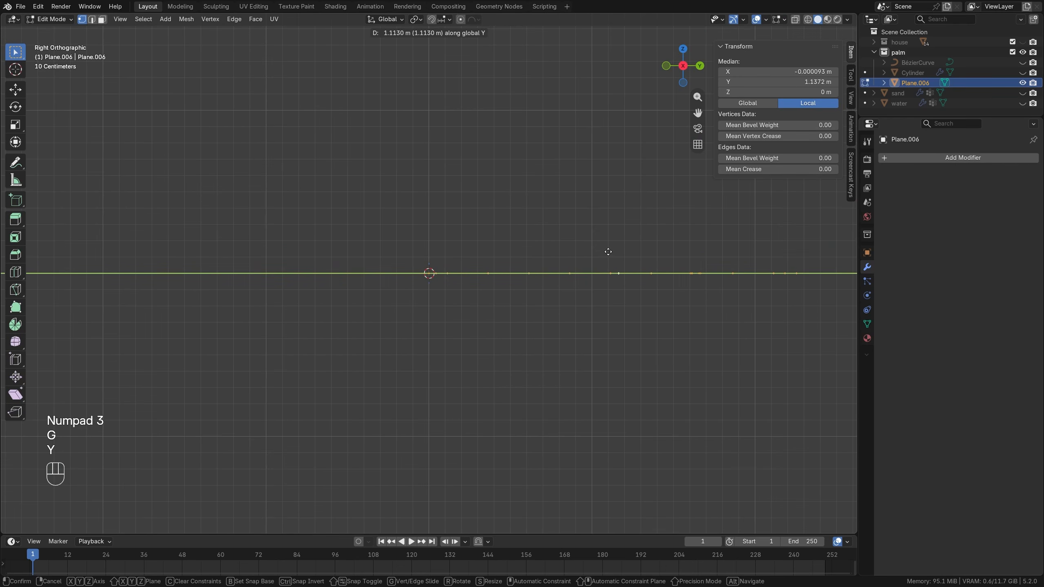
pyautogui.click(612, 251)
# Raise the leaf's centre vertex about 1.72 m along Z with Sphere proportional editing at size 1.61, arching the leaf.
pyautogui.moveTo(478, 248); pyautogui.dragTo(219, 283, button='middle')
pyautogui.click(399, 271)
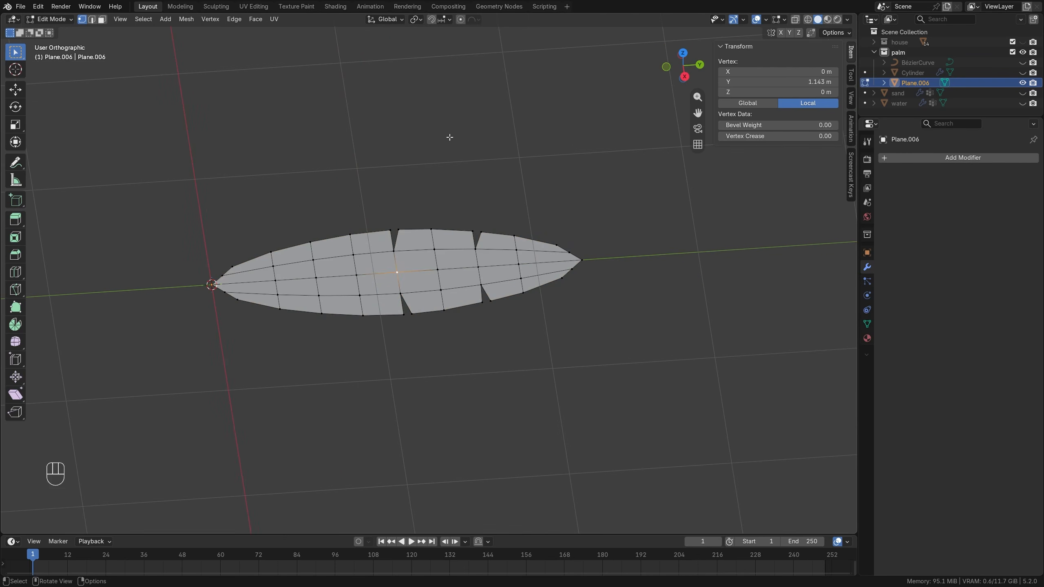
pyautogui.click(461, 19)
pyautogui.scroll(-3, 420, 264)
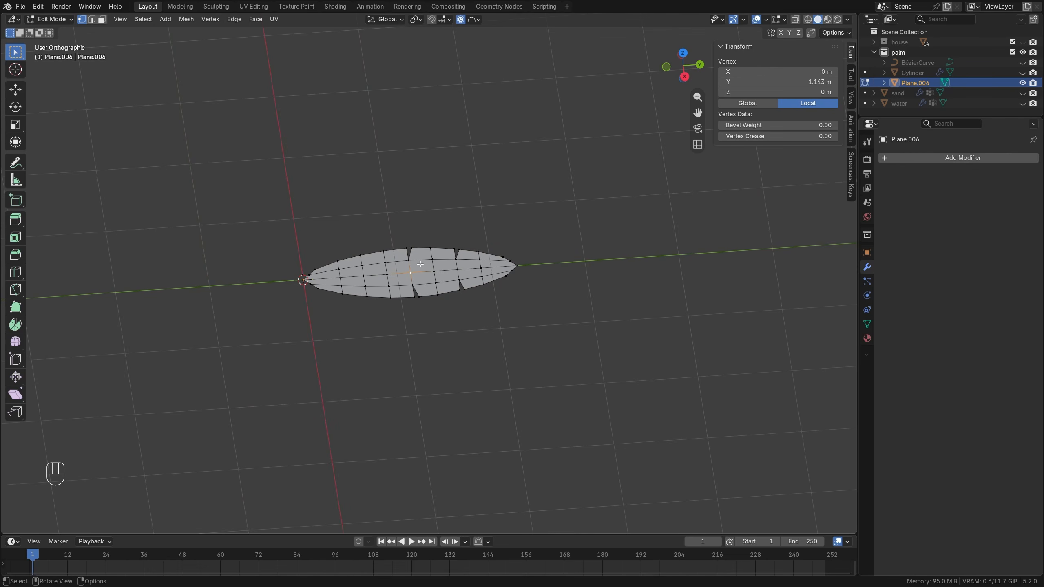
pyautogui.press('g')
pyautogui.press('z')
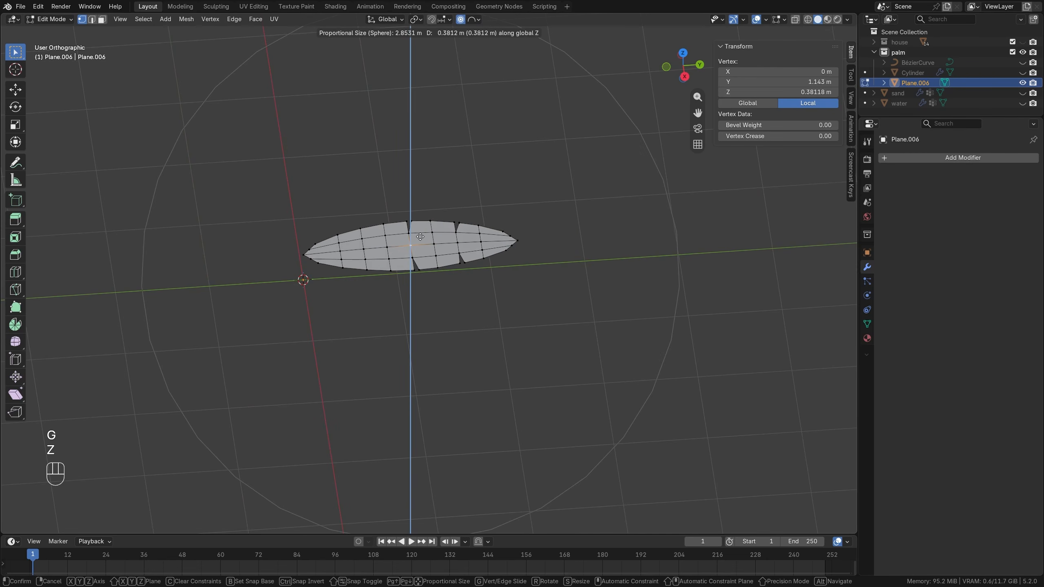
pyautogui.scroll(8, 419, 225)
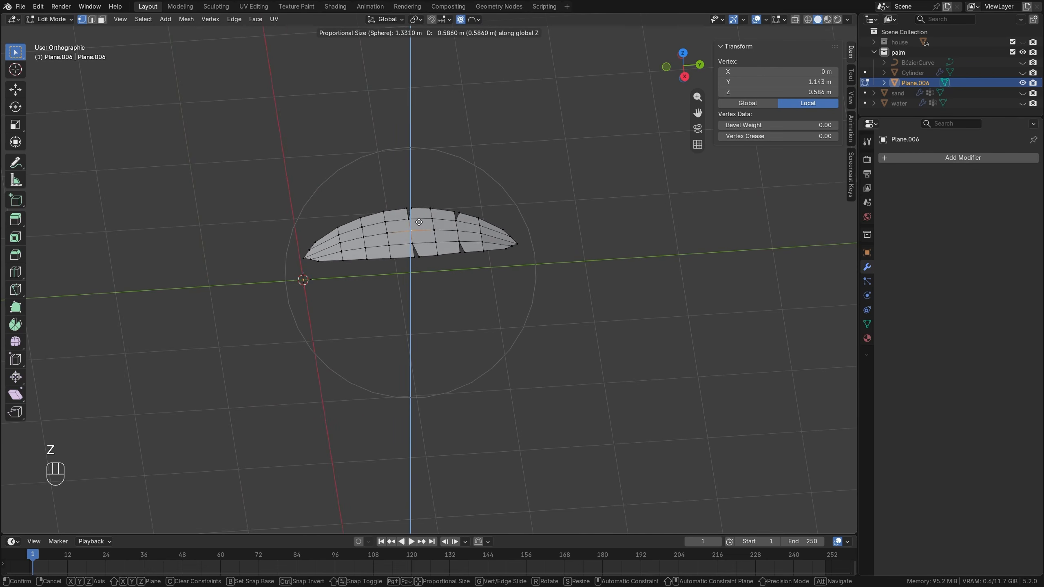
pyautogui.scroll(1, 419, 215)
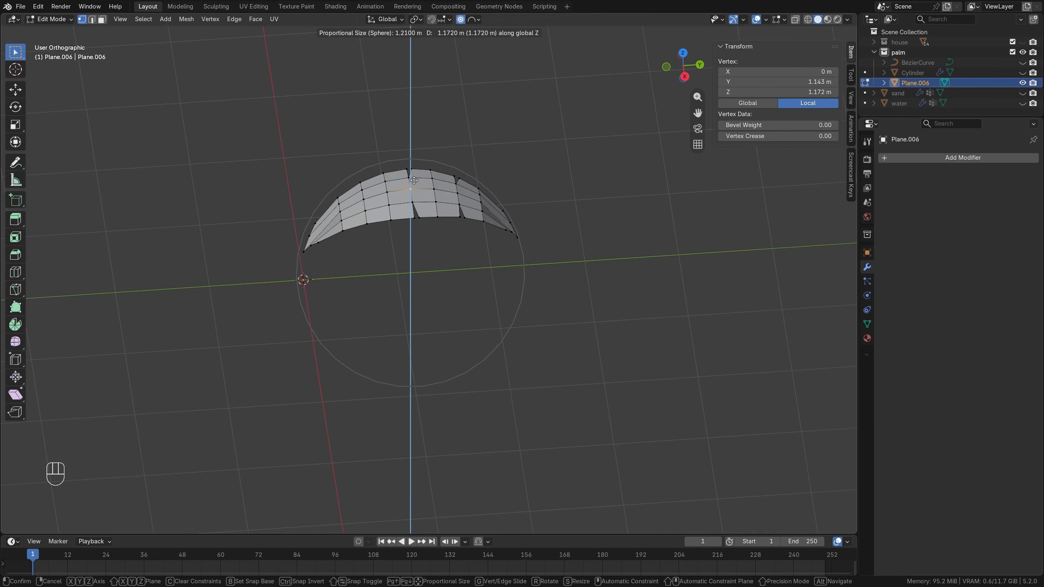
pyautogui.scroll(-2, 415, 184)
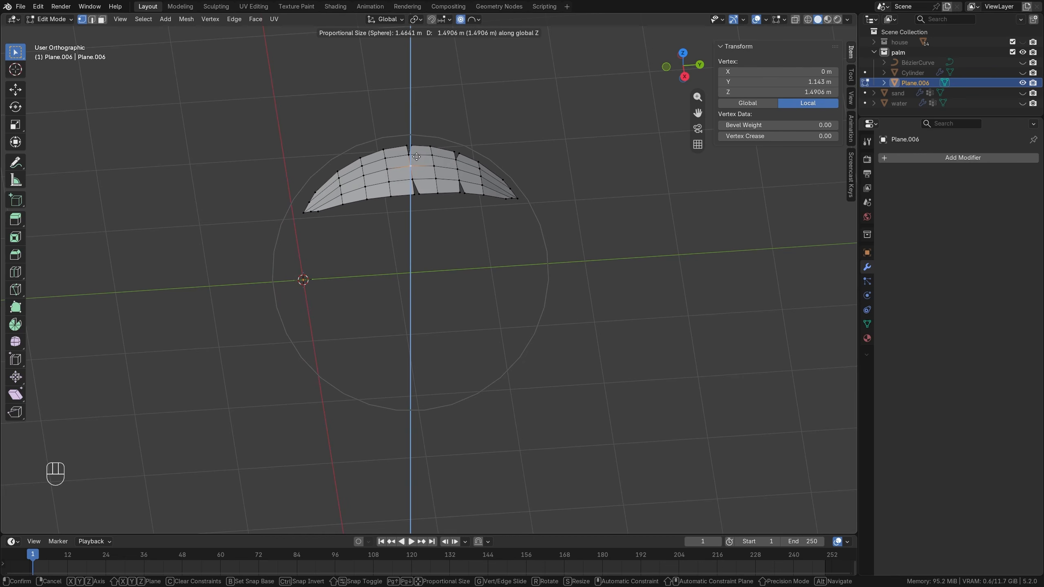
pyautogui.scroll(-1, 416, 152)
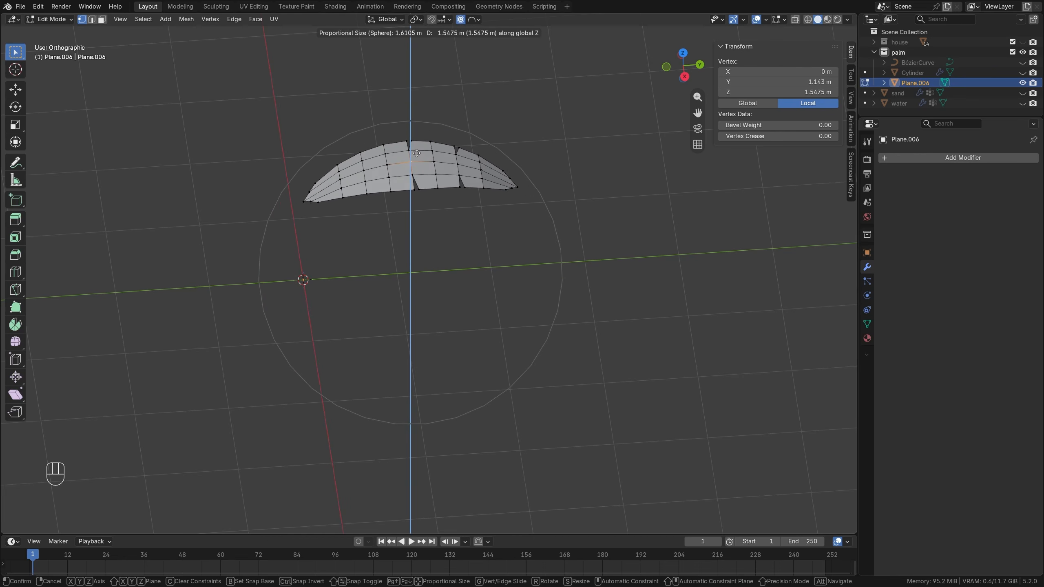
pyautogui.click(417, 141)
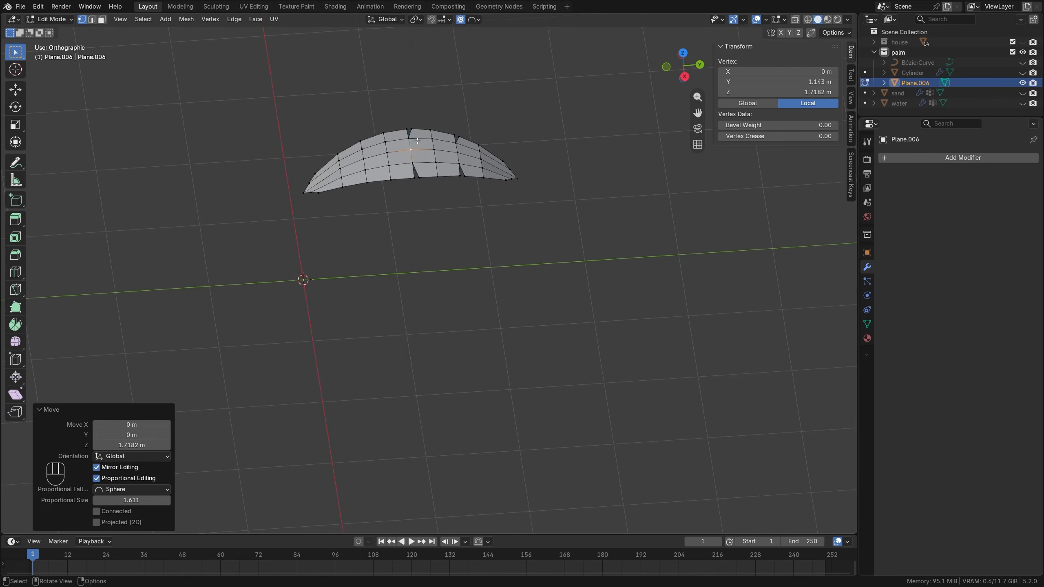
# Turn off proportional editing and lower the whole leaf mesh about 1.22 m along Z to the origin's level.
pyautogui.click(461, 19)
pyautogui.press('a')
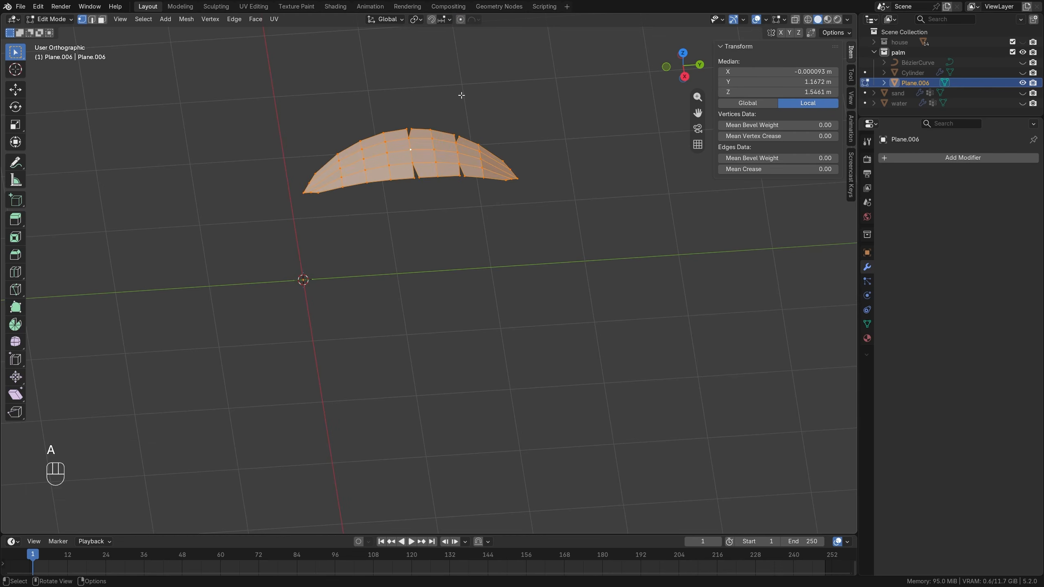
pyautogui.press('KP_1')
pyautogui.press('KP_3')
pyautogui.press('g')
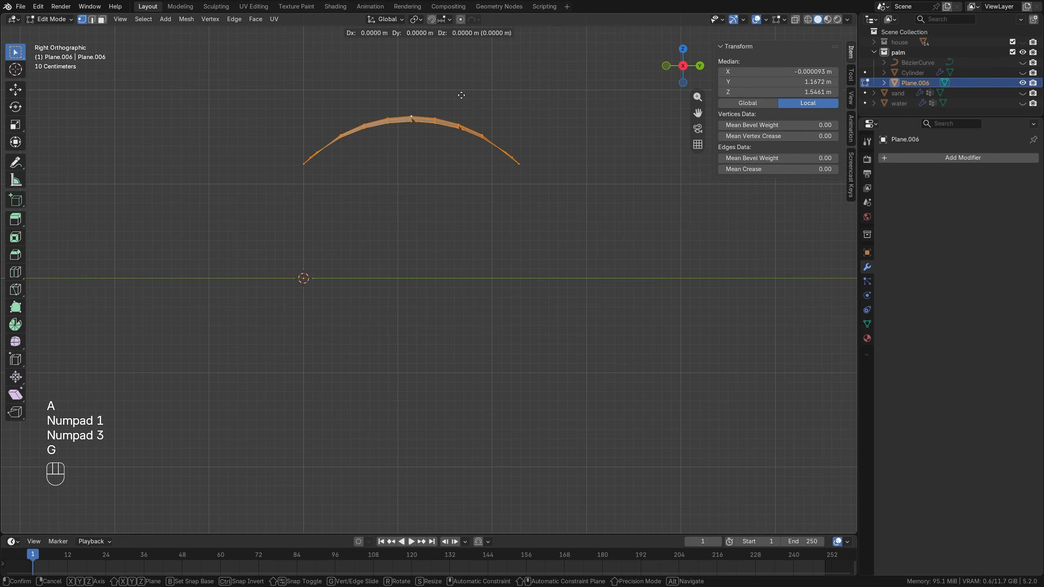
pyautogui.press('z')
pyautogui.click(446, 210)
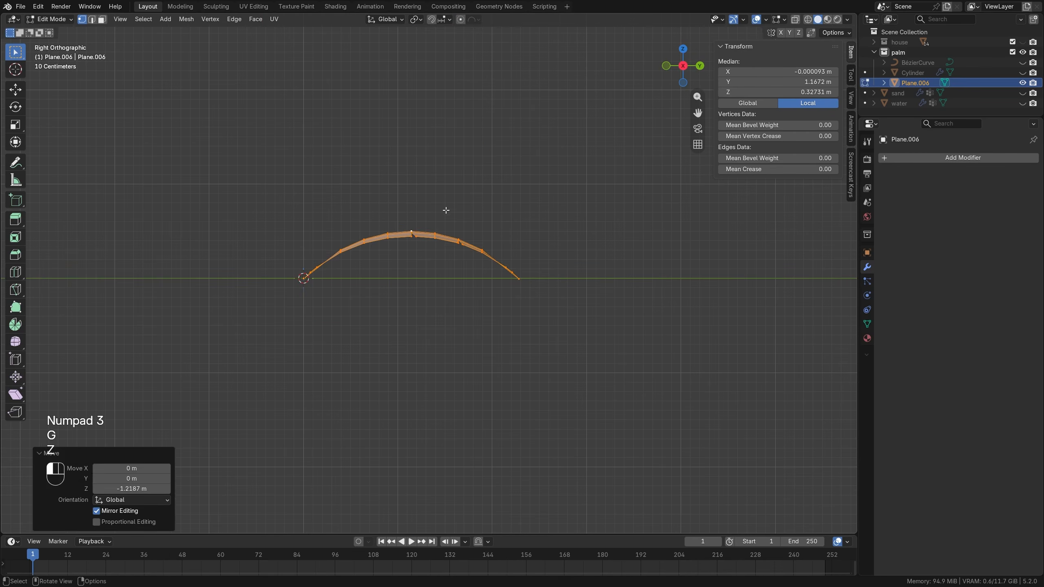
# Fine-tune the leaf mesh's height along Z so its base tip meets the origin, and return to Object Mode.
pyautogui.scroll(4, 315, 259)
pyautogui.keyDown('shift'); pyautogui.moveTo(315, 259); pyautogui.dragTo(289, 287, button='middle'); pyautogui.keyUp('shift')
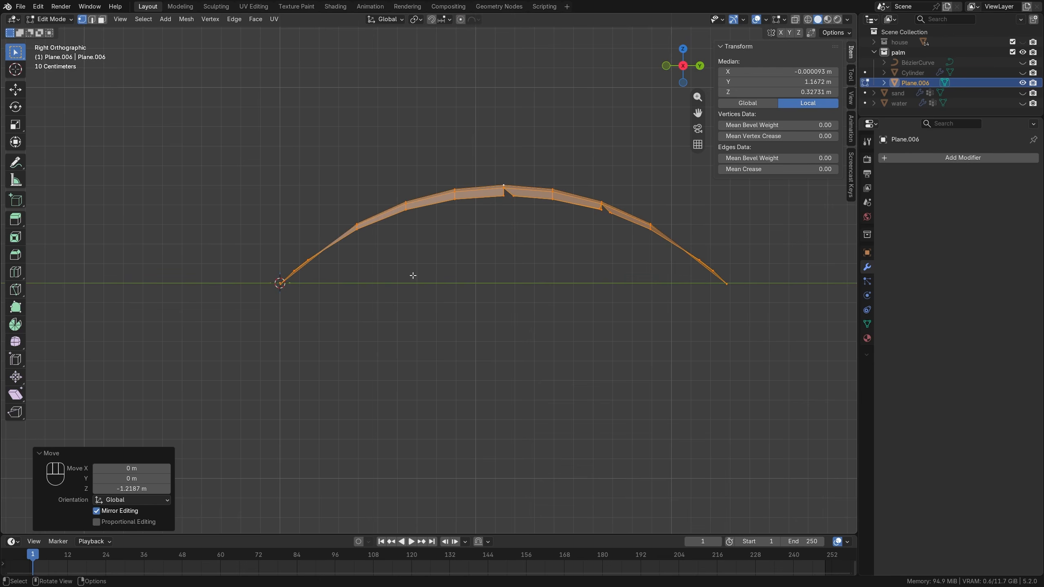
pyautogui.press('g')
pyautogui.press('z')
pyautogui.moveTo(415, 273); pyautogui.dragTo(442, 286, button='middle')
pyautogui.press('Tab')
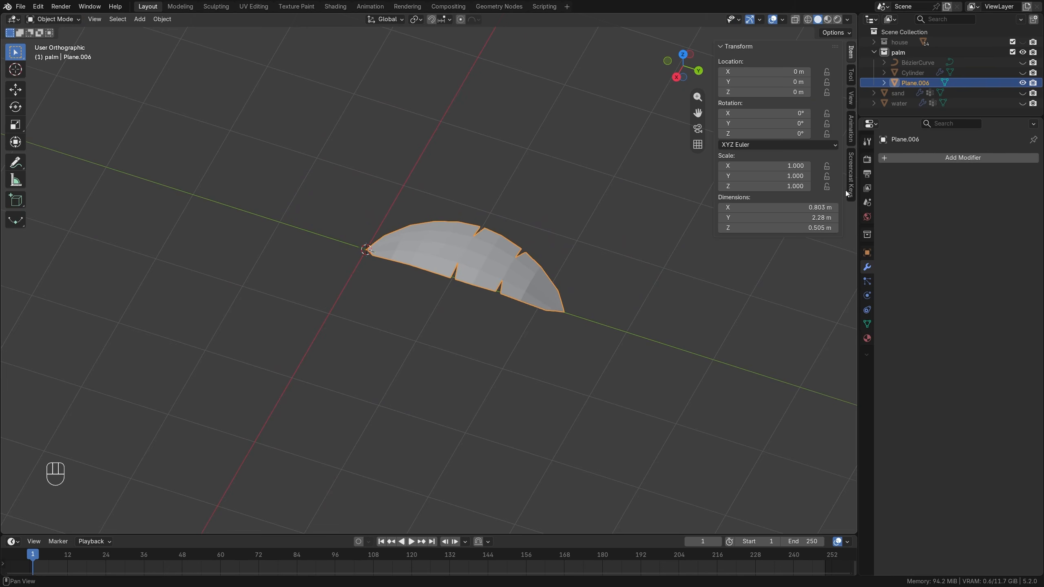
# Add a Solidify modifier to the leaf with a thickness of 0.031 m.
pyautogui.click(924, 158)
pyautogui.moveTo(924, 160)
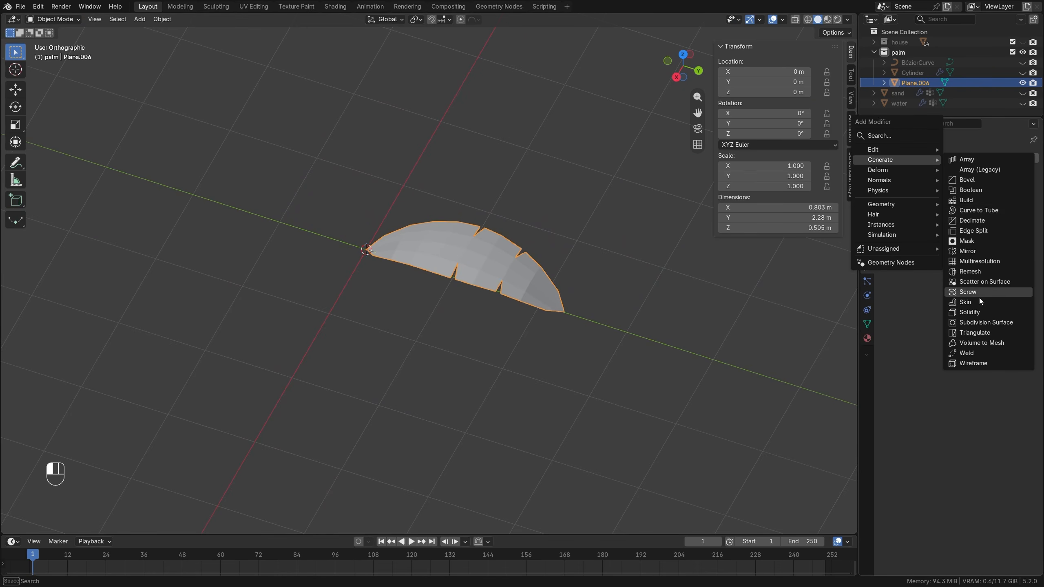
pyautogui.click(974, 312)
pyautogui.moveTo(982, 202)
pyautogui.mouseDown()
pyautogui.moveTo(1006, 202)
pyautogui.moveTo(988, 202)
pyautogui.mouseUp()
pyautogui.moveTo(447, 286); pyautogui.dragTo(507, 267, button='middle')
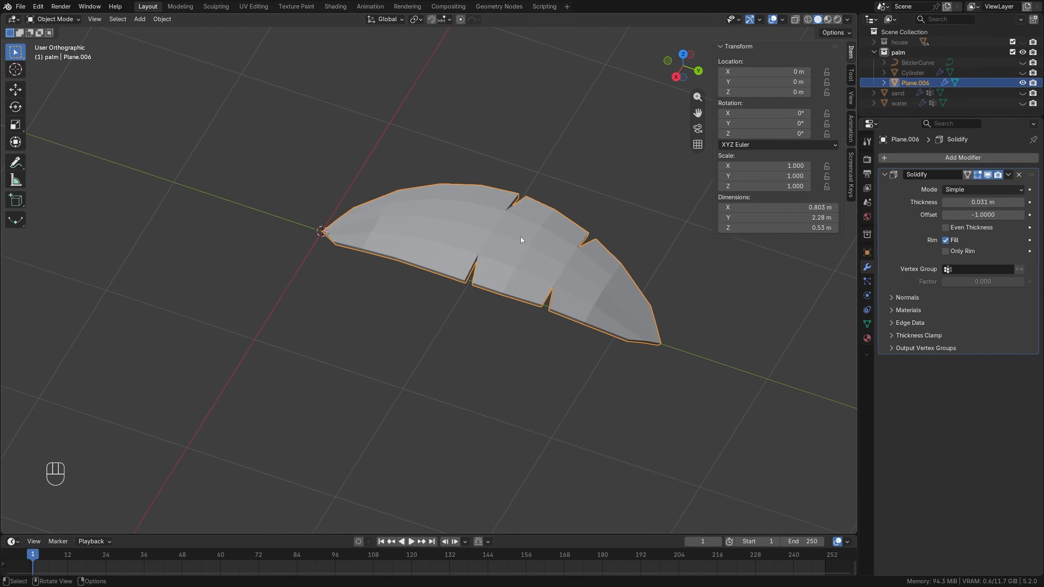
# Apply Shade Auto Smooth to the leaf at a 30° angle.
pyautogui.rightClick(459, 222)
pyautogui.click(460, 221)
pyautogui.moveTo(451, 251); pyautogui.dragTo(475, 262, button='middle')
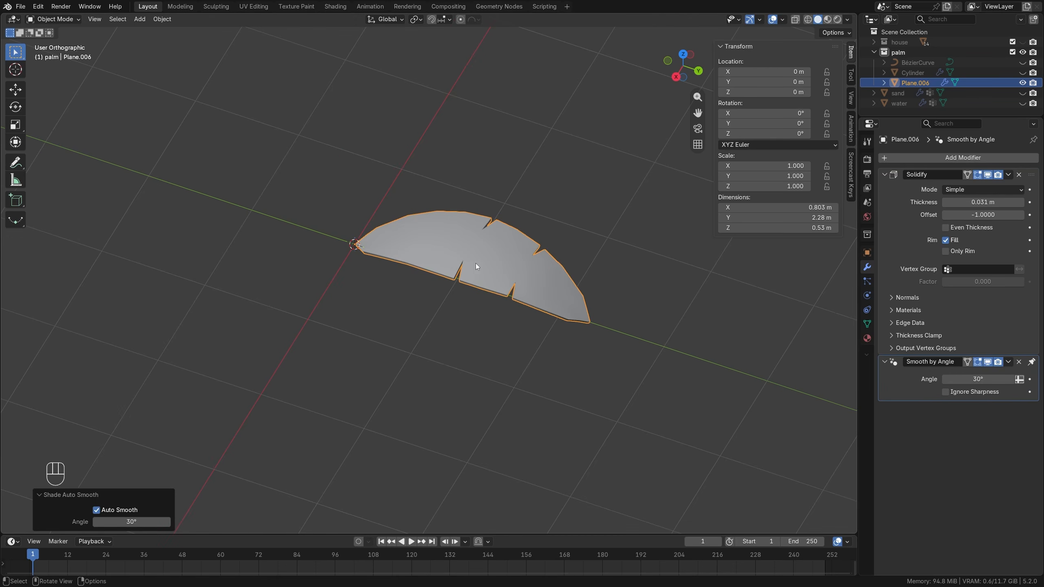
# Add an Array modifier to the leaf with a Circle shape and a count of 6.
pyautogui.click(883, 175)
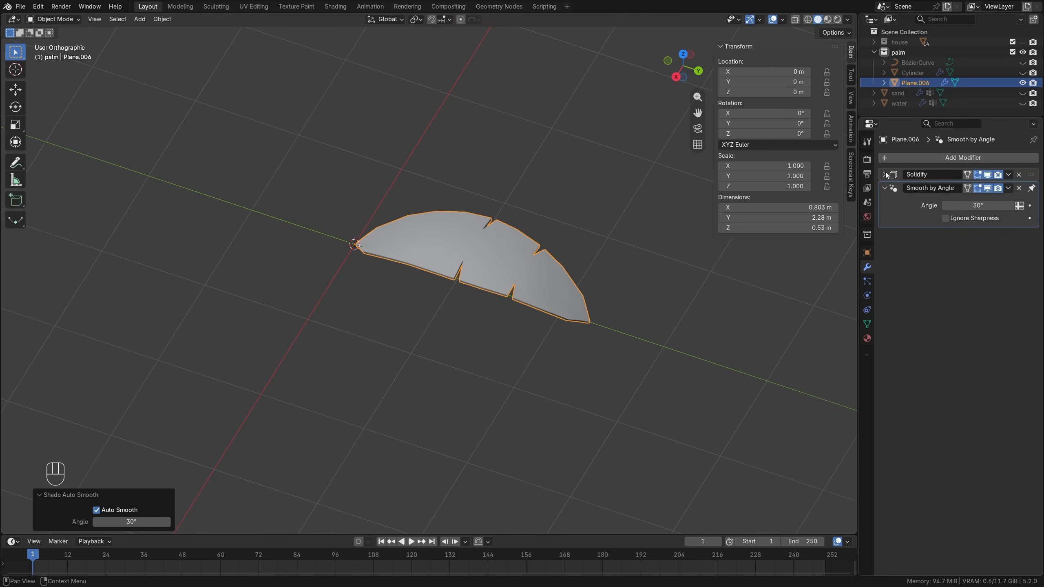
pyautogui.click(898, 157)
pyautogui.click(935, 158)
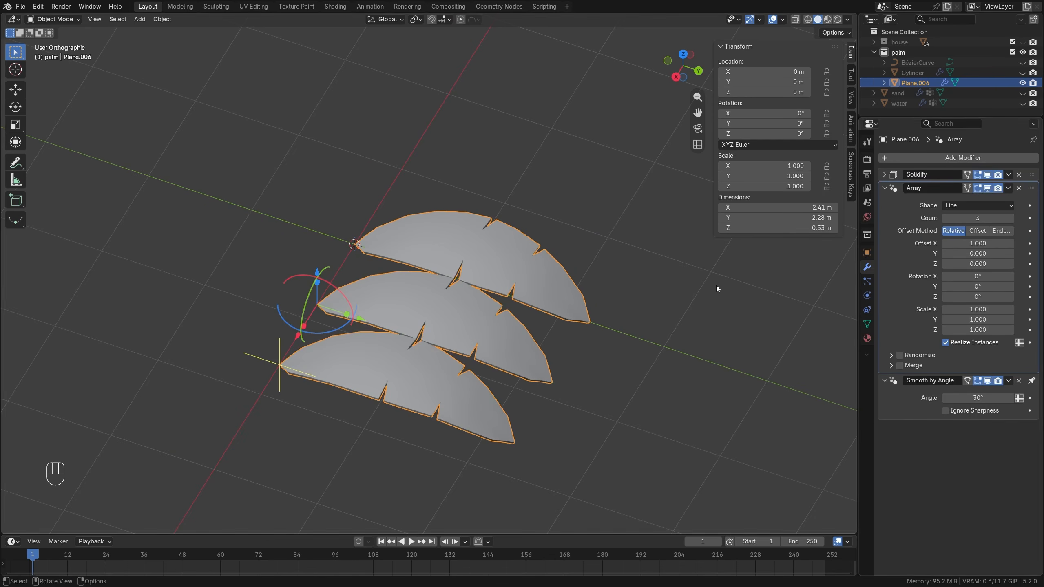
pyautogui.click(982, 203)
pyautogui.click(957, 229)
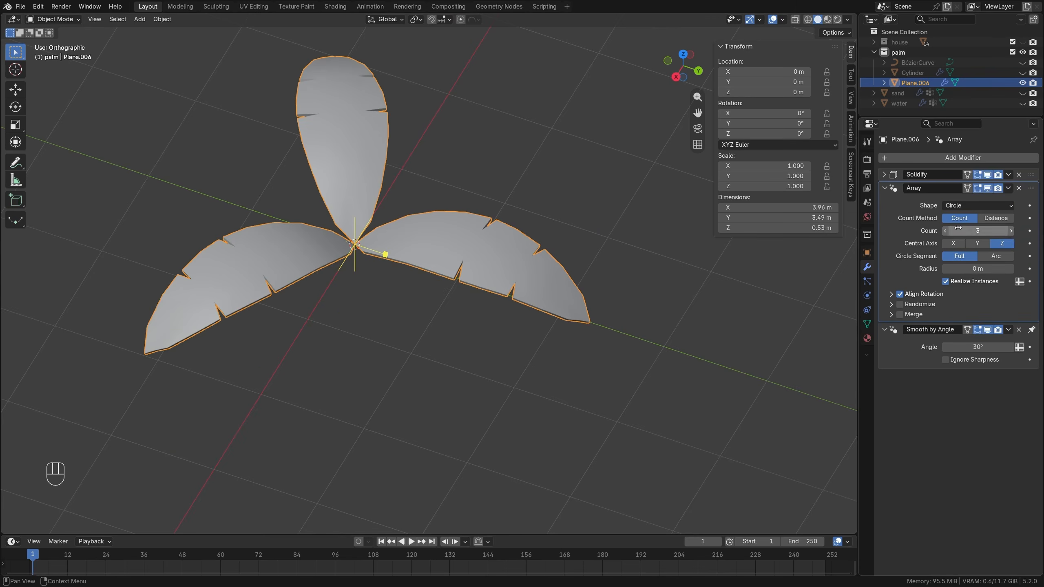
pyautogui.click(1010, 231)
pyautogui.click(1011, 230)
pyautogui.click(1010, 231)
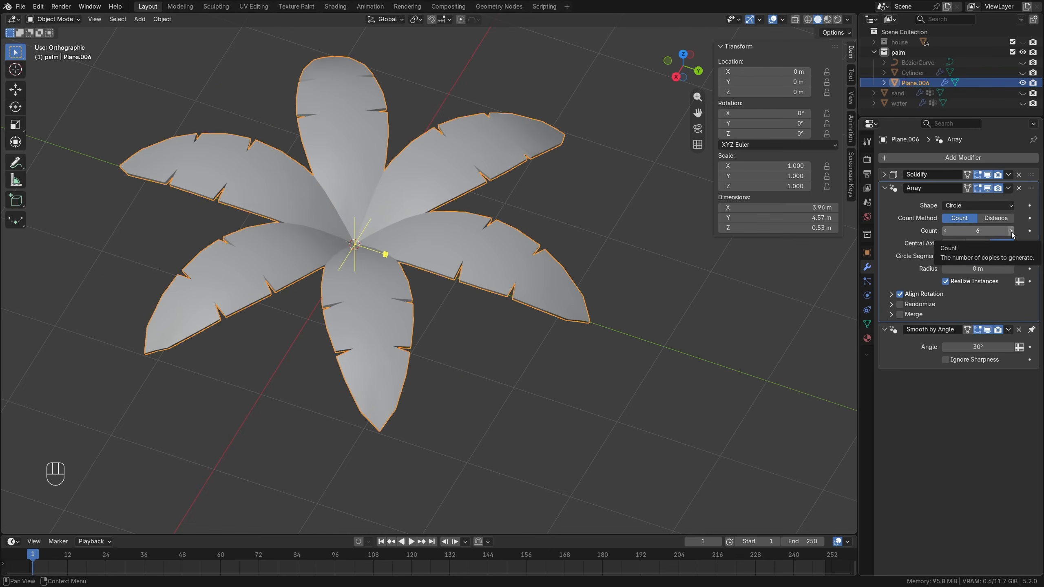
# Enable Randomize in the leaf's Array modifier and set the X, Y and Z rotation to 10°.
pyautogui.click(900, 304)
pyautogui.click(896, 307)
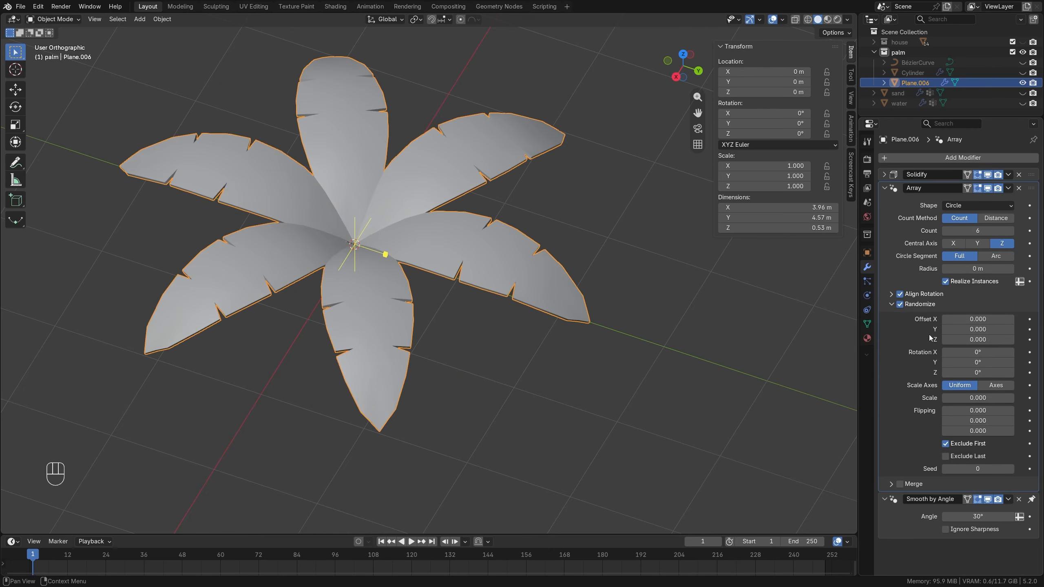
pyautogui.click(976, 352)
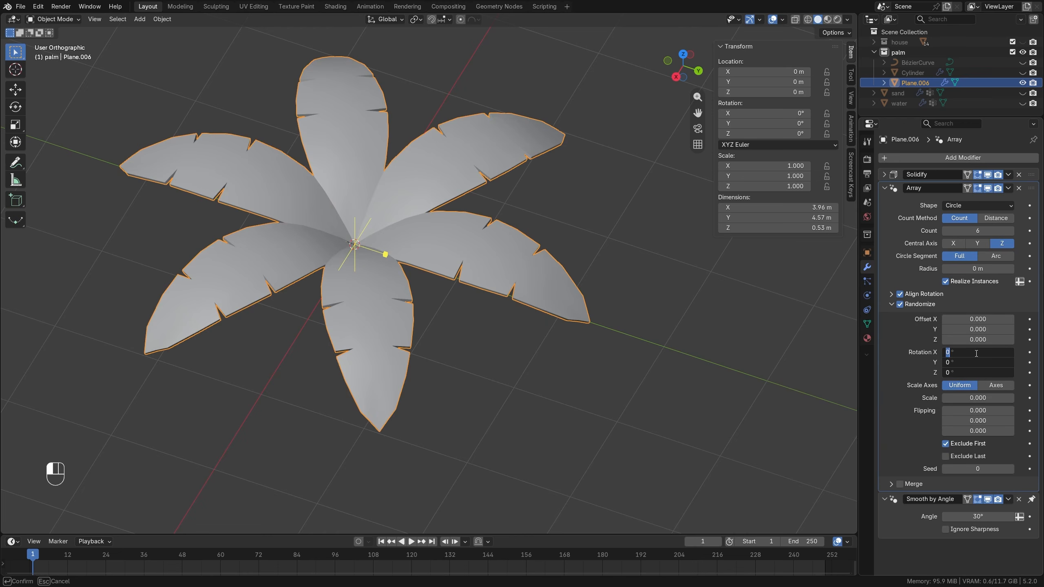
pyautogui.write('10')
pyautogui.press('Return')
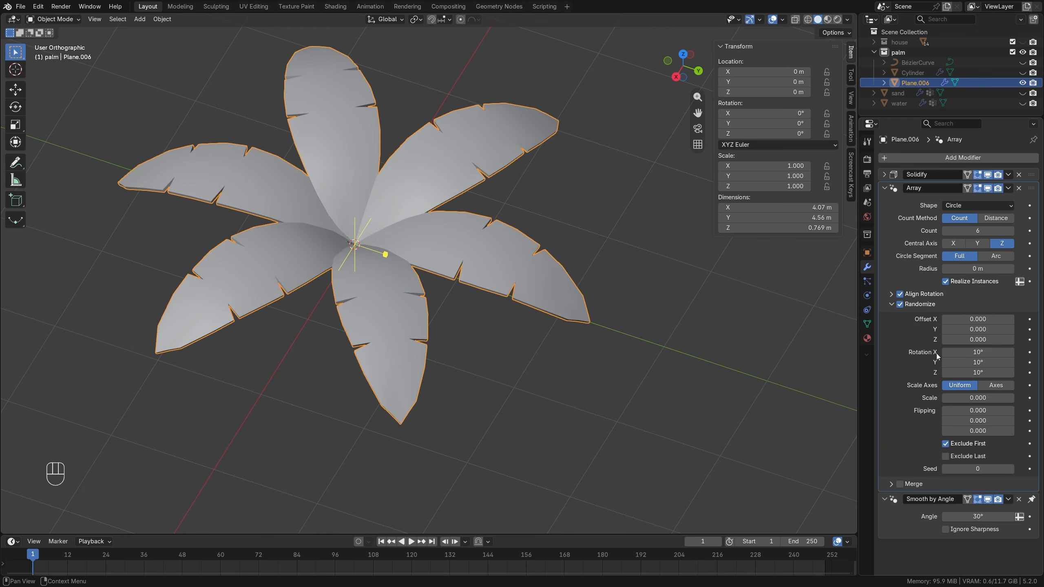
# Set the array's random scale to 0.300 and its random Z offset to 0.050.
pyautogui.moveTo(957, 399); pyautogui.dragTo(964, 399)
pyautogui.moveTo(430, 286); pyautogui.dragTo(416, 248, button='middle')
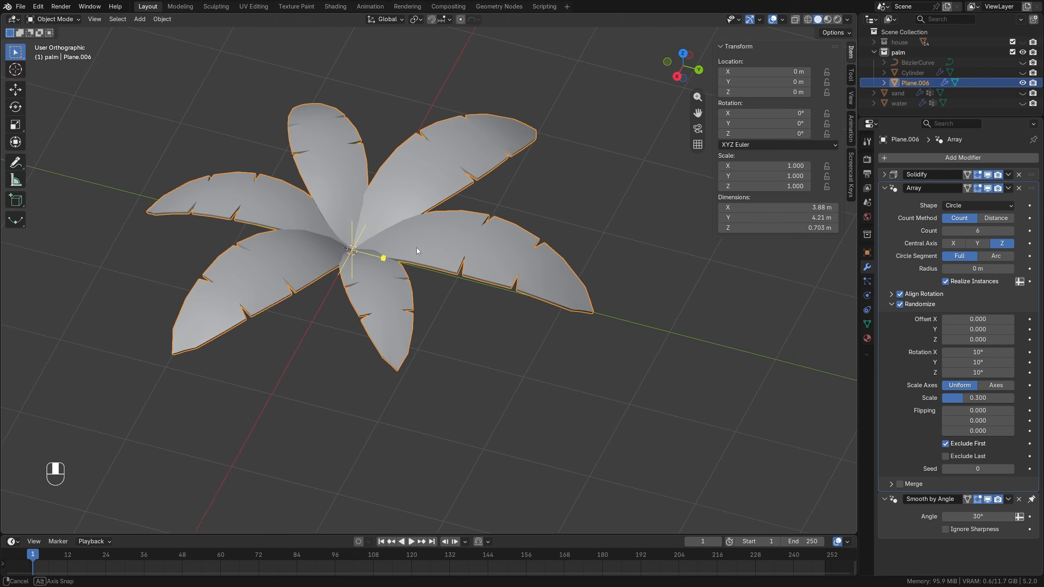
pyautogui.moveTo(977, 340); pyautogui.dragTo(980, 339)
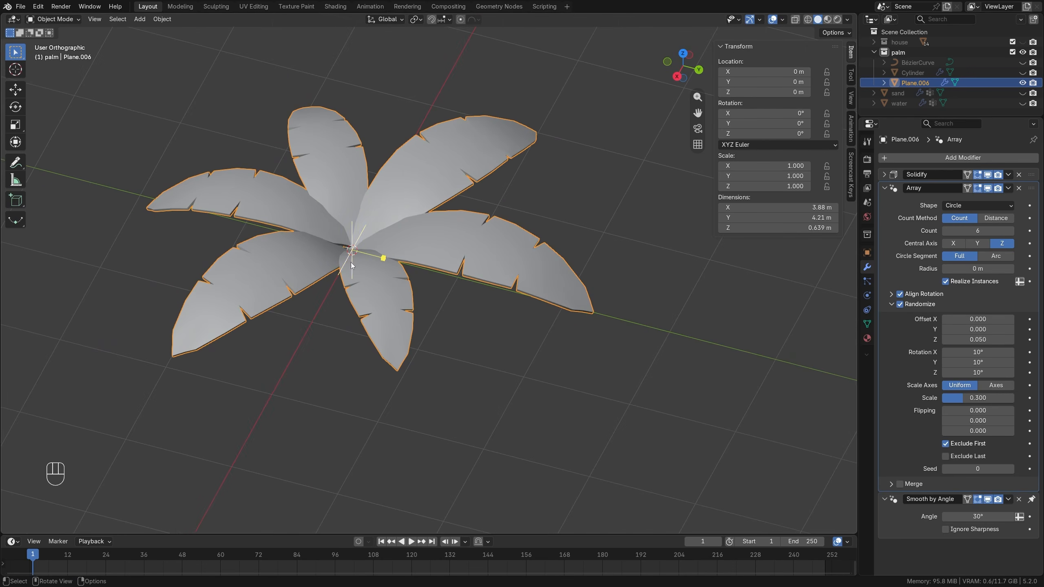
pyautogui.moveTo(358, 267)
pyautogui.mouseDown(button='middle')
pyautogui.moveTo(363, 322)
pyautogui.moveTo(437, 215)
pyautogui.moveTo(367, 250)
pyautogui.mouseUp(button='middle')
# Unhide the palm trunk and its curve, and move the leaf crown about 2.15 m along X and 12.07 m along Z onto the trunk top.
pyautogui.moveTo(1022, 64); pyautogui.dragTo(1022, 72)
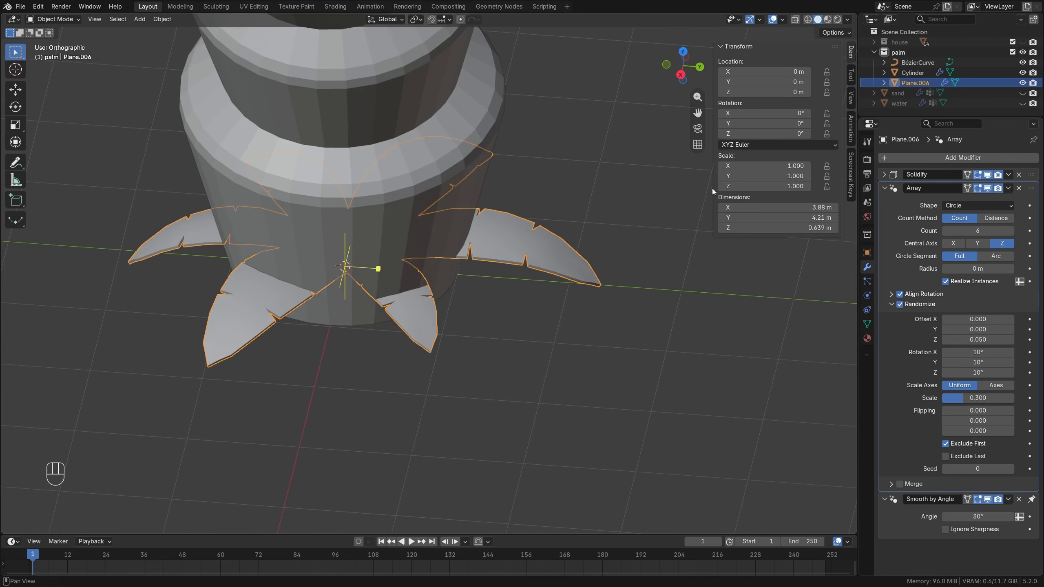
pyautogui.scroll(-3, 328, 286)
pyautogui.press('KP_1')
pyautogui.scroll(-4, 413, 323)
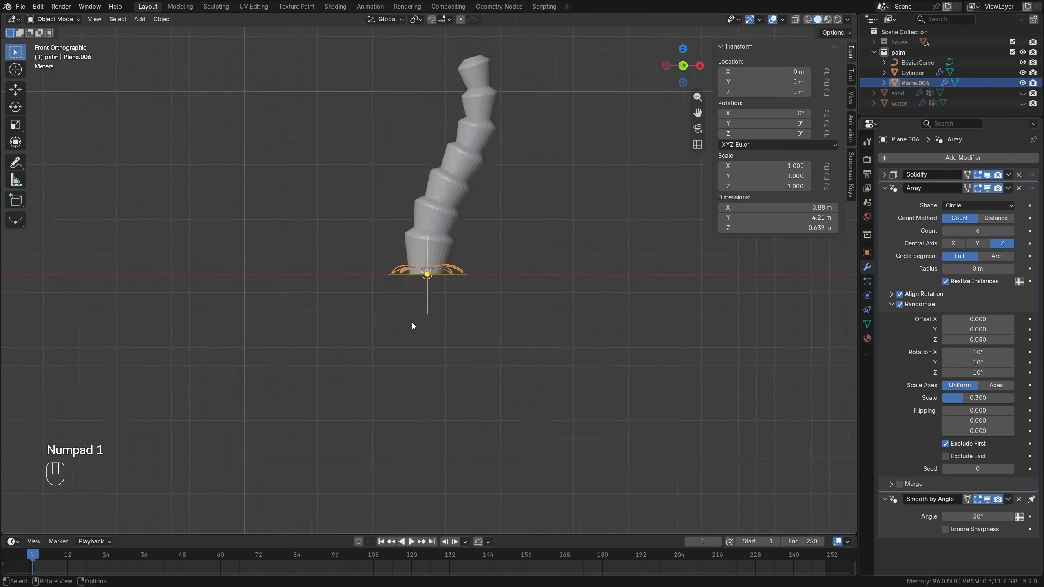
pyautogui.keyDown('shift'); pyautogui.moveTo(476, 189); pyautogui.dragTo(437, 307, button='middle'); pyautogui.keyUp('shift')
pyautogui.press('g')
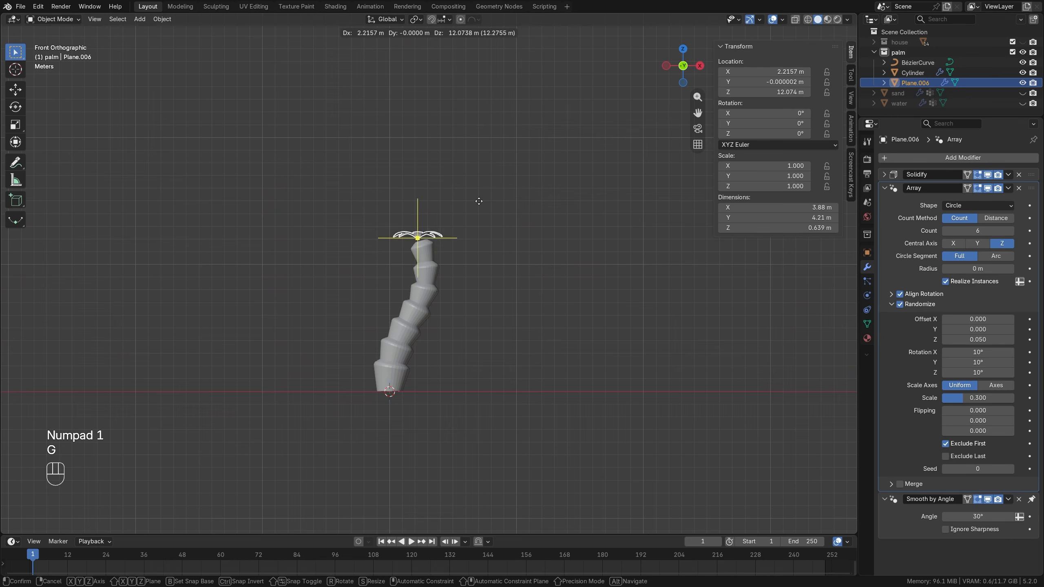
pyautogui.click(479, 199)
# Tilt the leaf crown about -16.4° around Y to follow the trunk's lean and scale it up by about 2.26.
pyautogui.scroll(4, 483, 209)
pyautogui.press('r')
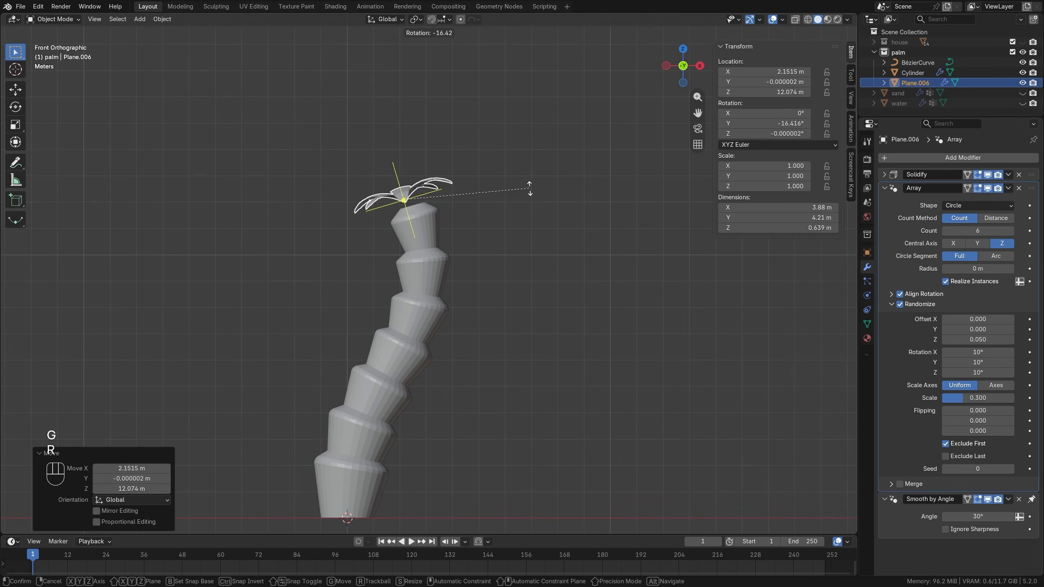
pyautogui.click(531, 186)
pyautogui.press('s')
pyautogui.click(697, 201)
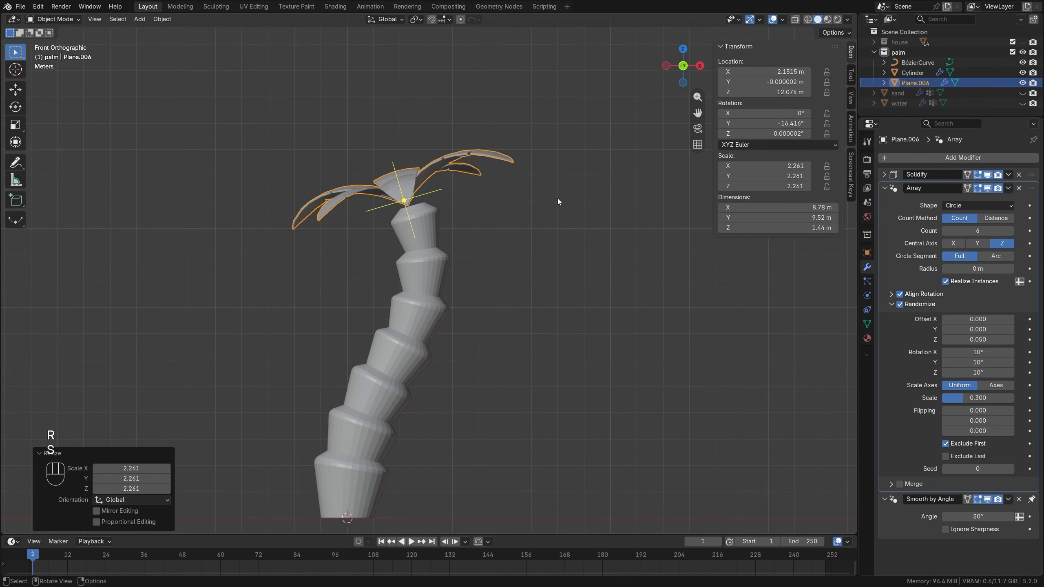
# Move the leaf crown about 0.36 m along X and -0.76 m along Z into the trunk tip and scale it by about 1.37.
pyautogui.press('g')
pyautogui.click(561, 215)
pyautogui.press('s')
pyautogui.click(612, 201)
# Scale the leaf crown by about 1.09 and shift it about 0.21 m along X and -0.42 m along Z on the trunk.
pyautogui.scroll(-3, 474, 251)
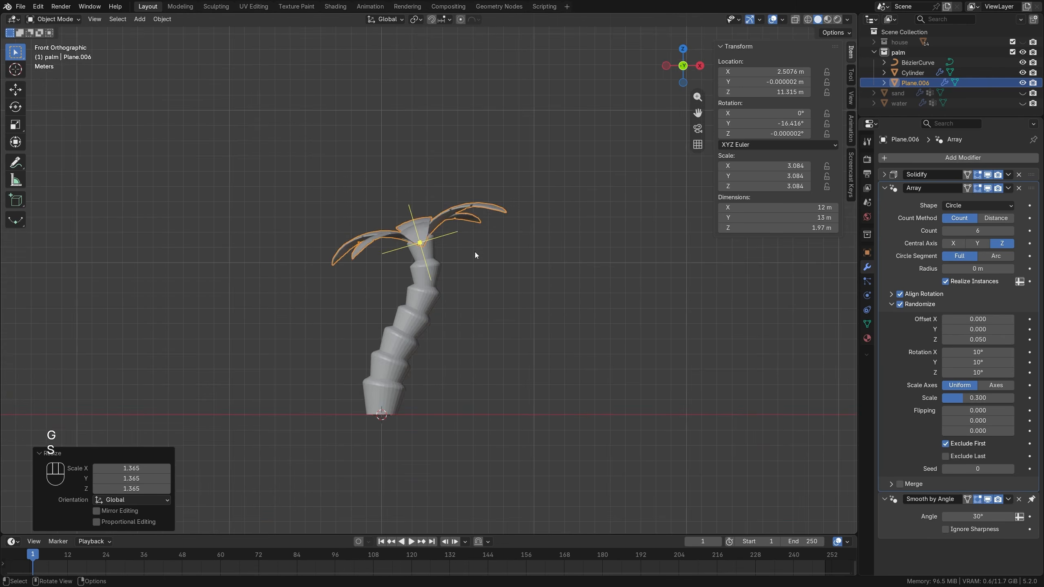
pyautogui.moveTo(475, 251); pyautogui.dragTo(464, 303, button='middle')
pyautogui.press('s')
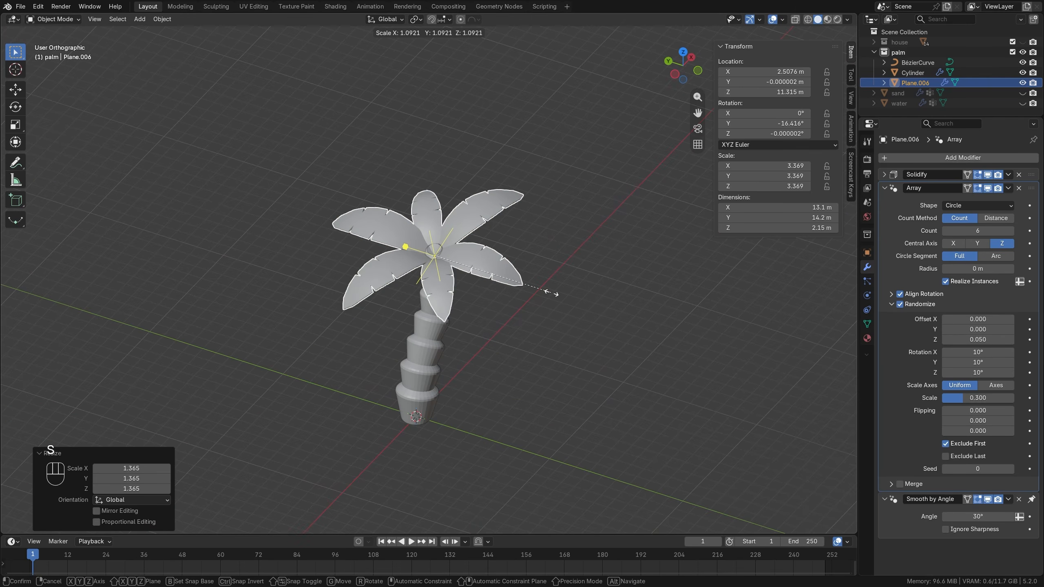
pyautogui.click(551, 293)
pyautogui.moveTo(551, 293); pyautogui.dragTo(481, 278, button='middle')
pyautogui.scroll(3, 437, 243)
pyautogui.press('g')
pyautogui.click(459, 219)
# Duplicate the leaf crown about 0.92 m higher and rotate the copy about -24.8° in the view to stagger its leaves.
pyautogui.hotkey('shift', 'd')
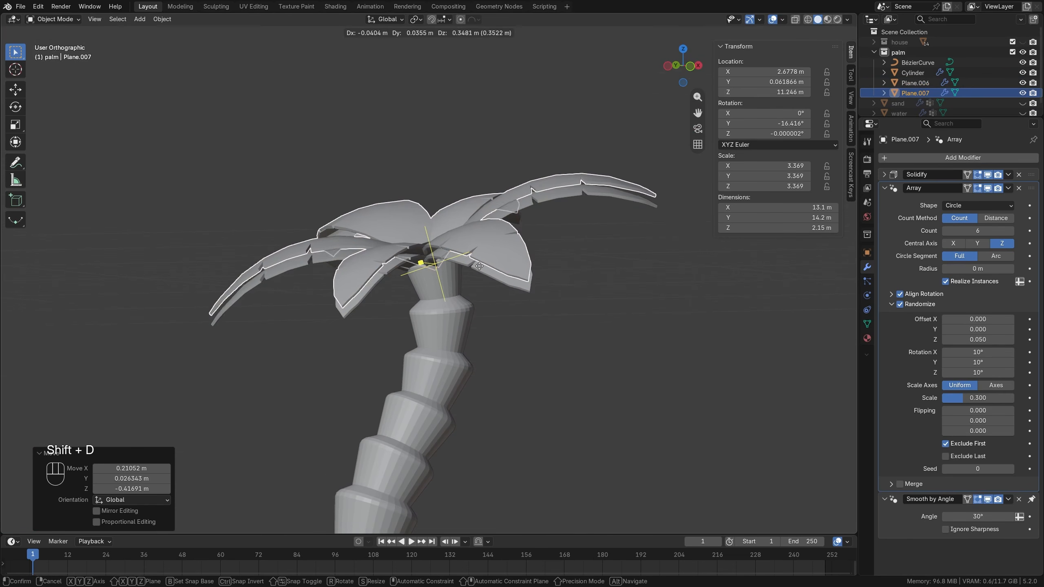
pyautogui.click(474, 247)
pyautogui.scroll(-3, 472, 248)
pyautogui.moveTo(471, 248); pyautogui.dragTo(503, 329, button='middle')
pyautogui.moveTo(621, 380); pyautogui.dragTo(599, 364, button='middle')
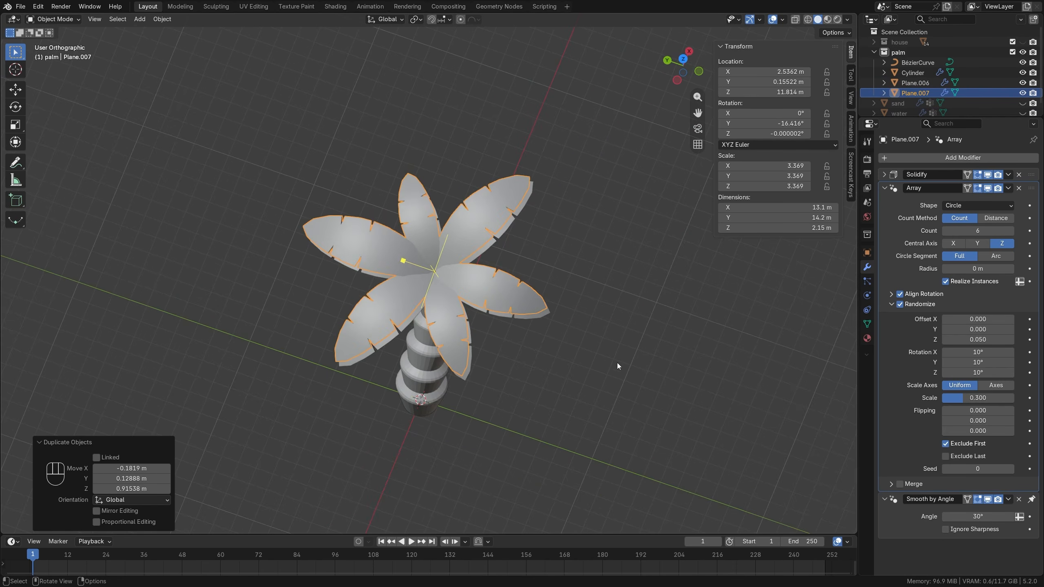
pyautogui.press('r')
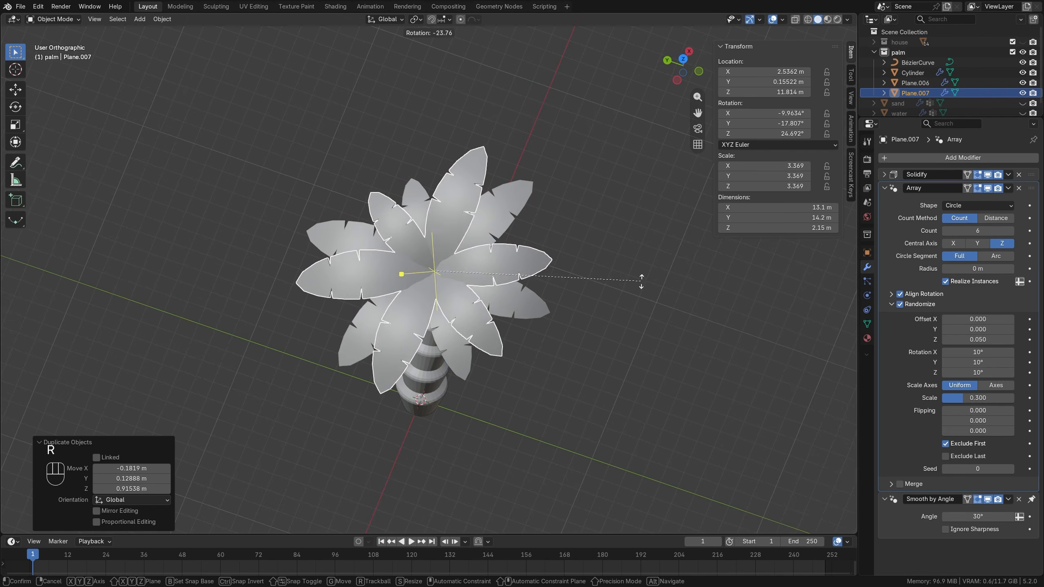
pyautogui.click(640, 278)
pyautogui.moveTo(538, 320); pyautogui.dragTo(534, 325, button='middle')
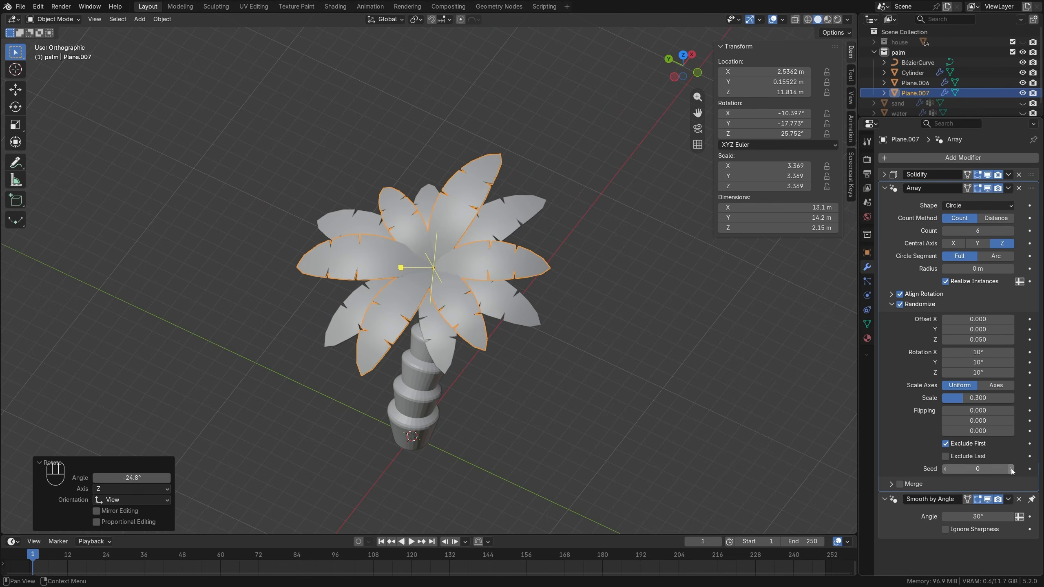
# Set the duplicated leaf crown's array randomize seed to 2.
pyautogui.click(1011, 469)
pyautogui.click(1011, 469)
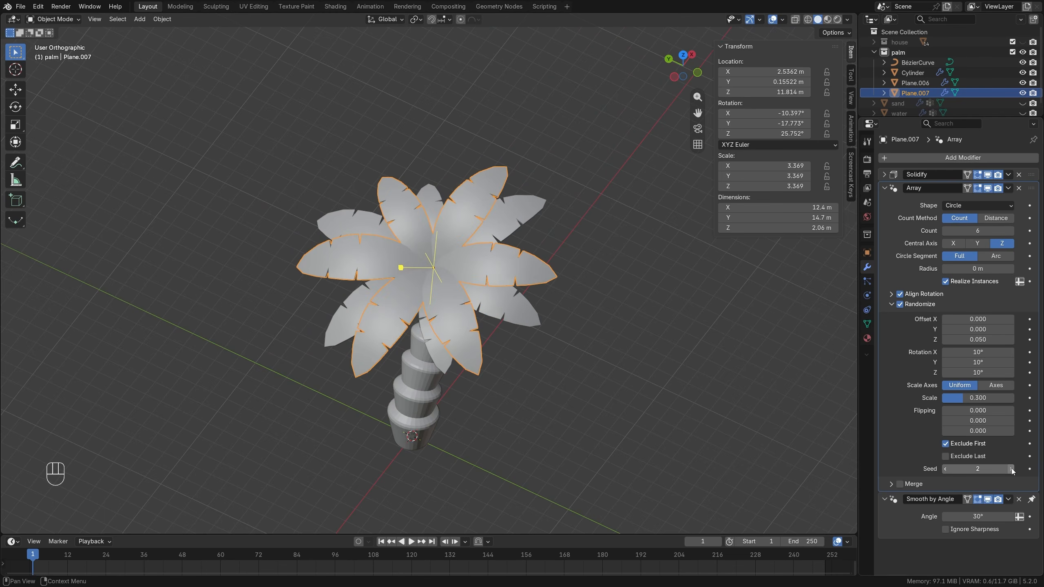
pyautogui.moveTo(534, 329); pyautogui.dragTo(448, 259, button='middle')
pyautogui.scroll(2, 450, 259)
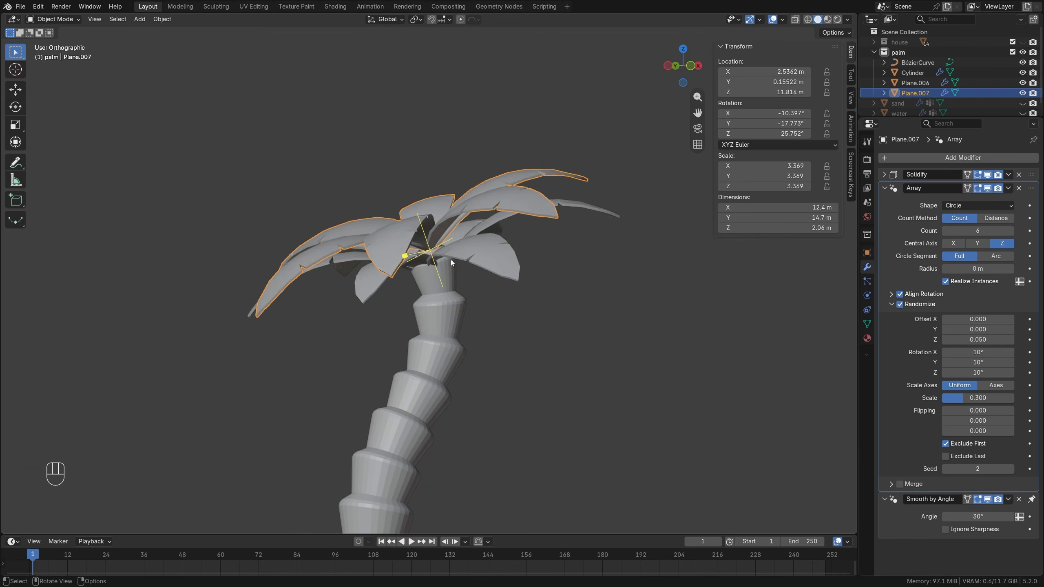
# Nudge the lower leaf crown slightly downward and lower the upper crown about 0.2 m toward it.
pyautogui.click(451, 258)
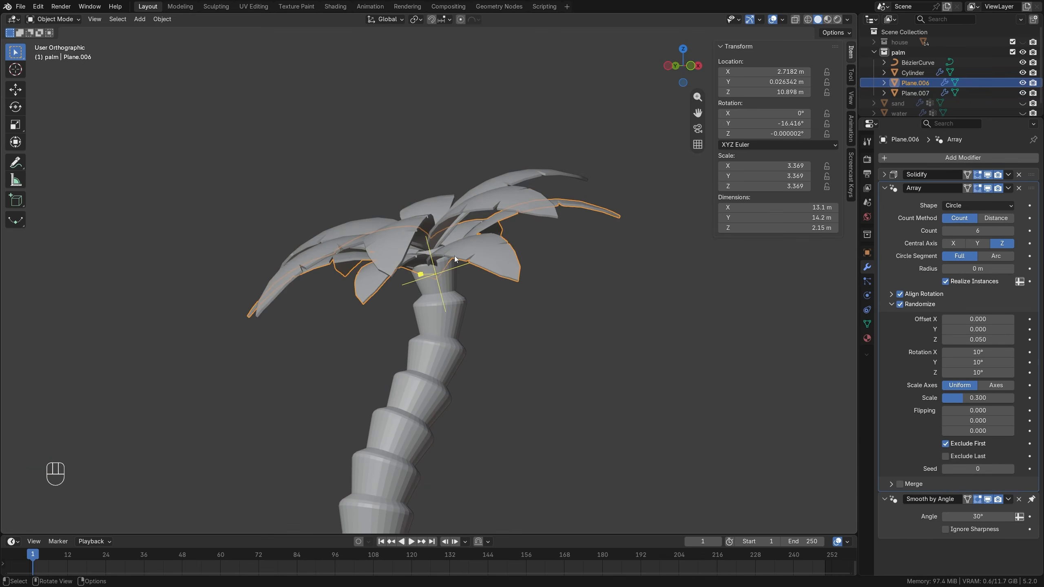
pyautogui.click(454, 256)
pyautogui.press('g')
pyautogui.click(444, 216)
pyautogui.press('g')
pyautogui.click(445, 220)
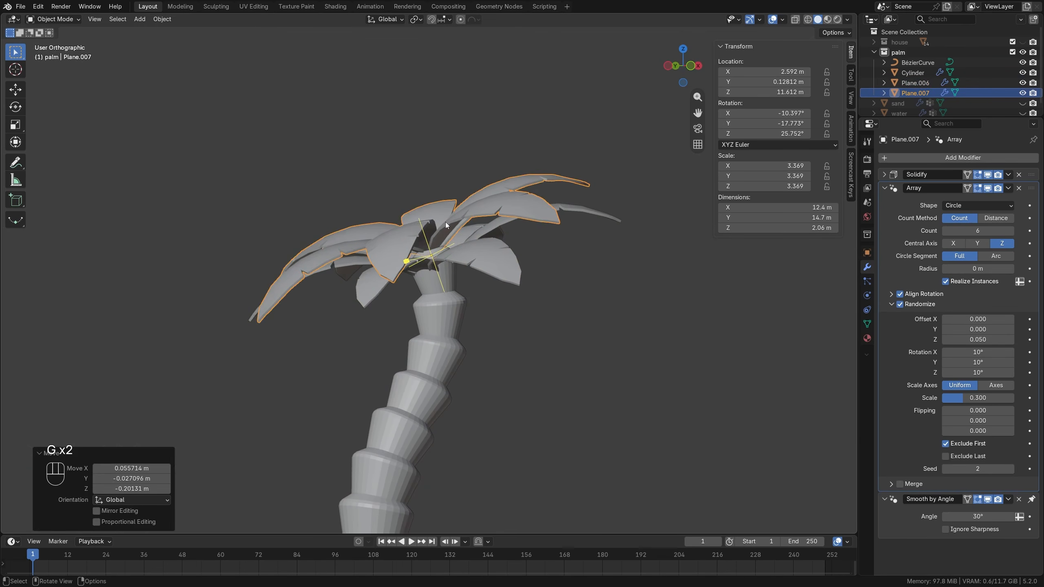
# Raise the upper leaf crown about 0.18 m along Z, then deselect it and collapse the palm collection.
pyautogui.moveTo(446, 220); pyautogui.dragTo(473, 232, button='middle')
pyautogui.press('g')
pyautogui.press('z')
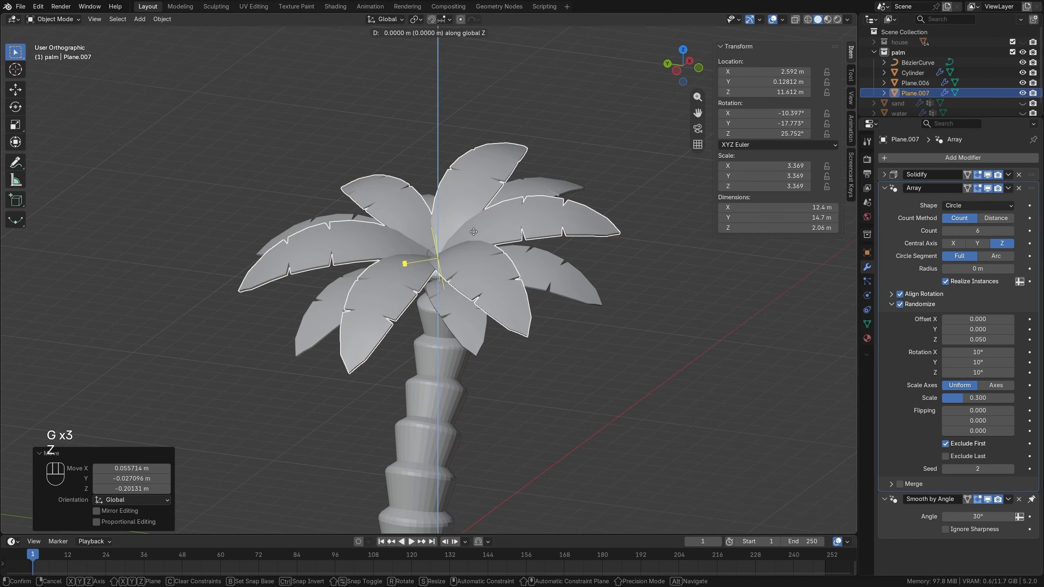
pyautogui.click(455, 266)
pyautogui.scroll(-2, 455, 266)
pyautogui.hotkey('alt', 'a')
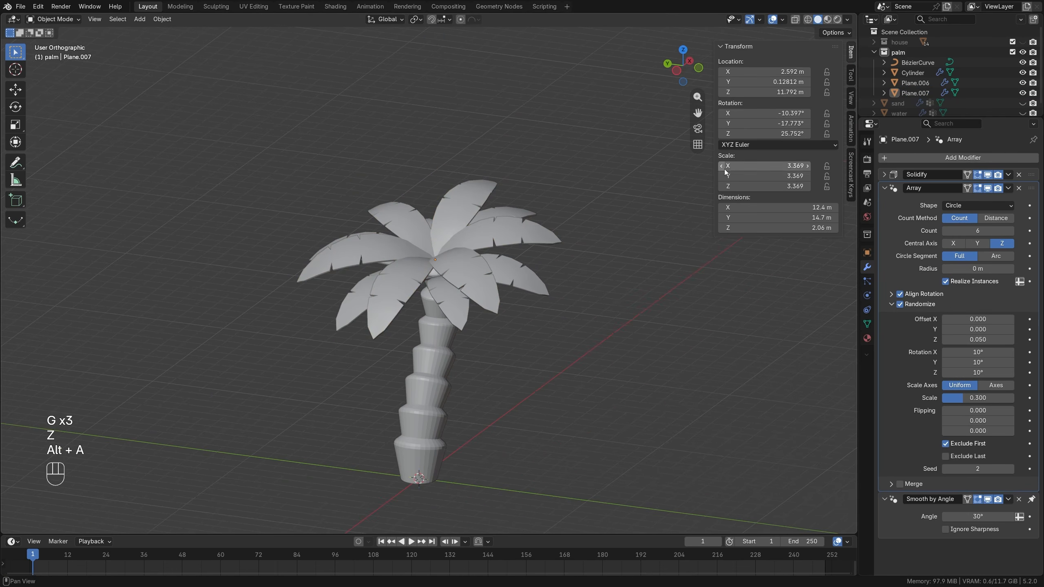
pyautogui.click(874, 52)
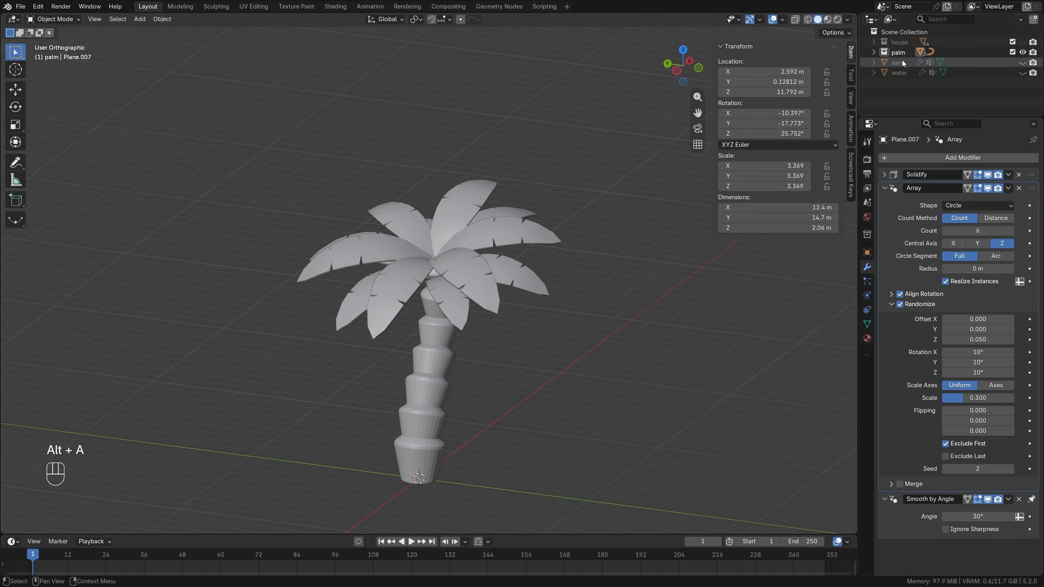
# Show the house collection, the sand and the water again alongside the palm.
pyautogui.click(1022, 42)
pyautogui.click(1022, 62)
pyautogui.click(1022, 72)
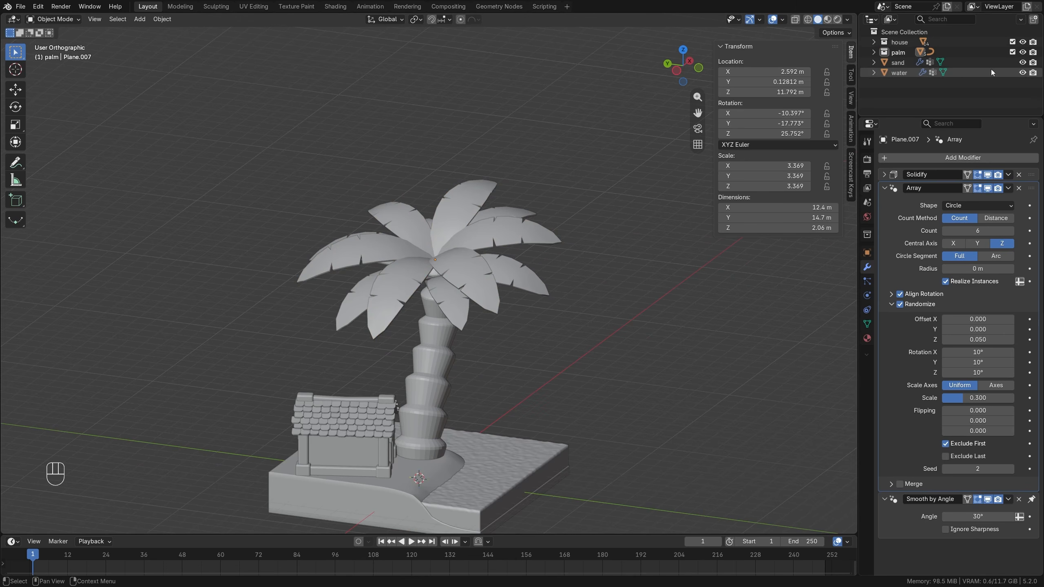
pyautogui.click(898, 52)
pyautogui.rightClick(897, 52)
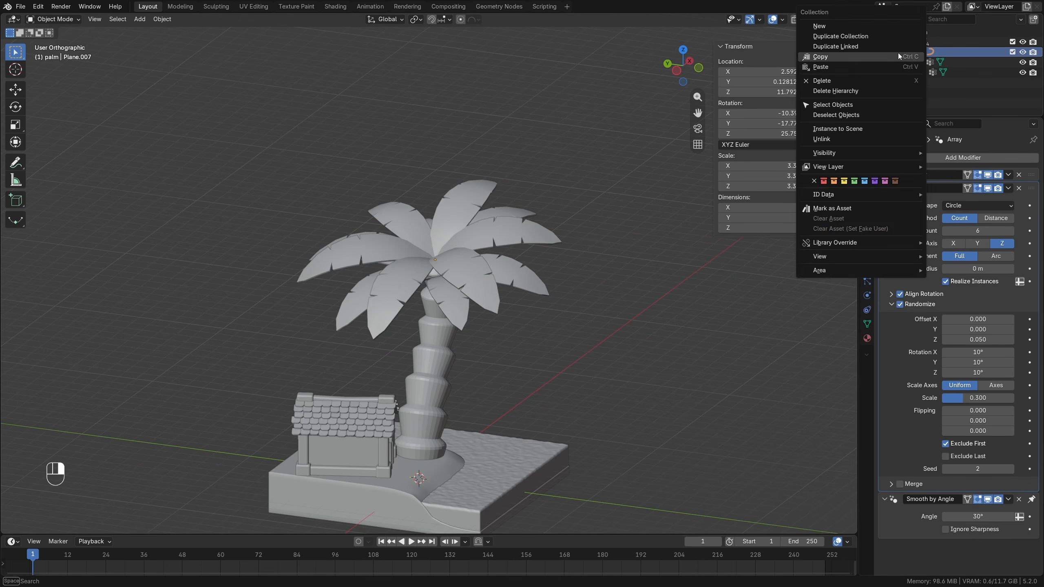
pyautogui.click(436, 345)
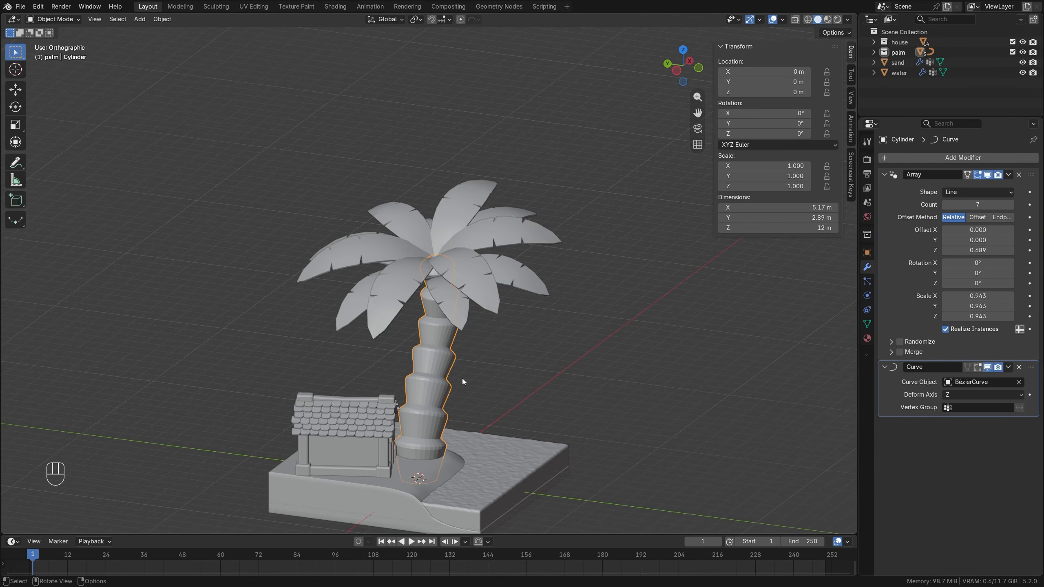
pyautogui.moveTo(491, 371); pyautogui.dragTo(455, 293, button='middle')
pyautogui.press('g')
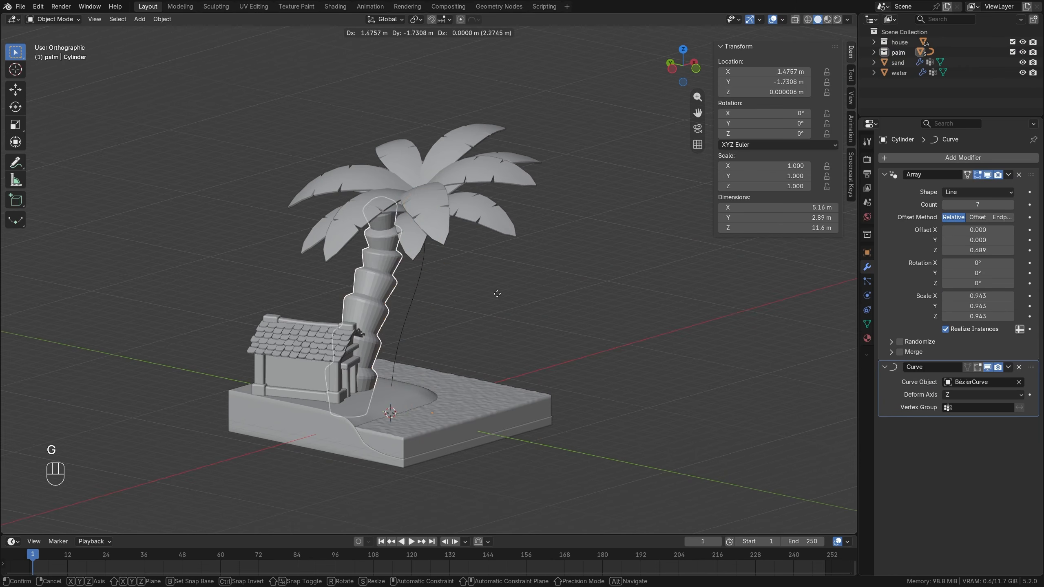
pyautogui.rightClick(404, 315)
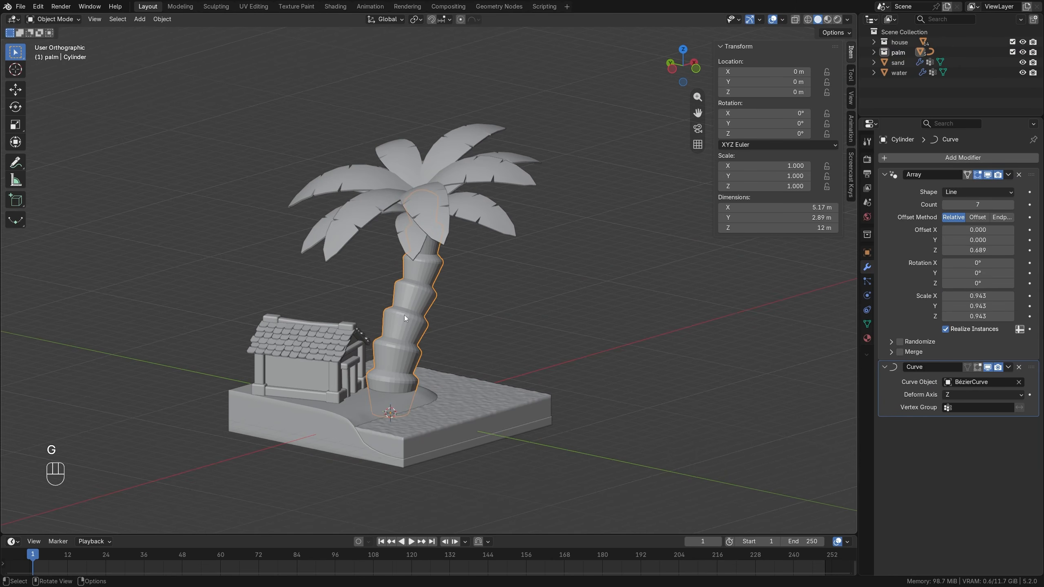
# Parent the palm's Bézier curve to the trunk cylinder using the Object parenting type.
pyautogui.click(874, 43)
pyautogui.click(874, 43)
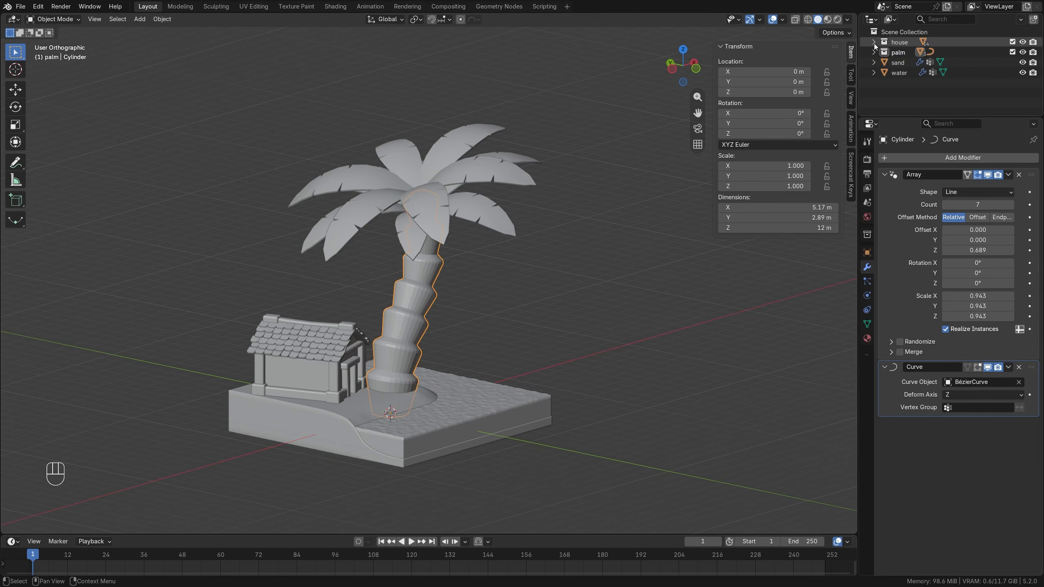
pyautogui.click(874, 52)
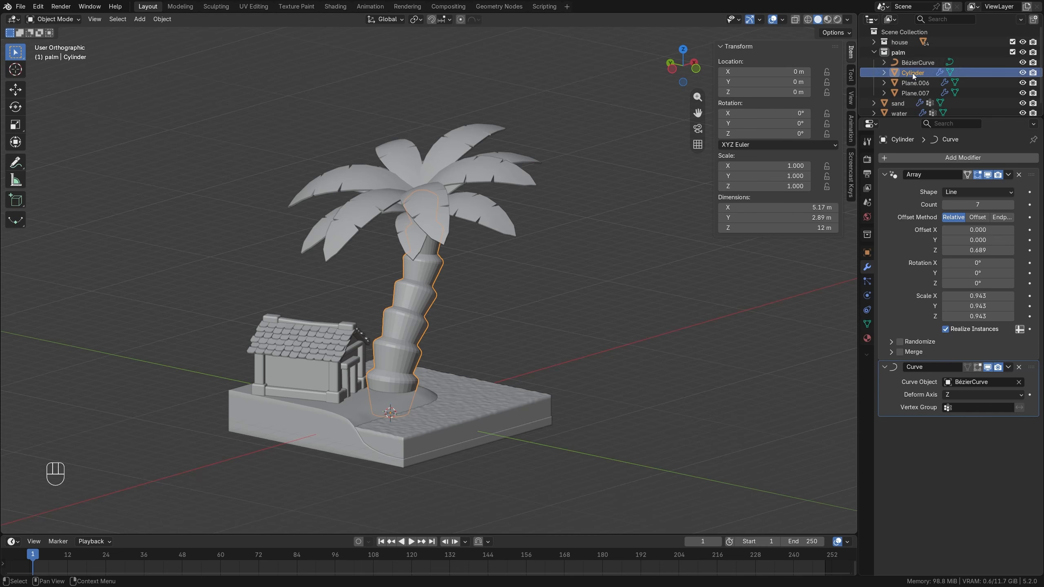
pyautogui.keyDown('shift'); pyautogui.click(918, 63); pyautogui.keyUp('shift')
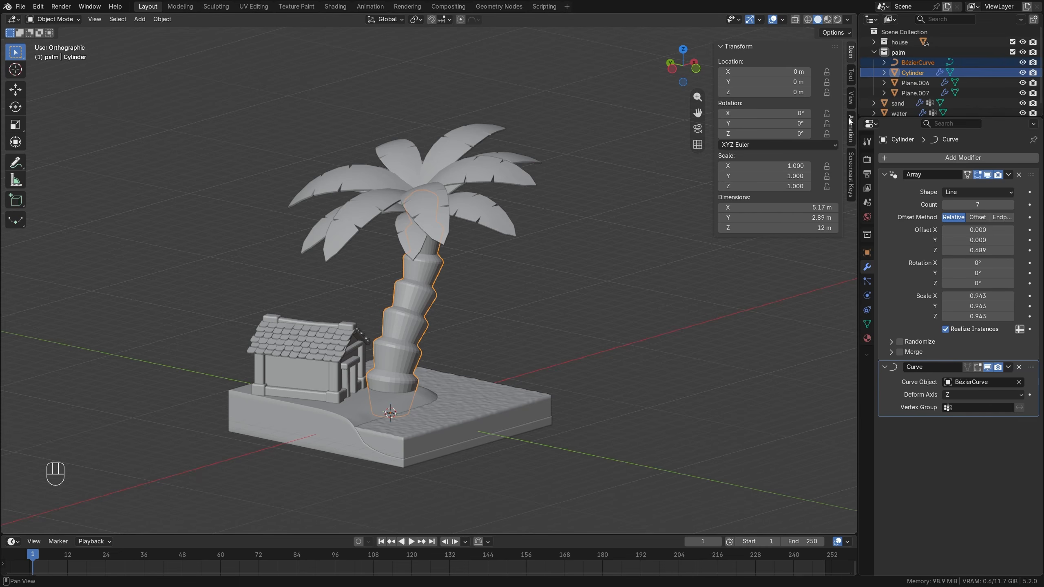
pyautogui.hotkey('ctrl', 'p')
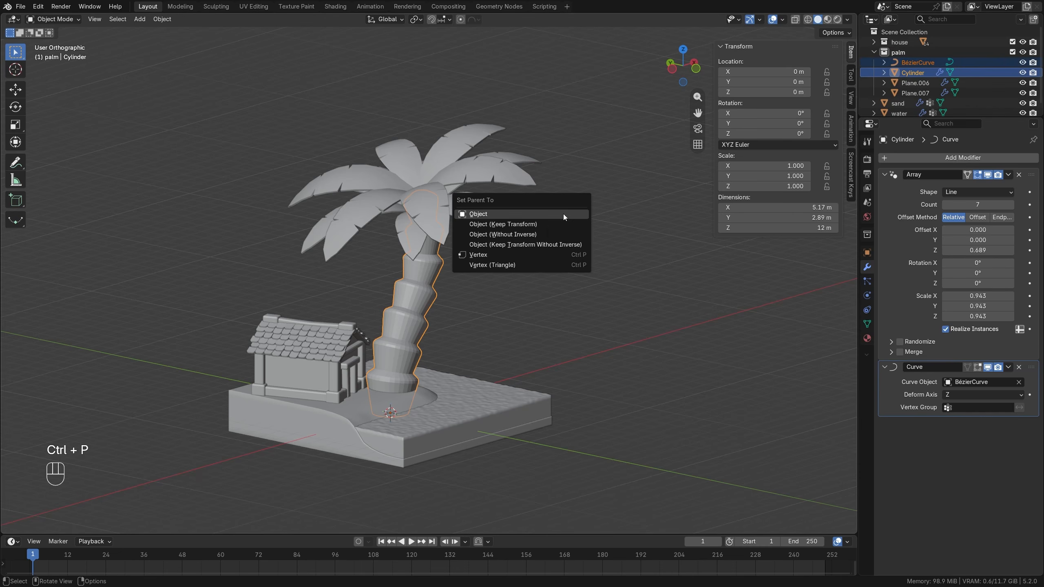
pyautogui.click(563, 214)
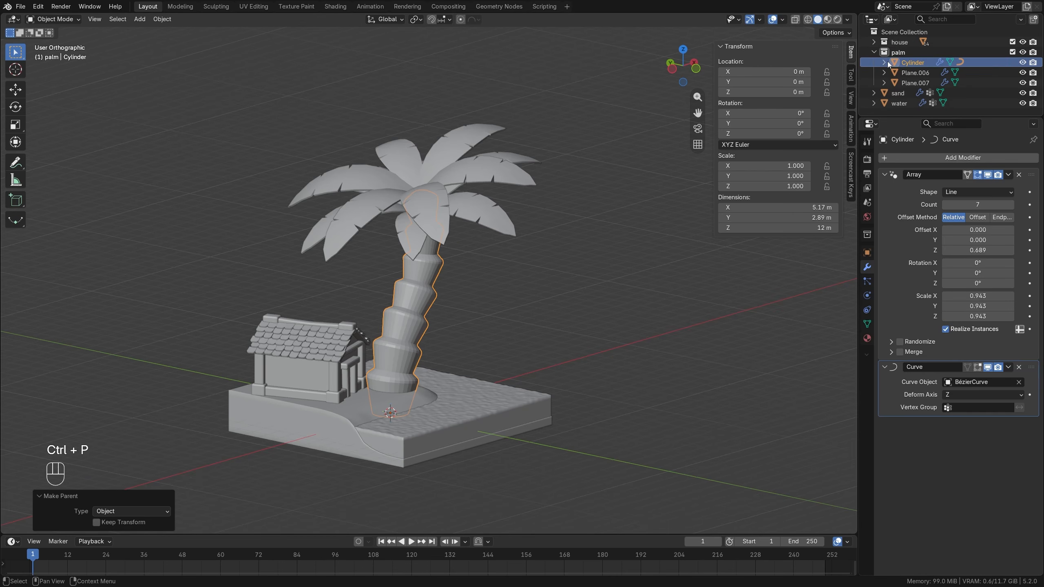
pyautogui.click(461, 282)
pyautogui.click(413, 293)
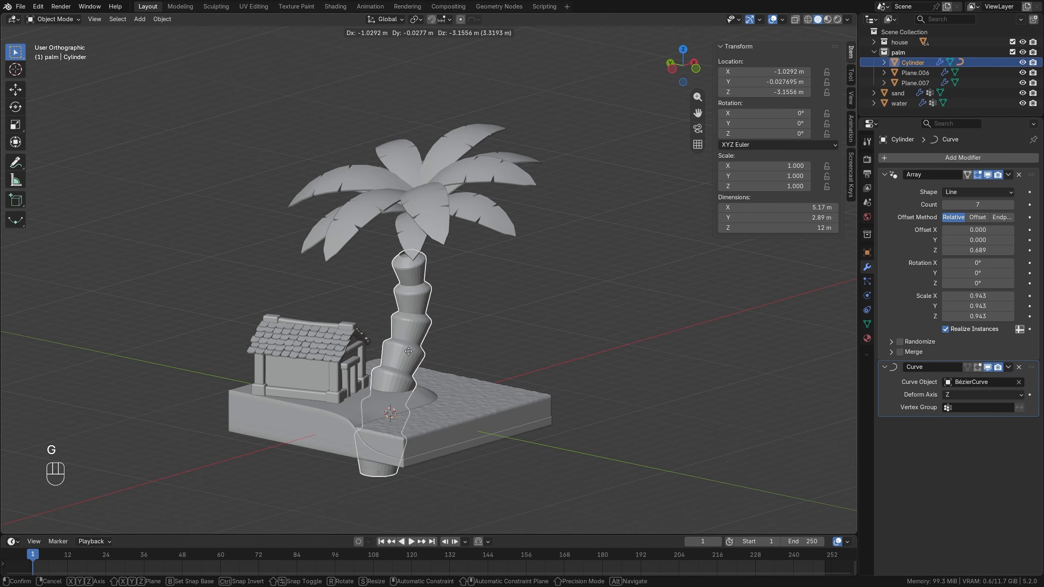
pyautogui.rightClick(527, 251)
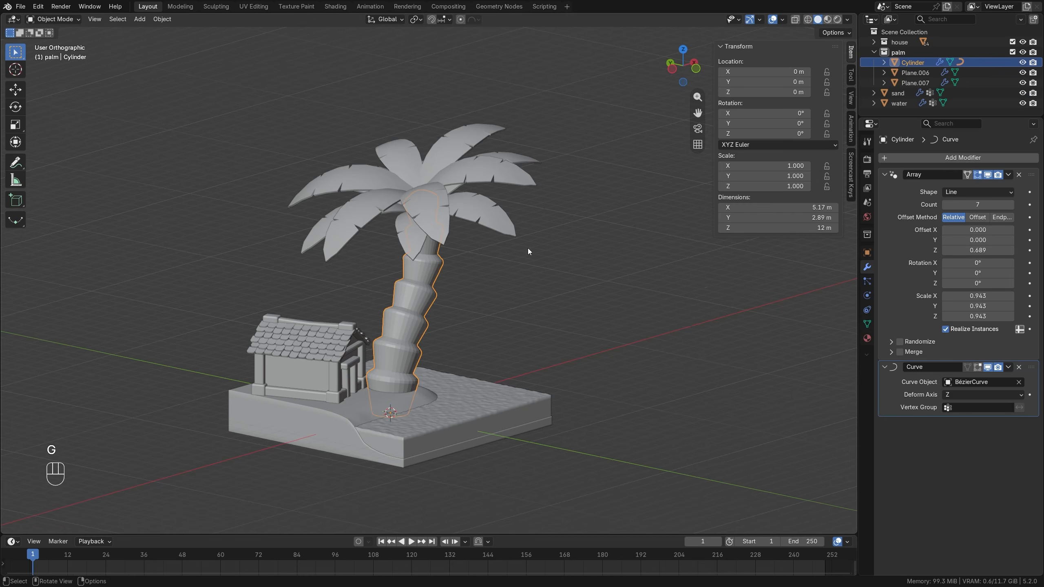
# Select the trunk with both leaf crowns, move them about 0.36 m in X and 4.71 m in Y, and rotate them about -84.1° in top view.
pyautogui.keyDown('shift'); pyautogui.click(413, 239); pyautogui.keyUp('shift')
pyautogui.keyDown('shift'); pyautogui.click(457, 219); pyautogui.keyUp('shift')
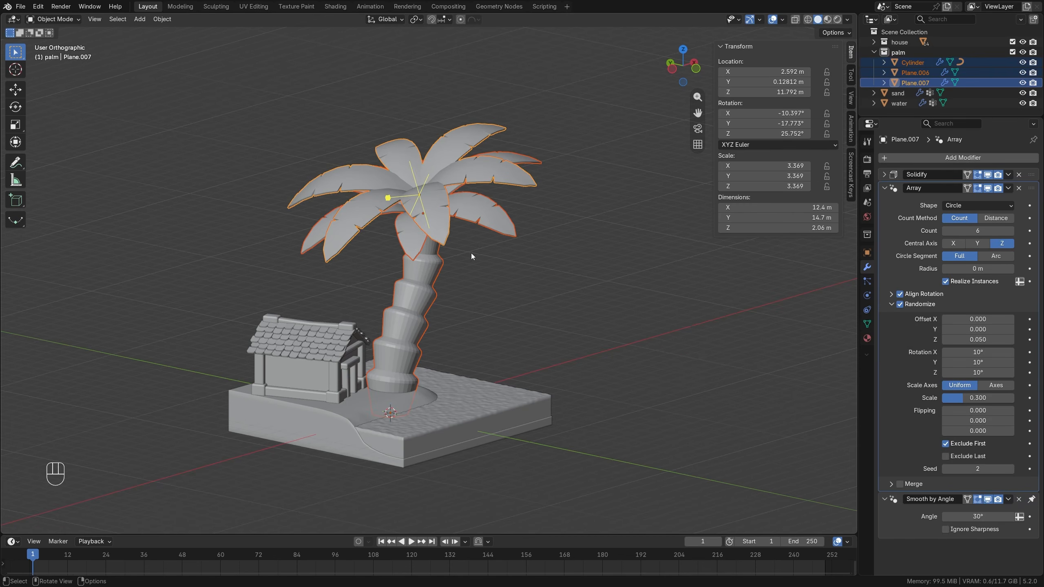
pyautogui.press('g')
pyautogui.rightClick(530, 245)
pyautogui.press('KP_7')
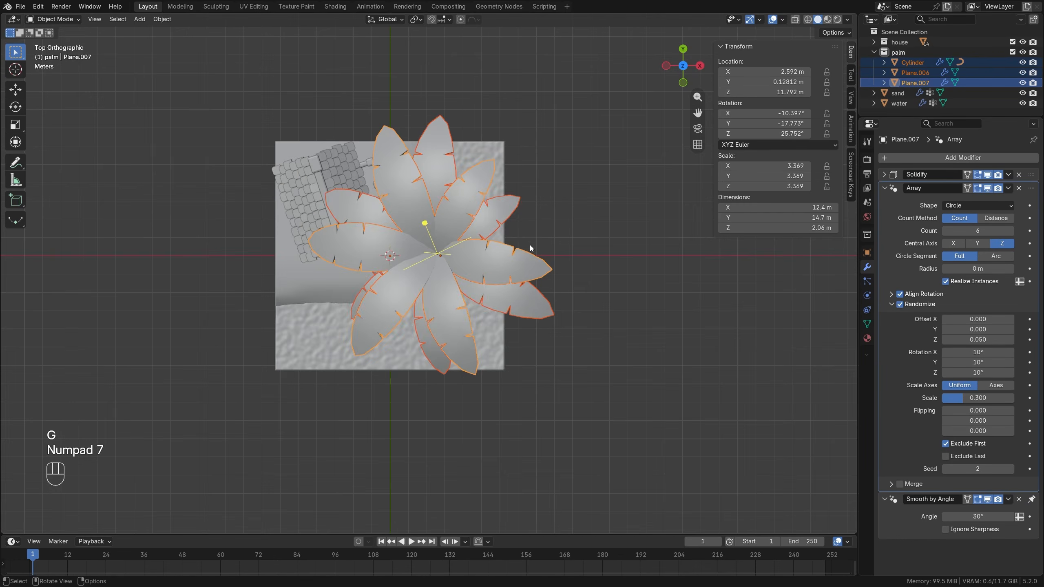
pyautogui.press('g')
pyautogui.click(537, 152)
pyautogui.press('r')
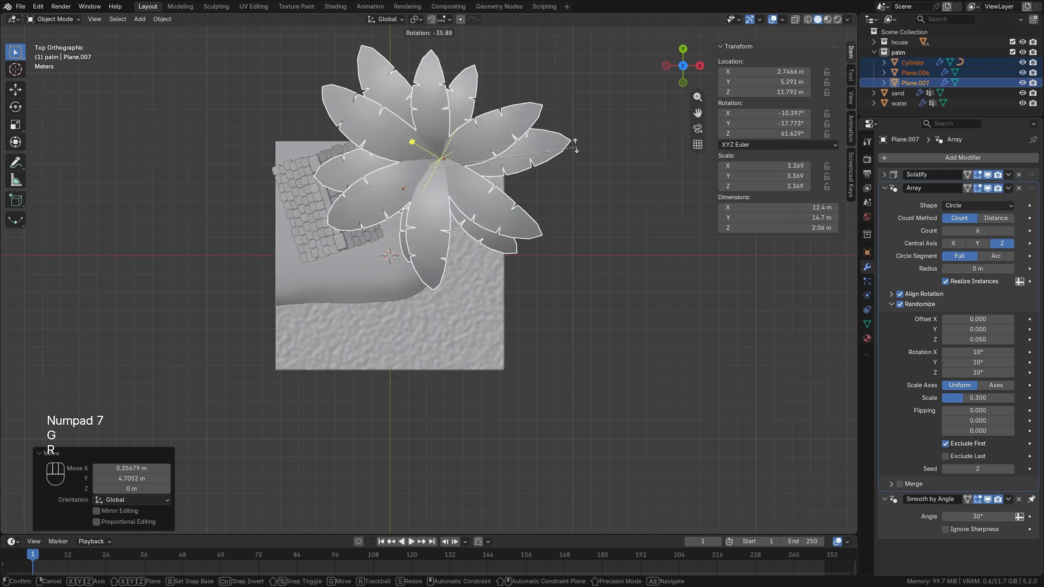
pyautogui.click(488, 216)
# Scale the whole palm to about 0.493 and move it about -0.60 m in X and -2.84 m in Z beside the house.
pyautogui.moveTo(471, 215); pyautogui.dragTo(370, 68, button='middle')
pyautogui.press('s')
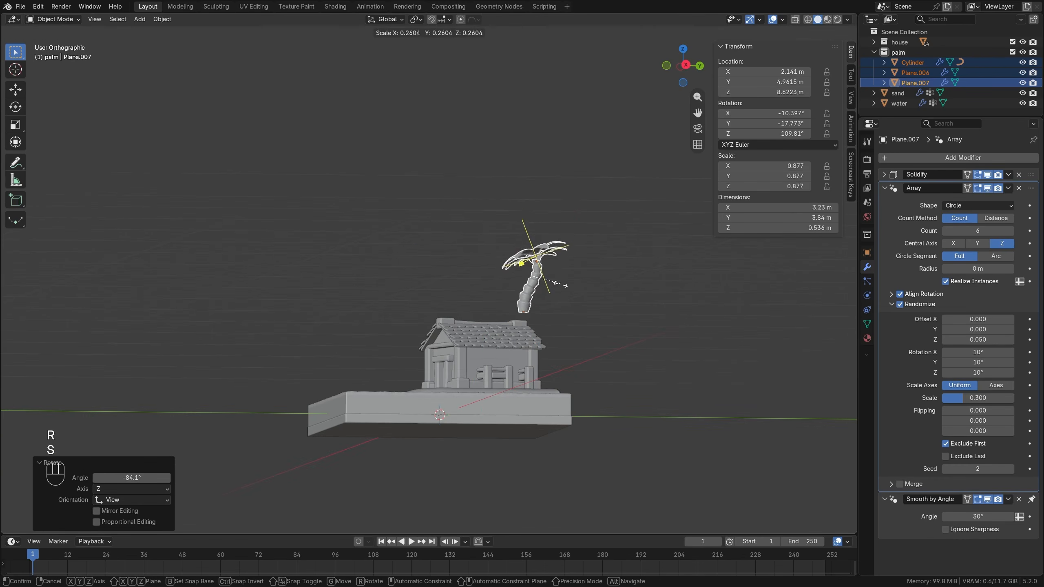
pyautogui.click(574, 247)
pyautogui.press('KP_1')
pyautogui.scroll(3, 573, 247)
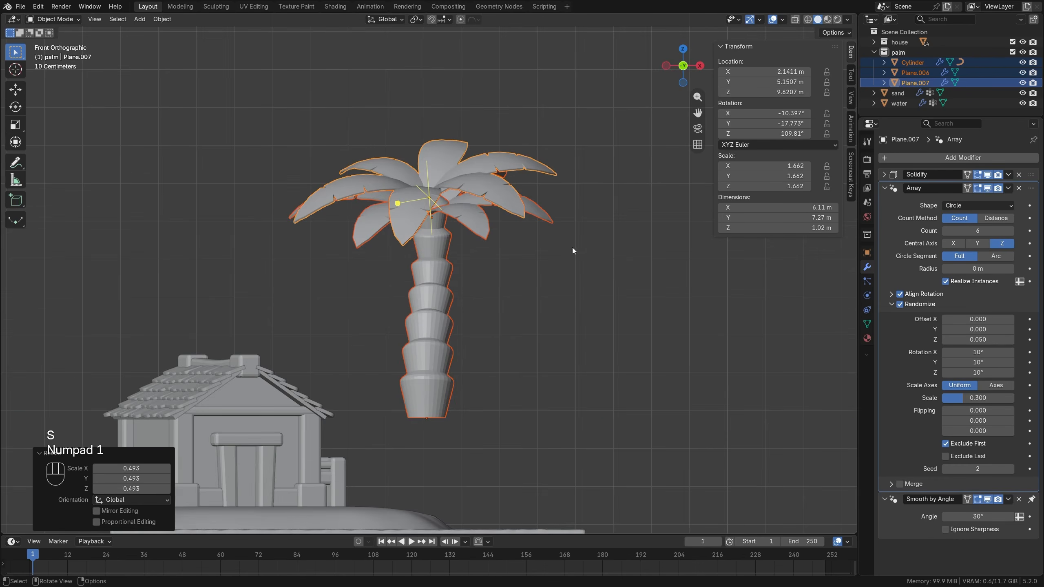
pyautogui.press('g')
pyautogui.click(534, 356)
# Scale the palm to about 0.756 of its size and lower it about 0.75 m along Z.
pyautogui.press('s')
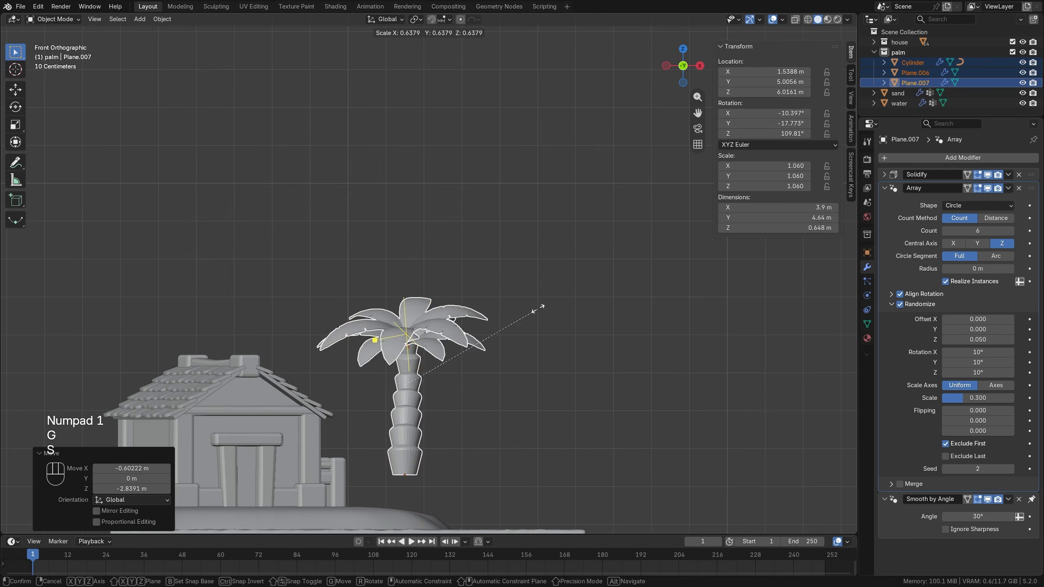
pyautogui.click(552, 279)
pyautogui.press('g')
pyautogui.press('z')
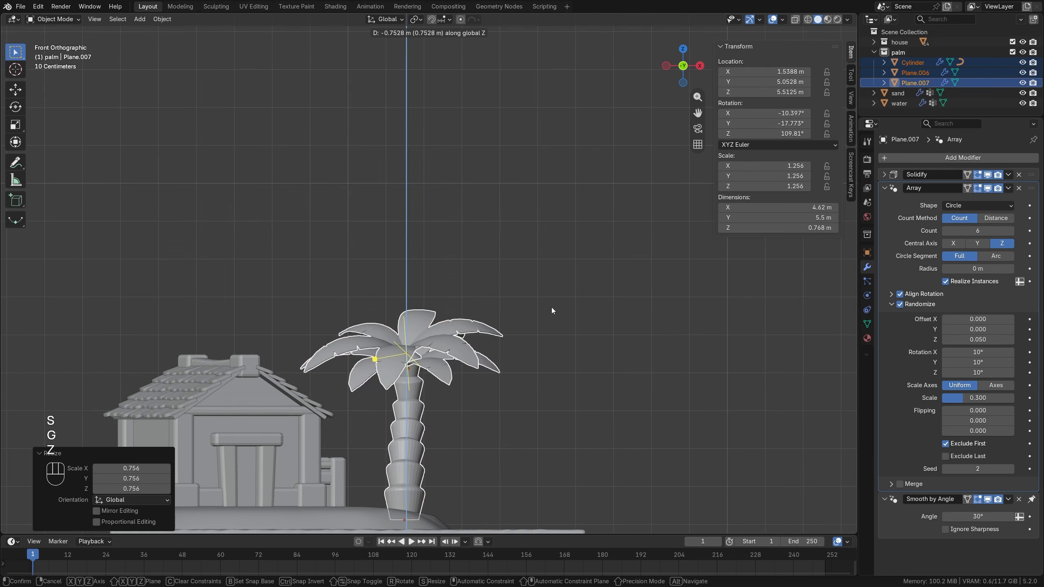
pyautogui.click(551, 310)
# Scale the palm to about 0.822 of its size and lower it about 0.44 m toward the sand.
pyautogui.press('s')
pyautogui.click(533, 321)
pyautogui.press('g')
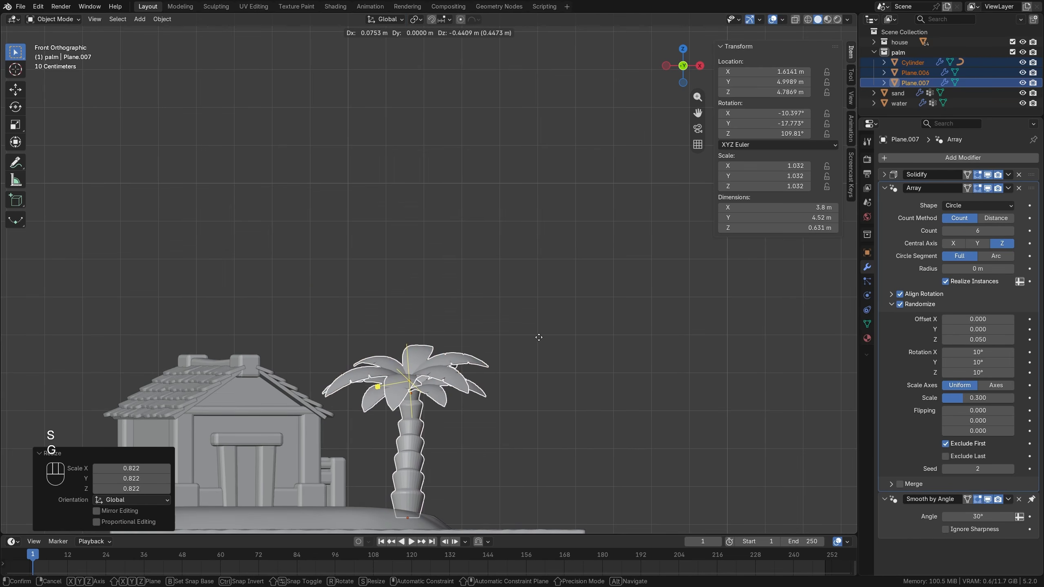
pyautogui.click(537, 338)
# Shift the whole palm along the Y axis to adjust its place on the sand.
pyautogui.moveTo(536, 339); pyautogui.dragTo(507, 333, button='middle')
pyautogui.press('g')
pyautogui.press('y')
pyautogui.click(455, 326)
# Make a linked duplicate of the palm about -7.12 m in X and -7.51 m in Y, and rotate the copy about 76.9° around Z.
pyautogui.press('KP_7')
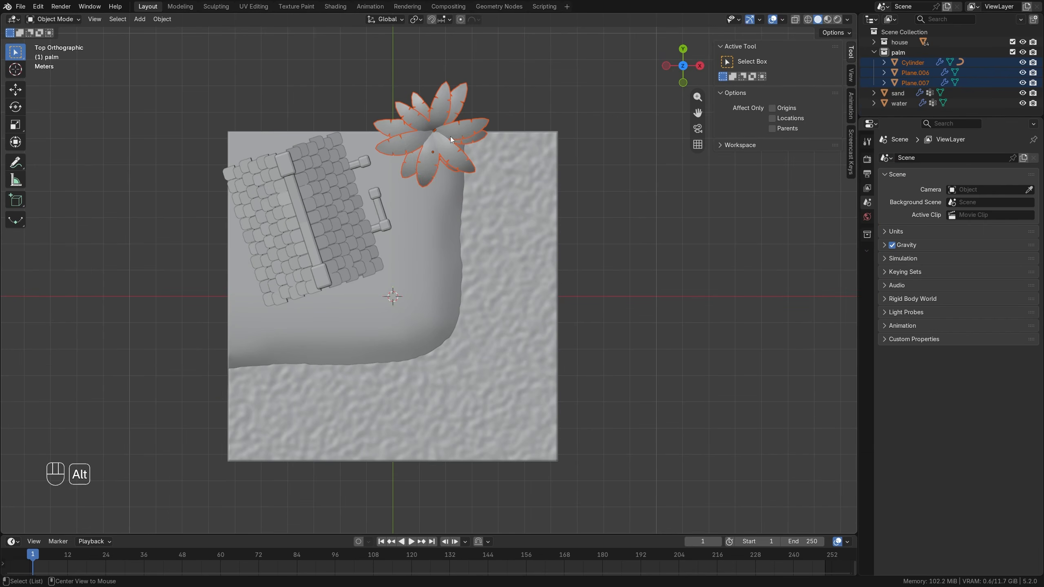
pyautogui.hotkey('alt', 'd')
pyautogui.click(263, 334)
pyautogui.moveTo(263, 334); pyautogui.dragTo(285, 270, button='middle')
pyautogui.press('r')
pyautogui.press('z')
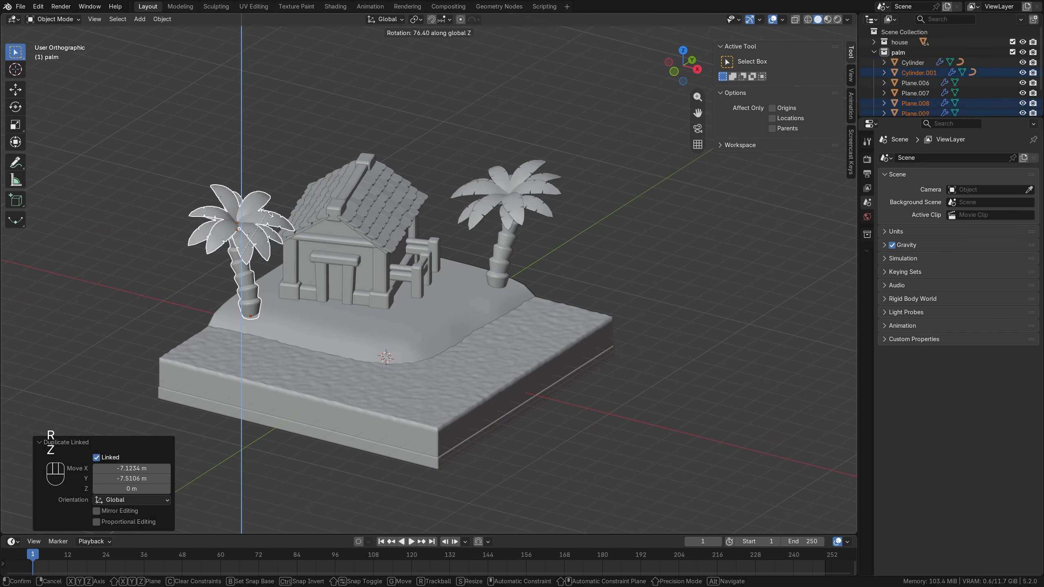
pyautogui.click(267, 211)
# Move the duplicated palm about -0.42 m along X, away from the house.
pyautogui.moveTo(268, 211); pyautogui.dragTo(290, 215, button='middle')
pyautogui.press('g')
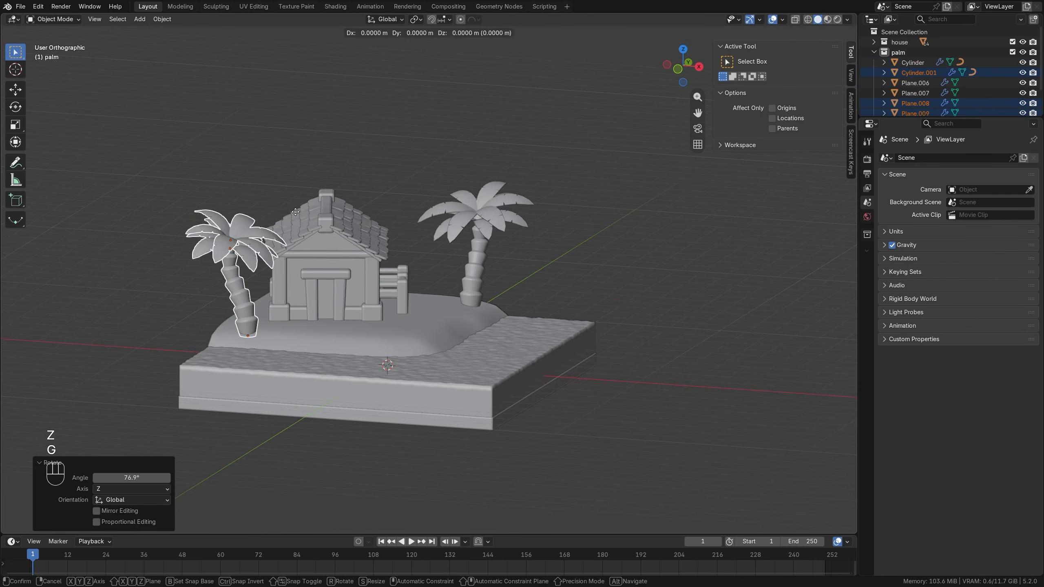
pyautogui.press('x')
pyautogui.click(274, 220)
# Select the original palm's trunk and crowns and rotate them about 37.3° around the global Z axis.
pyautogui.moveTo(367, 247); pyautogui.dragTo(325, 299, button='middle')
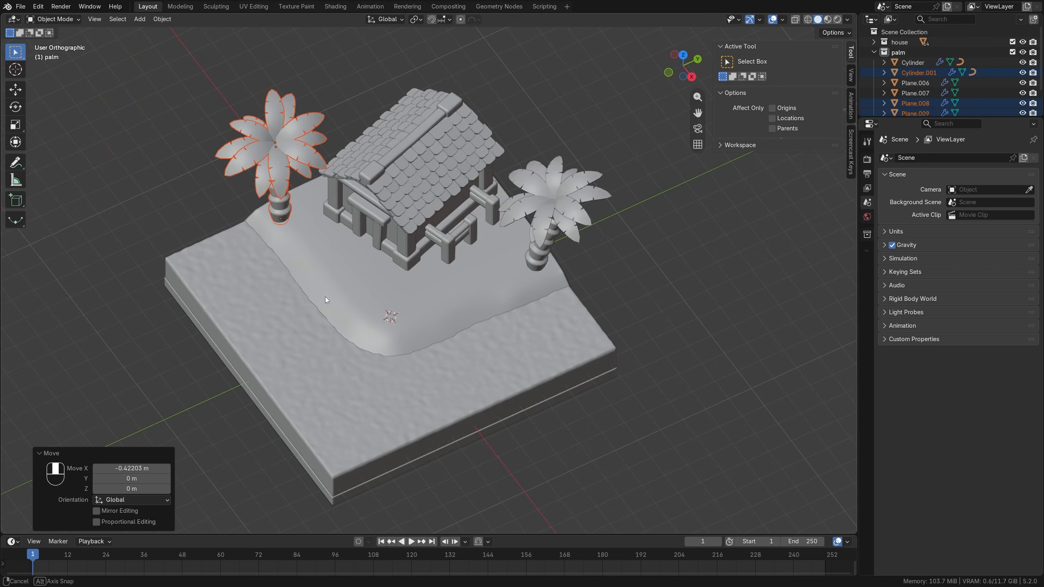
pyautogui.moveTo(459, 245); pyautogui.dragTo(574, 212, button='middle')
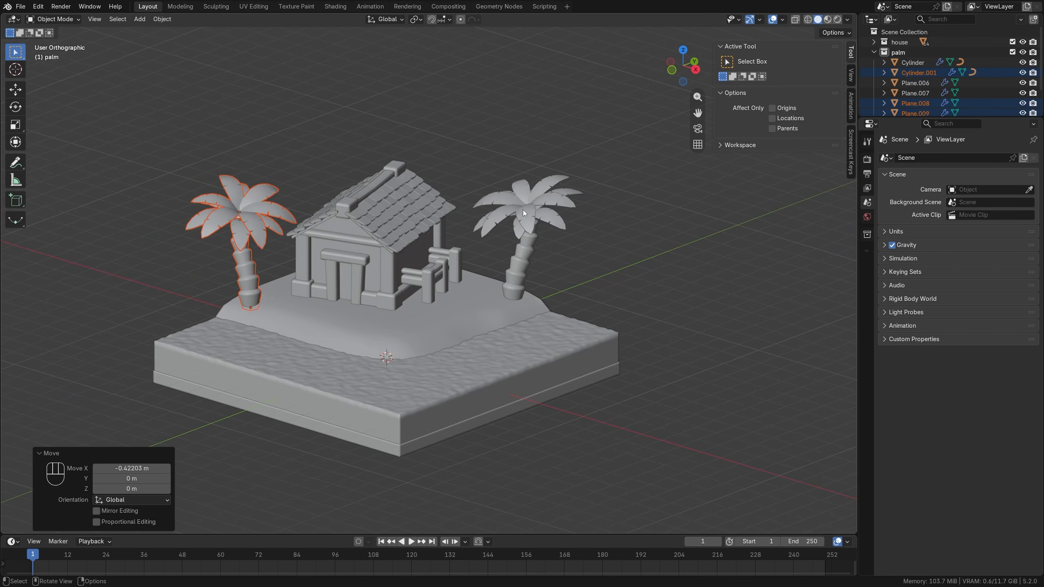
pyautogui.moveTo(571, 235); pyautogui.dragTo(577, 244)
pyautogui.press('r')
pyautogui.press('z')
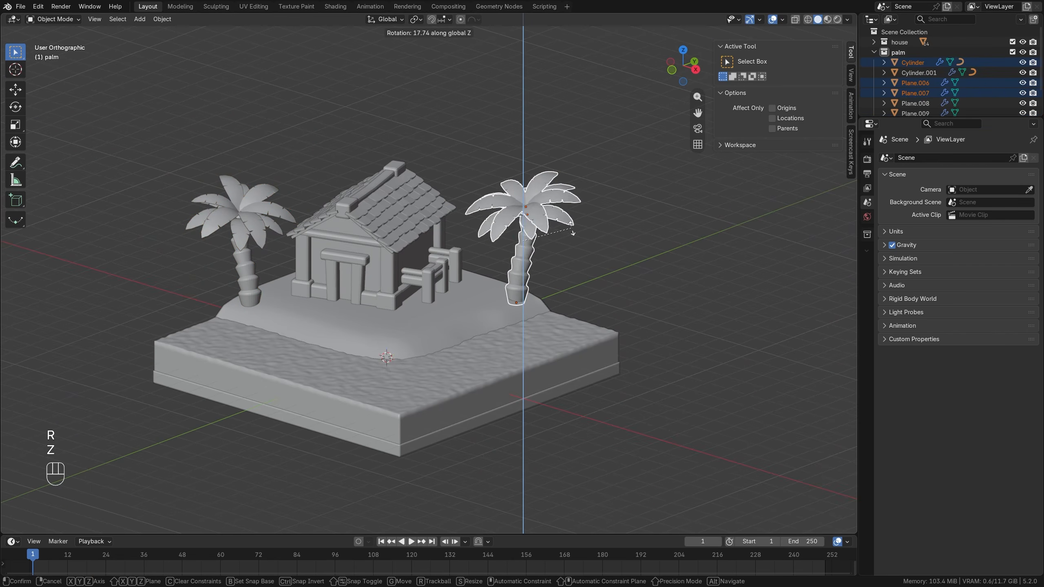
pyautogui.click(543, 225)
# Select the roof's ridge beam and its two end blocks and raise them about 0.59 m along Z.
pyautogui.scroll(5, 432, 243)
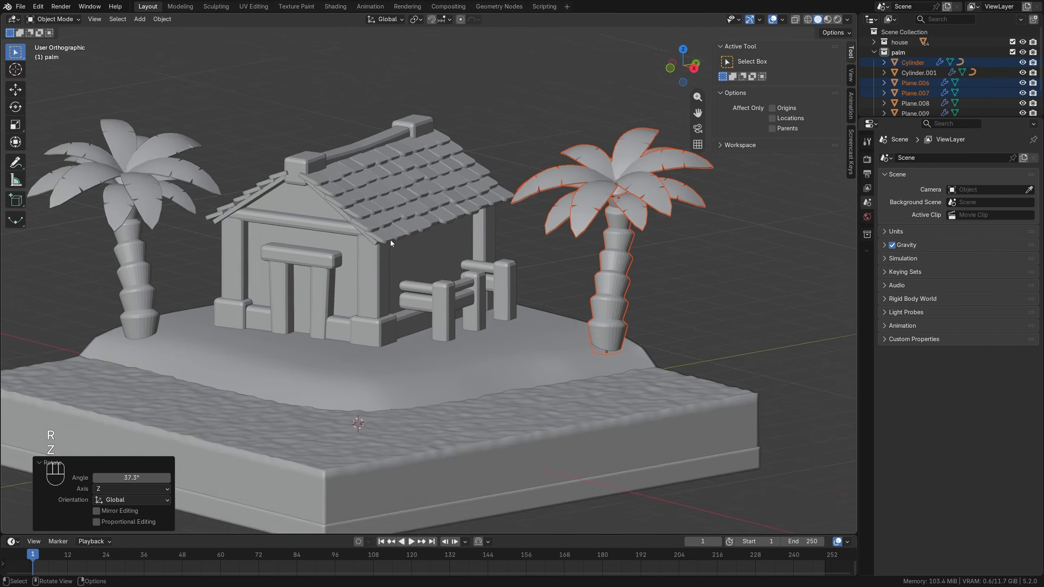
pyautogui.scroll(2, 433, 273)
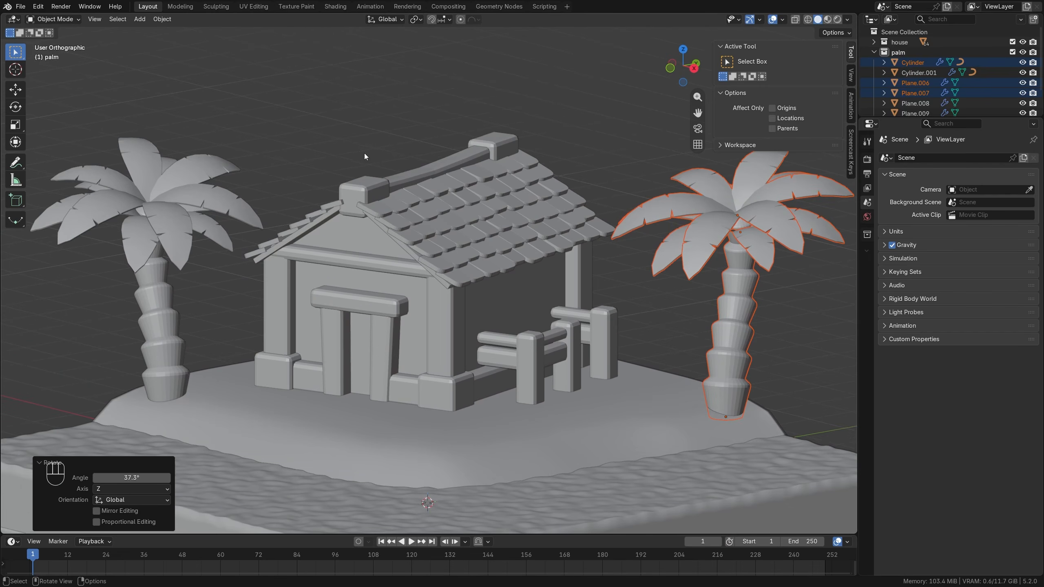
pyautogui.moveTo(374, 174); pyautogui.dragTo(396, 263, button='middle')
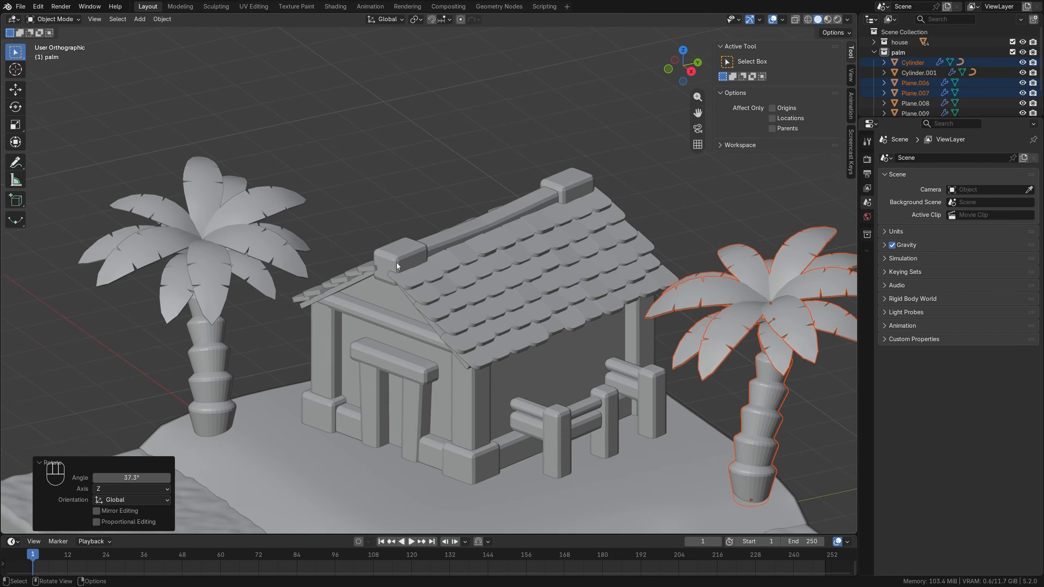
pyautogui.click(397, 262)
pyautogui.keyDown('shift'); pyautogui.click(478, 235); pyautogui.keyUp('shift')
pyautogui.click(506, 213)
pyautogui.keyDown('shift'); pyautogui.click(411, 246); pyautogui.keyUp('shift')
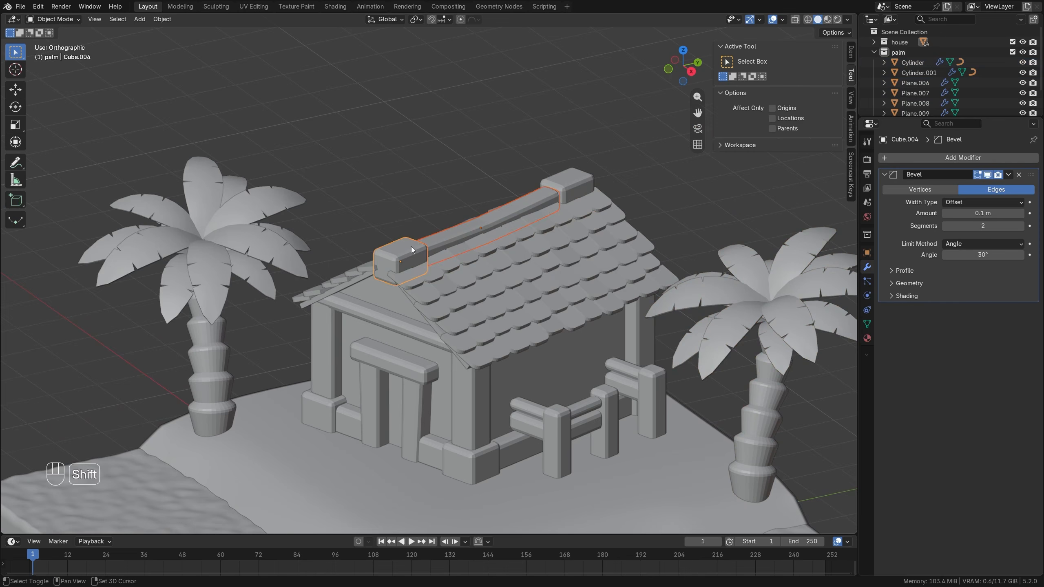
pyautogui.press('g')
pyautogui.press('z')
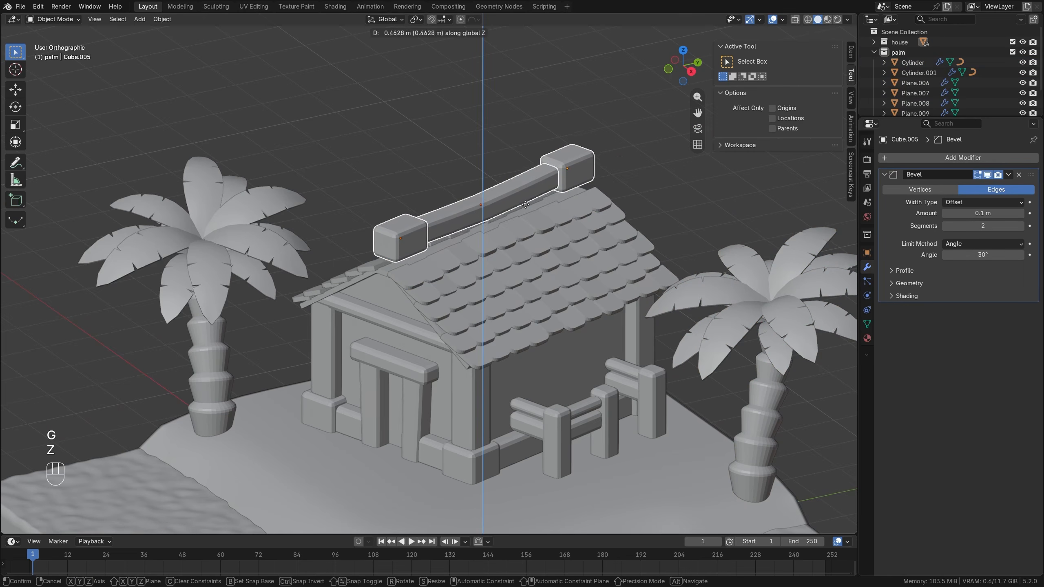
pyautogui.click(526, 200)
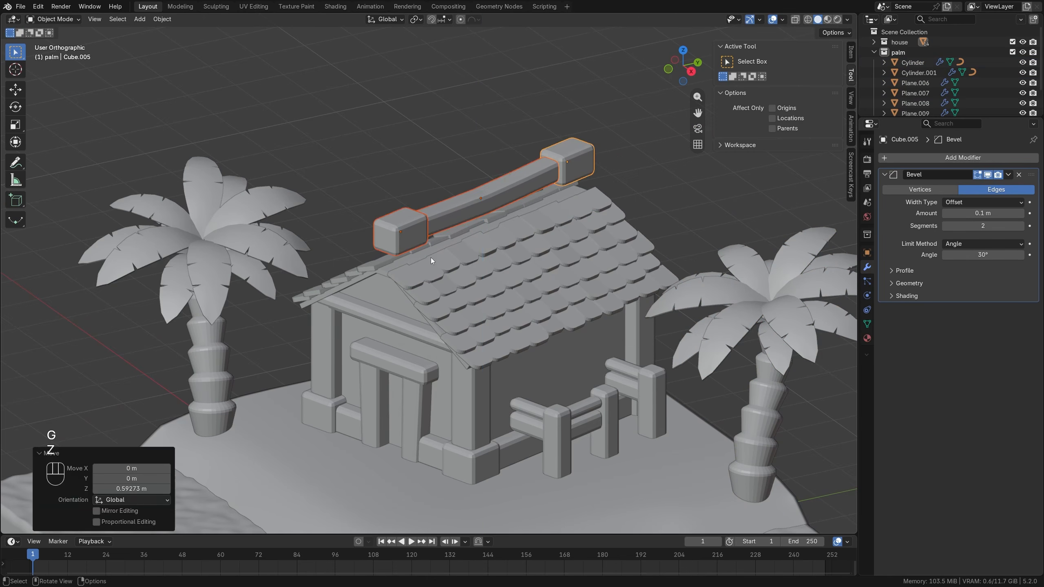
# Select all the roof tile rows and raise them about 0.68 m along Z, off the roof slab.
pyautogui.click(410, 273)
pyautogui.keyDown('shift'); pyautogui.click(429, 292); pyautogui.keyUp('shift')
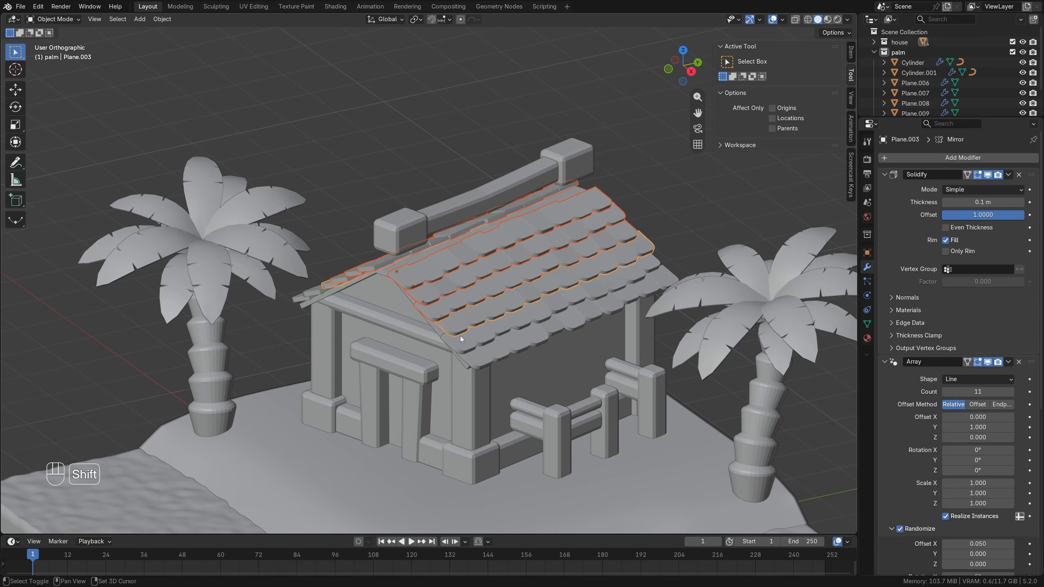
pyautogui.keyDown('shift'); pyautogui.click(466, 313); pyautogui.keyUp('shift')
pyautogui.press('g')
pyautogui.press('z')
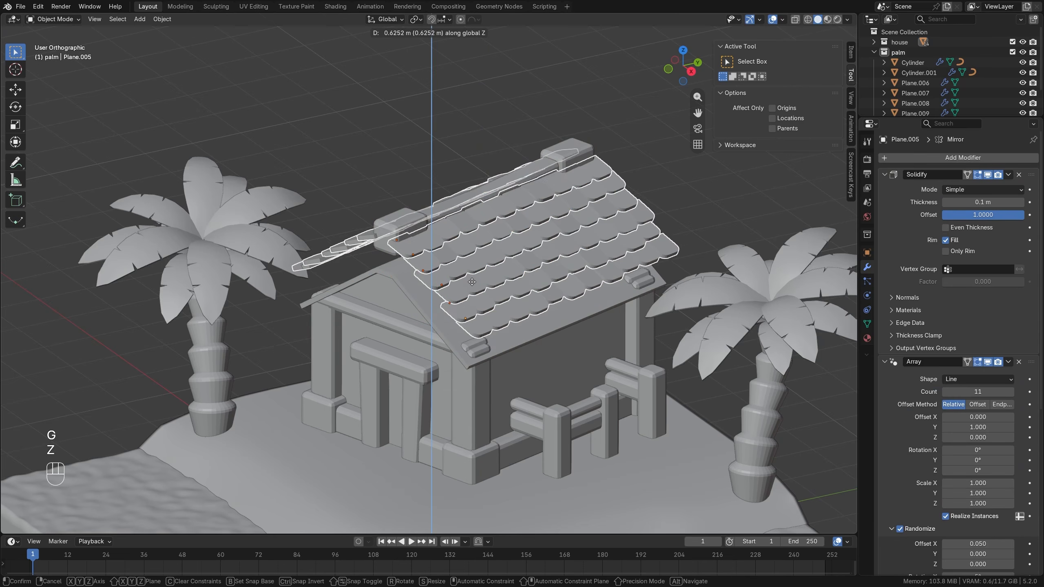
pyautogui.click(473, 279)
pyautogui.moveTo(400, 300); pyautogui.dragTo(445, 254, button='middle')
pyautogui.scroll(4, 445, 253)
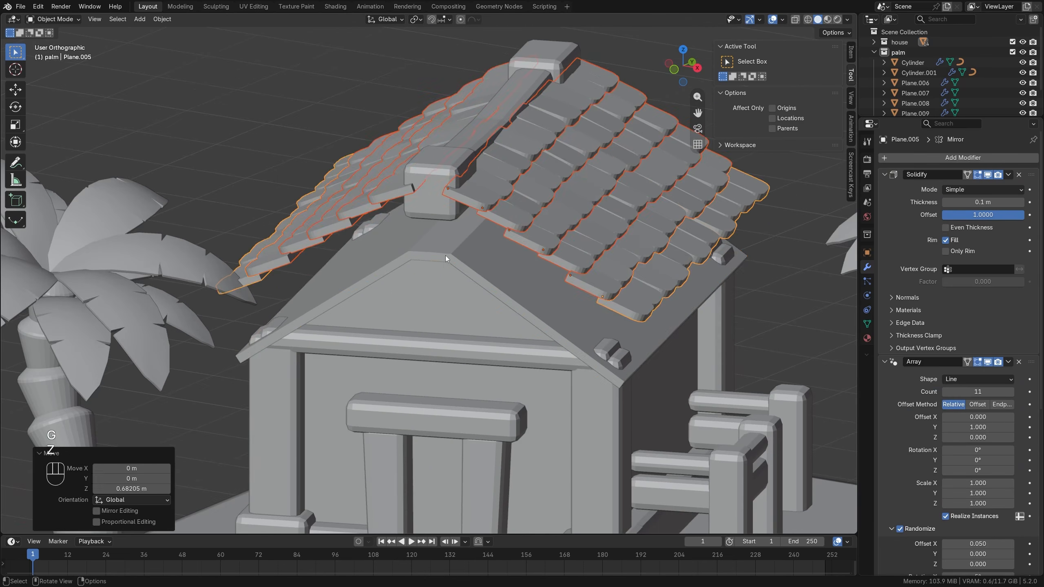
# Select the roof slab's flat ridge face in face mode and raise it about 0.44 m along Z.
pyautogui.click(445, 252)
pyautogui.press('Tab')
pyautogui.hotkey('alt', 'z')
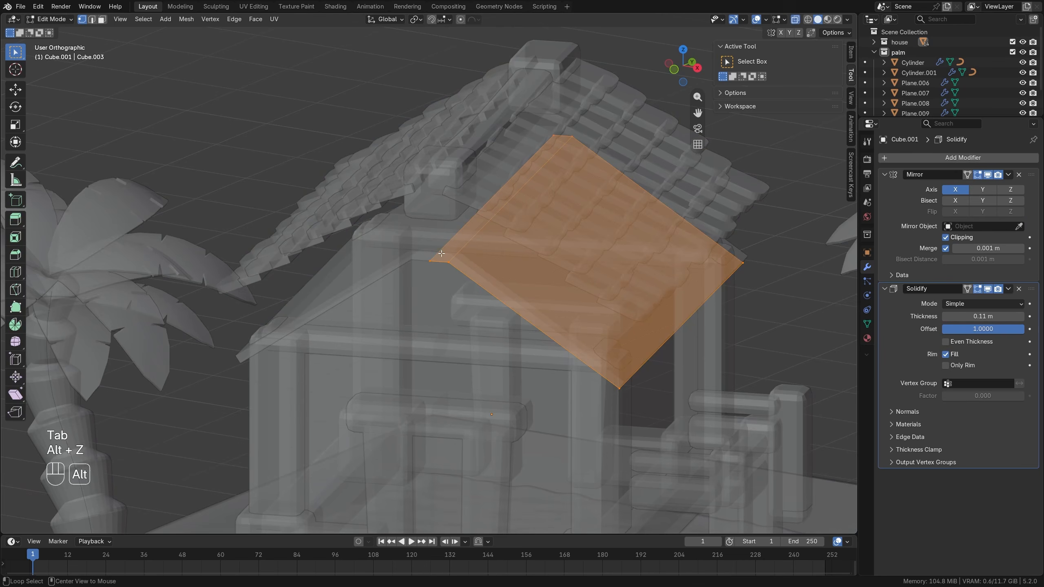
pyautogui.click(467, 237)
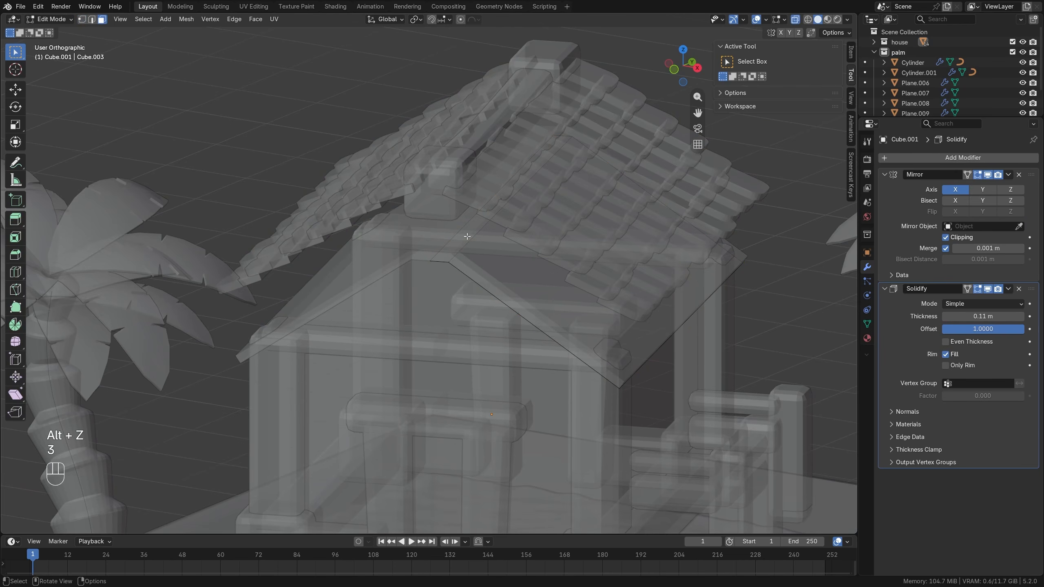
pyautogui.click(497, 204)
pyautogui.hotkey('alt', 'z')
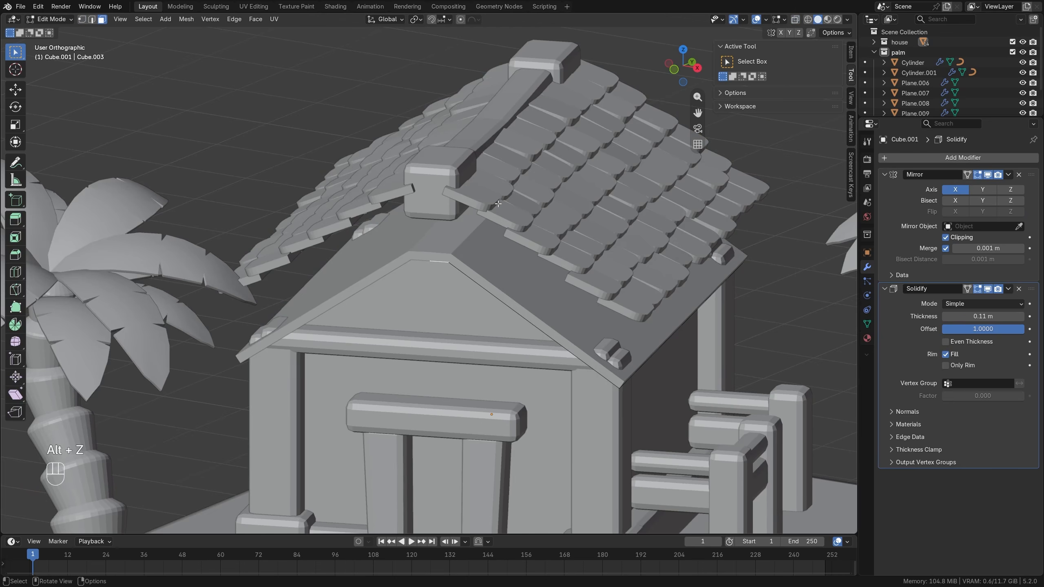
pyautogui.press('g')
pyautogui.press('z')
pyautogui.click(509, 163)
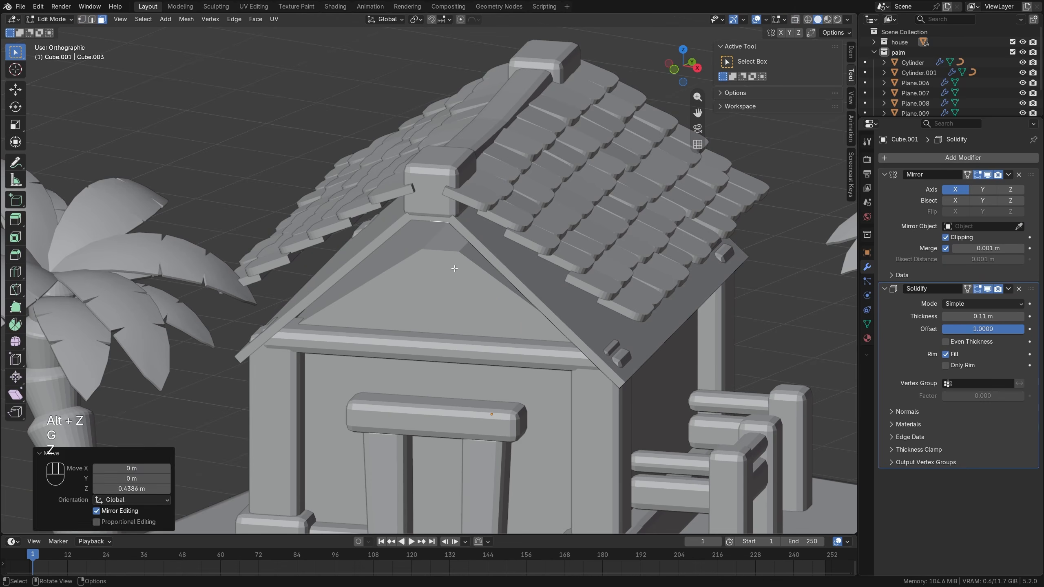
# Raise the small top face of the house wall's gable about 0.37 m along Z to meet the steeper roof.
pyautogui.press('Tab')
pyautogui.click(455, 268)
pyautogui.press('Tab')
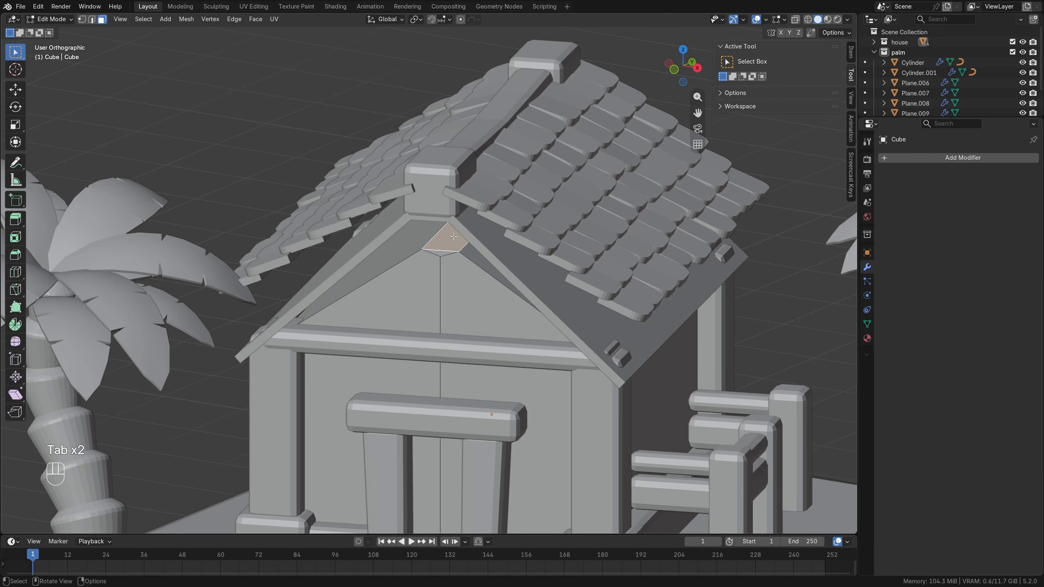
pyautogui.press('g')
pyautogui.press('z')
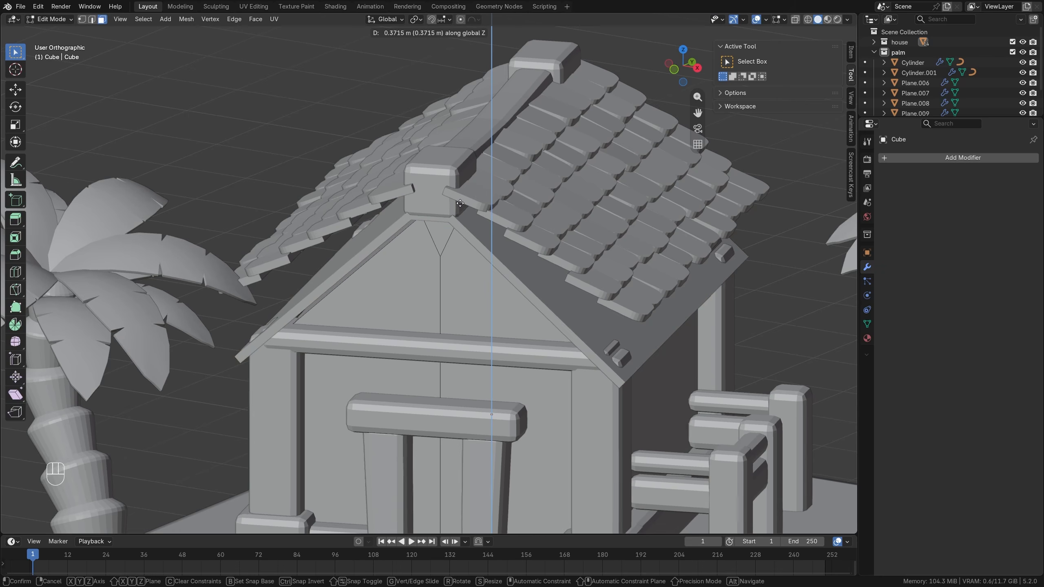
pyautogui.click(460, 203)
pyautogui.hotkey('alt', 'a')
pyautogui.press('Tab')
# Select all the roof tile rows and lower them about 0.24 m along Z in front view.
pyautogui.scroll(-4, 439, 262)
pyautogui.moveTo(442, 263); pyautogui.dragTo(431, 287, button='middle')
pyautogui.hotkey('alt', 'a')
pyautogui.scroll(-2, 445, 305)
pyautogui.moveTo(432, 287); pyautogui.dragTo(448, 272, button='middle')
pyautogui.scroll(4, 448, 272)
pyautogui.click(380, 160)
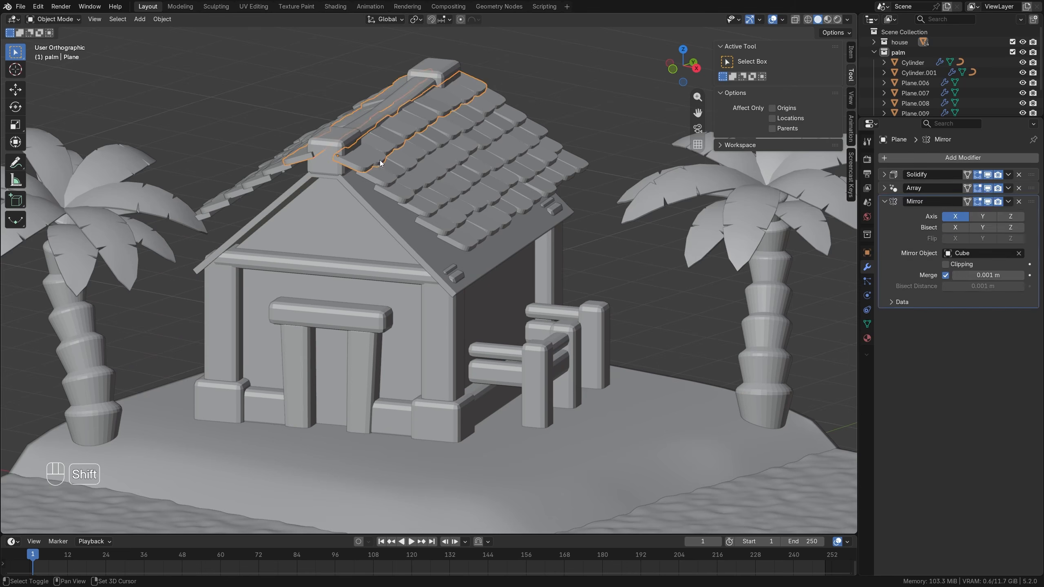
pyautogui.keyDown('shift'); pyautogui.click(428, 214); pyautogui.keyUp('shift')
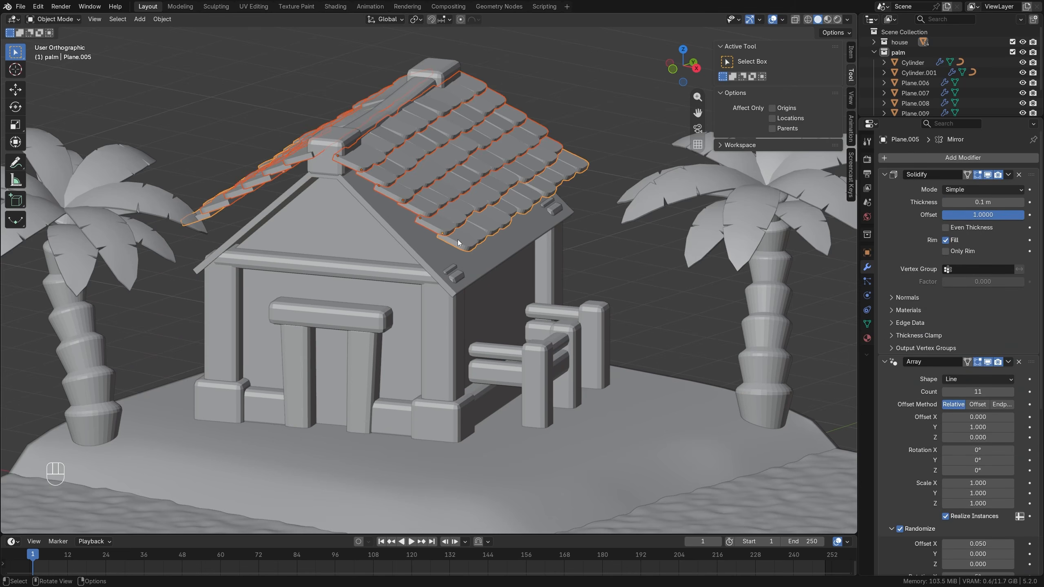
pyautogui.press('KP_1')
pyautogui.moveTo(485, 256); pyautogui.dragTo(454, 259, button='middle')
pyautogui.press('g')
pyautogui.press('z')
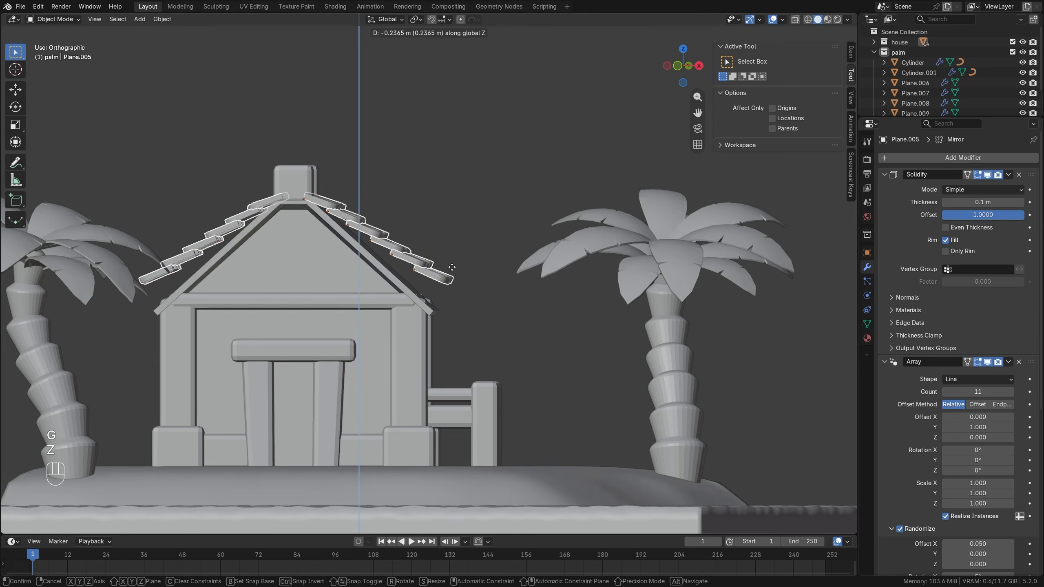
pyautogui.click(449, 203)
# Remove the topmost tile row from the selection and lower the remaining rows about 0.09 m along Z.
pyautogui.click(362, 197)
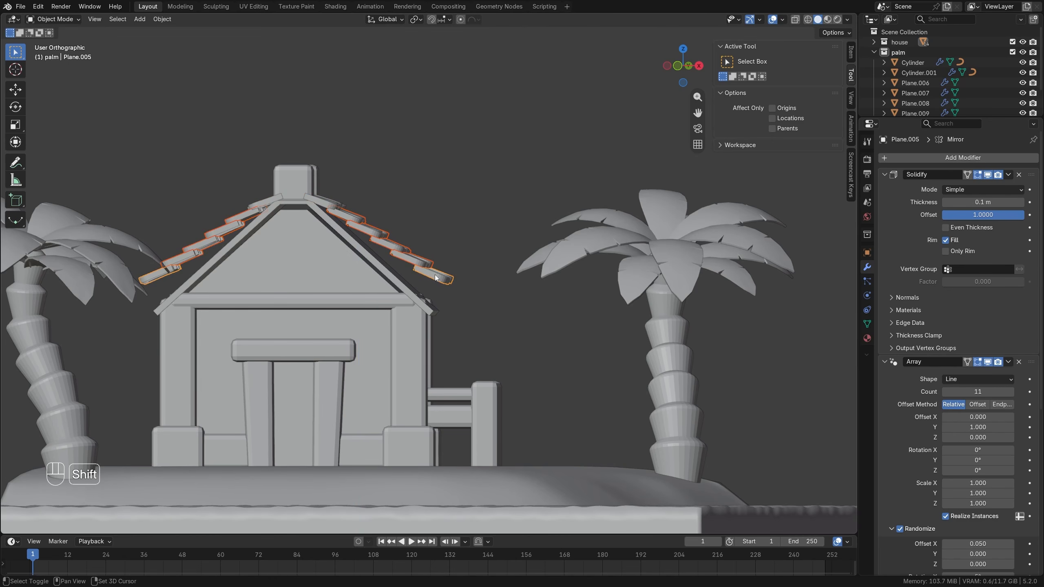
pyautogui.press('g')
pyautogui.press('z')
pyautogui.click(434, 257)
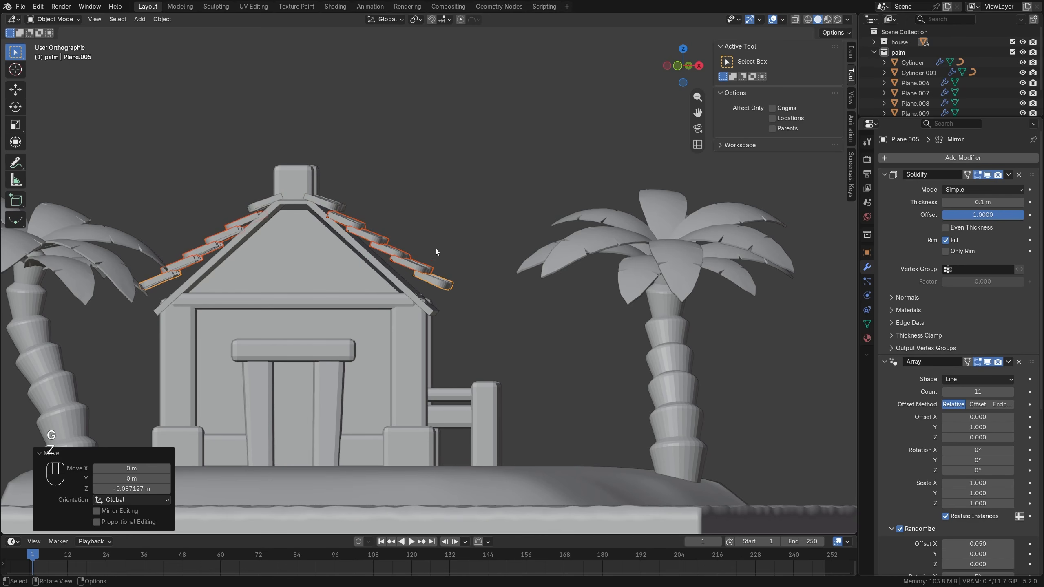
# Rotate the topmost tile row about 7.5° around its local Y axis to follow the roof slope.
pyautogui.click(336, 207)
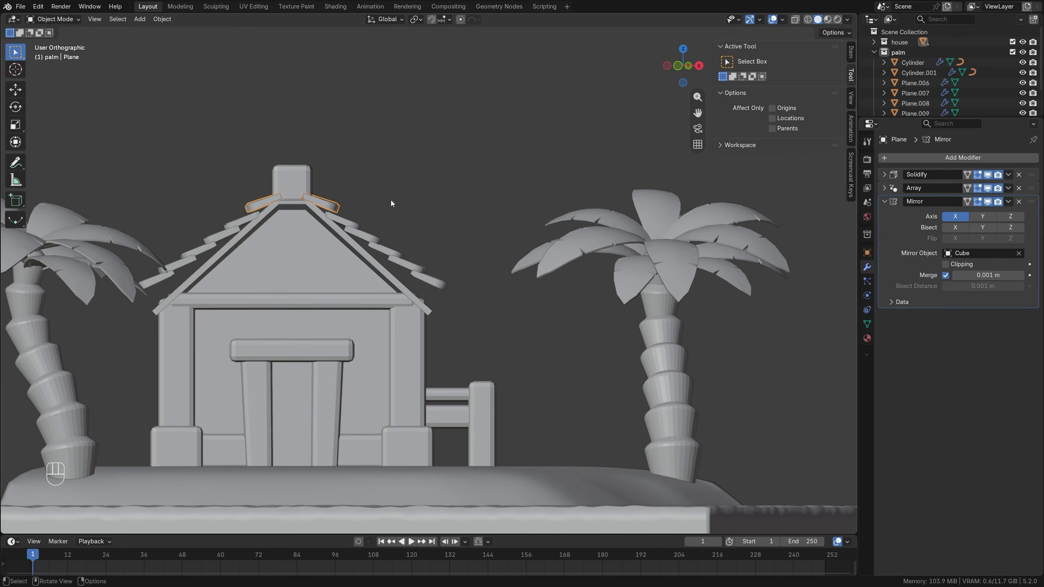
pyautogui.press('r')
pyautogui.press('y')
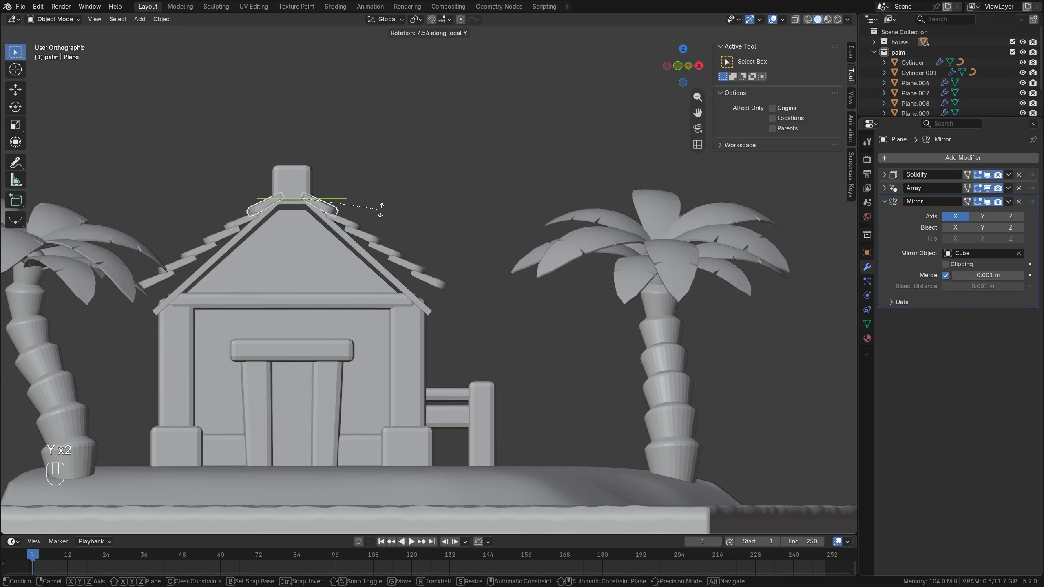
pyautogui.click(379, 211)
# Rotate the second tile row from the ridge about 9.2° around its local Y axis.
pyautogui.click(350, 222)
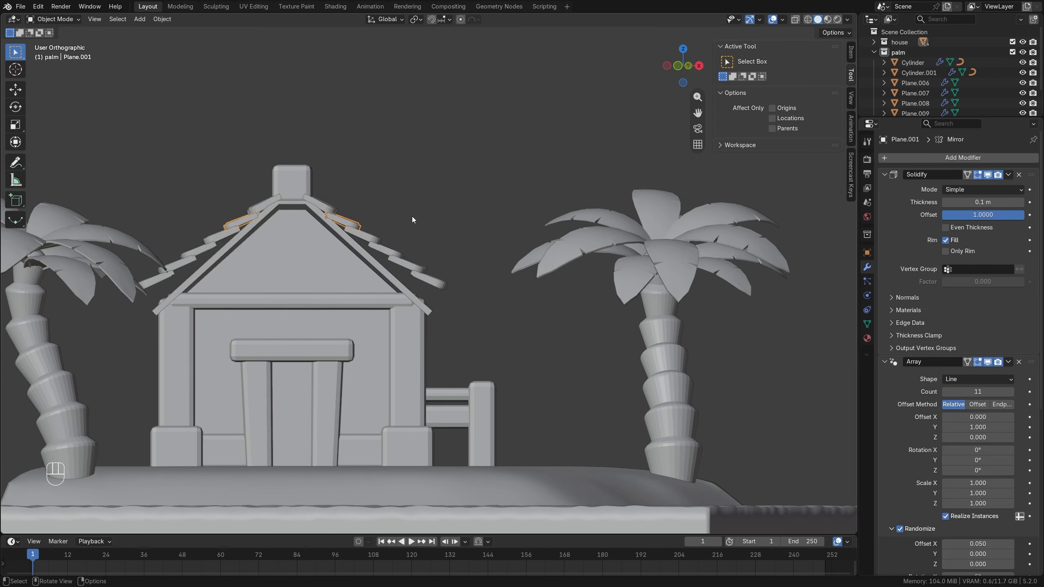
pyautogui.press('r')
pyautogui.press('y')
pyautogui.press('y')
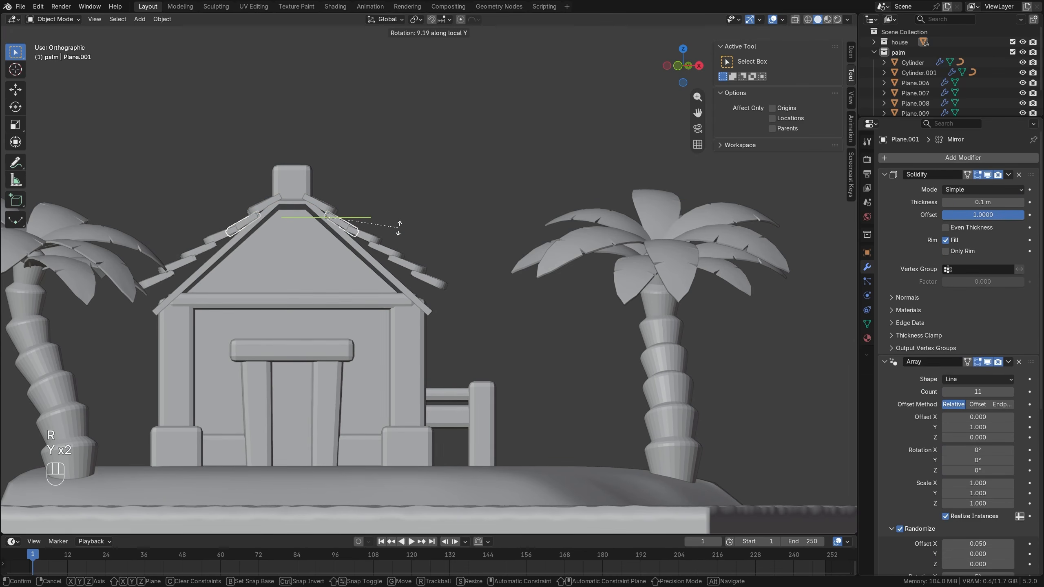
pyautogui.click(398, 228)
# Select the four tile rows nearest the eaves and lower them about 0.09 m along Z.
pyautogui.moveTo(399, 228); pyautogui.dragTo(419, 216, button='middle')
pyautogui.keyDown('shift'); pyautogui.click(444, 234); pyautogui.keyUp('shift')
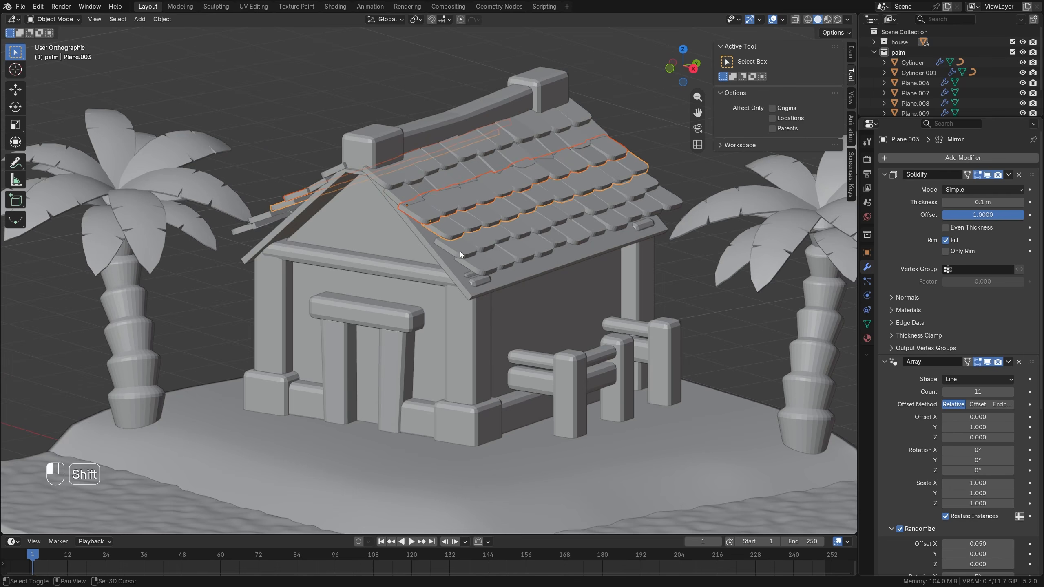
pyautogui.keyDown('shift'); pyautogui.click(460, 251); pyautogui.keyUp('shift')
pyautogui.keyDown('shift'); pyautogui.click(476, 261); pyautogui.keyUp('shift')
pyautogui.moveTo(476, 261); pyautogui.dragTo(450, 225, button='middle')
pyautogui.press('g')
pyautogui.press('z')
pyautogui.click(436, 244)
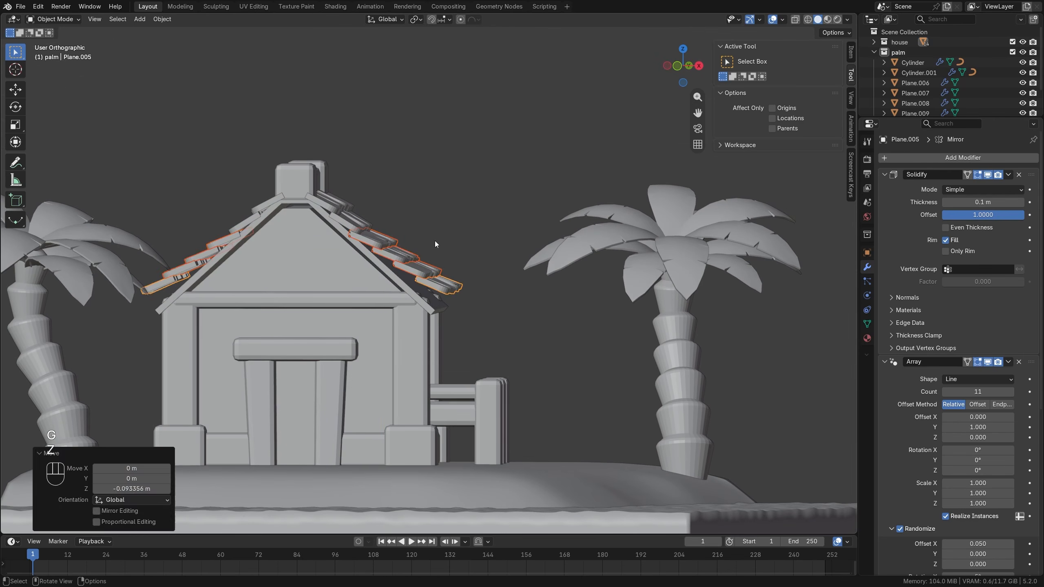
# Rotate the third tile row from the ridge around its local Y axis to match the roof slope.
pyautogui.click(373, 244)
pyautogui.press('r')
pyautogui.press('y')
pyautogui.press('y')
pyautogui.click(377, 242)
# Select the three tile rows nearest the eaves and lower them slightly along Z.
pyautogui.click(397, 258)
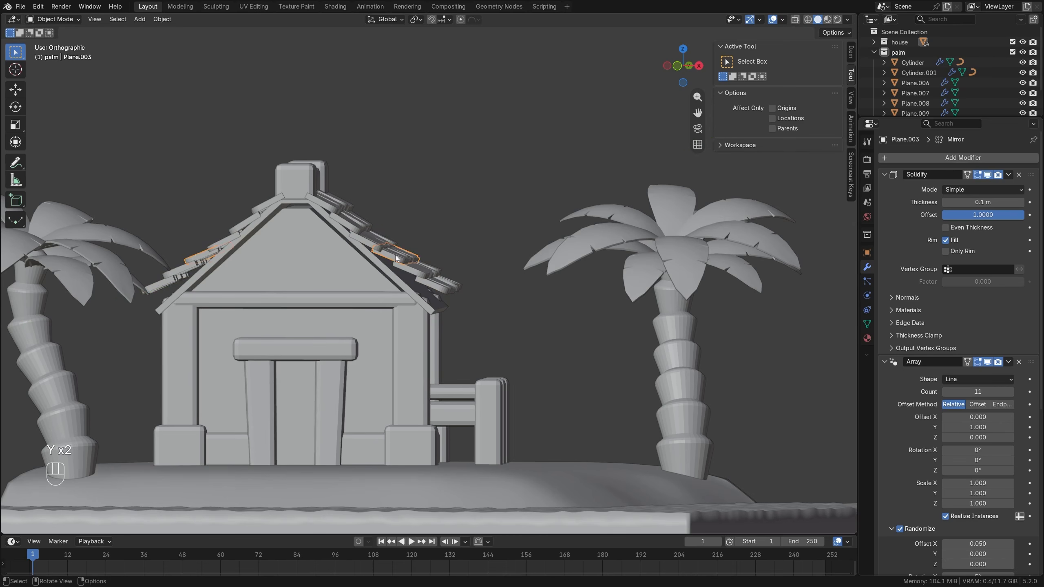
pyautogui.press('g')
pyautogui.press('z')
pyautogui.click(438, 289)
# Rotate the fourth tile row from the ridge around its local Y axis to match the roof slope.
pyautogui.click(407, 259)
pyautogui.press('r')
pyautogui.press('r')
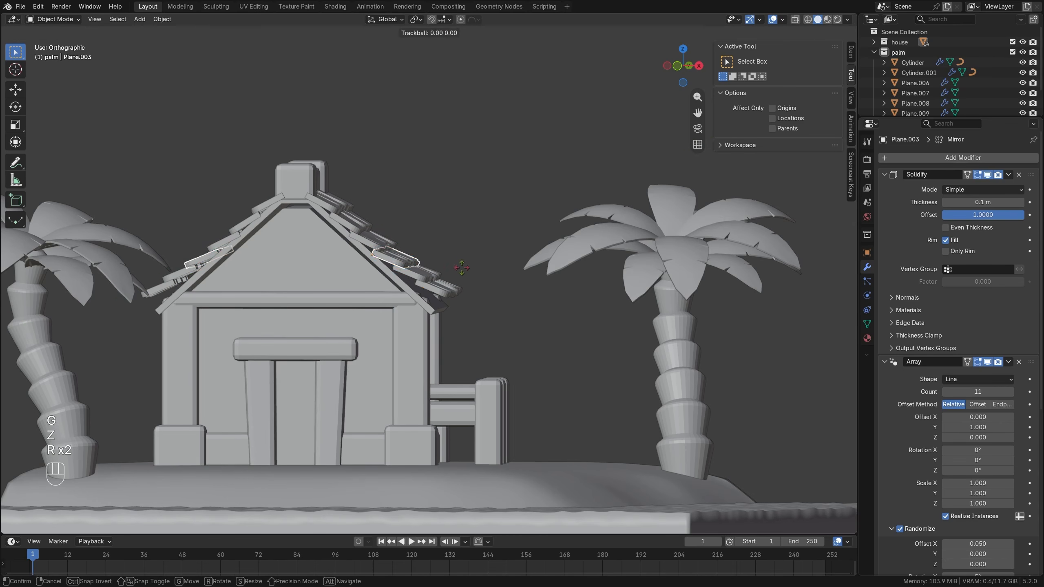
pyautogui.rightClick(461, 266)
pyautogui.press('r')
pyautogui.press('y')
pyautogui.press('y')
pyautogui.click(455, 278)
# Lower the two tile rows nearest the eaves slightly, and rotate the fifth row about 8° around its local Y axis.
pyautogui.click(420, 273)
pyautogui.keyDown('shift'); pyautogui.click(437, 288); pyautogui.keyUp('shift')
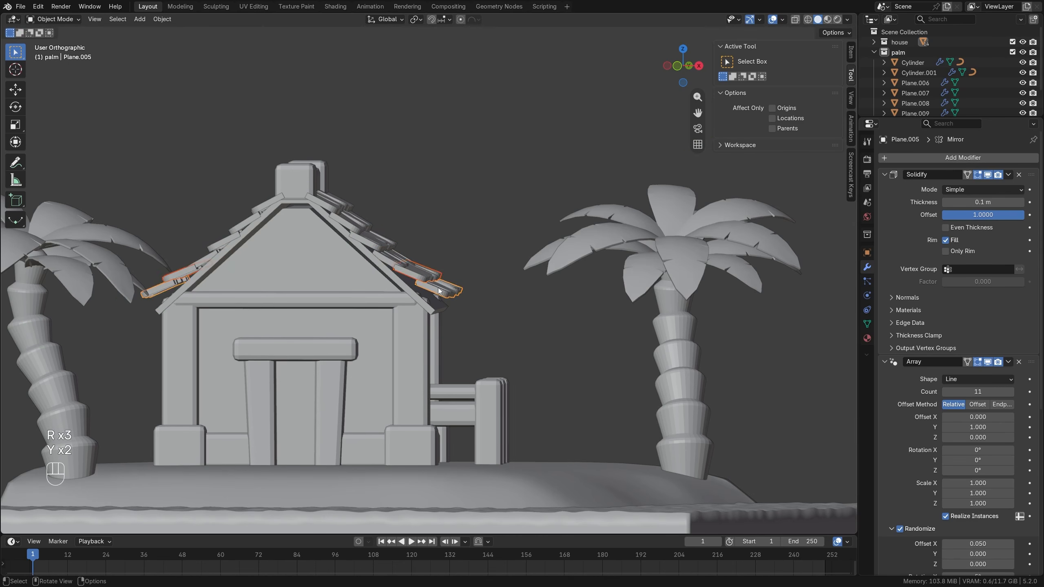
pyautogui.press('g')
pyautogui.press('z')
pyautogui.click(437, 288)
pyautogui.press('r')
pyautogui.press('y')
pyautogui.press('y')
pyautogui.click(439, 289)
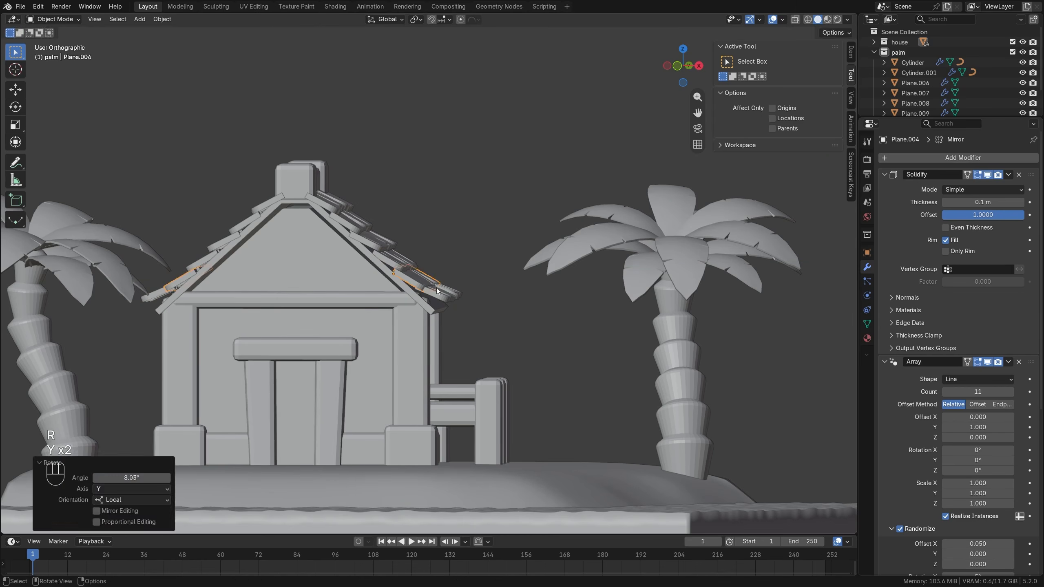
# Lower the tile row at the eaves about 0.07 m along Z and rotate it about 12° around its local Y axis.
pyautogui.press('g')
pyautogui.press('z')
pyautogui.click(441, 293)
pyautogui.press('r')
pyautogui.press('y')
pyautogui.press('y')
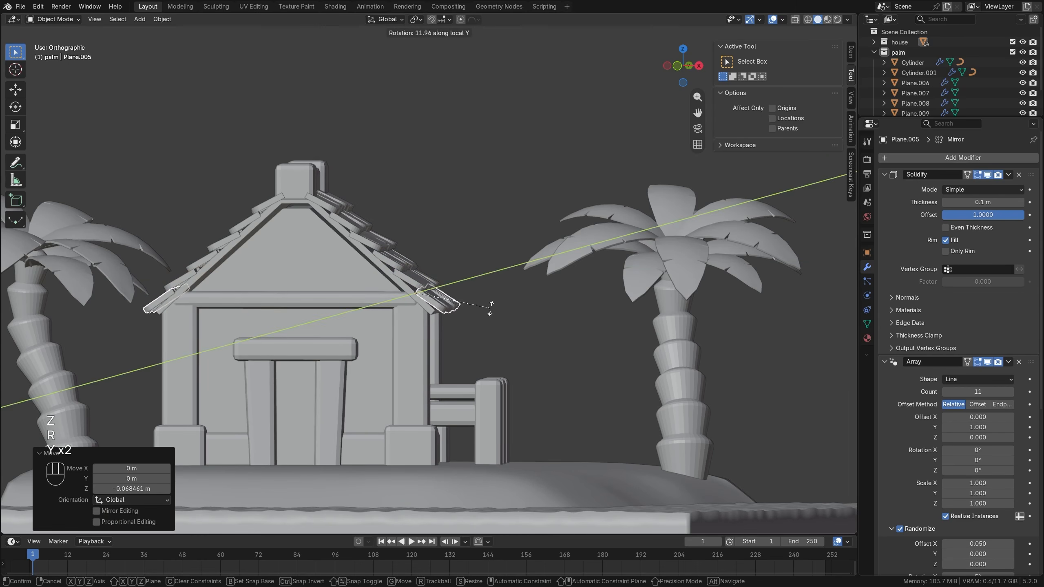
pyautogui.click(490, 307)
pyautogui.hotkey('alt', 'a')
# Select the duplicated palm's trunk and crowns and rotate them about 12° around the global Z axis.
pyautogui.moveTo(429, 257); pyautogui.dragTo(417, 197, button='middle')
pyautogui.moveTo(488, 239); pyautogui.dragTo(446, 264, button='middle')
pyautogui.scroll(-1, 522, 260)
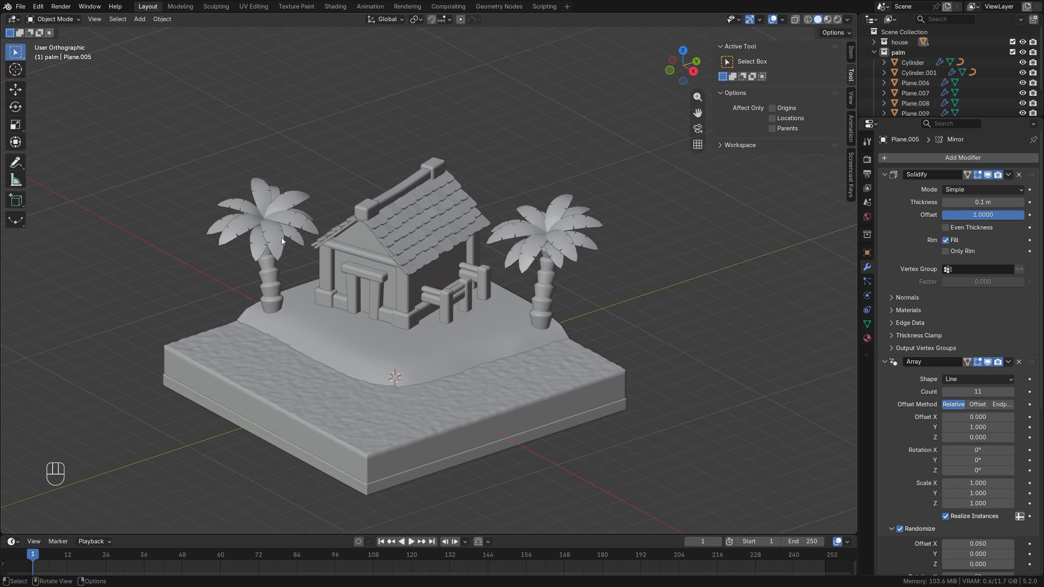
pyautogui.press('r')
pyautogui.press('z')
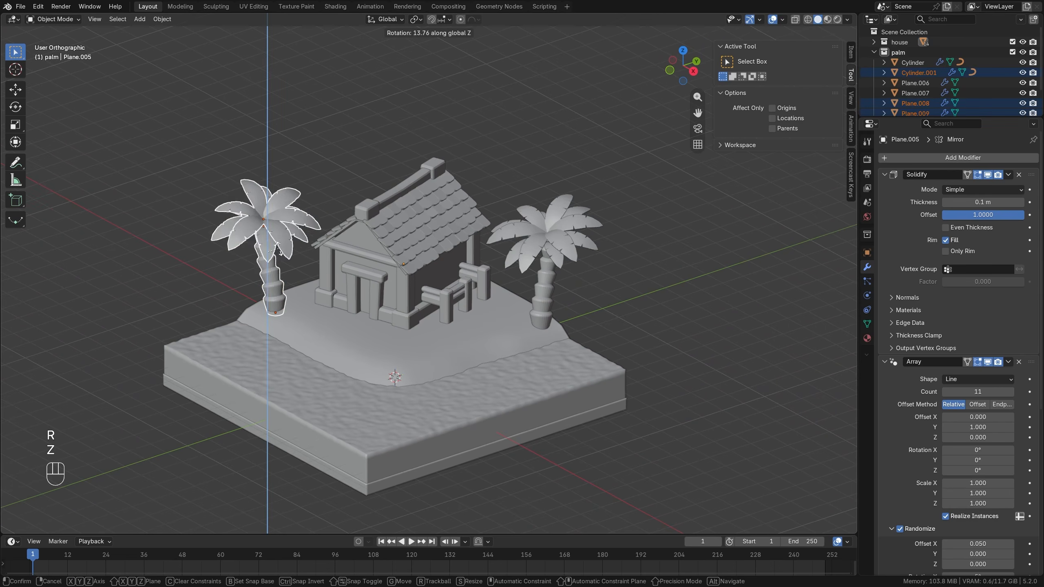
pyautogui.click(298, 244)
pyautogui.scroll(2, 218, 227)
# Select both leaf crowns of the duplicated palm and trackball-rotate them by about -18.3° and -36.1°.
pyautogui.click(212, 220)
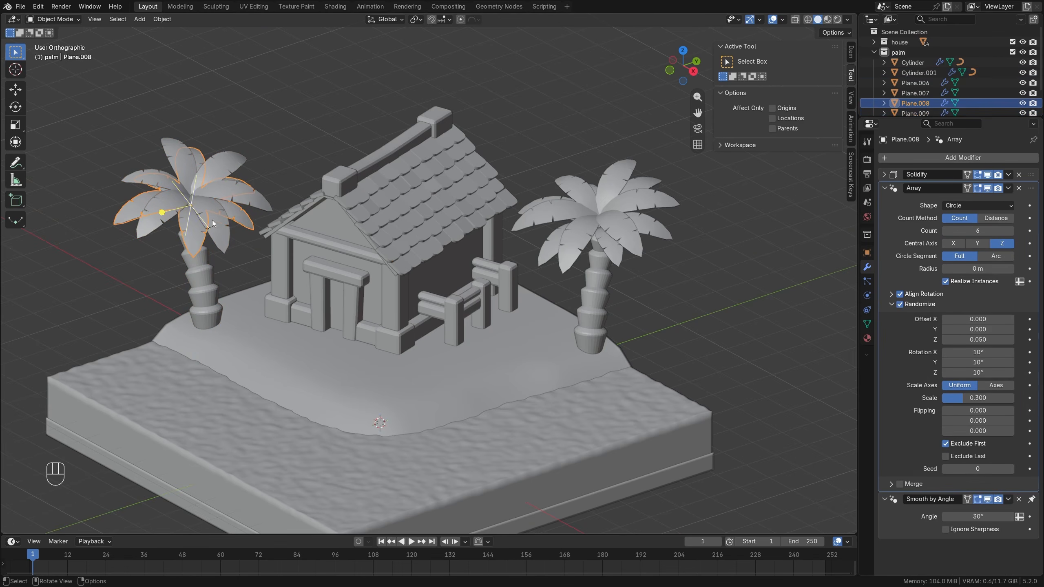
pyautogui.keyDown('shift'); pyautogui.click(229, 231); pyautogui.keyUp('shift')
pyautogui.press('r')
pyautogui.press('r')
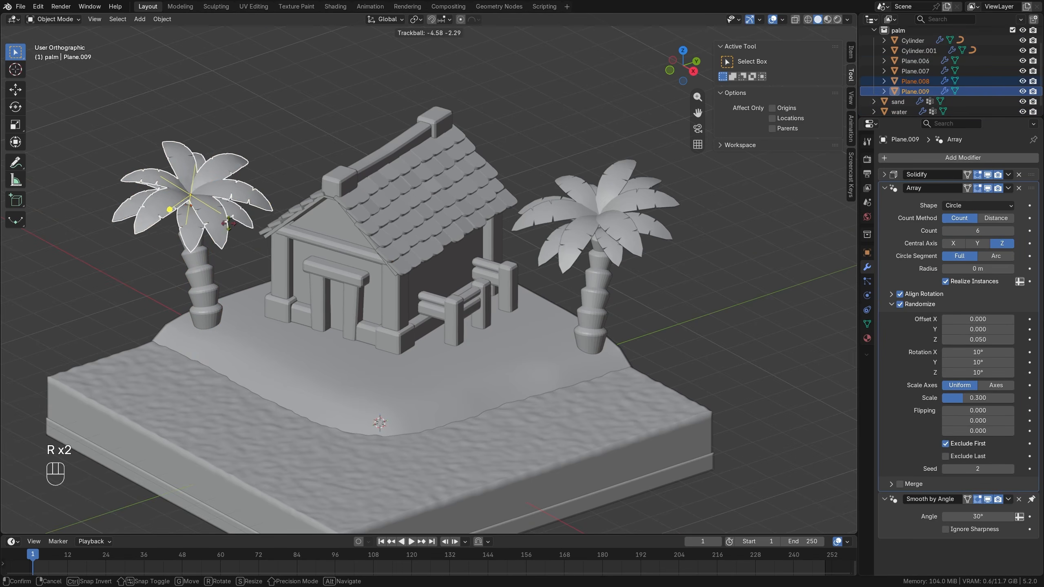
pyautogui.click(207, 214)
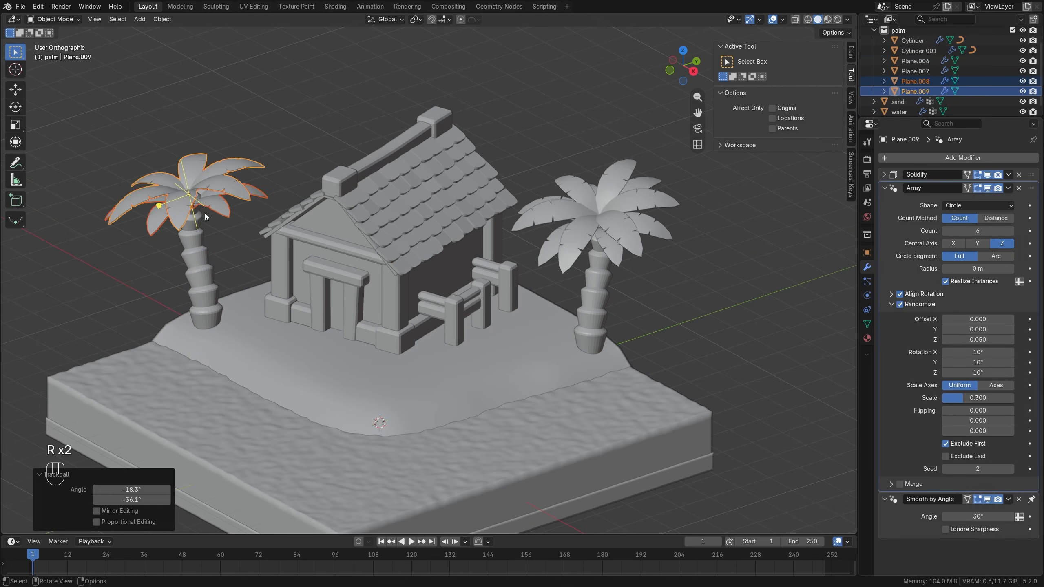
# Select both leaf crowns of the original palm and trackball-rotate them by about 4.6° and 16°.
pyautogui.click(622, 264)
pyautogui.keyDown('shift'); pyautogui.click(632, 239); pyautogui.keyUp('shift')
pyautogui.press('r')
pyautogui.press('r')
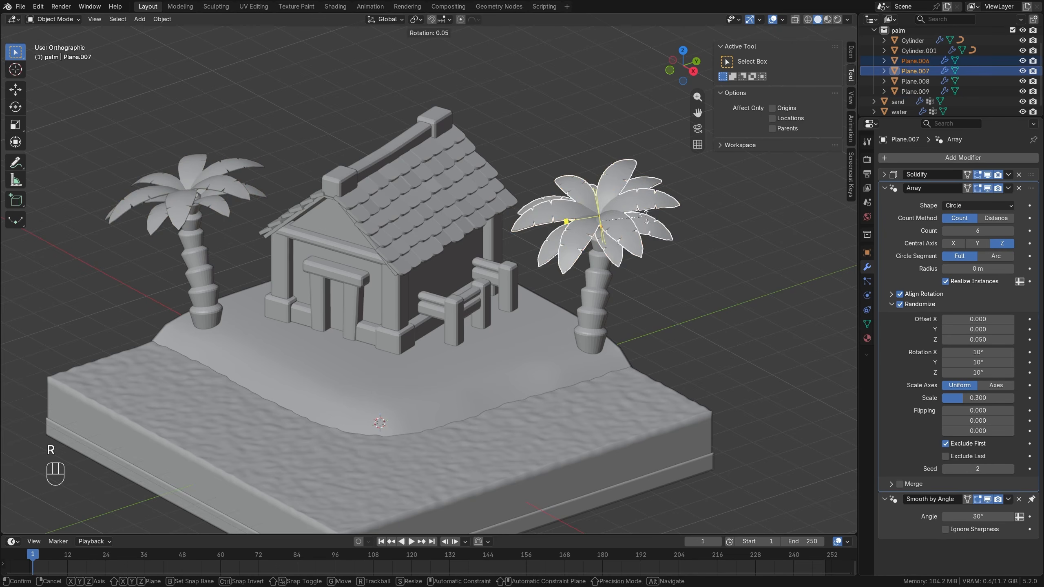
pyautogui.click(651, 221)
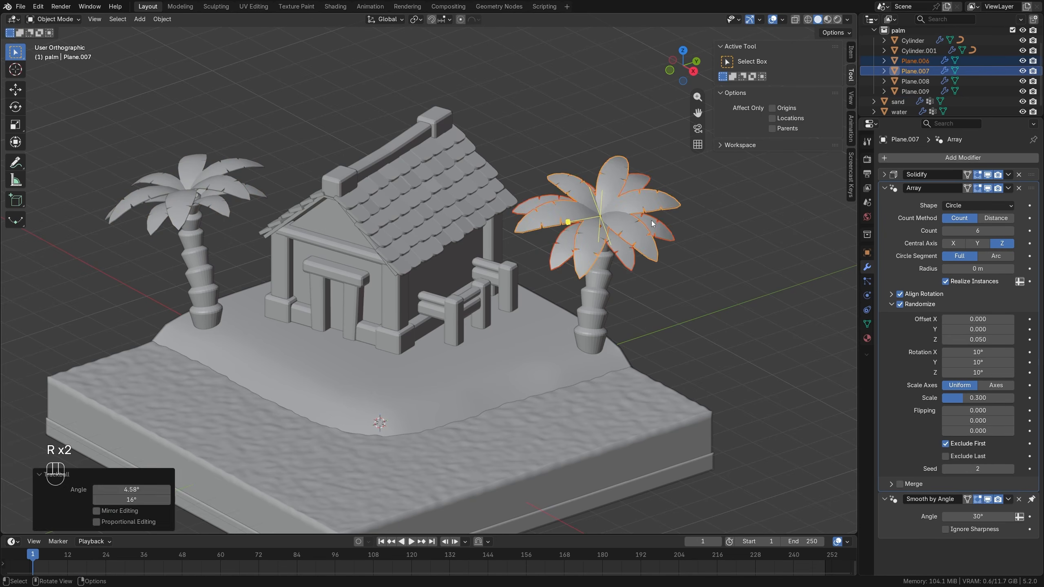
pyautogui.hotkey('alt', 'a')
# Trackball-rotate the duplicated palm's two leaf crowns again by about 6.3° and 10.3°.
pyautogui.scroll(-2, 531, 247)
pyautogui.keyDown('shift'); pyautogui.moveTo(420, 295); pyautogui.dragTo(412, 273, button='middle'); pyautogui.keyUp('shift')
pyautogui.moveTo(413, 273); pyautogui.dragTo(426, 273, button='middle')
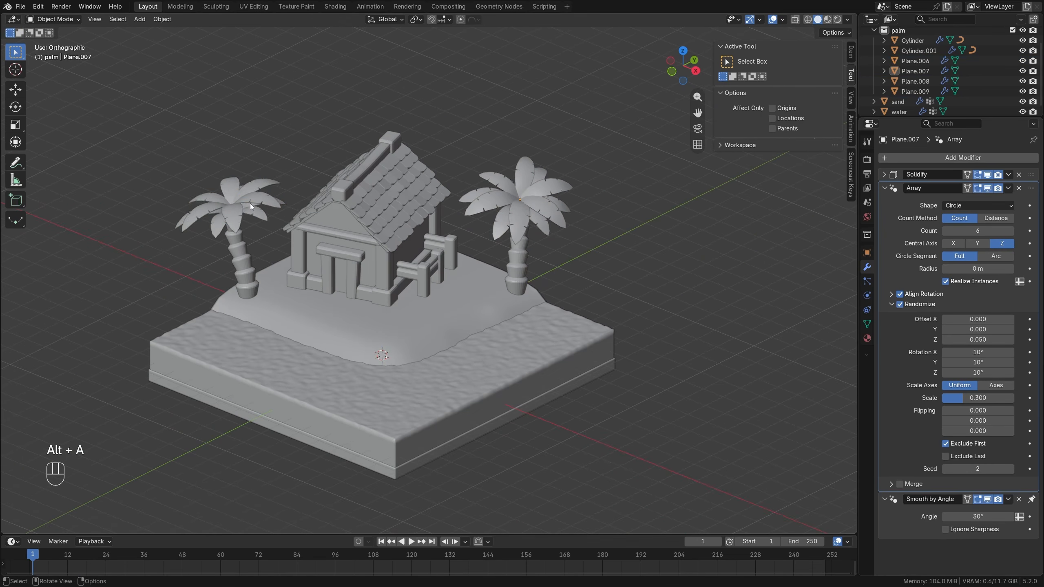
pyautogui.click(250, 203)
pyautogui.keyDown('shift'); pyautogui.click(257, 217); pyautogui.keyUp('shift')
pyautogui.press('r')
pyautogui.press('r')
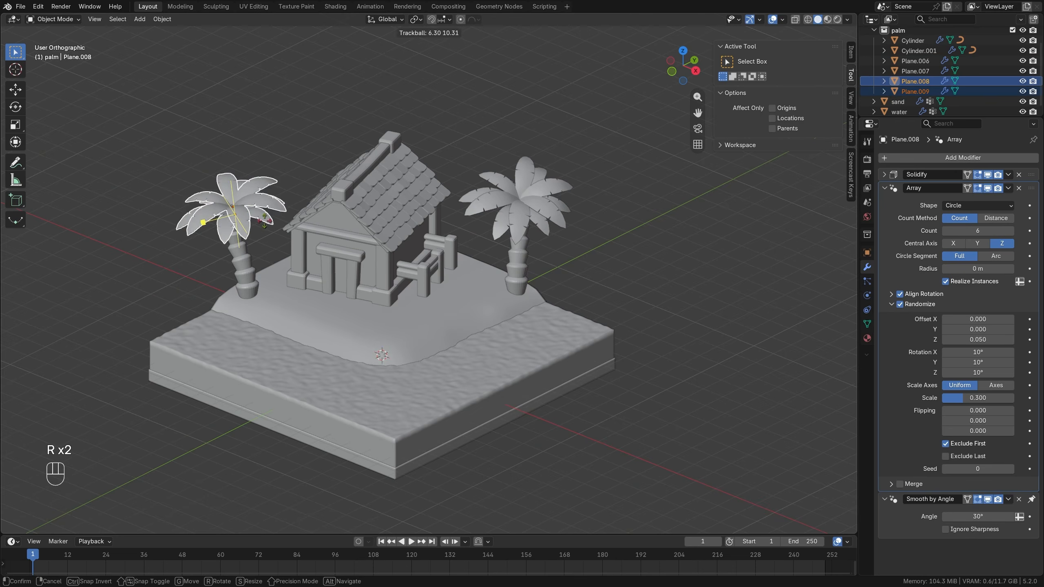
pyautogui.click(265, 221)
pyautogui.hotkey('alt', 'a')
# Collapse the palm collection in the outliner and create a new collection named dock.
pyautogui.moveTo(426, 277); pyautogui.dragTo(407, 263, button='middle')
pyautogui.scroll(1, 392, 276)
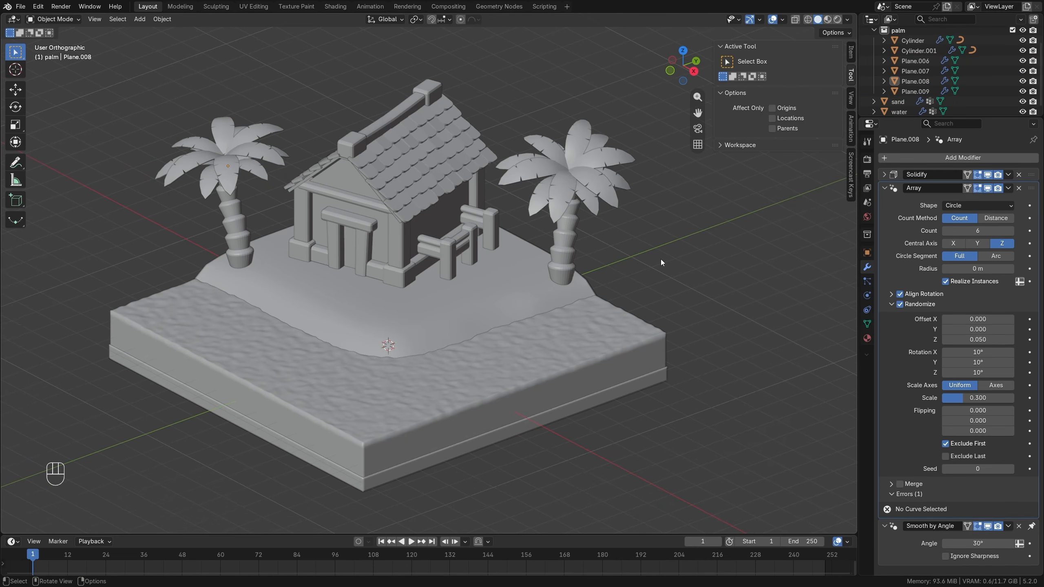
pyautogui.click(874, 30)
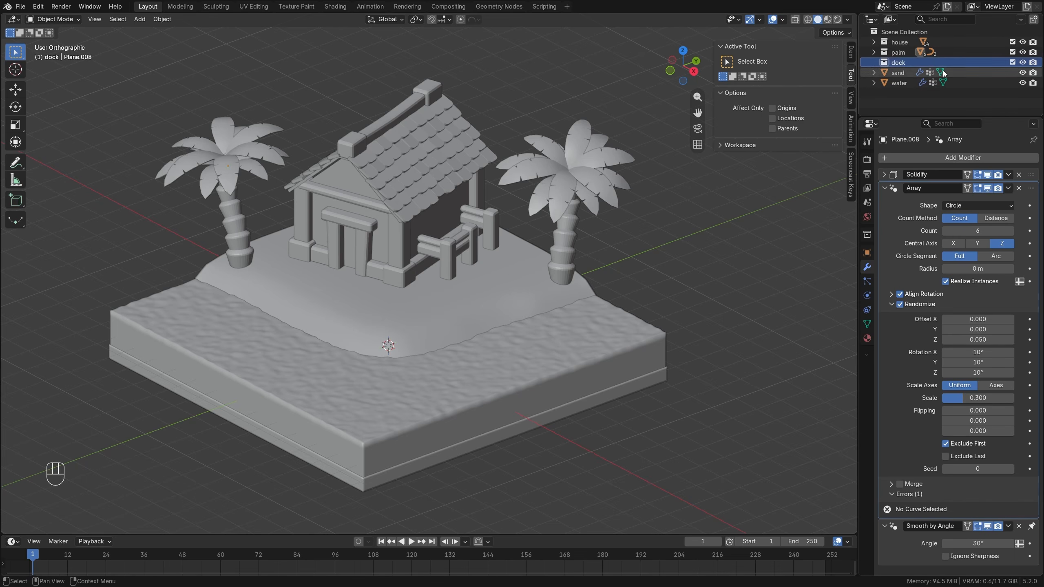
# Add a cube mesh to the dock collection and raise it about 2.13 m along Z.
pyautogui.hotkey('shift', 'a')
pyautogui.moveTo(393, 287)
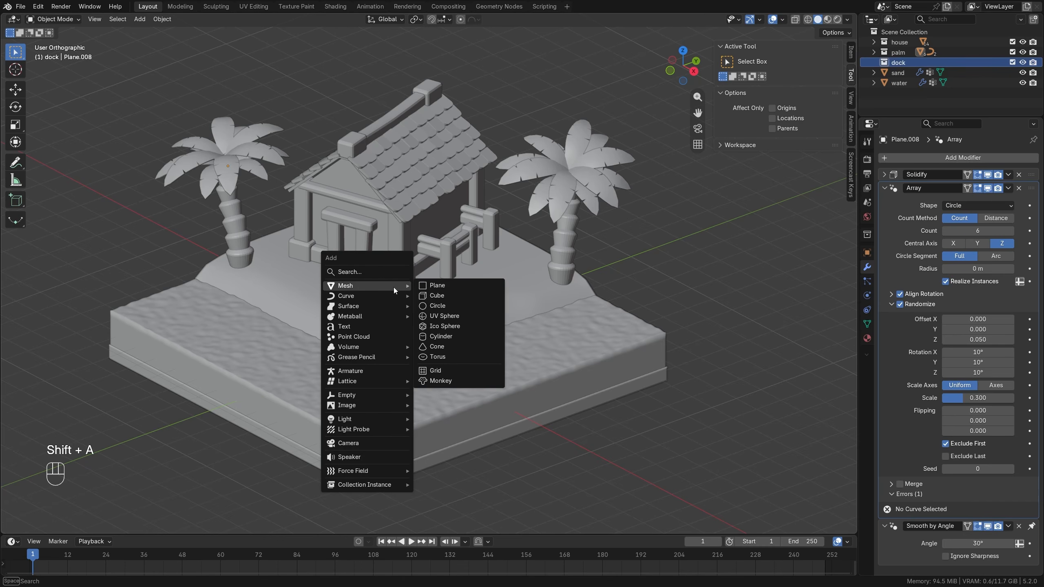
pyautogui.click(437, 296)
pyautogui.press('g')
pyautogui.press('z')
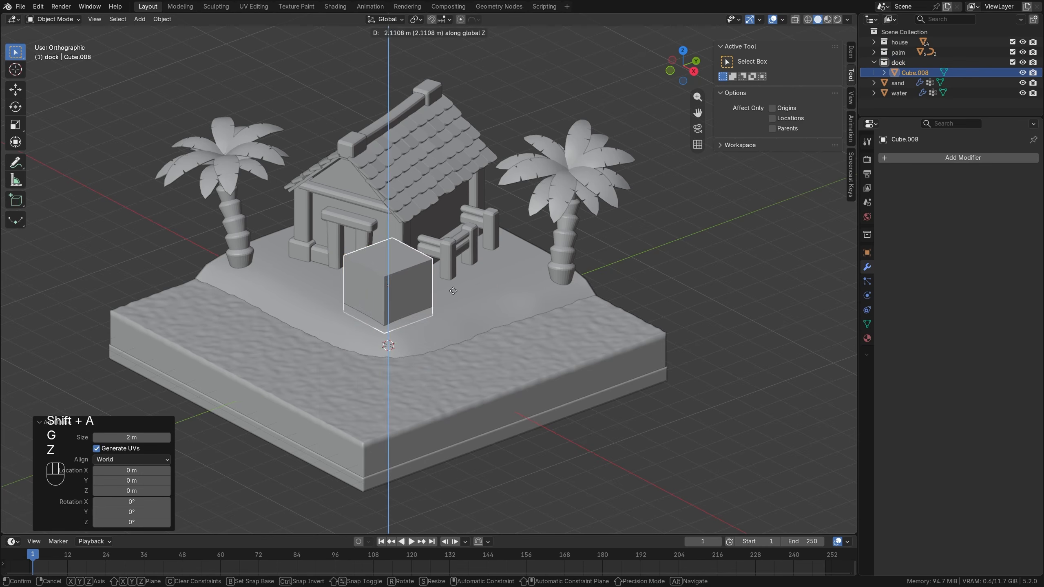
pyautogui.click(452, 290)
# In top view, move the cube about -1.94 m along Y to the island's shoreline.
pyautogui.press('KP_7')
pyautogui.keyDown('shift'); pyautogui.moveTo(453, 291); pyautogui.dragTo(427, 251, button='middle'); pyautogui.keyUp('shift')
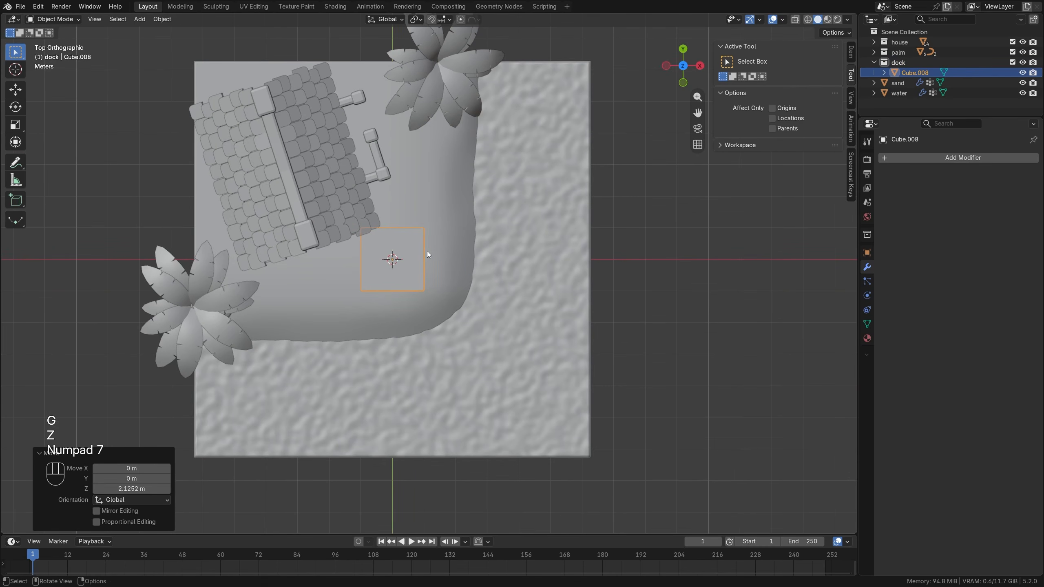
pyautogui.press('g')
pyautogui.press('y')
pyautogui.click(426, 312)
pyautogui.scroll(2, 442, 306)
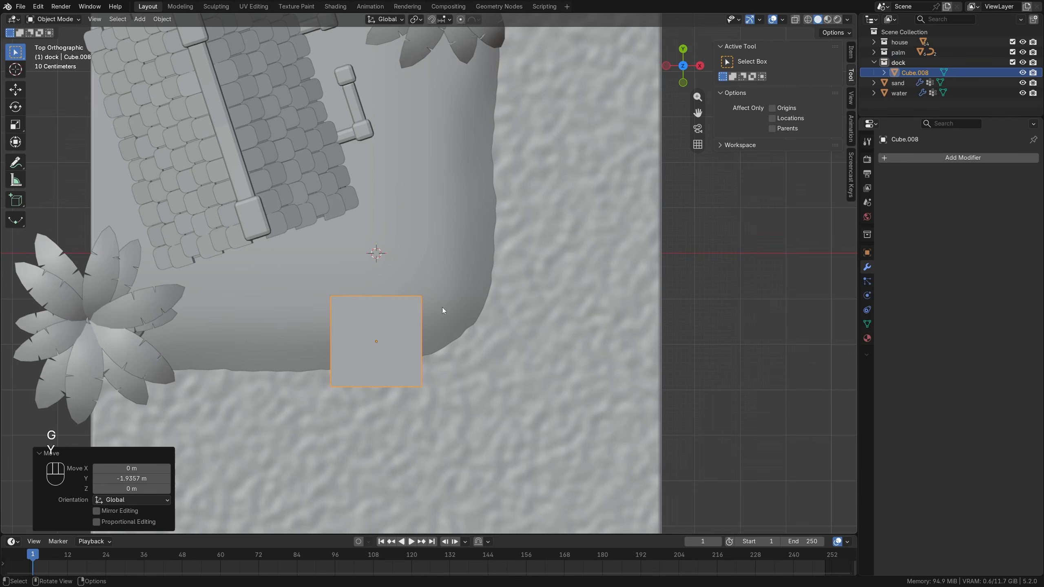
# Scale the cube to 2.5 m along X and about 0.685 m along Y.
pyautogui.click(850, 48)
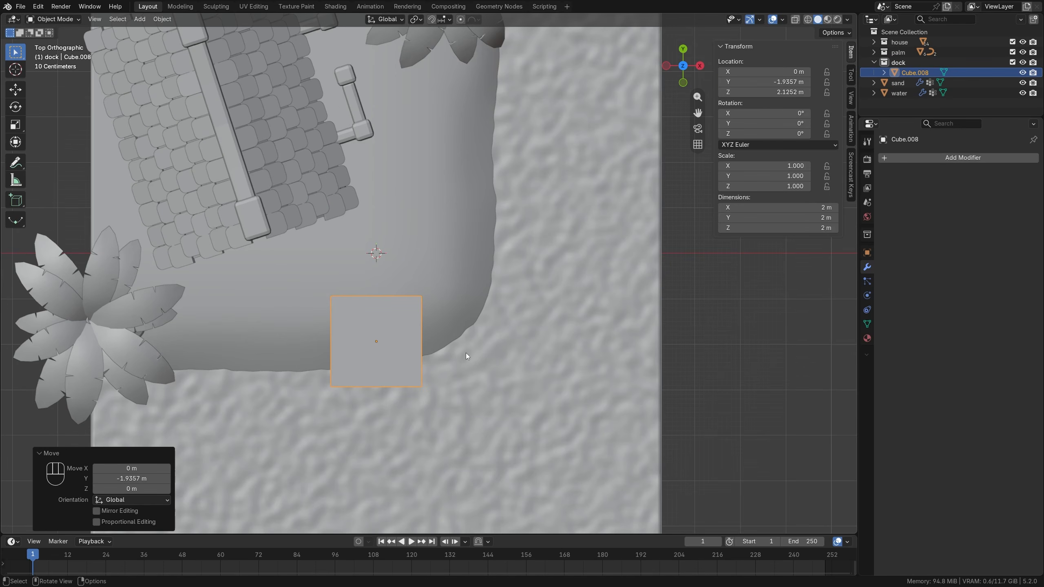
pyautogui.press('s')
pyautogui.press('x')
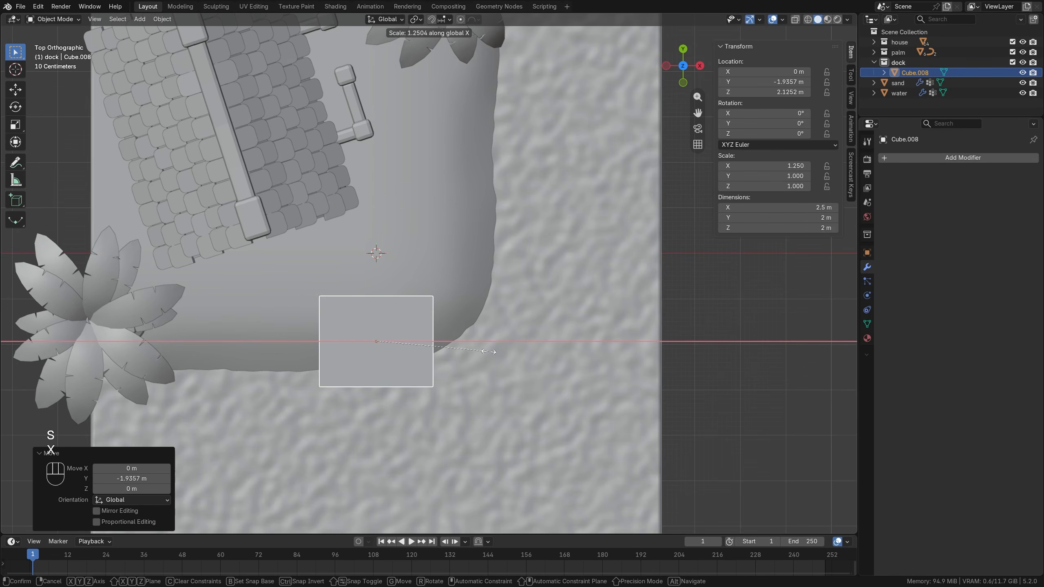
pyautogui.click(488, 352)
pyautogui.press('s')
pyautogui.press('y')
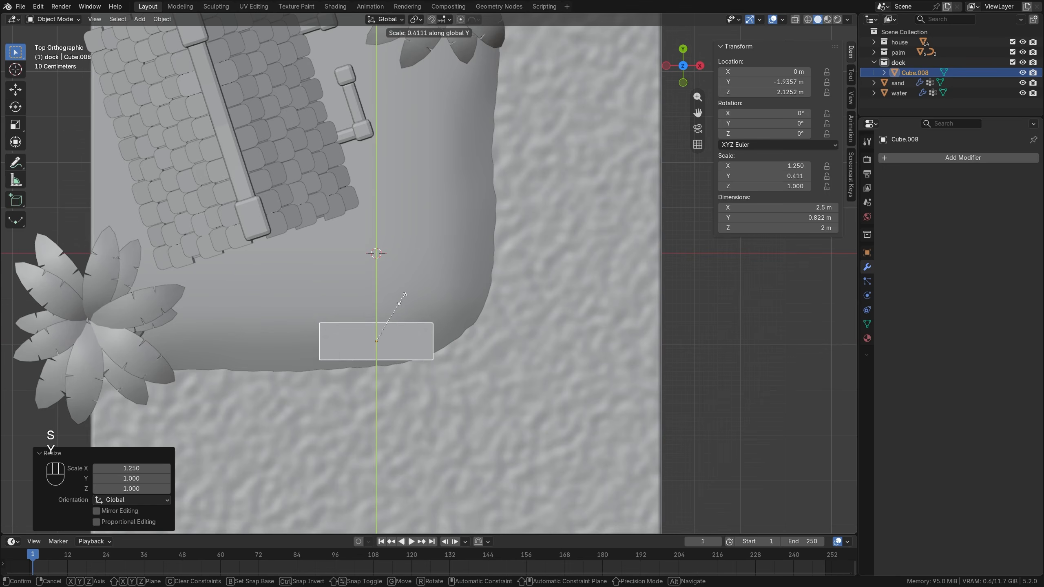
pyautogui.click(403, 306)
# Flatten the block to about 0.372 m along Z and lower it about 0.68 m to form a dock plank.
pyautogui.press('KP_1')
pyautogui.press('s')
pyautogui.press('z')
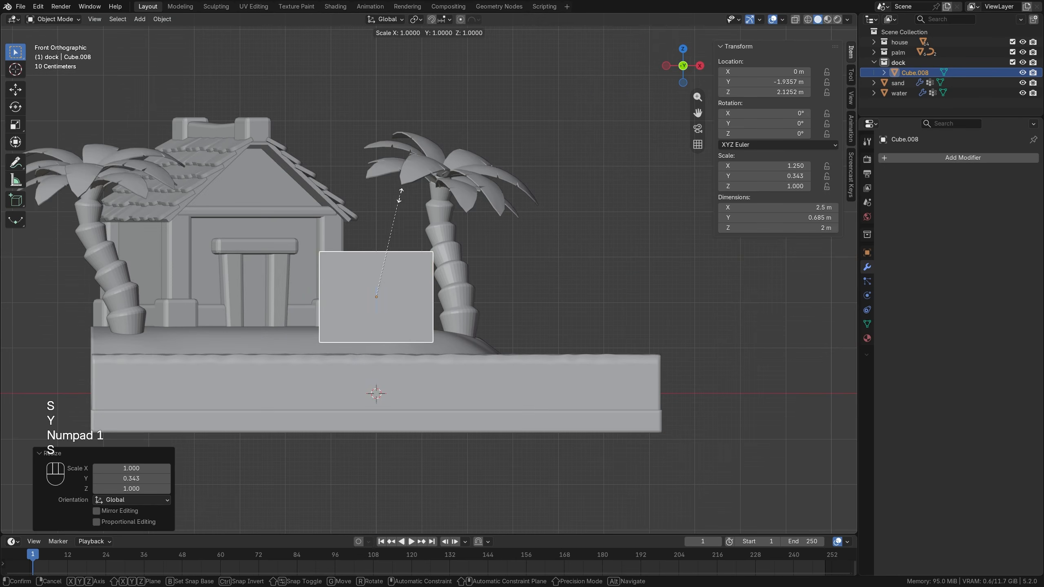
pyautogui.click(372, 278)
pyautogui.moveTo(372, 278)
pyautogui.mouseDown(button='middle')
pyautogui.moveTo(381, 280)
pyautogui.moveTo(359, 284)
pyautogui.mouseUp(button='middle')
pyautogui.press('g')
pyautogui.press('z')
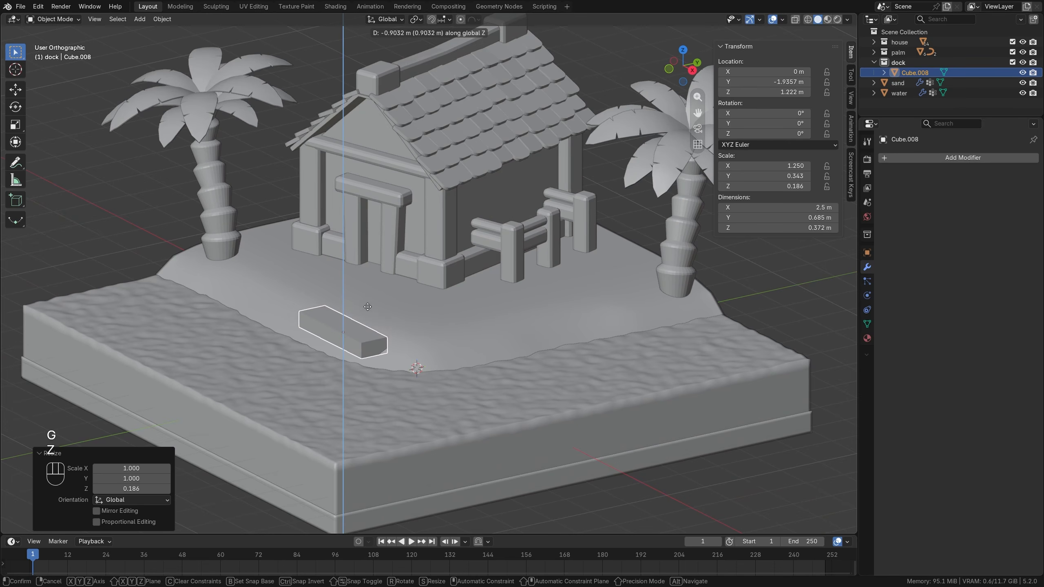
pyautogui.click(366, 296)
# Add a Bevel modifier with 2 segments to the plank and apply the object's scale.
pyautogui.keyDown('shift'); pyautogui.moveTo(366, 297); pyautogui.dragTo(461, 282, button='middle'); pyautogui.keyUp('shift')
pyautogui.click(927, 160)
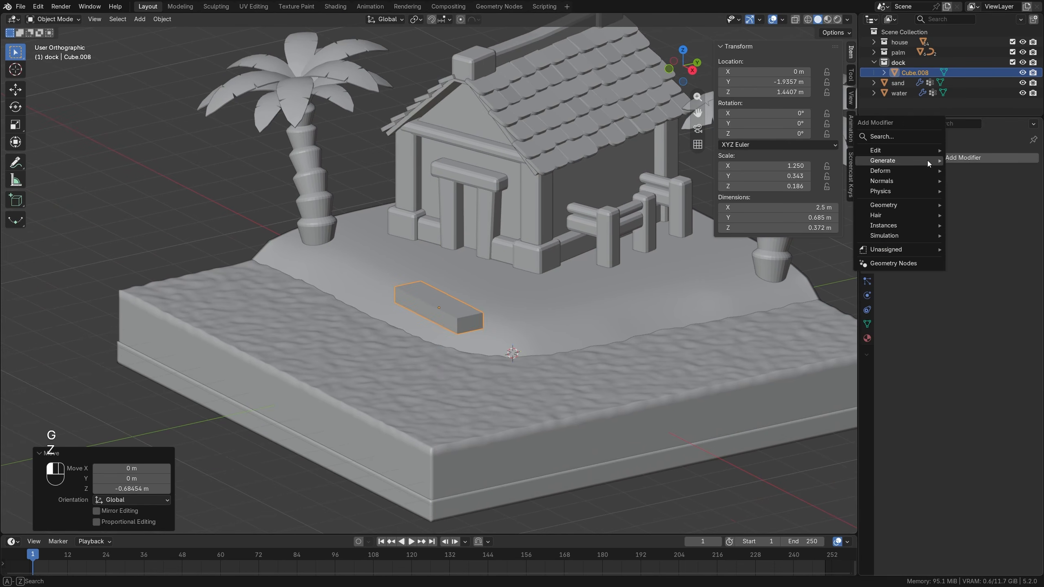
pyautogui.moveTo(943, 158)
pyautogui.click(973, 181)
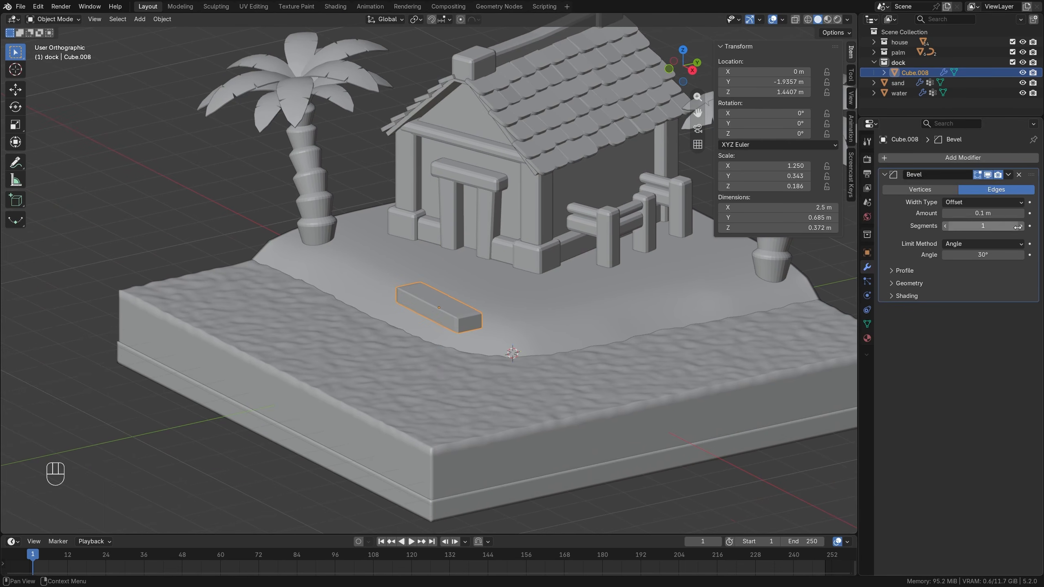
pyautogui.hotkey('ctrl', 'a')
pyautogui.click(423, 237)
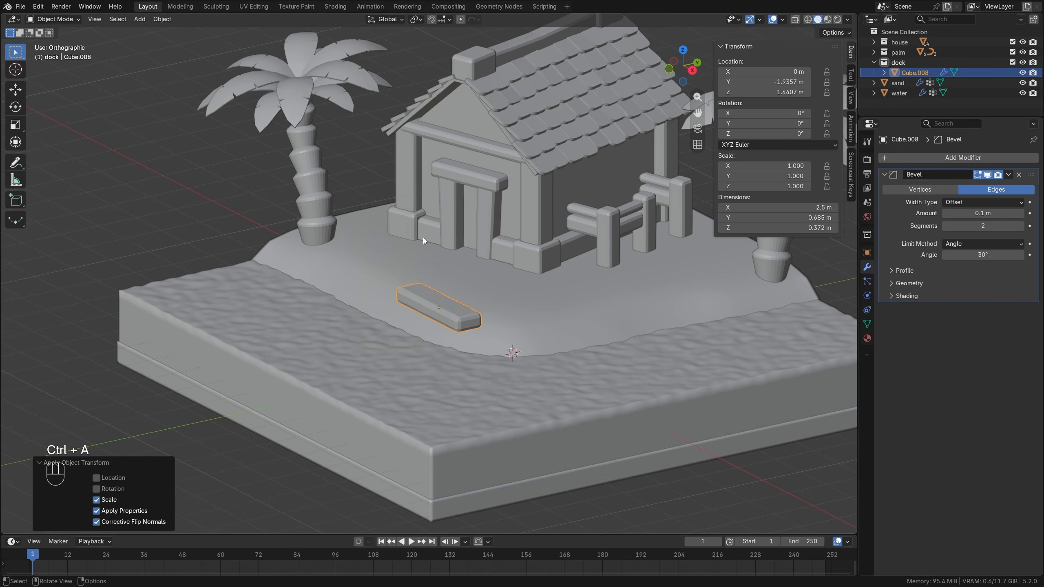
# Add an Array modifier to the plank with count 5 and relative offsets of 0 in X and about -1.106 in Y.
pyautogui.scroll(3, 448, 304)
pyautogui.moveTo(436, 315); pyautogui.dragTo(430, 265, button='middle')
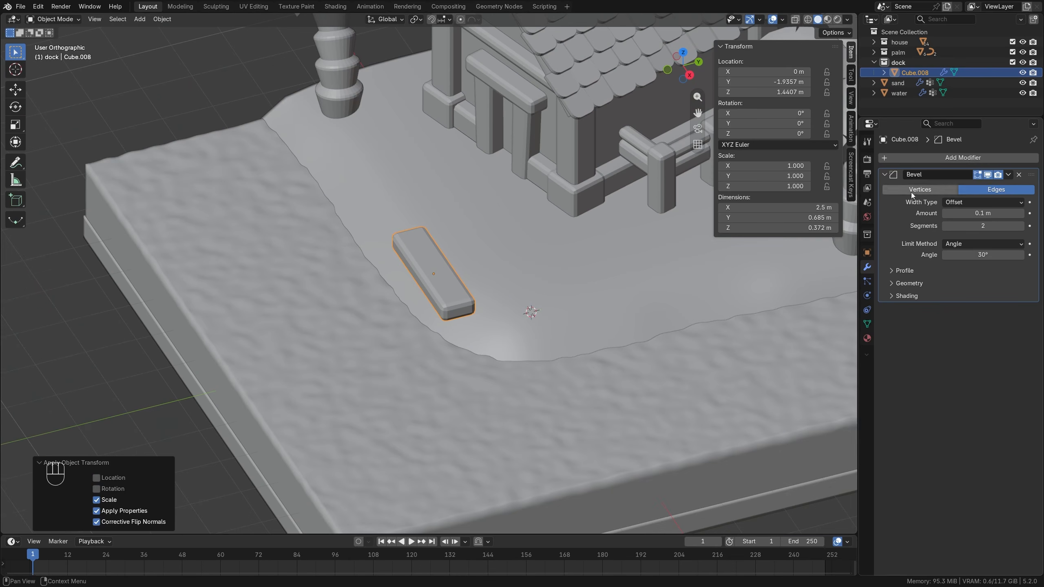
pyautogui.click(900, 158)
pyautogui.click(936, 157)
pyautogui.moveTo(980, 339); pyautogui.dragTo(988, 337)
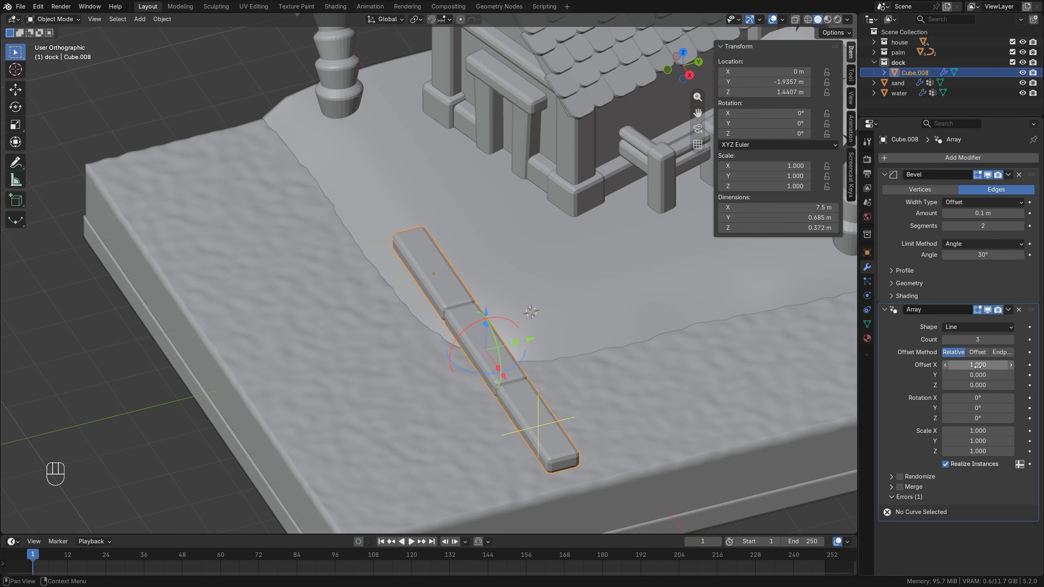
pyautogui.write('0')
pyautogui.press('Tab')
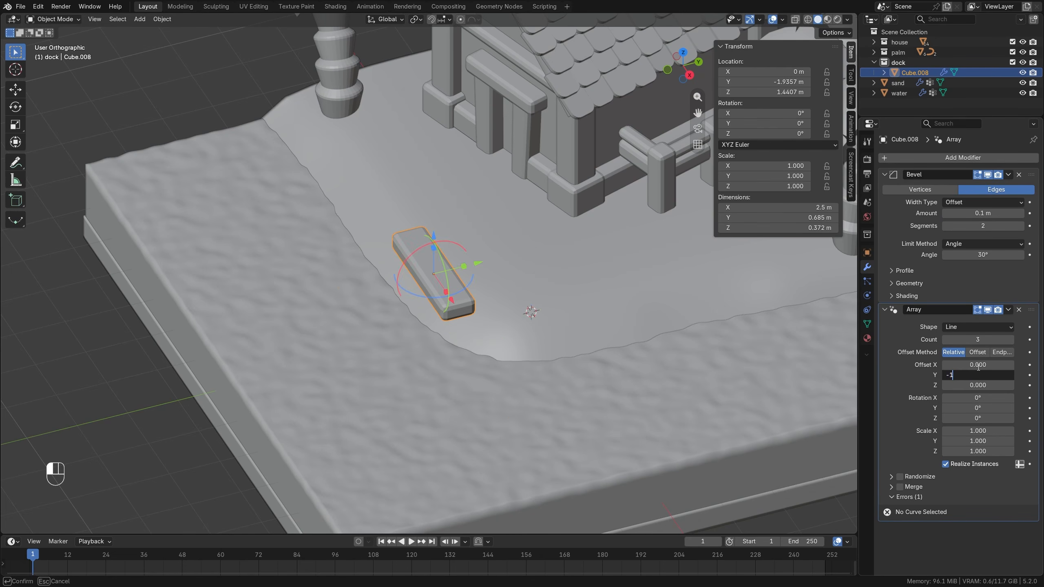
pyautogui.press('Return')
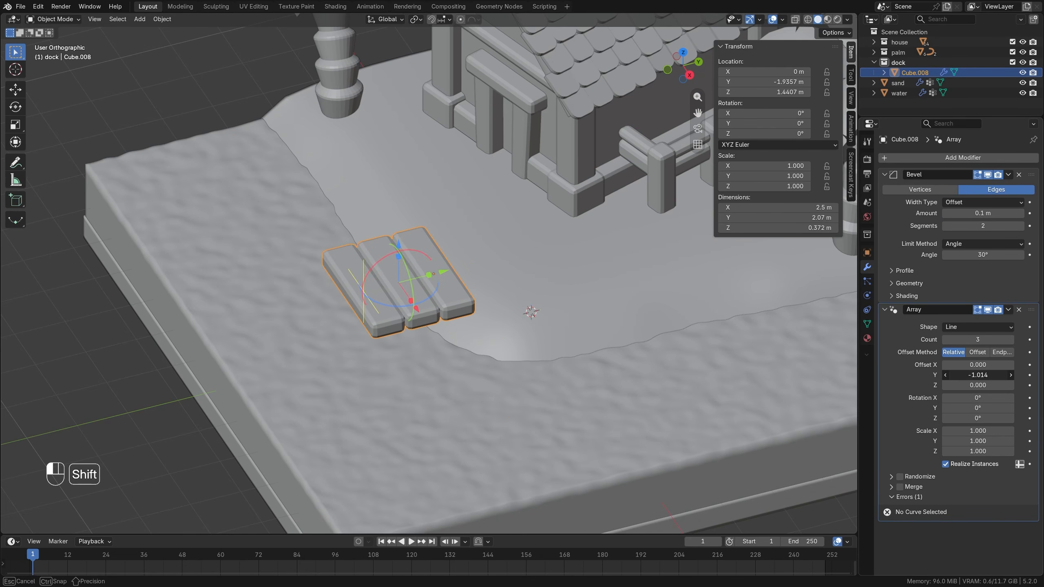
pyautogui.moveTo(1008, 337); pyautogui.dragTo(1022, 336)
pyautogui.moveTo(485, 263); pyautogui.dragTo(423, 283, button='middle')
# Enable Randomize on the plank array and set its random X and Y offsets to 0.023.
pyautogui.scroll(3, 432, 283)
pyautogui.click(896, 476)
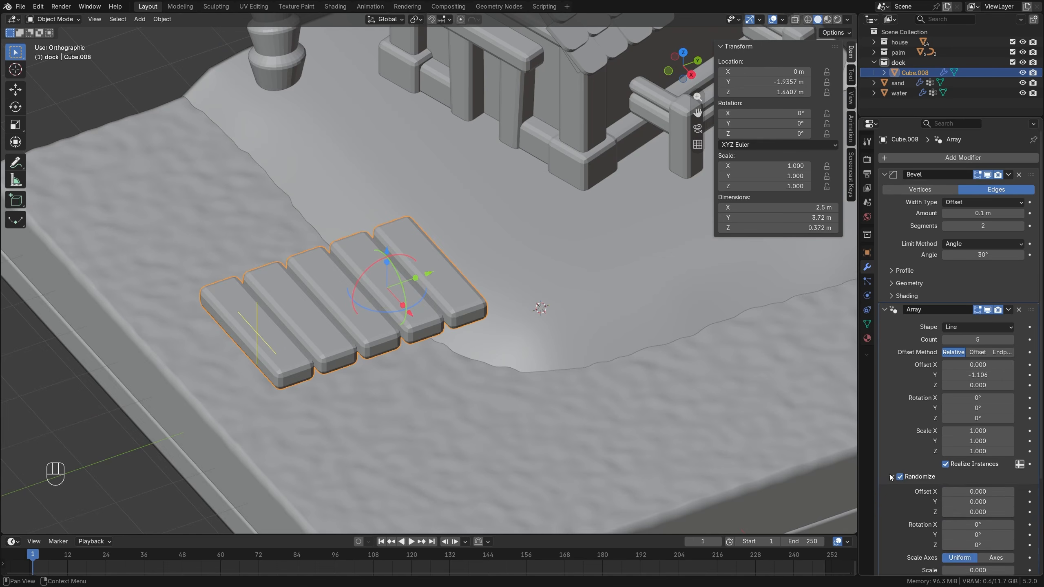
pyautogui.scroll(-3, 913, 398)
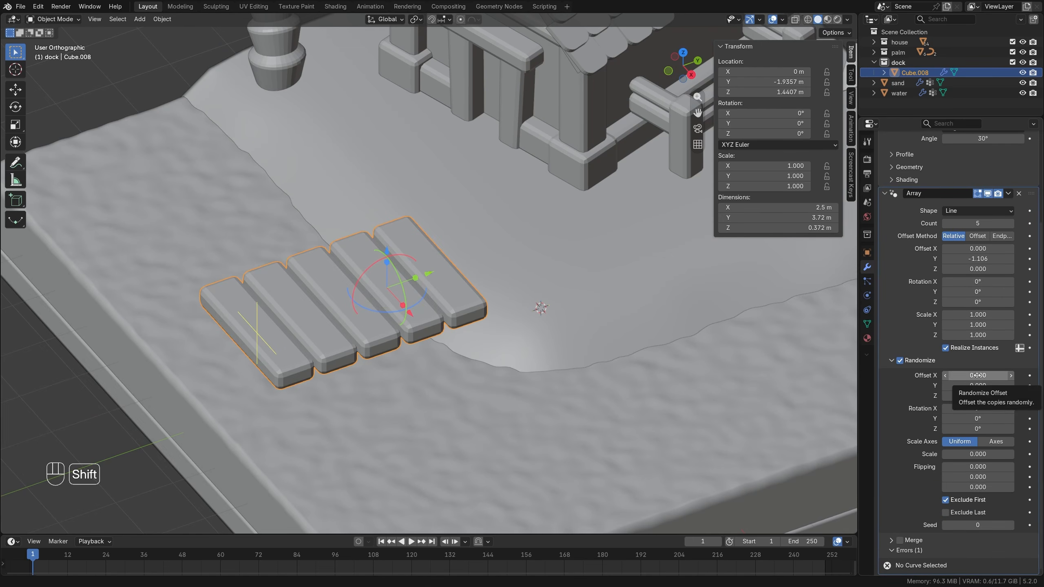
pyautogui.keyDown('shift'); pyautogui.moveTo(977, 375); pyautogui.dragTo(989, 385); pyautogui.keyUp('shift')
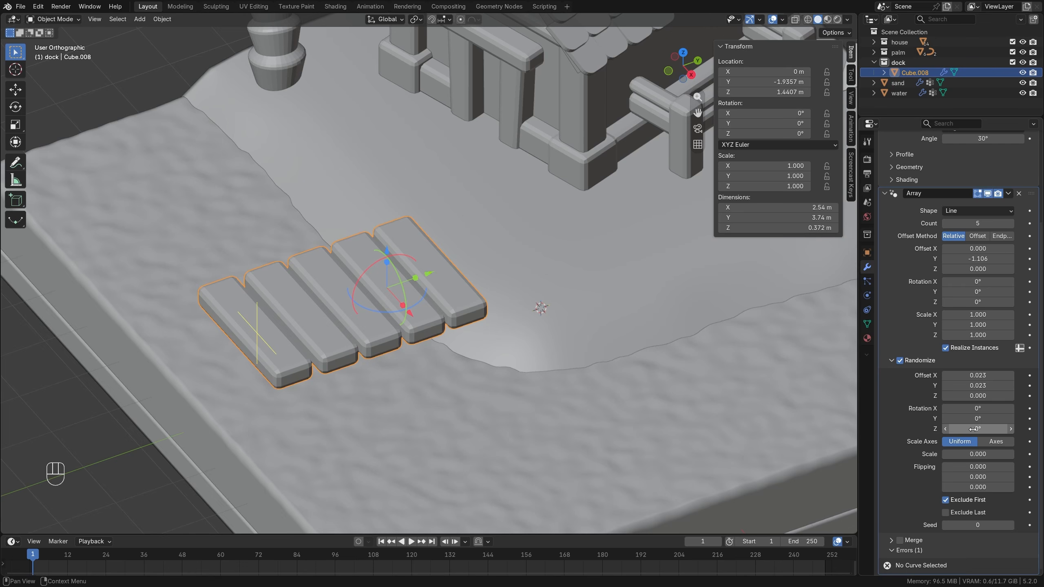
# Set the plank array's random rotation to 1.51° in Y and -0.19° in Z.
pyautogui.moveTo(974, 429); pyautogui.dragTo(965, 429)
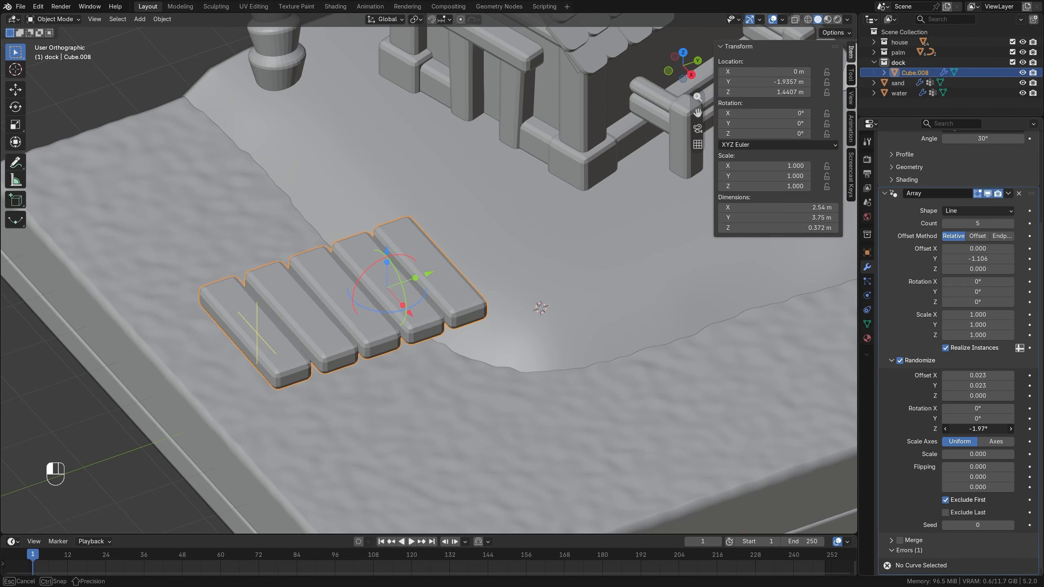
pyautogui.moveTo(349, 296); pyautogui.dragTo(435, 332, button='middle')
pyautogui.scroll(3, 417, 353)
pyautogui.moveTo(995, 411); pyautogui.dragTo(1002, 419)
pyautogui.press('Escape')
# Duplicate the plank's mesh about 3.39 m along X and separate the copy into its own object.
pyautogui.moveTo(623, 383); pyautogui.dragTo(378, 293, button='middle')
pyautogui.press('KP_7')
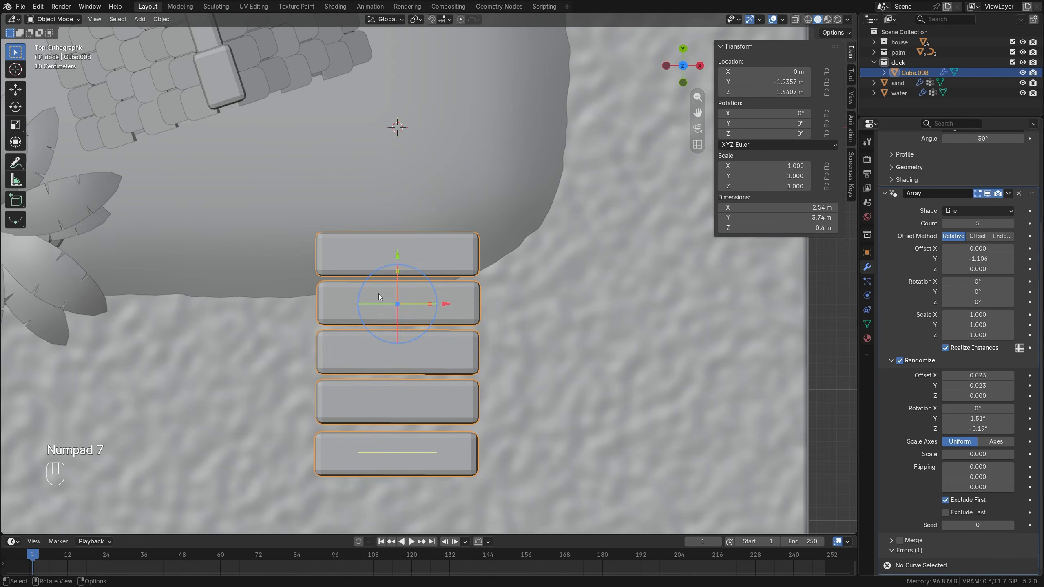
pyautogui.press('Tab')
pyautogui.scroll(-3, 456, 272)
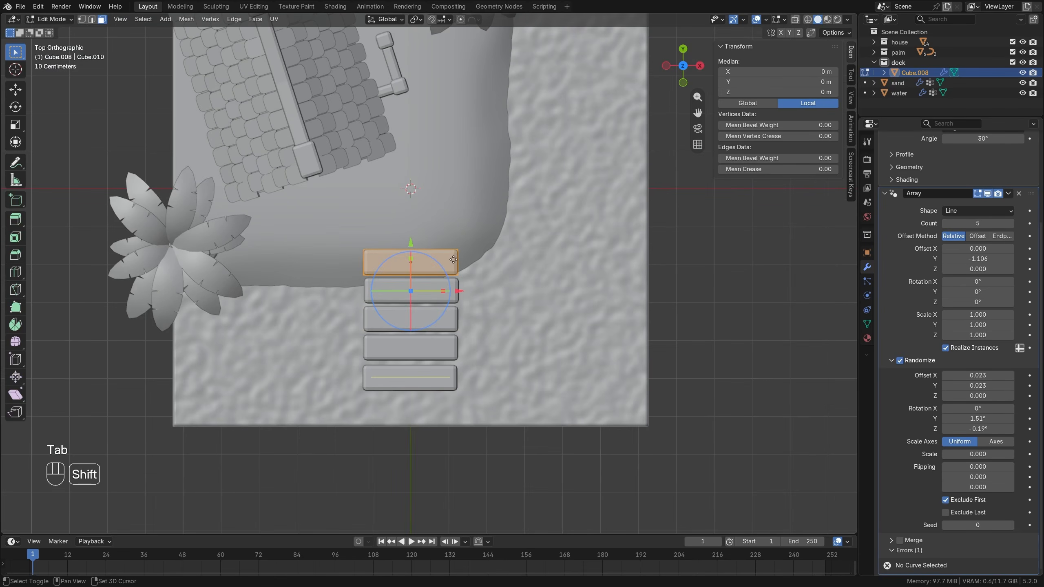
pyautogui.hotkey('shift', 'd')
pyautogui.click(582, 256)
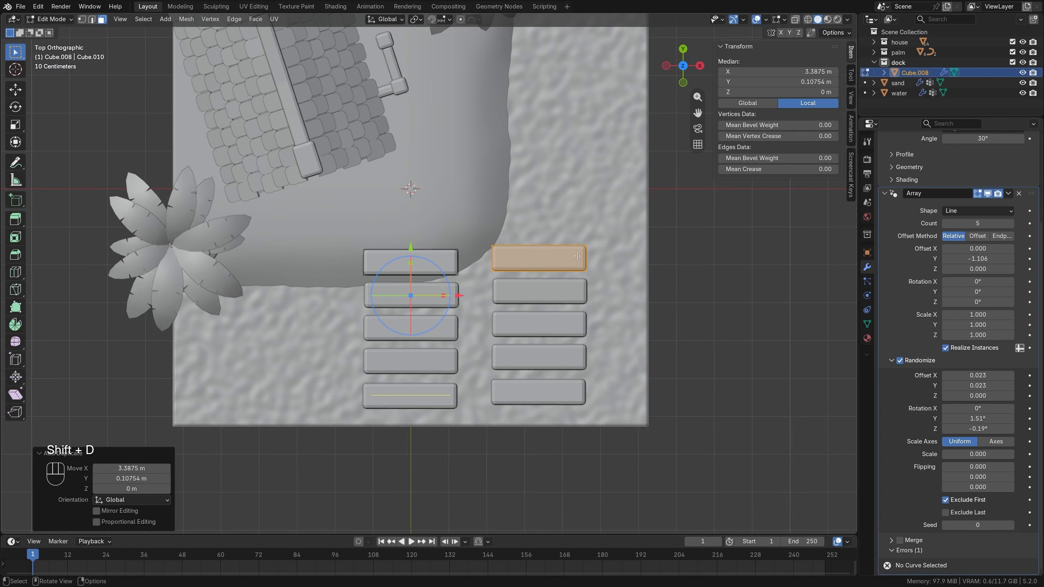
pyautogui.press('p')
pyautogui.click(577, 256)
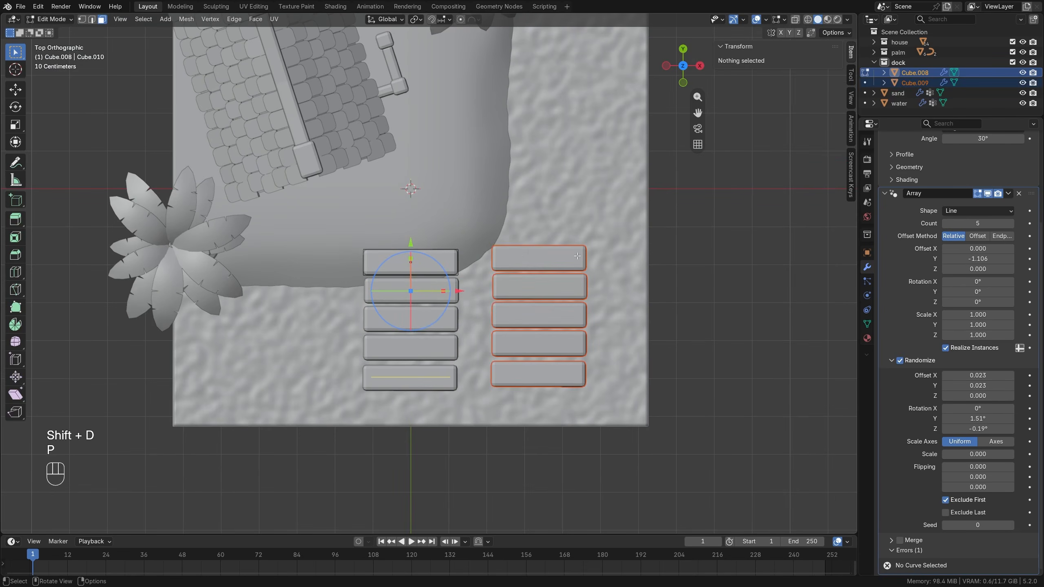
# Select the separated plank object and remove its Array modifier.
pyautogui.press('Tab')
pyautogui.click(542, 258)
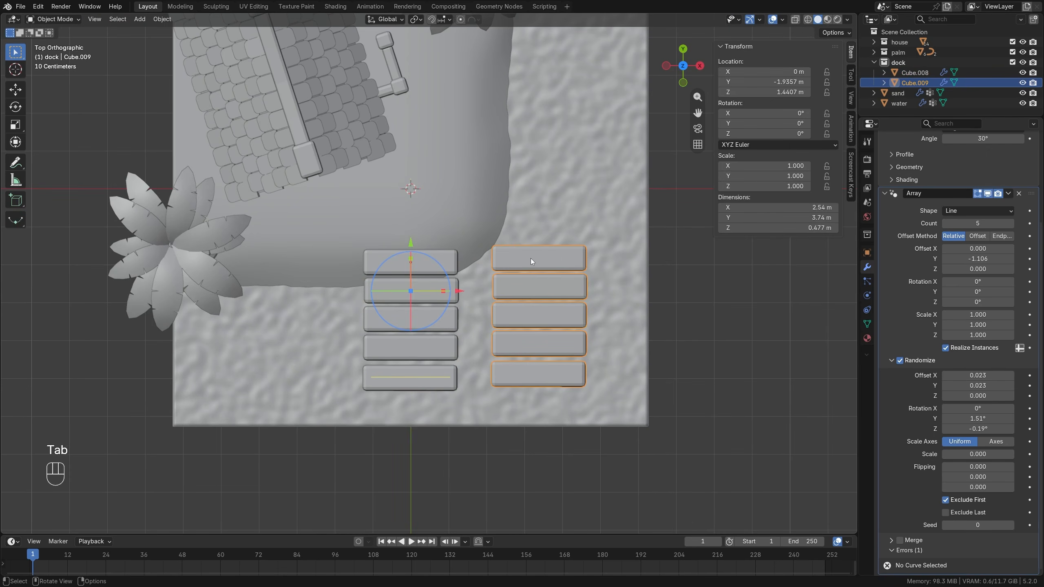
pyautogui.click(1019, 194)
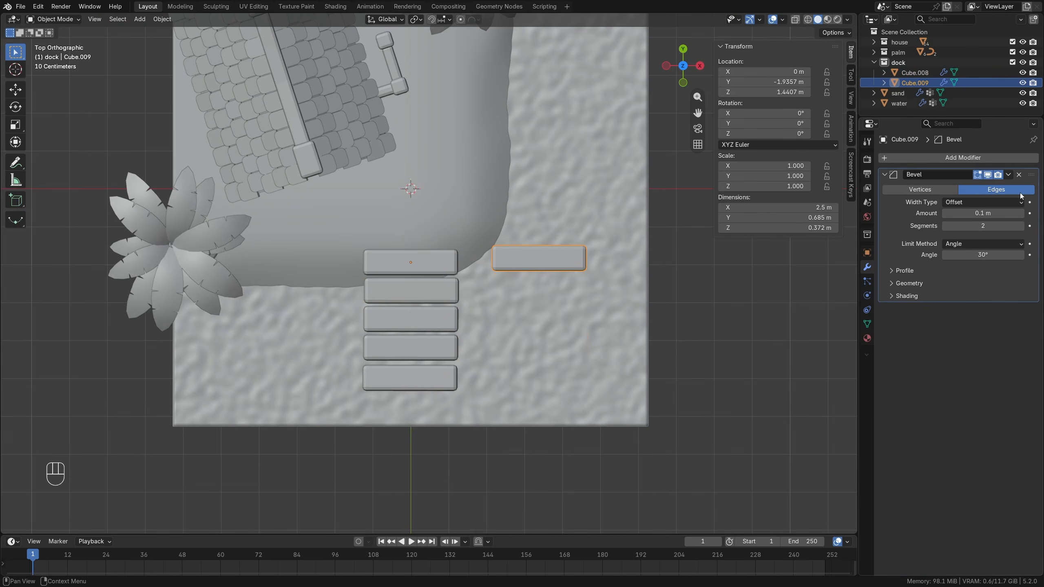
# Rotate the separated plank's mesh by -90° and move it about -2.58 m in X and -1.70 m in Y across the planks.
pyautogui.press('Tab')
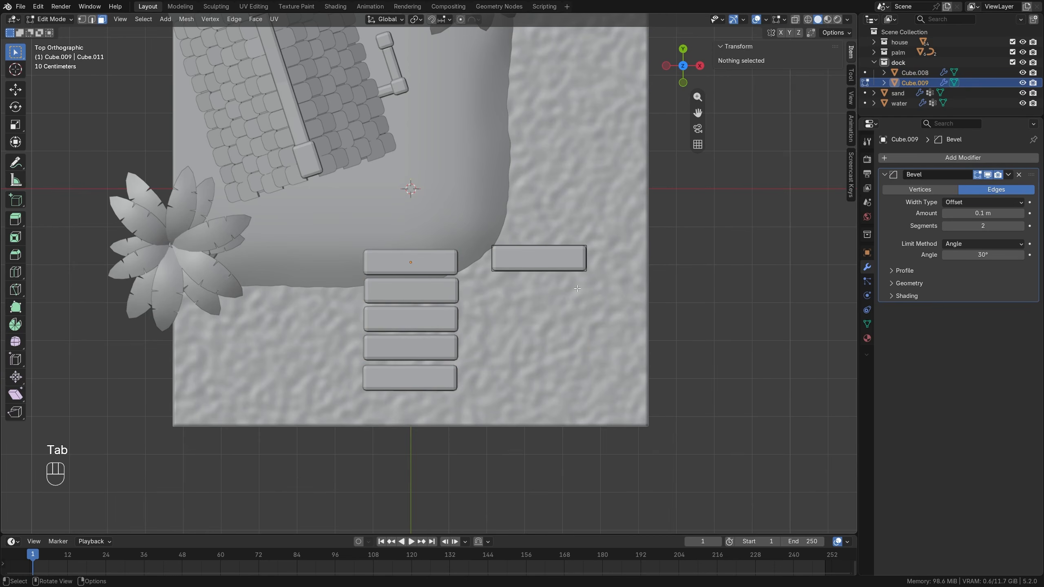
pyautogui.press('a')
pyautogui.press('r')
pyautogui.press('ctrl')
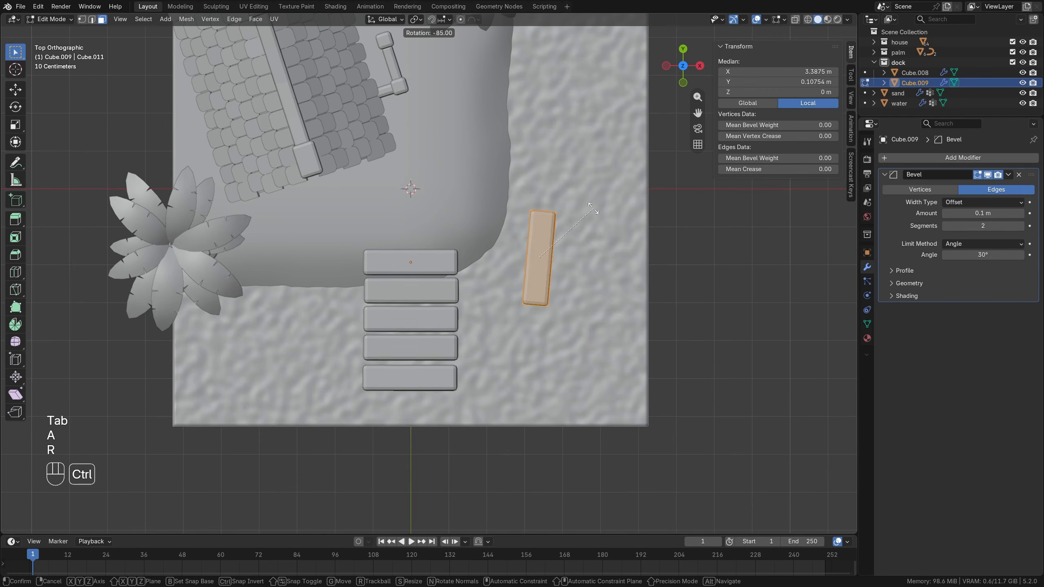
pyautogui.click(582, 210)
pyautogui.press('g')
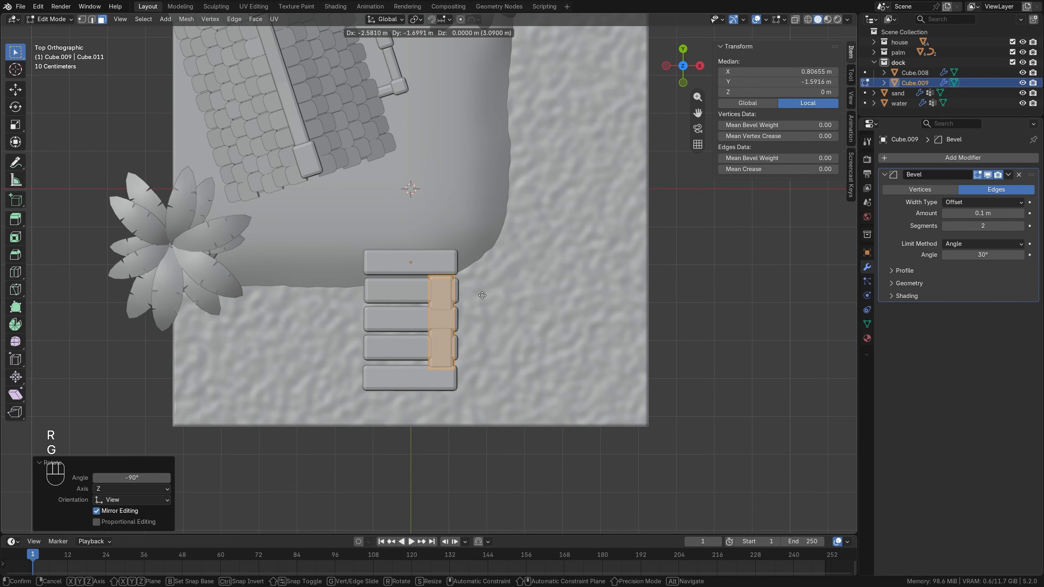
pyautogui.click(484, 276)
# Lengthen the crosswise beam by a factor of about 1.584 along Y and lower it about 0.31 m beneath the planks.
pyautogui.press('s')
pyautogui.press('y')
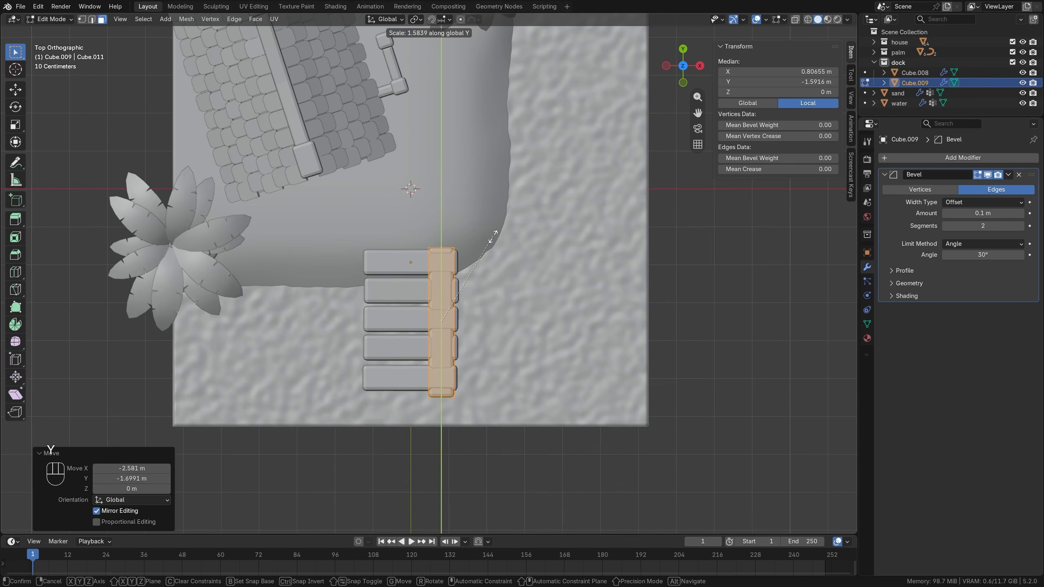
pyautogui.click(493, 236)
pyautogui.moveTo(492, 236); pyautogui.dragTo(481, 169, button='middle')
pyautogui.scroll(1, 458, 206)
pyautogui.press('g')
pyautogui.press('z')
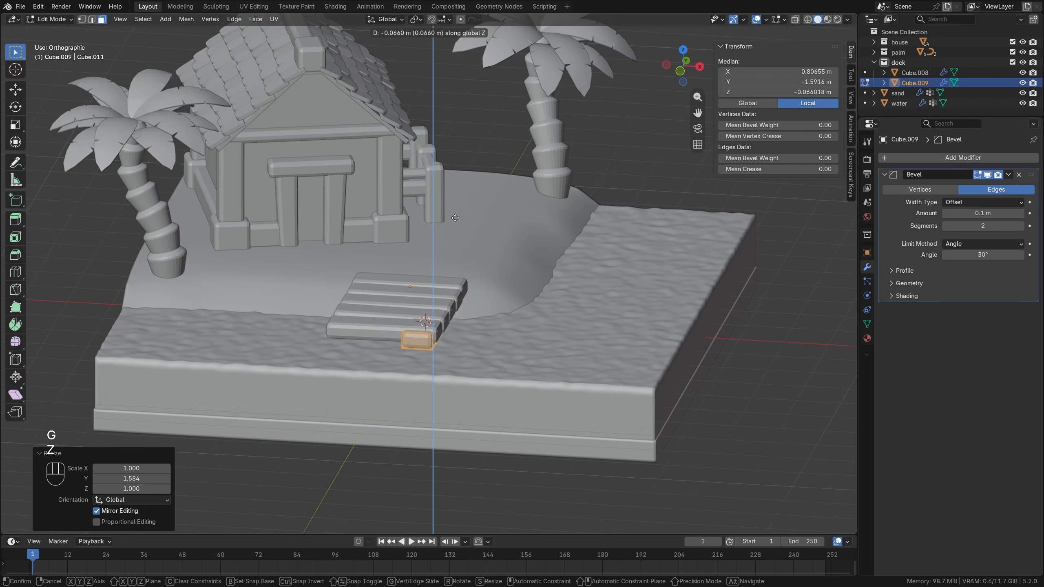
pyautogui.click(455, 228)
# Duplicate the support beam about -1.71 m along X, and duplicate that copy about 0.60 m upward onto the planks.
pyautogui.hotkey('shift', 'd')
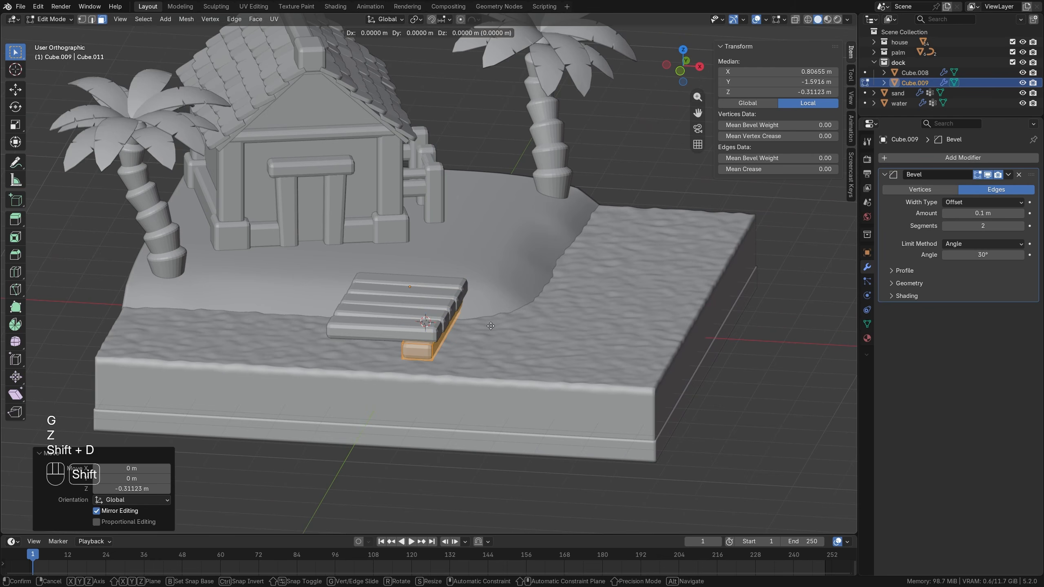
pyautogui.press('x')
pyautogui.click(414, 315)
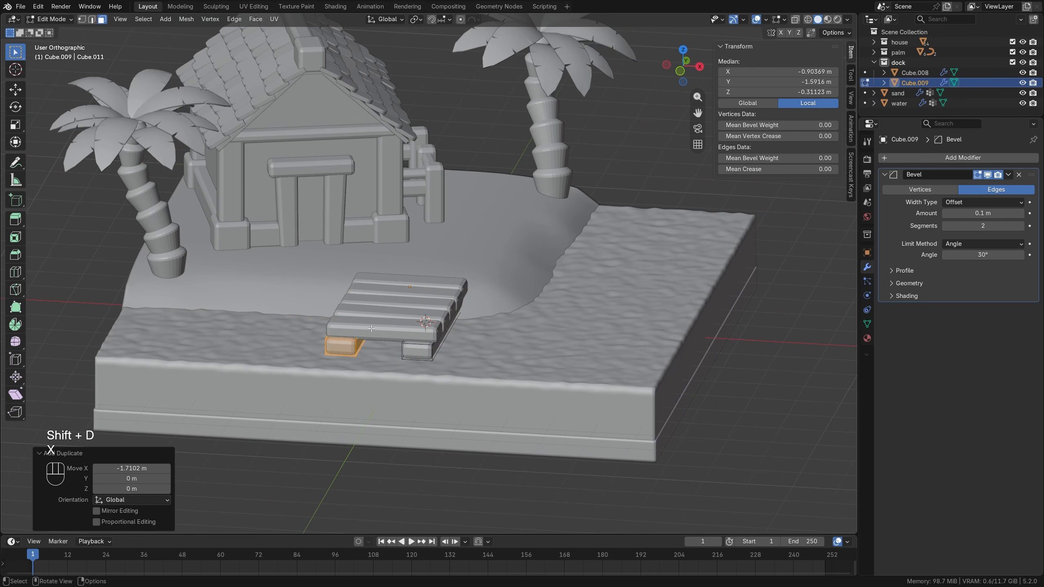
pyautogui.hotkey('shift', 'd')
pyautogui.press('z')
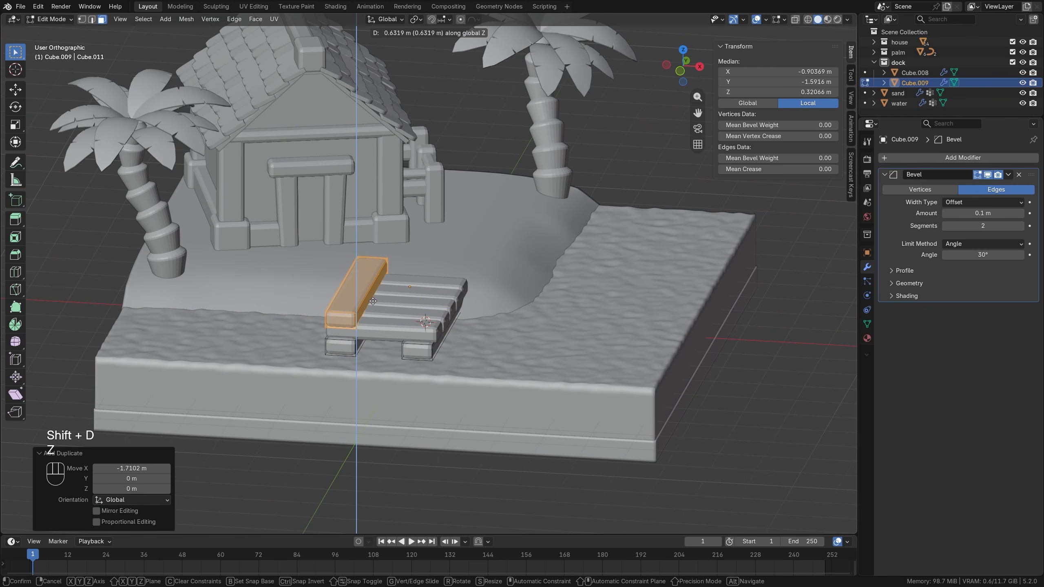
pyautogui.click(372, 301)
# Flatten the duplicated beam on top of the planks by a factor of about 0.734 along Z and lower it about 0.07 m.
pyautogui.scroll(4, 411, 288)
pyautogui.press('s')
pyautogui.press('z')
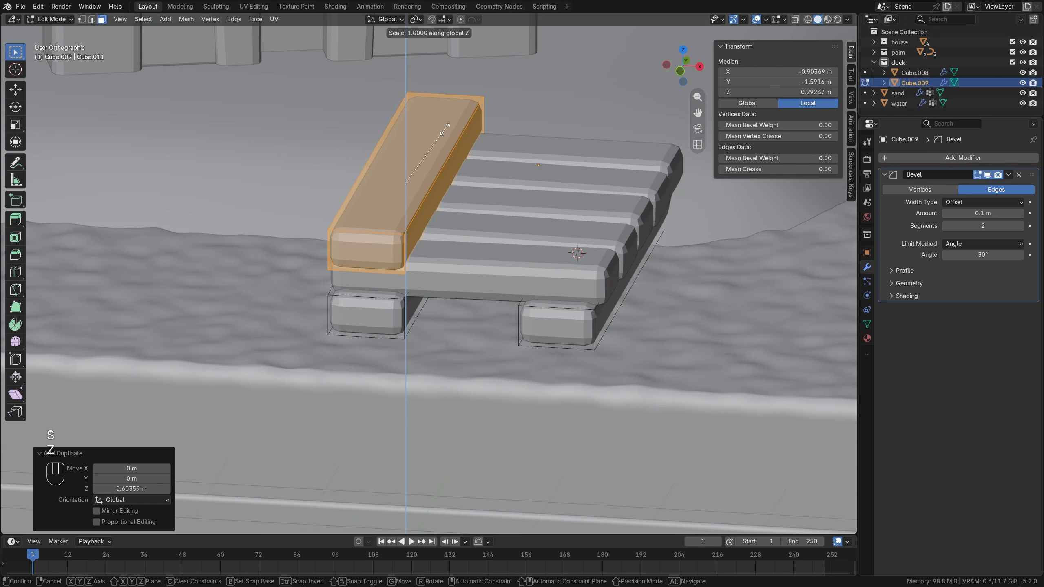
pyautogui.click(429, 138)
pyautogui.press('g')
pyautogui.press('z')
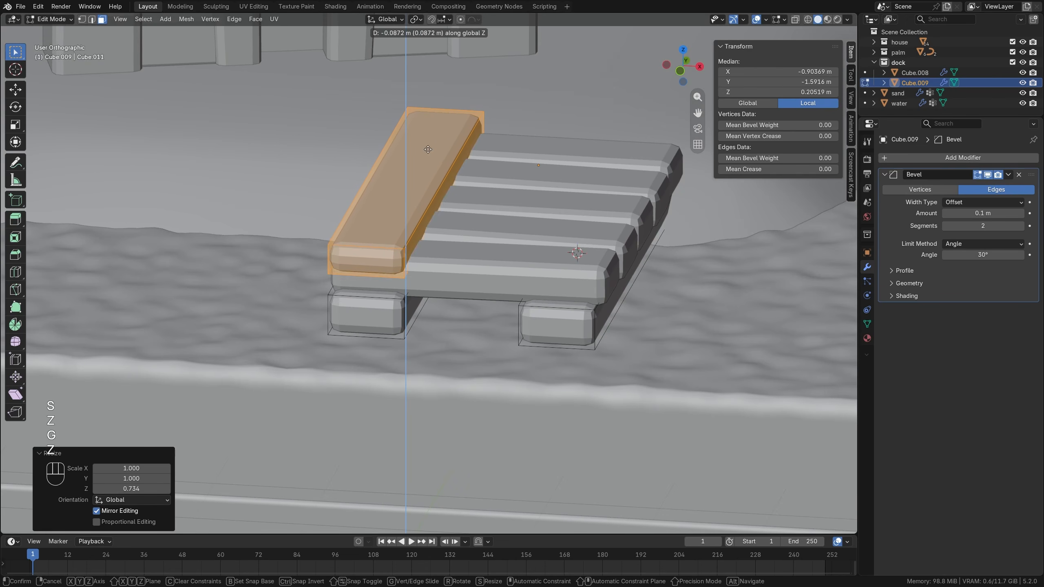
pyautogui.click(404, 269)
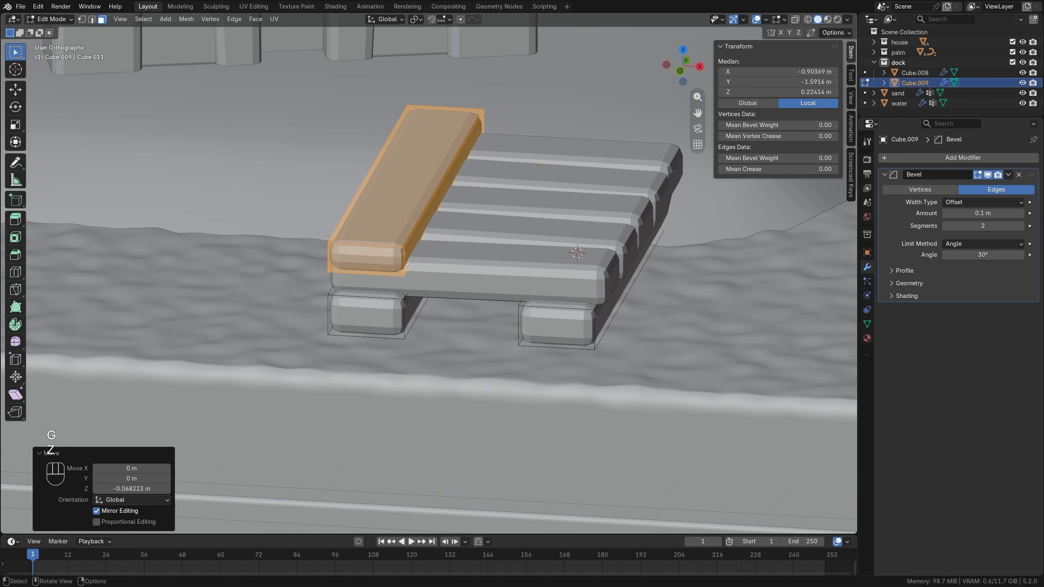
# Slide the top beam's inner vertical corner edge at the seaward end along the beam by a factor of about 0.085.
pyautogui.press('2')
pyautogui.click(406, 263)
pyautogui.moveTo(406, 263); pyautogui.dragTo(371, 288, button='middle')
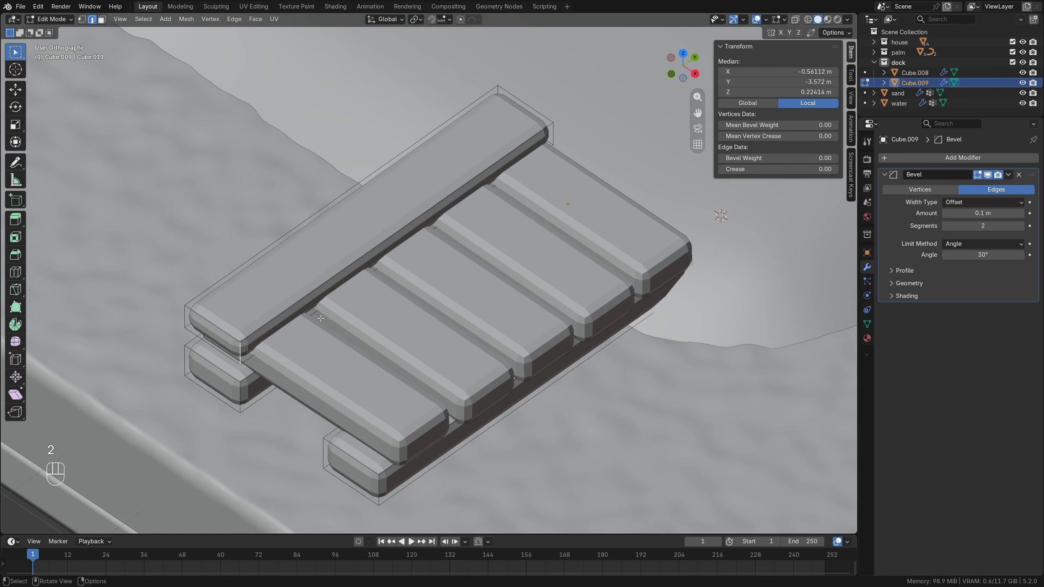
pyautogui.press('g')
pyautogui.press('g')
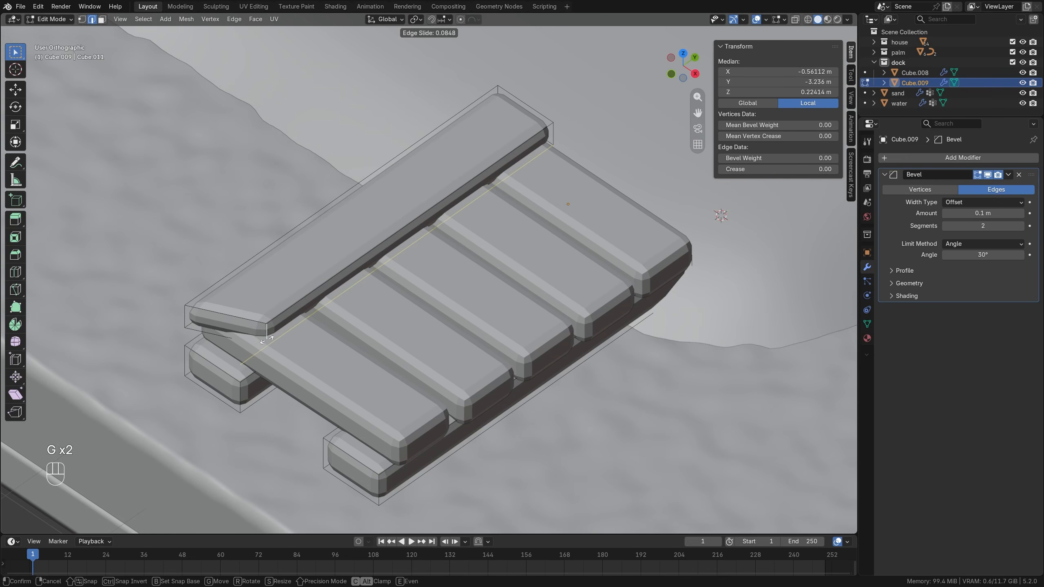
# Bevel the outer vertical corner edge at the top beam's seaward end by about 0.32 m with one segment.
pyautogui.click(189, 325)
pyautogui.hotkey('ctrl', 'b')
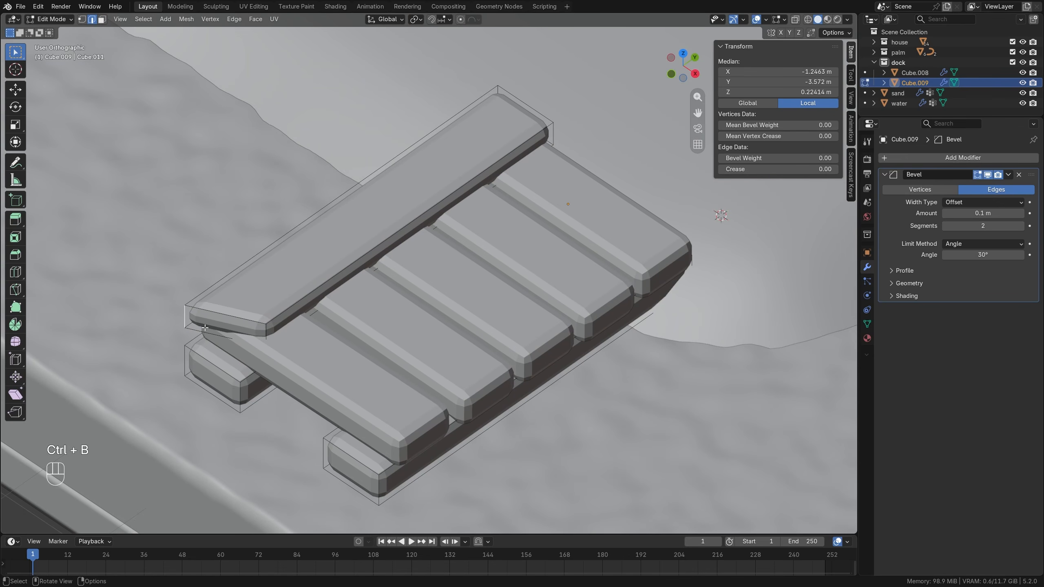
pyautogui.hotkey('ctrl', 'b')
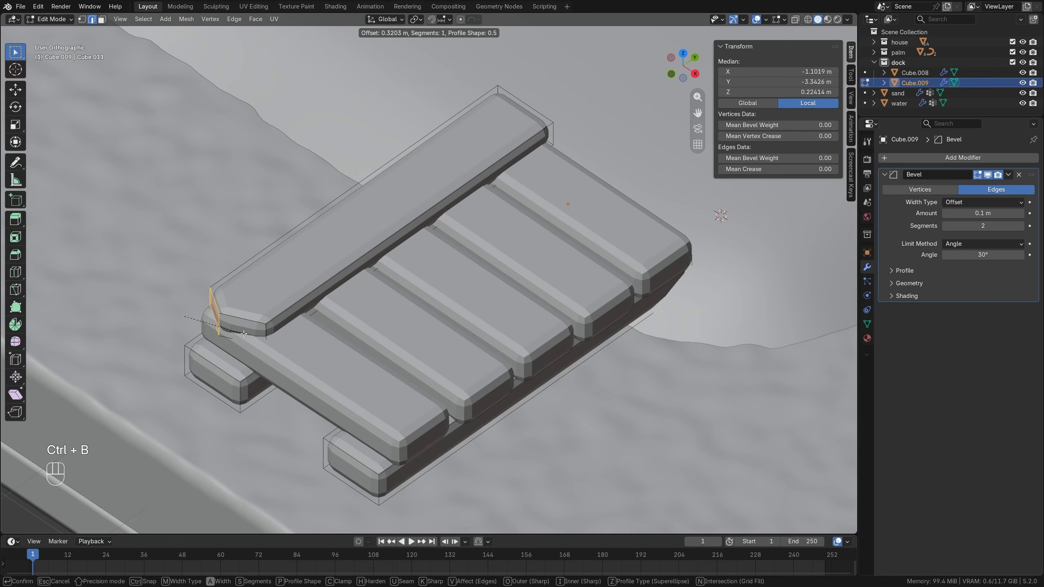
pyautogui.click(247, 334)
# Slide the inner vertical corner edge at the top beam's shoreward end along the beam by a factor of about 0.064.
pyautogui.scroll(-2, 312, 317)
pyautogui.keyDown('shift'); pyautogui.moveTo(509, 185); pyautogui.dragTo(411, 273, button='middle'); pyautogui.keyUp('shift')
pyautogui.click(418, 271)
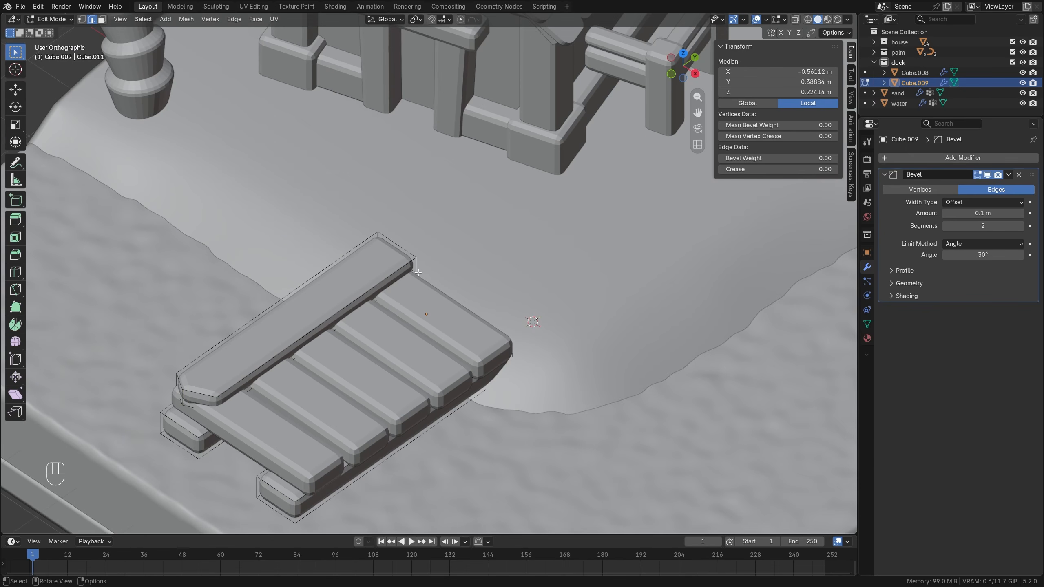
pyautogui.press('g')
pyautogui.press('g')
pyautogui.click(409, 273)
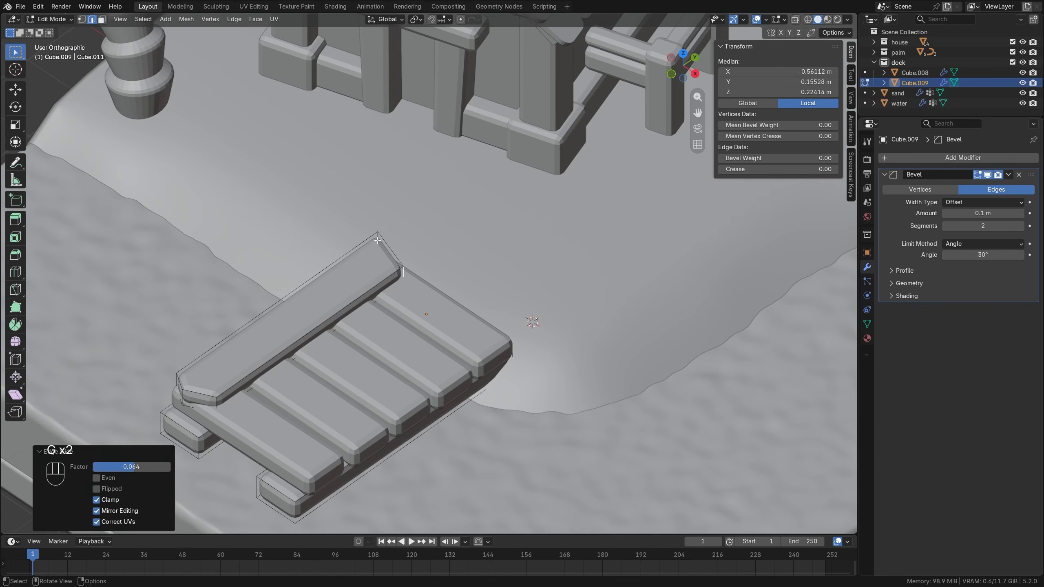
# Bevel the outer vertical corner edge at the top beam's shoreward end by about 0.225 m, then leave mesh editing.
pyautogui.moveTo(409, 273); pyautogui.dragTo(440, 252, button='middle')
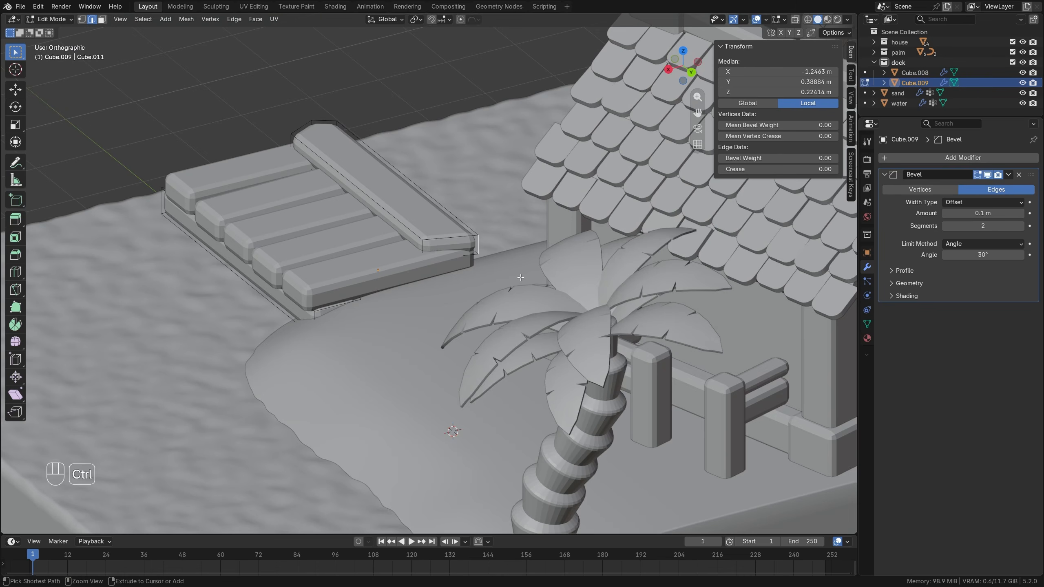
pyautogui.hotkey('ctrl', 'b')
pyautogui.click(541, 283)
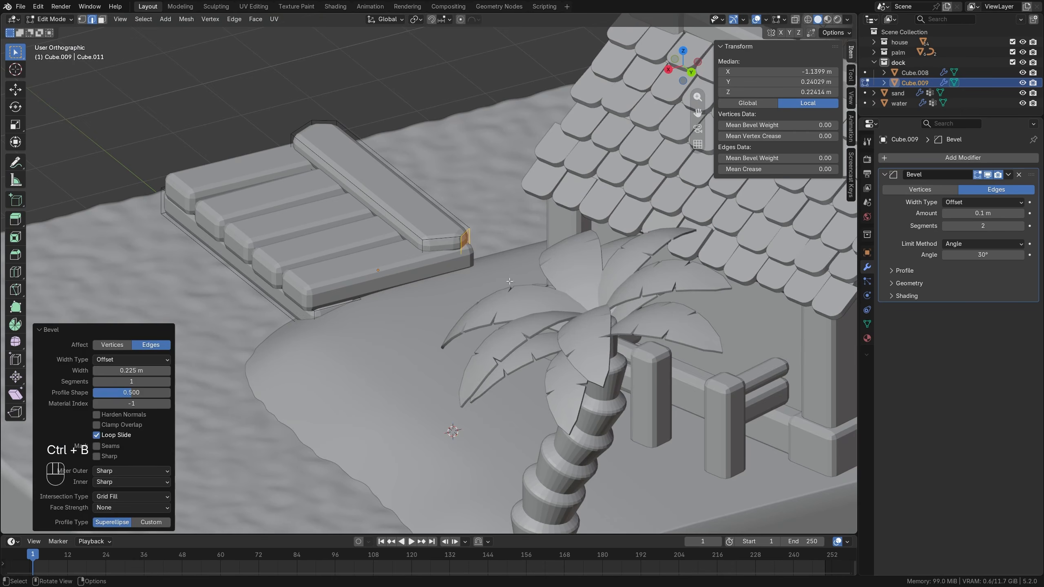
pyautogui.hotkey('alt', 'a')
pyautogui.moveTo(541, 284); pyautogui.dragTo(452, 233, button='middle')
pyautogui.press('Tab')
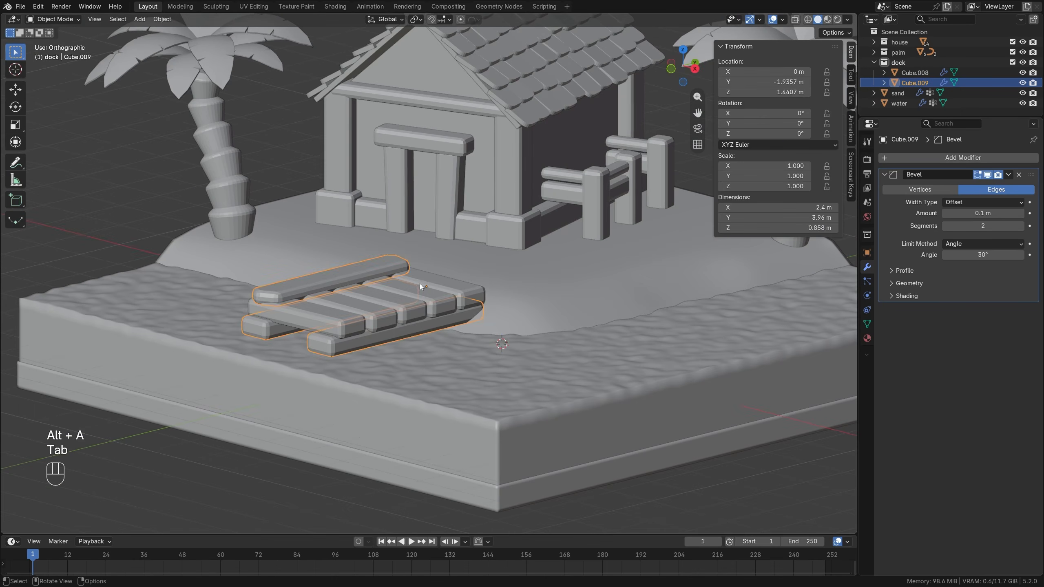
# Select the planks together with the beams and tilt them about 3.22° in the right side view.
pyautogui.keyDown('shift'); pyautogui.click(327, 318); pyautogui.keyUp('shift')
pyautogui.press('KP_3')
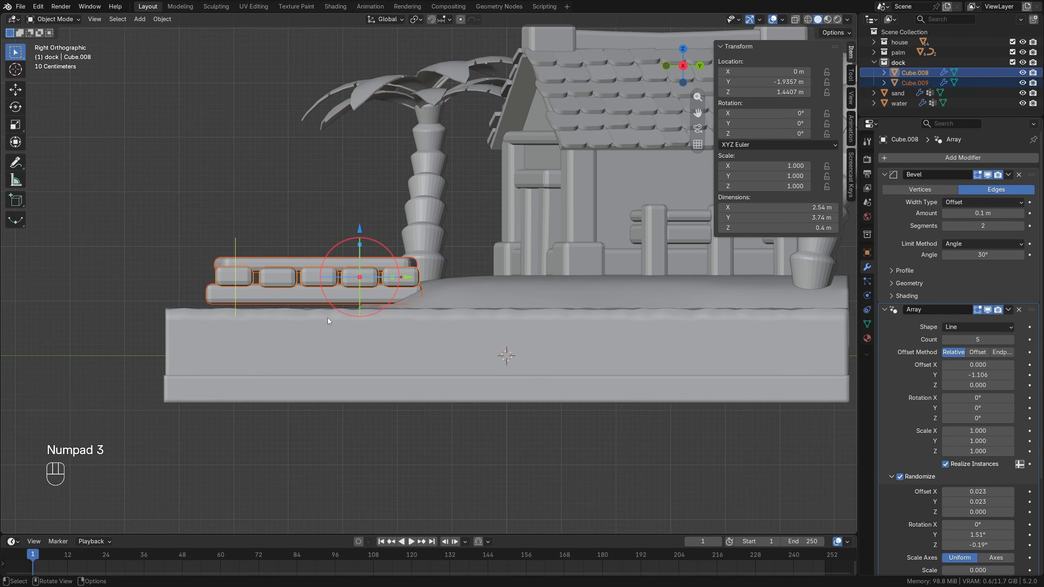
pyautogui.press('r')
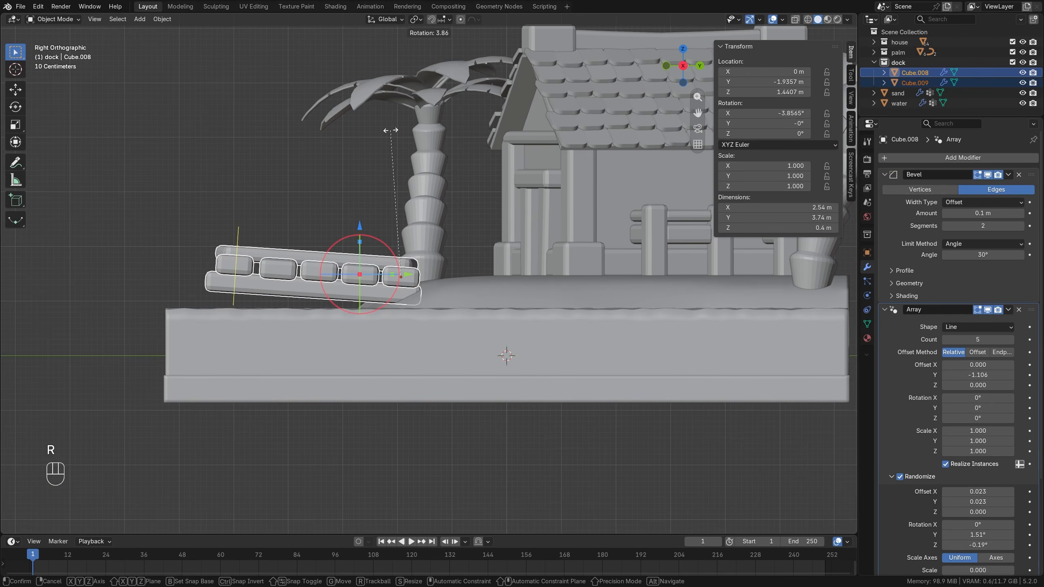
pyautogui.click(384, 131)
pyautogui.moveTo(385, 131); pyautogui.dragTo(363, 198, button='middle')
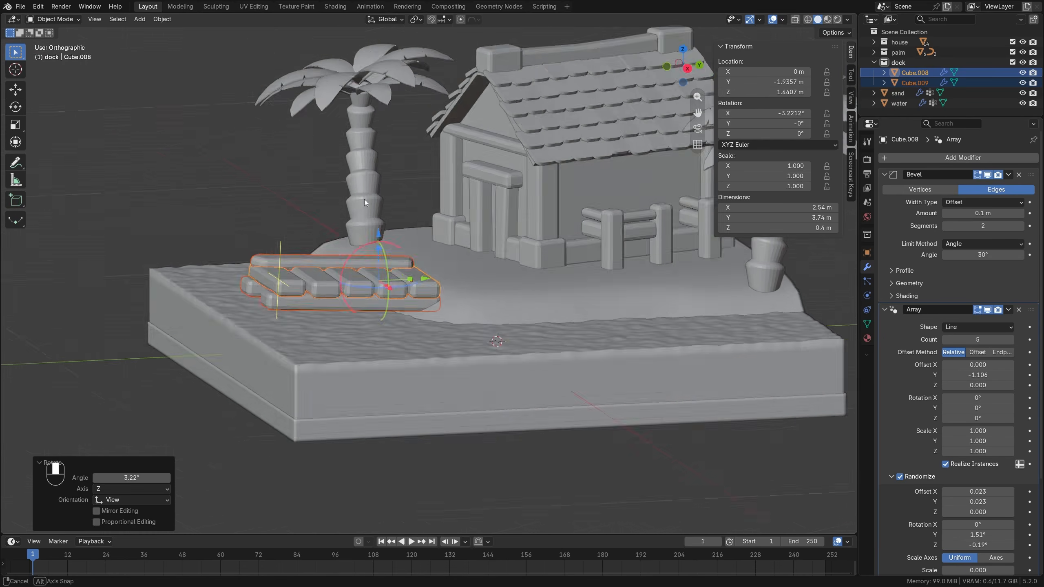
pyautogui.hotkey('alt', 'a')
# Add a cylinder and move it about 0.84 m in X and -4.97 m in Y to the dock's seaward end.
pyautogui.hotkey('shift', 'a')
pyautogui.moveTo(455, 202)
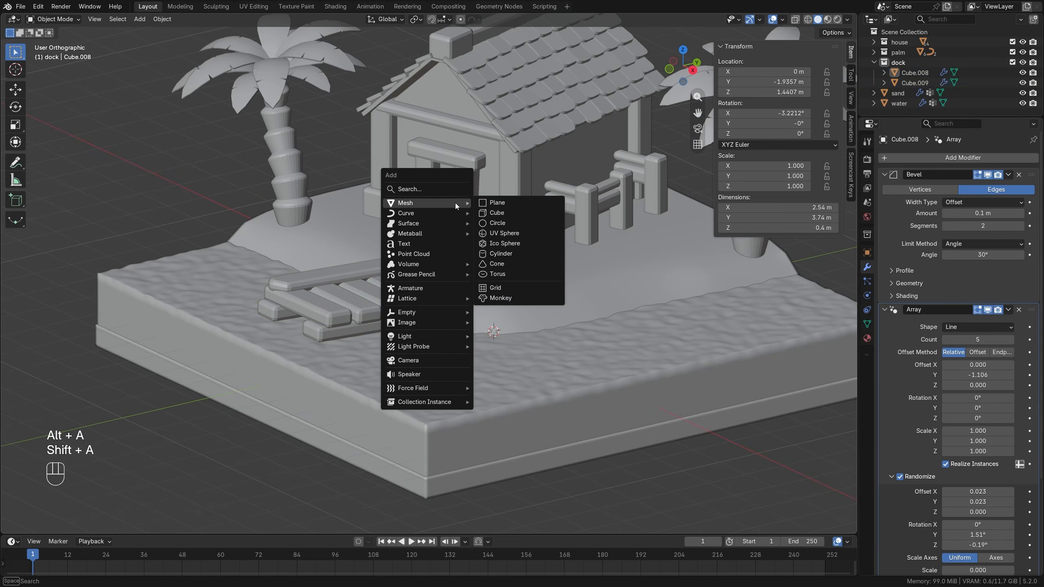
pyautogui.click(516, 252)
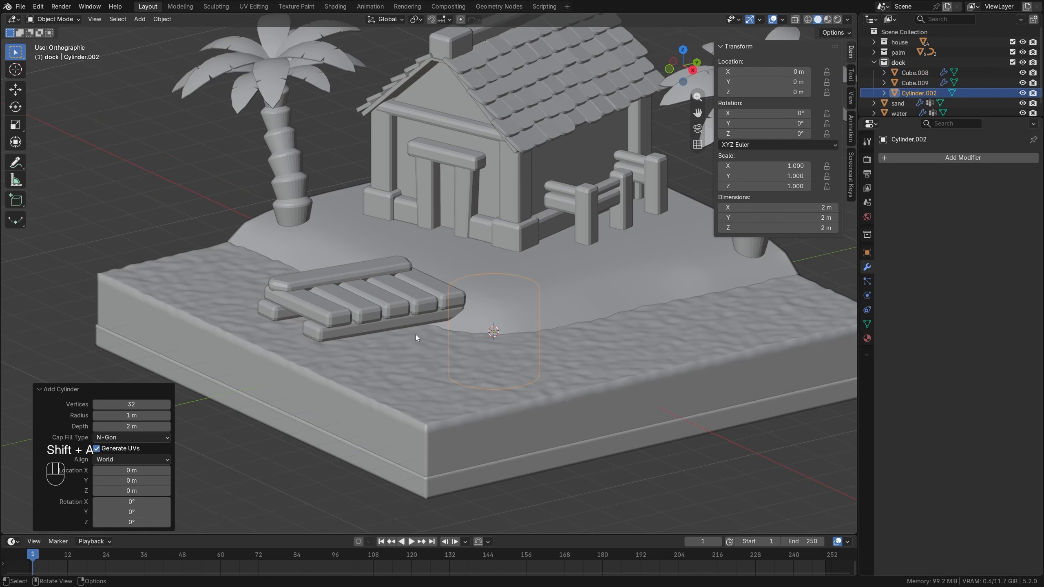
pyautogui.press('KP_7')
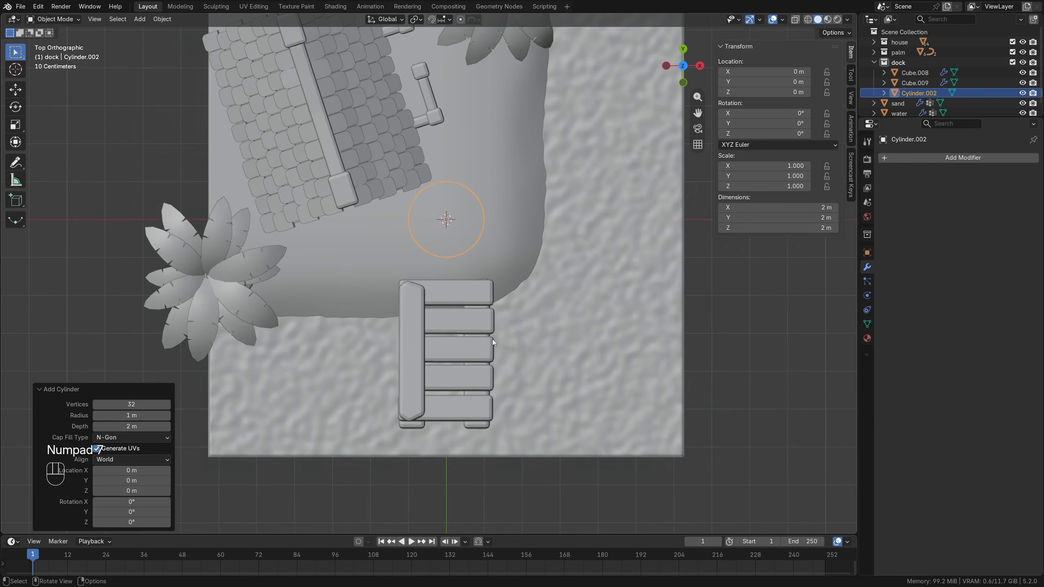
pyautogui.press('g')
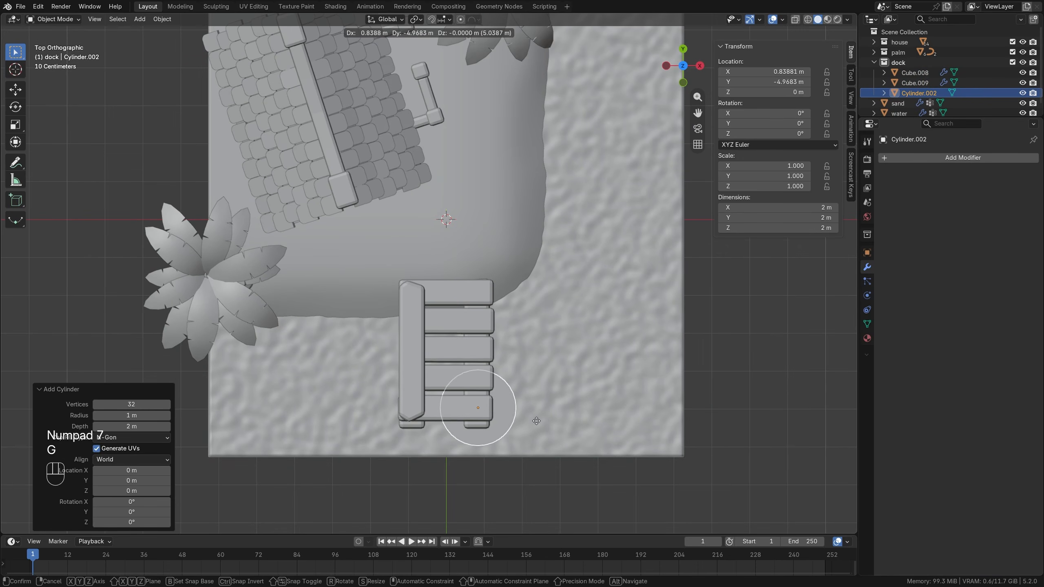
pyautogui.click(536, 421)
# Scale the cylinder down to about 0.347 and nudge it about -0.02 m in X and 0.08 m in Y.
pyautogui.press('s')
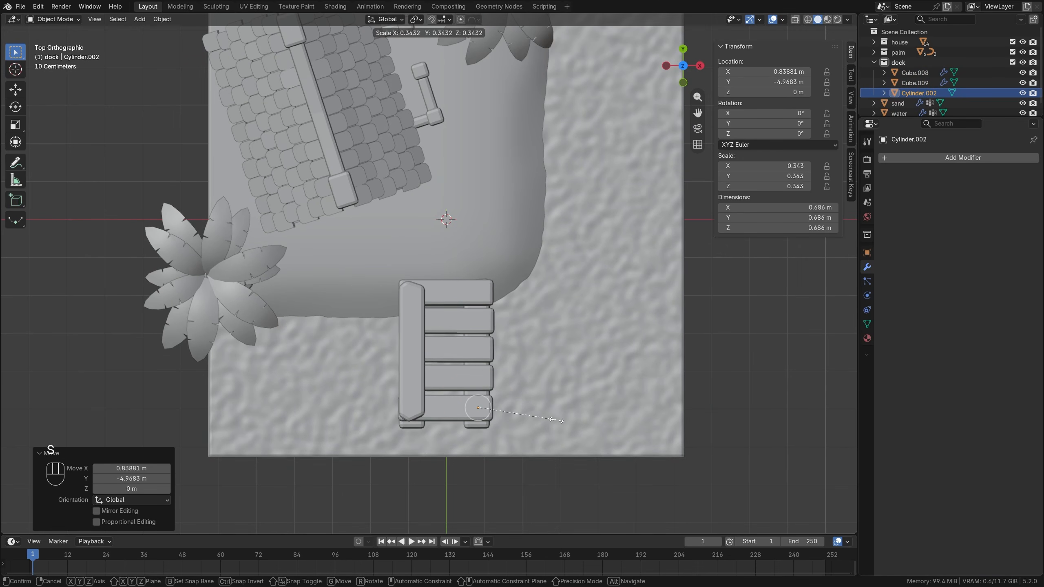
pyautogui.click(555, 420)
pyautogui.press('g')
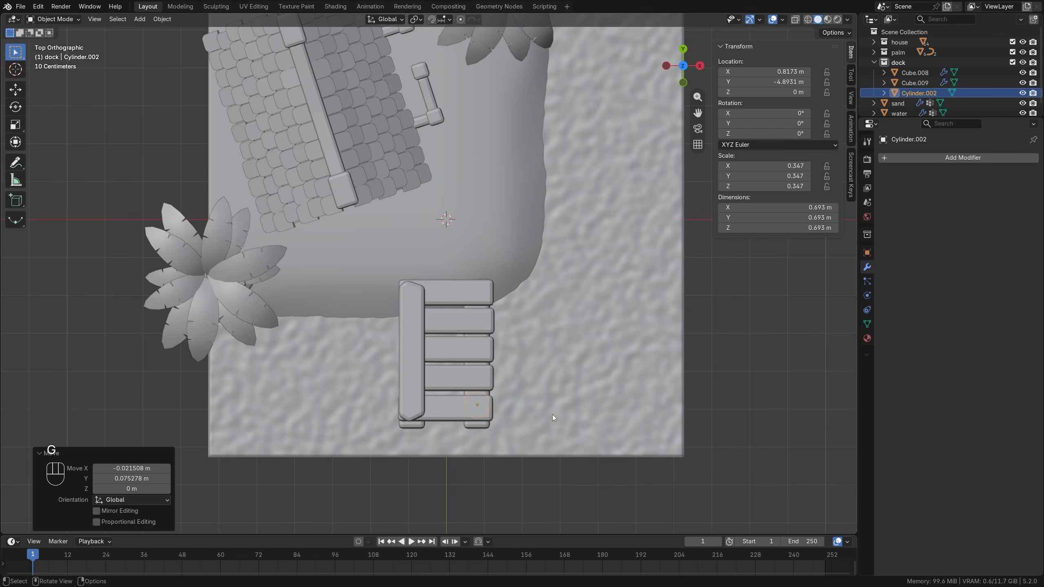
pyautogui.click(552, 415)
# With see-through display in front view, stretch the cylinder's mesh by about 2.878 along Z and raise it about 0.2 m.
pyautogui.press('KP_1')
pyautogui.scroll(3, 564, 338)
pyautogui.hotkey('alt', 'z')
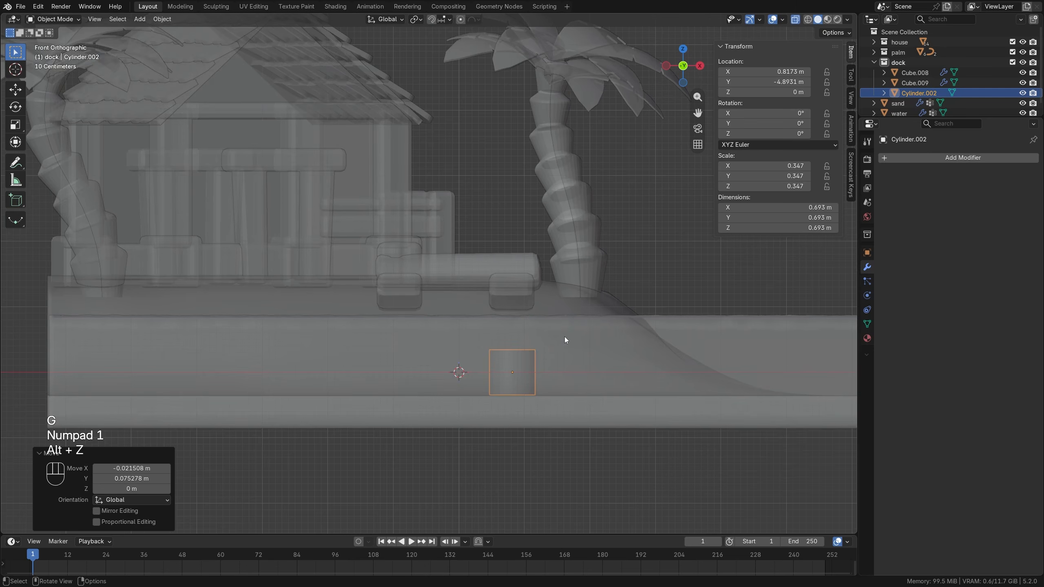
pyautogui.keyDown('shift'); pyautogui.moveTo(594, 355); pyautogui.dragTo(507, 284, button='middle'); pyautogui.keyUp('shift')
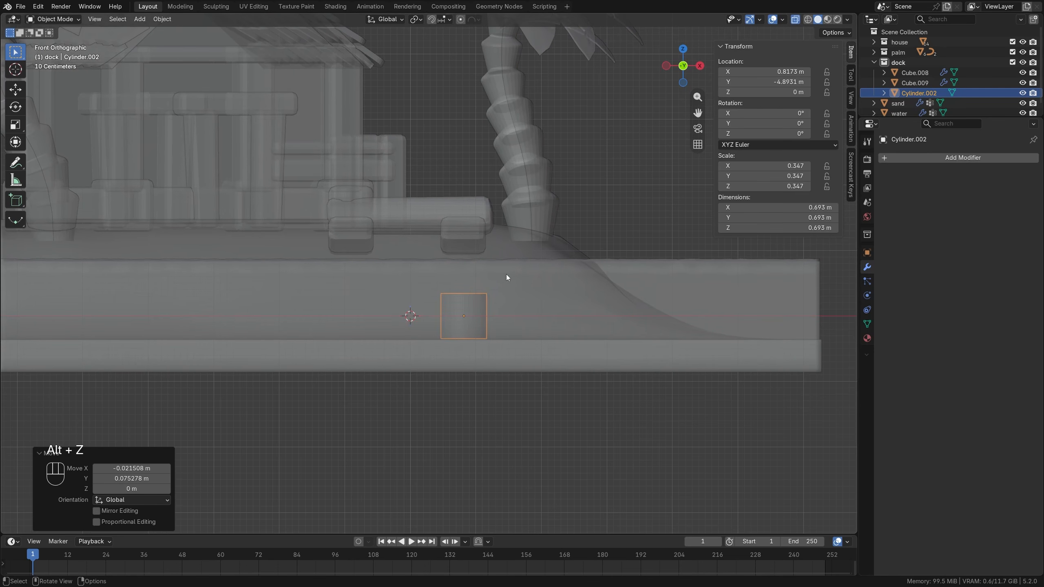
pyautogui.press('Tab')
pyautogui.press('s')
pyautogui.press('z')
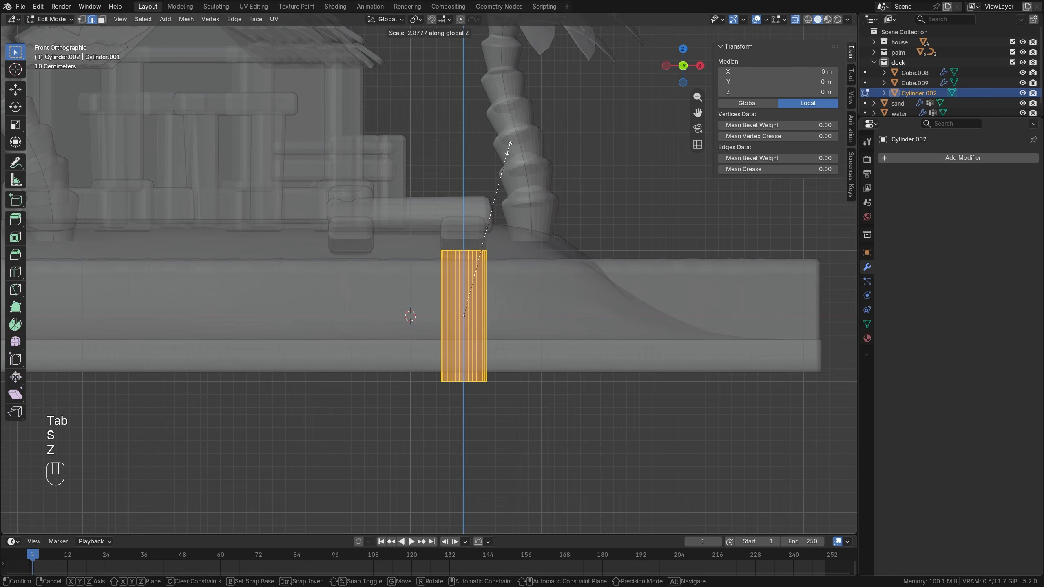
pyautogui.click(509, 144)
pyautogui.press('g')
pyautogui.press('z')
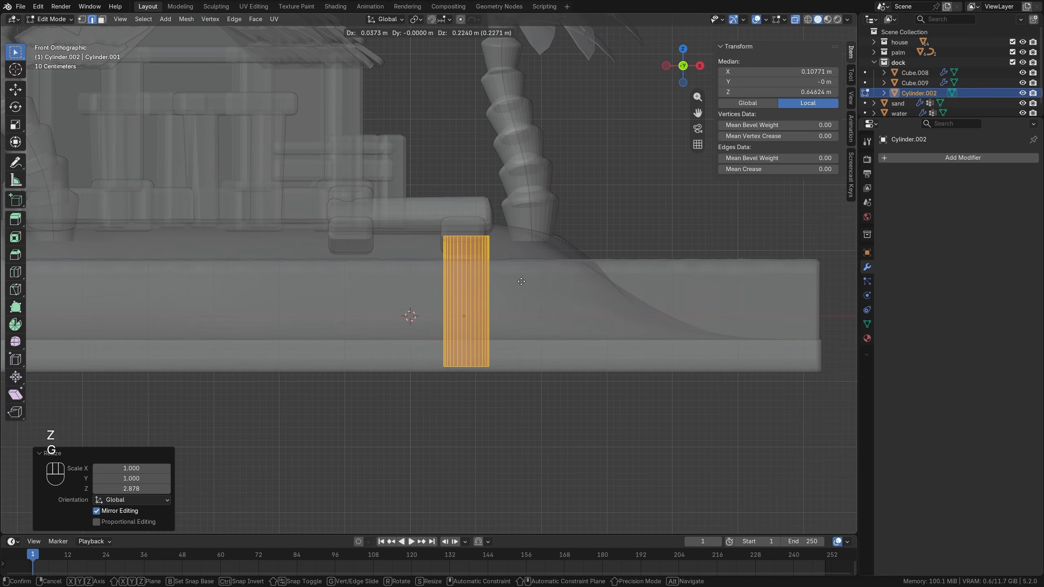
pyautogui.click(518, 283)
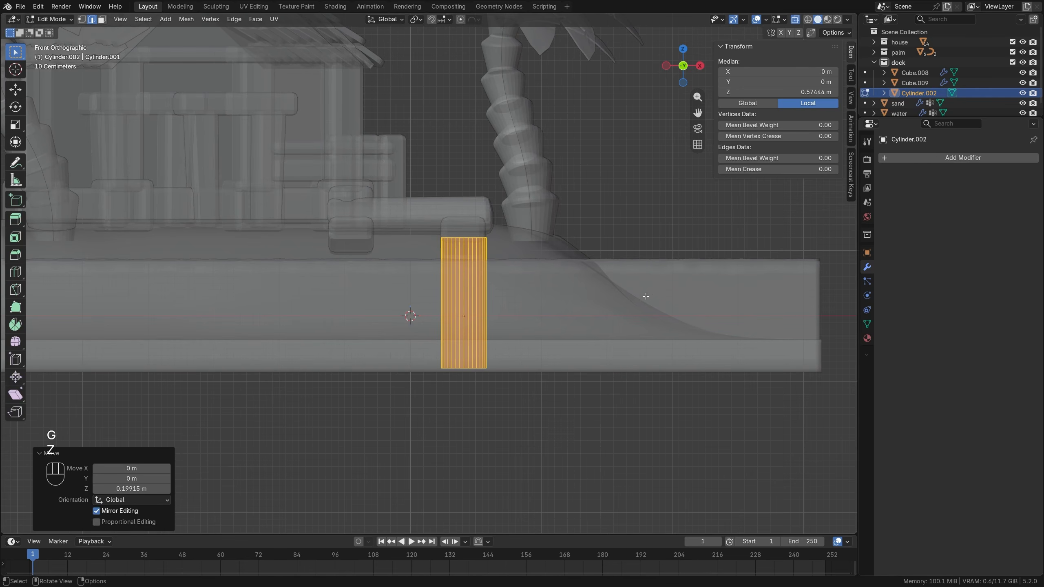
# Scale the post's mesh uniformly by about 0.825 and raise it slightly toward the underside of the beam.
pyautogui.press('s')
pyautogui.click(615, 295)
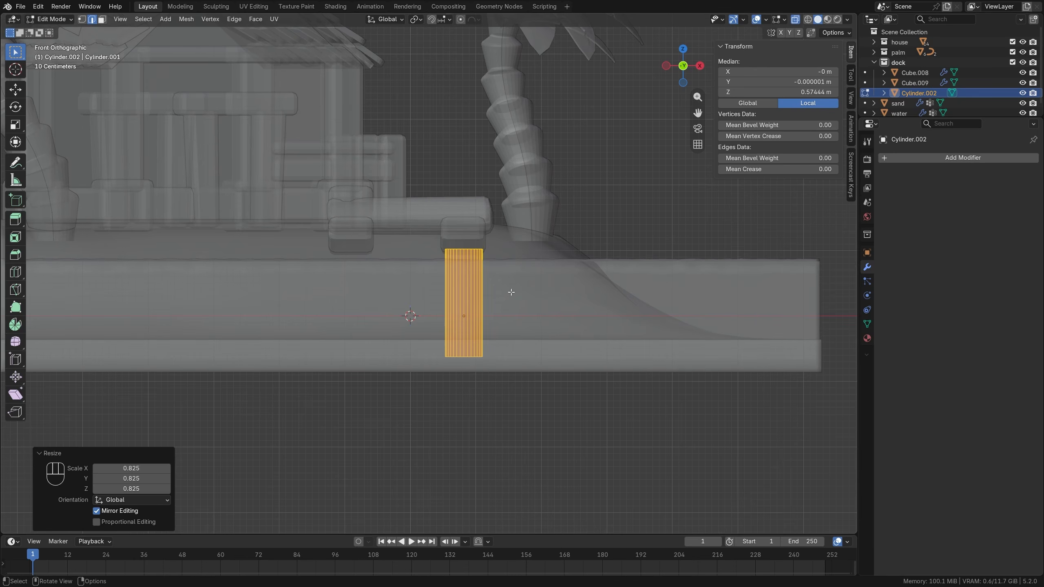
pyautogui.press('g')
pyautogui.press('z')
pyautogui.click(510, 289)
# Taper the post by scaling its bottom vertices by a factor of about 0.687.
pyautogui.press('1')
pyautogui.click(417, 344)
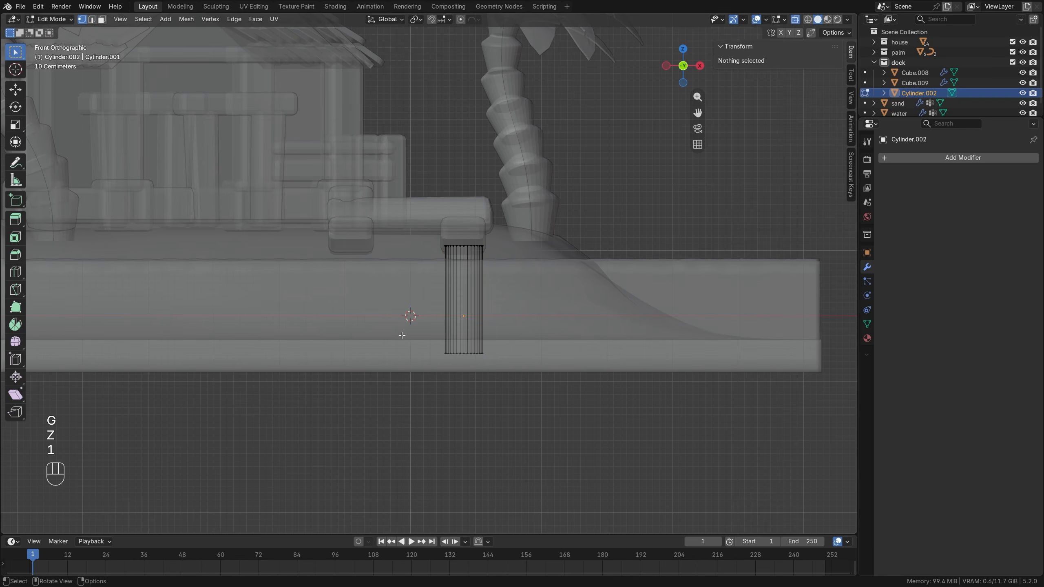
pyautogui.moveTo(386, 392); pyautogui.dragTo(589, 332)
pyautogui.press('s')
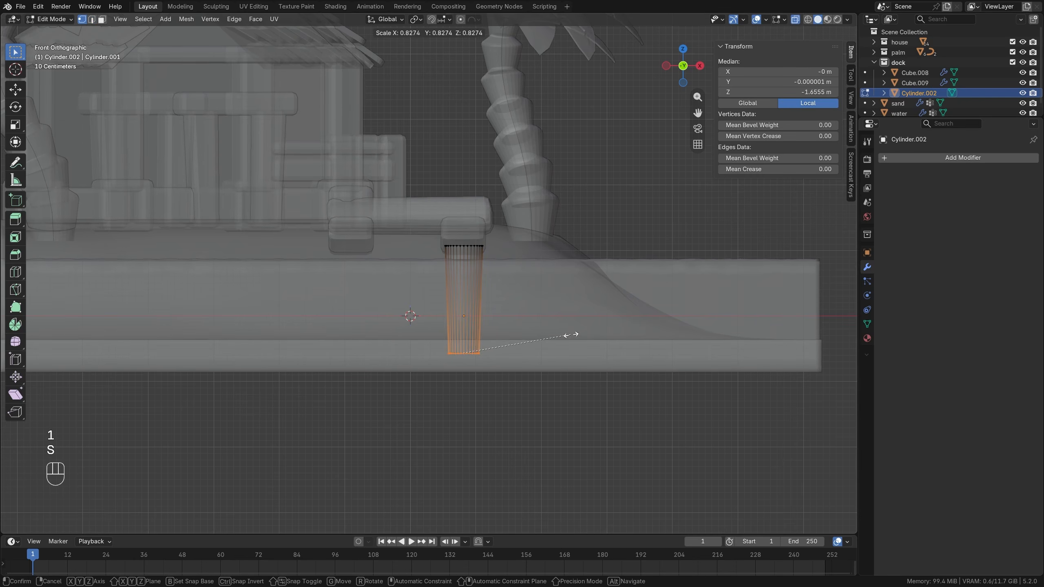
pyautogui.click(553, 336)
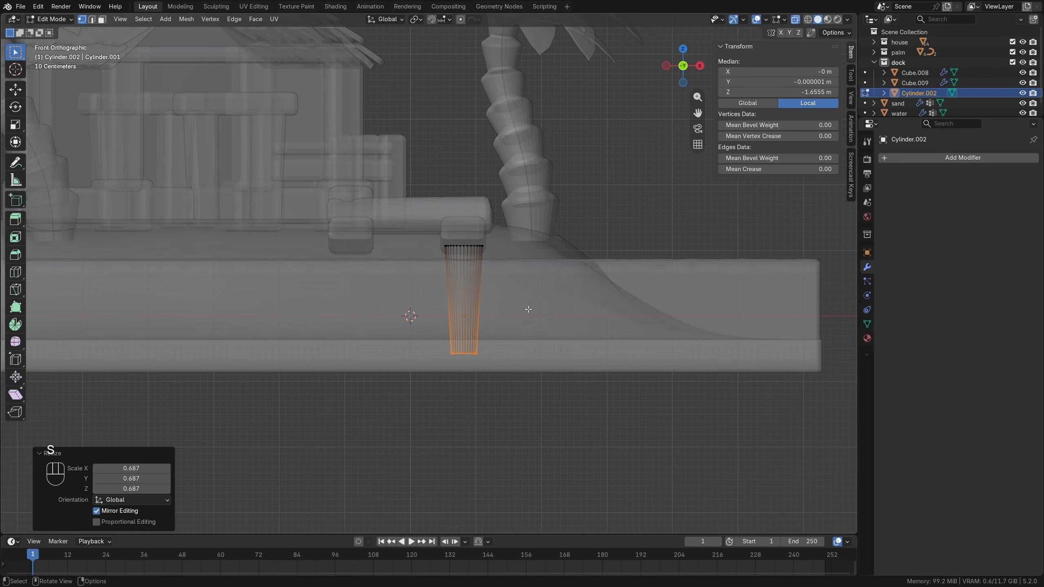
# Duplicate the whole post about -1.72 m along X under the other beam, then return to solid display and Object Mode.
pyautogui.press('a')
pyautogui.hotkey('shift', 'd')
pyautogui.press('x')
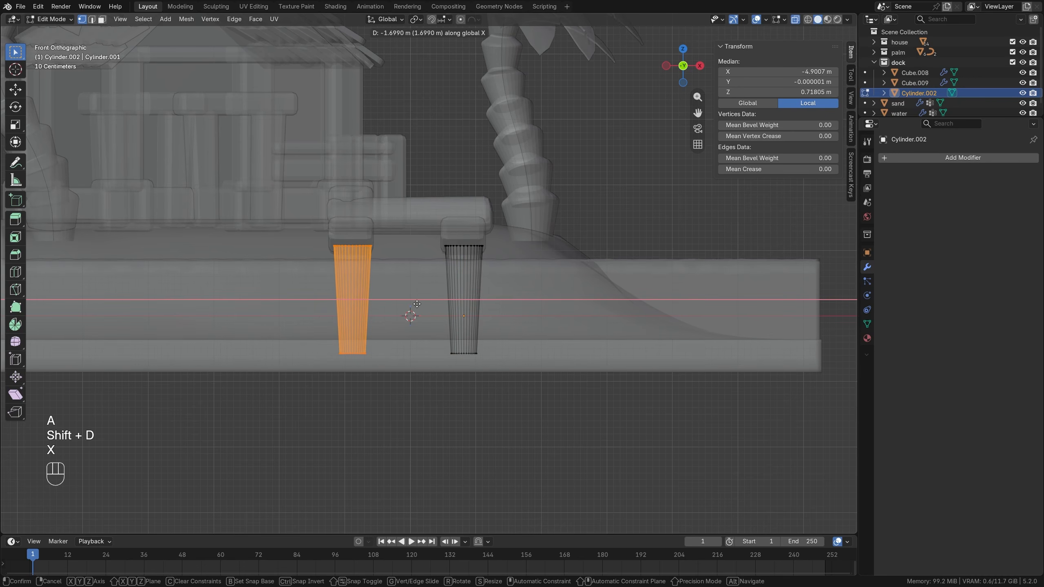
pyautogui.click(416, 303)
pyautogui.hotkey('alt', 'z')
pyautogui.scroll(-5, 416, 304)
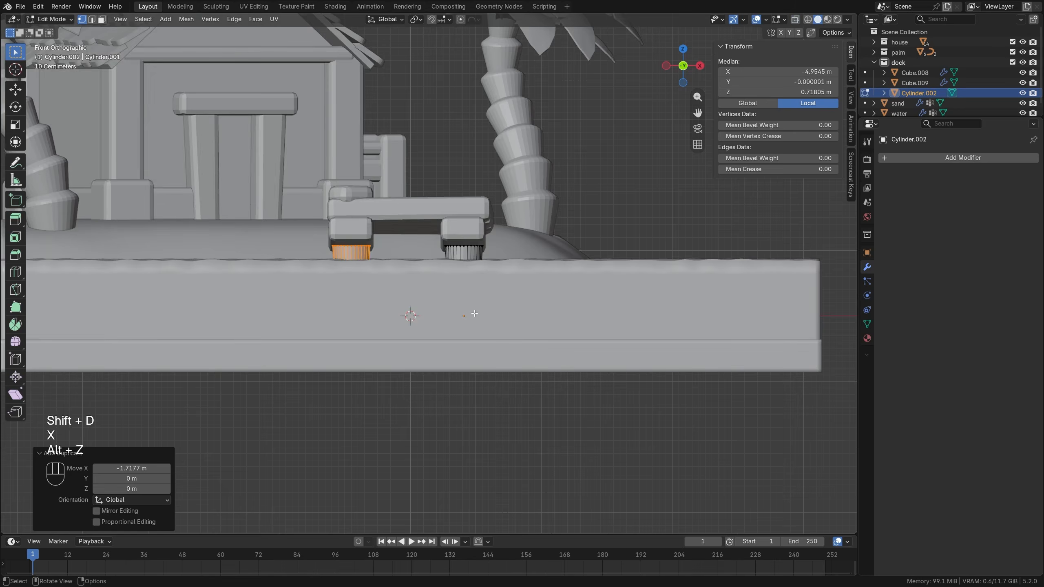
pyautogui.hotkey('alt', 'a')
pyautogui.press('Tab')
# Raise the top edge loops of both dock posts about 0.195 m along Z, then return to Object Mode with nothing selected.
pyautogui.moveTo(415, 304); pyautogui.dragTo(421, 275, button='middle')
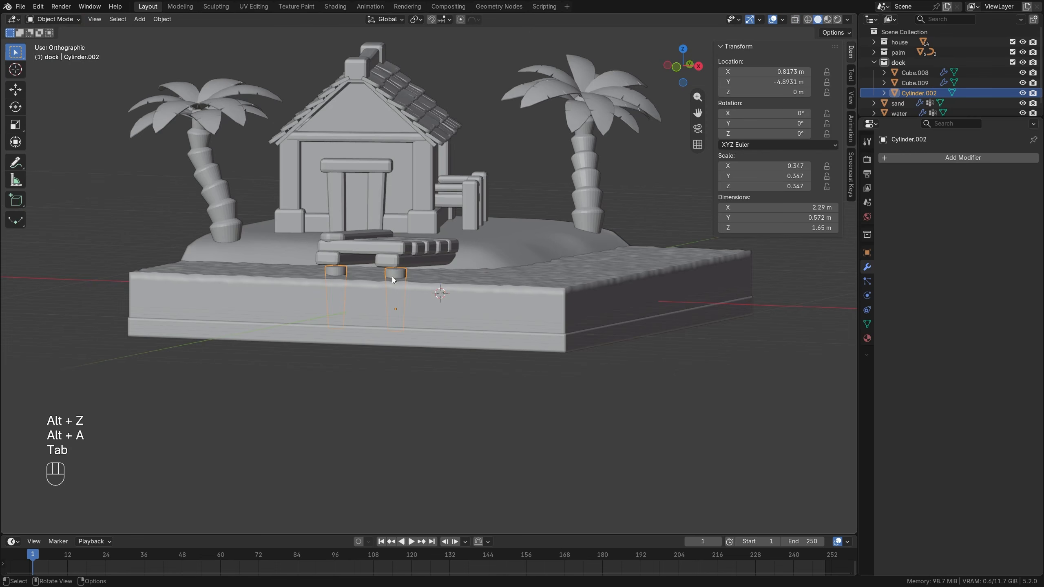
pyautogui.scroll(2, 394, 277)
pyautogui.press('Tab')
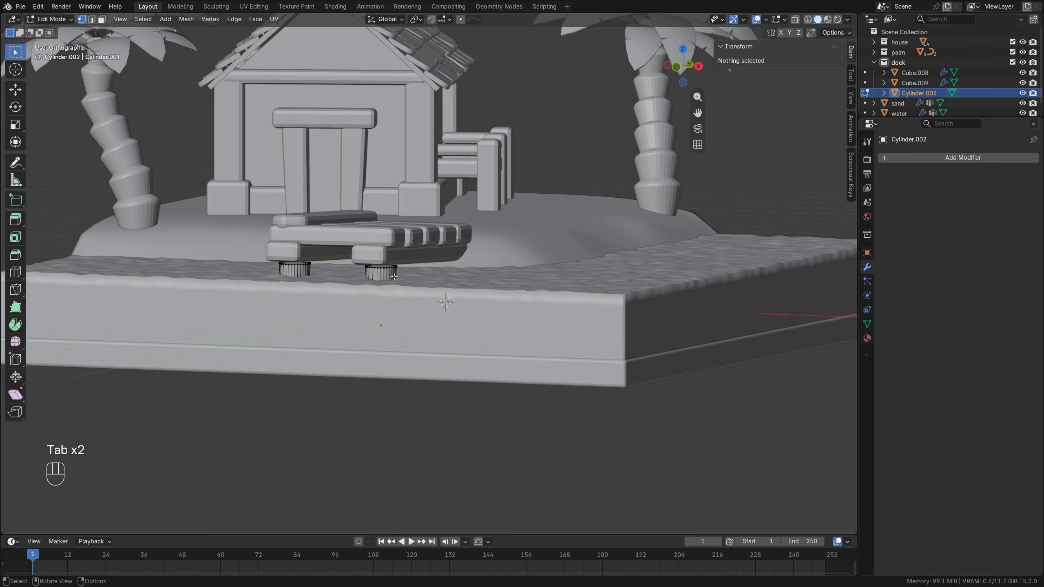
pyautogui.keyDown('alt'); pyautogui.click(383, 272); pyautogui.keyUp('alt')
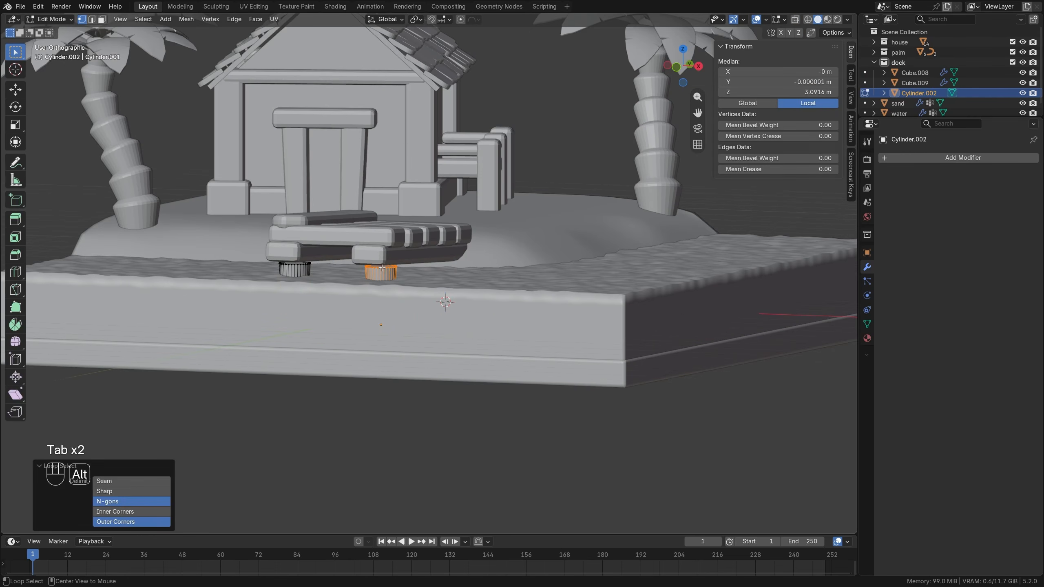
pyautogui.press('g')
pyautogui.press('z')
pyautogui.click(305, 264)
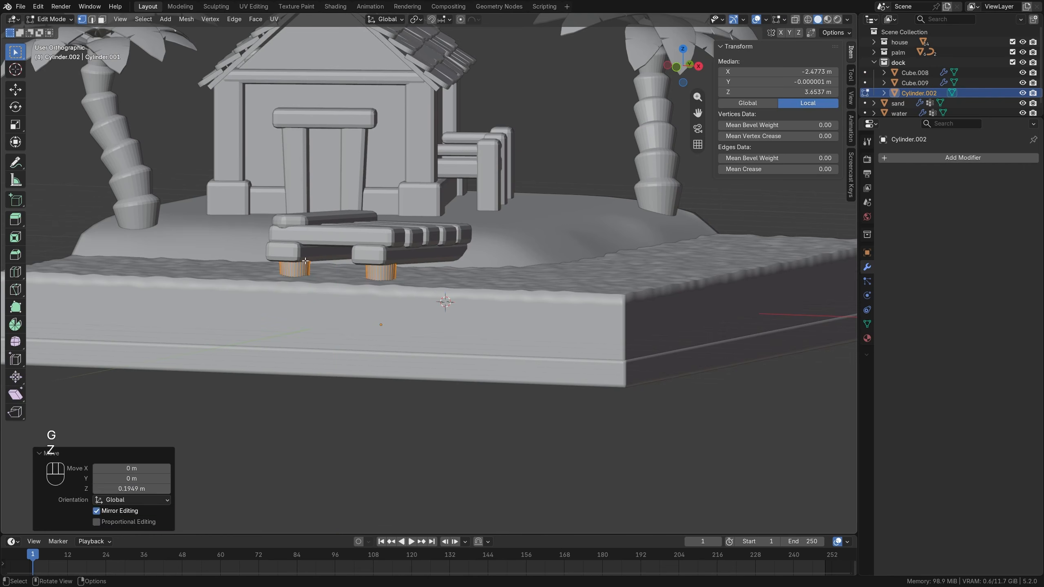
pyautogui.hotkey('alt', 'a')
pyautogui.press('Tab')
pyautogui.scroll(-3, 405, 288)
pyautogui.hotkey('alt', 'a')
pyautogui.moveTo(421, 290)
pyautogui.mouseDown(button='middle')
pyautogui.moveTo(342, 271)
pyautogui.moveTo(394, 289)
pyautogui.moveTo(450, 289)
pyautogui.moveTo(422, 295)
pyautogui.mouseUp(button='middle')
pyautogui.scroll(4, 423, 294)
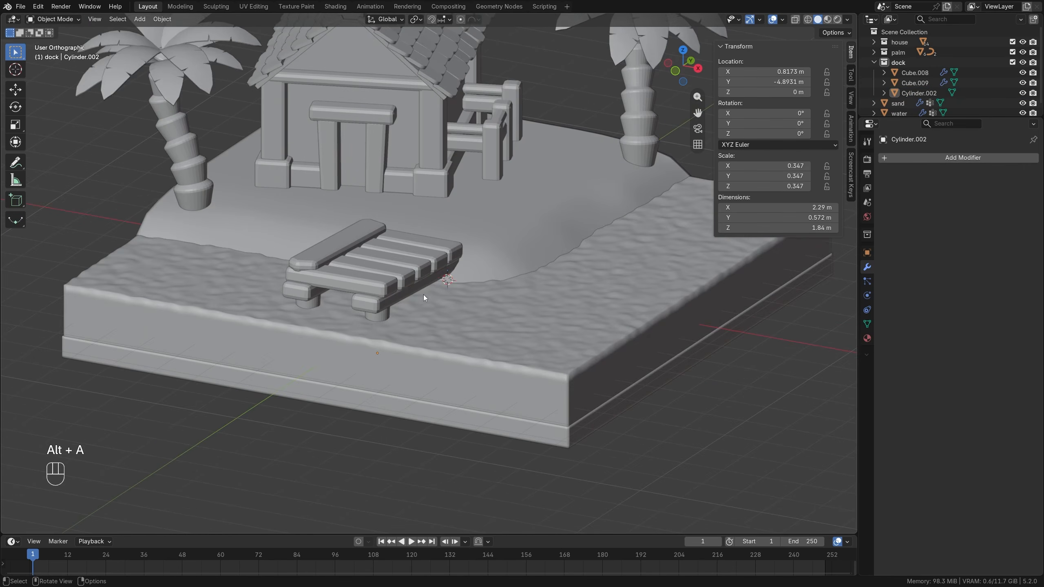
# Add a cylinder mesh with 8 vertices.
pyautogui.hotkey('shift', 'a')
pyautogui.moveTo(434, 243)
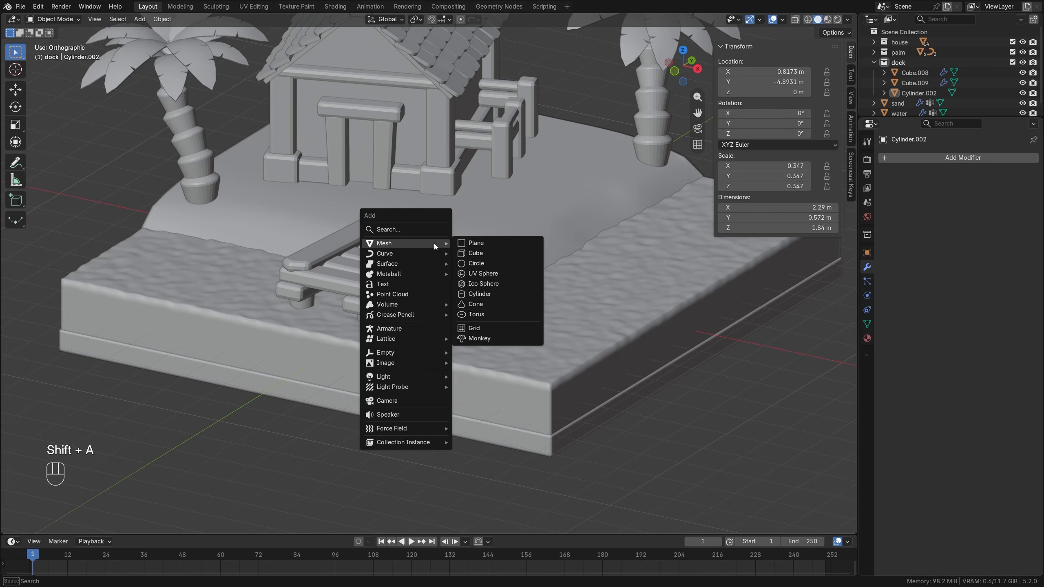
pyautogui.click(495, 295)
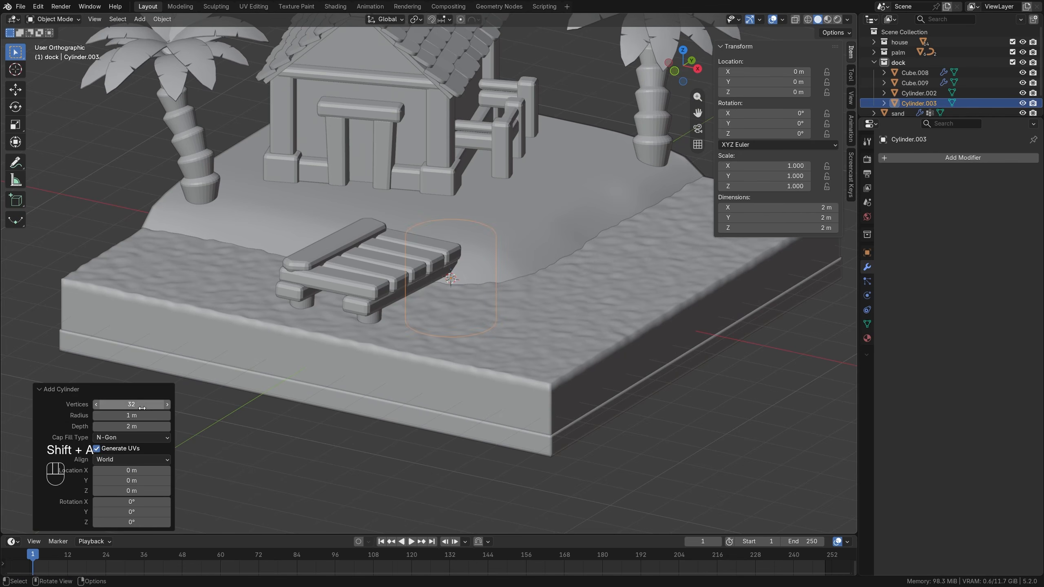
pyautogui.click(141, 408)
pyautogui.write('8')
pyautogui.press('Return')
pyautogui.click(265, 411)
# Move the new cylinder about -0.903 m along X and -4.852 m along Y to the dock's outer end, and raise it above the dock.
pyautogui.press('KP_7')
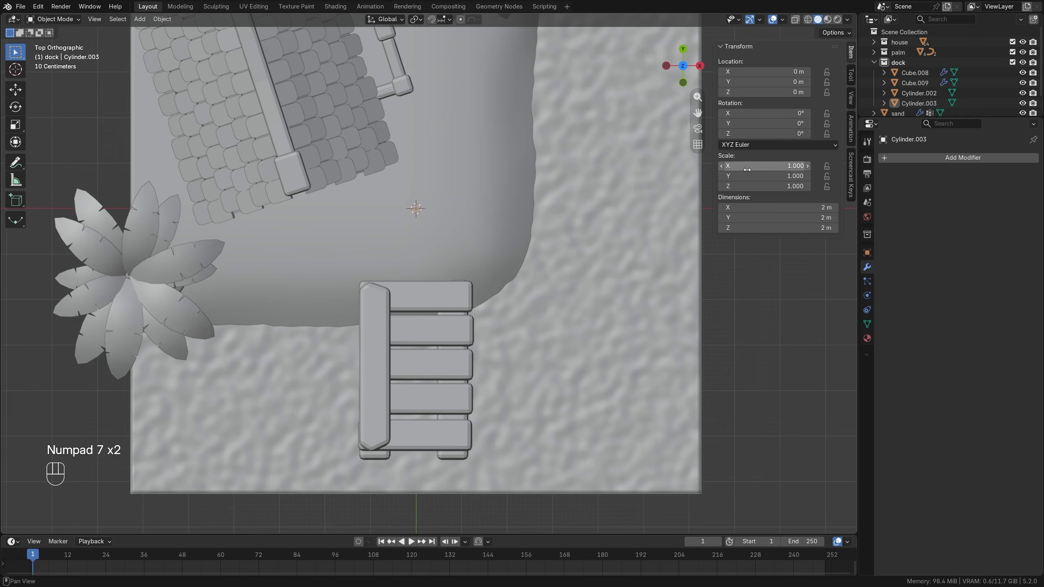
pyautogui.click(889, 104)
pyautogui.scroll(-2, 412, 370)
pyautogui.press('g')
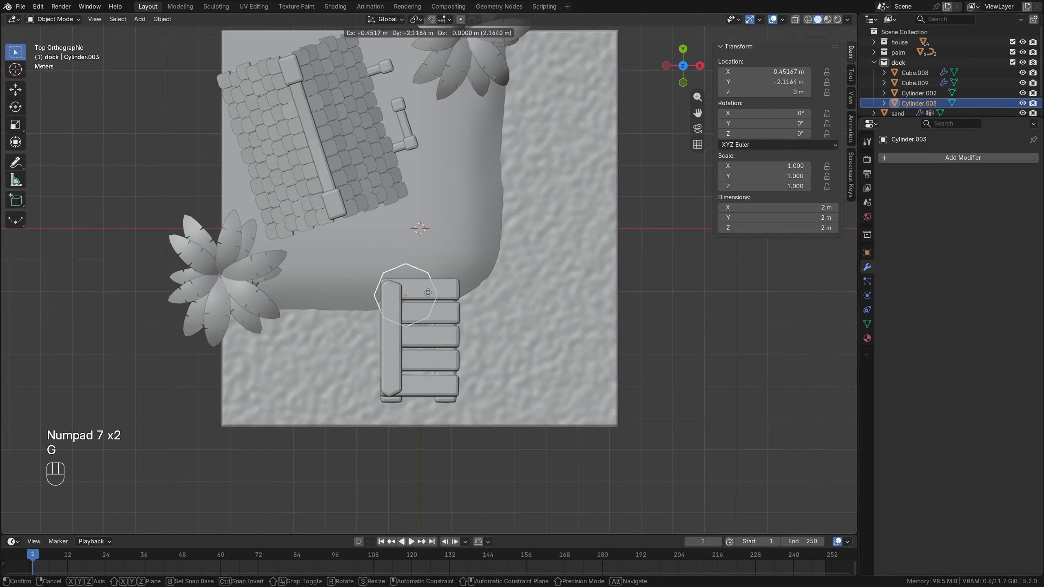
pyautogui.click(410, 382)
pyautogui.moveTo(410, 382); pyautogui.dragTo(394, 273, button='middle')
pyautogui.press('g')
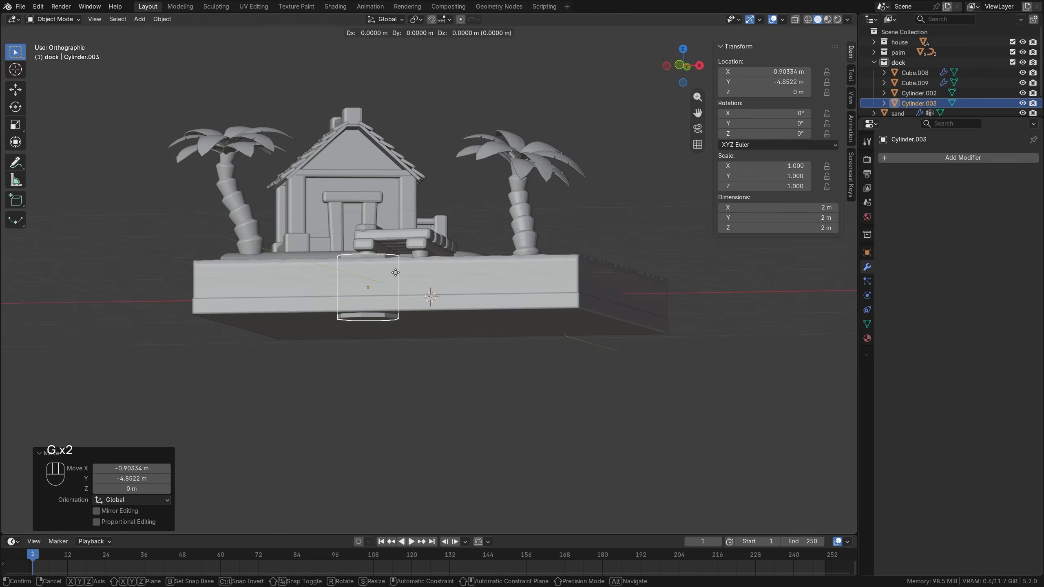
pyautogui.press('z')
pyautogui.click(405, 187)
# Scale the cylinder's mesh uniformly down to about 0.33 m across in Edit Mode.
pyautogui.moveTo(405, 187); pyautogui.dragTo(424, 213, button='middle')
pyautogui.scroll(5, 424, 212)
pyautogui.press('Tab')
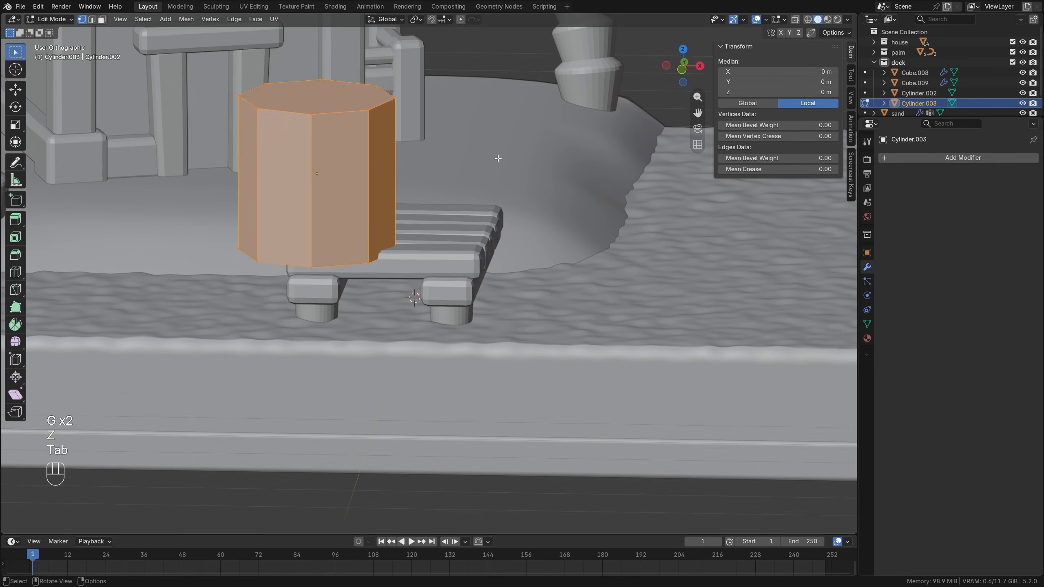
pyautogui.press('s')
pyautogui.click(342, 151)
pyautogui.moveTo(342, 151); pyautogui.dragTo(337, 187, button='middle')
# Delete the top and bottom faces of the small cylinder to leave an open tube.
pyautogui.scroll(1, 337, 187)
pyautogui.press('3')
pyautogui.click(284, 285)
pyautogui.moveTo(284, 283); pyautogui.dragTo(398, 193, button='middle')
pyautogui.press('x')
pyautogui.click(412, 184)
pyautogui.scroll(2, 372, 217)
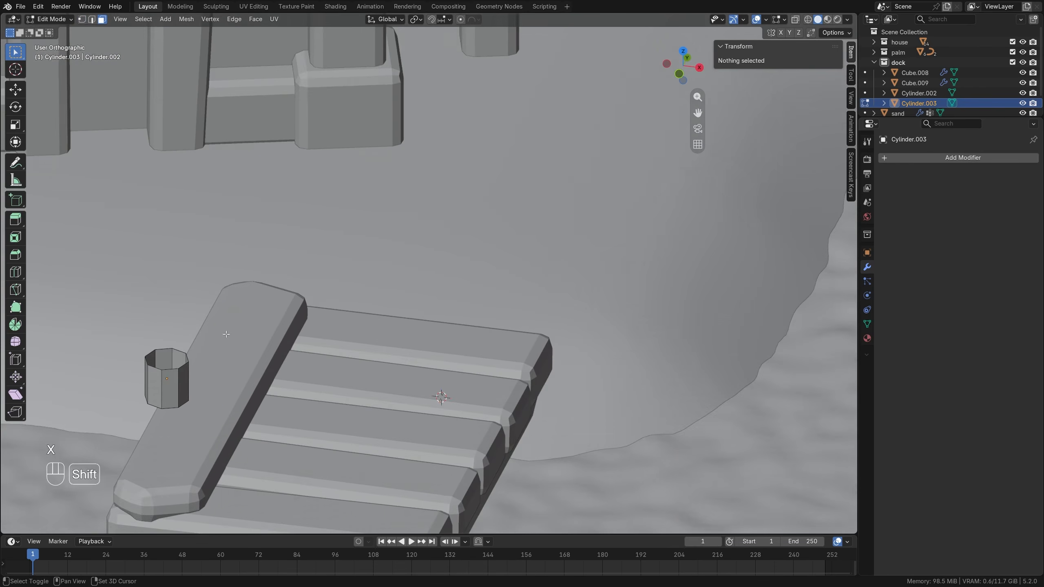
# Lower the cylinder object along Z to about 2.119 m so it rests on the dock's long top plank.
pyautogui.keyDown('shift'); pyautogui.moveTo(226, 331); pyautogui.dragTo(398, 236, button='middle'); pyautogui.keyUp('shift')
pyautogui.scroll(2, 390, 250)
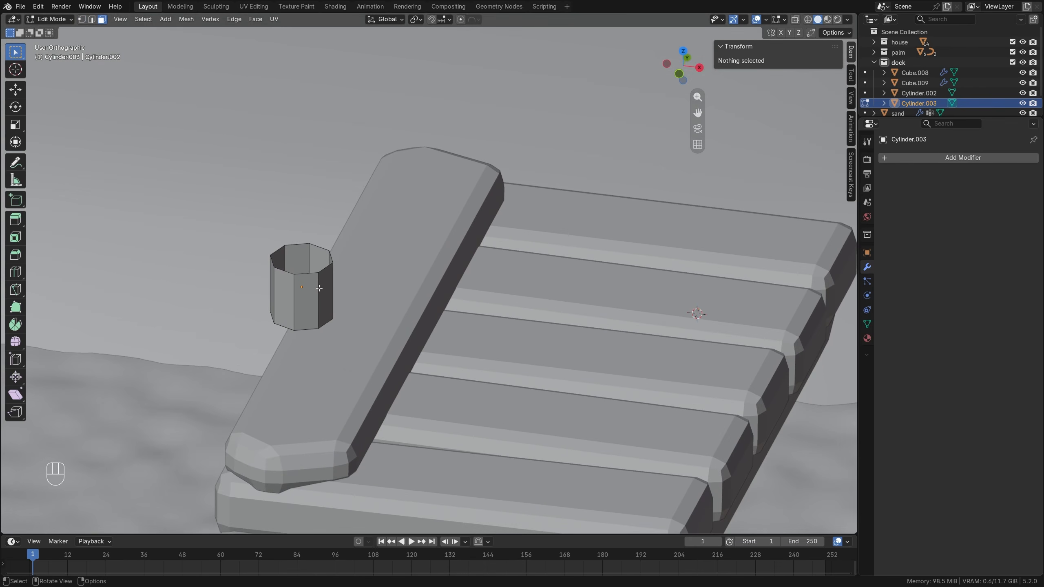
pyautogui.press('a')
pyautogui.press('Tab')
pyautogui.press('g')
pyautogui.press('z')
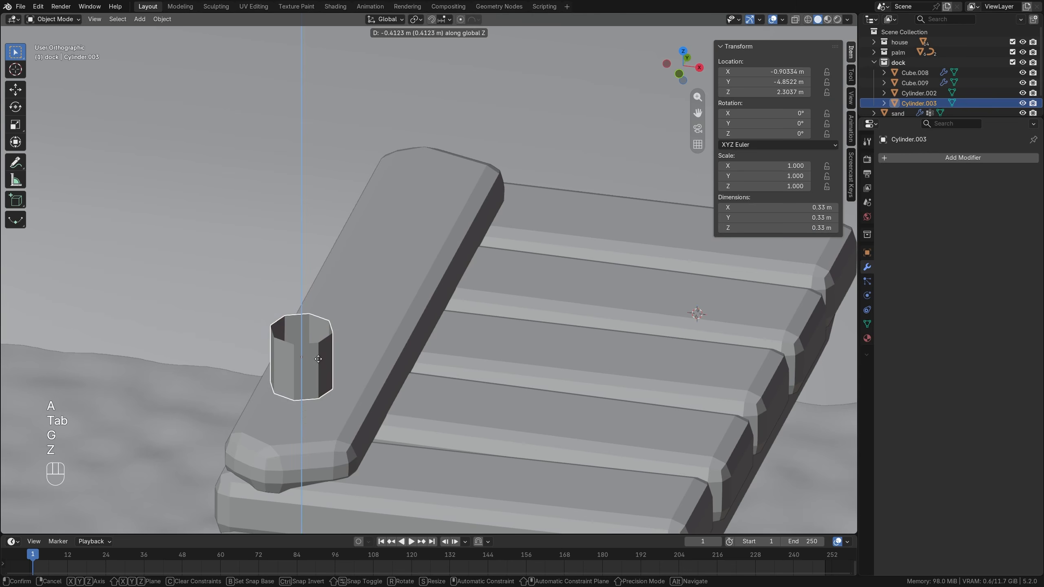
pyautogui.click(322, 386)
# Raise the tube's top edge loop about 0.332 m along Z to lengthen the post.
pyautogui.press('Tab')
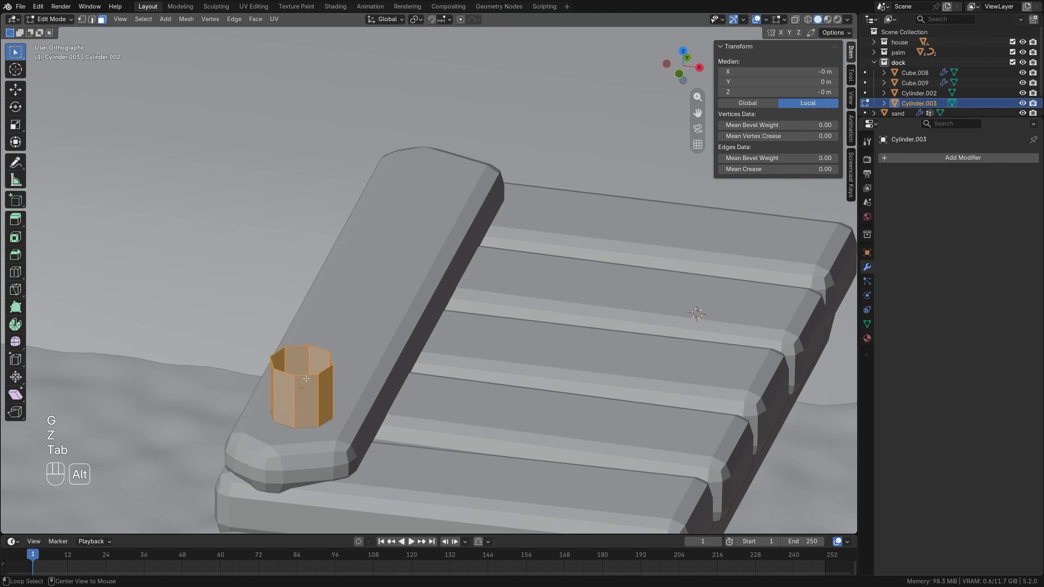
pyautogui.press('1')
pyautogui.keyDown('alt'); pyautogui.click(306, 378); pyautogui.keyUp('alt')
pyautogui.scroll(1, 306, 378)
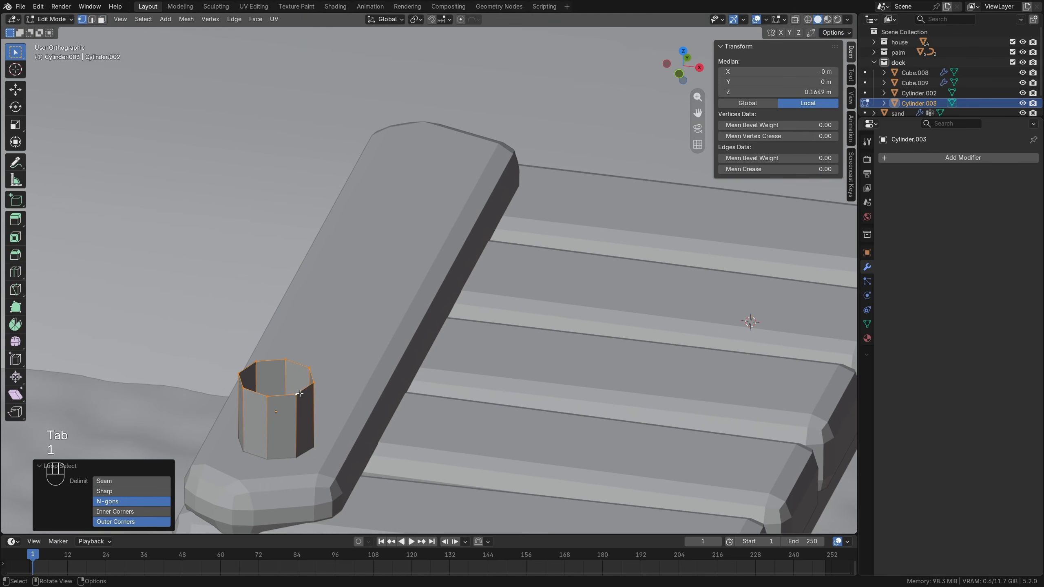
pyautogui.keyDown('shift'); pyautogui.moveTo(313, 412); pyautogui.dragTo(390, 356, button='middle'); pyautogui.keyUp('shift')
pyautogui.press('g')
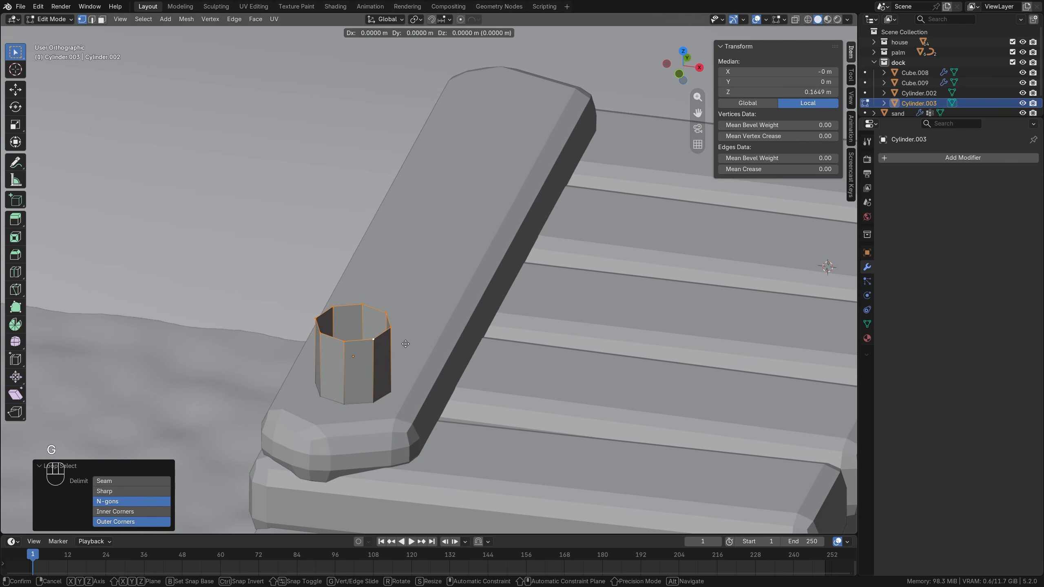
pyautogui.press('z')
pyautogui.click(410, 277)
# Flare the post's top loop by a factor of about 1.113 and raise it about 0.078 m along Z.
pyautogui.press('s')
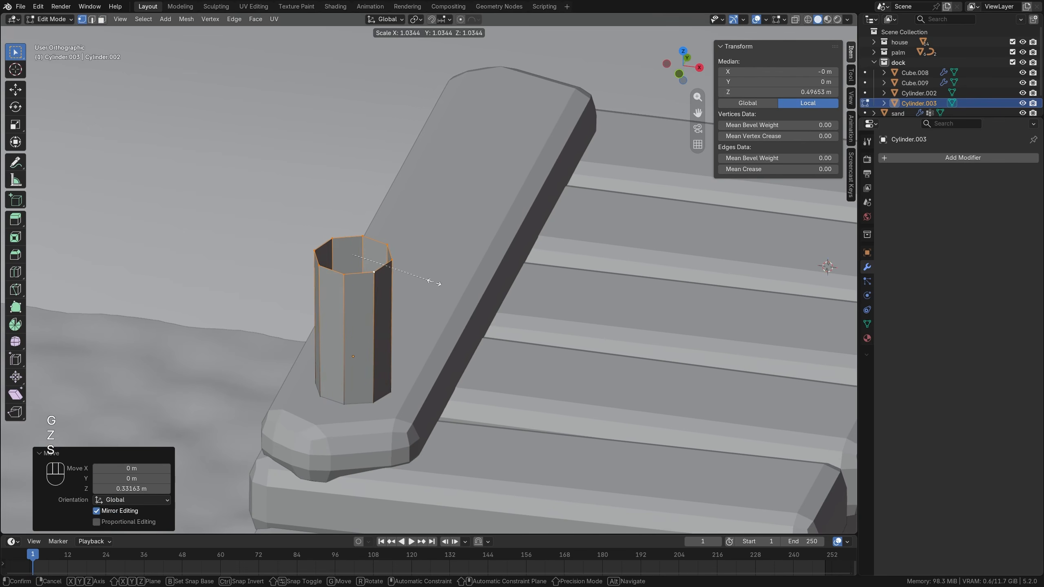
pyautogui.rightClick(442, 281)
pyautogui.press('g')
pyautogui.press('z')
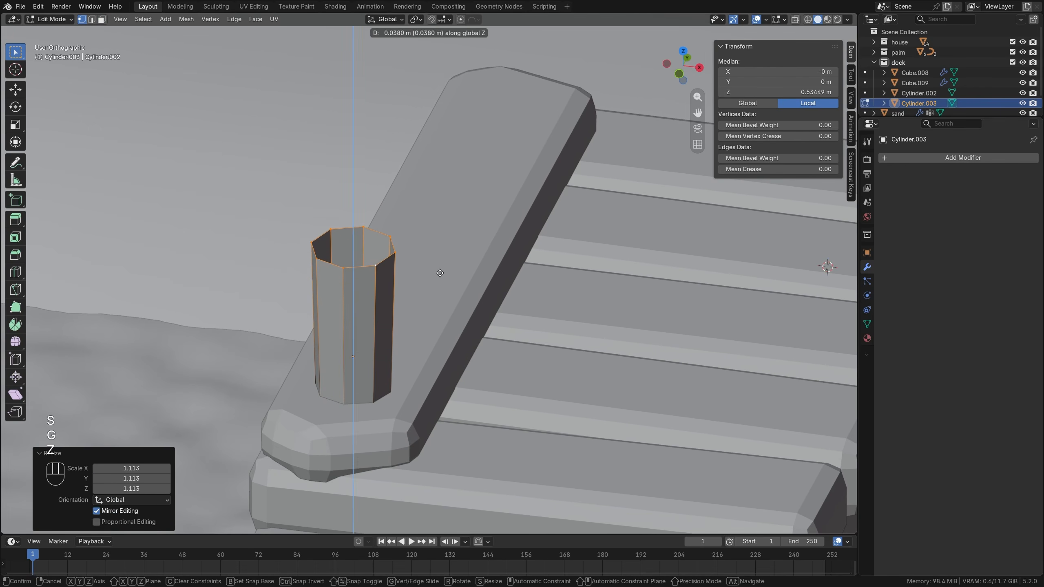
pyautogui.click(440, 264)
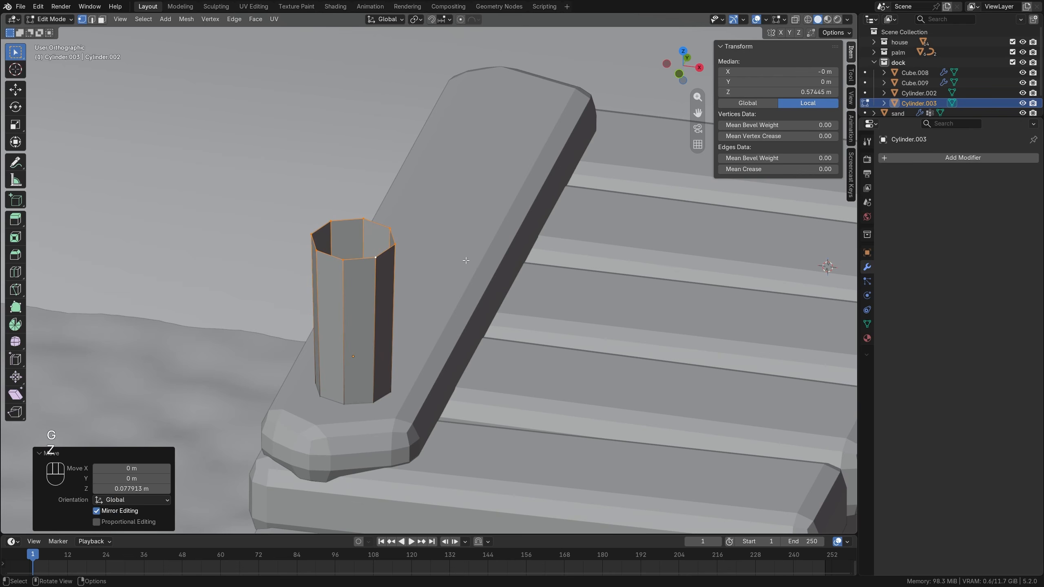
# Extrude the top loop inward at a scale of about 0.73 and raise the new ring about 0.034 m to form a beveled rim.
pyautogui.press('e')
pyautogui.press('s')
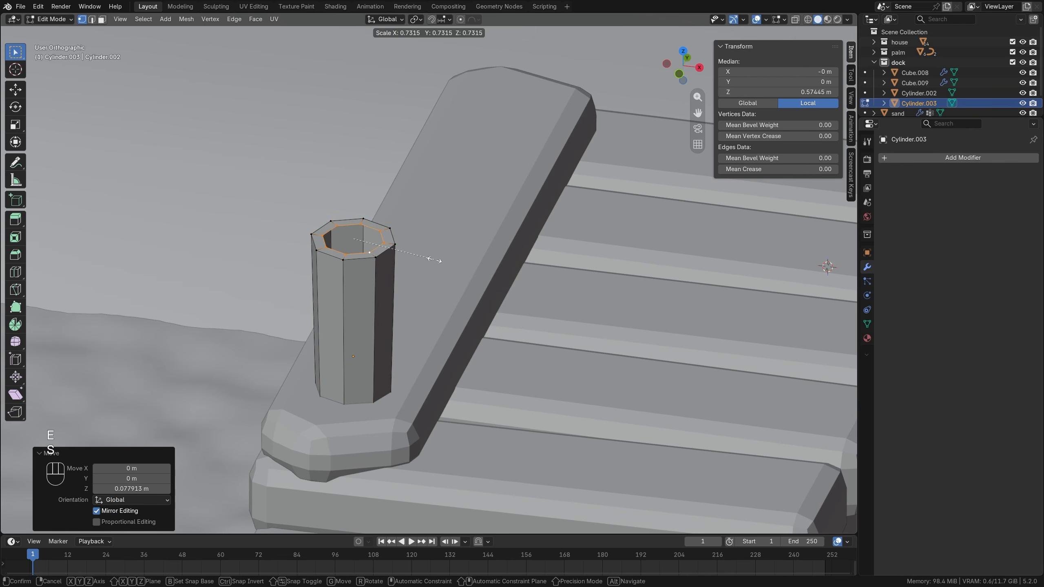
pyautogui.click(435, 260)
pyautogui.press('g')
pyautogui.press('z')
pyautogui.click(437, 252)
# Extrude the rim inward again at a scale of about 0.607 and lower the new ring about 0.02 m along Z.
pyautogui.press('e')
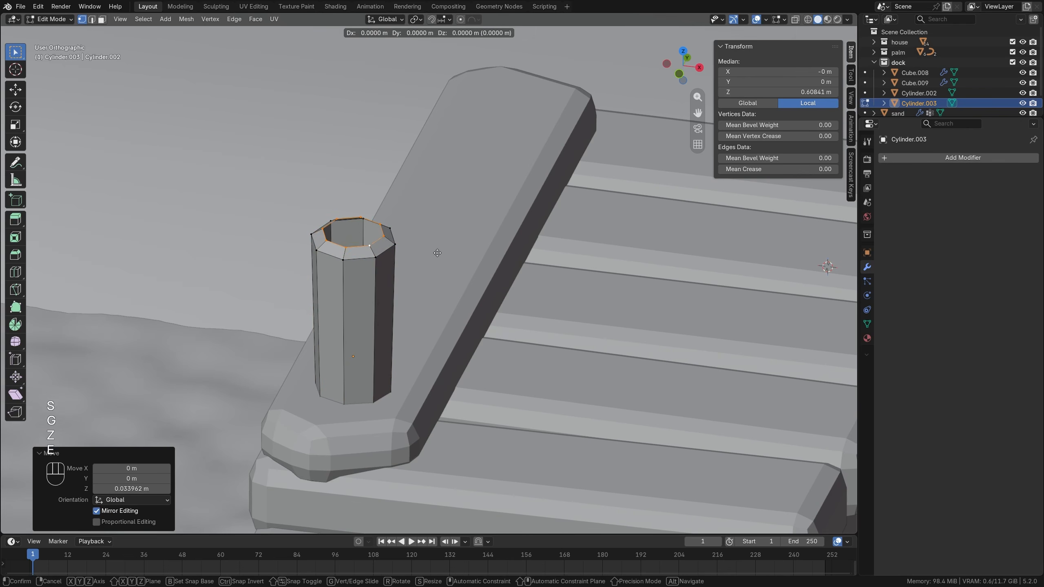
pyautogui.press('s')
pyautogui.click(401, 252)
pyautogui.press('g')
pyautogui.press('z')
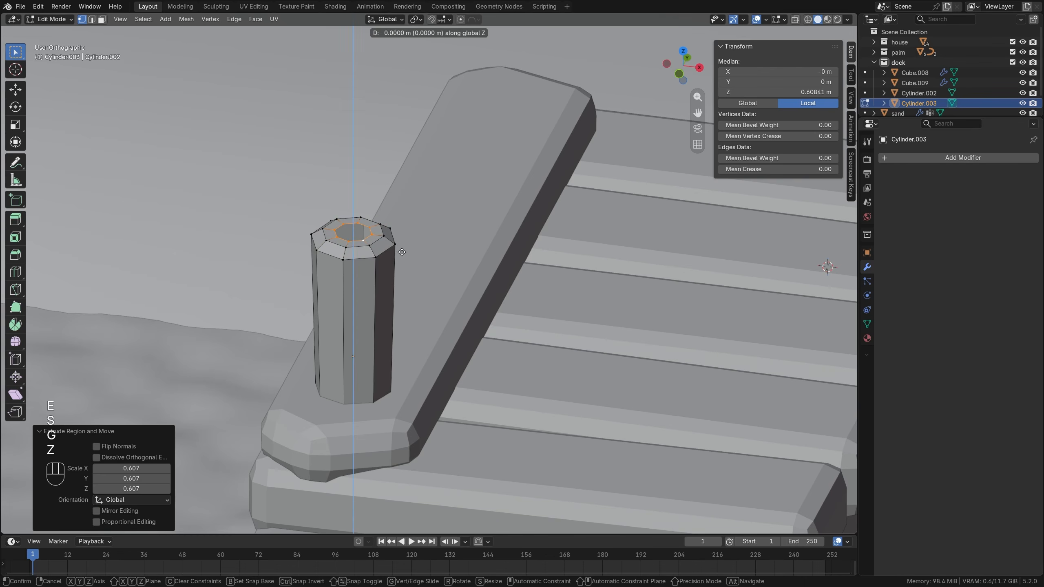
pyautogui.click(403, 256)
# Close the remaining hole in the post's top with Grid Fill and return to Object Mode.
pyautogui.click(255, 18)
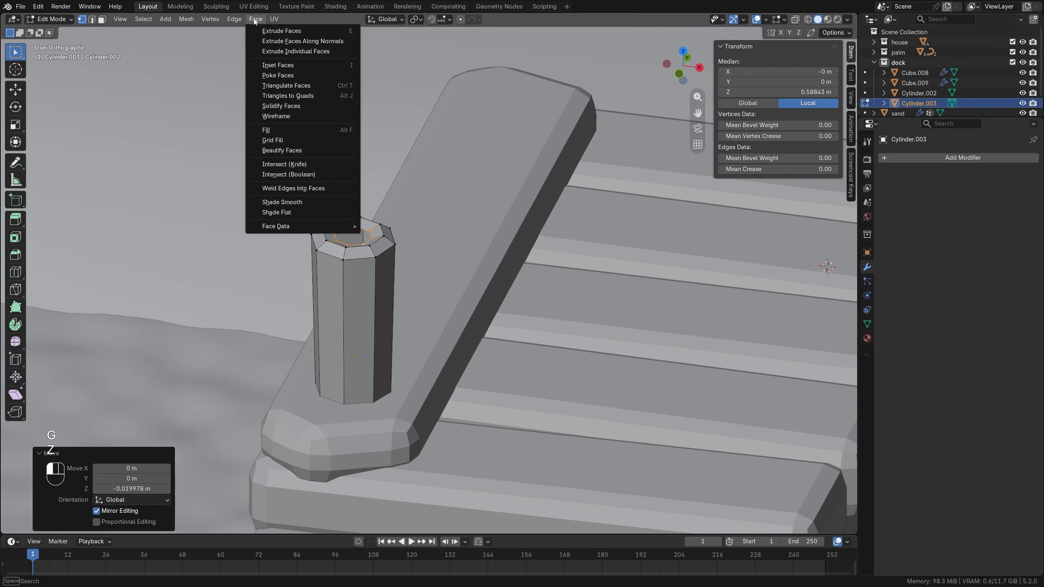
pyautogui.click(267, 142)
pyautogui.scroll(-3, 442, 258)
pyautogui.hotkey('alt', 'a')
pyautogui.press('Tab')
# Duplicate the post about 1.456 m along Y to the plank's middle, tilt it about 4.32°, and duplicate it again near the inland end.
pyautogui.moveTo(442, 258); pyautogui.dragTo(336, 229, button='middle')
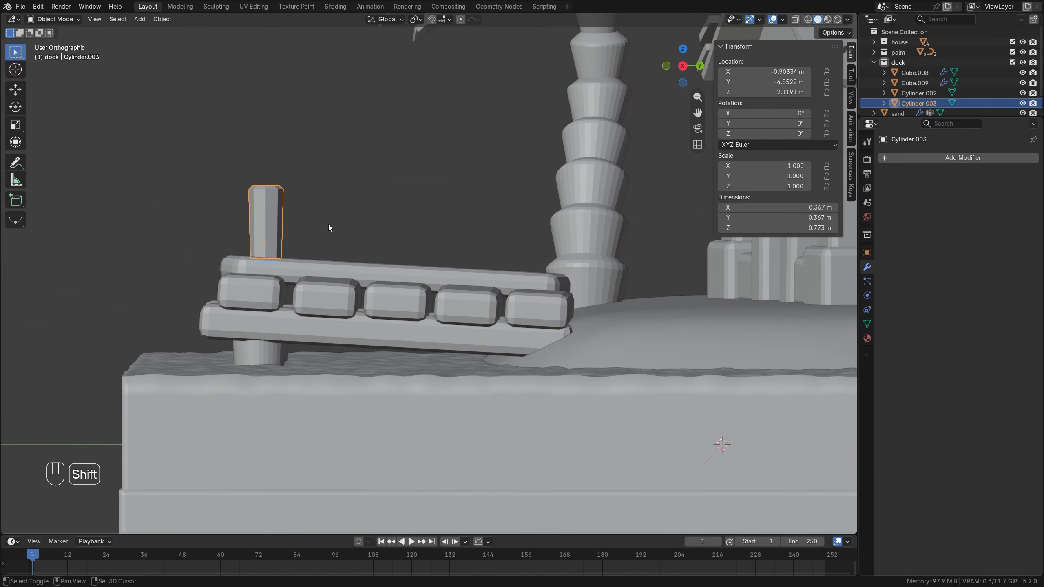
pyautogui.hotkey('shift', 'd')
pyautogui.click(467, 234)
pyautogui.press('r')
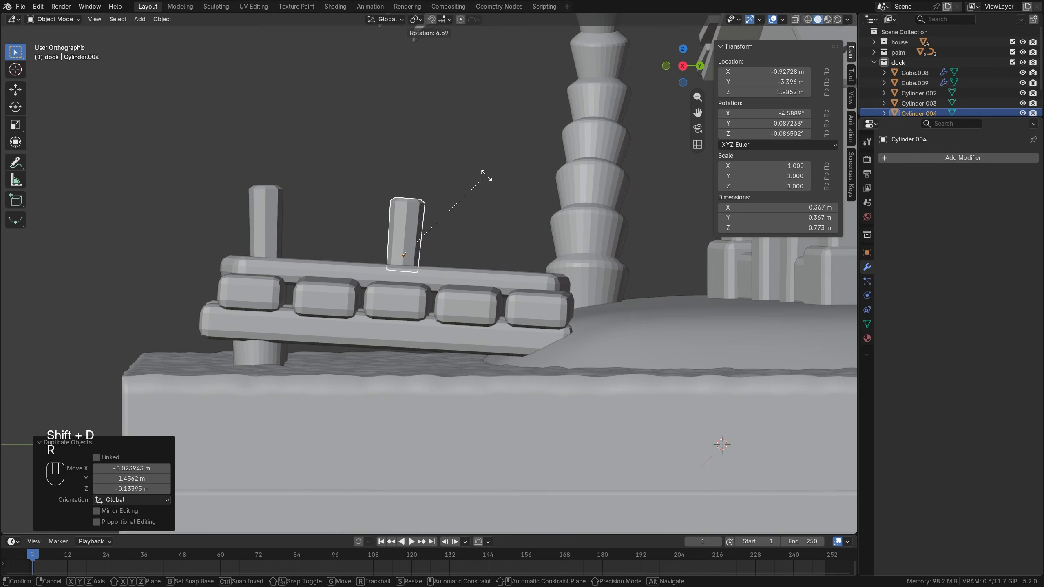
pyautogui.click(485, 176)
pyautogui.hotkey('shift', 'd')
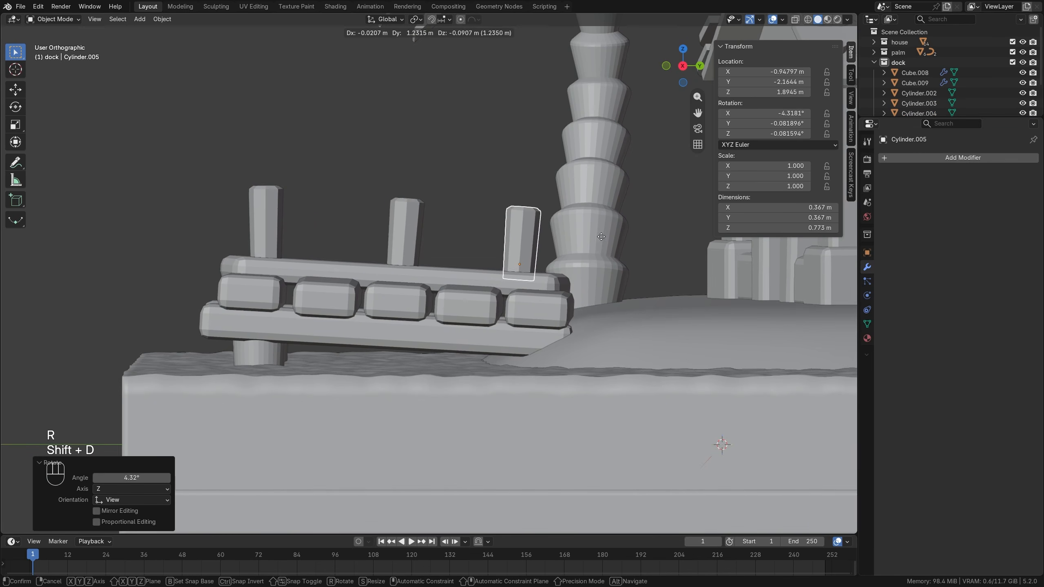
pyautogui.click(612, 228)
# Tilt the middle post freely with trackball rotation to about -4.41° X, -4.49° Y and 0.66° Z, then deselect it.
pyautogui.click(405, 228)
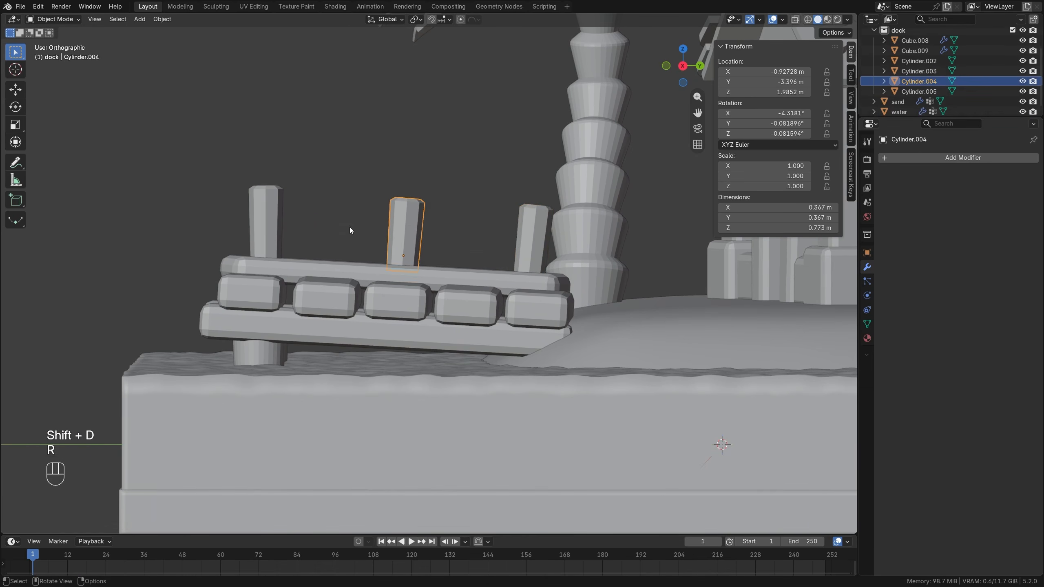
pyautogui.moveTo(349, 227); pyautogui.dragTo(409, 264, button='middle')
pyautogui.press('r')
pyautogui.press('r')
pyautogui.click(549, 221)
pyautogui.hotkey('alt', 'a')
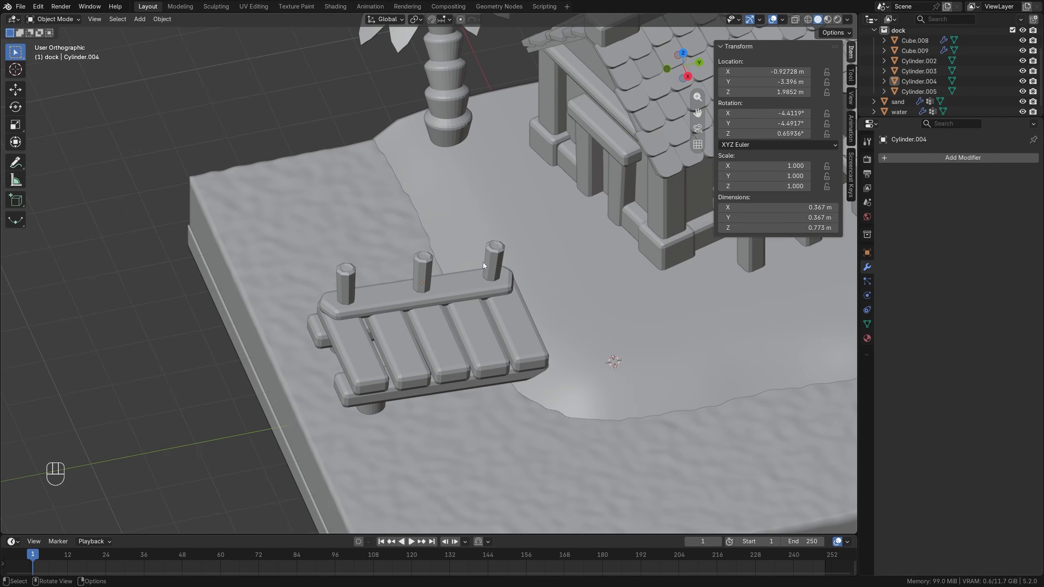
# Add a Bézier circle and move it about -0.929 m along X and -4.863 m along Y in top view, over the outer post.
pyautogui.moveTo(482, 265)
pyautogui.mouseDown(button='middle')
pyautogui.moveTo(438, 235)
pyautogui.moveTo(468, 256)
pyautogui.mouseUp(button='middle')
pyautogui.hotkey('shift', 'a')
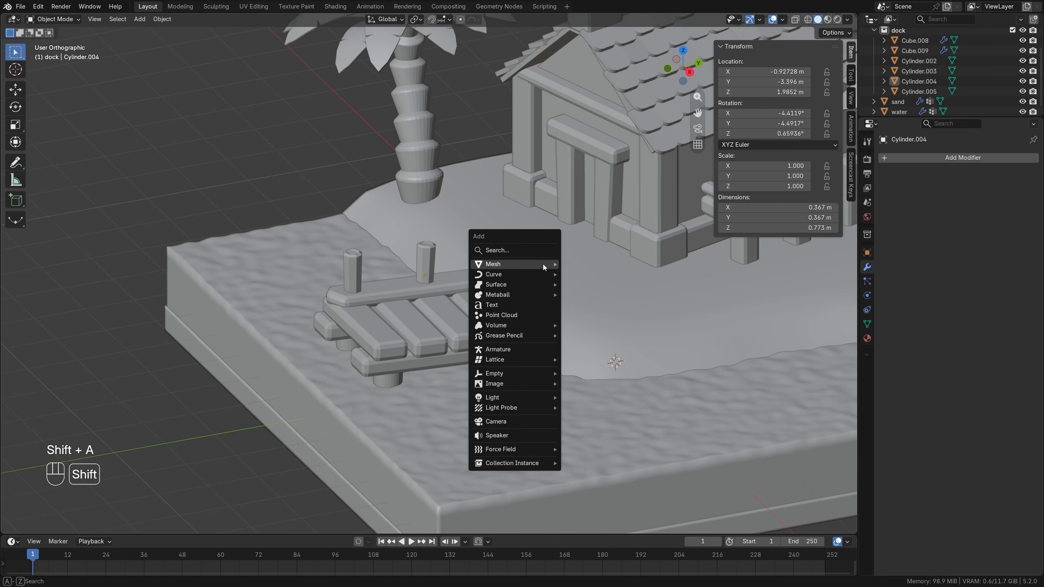
pyautogui.moveTo(543, 264)
pyautogui.moveTo(511, 274)
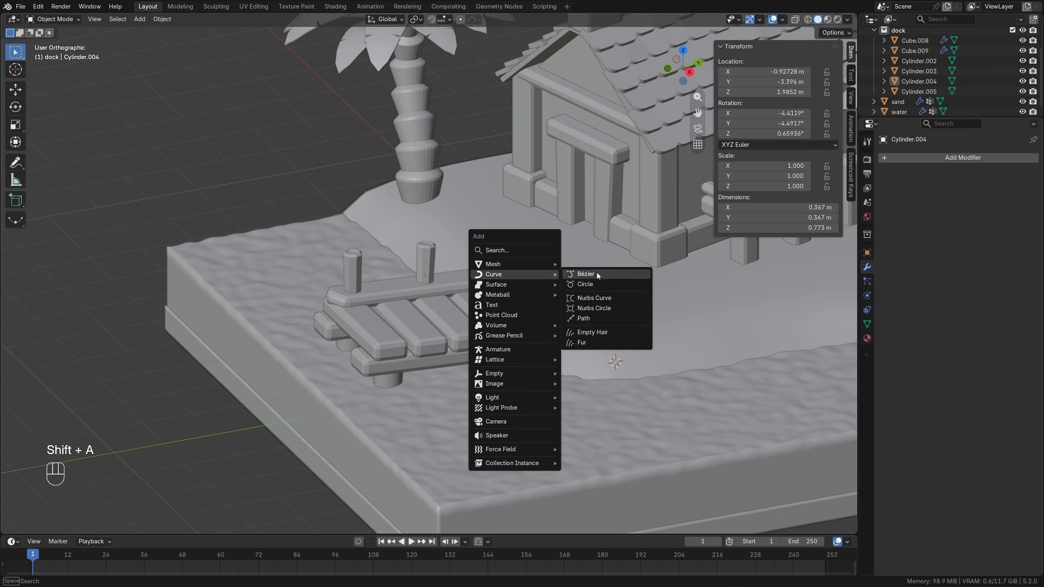
pyautogui.click(595, 283)
pyautogui.press('KP_7')
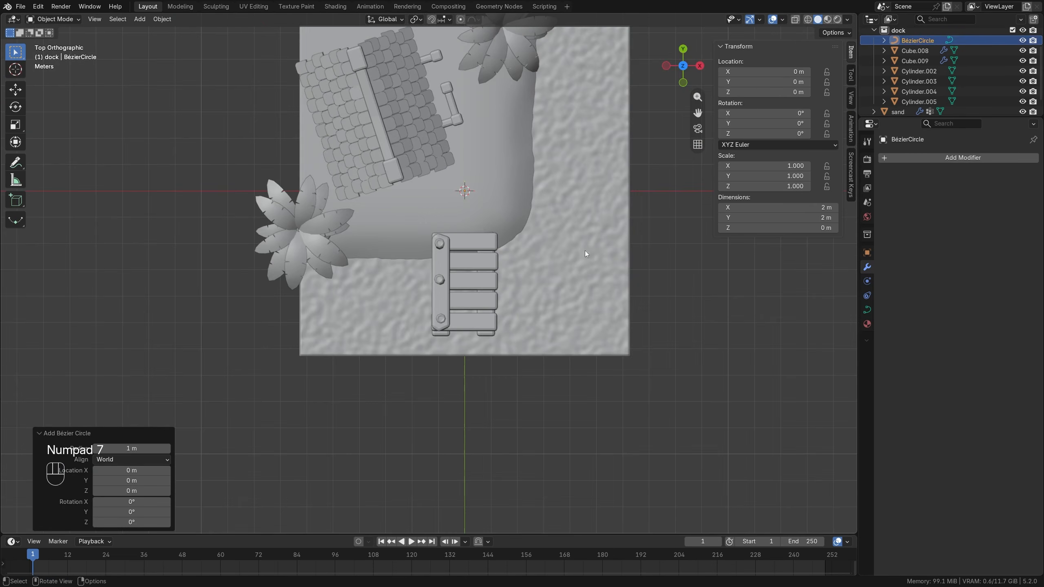
pyautogui.press('g')
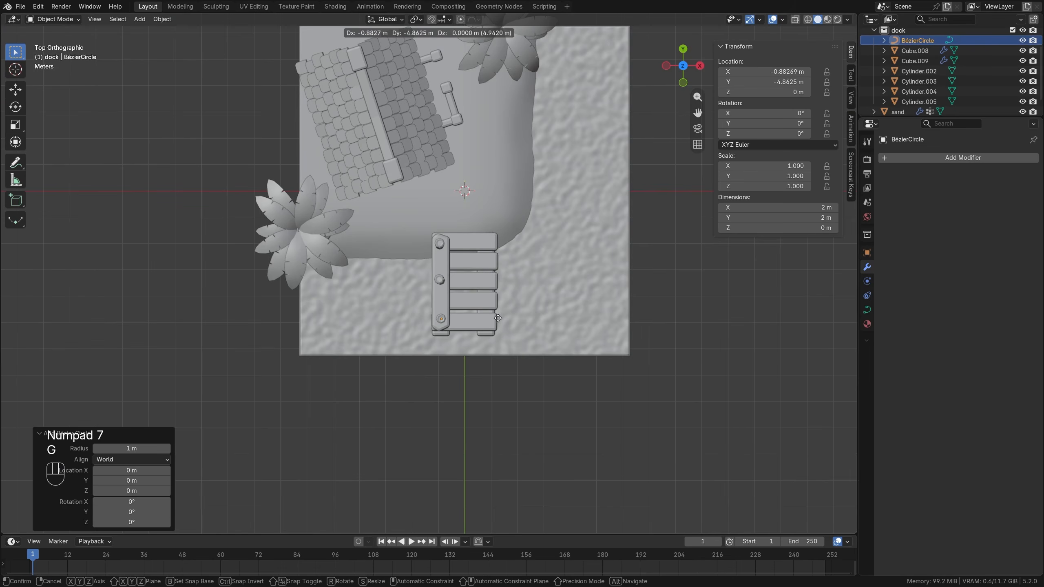
pyautogui.click(497, 319)
# Raise the Bézier circle about 2.51 m along Z to the outer post's upper part and scale it to about 0.238.
pyautogui.moveTo(497, 319); pyautogui.dragTo(416, 279, button='middle')
pyautogui.scroll(4, 431, 214)
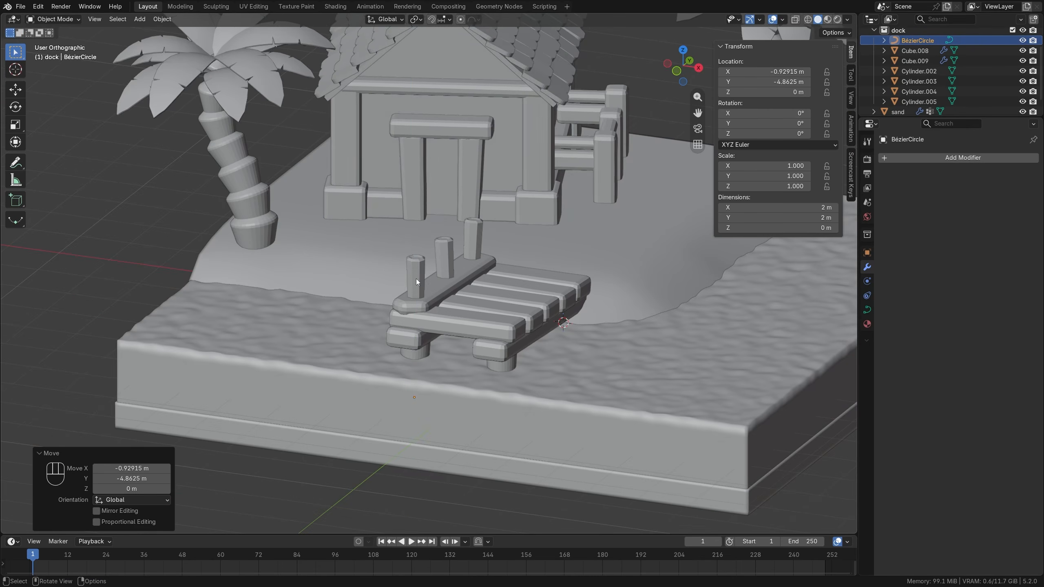
pyautogui.press('g')
pyautogui.press('z')
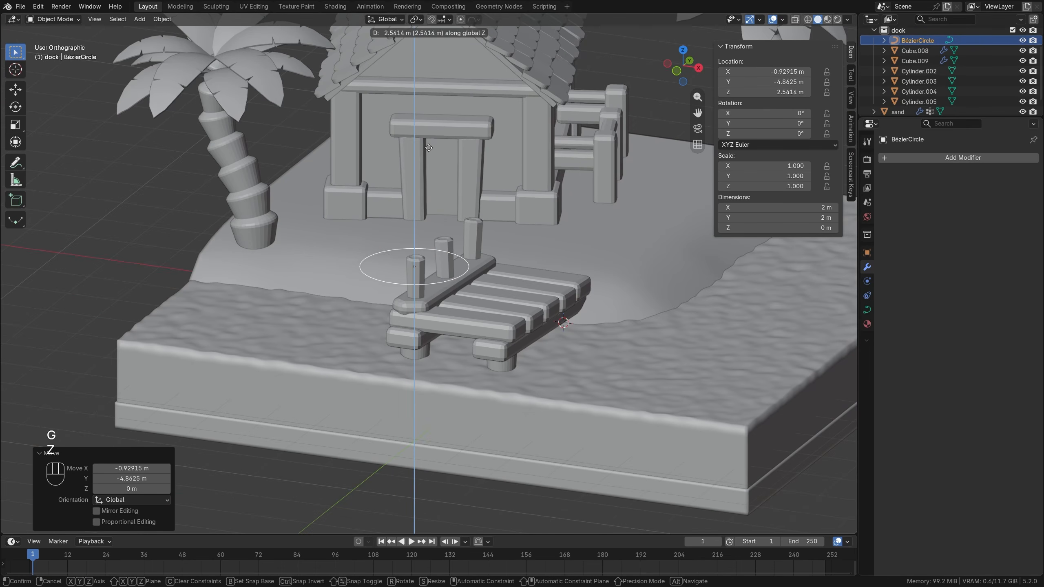
pyautogui.click(428, 148)
pyautogui.scroll(3, 481, 215)
pyautogui.press('s')
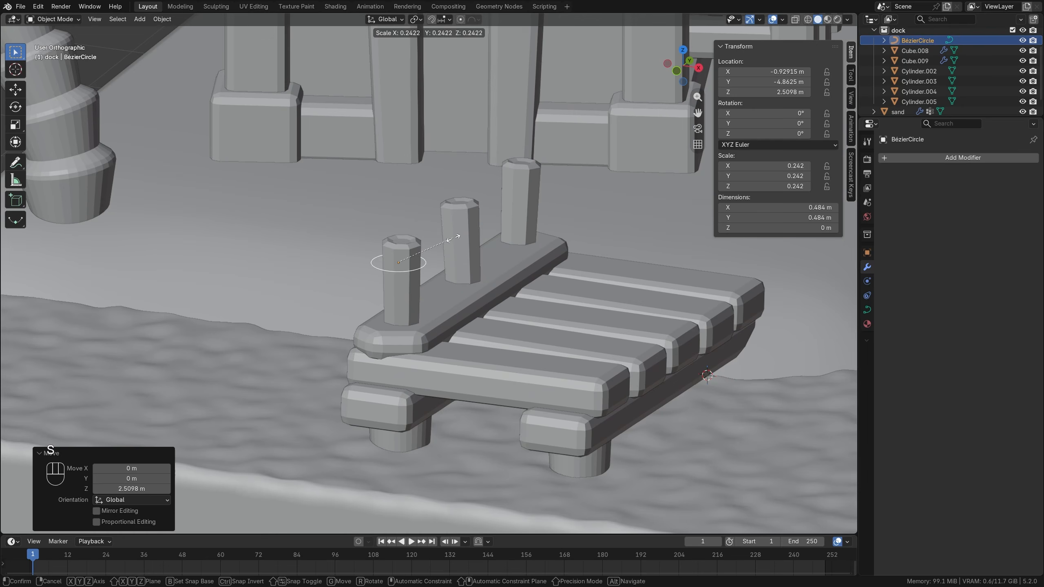
pyautogui.click(452, 238)
# In top view, centre the circle on the outer post and shrink it to a scale of about 0.209 to fit closely.
pyautogui.press('KP_7')
pyautogui.scroll(2, 452, 238)
pyautogui.press('g')
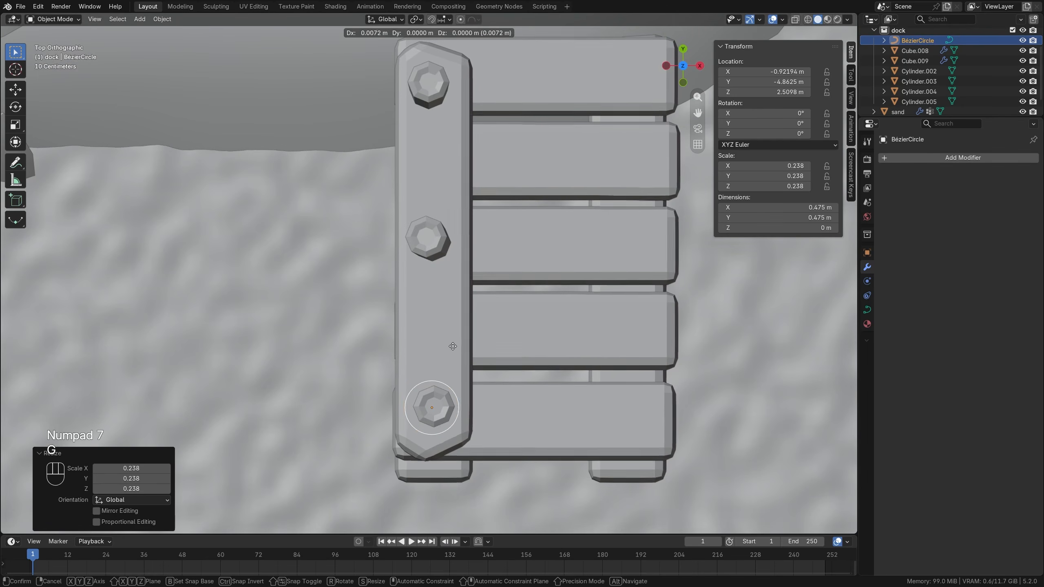
pyautogui.click(455, 345)
pyautogui.press('s')
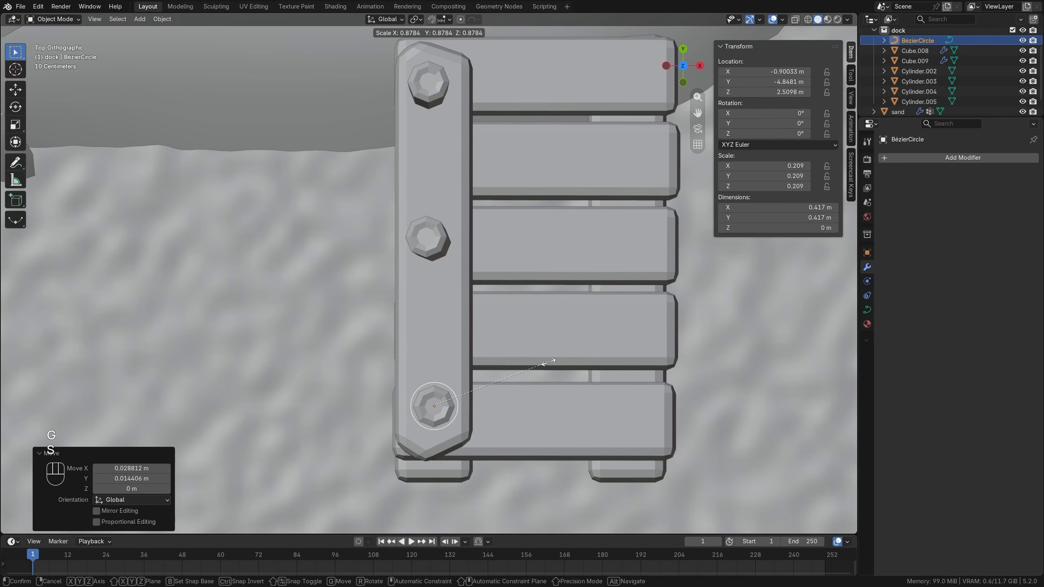
pyautogui.click(544, 363)
pyautogui.press('g')
pyautogui.click(546, 364)
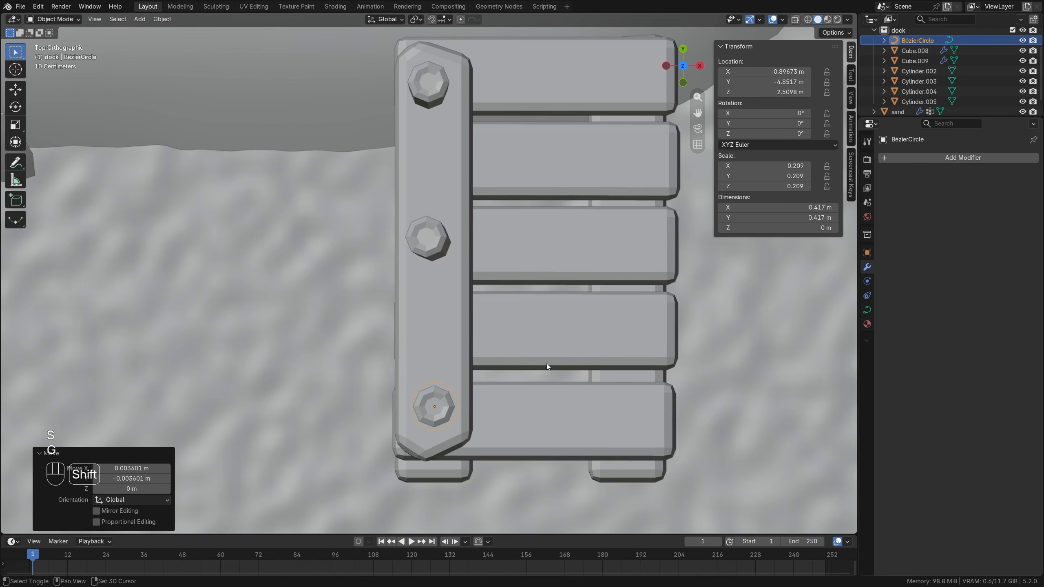
# Duplicate the circle about 1.477 m along Y onto the middle post, and again about 1.358 m along Y onto the inland post.
pyautogui.hotkey('shift', 'd')
pyautogui.click(538, 195)
pyautogui.hotkey('shift', 'd')
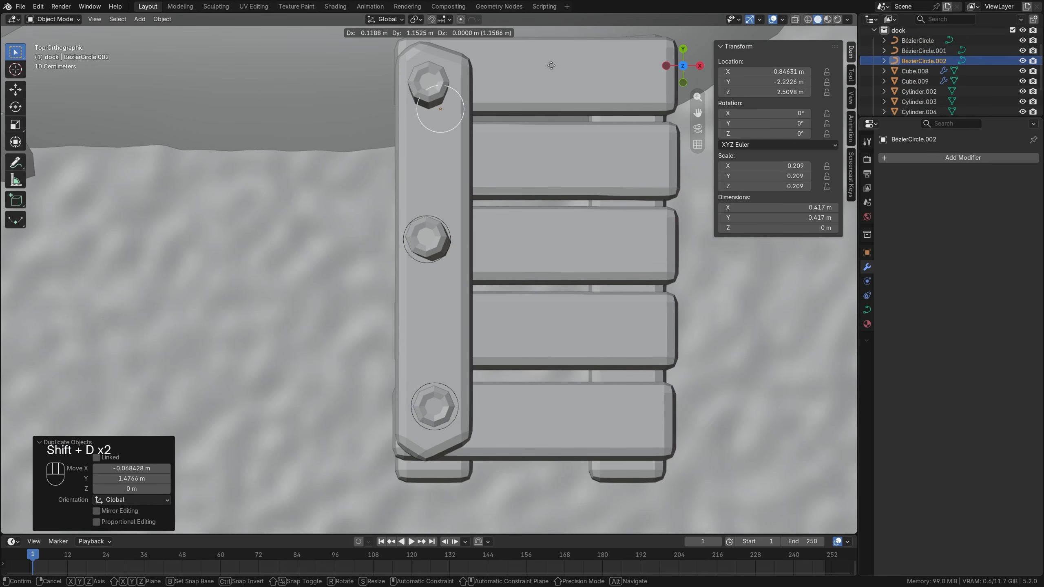
pyautogui.click(539, 44)
# Lower the inland post's circle about 0.19 m along Z and nudge it about 0.004 m along Y.
pyautogui.moveTo(478, 236); pyautogui.dragTo(598, 181, button='middle')
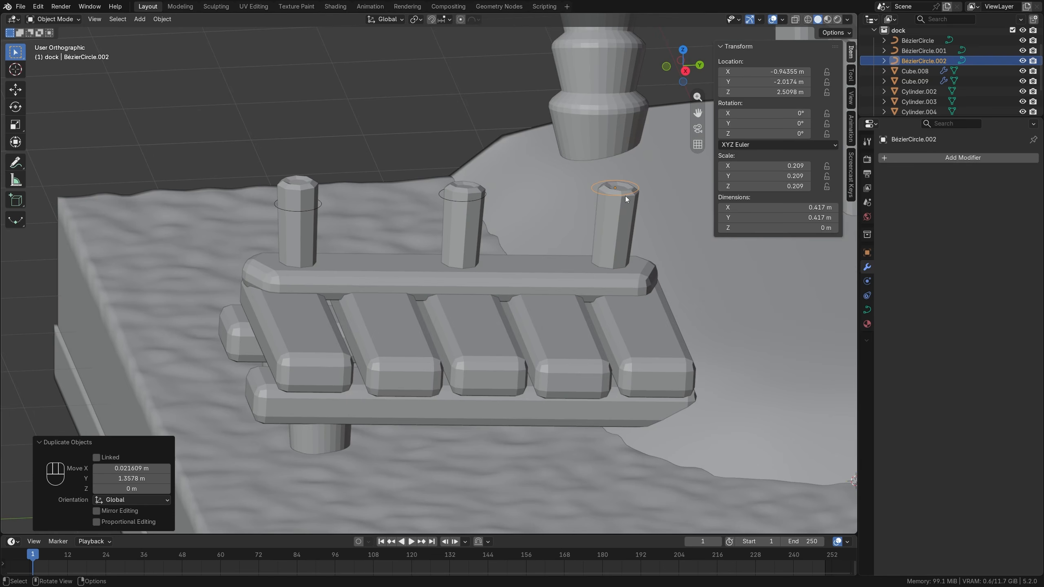
pyautogui.press('g')
pyautogui.press('z')
pyautogui.click(637, 216)
pyautogui.press('g')
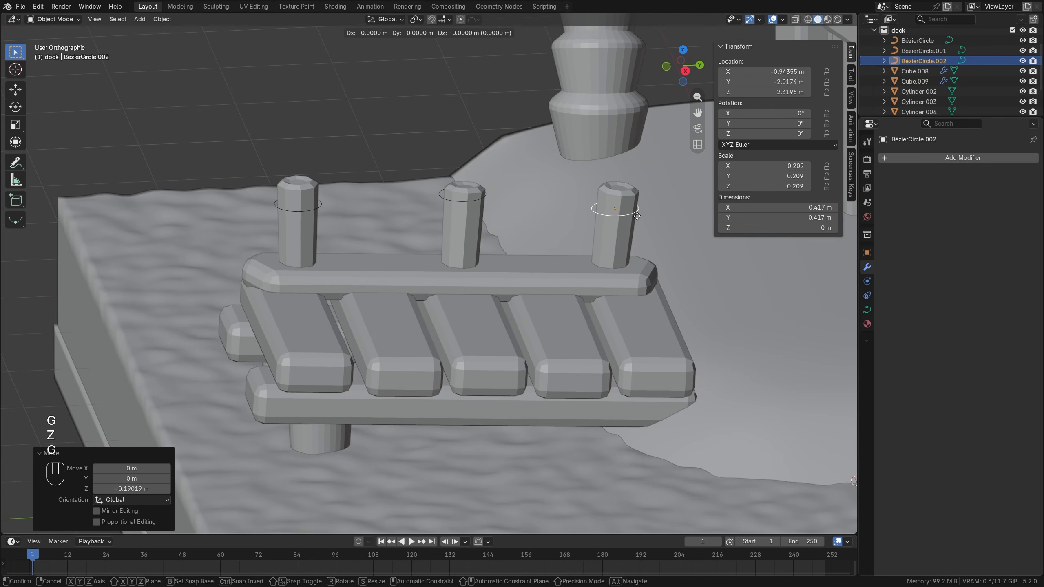
pyautogui.press('x')
pyautogui.press('y')
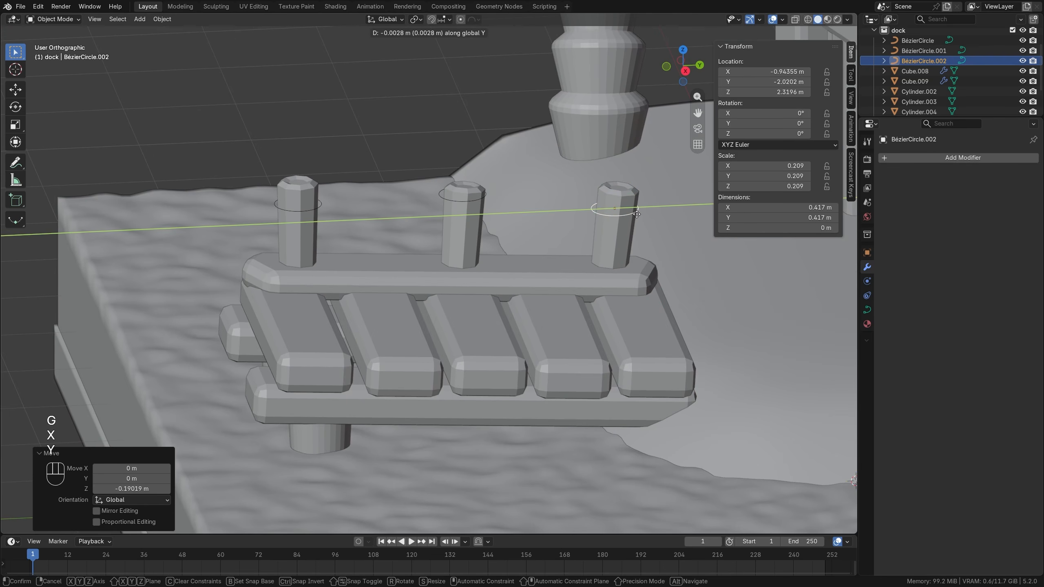
pyautogui.click(637, 214)
# Tilt the inland post's circle about 11° in a side-on view to follow the post's lean.
pyautogui.moveTo(638, 214); pyautogui.dragTo(666, 203, button='middle')
pyautogui.press('r')
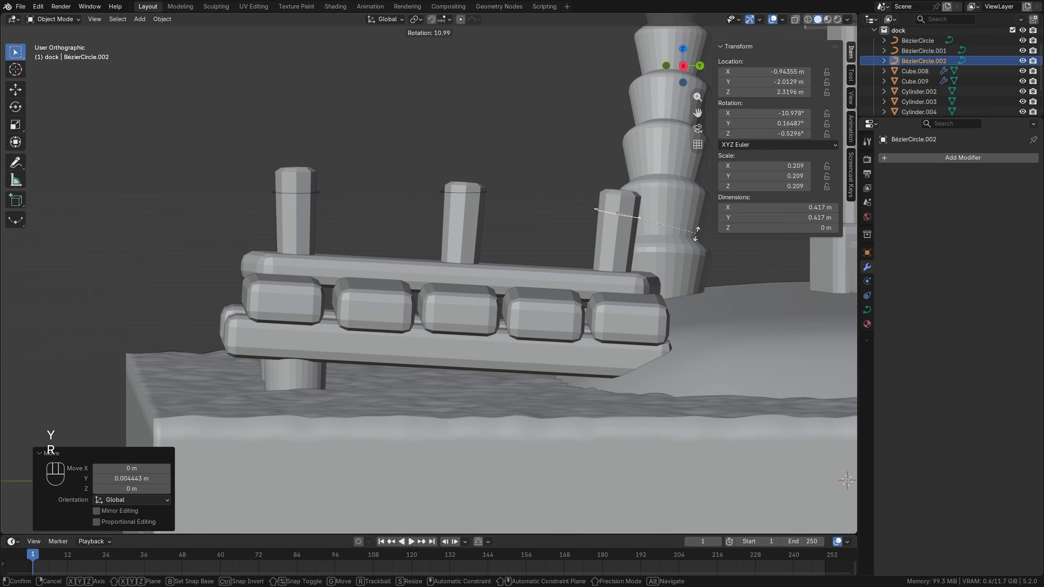
pyautogui.click(700, 233)
# Lower the middle post's circle about 0.094 m and tilt it 6.1° to match the post's lean.
pyautogui.click(470, 196)
pyautogui.press('g')
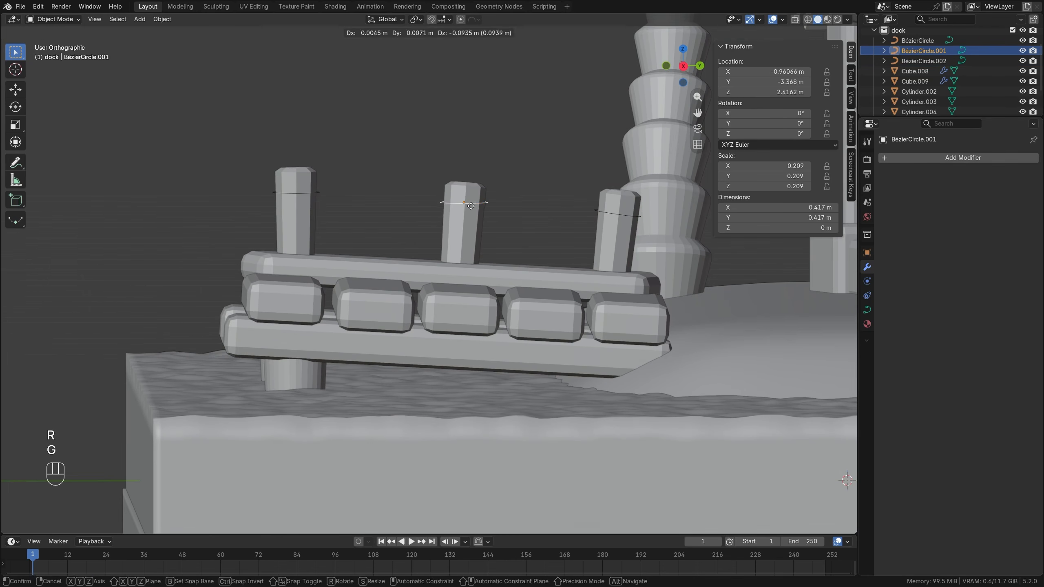
pyautogui.click(471, 205)
pyautogui.press('r')
pyautogui.click(541, 212)
# Add a Bézier curve with a 1 m radius and isolate it in Local View from the top.
pyautogui.scroll(-3, 456, 194)
pyautogui.moveTo(456, 194); pyautogui.dragTo(591, 228, button='middle')
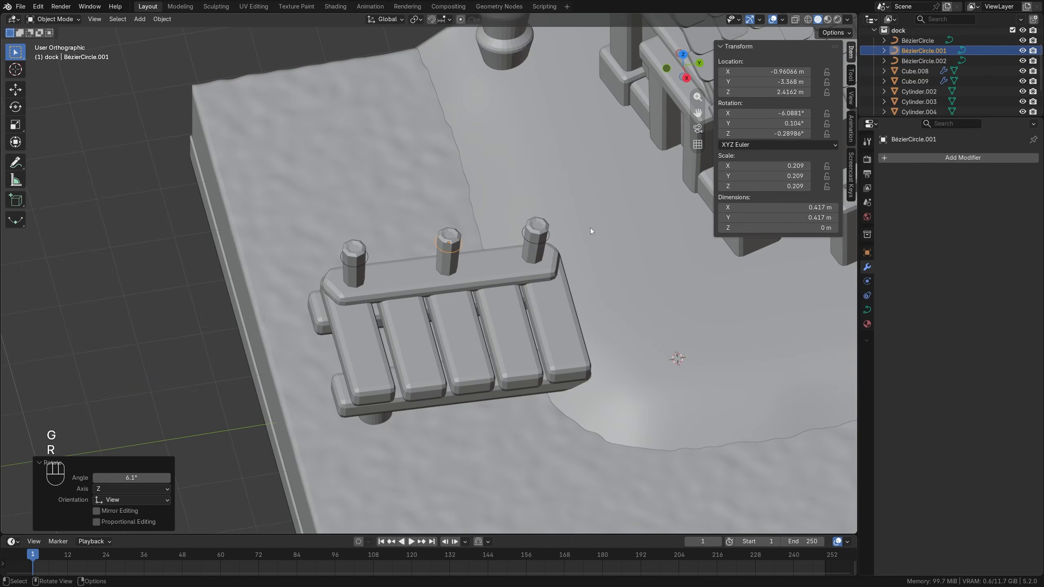
pyautogui.hotkey('shift', 'a')
pyautogui.moveTo(631, 232)
pyautogui.click(689, 232)
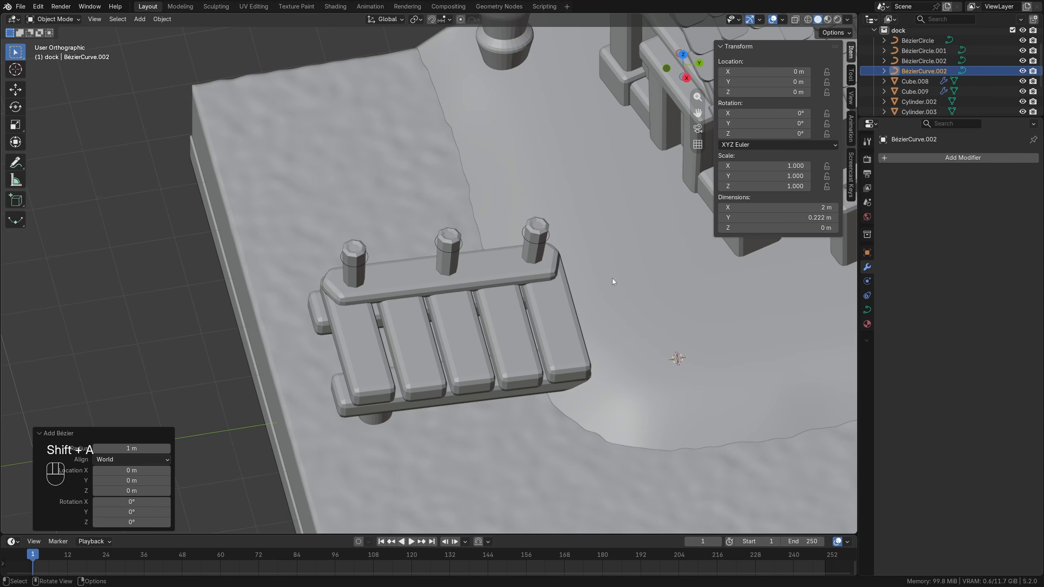
pyautogui.press('KP_Divide')
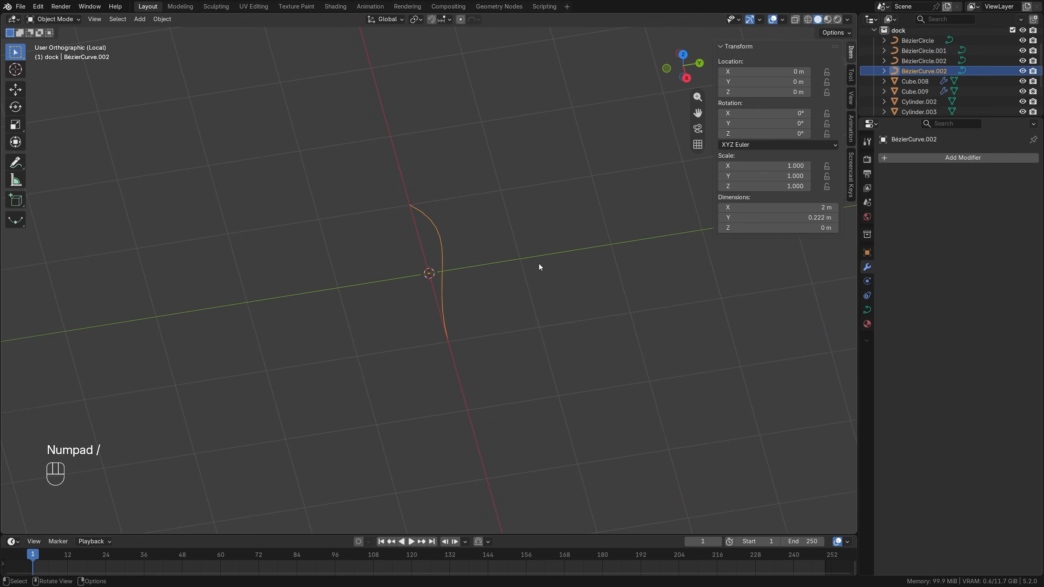
pyautogui.press('KP_7')
# In Edit Mode, rotate the curve's control point at X -1 m by 45° to level its handles, and another 30° to slope it downward.
pyautogui.press('Tab')
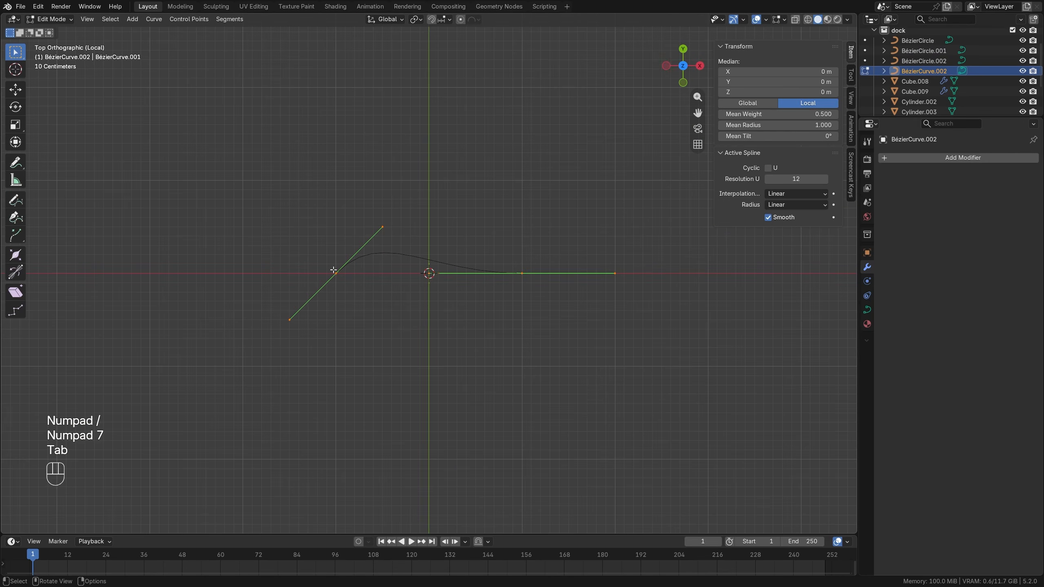
pyautogui.press('r')
pyautogui.press('ctrl')
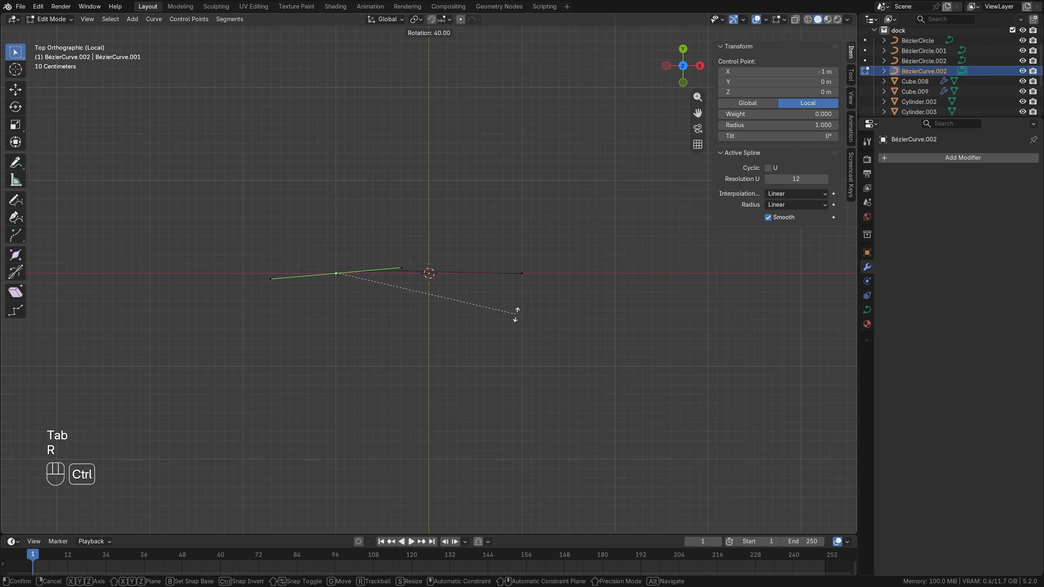
pyautogui.click(506, 331)
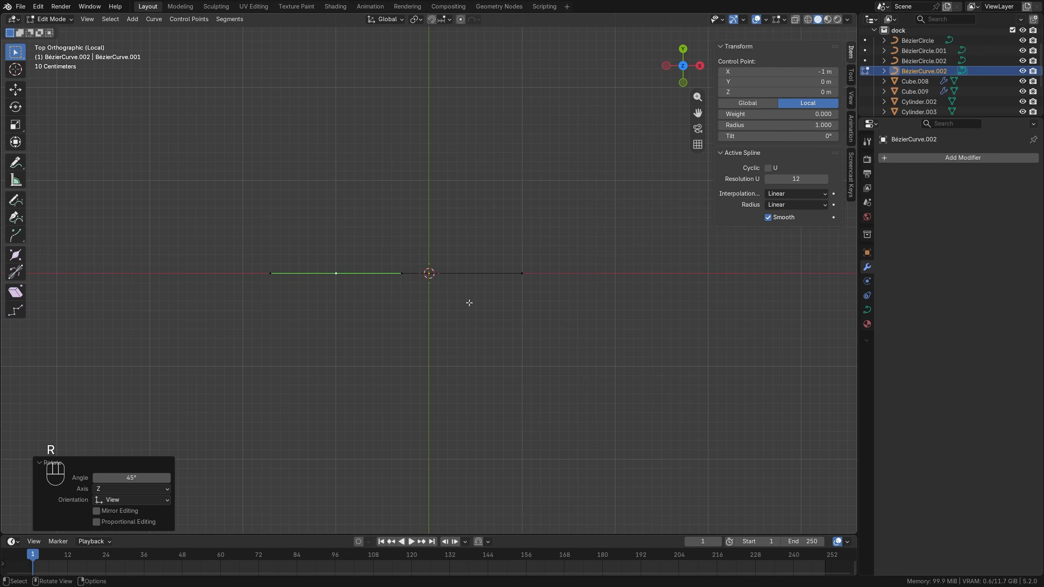
pyautogui.press('r')
pyautogui.press('ctrl')
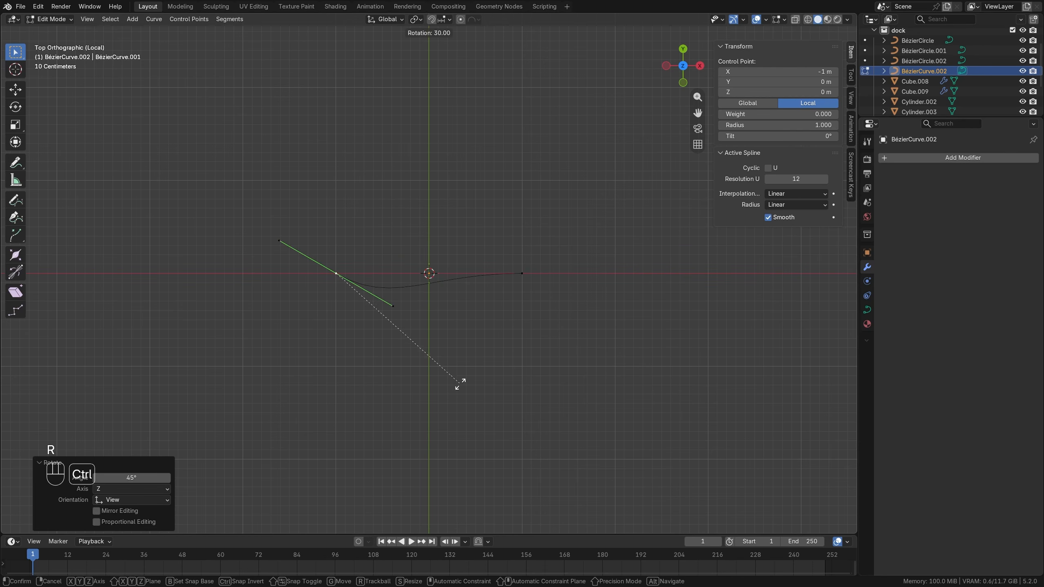
pyautogui.click(460, 384)
# Rotate the control point at X 1 m the opposite way to give the curve a symmetrical sag, and return to Object Mode.
pyautogui.click(522, 274)
pyautogui.press('r')
pyautogui.press('ctrl')
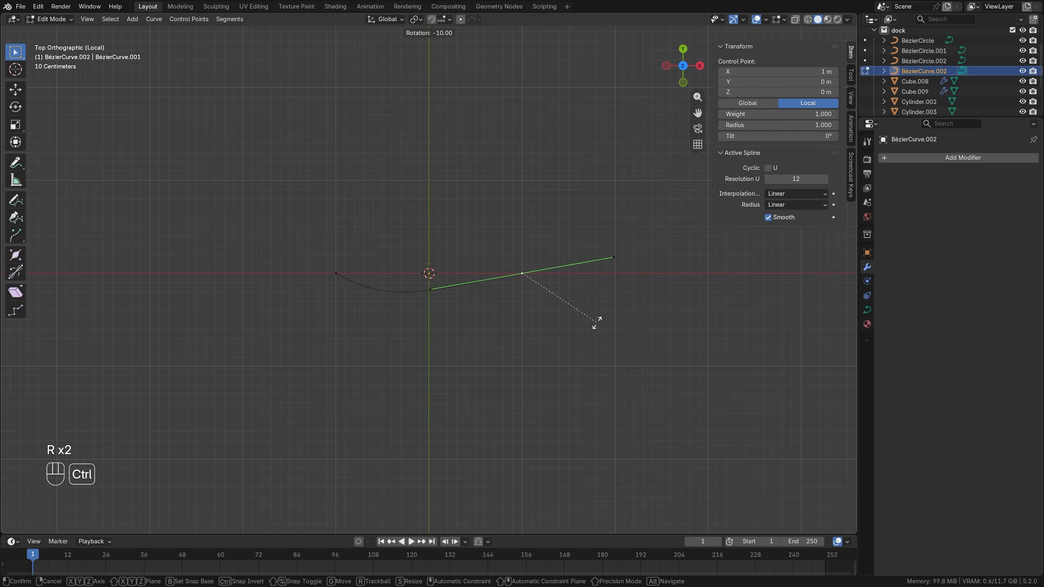
pyautogui.click(606, 298)
pyautogui.press('Tab')
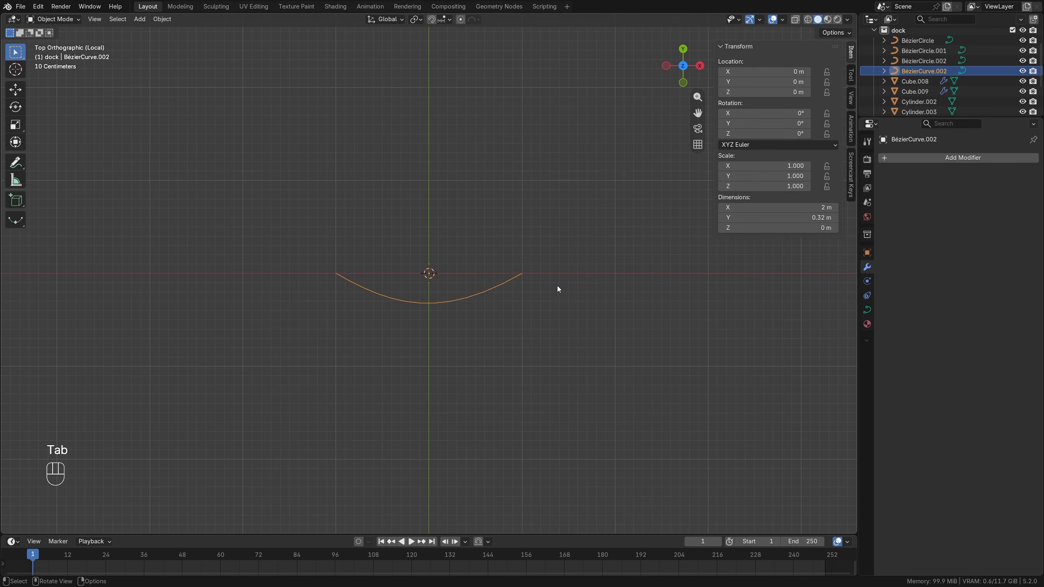
# Leave Local View and raise the sagging Bézier curve about 3.63 m along Z.
pyautogui.press('KP_Divide')
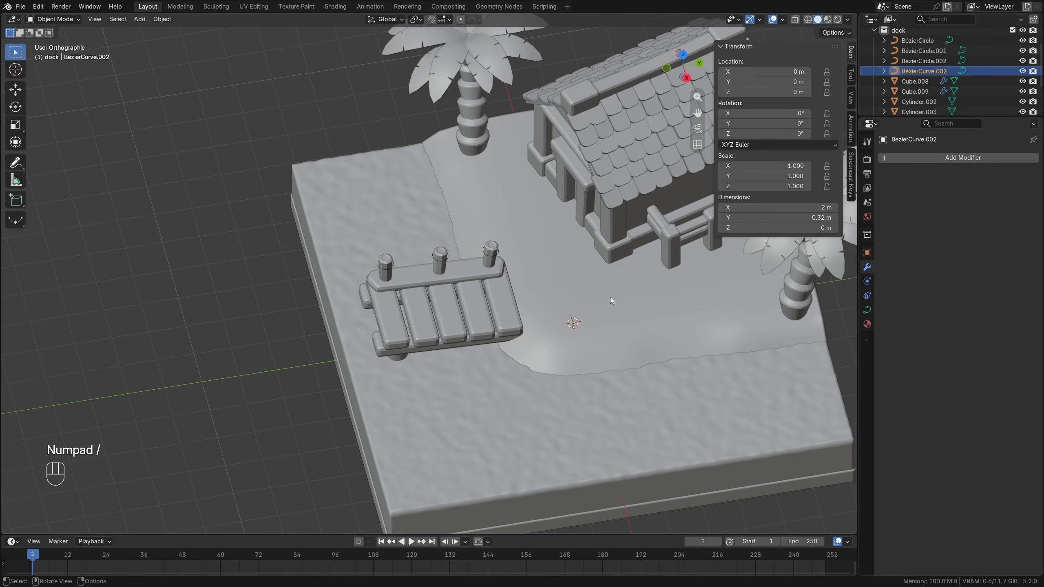
pyautogui.press('g')
pyautogui.press('z')
pyautogui.click(614, 206)
# Stand the sagging curve upright with a 90° rotation in the right view and turn it 90° in the top view to run along the dock.
pyautogui.press('KP_3')
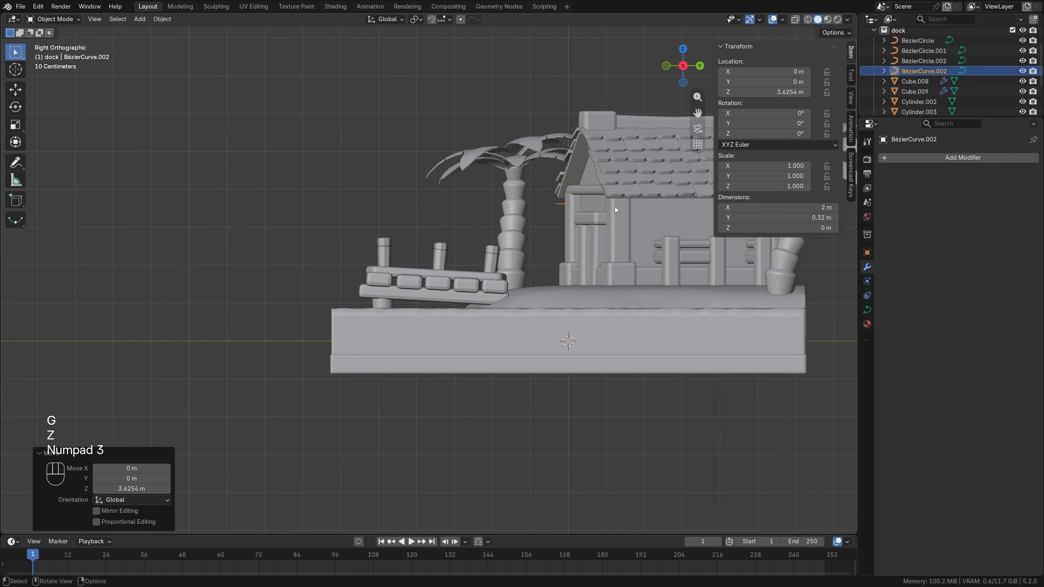
pyautogui.press('r')
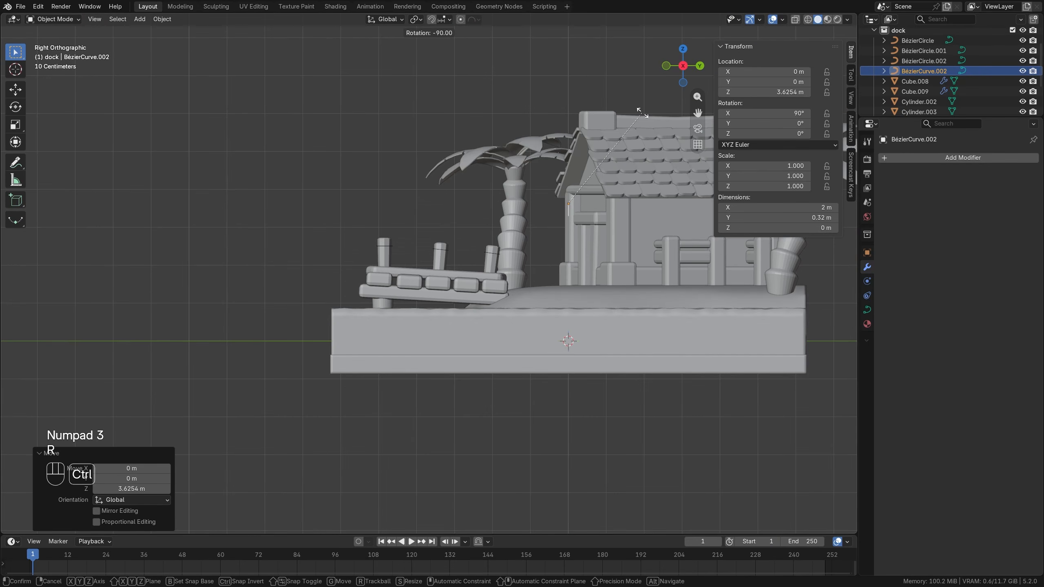
pyautogui.click(643, 113)
pyautogui.press('KP_7')
pyautogui.press('r')
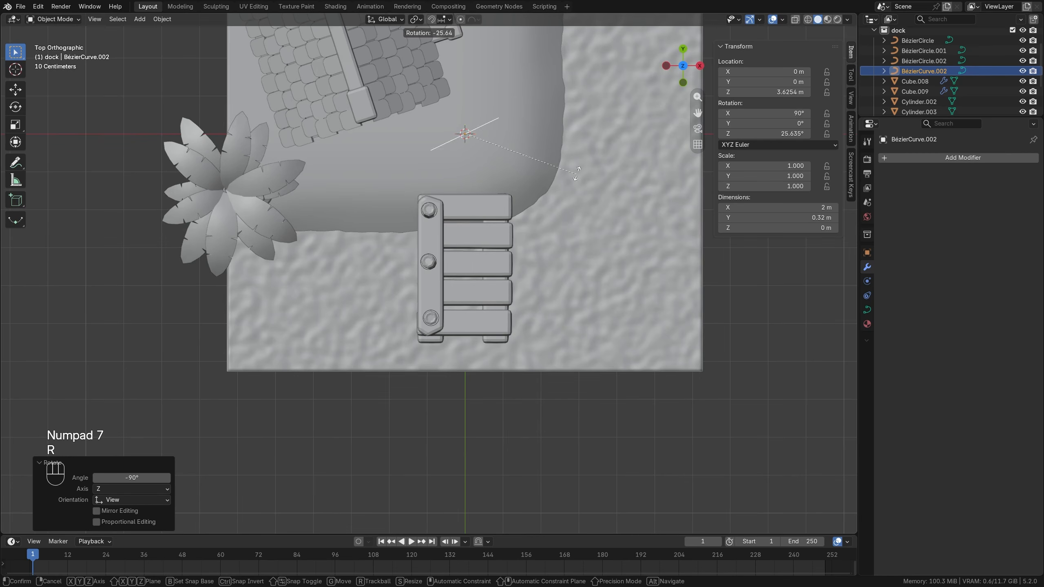
pyautogui.keyDown('ctrl'); pyautogui.click(522, 118); pyautogui.keyUp('ctrl')
# Move the curve onto the dock's post row between the outermost and middle posts and scale it to 0.693.
pyautogui.press('g')
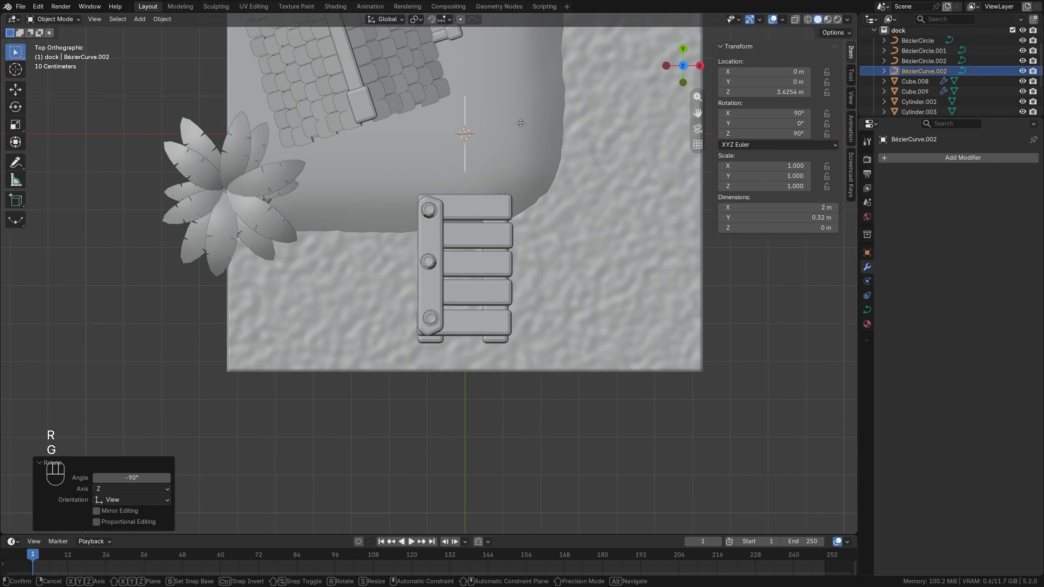
pyautogui.click(485, 281)
pyautogui.press('s')
pyautogui.click(489, 271)
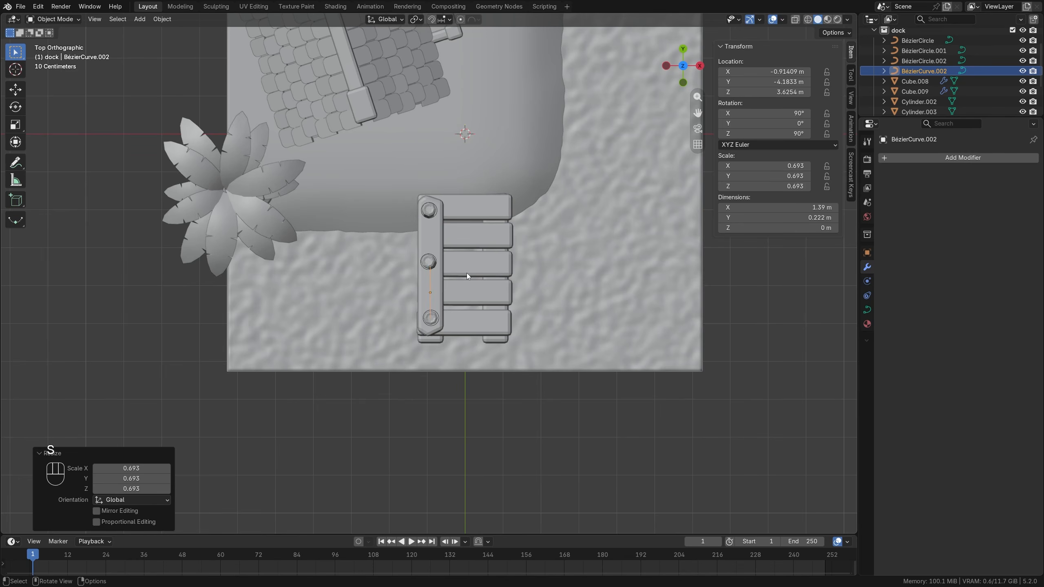
# From the side, lower the curve about 1.145 m, tilt it 4.5°, and nudge it to span the circles on the outermost and middle posts.
pyautogui.press('KP_3')
pyautogui.scroll(5, 467, 273)
pyautogui.press('g')
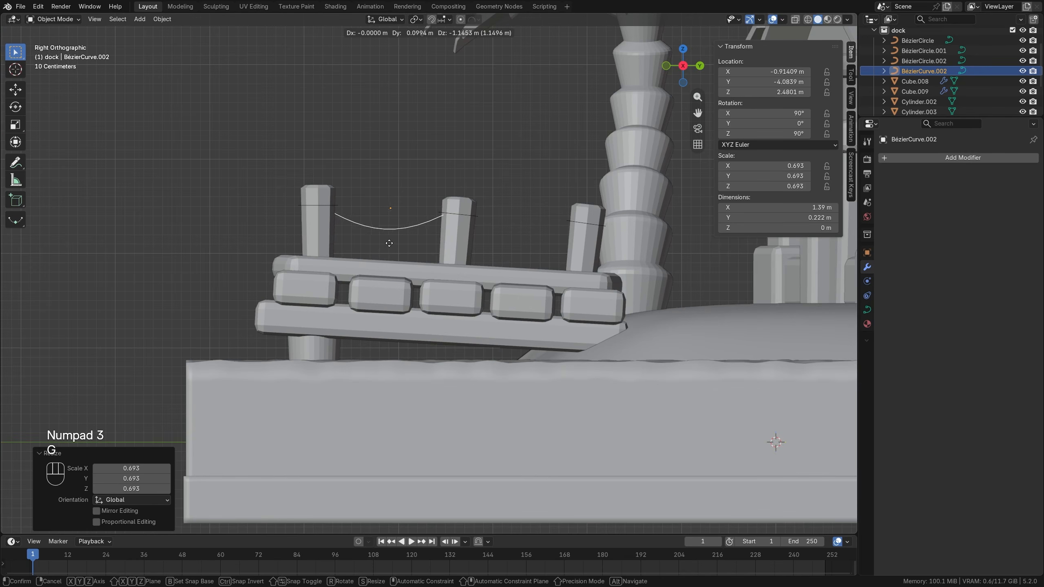
pyautogui.click(386, 243)
pyautogui.press('r')
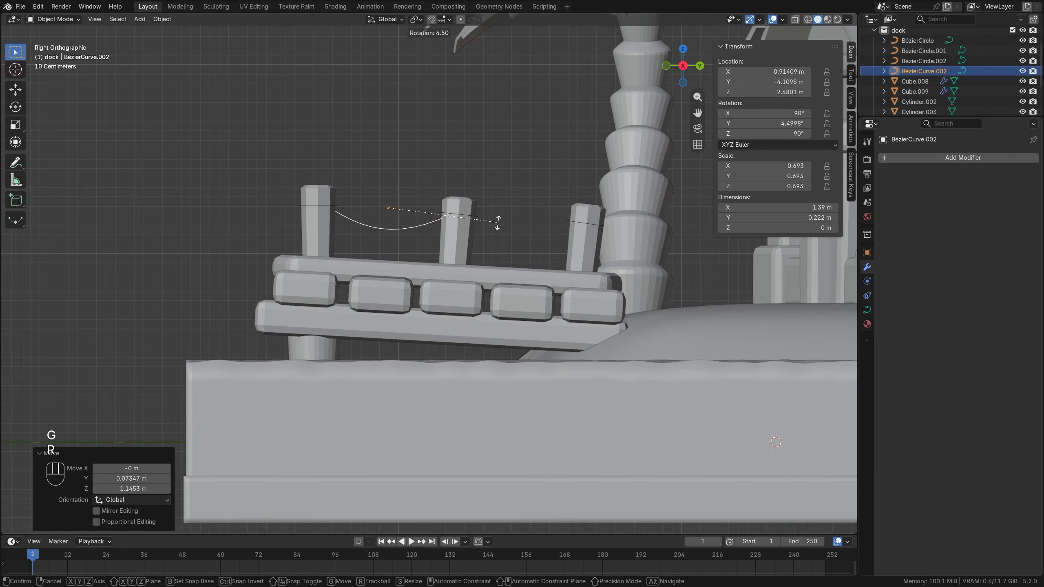
pyautogui.click(498, 223)
pyautogui.press('g')
pyautogui.click(476, 226)
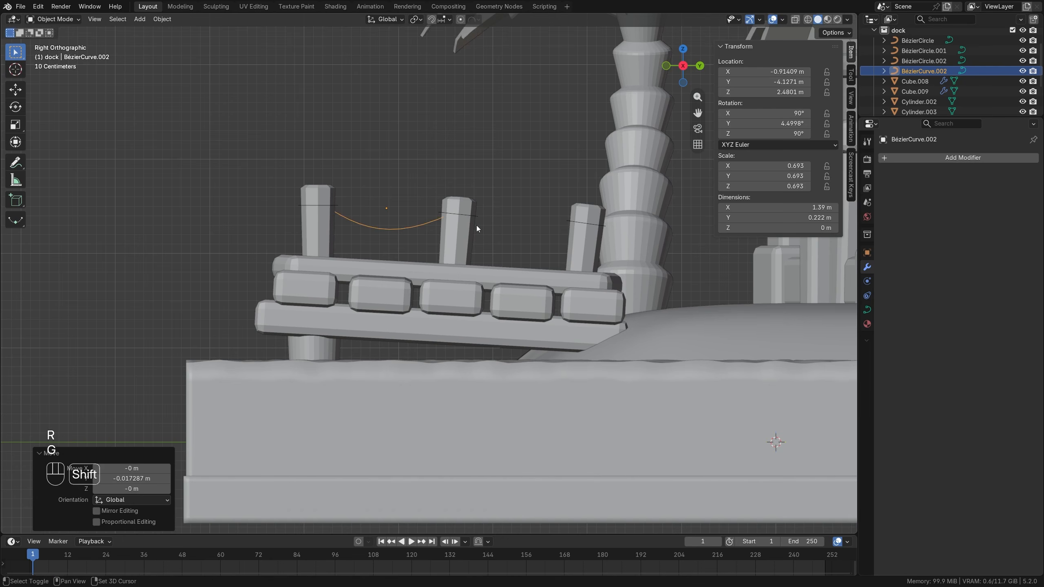
# Duplicate the sagging curve about 1.43 m along Y and tilt and nudge the copy to span the middle post and the one nearest shore.
pyautogui.hotkey('shift', 'd')
pyautogui.click(610, 236)
pyautogui.press('r')
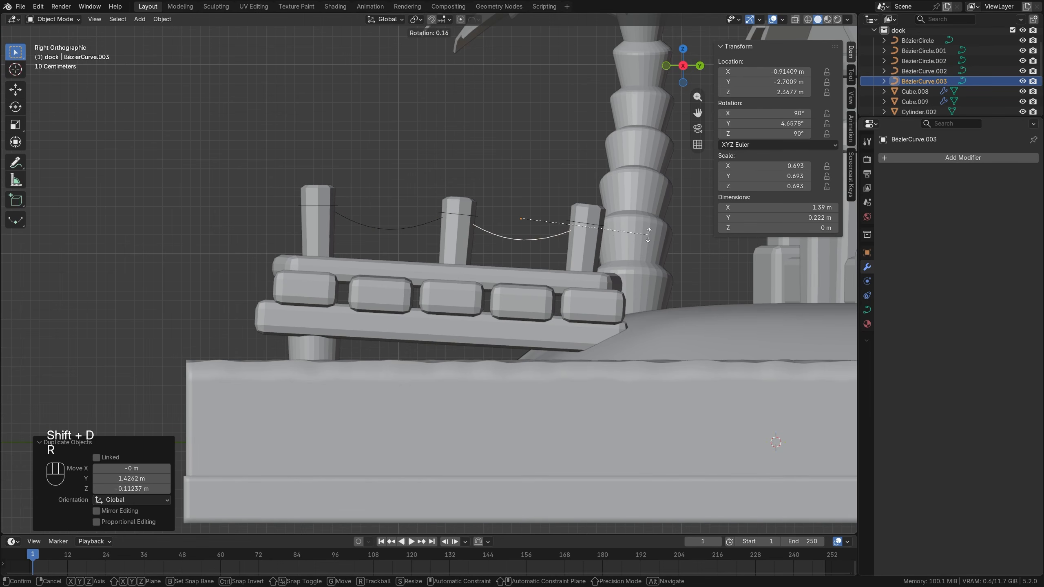
pyautogui.click(646, 240)
pyautogui.press('g')
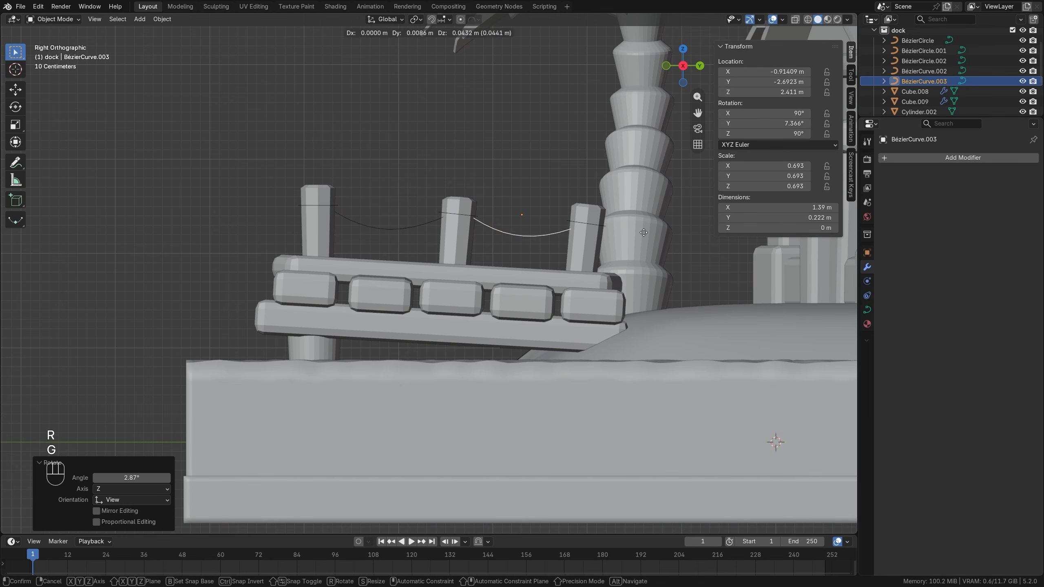
pyautogui.click(645, 228)
pyautogui.press('r')
pyautogui.click(644, 225)
# Join the three post circles and two sagging curves into one object and apply its scale.
pyautogui.moveTo(527, 232); pyautogui.dragTo(579, 217, button='middle')
pyautogui.click(566, 225)
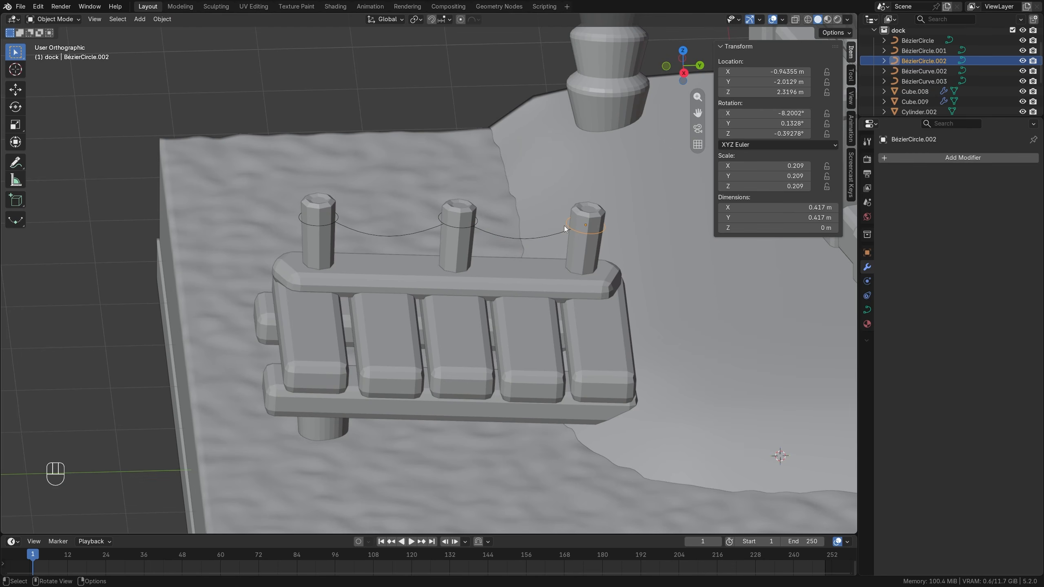
pyautogui.keyDown('shift'); pyautogui.click(518, 238); pyautogui.keyUp('shift')
pyautogui.keyDown('shift'); pyautogui.click(462, 227); pyautogui.keyUp('shift')
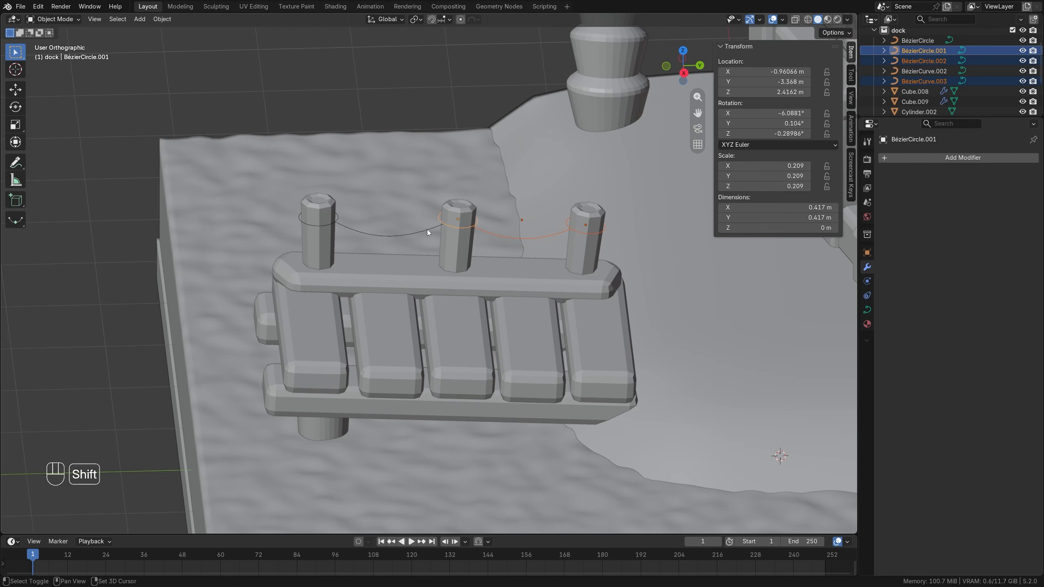
pyautogui.keyDown('shift'); pyautogui.click(390, 235); pyautogui.keyUp('shift')
pyautogui.keyDown('shift'); pyautogui.click(310, 226); pyautogui.keyUp('shift')
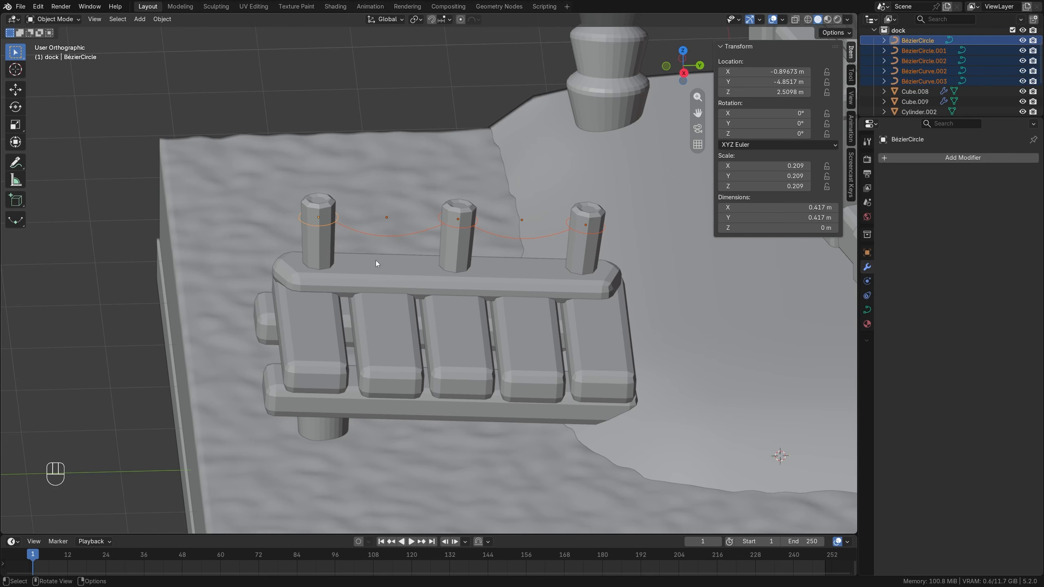
pyautogui.hotkey('ctrl', 'j')
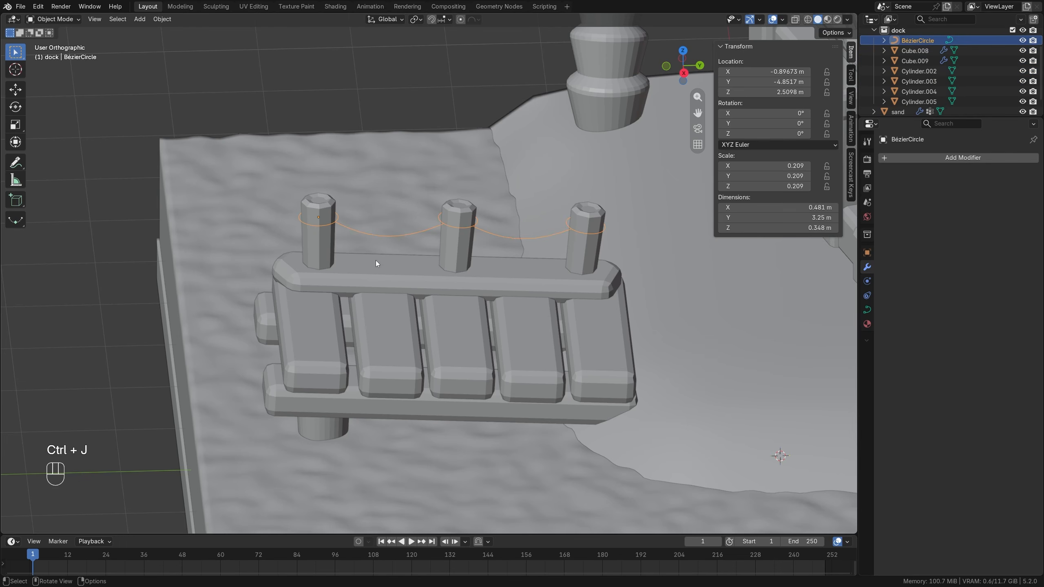
pyautogui.hotkey('ctrl', 'a')
pyautogui.click(404, 201)
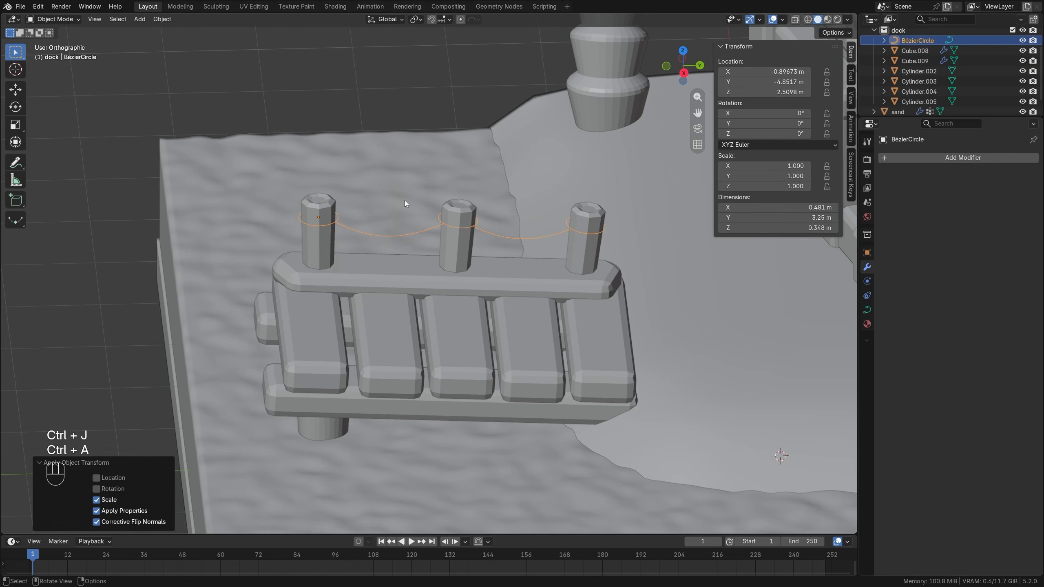
# Give the joined curve a round bevel with a depth of 0.338 m to form the rope, and collapse the dock collection.
pyautogui.moveTo(390, 229); pyautogui.dragTo(412, 231, button='middle')
pyautogui.click(866, 309)
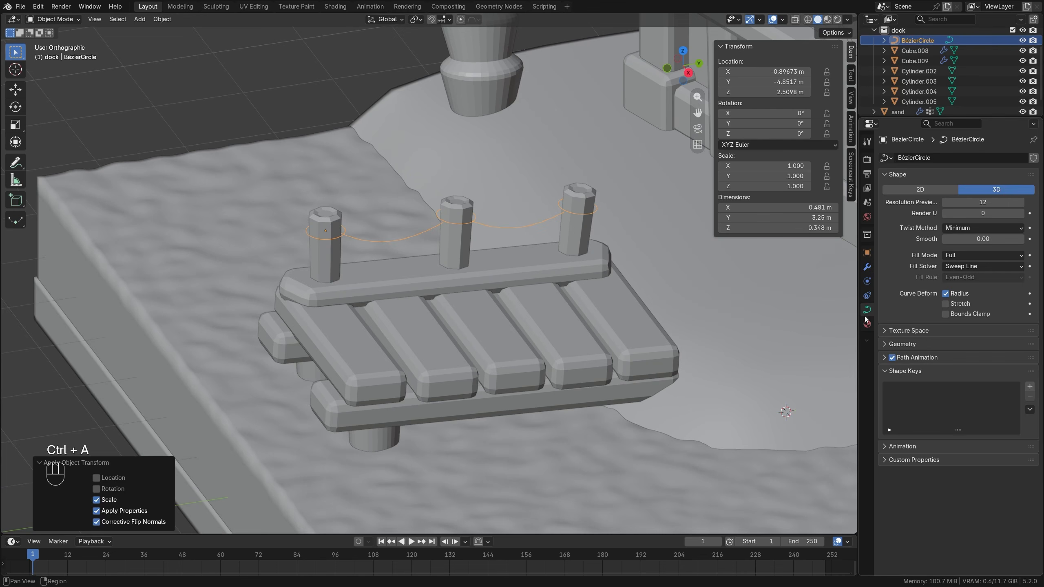
pyautogui.click(912, 345)
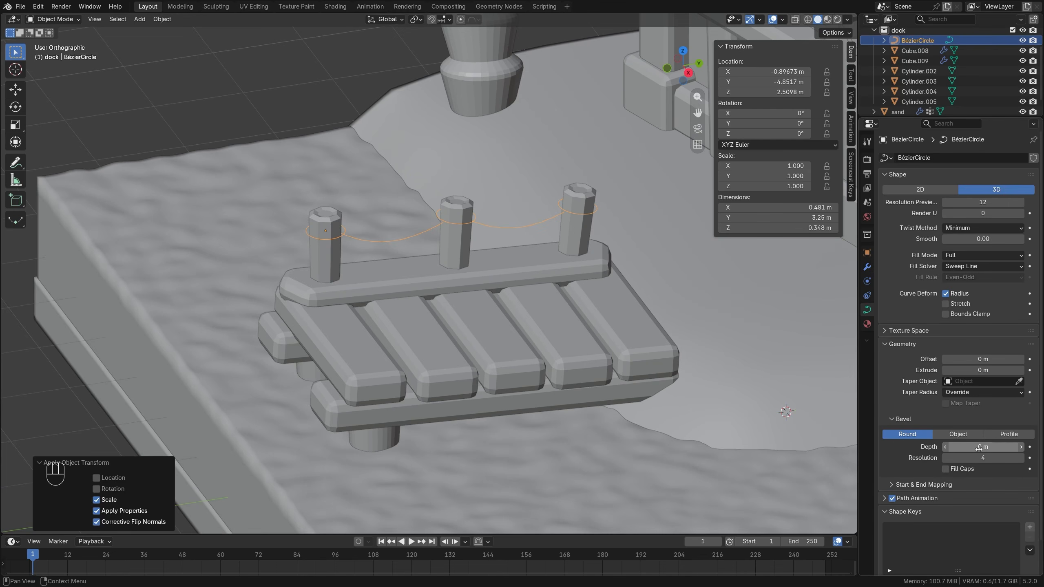
pyautogui.keyDown('shift'); pyautogui.moveTo(978, 448); pyautogui.dragTo(1028, 448); pyautogui.keyUp('shift')
pyautogui.moveTo(452, 316); pyautogui.dragTo(391, 267, button='middle')
pyautogui.hotkey('alt', 'a')
pyautogui.scroll(-3, 509, 235)
pyautogui.scroll(-2, 503, 251)
pyautogui.keyDown('shift'); pyautogui.moveTo(504, 251); pyautogui.dragTo(392, 285, button='middle'); pyautogui.keyUp('shift')
pyautogui.click(873, 30)
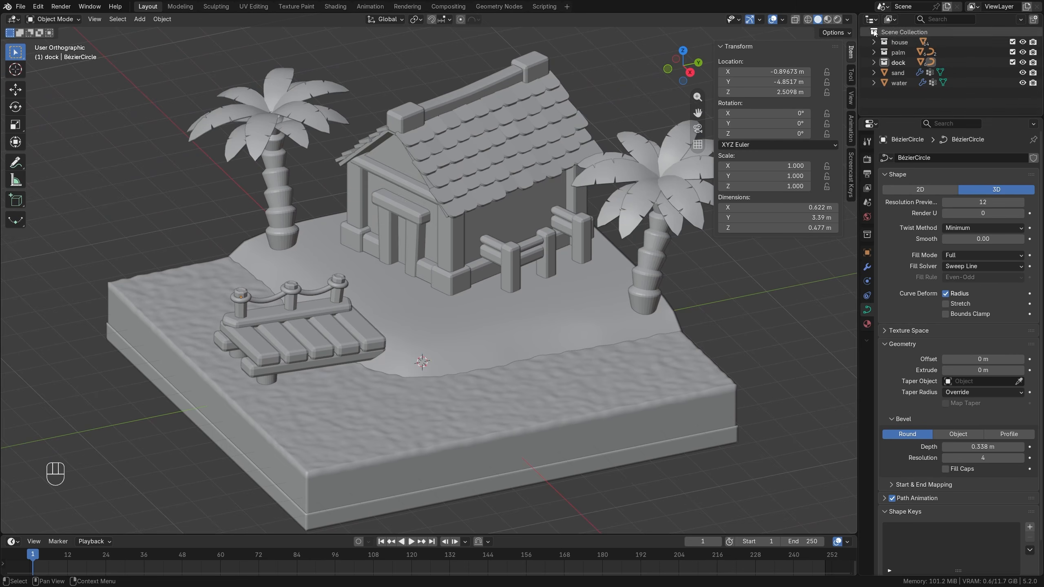
# Apply Shade Smooth with Keep Sharp Edges to the three railing posts of the dock.
pyautogui.scroll(2, 409, 268)
pyautogui.moveTo(409, 268)
pyautogui.keyDown('shift'); pyautogui.mouseDown(button='middle')
pyautogui.moveTo(463, 265)
pyautogui.moveTo(425, 274)
pyautogui.mouseUp(button='middle'); pyautogui.keyUp('shift')
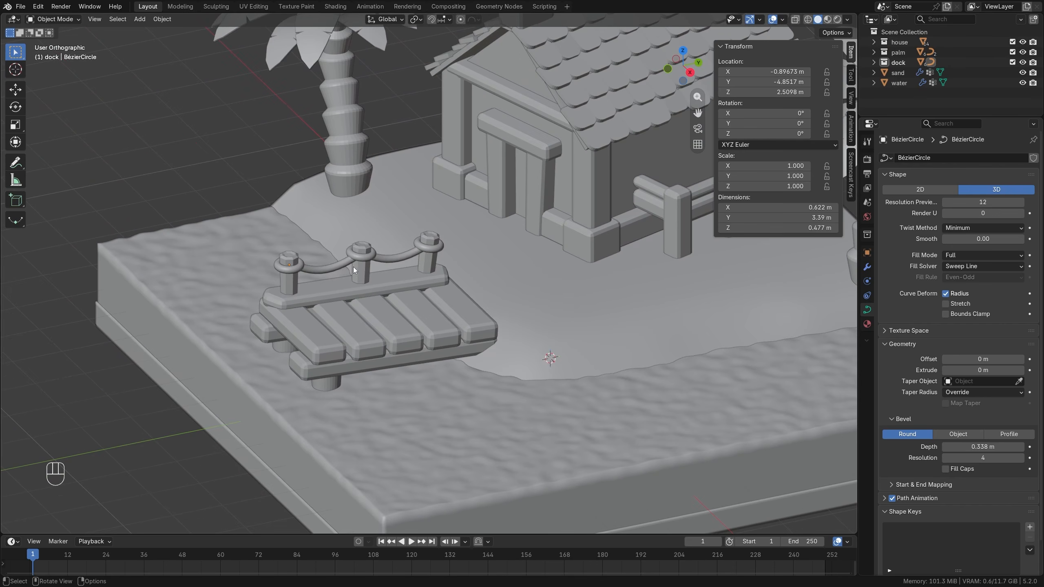
pyautogui.click(360, 270)
pyautogui.keyDown('shift'); pyautogui.click(283, 279); pyautogui.keyUp('shift')
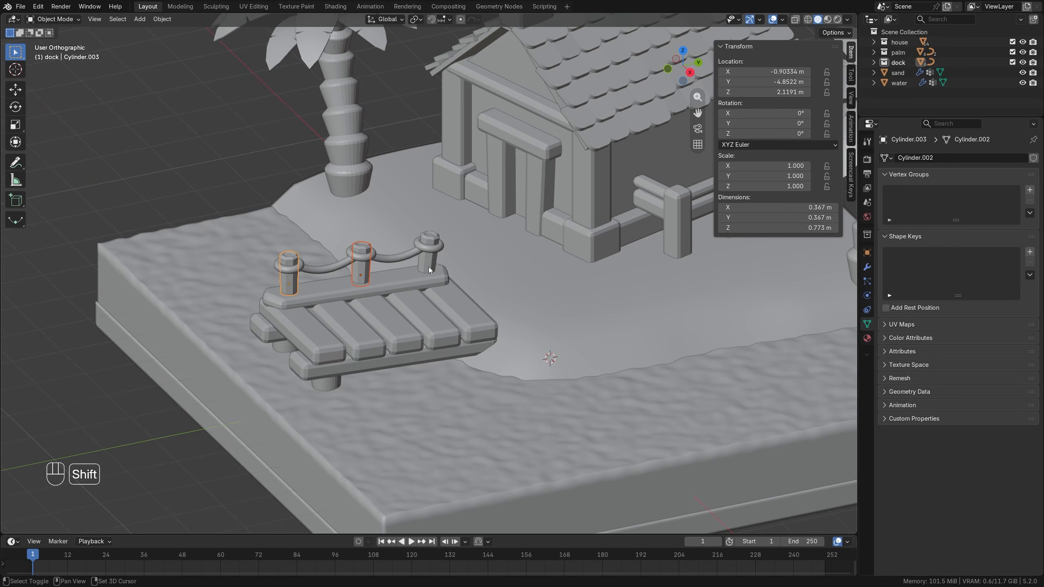
pyautogui.keyDown('shift'); pyautogui.click(429, 265); pyautogui.keyUp('shift')
pyautogui.rightClick(359, 182)
pyautogui.click(355, 185)
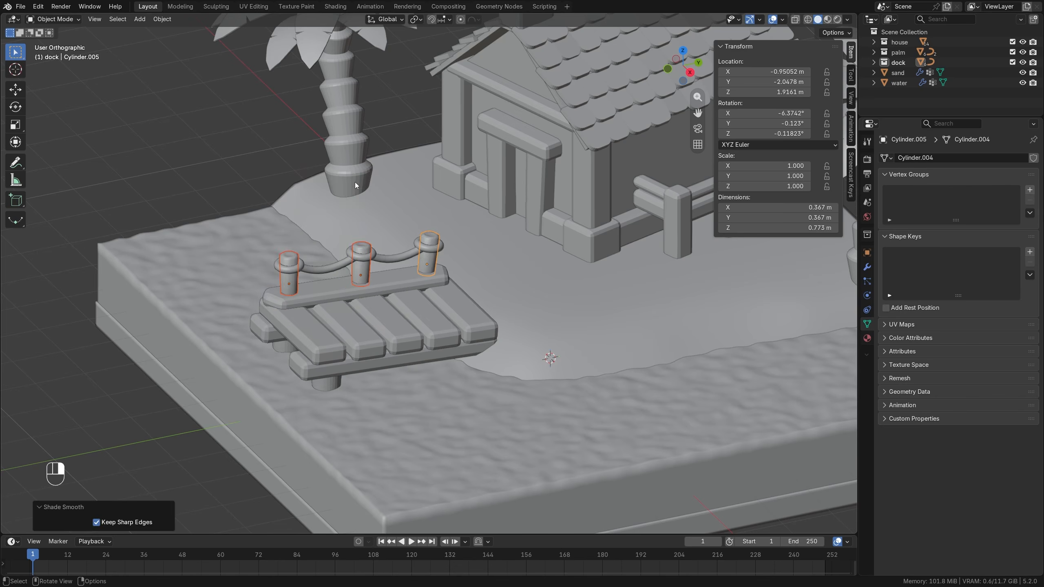
# Apply Shade Auto Smooth at 30° to the dock's planks, beams and support legs.
pyautogui.click(385, 276)
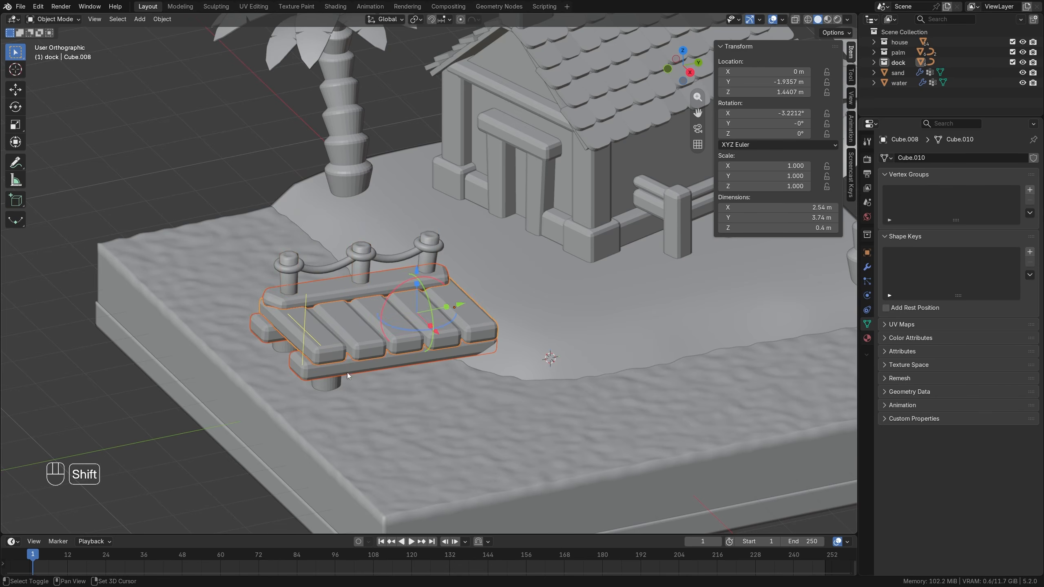
pyautogui.keyDown('shift'); pyautogui.click(331, 385); pyautogui.keyUp('shift')
pyautogui.scroll(-2, 331, 386)
pyautogui.rightClick(445, 242)
pyautogui.click(428, 248)
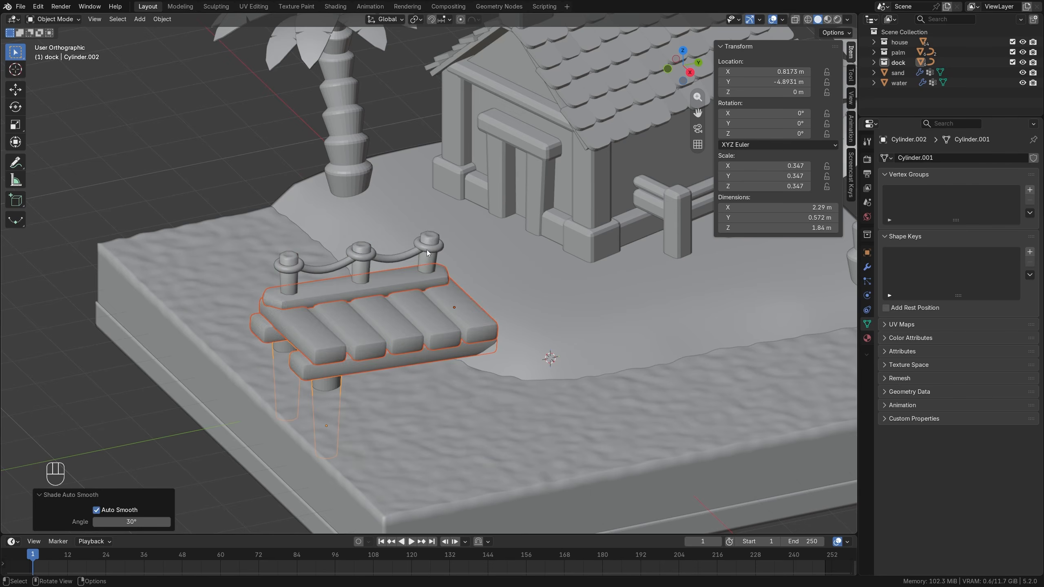
pyautogui.scroll(-3, 504, 265)
pyautogui.hotkey('alt', 'a')
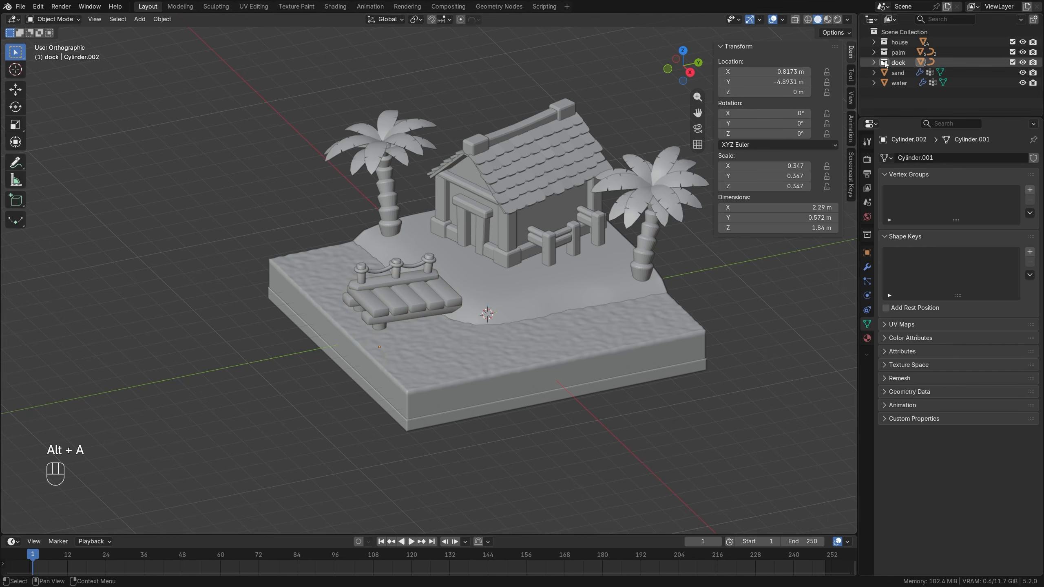
# Select all objects in the palm collection and apply Shade Auto Smooth at 30°.
pyautogui.rightClick(900, 50)
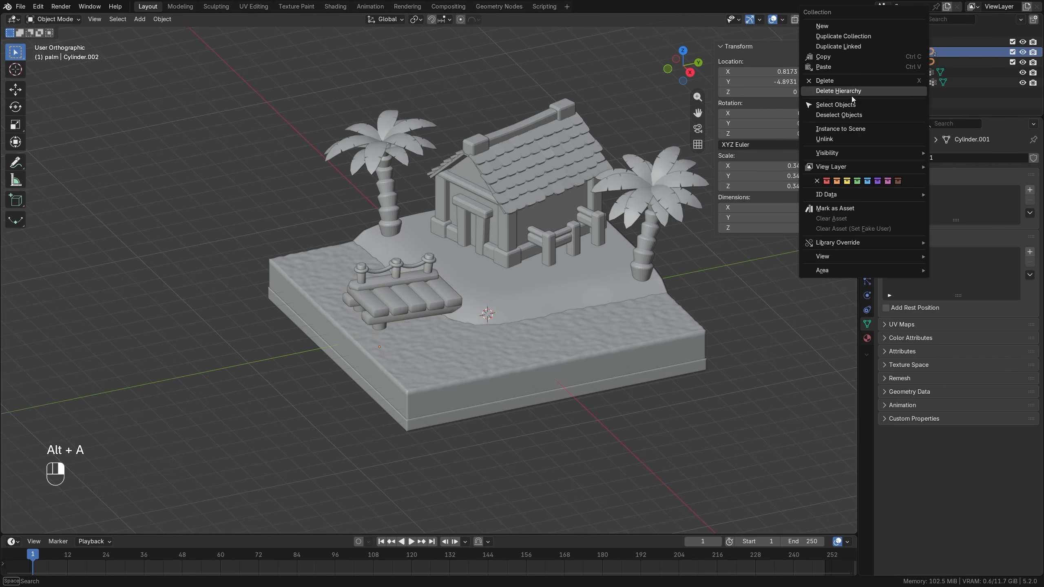
pyautogui.click(839, 103)
pyautogui.rightClick(603, 102)
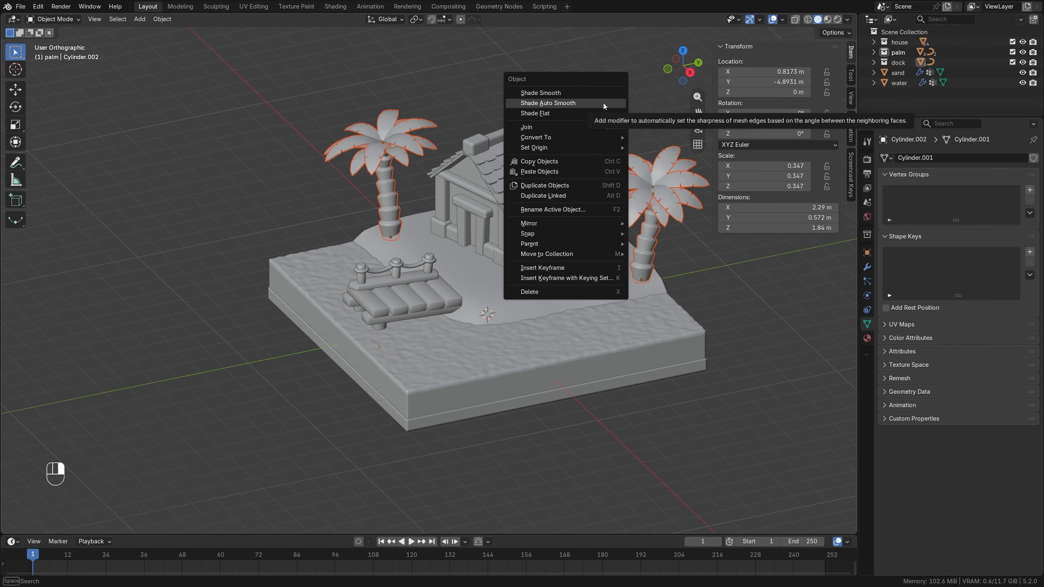
pyautogui.click(604, 103)
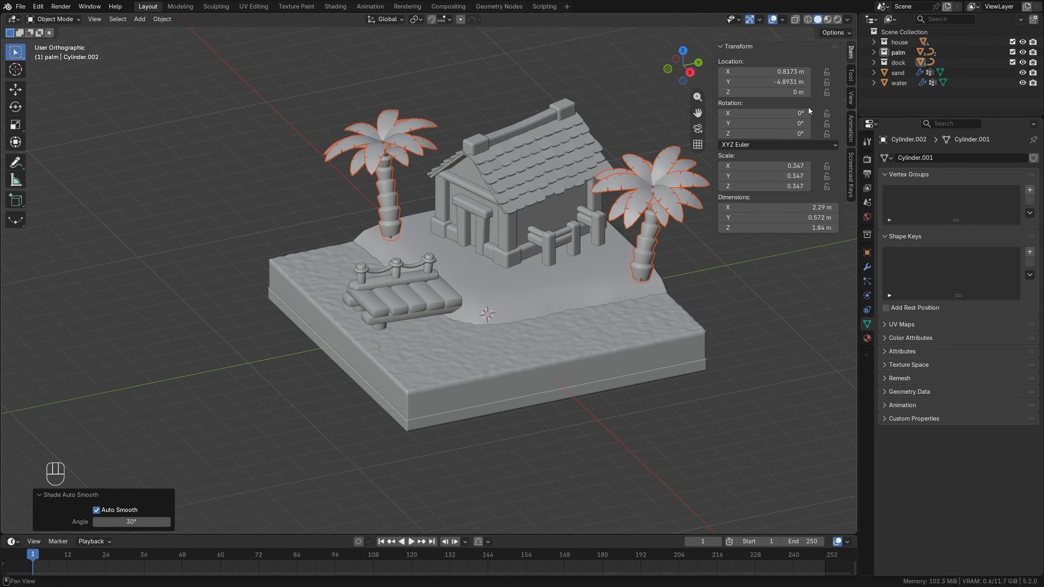
pyautogui.hotkey('alt', 'a')
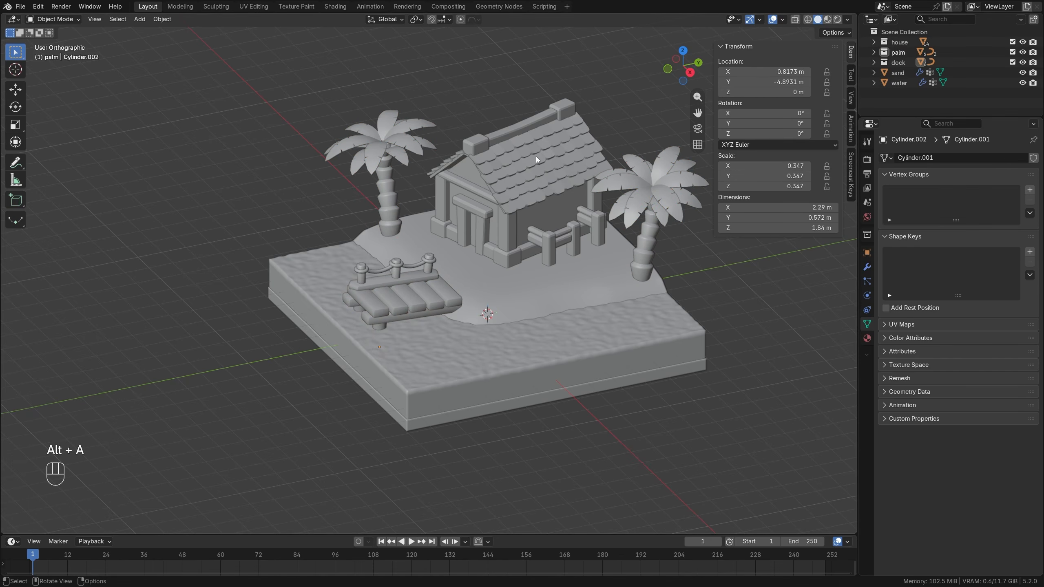
# Select all objects in the house collection and apply Shade Auto Smooth at 30°.
pyautogui.click(899, 42)
pyautogui.rightClick(898, 42)
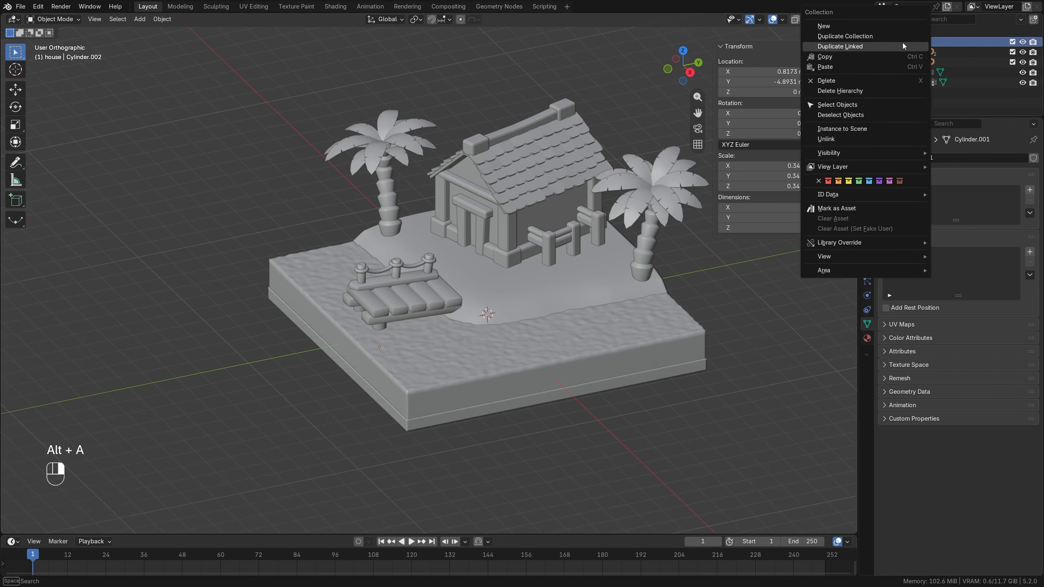
pyautogui.click(849, 106)
pyautogui.rightClick(476, 120)
pyautogui.click(476, 120)
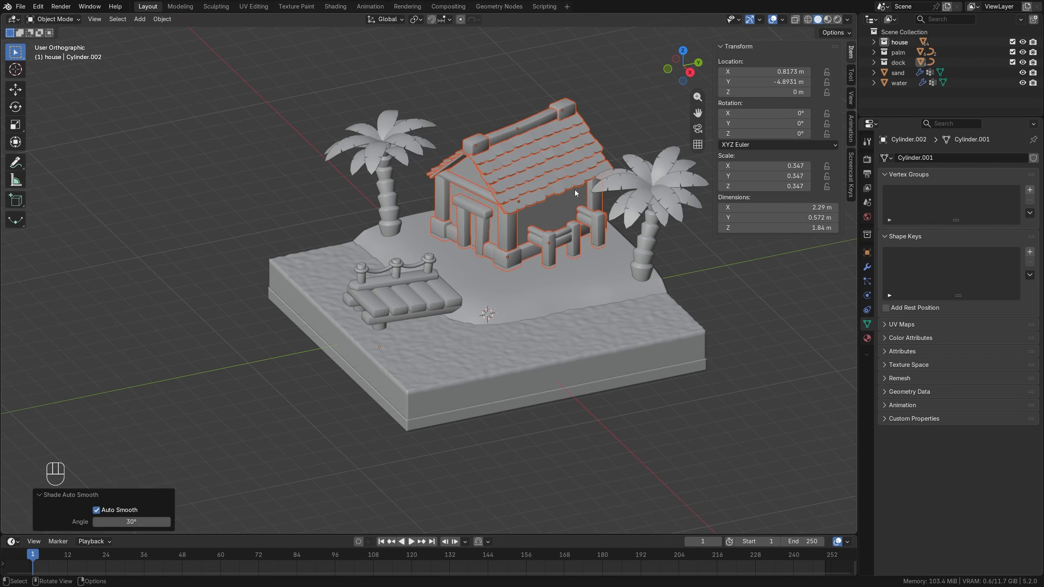
pyautogui.hotkey('alt', 'a')
# Apply Shade Auto Smooth to the sand and water blocks.
pyautogui.keyDown('shift'); pyautogui.click(585, 297); pyautogui.keyUp('shift')
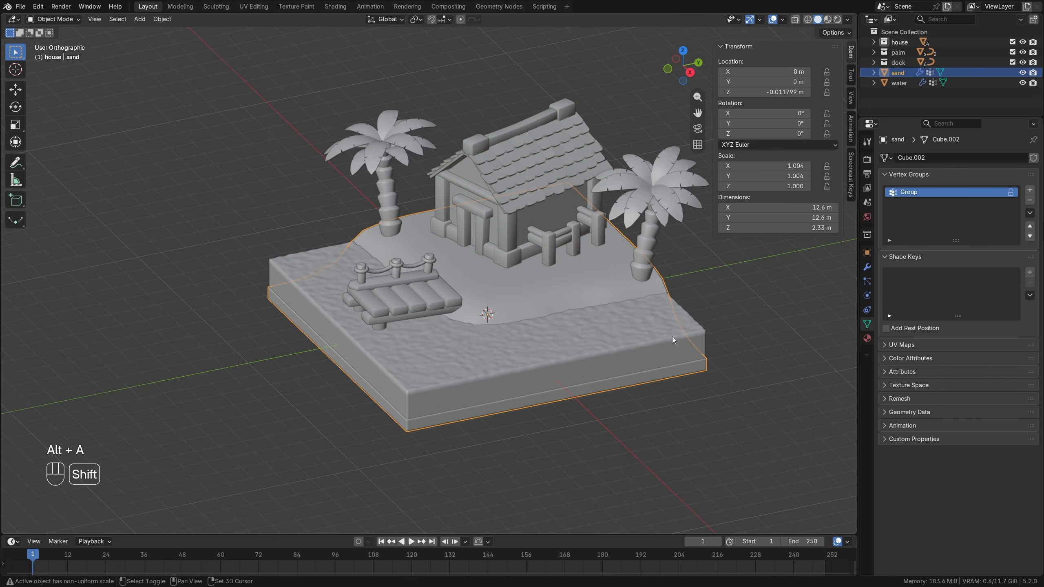
pyautogui.click(672, 336)
pyautogui.rightClick(579, 285)
pyautogui.click(579, 285)
pyautogui.hotkey('alt', 'a')
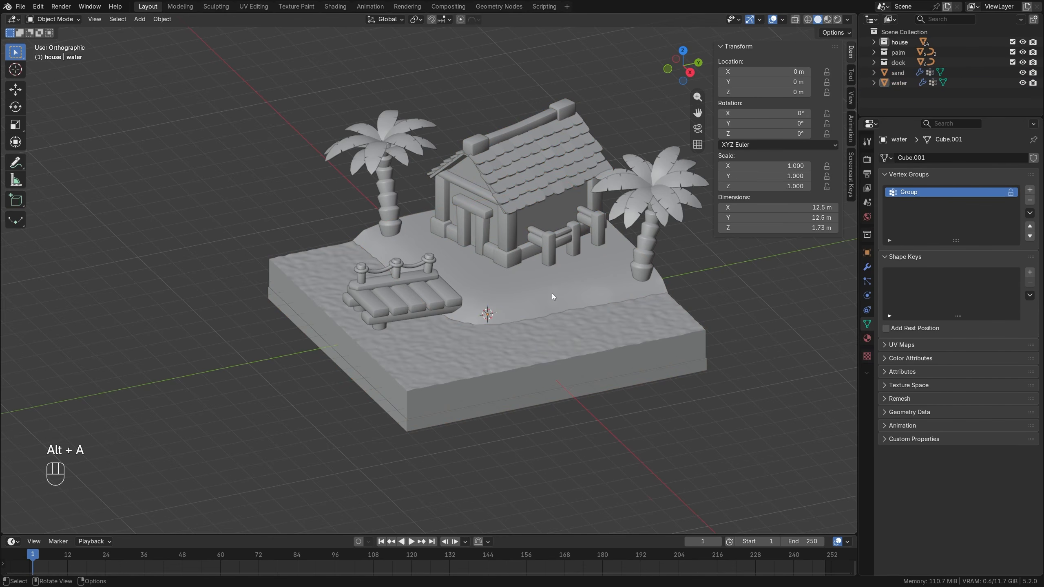
# Add a new collection to the scene and select it.
pyautogui.keyDown('shift'); pyautogui.moveTo(551, 294); pyautogui.dragTo(463, 350, button='middle'); pyautogui.keyUp('shift')
pyautogui.scroll(1, 441, 286)
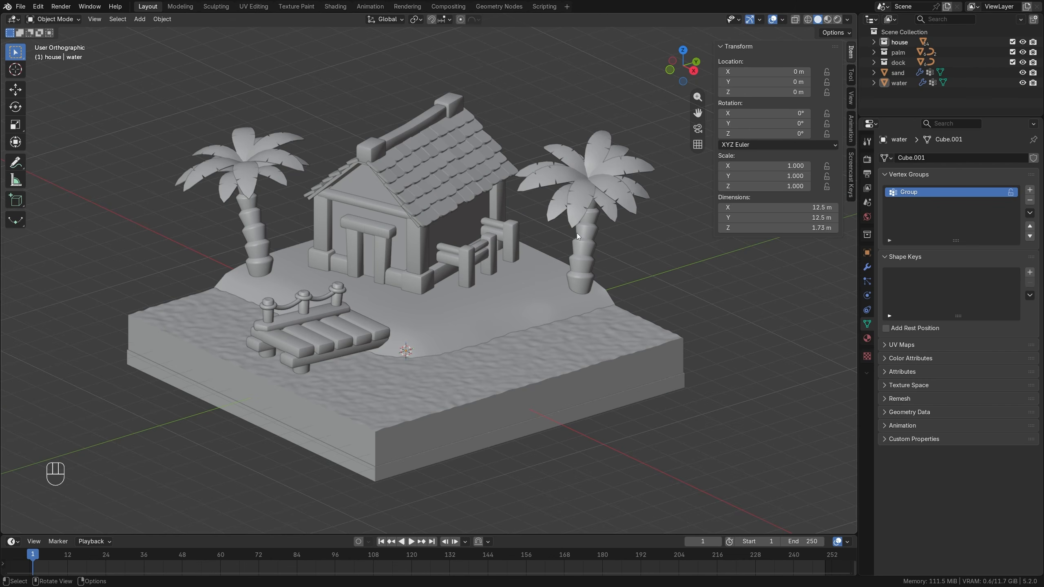
pyautogui.click(1033, 19)
pyautogui.click(907, 73)
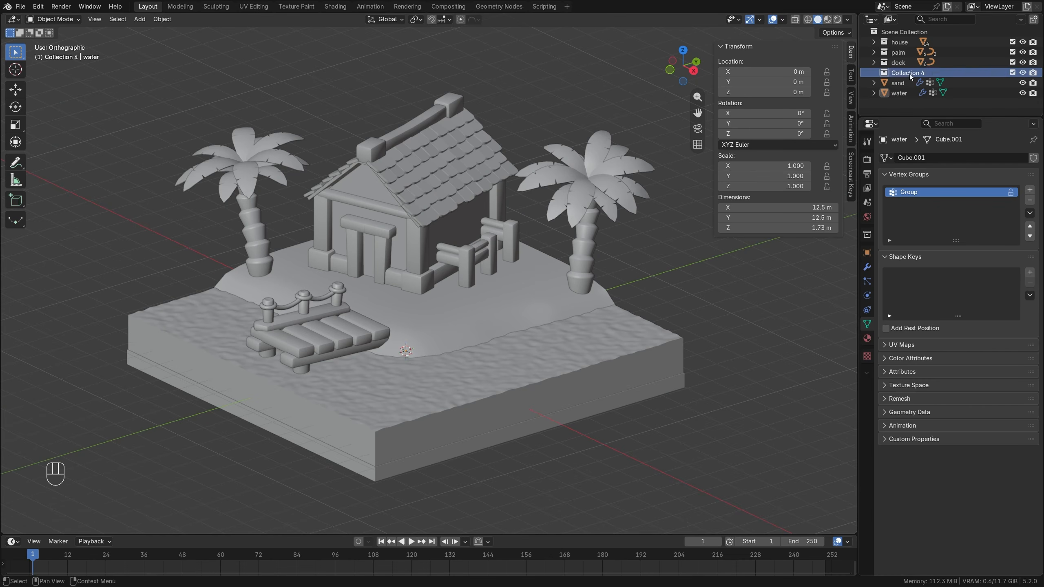
# Rename the new collection to "stones".
pyautogui.doubleClick(908, 73)
pyautogui.write('stone')
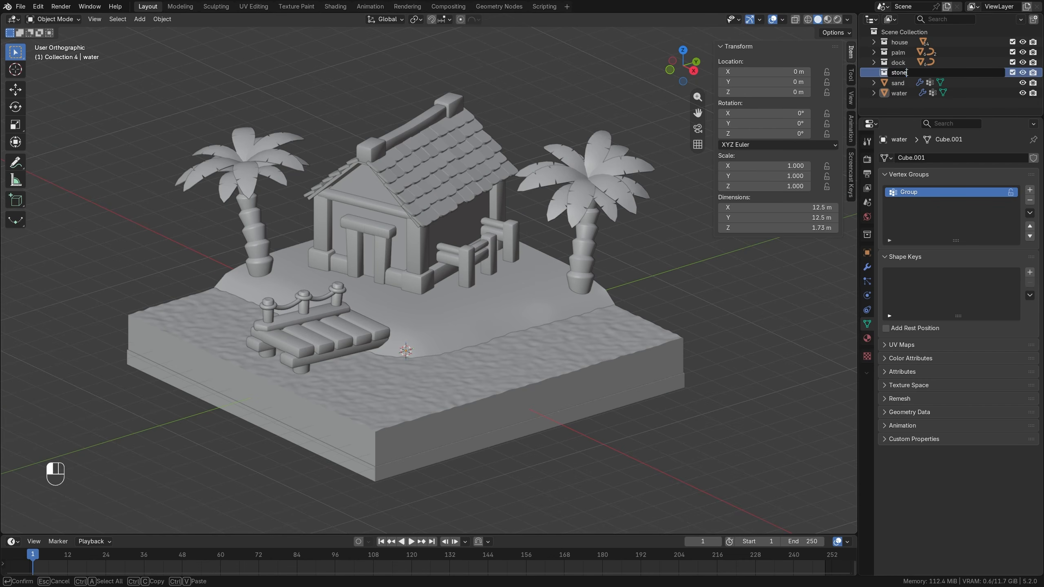
pyautogui.write('s')
pyautogui.press('Return')
# Add a cube to the stones collection and move it about 2.44 m down along Z, below the island.
pyautogui.scroll(-2, 557, 247)
pyautogui.hotkey('shift', 'a')
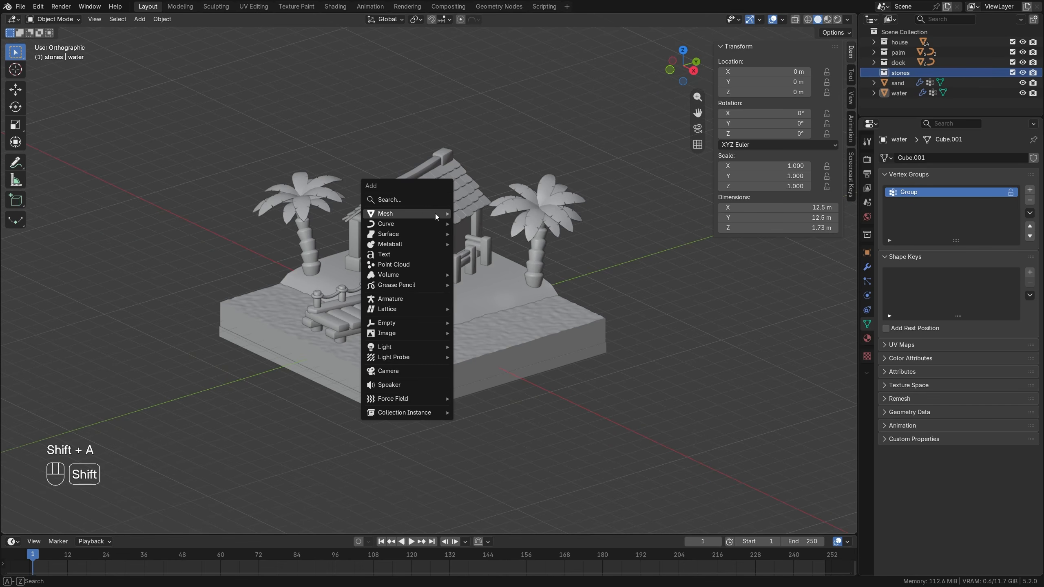
pyautogui.moveTo(435, 214)
pyautogui.click(491, 222)
pyautogui.moveTo(491, 222); pyautogui.dragTo(459, 243, button='middle')
pyautogui.scroll(3, 460, 242)
pyautogui.press('g')
pyautogui.press('z')
pyautogui.click(487, 423)
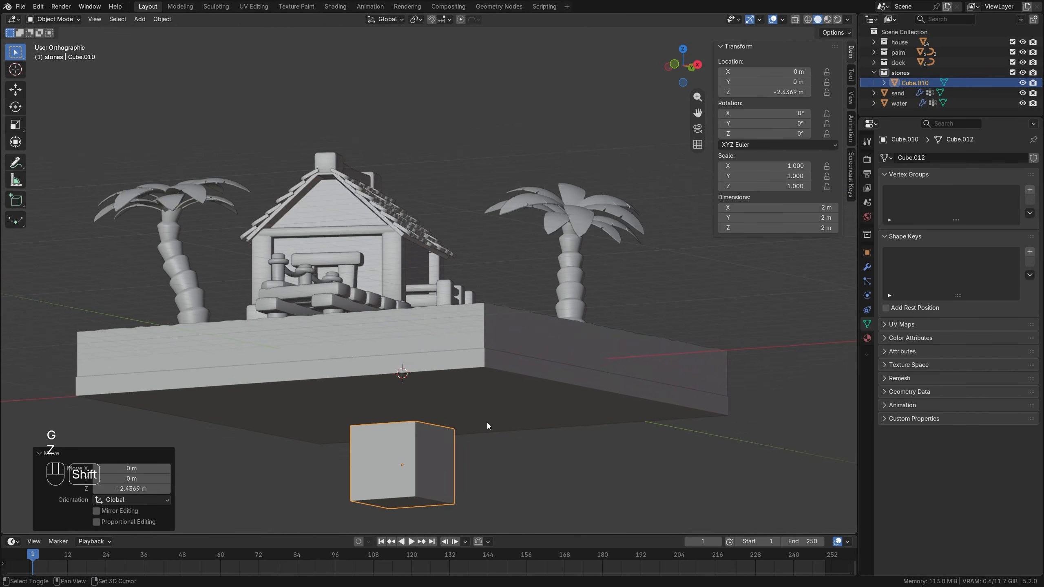
# Flatten the cube's mesh along Z and shrink it to about 0.49 × 0.49 × 0.10 m in Edit Mode.
pyautogui.scroll(3, 490, 370)
pyautogui.press('Tab')
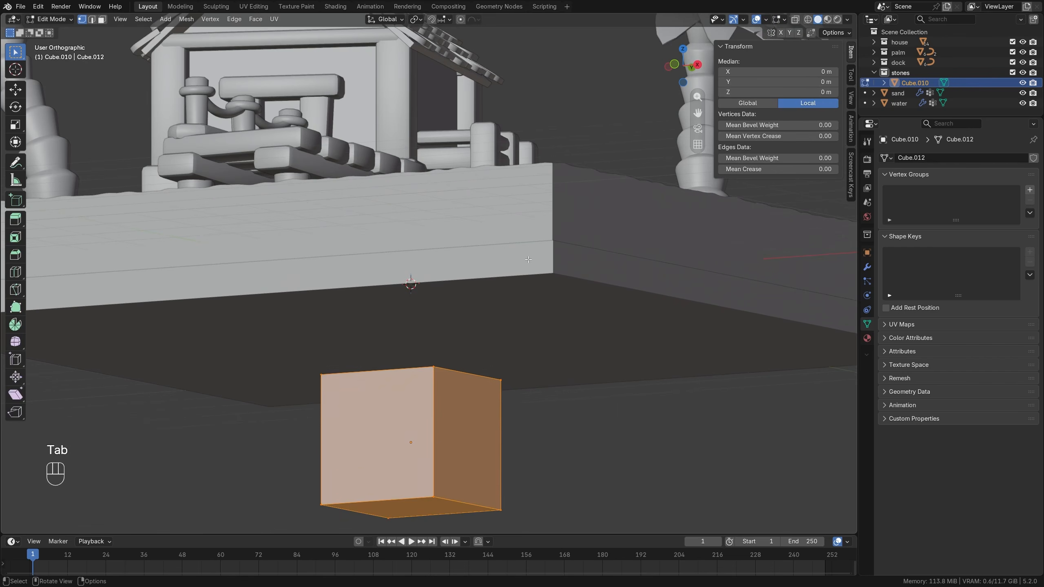
pyautogui.press('s')
pyautogui.press('z')
pyautogui.click(449, 392)
pyautogui.moveTo(449, 392); pyautogui.dragTo(550, 422, button='middle')
pyautogui.press('s')
pyautogui.click(455, 434)
pyautogui.scroll(2, 460, 355)
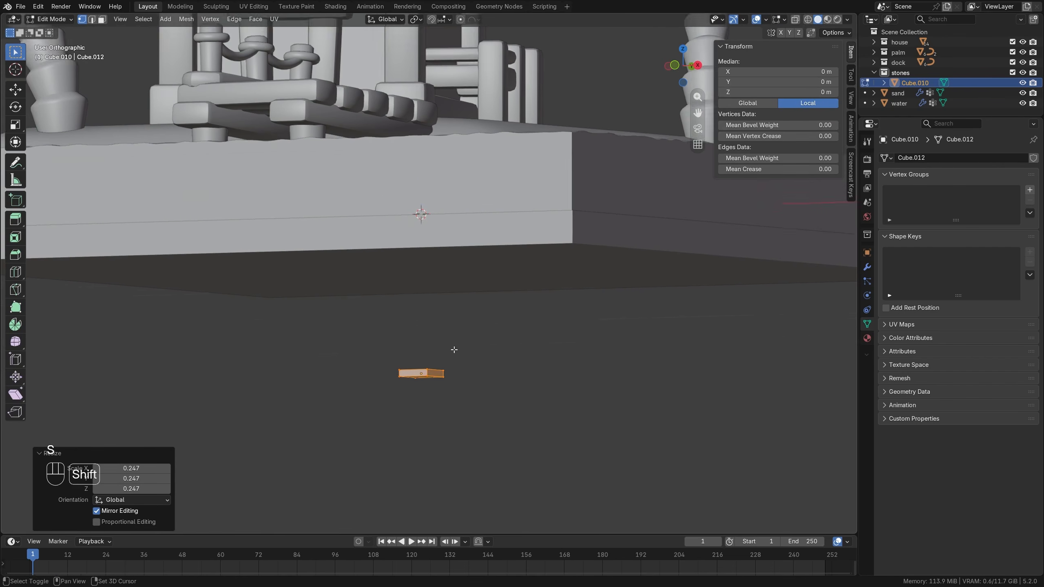
pyautogui.press('Tab')
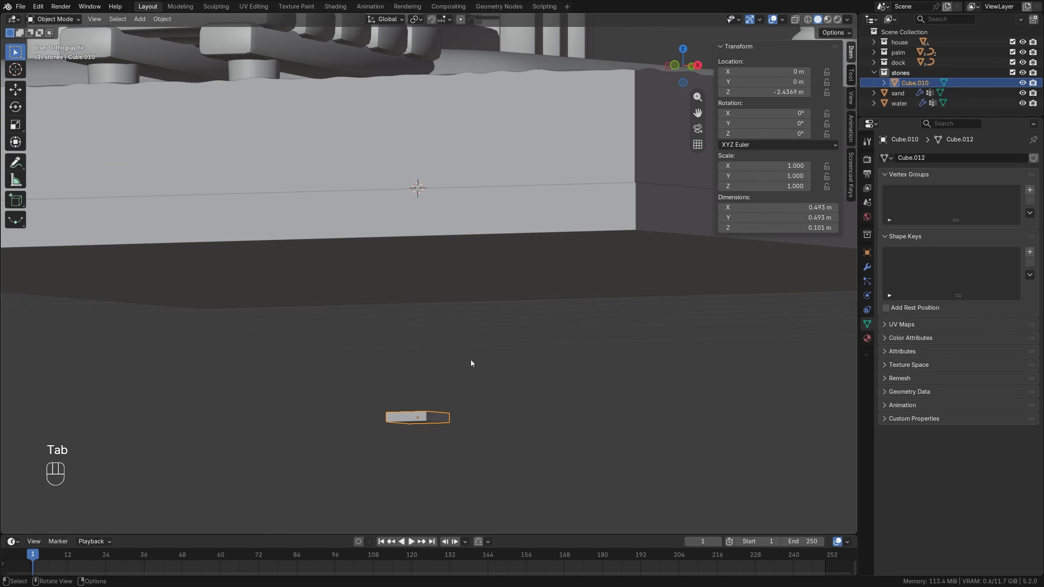
# Add a Subdivision Surface modifier to the flattened cube.
pyautogui.click(867, 267)
pyautogui.click(952, 156)
pyautogui.moveTo(952, 155)
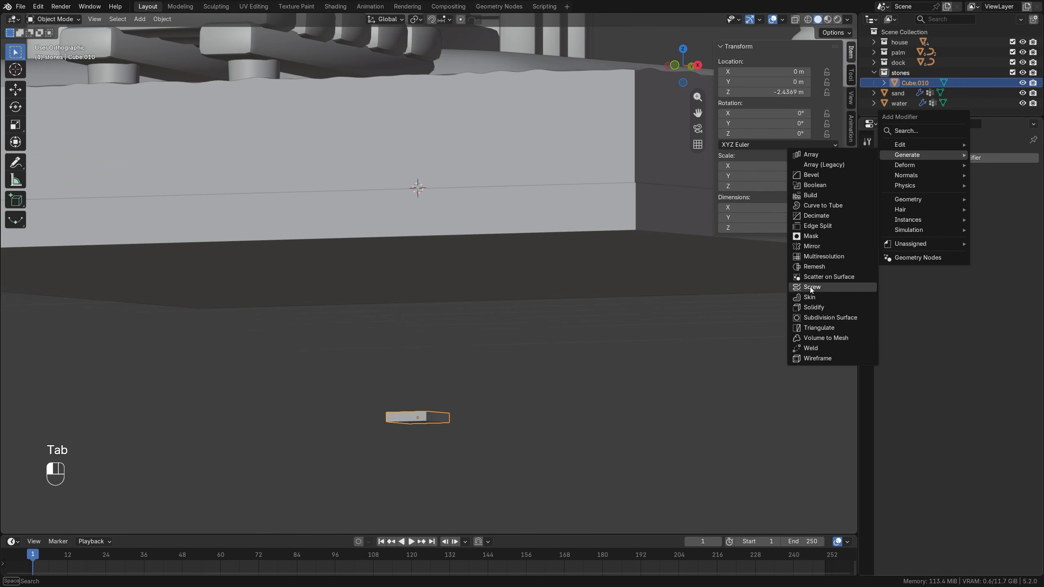
pyautogui.click(817, 317)
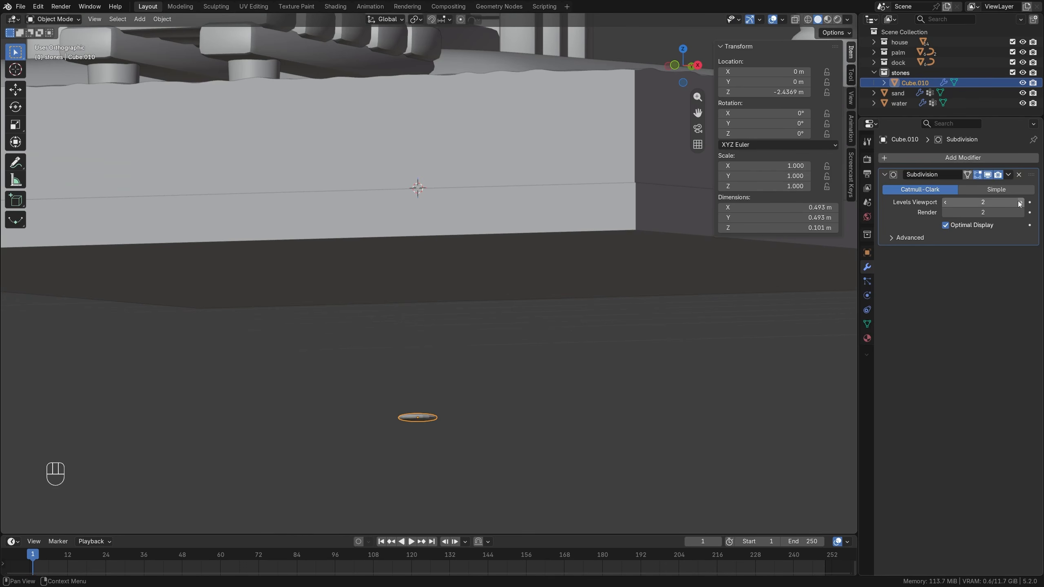
# Isolate the rounded stone in local view and apply Shade Smooth to it.
pyautogui.scroll(2, 444, 384)
pyautogui.keyDown('shift'); pyautogui.moveTo(445, 384); pyautogui.dragTo(441, 287, button='middle'); pyautogui.keyUp('shift')
pyautogui.press('KP_Divide')
pyautogui.rightClick(448, 245)
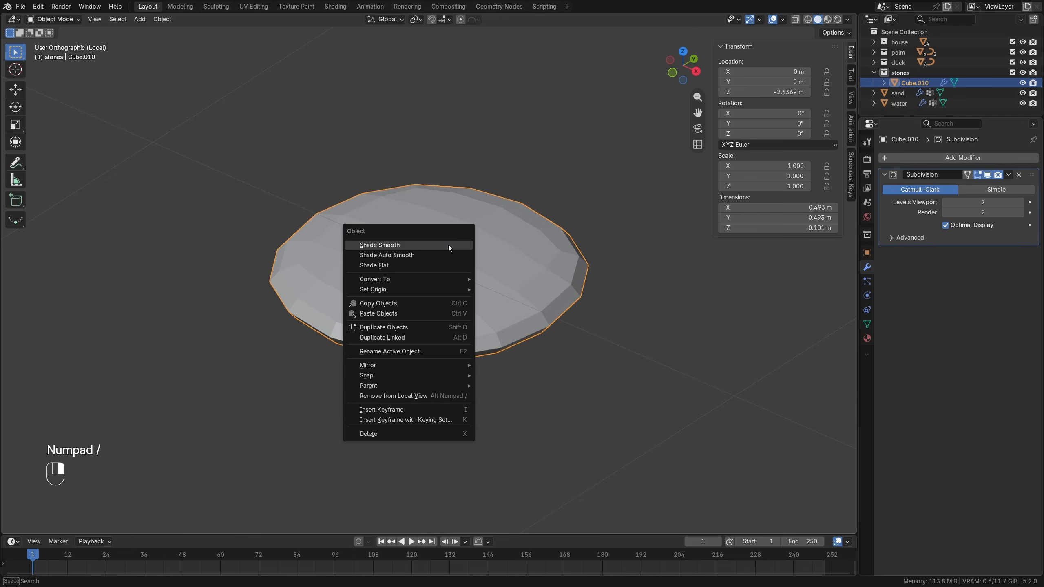
pyautogui.click(448, 244)
# Slide one vertical corner edge of the stone's cage inward to make its outline irregular, and leave local view.
pyautogui.press('Tab')
pyautogui.press('2')
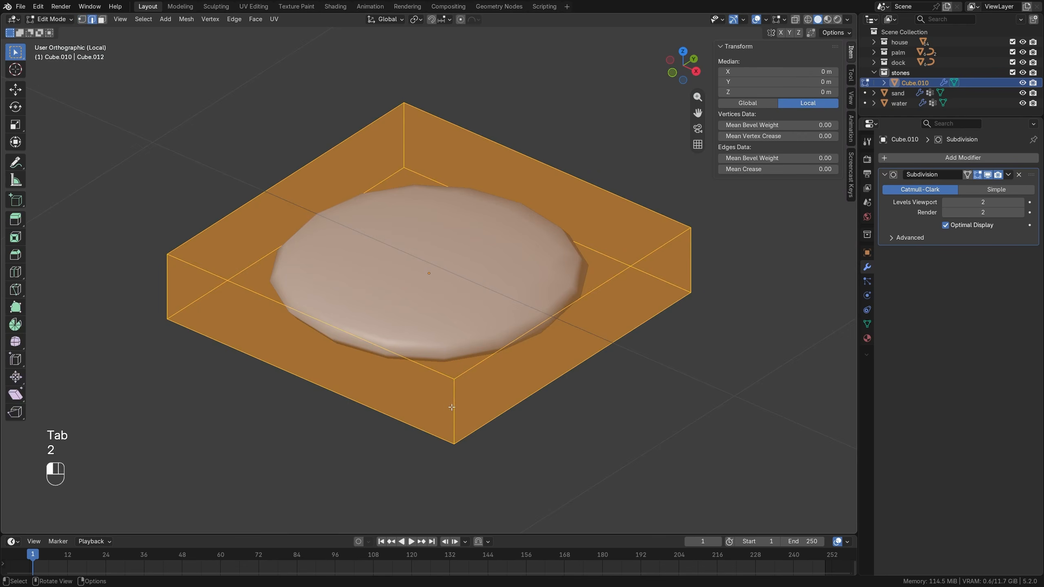
pyautogui.click(457, 409)
pyautogui.press('g')
pyautogui.press('g')
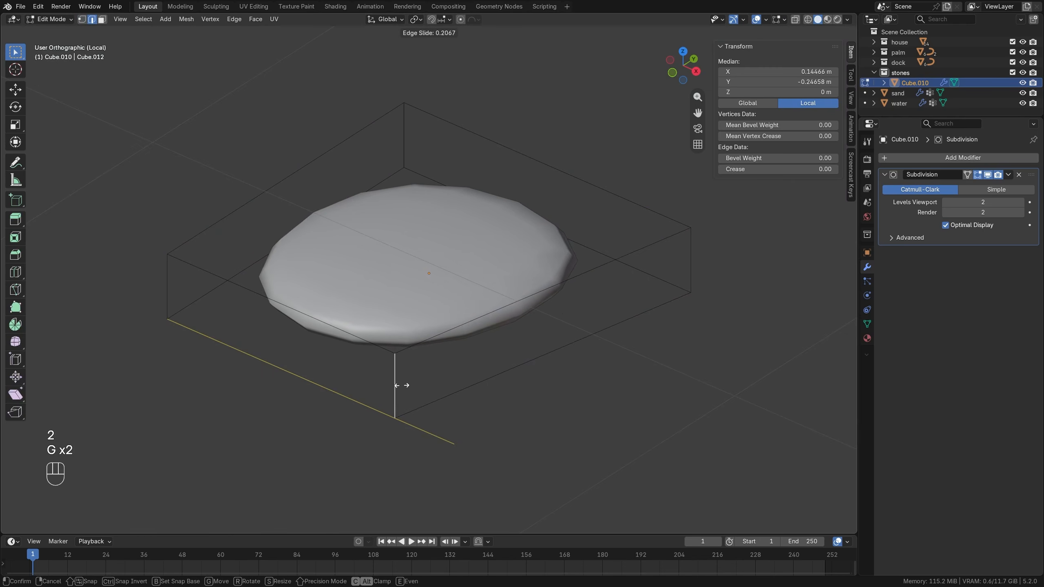
pyautogui.click(389, 382)
pyautogui.hotkey('alt', 'a')
pyautogui.moveTo(440, 371); pyautogui.dragTo(440, 128, button='middle')
pyautogui.press('Tab')
pyautogui.scroll(-3, 435, 275)
pyautogui.press('KP_Divide')
# Scale the stone to about 0.50 m wide and apply its scale.
pyautogui.scroll(-5, 456, 181)
pyautogui.moveTo(458, 186); pyautogui.dragTo(469, 186, button='middle')
pyautogui.press('s')
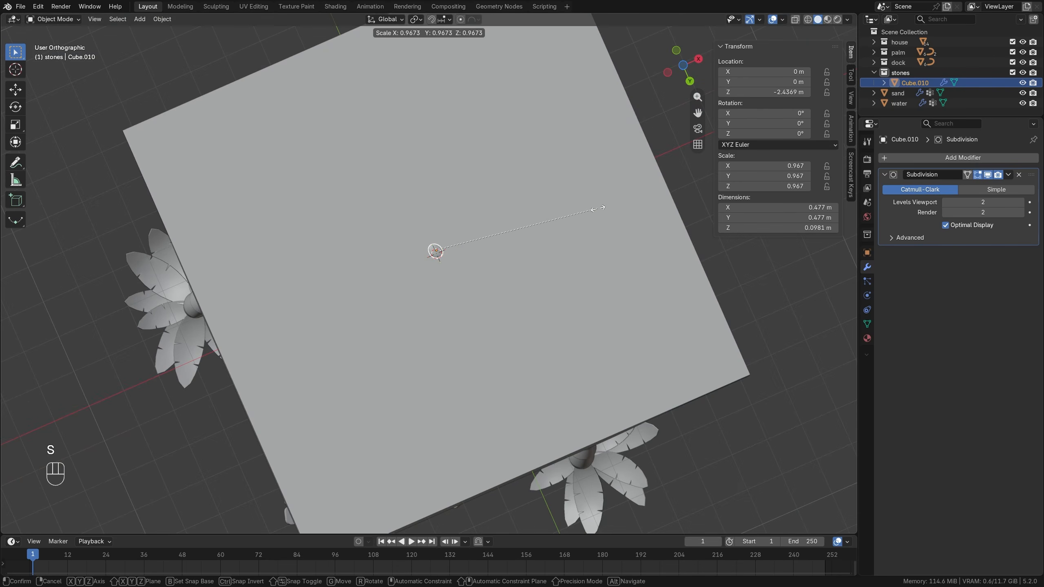
pyautogui.click(606, 206)
pyautogui.moveTo(606, 206); pyautogui.dragTo(501, 299, button='middle')
pyautogui.hotkey('ctrl', 'a')
pyautogui.click(503, 274)
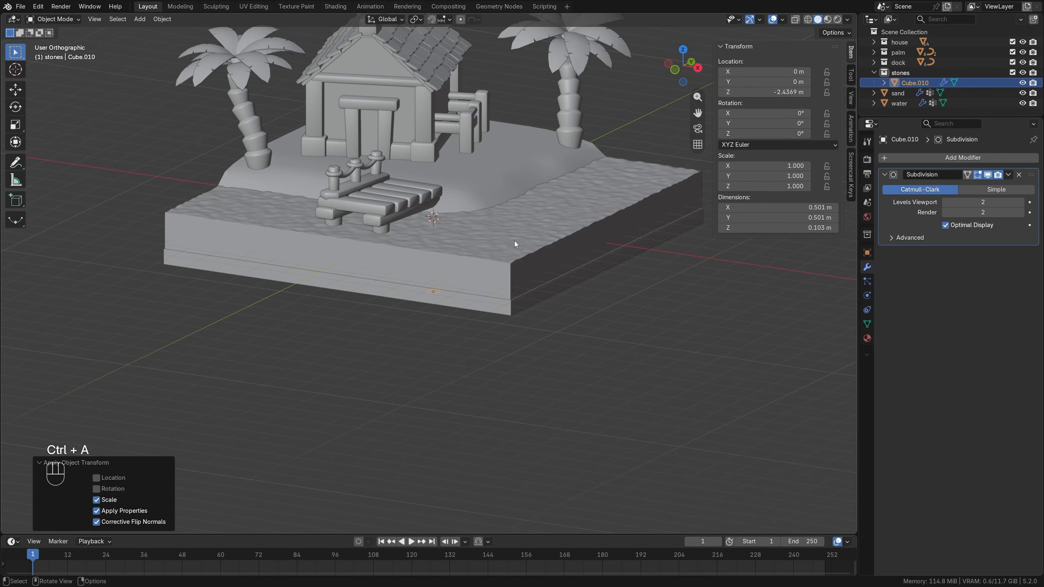
# Hide the water block and add a Scatter on Surface modifier to the sand.
pyautogui.moveTo(514, 240)
pyautogui.mouseDown(button='middle')
pyautogui.moveTo(485, 264)
pyautogui.moveTo(525, 242)
pyautogui.mouseUp(button='middle')
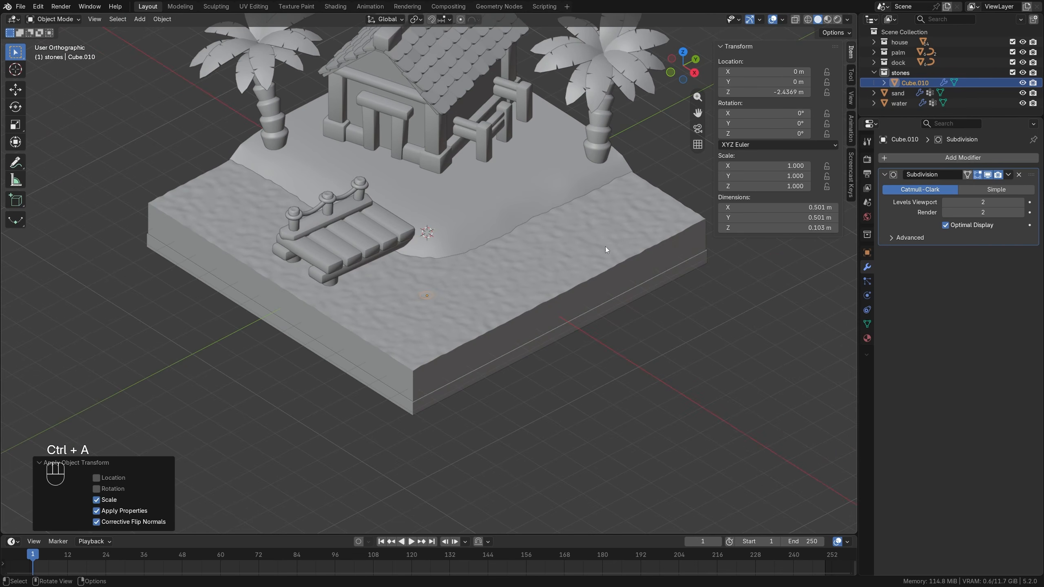
pyautogui.click(1022, 103)
pyautogui.click(479, 217)
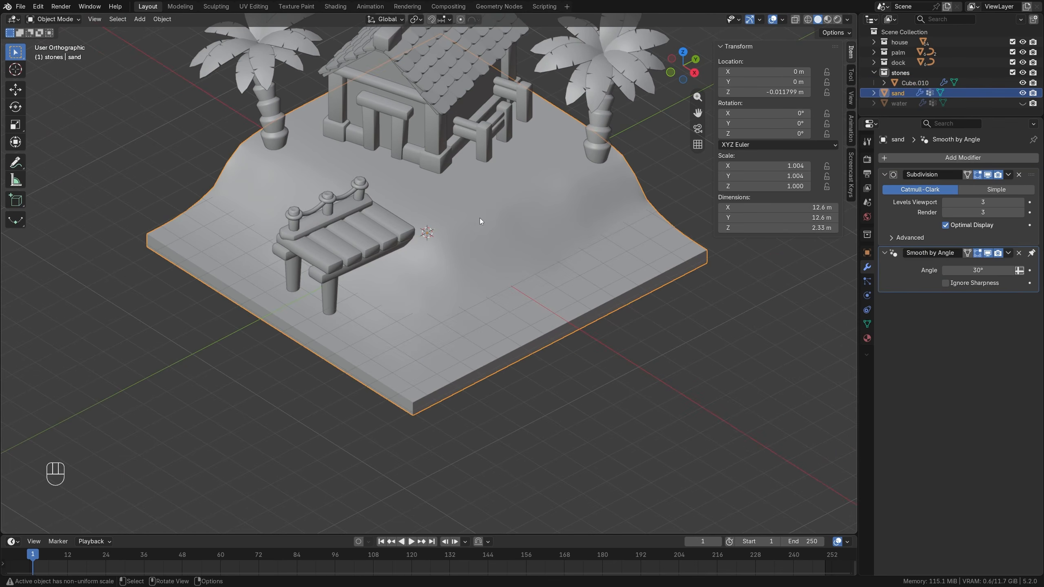
pyautogui.keyDown('shift'); pyautogui.moveTo(474, 210); pyautogui.dragTo(468, 251, button='middle'); pyautogui.keyUp('shift')
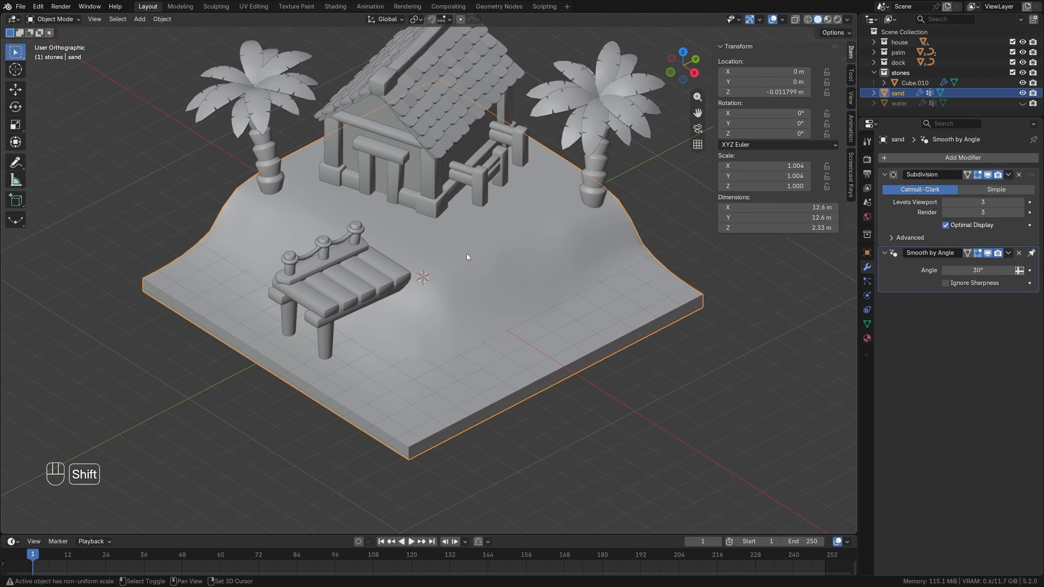
pyautogui.click(961, 158)
pyautogui.moveTo(961, 158)
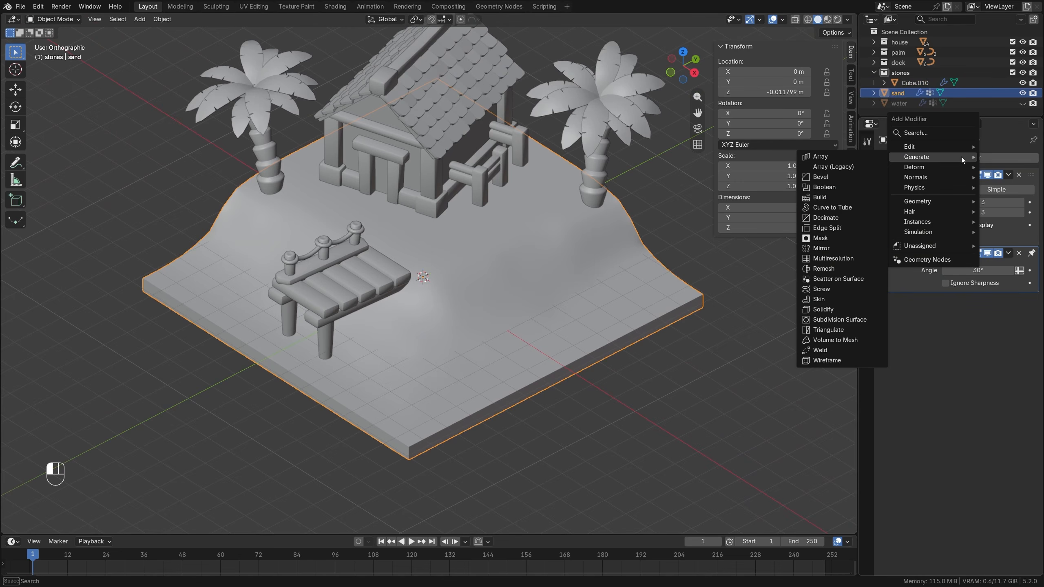
pyautogui.click(830, 278)
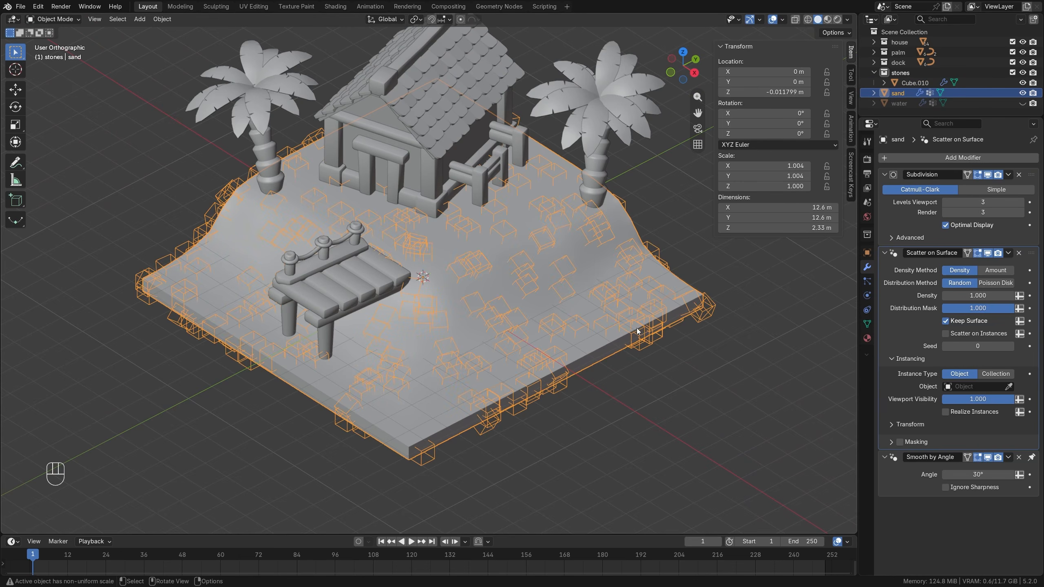
# Create a vertex group named "stones" on the sand and assign it as the scatter modifier's Distribution Mask.
pyautogui.click(1020, 308)
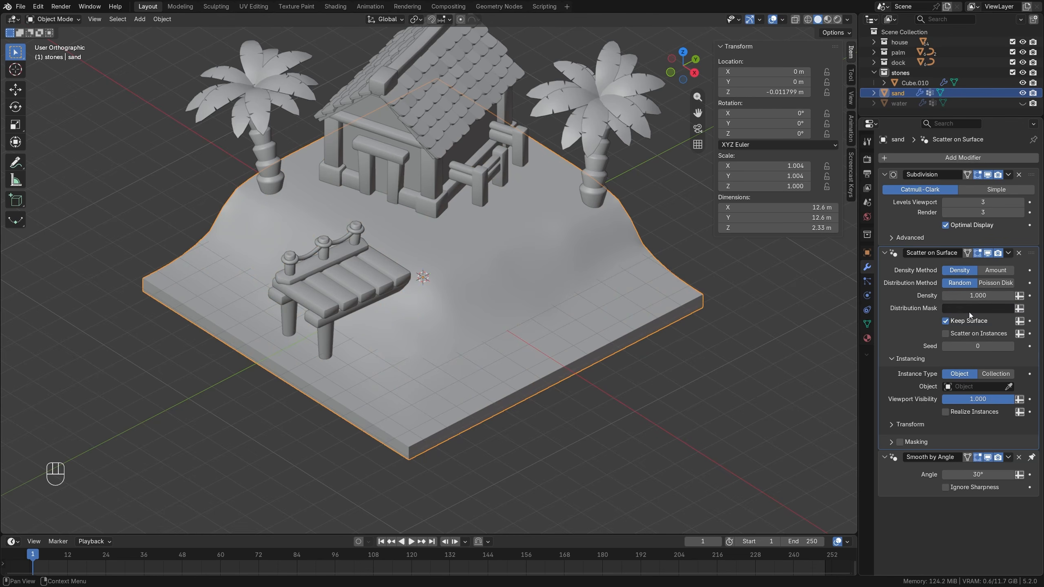
pyautogui.click(867, 325)
pyautogui.click(1030, 190)
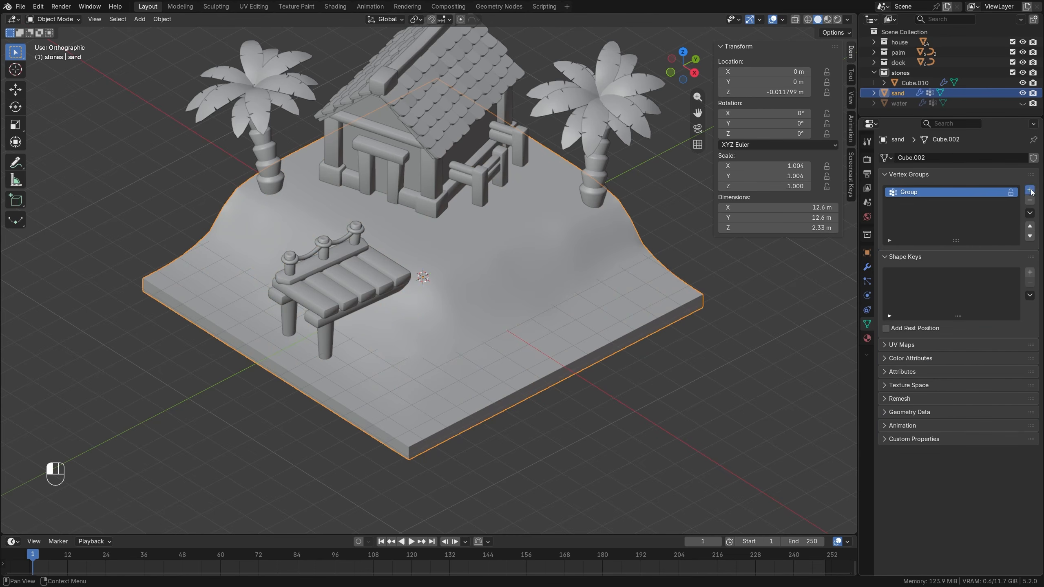
pyautogui.click(1030, 190)
pyautogui.doubleClick(918, 203)
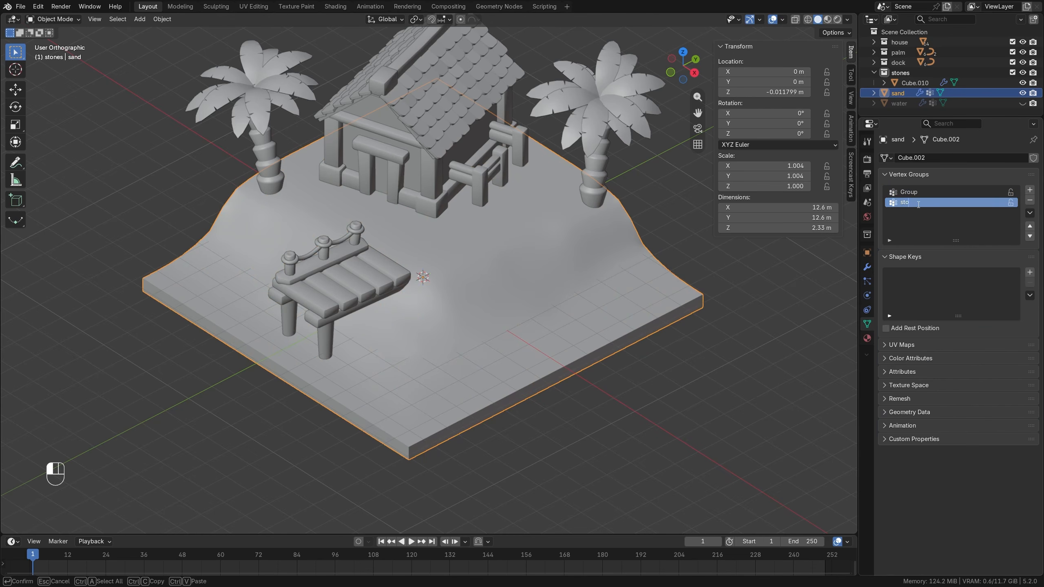
pyautogui.press('Return')
pyautogui.click(866, 266)
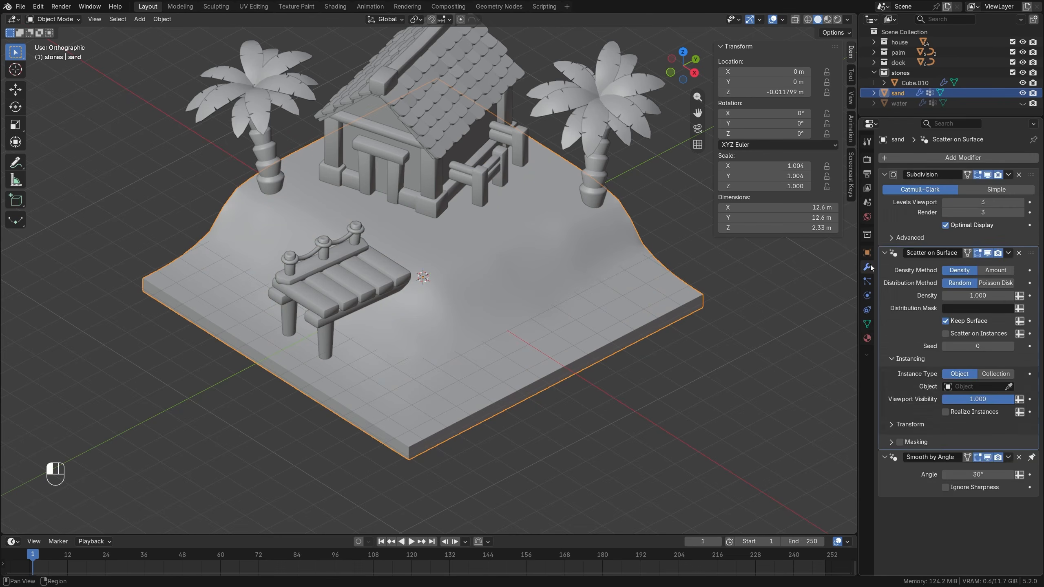
pyautogui.click(965, 312)
pyautogui.click(957, 336)
# Weight-paint a patch on the sand between the house and the dock with a brush weight of 0.5.
pyautogui.click(53, 19)
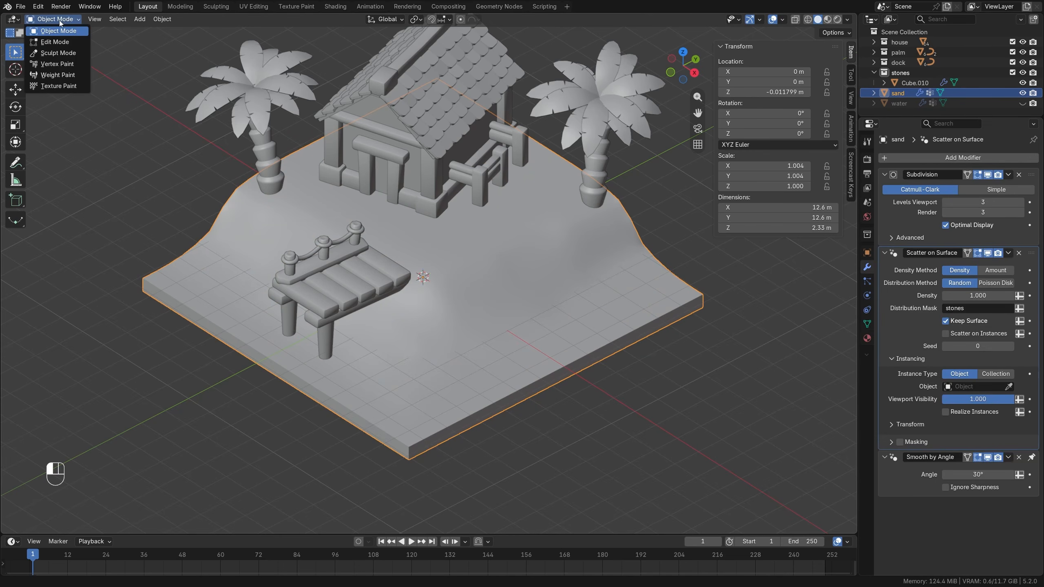
pyautogui.click(58, 75)
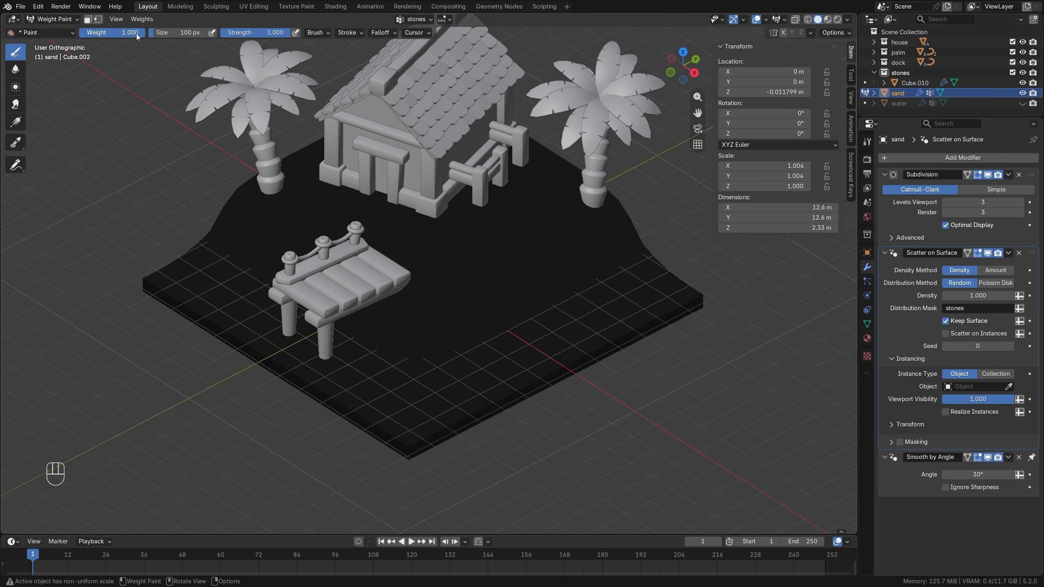
pyautogui.moveTo(136, 34); pyautogui.dragTo(103, 33)
pyautogui.moveTo(457, 266); pyautogui.dragTo(470, 288, button='middle')
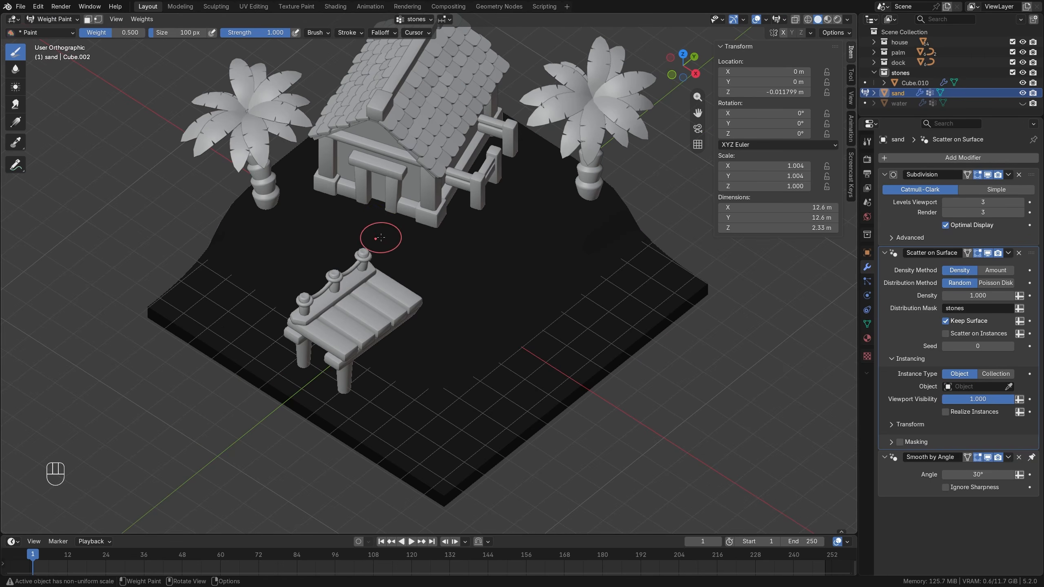
pyautogui.moveTo(364, 231)
pyautogui.mouseDown()
pyautogui.moveTo(411, 255)
pyautogui.moveTo(336, 224)
pyautogui.mouseUp()
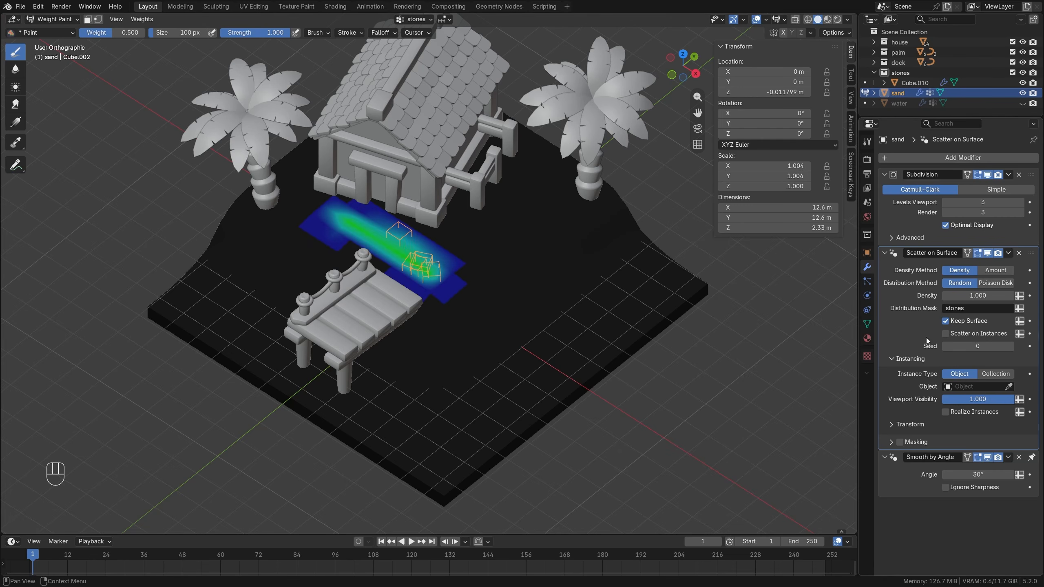
# Set the stone as the scatter modifier's instance object and widen the painted patch in front of the house.
pyautogui.moveTo(721, 359); pyautogui.dragTo(706, 317, button='middle')
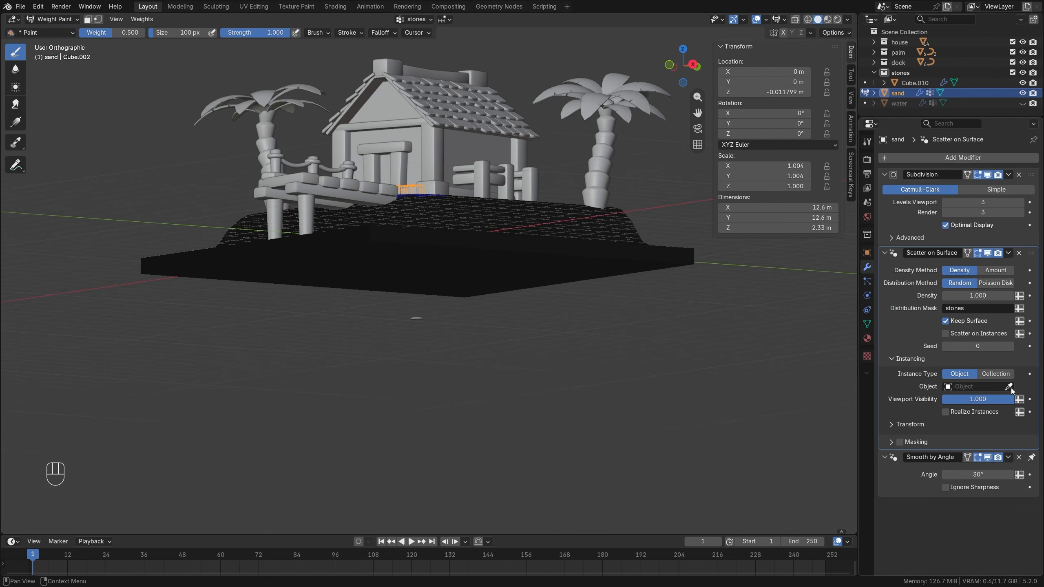
pyautogui.click(421, 316)
pyautogui.moveTo(420, 315); pyautogui.dragTo(462, 268, button='middle')
pyautogui.scroll(4, 462, 268)
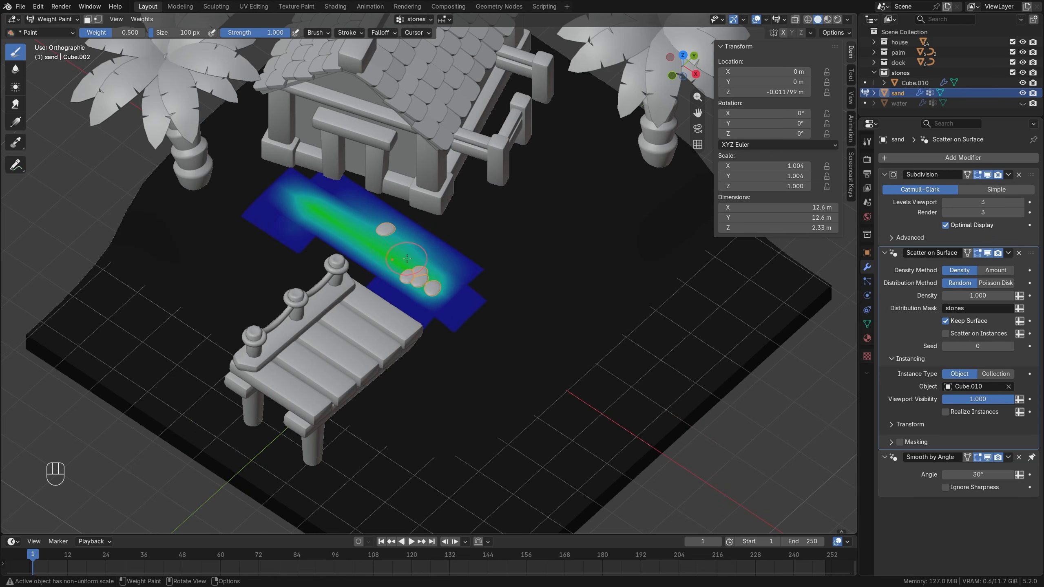
pyautogui.moveTo(381, 255); pyautogui.dragTo(304, 247)
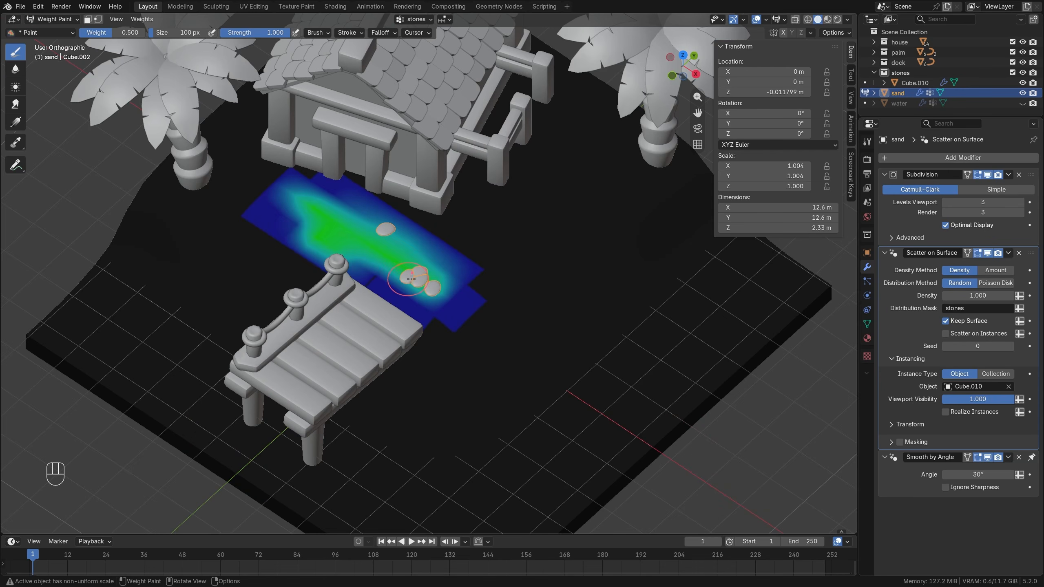
# Switch the scatter distribution to Poisson Disk with a minimum distance of 0.56 m and a density of 5.43.
pyautogui.click(995, 283)
pyautogui.moveTo(977, 321); pyautogui.dragTo(986, 295)
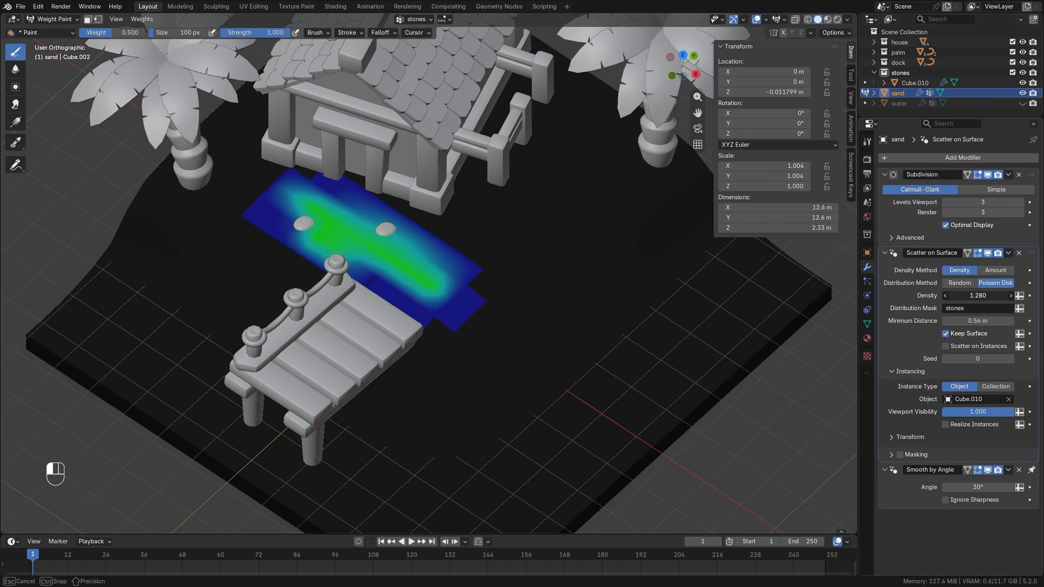
pyautogui.scroll(-4, 466, 310)
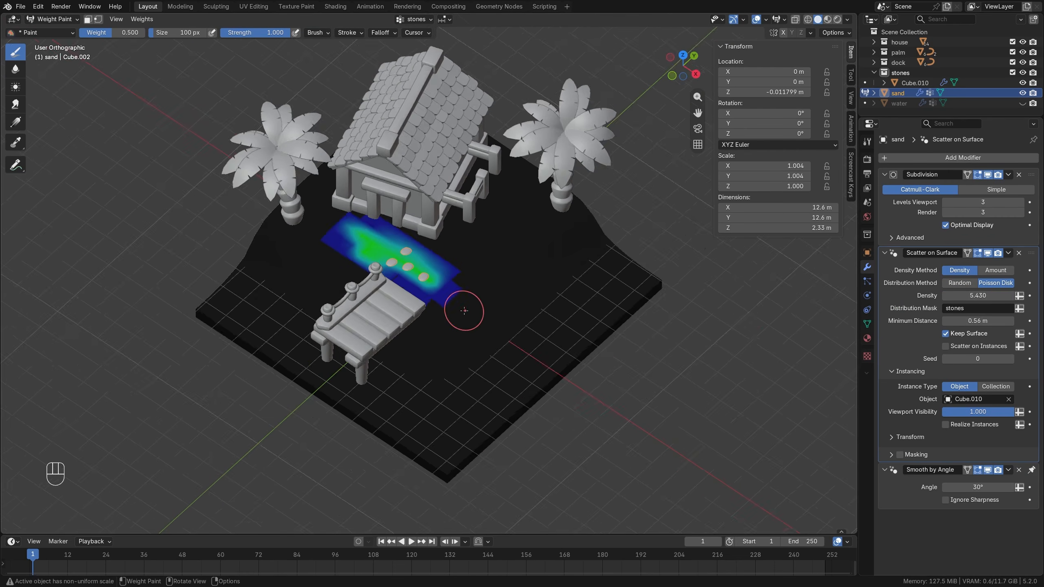
# Paint more stone patches along the sand's front edges and near the dock, and raise the scatter density to 8.02.
pyautogui.moveTo(596, 308); pyautogui.dragTo(536, 339)
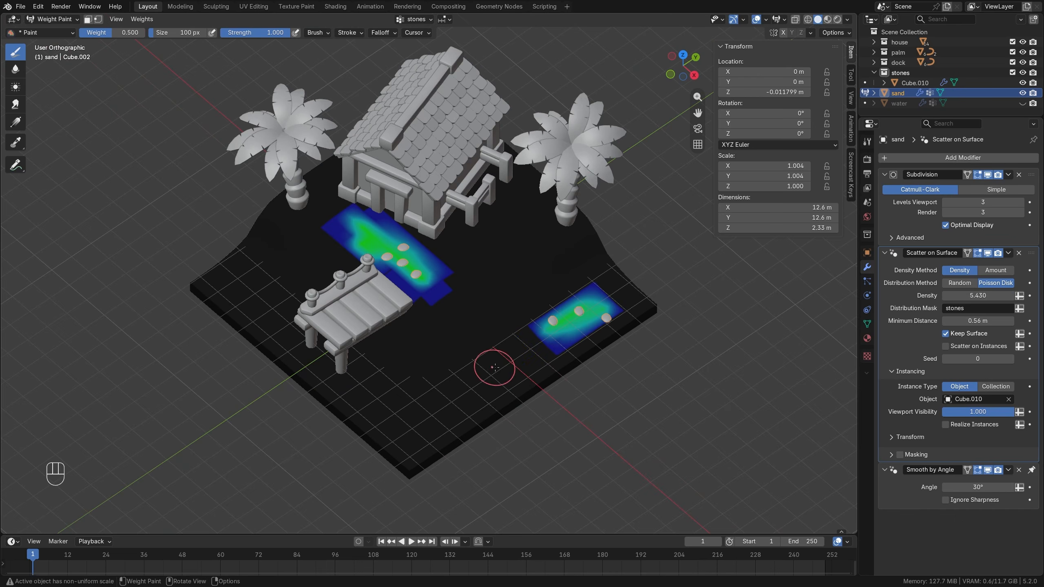
pyautogui.moveTo(494, 366)
pyautogui.mouseDown()
pyautogui.moveTo(481, 358)
pyautogui.moveTo(459, 384)
pyautogui.moveTo(395, 411)
pyautogui.moveTo(374, 381)
pyautogui.moveTo(280, 317)
pyautogui.moveTo(435, 267)
pyautogui.moveTo(411, 247)
pyautogui.moveTo(349, 247)
pyautogui.moveTo(396, 280)
pyautogui.mouseUp()
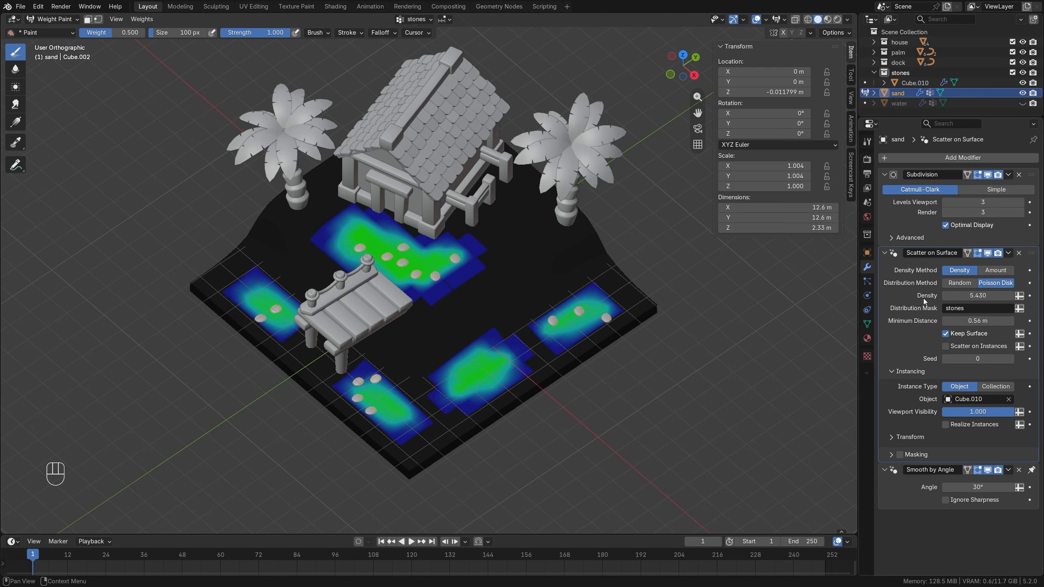
pyautogui.moveTo(970, 295); pyautogui.dragTo(986, 295)
# Enable randomization in the scatter modifier's instance transform and set the random uniform scale to 0.7.
pyautogui.click(895, 437)
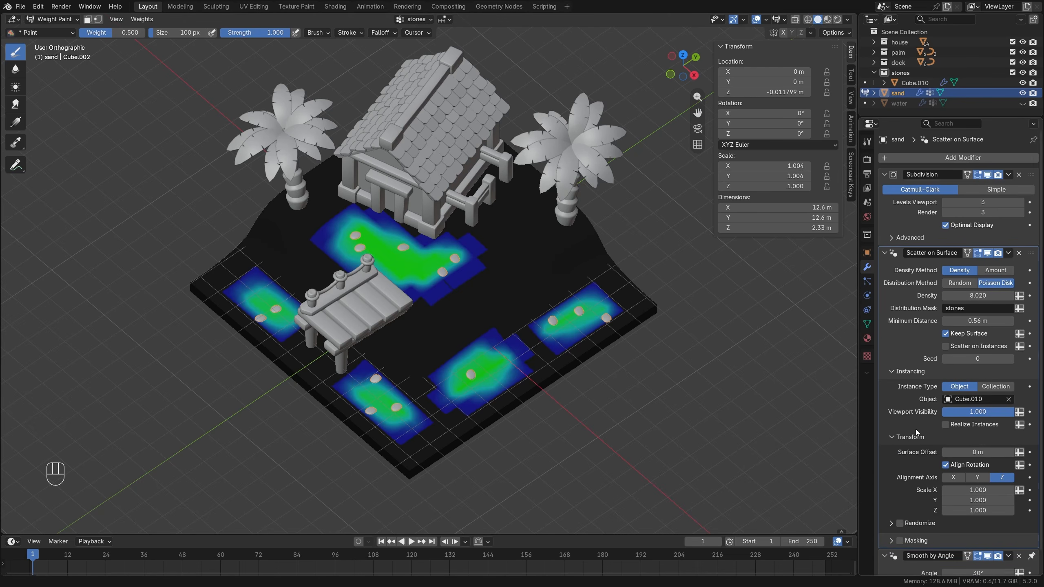
pyautogui.scroll(-1, 903, 498)
pyautogui.click(891, 502)
pyautogui.scroll(-6, 925, 493)
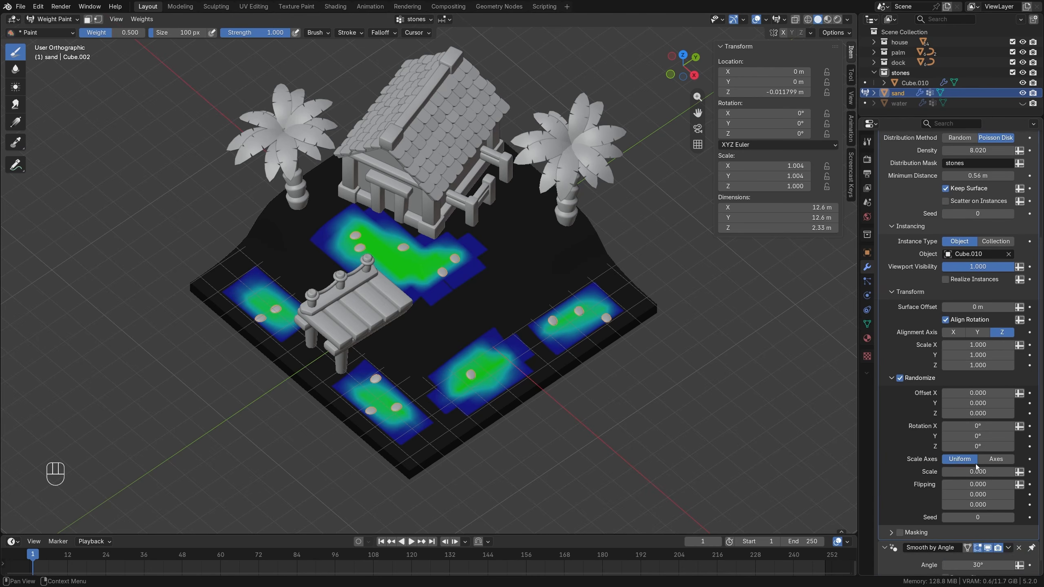
pyautogui.moveTo(977, 472); pyautogui.dragTo(996, 471)
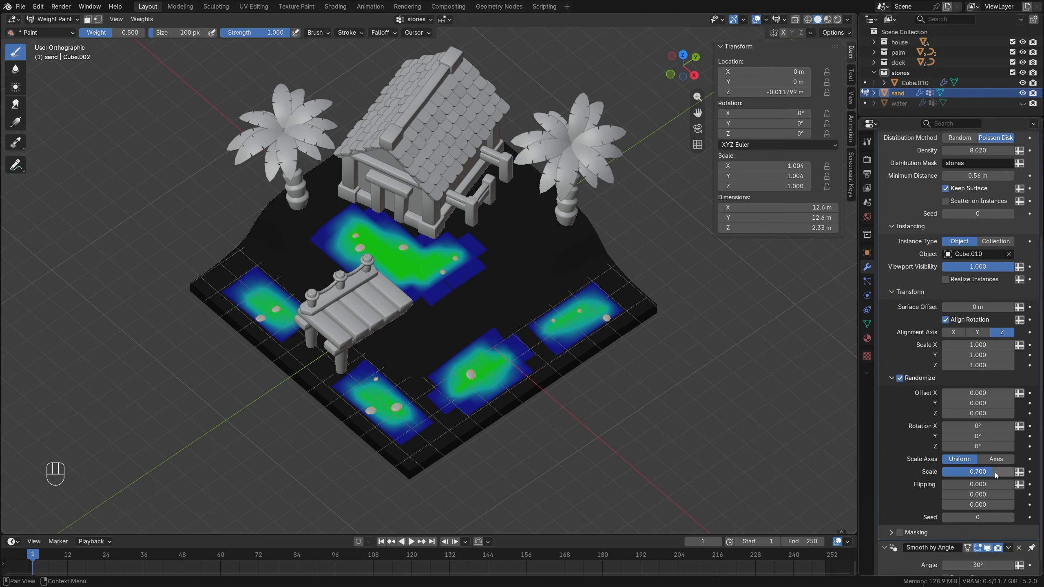
# Repaint the stone patches by the house, along the front edges and beside the dock with a brush weight of 1.0.
pyautogui.scroll(3, 516, 324)
pyautogui.keyDown('shift'); pyautogui.moveTo(486, 329); pyautogui.dragTo(492, 294, button='middle'); pyautogui.keyUp('shift')
pyautogui.scroll(-1, 452, 267)
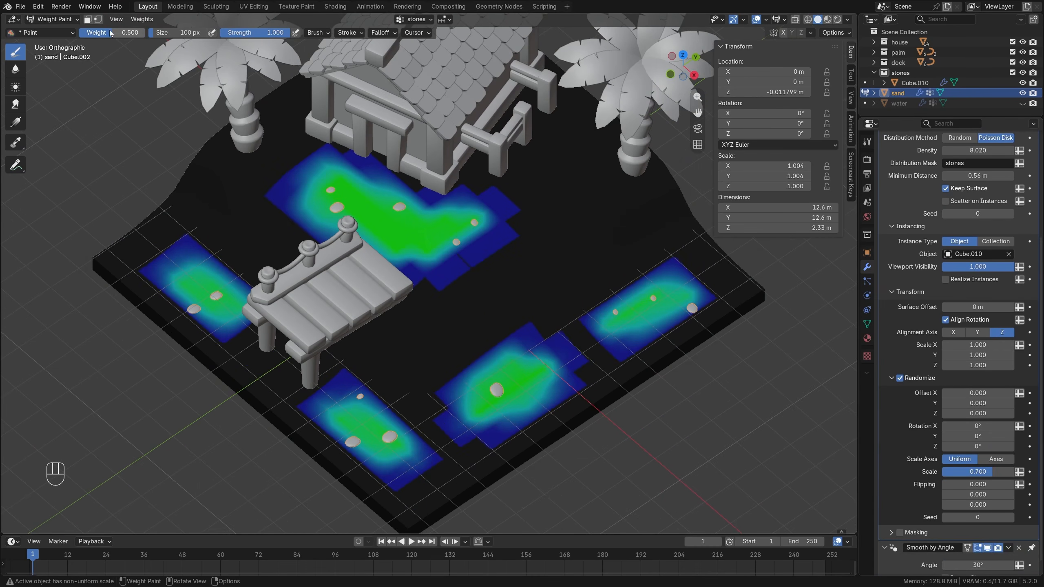
pyautogui.moveTo(110, 33); pyautogui.dragTo(144, 33)
pyautogui.scroll(-2, 393, 229)
pyautogui.moveTo(399, 237)
pyautogui.mouseDown()
pyautogui.moveTo(456, 244)
pyautogui.moveTo(380, 222)
pyautogui.moveTo(372, 235)
pyautogui.mouseUp()
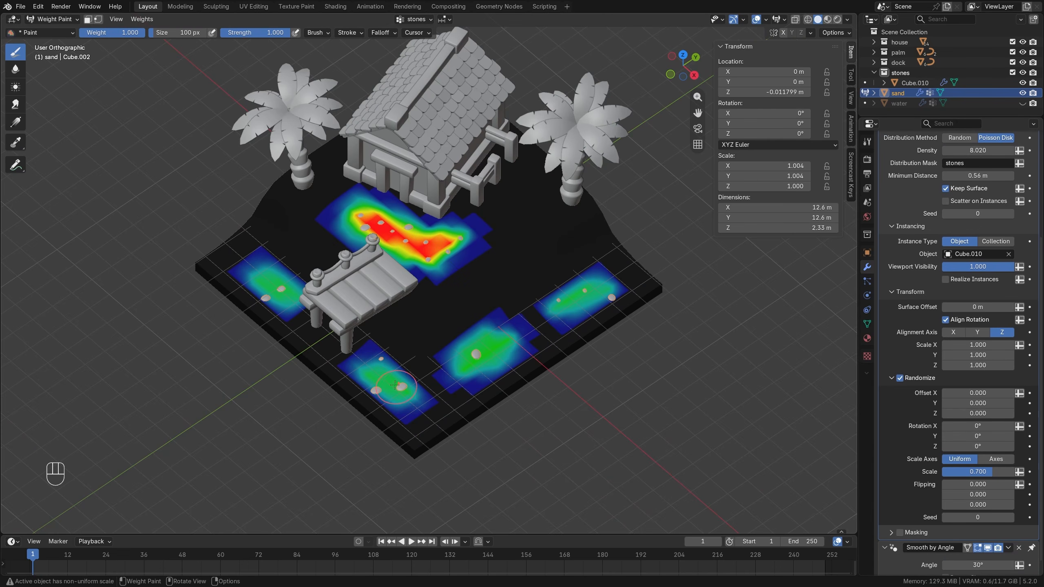
pyautogui.moveTo(384, 382); pyautogui.dragTo(409, 389)
pyautogui.moveTo(481, 355)
pyautogui.mouseDown()
pyautogui.moveTo(509, 341)
pyautogui.moveTo(464, 362)
pyautogui.mouseUp()
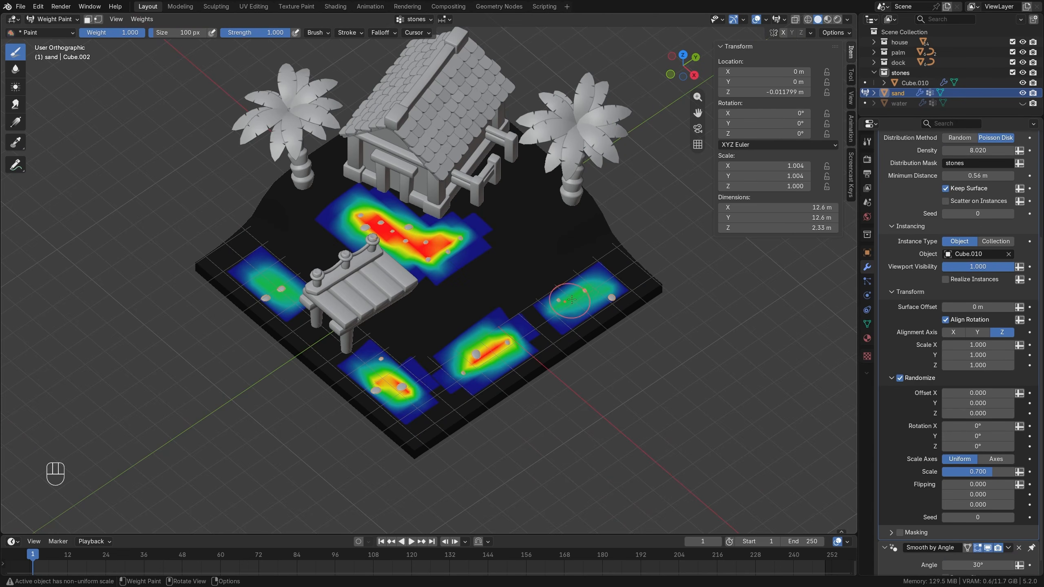
pyautogui.moveTo(559, 300); pyautogui.dragTo(599, 282)
pyautogui.moveTo(445, 270)
pyautogui.mouseDown()
pyautogui.moveTo(431, 284)
pyautogui.moveTo(473, 259)
pyautogui.moveTo(460, 254)
pyautogui.mouseUp()
pyautogui.moveTo(276, 291); pyautogui.dragTo(258, 280)
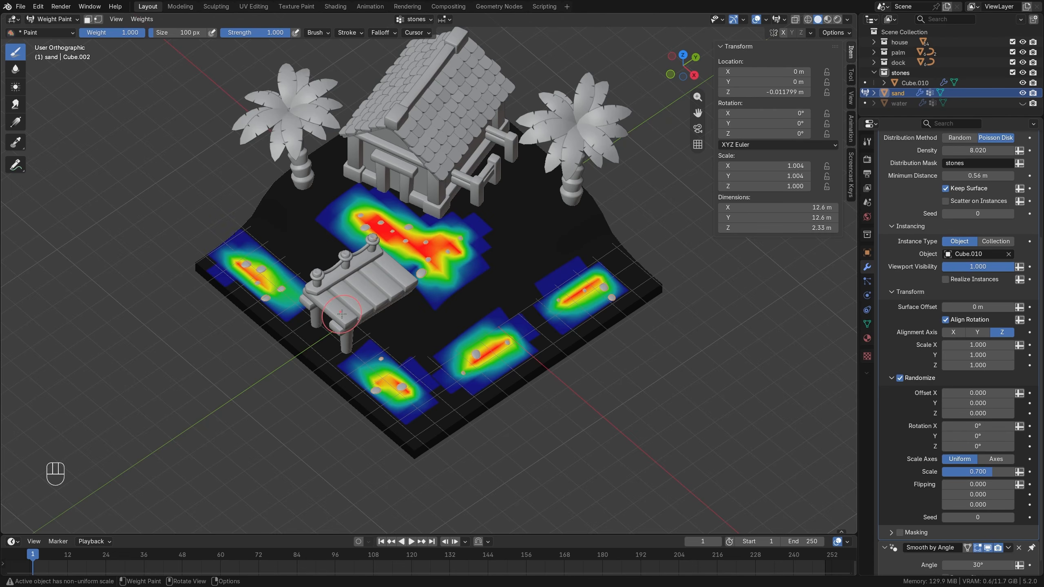
# Return the sand to Object Mode, deselect everything and raise the scatter density to 13.22.
pyautogui.scroll(5, 961, 211)
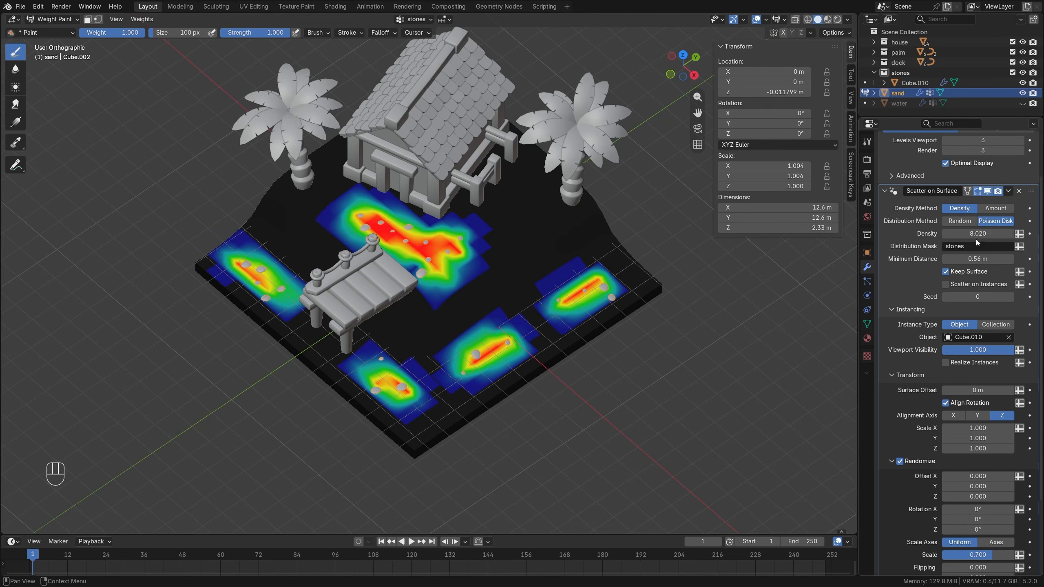
pyautogui.moveTo(977, 240); pyautogui.dragTo(1023, 236)
pyautogui.click(54, 19)
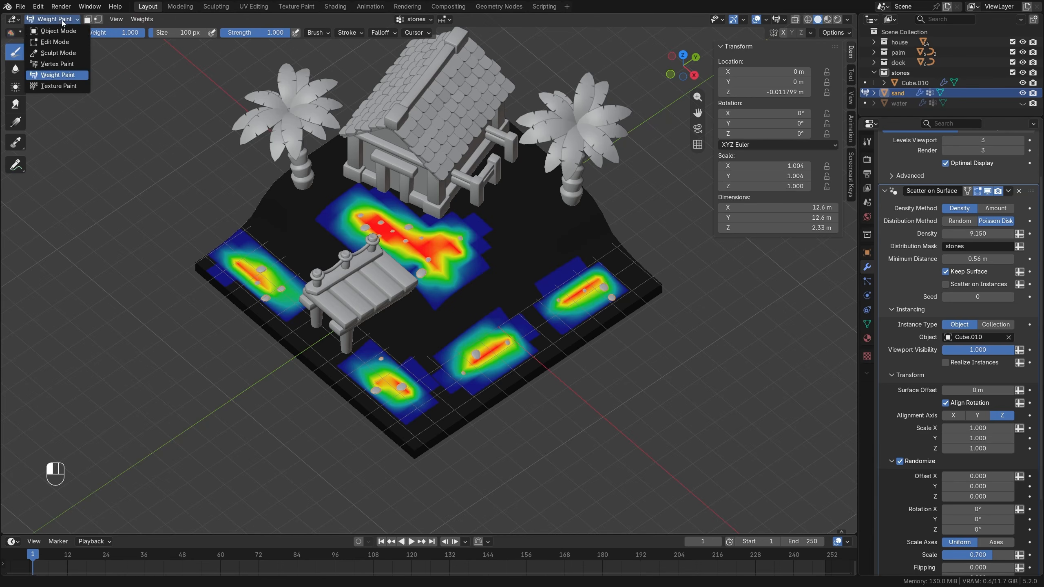
pyautogui.click(56, 31)
pyautogui.scroll(-2, 458, 290)
pyautogui.hotkey('alt', 'a')
pyautogui.scroll(4, 458, 290)
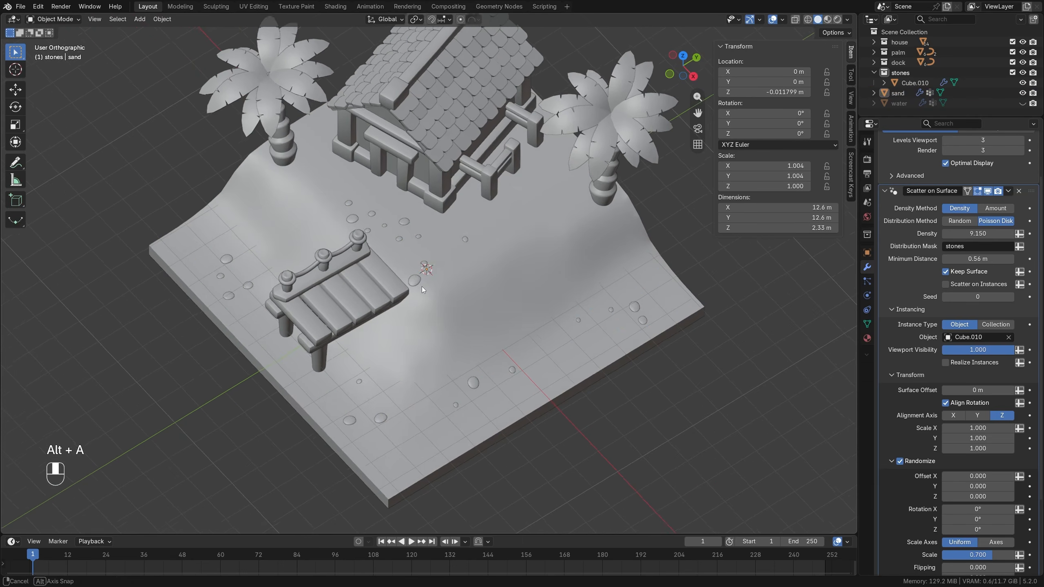
pyautogui.moveTo(978, 234); pyautogui.dragTo(981, 234)
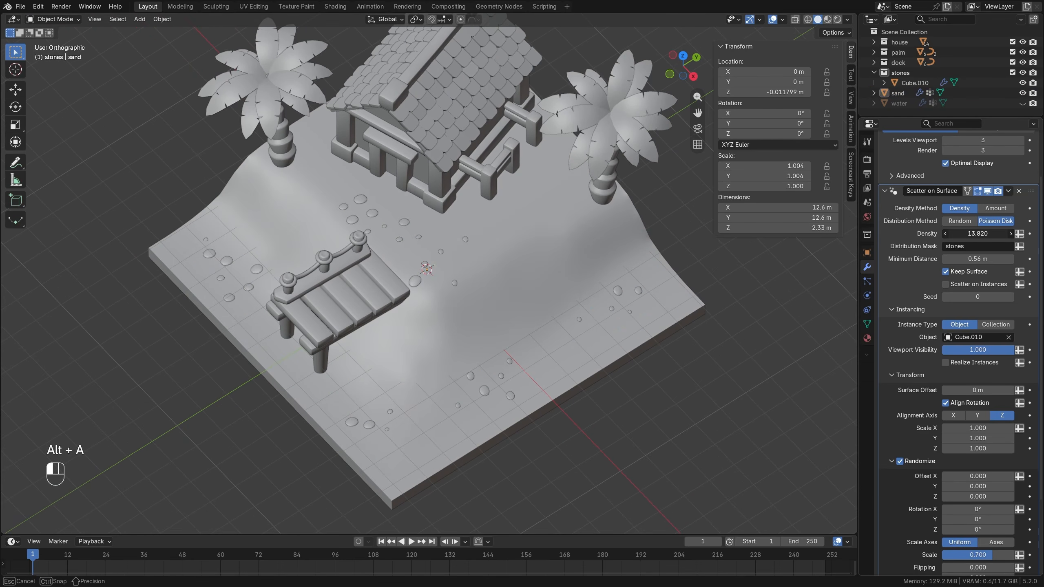
pyautogui.scroll(-3, 467, 289)
pyautogui.moveTo(467, 289); pyautogui.dragTo(517, 286, button='middle')
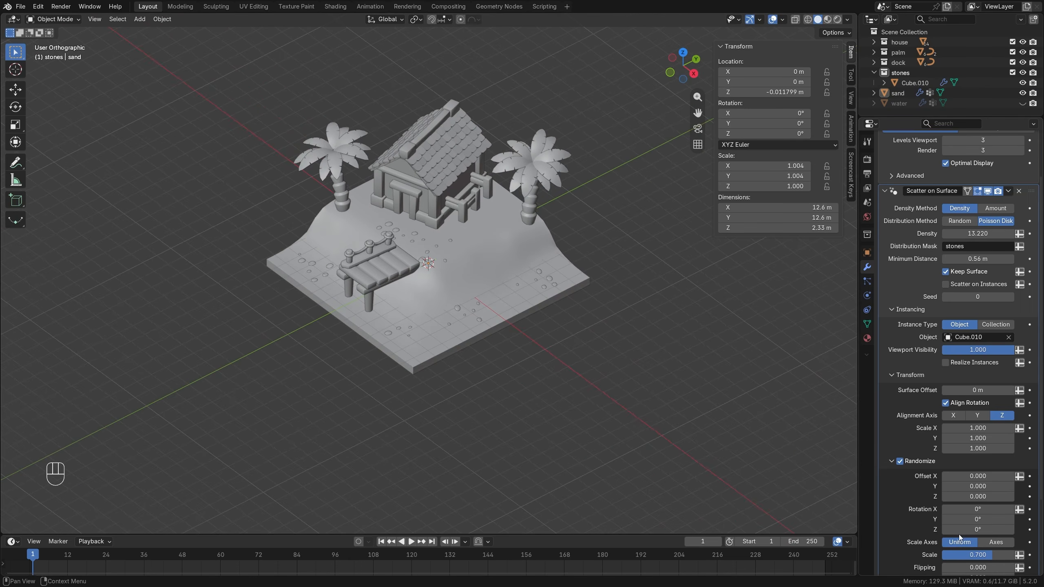
# Unhide the water object in the viewport.
pyautogui.scroll(-3, 978, 258)
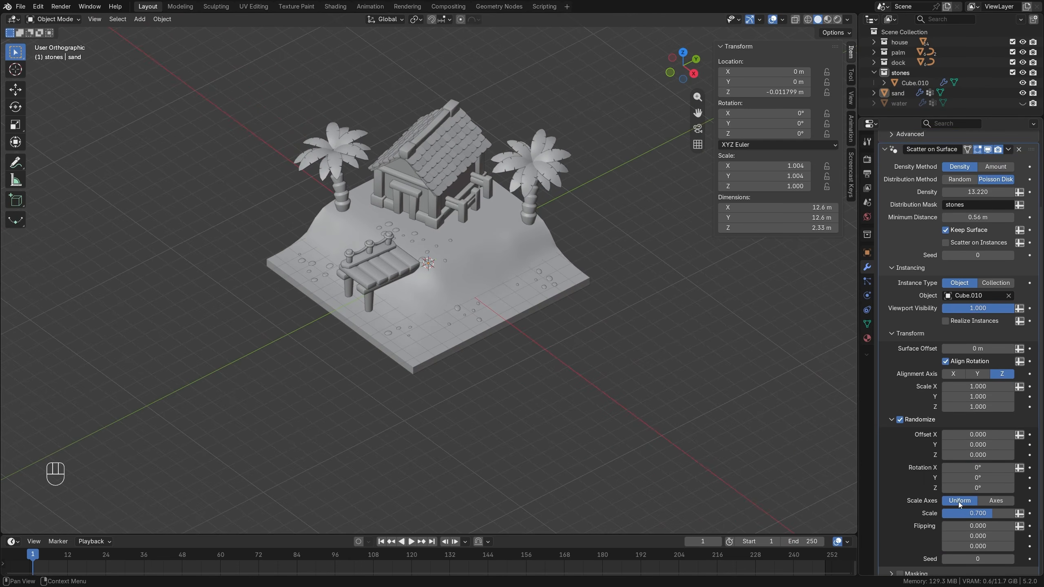
pyautogui.scroll(3, 448, 300)
pyautogui.keyDown('shift'); pyautogui.moveTo(449, 300); pyautogui.dragTo(458, 277, button='middle'); pyautogui.keyUp('shift')
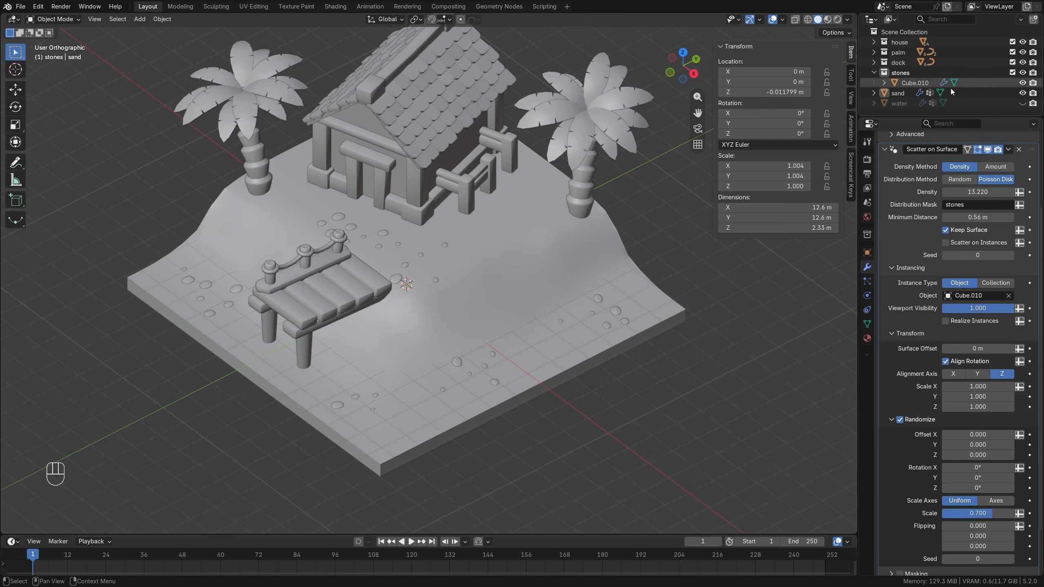
pyautogui.click(1022, 103)
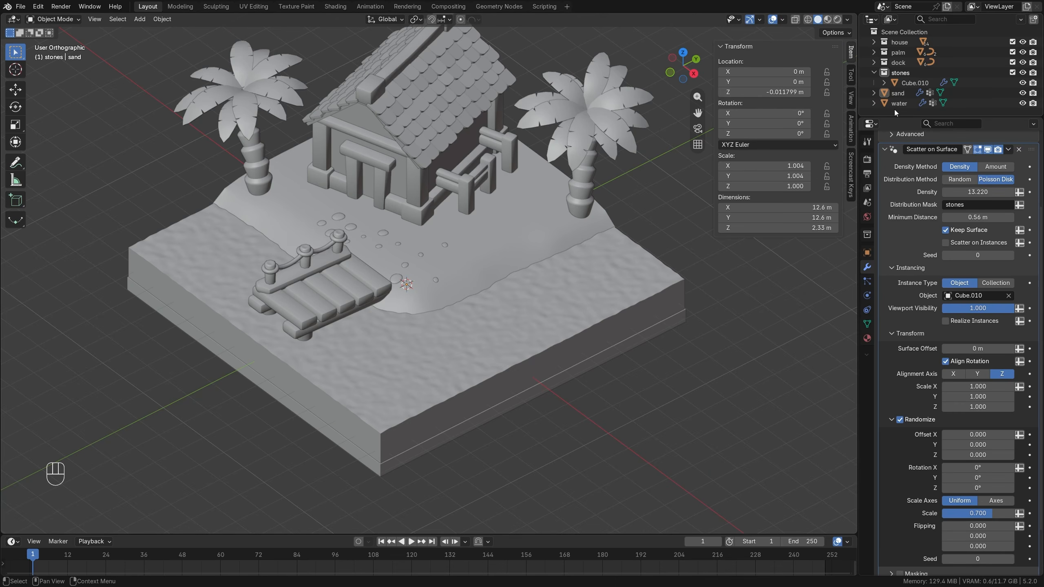
# Add a cube to the stones collection and raise it about 3.15 m along Z.
pyautogui.click(900, 72)
pyautogui.hotkey('shift', 'a')
pyautogui.moveTo(425, 242)
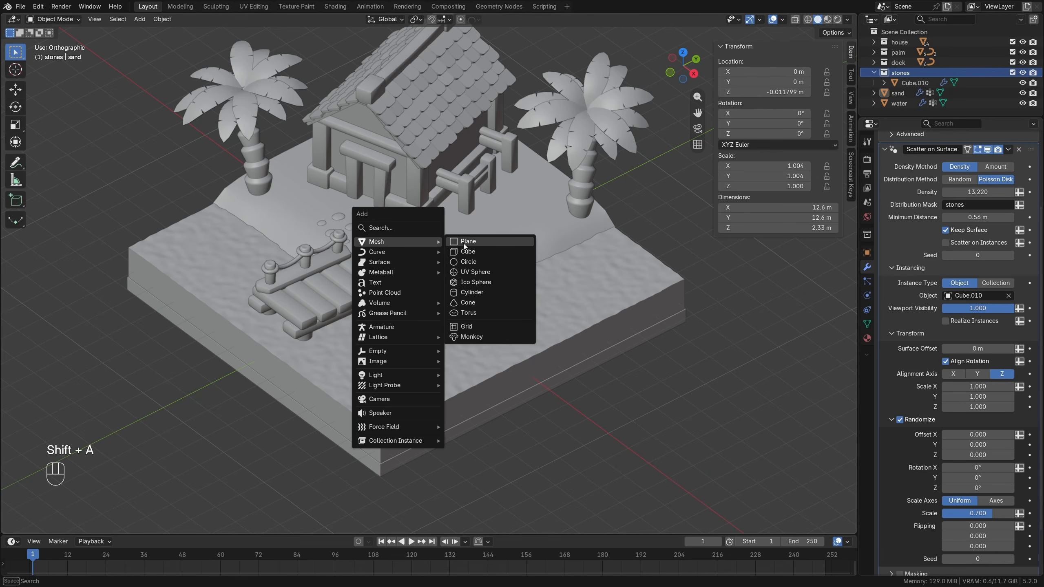
pyautogui.click(470, 252)
pyautogui.press('g')
pyautogui.press('z')
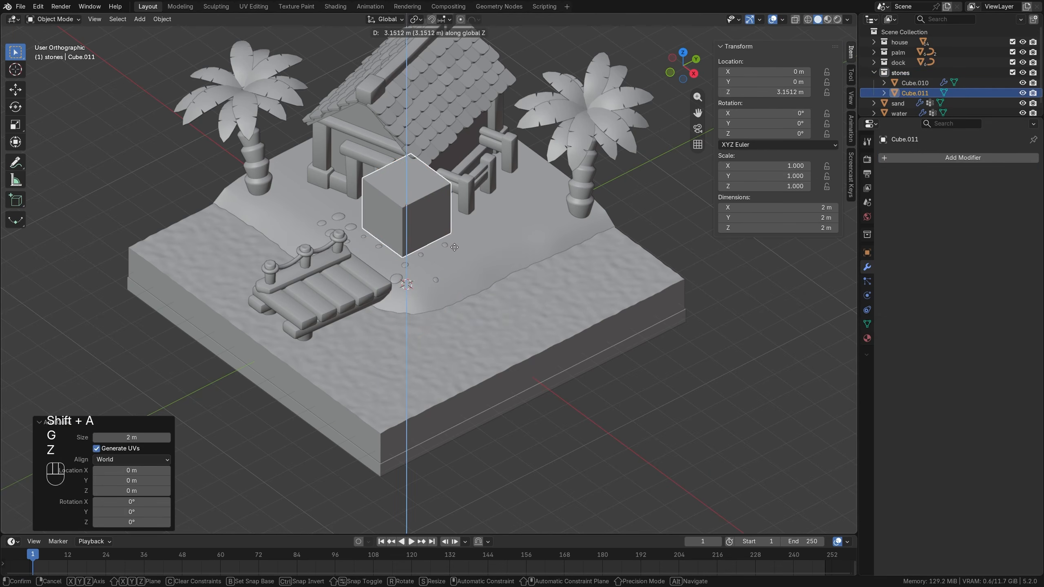
pyautogui.click(472, 247)
# Add a Bevel modifier with two segments to the new cube.
pyautogui.click(935, 158)
pyautogui.moveTo(934, 160)
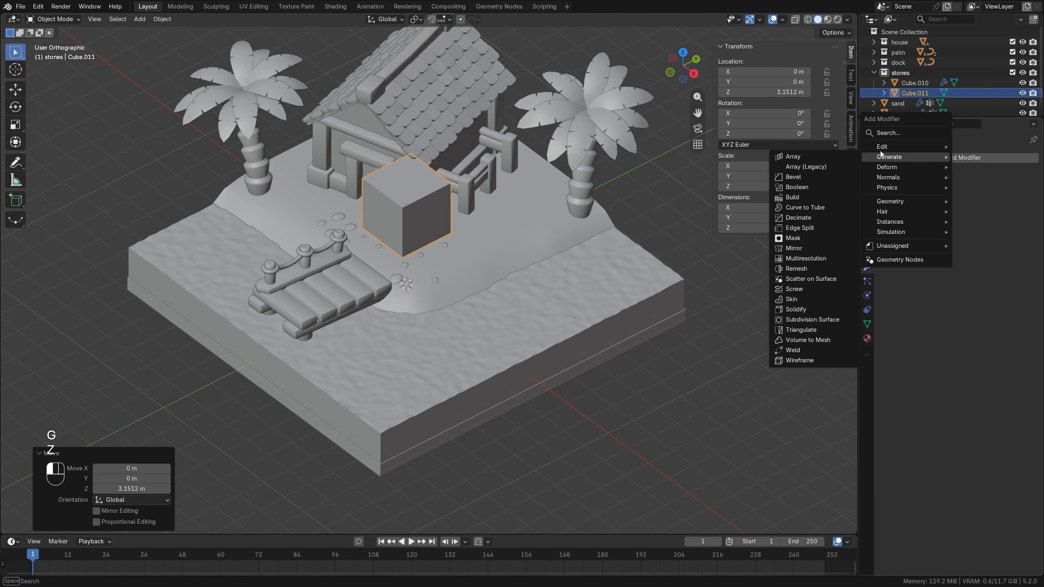
pyautogui.click(799, 183)
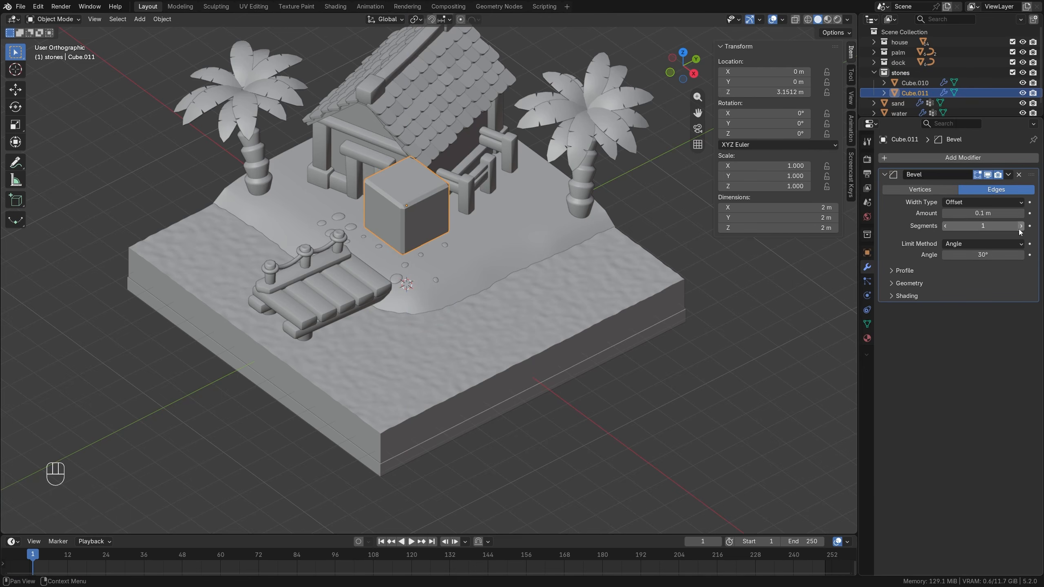
pyautogui.scroll(2, 482, 227)
# Move the cube beside the palm tree near the house railing, at about X 2.8 m and Y 4.33 m.
pyautogui.keyDown('shift'); pyautogui.moveTo(483, 227); pyautogui.dragTo(423, 320, button='middle'); pyautogui.keyUp('shift')
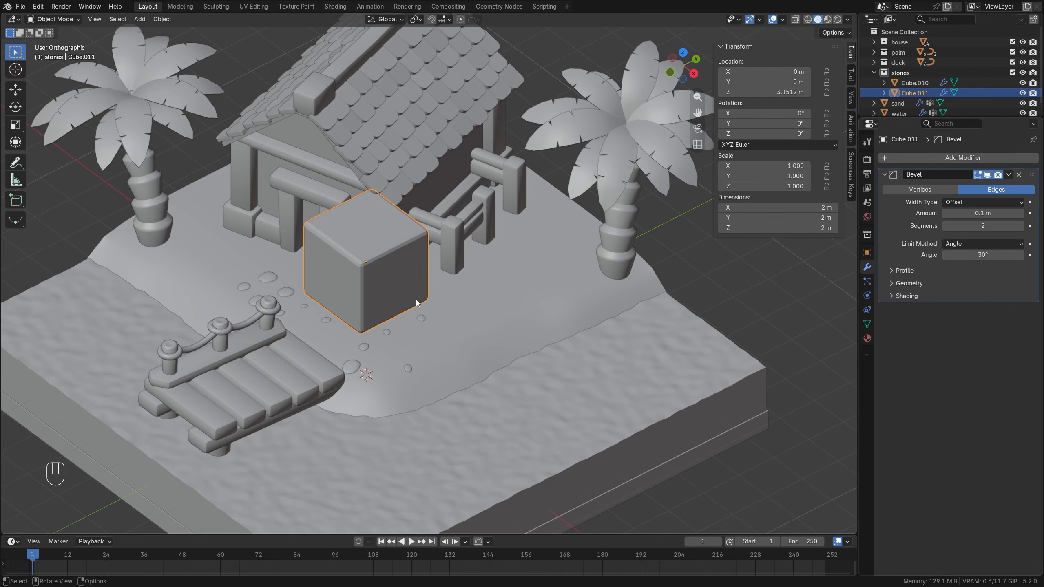
pyautogui.press('KP_7')
pyautogui.press('g')
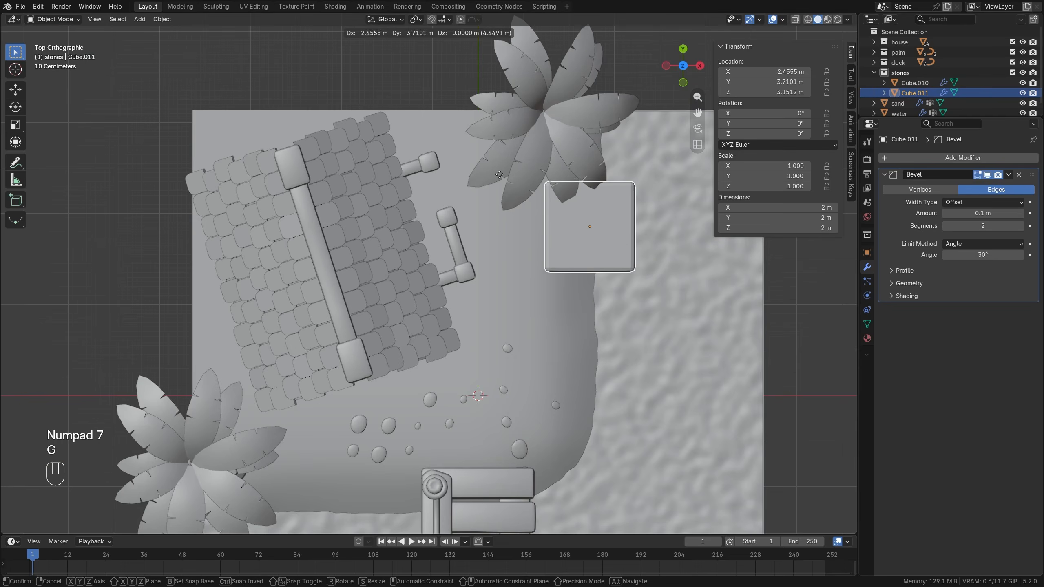
pyautogui.click(501, 177)
pyautogui.moveTo(524, 260); pyautogui.dragTo(545, 203, button='middle')
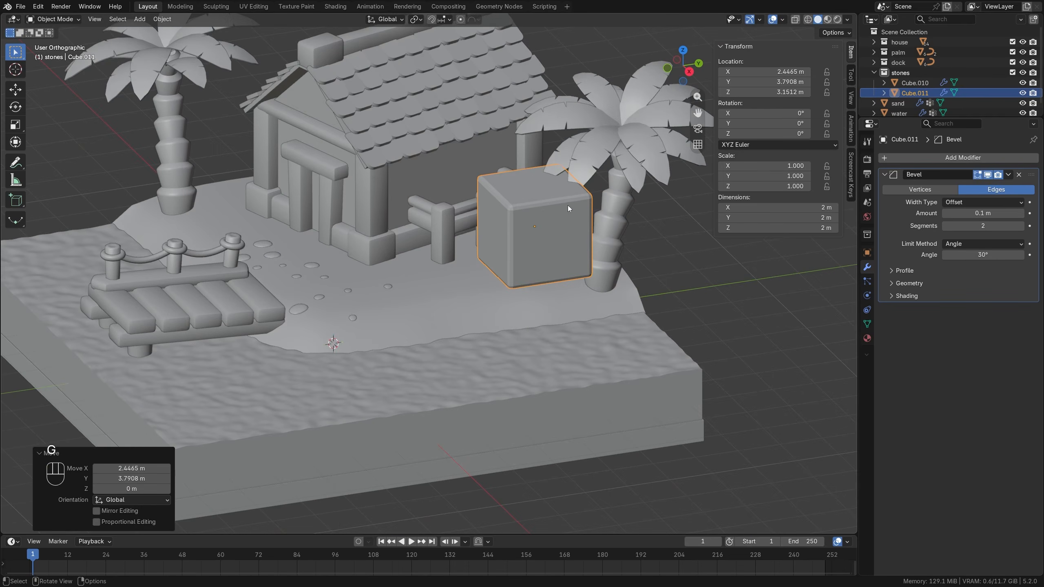
pyautogui.press('g')
pyautogui.click(571, 222)
# Lower the cube about 1.49 m onto the shoreline and scale it down to about 0.515.
pyautogui.press('g')
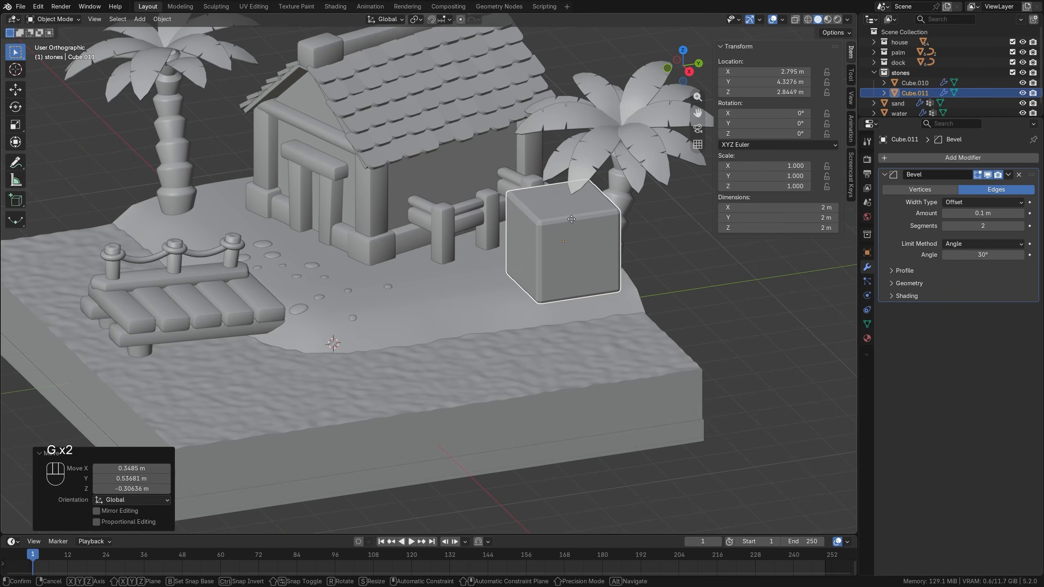
pyautogui.press('z')
pyautogui.click(580, 290)
pyautogui.press('s')
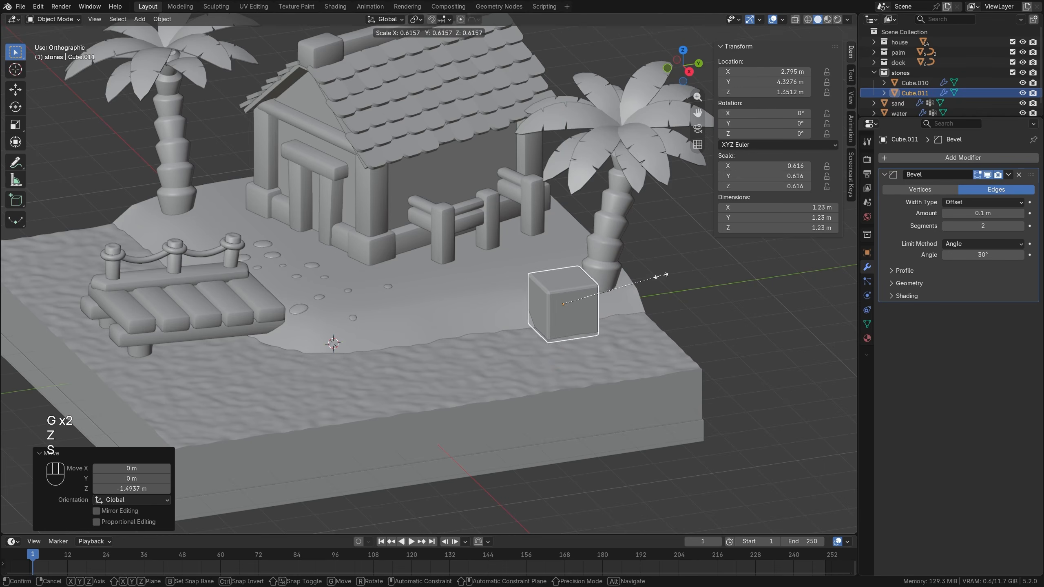
pyautogui.click(647, 284)
# Edge-slide the cube's front top edge downward and slide a second edge to give the rock an irregular, slanted shape.
pyautogui.press('Tab')
pyautogui.scroll(3, 604, 311)
pyautogui.click(679, 309)
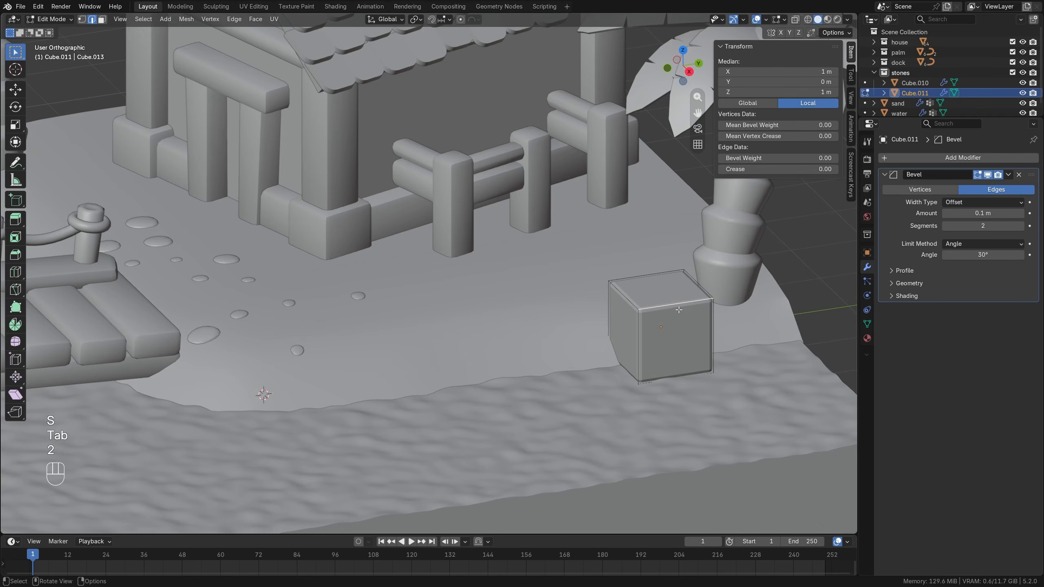
pyautogui.press('g')
pyautogui.press('g')
pyautogui.click(679, 322)
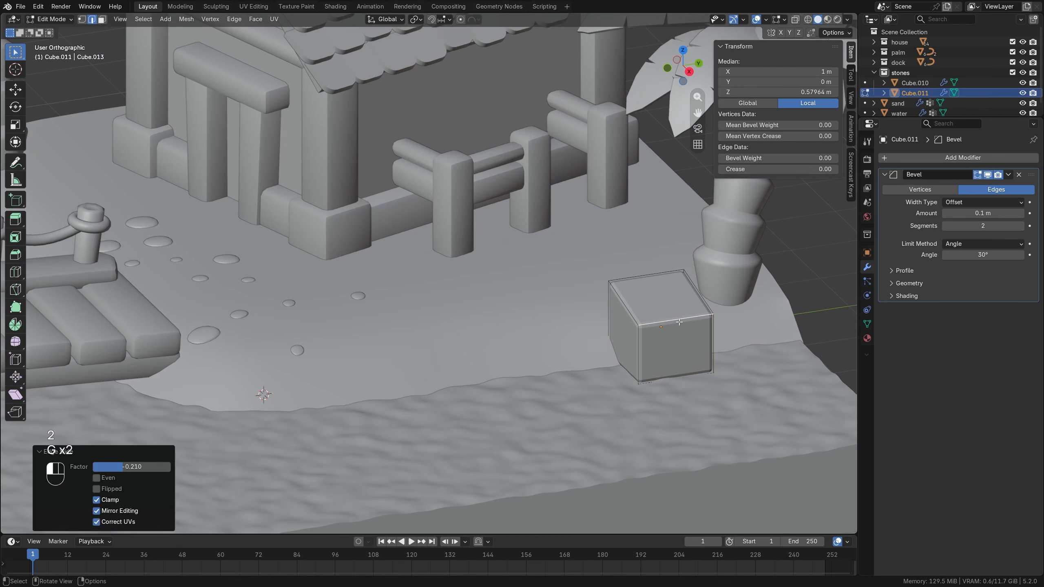
pyautogui.moveTo(660, 291); pyautogui.dragTo(702, 314, button='middle')
pyautogui.press('g')
pyautogui.press('g')
pyautogui.click(532, 320)
pyautogui.hotkey('alt', 'a')
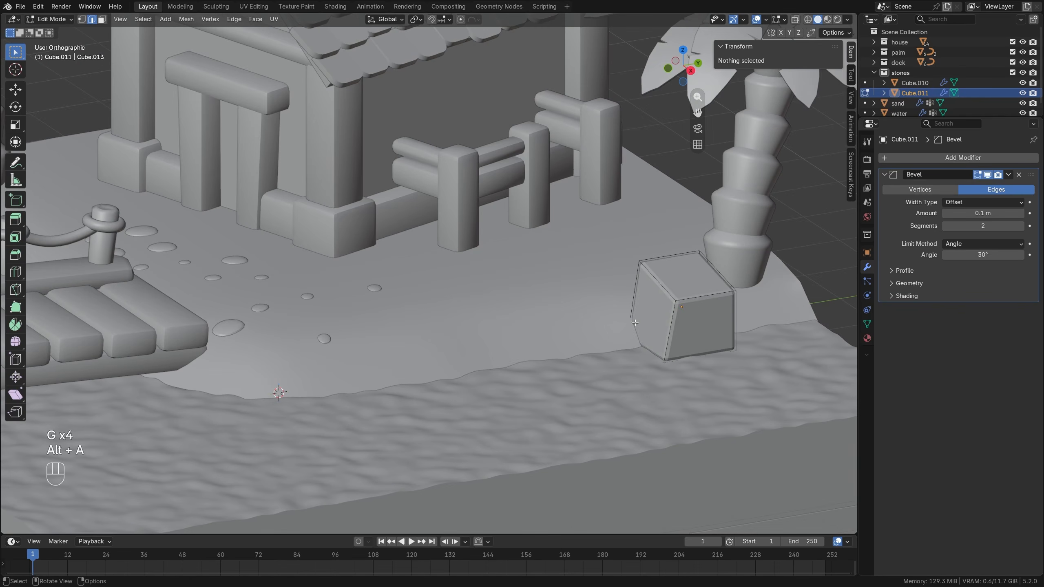
# Sink the rock about 0.12 m into the shoreline and apply its scale.
pyautogui.press('Tab')
pyautogui.press('g')
pyautogui.press('z')
pyautogui.click(703, 314)
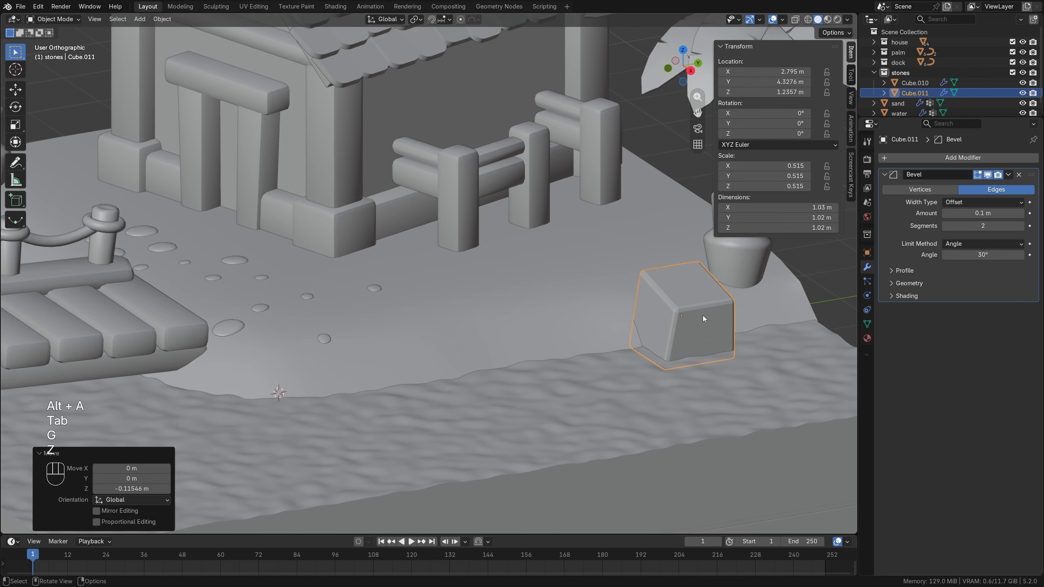
pyautogui.hotkey('ctrl', 'a')
pyautogui.click(621, 271)
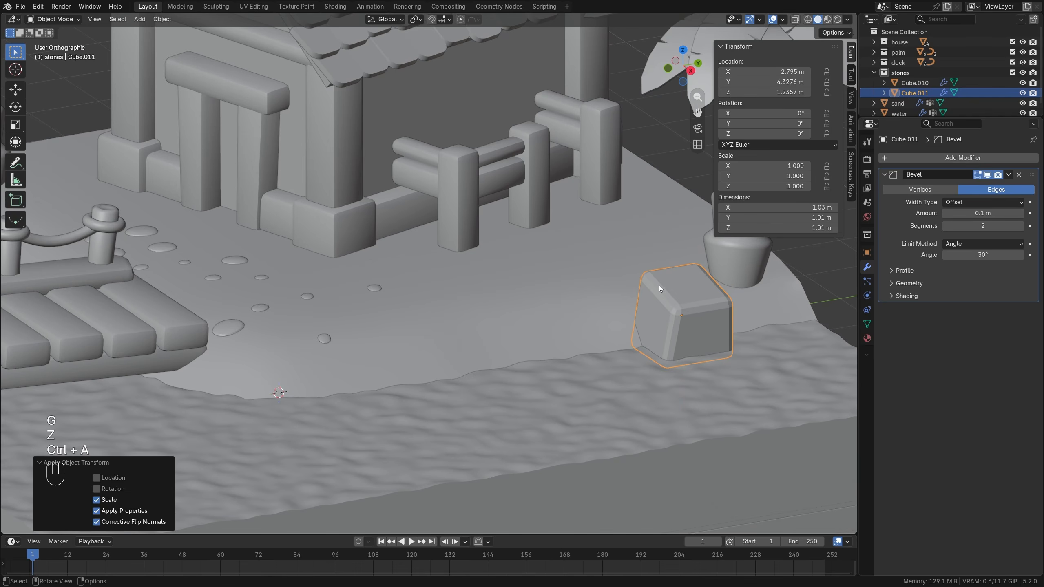
# Duplicate the rock next to the original along the shore and rotate the copy to 90° about Z.
pyautogui.moveTo(651, 311); pyautogui.dragTo(605, 313, button='middle')
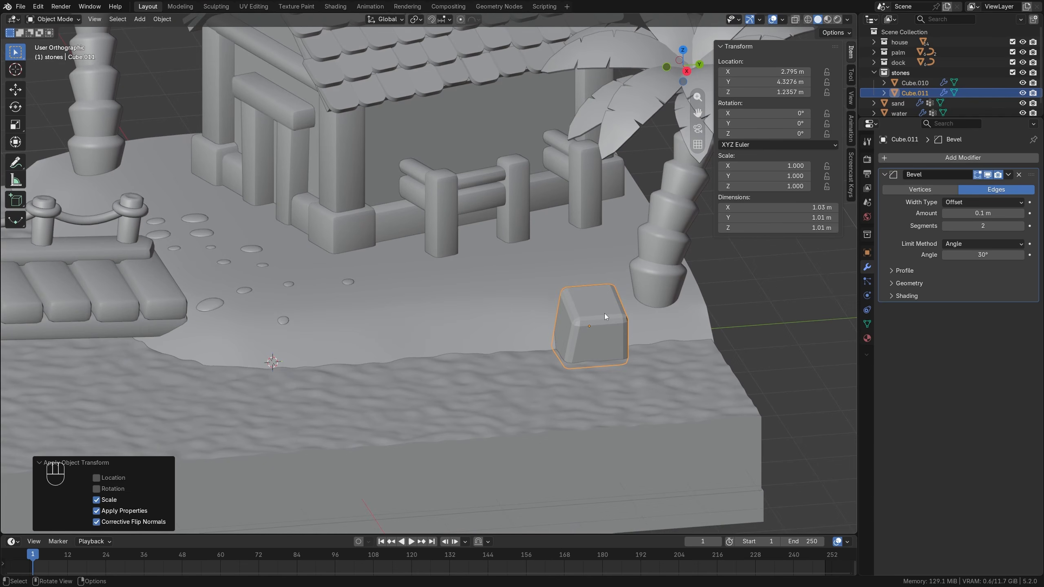
pyautogui.press('shift')
pyautogui.hotkey('shift', 'd')
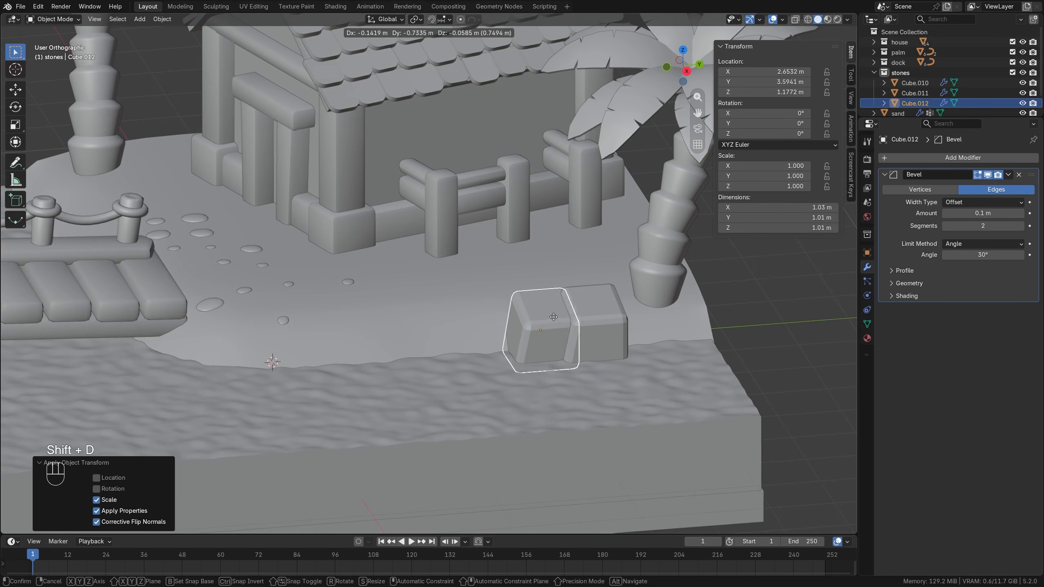
pyautogui.click(545, 320)
pyautogui.press('KP_7')
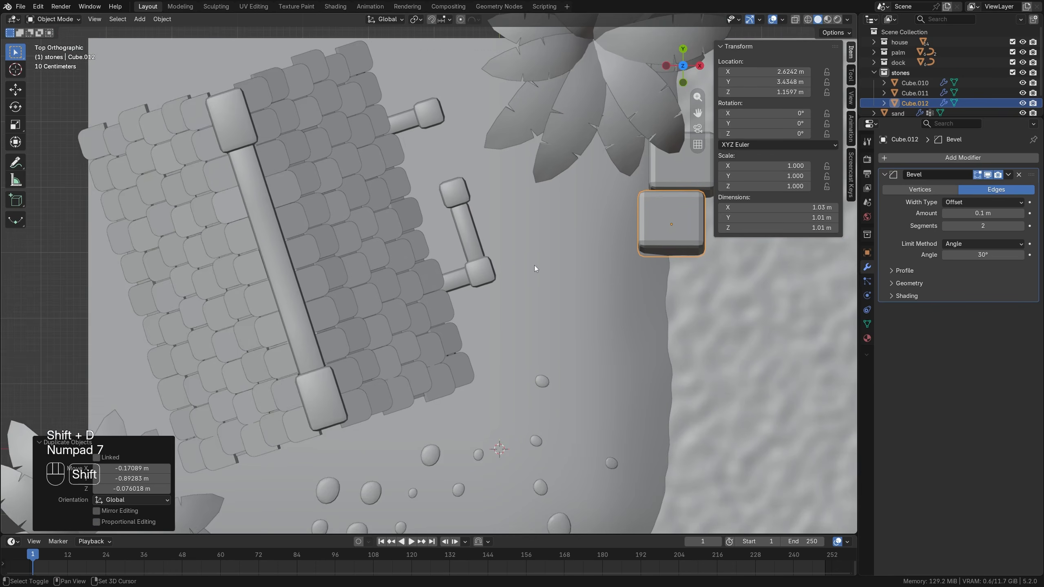
pyautogui.keyDown('shift'); pyautogui.moveTo(534, 265); pyautogui.dragTo(395, 382, button='middle'); pyautogui.keyUp('shift')
pyautogui.press('r')
pyautogui.keyDown('ctrl'); pyautogui.click(564, 312); pyautogui.keyUp('ctrl')
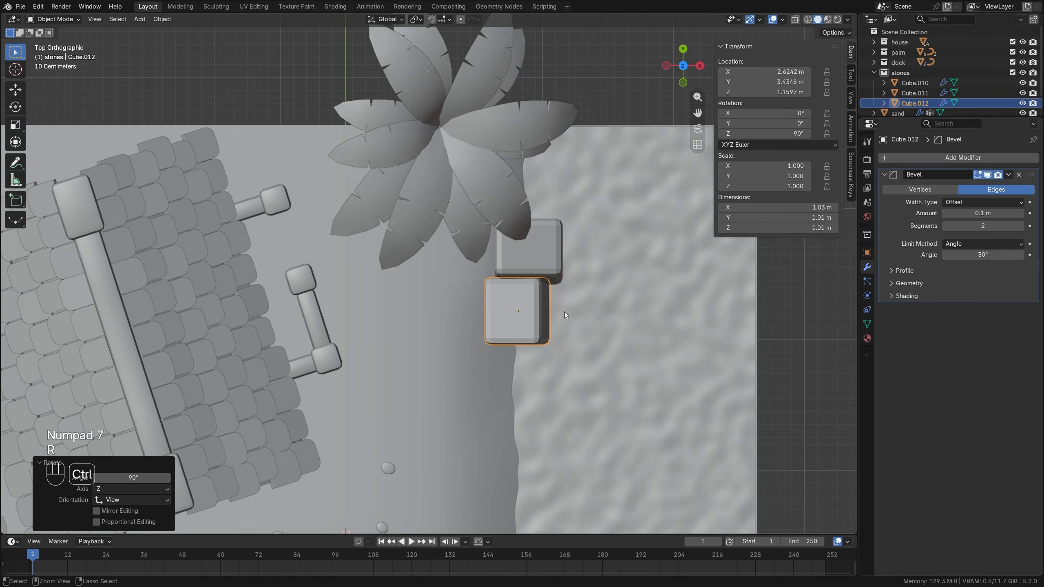
# Scale the duplicated rock's entire mesh along X to about 0.74.
pyautogui.press('Tab')
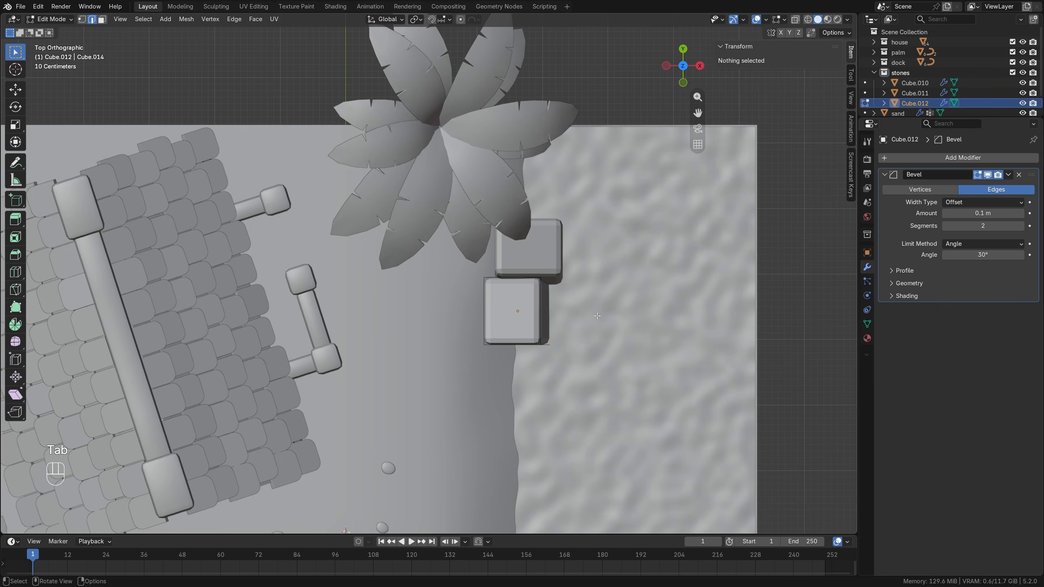
pyautogui.press('a')
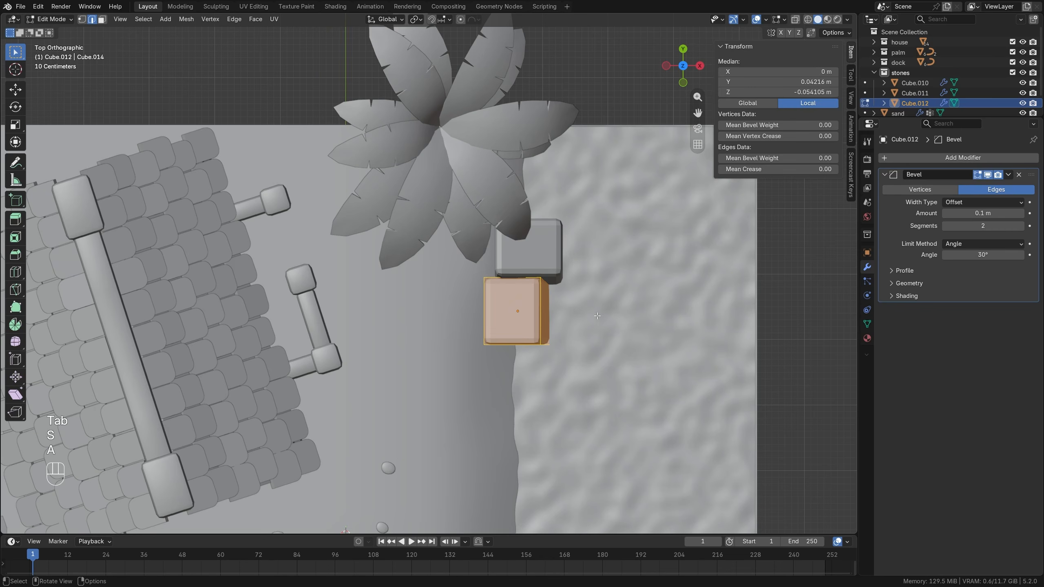
pyautogui.press('s')
pyautogui.press('x')
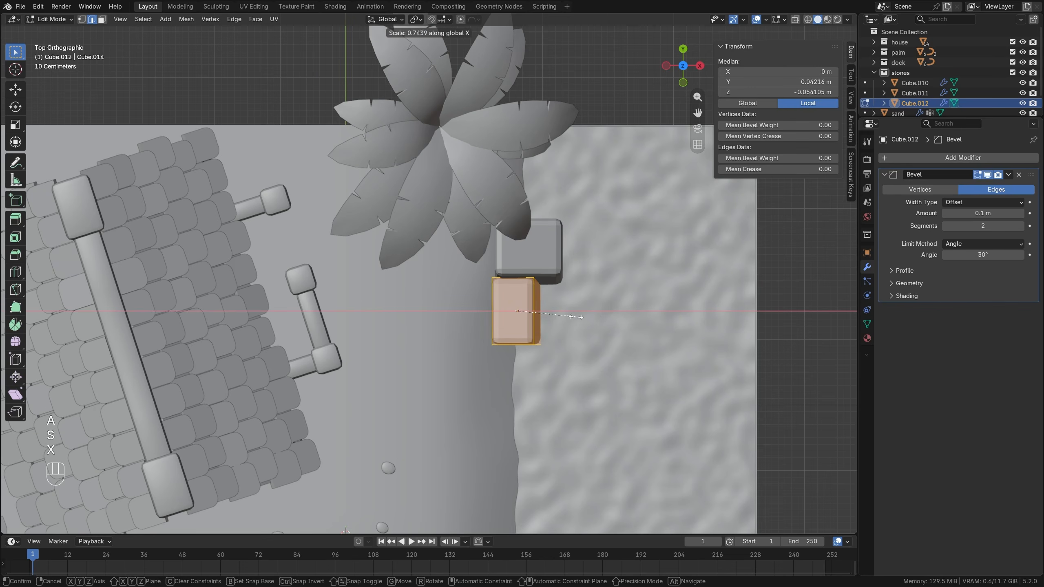
pyautogui.click(578, 315)
# Edge-slide the duplicated rock's outer top edge downward and its end inward to give it a slanted shape.
pyautogui.moveTo(577, 316); pyautogui.dragTo(409, 284, button='middle')
pyautogui.click(398, 281)
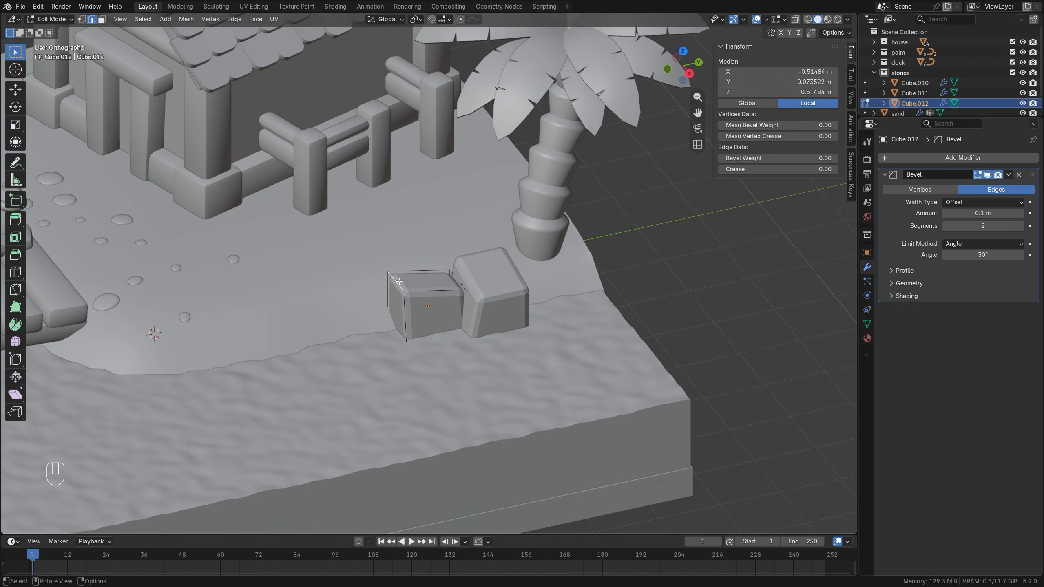
pyautogui.press('g')
pyautogui.press('g')
pyautogui.click(402, 299)
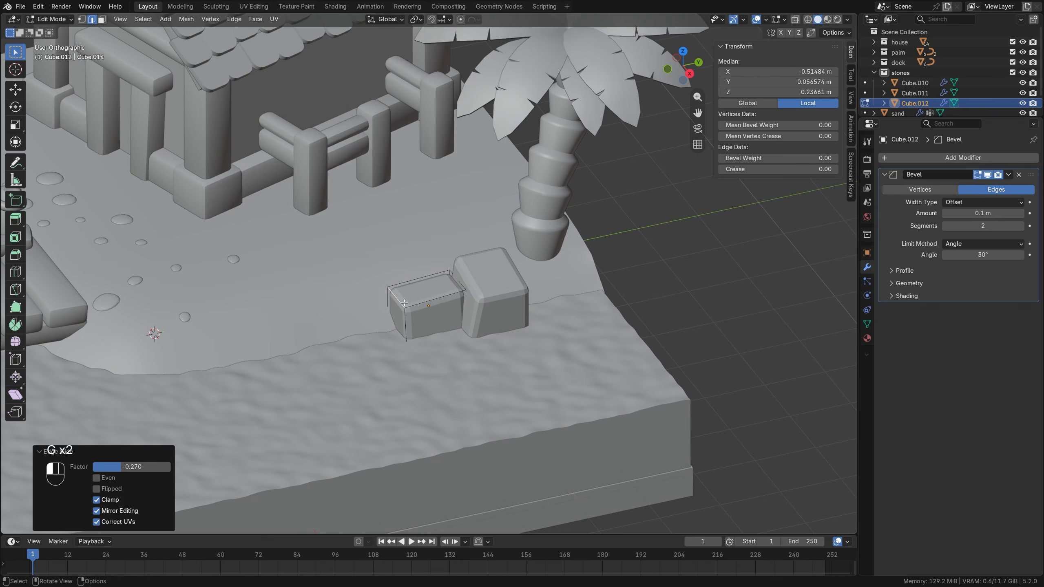
pyautogui.press('g')
pyautogui.press('g')
pyautogui.click(424, 299)
# Rotate the small rock's mesh in top view and shift it about 0.06 m in X and -0.05 m in Y.
pyautogui.press('3')
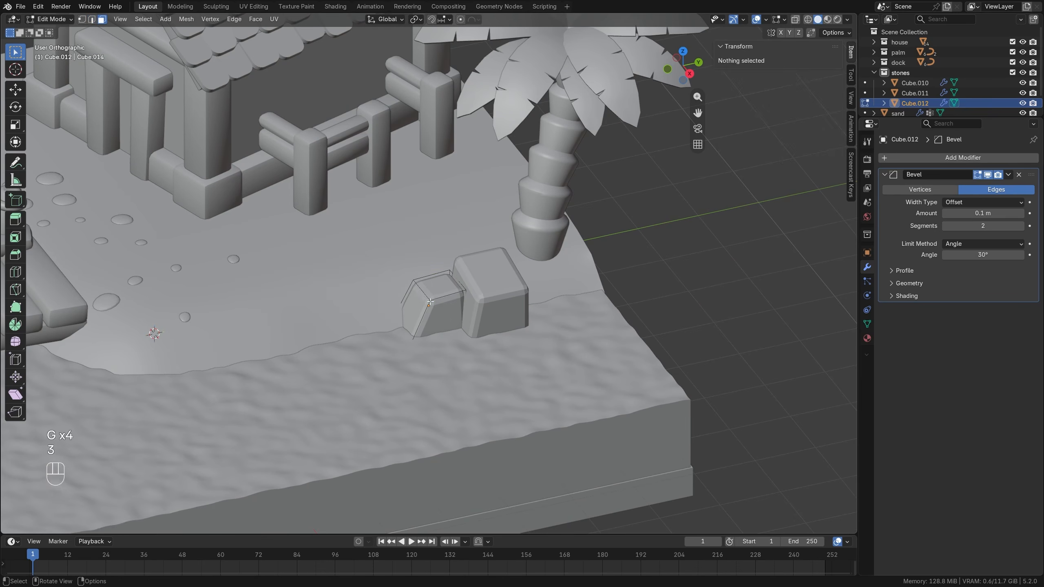
pyautogui.press('l')
pyautogui.press('KP_7')
pyautogui.press('r')
pyautogui.click(640, 316)
pyautogui.press('g')
pyautogui.click(648, 319)
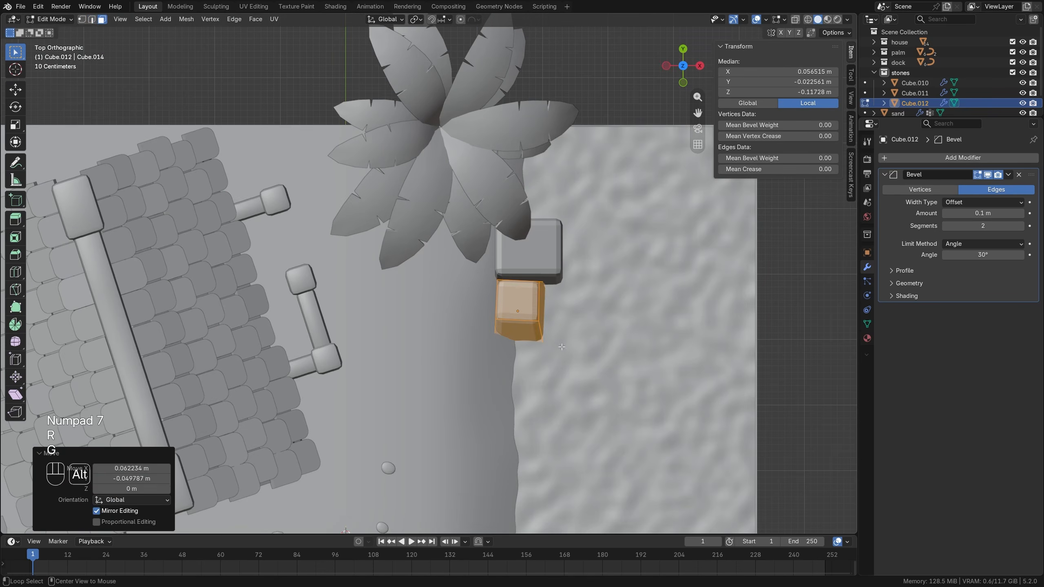
pyautogui.hotkey('alt', 'a')
pyautogui.press('Tab')
pyautogui.moveTo(648, 318); pyautogui.dragTo(422, 273, button='middle')
pyautogui.scroll(-1, 426, 239)
pyautogui.hotkey('alt', 'a')
pyautogui.scroll(-3, 423, 273)
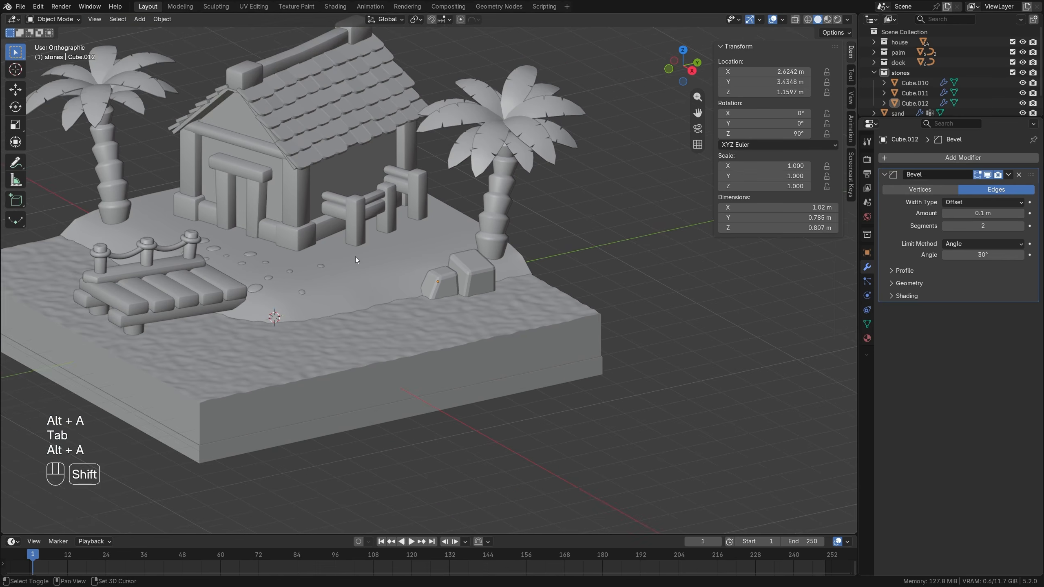
# Make linked duplicates of both shoreline rocks and place them beside the palm near the dock.
pyautogui.keyDown('shift'); pyautogui.moveTo(356, 256); pyautogui.dragTo(530, 292, button='middle'); pyautogui.keyUp('shift')
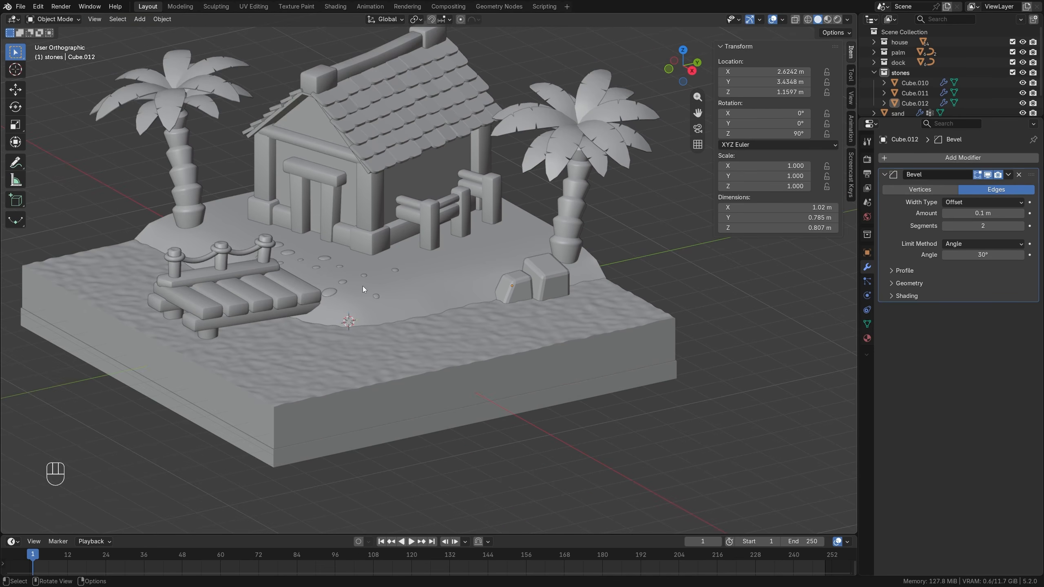
pyautogui.keyDown('shift'); pyautogui.click(555, 276); pyautogui.keyUp('shift')
pyautogui.keyDown('shift'); pyautogui.click(520, 280); pyautogui.keyUp('shift')
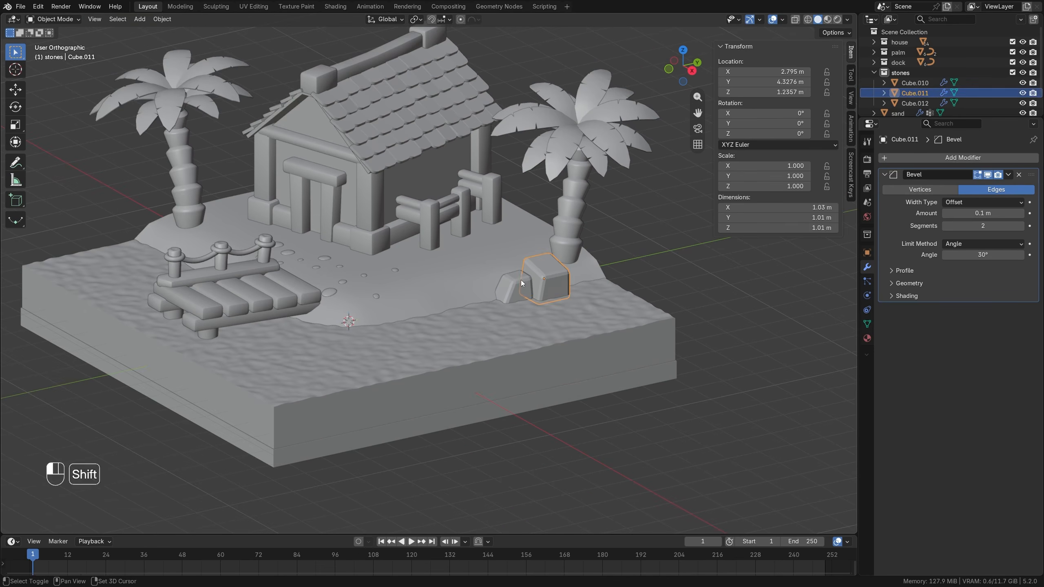
pyautogui.press('KP_7')
pyautogui.hotkey('alt', 'd')
pyautogui.click(309, 337)
pyautogui.moveTo(308, 337); pyautogui.dragTo(289, 310, button='middle')
pyautogui.scroll(3, 289, 310)
# Tilt the larger duplicated rock beside the palm and scale it up.
pyautogui.click(228, 215)
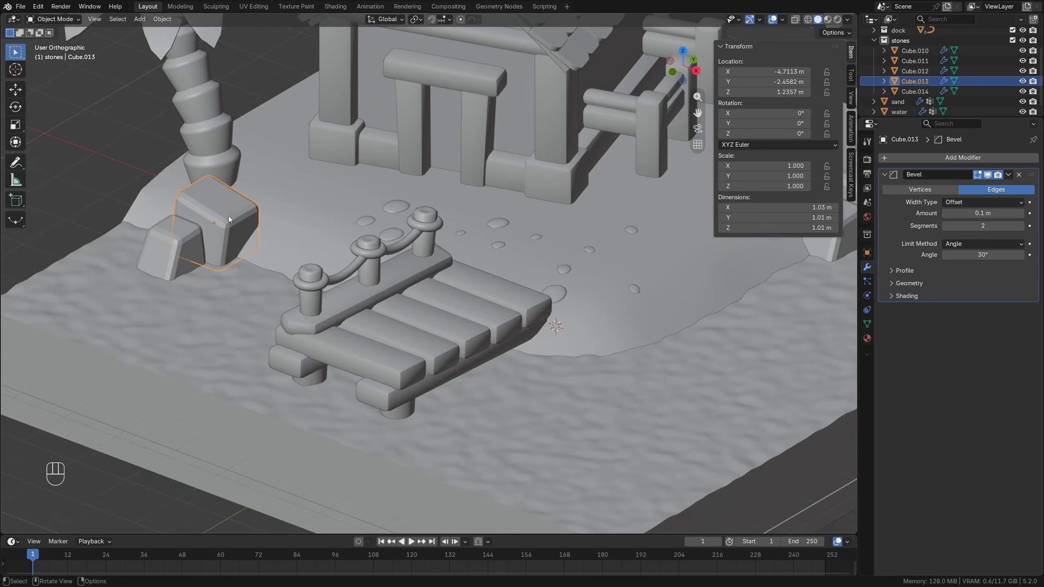
pyautogui.moveTo(228, 215); pyautogui.dragTo(264, 199, button='middle')
pyautogui.press('r')
pyautogui.click(274, 237)
pyautogui.press('s')
pyautogui.click(292, 201)
# Slide the larger duplicated rock's protruding side inward and apply the object's scale.
pyautogui.press('Tab')
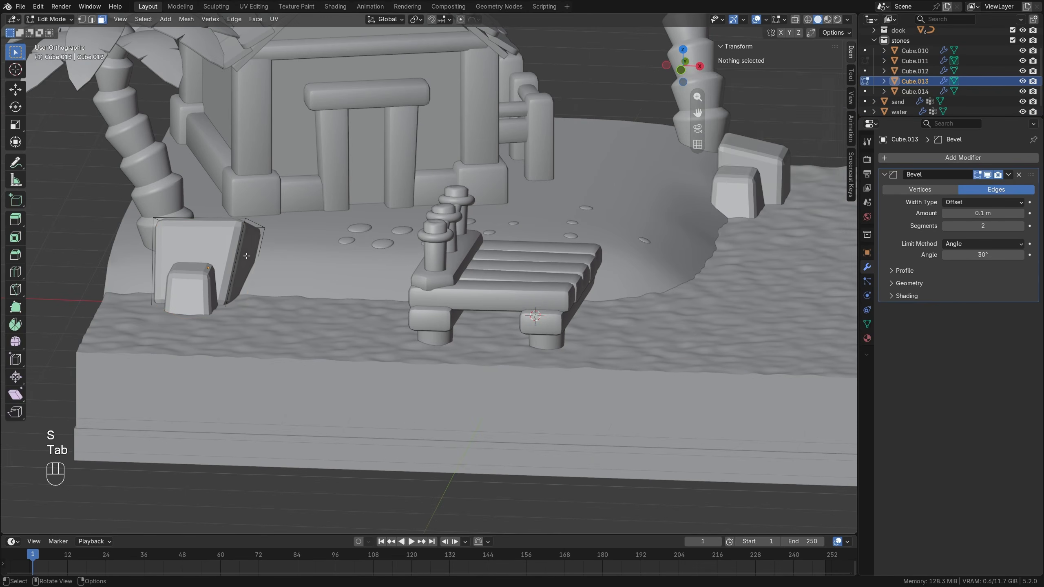
pyautogui.press('g')
pyautogui.press('g')
pyautogui.press('Tab')
pyautogui.hotkey('ctrl', 'a')
pyautogui.click(215, 251)
pyautogui.click(504, 311)
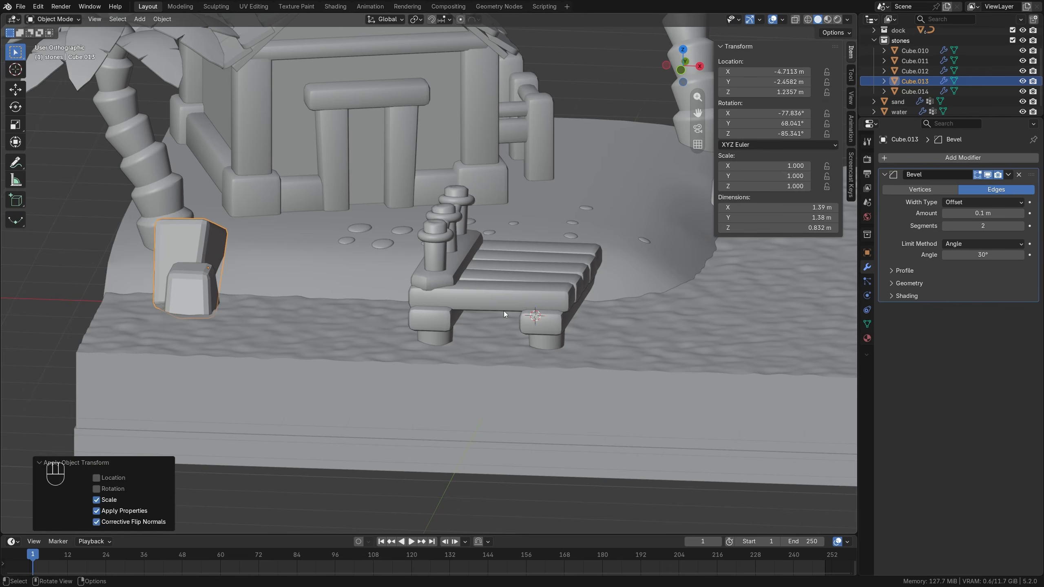
# Move the smaller duplicated rock out into the water to about X -5.14 m, Y -4.42 m.
pyautogui.moveTo(472, 246); pyautogui.dragTo(354, 276, button='middle')
pyautogui.scroll(-2, 349, 239)
pyautogui.keyDown('shift'); pyautogui.moveTo(345, 227); pyautogui.dragTo(353, 297, button='middle'); pyautogui.keyUp('shift')
pyautogui.scroll(1, 328, 298)
pyautogui.click(240, 308)
pyautogui.press('KP_7')
pyautogui.scroll(-3, 290, 324)
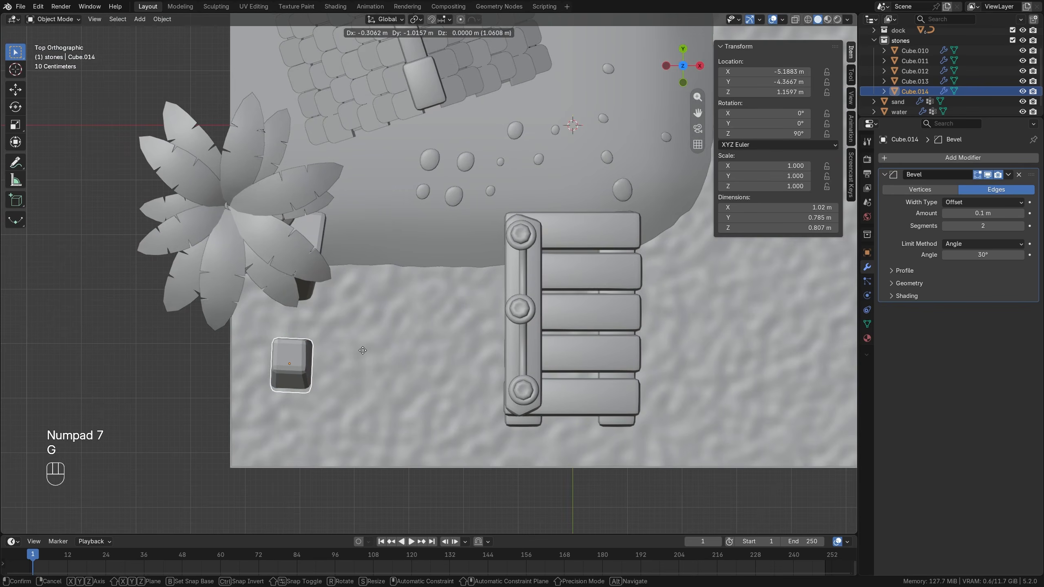
pyautogui.moveTo(290, 323); pyautogui.dragTo(295, 246, button='middle')
# Stretch the small water rock's mesh along Z to about 1.72 m tall.
pyautogui.press('Tab')
pyautogui.press('a')
pyautogui.press('s')
pyautogui.press('z')
pyautogui.click(299, 237)
pyautogui.press('Tab')
# Sink the stretched rock into the water along Z to a height location of about 0.535 m.
pyautogui.press('g')
pyautogui.press('z')
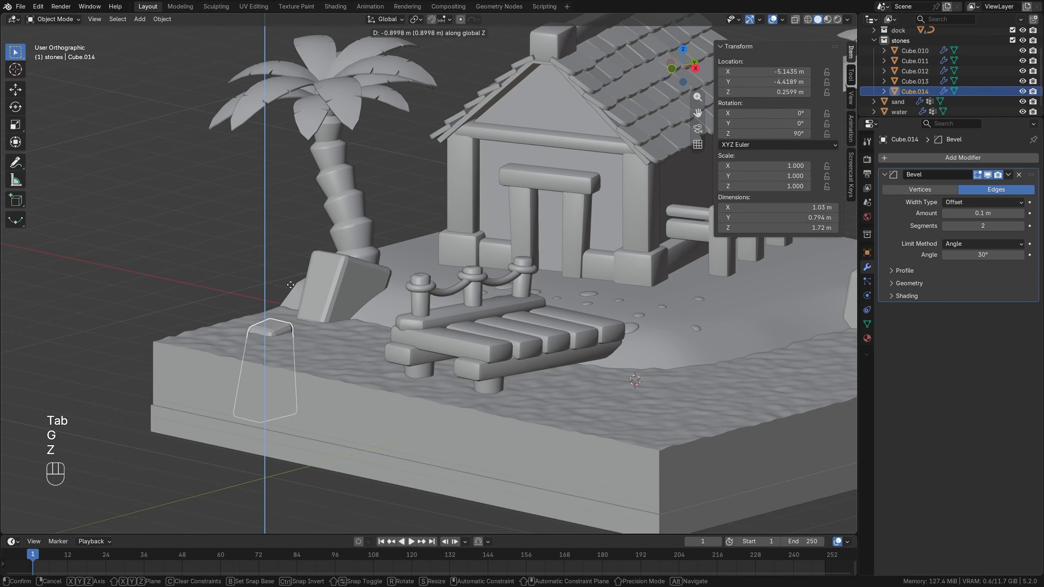
pyautogui.click(298, 292)
pyautogui.press('KP_1')
pyautogui.press('g')
pyautogui.press('z')
pyautogui.click(354, 269)
pyautogui.moveTo(354, 270); pyautogui.dragTo(302, 295, button='middle')
# Duplicate the water rock to the palm's shore at about X -4.18 m, Y -2.55 m, rotated to 172.3° about Z.
pyautogui.press('KP_7')
pyautogui.hotkey('shift', 'd')
pyautogui.click(346, 206)
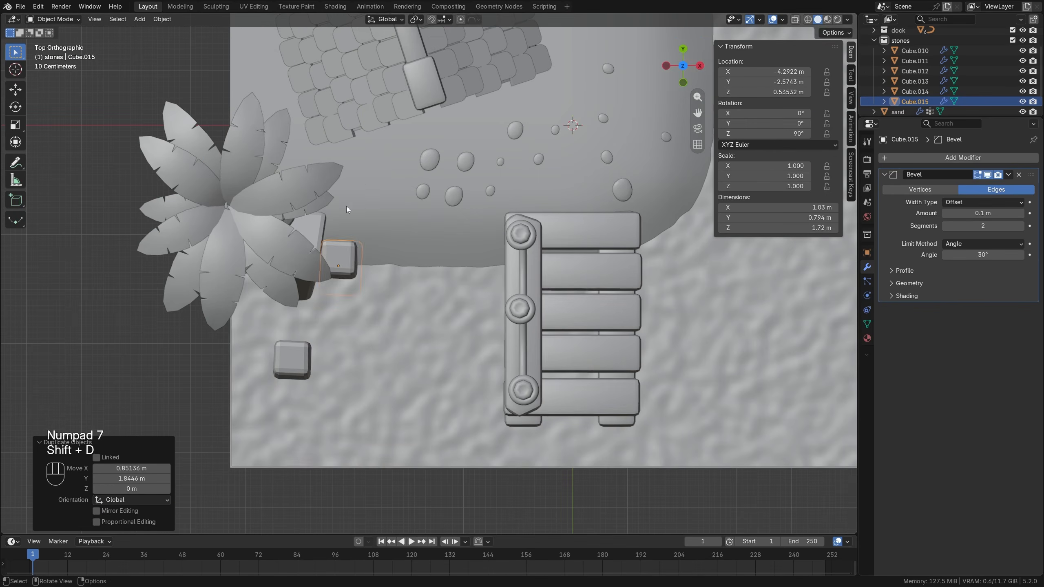
pyautogui.press('r')
pyautogui.click(397, 138)
pyautogui.press('g')
pyautogui.click(390, 147)
pyautogui.hotkey('alt', 'a')
# Lower the new rock beside the palm along Z so it sits in the shoreline.
pyautogui.moveTo(337, 254); pyautogui.dragTo(289, 203, button='middle')
pyautogui.click(381, 287)
pyautogui.press('g')
pyautogui.press('z')
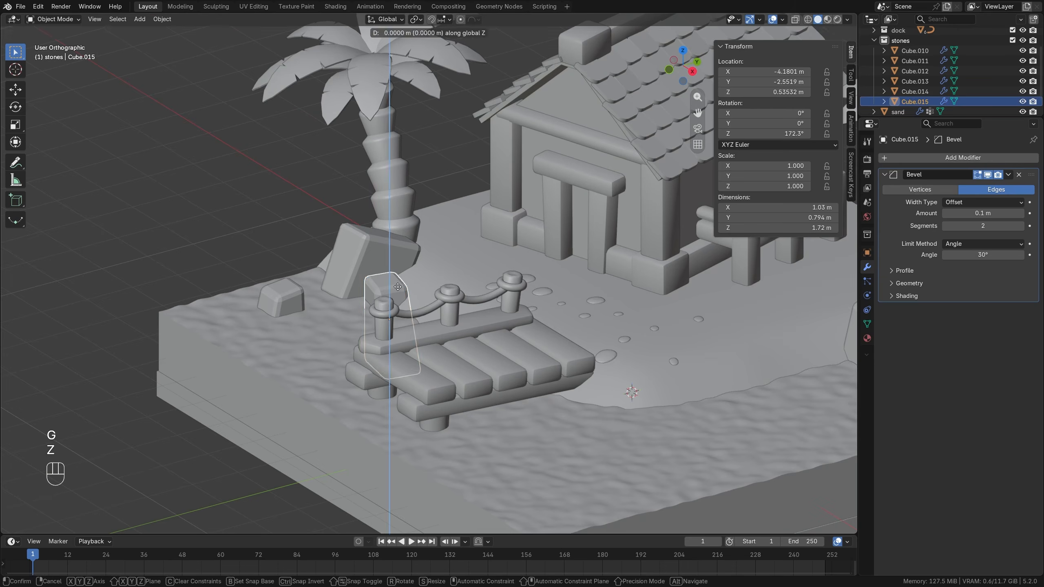
pyautogui.click(386, 301)
# Try to reposition the small rock standing in the water.
pyautogui.hotkey('alt', 'a')
pyautogui.scroll(-4, 452, 288)
pyautogui.moveTo(491, 287); pyautogui.dragTo(542, 284, button='middle')
pyautogui.click(354, 314)
pyautogui.press('g')
pyautogui.click(363, 307)
pyautogui.hotkey('alt', 'a')
pyautogui.moveTo(364, 307); pyautogui.dragTo(382, 320, button='middle')
pyautogui.click(534, 284)
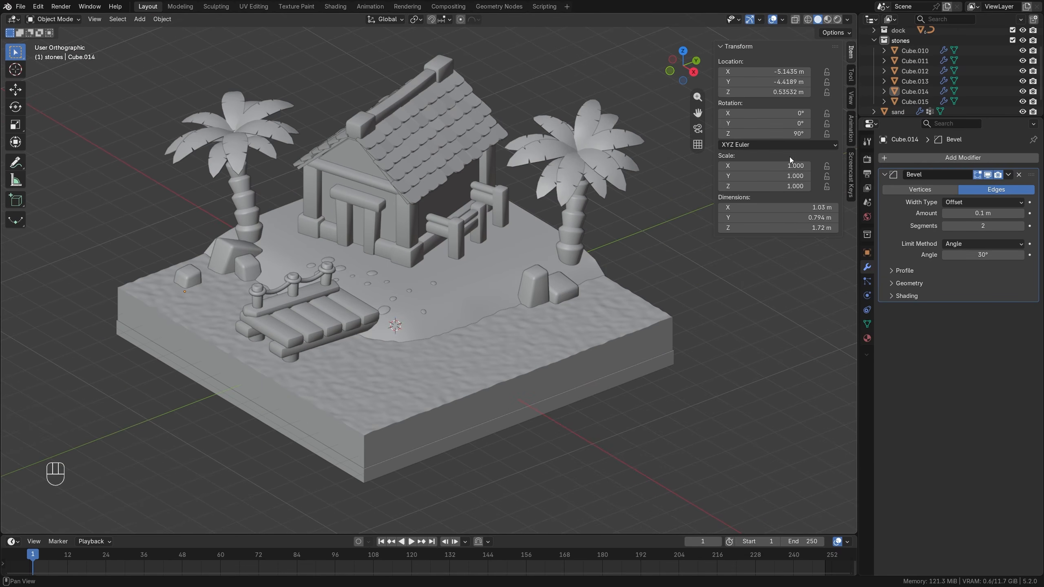
# Collapse the stones collection and create a new collection named bush under the Scene Collection.
pyautogui.click(873, 41)
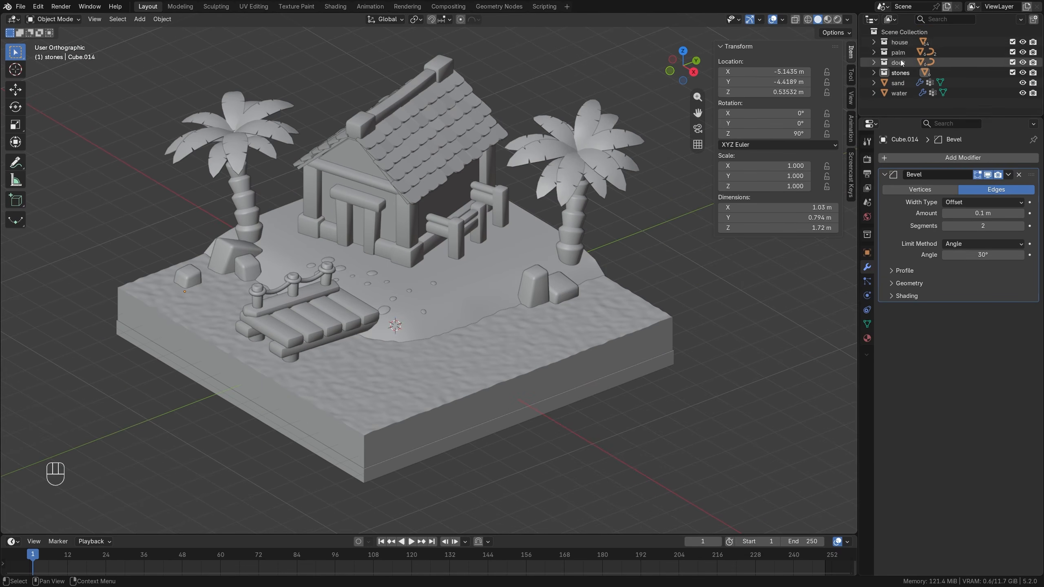
pyautogui.click(913, 32)
pyautogui.click(1033, 19)
pyautogui.doubleClick(902, 83)
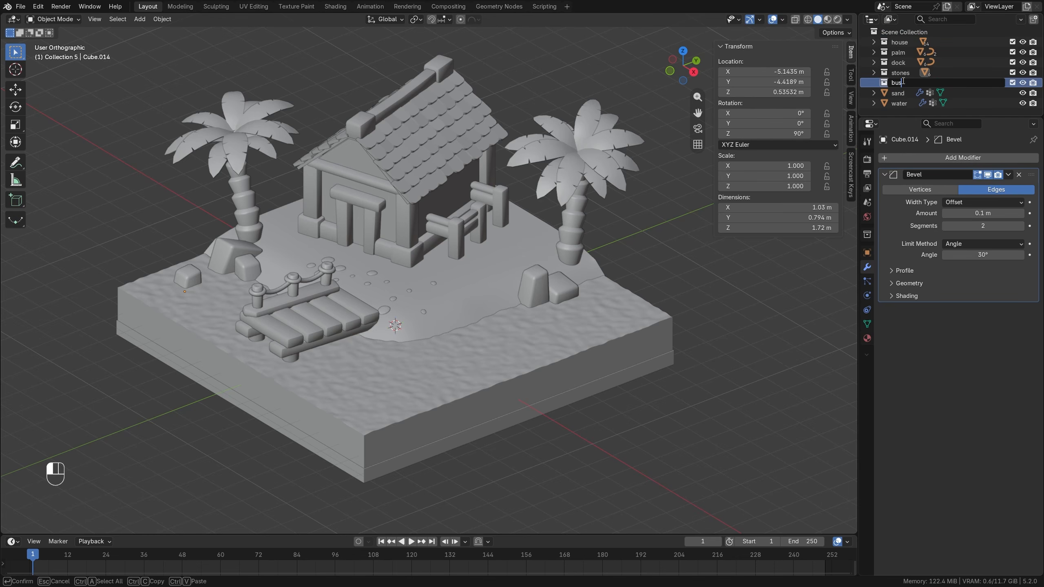
pyautogui.press('Return')
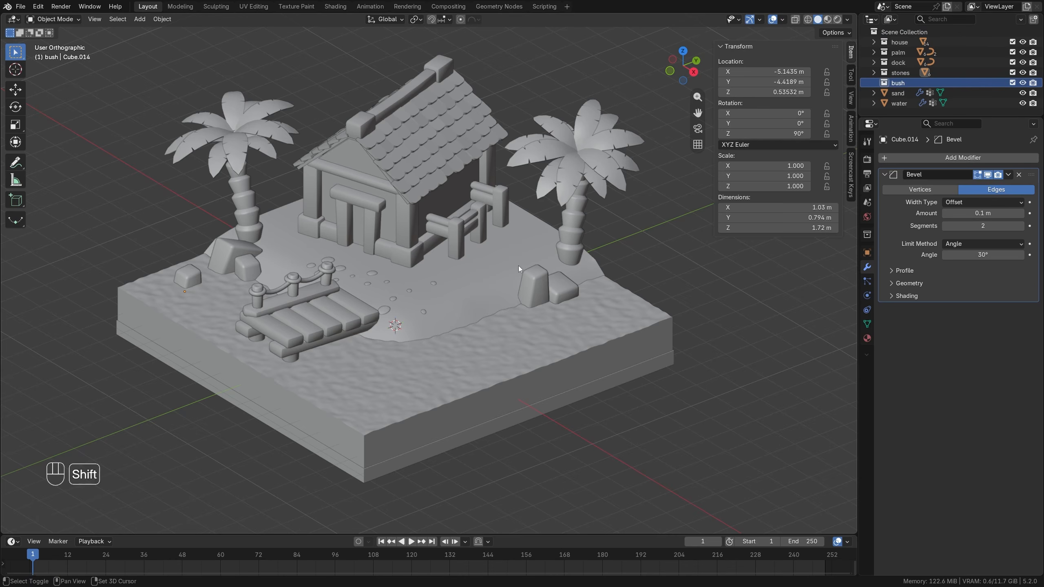
# Add a 2 m plane to the bush collection and isolate it for mesh editing from above.
pyautogui.hotkey('shift', 'a')
pyautogui.click(560, 265)
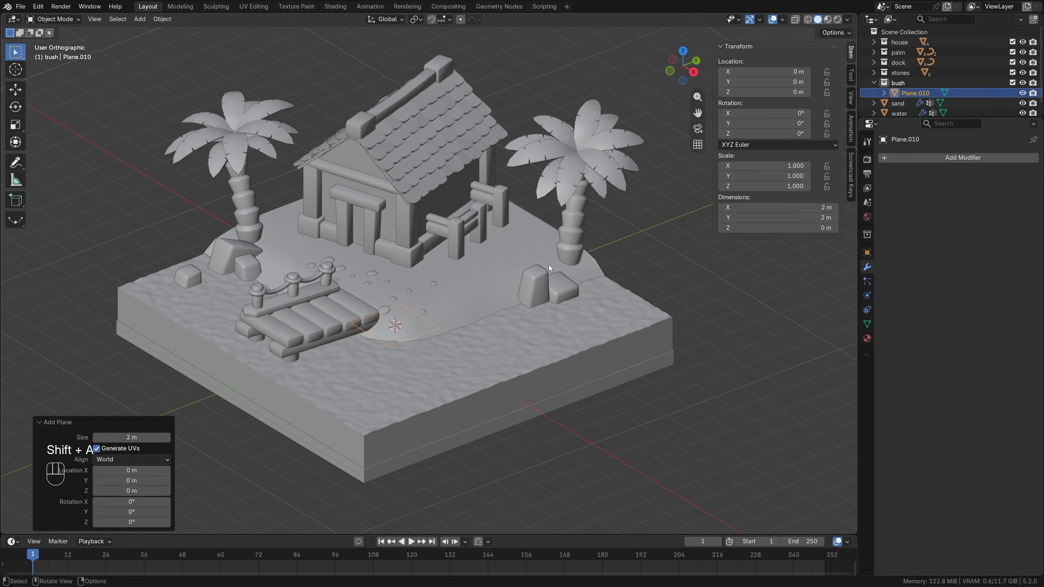
pyautogui.press('KP_Divide')
pyautogui.press('KP_7')
pyautogui.press('Tab')
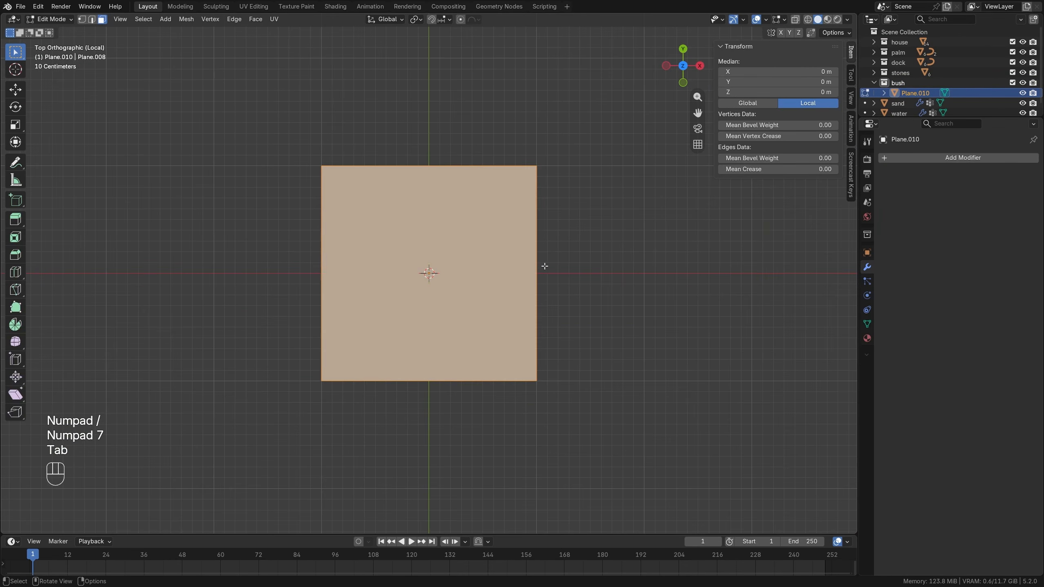
# Divide the plane with five evenly spaced loop cuts running across its width.
pyautogui.hotkey('ctrl', 'r')
pyautogui.scroll(4, 535, 259)
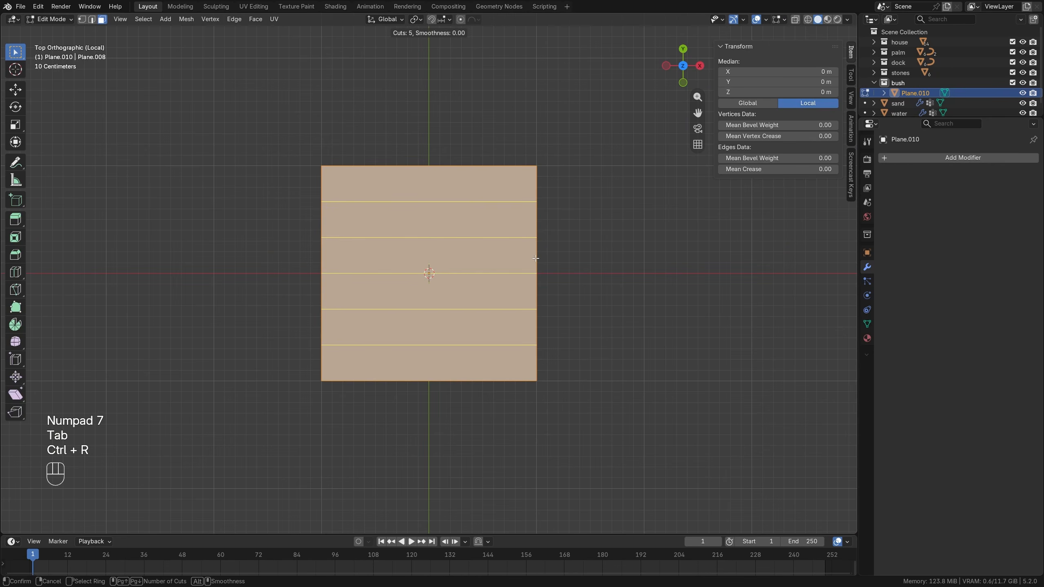
pyautogui.click(535, 259)
pyautogui.rightClick(536, 258)
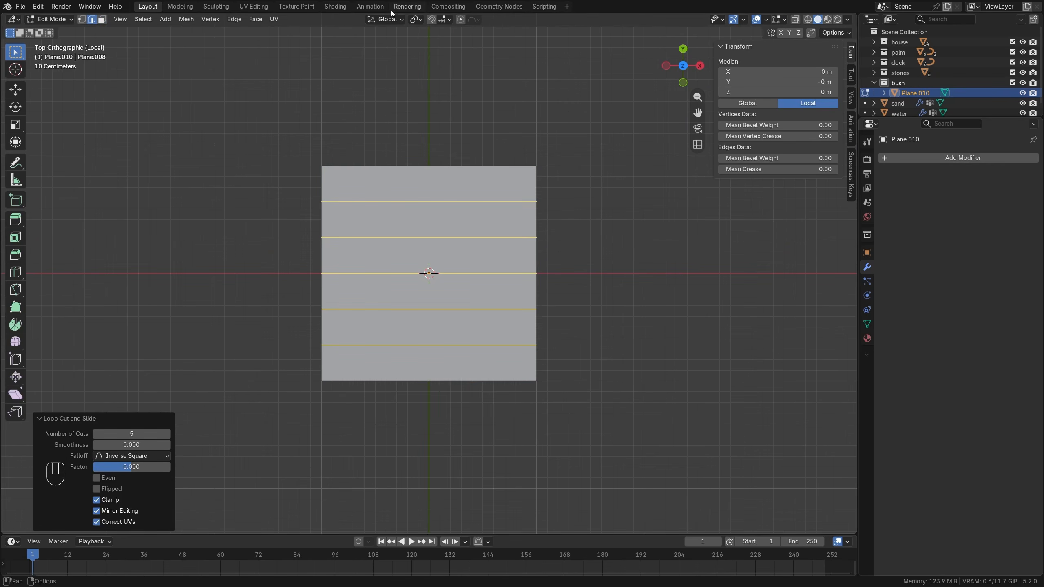
# Set the pivot point to Individual Origins and scale the plane's two end edges down to about 0.12.
pyautogui.click(417, 19)
pyautogui.click(429, 66)
pyautogui.click(395, 166)
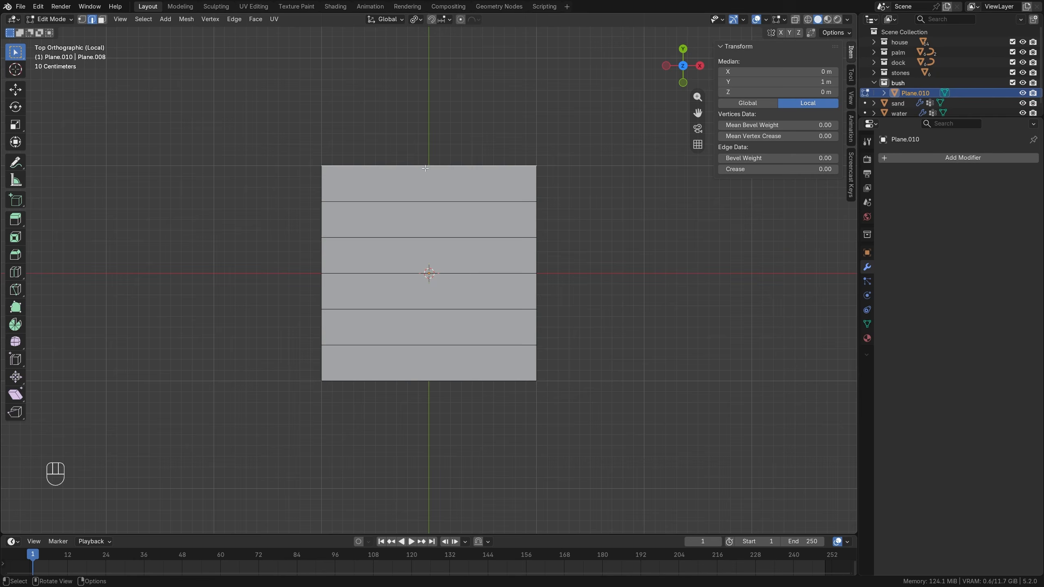
pyautogui.keyDown('shift'); pyautogui.click(437, 384); pyautogui.keyUp('shift')
pyautogui.press('s')
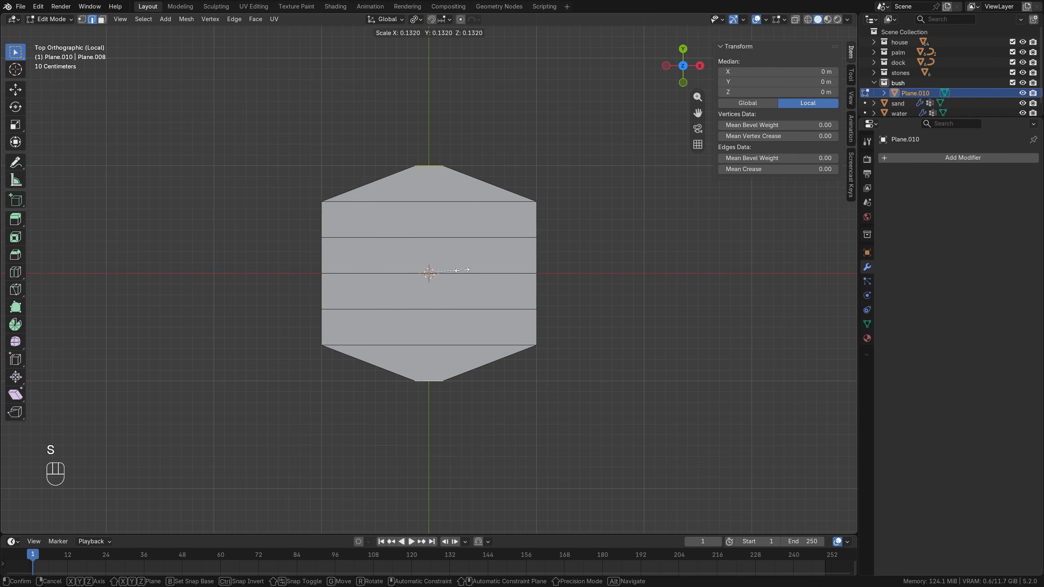
pyautogui.click(457, 267)
# Scale the pair of crosswise edges next to the leaf's tips down to about 0.28.
pyautogui.click(465, 204)
pyautogui.keyDown('shift'); pyautogui.click(464, 342); pyautogui.keyUp('shift')
pyautogui.press('s')
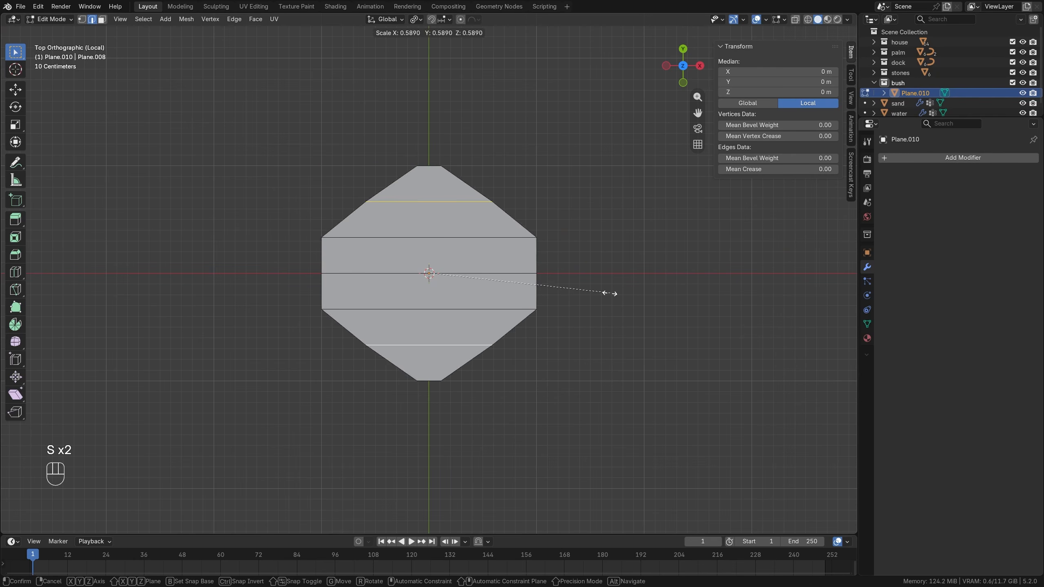
pyautogui.click(513, 290)
# Scale the inner pair of crosswise edges to about 0.36 and the center edge to about 0.38.
pyautogui.click(518, 238)
pyautogui.keyDown('shift'); pyautogui.click(518, 309); pyautogui.keyUp('shift')
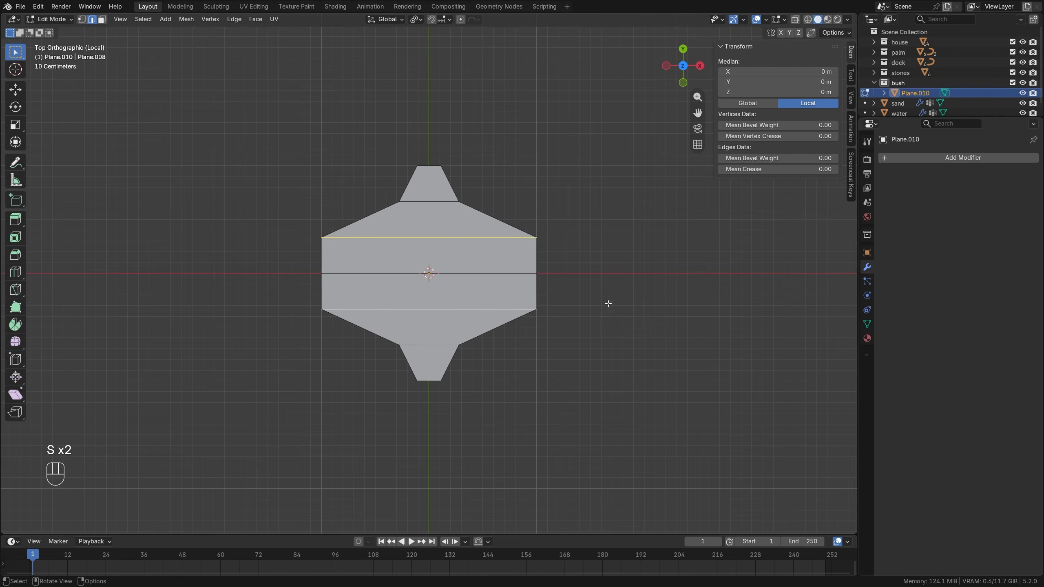
pyautogui.press('s')
pyautogui.click(519, 293)
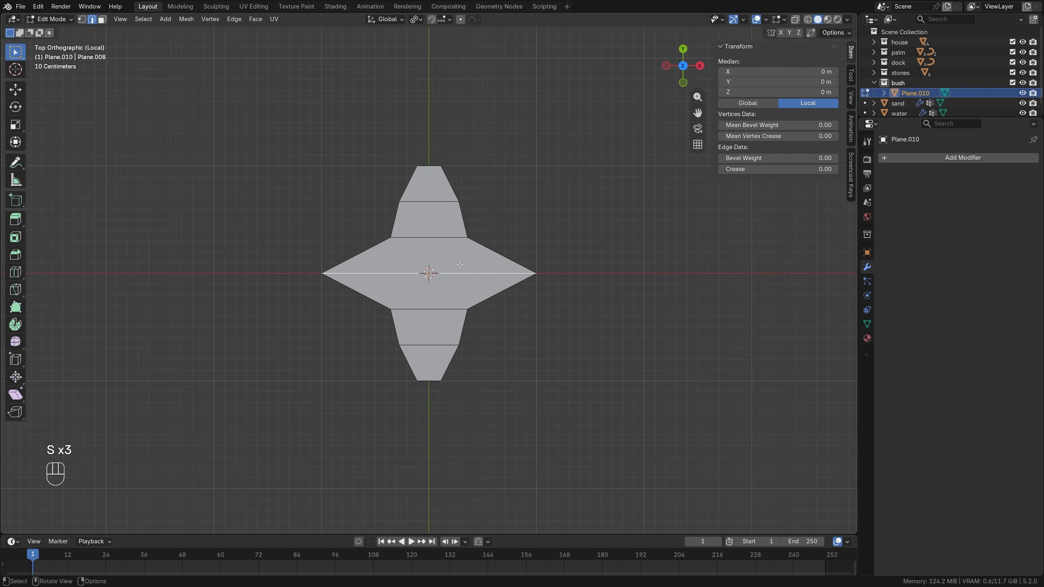
pyautogui.click(516, 273)
pyautogui.press('s')
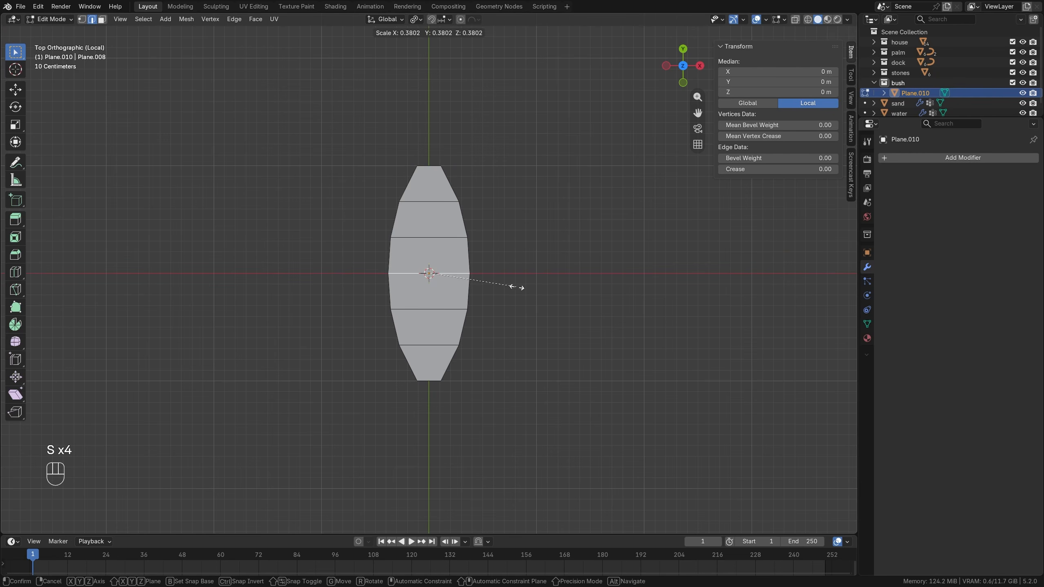
pyautogui.click(517, 288)
# Add one lengthwise loop cut through the leaf's middle and scale it to 1.08 to point the tips.
pyautogui.hotkey('ctrl', 'r')
pyautogui.click(491, 186)
pyautogui.press('s')
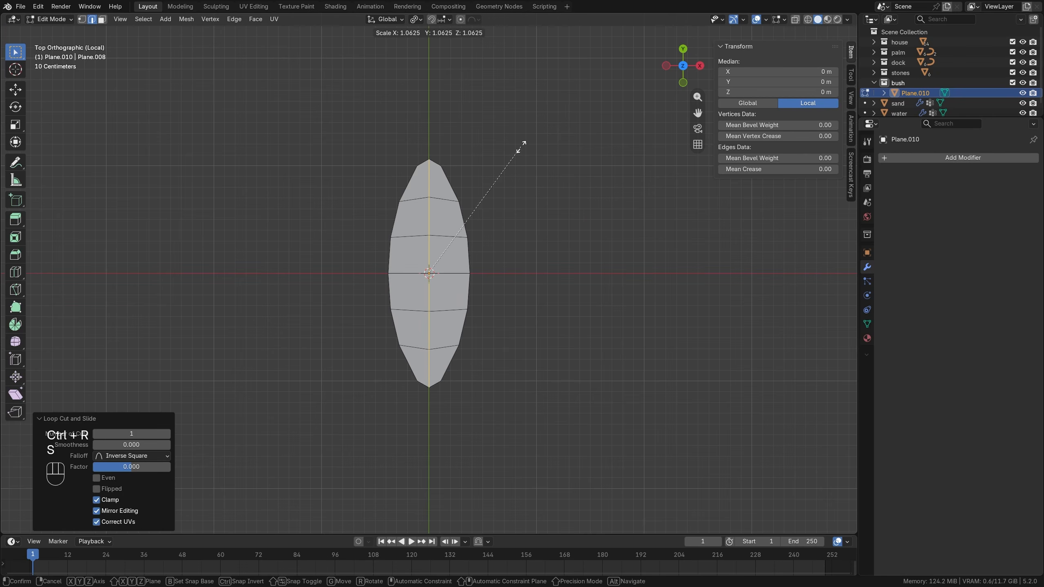
pyautogui.click(521, 144)
# Set the pivot point to Median Point and raise the leaf's center vertex along Z with proportional editing, size about 1.61 m, to arch it.
pyautogui.click(417, 20)
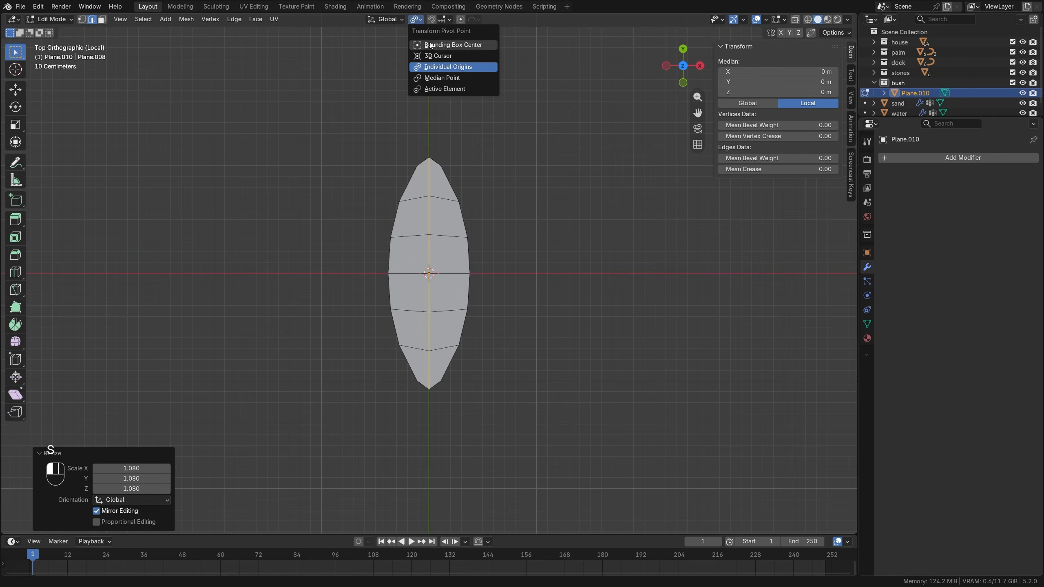
pyautogui.click(443, 79)
pyautogui.moveTo(478, 247); pyautogui.dragTo(407, 193, button='middle')
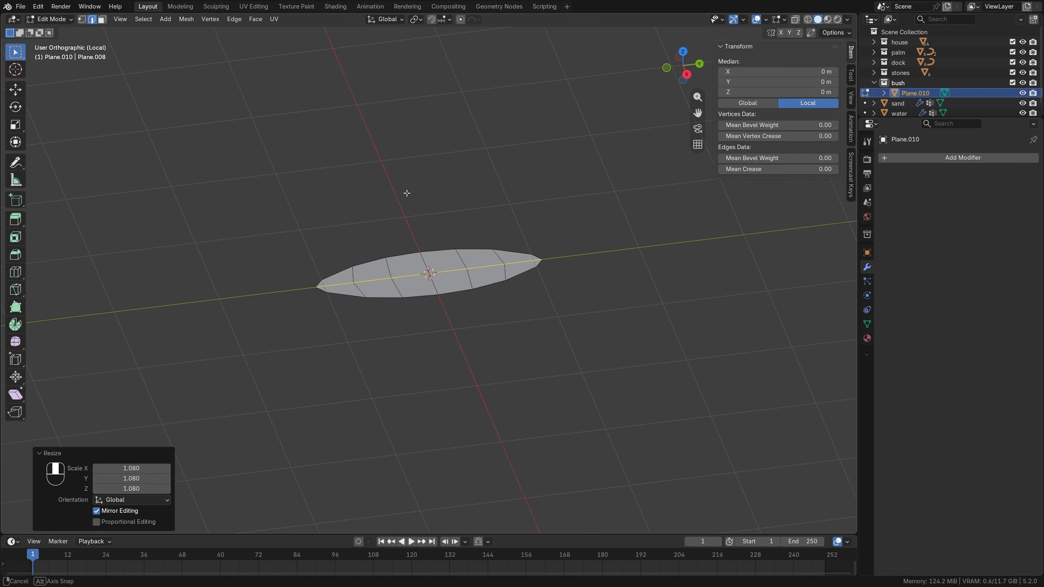
pyautogui.press('1')
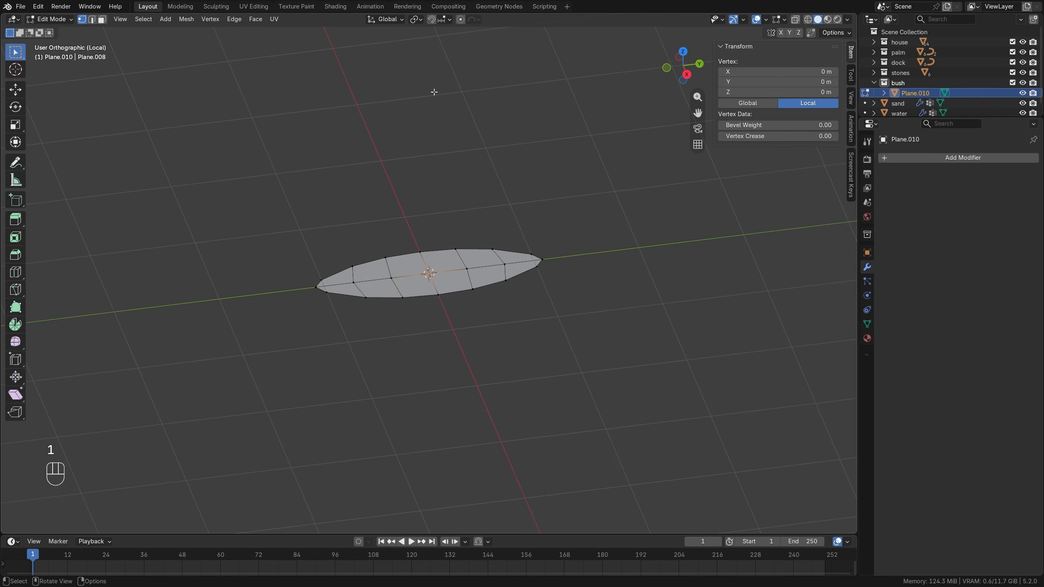
pyautogui.press('g')
pyautogui.press('z')
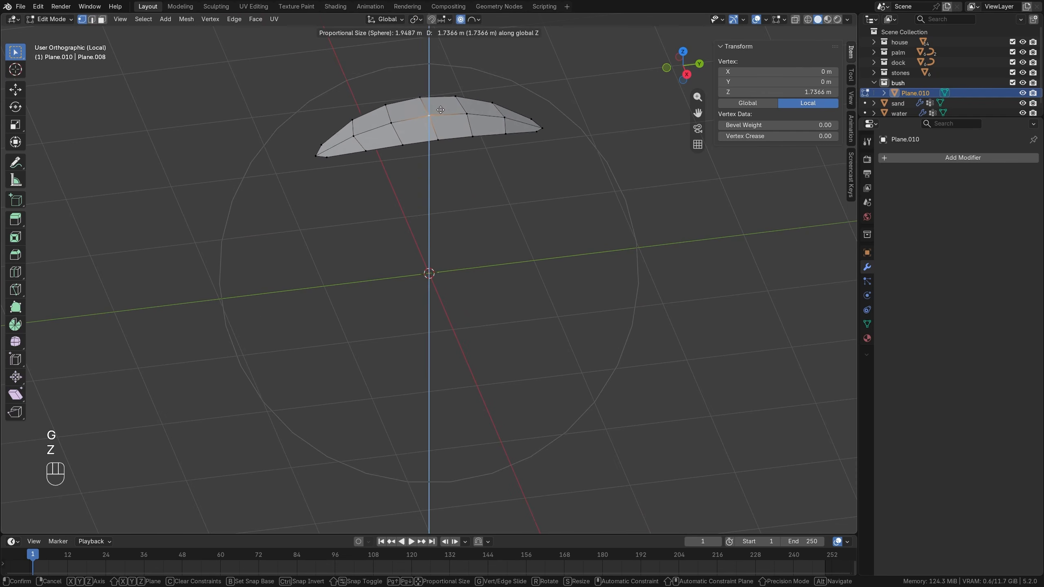
pyautogui.scroll(2, 439, 73)
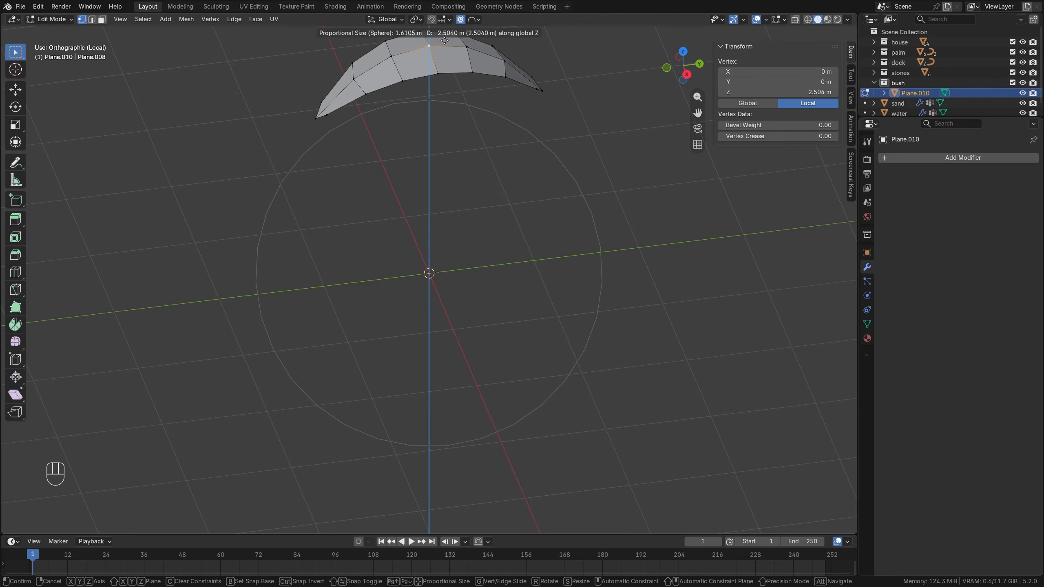
pyautogui.click(446, 28)
# Move the whole leaf mesh 1.0868 m in Y and -1.938 m in Z so one tip sits on its origin, and disable proportional editing.
pyautogui.press('a')
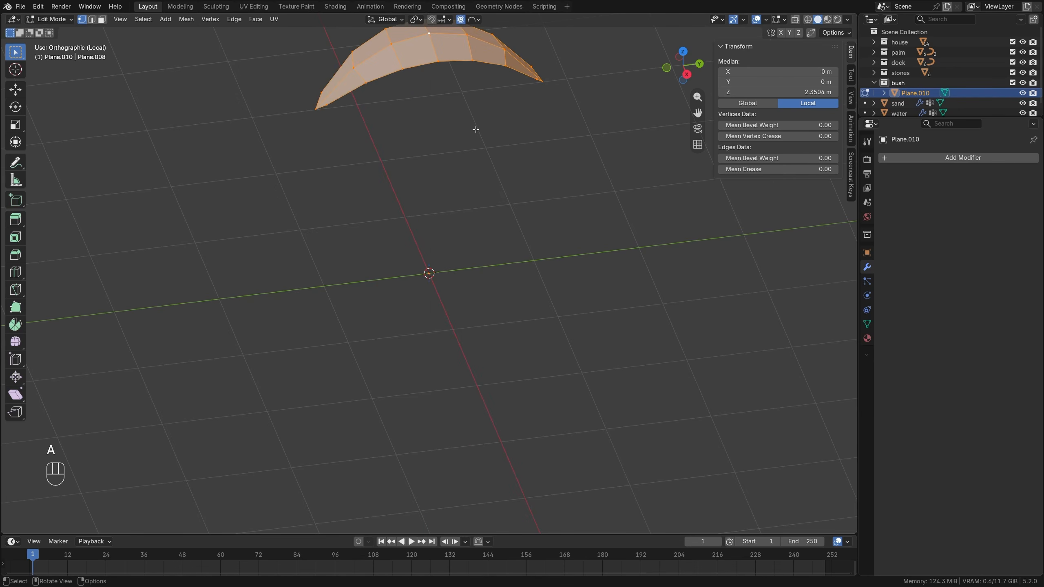
pyautogui.press('KP_3')
pyautogui.press('g')
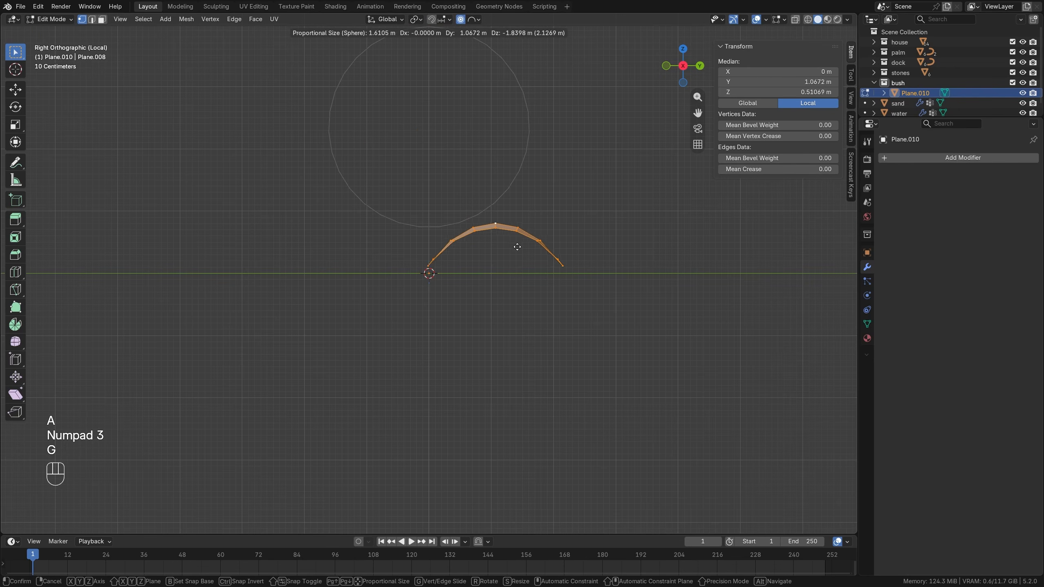
pyautogui.click(518, 252)
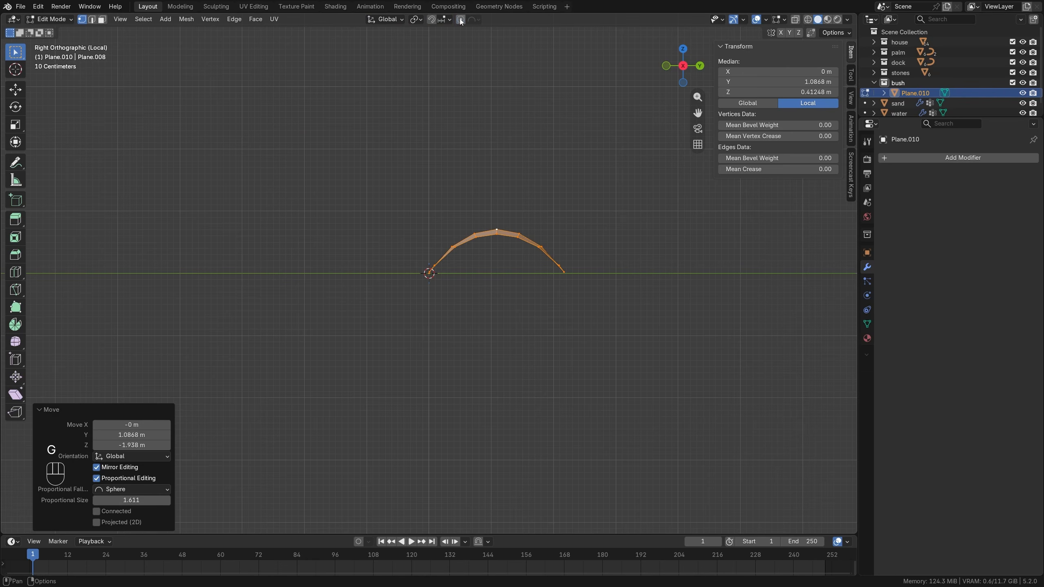
pyautogui.moveTo(512, 230)
pyautogui.mouseDown(button='middle')
pyautogui.moveTo(507, 292)
pyautogui.moveTo(541, 254)
pyautogui.moveTo(511, 248)
pyautogui.mouseUp(button='middle')
pyautogui.press('Tab')
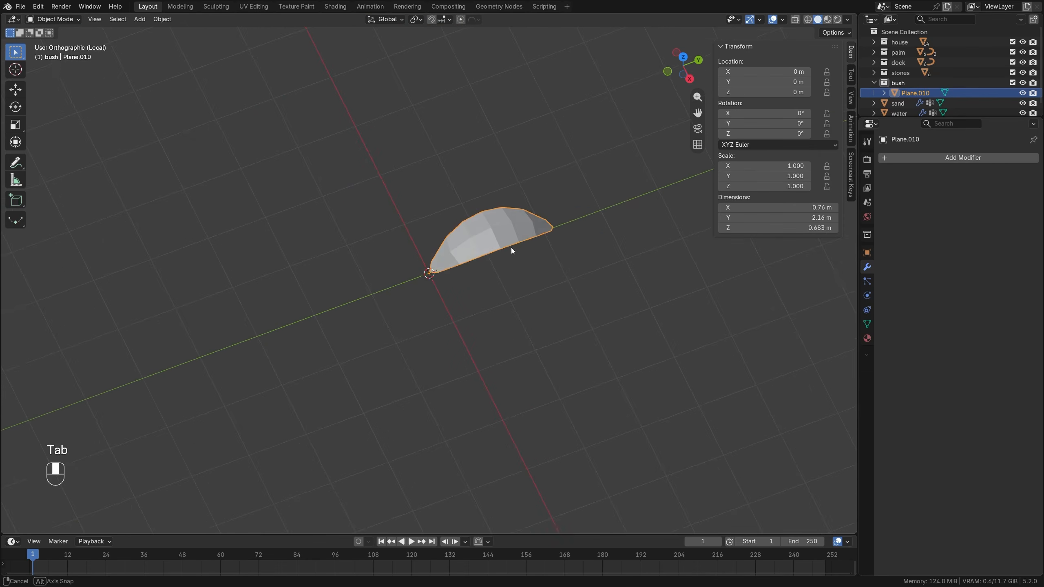
# Apply Shade Auto Smooth at 30° to the leaf.
pyautogui.scroll(3, 511, 249)
pyautogui.keyDown('shift'); pyautogui.moveTo(562, 226); pyautogui.dragTo(501, 234, button='middle'); pyautogui.keyUp('shift')
pyautogui.rightClick(534, 245)
pyautogui.click(532, 242)
# Add a Solidify modifier to the leaf with a thickness of 0.04 m and an offset of 1.
pyautogui.click(945, 156)
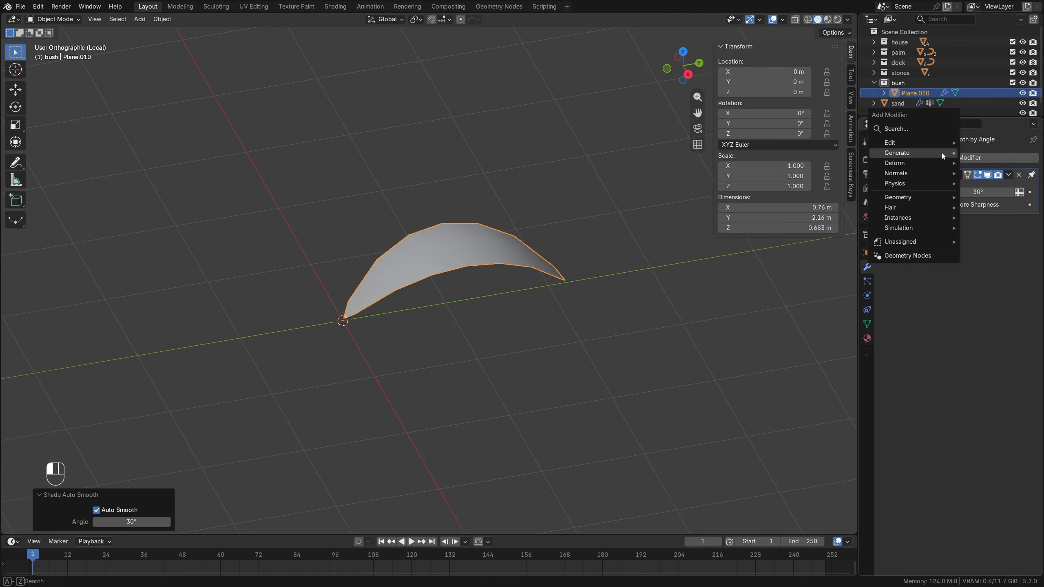
pyautogui.moveTo(941, 154)
pyautogui.click(825, 304)
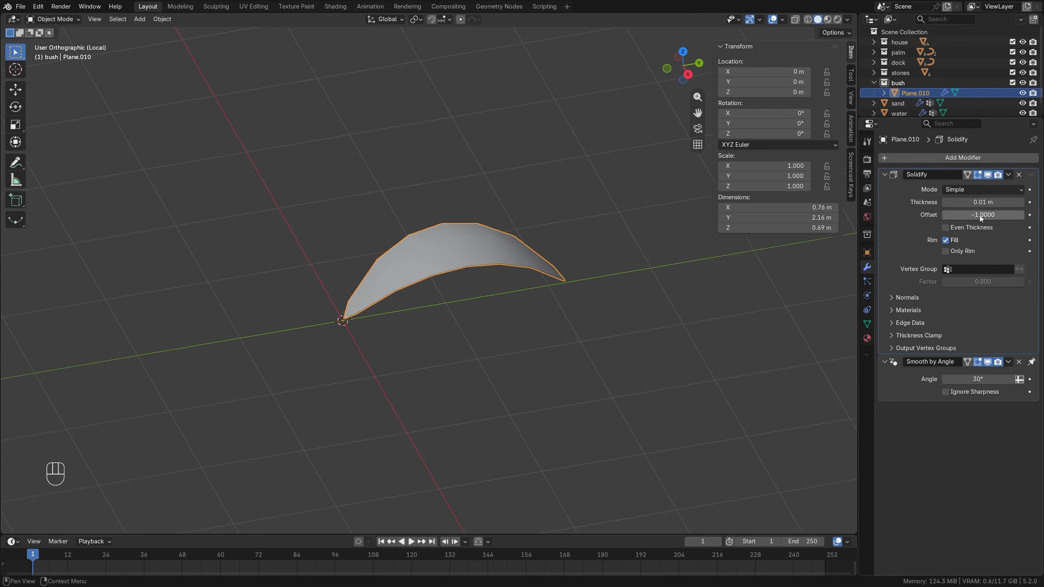
pyautogui.moveTo(980, 215)
pyautogui.mouseDown()
pyautogui.moveTo(1023, 215)
pyautogui.moveTo(995, 202)
pyautogui.mouseUp()
# Tilt the leaf mesh upright in side view with rotations of -47° and 9.61°, and move its base tip back onto the origin.
pyautogui.press('KP_3')
pyautogui.press('Tab')
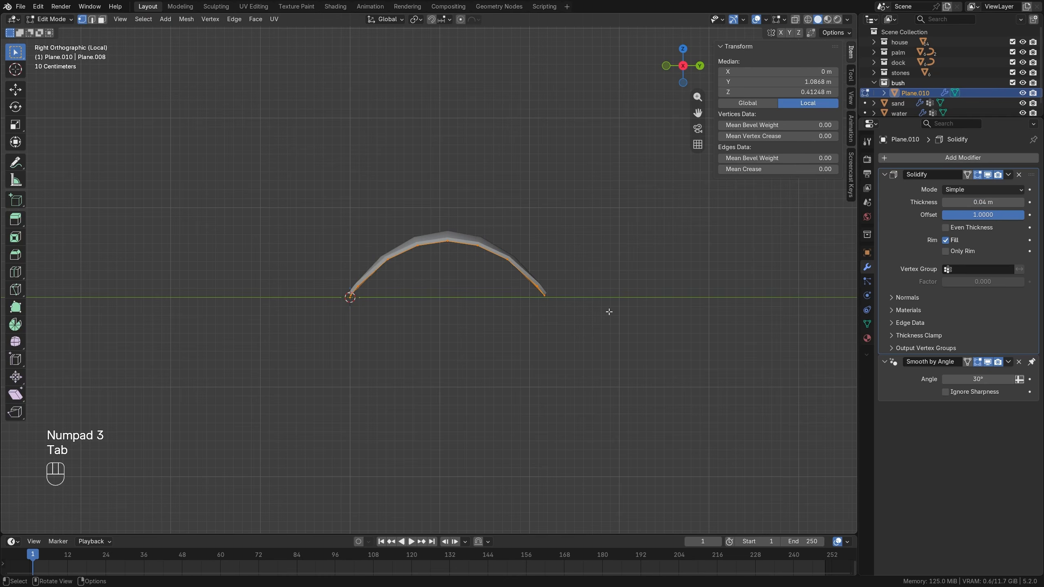
pyautogui.press('r')
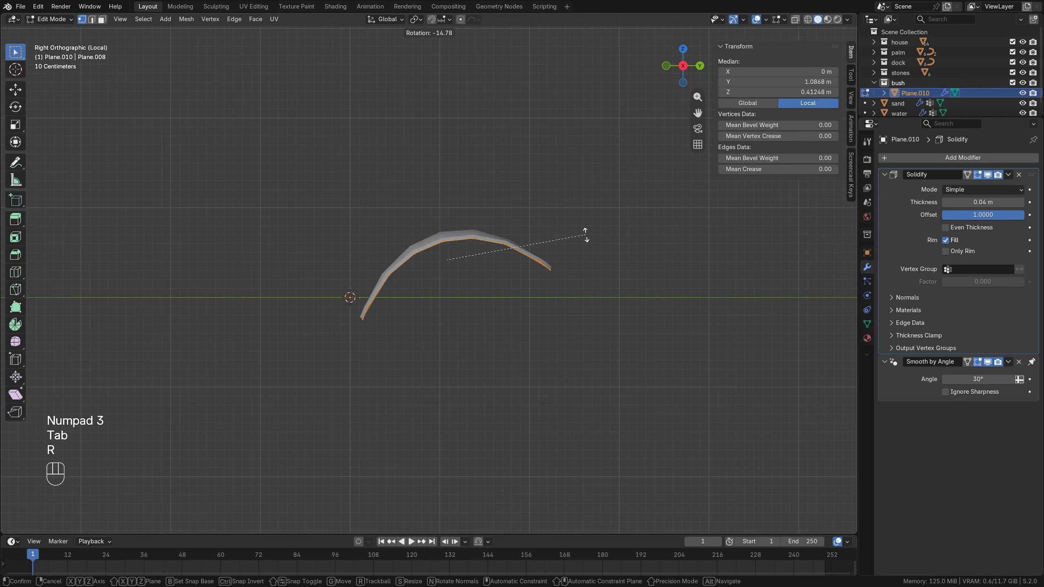
pyautogui.click(506, 195)
pyautogui.press('g')
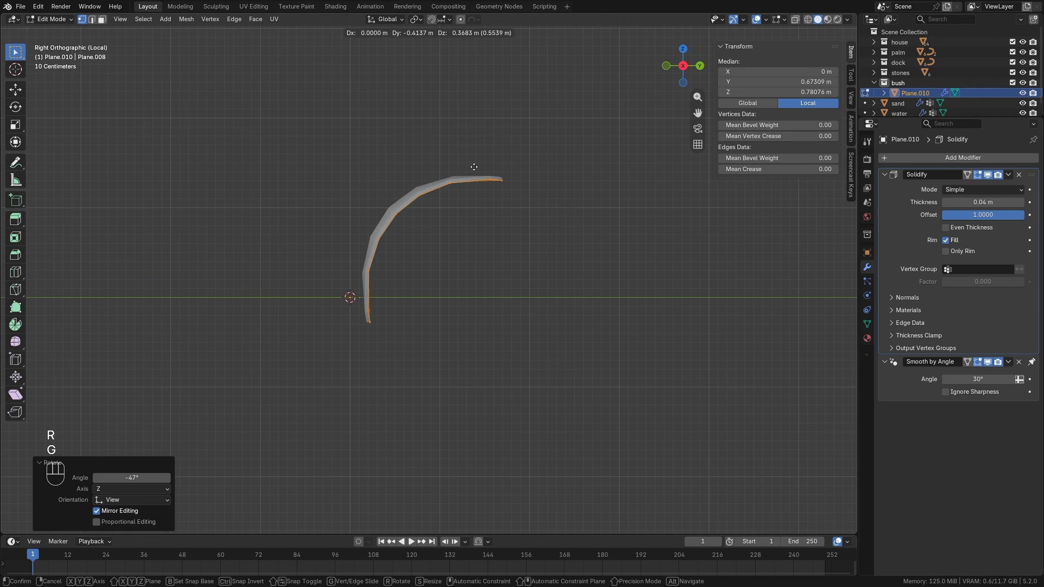
pyautogui.click(483, 155)
pyautogui.press('r')
pyautogui.click(488, 158)
pyautogui.press('g')
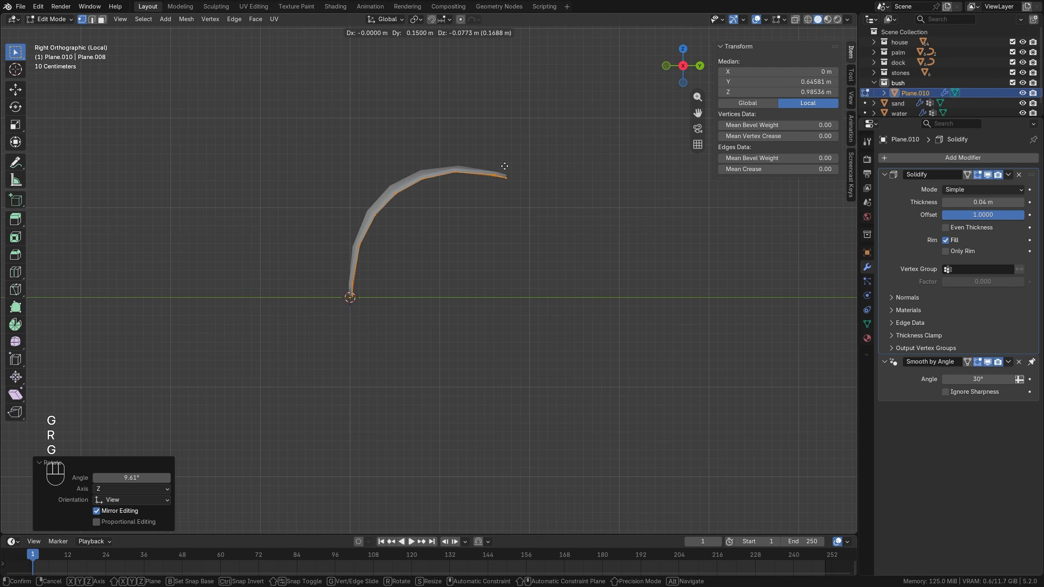
pyautogui.click(505, 168)
pyautogui.press('Tab')
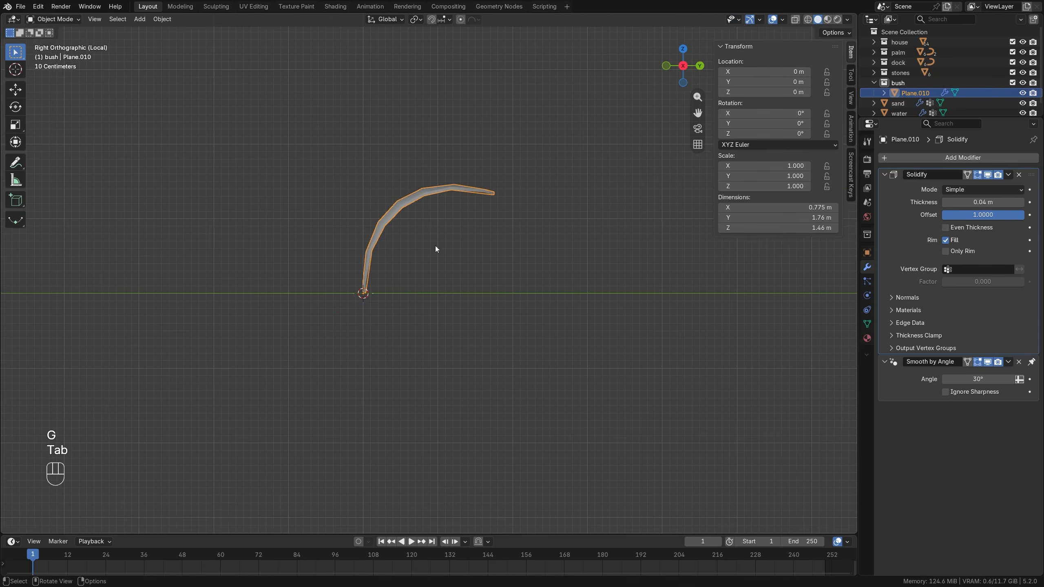
# Add an Array modifier to the leaf with a Circle shape and a count of 5.
pyautogui.moveTo(435, 246); pyautogui.dragTo(616, 230, button='middle')
pyautogui.click(911, 157)
pyautogui.click(915, 156)
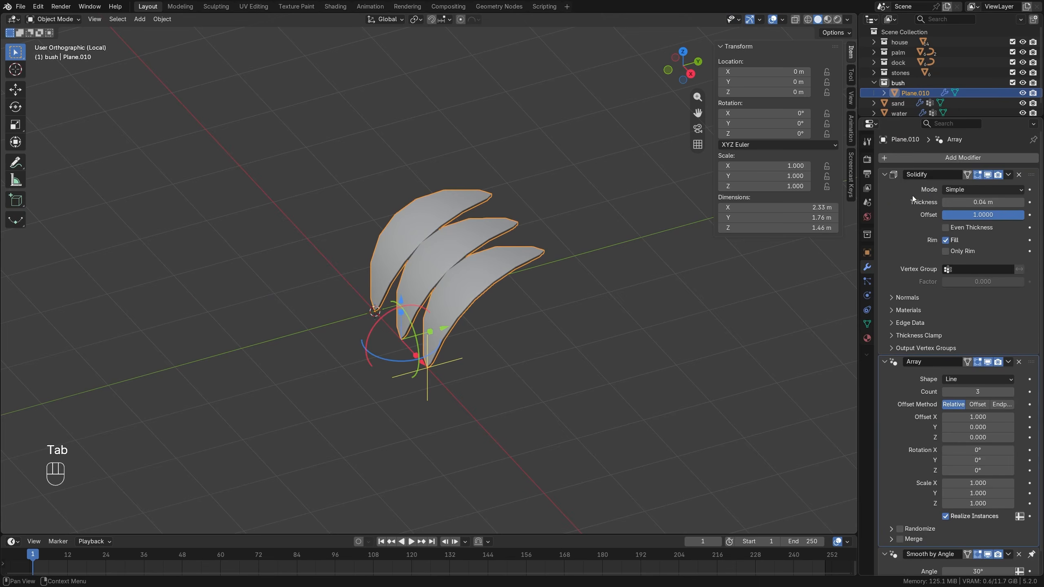
pyautogui.click(968, 381)
pyautogui.click(963, 406)
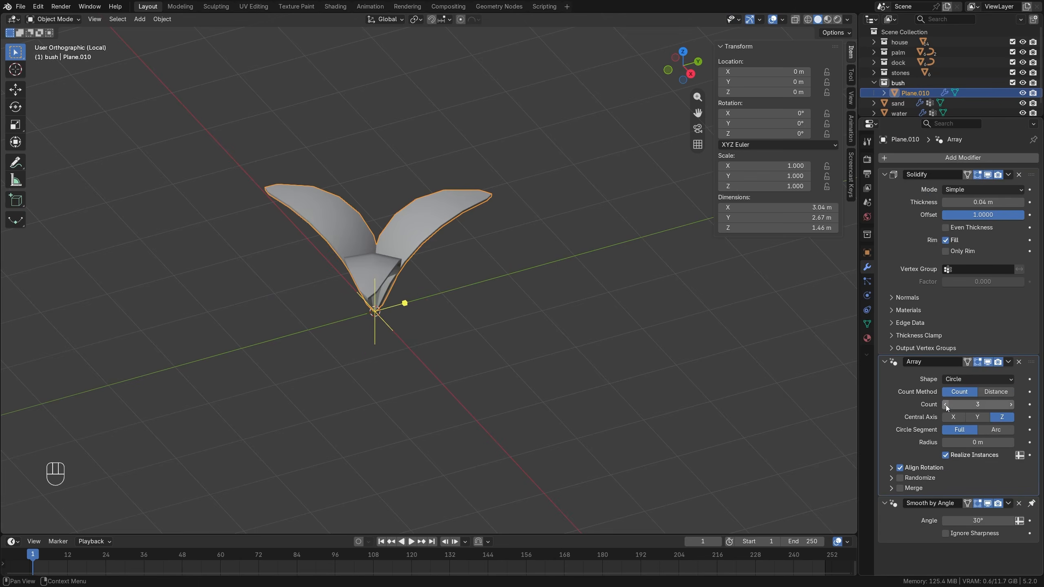
pyautogui.moveTo(977, 404); pyautogui.dragTo(968, 421)
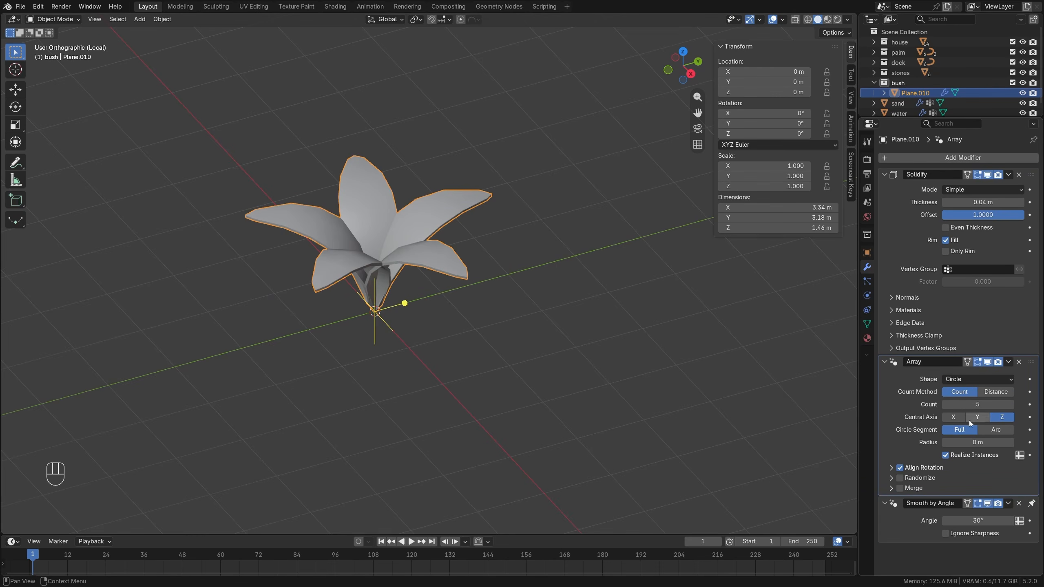
# Enable the array's Randomize option with 10° rotation on X, Y and Z and a scale of 0.5.
pyautogui.click(904, 478)
pyautogui.scroll(-5, 908, 421)
pyautogui.moveTo(450, 256); pyautogui.dragTo(470, 295, button='middle')
pyautogui.moveTo(961, 435); pyautogui.dragTo(989, 398)
pyautogui.moveTo(978, 388)
pyautogui.mouseDown()
pyautogui.moveTo(956, 388)
pyautogui.moveTo(975, 356)
pyautogui.moveTo(981, 376)
pyautogui.mouseUp()
# Move the leaf mesh 0.2226 m along Y in side view to spread the arrayed leaves away from the center.
pyautogui.press('Tab')
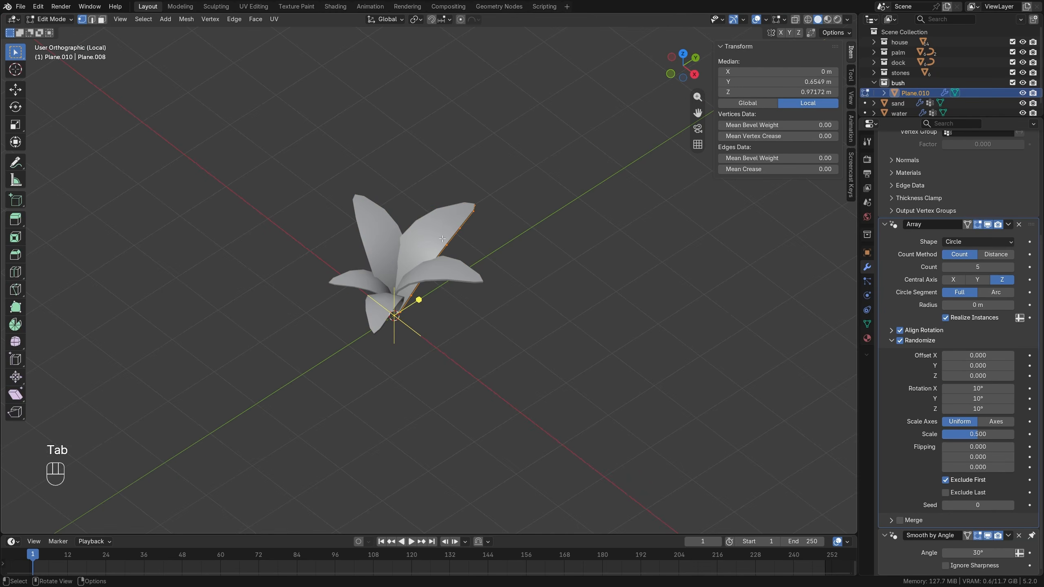
pyautogui.press('KP_3')
pyautogui.press('g')
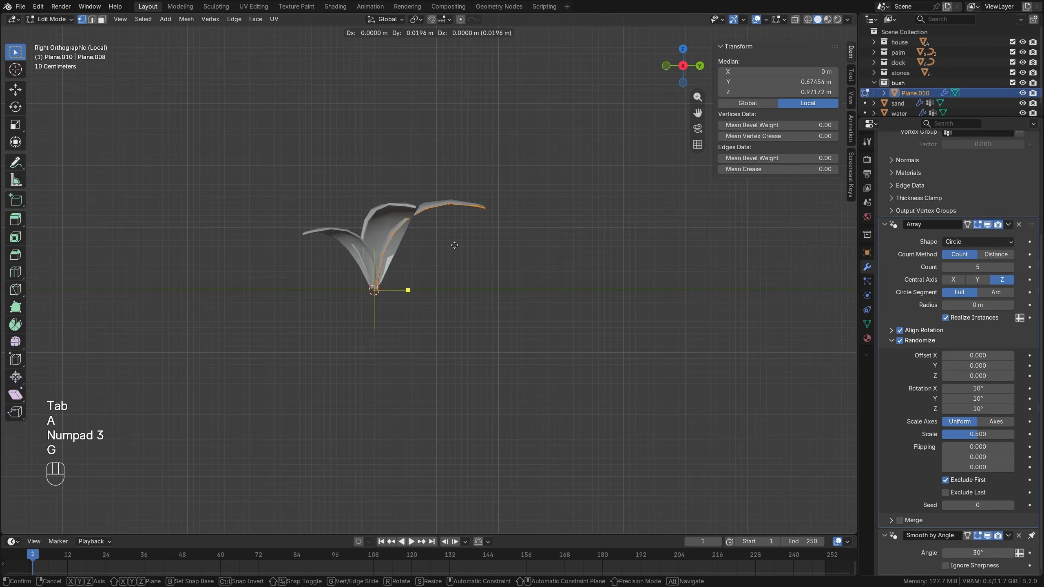
pyautogui.click(467, 246)
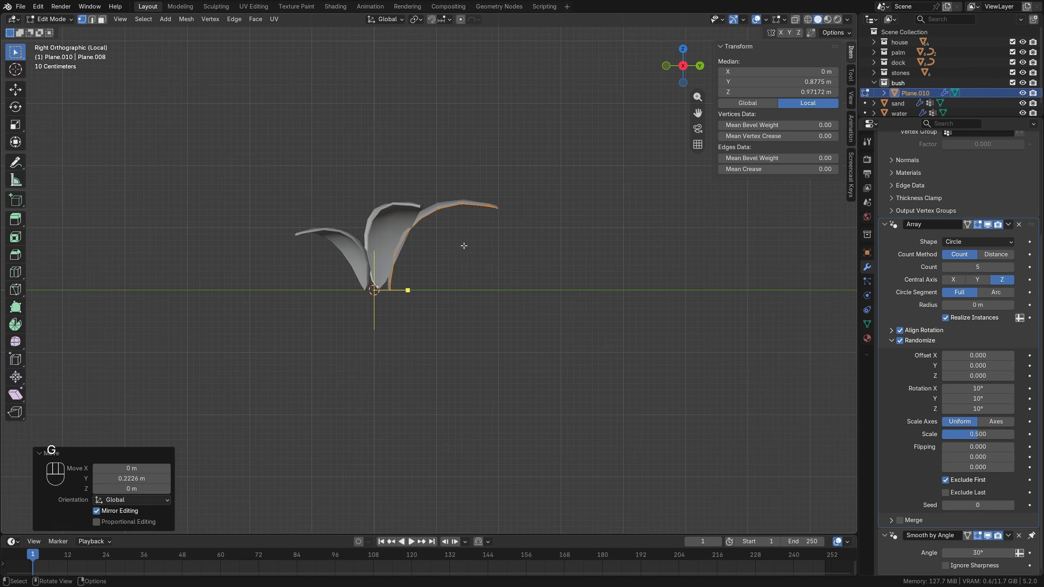
pyautogui.hotkey('alt', 'a')
pyautogui.moveTo(467, 245)
pyautogui.mouseDown(button='middle')
pyautogui.moveTo(502, 346)
pyautogui.moveTo(572, 349)
pyautogui.moveTo(475, 263)
pyautogui.mouseUp(button='middle')
pyautogui.press('Tab')
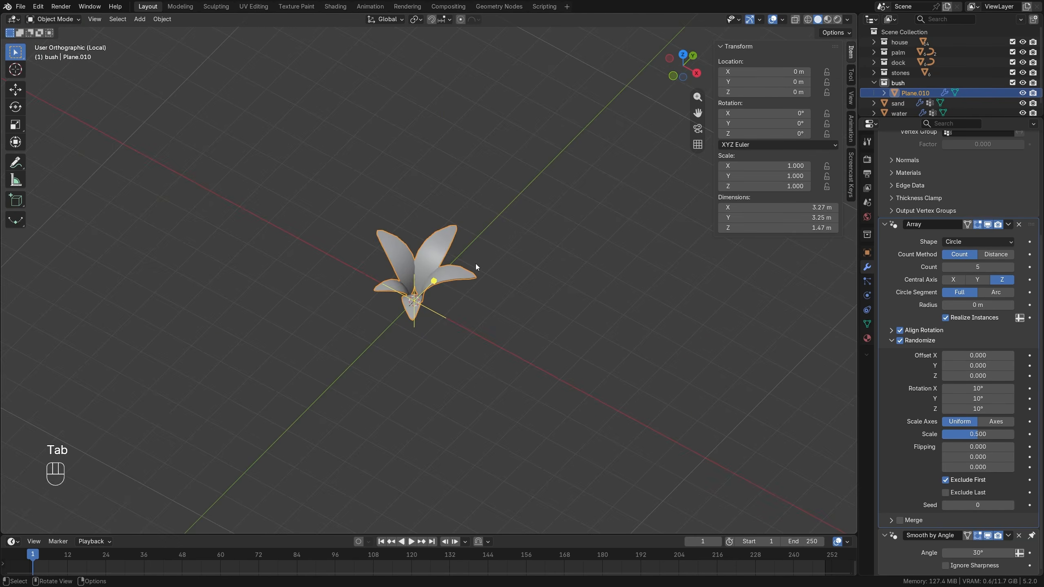
# Leave local view, move the bush beside the house's front railing at Y about 3.07 m, and scale it to about 0.353.
pyautogui.press('KP_Divide')
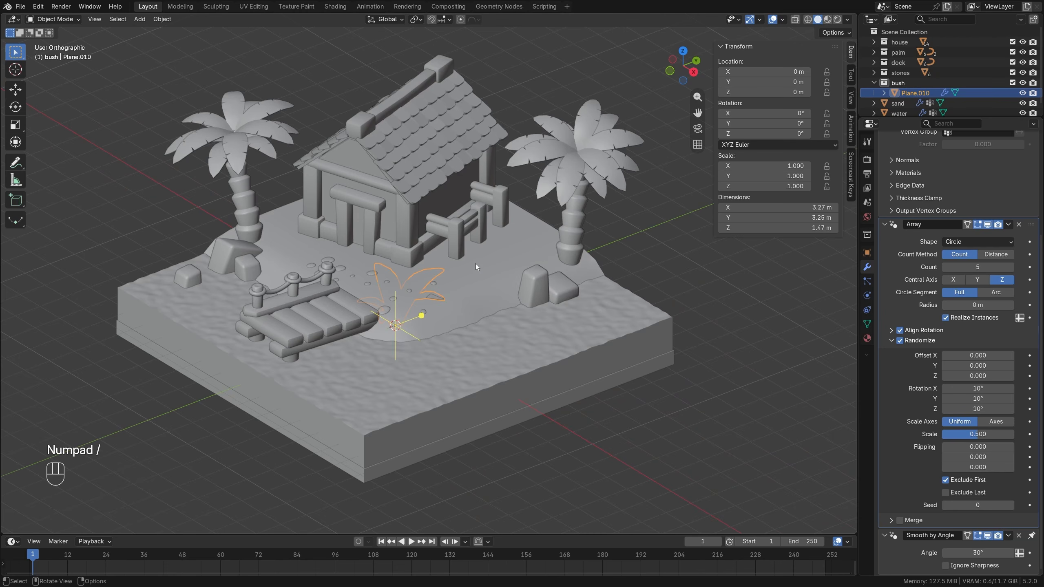
pyautogui.press('KP_7')
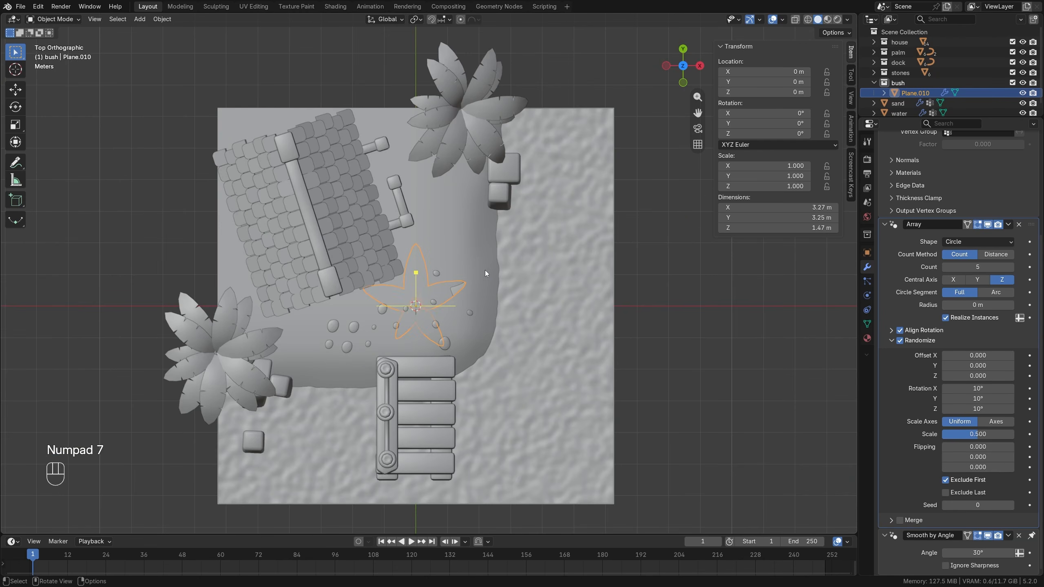
pyautogui.press('g')
pyautogui.click(483, 168)
pyautogui.press('s')
pyautogui.click(491, 211)
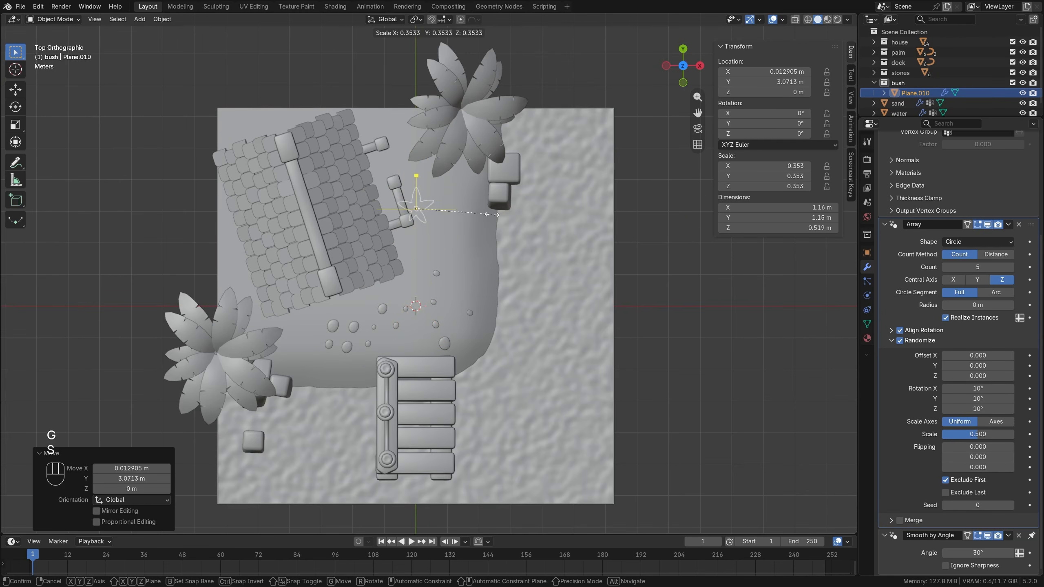
# Raise the bush onto the sand at Z 1.3985 m and enlarge it by a factor of 1.112.
pyautogui.moveTo(491, 211); pyautogui.dragTo(365, 173, button='middle')
pyautogui.press('g')
pyautogui.press('z')
pyautogui.click(449, 175)
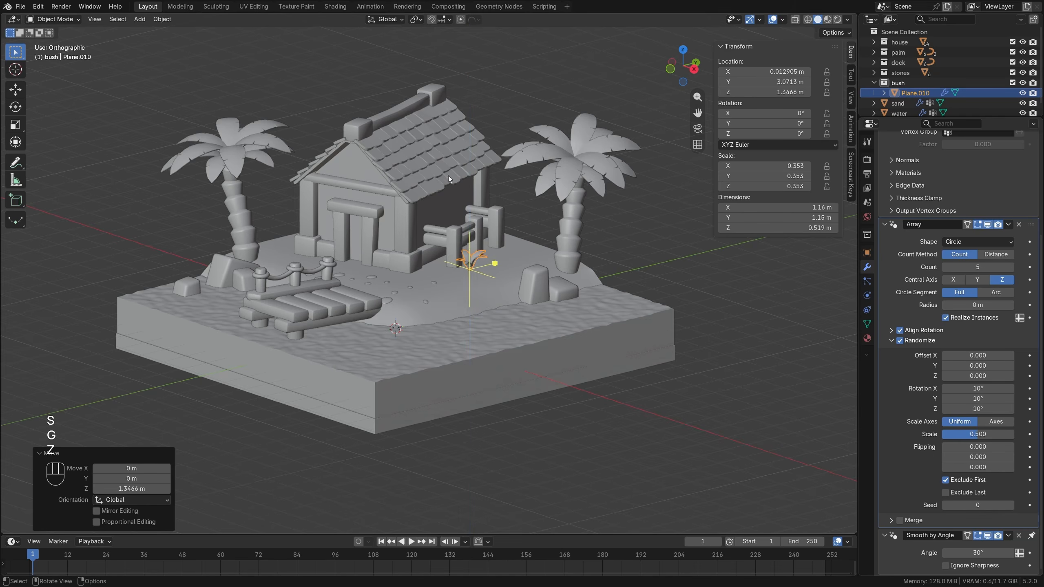
pyautogui.scroll(4, 522, 232)
pyautogui.press('g')
pyautogui.press('z')
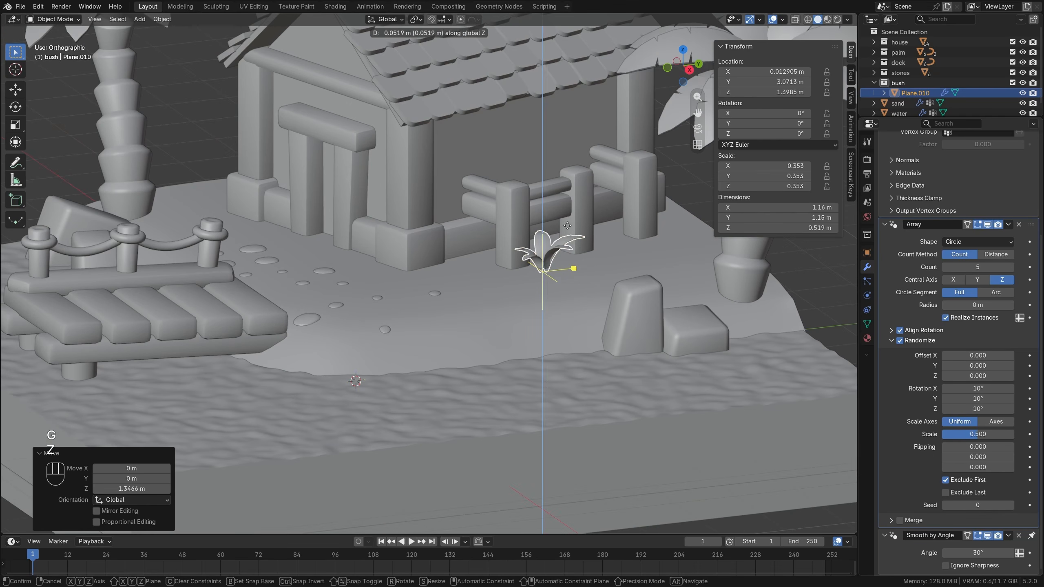
pyautogui.click(613, 222)
pyautogui.press('s')
pyautogui.click(630, 218)
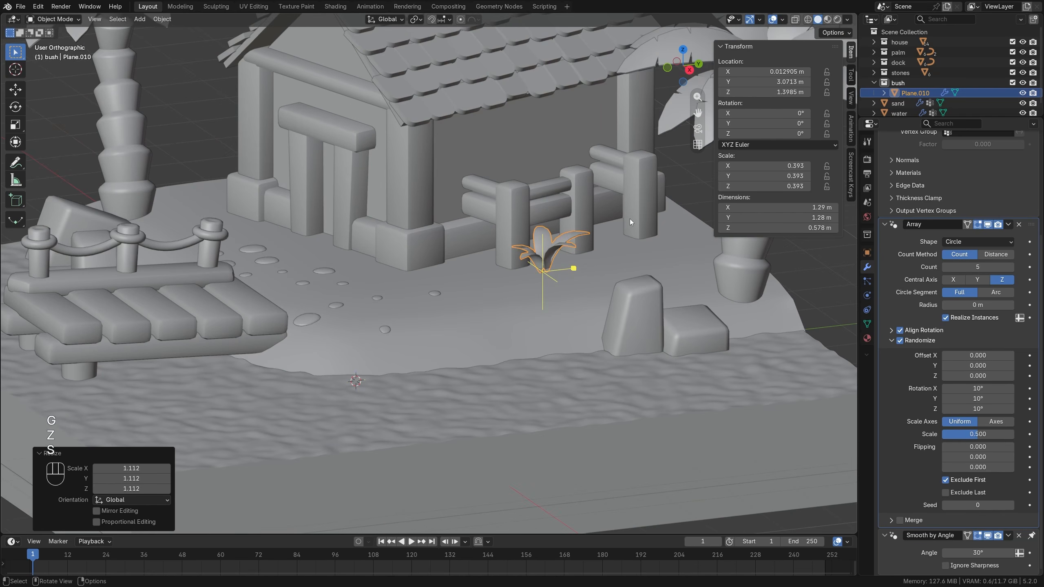
# Place a linked duplicate of the bush by the porch's far post in top view and rotate it -24.1°.
pyautogui.press('KP_7')
pyautogui.keyDown('shift'); pyautogui.moveTo(630, 218); pyautogui.dragTo(558, 311, button='middle'); pyautogui.keyUp('shift')
pyautogui.hotkey('alt', 'd')
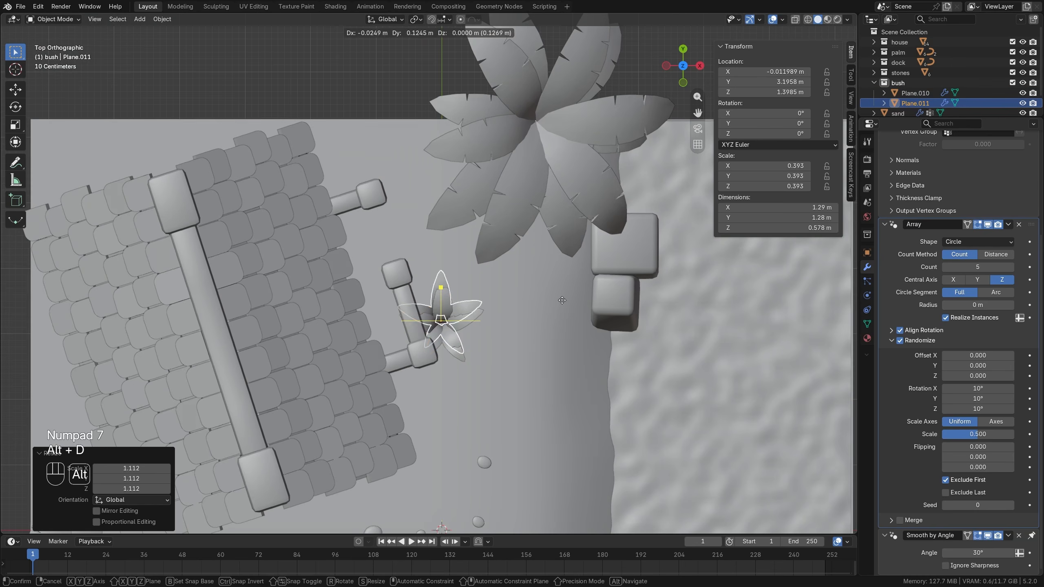
pyautogui.click(520, 204)
pyautogui.press('r')
pyautogui.click(559, 184)
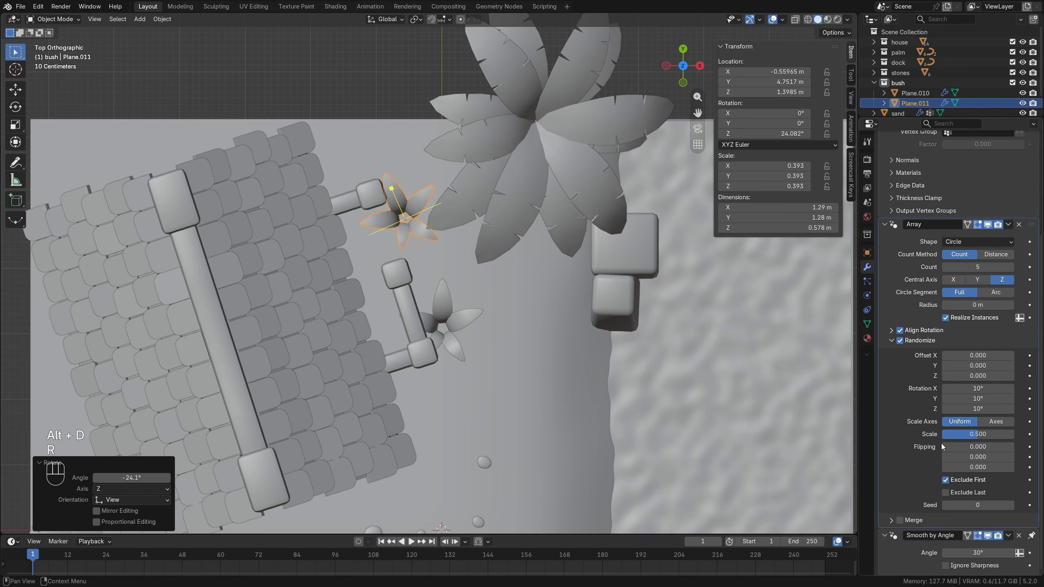
# Set the duplicate bush's randomize seed to 3 and shift it about -0.087 m in X and 0.205 m in Y.
pyautogui.click(1011, 505)
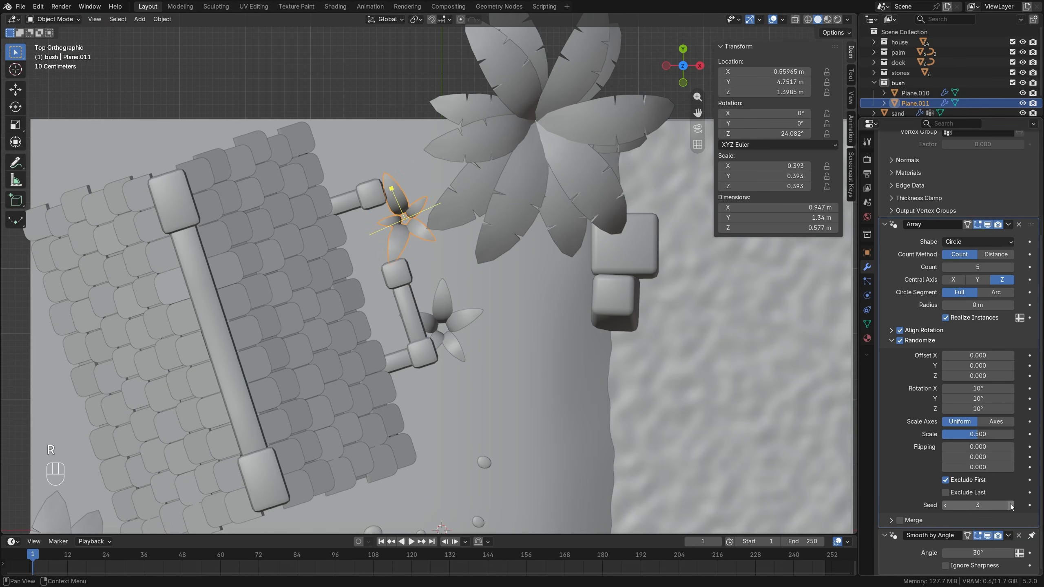
pyautogui.press('g')
pyautogui.click(416, 205)
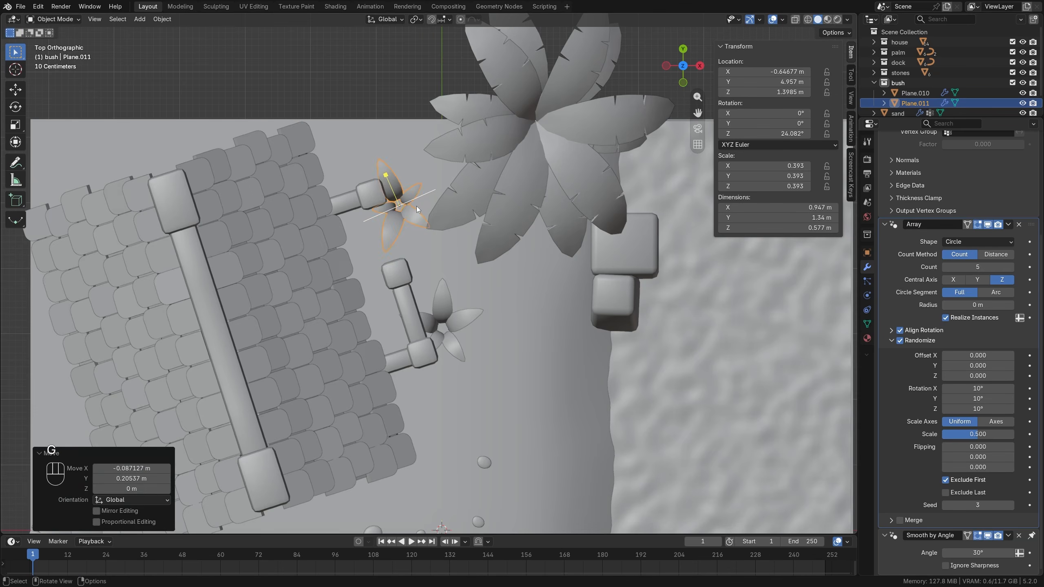
pyautogui.moveTo(416, 206); pyautogui.dragTo(442, 221, button='middle')
# Place a linked duplicate of the bush beside the shoreline stones in top view, tilt it freely, and set its randomize seed to 4.
pyautogui.press('KP_7')
pyautogui.hotkey('alt', 'd')
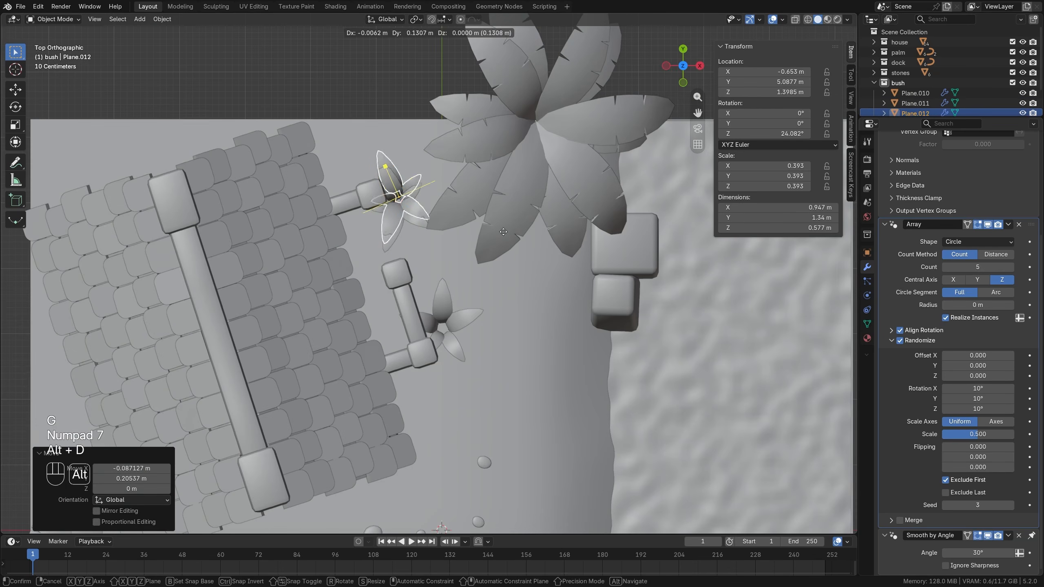
pyautogui.click(696, 384)
pyautogui.press('r')
pyautogui.press('r')
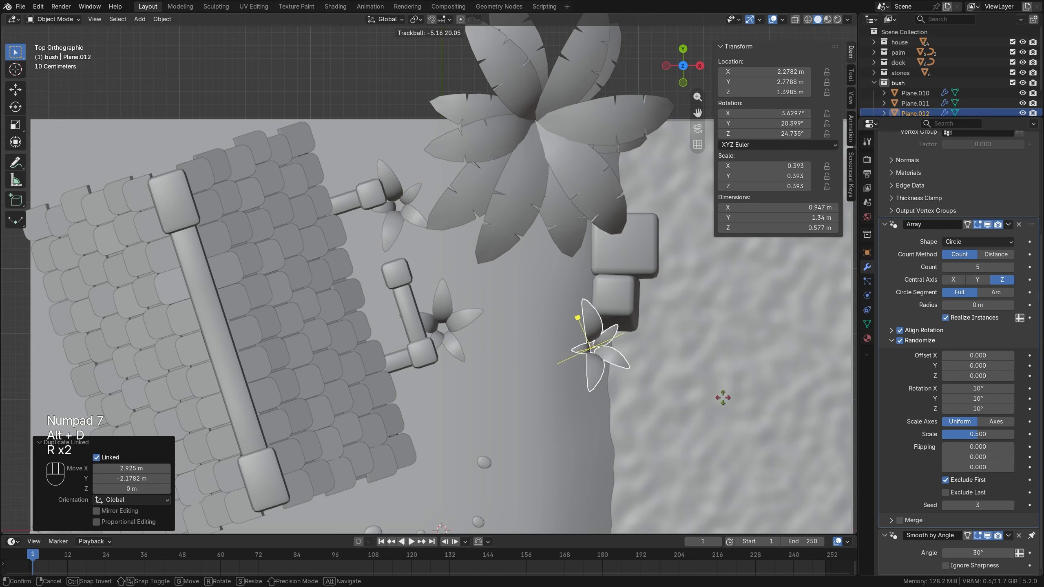
pyautogui.click(722, 396)
pyautogui.click(1011, 508)
# Lower the shoreline bush about 0.487 m onto the sand and nudge it into place beside the stones.
pyautogui.moveTo(591, 337); pyautogui.dragTo(523, 302, button='middle')
pyautogui.press('g')
pyautogui.press('z')
pyautogui.click(578, 293)
pyautogui.scroll(2, 524, 303)
pyautogui.scroll(-3, 523, 303)
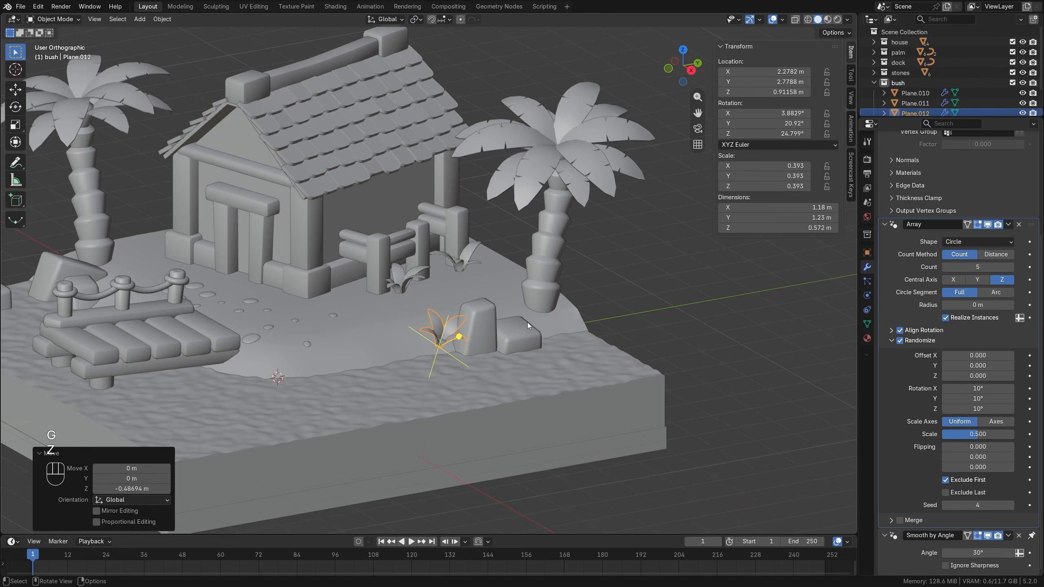
pyautogui.press('g')
pyautogui.click(494, 325)
# Place a linked duplicate of the bush between the dock-side palm and the house, rotate it, and set its randomize seed to 7.
pyautogui.moveTo(385, 303); pyautogui.dragTo(411, 320, button='middle')
pyautogui.hotkey('alt', 'd')
pyautogui.click(121, 287)
pyautogui.press('r')
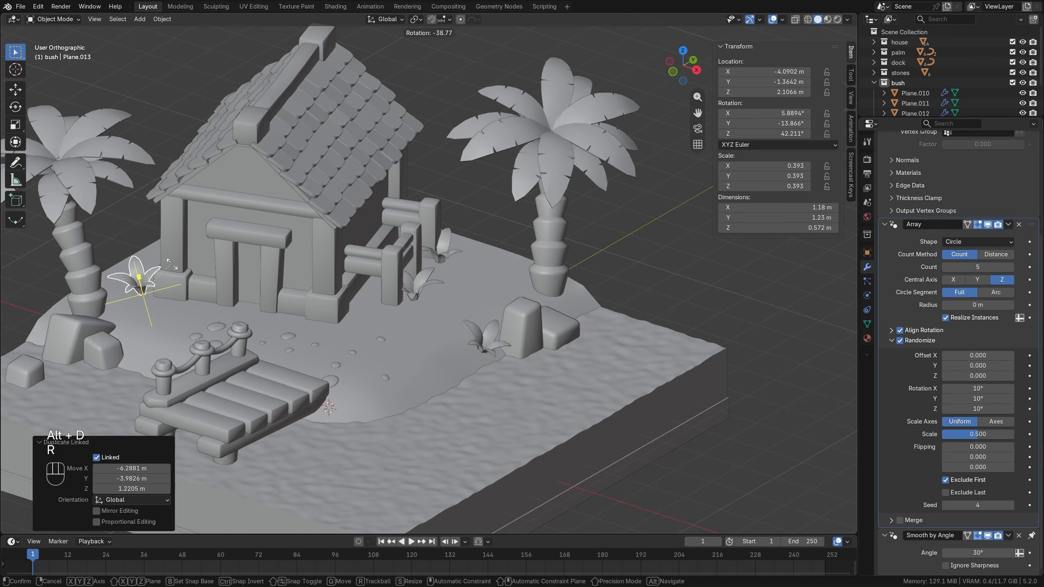
pyautogui.click(184, 322)
pyautogui.click(1011, 505)
pyautogui.click(1011, 505)
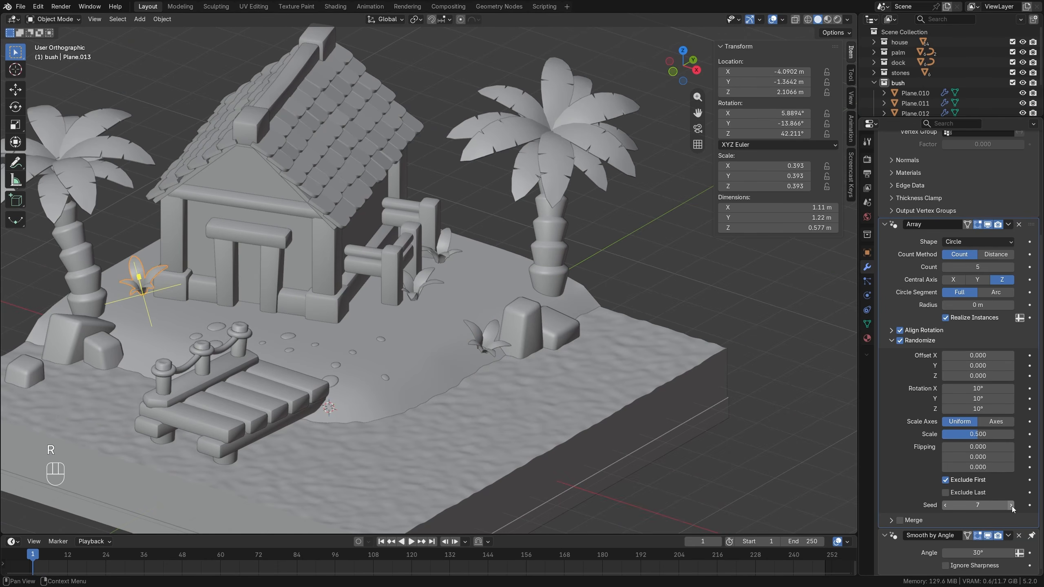
pyautogui.click(1010, 505)
# Rotate the new bush 43.2° and move it by the house's front corner at about X -4.8 m, Y -0.4 m.
pyautogui.moveTo(534, 411); pyautogui.dragTo(449, 424, button='middle')
pyautogui.press('r')
pyautogui.click(439, 456)
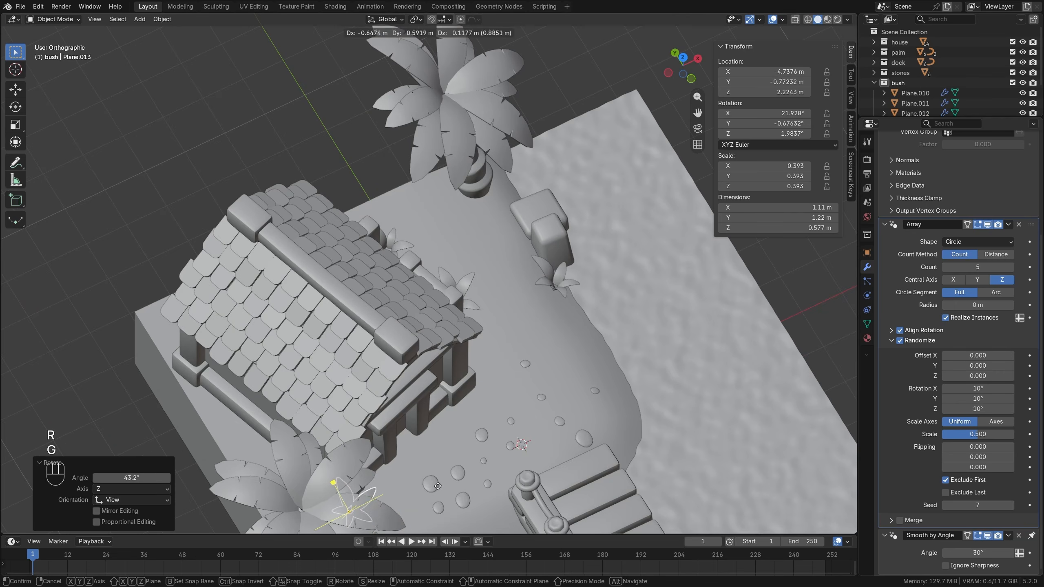
pyautogui.press('g')
pyautogui.click(430, 486)
pyautogui.press('KP_7')
pyautogui.keyDown('shift'); pyautogui.moveTo(431, 487); pyautogui.dragTo(533, 351, button='middle'); pyautogui.keyUp('shift')
pyautogui.press('g')
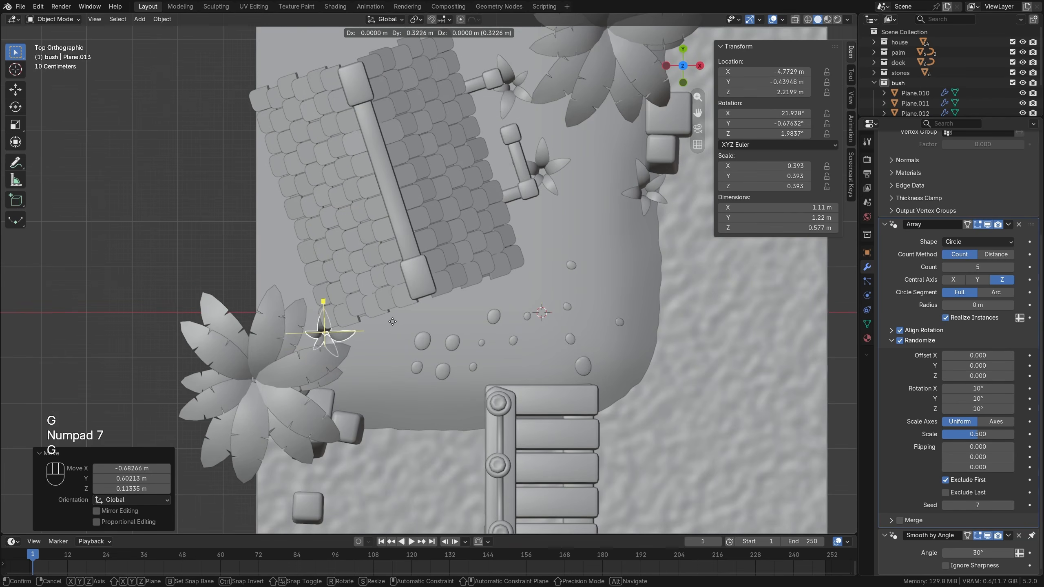
pyautogui.click(391, 323)
# Lower the bush by the house corner to Z about 1.448 m and shift it to X about -4.897 m.
pyautogui.moveTo(391, 323); pyautogui.dragTo(358, 259, button='middle')
pyautogui.press('g')
pyautogui.press('z')
pyautogui.click(361, 308)
pyautogui.moveTo(346, 294); pyautogui.dragTo(373, 321, button='middle')
pyautogui.scroll(2, 373, 325)
pyautogui.press('g')
pyautogui.click(378, 368)
# Rotate the corner bush to about 8.3°, 9.7°, -5.3°, settle it at Z about 1.40 m, and deselect everything.
pyautogui.moveTo(379, 367); pyautogui.dragTo(310, 305, button='middle')
pyautogui.press('r')
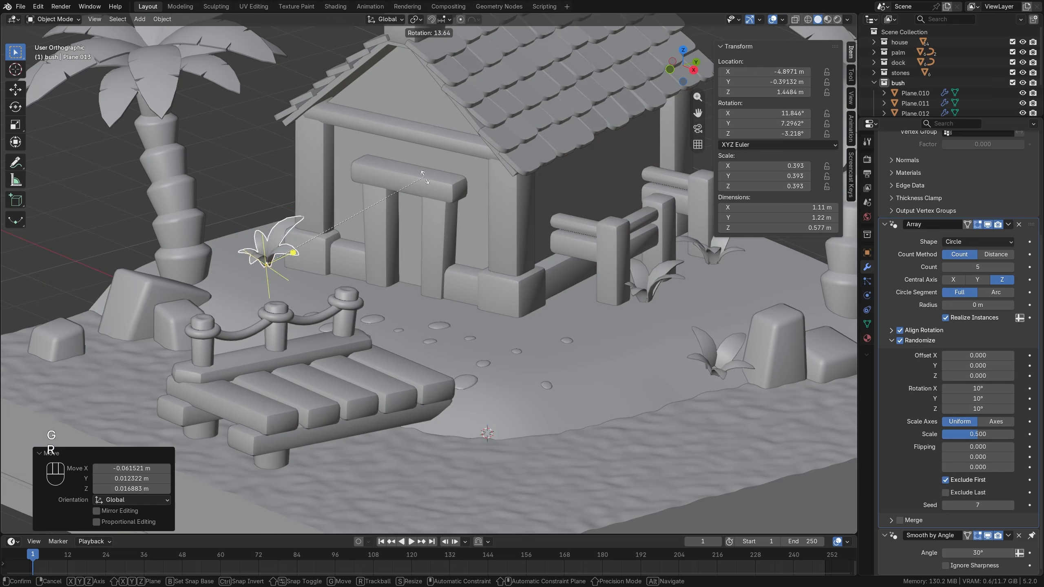
pyautogui.click(389, 222)
pyautogui.press('g')
pyautogui.click(389, 222)
pyautogui.scroll(-1, 575, 296)
pyautogui.hotkey('alt', 'a')
# Collapse the bush collection and enlarge the outliner area to show the whole scene list.
pyautogui.moveTo(605, 305); pyautogui.dragTo(570, 335, button='middle')
pyautogui.scroll(-2, 547, 375)
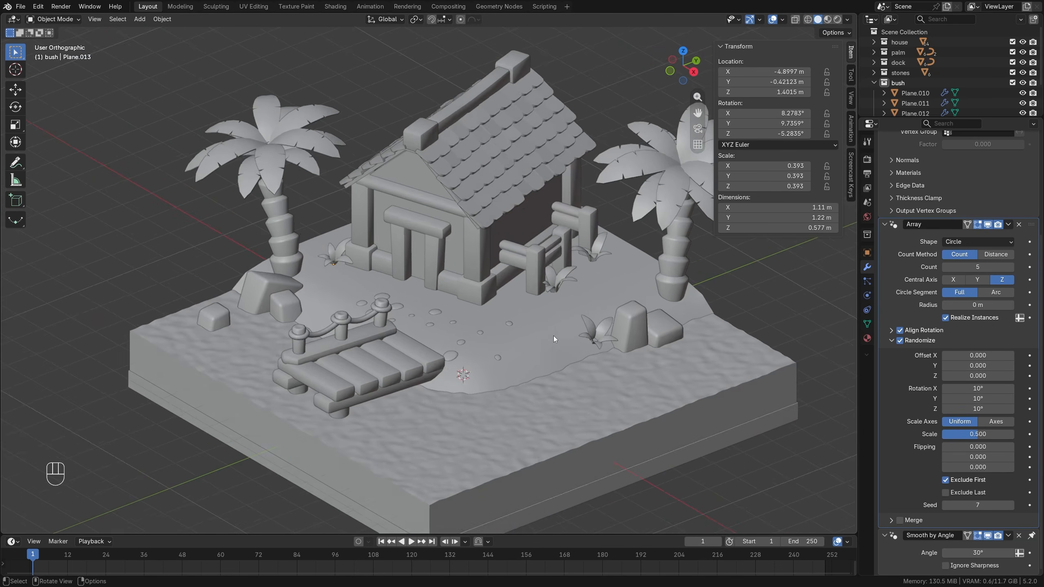
pyautogui.scroll(-1, 549, 337)
pyautogui.keyDown('shift'); pyautogui.moveTo(503, 341); pyautogui.dragTo(464, 320, button='middle'); pyautogui.keyUp('shift')
pyautogui.click(874, 82)
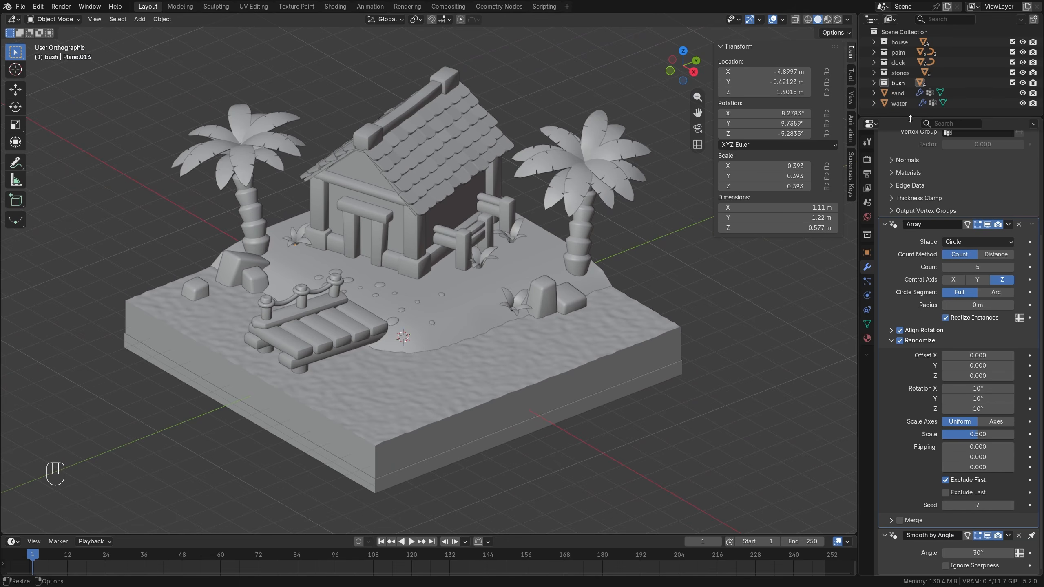
pyautogui.moveTo(910, 119); pyautogui.dragTo(910, 148)
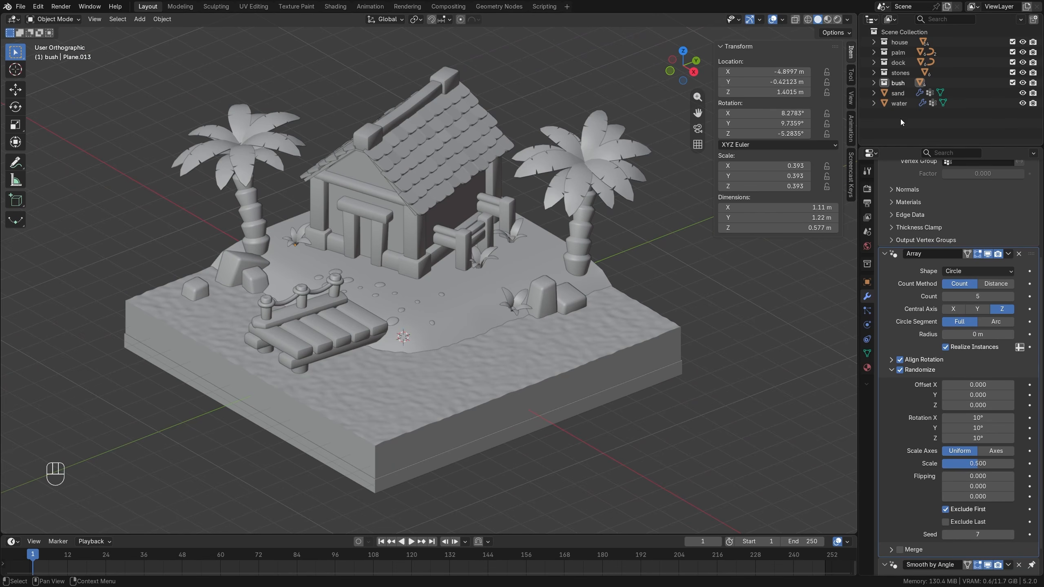
pyautogui.scroll(-1, 404, 300)
pyautogui.keyDown('shift'); pyautogui.moveTo(426, 322); pyautogui.dragTo(434, 308, button='middle'); pyautogui.keyUp('shift')
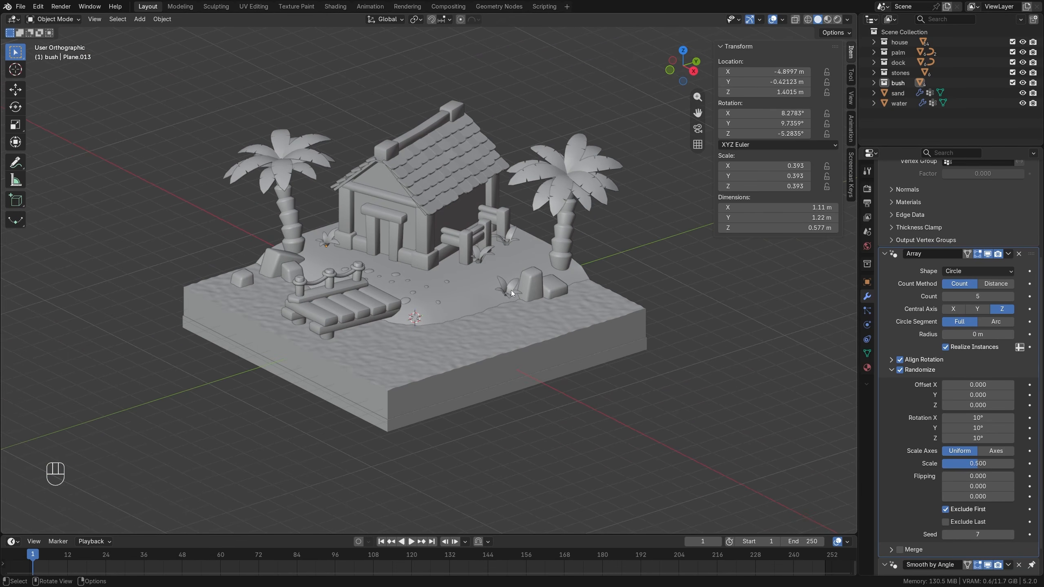
pyautogui.scroll(1, 488, 294)
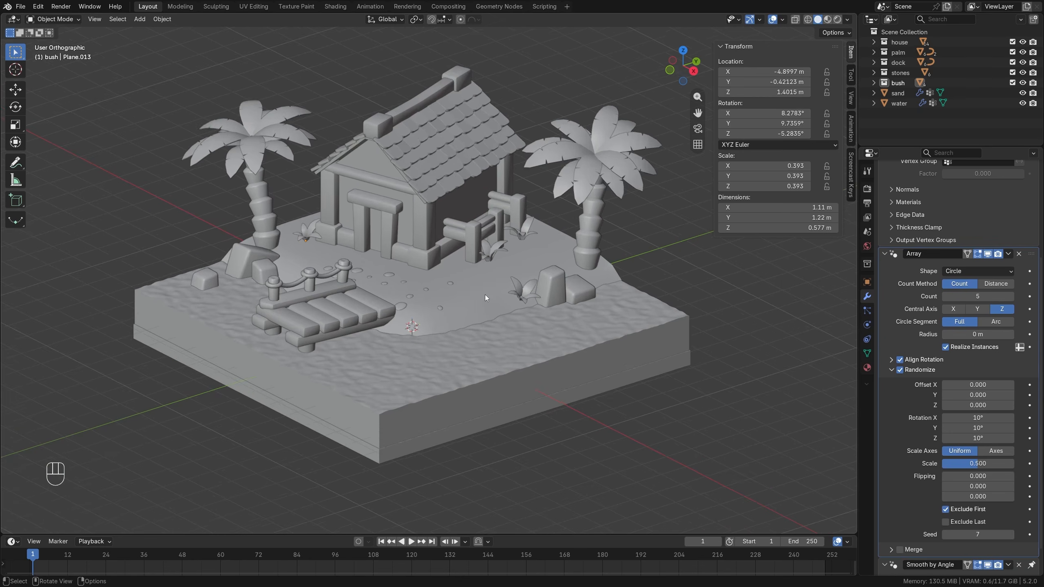
pyautogui.scroll(-1, 485, 294)
# Add a plane to the Scene Collection at the world origin and scale it by 100.
pyautogui.click(902, 32)
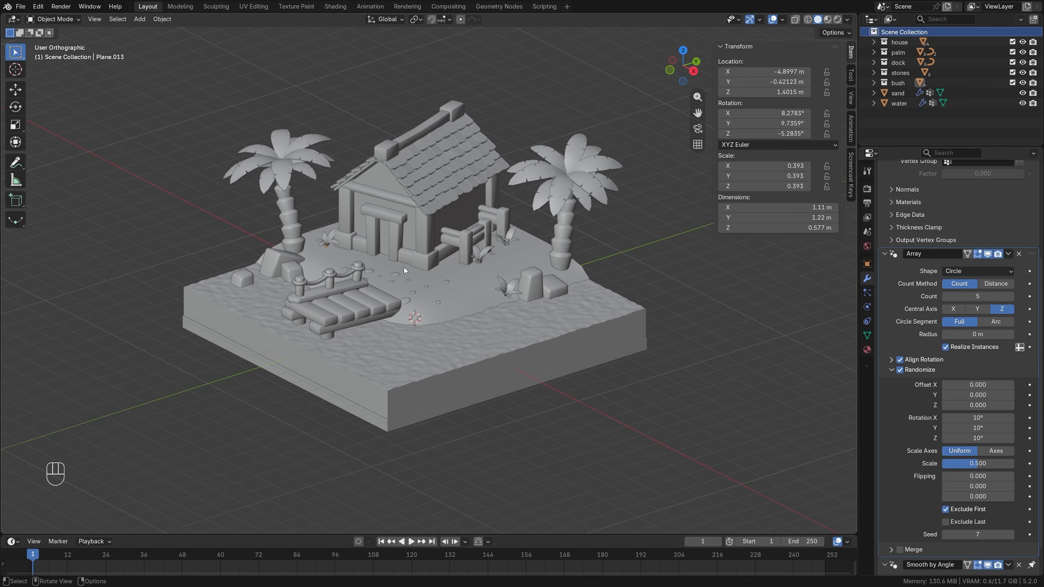
pyautogui.hotkey('shift', 'a')
pyautogui.moveTo(404, 267)
pyautogui.click(473, 267)
pyautogui.press('s')
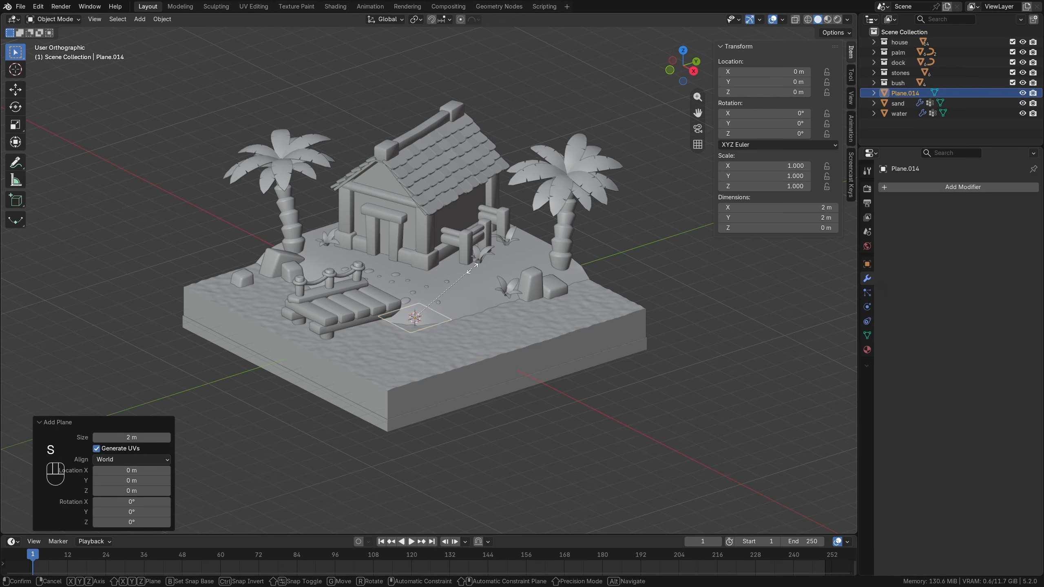
pyautogui.press('KP_1')
pyautogui.press('KP_0')
pyautogui.press('KP_0')
pyautogui.press('KP_Enter')
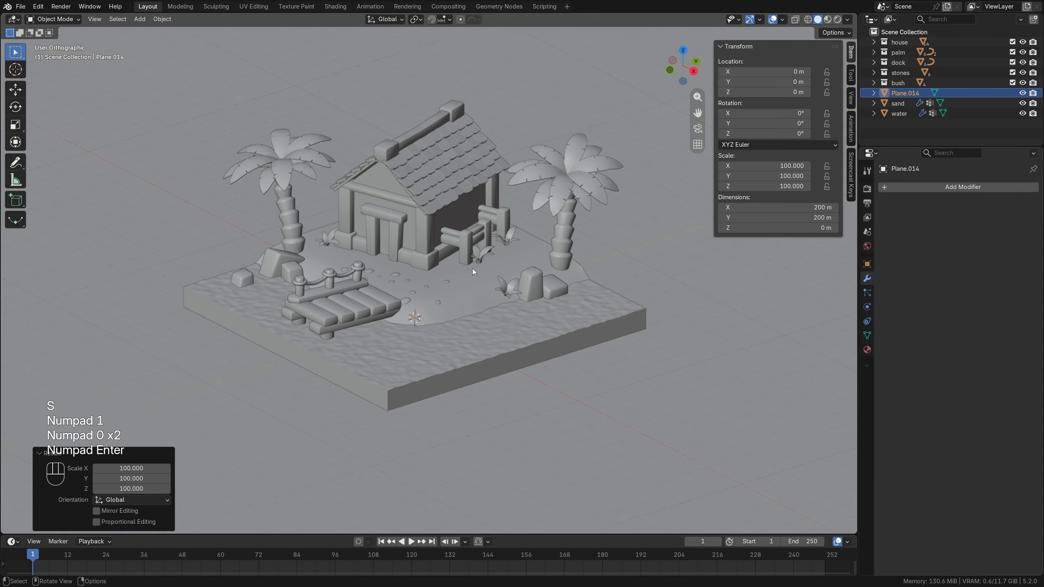
# Lower the large plane beneath the diorama to Z about -0.947 m and rename it ground.
pyautogui.scroll(-10, 472, 268)
pyautogui.scroll(12, 480, 265)
pyautogui.scroll(-6, 479, 374)
pyautogui.scroll(3, 479, 374)
pyautogui.press('g')
pyautogui.press('z')
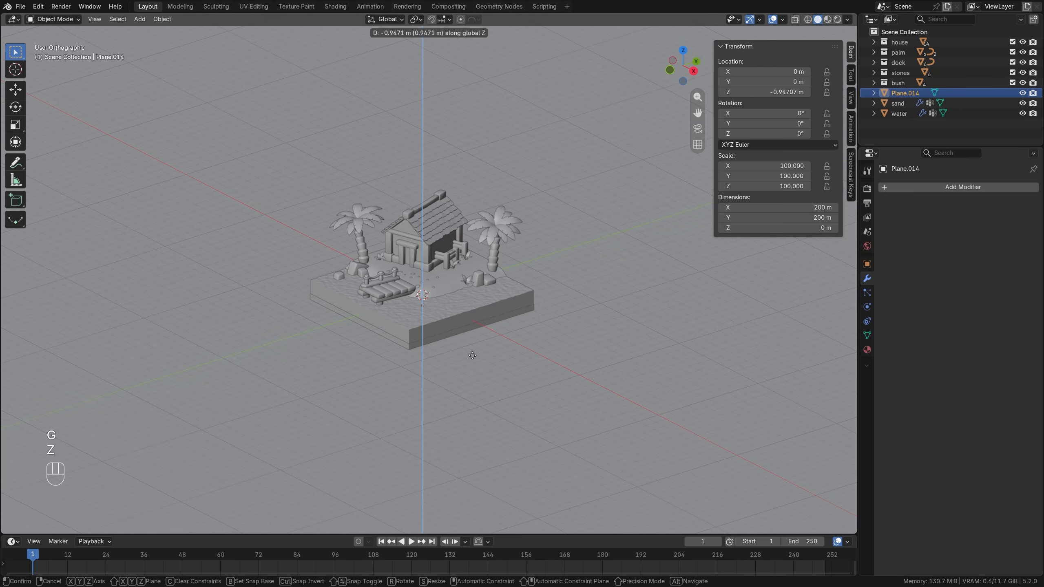
pyautogui.click(472, 355)
pyautogui.press('KP_1')
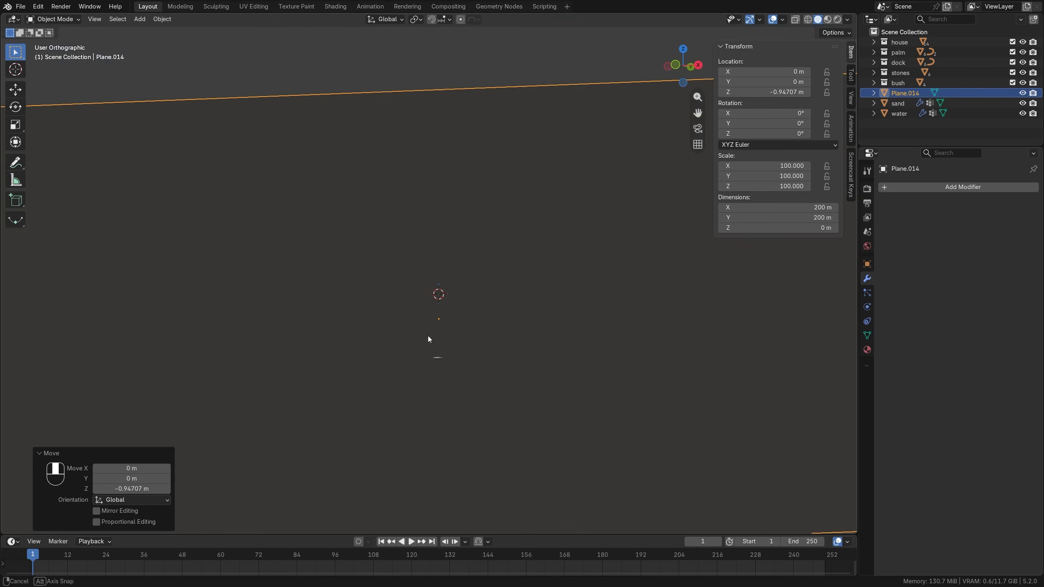
pyautogui.moveTo(402, 347); pyautogui.dragTo(452, 342, button='middle')
pyautogui.scroll(-3, 426, 341)
pyautogui.scroll(4, 426, 341)
pyautogui.scroll(1, 425, 341)
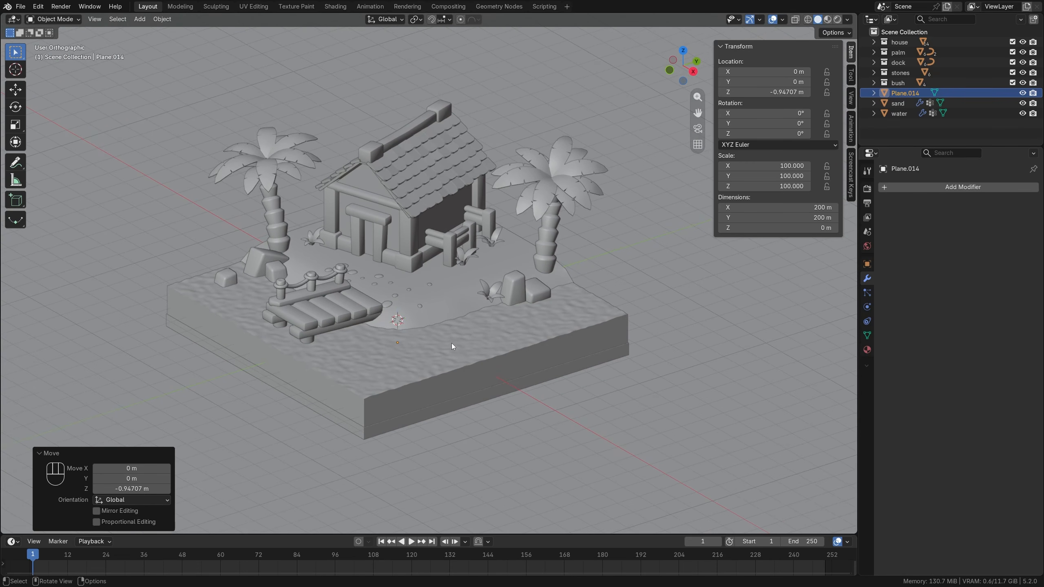
pyautogui.doubleClick(902, 93)
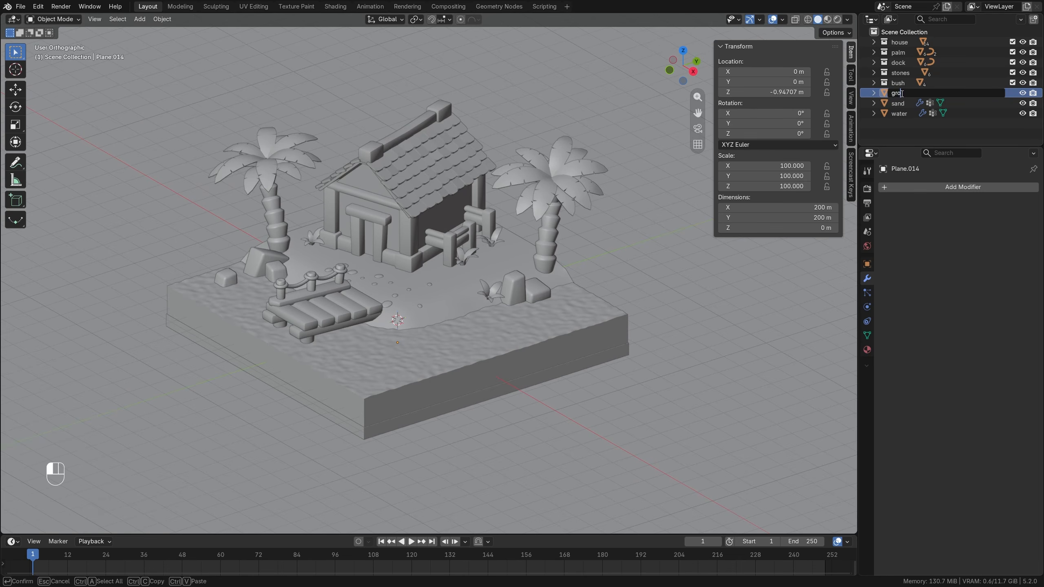
pyautogui.press('Return')
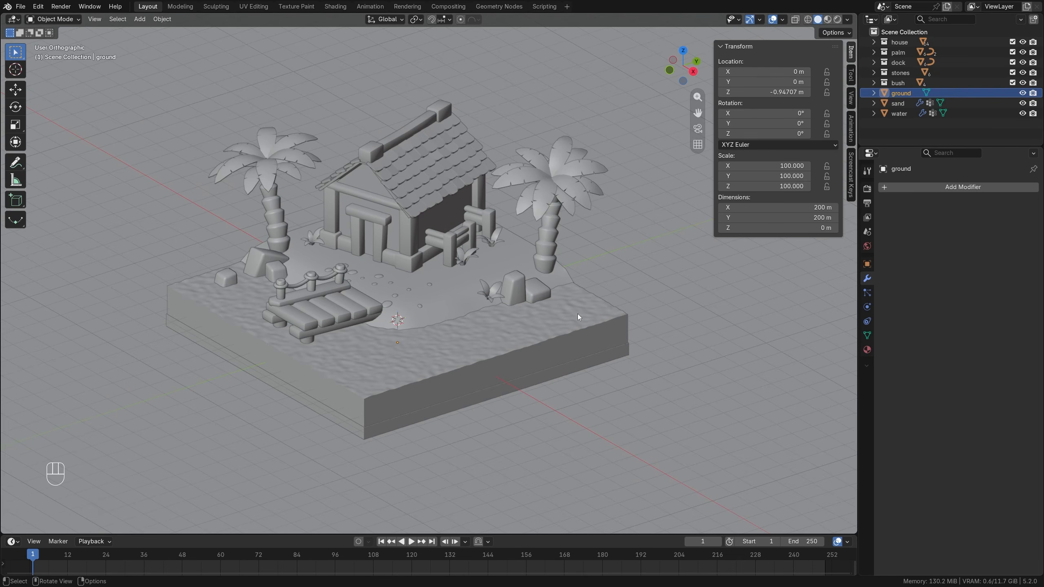
# Enlarge the timeline area and split the 3D viewport into two side-by-side views, framing the island in the first.
pyautogui.moveTo(323, 533); pyautogui.dragTo(323, 302)
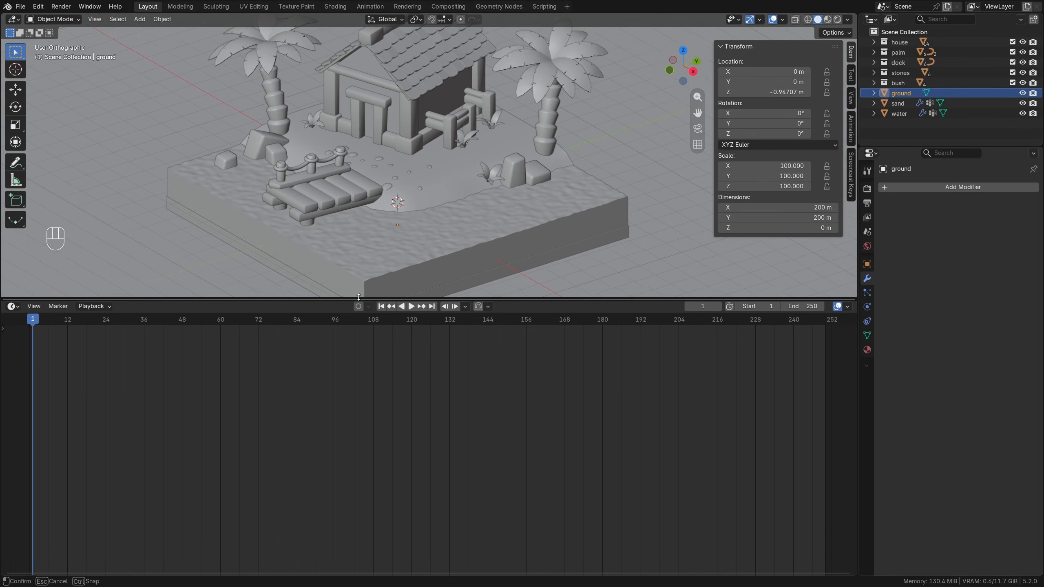
pyautogui.keyDown('shift'); pyautogui.moveTo(383, 147); pyautogui.dragTo(416, 167, button='middle'); pyautogui.keyUp('shift')
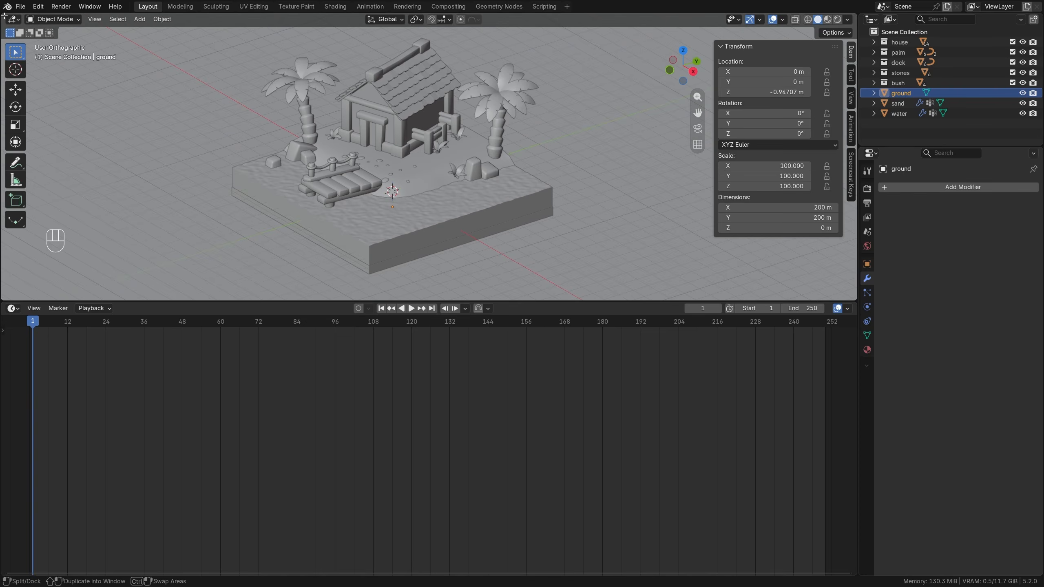
pyautogui.moveTo(4, 16); pyautogui.dragTo(454, 60)
pyautogui.scroll(3, 173, 180)
pyautogui.moveTo(231, 169)
pyautogui.keyDown('shift'); pyautogui.mouseDown(button='middle')
pyautogui.moveTo(173, 180)
pyautogui.moveTo(223, 189)
pyautogui.mouseUp(button='middle'); pyautogui.keyUp('shift')
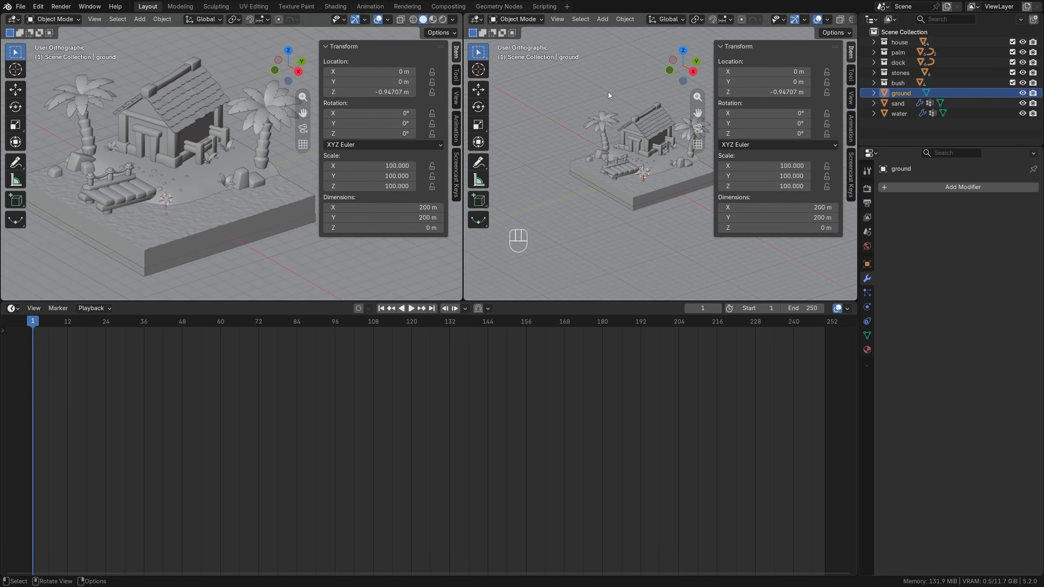
# Hide the toolbar, sidebar, gizmos and overlays in the second viewport and switch it to rendered shading.
pyautogui.press('t')
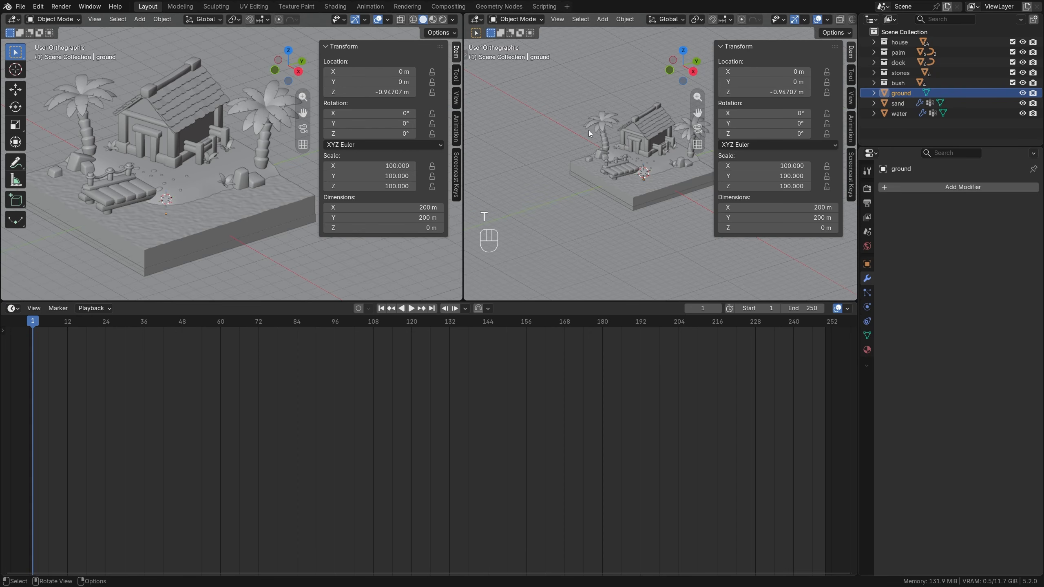
pyautogui.press('n')
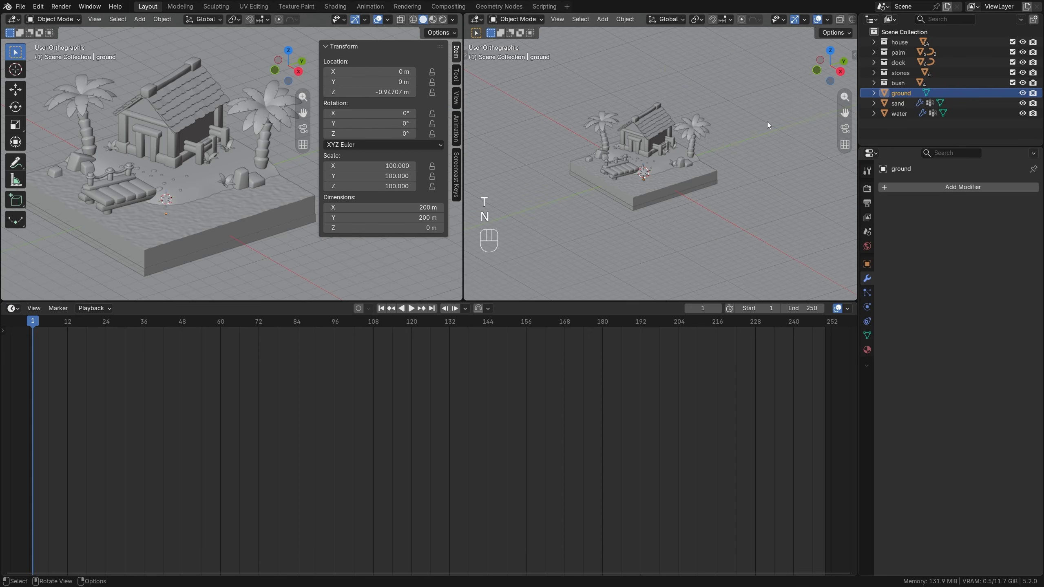
pyautogui.click(794, 20)
pyautogui.scroll(-3, 816, 22)
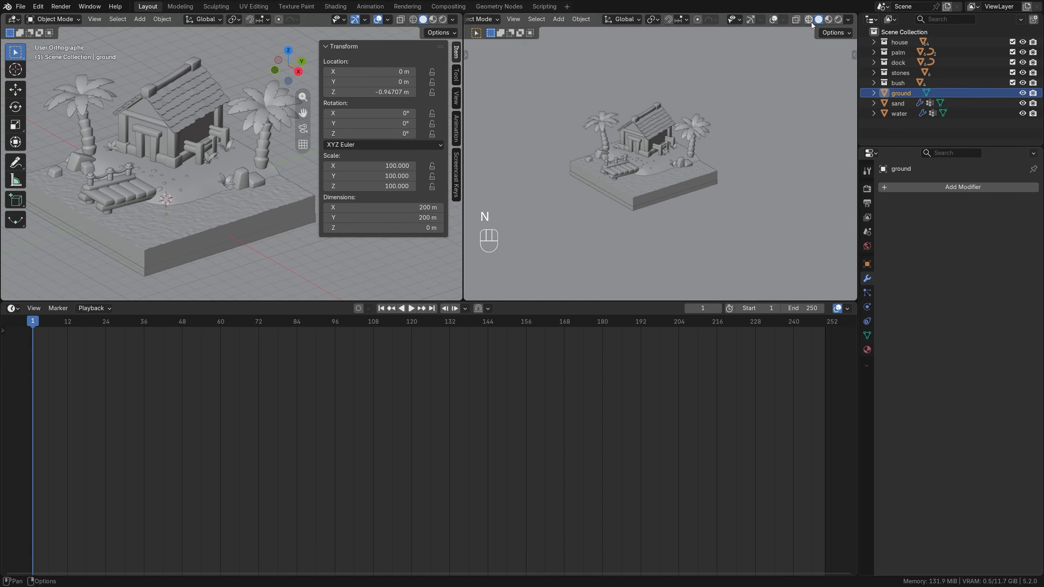
pyautogui.click(839, 19)
# Set the render engine to Cycles and its device to GPU Compute.
pyautogui.click(867, 189)
pyautogui.click(963, 188)
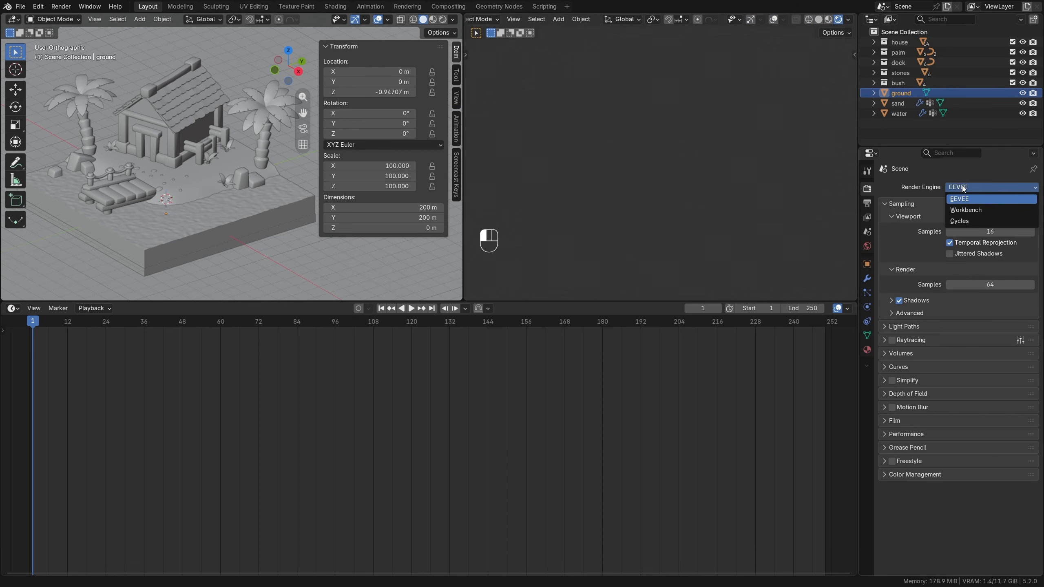
pyautogui.click(959, 225)
pyautogui.click(964, 200)
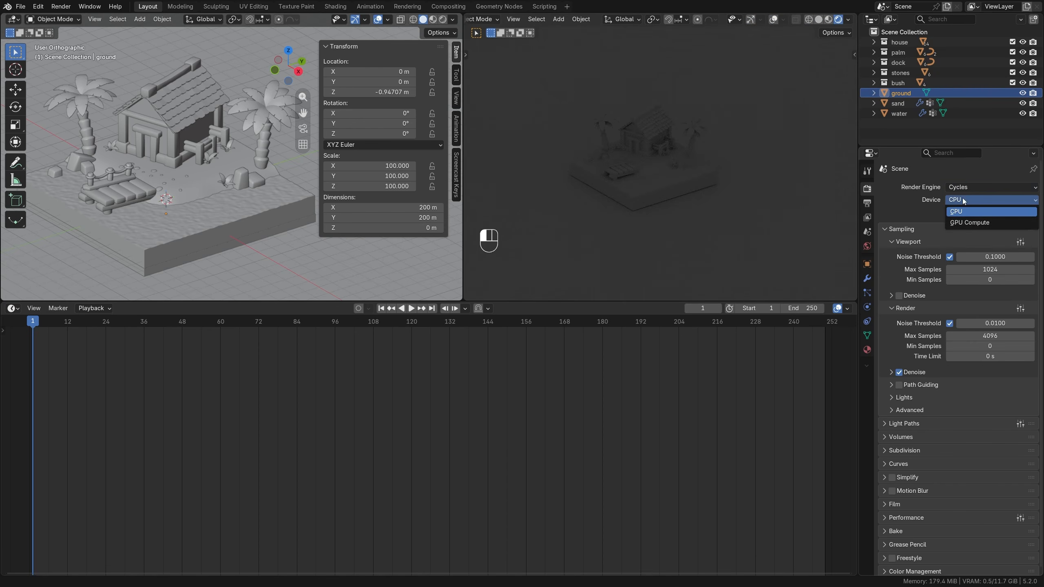
pyautogui.click(969, 224)
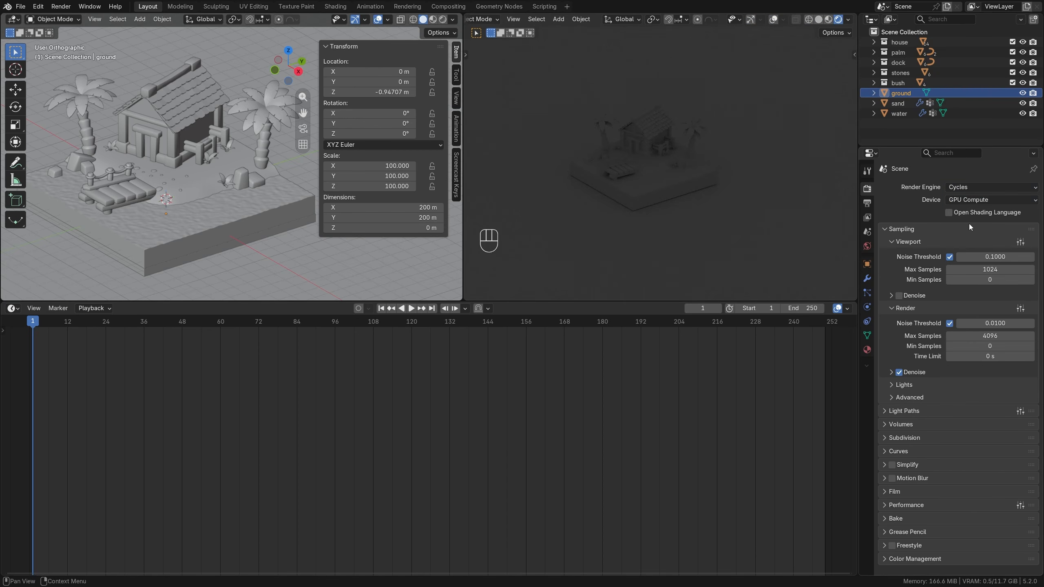
# Check the Cycles render devices in the system preferences and close the preferences.
pyautogui.click(39, 7)
pyautogui.click(78, 139)
pyautogui.click(336, 345)
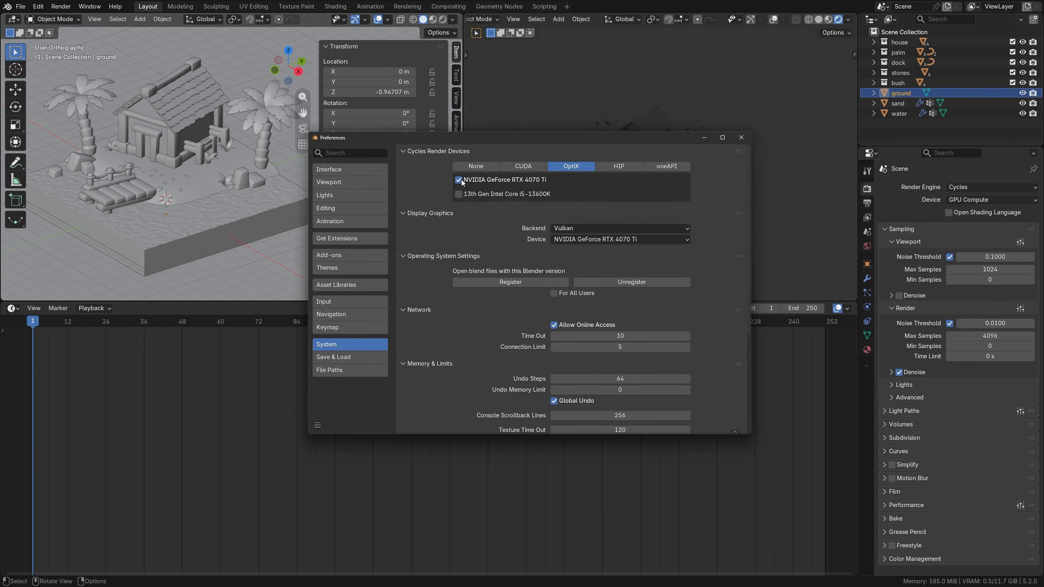
pyautogui.click(741, 137)
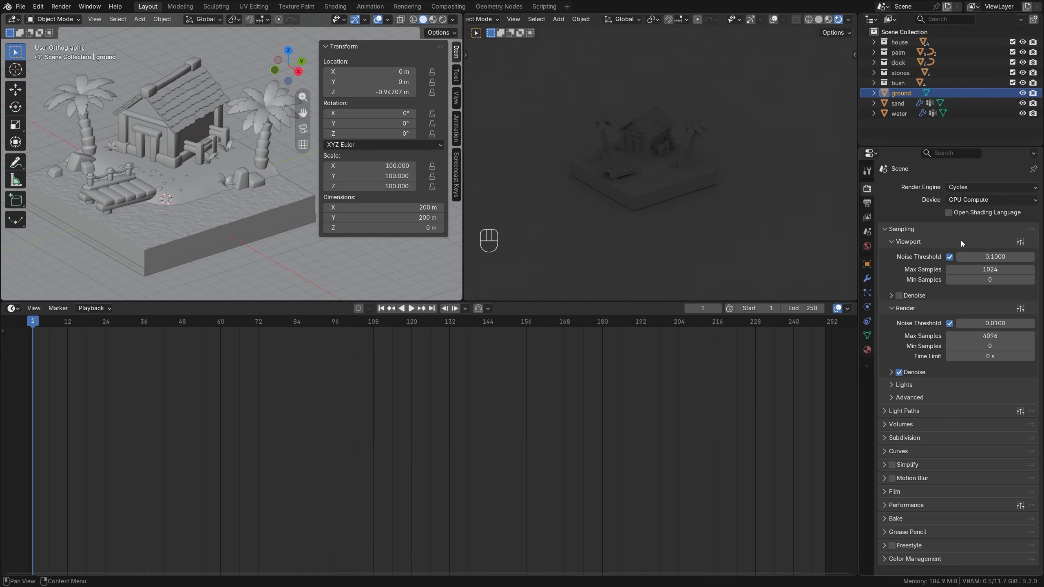
# Enable viewport denoising and set the color management look to High Contrast.
pyautogui.click(891, 296)
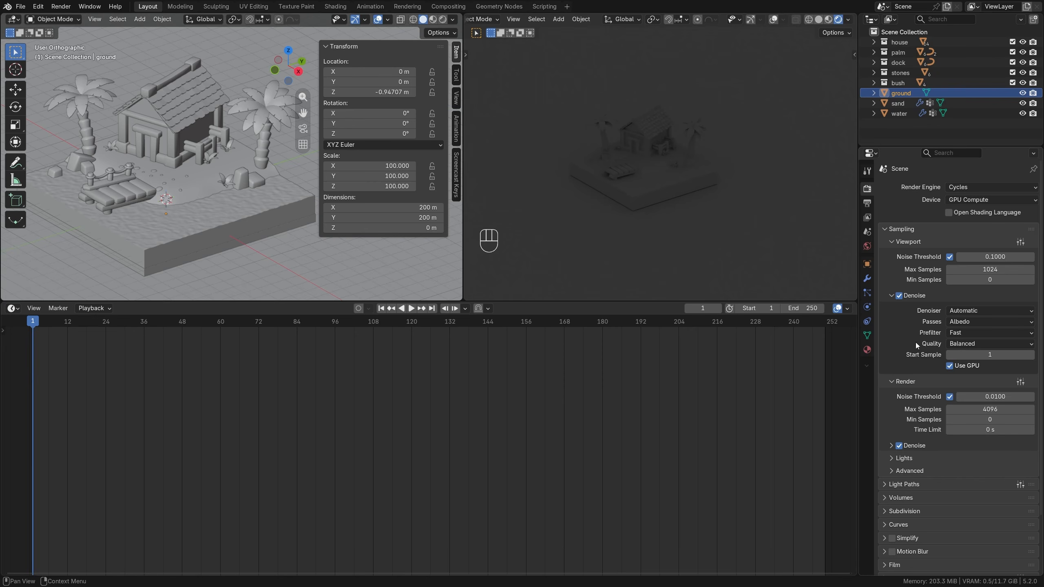
pyautogui.scroll(-3, 915, 342)
pyautogui.scroll(-5, 938, 439)
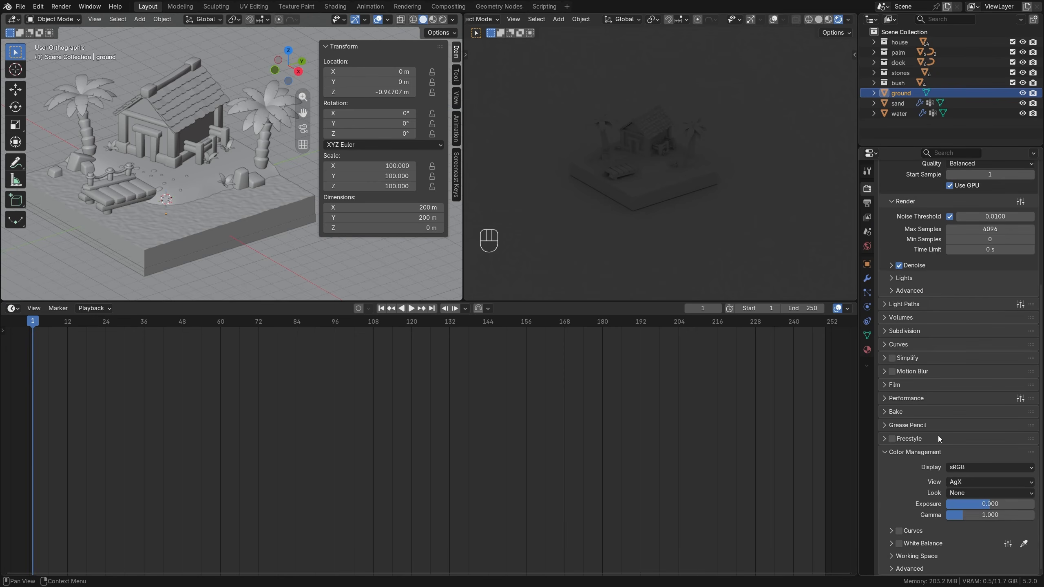
pyautogui.click(970, 487)
pyautogui.click(977, 426)
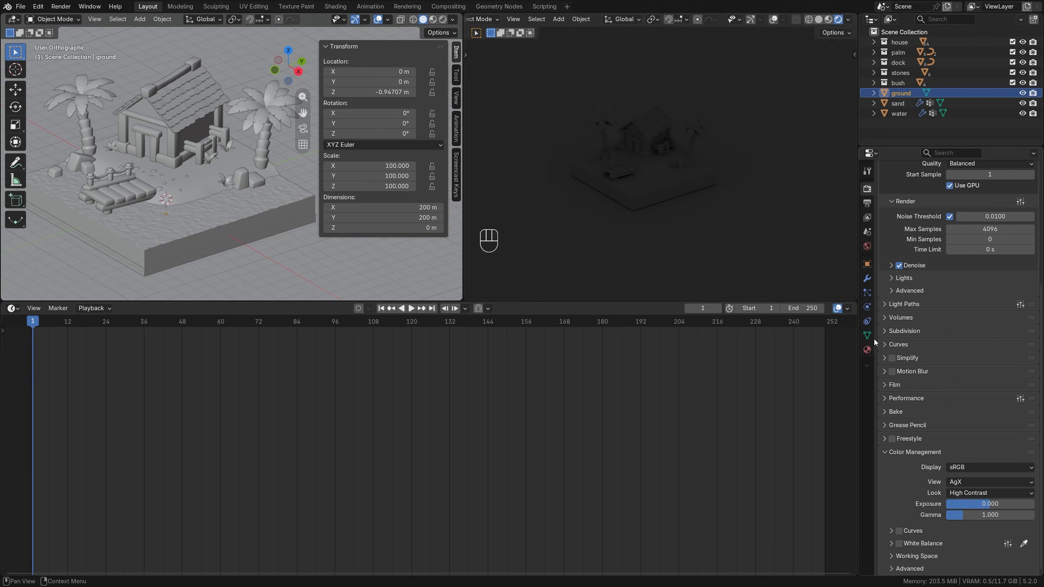
# Turn the timeline area into a Shader Editor showing the World nodes and move the Background node closer to World Output.
pyautogui.scroll(4, 667, 201)
pyautogui.keyDown('shift'); pyautogui.moveTo(662, 202); pyautogui.dragTo(700, 214, button='middle'); pyautogui.keyUp('shift')
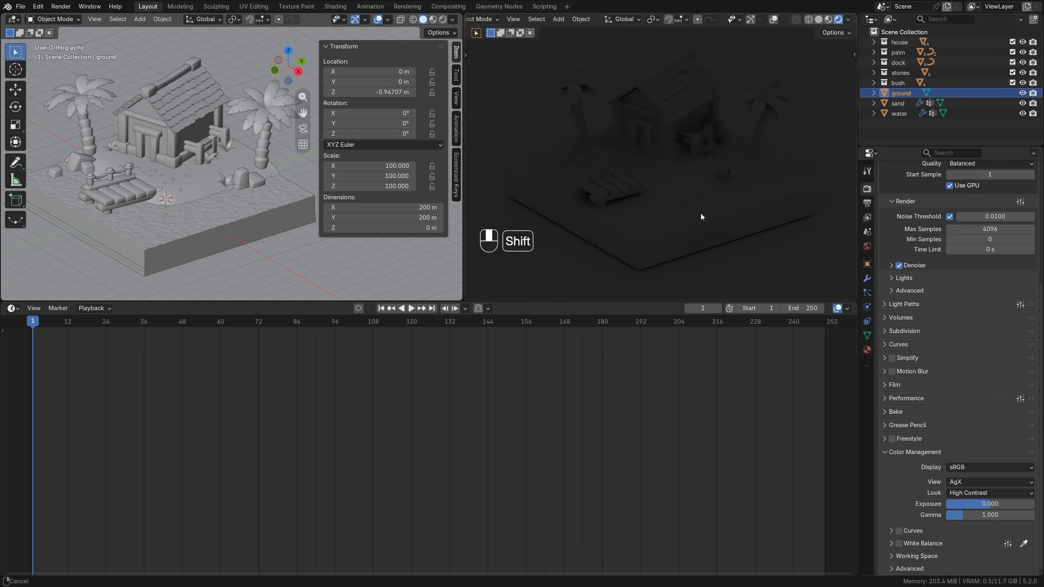
pyautogui.click(867, 246)
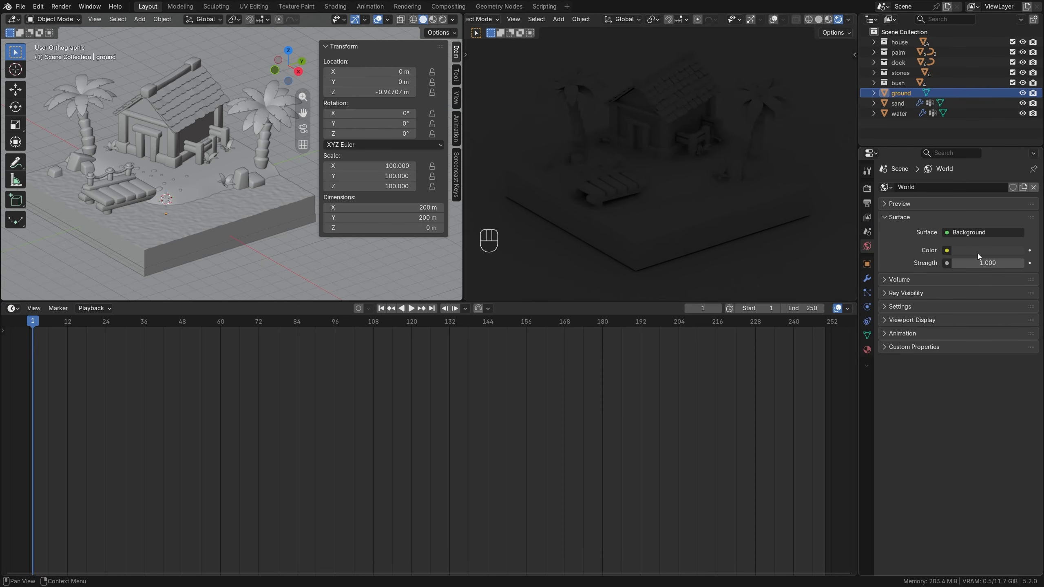
pyautogui.click(12, 308)
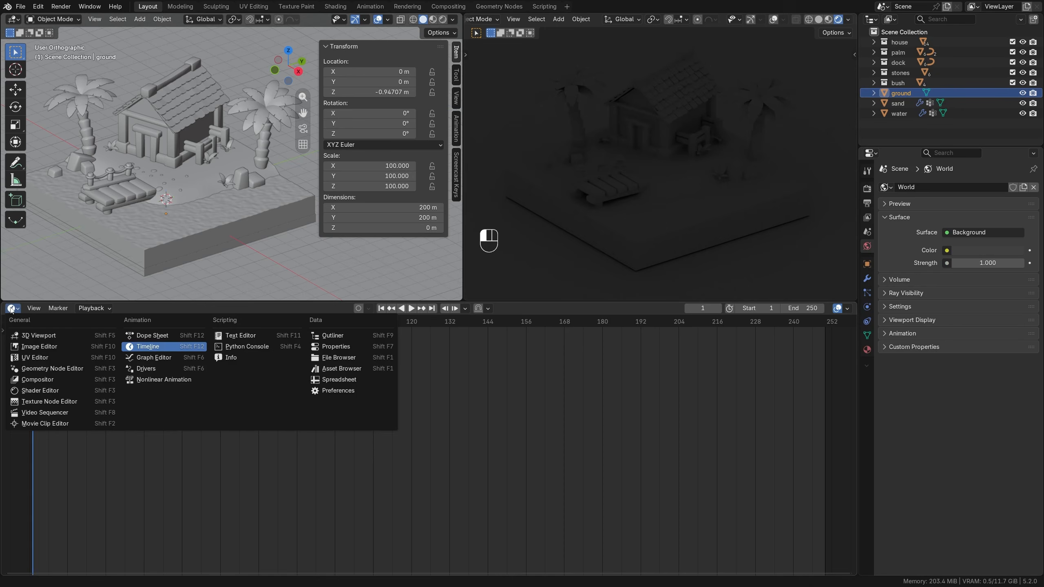
pyautogui.click(41, 394)
pyautogui.click(53, 308)
pyautogui.click(49, 345)
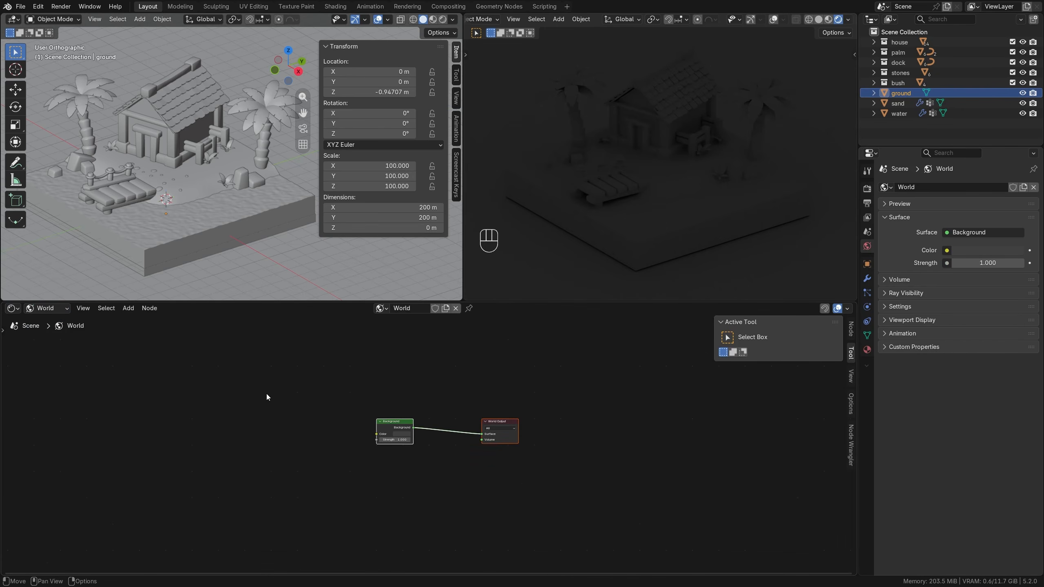
pyautogui.scroll(4, 318, 405)
pyautogui.moveTo(372, 414); pyautogui.dragTo(447, 414)
pyautogui.scroll(2, 372, 441)
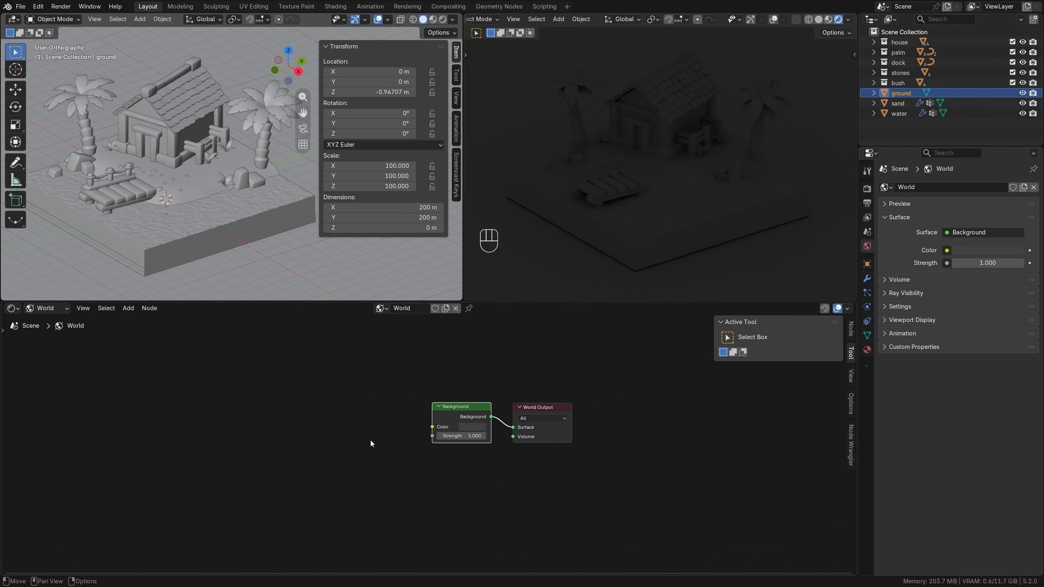
pyautogui.moveTo(370, 440); pyautogui.dragTo(396, 433, button='middle')
# Check in the preferences that the Node Wrangler add-on is enabled and close the preferences.
pyautogui.click(38, 6)
pyautogui.click(61, 139)
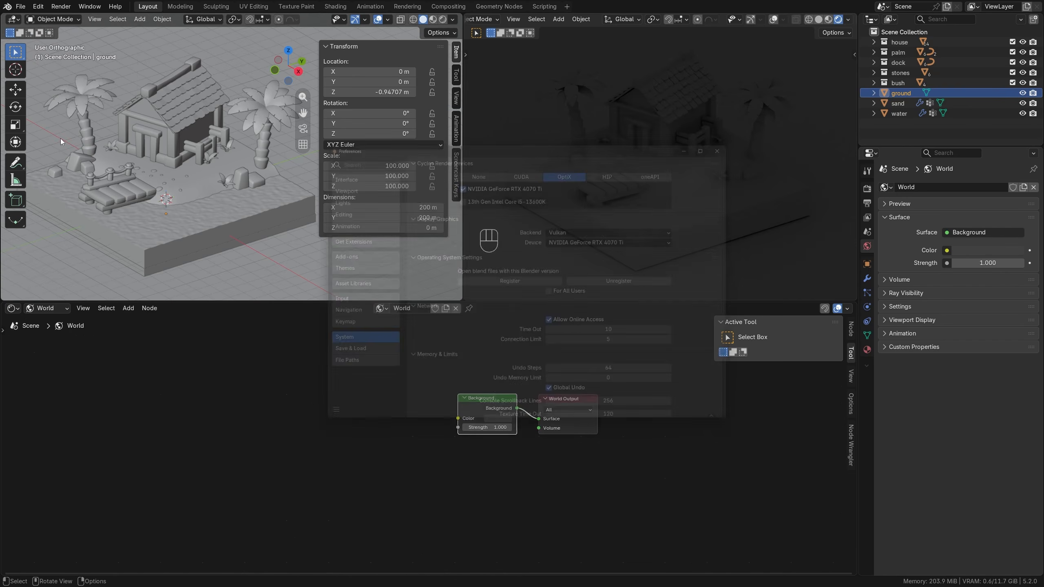
pyautogui.click(335, 255)
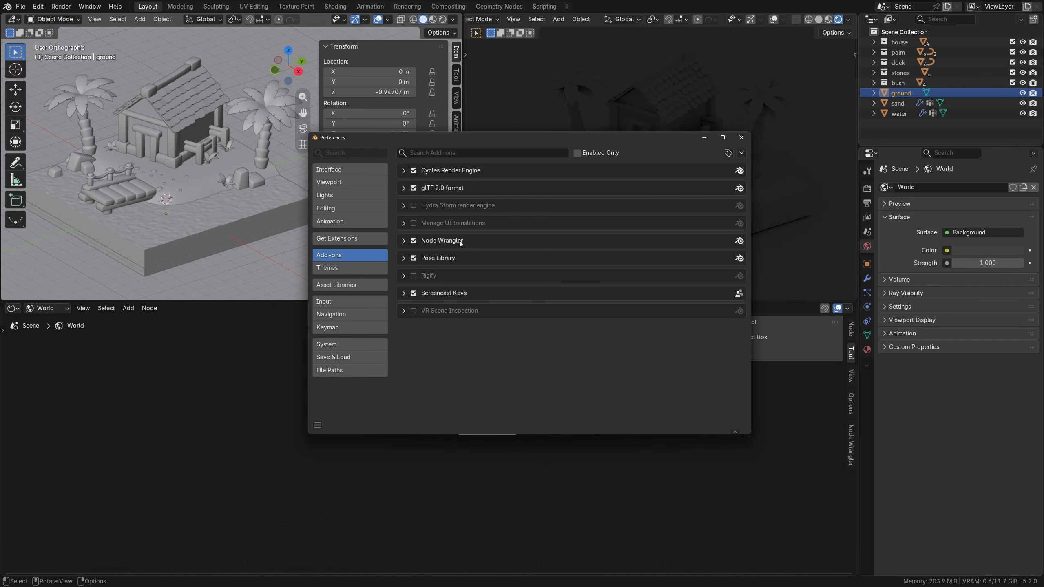
pyautogui.click(745, 140)
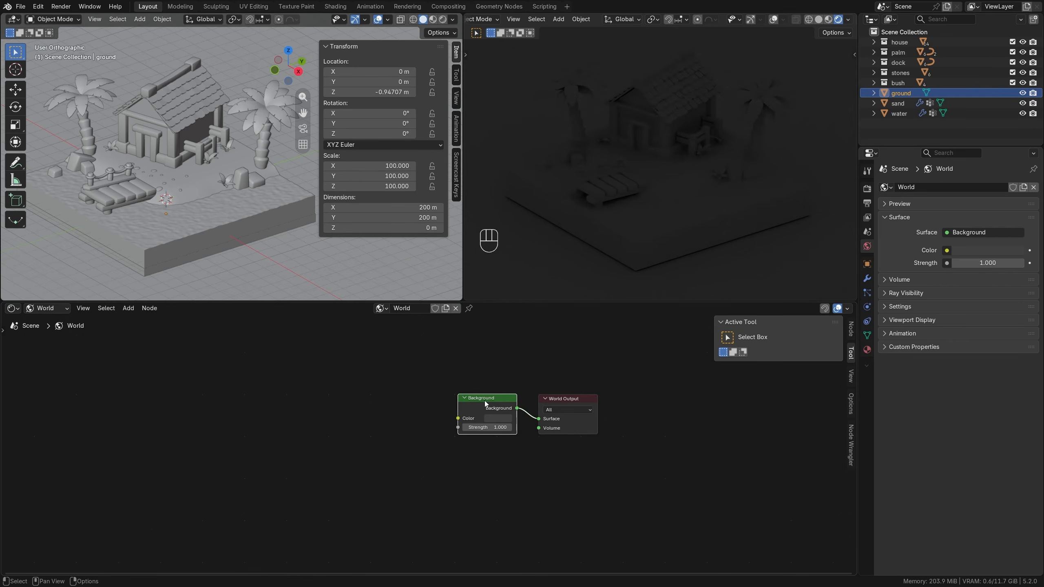
# Add a mapped Environment Texture setup to the Background node and load courtyard.exr into it.
pyautogui.hotkey('ctrl', 't')
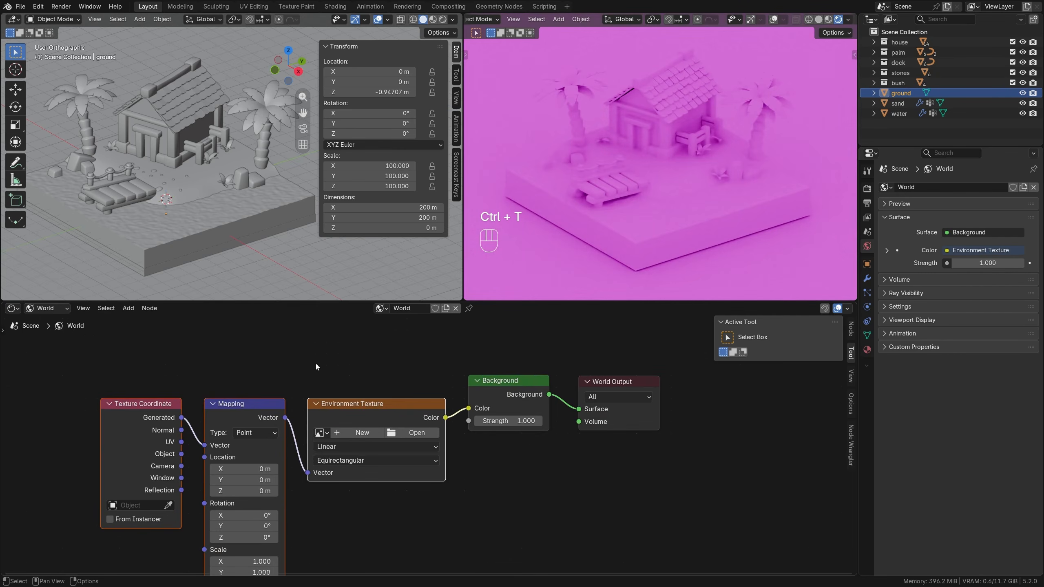
pyautogui.scroll(-2, 316, 363)
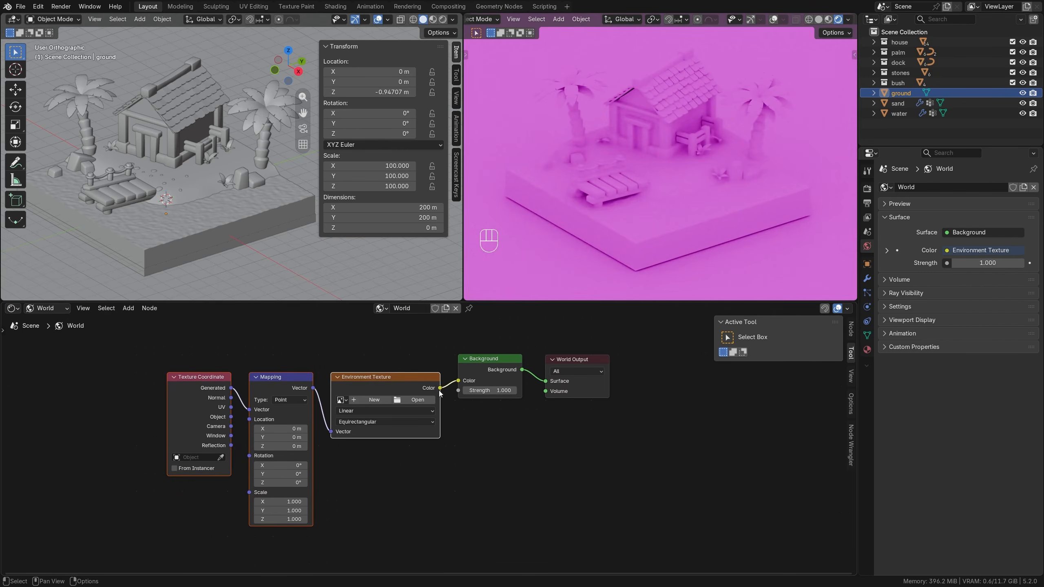
pyautogui.click(408, 399)
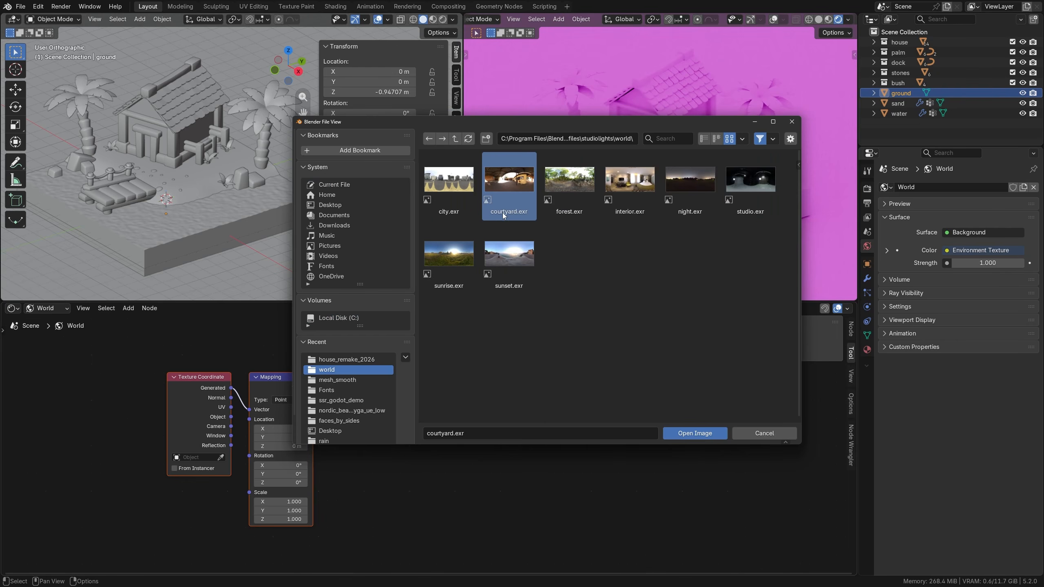
pyautogui.click(682, 433)
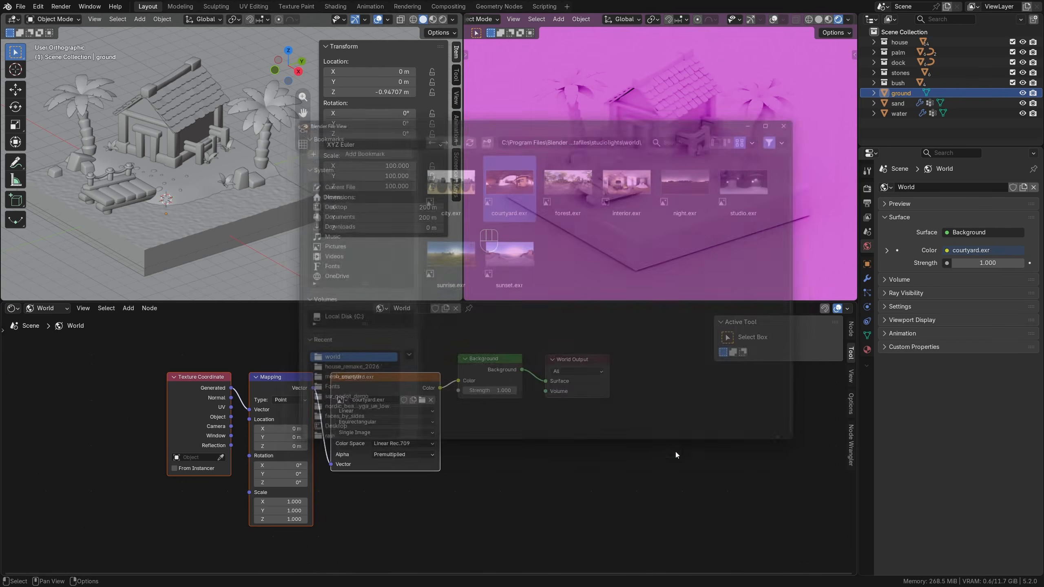
# Set the environment's Mapping Z rotation to 200°.
pyautogui.click(280, 482)
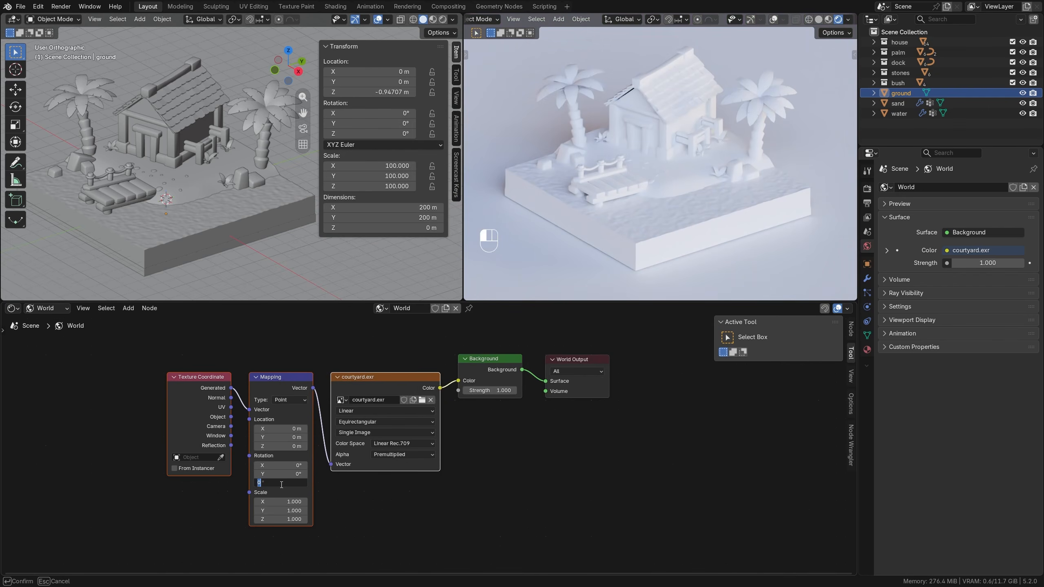
pyautogui.write('200')
pyautogui.press('Return')
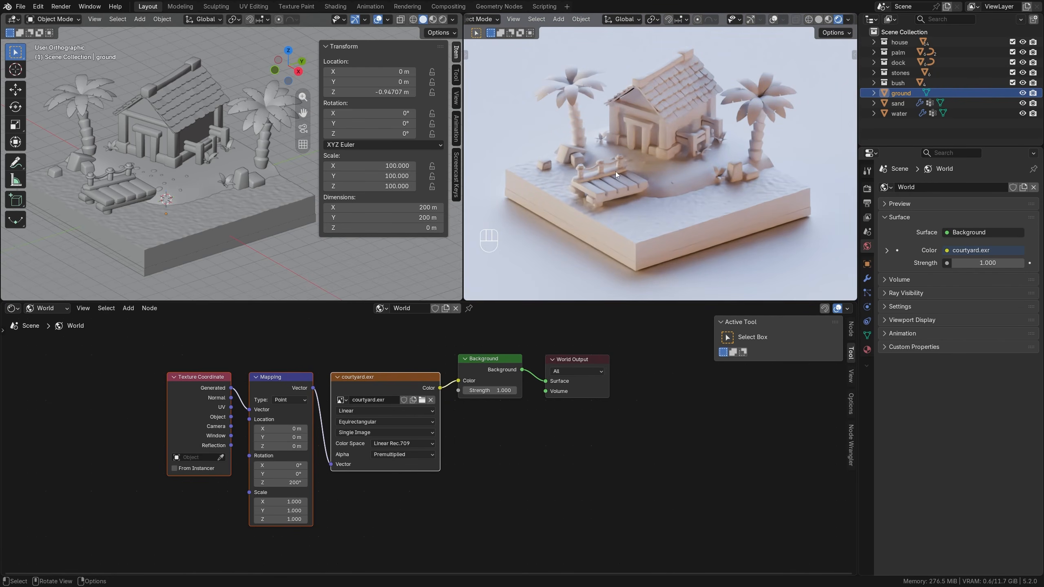
# Raise the ground plane about 0.088 m along Z.
pyautogui.scroll(-2, 235, 181)
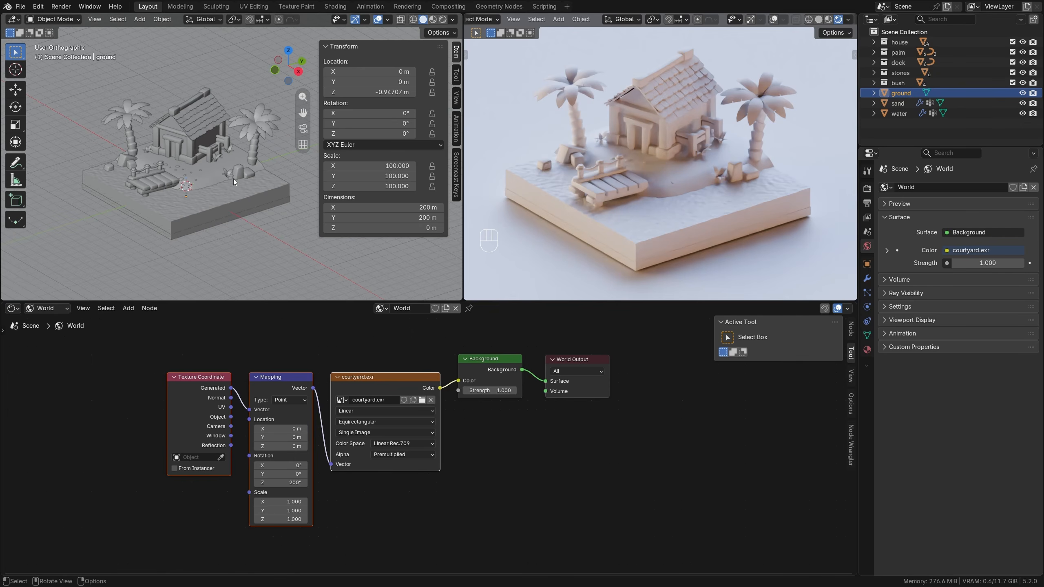
pyautogui.press('g')
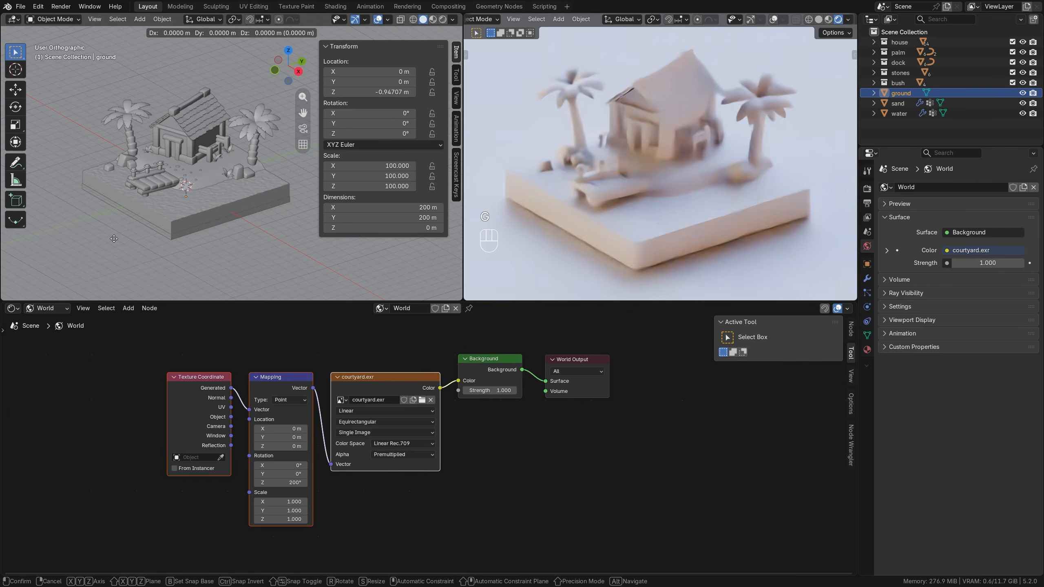
pyautogui.press('z')
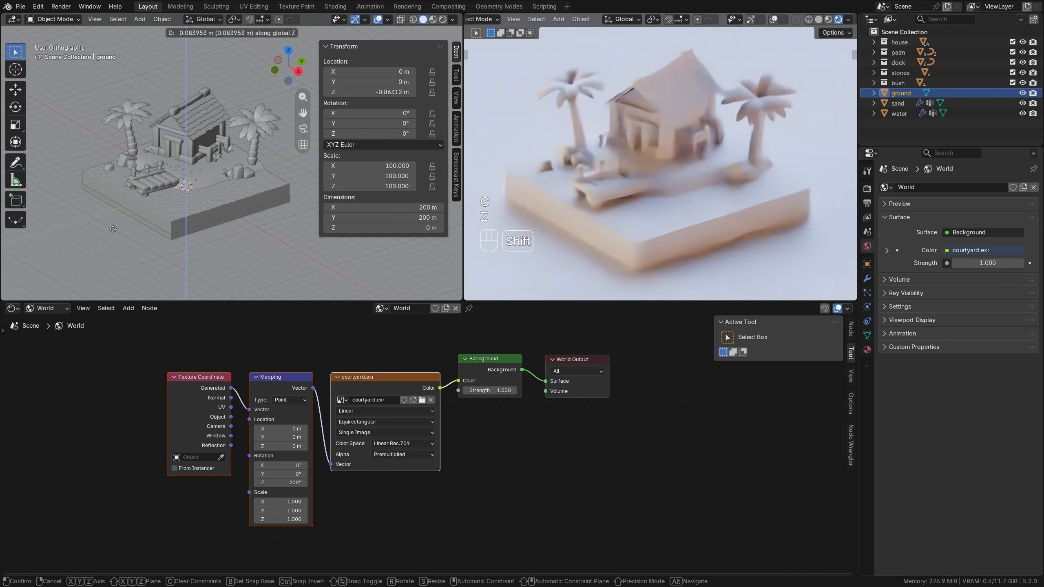
pyautogui.click(113, 230)
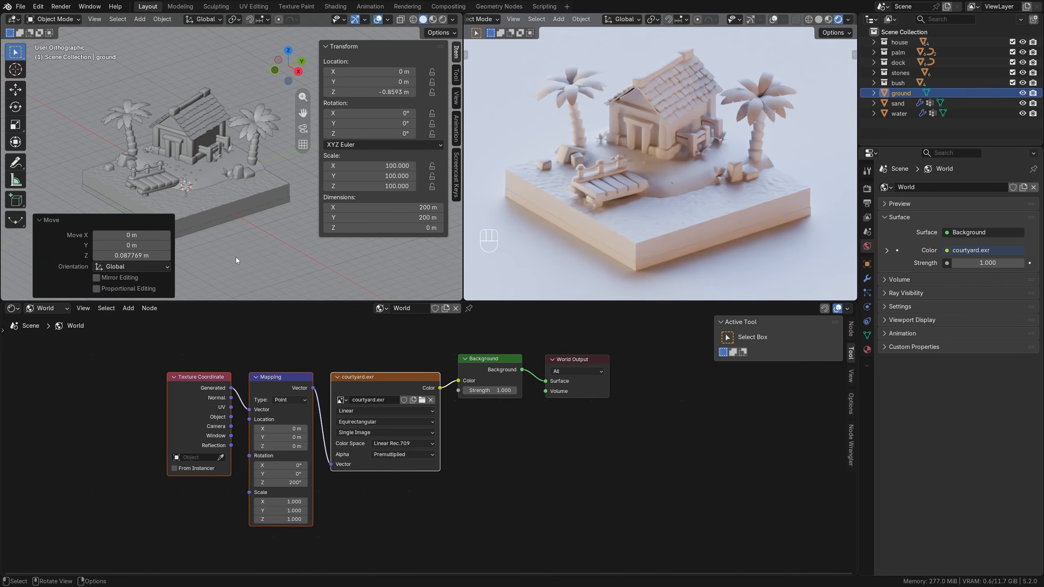
# Raise both sloped top faces of the house body about 0.13 m along Z to meet the roof, and deselect the house.
pyautogui.scroll(2, 158, 175)
pyautogui.moveTo(158, 140); pyautogui.dragTo(208, 173, button='middle')
pyautogui.scroll(2, 177, 115)
pyautogui.click(191, 156)
pyautogui.press('Tab')
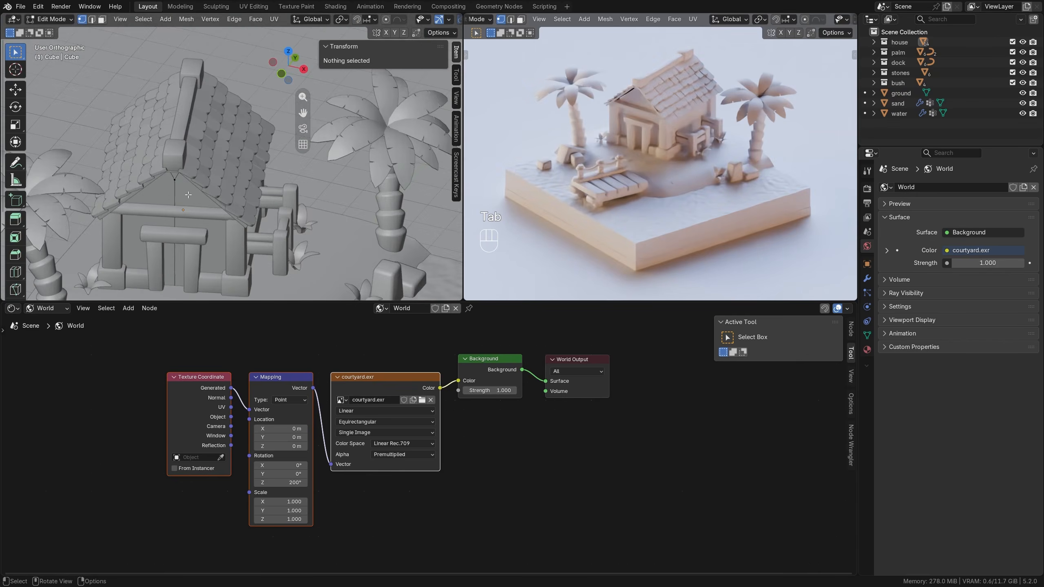
pyautogui.hotkey('alt', 'z')
pyautogui.press('3')
pyautogui.click(216, 159)
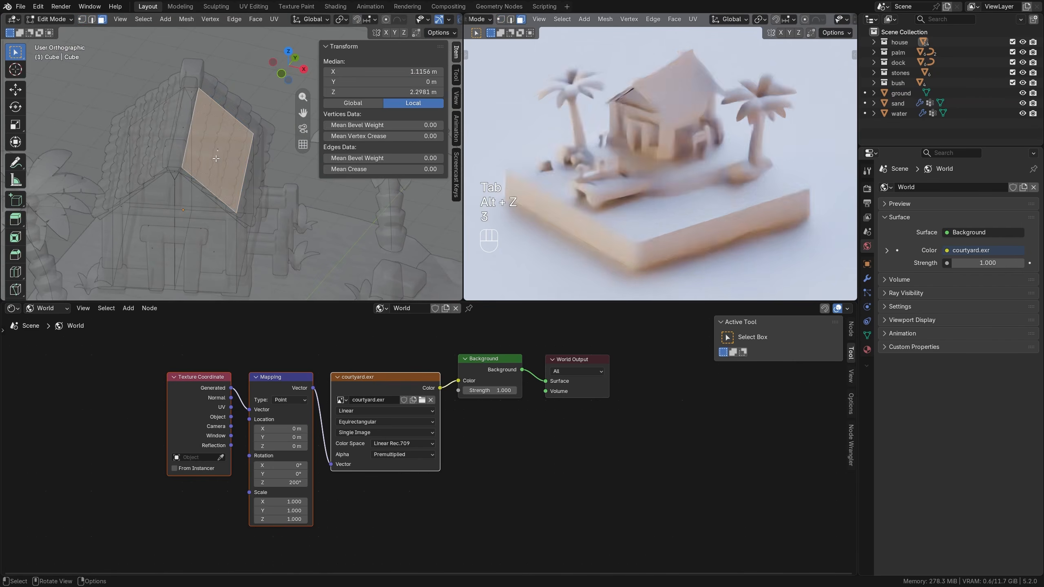
pyautogui.keyDown('shift'); pyautogui.click(183, 132); pyautogui.keyUp('shift')
pyautogui.moveTo(183, 131); pyautogui.dragTo(178, 164, button='middle')
pyautogui.press('g')
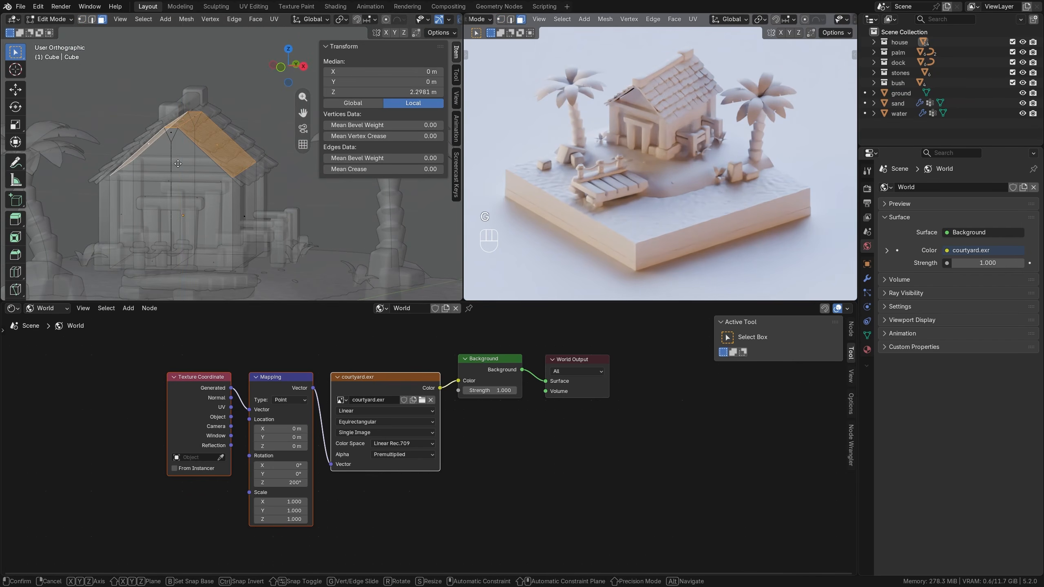
pyautogui.press('z')
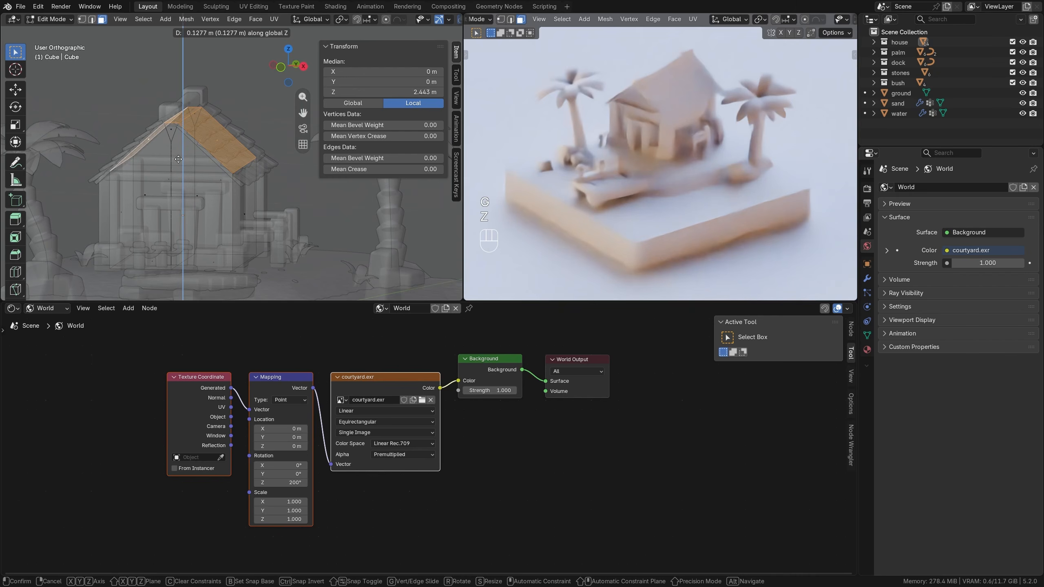
pyautogui.click(178, 160)
pyautogui.hotkey('alt', 'a')
pyautogui.press('Tab')
pyautogui.hotkey('alt', 'z')
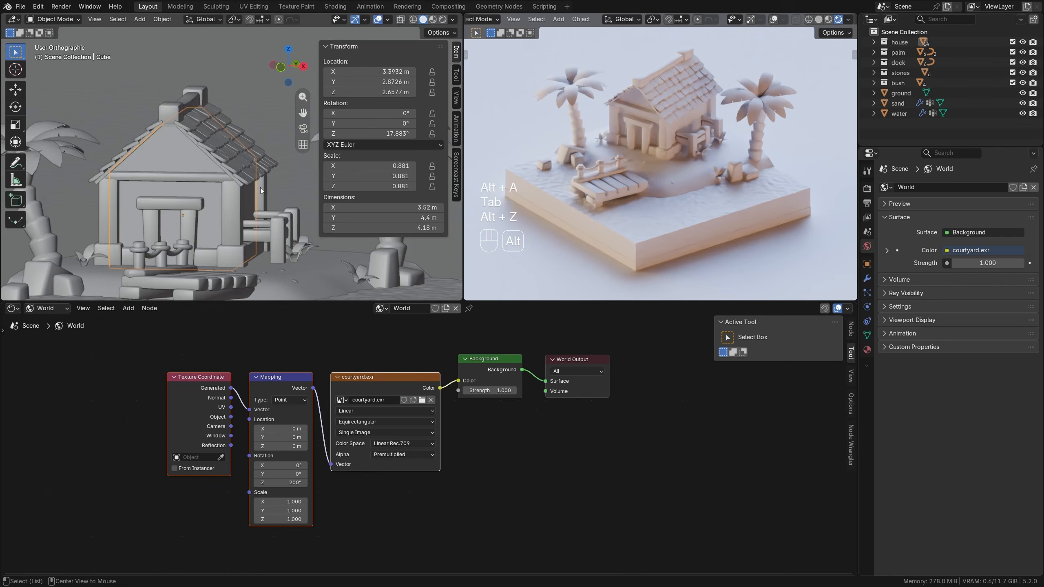
pyautogui.scroll(-4, 260, 188)
pyautogui.hotkey('alt', 'a')
# Switch the Shader Editor to object materials and create a material named water on the water block.
pyautogui.moveTo(256, 189); pyautogui.dragTo(204, 161, button='middle')
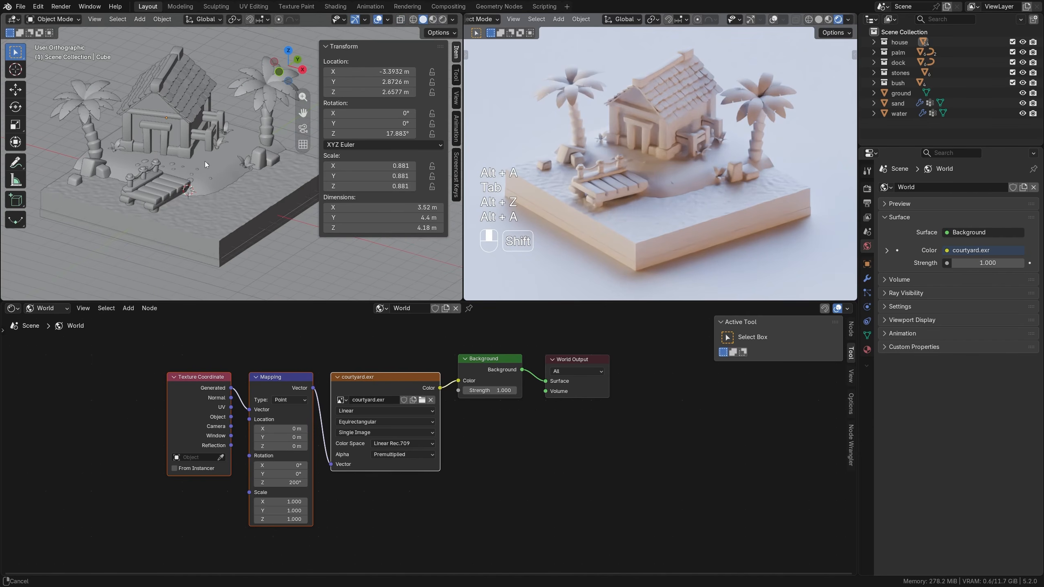
pyautogui.click(67, 307)
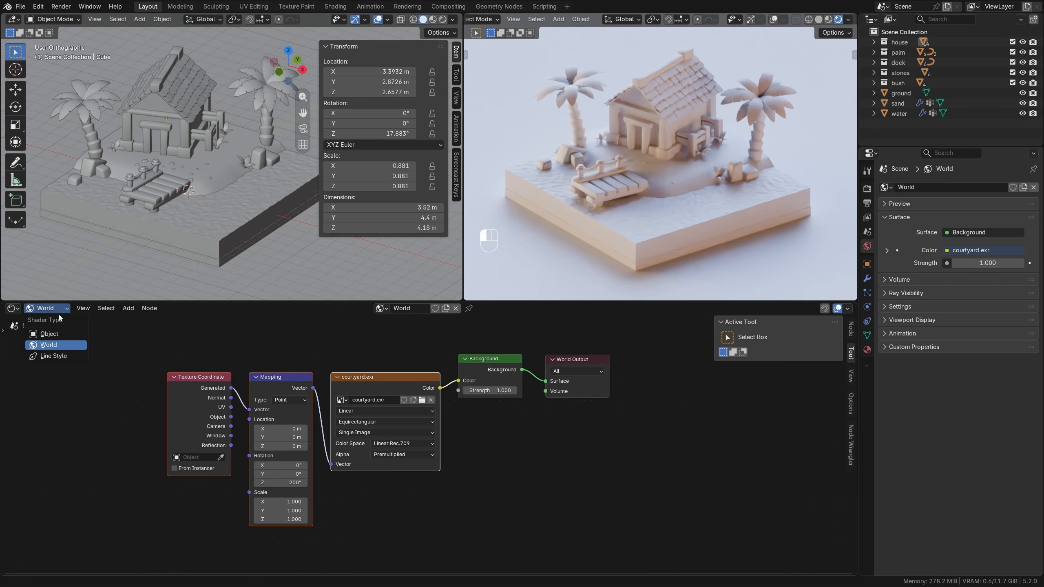
pyautogui.click(57, 333)
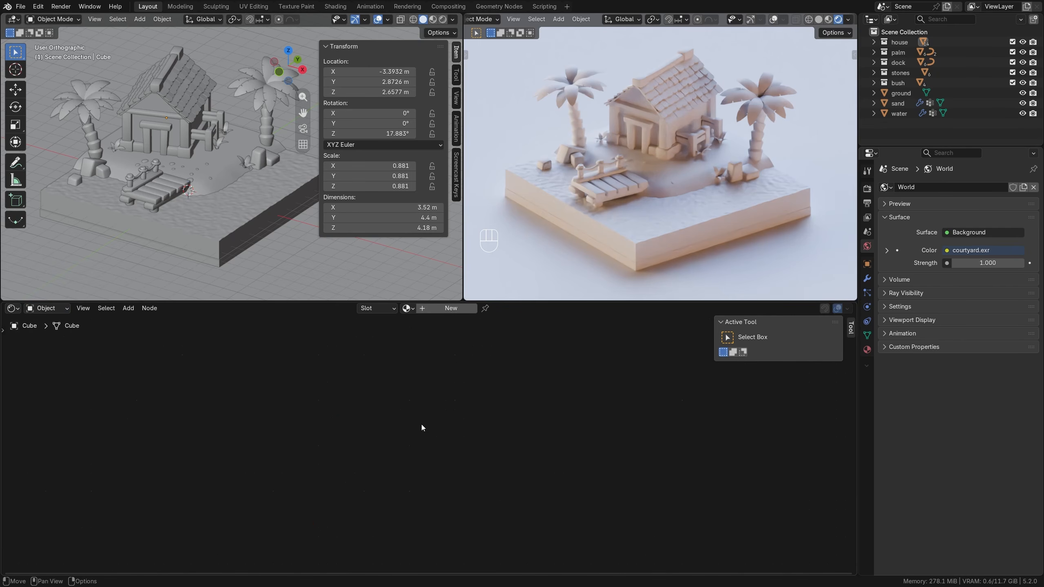
pyautogui.click(241, 207)
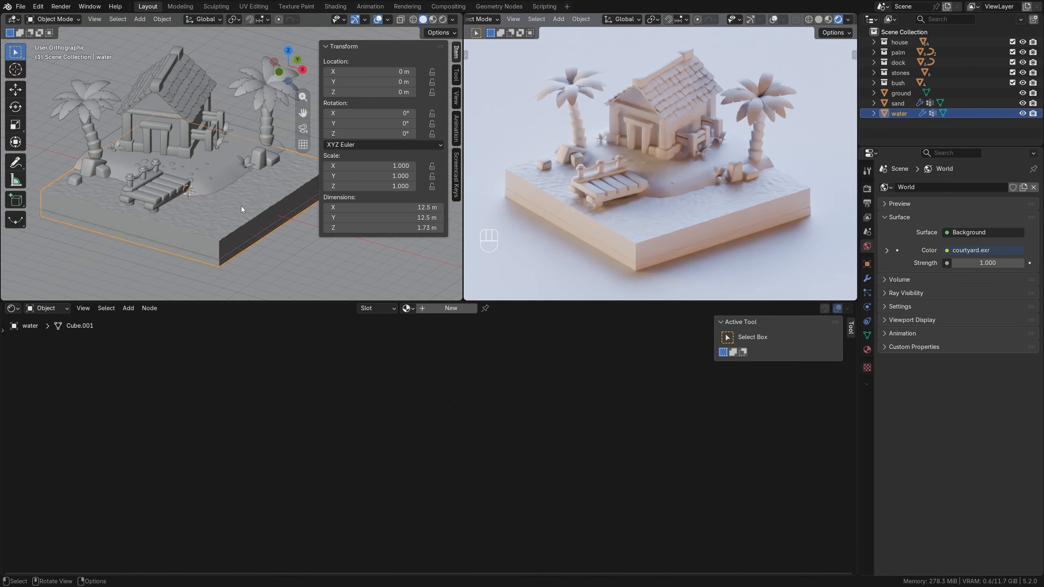
pyautogui.click(450, 308)
pyautogui.click(437, 308)
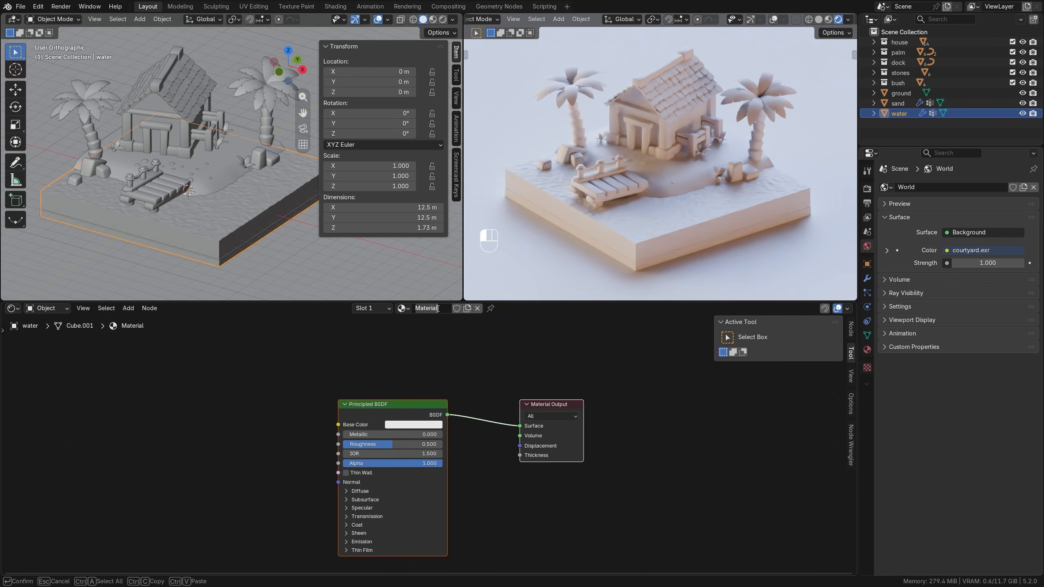
pyautogui.write('water')
pyautogui.press('Return')
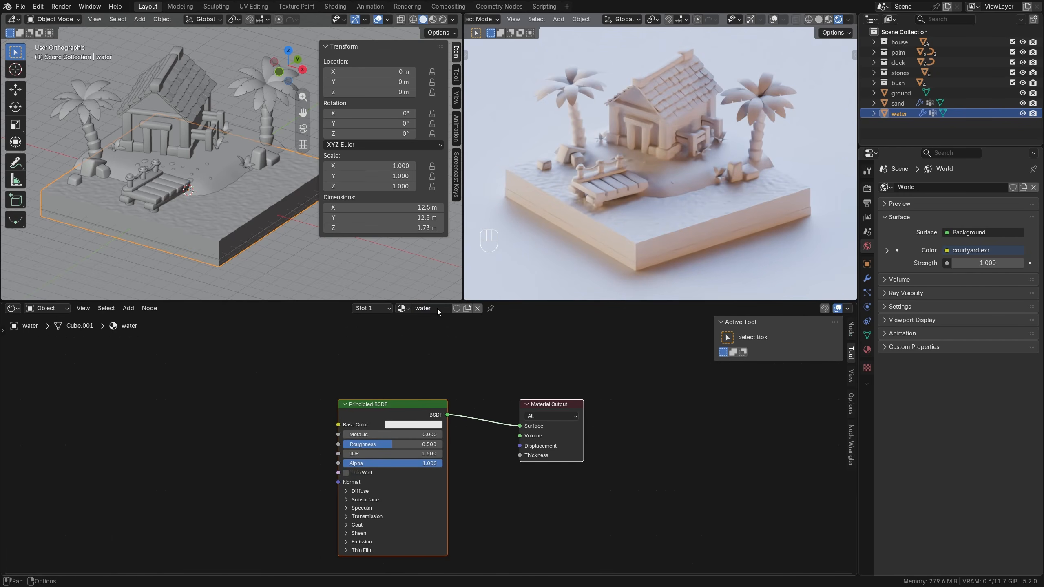
# Set the water material's transmission weight to 1.000 and its roughness to 0.000.
pyautogui.scroll(2, 463, 367)
pyautogui.moveTo(477, 373); pyautogui.dragTo(483, 337, button='middle')
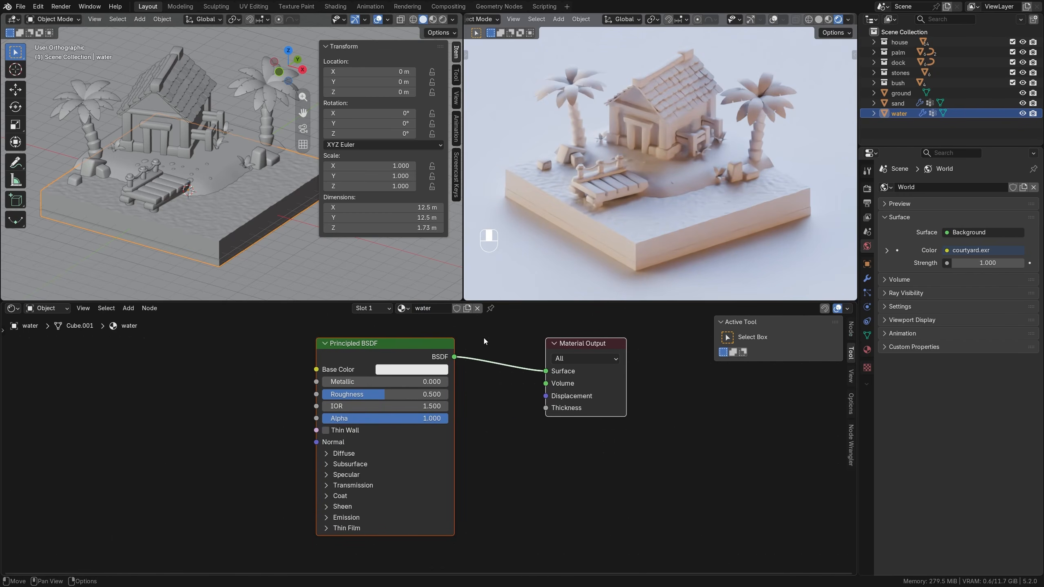
pyautogui.click(350, 486)
pyautogui.moveTo(350, 499); pyautogui.dragTo(444, 498)
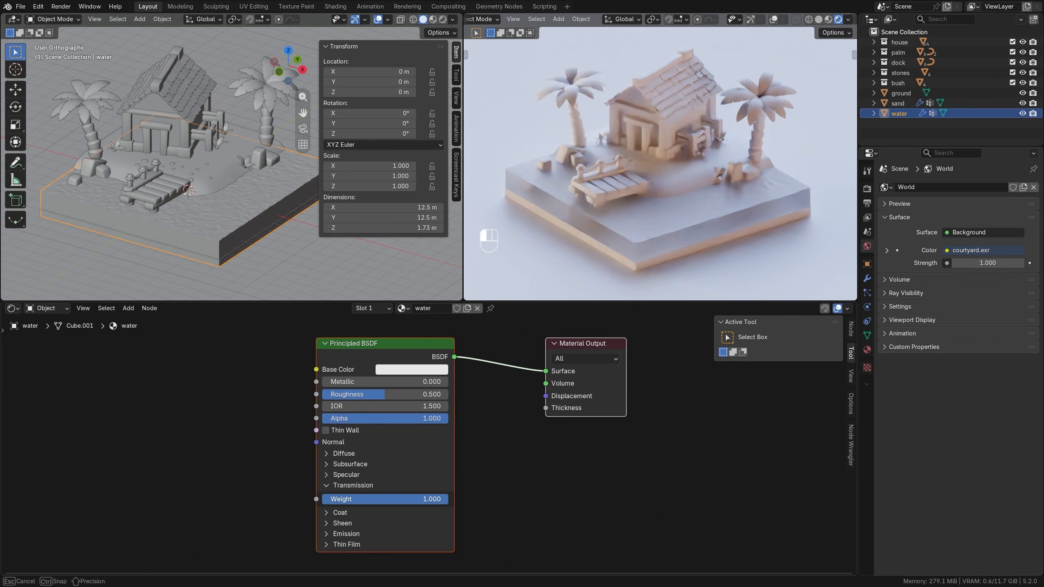
pyautogui.moveTo(379, 394); pyautogui.dragTo(264, 389)
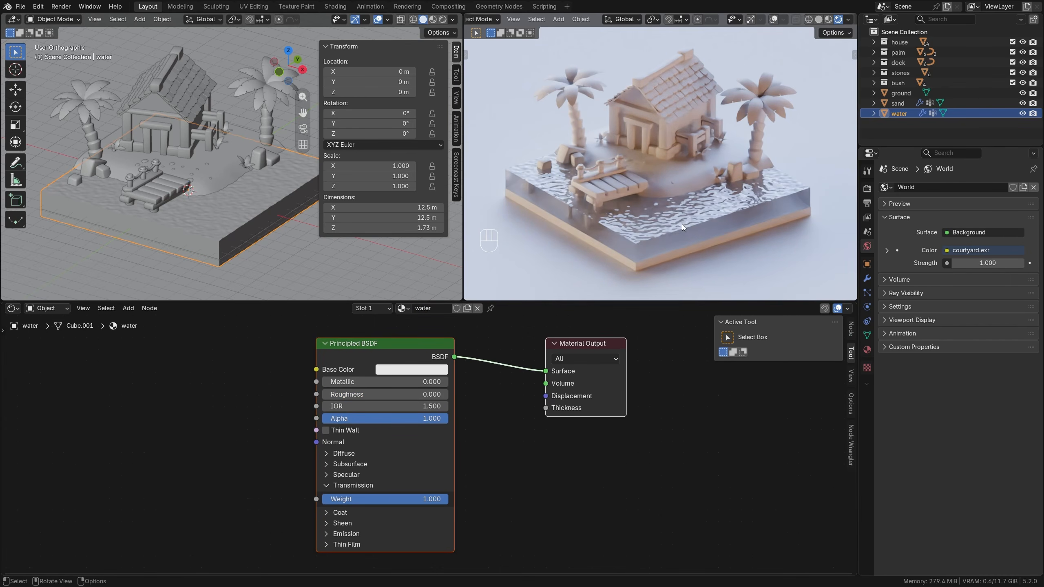
# Set the water material's base color to a bright cyan.
pyautogui.click(411, 369)
pyautogui.click(435, 260)
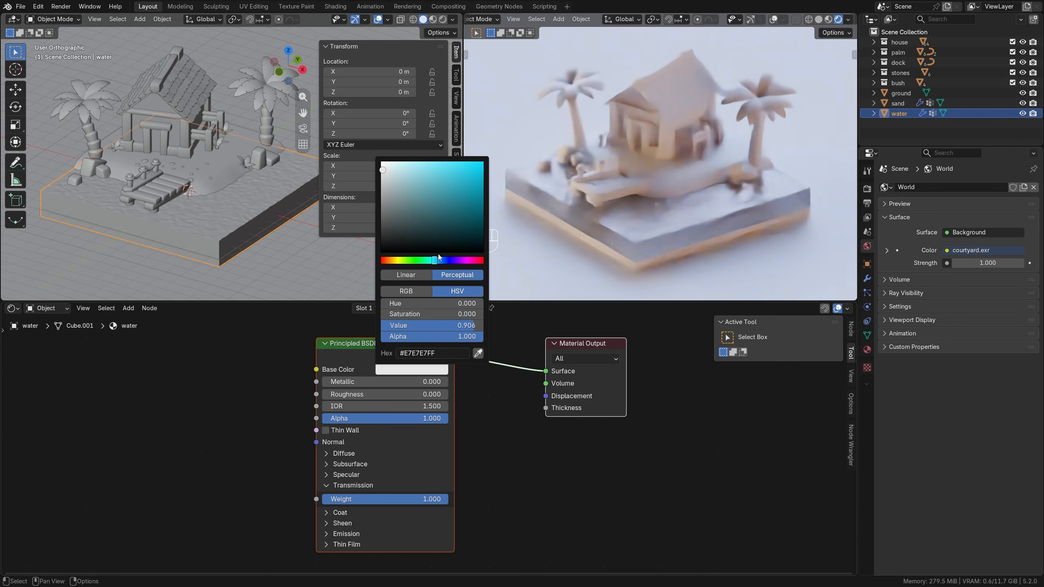
pyautogui.moveTo(447, 165); pyautogui.dragTo(449, 163)
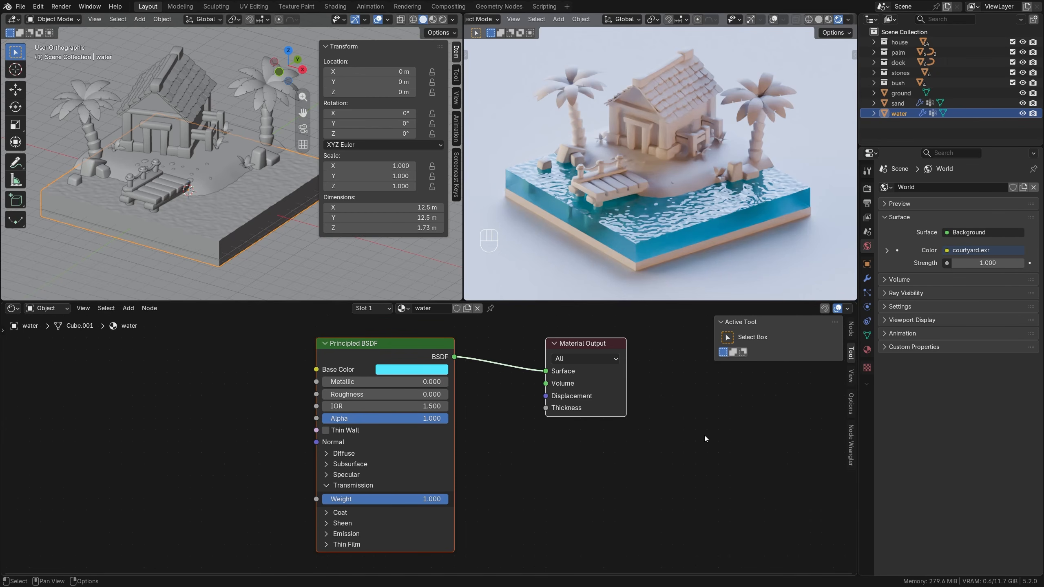
# Create a new material named sand on the sand object.
pyautogui.click(251, 145)
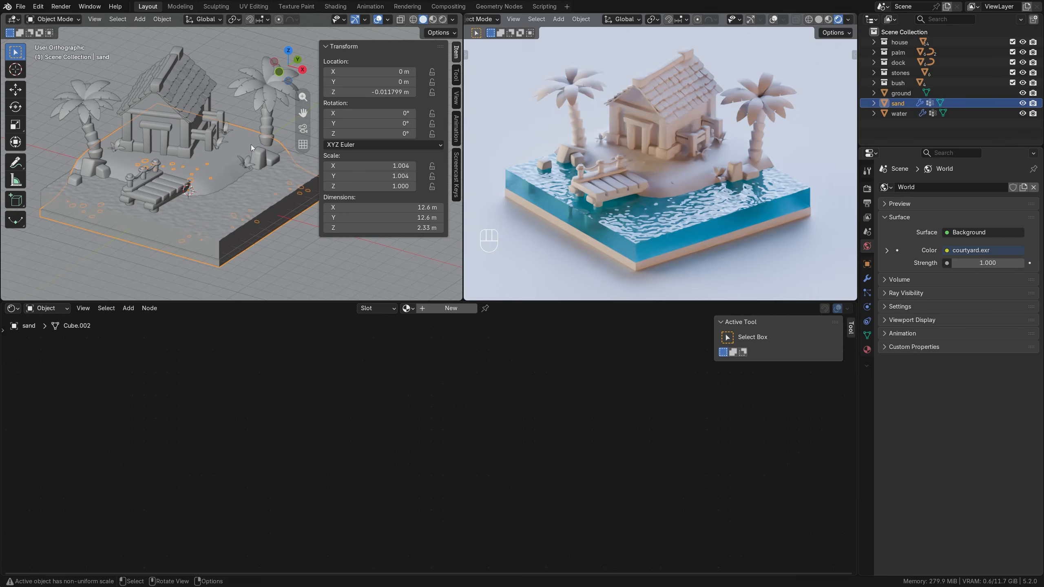
pyautogui.doubleClick(433, 308)
pyautogui.write('sand')
pyautogui.press('Return')
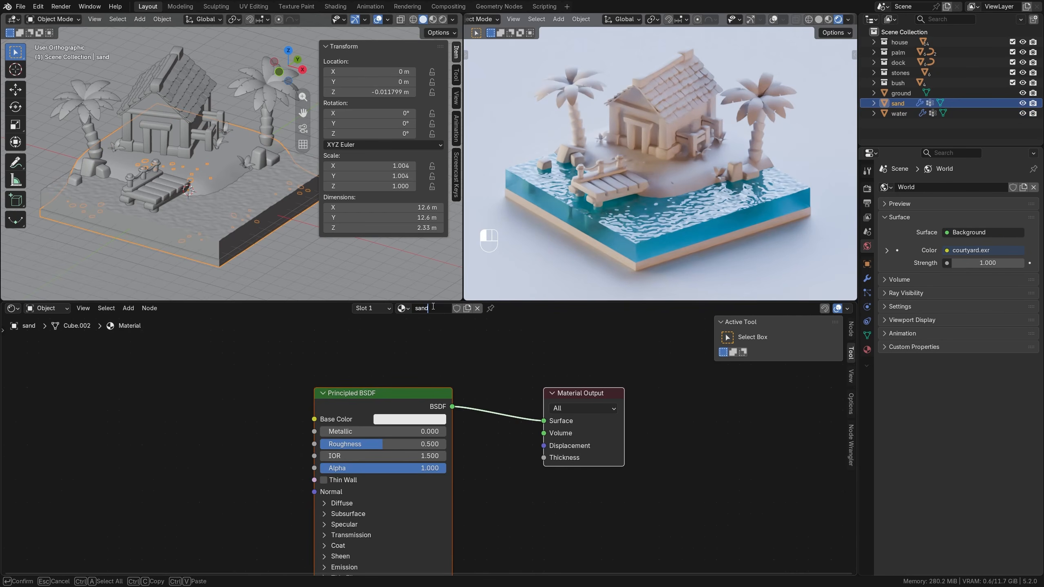
# Add an Image Texture with Mapping and Texture Coordinate nodes to the sand material's Principled BSDF.
pyautogui.scroll(-2, 416, 409)
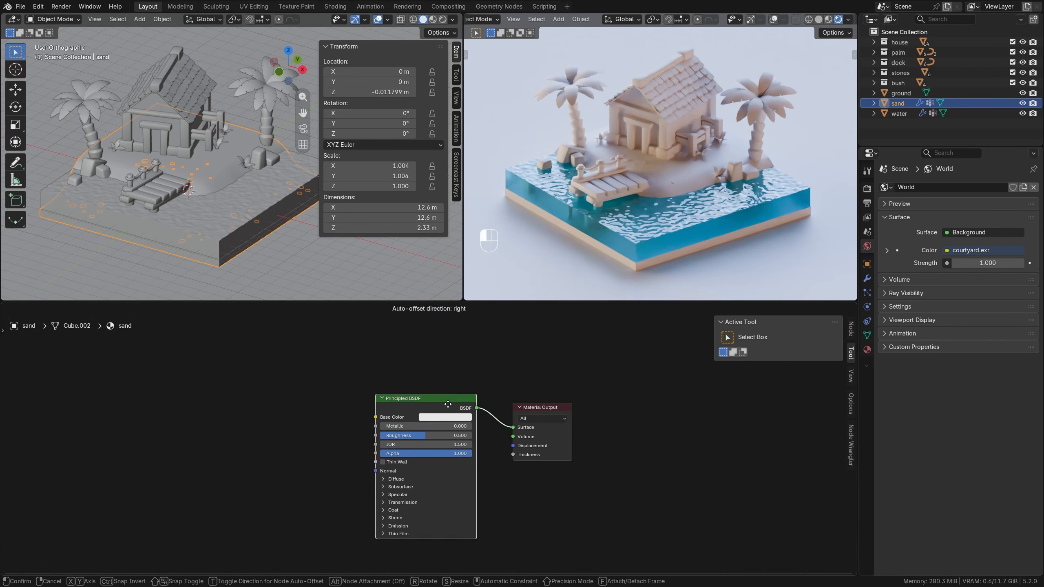
pyautogui.moveTo(424, 399); pyautogui.dragTo(463, 367, button='middle')
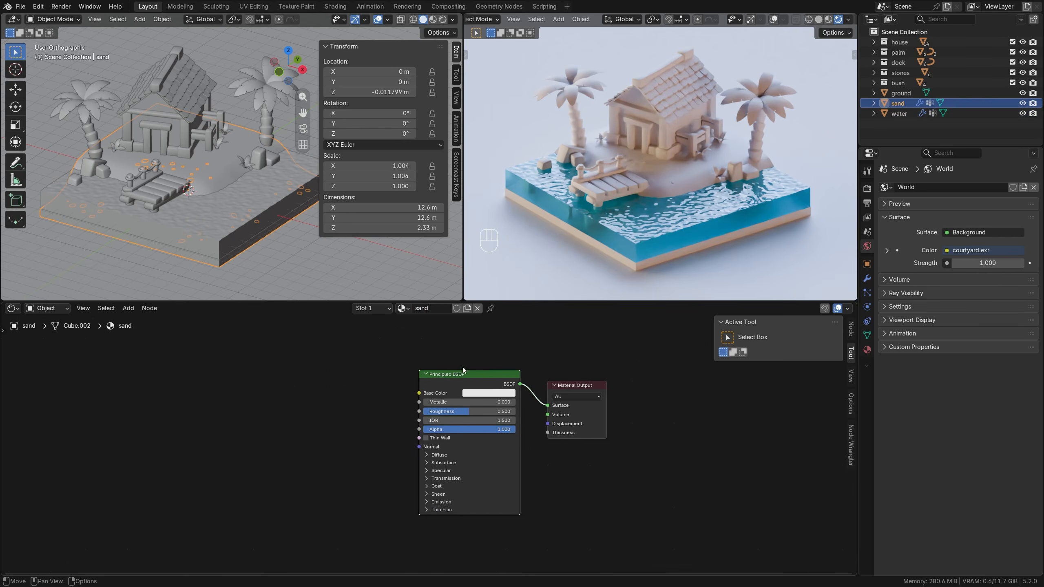
pyautogui.hotkey('ctrl', 't')
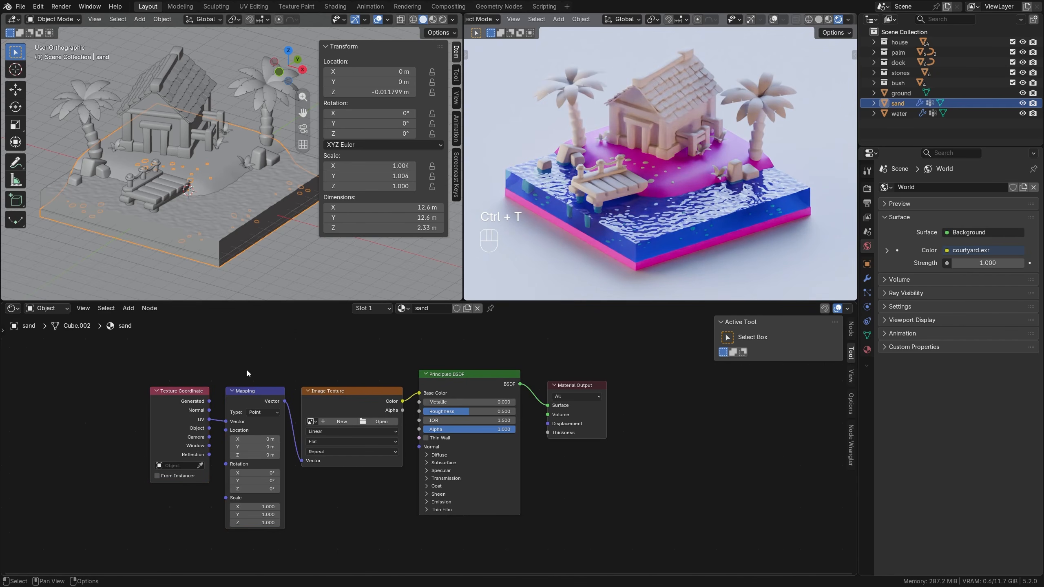
# Disconnect the Image Texture from Base Color and move the three texture nodes away to leave a gap before the Principled BSDF.
pyautogui.moveTo(152, 368); pyautogui.dragTo(349, 455)
pyautogui.press('g')
pyautogui.click(278, 449)
pyautogui.moveTo(418, 393); pyautogui.dragTo(374, 401)
pyautogui.press('g')
pyautogui.click(279, 457)
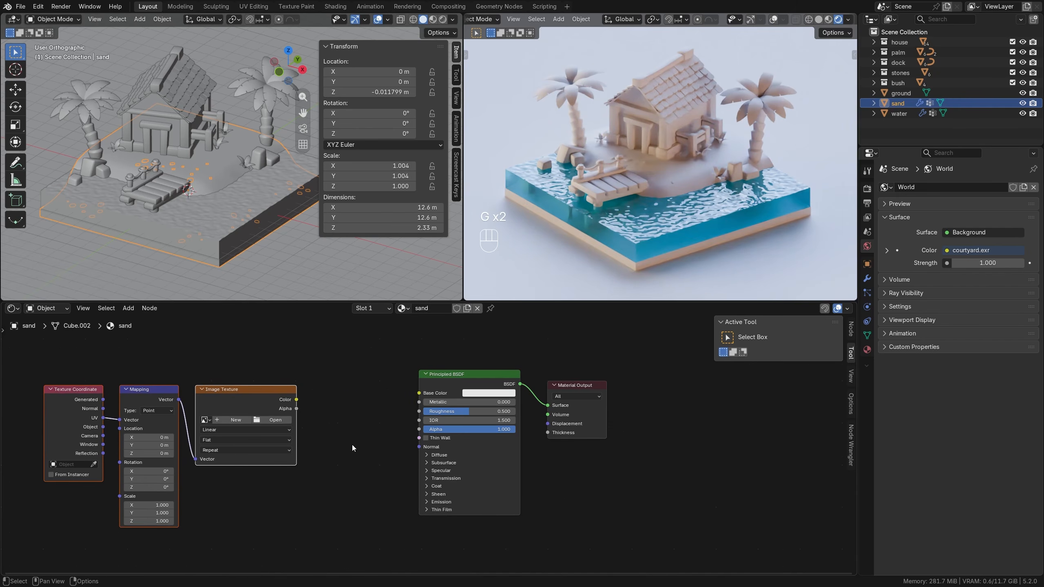
pyautogui.click(350, 441)
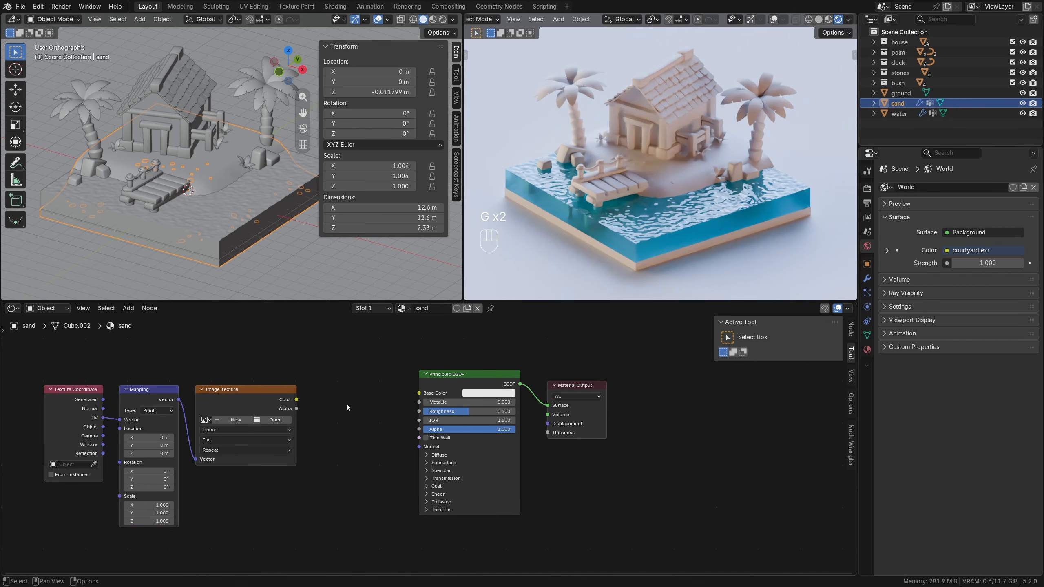
# Add a Normal Map node between the Image Texture and the Principled BSDF.
pyautogui.hotkey('shift', 'a')
pyautogui.moveTo(319, 444)
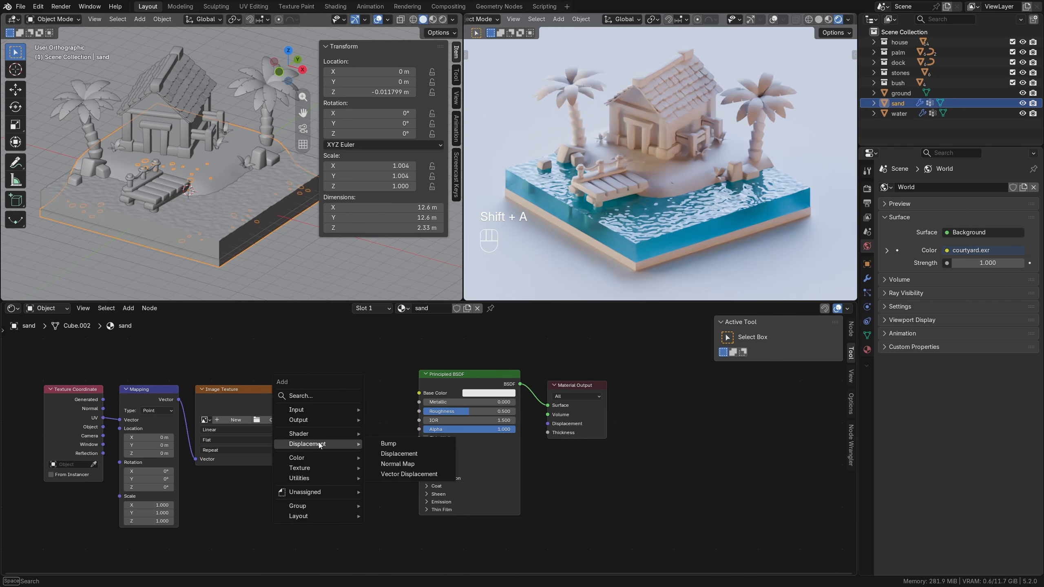
pyautogui.click(407, 464)
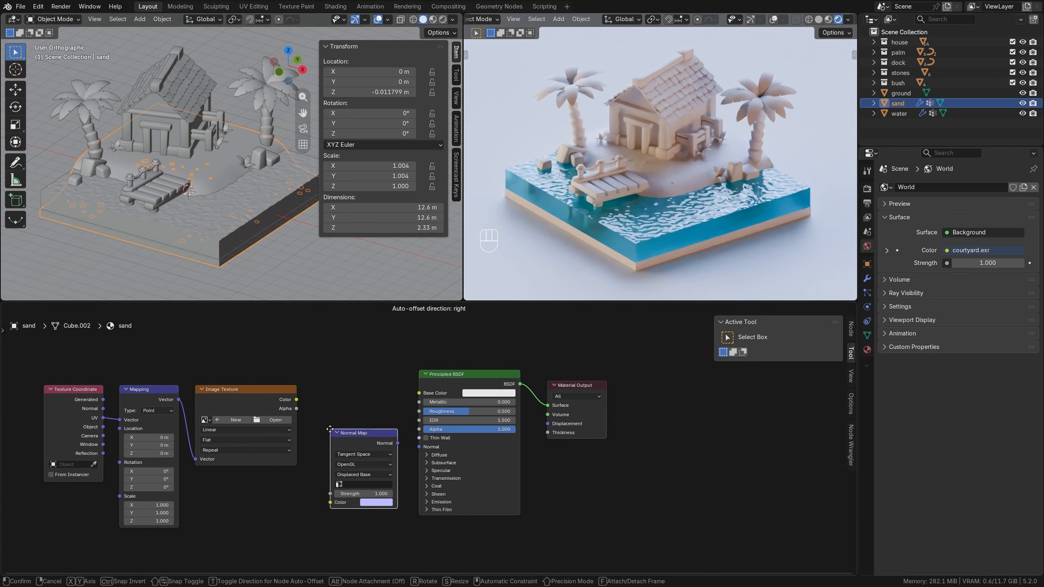
pyautogui.click(322, 417)
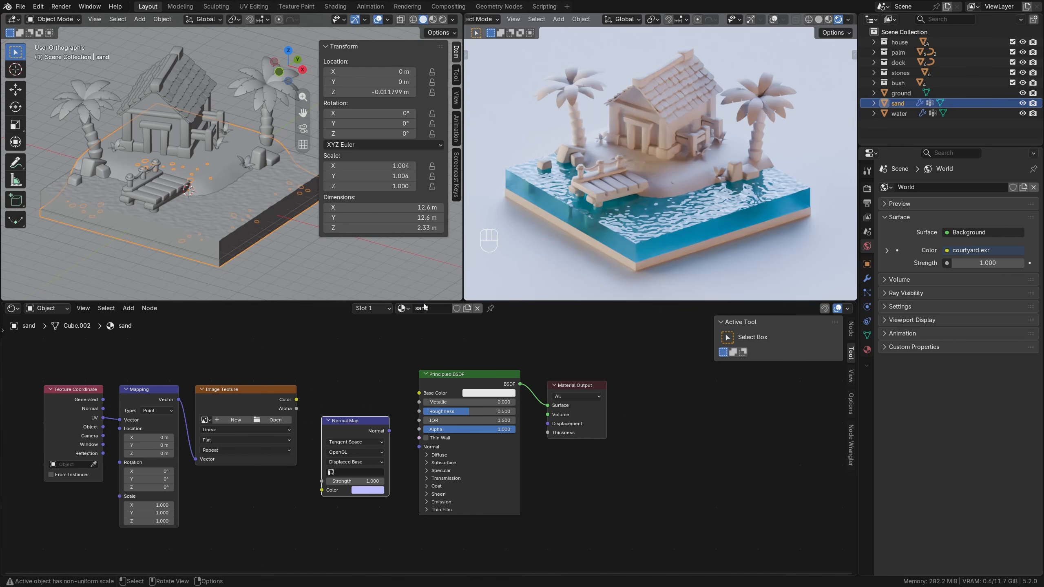
# Load aerial_beach_01_nor_gl_2k.exr into the Image Texture and connect its color through the Normal Map to the Principled BSDF's Normal input.
pyautogui.click(264, 421)
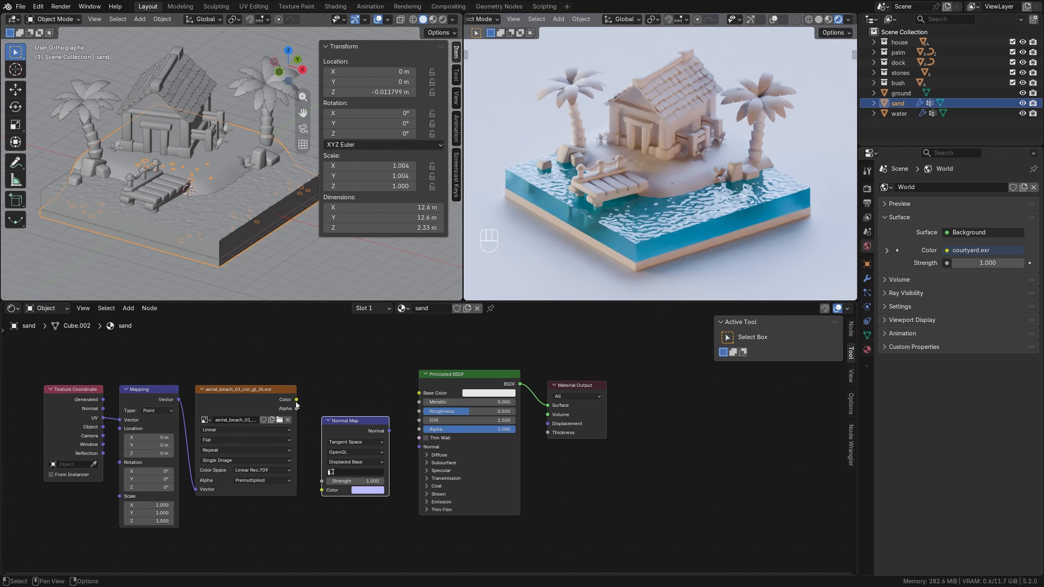
pyautogui.moveTo(296, 400); pyautogui.dragTo(321, 490)
pyautogui.moveTo(388, 430); pyautogui.dragTo(418, 446)
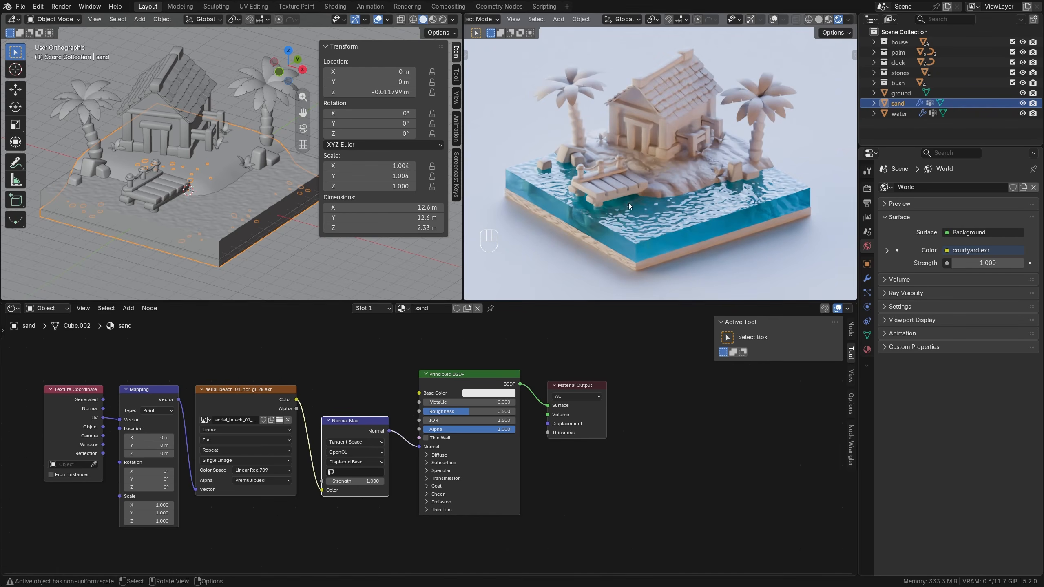
# Set the sand's Base Color to a warm yellow, #FFD993FF, with hue 0.108 and saturation 0.423.
pyautogui.click(488, 392)
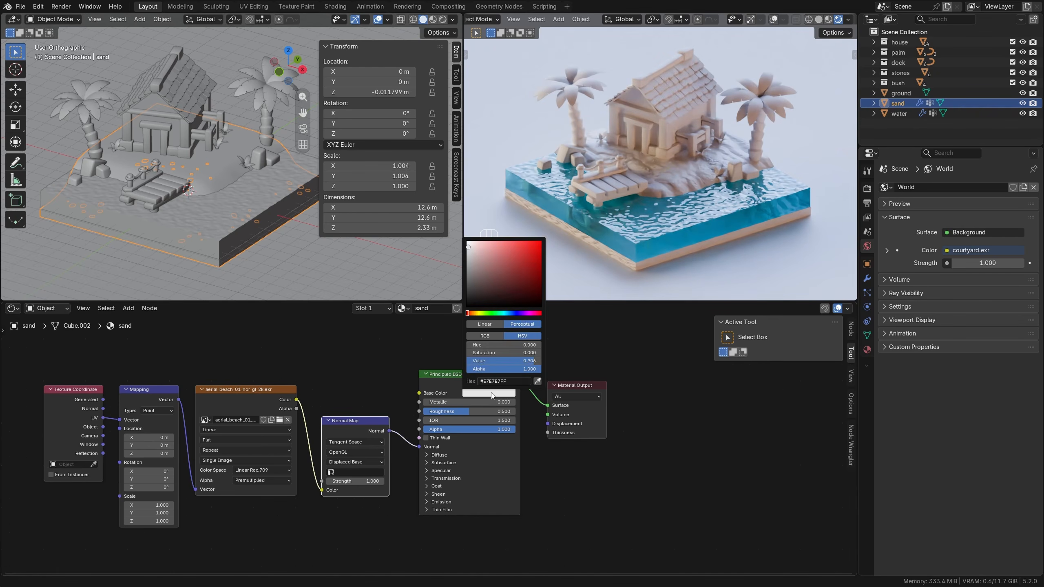
pyautogui.click(476, 314)
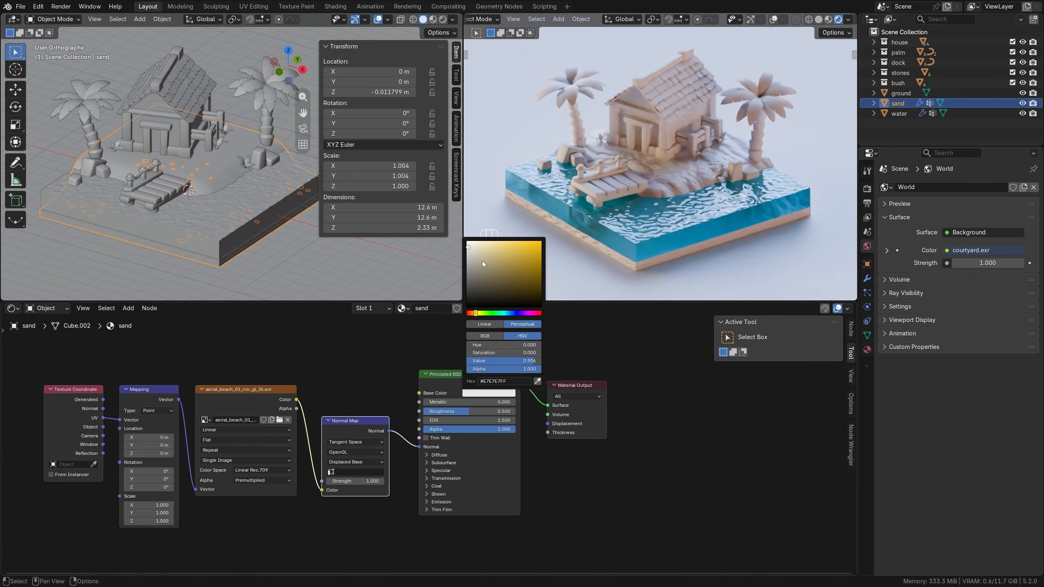
pyautogui.moveTo(481, 258); pyautogui.dragTo(490, 241)
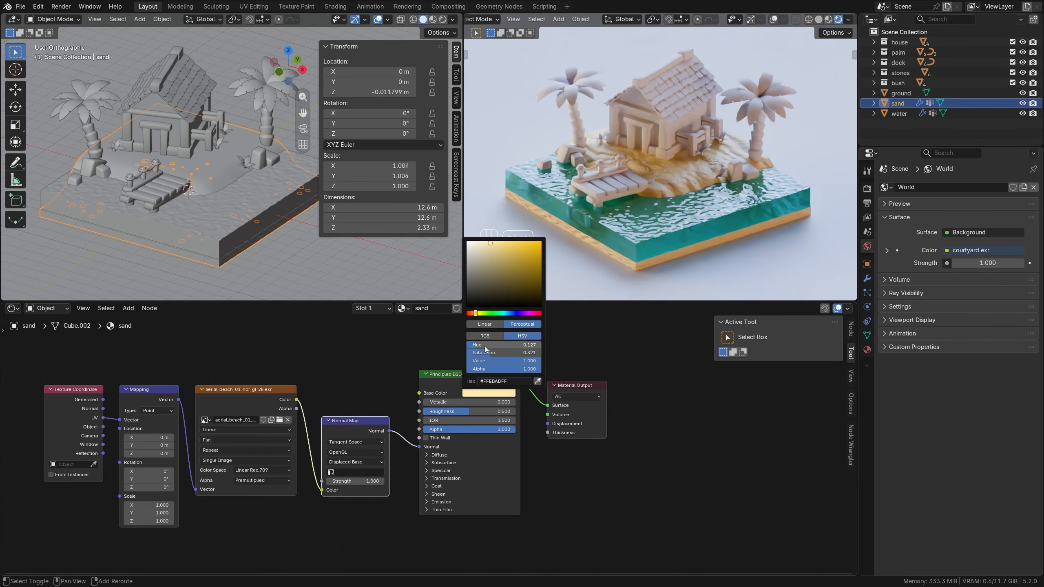
pyautogui.moveTo(485, 345); pyautogui.dragTo(481, 346)
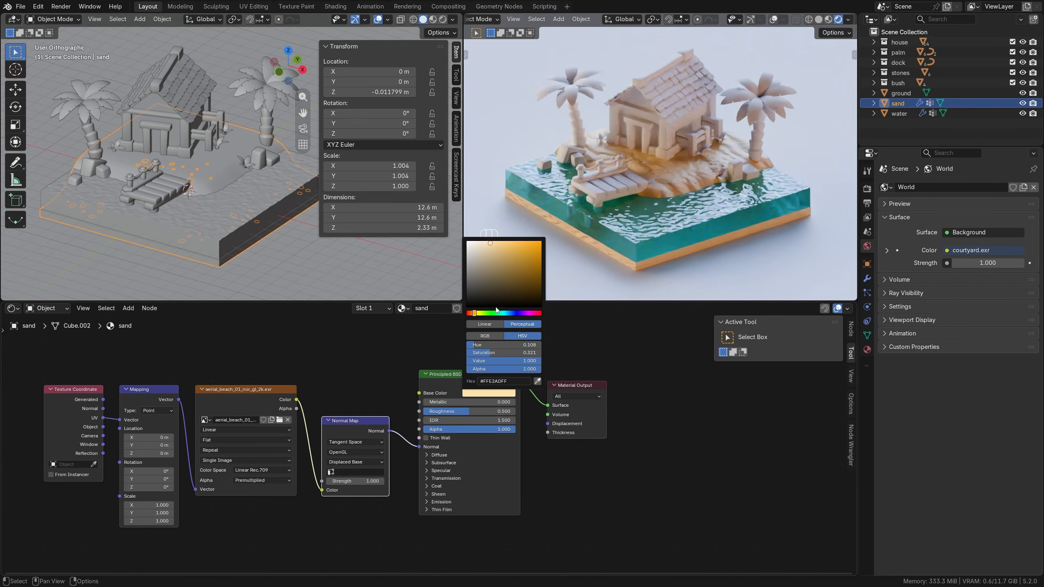
pyautogui.moveTo(490, 243); pyautogui.dragTo(497, 243)
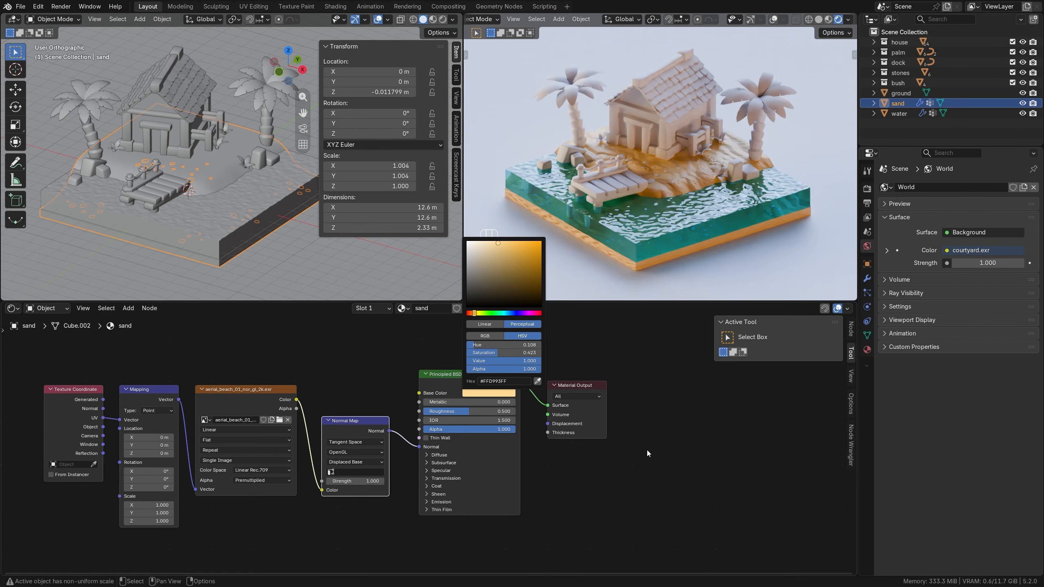
# Set the Normal Map strength to 0.3 and the normal image's color space to Non-Color.
pyautogui.scroll(2, 399, 429)
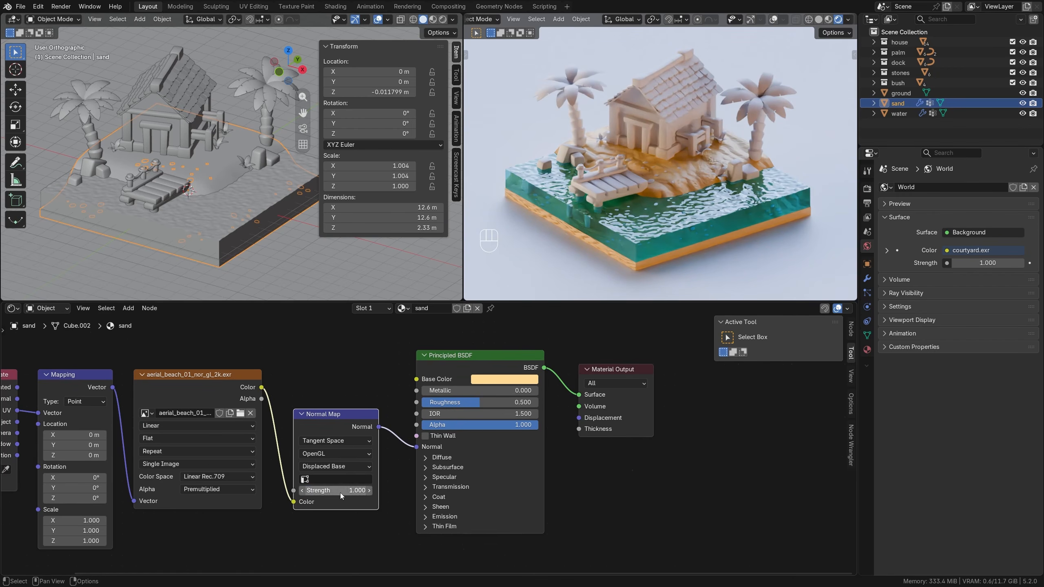
pyautogui.moveTo(341, 492)
pyautogui.mouseDown()
pyautogui.moveTo(324, 492)
pyautogui.moveTo(340, 492)
pyautogui.mouseUp()
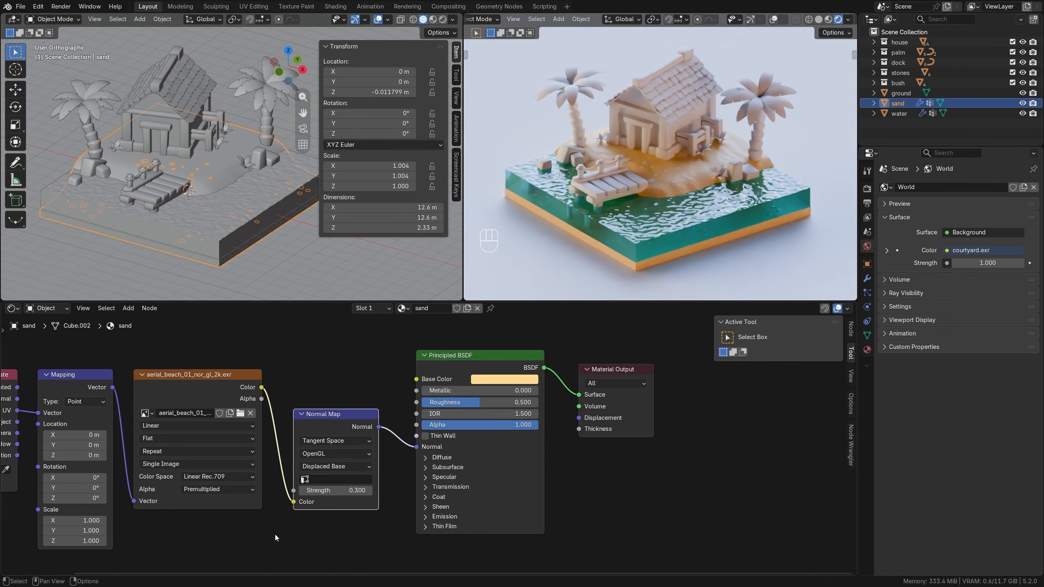
pyautogui.moveTo(277, 538); pyautogui.dragTo(415, 510, button='middle')
pyautogui.click(358, 449)
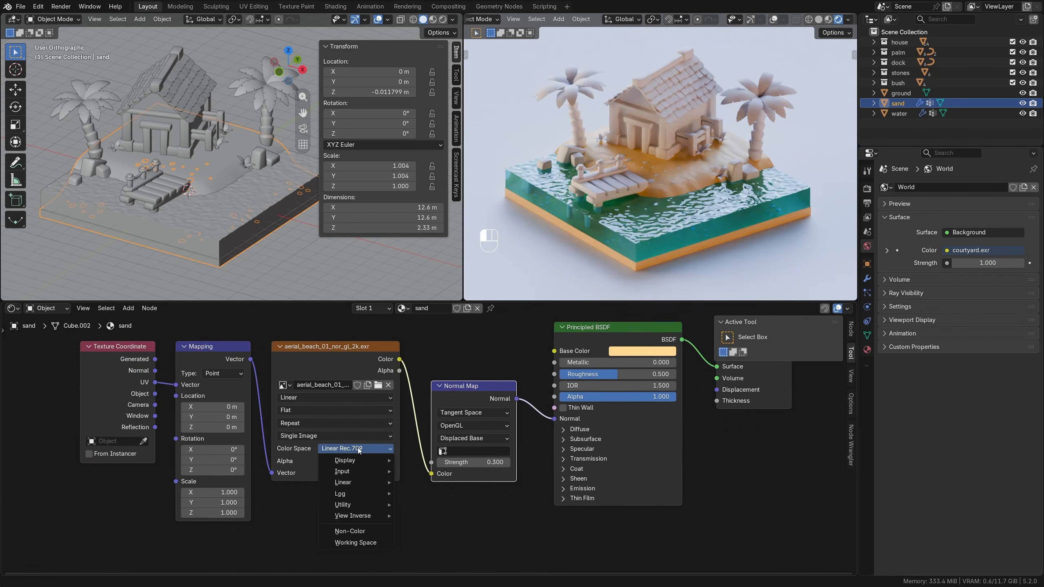
pyautogui.click(350, 531)
# Set the Mapping node's scale to 0.5 on X, Y and Z.
pyautogui.moveTo(211, 492); pyautogui.dragTo(212, 512)
pyautogui.write('.5')
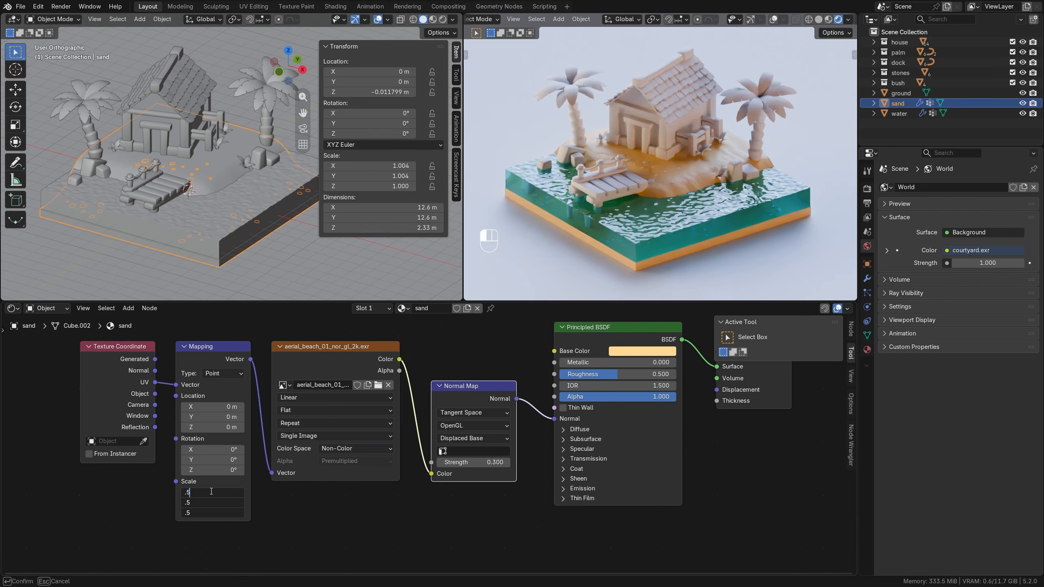
pyautogui.press('Return')
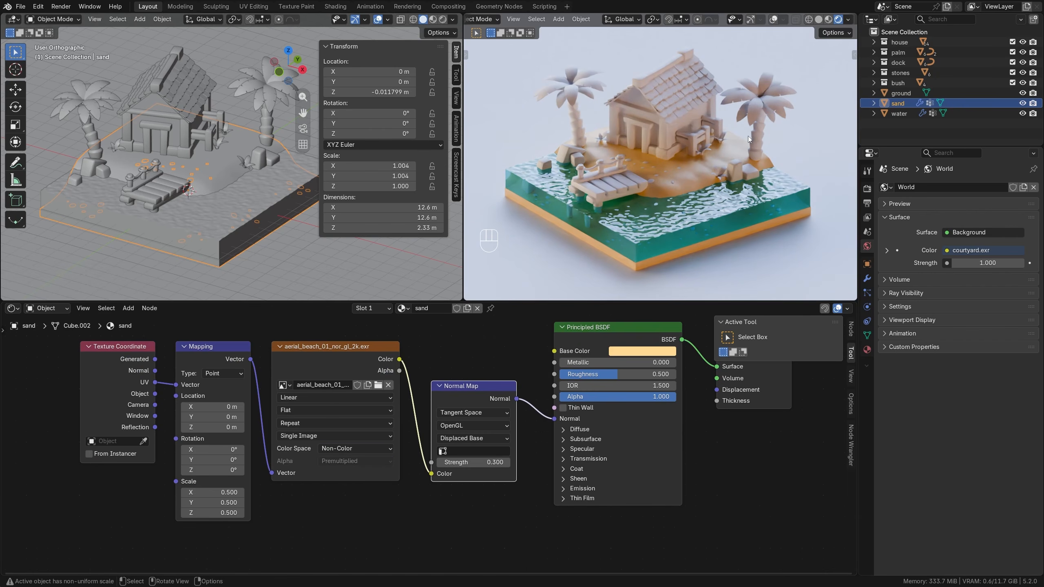
# Configure the Cycles viewport denoising to use OpenImageDenoise with Albedo and Normal passes and the Accurate prefilter.
pyautogui.click(867, 189)
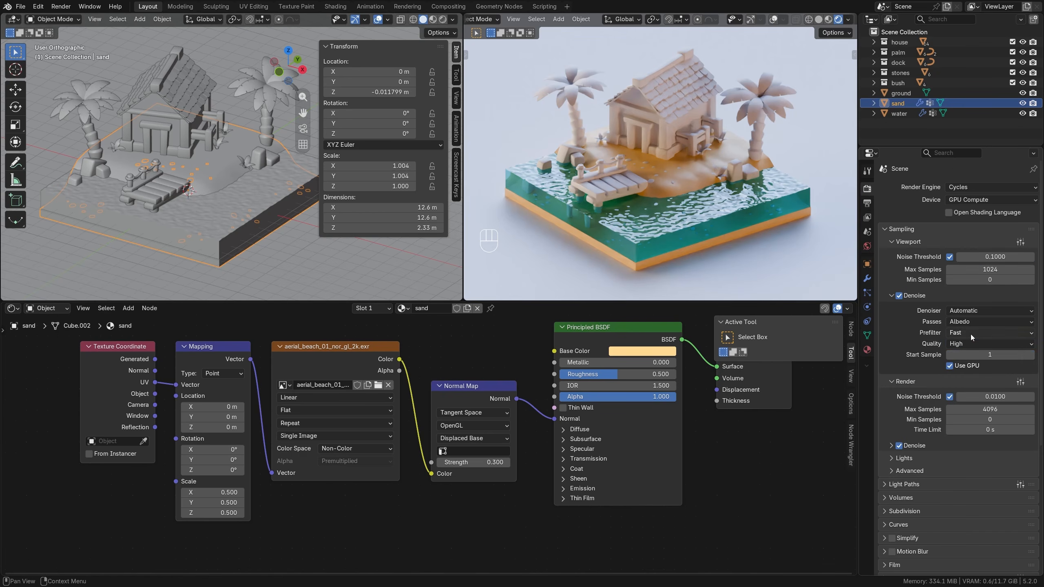
pyautogui.click(970, 335)
pyautogui.click(965, 366)
pyautogui.click(966, 326)
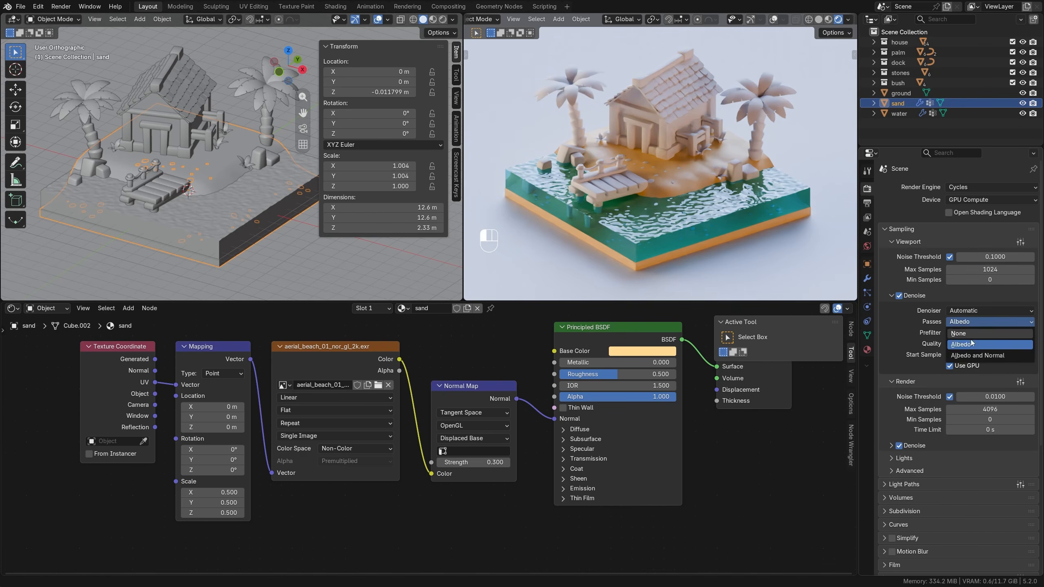
pyautogui.click(977, 355)
pyautogui.click(986, 311)
pyautogui.click(978, 333)
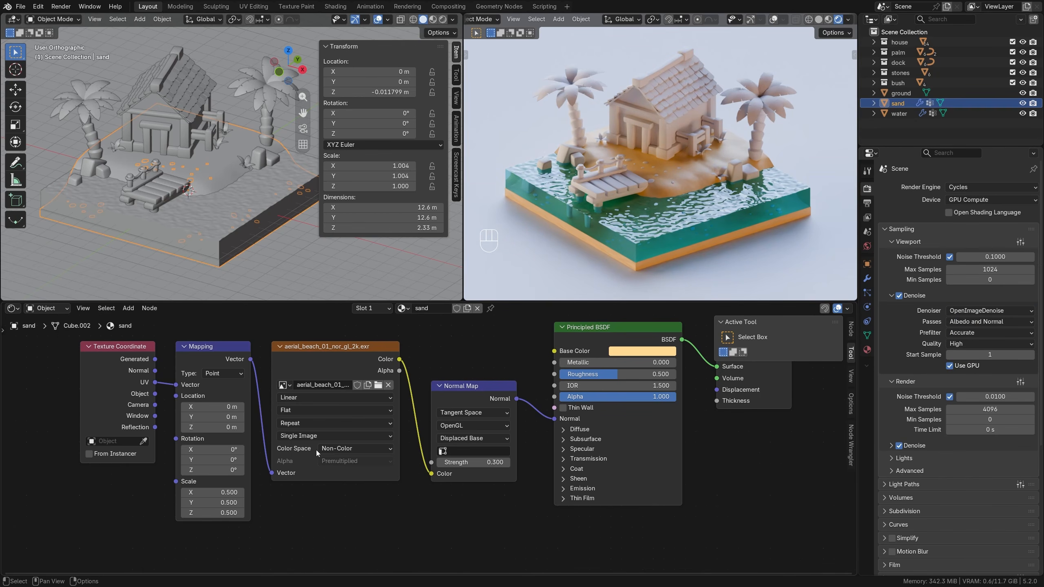
# Add a Sun light to the Scene Collection and raise it about 11.03 m along Z above the island.
pyautogui.press('Home')
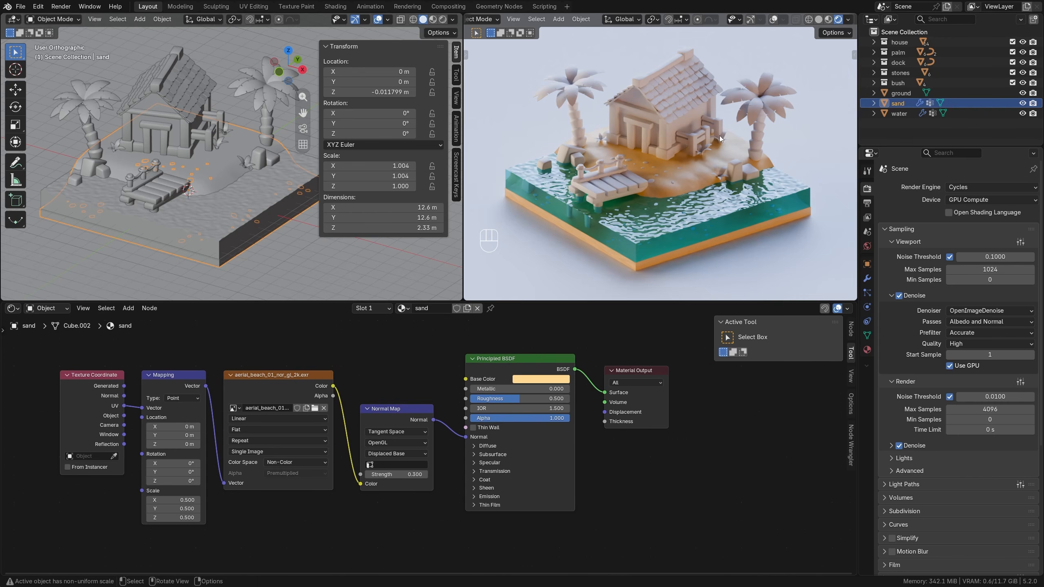
pyautogui.scroll(-2, 206, 184)
pyautogui.moveTo(206, 185); pyautogui.dragTo(189, 189, button='middle')
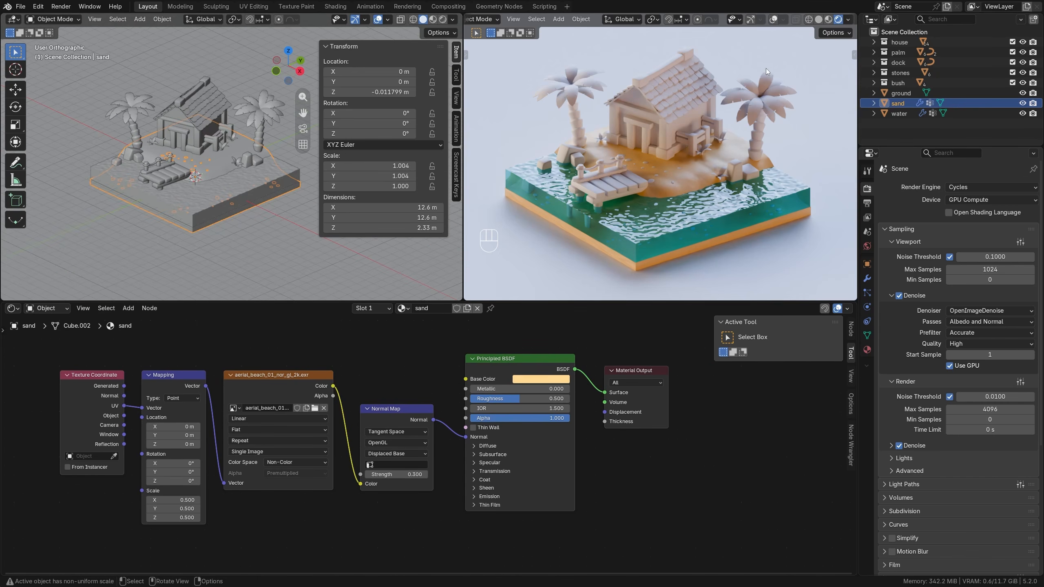
pyautogui.click(903, 32)
pyautogui.hotkey('shift', 'a')
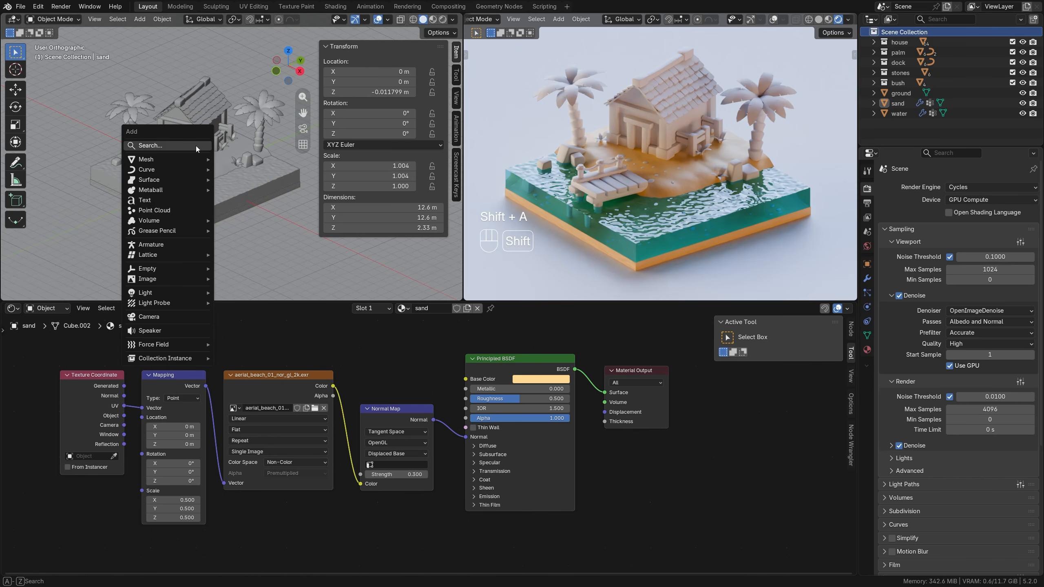
pyautogui.moveTo(176, 292)
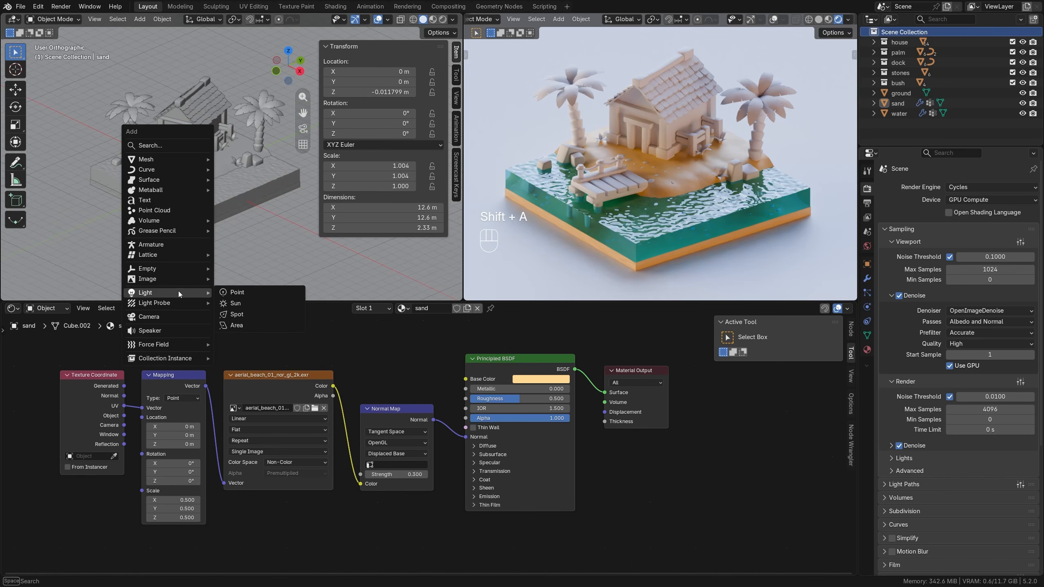
pyautogui.click(240, 302)
pyautogui.press('g')
pyautogui.press('z')
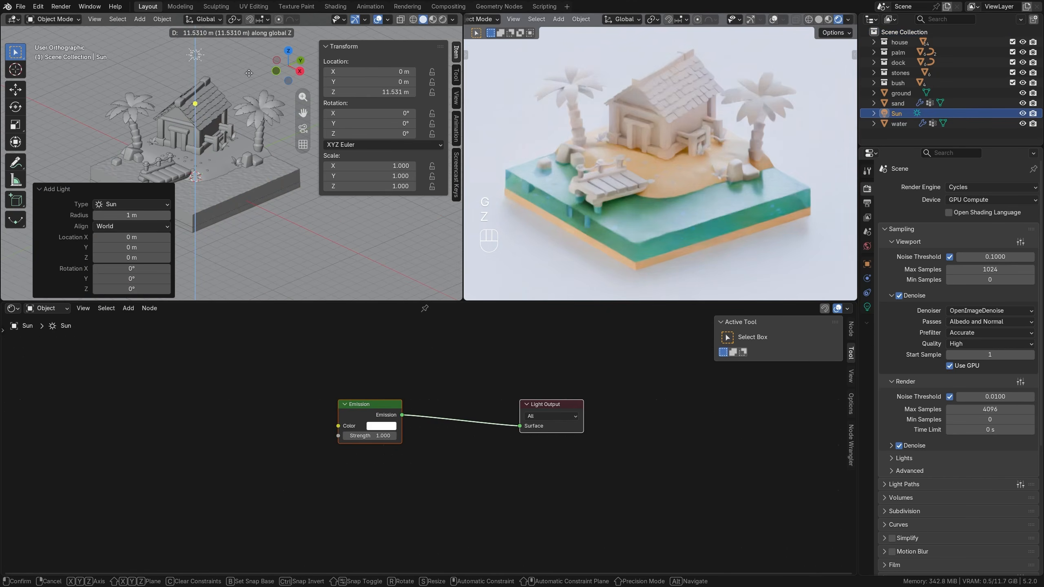
pyautogui.click(246, 78)
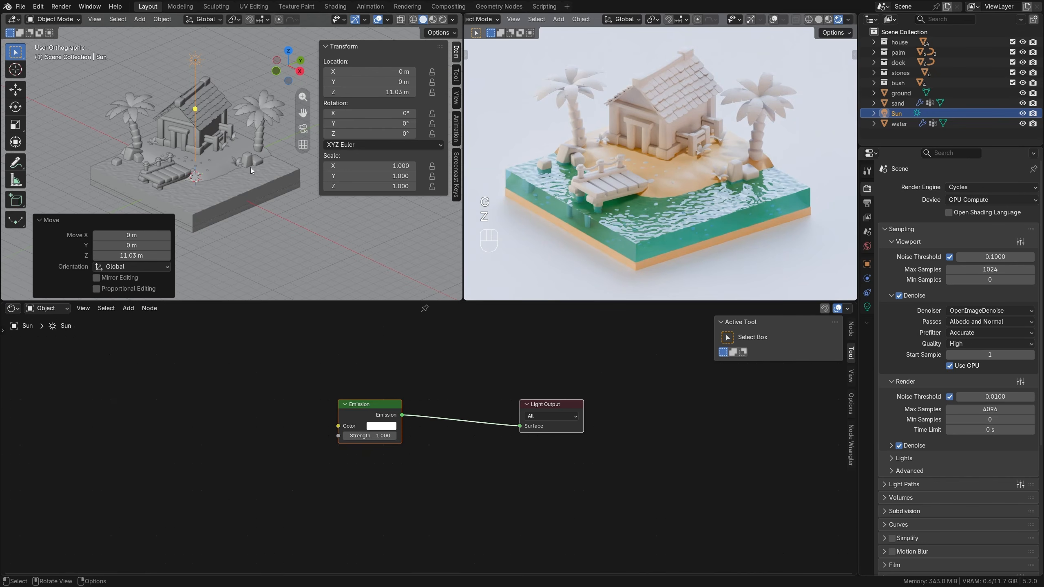
# Rotate the Sun light about -18.2° around the view axis in a low side view of the house.
pyautogui.moveTo(251, 167); pyautogui.dragTo(200, 144, button='middle')
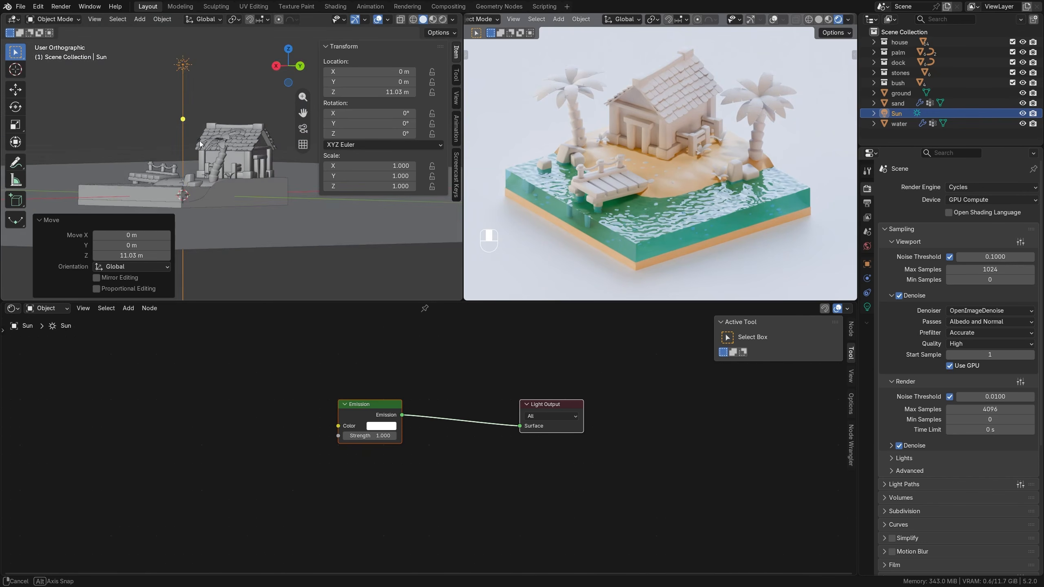
pyautogui.moveTo(200, 144); pyautogui.dragTo(216, 161, button='middle')
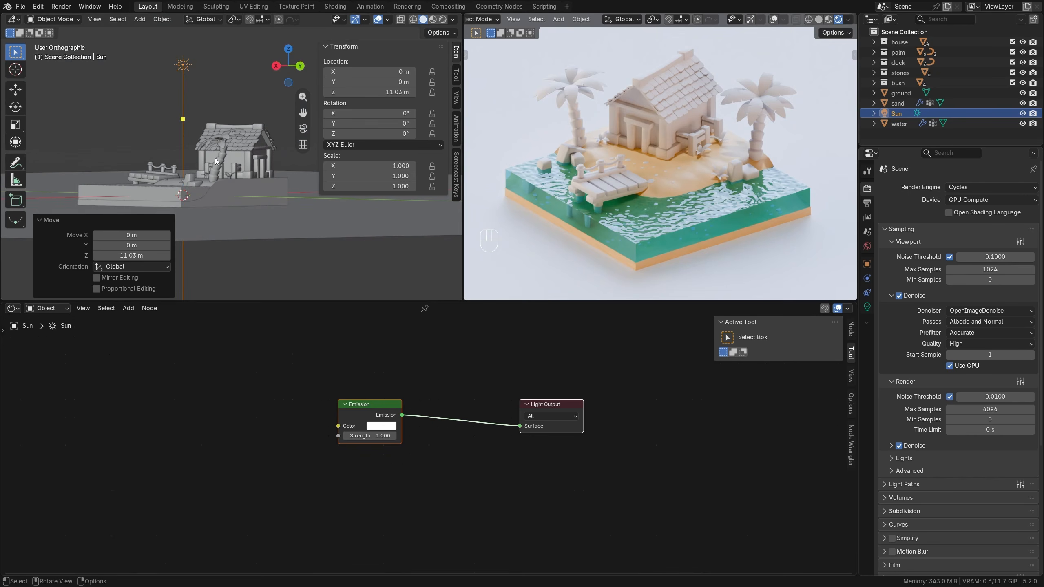
pyautogui.press('r')
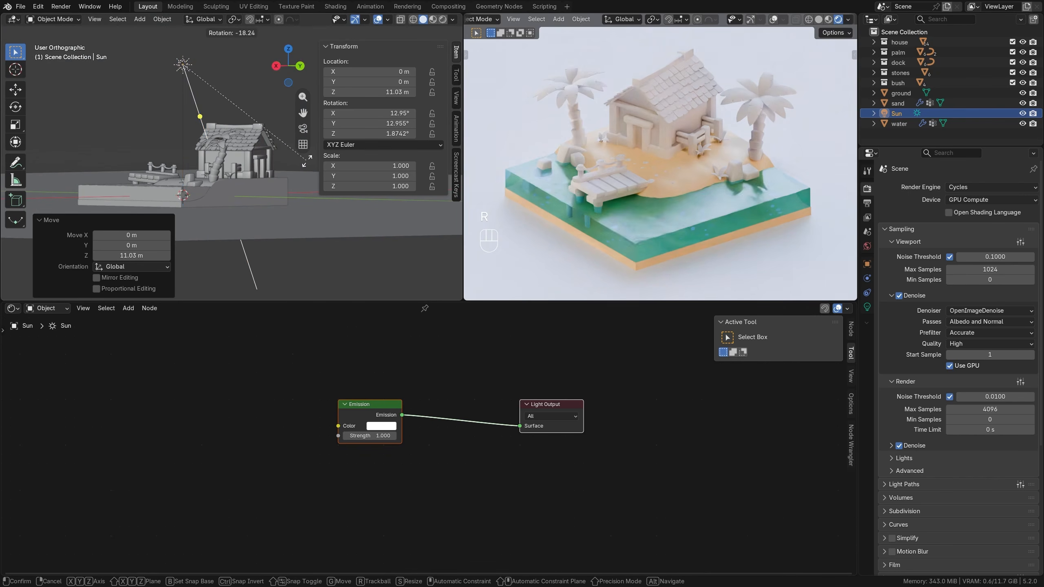
pyautogui.click(272, 191)
# Set the Sun light's strength to 1.7 and its angle to 20°.
pyautogui.click(867, 307)
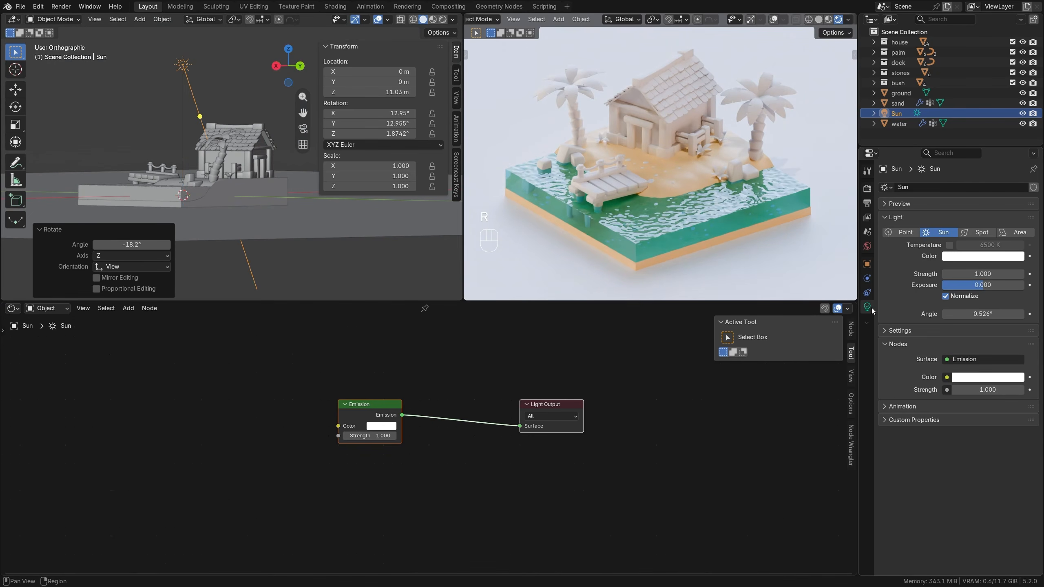
pyautogui.click(991, 274)
pyautogui.write('1.7')
pyautogui.press('Return')
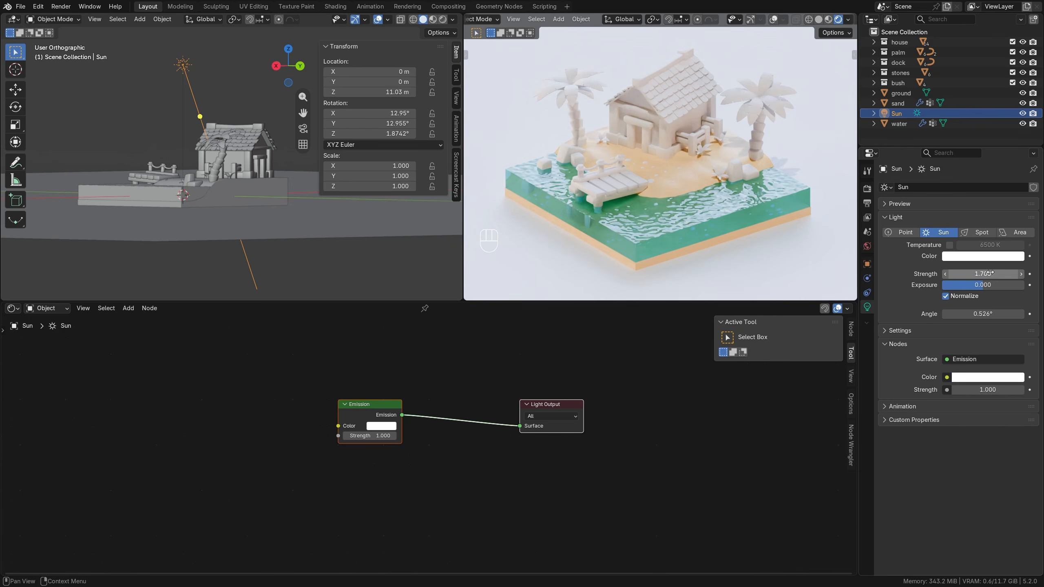
pyautogui.click(982, 313)
pyautogui.write('20')
pyautogui.press('Return')
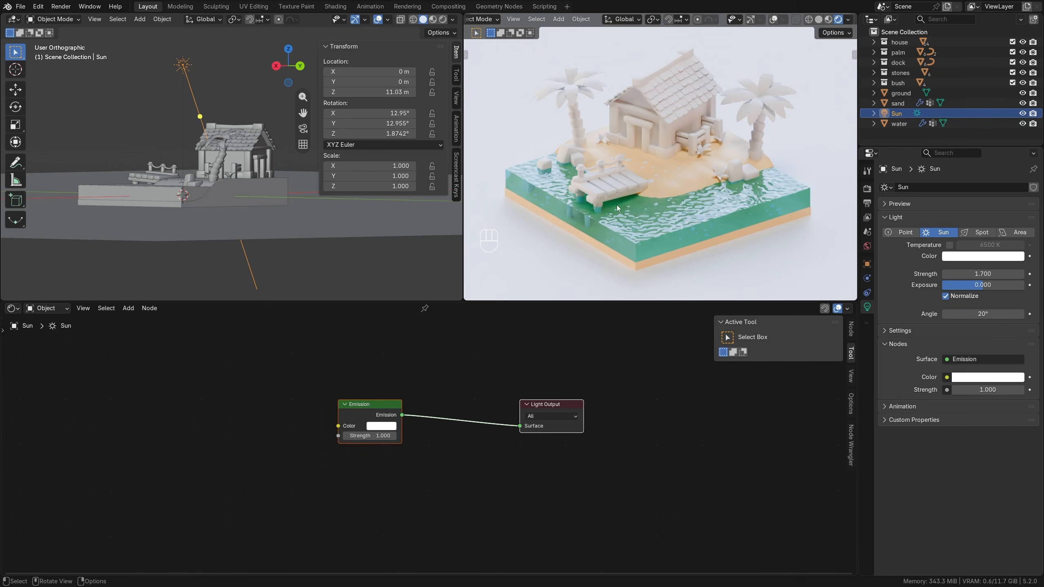
# Set the sand material's Principled BSDF roughness to 1.0 and deselect the sand.
pyautogui.moveTo(150, 156); pyautogui.dragTo(250, 200, button='middle')
pyautogui.scroll(2, 250, 201)
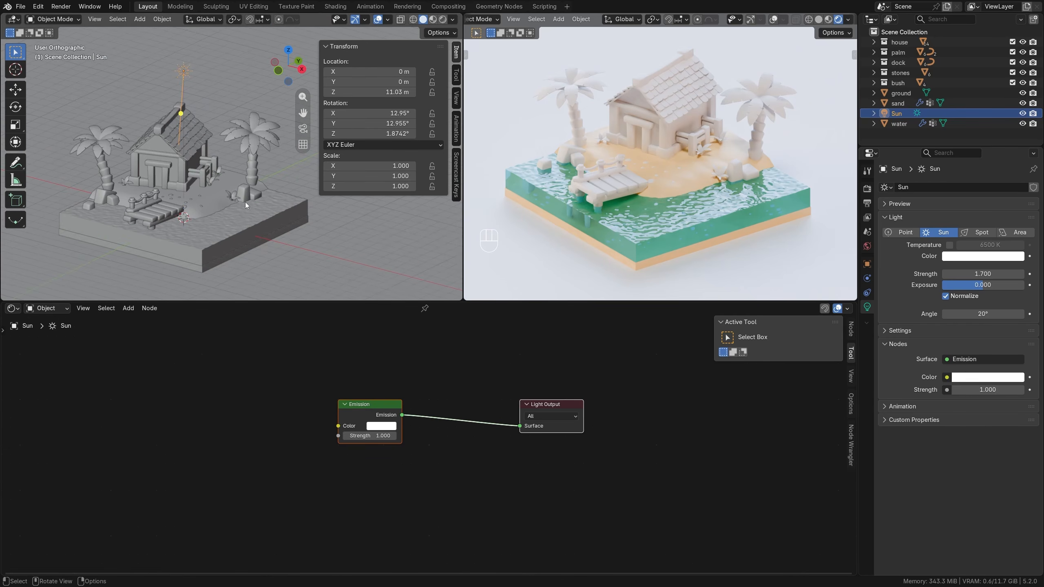
pyautogui.click(220, 193)
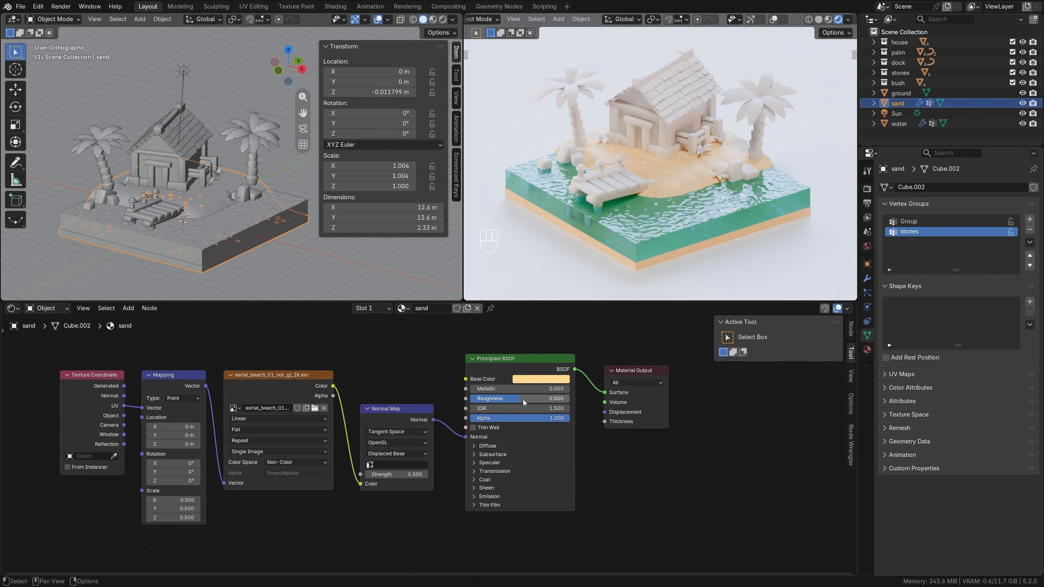
pyautogui.moveTo(522, 399); pyautogui.dragTo(571, 398)
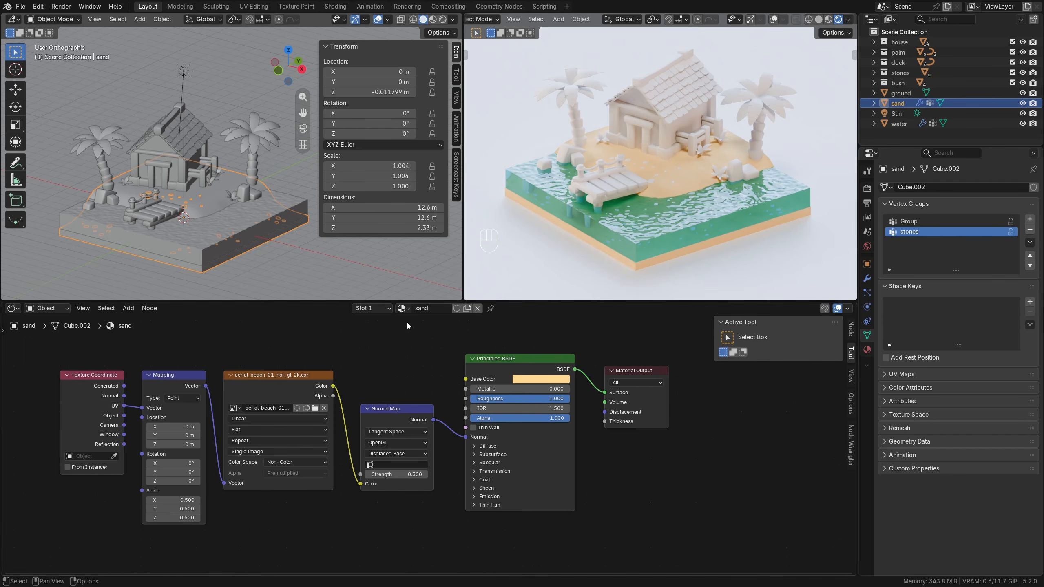
pyautogui.hotkey('alt', 'a')
# Select the house's post-and-beam frame and rename its material to wood.
pyautogui.moveTo(255, 212); pyautogui.dragTo(247, 207, button='middle')
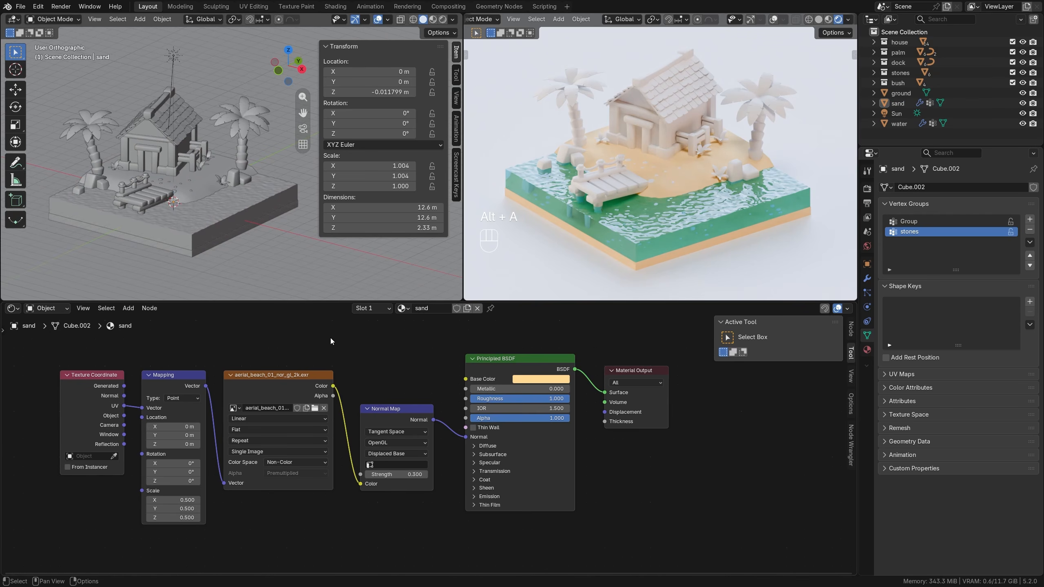
pyautogui.click(172, 154)
pyautogui.scroll(3, 172, 153)
pyautogui.moveTo(206, 189)
pyautogui.keyDown('shift'); pyautogui.mouseDown(button='middle')
pyautogui.moveTo(146, 190)
pyautogui.moveTo(205, 201)
pyautogui.mouseUp(button='middle'); pyautogui.keyUp('shift')
pyautogui.click(437, 309)
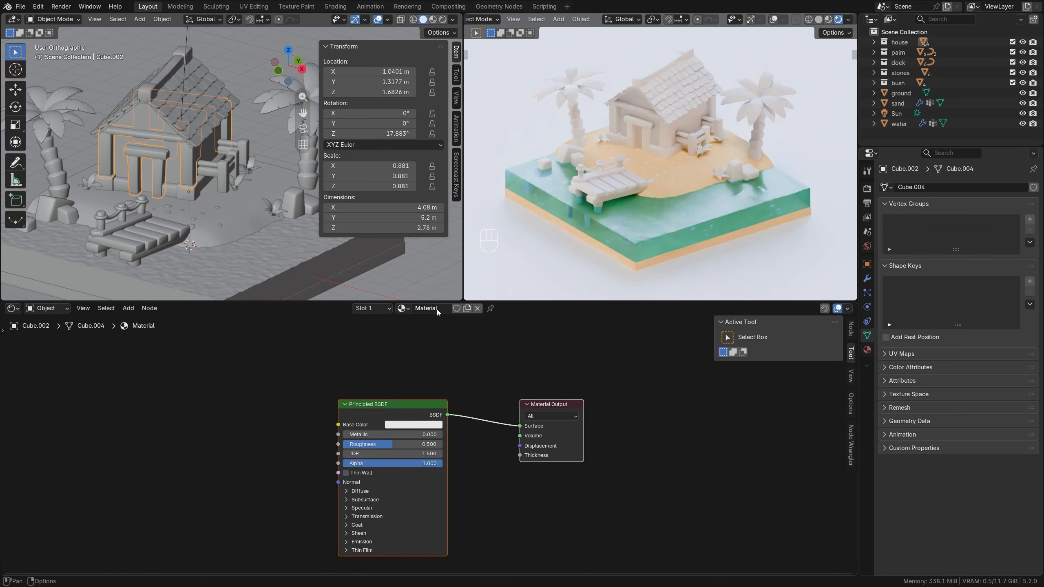
pyautogui.click(438, 309)
pyautogui.write('wood')
pyautogui.press('Return')
# Give the wood material roughness 0.6 and an orange-brown base color with hue 0.072, saturation 0.614 and value 0.750.
pyautogui.scroll(3, 466, 352)
pyautogui.moveTo(402, 407); pyautogui.dragTo(414, 408)
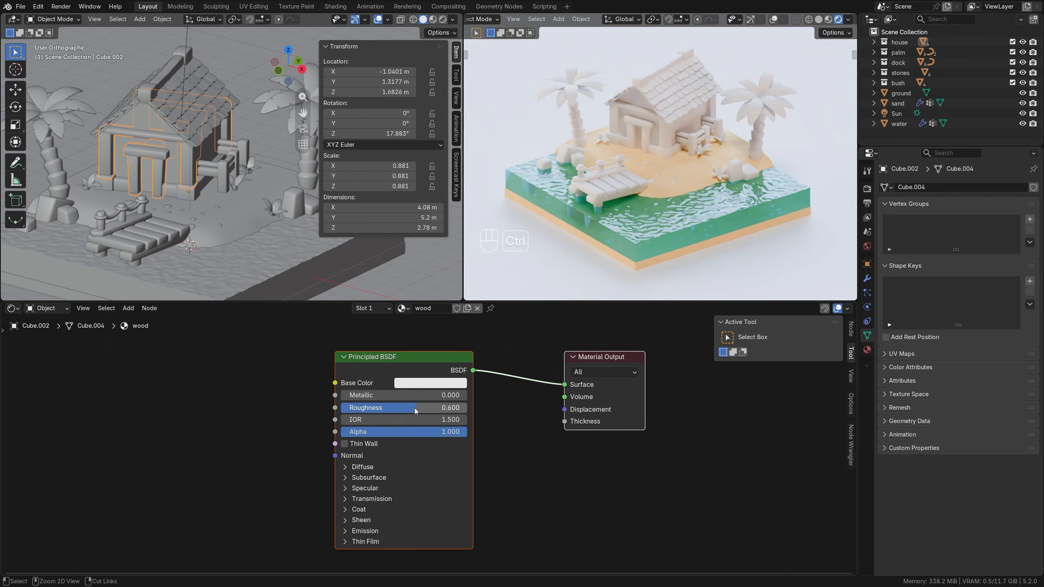
pyautogui.click(436, 384)
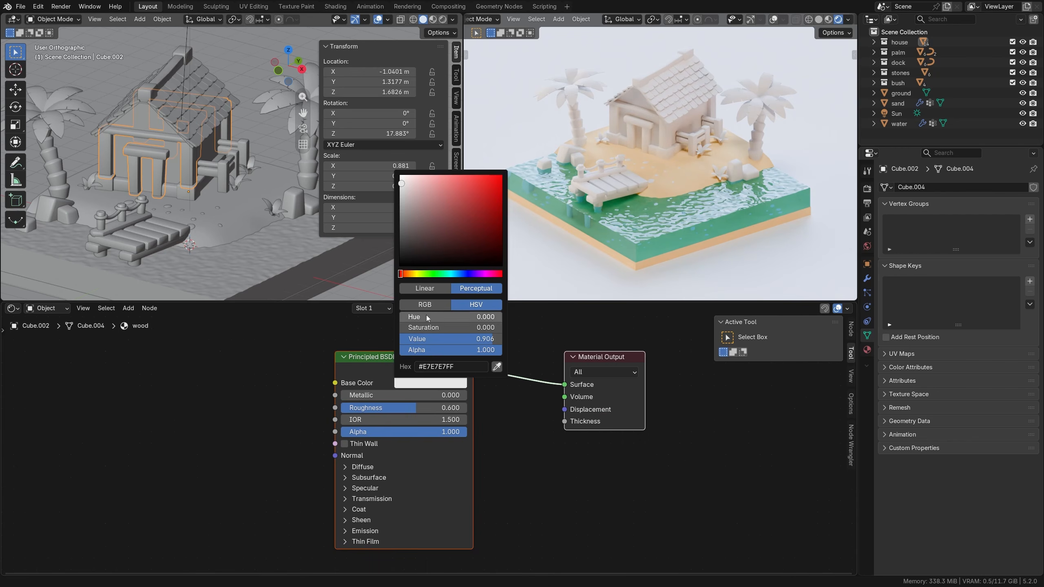
pyautogui.moveTo(409, 273); pyautogui.dragTo(408, 274)
pyautogui.moveTo(480, 201); pyautogui.dragTo(477, 195)
pyautogui.moveTo(421, 320); pyautogui.dragTo(456, 329)
pyautogui.moveTo(457, 339); pyautogui.dragTo(459, 316)
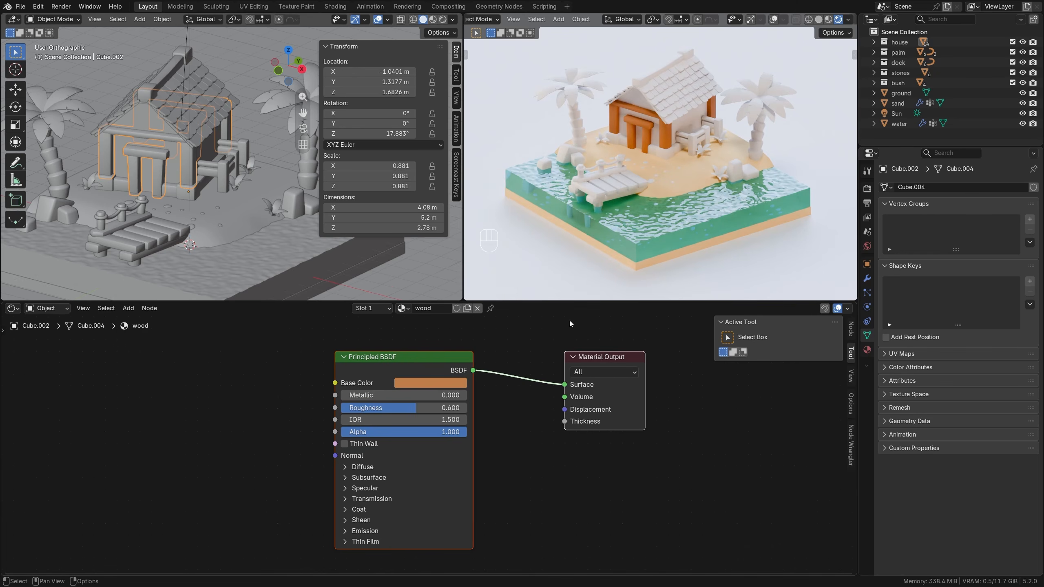
# Add a second material slot to the house frame holding a single-user copy of wood, and rename the copy wood.bevel.
pyautogui.scroll(5, 642, 178)
pyautogui.keyDown('shift'); pyautogui.moveTo(669, 119); pyautogui.dragTo(661, 216, button='middle'); pyautogui.keyUp('shift')
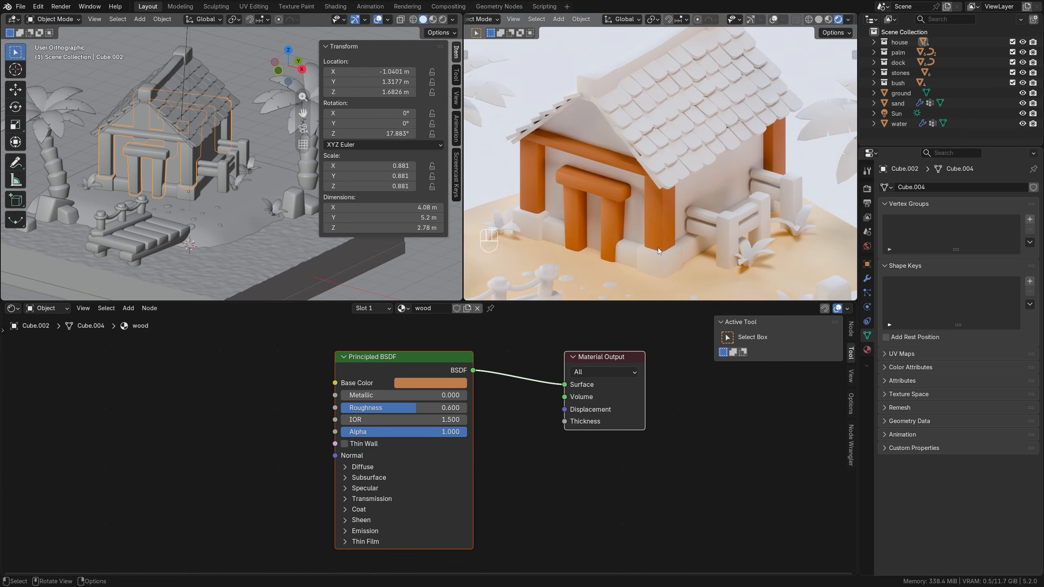
pyautogui.click(867, 349)
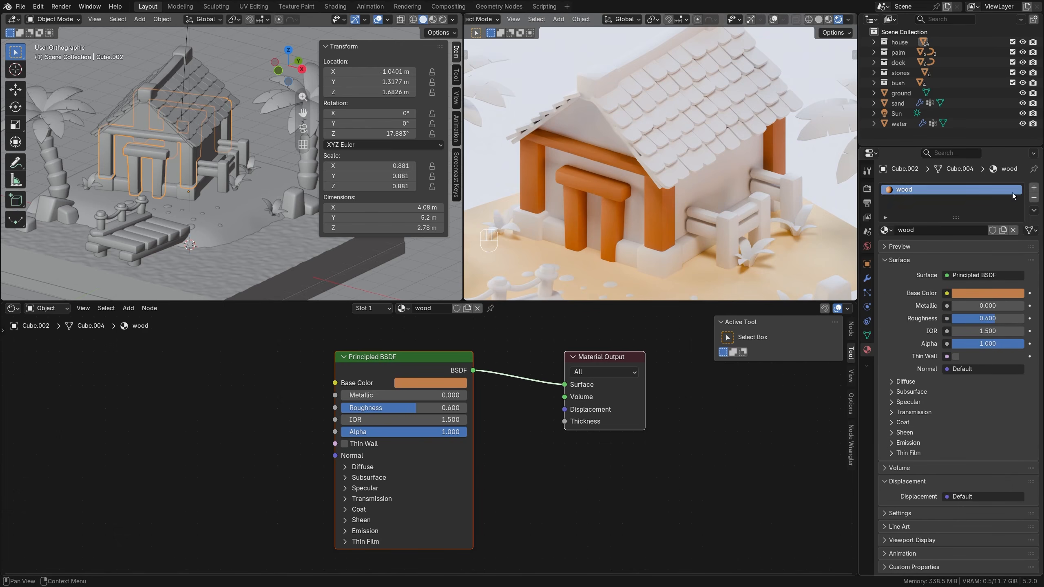
pyautogui.click(1033, 187)
pyautogui.click(885, 245)
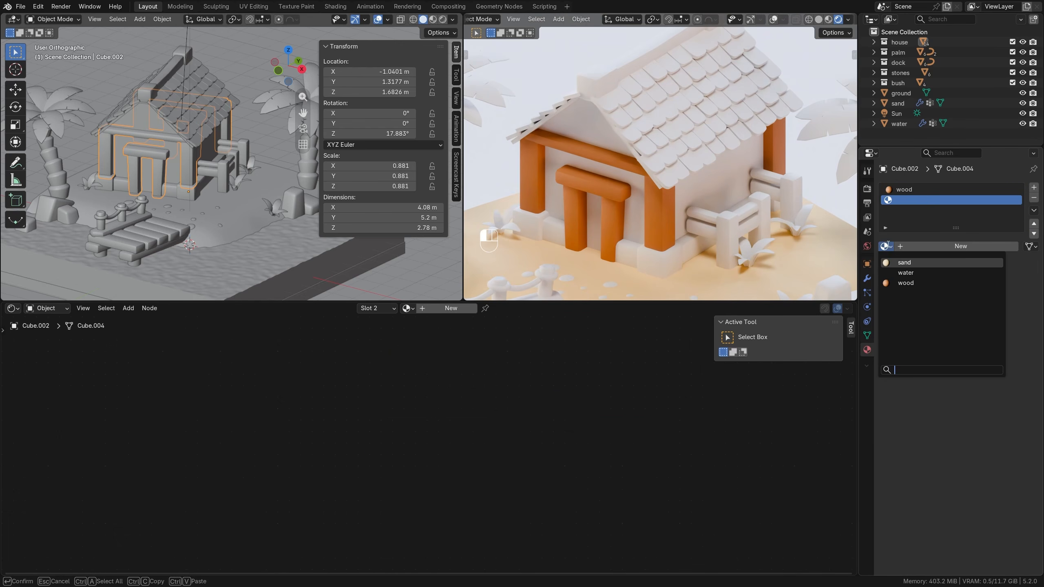
pyautogui.click(903, 283)
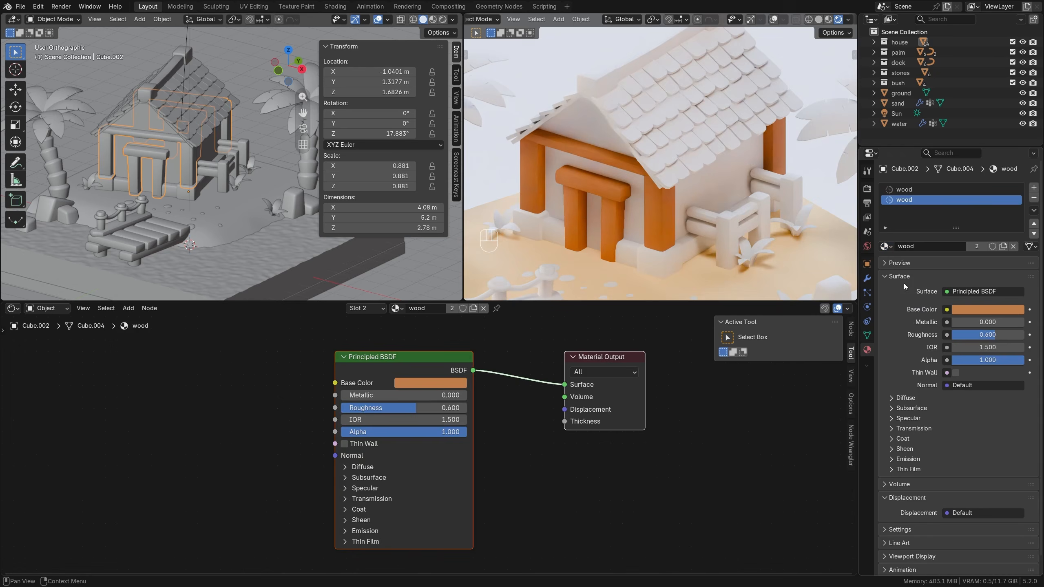
pyautogui.click(1003, 246)
pyautogui.click(944, 245)
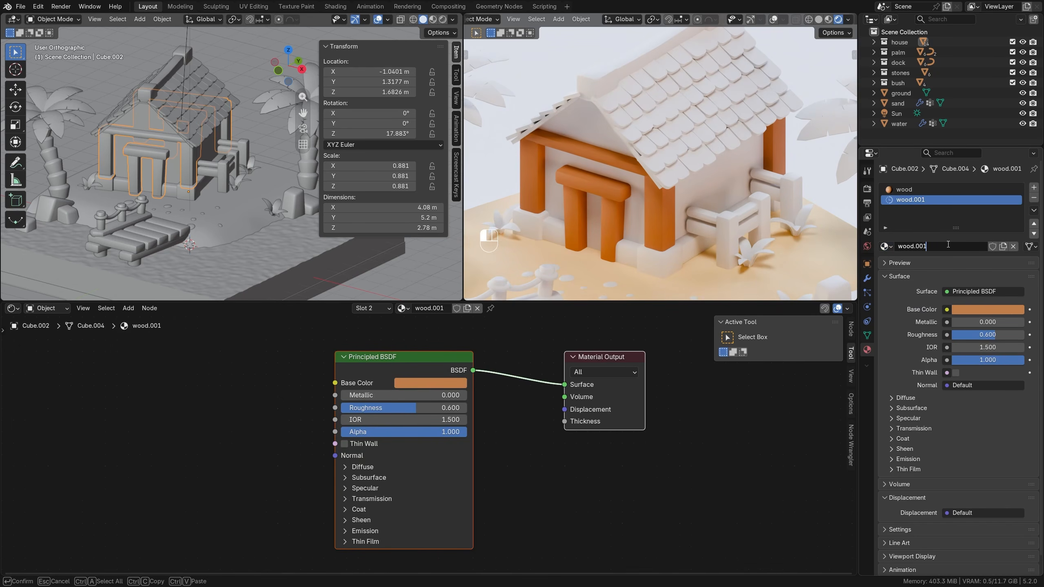
pyautogui.press('BackSpace')
pyautogui.press('BackSpace')
pyautogui.write('bevel')
pyautogui.press('Return')
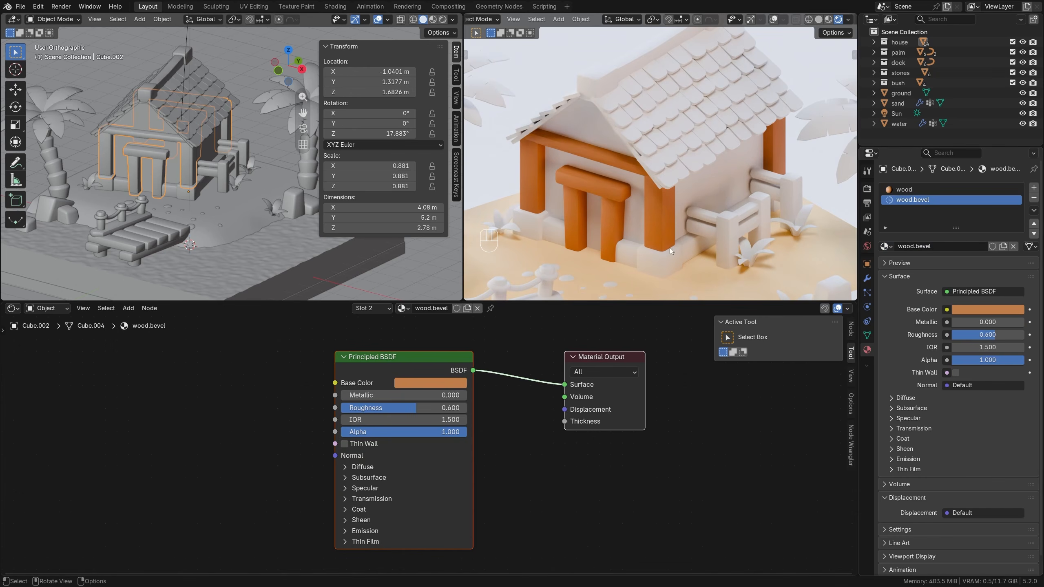
# Set the Material Index in the house frame's Bevel modifier shading settings to 1.
pyautogui.click(867, 279)
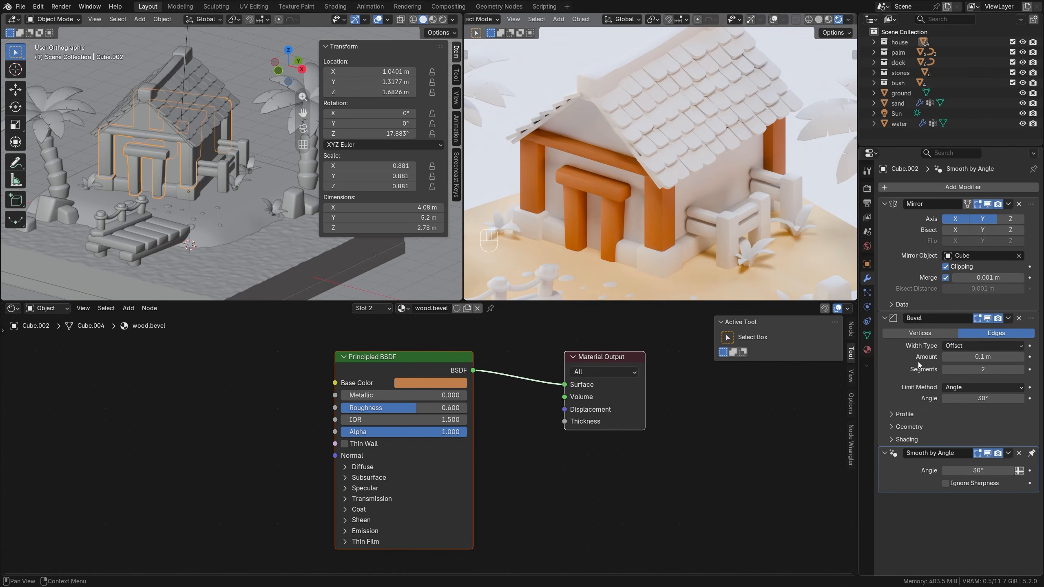
pyautogui.click(913, 441)
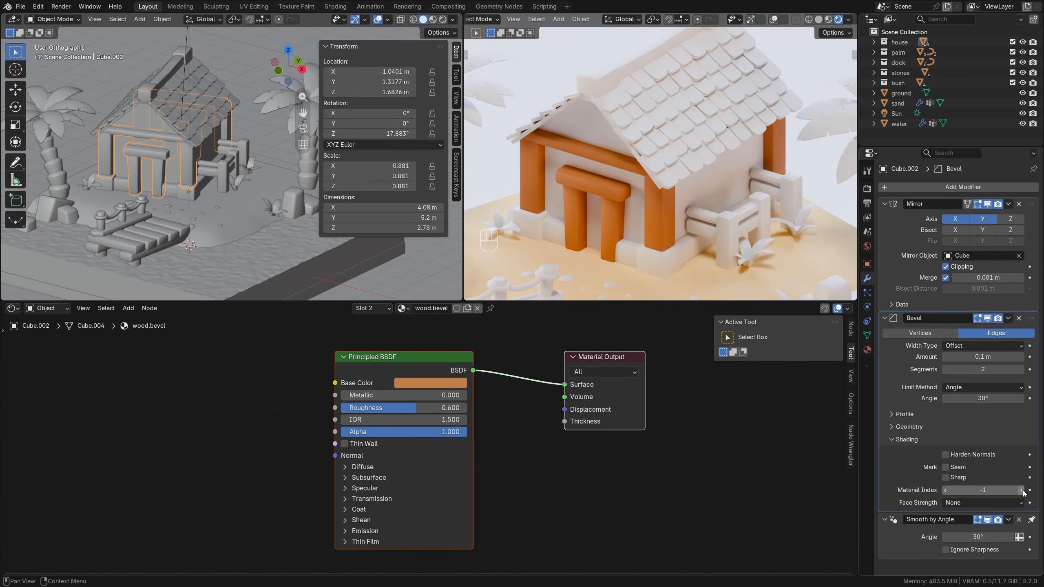
pyautogui.click(1021, 490)
pyautogui.click(1020, 490)
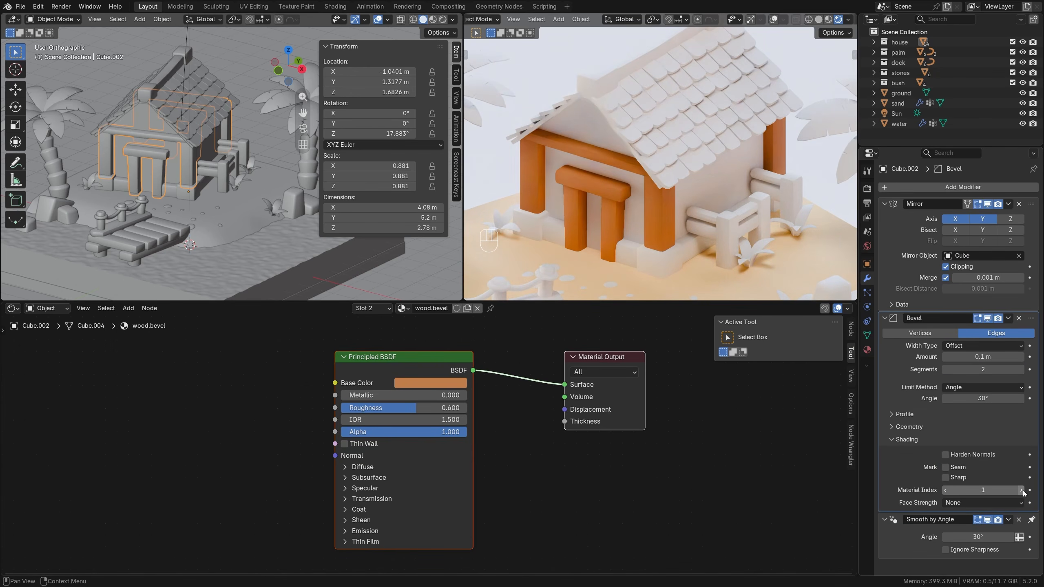
# Change the wood.bevel base color to a brighter, more saturated orange than the wood material.
pyautogui.click(870, 349)
pyautogui.click(912, 189)
pyautogui.click(919, 199)
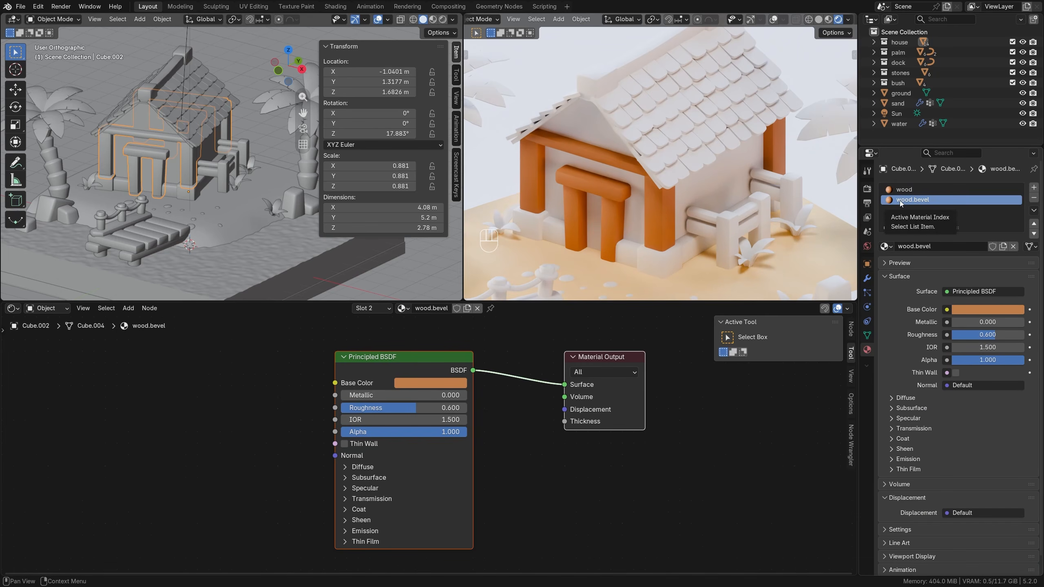
pyautogui.click(426, 383)
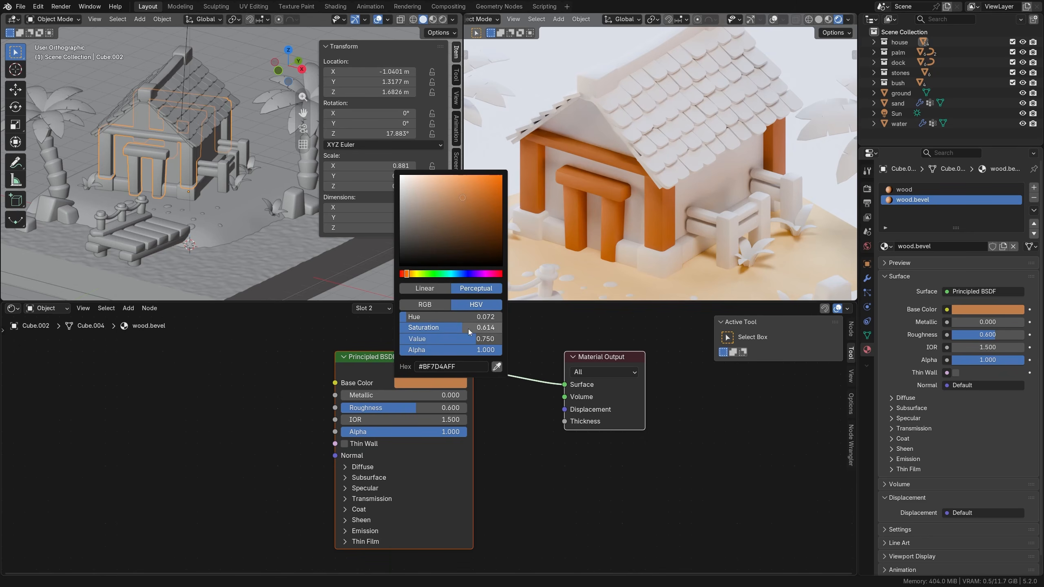
pyautogui.moveTo(468, 329); pyautogui.dragTo(485, 339)
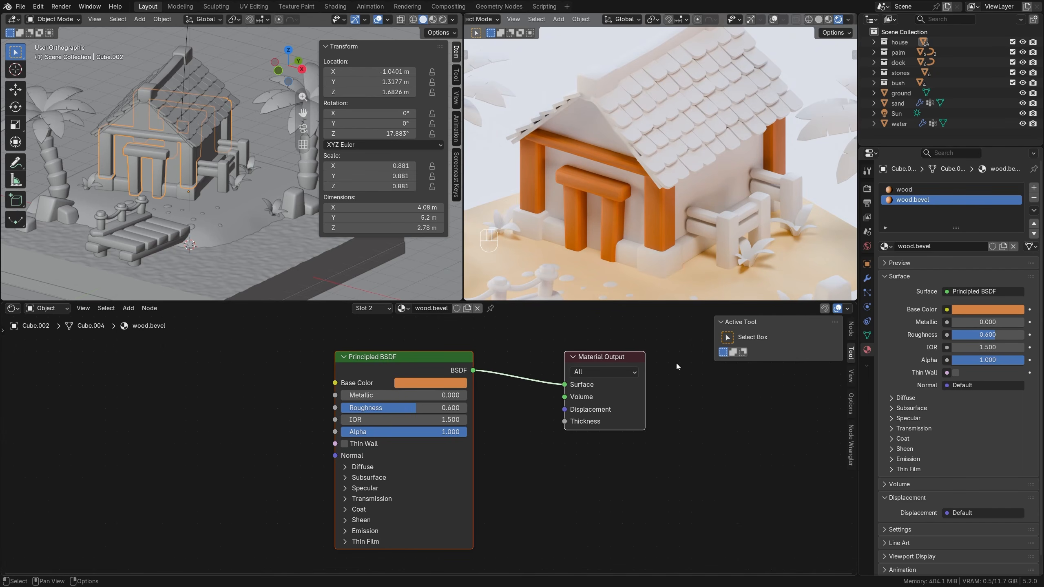
# Link the house frame's materials to the side fence, the roof ridge beam and the beam's two end blocks.
pyautogui.scroll(-1, 635, 174)
pyautogui.keyDown('shift'); pyautogui.moveTo(637, 172); pyautogui.dragTo(633, 190, button='middle'); pyautogui.keyUp('shift')
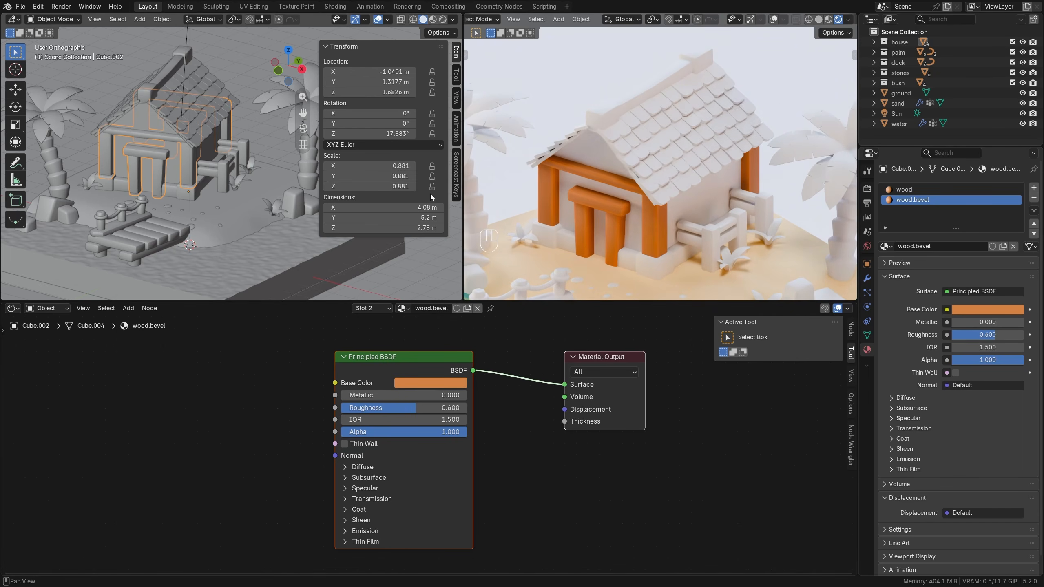
pyautogui.click(222, 168)
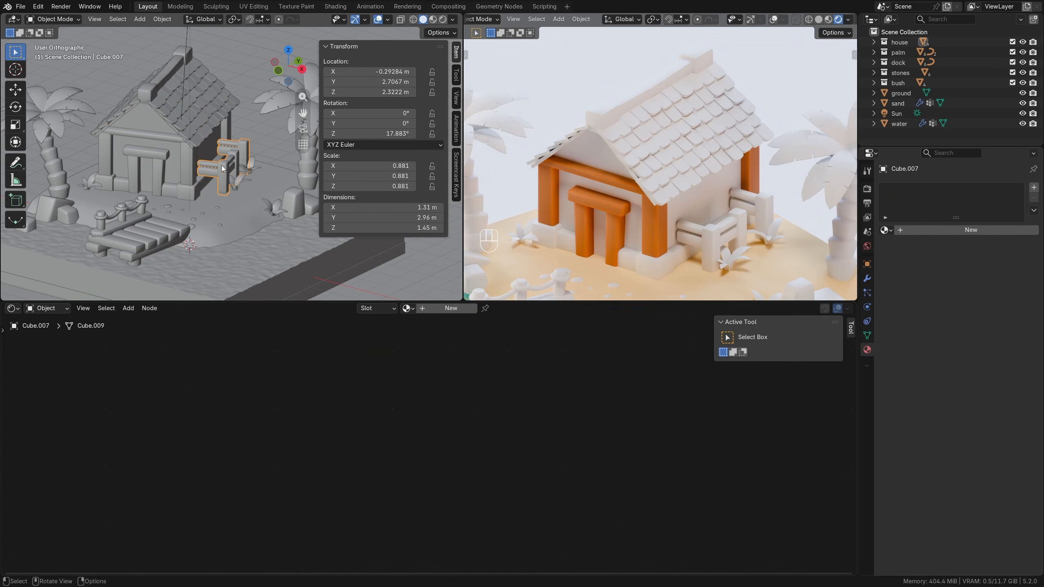
pyautogui.keyDown('shift'); pyautogui.click(156, 156); pyautogui.keyUp('shift')
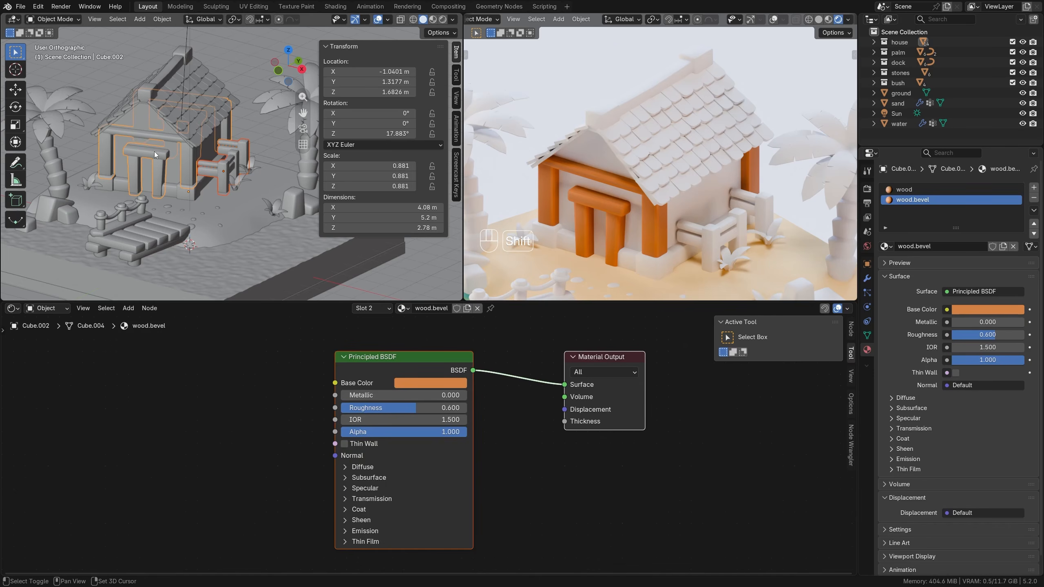
pyautogui.keyDown('shift'); pyautogui.click(149, 92); pyautogui.keyUp('shift')
pyautogui.keyDown('shift'); pyautogui.click(186, 47); pyautogui.keyUp('shift')
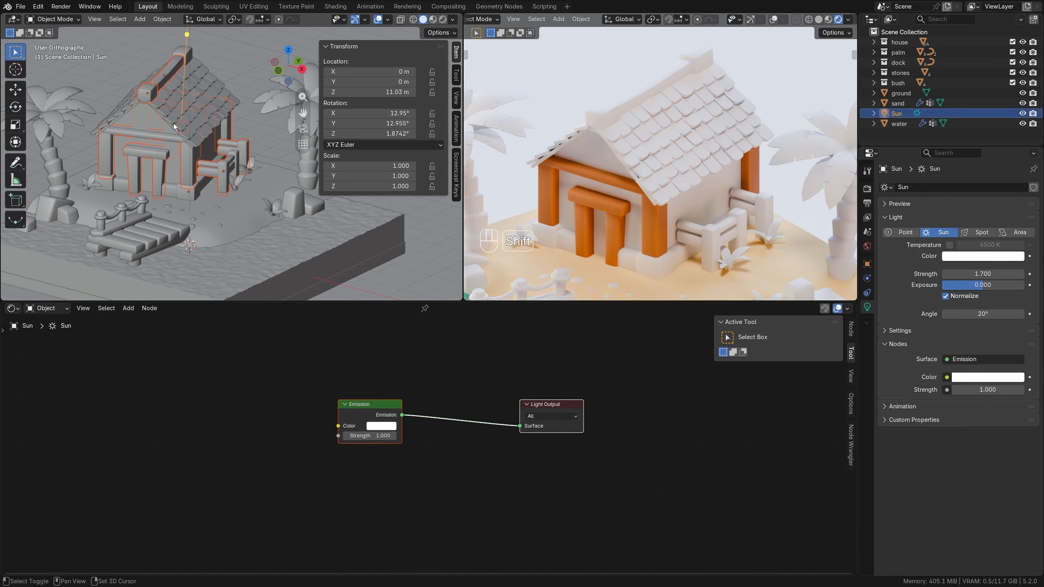
pyautogui.keyDown('shift'); pyautogui.click(187, 35); pyautogui.keyUp('shift')
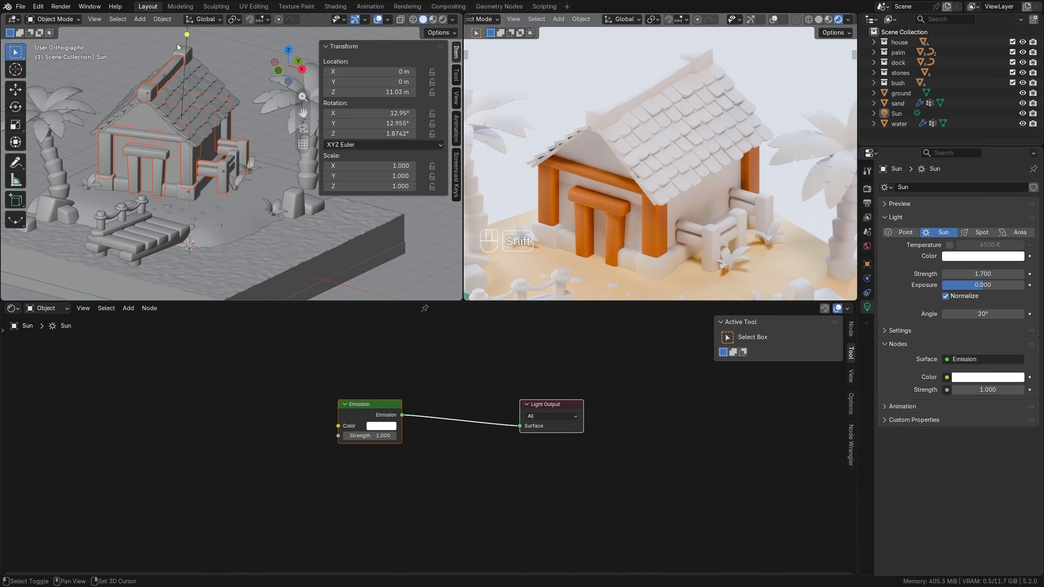
pyautogui.keyDown('shift'); pyautogui.click(179, 49); pyautogui.keyUp('shift')
pyautogui.keyDown('shift'); pyautogui.click(188, 159); pyautogui.keyUp('shift')
pyautogui.keyDown('shift'); pyautogui.click(188, 159); pyautogui.keyUp('shift')
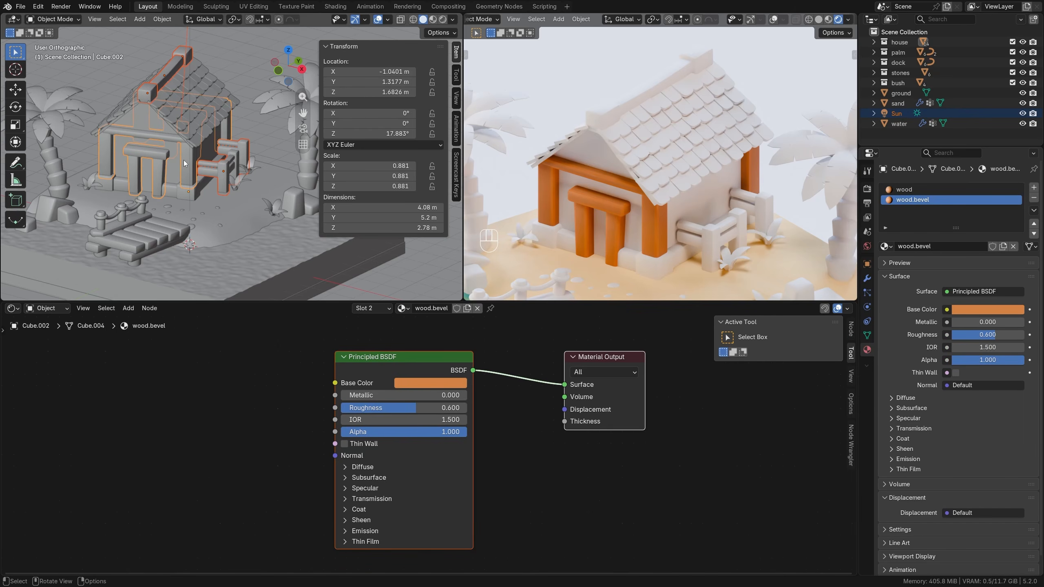
pyautogui.hotkey('ctrl', 'l')
pyautogui.click(184, 162)
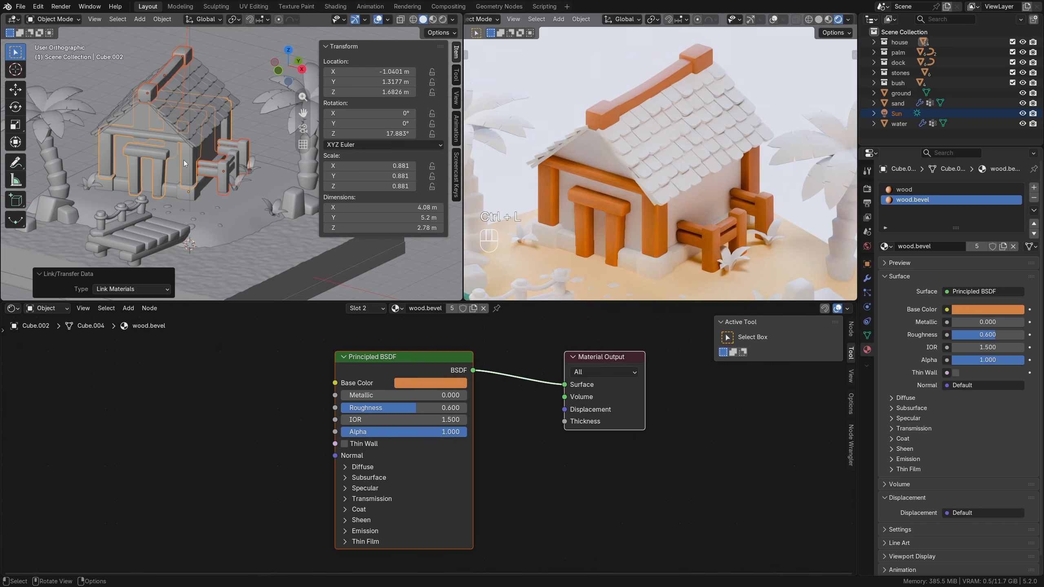
# Set the Bevel modifier's Material Index to 1 on the roof ridge beam and both of its end blocks.
pyautogui.click(609, 111)
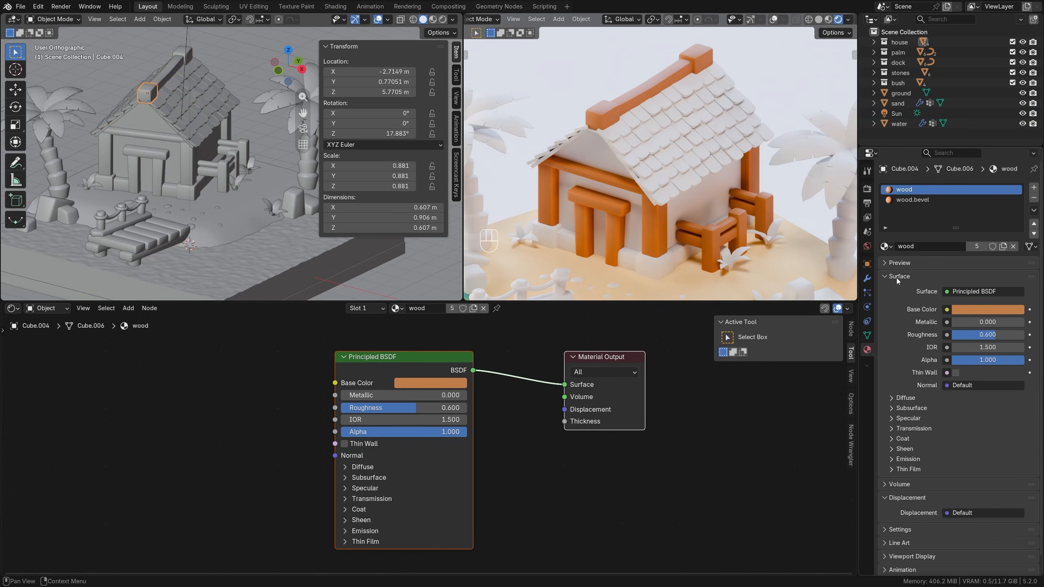
pyautogui.click(867, 278)
pyautogui.click(940, 325)
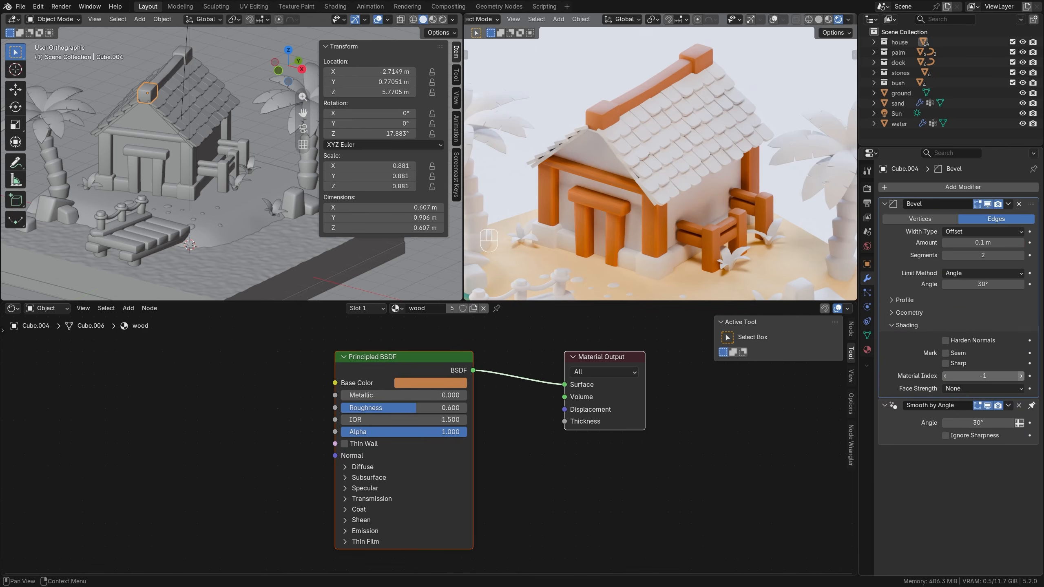
pyautogui.click(651, 90)
pyautogui.click(944, 326)
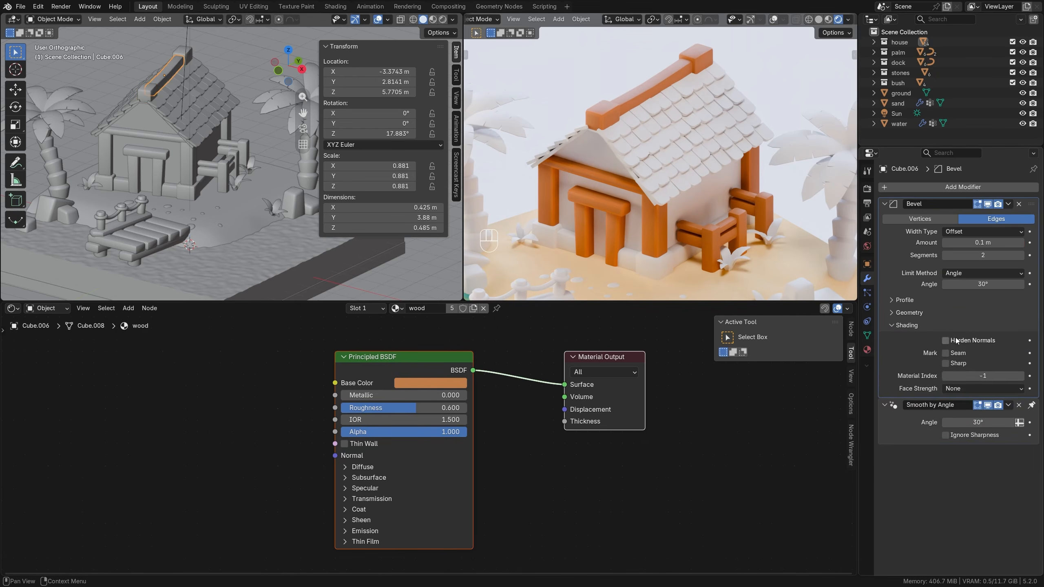
pyautogui.click(1021, 376)
pyautogui.click(1020, 376)
pyautogui.click(701, 62)
pyautogui.click(935, 325)
pyautogui.click(1021, 376)
# Set the Material Index of the side fence's Bevel modifier to 1.
pyautogui.click(1021, 376)
pyautogui.click(710, 239)
pyautogui.click(934, 325)
pyautogui.click(1021, 376)
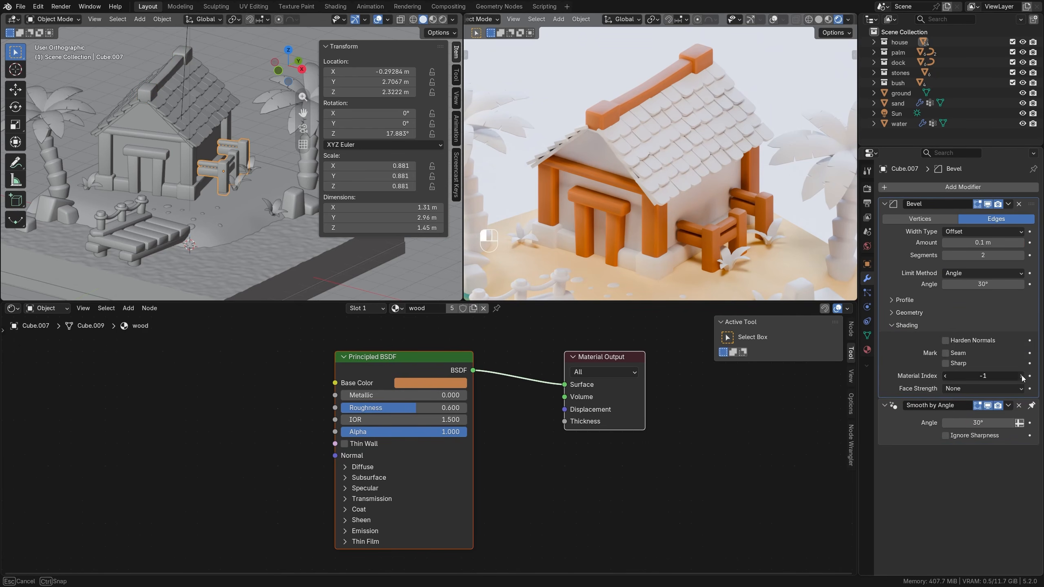
pyautogui.click(1021, 376)
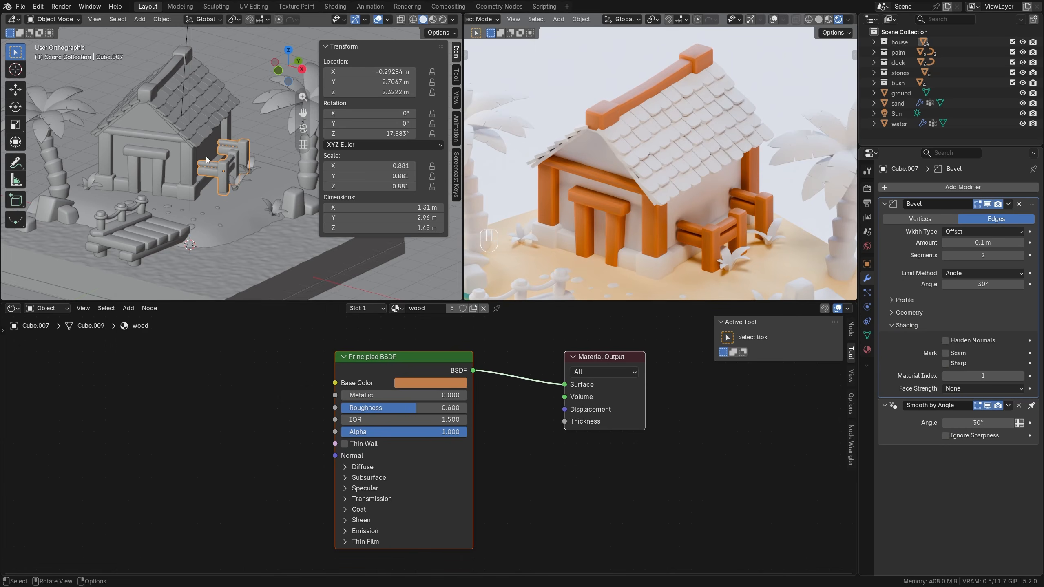
# Extend the side fence's rails toward the house by moving their house-side end vertices about 0.23 m in negative local X.
pyautogui.scroll(4, 207, 159)
pyautogui.press('Tab')
pyautogui.hotkey('alt', 'z')
pyautogui.press('1')
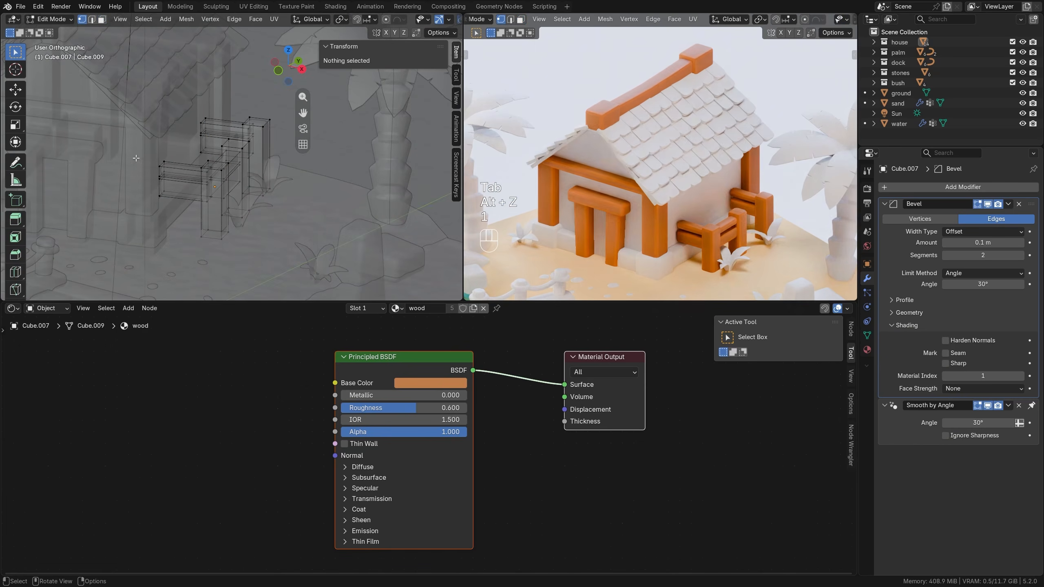
pyautogui.moveTo(140, 151); pyautogui.dragTo(172, 214)
pyautogui.keyDown('shift'); pyautogui.moveTo(193, 110); pyautogui.dragTo(208, 157); pyautogui.keyUp('shift')
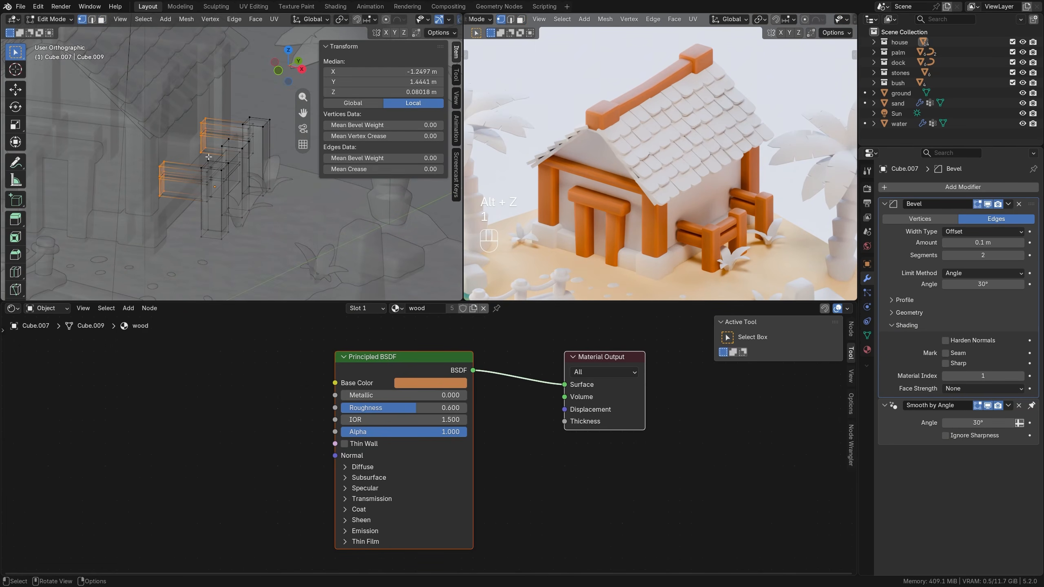
pyautogui.press('g')
pyautogui.press('y')
pyautogui.press('y')
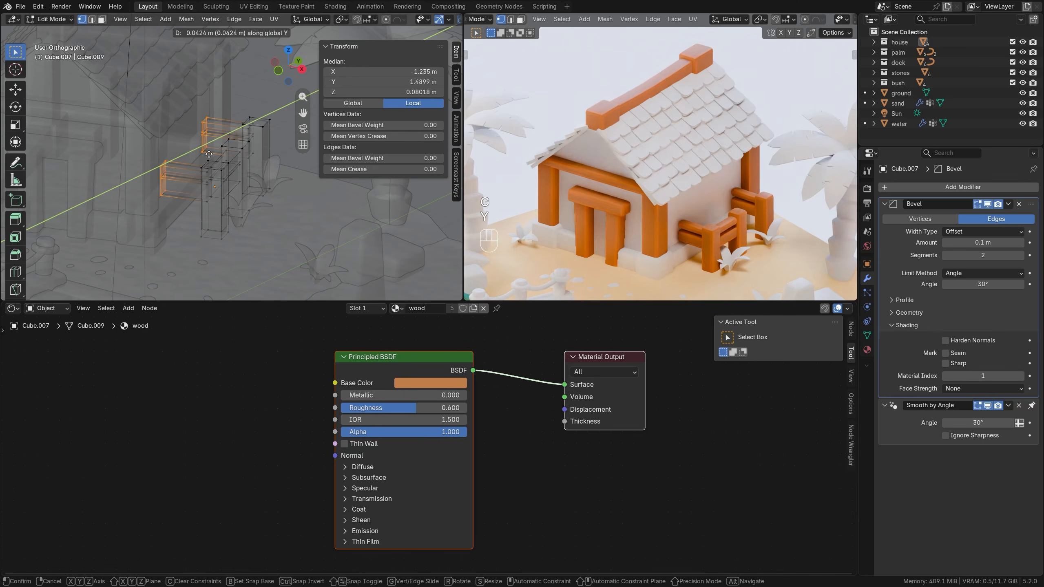
pyautogui.press('x')
pyautogui.press('x')
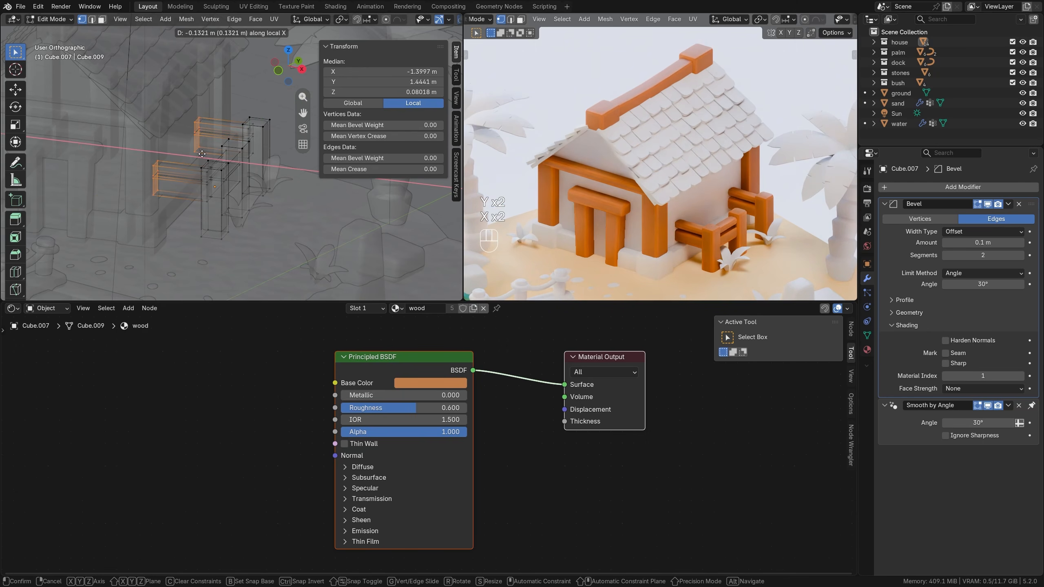
pyautogui.click(222, 146)
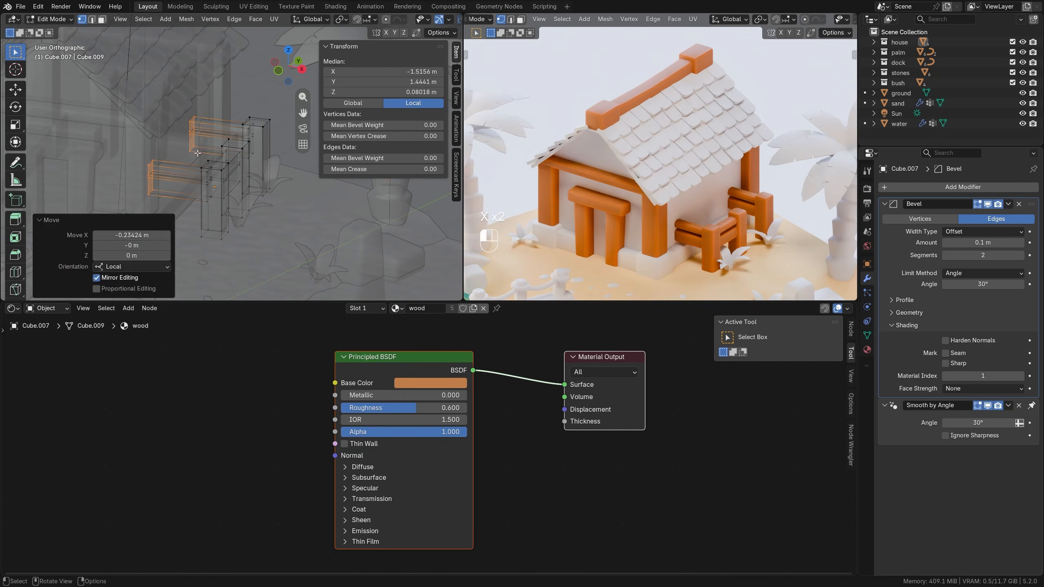
pyautogui.hotkey('alt', 'a')
pyautogui.press('Tab')
pyautogui.hotkey('alt', 'z')
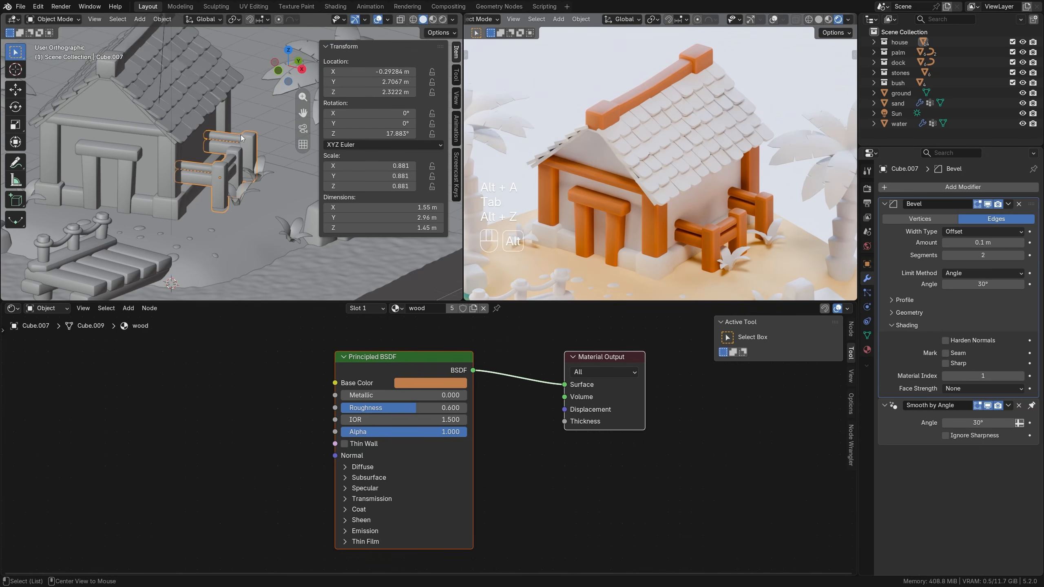
# Assign the existing wood material to the roof panel beneath the shingles.
pyautogui.hotkey('alt', 'a')
pyautogui.click(561, 146)
pyautogui.click(408, 307)
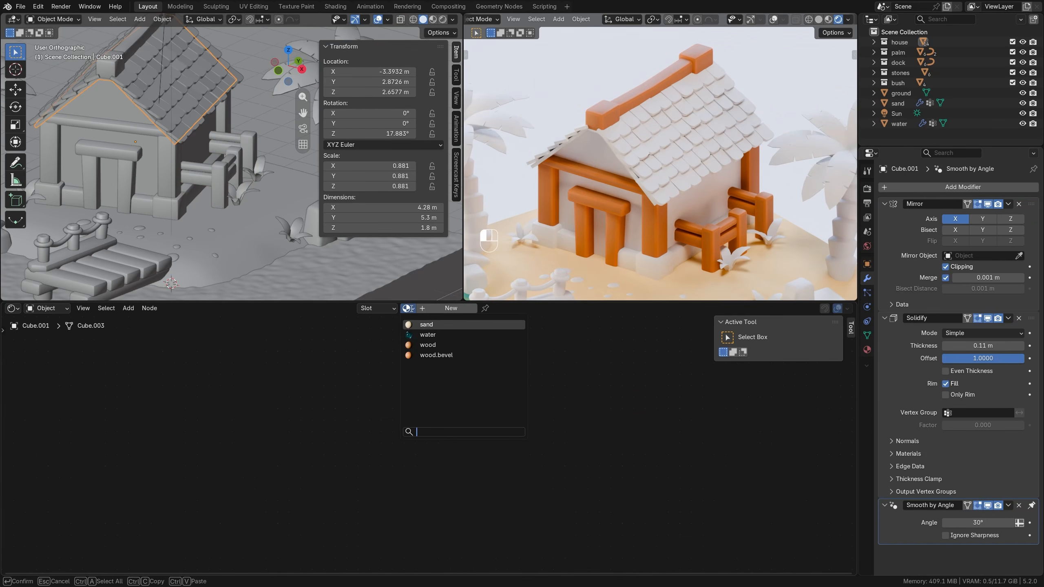
pyautogui.click(427, 345)
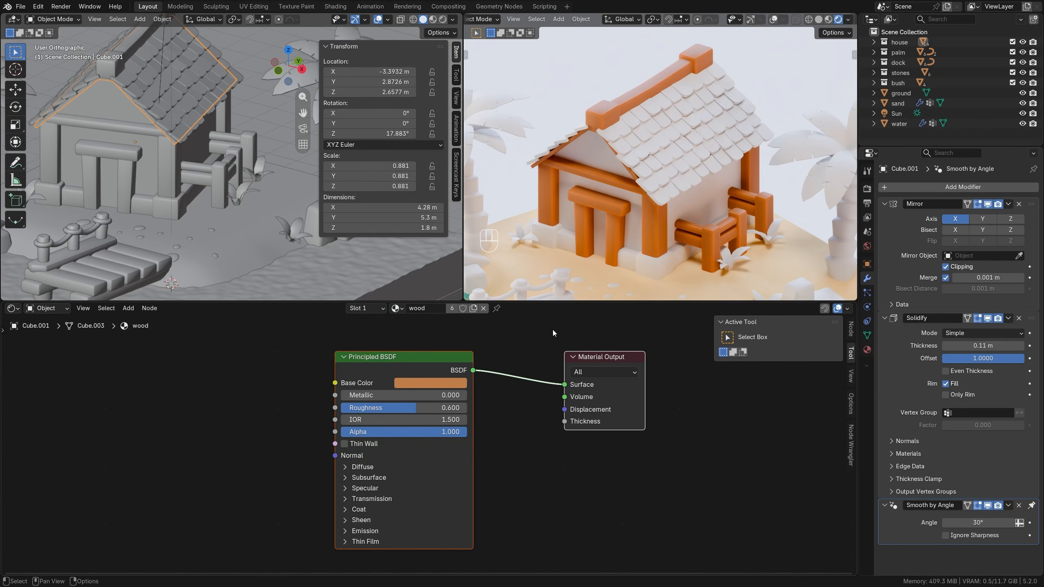
# Create a new material named house_base on the house's foundation blocks and set its roughness to 0.6.
pyautogui.click(651, 268)
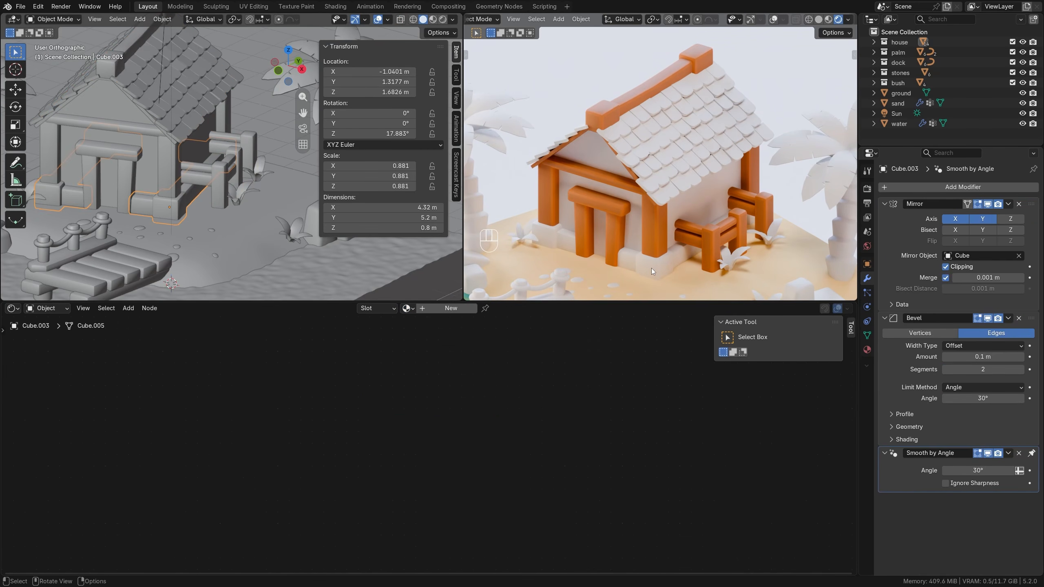
pyautogui.click(447, 311)
pyautogui.click(441, 309)
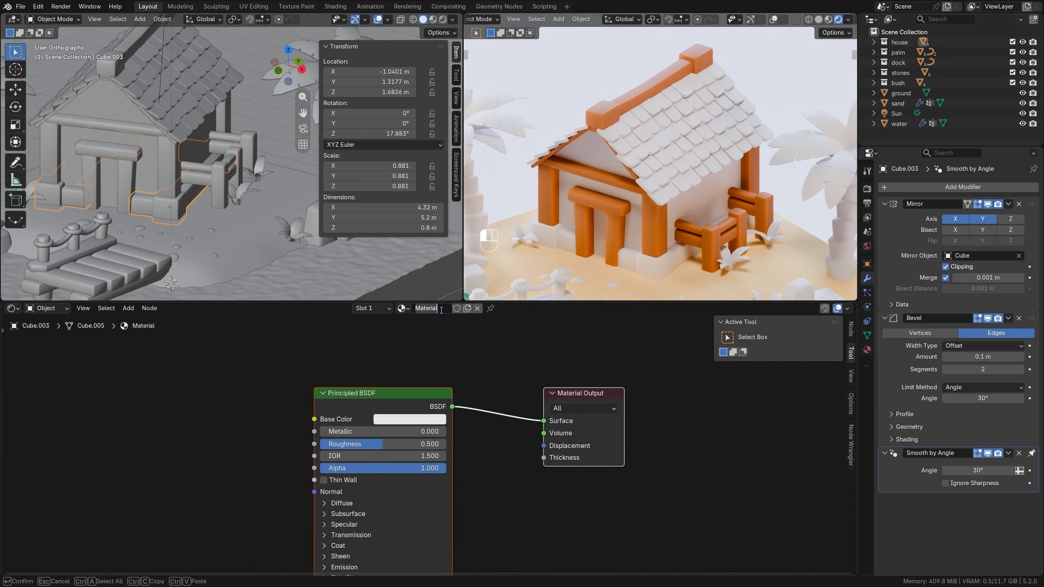
pyautogui.write('house')
pyautogui.write('_base')
pyautogui.press('Return')
pyautogui.moveTo(407, 445); pyautogui.dragTo(420, 444)
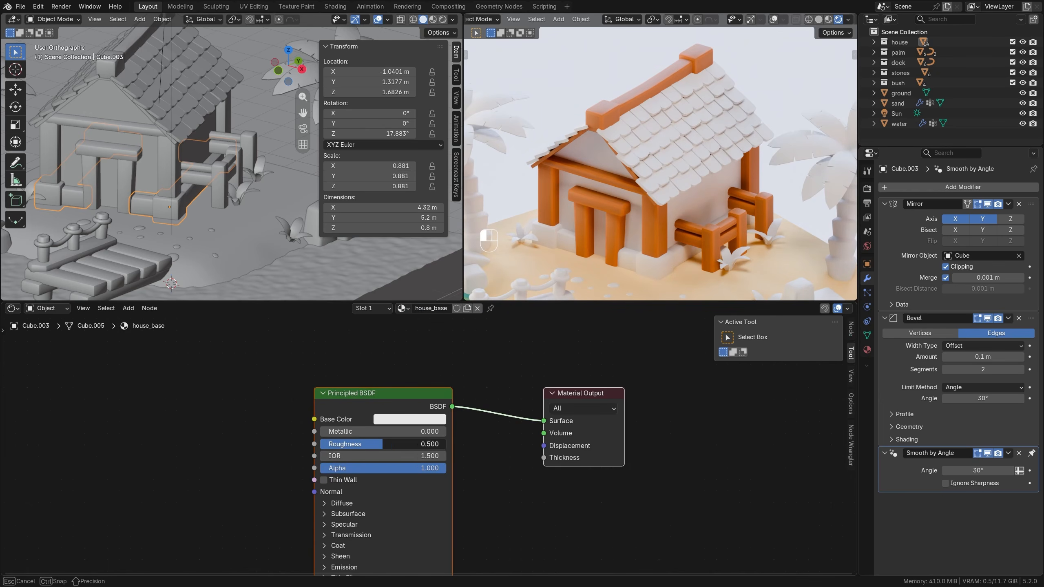
pyautogui.moveTo(504, 380); pyautogui.dragTo(509, 346, button='middle')
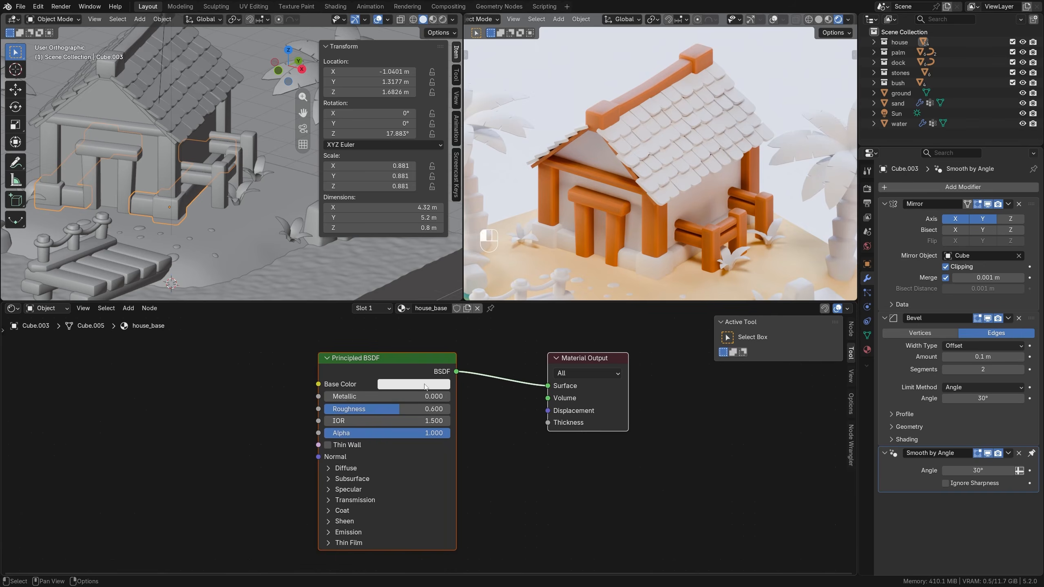
# Set the house_base material's base color to a muted grey-brown, hex #796C5F.
pyautogui.click(426, 384)
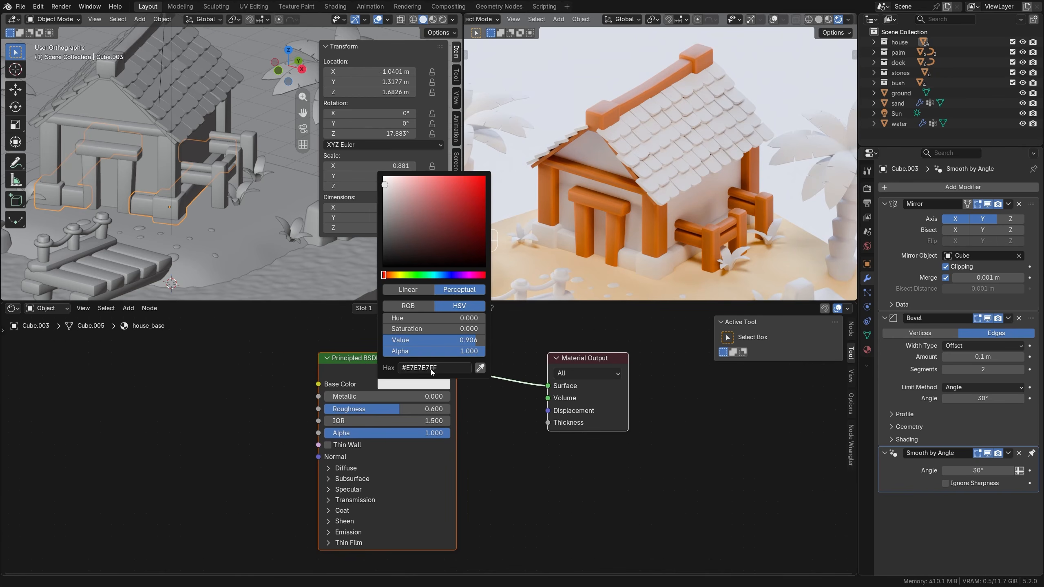
pyautogui.moveTo(393, 273); pyautogui.dragTo(404, 221)
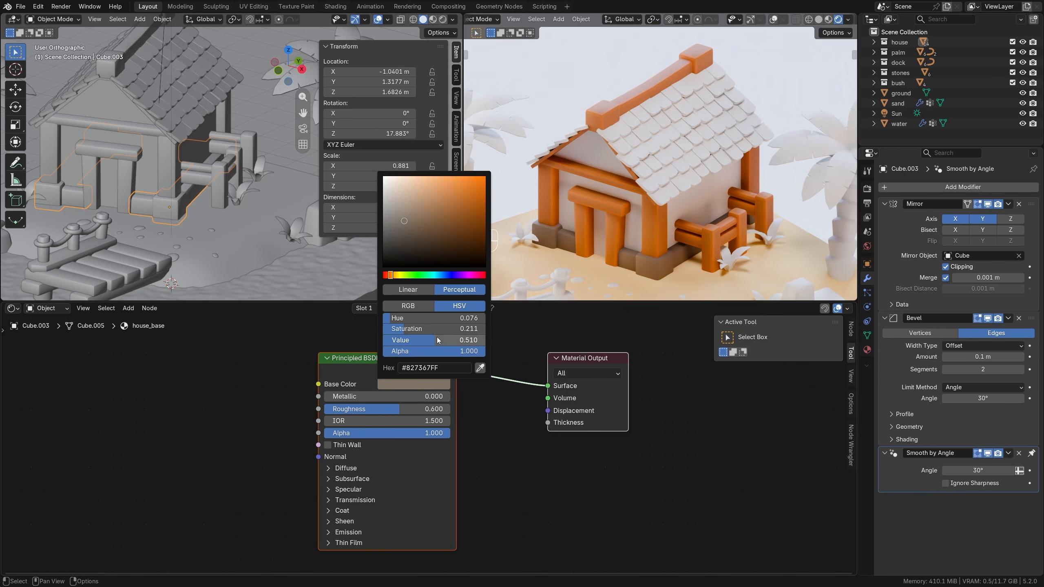
pyautogui.moveTo(437, 339); pyautogui.dragTo(417, 317)
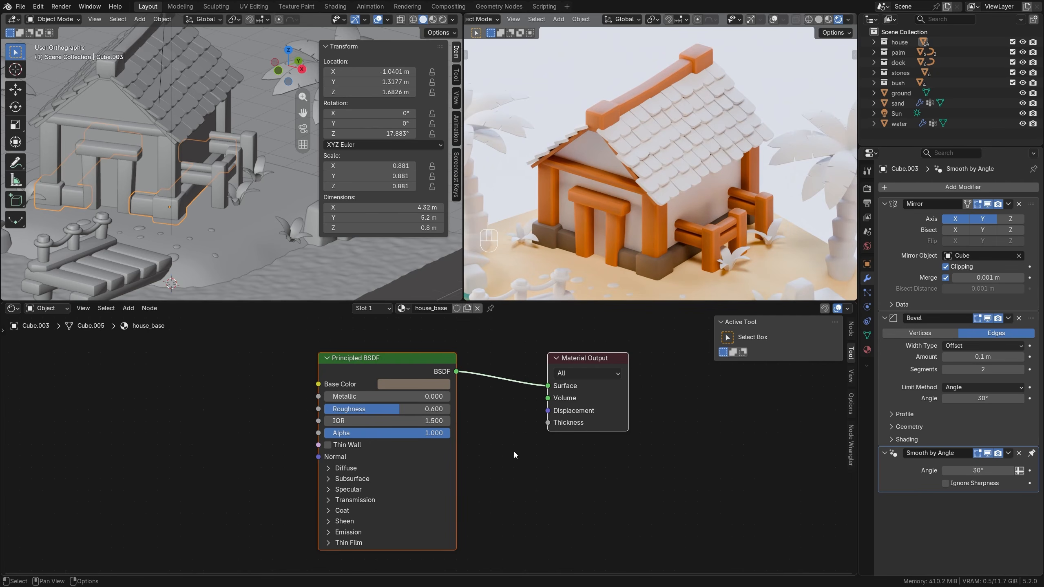
# Add a second material slot to the foundation blocks and fill it with an independent copy of house_base.
pyautogui.click(866, 350)
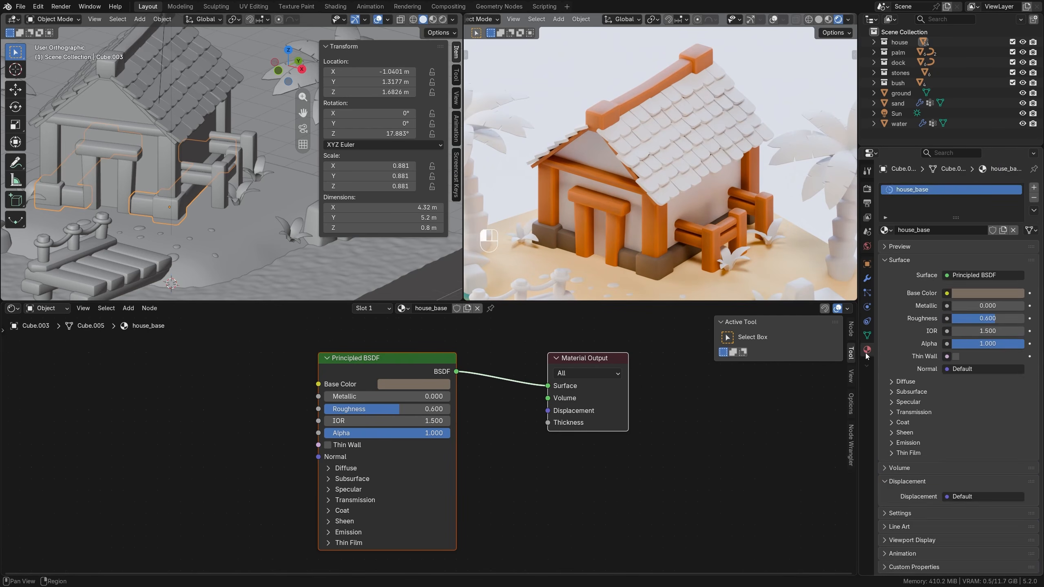
pyautogui.click(1034, 187)
pyautogui.click(884, 247)
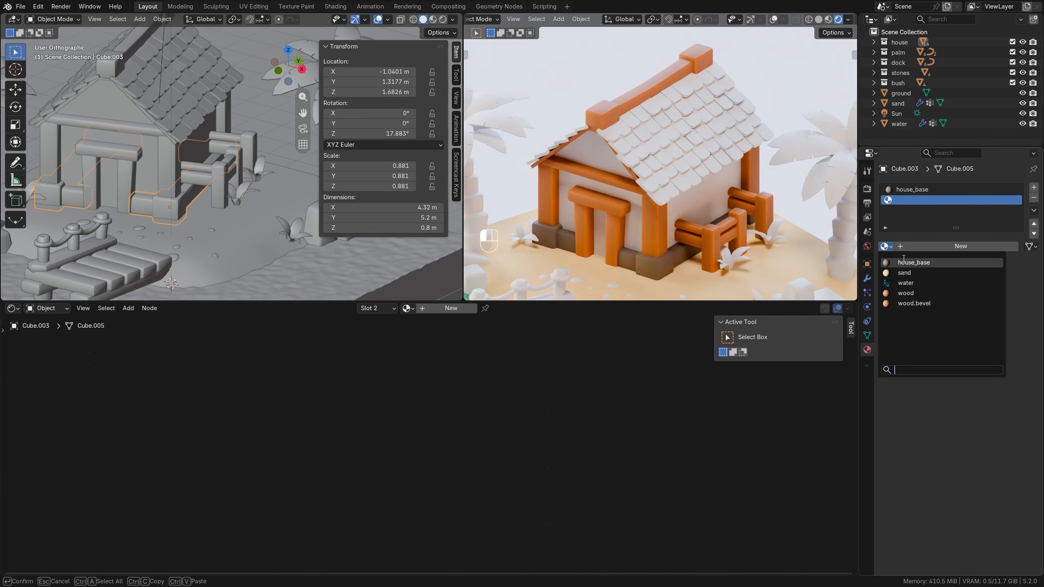
pyautogui.click(913, 262)
pyautogui.click(1003, 246)
# Rename the copied foundation material as house_base.bevel.
pyautogui.click(953, 246)
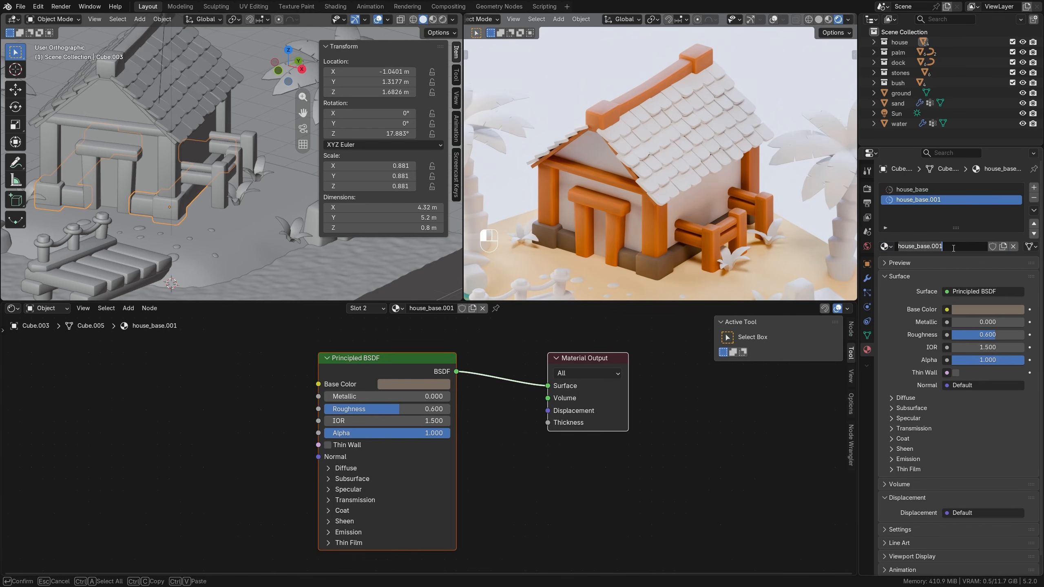
pyautogui.click(953, 248)
pyautogui.press('BackSpace')
pyautogui.press('BackSpace')
pyautogui.press('BackSpace')
pyautogui.write('be')
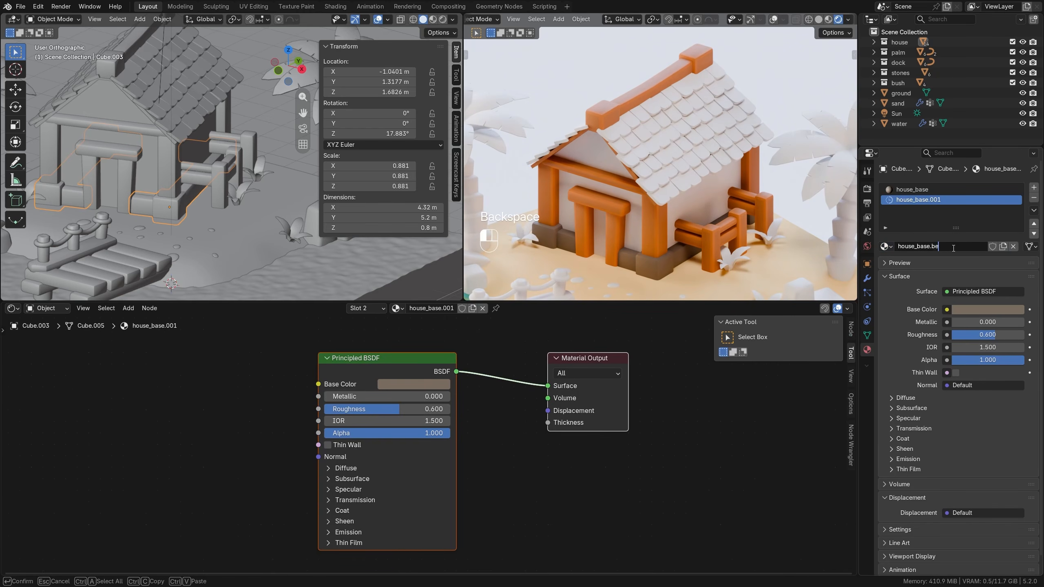
pyautogui.write('vel')
pyautogui.press('Return')
# Set the Material Index of the foundation's Bevel modifier to 1 and slightly lighten the house_base.bevel base color.
pyautogui.click(867, 278)
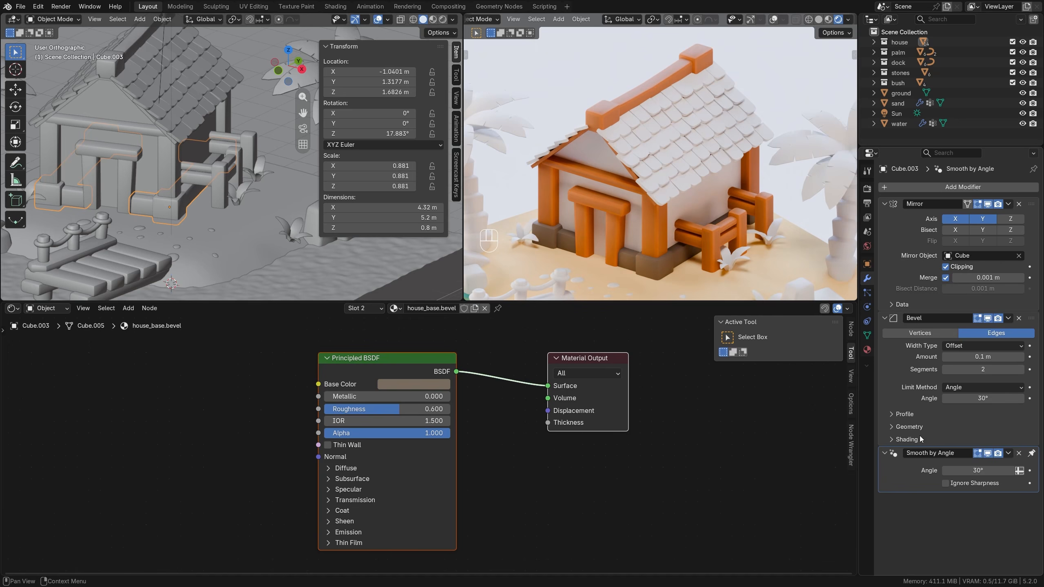
pyautogui.click(906, 439)
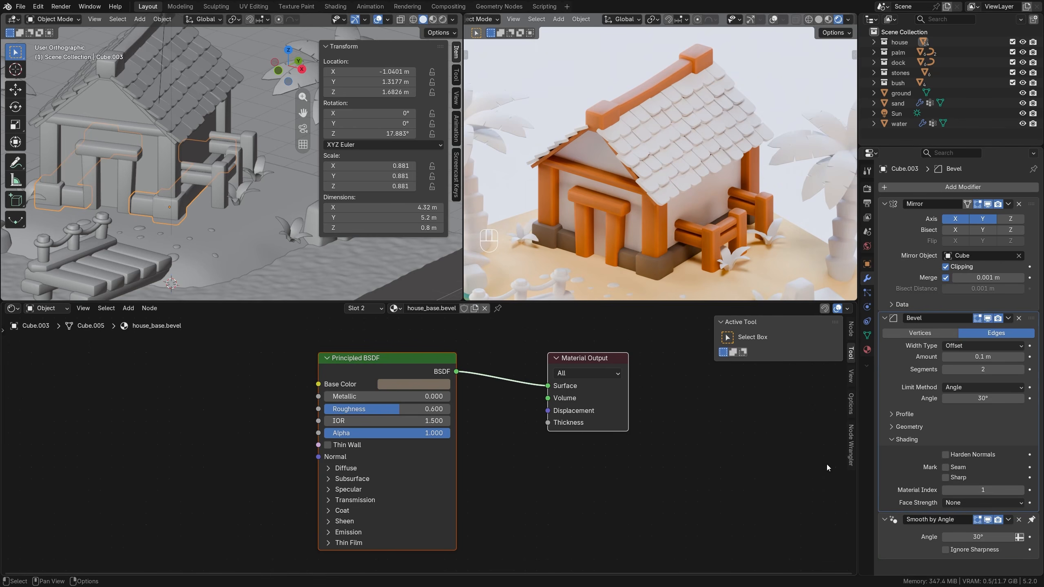
pyautogui.click(430, 384)
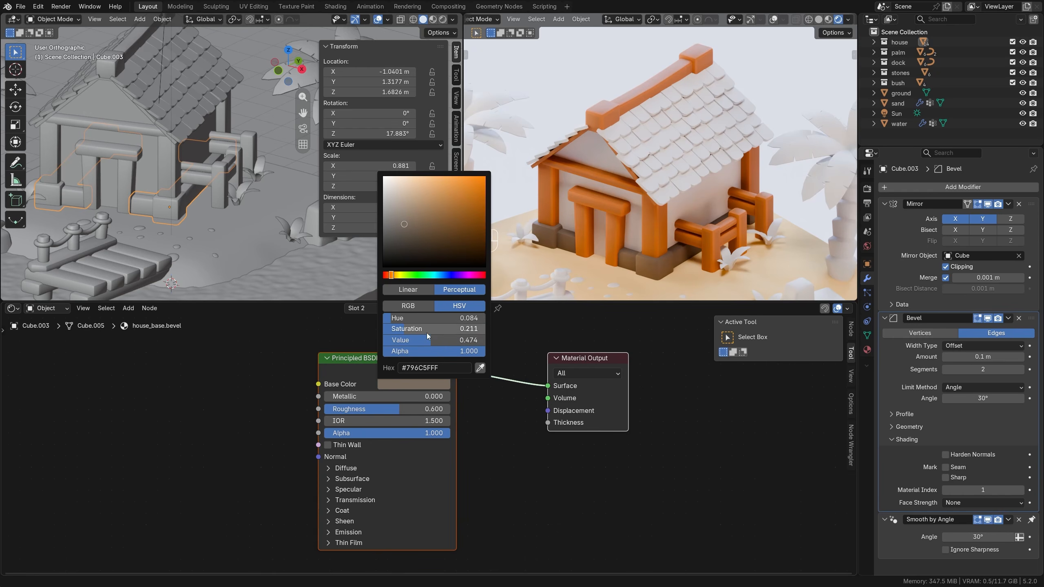
pyautogui.moveTo(431, 339); pyautogui.dragTo(438, 339)
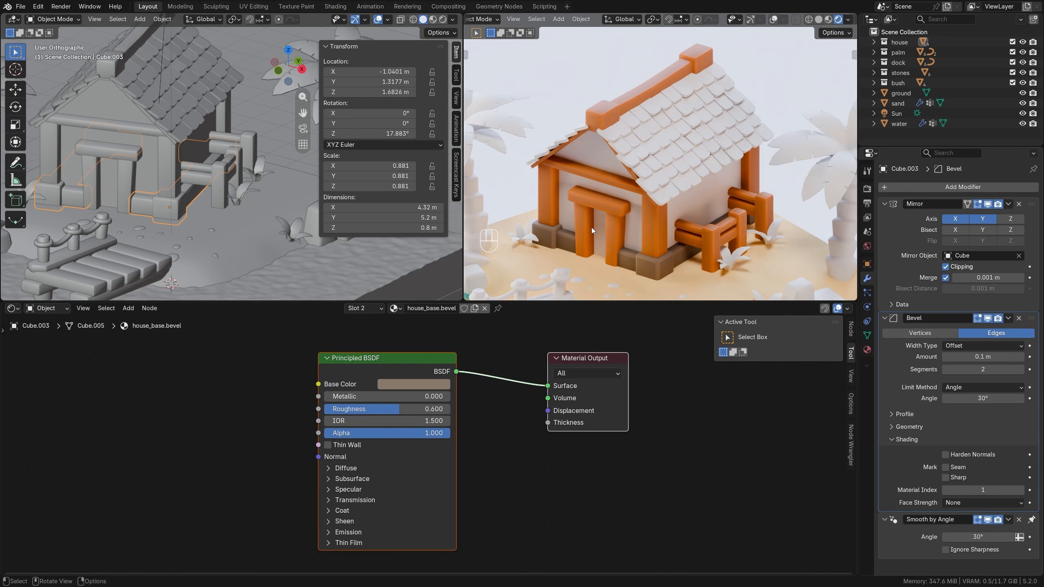
# Create a new material named house on the house walls and set its roughness to 0.6.
pyautogui.click(599, 153)
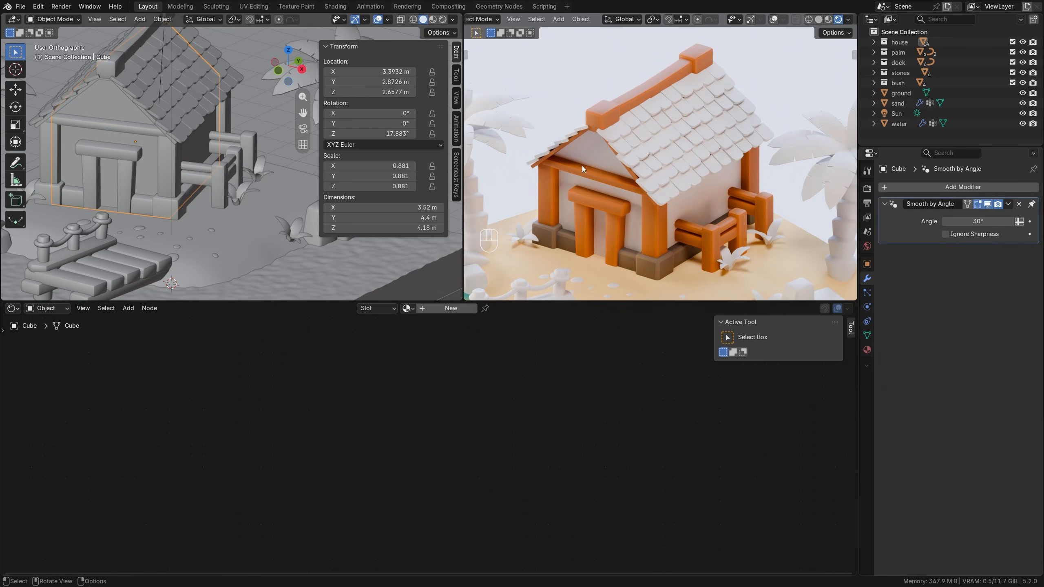
pyautogui.click(435, 310)
pyautogui.doubleClick(434, 308)
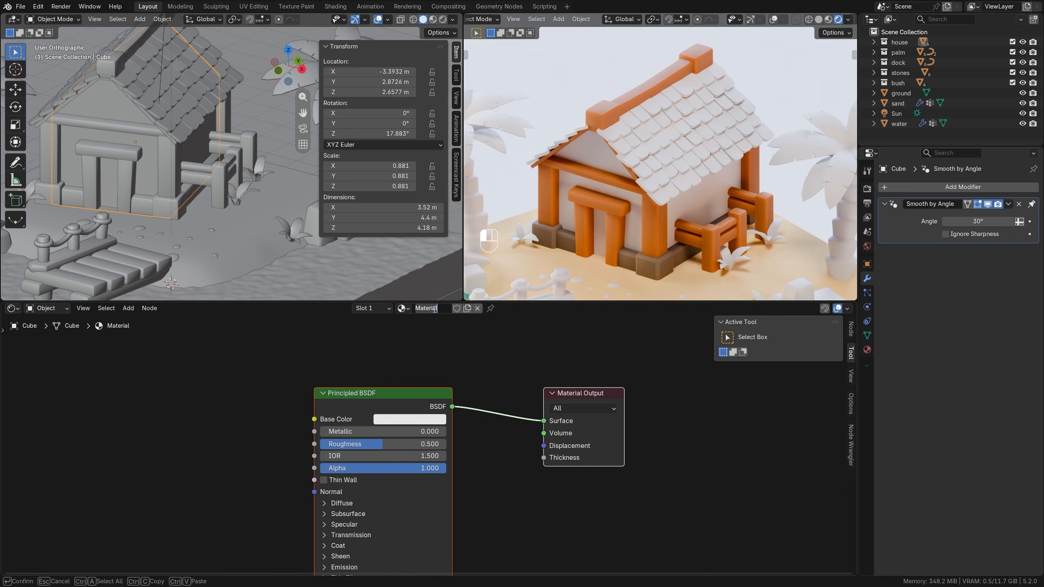
pyautogui.write('house')
pyautogui.press('Return')
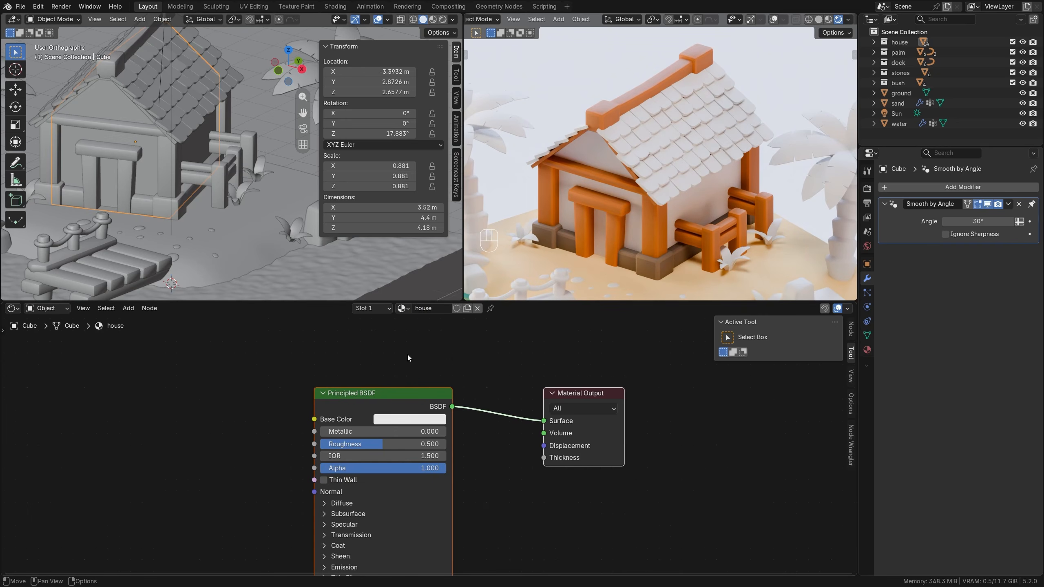
pyautogui.moveTo(391, 438); pyautogui.dragTo(395, 439)
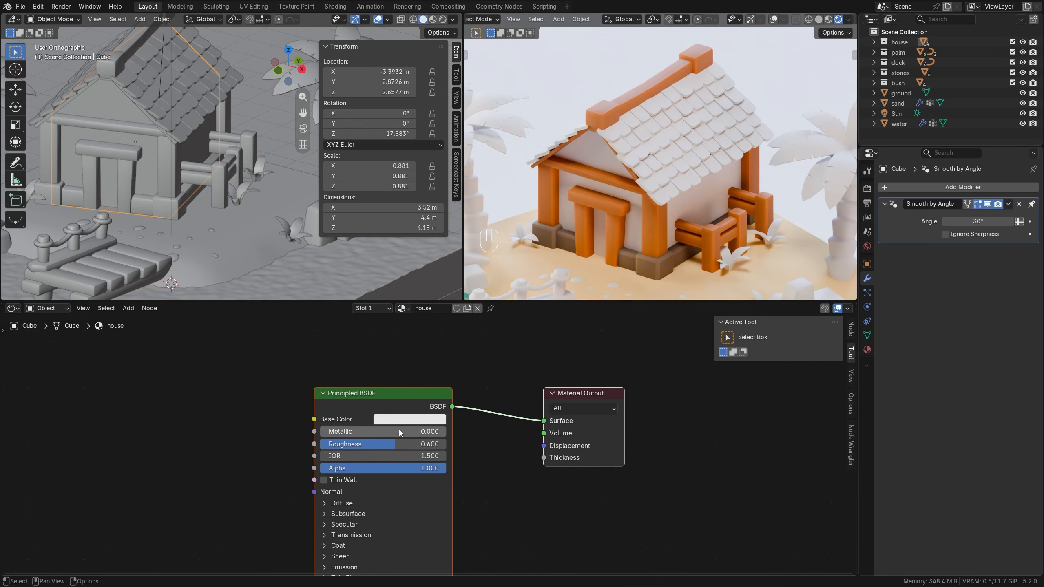
# Change the house material's base color to a light, slightly yellowish cream.
pyautogui.click(409, 419)
pyautogui.moveTo(383, 309); pyautogui.dragTo(393, 310)
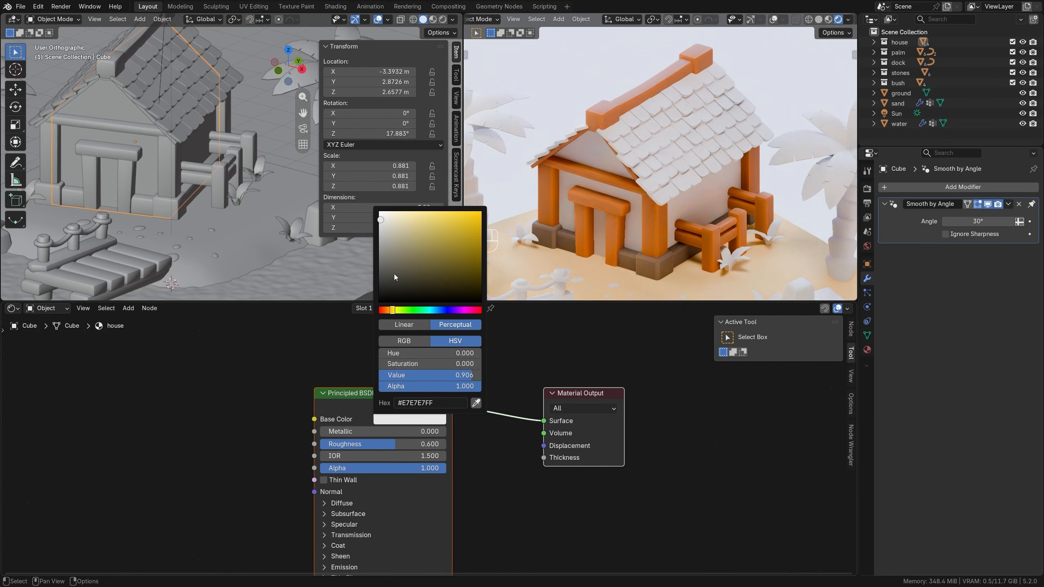
pyautogui.moveTo(382, 219); pyautogui.dragTo(388, 218)
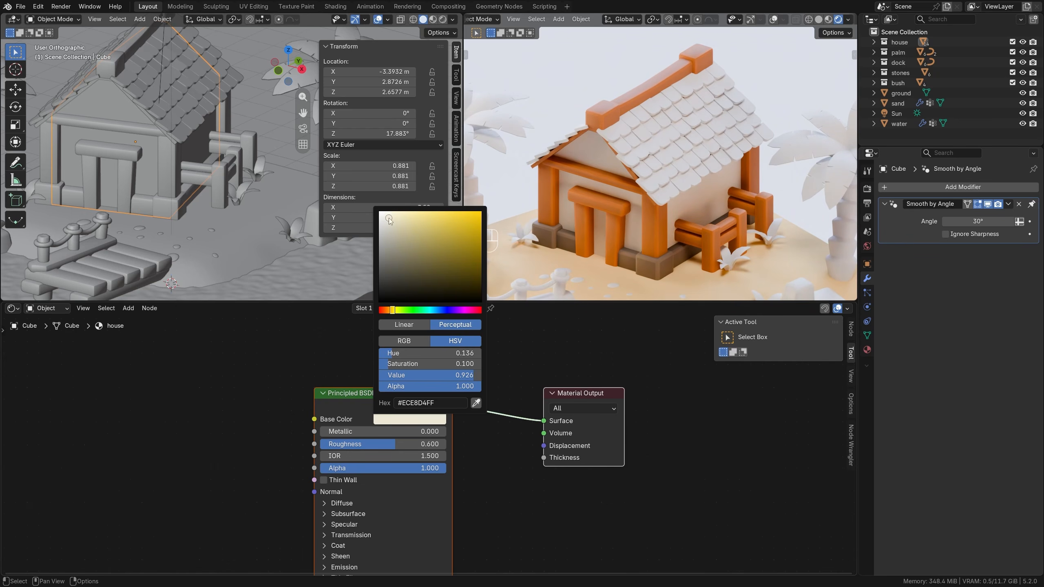
# Create a new material named roof on the row of roof shingles beside the ridge beam.
pyautogui.click(613, 137)
pyautogui.click(444, 313)
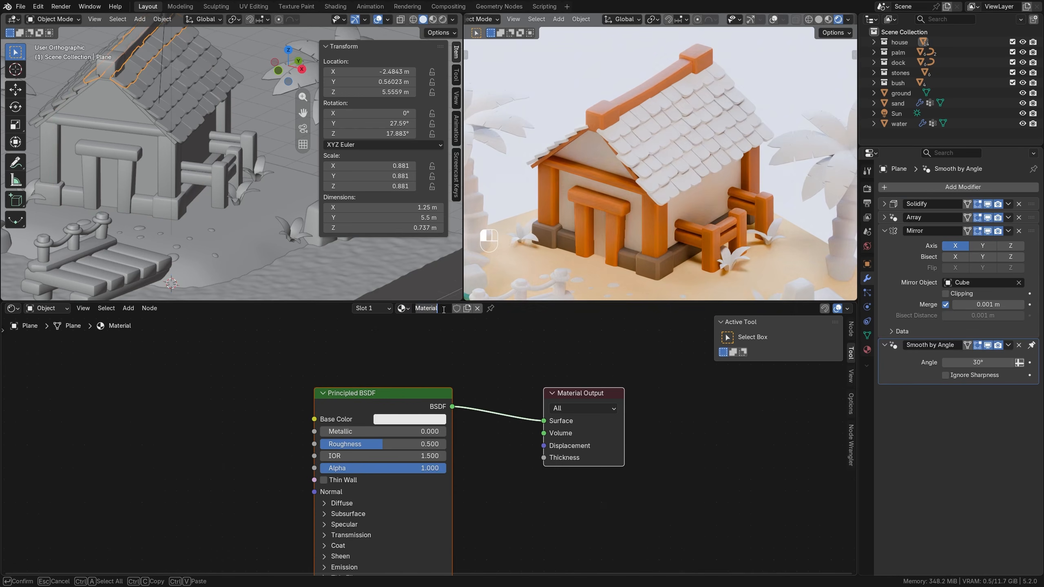
pyautogui.doubleClick(443, 309)
pyautogui.write('roof')
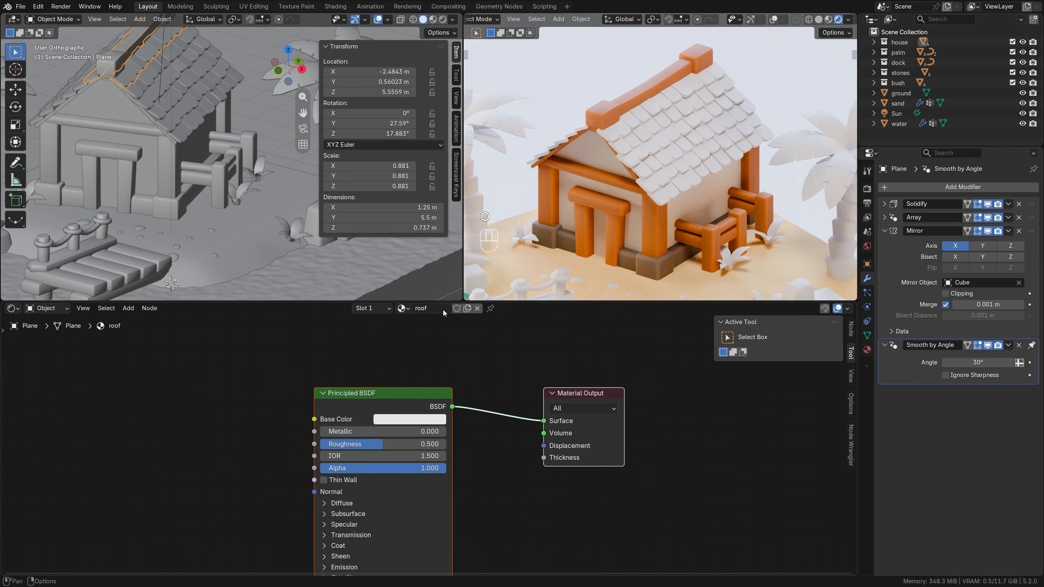
pyautogui.press('Return')
# Add a Color Ramp node beside the Principled BSDF in the roof material.
pyautogui.moveTo(434, 373); pyautogui.dragTo(487, 364, button='middle')
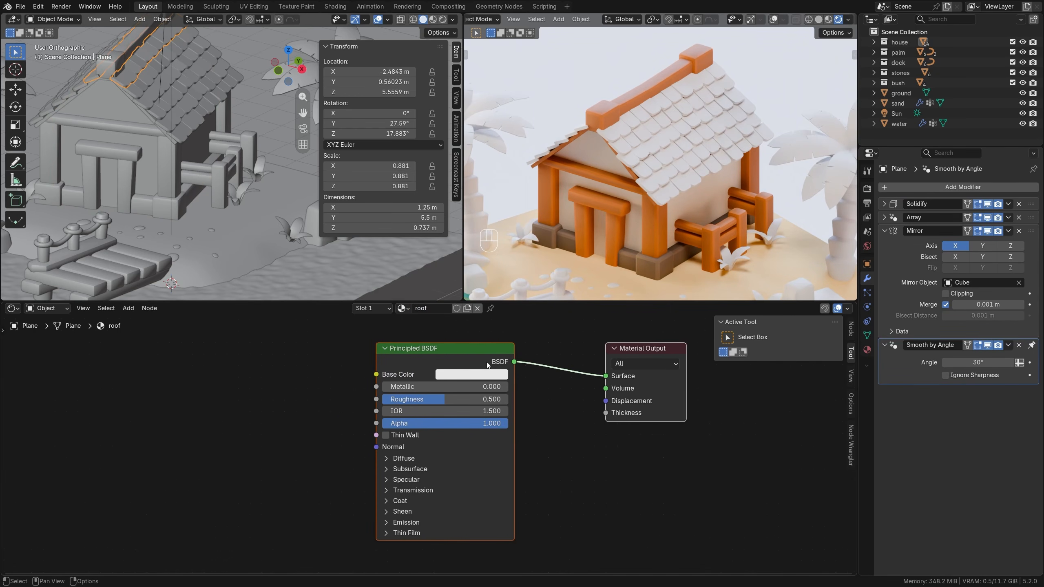
pyautogui.moveTo(459, 358); pyautogui.dragTo(468, 355)
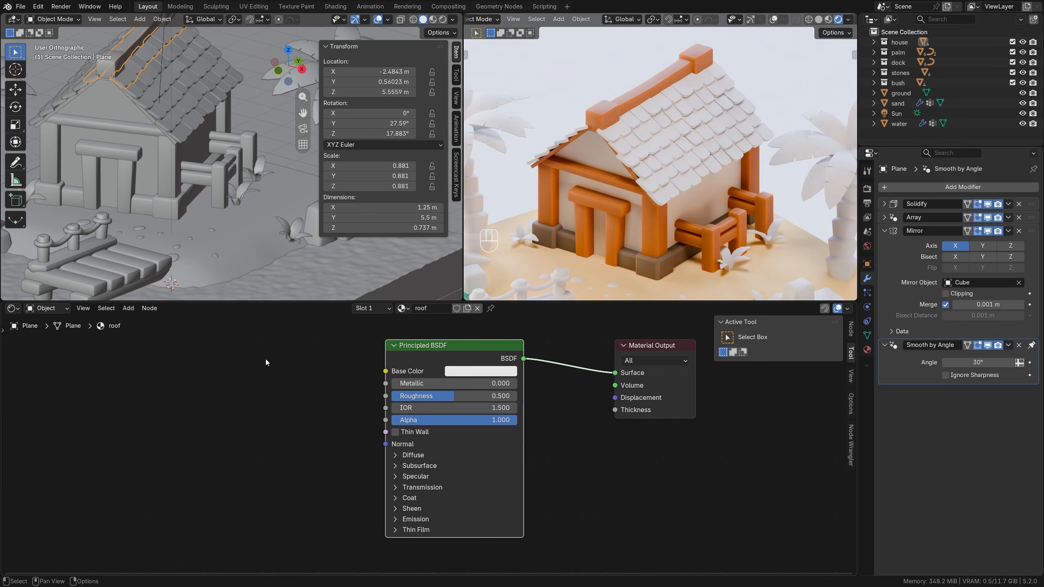
pyautogui.hotkey('shift', 'a')
pyautogui.moveTo(266, 360)
pyautogui.click(330, 378)
pyautogui.click(246, 354)
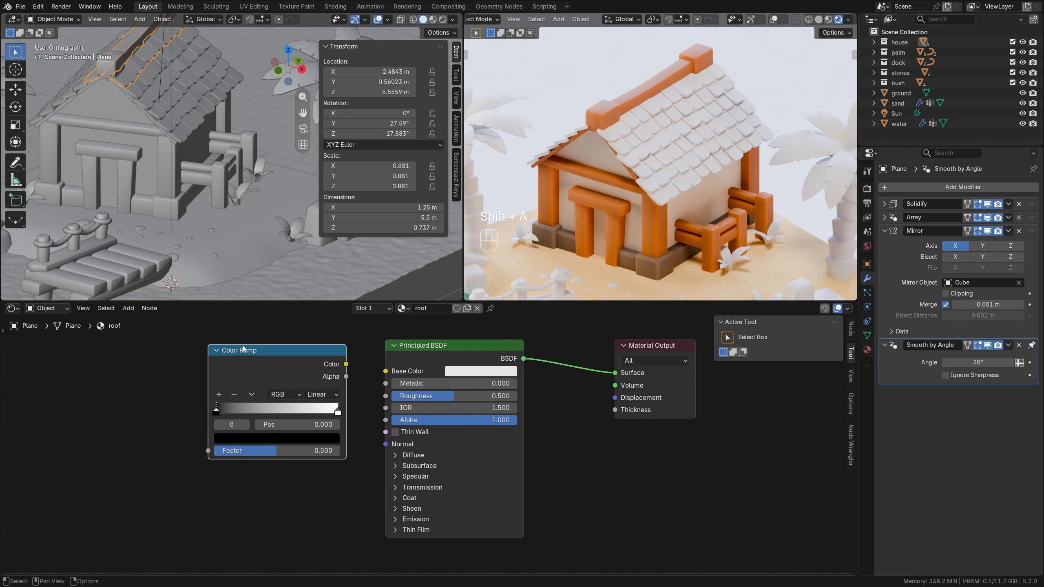
# Drive the roof material's Base Color with the Color Ramp, fed by Generated texture coordinates through a Mapping node without an Image Texture.
pyautogui.hotkey('ctrl', 't')
pyautogui.scroll(-2, 166, 363)
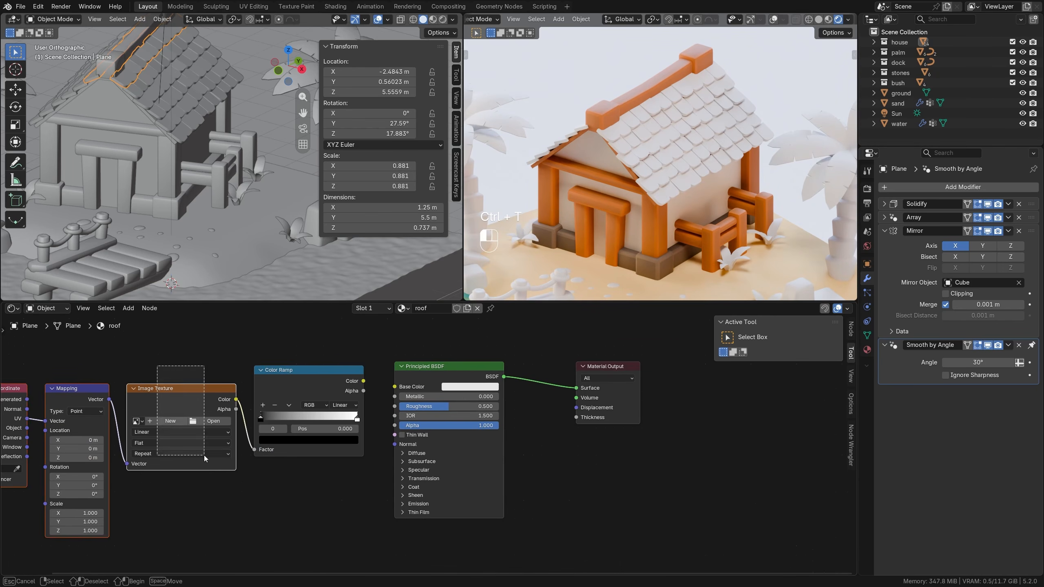
pyautogui.press('x')
pyautogui.moveTo(109, 399); pyautogui.dragTo(249, 452)
pyautogui.moveTo(202, 461); pyautogui.dragTo(256, 452, button='middle')
pyautogui.moveTo(49, 358); pyautogui.dragTo(165, 450)
pyautogui.press('g')
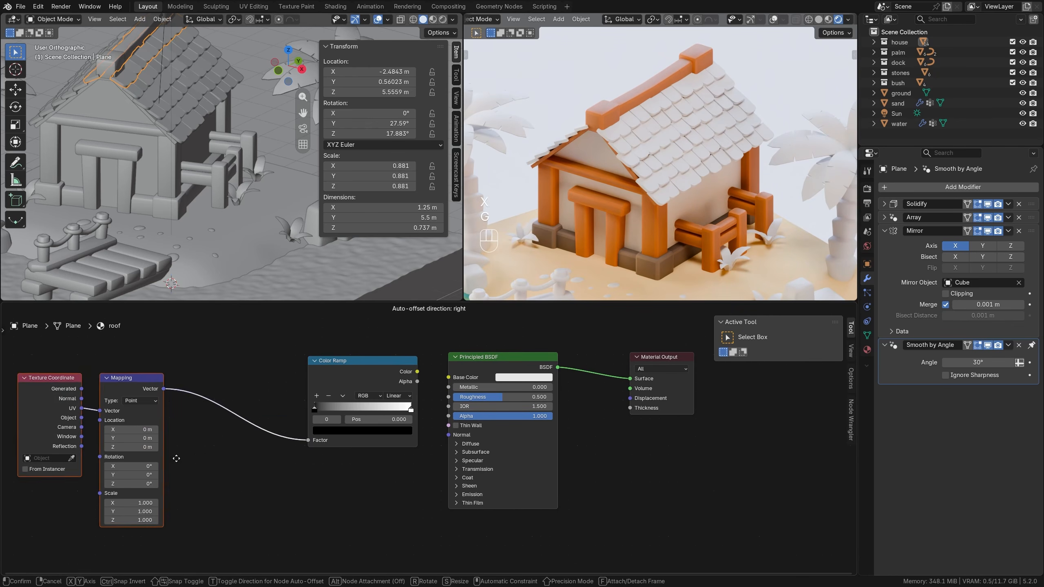
pyautogui.click(286, 446)
pyautogui.moveTo(193, 376); pyautogui.dragTo(210, 398)
pyautogui.moveTo(417, 372); pyautogui.dragTo(448, 377)
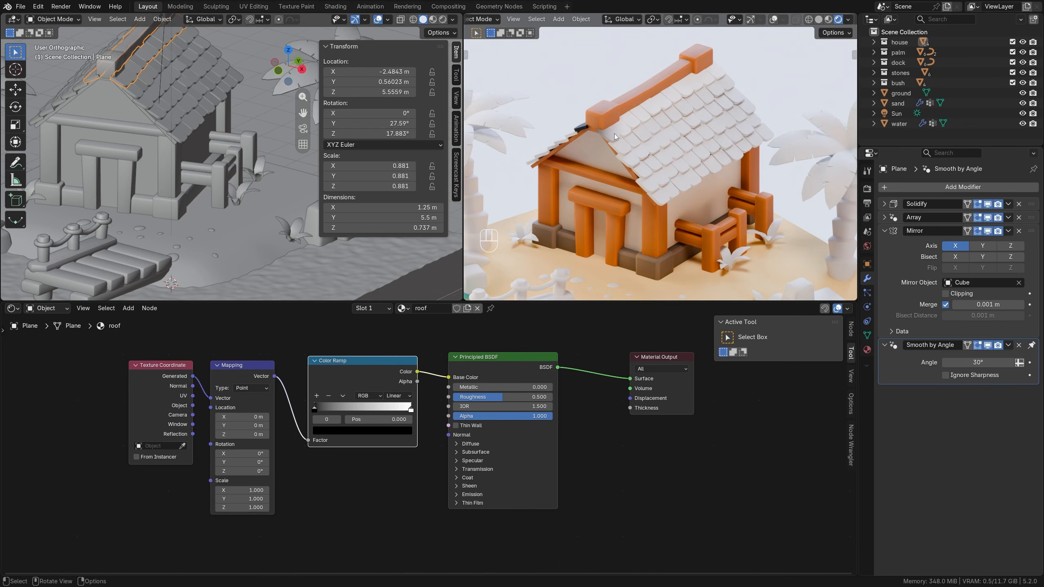
# Set the Z rotation of the roof material's Mapping node to 45°.
pyautogui.scroll(1, 246, 452)
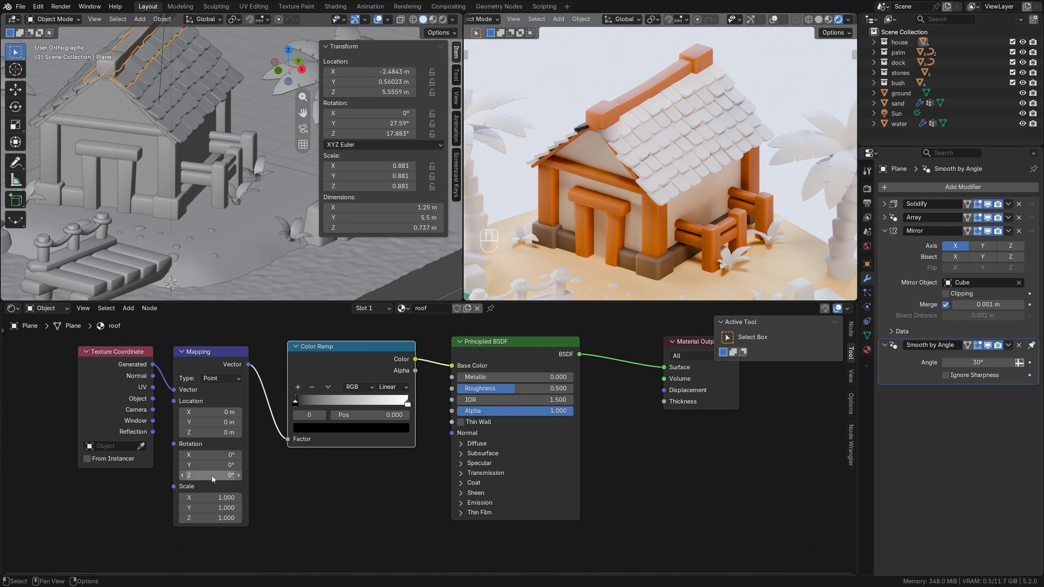
pyautogui.moveTo(212, 477); pyautogui.dragTo(262, 477)
pyautogui.moveTo(221, 475); pyautogui.dragTo(235, 477)
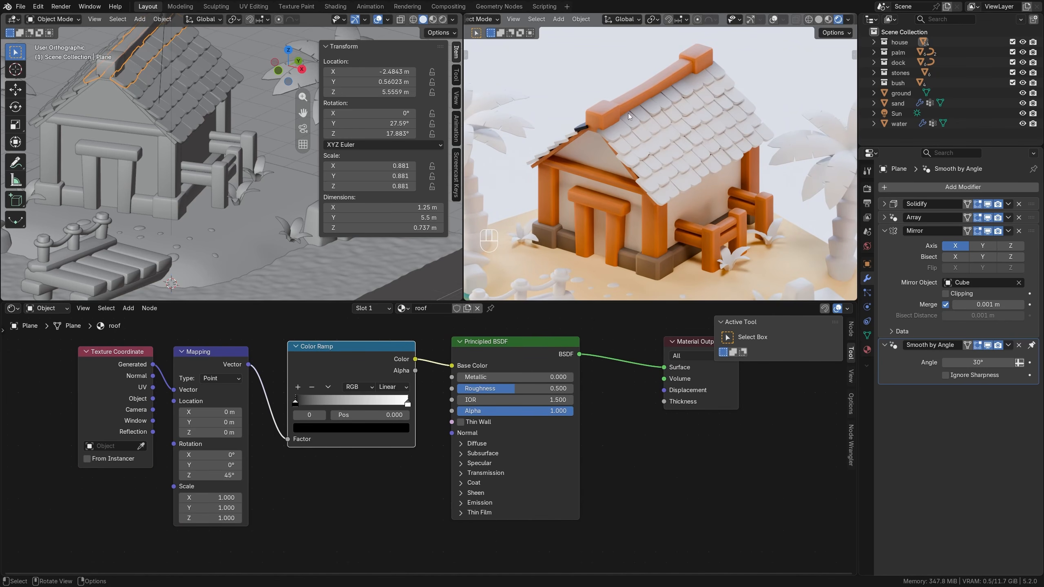
# Set the first stop of the roof's Color Ramp to a saturated blue, hex 00579C.
pyautogui.click(321, 428)
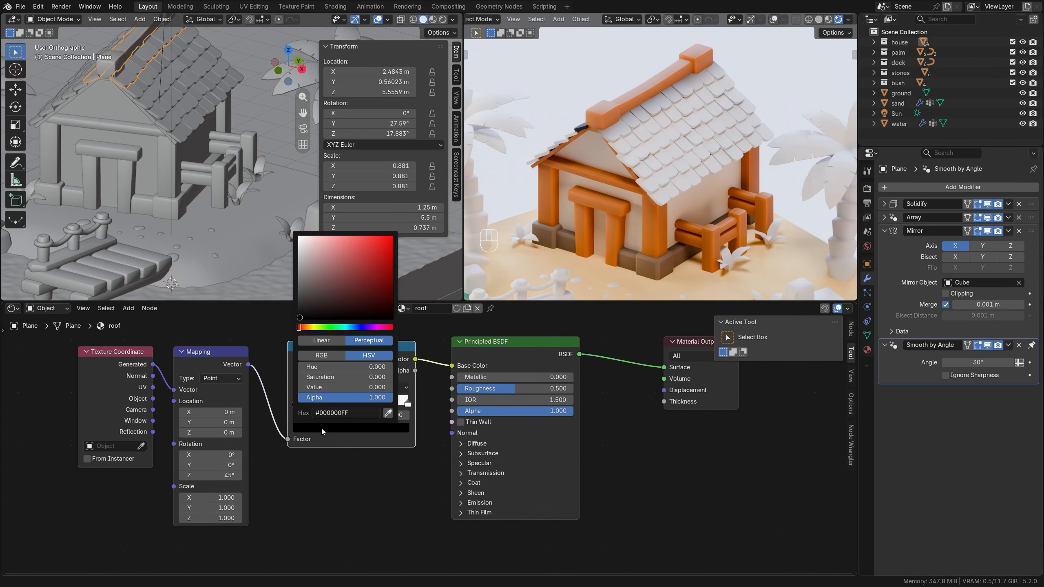
pyautogui.click(352, 327)
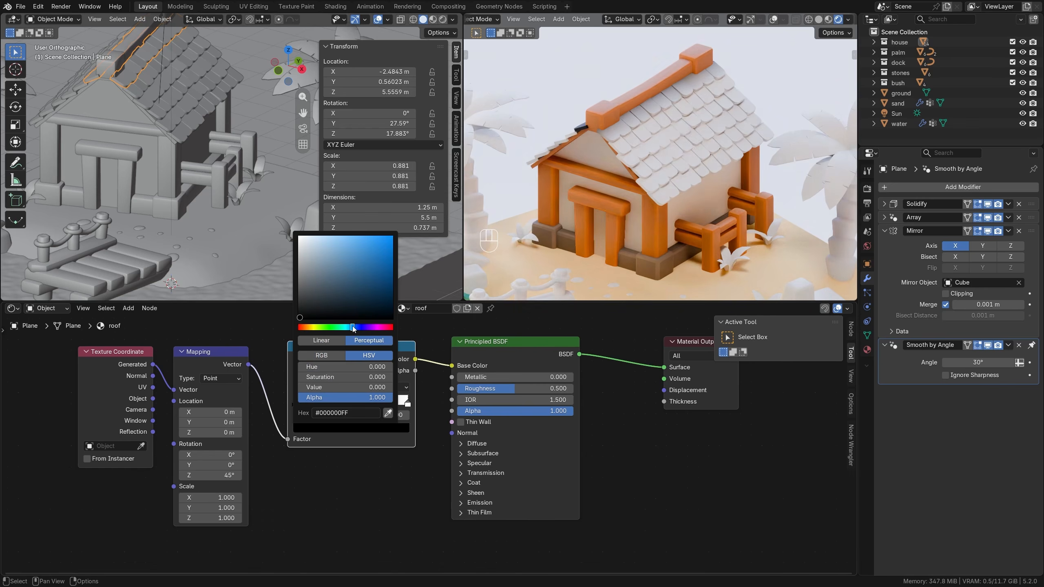
pyautogui.click(390, 267)
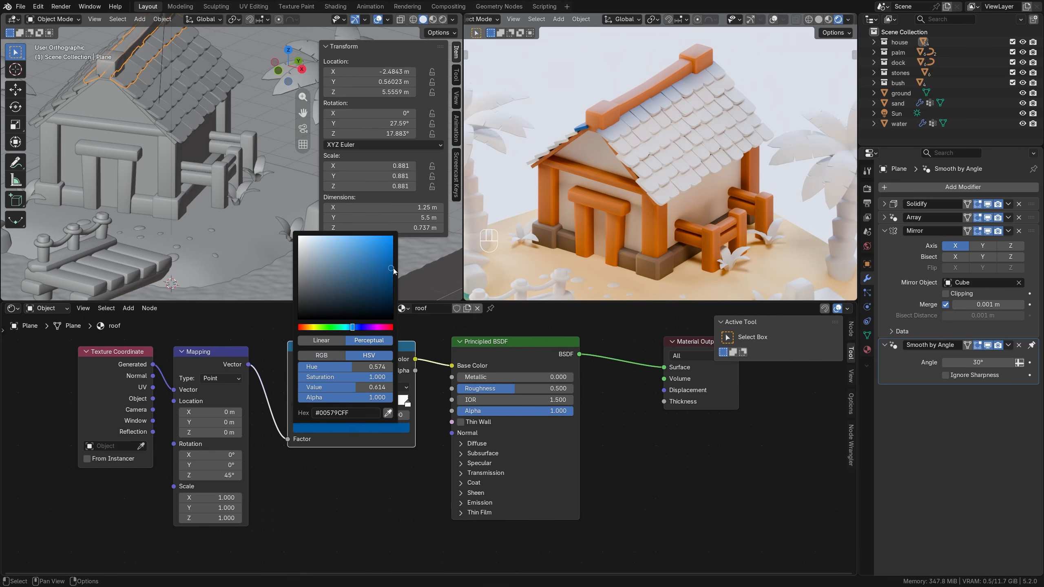
# Copy the ramp's blue to its white end stop and shift that stop's hue to teal.
pyautogui.click(323, 414)
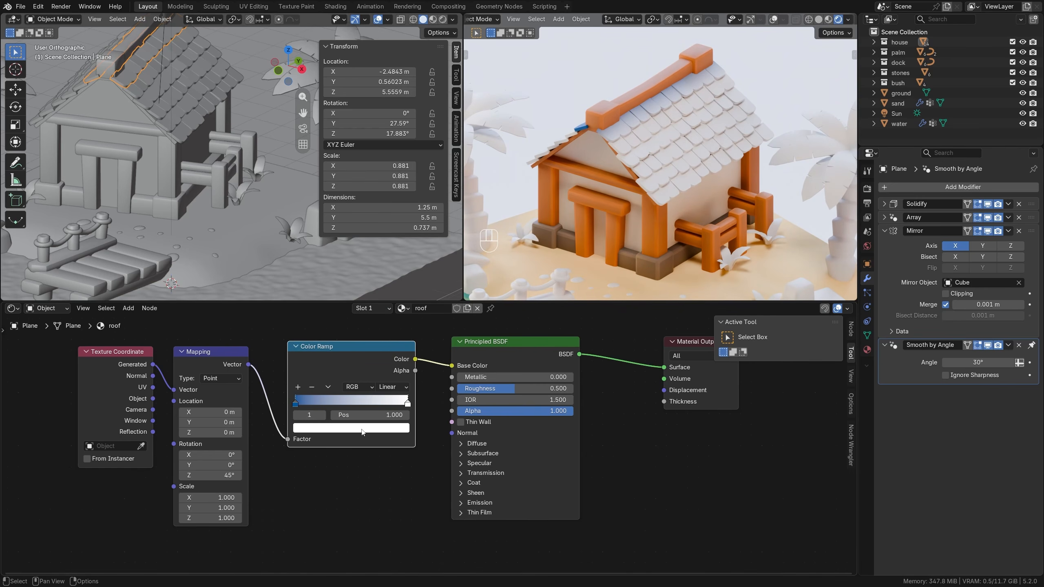
pyautogui.click(295, 404)
pyautogui.hotkey('ctrl', 'c')
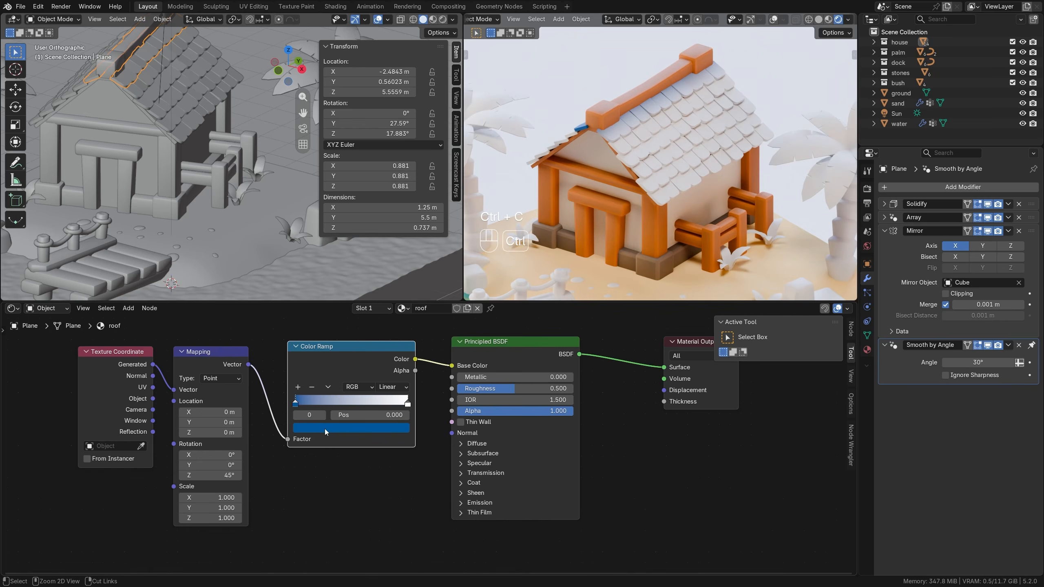
pyautogui.click(323, 415)
pyautogui.hotkey('ctrl', 'v')
pyautogui.click(333, 431)
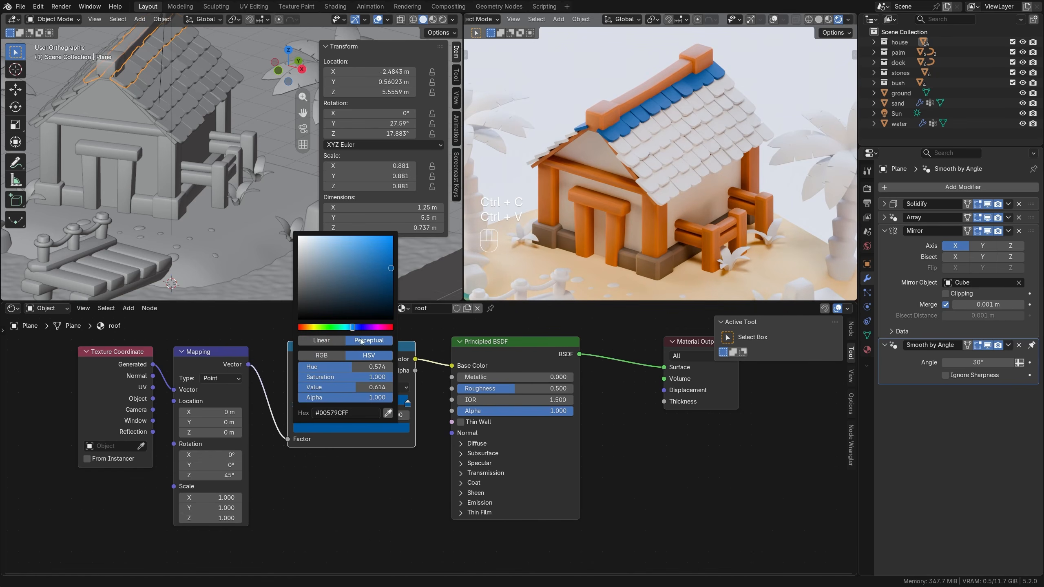
pyautogui.moveTo(352, 328); pyautogui.dragTo(346, 327)
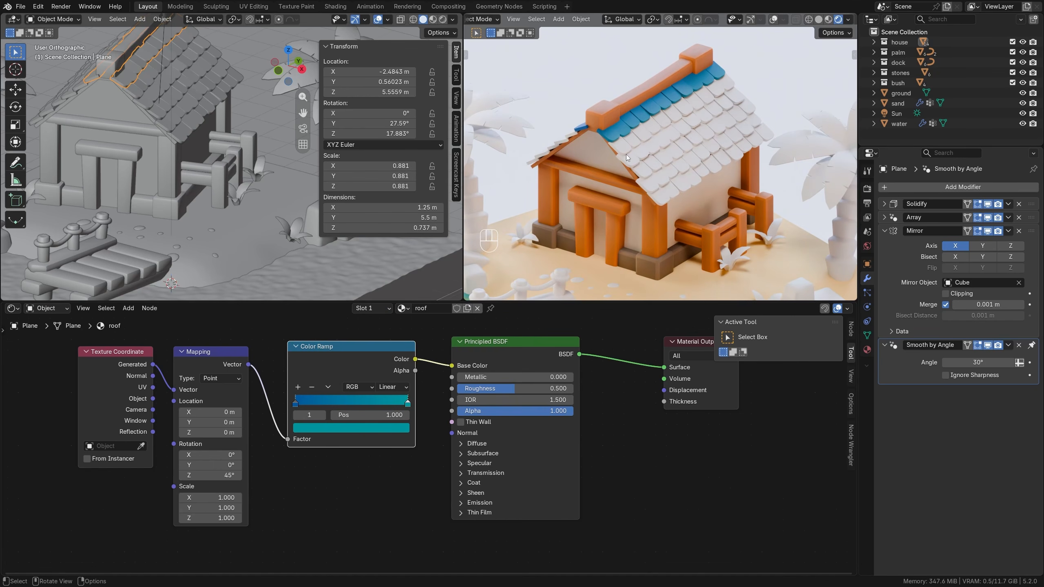
# Link the roof material from the row of shingles beside the ridge beam to all the other shingle rows.
pyautogui.click(140, 95)
pyautogui.keyDown('shift'); pyautogui.click(149, 106); pyautogui.keyUp('shift')
pyautogui.keyDown('shift'); pyautogui.click(161, 116); pyautogui.keyUp('shift')
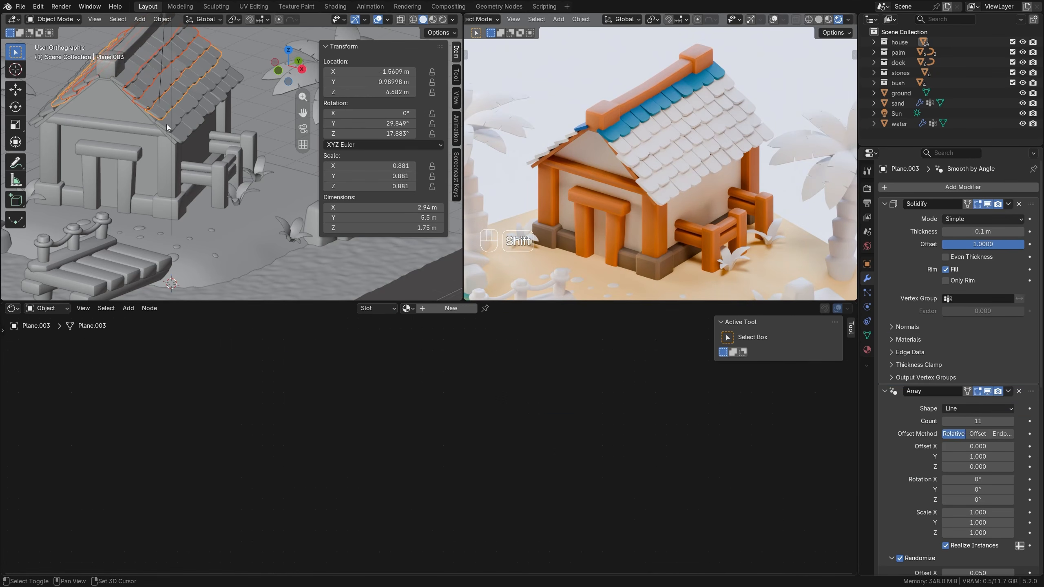
pyautogui.keyDown('shift'); pyautogui.click(167, 125); pyautogui.keyUp('shift')
pyautogui.keyDown('shift'); pyautogui.click(182, 135); pyautogui.keyUp('shift')
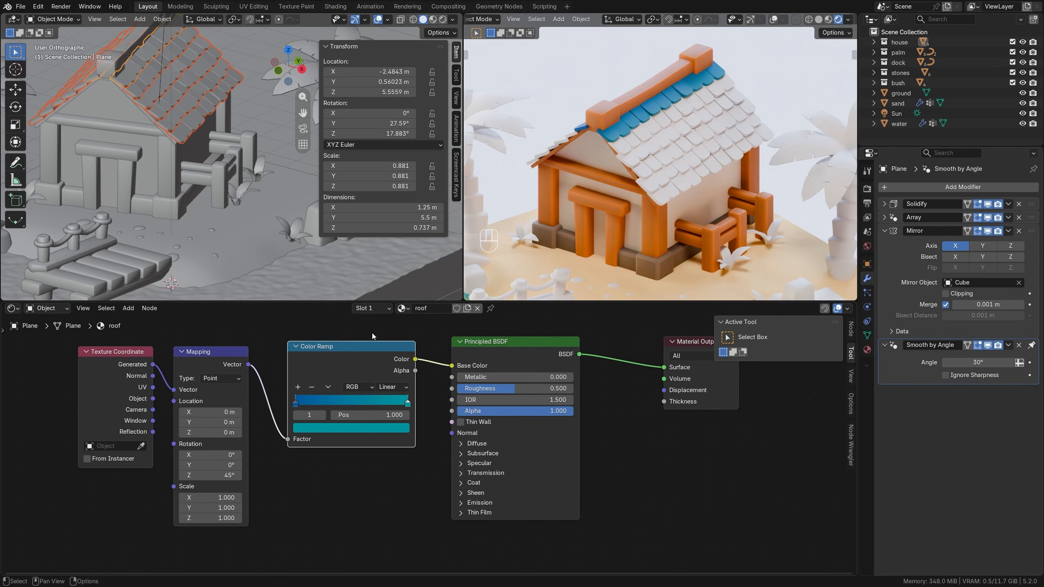
pyautogui.hotkey('ctrl', 'l')
pyautogui.click(210, 127)
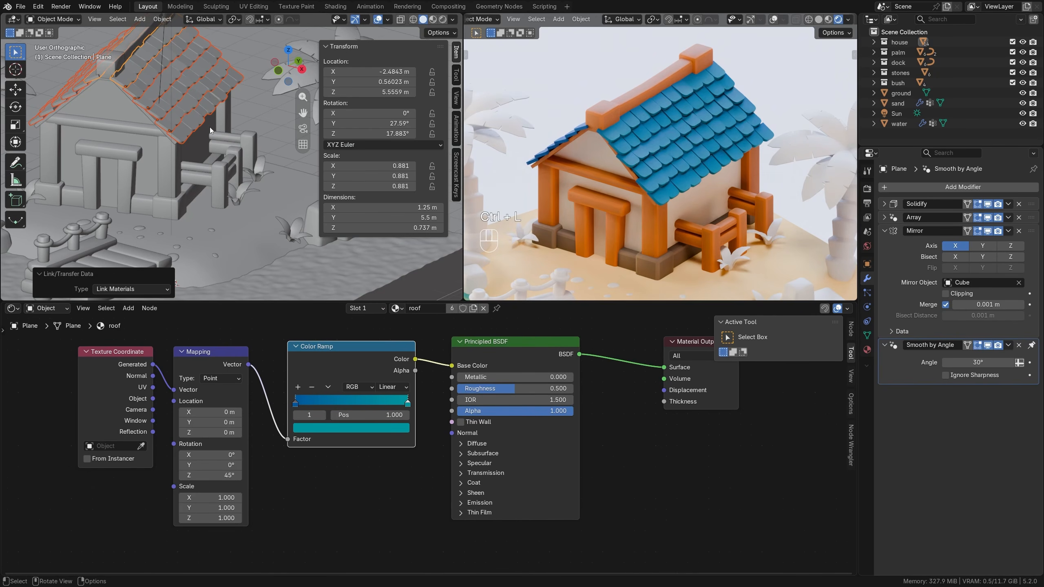
# Set the roof material's roughness to 0.6.
pyautogui.keyDown('ctrl'); pyautogui.moveTo(518, 388); pyautogui.dragTo(530, 388); pyautogui.keyUp('ctrl')
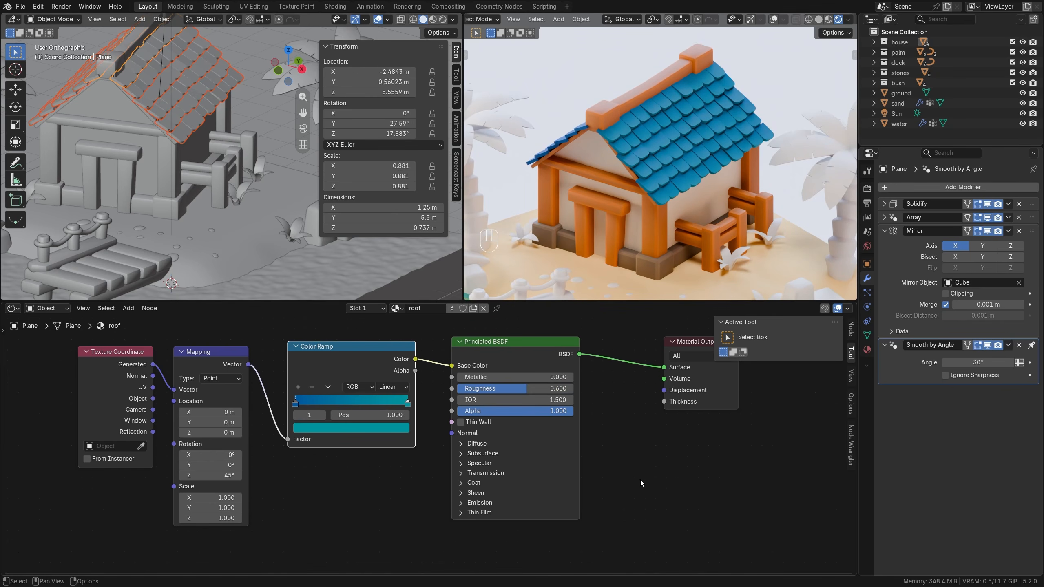
pyautogui.scroll(-1, 640, 480)
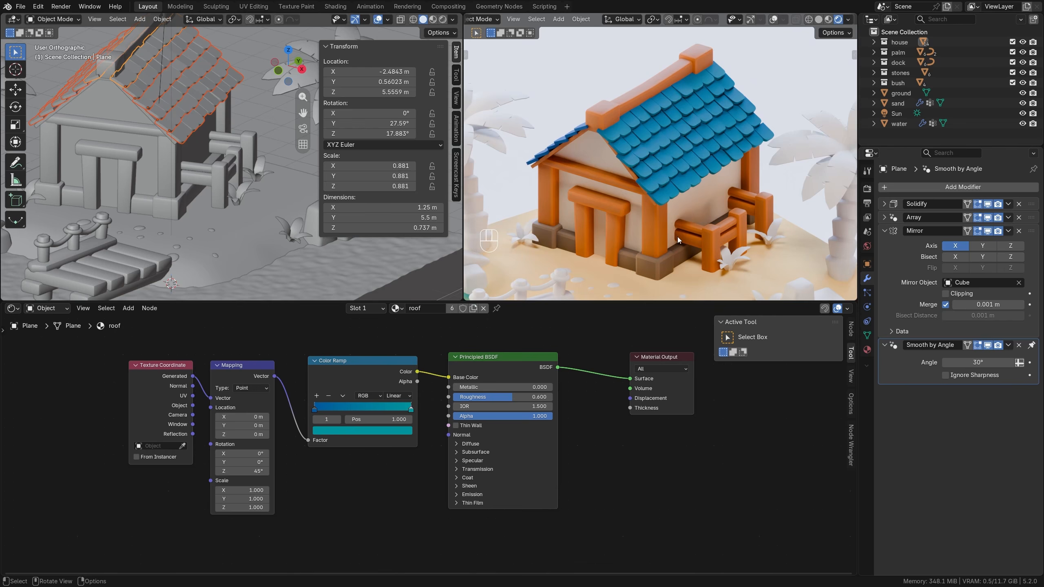
pyautogui.scroll(-4, 677, 236)
pyautogui.keyDown('shift'); pyautogui.moveTo(677, 247); pyautogui.dragTo(678, 210, button='middle'); pyautogui.keyUp('shift')
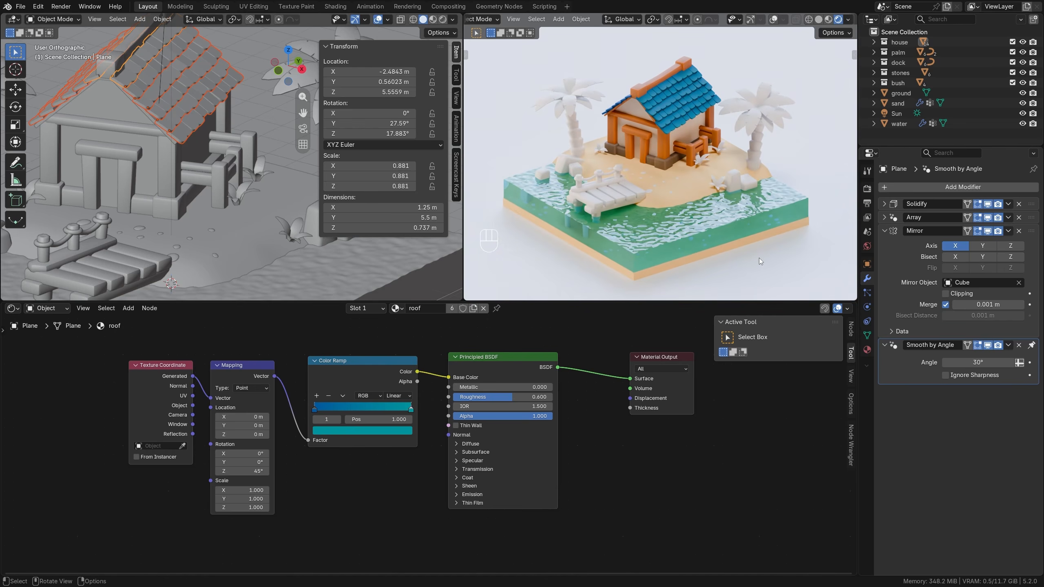
# Create a new material named wood_2 on the trunk of the palm beside the house.
pyautogui.scroll(6, 766, 190)
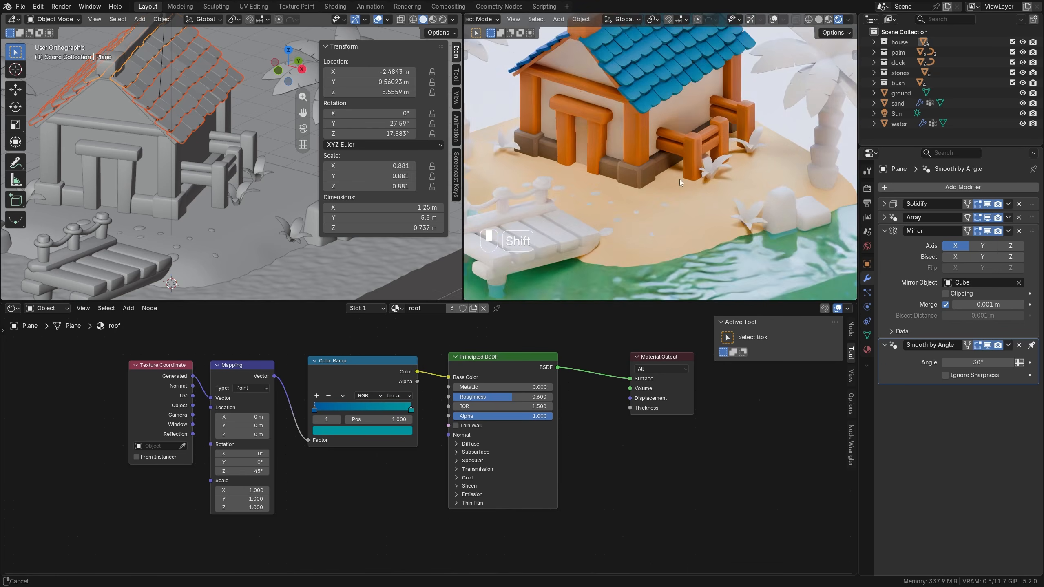
pyautogui.click(669, 156)
pyautogui.press('KP_Decimal')
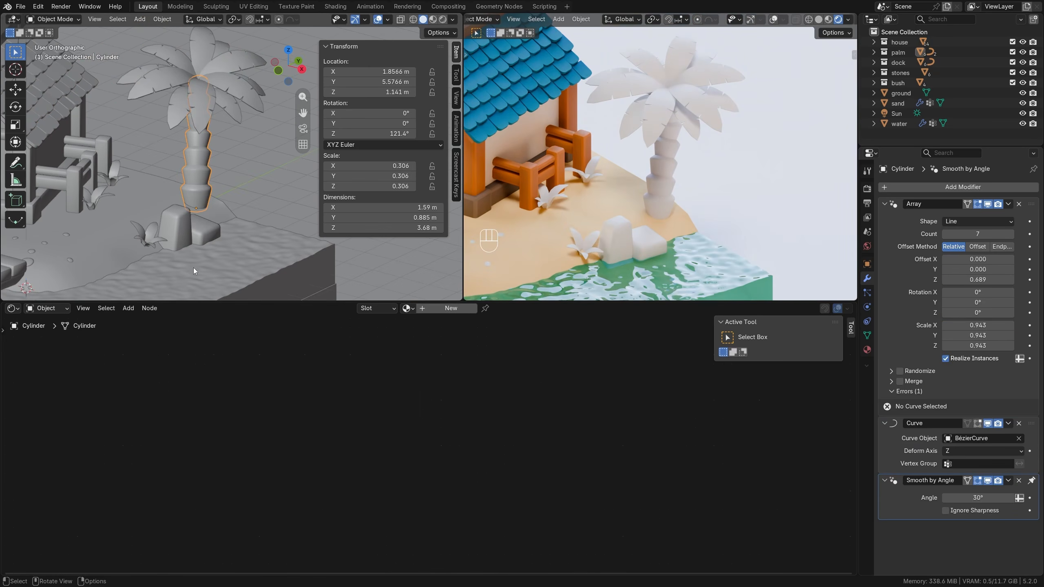
pyautogui.click(448, 307)
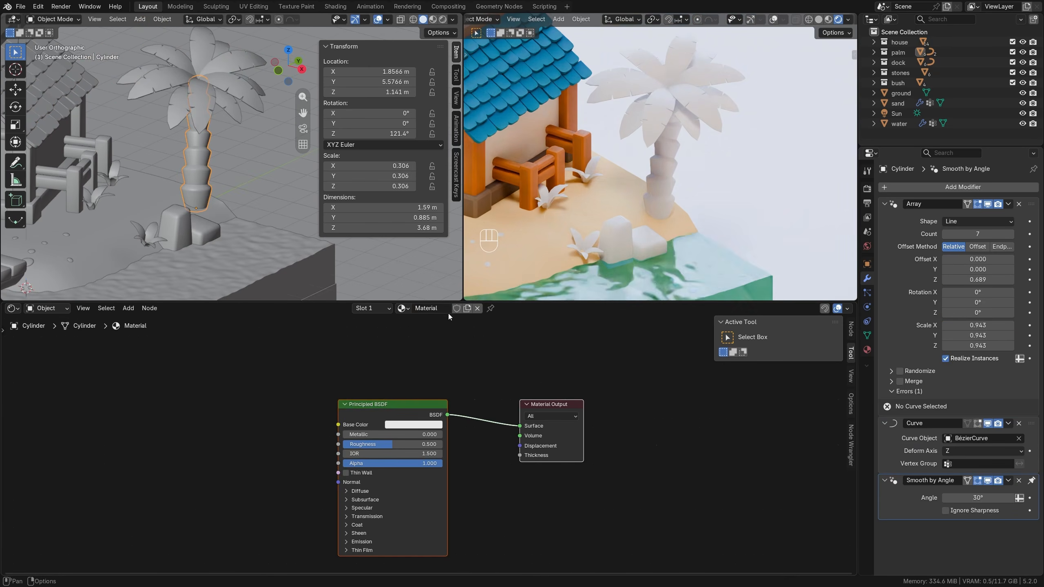
pyautogui.click(441, 308)
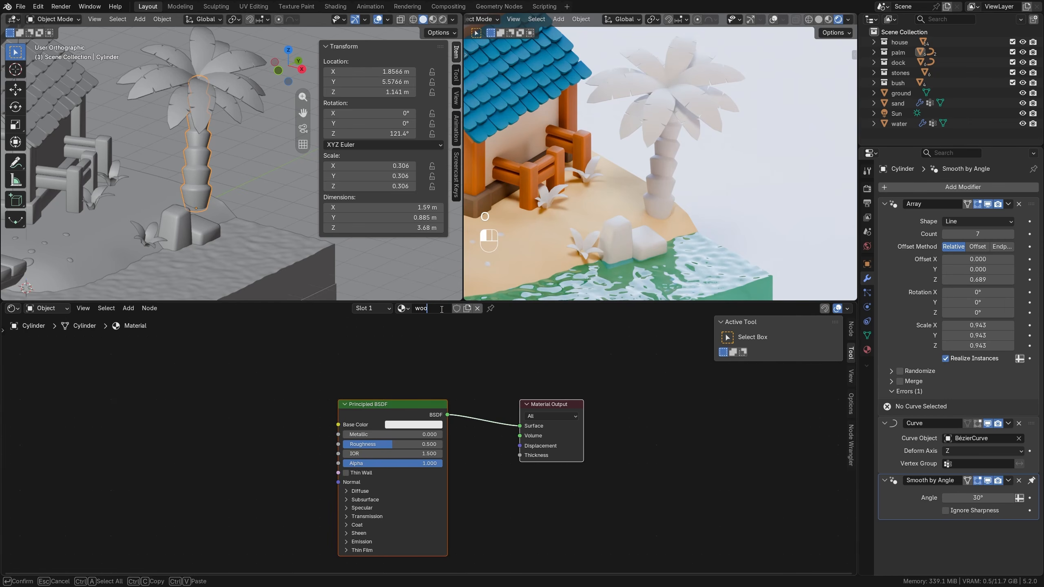
# Copy the base color of the house's wood material to the palm trunk's wood_2 material.
pyautogui.click(470, 163)
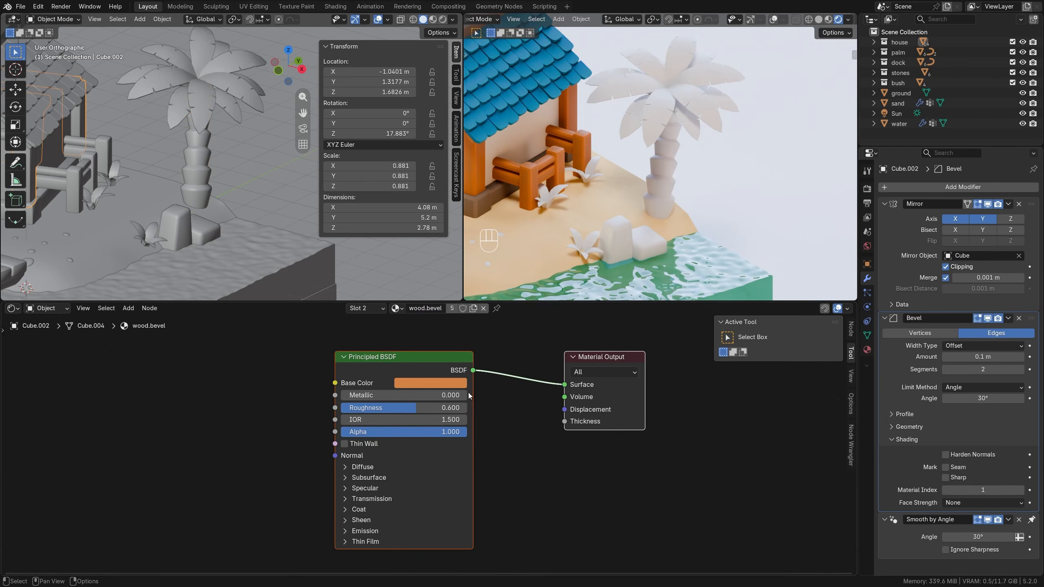
pyautogui.click(866, 349)
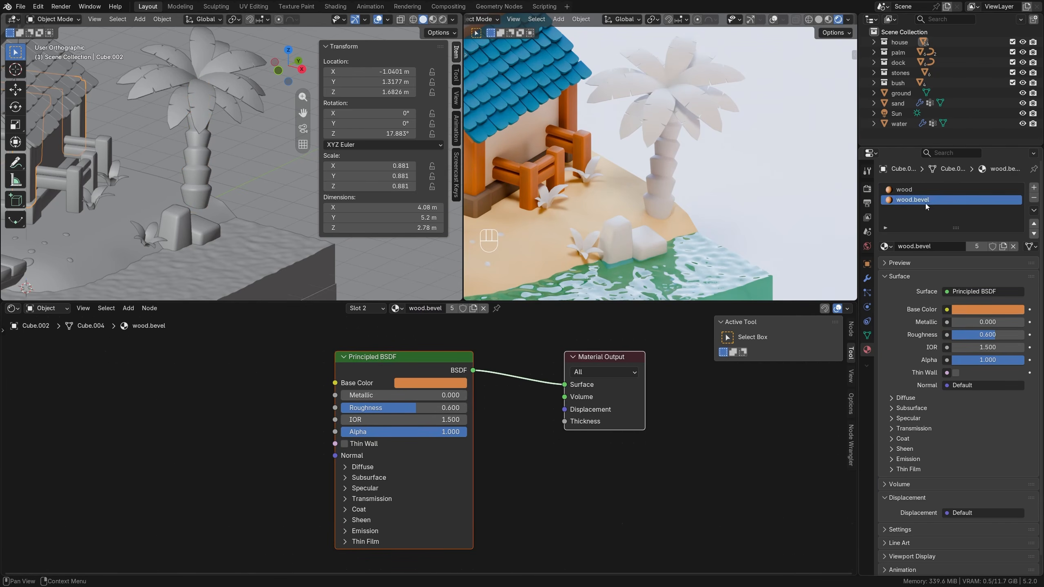
pyautogui.click(925, 190)
pyautogui.hotkey('ctrl', 'c')
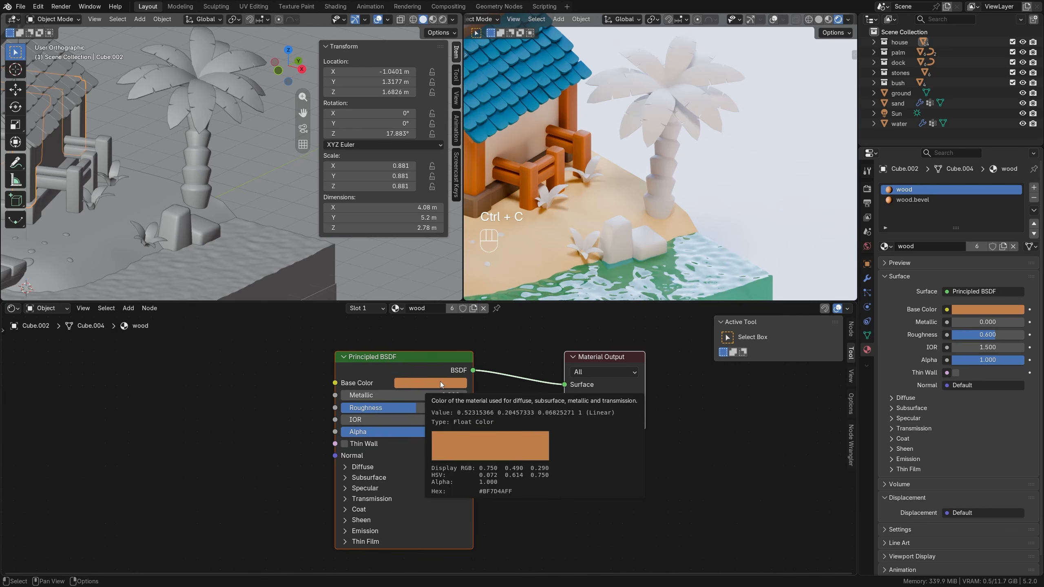
pyautogui.click(664, 178)
pyautogui.hotkey('ctrl', 'v')
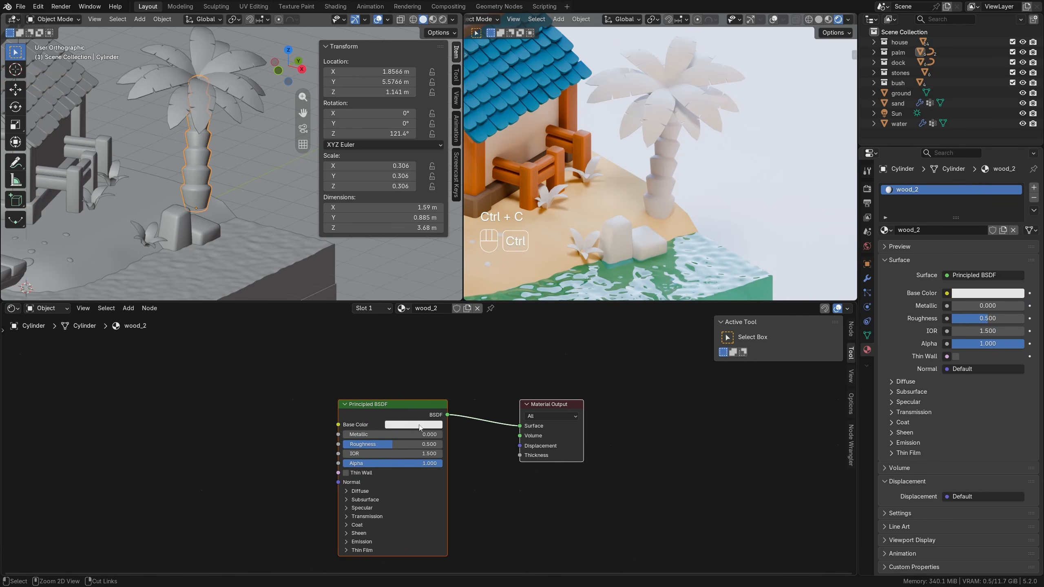
# Add Texture Coordinate and Mapping nodes to wood_2 without an Image Texture, leaving space between them and the Principled BSDF.
pyautogui.moveTo(421, 427); pyautogui.dragTo(526, 383, button='middle')
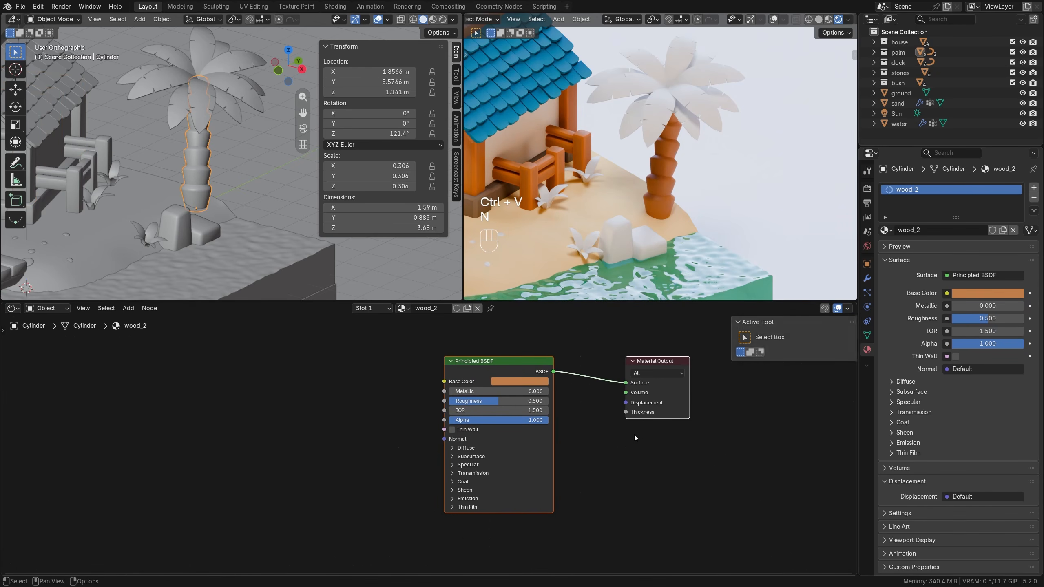
pyautogui.press('n')
pyautogui.click(489, 369)
pyautogui.hotkey('ctrl', 't')
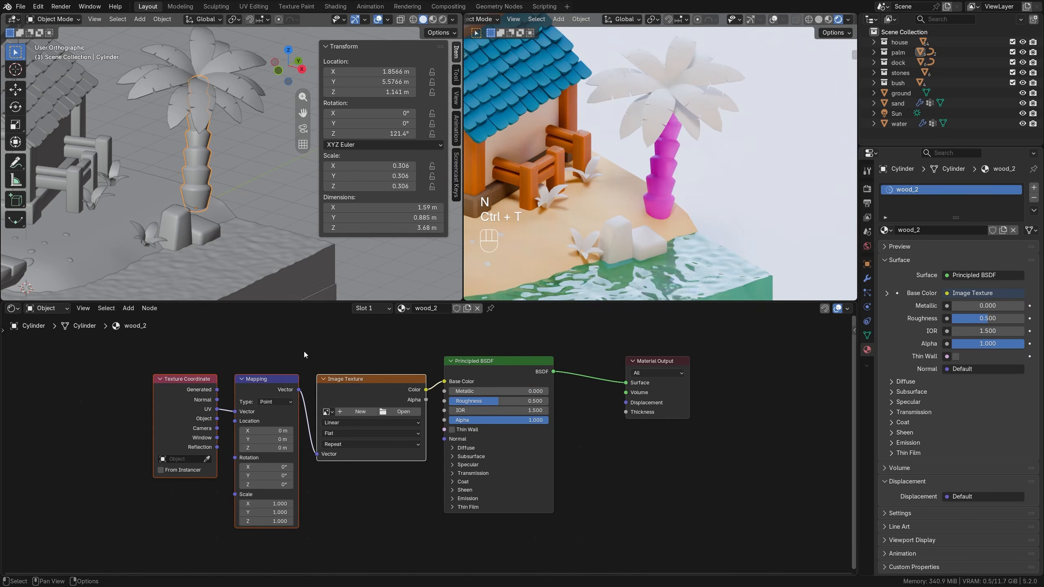
pyautogui.click(375, 436)
pyautogui.press('x')
pyautogui.scroll(-1, 332, 455)
pyautogui.moveTo(335, 455); pyautogui.dragTo(391, 456, button='middle')
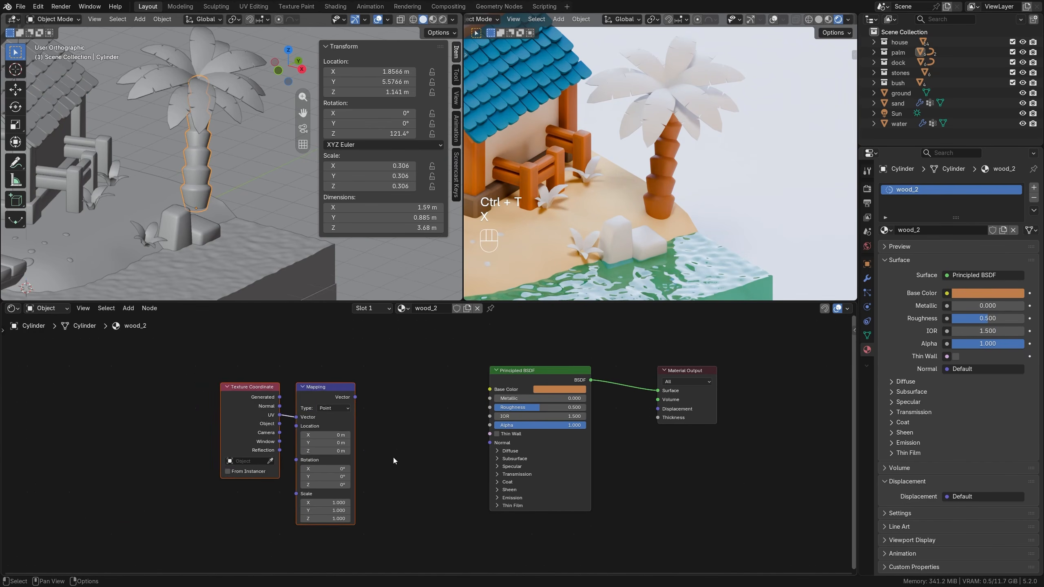
pyautogui.press('g')
pyautogui.click(195, 452)
pyautogui.moveTo(288, 450); pyautogui.dragTo(365, 432, button='middle')
# Add a Wave Texture node with a Noise Texture node below it, between the Mapping node and the Principled BSDF.
pyautogui.hotkey('shift', 'a')
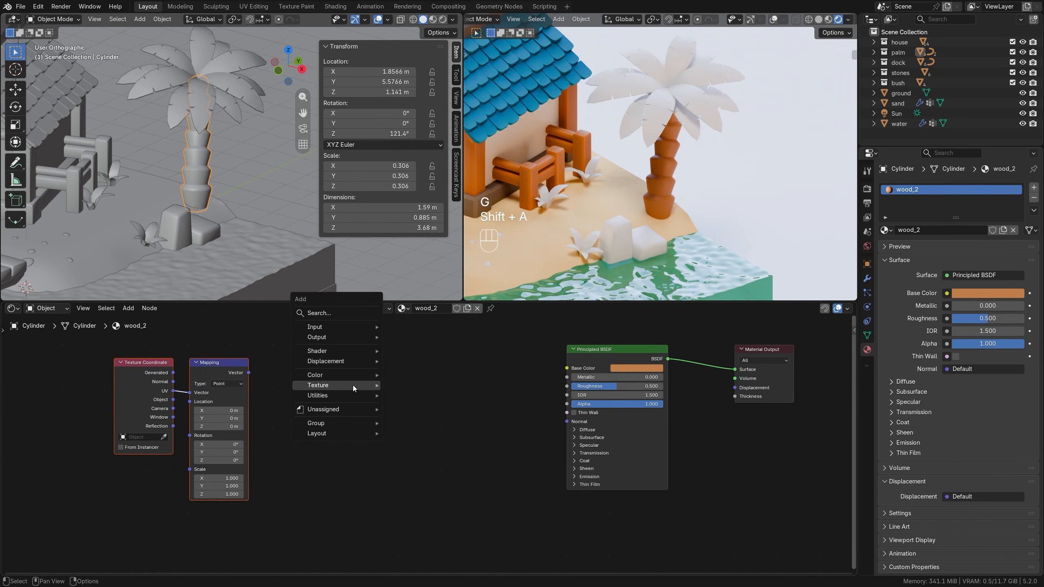
pyautogui.moveTo(352, 385)
pyautogui.click(425, 524)
pyautogui.click(301, 354)
pyautogui.hotkey('shift', 'a')
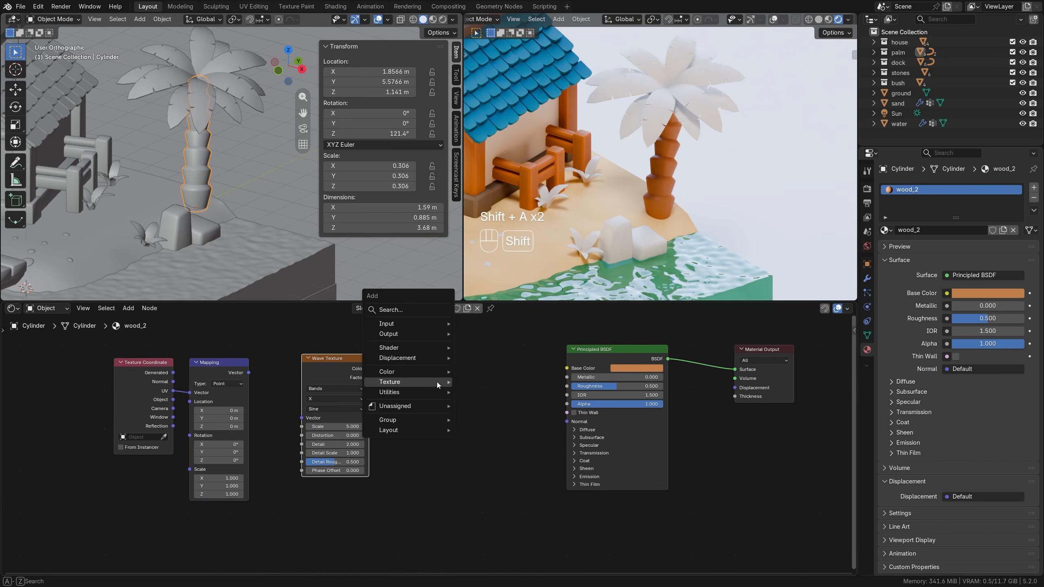
pyautogui.moveTo(437, 384)
pyautogui.click(494, 487)
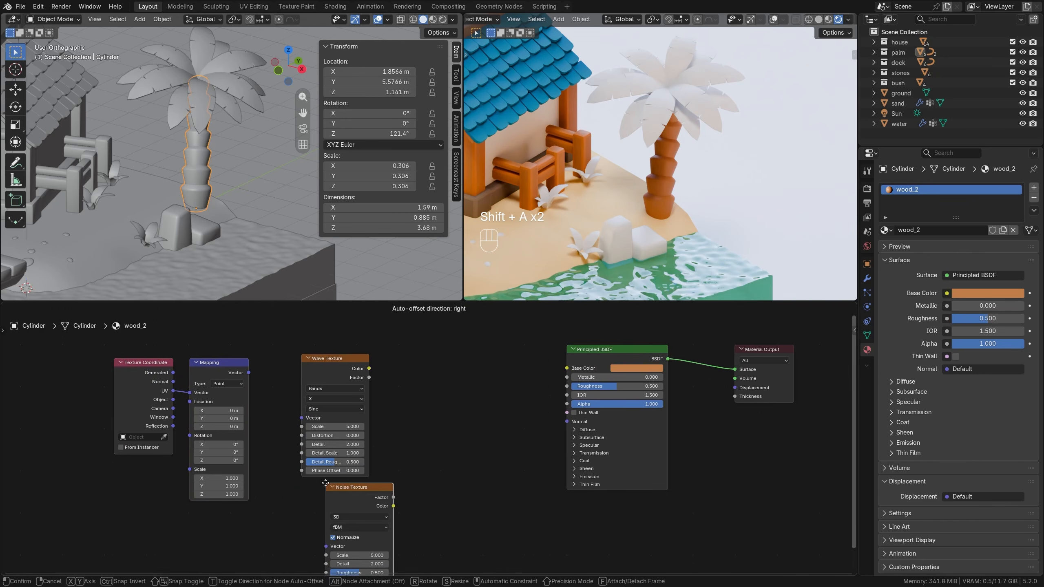
pyautogui.click(313, 488)
# Connect the Mapping node's output to the Vector inputs of both the Wave Texture and the Noise Texture.
pyautogui.moveTo(248, 373); pyautogui.dragTo(302, 418)
pyautogui.moveTo(284, 466); pyautogui.dragTo(277, 417, button='middle')
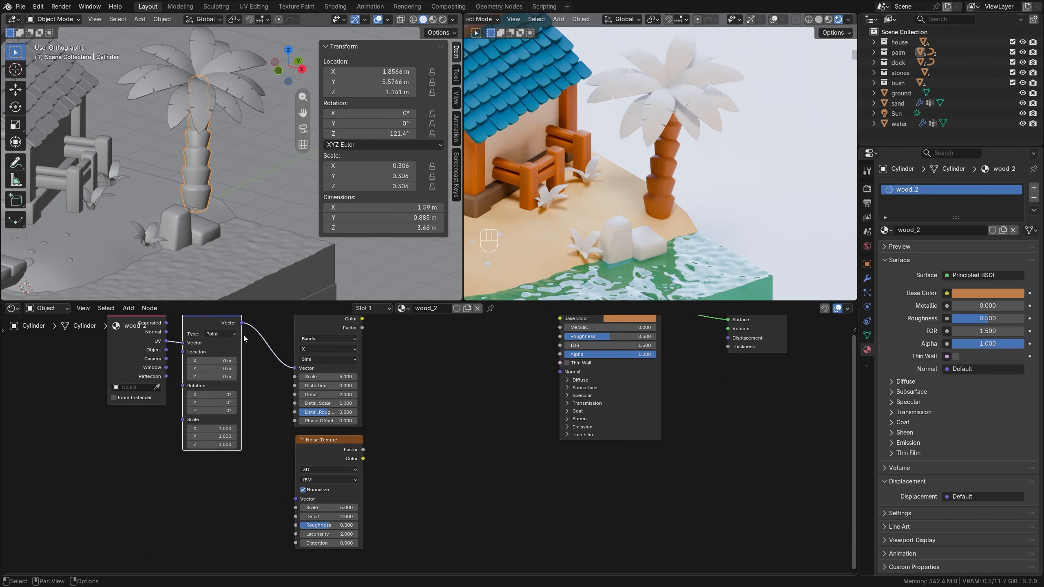
pyautogui.moveTo(242, 323); pyautogui.dragTo(296, 498)
pyautogui.moveTo(266, 436); pyautogui.dragTo(262, 491, button='middle')
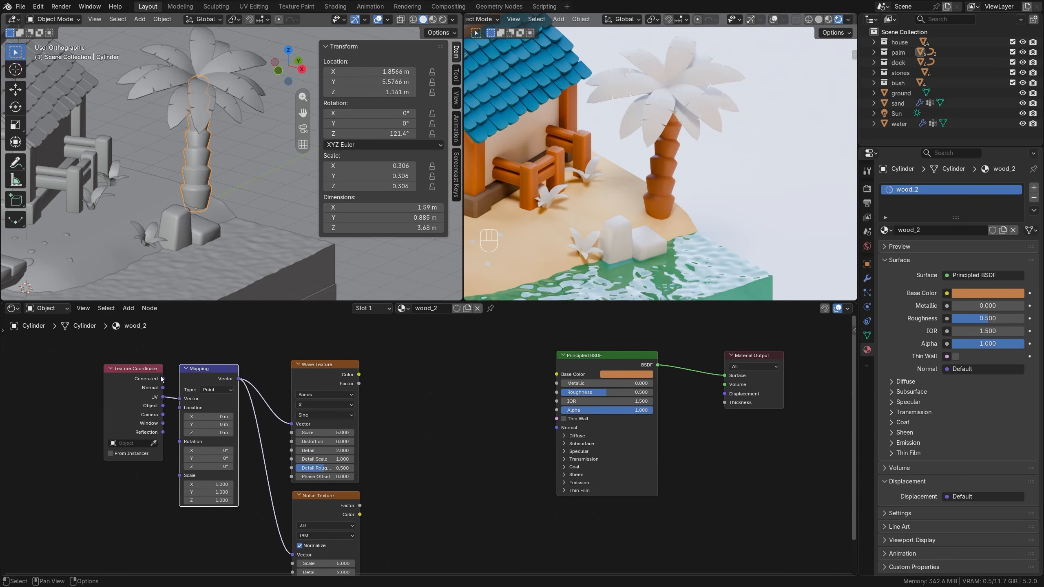
# Feed the Mapping node from the Generated texture coordinates and space the coordinate, mapping and texture nodes farther away from the Principled BSDF.
pyautogui.moveTo(163, 379); pyautogui.dragTo(179, 398)
pyautogui.moveTo(84, 340); pyautogui.dragTo(232, 478)
pyautogui.press('g')
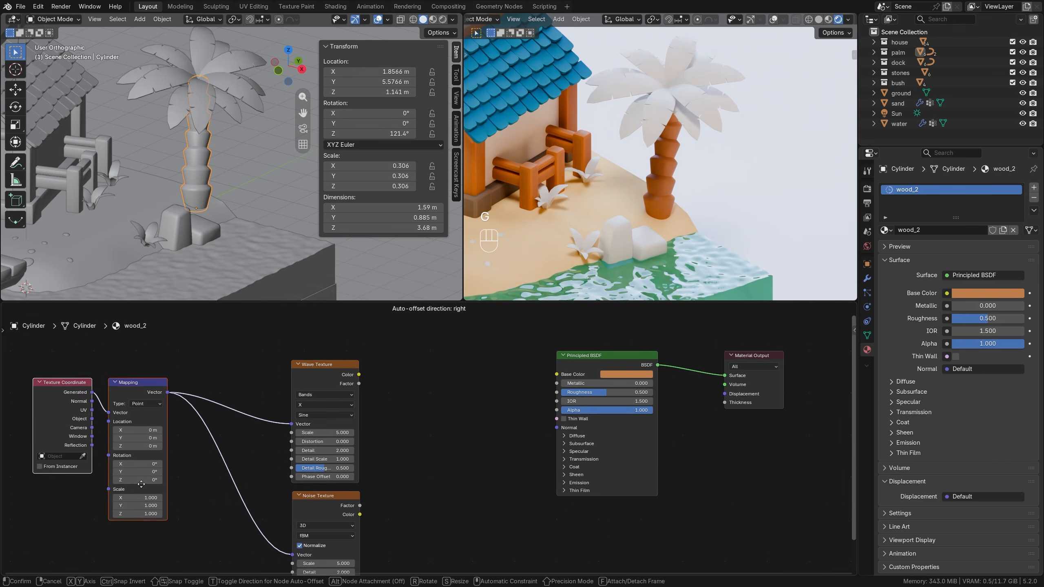
pyautogui.click(138, 487)
pyautogui.moveTo(233, 368); pyautogui.dragTo(377, 517)
pyautogui.press('g')
pyautogui.click(283, 486)
# Add a Mix Color node after the textures, with the Wave Texture's Factor going into A and the Noise Texture's Factor into B.
pyautogui.hotkey('shift', 'a')
pyautogui.moveTo(361, 385)
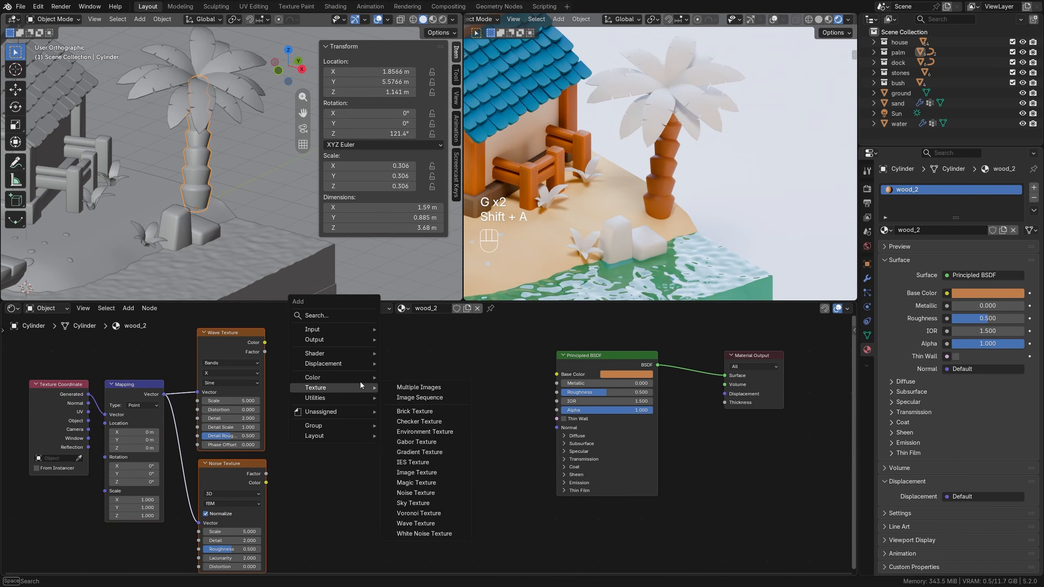
pyautogui.click(415, 448)
pyautogui.click(345, 397)
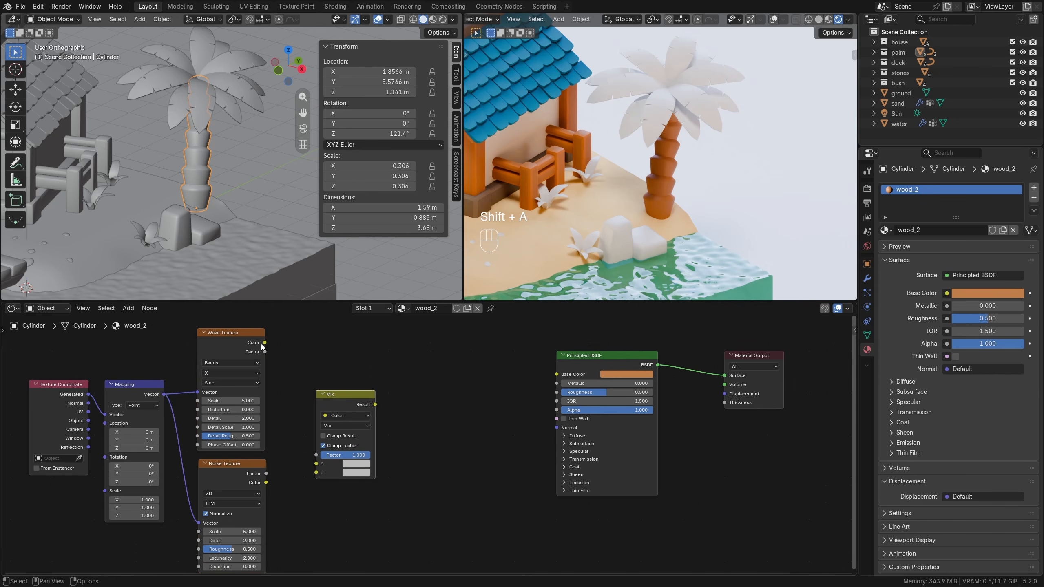
pyautogui.moveTo(265, 351); pyautogui.dragTo(316, 472)
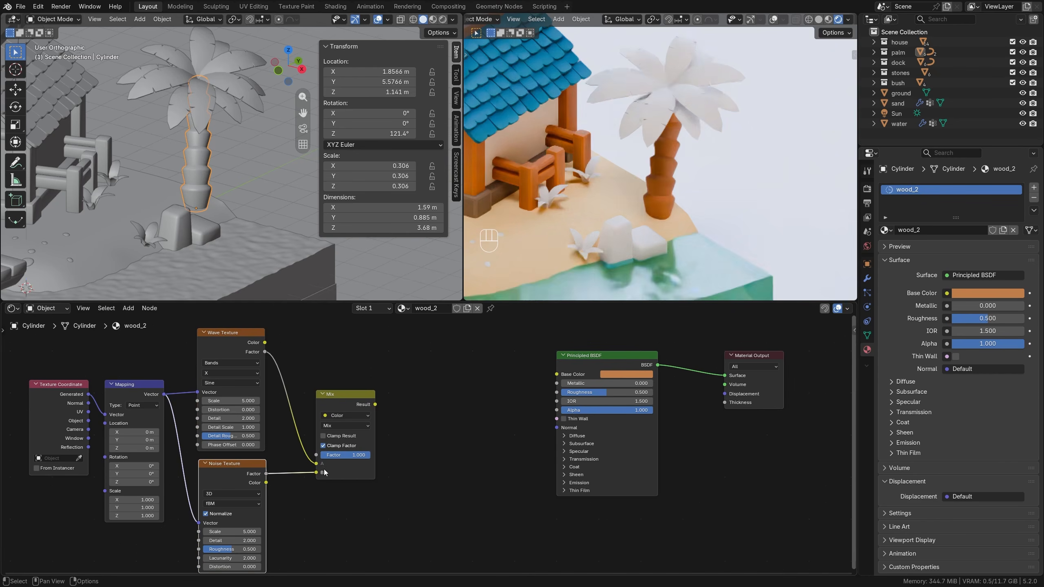
# Set the Mix node's blend mode to Linear Light and connect its Result to the Principled BSDF's Base Color.
pyautogui.click(352, 425)
pyautogui.click(407, 454)
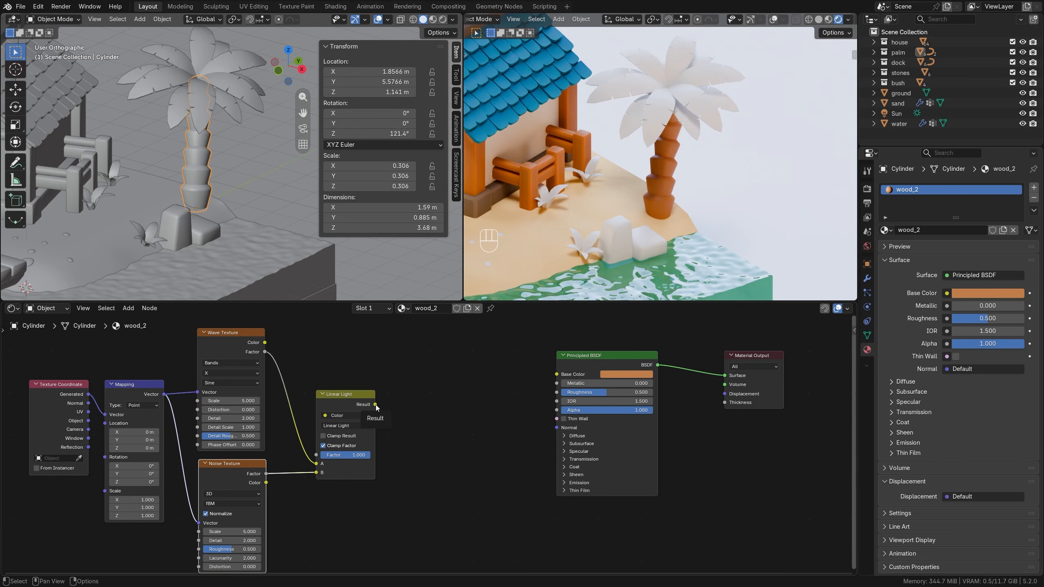
pyautogui.moveTo(375, 405); pyautogui.dragTo(556, 374)
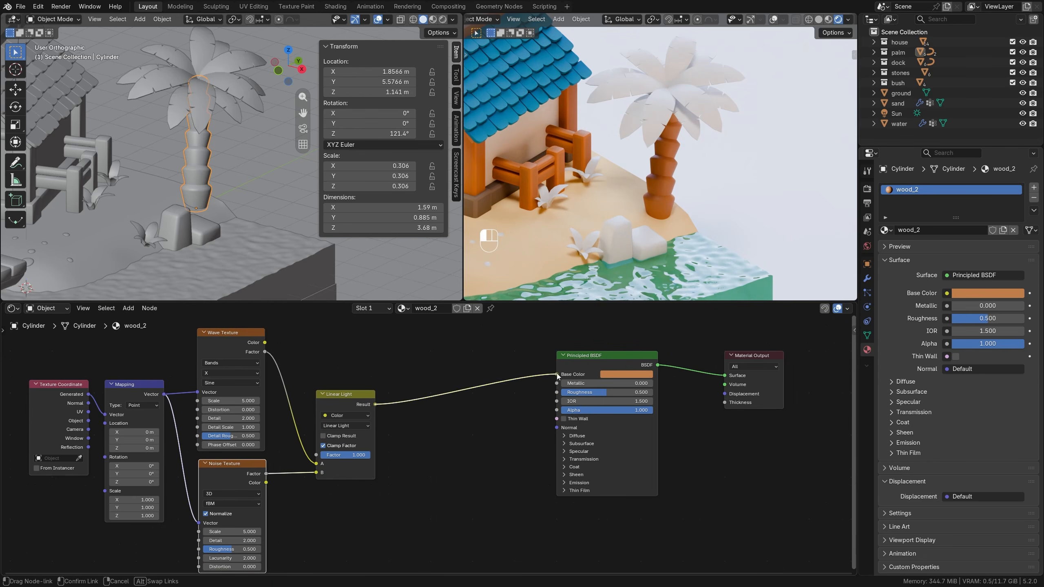
# Set the Wave Texture's bands direction to Z and its scale to 0.600.
pyautogui.click(222, 373)
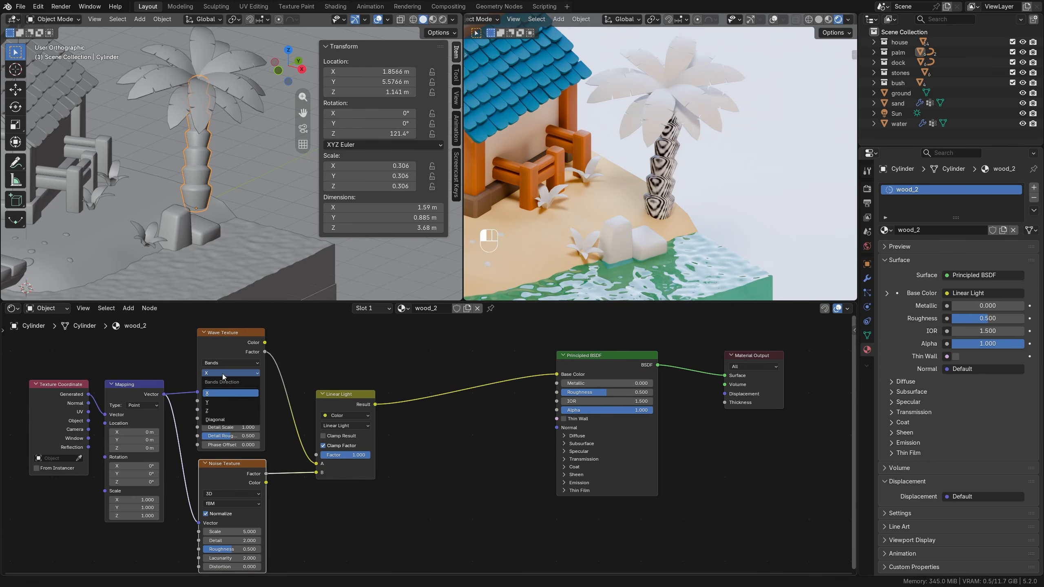
pyautogui.click(219, 411)
pyautogui.scroll(1, 421, 428)
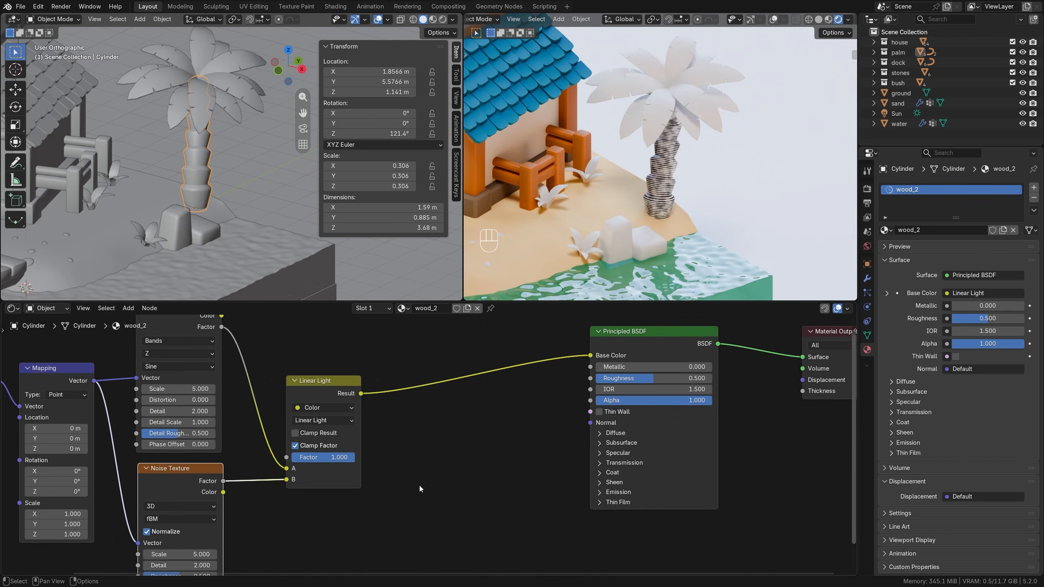
pyautogui.moveTo(176, 389); pyautogui.dragTo(139, 388)
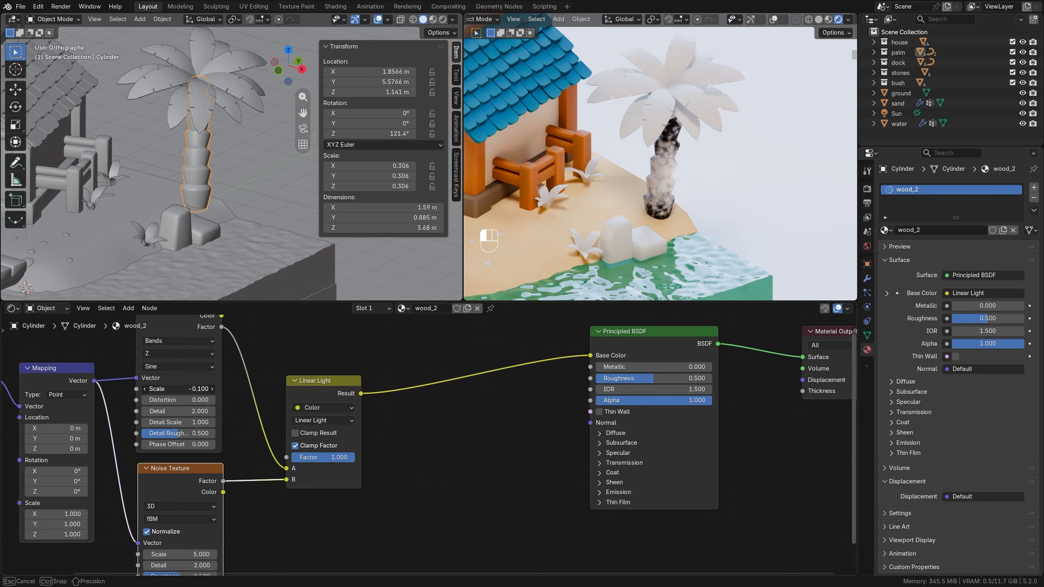
pyautogui.click(213, 389)
pyautogui.click(213, 390)
pyautogui.click(213, 390)
pyautogui.click(213, 389)
pyautogui.click(213, 389)
pyautogui.click(213, 390)
pyautogui.click(213, 389)
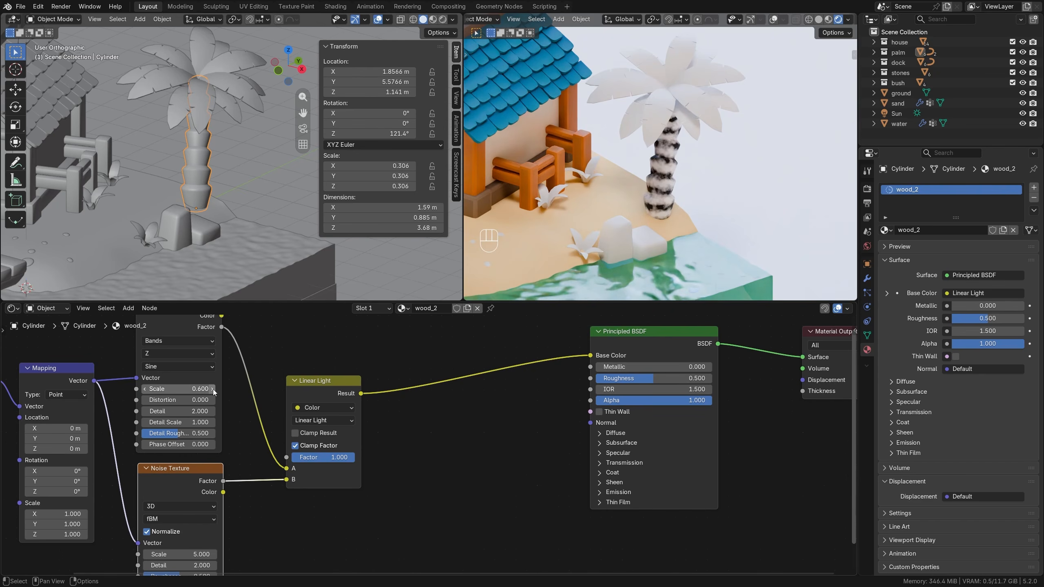
# Set the Noise Texture's scale to 1.800.
pyautogui.moveTo(358, 519); pyautogui.dragTo(391, 438, button='middle')
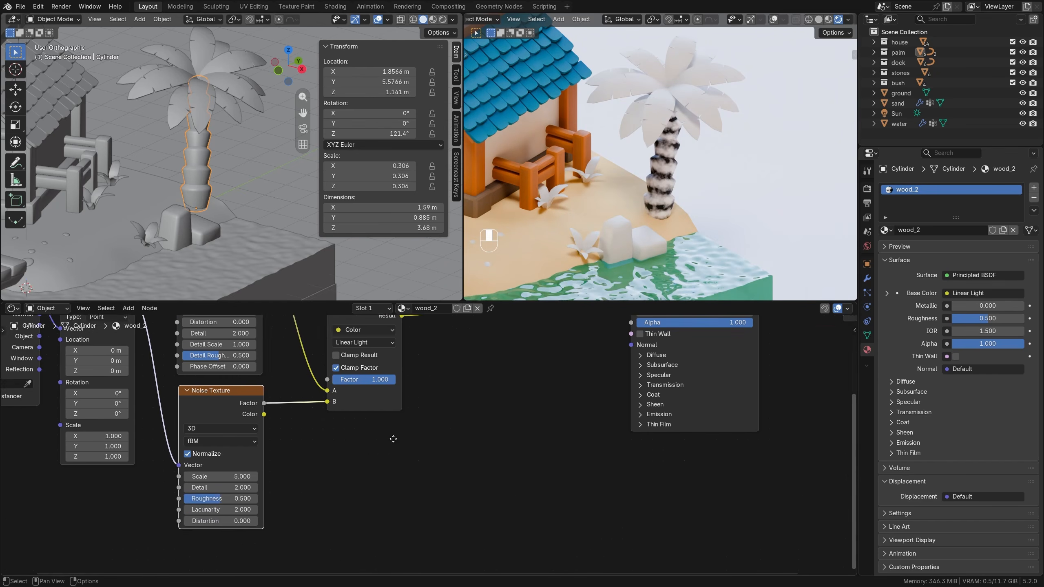
pyautogui.scroll(3, 391, 438)
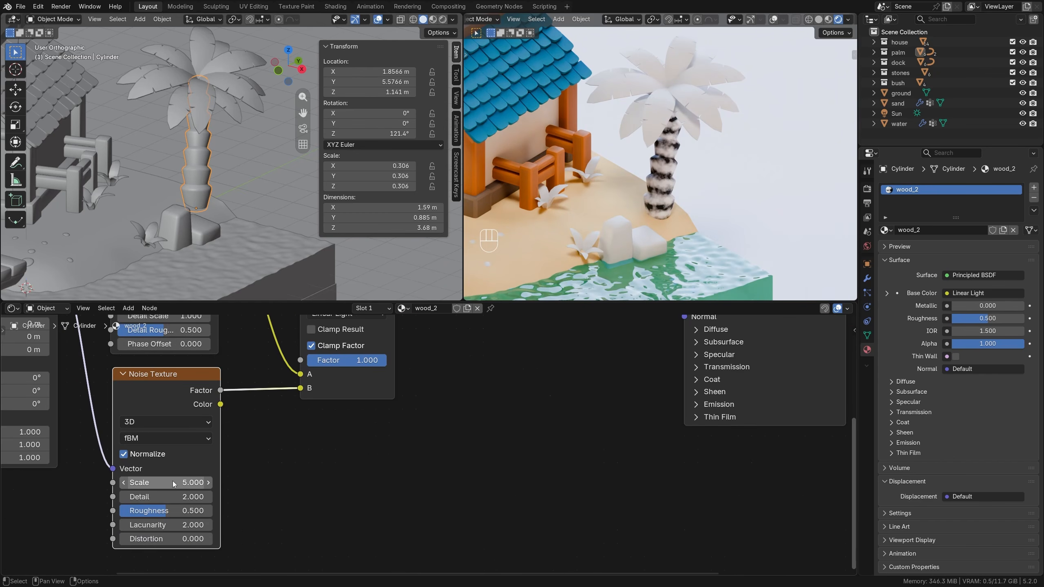
pyautogui.moveTo(173, 481); pyautogui.dragTo(144, 481)
# Insert a Color Ramp node on the link between the Linear Light node and the Principled BSDF.
pyautogui.scroll(-3, 429, 444)
pyautogui.moveTo(468, 399); pyautogui.dragTo(357, 526, button='middle')
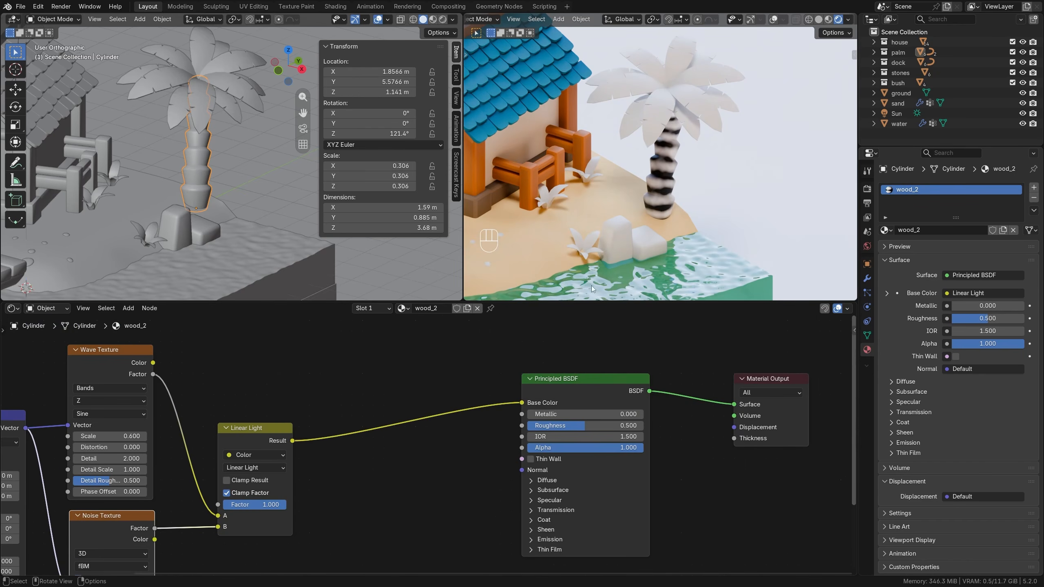
pyautogui.moveTo(267, 428); pyautogui.dragTo(250, 413)
pyautogui.hotkey('shift', 'a')
pyautogui.moveTo(345, 371)
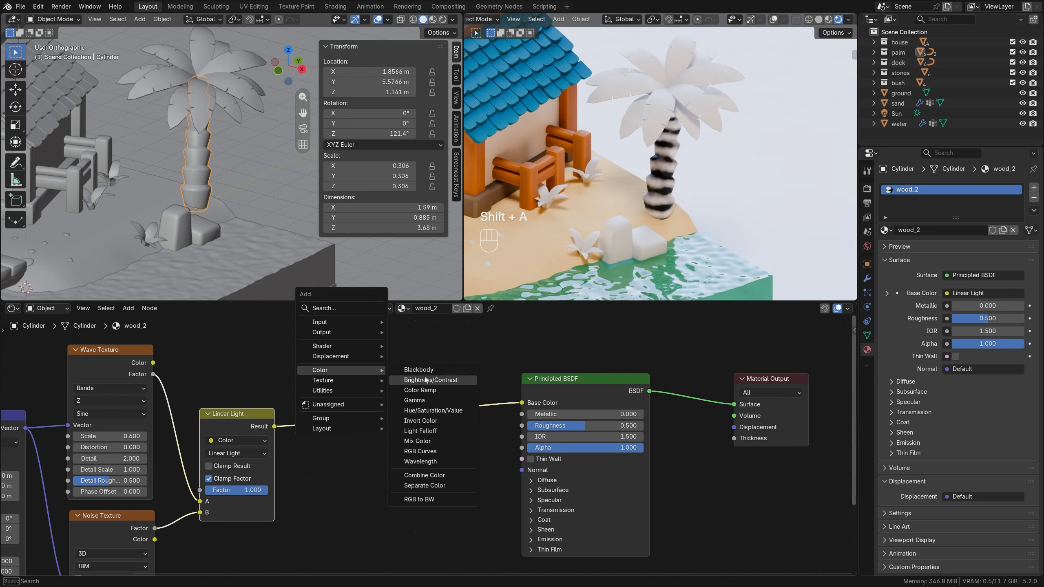
pyautogui.click(415, 391)
pyautogui.click(304, 379)
# Set the Color Ramp's interpolation to Constant and place its white stop at position 0.523.
pyautogui.click(412, 426)
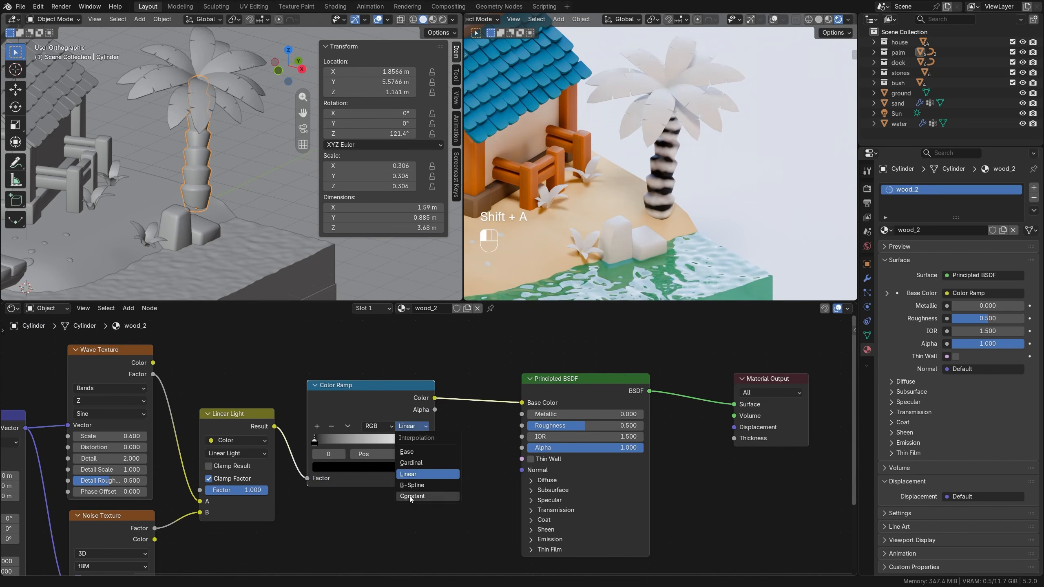
pyautogui.click(423, 498)
pyautogui.moveTo(427, 443); pyautogui.dragTo(375, 448)
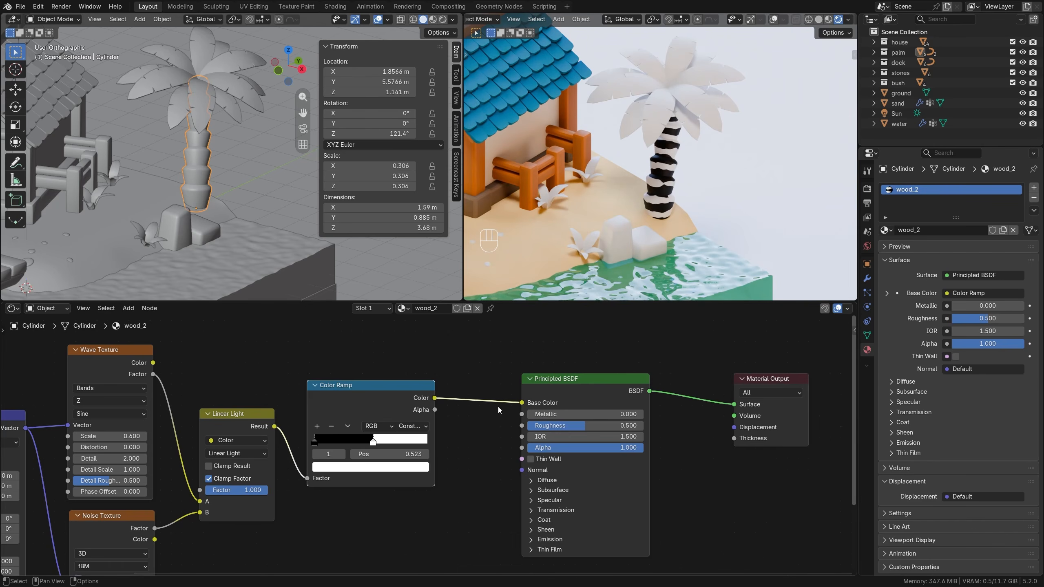
# Shift the Principled BSDF and Material Output away from the Color Ramp and disconnect the ramp from the Base Color.
pyautogui.scroll(-4, 497, 410)
pyautogui.moveTo(478, 443); pyautogui.dragTo(370, 424, button='middle')
pyautogui.moveTo(419, 332); pyautogui.dragTo(646, 452)
pyautogui.press('g')
pyautogui.click(668, 443)
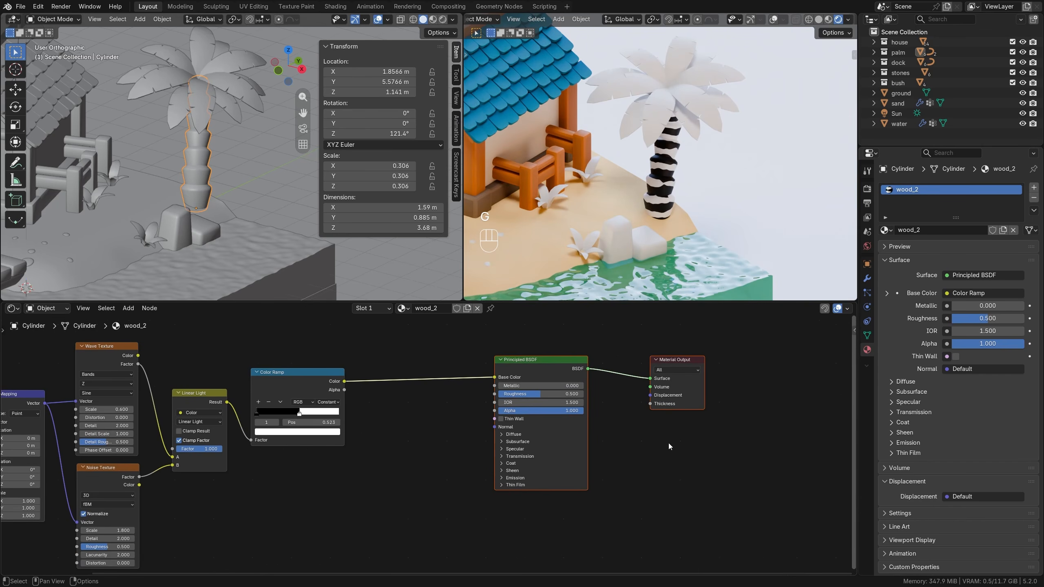
pyautogui.moveTo(497, 380); pyautogui.dragTo(453, 393)
# Add a Mix Color node between the Color Ramp and the Principled BSDF, and copy the Base Color's orange into its A color.
pyautogui.hotkey('shift', 'a')
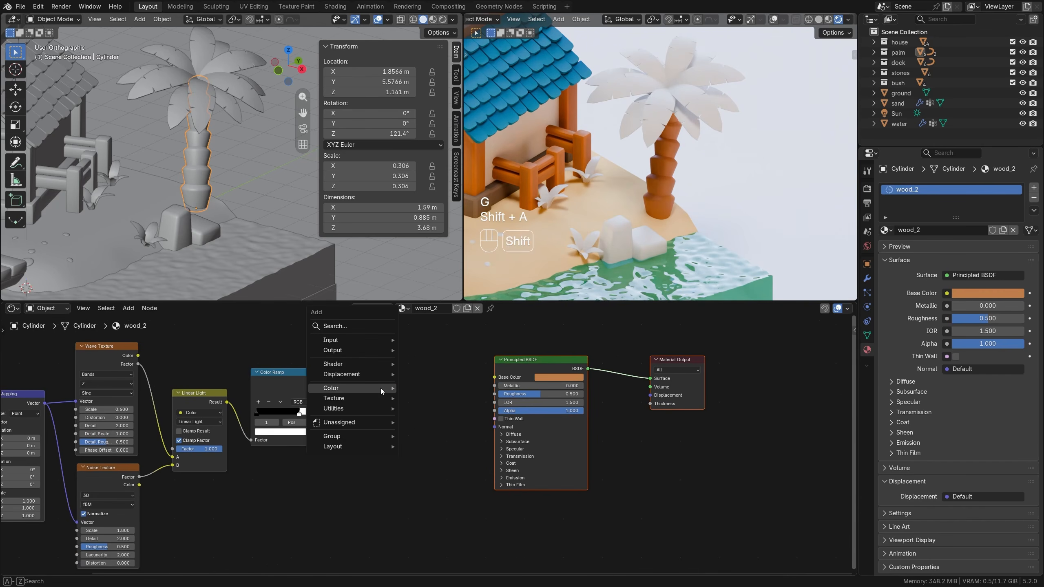
pyautogui.moveTo(380, 389)
pyautogui.click(444, 458)
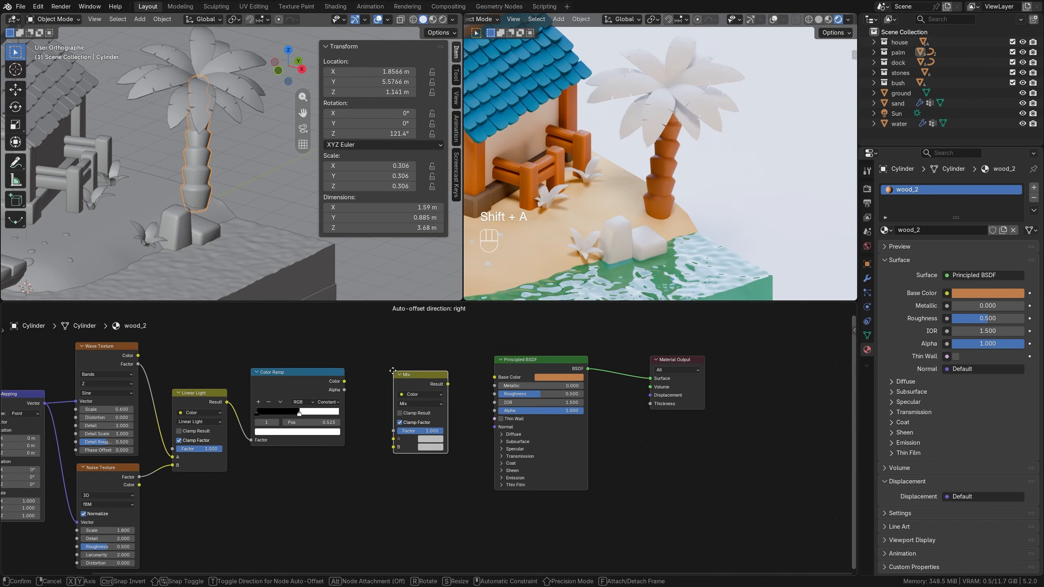
pyautogui.click(411, 403)
pyautogui.moveTo(569, 377); pyautogui.dragTo(421, 433)
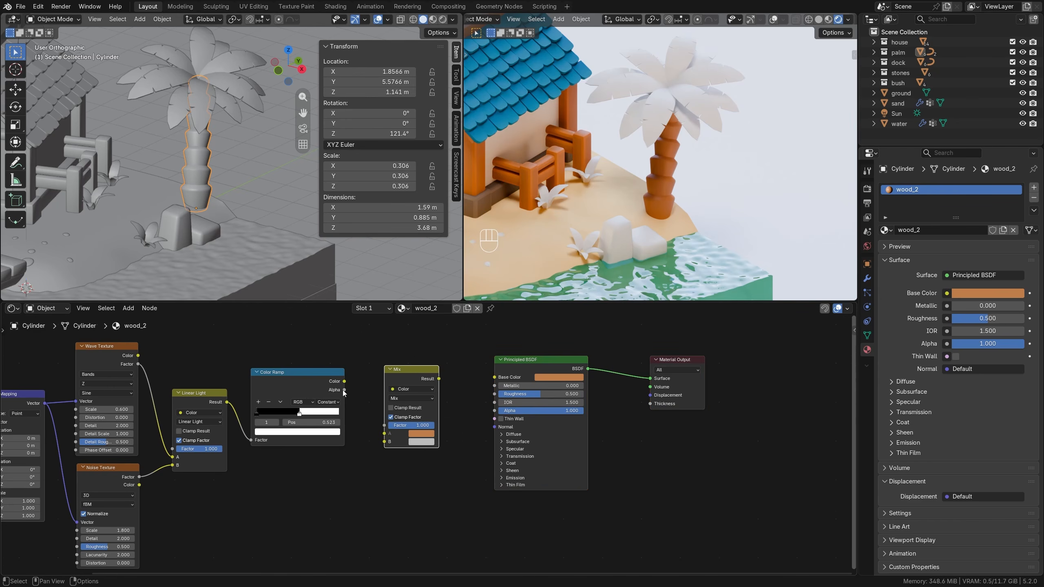
# Connect the Color Ramp's Color to the new Mix node's Factor and the Mix node's Result to the Base Color.
pyautogui.moveTo(344, 381); pyautogui.dragTo(384, 425)
pyautogui.moveTo(439, 379); pyautogui.dragTo(494, 377)
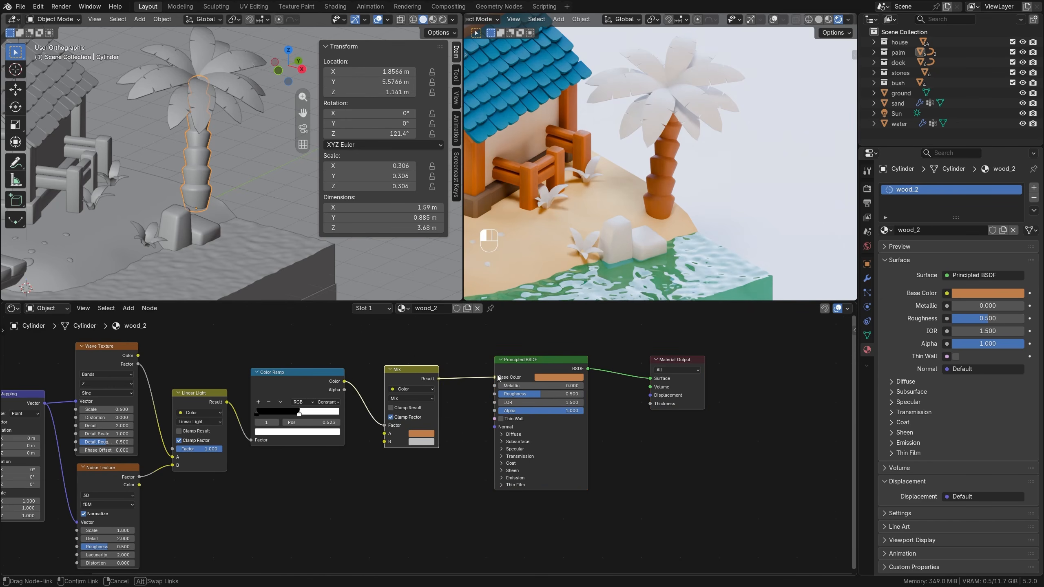
# Copy the base color of the fence's wood.bevel material into the B color of the palm trunk's Mix node.
pyautogui.scroll(4, 684, 188)
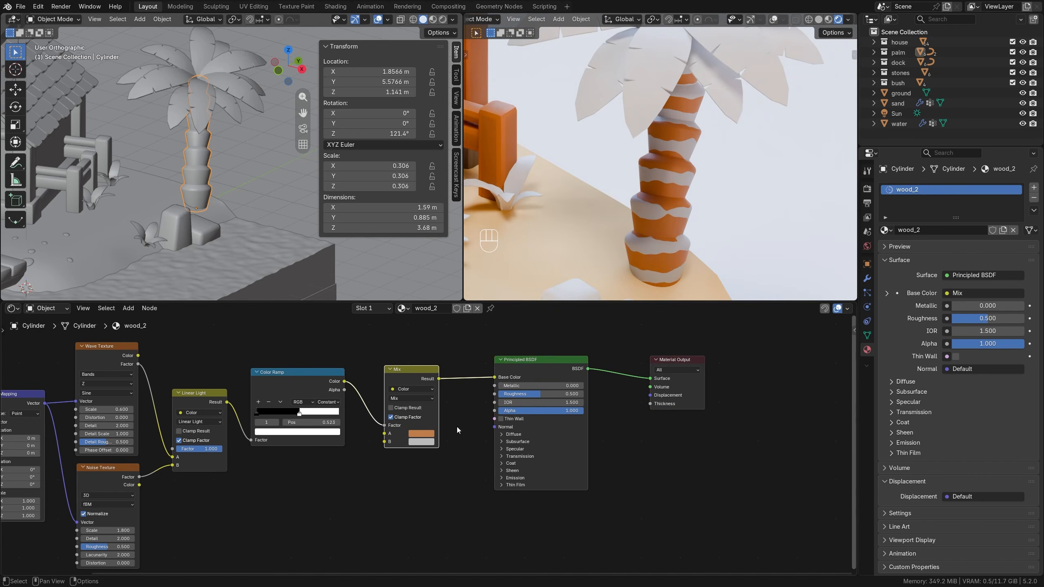
pyautogui.click(494, 132)
pyautogui.click(909, 202)
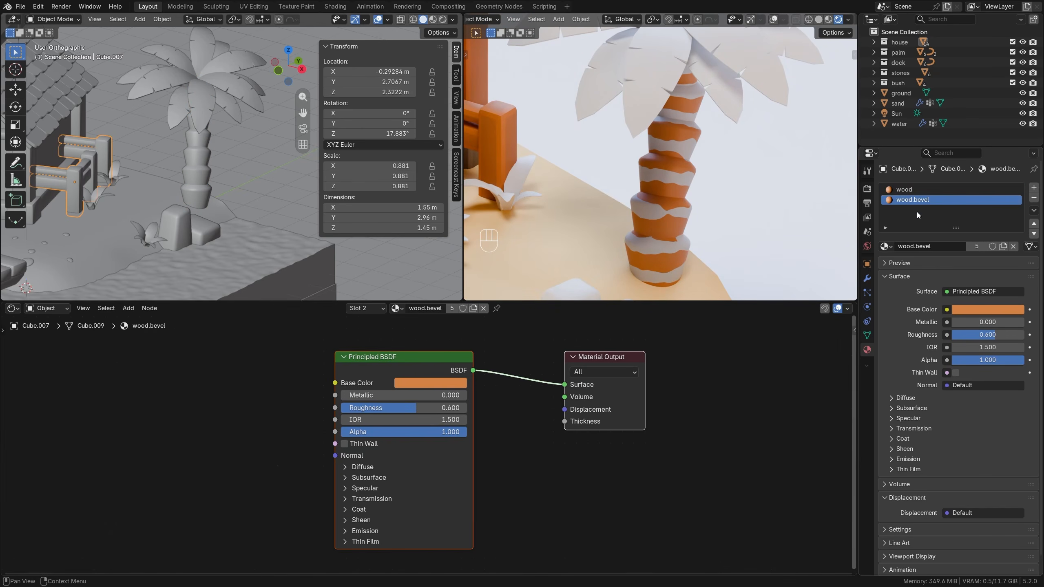
pyautogui.hotkey('ctrl', 'c')
pyautogui.click(682, 191)
pyautogui.hotkey('ctrl', 'v')
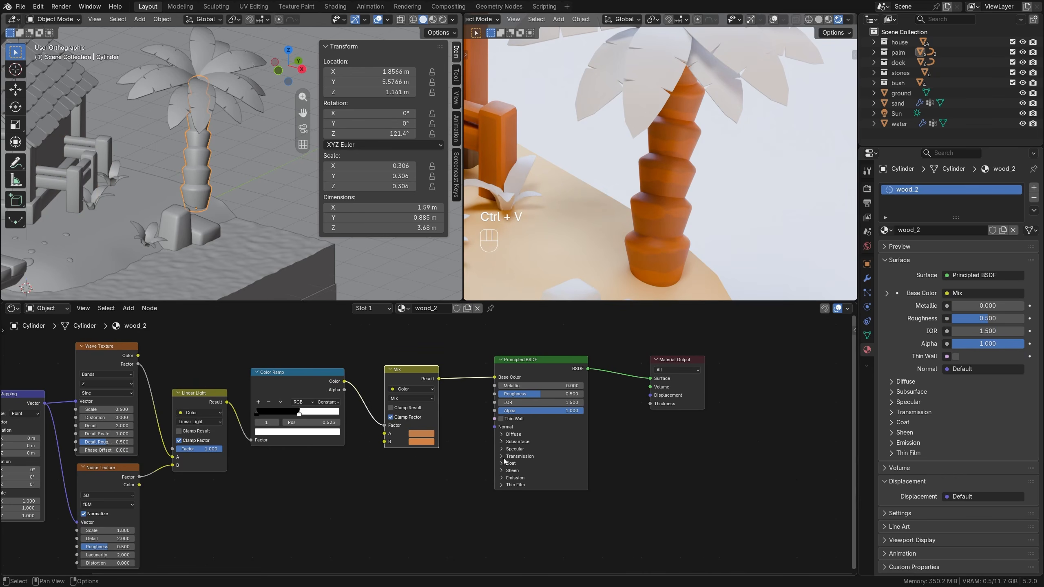
# Fine-tune the trunk's stripes with the Color Ramp's white stop at 0.530 and the Noise Texture's scale at 1.970.
pyautogui.moveTo(633, 211); pyautogui.dragTo(645, 200, button='middle')
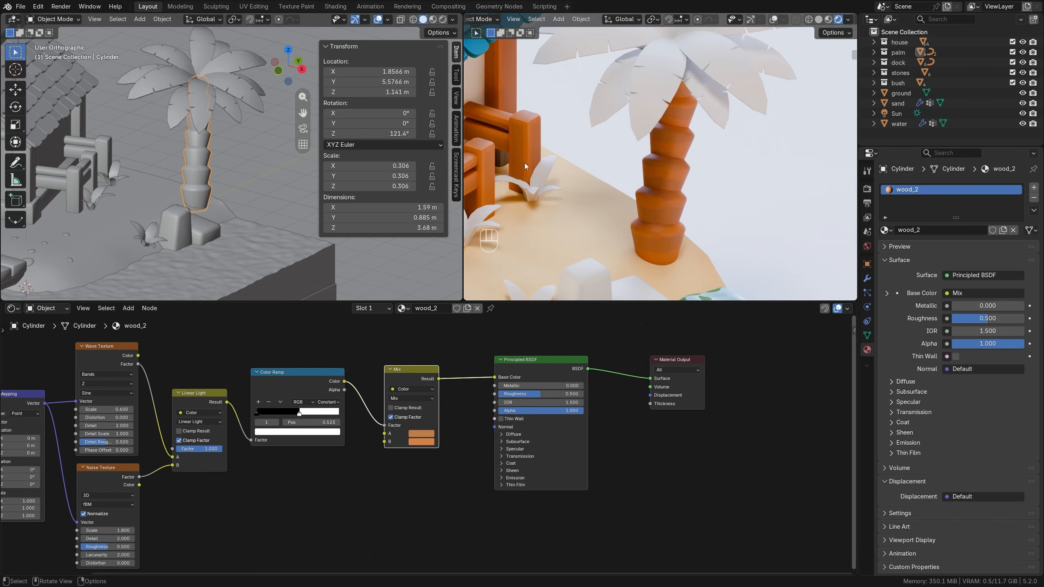
pyautogui.moveTo(288, 500); pyautogui.dragTo(438, 510, button='middle')
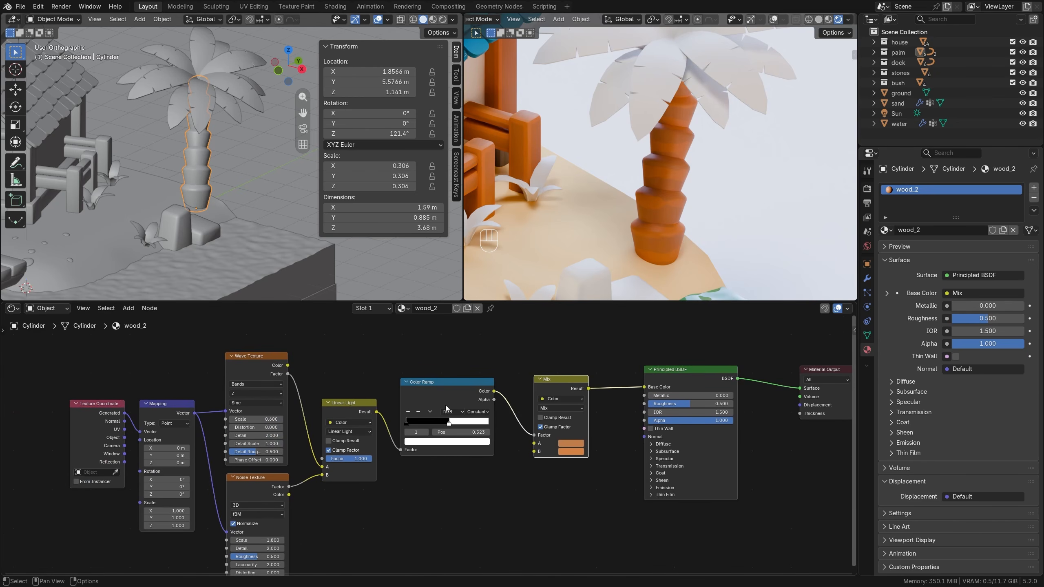
pyautogui.moveTo(448, 426)
pyautogui.mouseDown()
pyautogui.moveTo(458, 425)
pyautogui.moveTo(449, 426)
pyautogui.mouseUp()
pyautogui.moveTo(373, 529); pyautogui.dragTo(380, 468, button='middle')
pyautogui.scroll(3, 329, 483)
pyautogui.moveTo(246, 477)
pyautogui.mouseDown()
pyautogui.moveTo(232, 477)
pyautogui.moveTo(257, 477)
pyautogui.mouseUp()
pyautogui.scroll(-5, 640, 194)
pyautogui.keyDown('shift'); pyautogui.moveTo(608, 209); pyautogui.dragTo(560, 210, button='middle'); pyautogui.keyUp('shift')
# Set the roughness of the wood_2 material to 0.6.
pyautogui.moveTo(688, 395); pyautogui.dragTo(511, 469, button='middle')
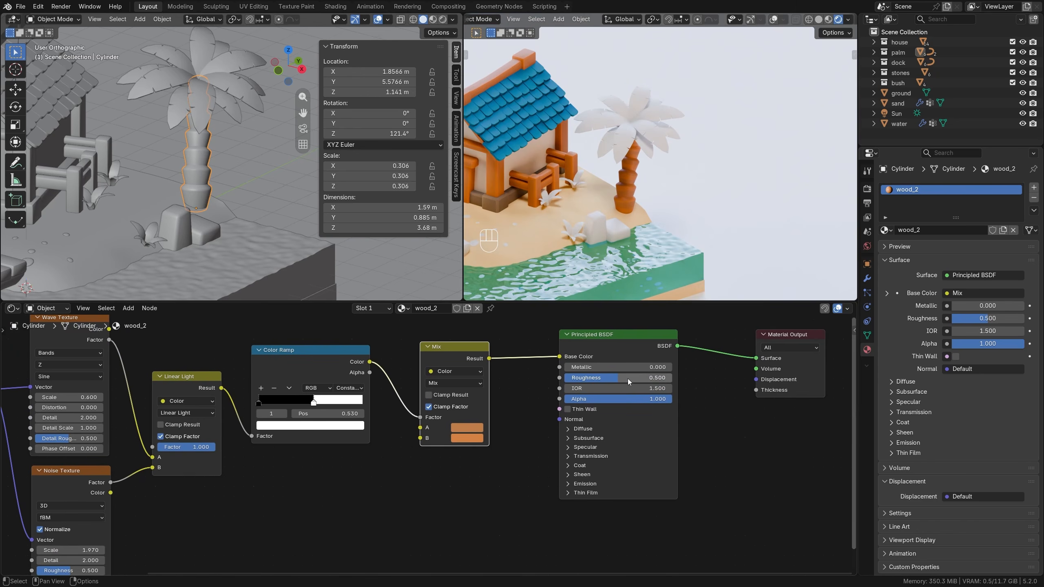
pyautogui.click(621, 382)
pyautogui.write('0.6')
pyautogui.press('Return')
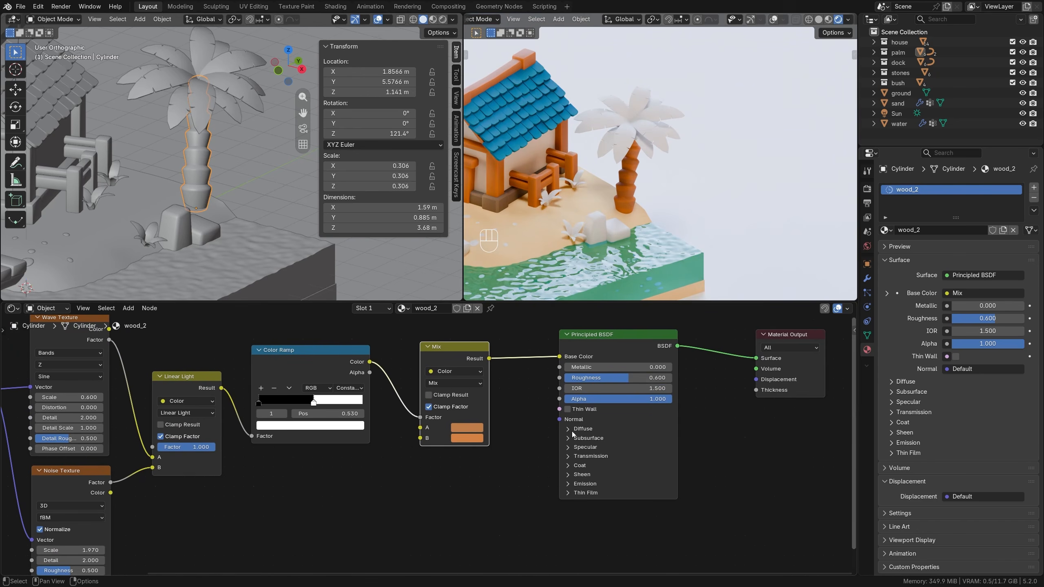
# Select the palm's leaves and rename their material palm_leaf.
pyautogui.click(637, 132)
pyautogui.click(438, 308)
pyautogui.doubleClick(439, 308)
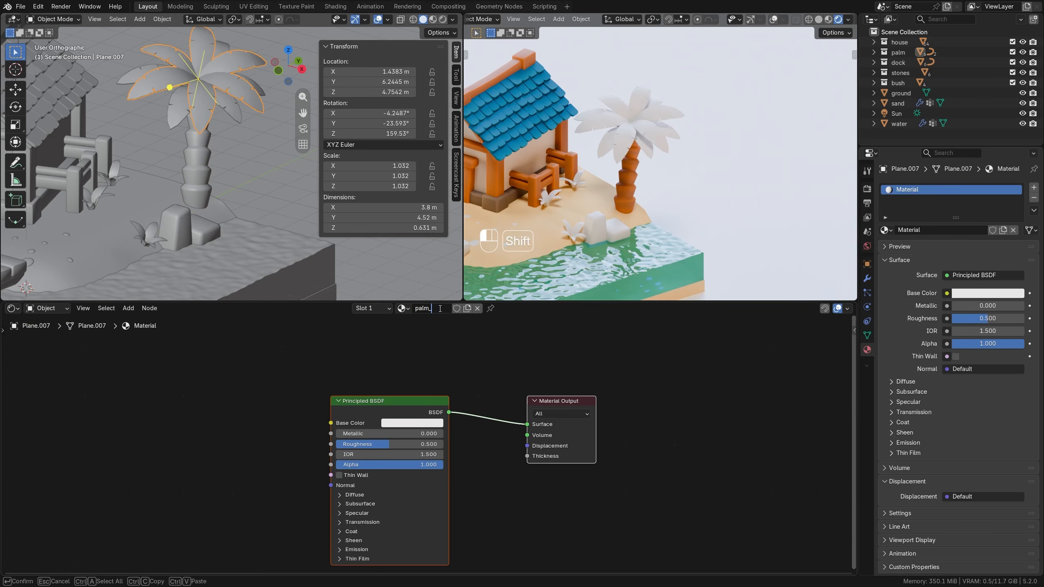
pyautogui.press('Return')
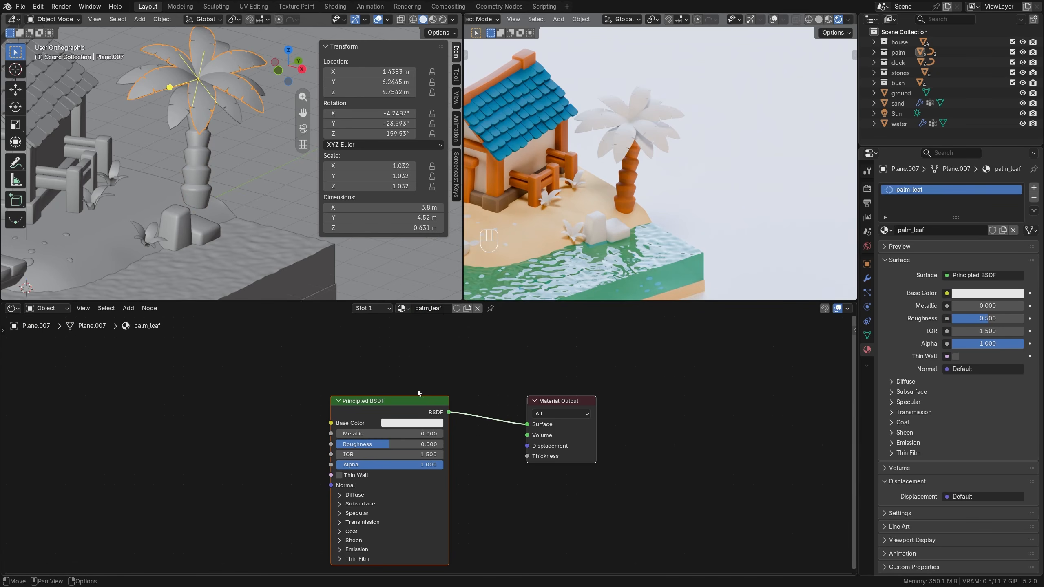
# Add a Color Ramp to palm_leaf with Texture Coordinate and Mapping nodes ahead of it, removing the Image Texture.
pyautogui.moveTo(433, 409); pyautogui.dragTo(543, 360)
pyautogui.hotkey('shift', 'a')
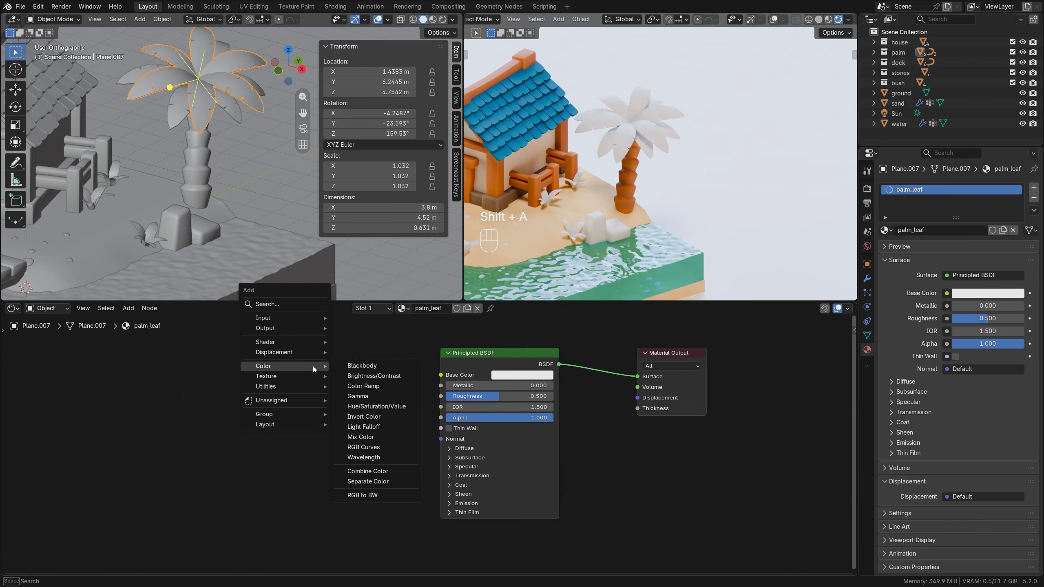
pyautogui.click(340, 371)
pyautogui.click(313, 369)
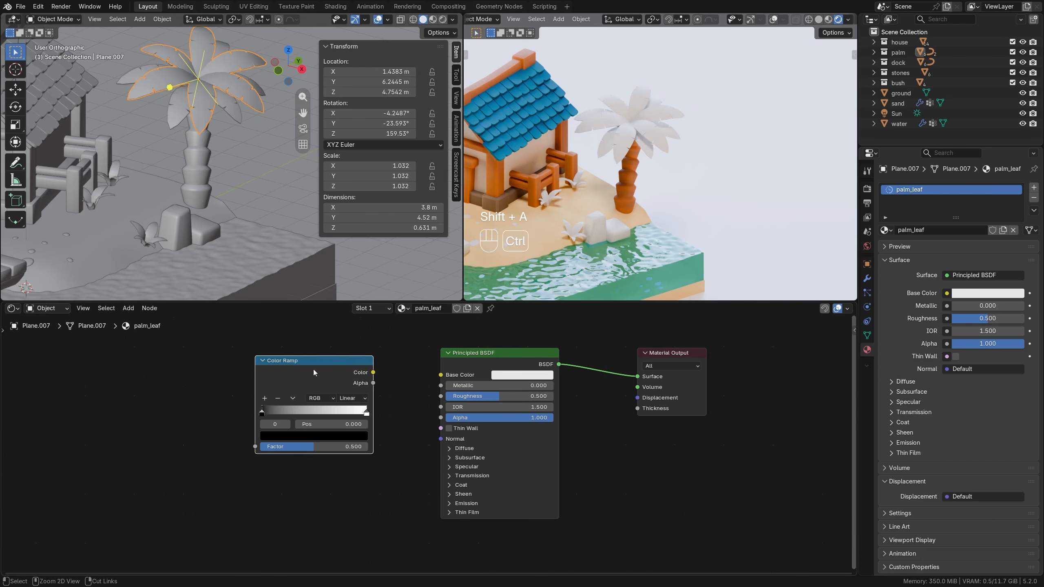
pyautogui.hotkey('ctrl', 't')
pyautogui.hotkey('ctrl', 'x')
pyautogui.moveTo(198, 435); pyautogui.dragTo(266, 421, button='middle')
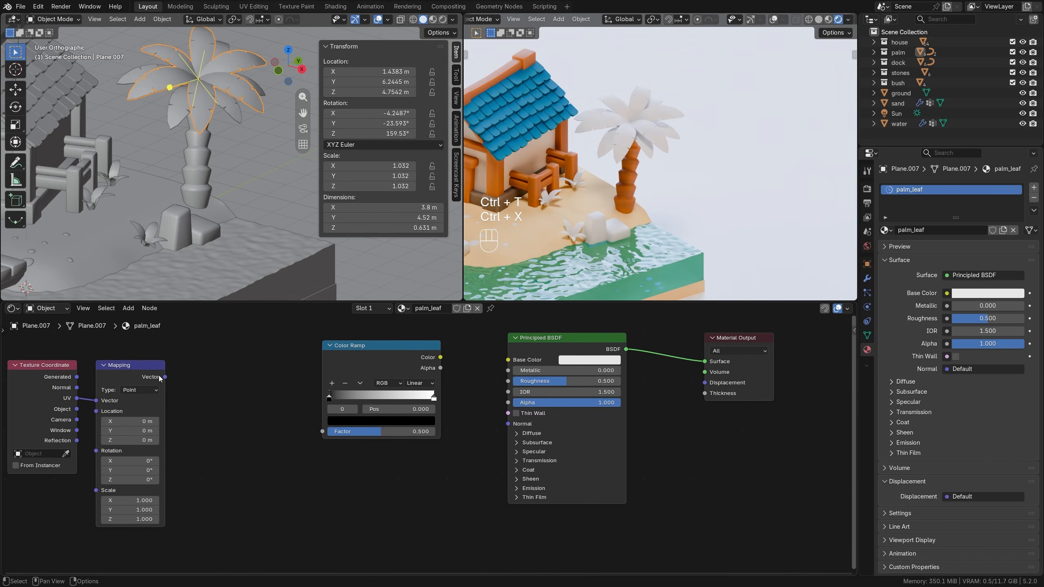
# Connect the Mapping node's Vector to the Color Ramp's Factor and the ramp's Color to the leaf material's Base Color, bringing the nodes closer together.
pyautogui.moveTo(164, 377)
pyautogui.mouseDown()
pyautogui.moveTo(302, 433)
pyautogui.moveTo(323, 432)
pyautogui.mouseUp()
pyautogui.press('g')
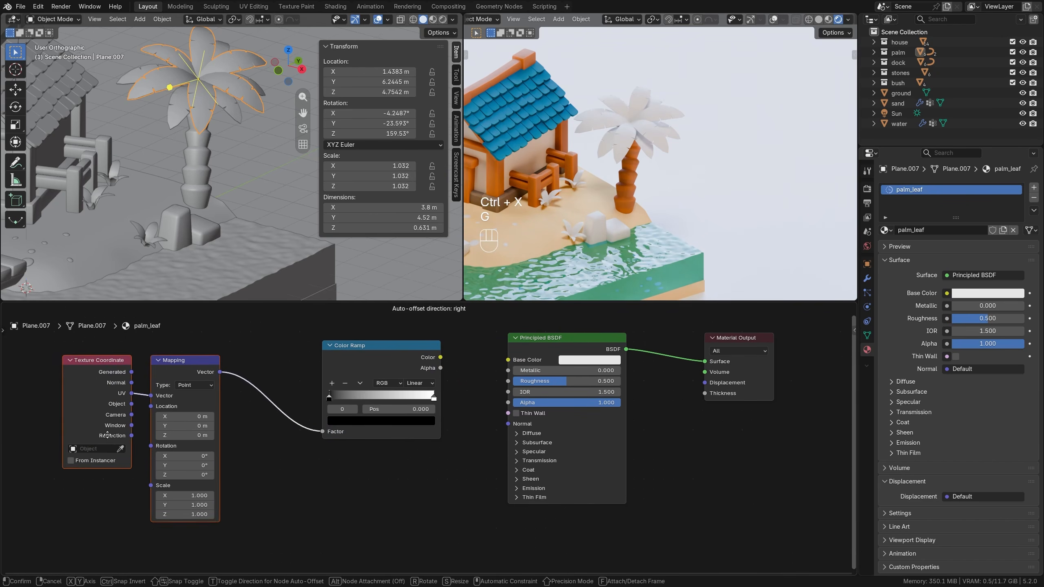
pyautogui.click(313, 480)
pyautogui.moveTo(440, 357); pyautogui.dragTo(508, 360)
pyautogui.scroll(4, 660, 145)
pyautogui.keyDown('shift'); pyautogui.moveTo(630, 130); pyautogui.dragTo(654, 172, button='middle'); pyautogui.keyUp('shift')
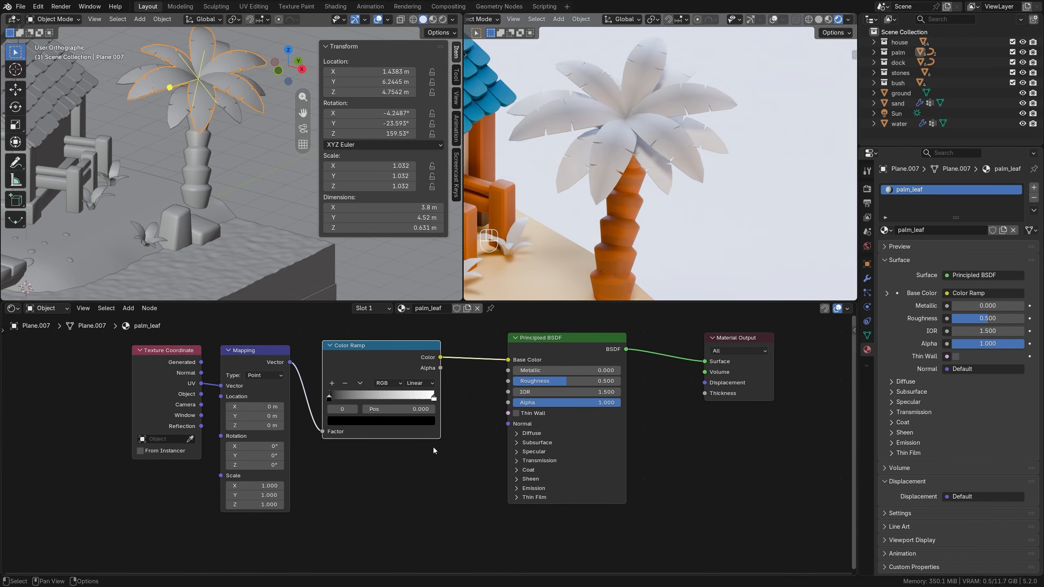
# Colour the first stop of the palm_leaf Color Ramp a slightly darkened teal green, with hue about 0.439 and saturation about 0.54.
pyautogui.click(385, 420)
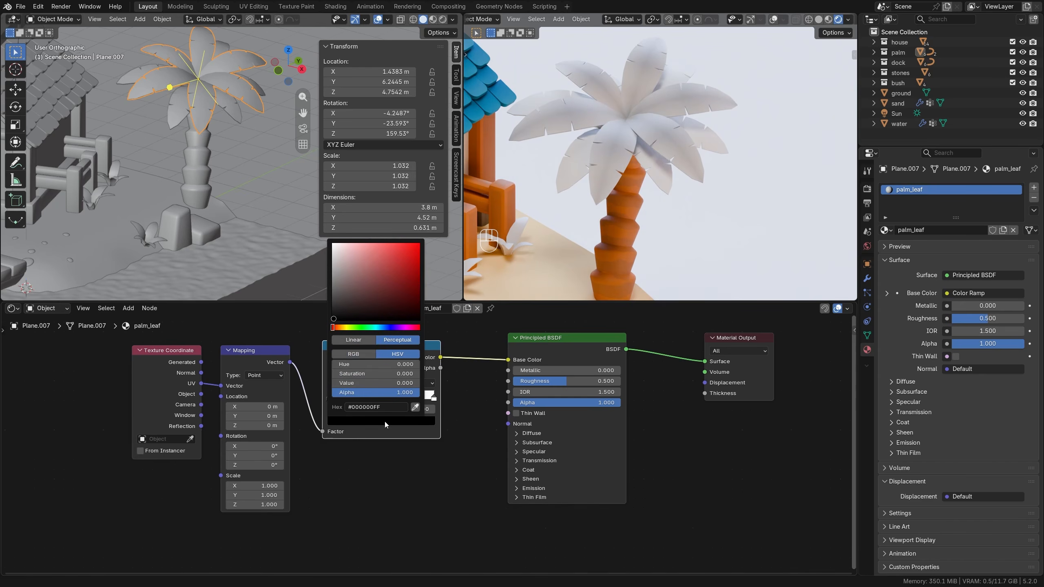
pyautogui.click(368, 328)
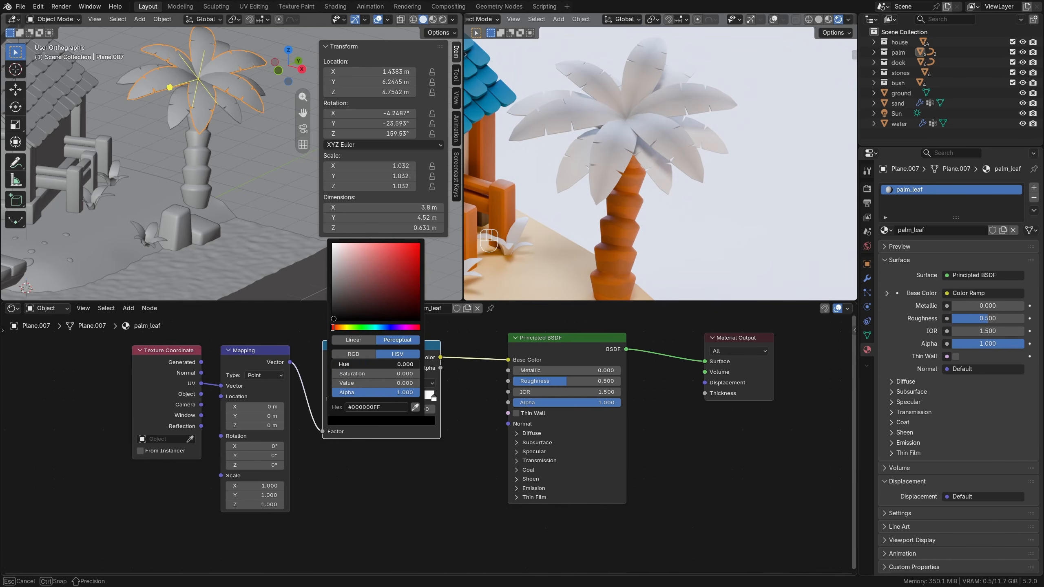
pyautogui.moveTo(386, 268); pyautogui.dragTo(375, 259)
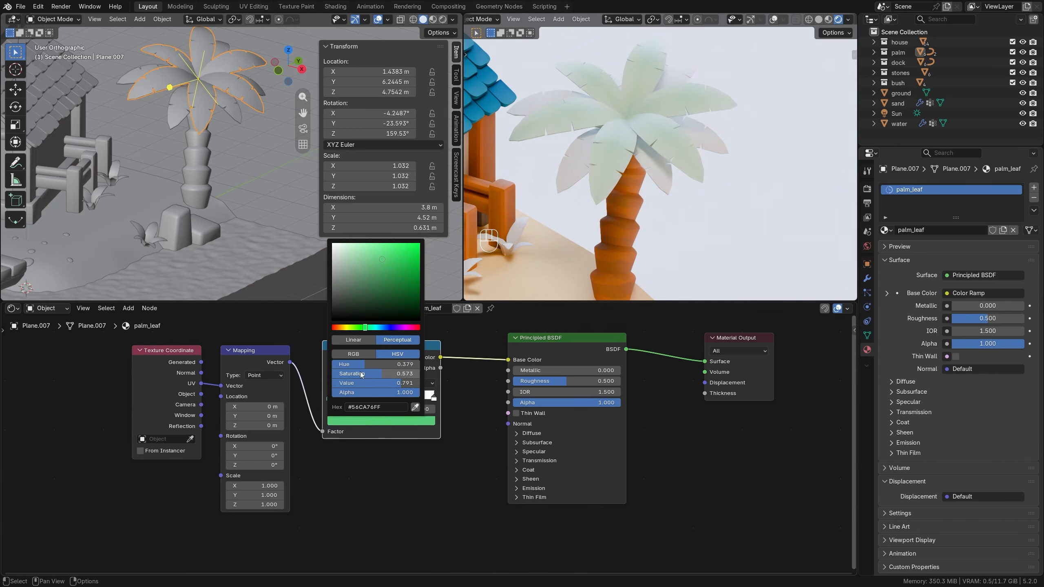
pyautogui.moveTo(363, 365); pyautogui.dragTo(379, 375)
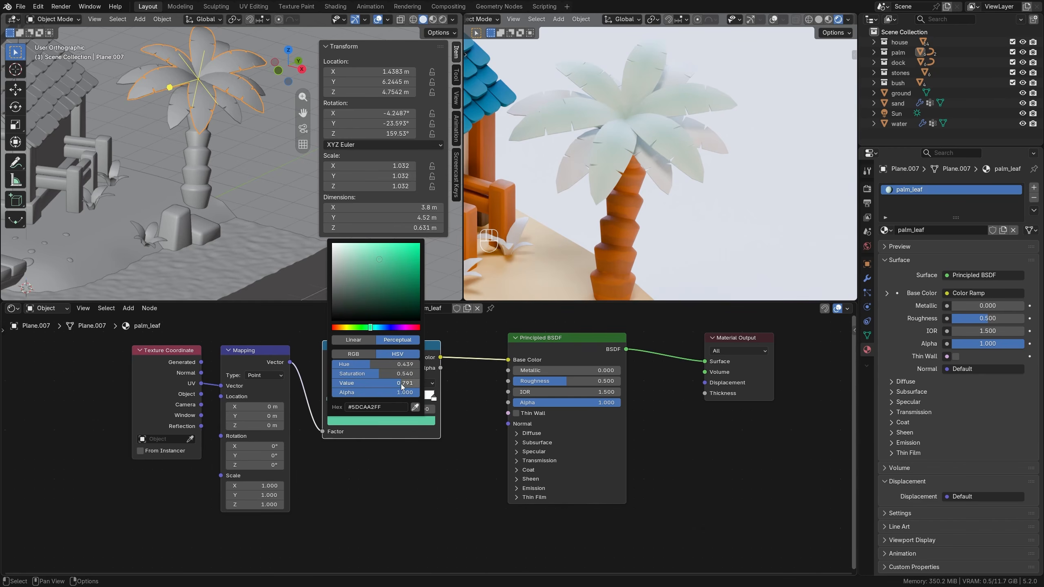
pyautogui.moveTo(402, 386); pyautogui.dragTo(389, 385)
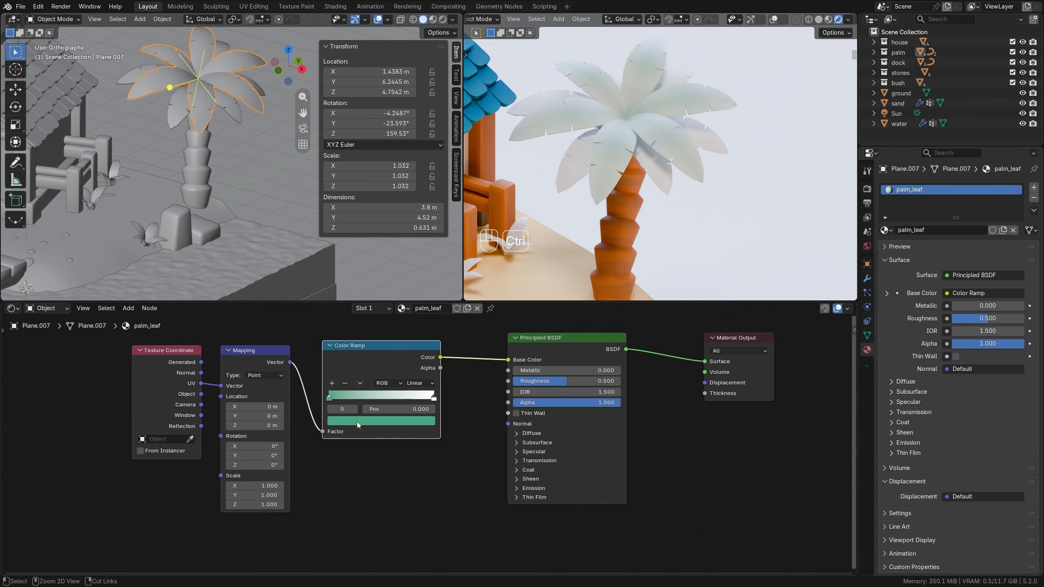
# Copy the teal to the ramp's second stop, shift its hue to a purer green, and move that stop to about 0.579.
pyautogui.hotkey('ctrl', 'c')
pyautogui.click(354, 409)
pyautogui.hotkey('ctrl', 'v')
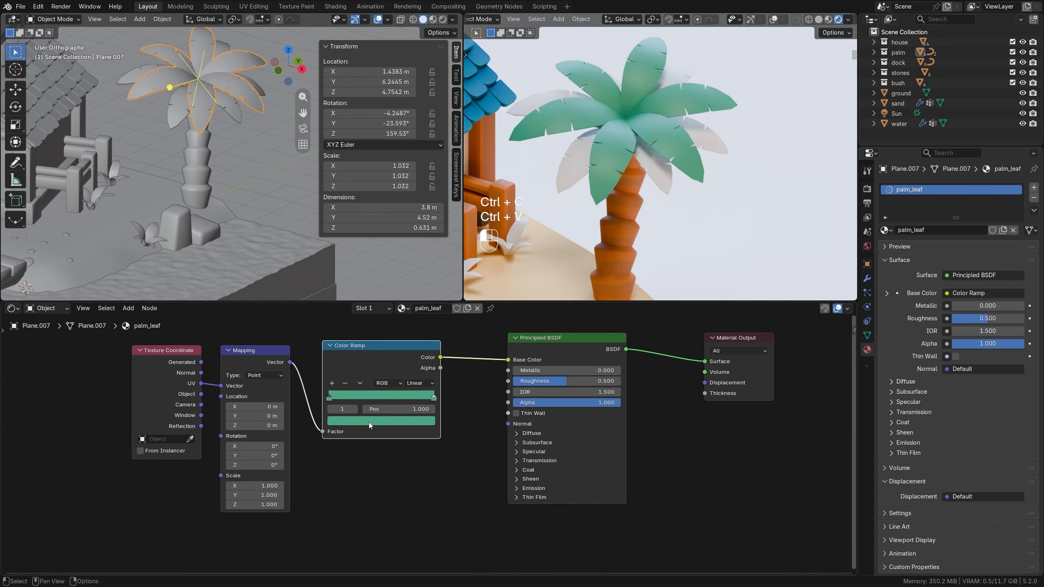
pyautogui.click(368, 423)
pyautogui.moveTo(369, 363); pyautogui.dragTo(369, 363)
pyautogui.moveTo(434, 397); pyautogui.dragTo(399, 396)
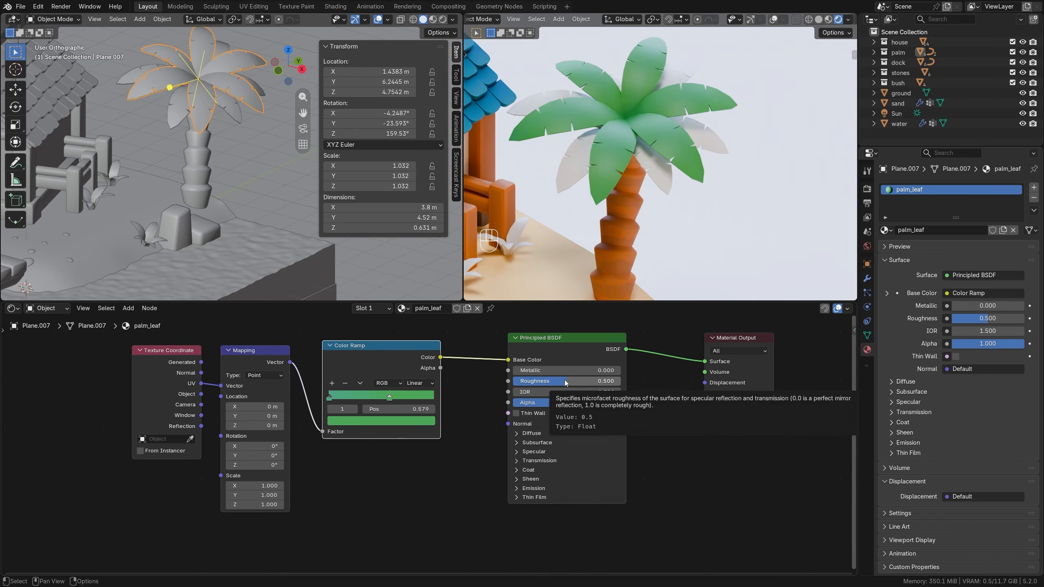
# Assign the palm_leaf material to the remaining white leaves of the palms.
pyautogui.scroll(-6, 579, 172)
pyautogui.keyDown('shift'); pyautogui.moveTo(585, 184); pyautogui.dragTo(669, 194, button='middle'); pyautogui.keyUp('shift')
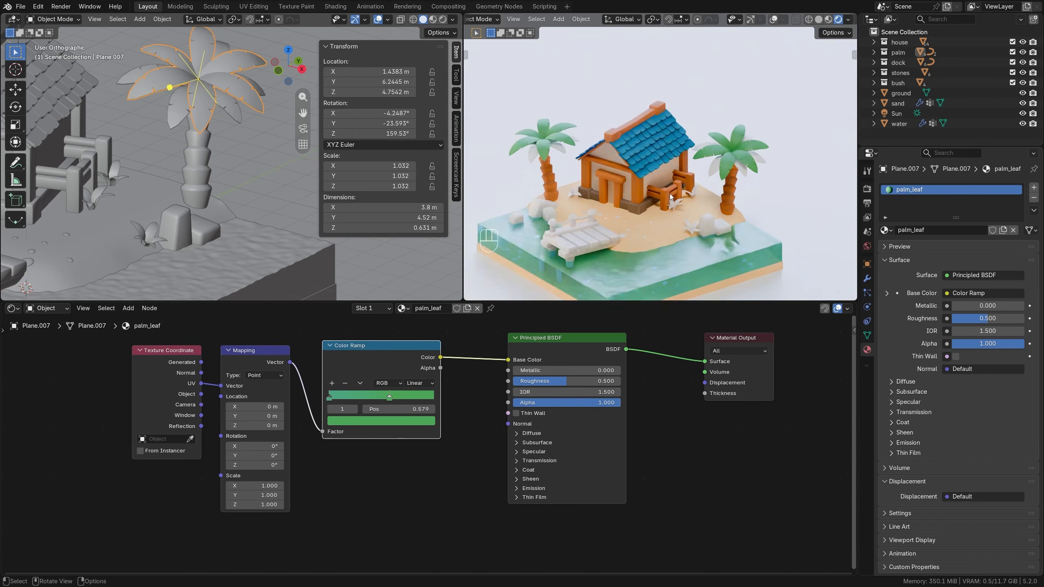
pyautogui.scroll(2, 670, 193)
pyautogui.click(738, 173)
pyautogui.click(407, 307)
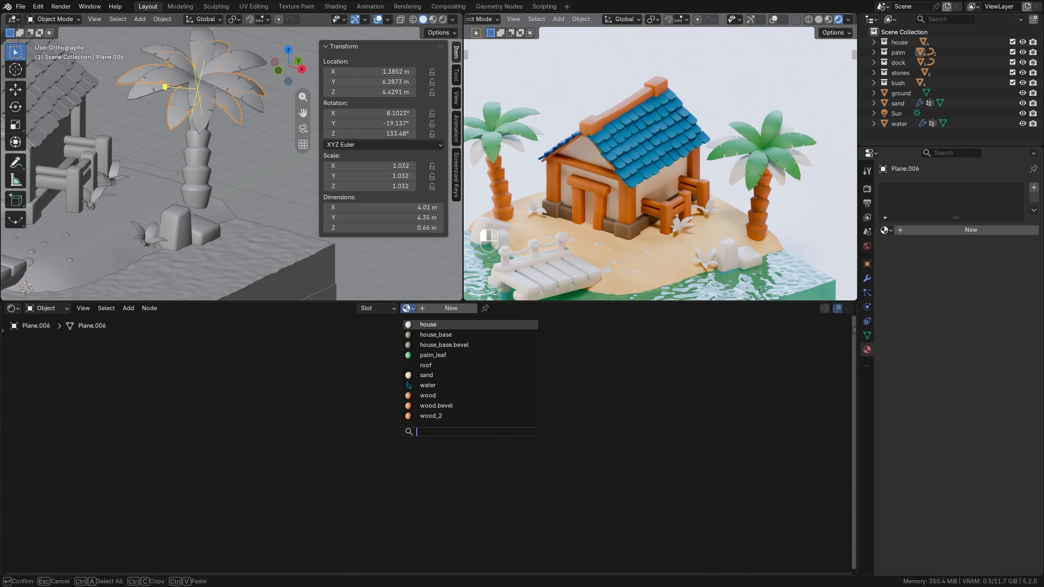
pyautogui.click(431, 355)
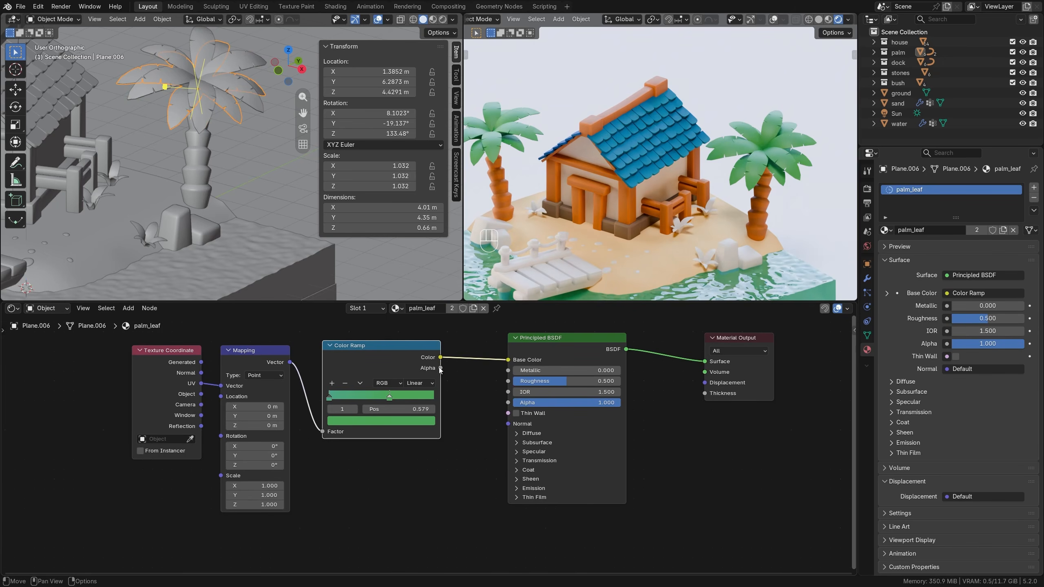
# Adjust the green ramp stop's position to 0.575 and set the palm_leaf roughness to 0.4.
pyautogui.keyDown('shift'); pyautogui.moveTo(741, 212); pyautogui.dragTo(653, 205, button='middle'); pyautogui.keyUp('shift')
pyautogui.scroll(4, 701, 205)
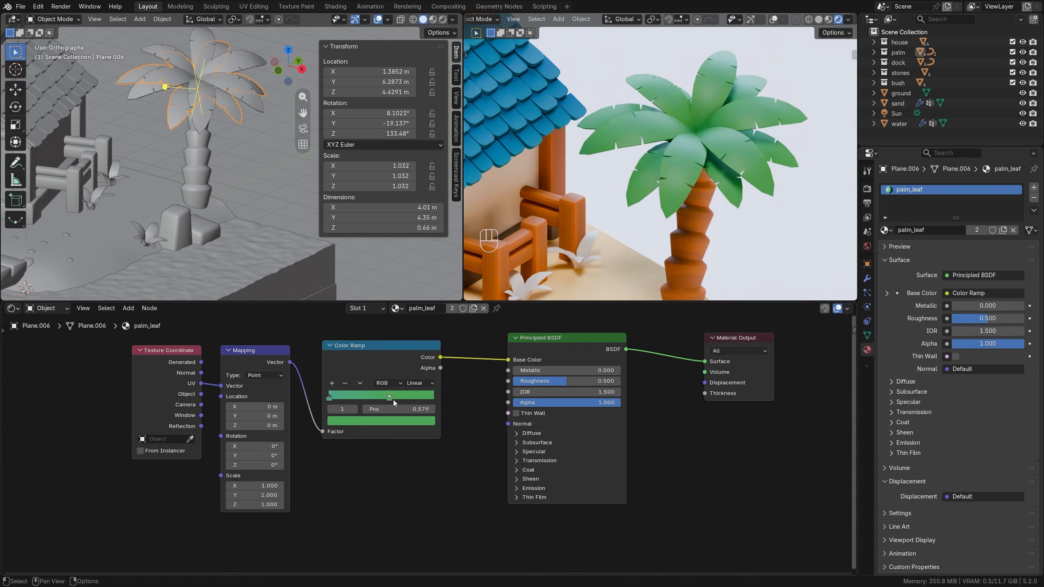
pyautogui.moveTo(389, 396)
pyautogui.mouseDown()
pyautogui.moveTo(360, 396)
pyautogui.moveTo(391, 400)
pyautogui.mouseUp()
pyautogui.moveTo(567, 380)
pyautogui.mouseDown()
pyautogui.moveTo(542, 380)
pyautogui.moveTo(557, 380)
pyautogui.mouseUp()
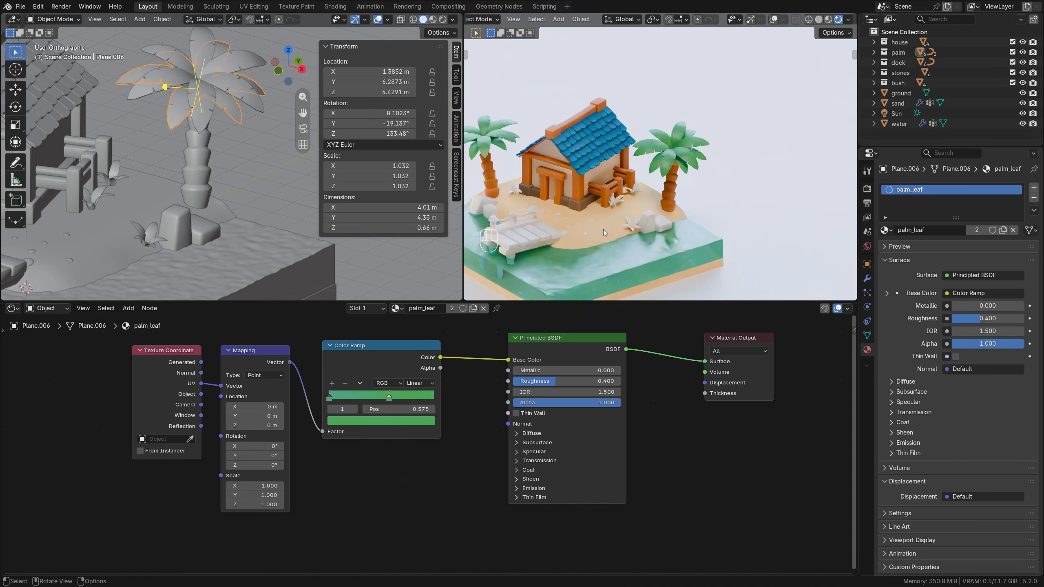
# Assign the palm_leaf material to the small bushes around the house.
pyautogui.scroll(4, 603, 229)
pyautogui.keyDown('shift'); pyautogui.moveTo(627, 217); pyautogui.dragTo(669, 204, button='middle'); pyautogui.keyUp('shift')
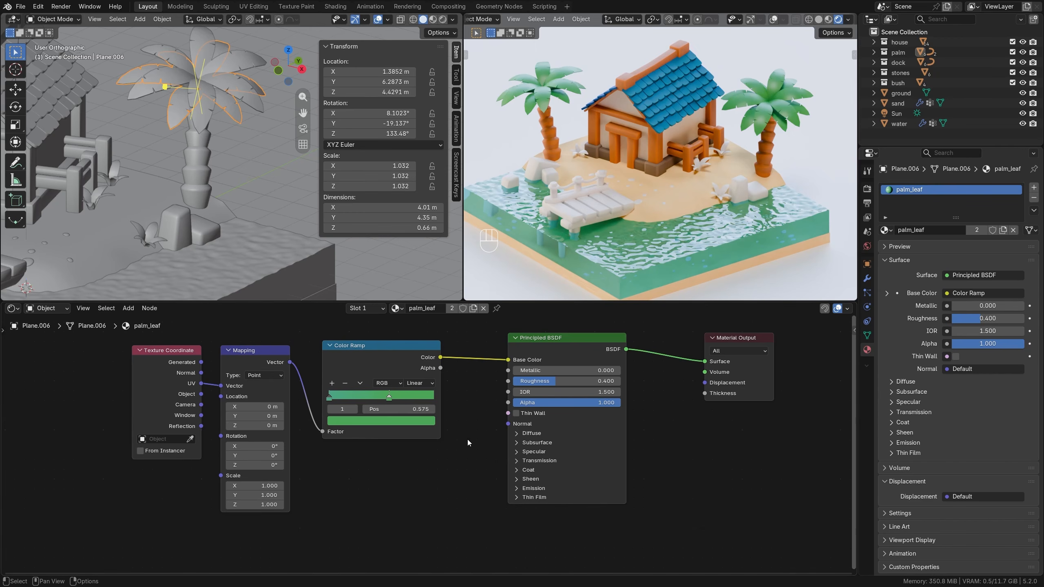
pyautogui.click(699, 161)
pyautogui.click(406, 309)
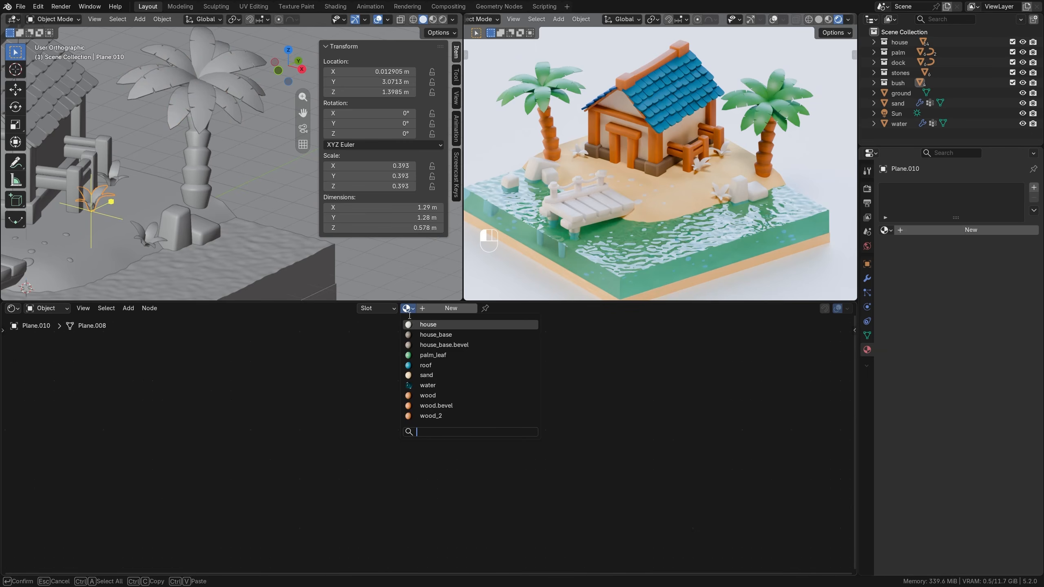
pyautogui.click(433, 355)
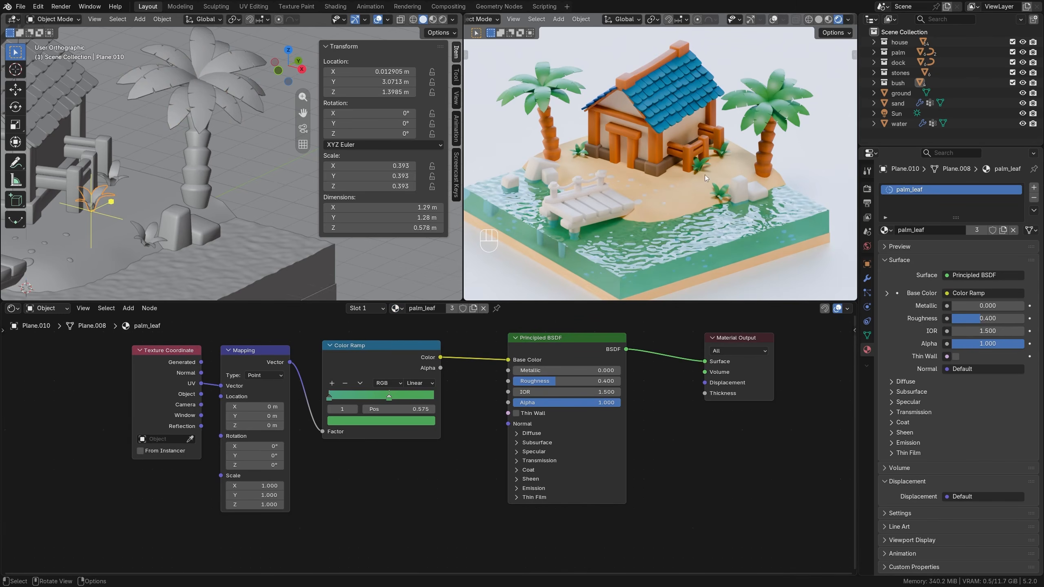
# Assign the wood_2 material to the dock's planks.
pyautogui.scroll(5, 704, 175)
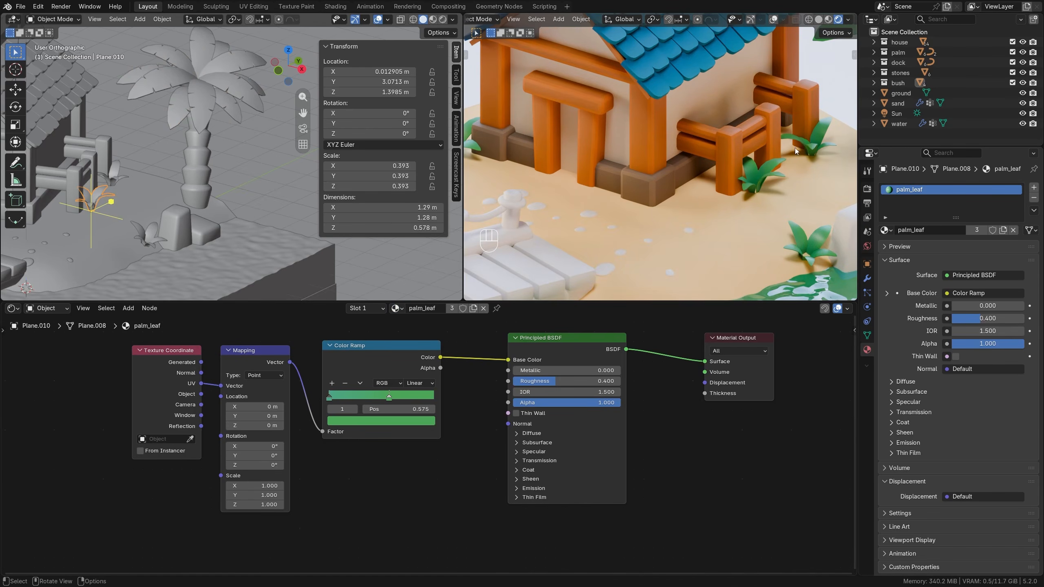
pyautogui.scroll(-5, 665, 160)
pyautogui.scroll(4, 651, 212)
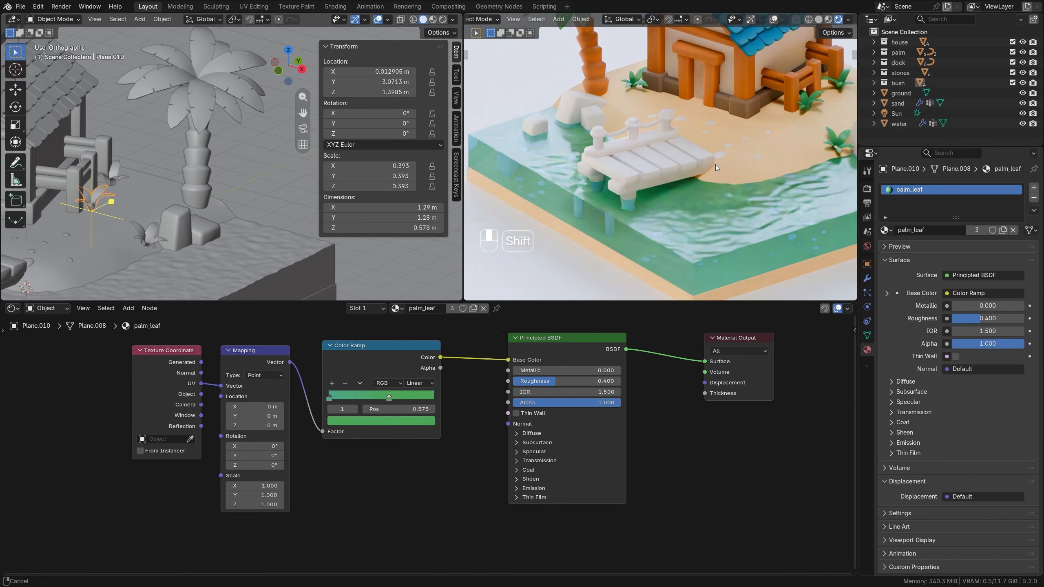
pyautogui.click(630, 165)
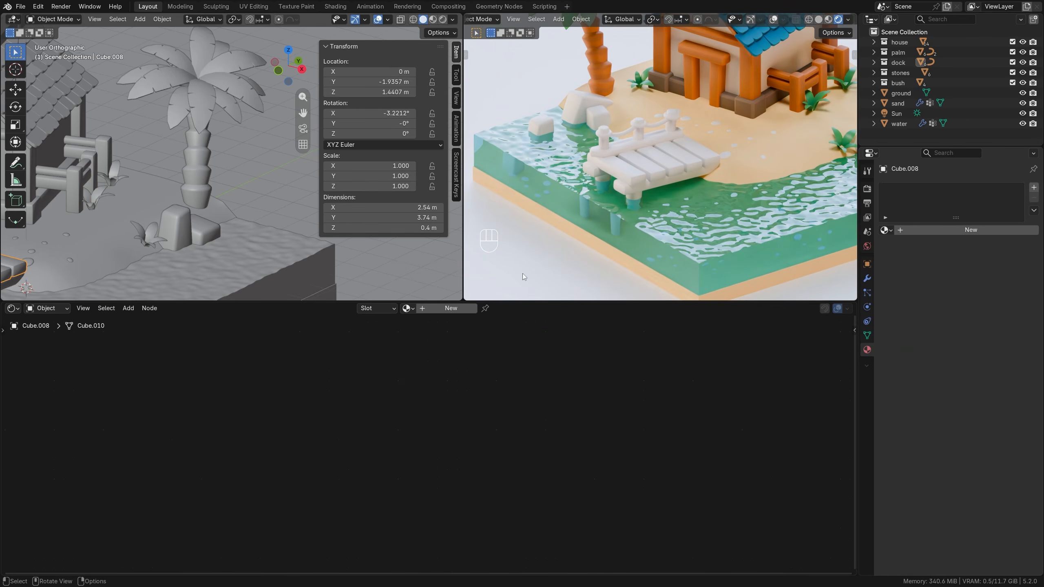
pyautogui.click(407, 308)
pyautogui.click(428, 416)
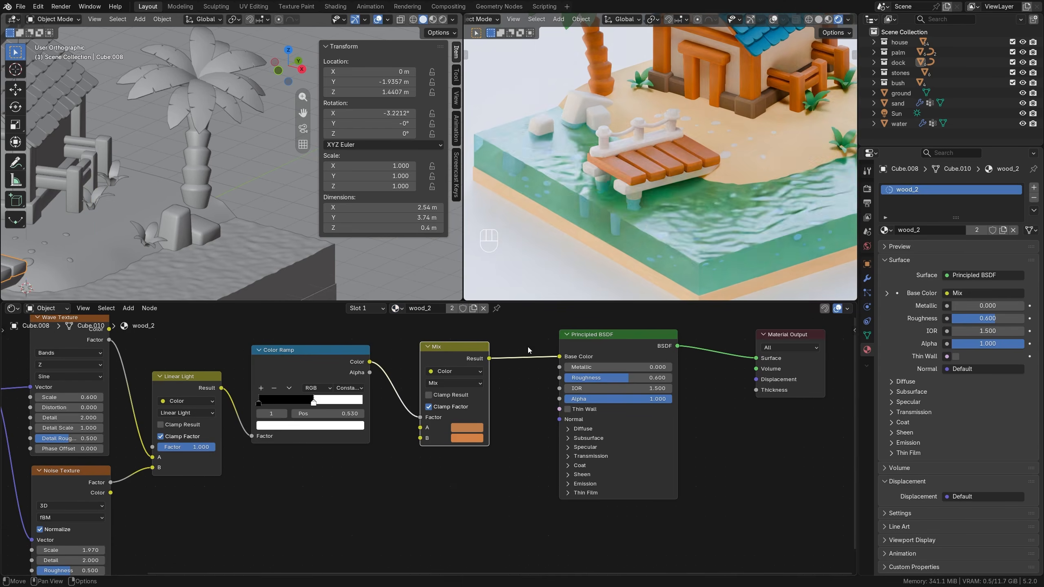
# Assign the wood_2 material to the dock's frame beams and the support posts standing in the water.
pyautogui.scroll(3, 659, 197)
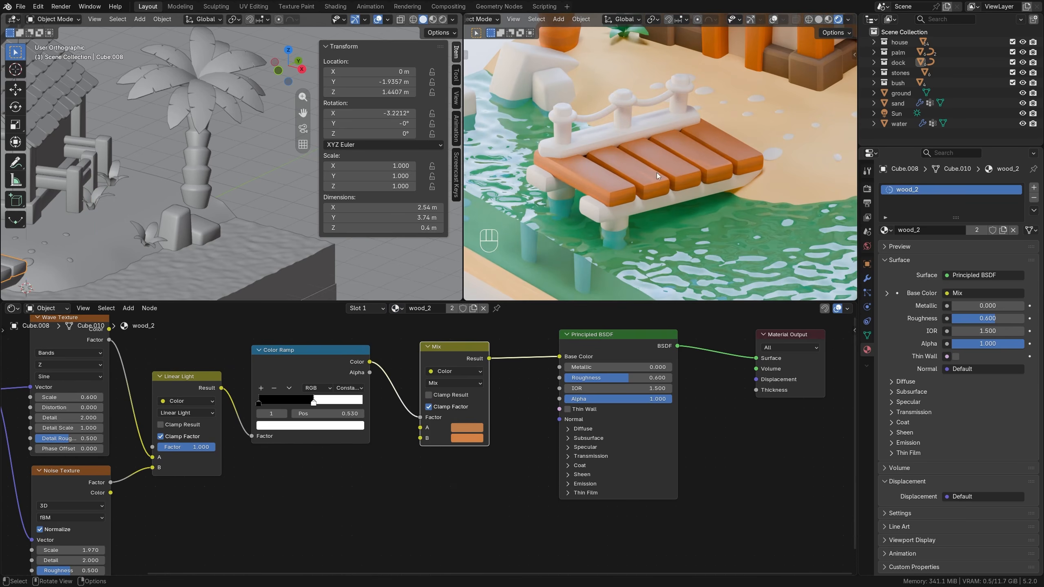
pyautogui.click(583, 143)
pyautogui.click(407, 308)
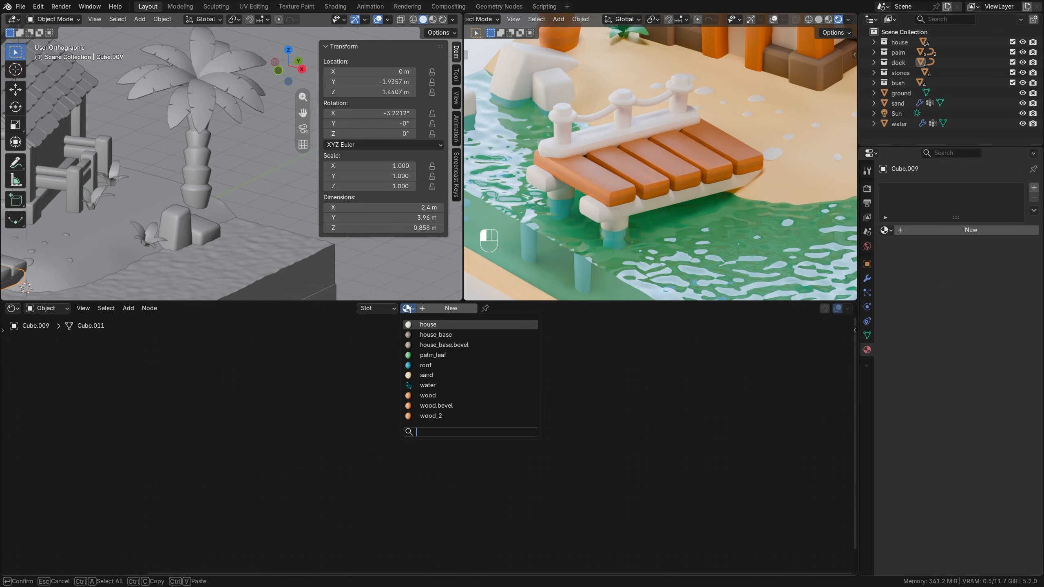
pyautogui.click(427, 416)
pyautogui.click(619, 225)
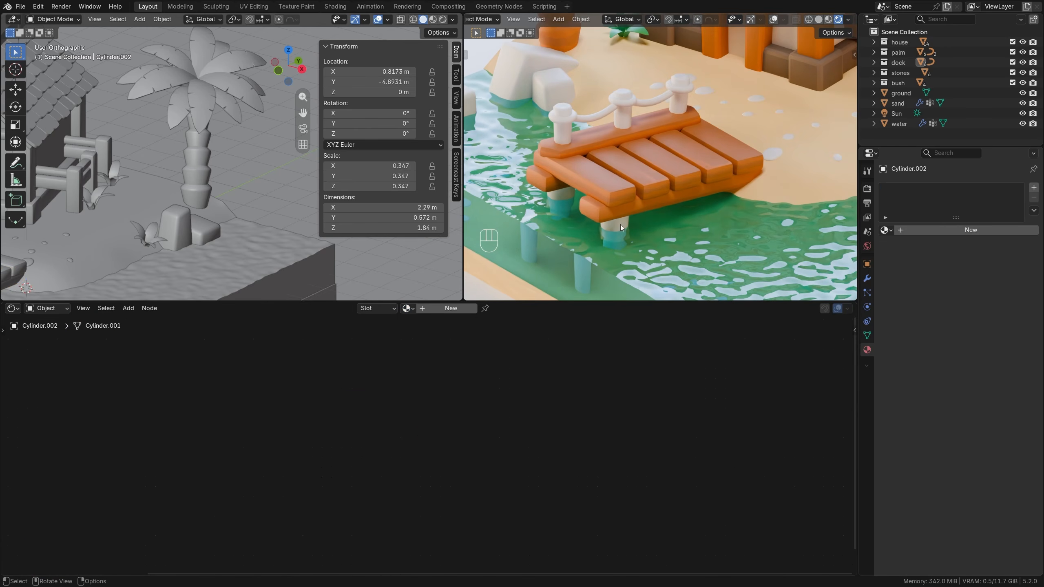
pyautogui.click(408, 308)
pyautogui.click(424, 406)
# Assign the wood_2 material to each of the three railing posts on the dock.
pyautogui.click(565, 136)
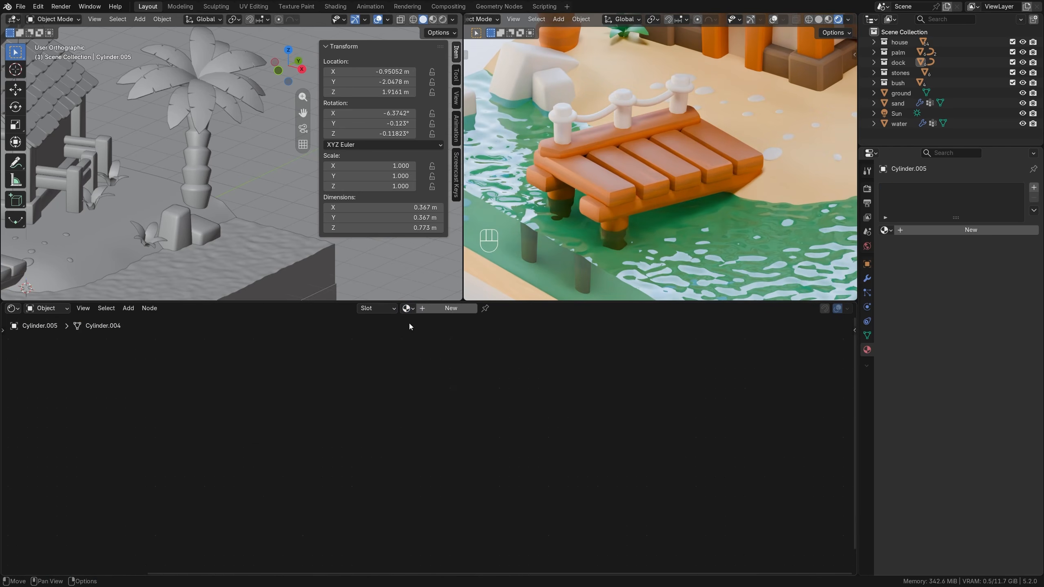
pyautogui.click(408, 308)
pyautogui.click(427, 416)
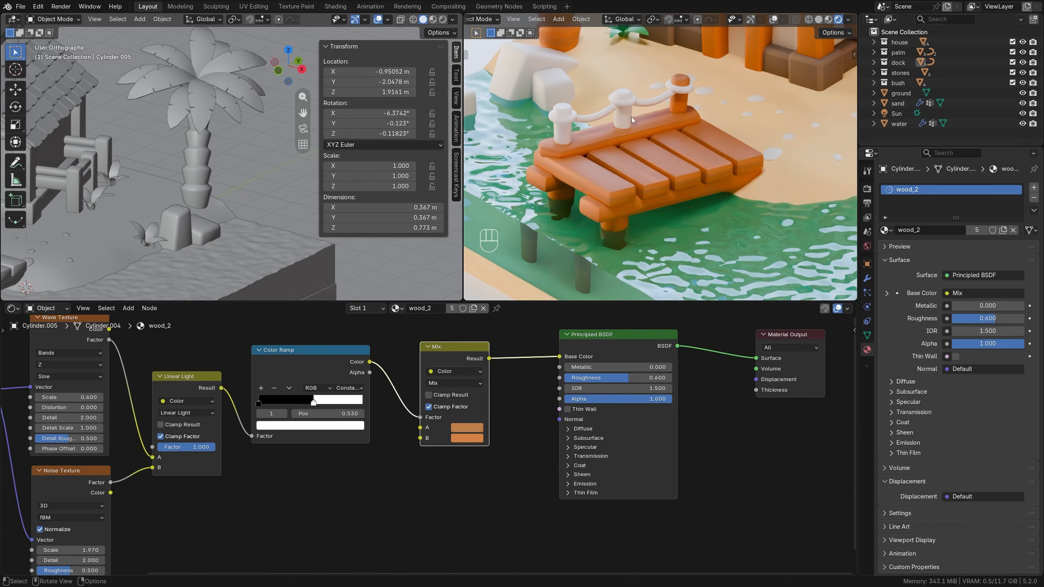
pyautogui.click(631, 116)
pyautogui.click(409, 308)
pyautogui.click(427, 413)
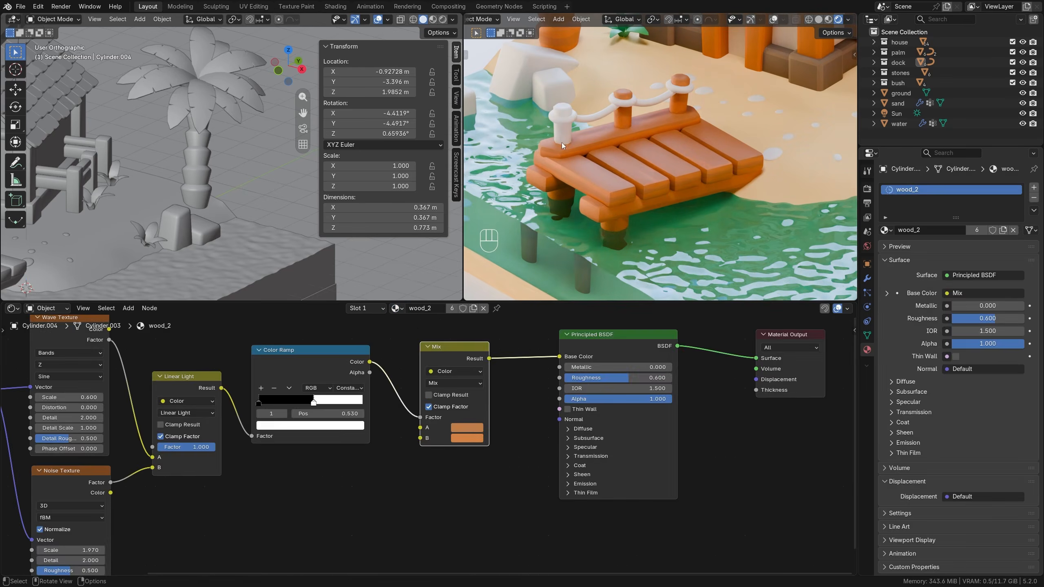
pyautogui.click(561, 142)
pyautogui.click(408, 308)
pyautogui.click(427, 413)
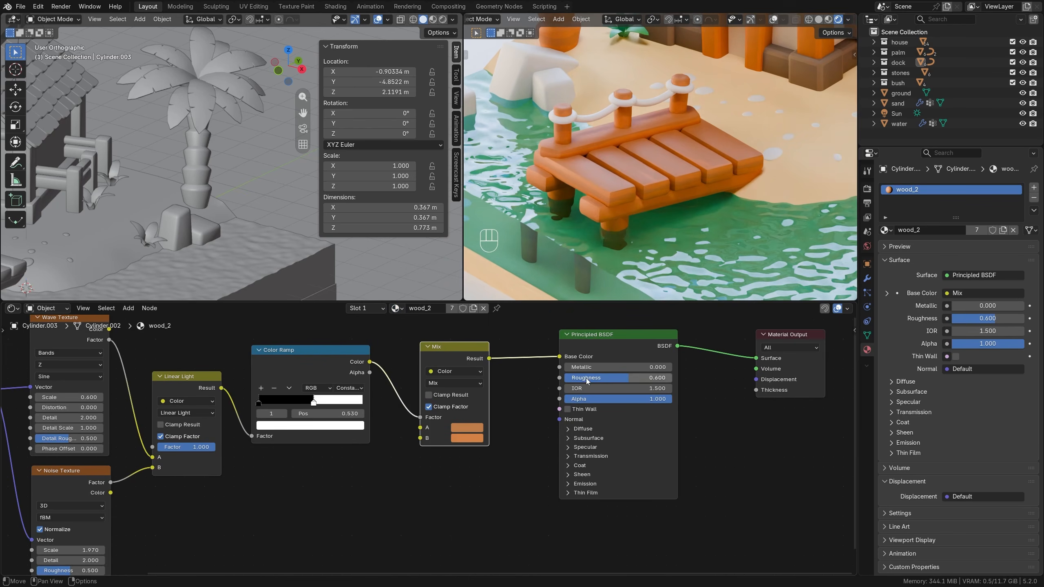
# Create a new material on the dock's rope railing and name it rope.
pyautogui.click(604, 113)
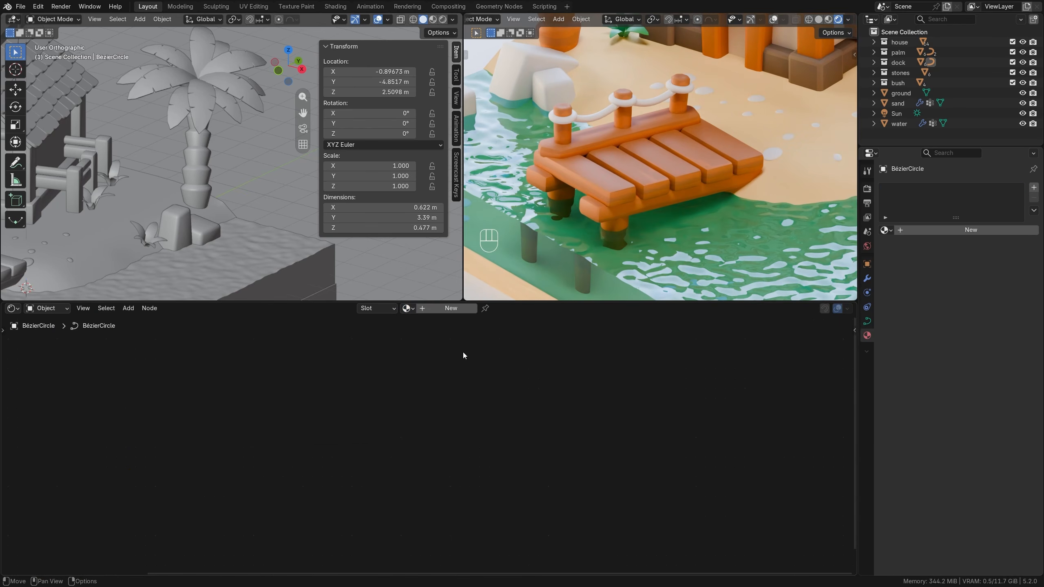
pyautogui.click(442, 314)
pyautogui.doubleClick(444, 311)
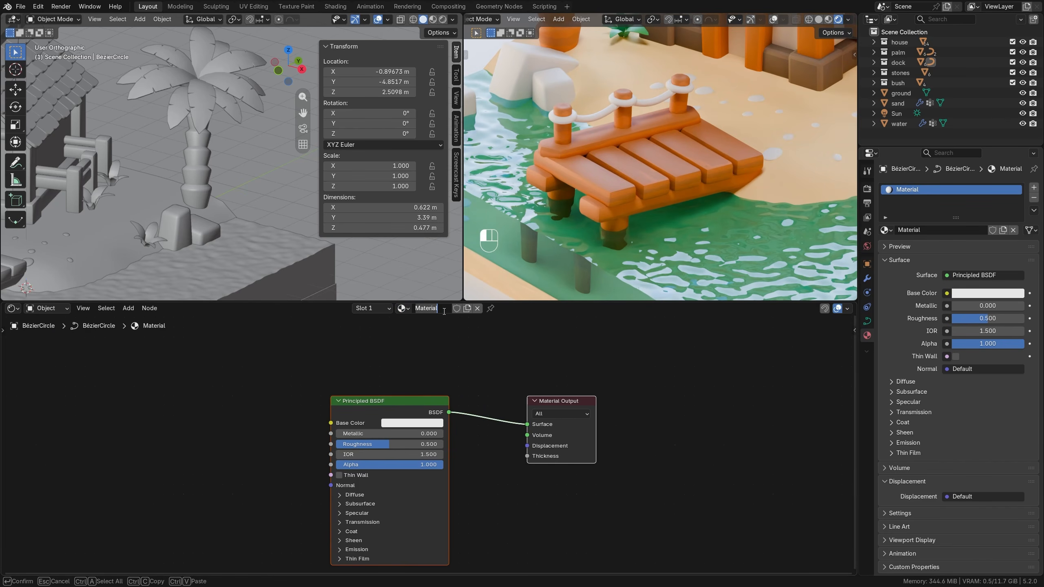
pyautogui.press('Return')
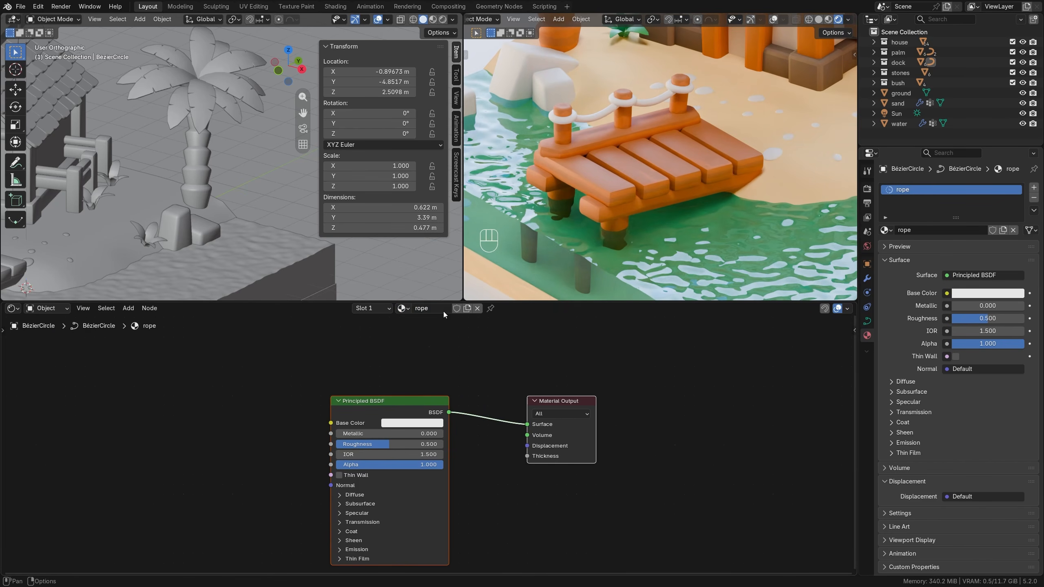
# Reposition the rope material's shader nodes and add Texture Coordinate and Mapping nodes, removing the Image Texture.
pyautogui.click(434, 385)
pyautogui.moveTo(410, 399); pyautogui.dragTo(463, 391)
pyautogui.click(321, 409)
pyautogui.moveTo(322, 409); pyautogui.dragTo(397, 372, button='middle')
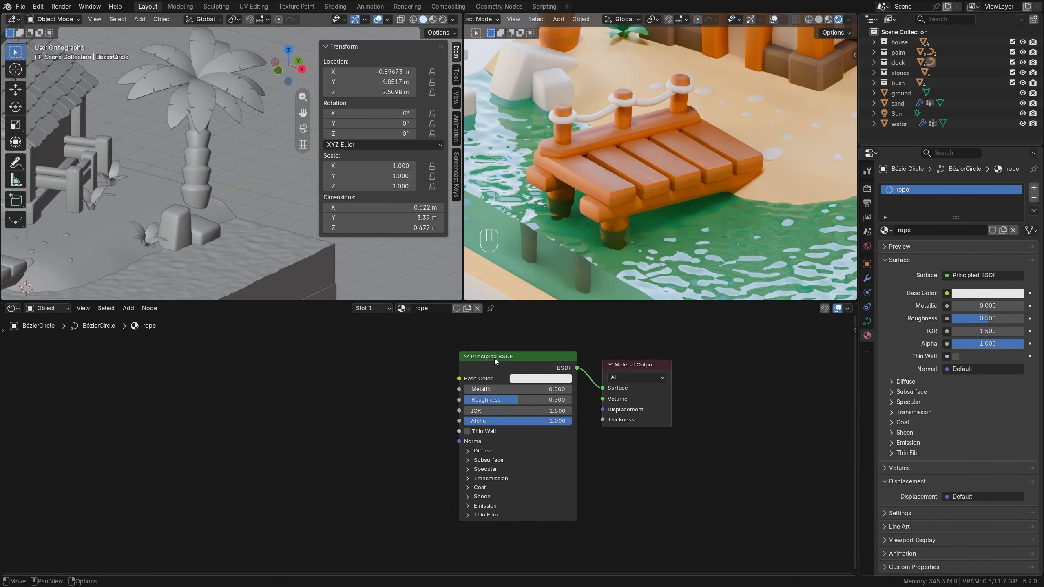
pyautogui.click(494, 358)
pyautogui.hotkey('ctrl', 't')
pyautogui.moveTo(344, 346); pyautogui.dragTo(390, 461)
pyautogui.hotkey('ctrl', 'x')
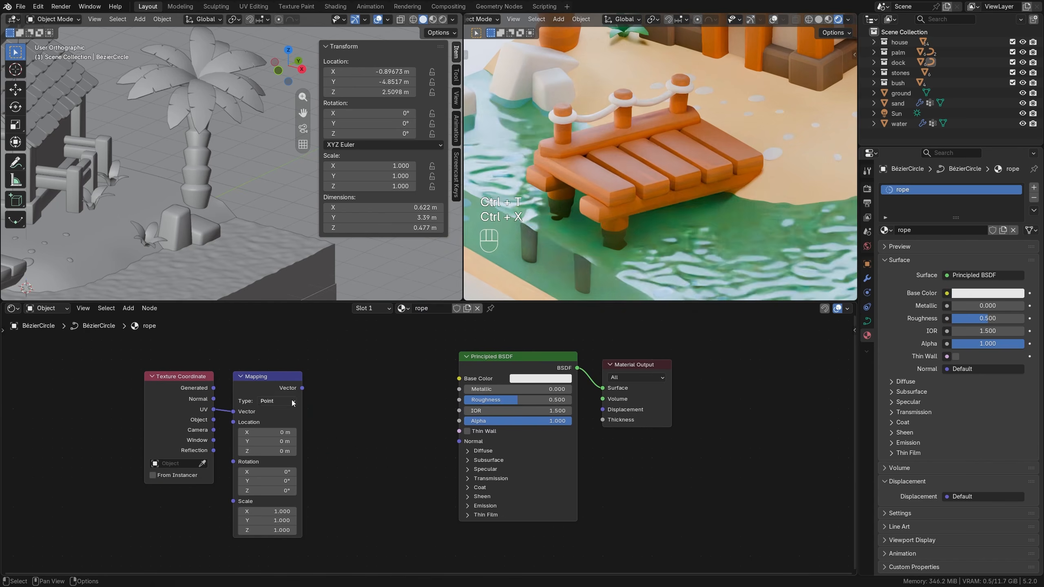
# Move the Texture Coordinate and Mapping nodes farther from the shader and add a Wave Texture after Mapping.
pyautogui.moveTo(114, 349); pyautogui.dragTo(314, 450)
pyautogui.press('g')
pyautogui.click(209, 444)
pyautogui.hotkey('shift', 'a')
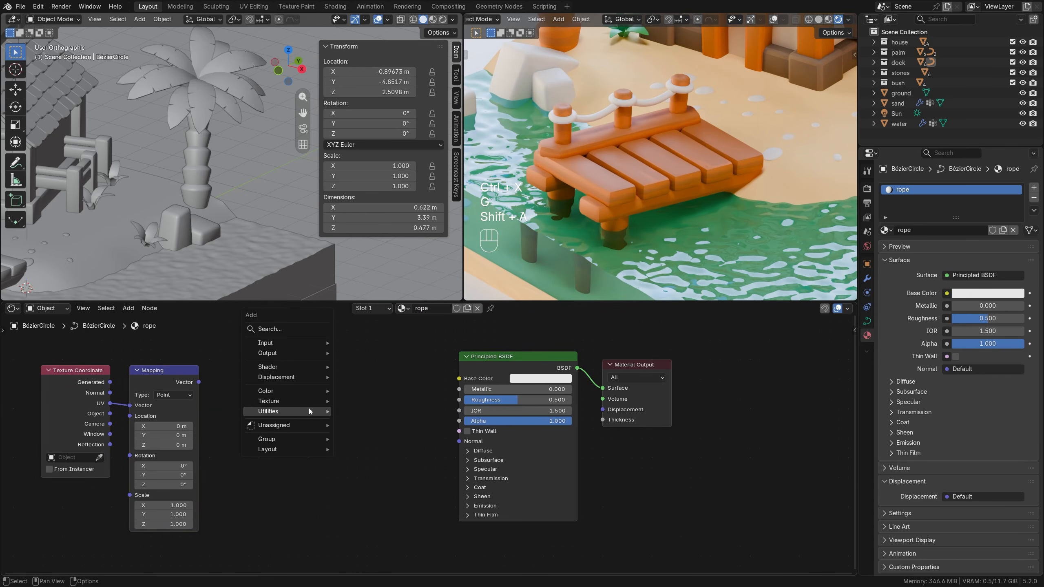
pyautogui.moveTo(303, 400)
pyautogui.click(368, 537)
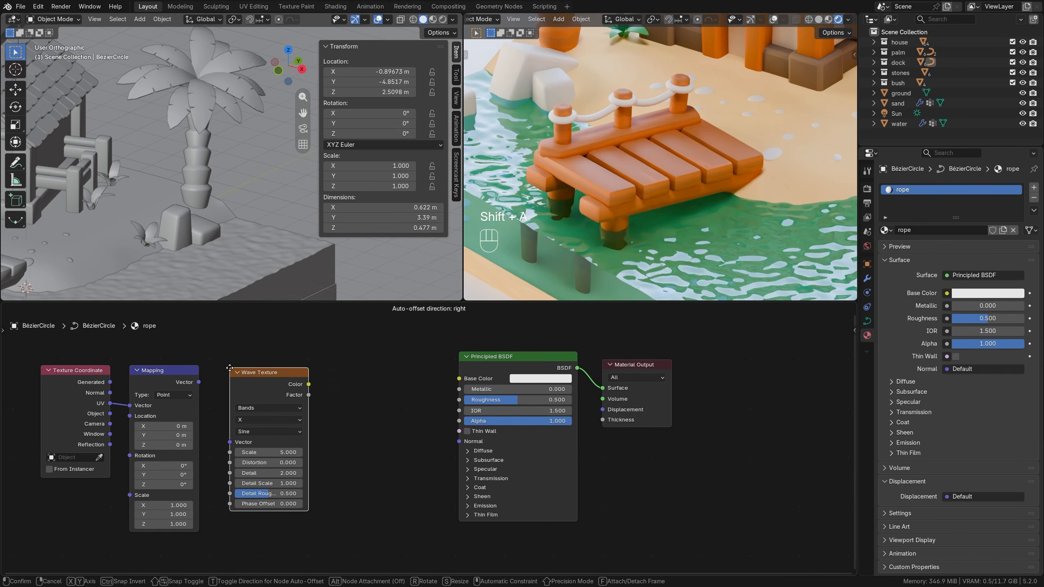
pyautogui.click(372, 531)
# Move the Principled BSDF and Material Output nodes farther away and add a Color Ramp after the Wave Texture.
pyautogui.press('g')
pyautogui.click(737, 419)
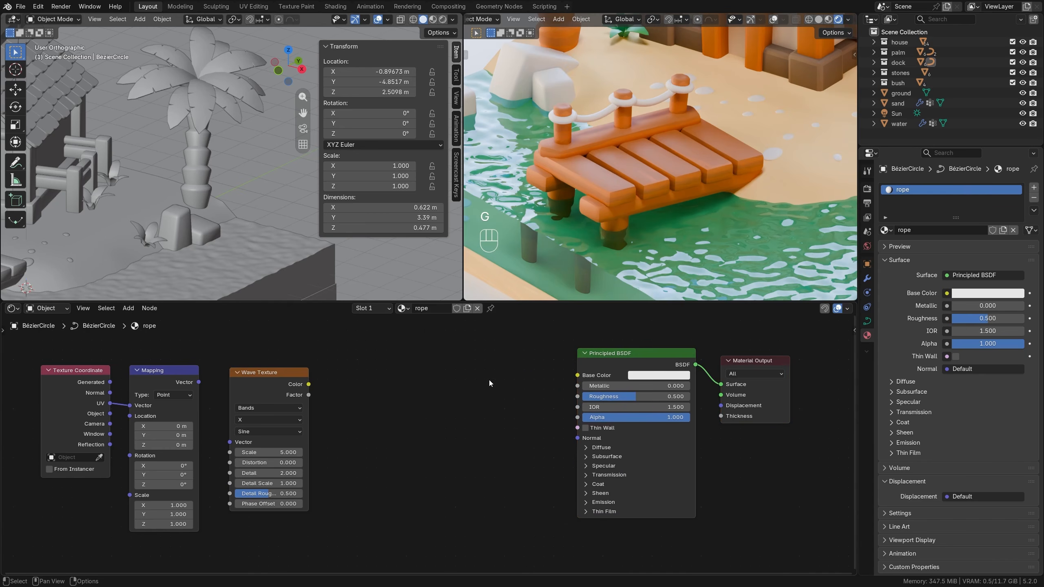
pyautogui.hotkey('shift', 'a')
pyautogui.moveTo(489, 380)
pyautogui.click(550, 390)
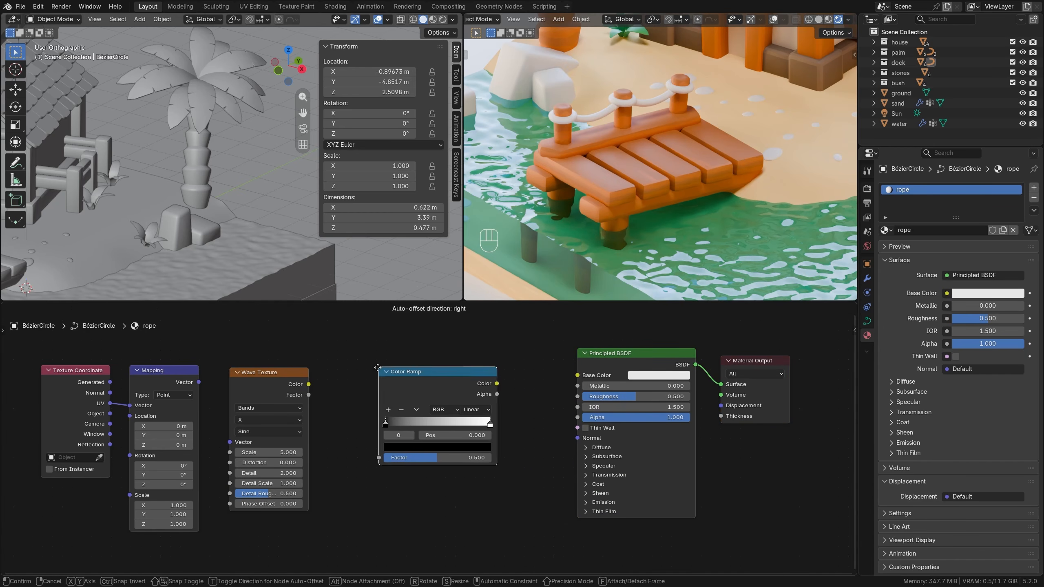
pyautogui.click(363, 369)
# Link Mapping to the Wave Texture's Vector, its Factor output to the Color Ramp, and the ramp's Color to Base Color.
pyautogui.moveTo(199, 382); pyautogui.dragTo(230, 442)
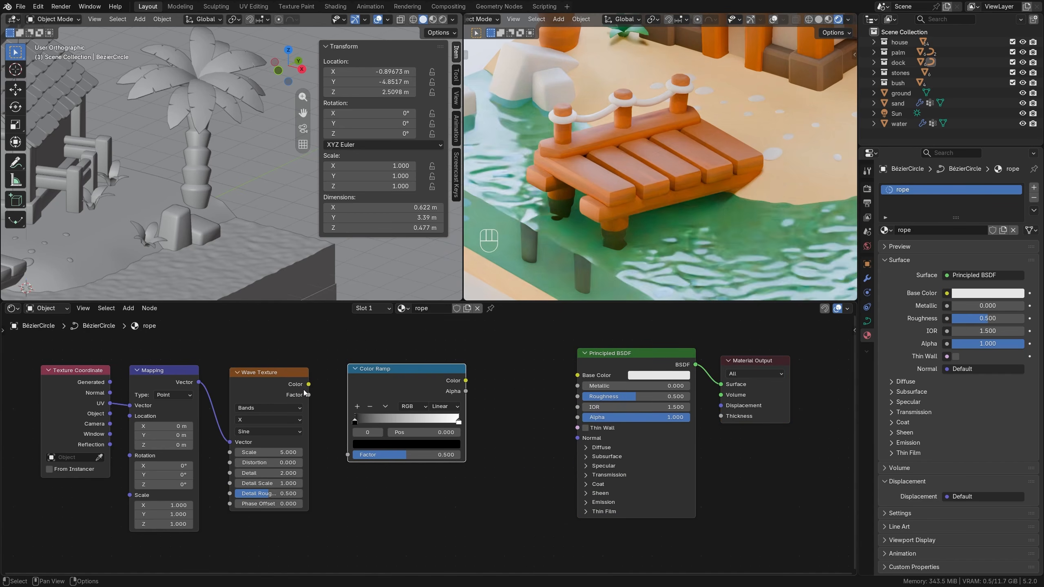
pyautogui.moveTo(310, 387); pyautogui.dragTo(349, 455)
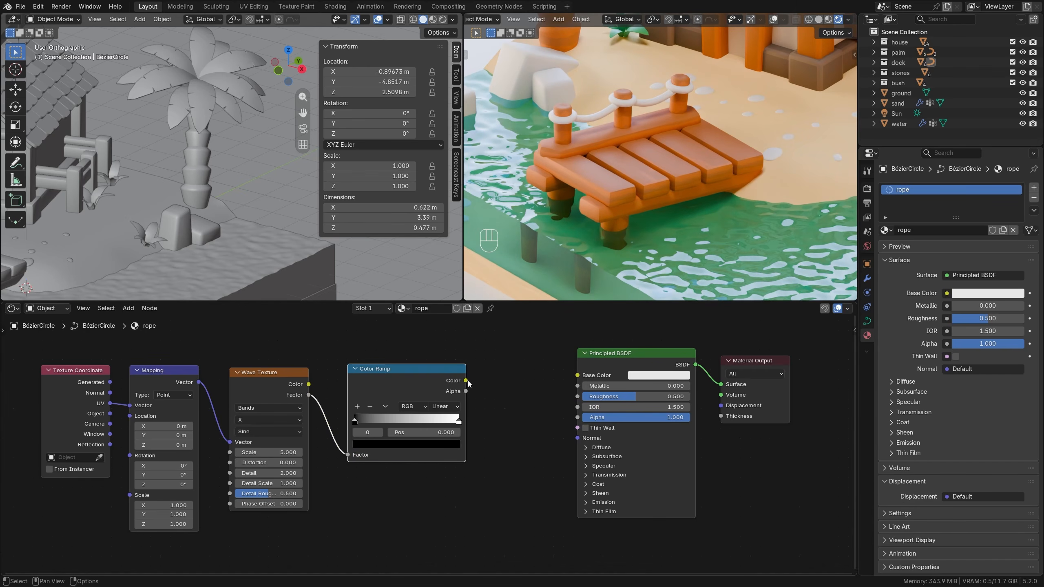
pyautogui.moveTo(468, 381); pyautogui.dragTo(577, 375)
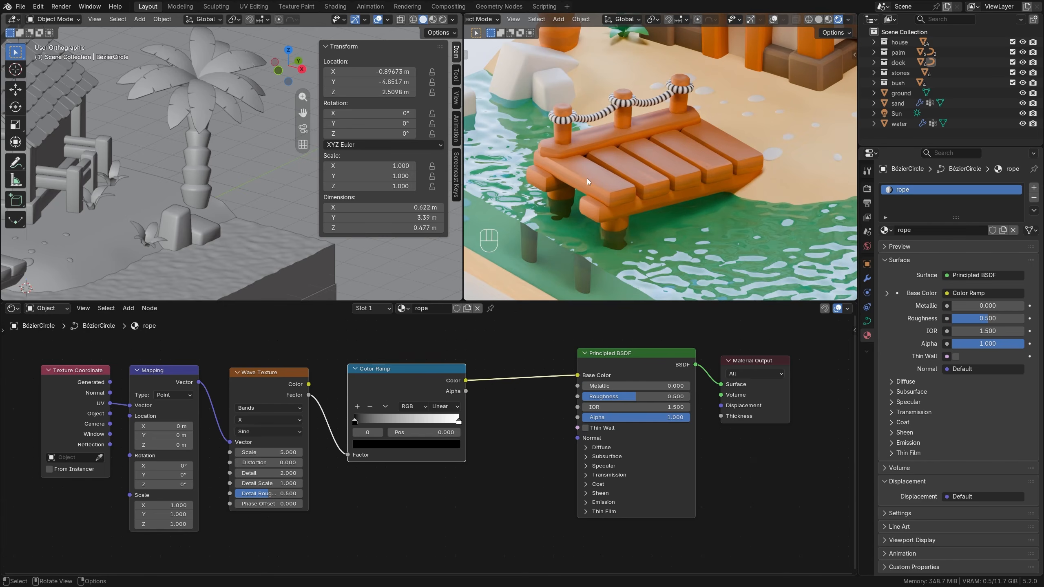
# Set the Color Ramp to Constant with the white stop at about 0.537, and the Wave Texture's scale to 2.5.
pyautogui.scroll(3, 588, 178)
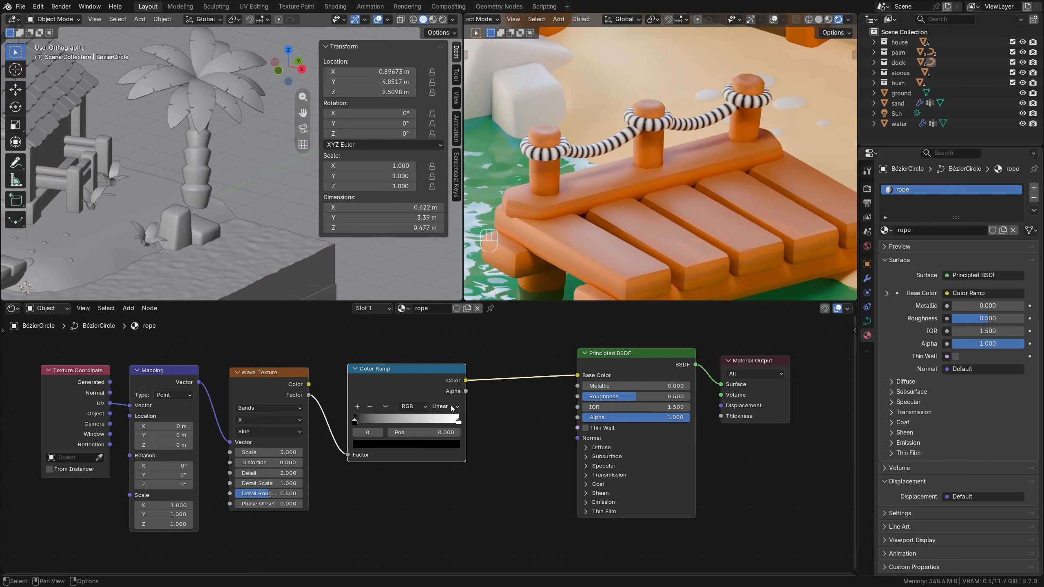
pyautogui.click(451, 406)
pyautogui.click(457, 478)
pyautogui.moveTo(459, 420); pyautogui.dragTo(410, 421)
pyautogui.moveTo(272, 454); pyautogui.dragTo(249, 454)
# Insert a Mix Color node before the Principled BSDF and feed the Color Ramp's Color into its Factor.
pyautogui.scroll(-1, 430, 374)
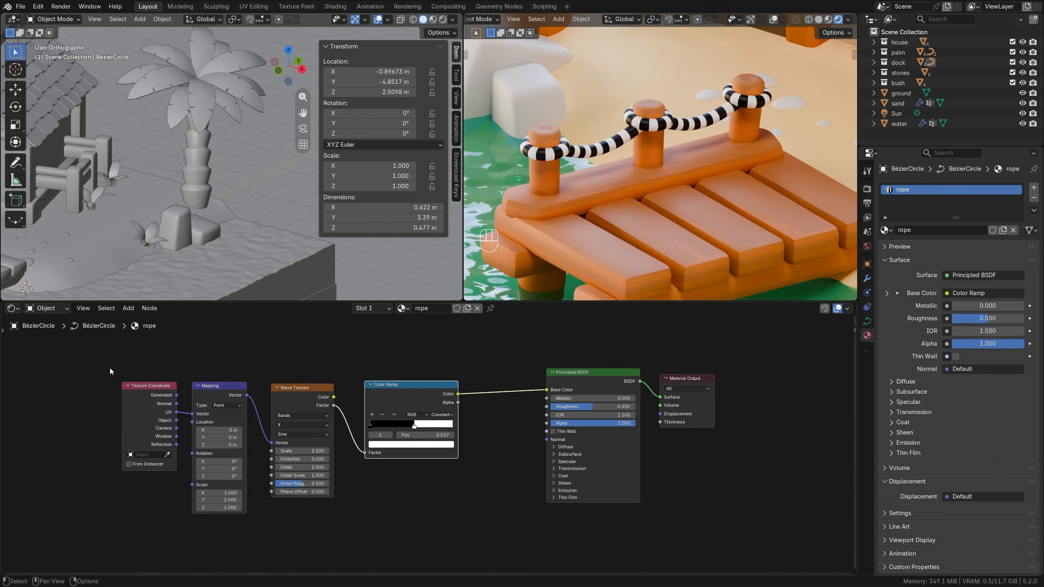
pyautogui.press('g')
pyautogui.click(321, 470)
pyautogui.hotkey('shift', 'a')
pyautogui.moveTo(460, 408)
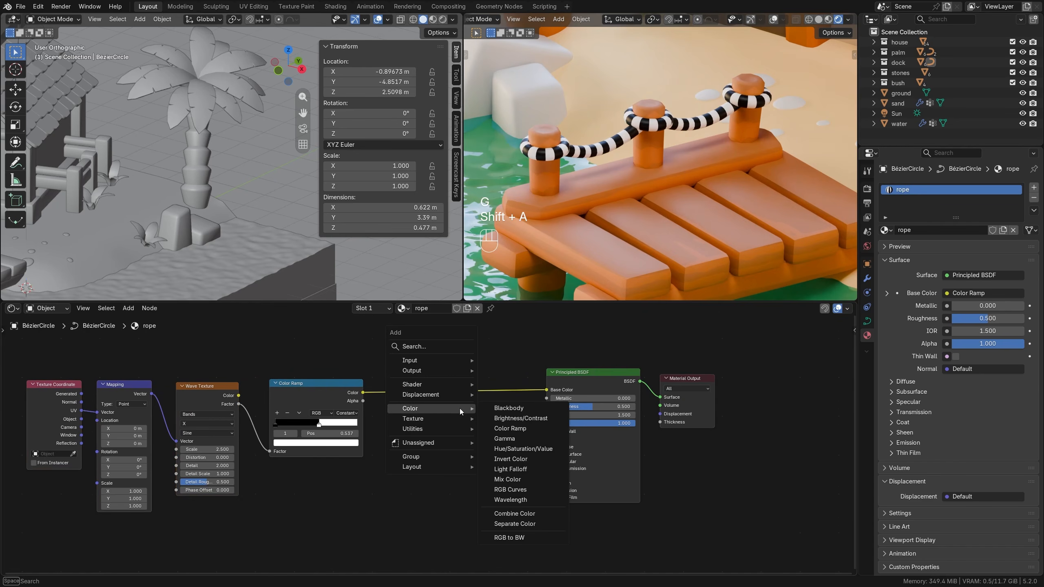
pyautogui.click(507, 478)
pyautogui.click(419, 439)
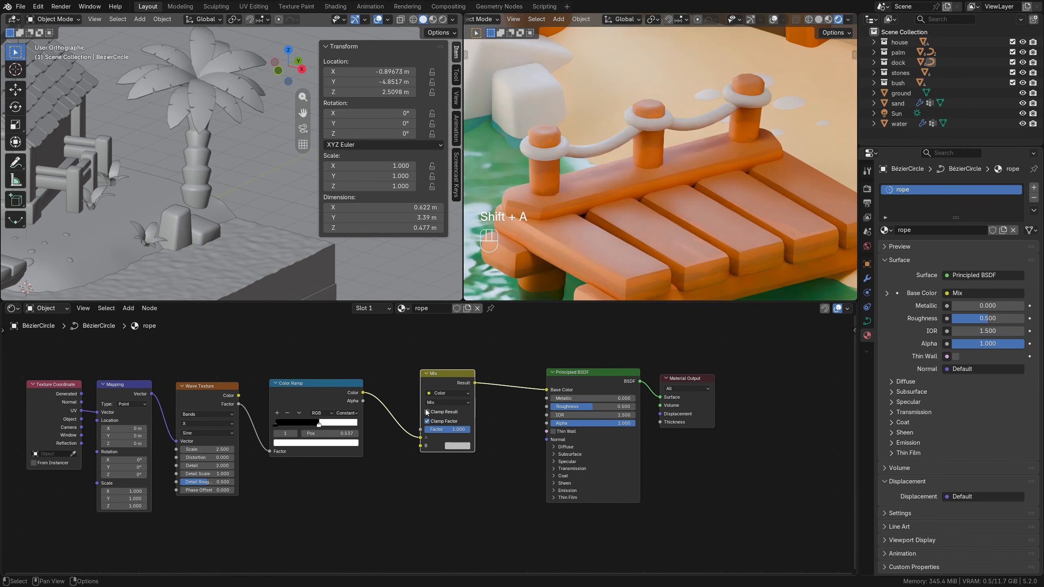
pyautogui.moveTo(419, 439); pyautogui.dragTo(420, 429)
# Set the Mix node's color A to yellow with hue 0.152, saturation about 0.499 and value about 0.805.
pyautogui.scroll(1, 495, 436)
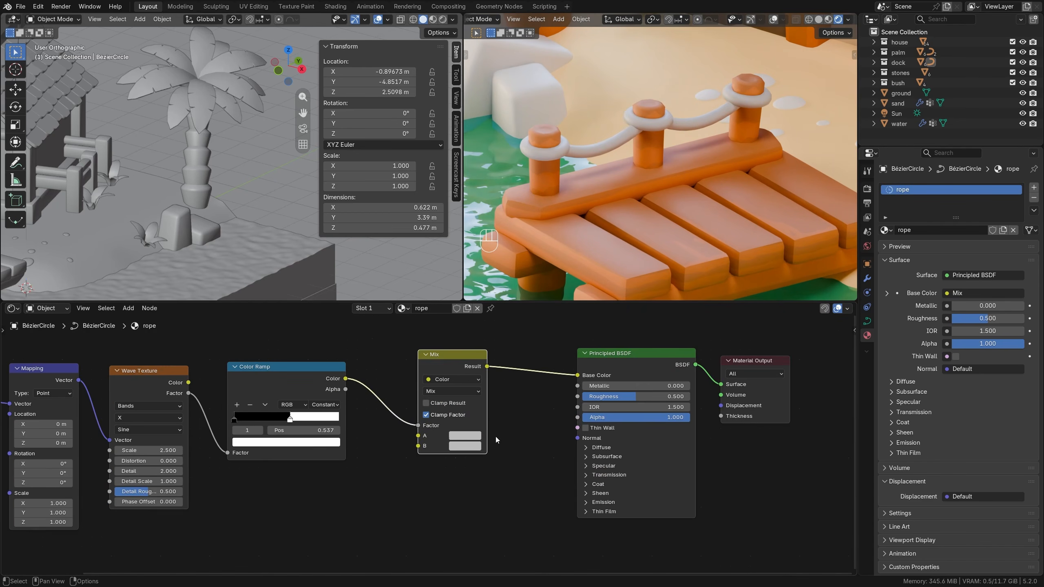
pyautogui.click(465, 437)
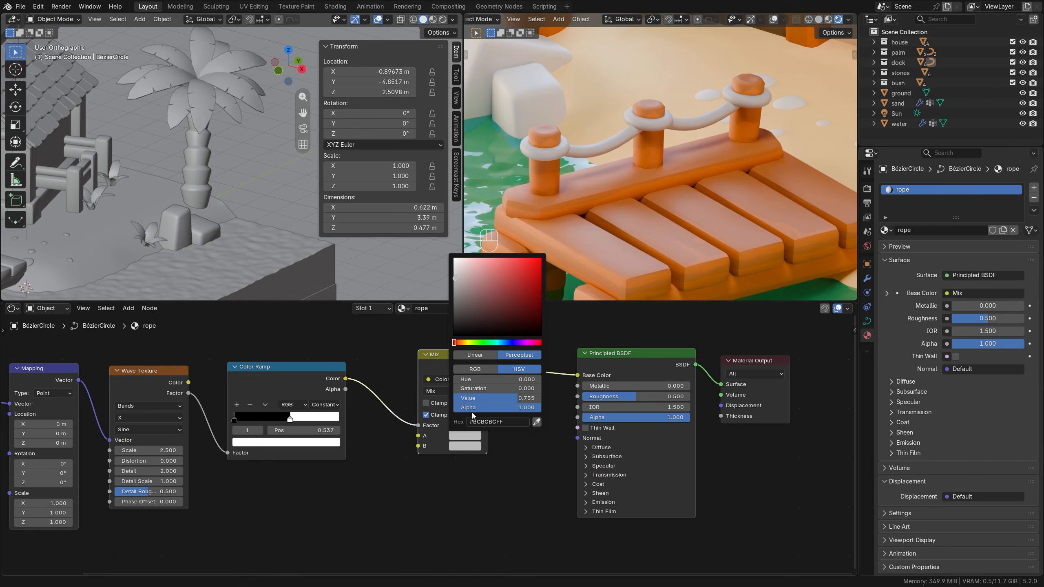
pyautogui.moveTo(466, 344); pyautogui.dragTo(465, 342)
pyautogui.click(472, 384)
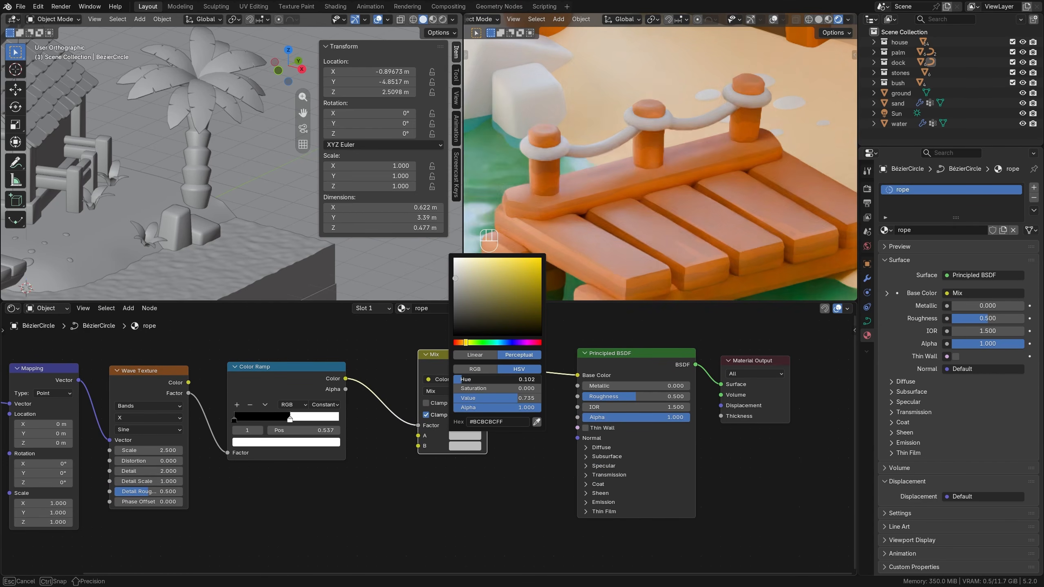
pyautogui.write('0.152')
pyautogui.press('Return')
pyautogui.moveTo(477, 397); pyautogui.dragTo(524, 398)
pyautogui.press('Escape')
# Copy color A onto color B of the Mix node and darken B to saturation about 0.314 and value about 0.611.
pyautogui.hotkey('ctrl', 'c')
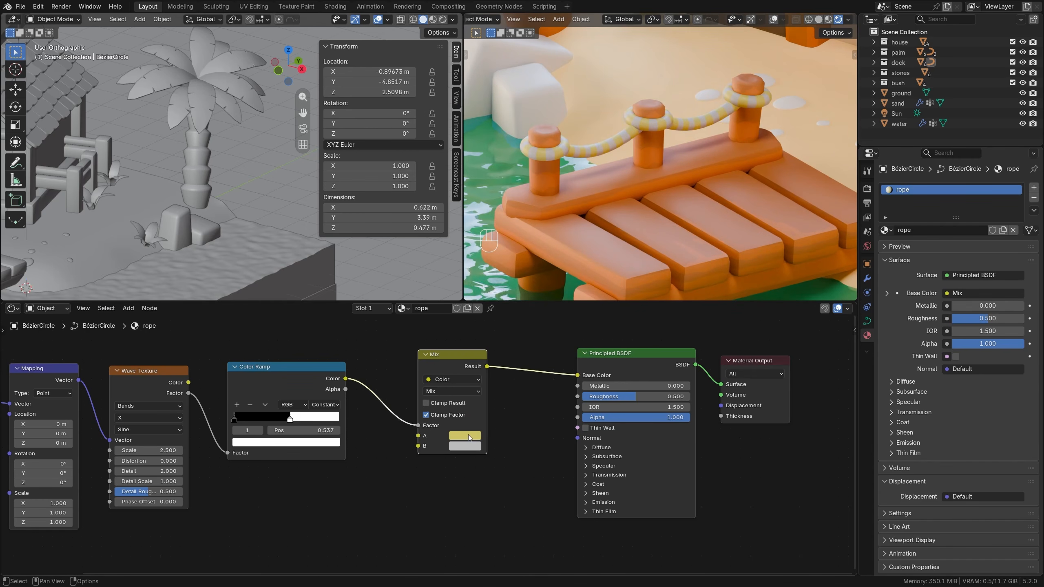
pyautogui.hotkey('ctrl', 'v')
pyautogui.click(469, 446)
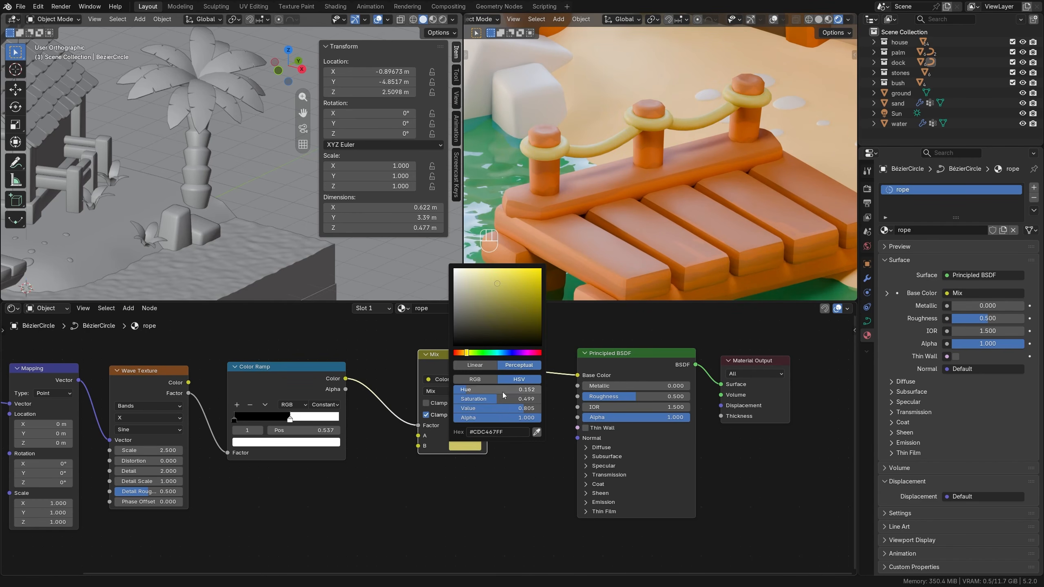
pyautogui.moveTo(499, 399)
pyautogui.mouseDown()
pyautogui.moveTo(514, 399)
pyautogui.moveTo(482, 399)
pyautogui.moveTo(508, 409)
pyautogui.mouseUp()
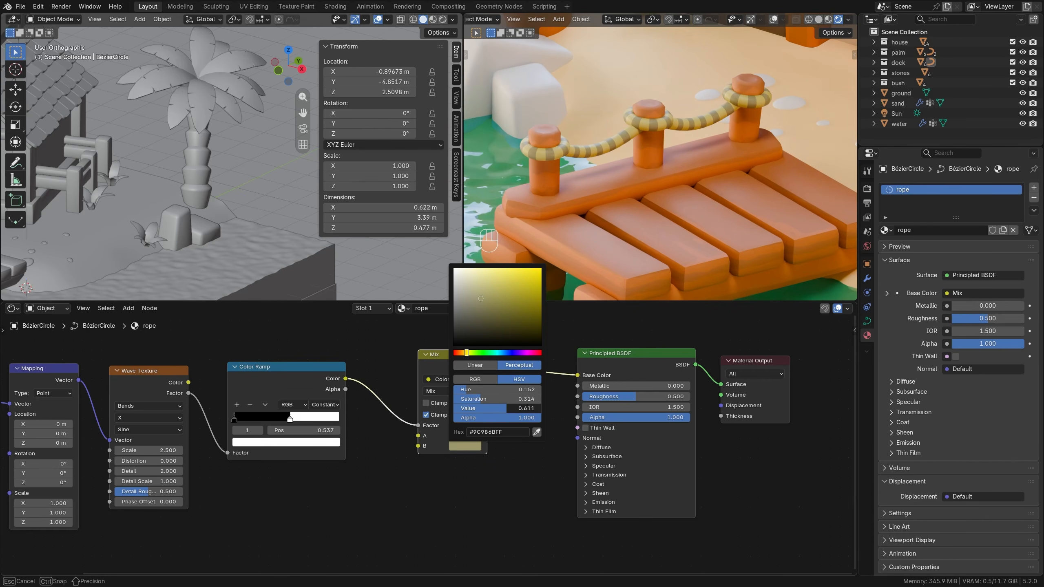
# Create a new material named stone on the smaller, lower rock beside the palm at the water's edge.
pyautogui.scroll(-7, 682, 179)
pyautogui.keyDown('shift'); pyautogui.moveTo(691, 181); pyautogui.dragTo(652, 207, button='middle'); pyautogui.keyUp('shift')
pyautogui.scroll(-4, 644, 218)
pyautogui.scroll(2, 651, 207)
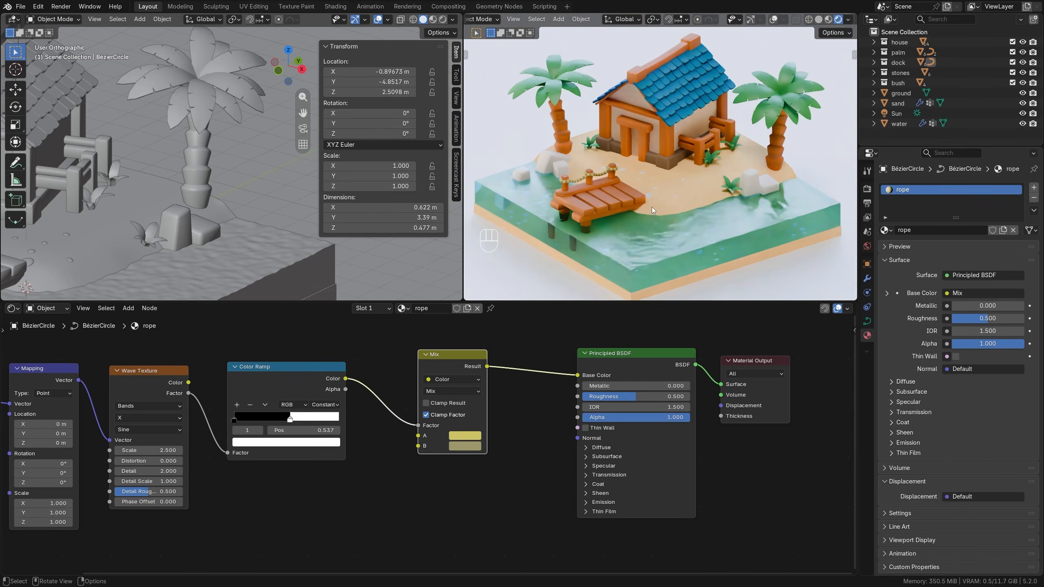
pyautogui.click(199, 231)
pyautogui.scroll(3, 776, 223)
pyautogui.keyDown('shift'); pyautogui.moveTo(821, 246); pyautogui.dragTo(701, 222, button='middle'); pyautogui.keyUp('shift')
pyautogui.scroll(3, 621, 199)
pyautogui.scroll(2, 699, 223)
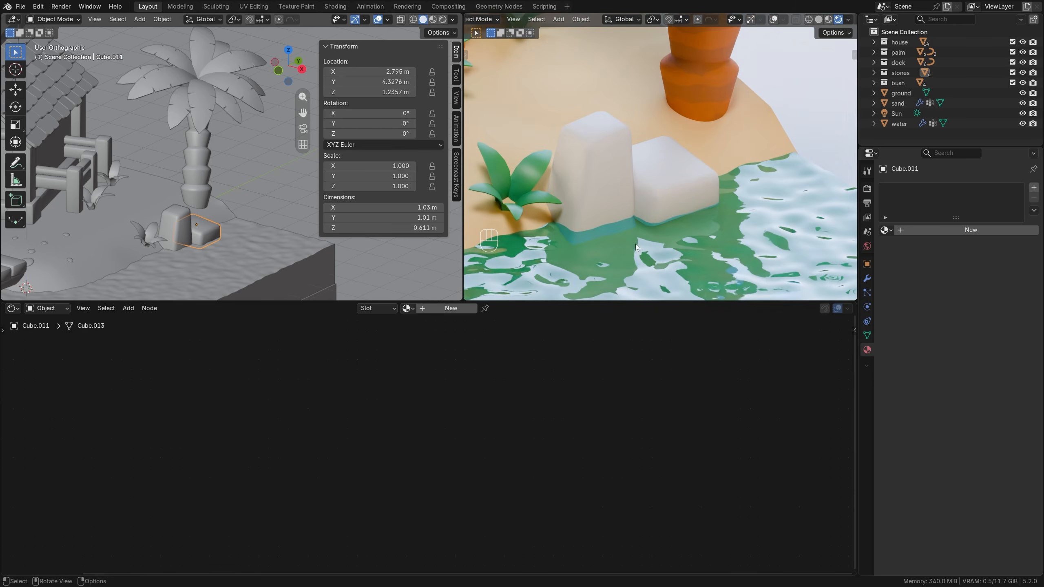
pyautogui.click(445, 309)
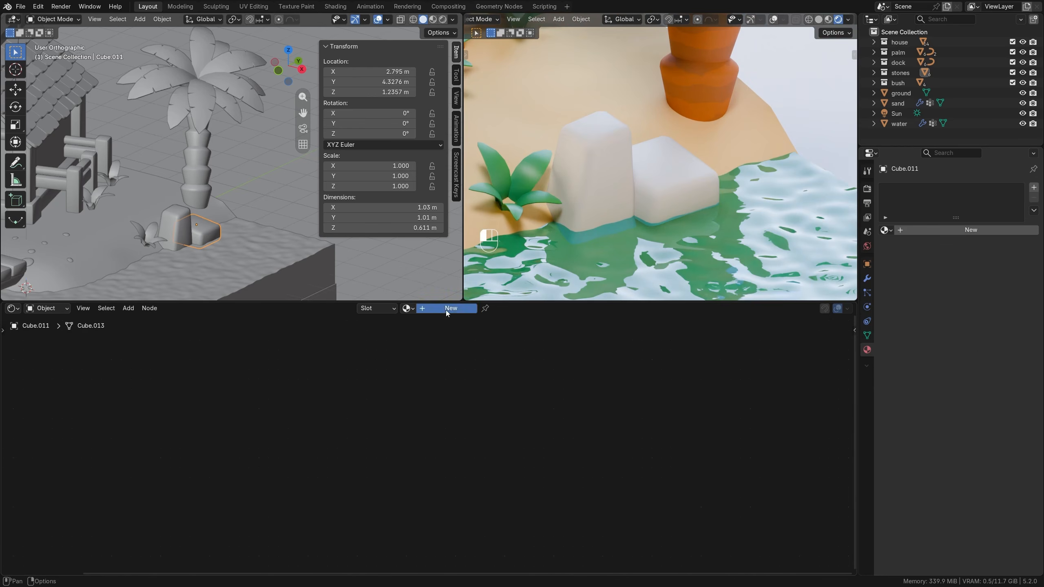
pyautogui.doubleClick(437, 309)
pyautogui.write('sto')
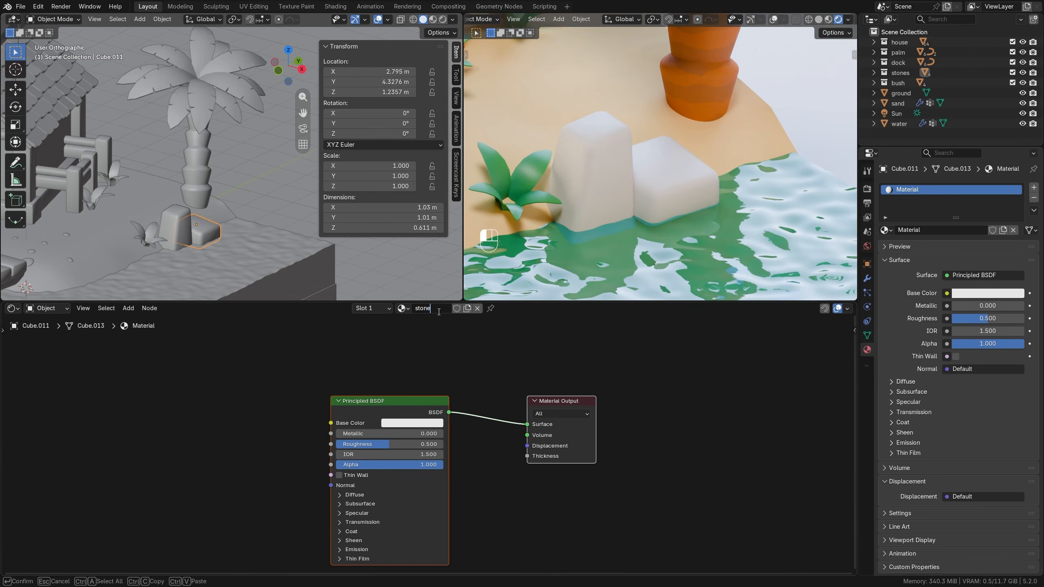
pyautogui.write('ne')
pyautogui.press('Return')
# Set the stone material's roughness to 0.6 and its base color to gray-beige with hue 0.124, saturation 0.140 and value 0.615.
pyautogui.keyDown('ctrl'); pyautogui.moveTo(390, 443); pyautogui.dragTo(401, 443); pyautogui.keyUp('ctrl')
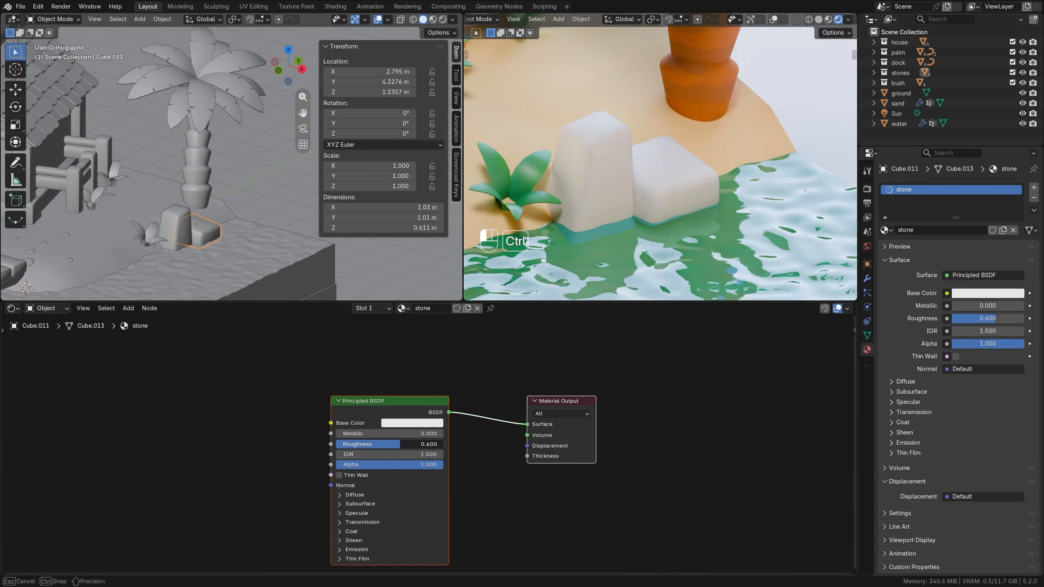
pyautogui.scroll(-2, 507, 388)
pyautogui.moveTo(513, 385); pyautogui.dragTo(553, 386, button='middle')
pyautogui.scroll(-1, 598, 200)
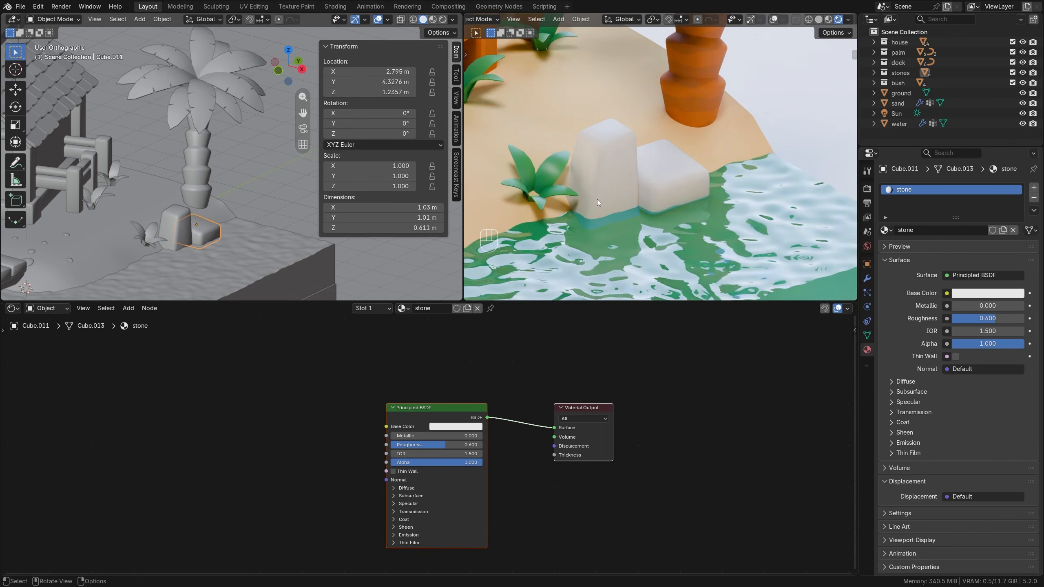
pyautogui.scroll(1, 597, 199)
pyautogui.click(461, 427)
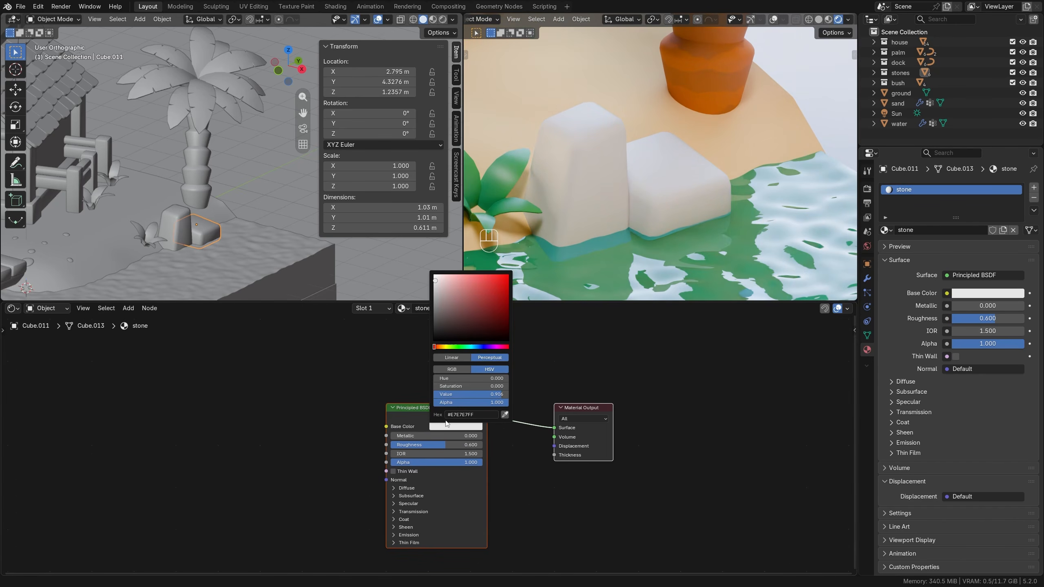
pyautogui.click(437, 430)
pyautogui.moveTo(439, 379); pyautogui.dragTo(476, 395)
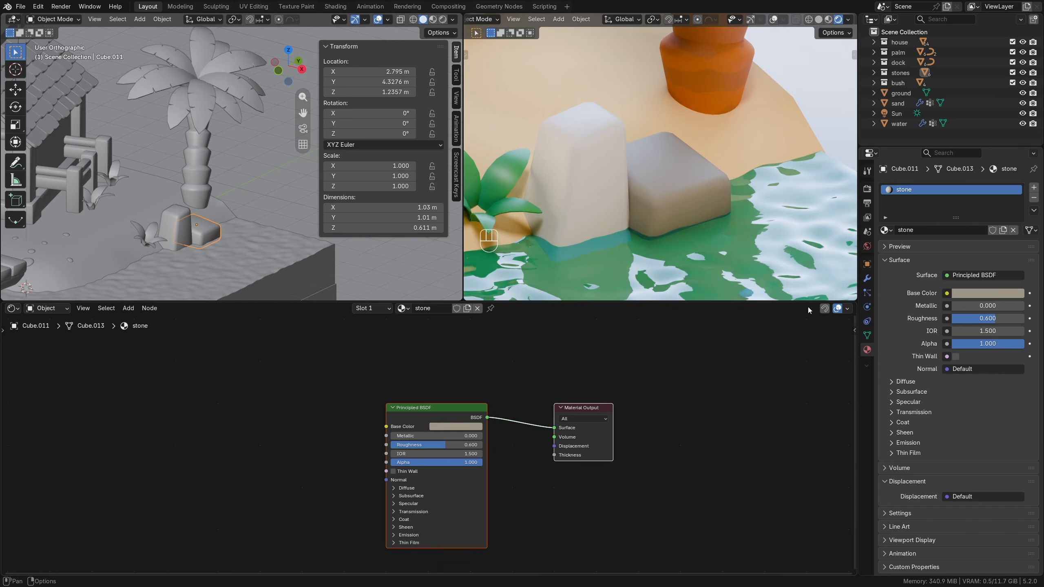
# Add a second material slot to the rock, filled with a single-user copy of stone renamed stone.bevel.
pyautogui.click(1033, 189)
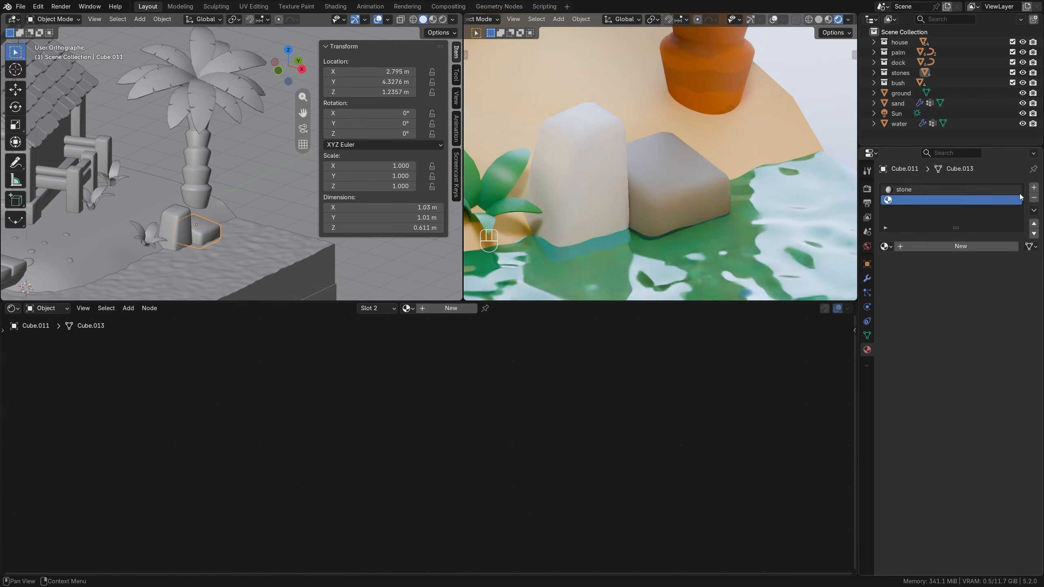
pyautogui.click(885, 246)
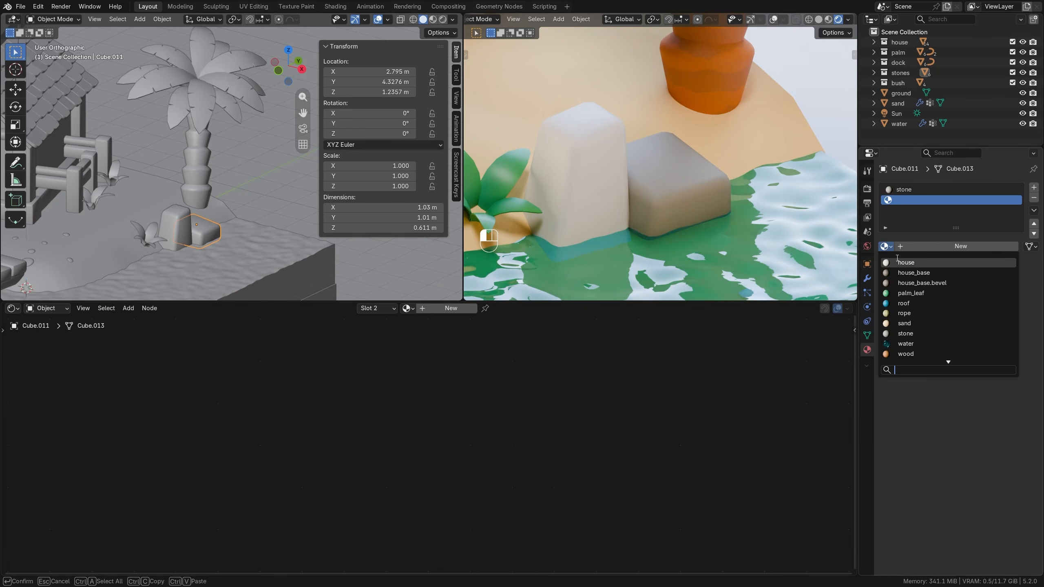
pyautogui.click(905, 333)
pyautogui.click(1003, 246)
pyautogui.click(936, 247)
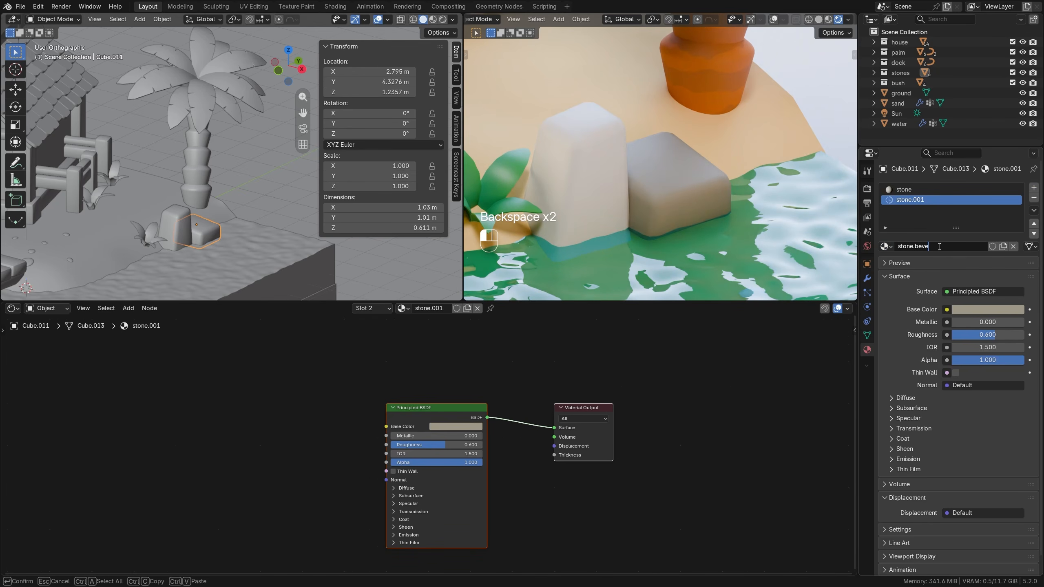
# Set the shading Material Index of the rock's Bevel modifier to 1.
pyautogui.click(867, 278)
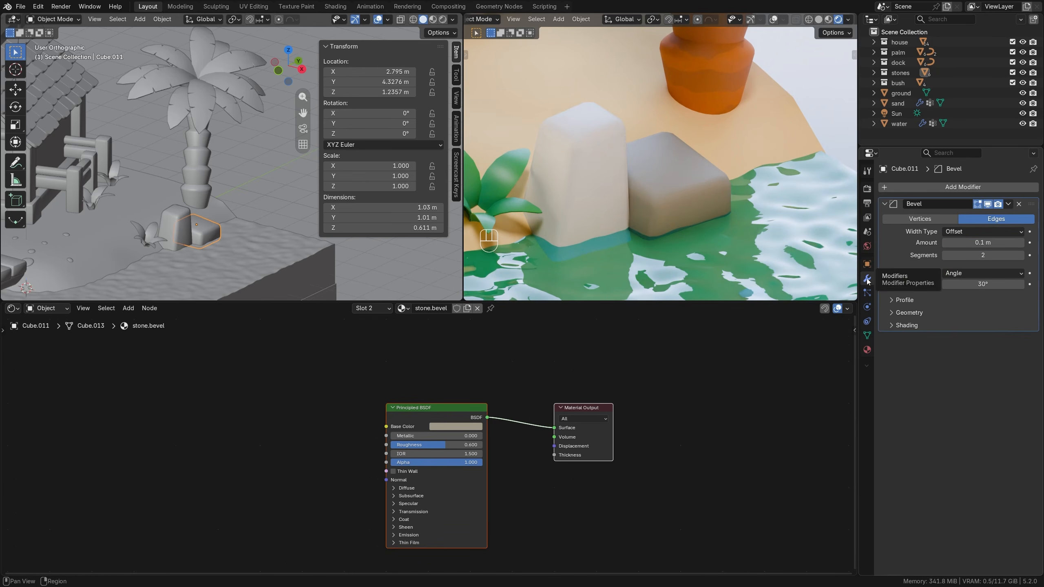
pyautogui.click(918, 330)
pyautogui.click(1019, 376)
pyautogui.click(1019, 376)
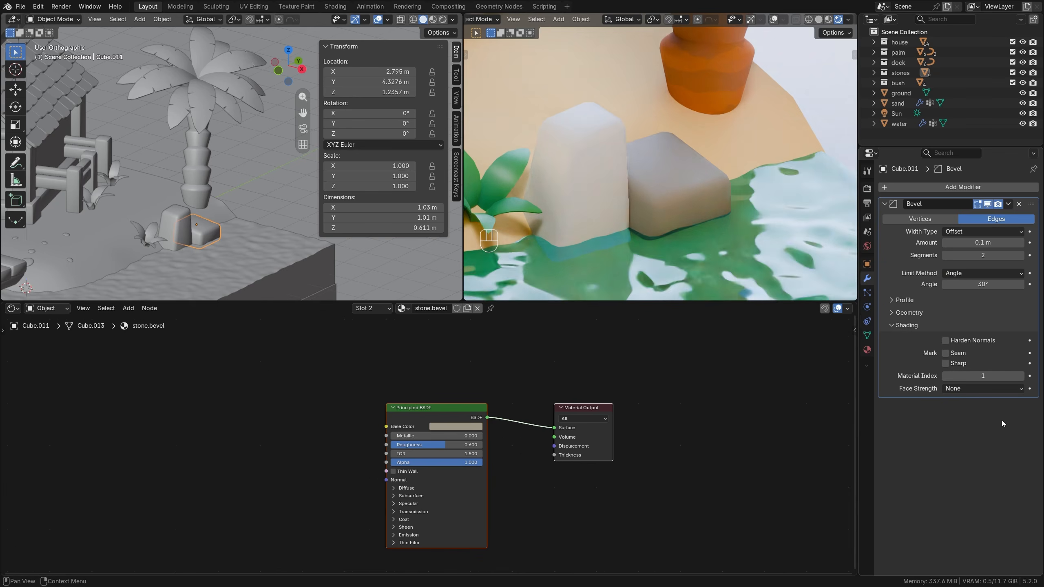
# Lighten the base color of the stone.bevel material to a pale warm beige.
pyautogui.click(452, 426)
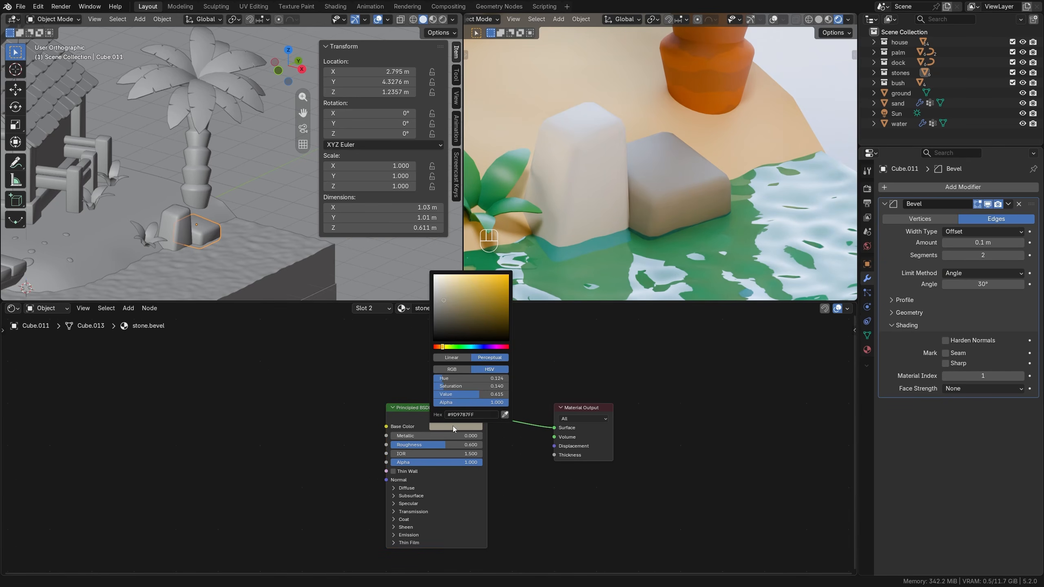
pyautogui.moveTo(459, 390); pyautogui.dragTo(462, 390)
pyautogui.moveTo(461, 393); pyautogui.dragTo(469, 394)
pyautogui.scroll(-1, 531, 475)
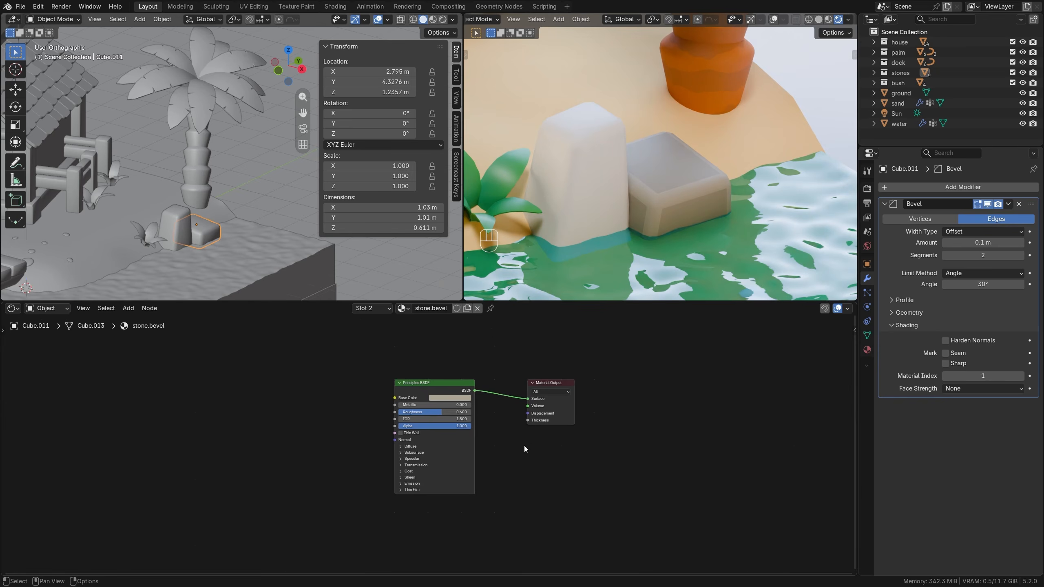
pyautogui.scroll(1, 524, 445)
# Select the other three rocks with the shaded rock as active and link its materials to them.
pyautogui.scroll(-5, 657, 163)
pyautogui.scroll(-5, 698, 193)
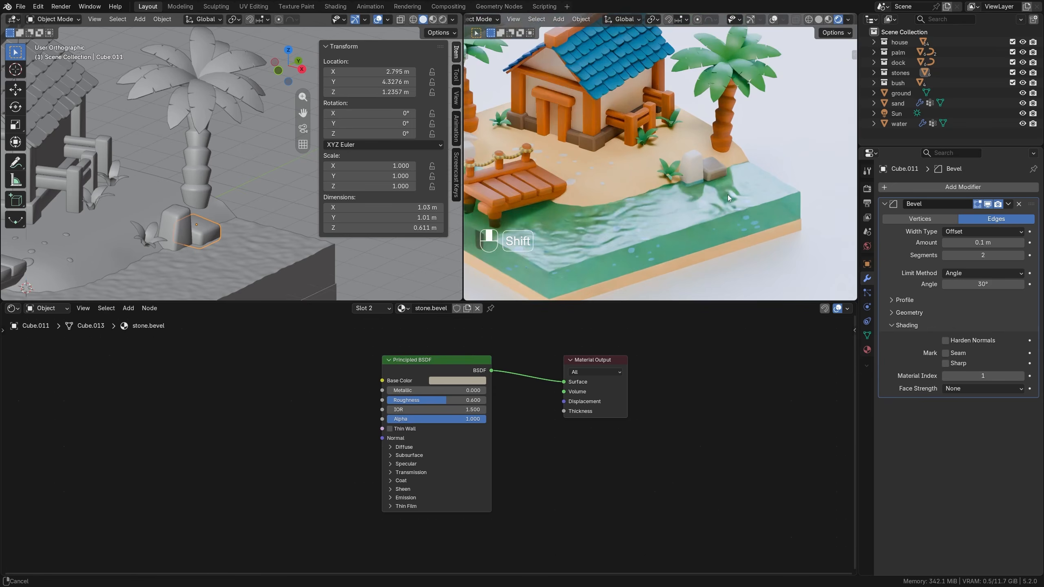
pyautogui.scroll(-5, 157, 224)
pyautogui.click(267, 181)
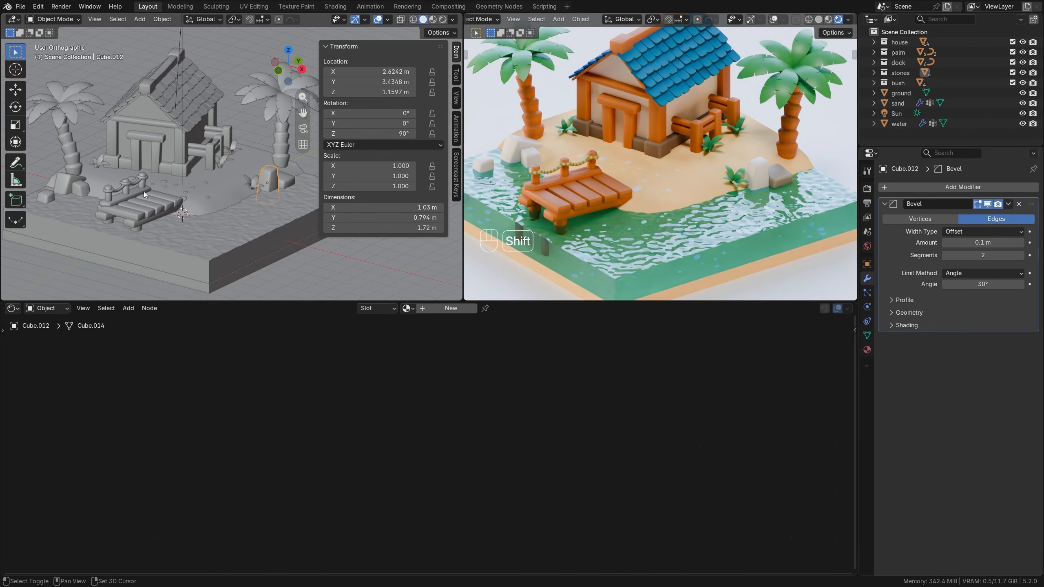
pyautogui.keyDown('shift'); pyautogui.click(84, 191); pyautogui.keyUp('shift')
pyautogui.keyDown('shift'); pyautogui.click(46, 208); pyautogui.keyUp('shift')
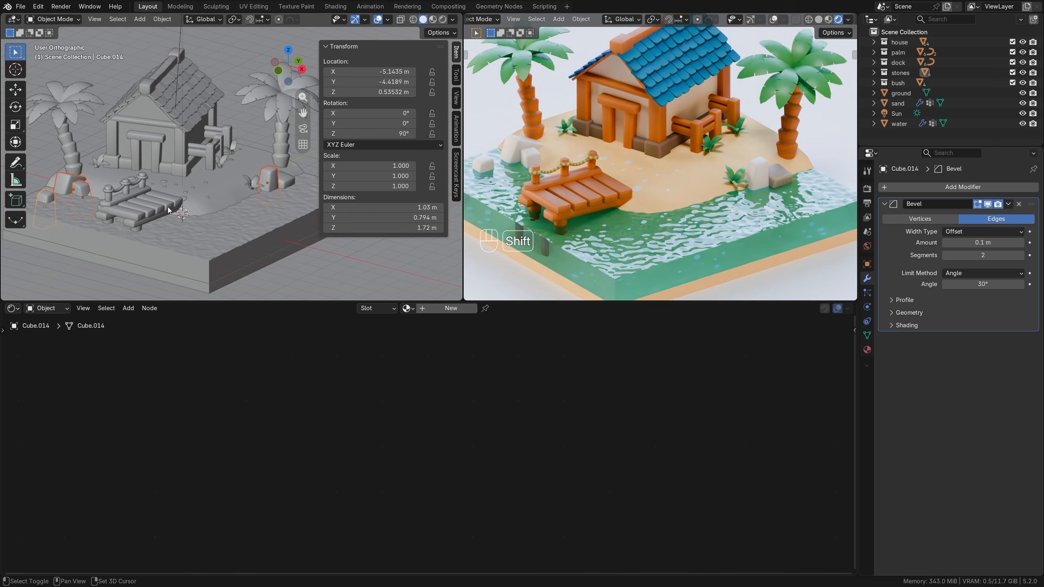
pyautogui.keyDown('shift'); pyautogui.click(286, 182); pyautogui.keyUp('shift')
pyautogui.hotkey('ctrl', 'l')
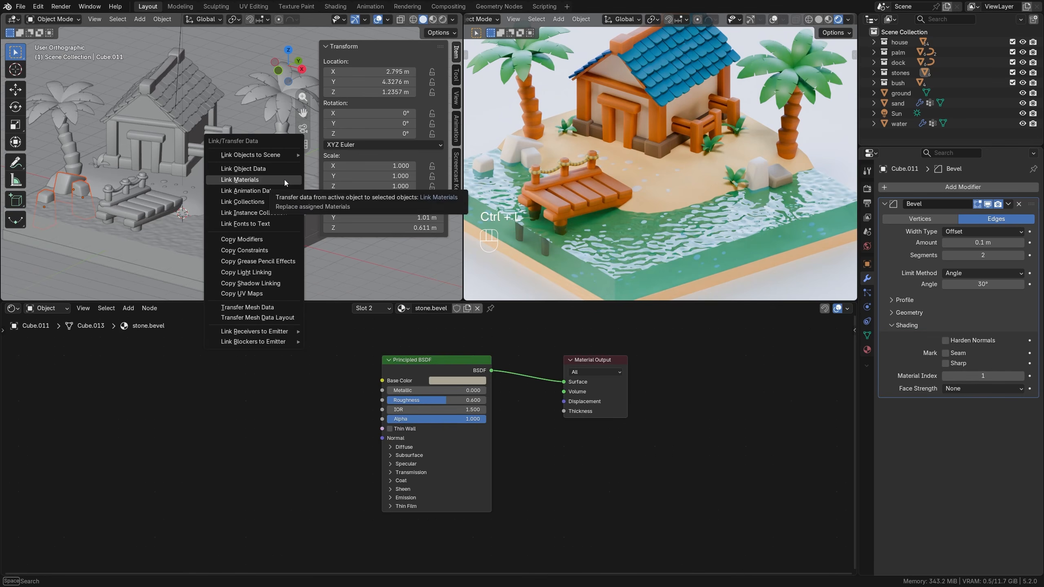
pyautogui.click(283, 180)
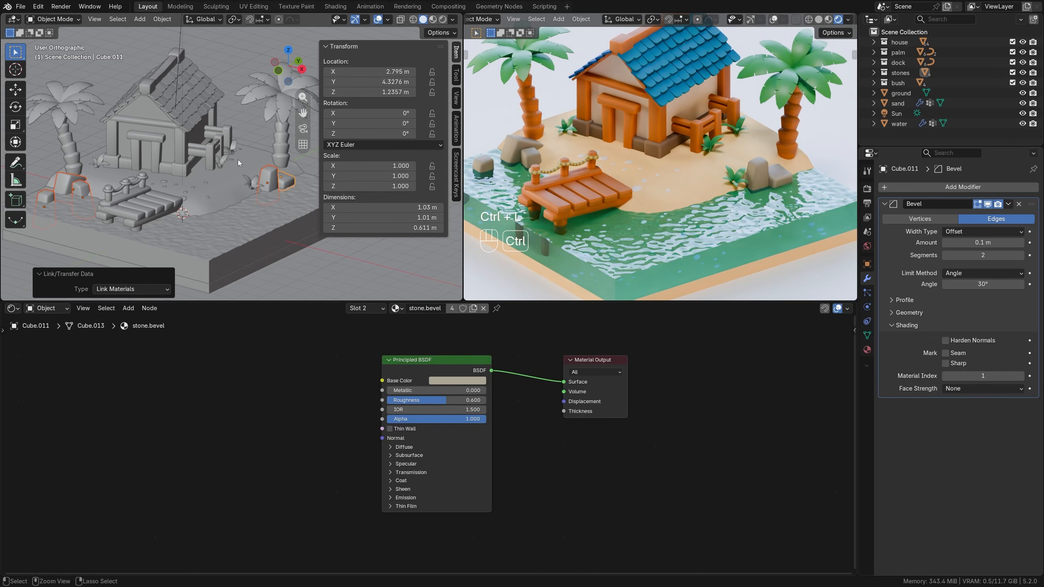
# Copy the shaded rock's modifiers to the other selected rocks and deselect everything.
pyautogui.hotkey('ctrl', 'l')
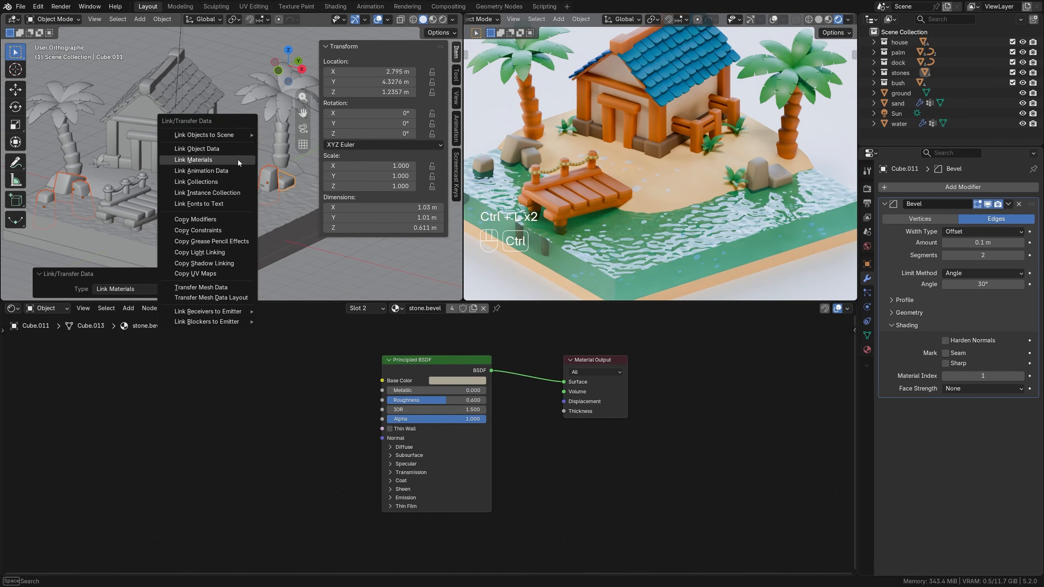
pyautogui.click(227, 218)
pyautogui.hotkey('alt', 'a')
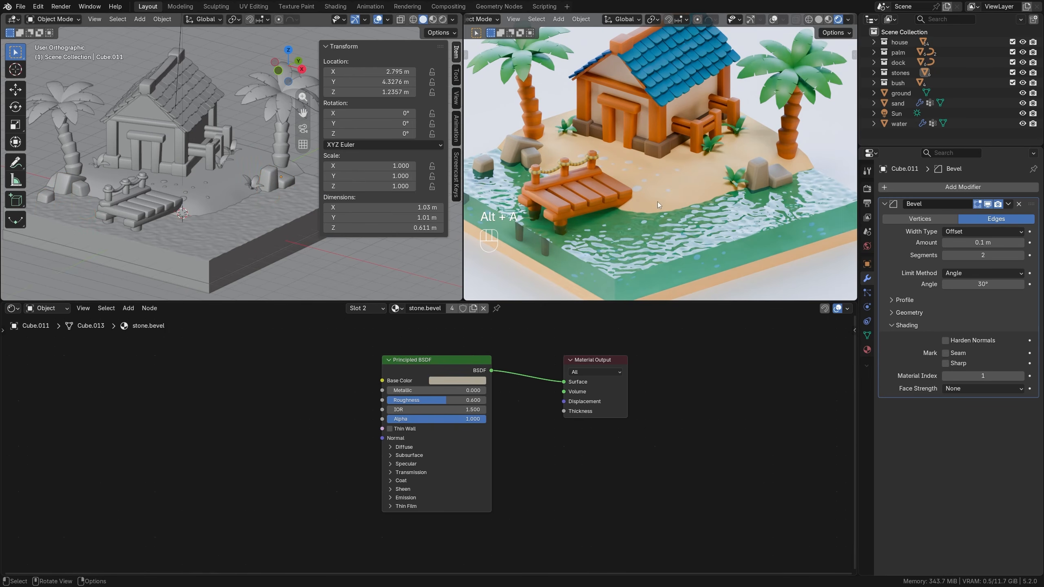
# Enlarge the two 3D viewports by shrinking the shader editor, and hide the transform sidebar.
pyautogui.scroll(-1, 680, 194)
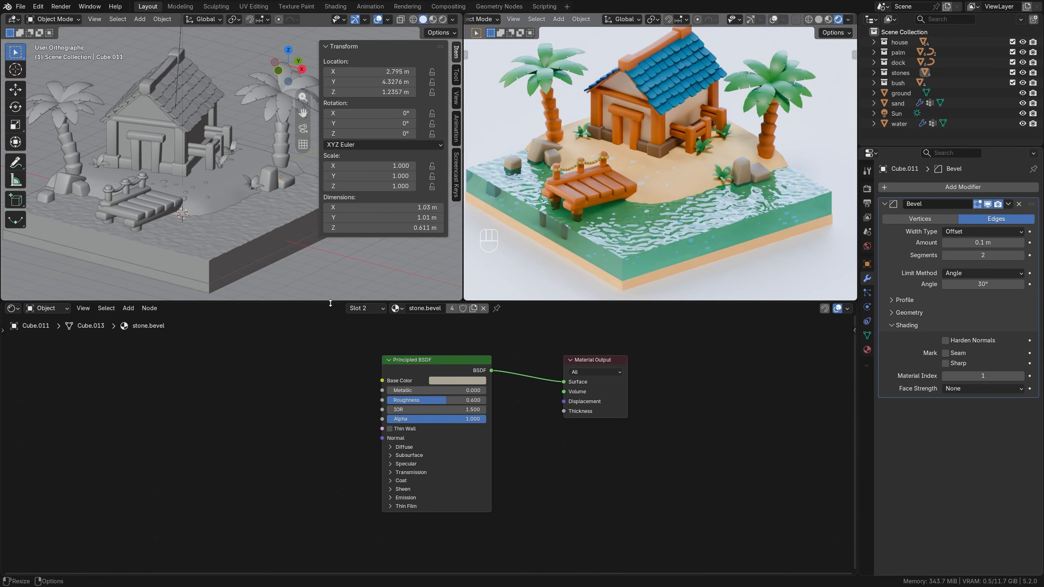
pyautogui.moveTo(329, 303); pyautogui.dragTo(330, 388)
pyautogui.press('n')
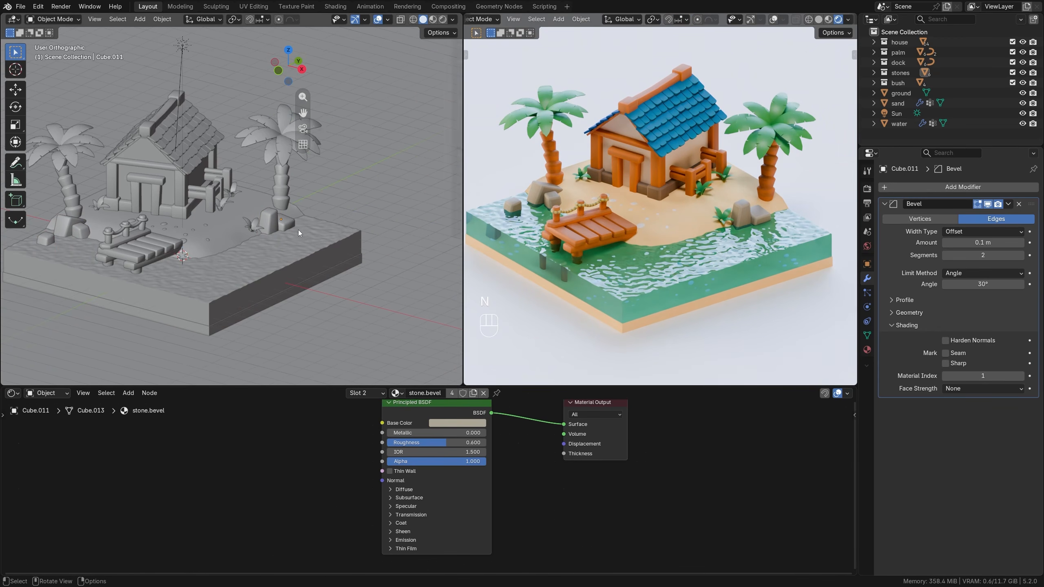
# Scale up the wide rock and the narrow rock beside it, near the house's fence-side palm.
pyautogui.moveTo(298, 231); pyautogui.dragTo(242, 245, button='middle')
pyautogui.scroll(1, 243, 244)
pyautogui.click(247, 244)
pyautogui.press('s')
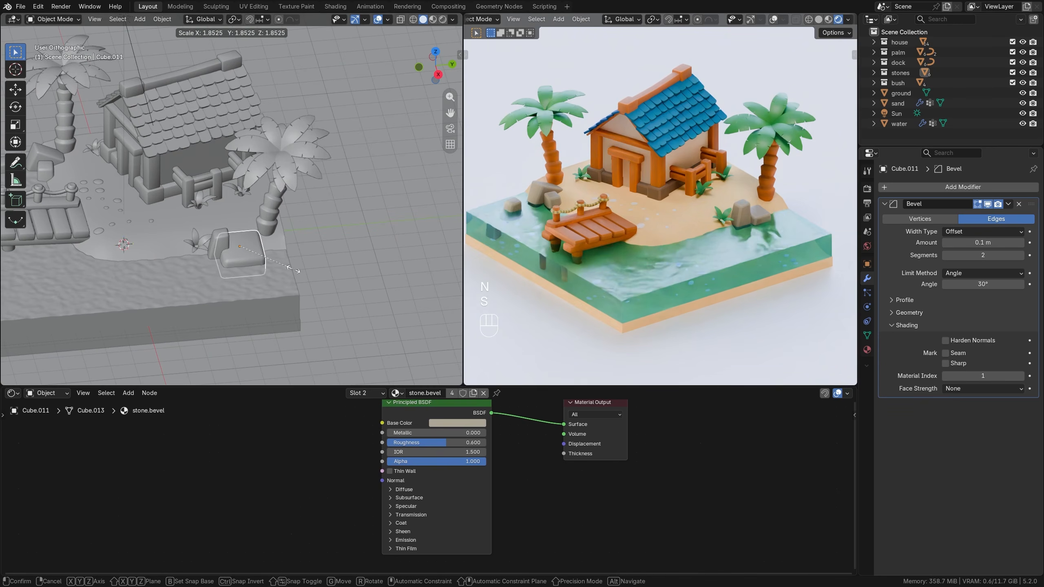
pyautogui.click(244, 256)
pyautogui.click(222, 248)
pyautogui.press('s')
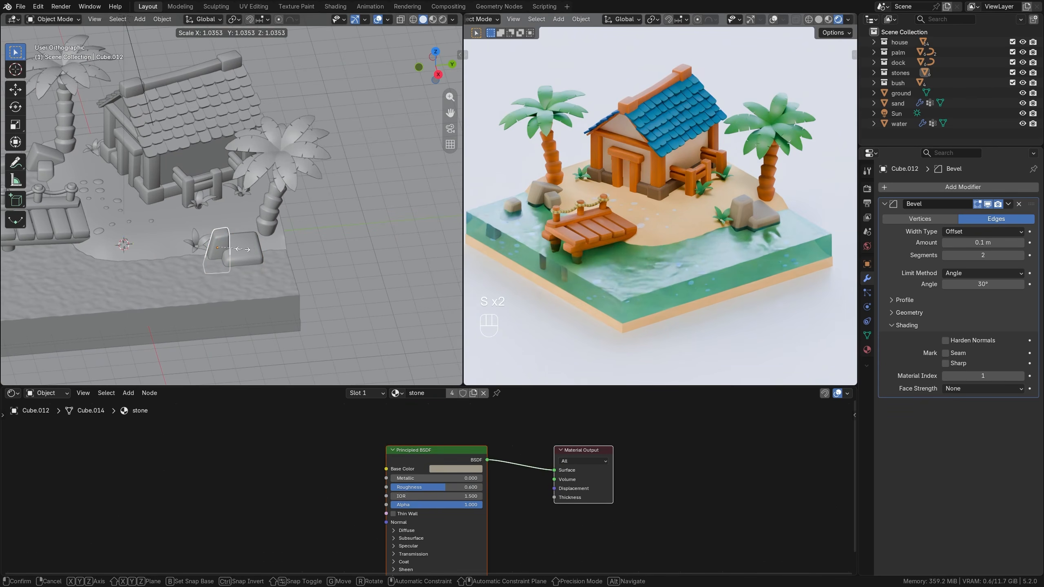
pyautogui.click(243, 249)
# Shift the bush next to the enlarged rocks and the narrow rock along the Y axis toward the dock.
pyautogui.click(193, 241)
pyautogui.press('g')
pyautogui.press('y')
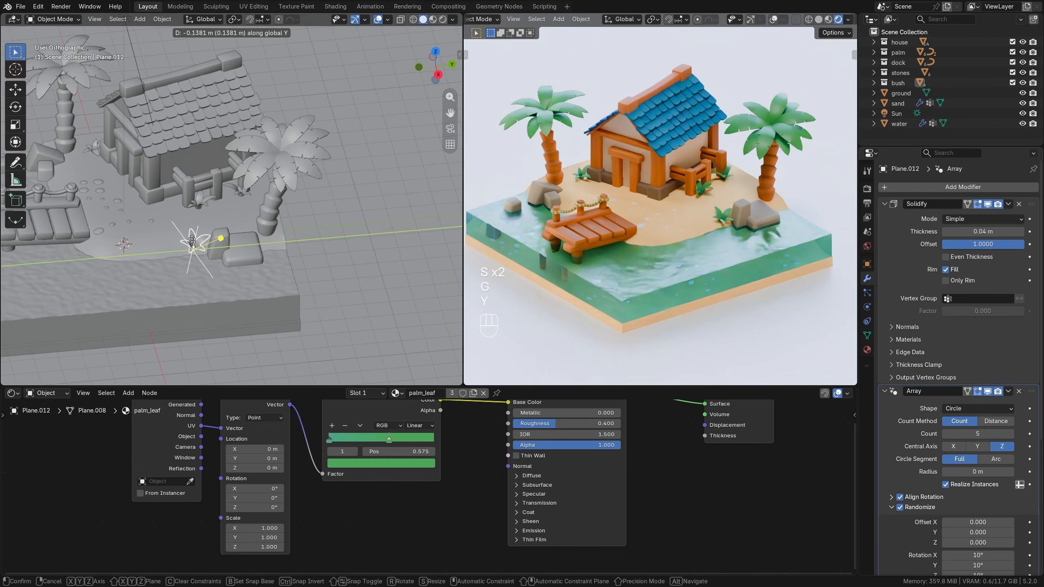
pyautogui.click(165, 244)
pyautogui.click(220, 246)
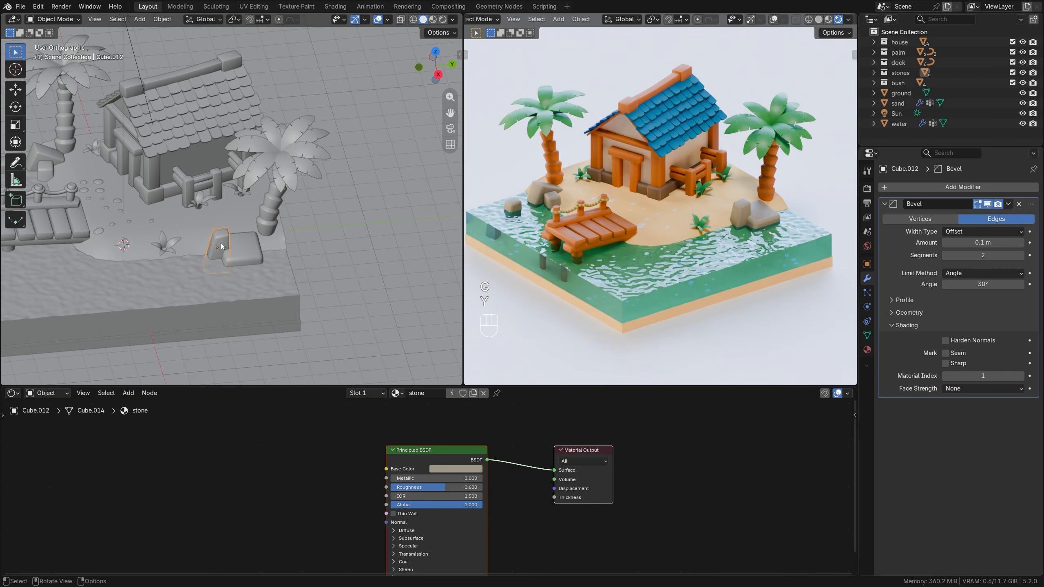
pyautogui.press('g')
pyautogui.press('y')
pyautogui.click(207, 247)
# Move the wide rock about -0.25 m along Y and raise it about 0.41 m along Z.
pyautogui.click(233, 251)
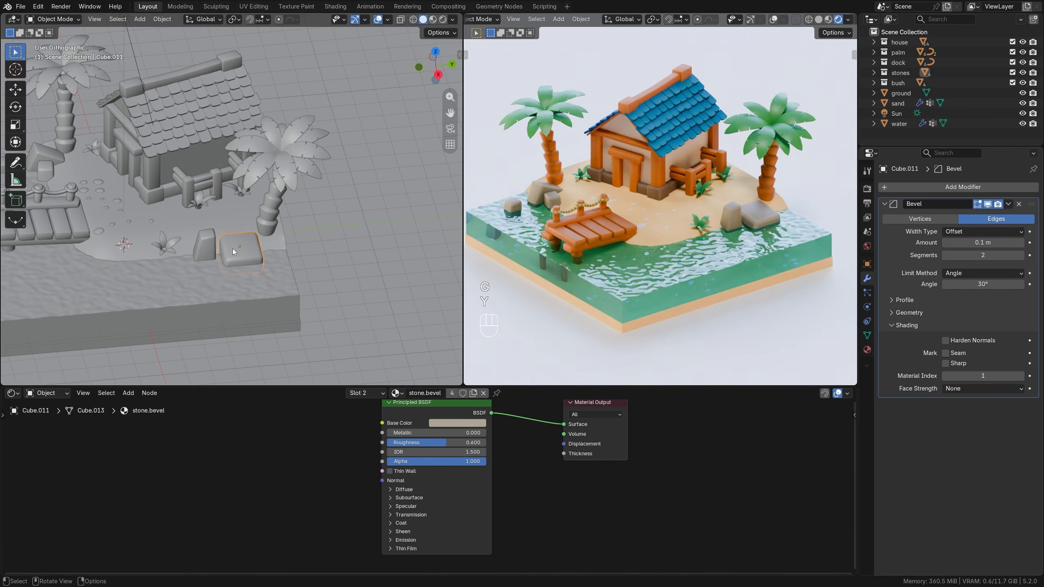
pyautogui.press('g')
pyautogui.press('y')
pyautogui.click(227, 252)
pyautogui.press('g')
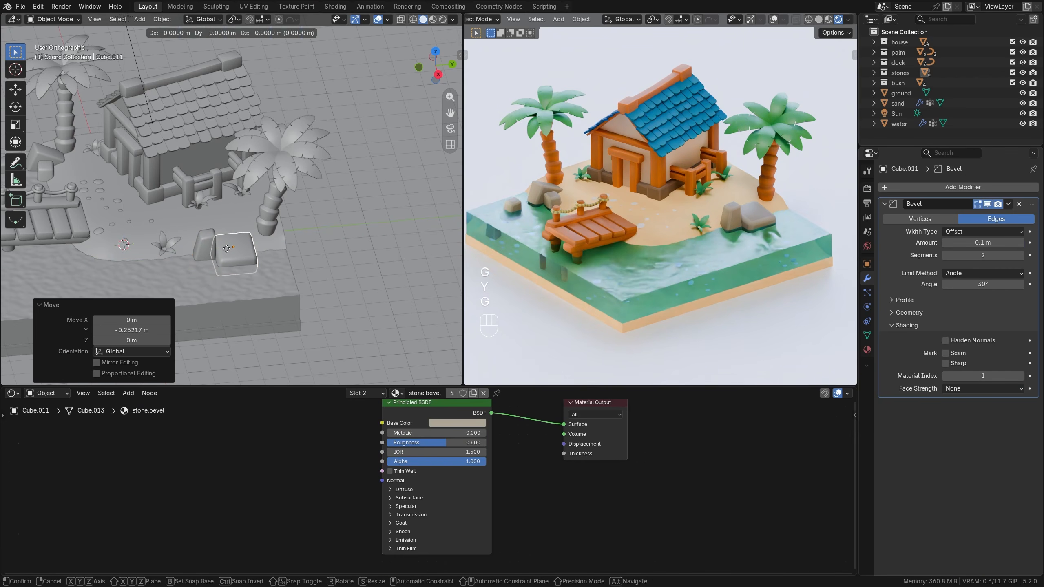
pyautogui.press('z')
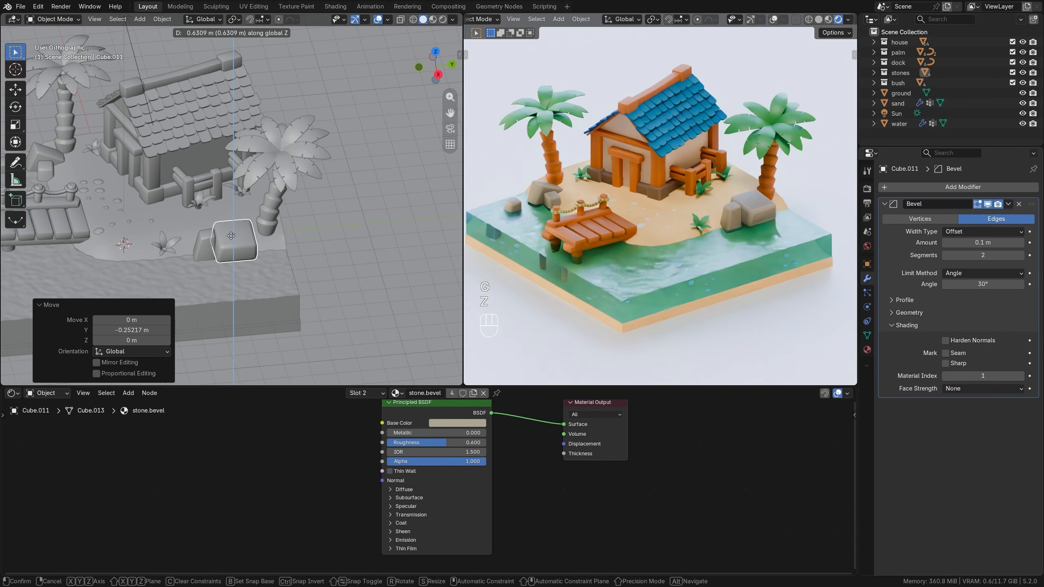
pyautogui.click(231, 238)
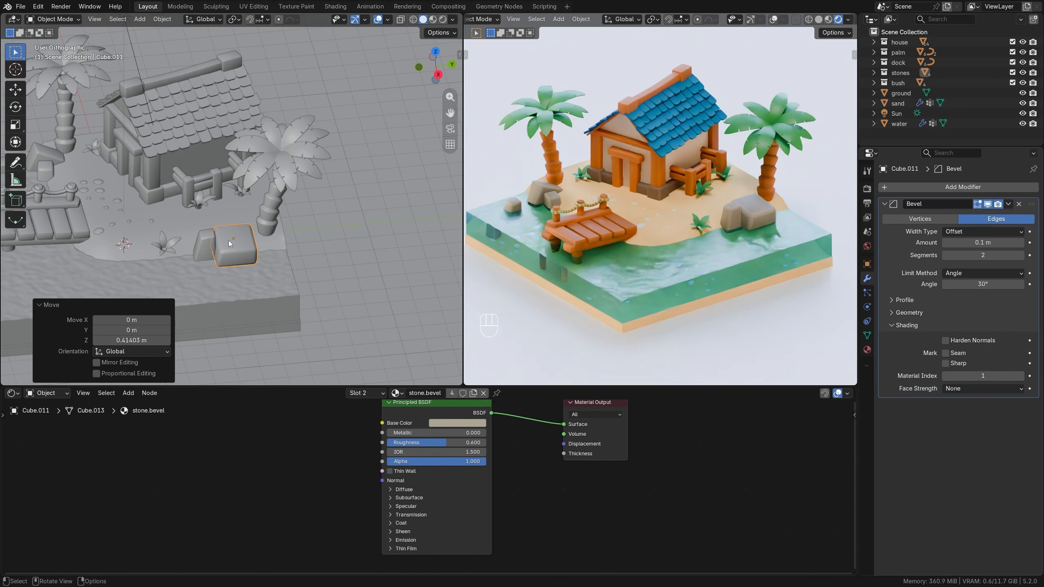
# Lower the narrow rock about 0.2 m along the Z axis.
pyautogui.click(206, 250)
pyautogui.press('g')
pyautogui.press('z')
pyautogui.click(206, 250)
# Set the Randomize seed to 10 in the Array modifier of the roof's lowest tile row.
pyautogui.scroll(5, 747, 176)
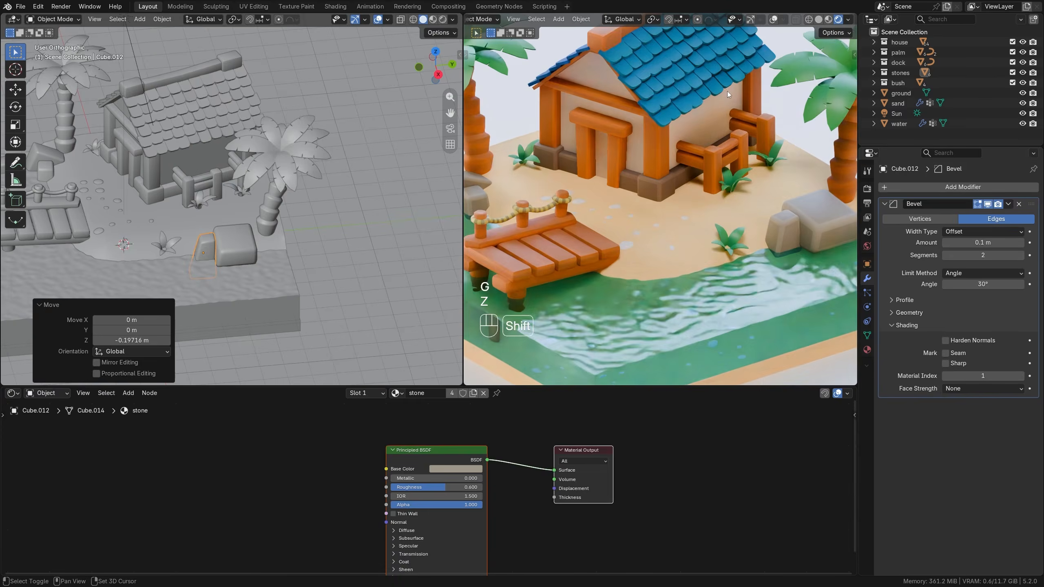
pyautogui.click(148, 153)
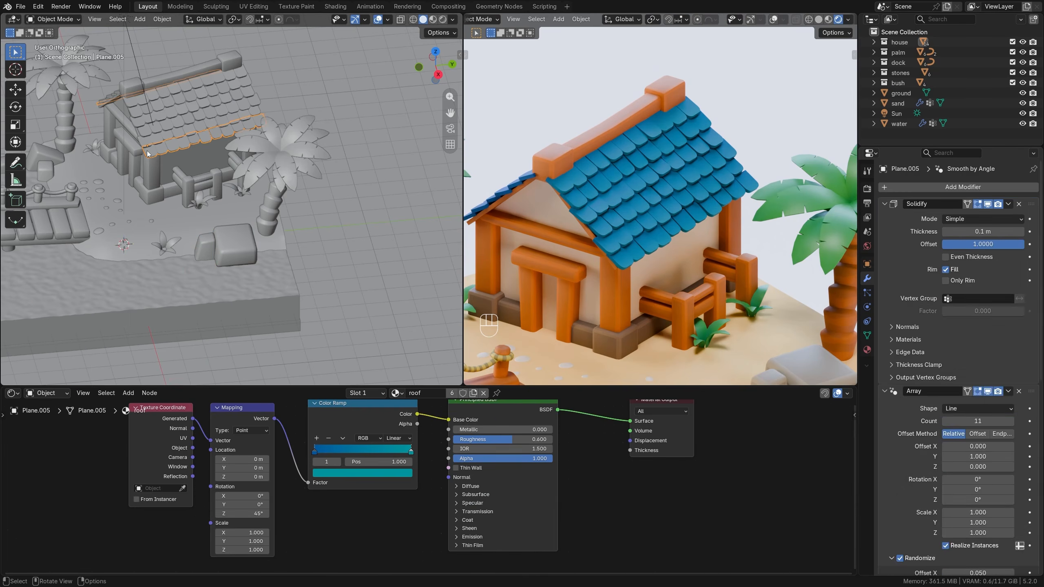
pyautogui.scroll(-12, 936, 450)
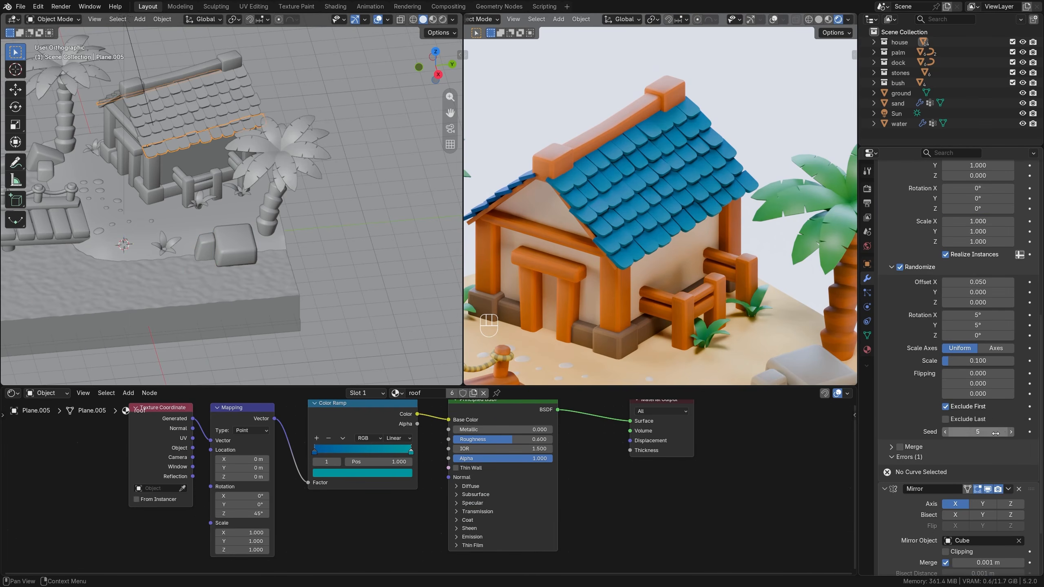
pyautogui.moveTo(995, 431)
pyautogui.mouseDown()
pyautogui.moveTo(1019, 432)
pyautogui.moveTo(1010, 432)
pyautogui.mouseUp()
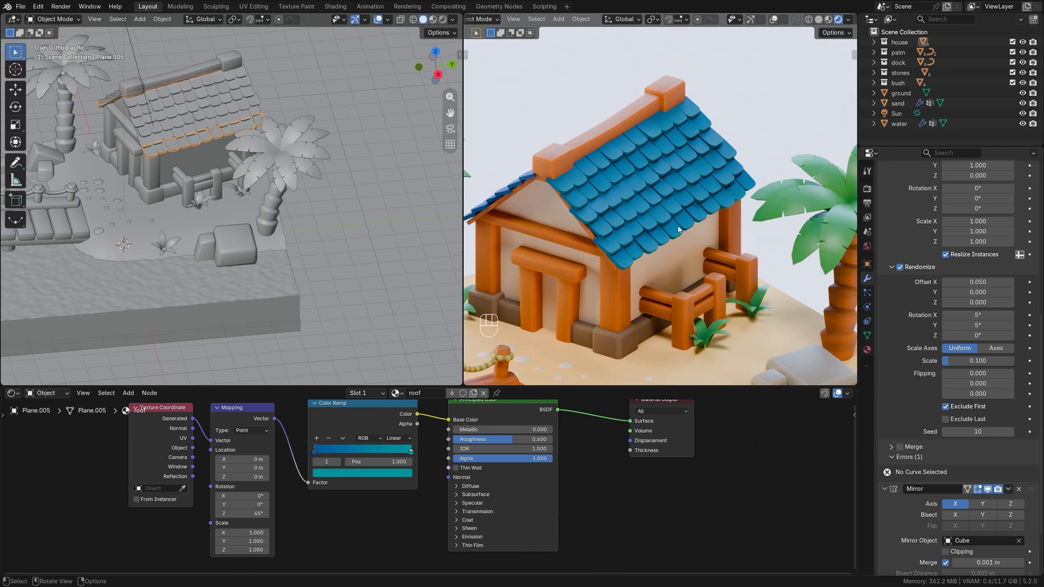
# Rotate the trunk and leaves of the palm beside the large rocks about -51.1° around the Z axis.
pyautogui.scroll(-3, 208, 191)
pyautogui.keyDown('shift'); pyautogui.moveTo(209, 191); pyautogui.dragTo(236, 189, button='middle'); pyautogui.keyUp('shift')
pyautogui.scroll(-4, 663, 264)
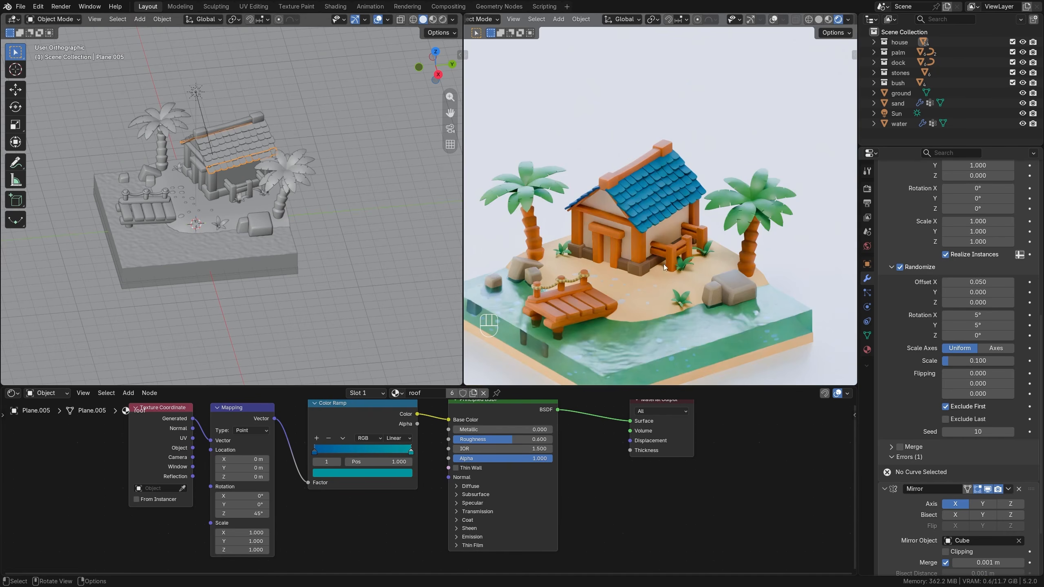
pyautogui.keyDown('shift'); pyautogui.moveTo(707, 279); pyautogui.dragTo(712, 222, button='middle'); pyautogui.keyUp('shift')
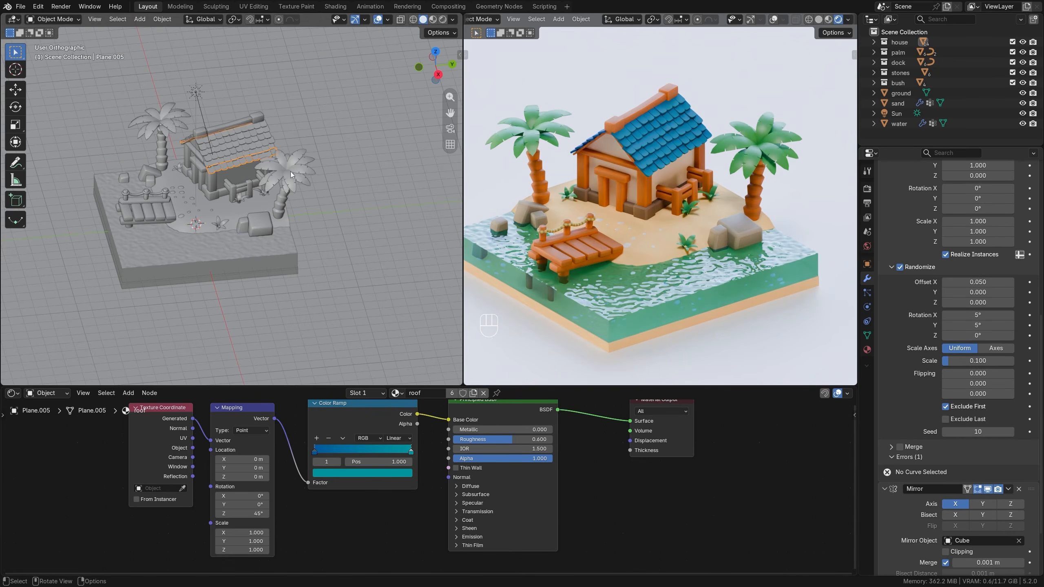
pyautogui.click(284, 204)
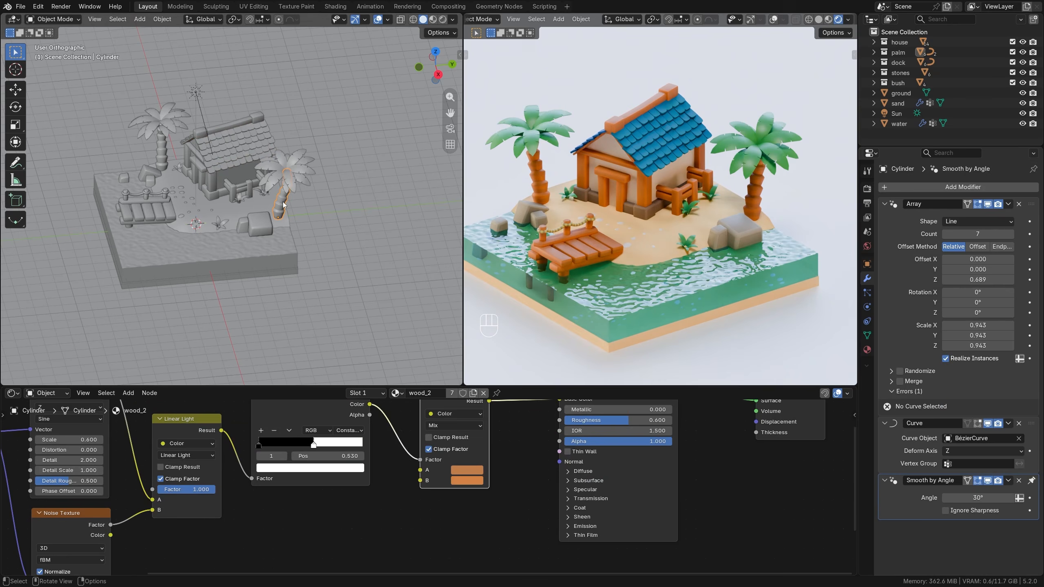
pyautogui.keyDown('shift'); pyautogui.click(303, 177); pyautogui.keyUp('shift')
pyautogui.press('r')
pyautogui.press('z')
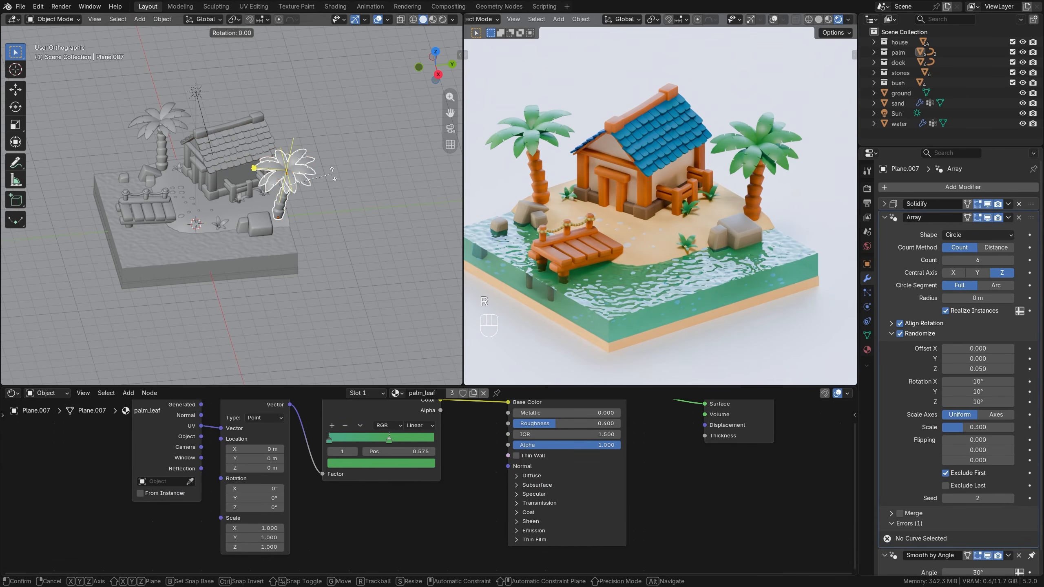
pyautogui.click(334, 224)
# Tilt only that palm's leaves with two trackball rotations, about 9.17° and 36.1°, and about 9.17° and 20.6°.
pyautogui.scroll(3, 326, 197)
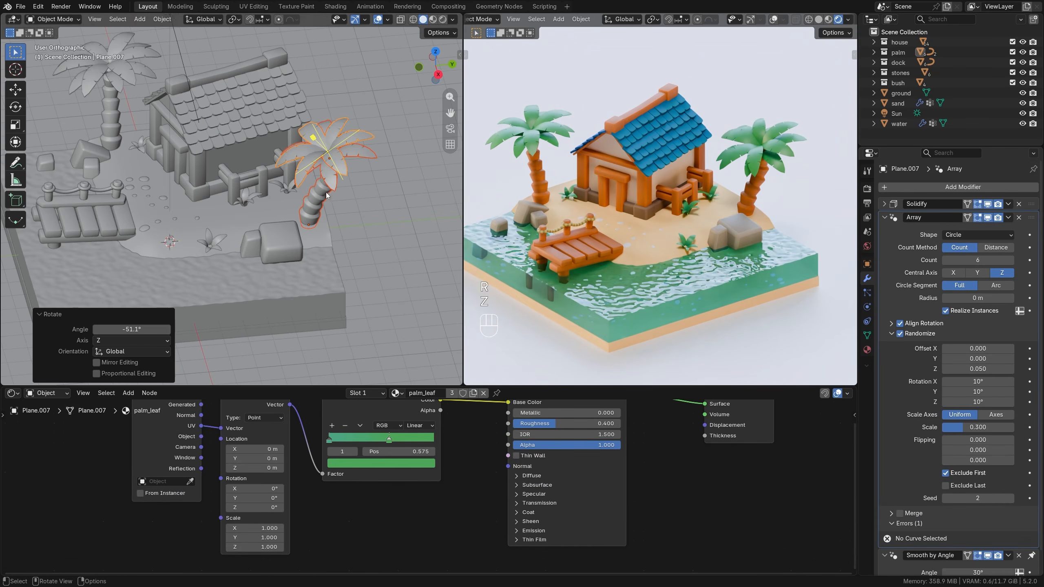
pyautogui.click(299, 177)
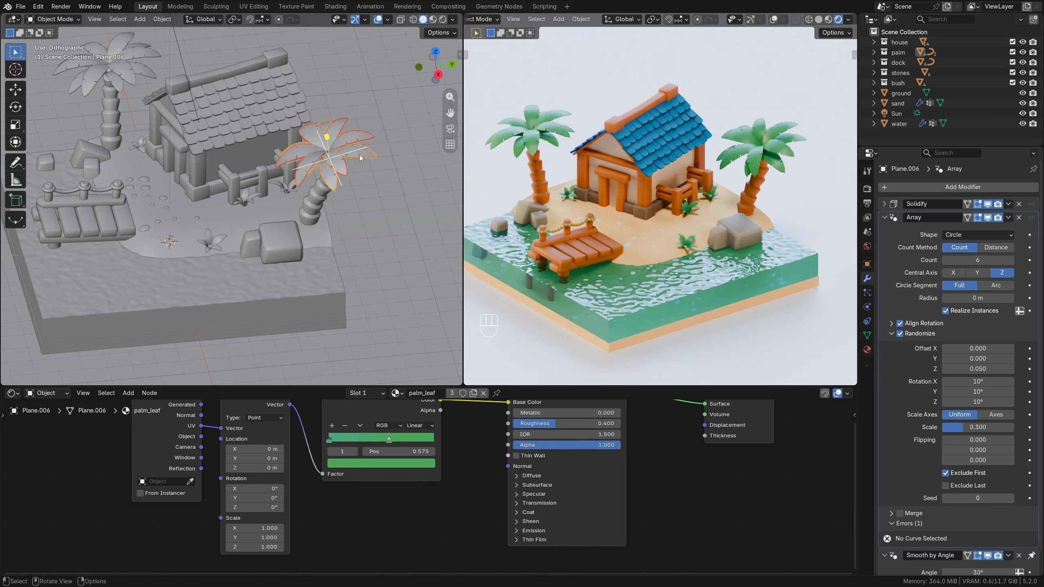
pyautogui.press('r')
pyautogui.press('r')
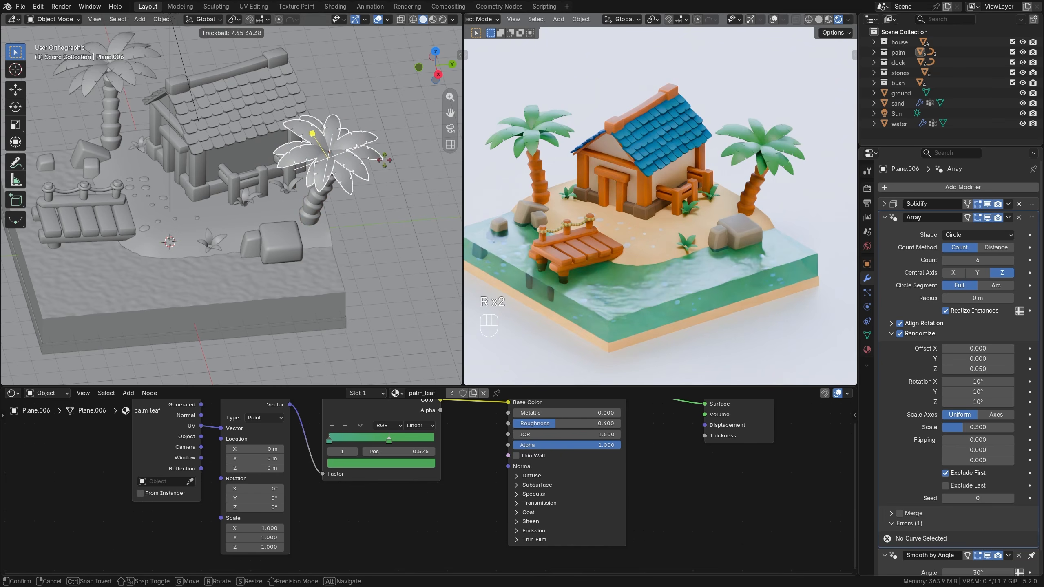
pyautogui.click(386, 164)
pyautogui.moveTo(386, 163); pyautogui.dragTo(358, 139, button='middle')
pyautogui.press('r')
pyautogui.press('r')
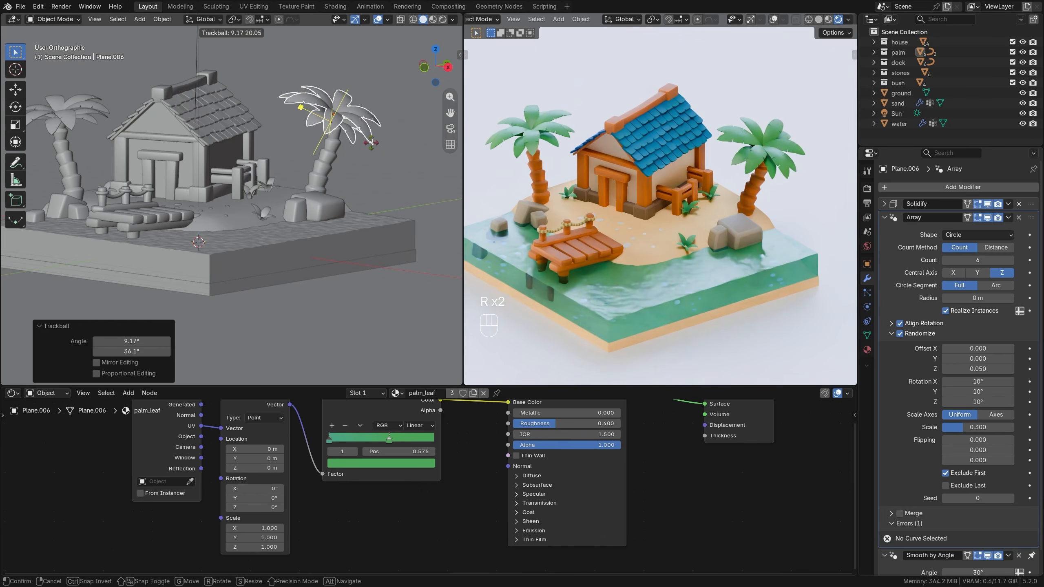
pyautogui.click(366, 152)
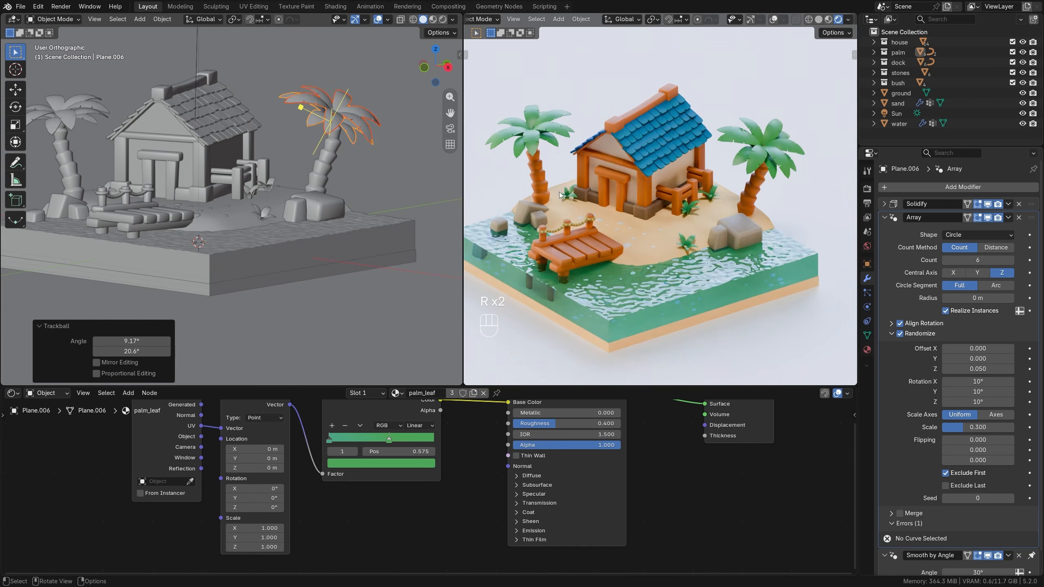
# Rotate the trunk and leaves of the palm behind the dock about 29.8° around the Z axis.
pyautogui.scroll(-3, 560, 195)
pyautogui.click(71, 160)
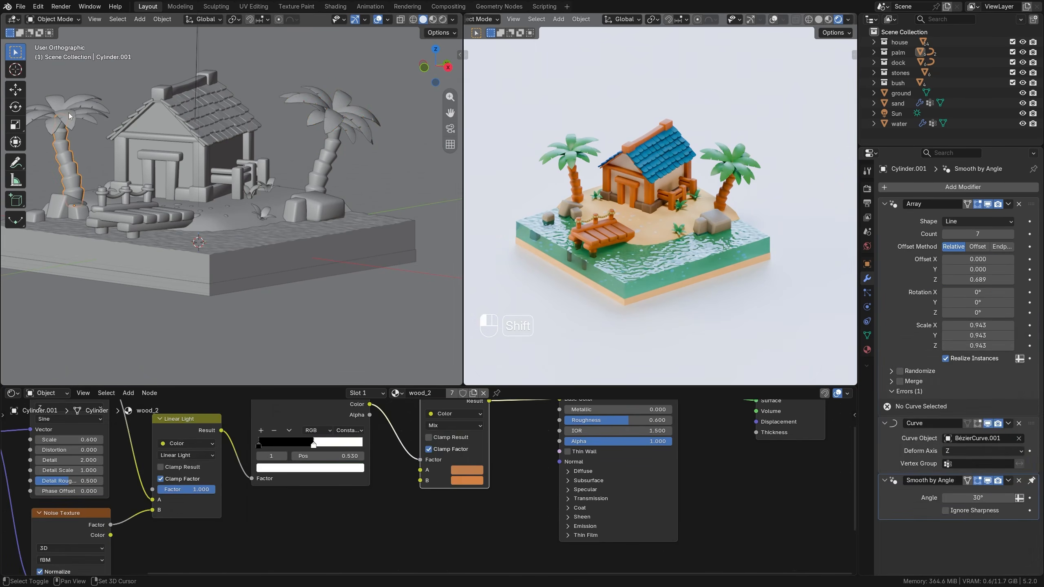
pyautogui.keyDown('shift'); pyautogui.click(68, 112); pyautogui.keyUp('shift')
pyautogui.press('r')
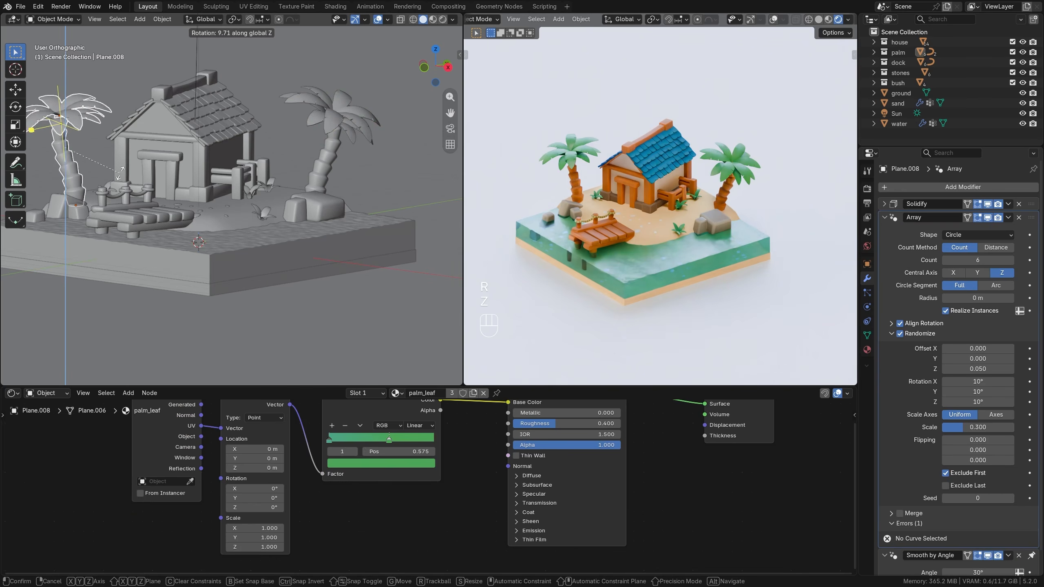
pyautogui.press('z')
pyautogui.click(105, 162)
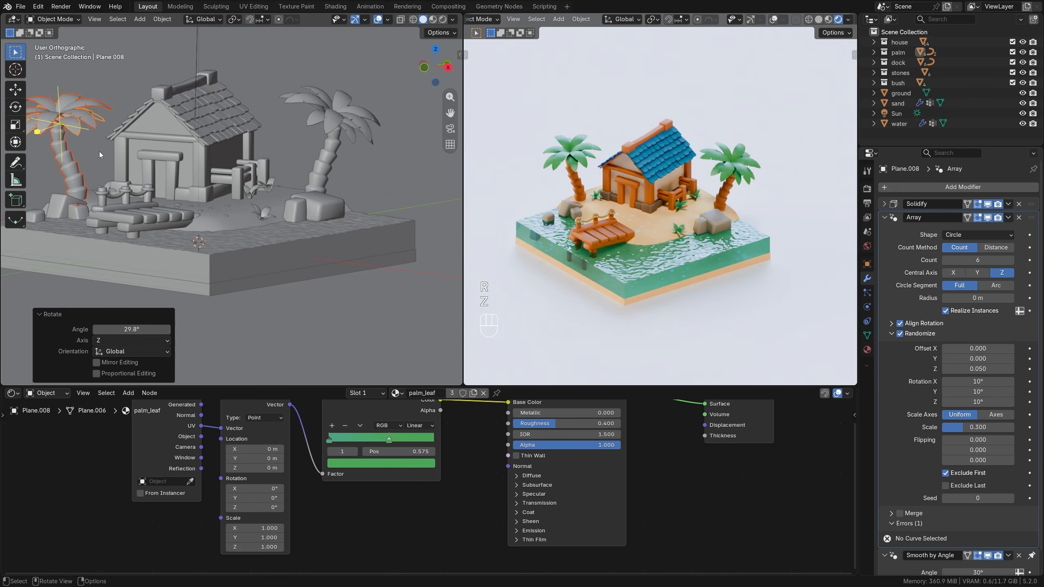
# Assign the existing stone material to the scattered pebbles' source object beneath the island.
pyautogui.scroll(4, 657, 252)
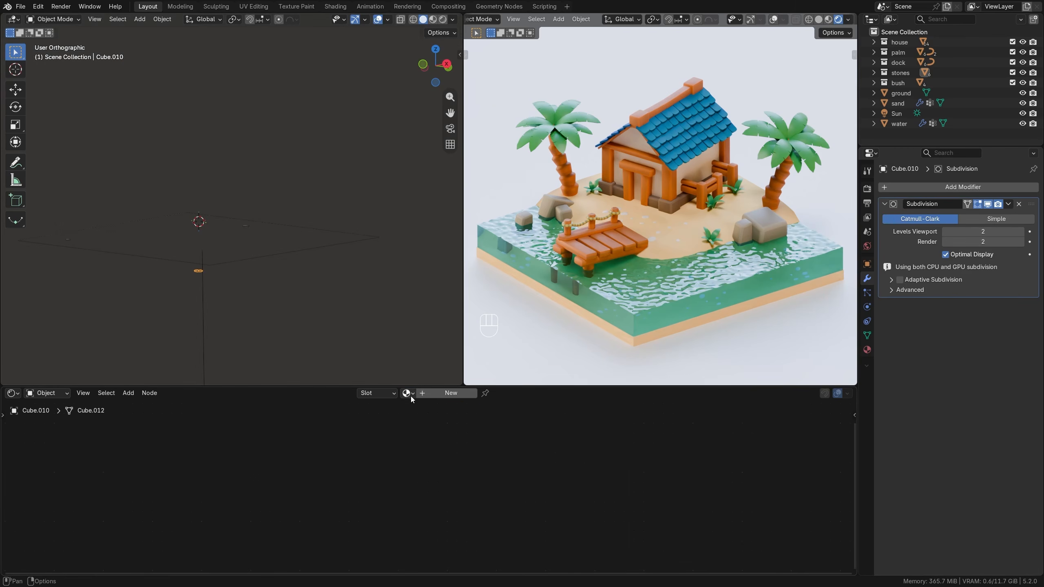
pyautogui.click(409, 394)
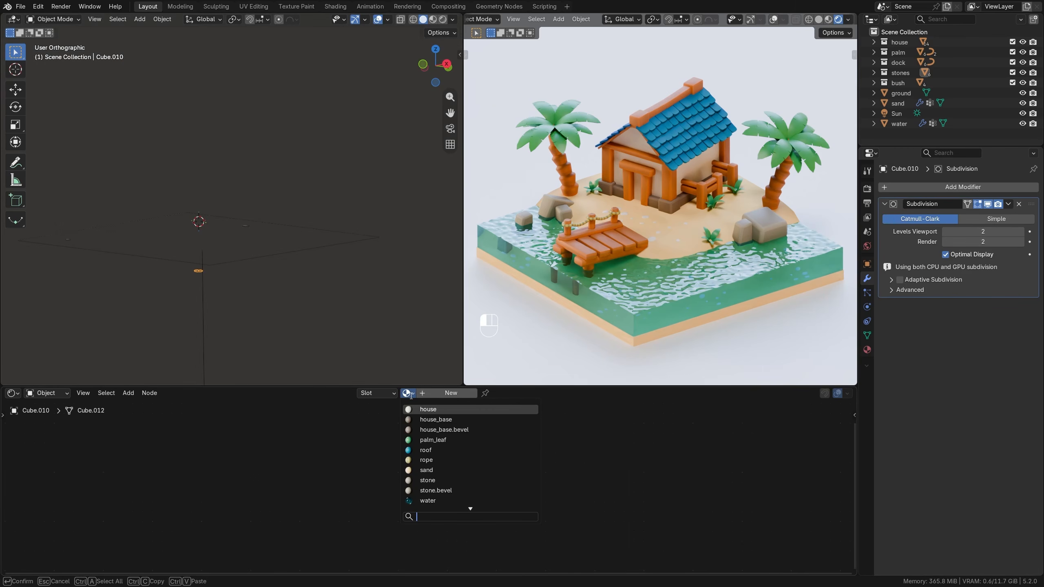
pyautogui.click(428, 480)
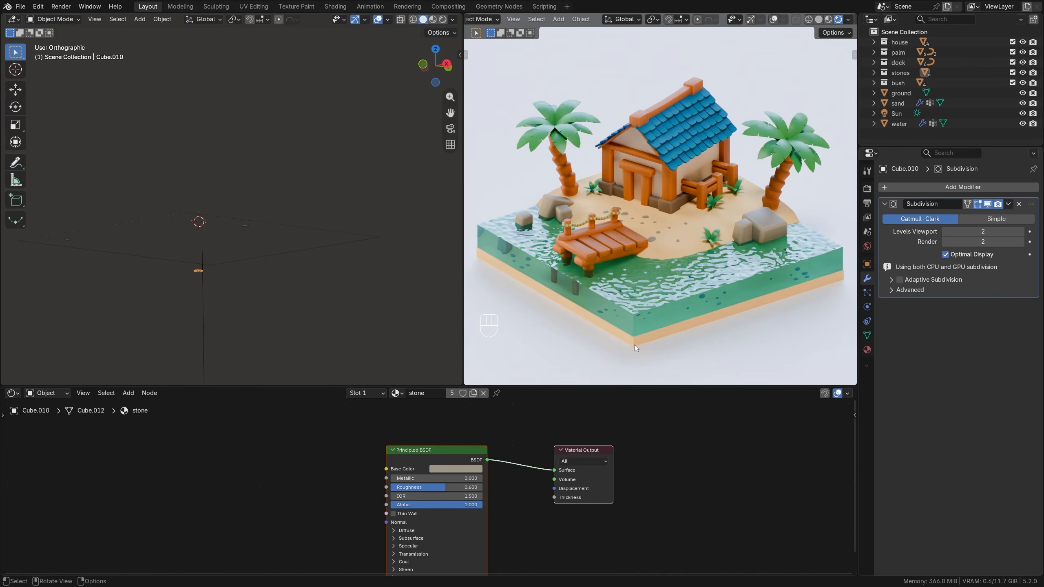
# Change the base color of the house wall material to pure white (#FFFFFFFF).
pyautogui.moveTo(424, 223); pyautogui.dragTo(200, 172, button='middle')
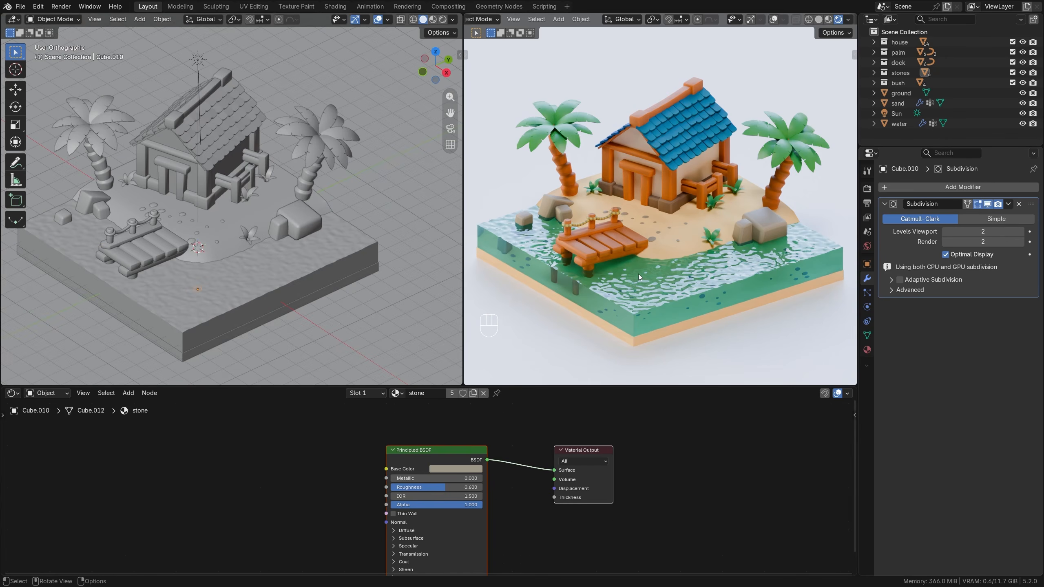
pyautogui.click(638, 145)
pyautogui.click(408, 462)
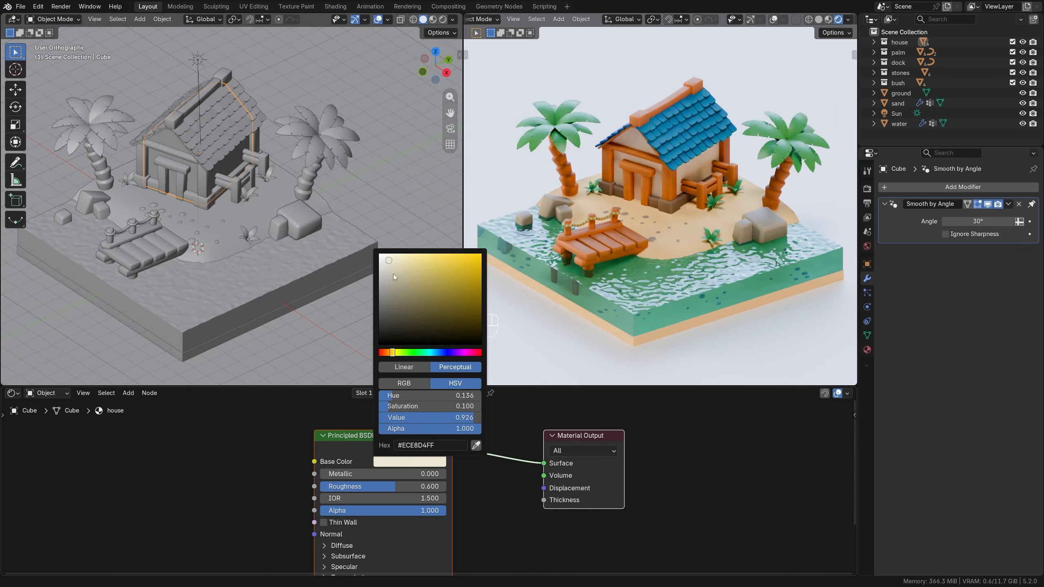
pyautogui.moveTo(393, 274); pyautogui.dragTo(380, 255)
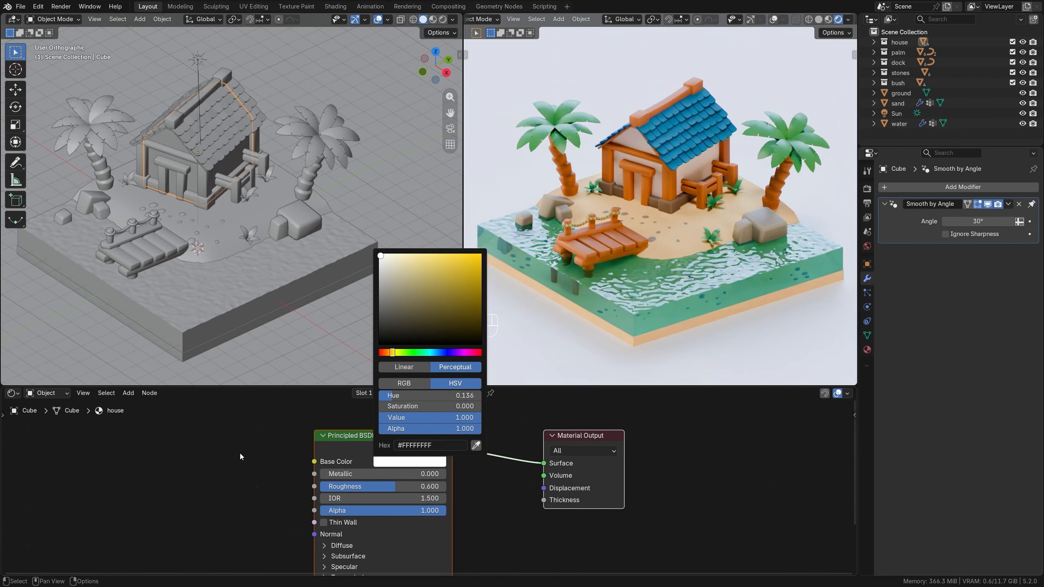
pyautogui.scroll(-1, 494, 444)
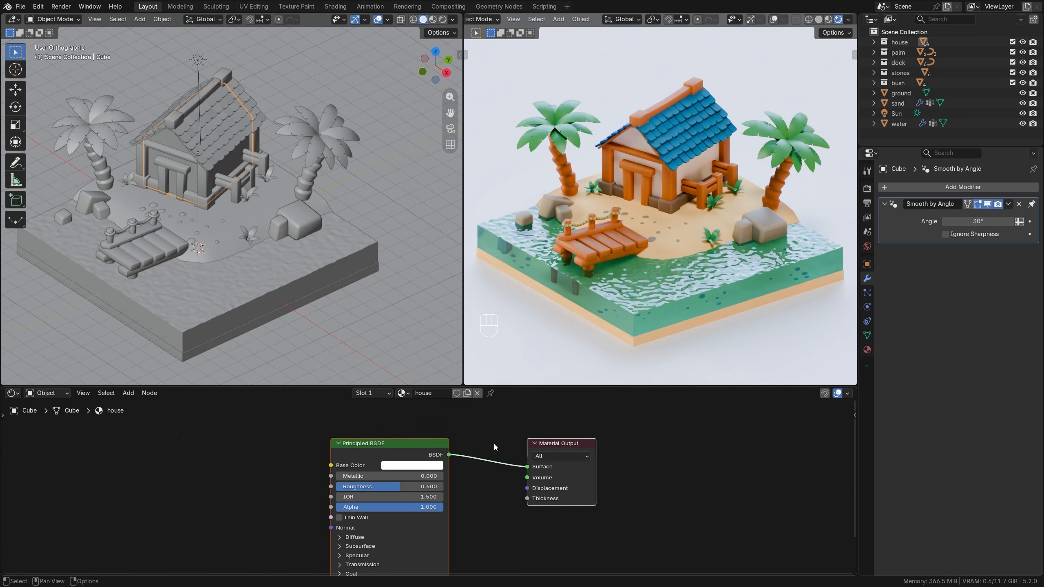
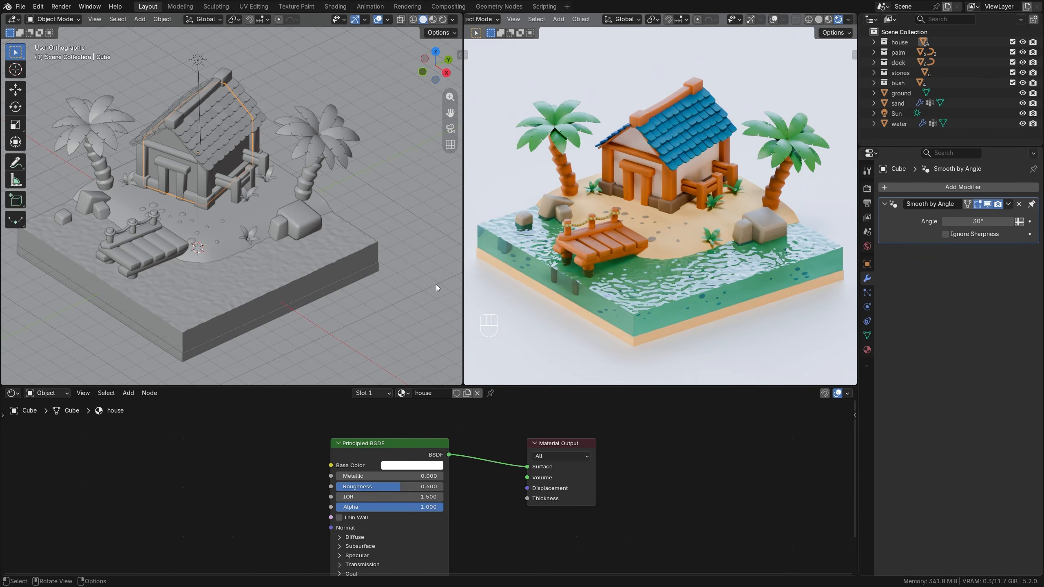
# Add a camera to the top-level scene collection and align it to an angled view of the whole island.
pyautogui.scroll(-1, 266, 255)
pyautogui.keyDown('shift'); pyautogui.moveTo(264, 257); pyautogui.dragTo(307, 240, button='middle'); pyautogui.keyUp('shift')
pyautogui.moveTo(306, 240); pyautogui.dragTo(293, 231, button='middle')
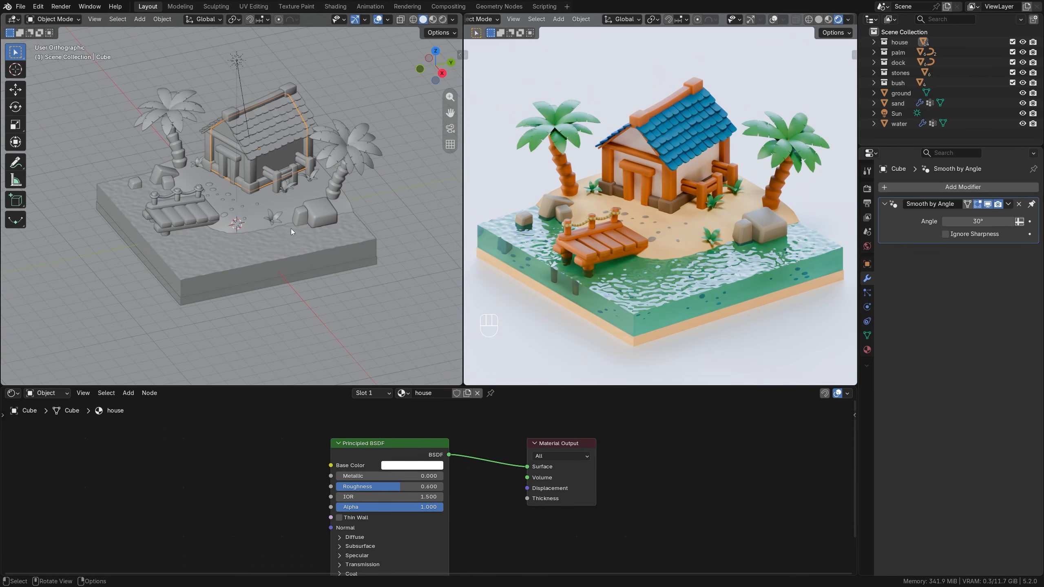
pyautogui.click(904, 32)
pyautogui.hotkey('shift', 'a')
pyautogui.moveTo(264, 206)
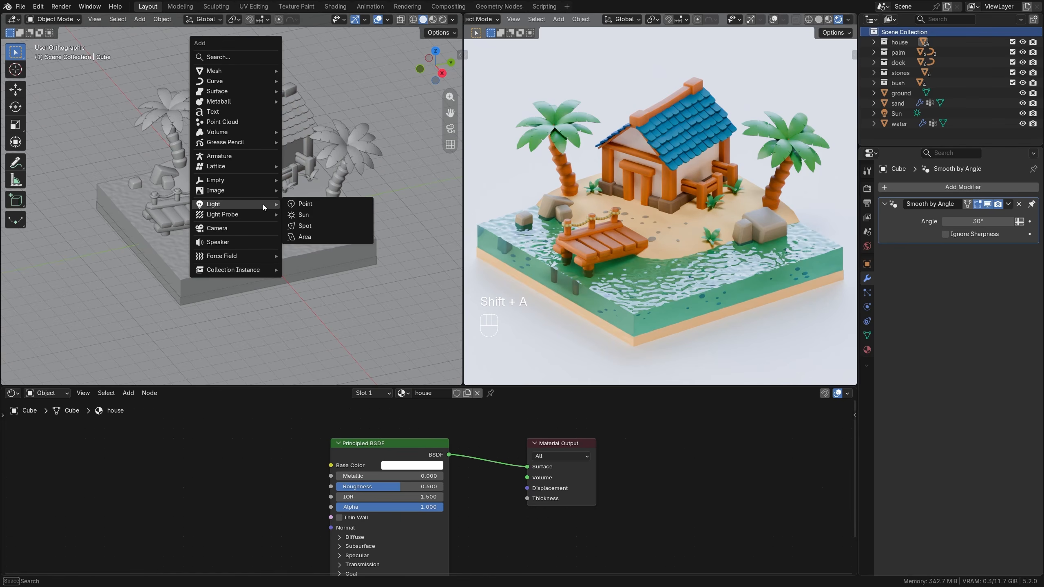
pyautogui.click(254, 228)
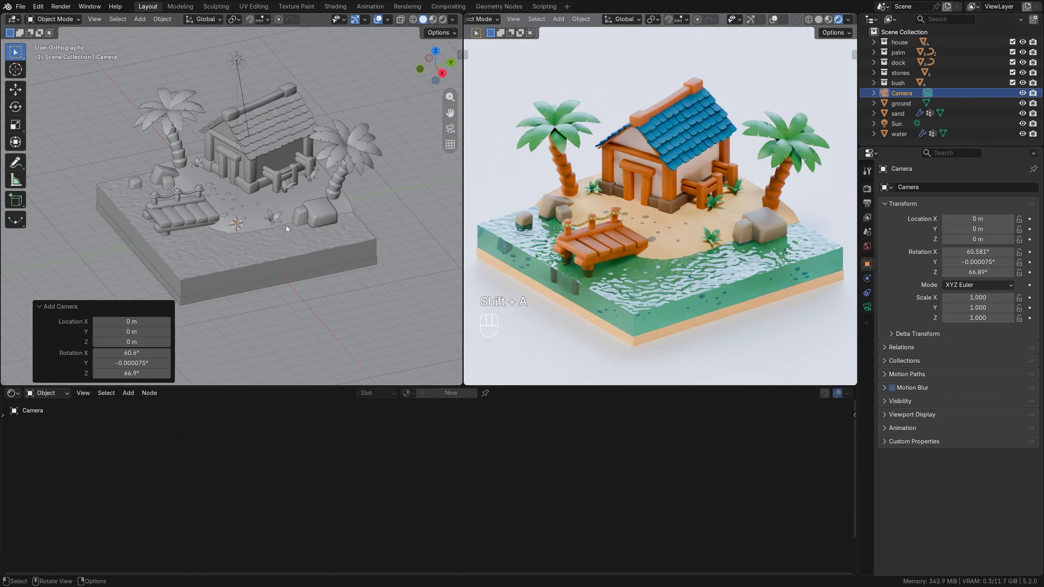
pyautogui.moveTo(285, 225); pyautogui.dragTo(322, 212, button='middle')
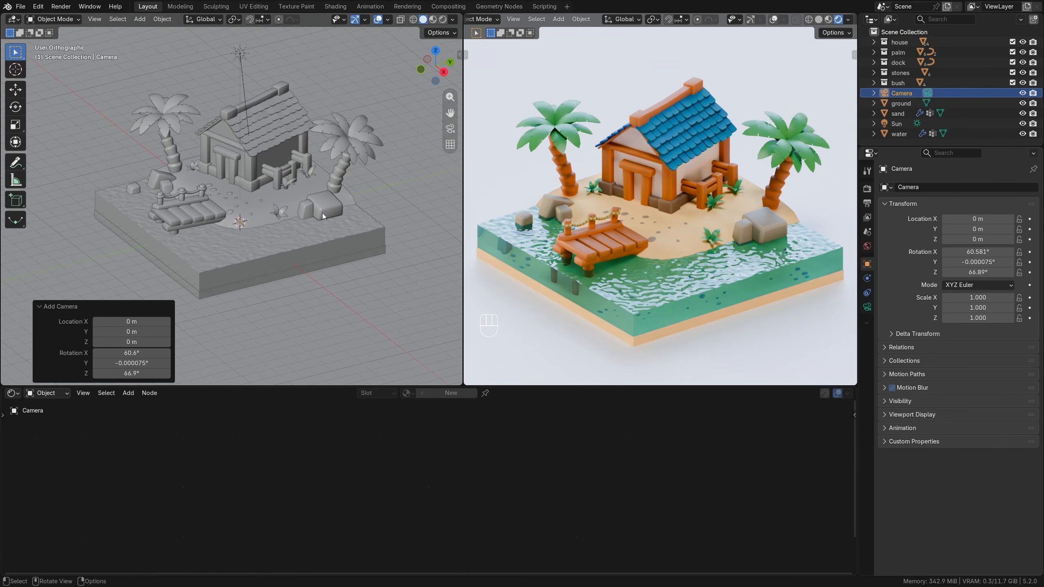
pyautogui.press('ctrl+alt+KP_0')
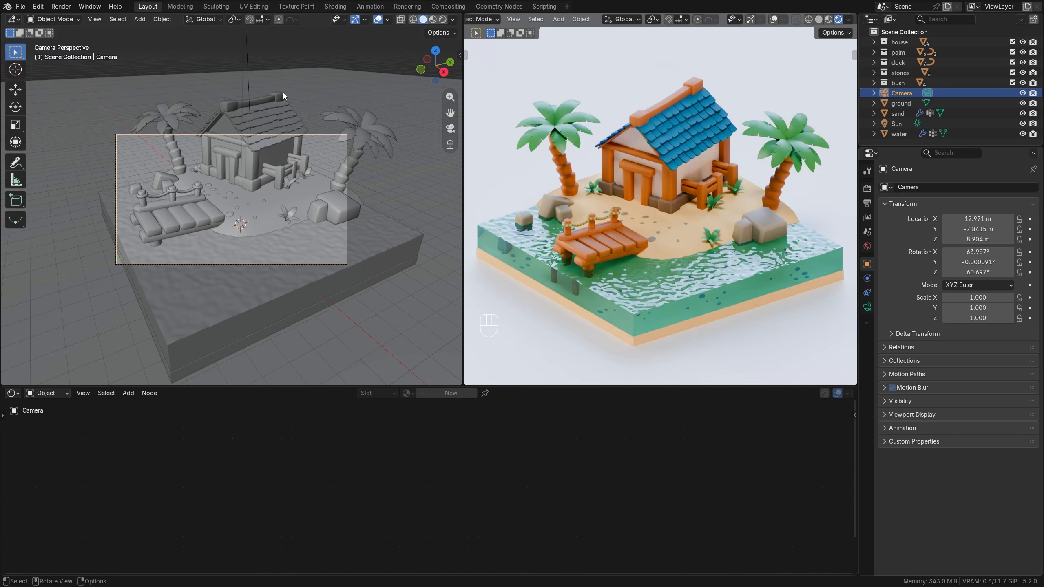
# Make the camera orthographic with a scale of 26.2 and center the island in its frame.
pyautogui.click(869, 308)
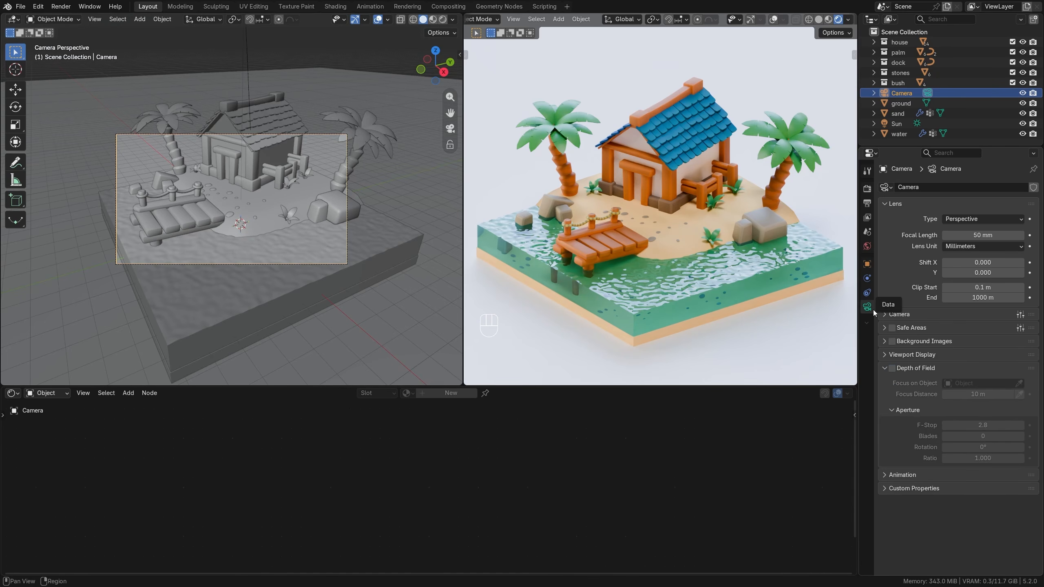
pyautogui.click(982, 218)
pyautogui.click(976, 242)
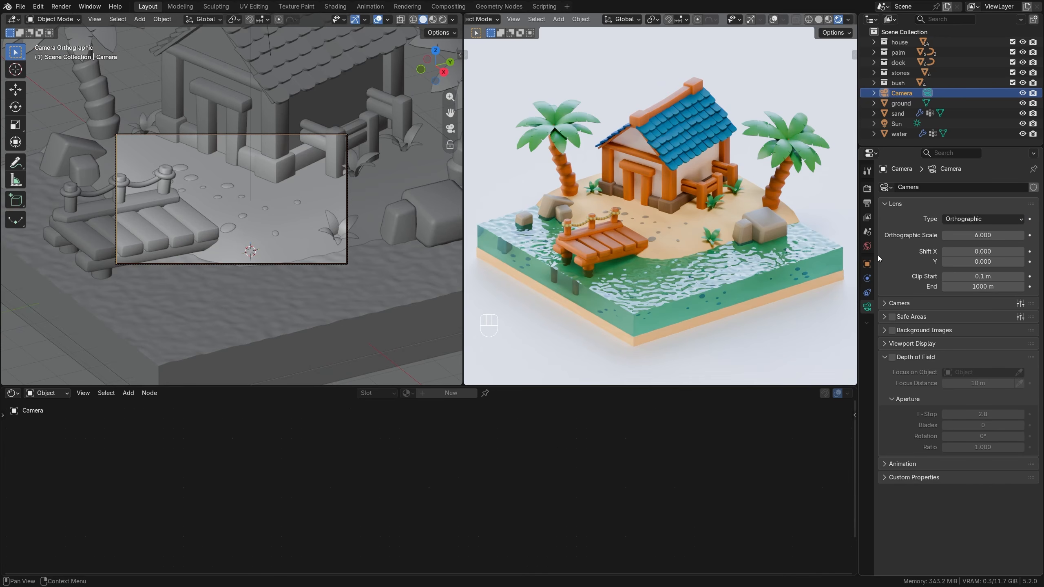
pyautogui.moveTo(987, 236); pyautogui.dragTo(1040, 236)
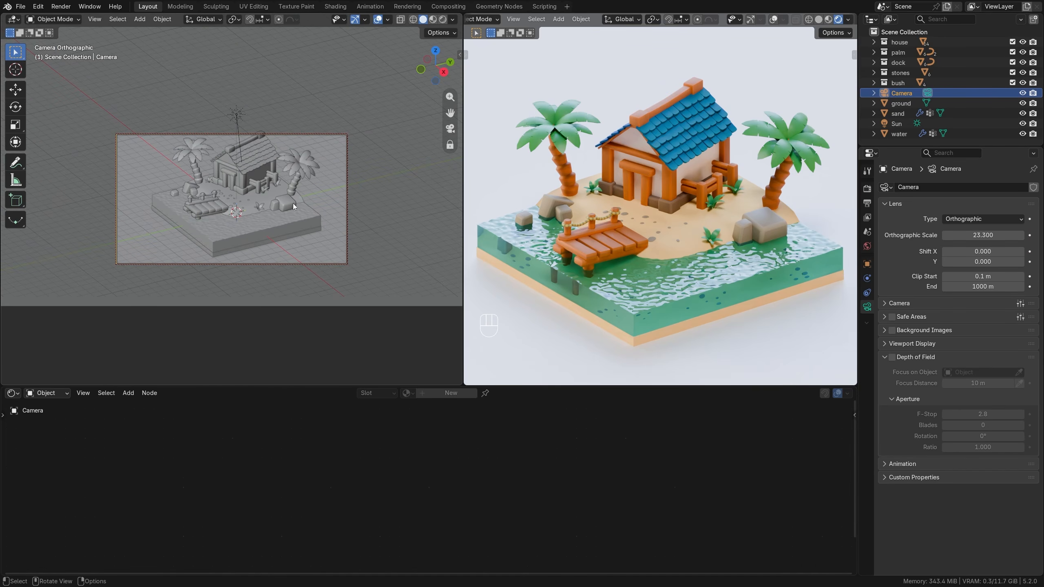
pyautogui.moveTo(281, 188)
pyautogui.keyDown('shift'); pyautogui.mouseDown(button='middle')
pyautogui.moveTo(255, 205)
pyautogui.moveTo(299, 187)
pyautogui.moveTo(260, 203)
pyautogui.moveTo(271, 198)
pyautogui.mouseUp(button='middle'); pyautogui.keyUp('shift')
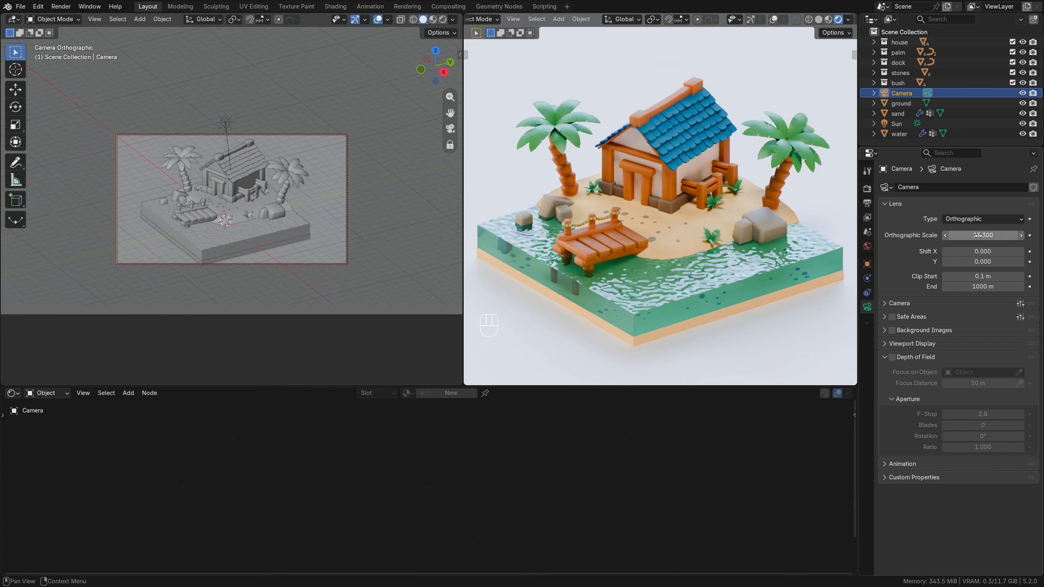
pyautogui.moveTo(976, 236); pyautogui.dragTo(994, 235)
pyautogui.keyDown('shift'); pyautogui.moveTo(270, 220); pyautogui.dragTo(268, 218, button='middle'); pyautogui.keyUp('shift')
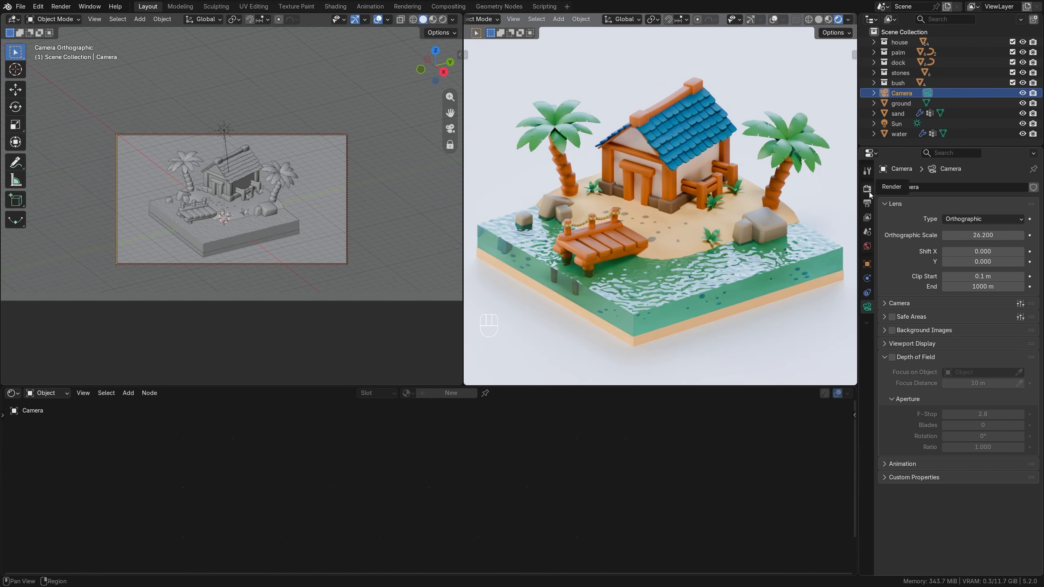
# Set the render resolution to 1500 px wide and 1000 px high.
pyautogui.click(867, 203)
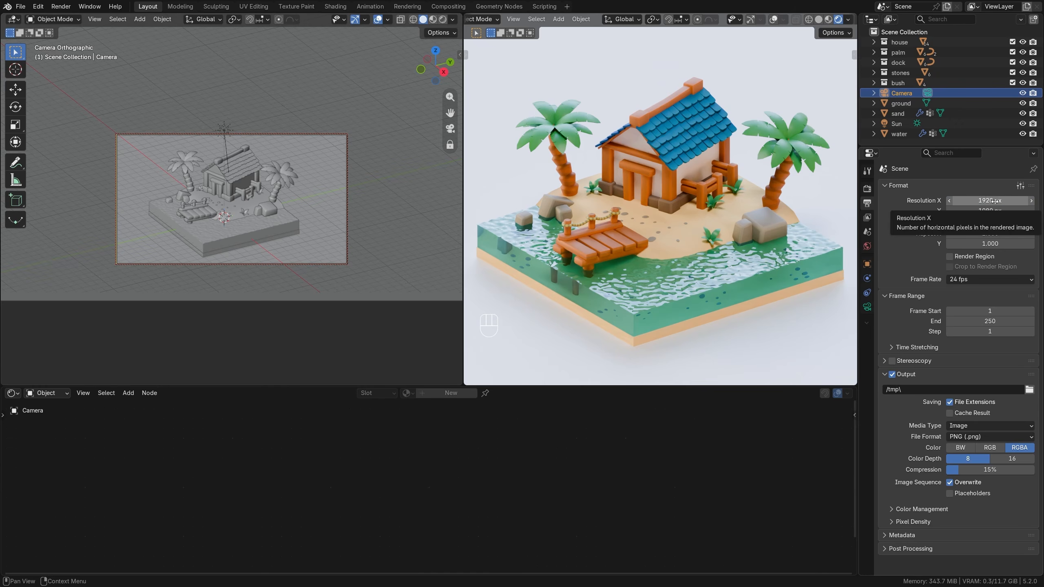
pyautogui.moveTo(989, 200); pyautogui.dragTo(842, 200)
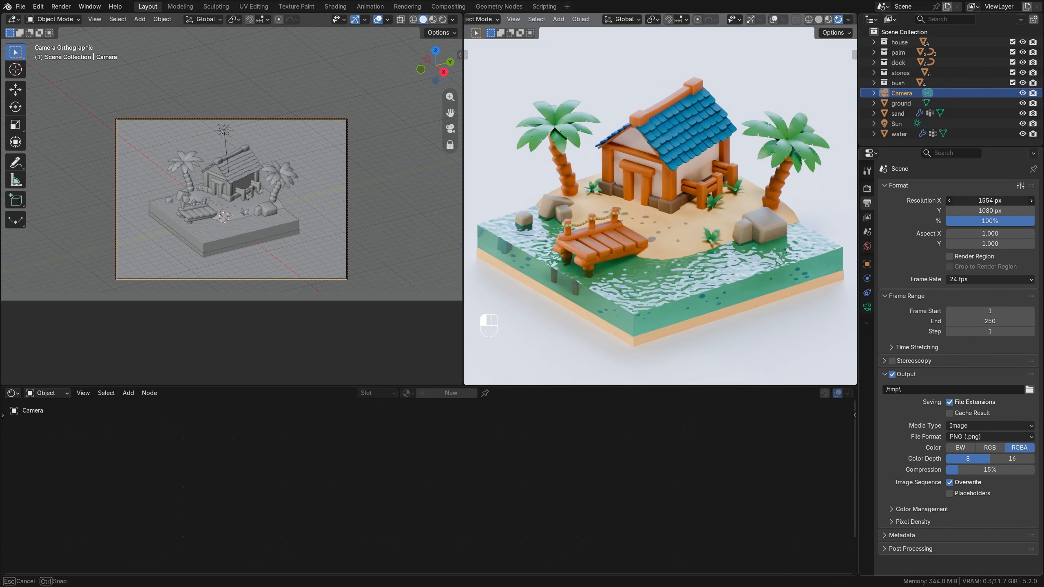
pyautogui.click(990, 200)
pyautogui.write('1500')
pyautogui.press('Return')
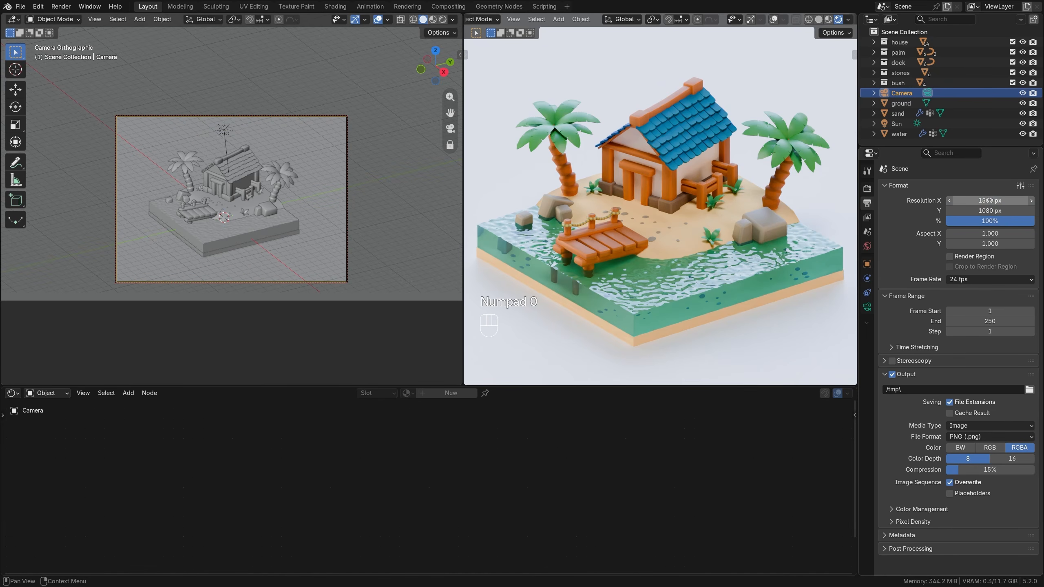
pyautogui.click(985, 209)
pyautogui.write('1000')
pyautogui.press('Return')
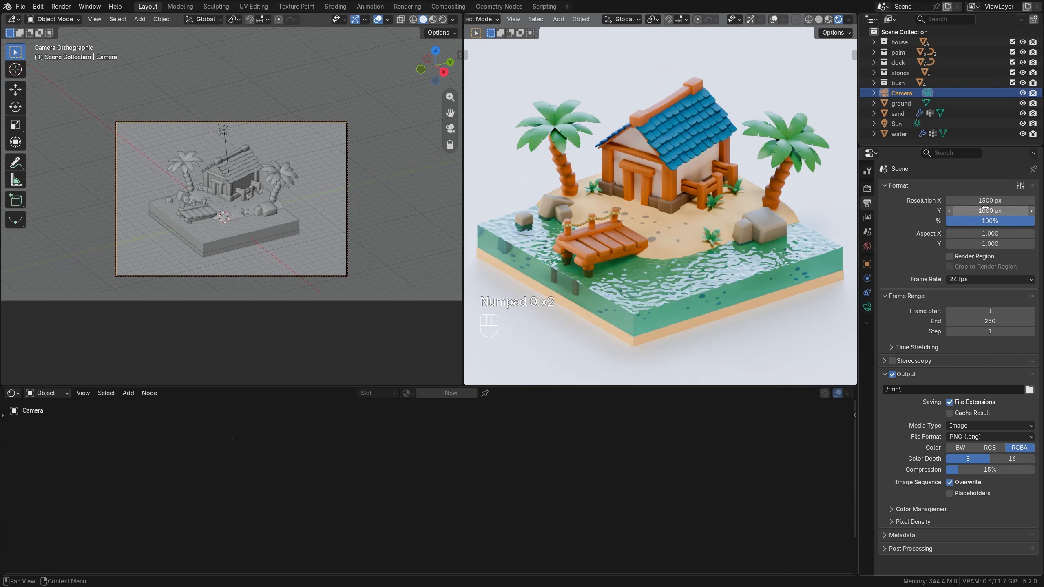
# Set the camera's orthographic scale to 22.4 and recenter the island in the new frame.
pyautogui.keyDown('shift'); pyautogui.moveTo(283, 214); pyautogui.dragTo(284, 218, button='middle'); pyautogui.keyUp('shift')
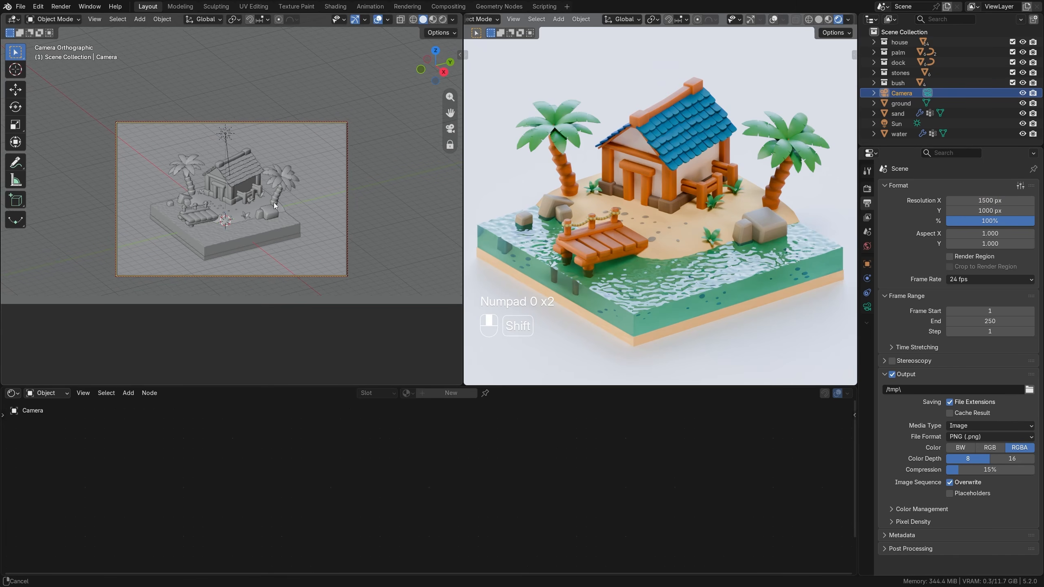
pyautogui.click(867, 306)
pyautogui.moveTo(982, 234)
pyautogui.mouseDown()
pyautogui.moveTo(963, 235)
pyautogui.moveTo(980, 235)
pyautogui.mouseUp()
pyautogui.keyDown('shift'); pyautogui.moveTo(323, 215); pyautogui.dragTo(322, 215, button='middle'); pyautogui.keyUp('shift')
# Show the camera view in the rendered viewport, adjust the camera's angle and framing of the island, and fit the frame to that viewport.
pyautogui.press('KP_0')
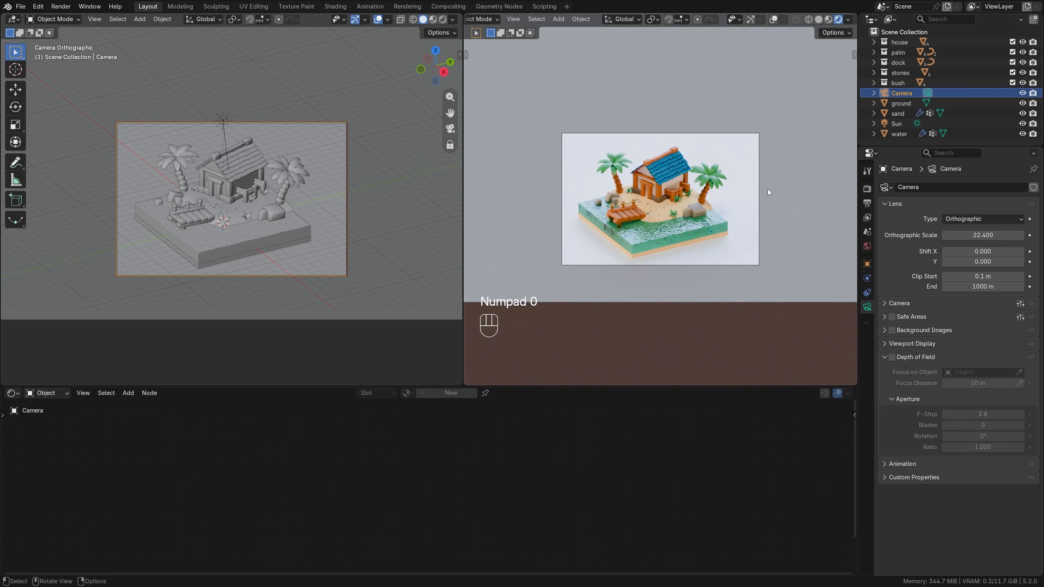
pyautogui.scroll(3, 772, 187)
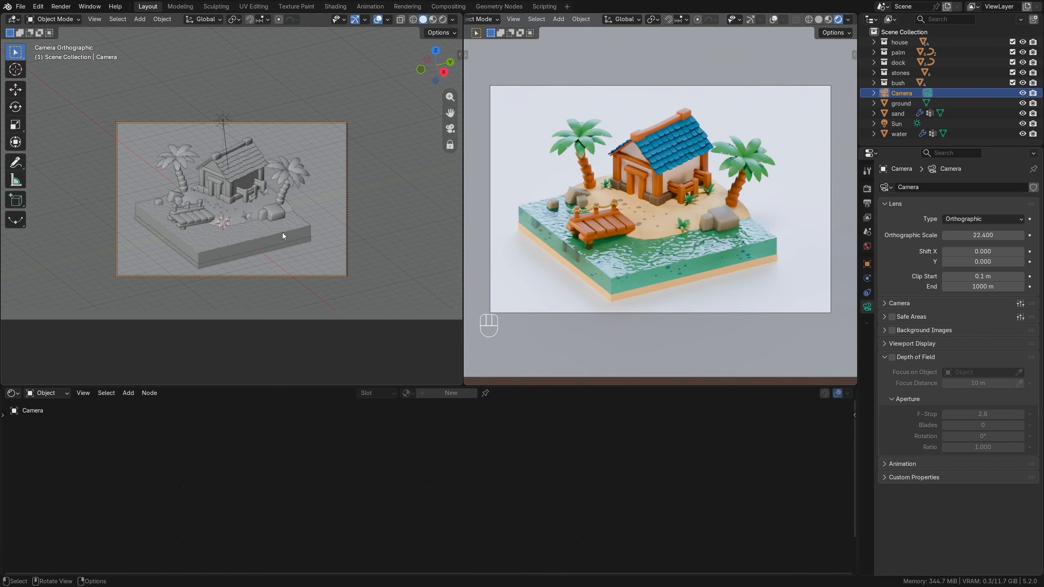
pyautogui.keyDown('shift'); pyautogui.moveTo(302, 239); pyautogui.dragTo(288, 233, button='middle'); pyautogui.keyUp('shift')
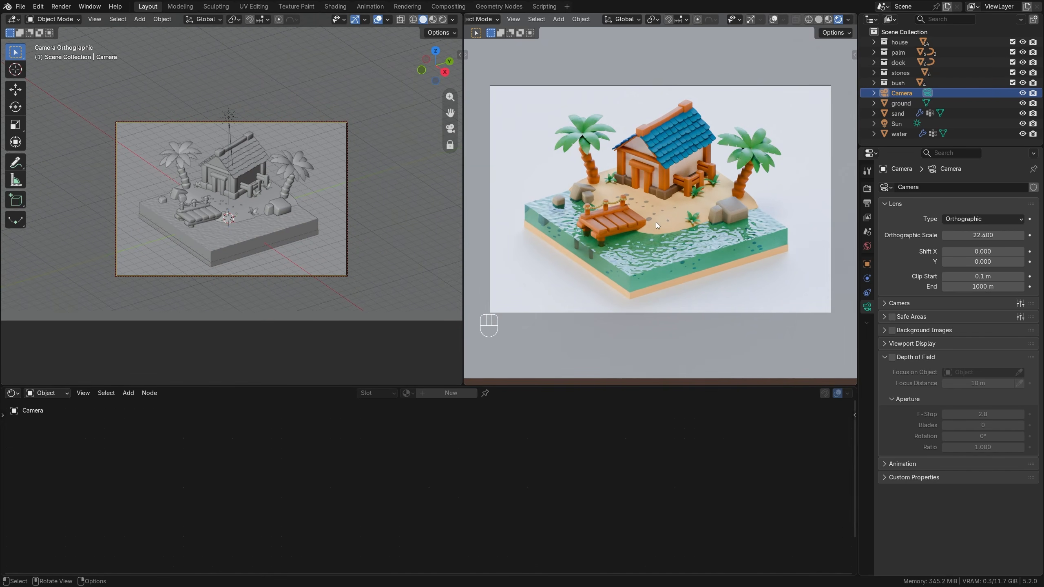
pyautogui.press('Home')
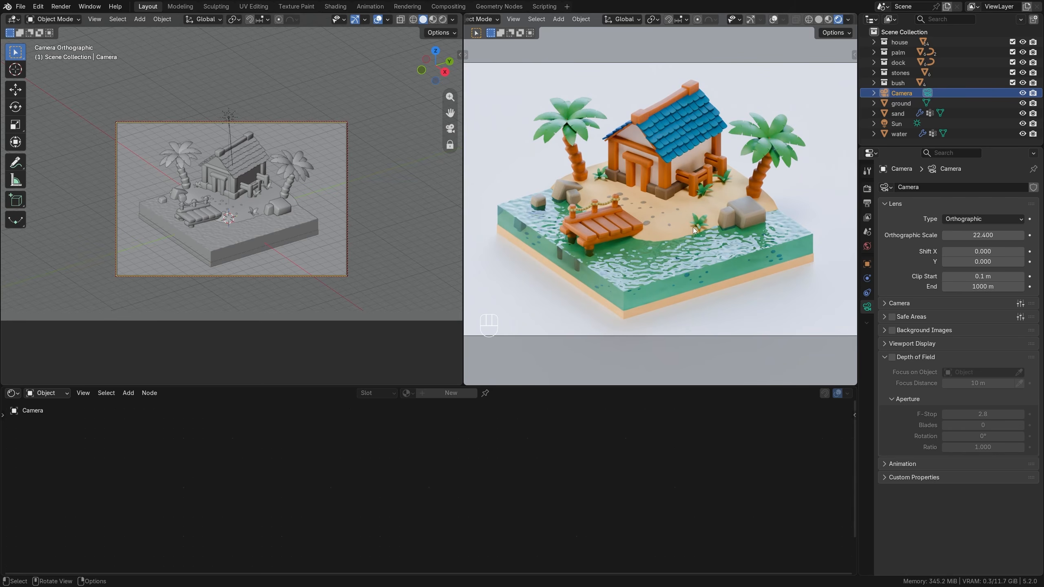
# Add a point light to the scene collection and move it in side view about -6.99 m along Y and 4.41 m along Z.
pyautogui.press('KP_0')
pyautogui.moveTo(327, 233); pyautogui.dragTo(276, 205, button='middle')
pyautogui.hotkey('alt', 'a')
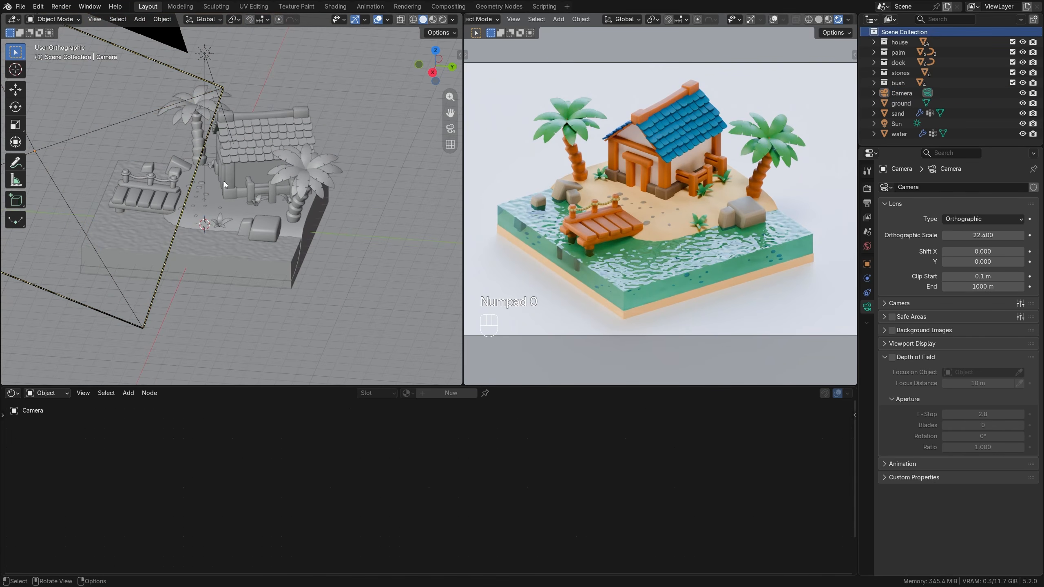
pyautogui.hotkey('shift', 'a')
pyautogui.moveTo(281, 173)
pyautogui.click(350, 173)
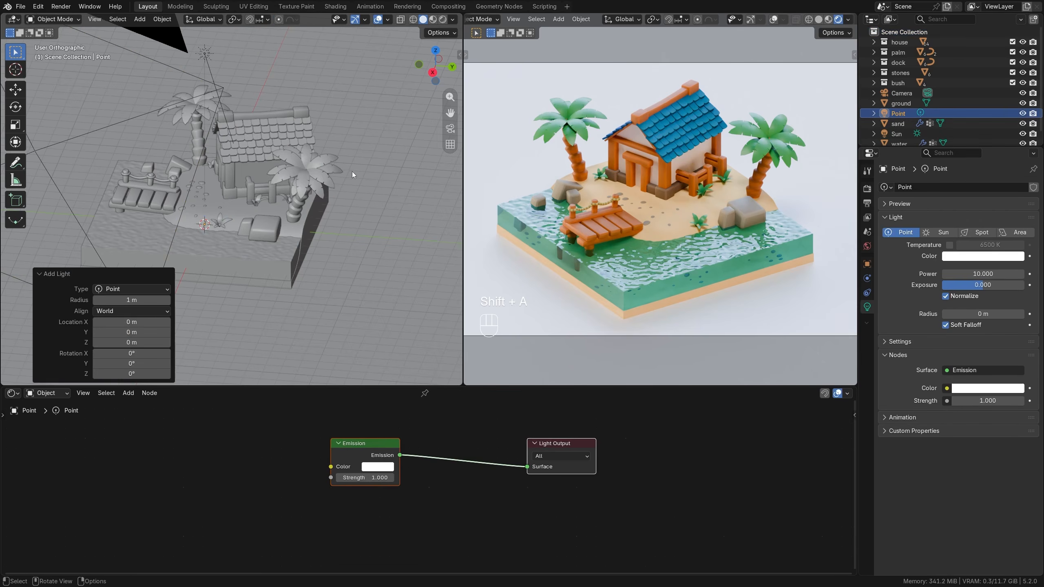
pyautogui.press('KP_1')
pyautogui.press('KP_3')
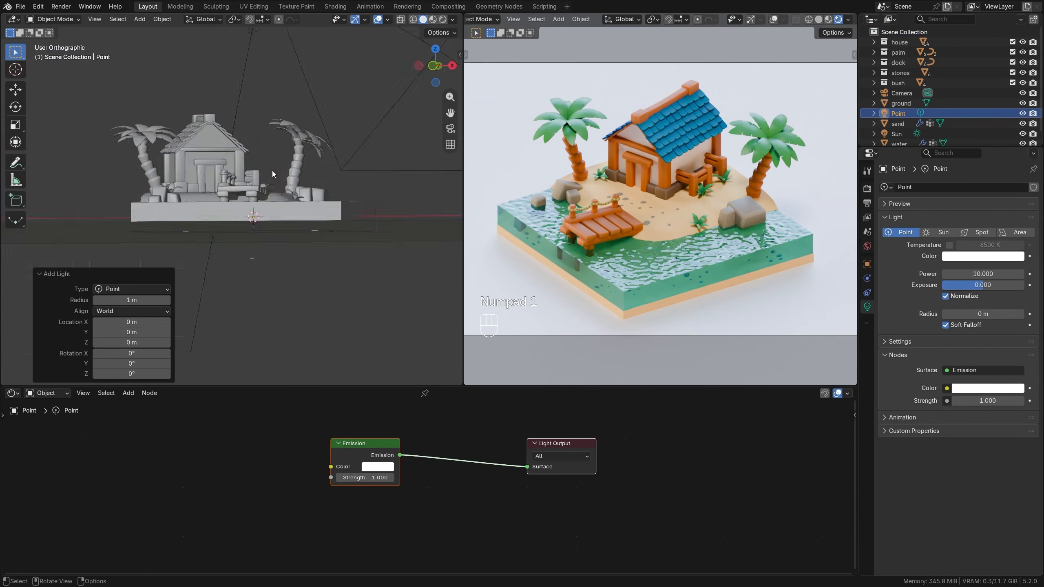
pyautogui.press('g')
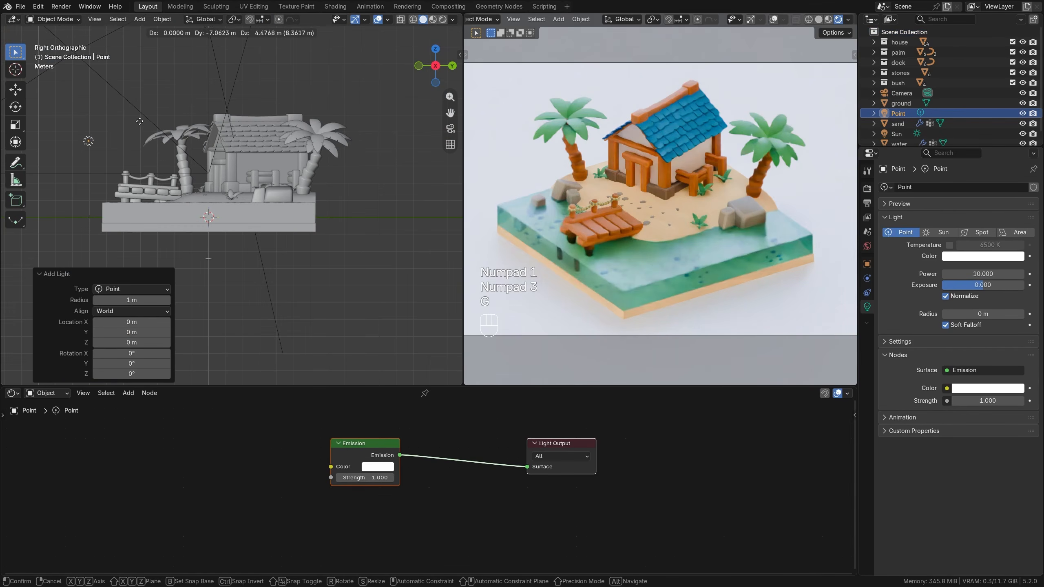
pyautogui.click(141, 113)
# Set the point light's radius to 10 m and its power to 1000.
pyautogui.click(971, 314)
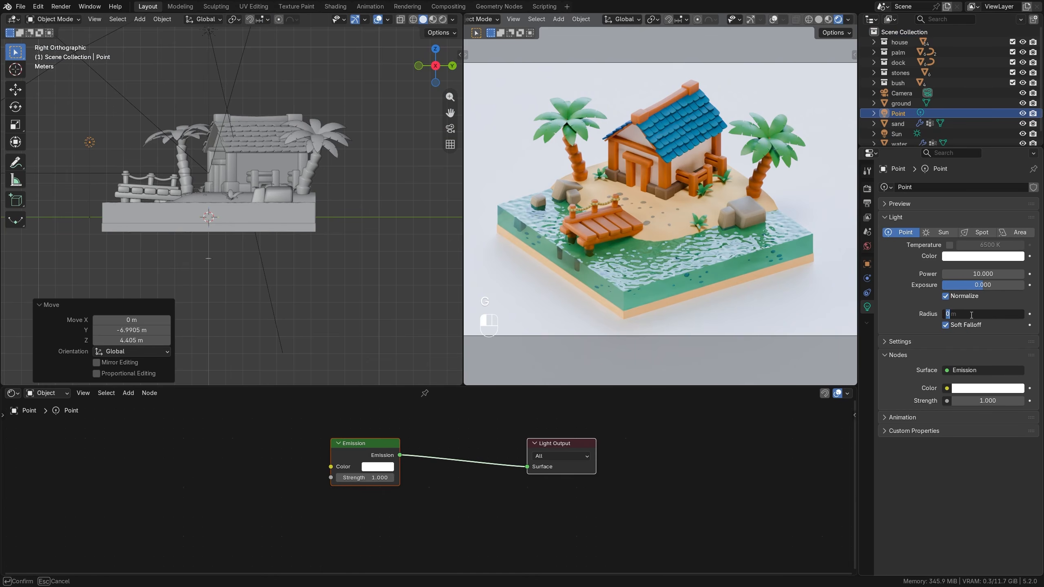
pyautogui.write('10')
pyautogui.press('Return')
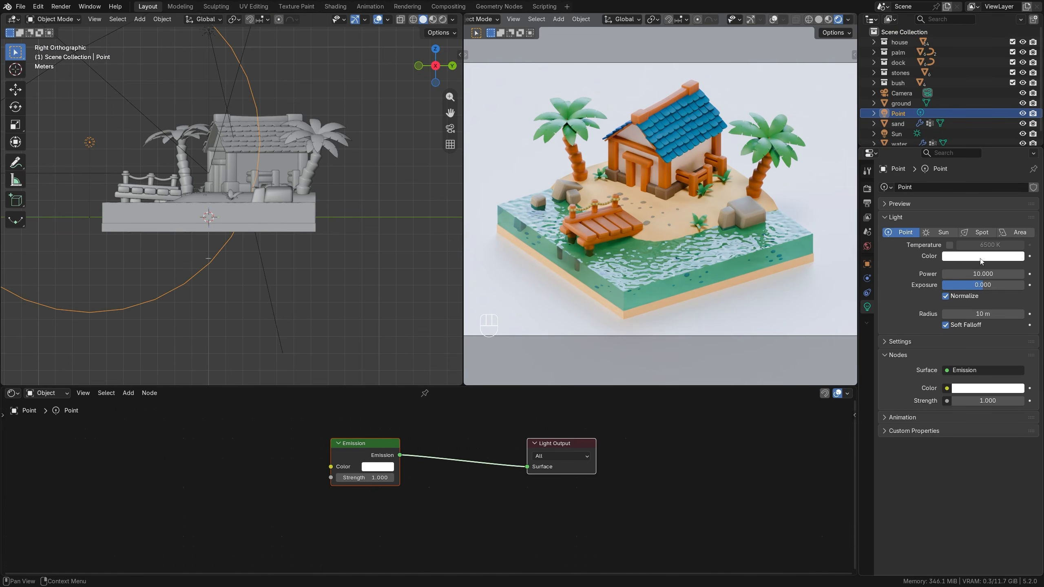
pyautogui.click(987, 274)
pyautogui.press('Return')
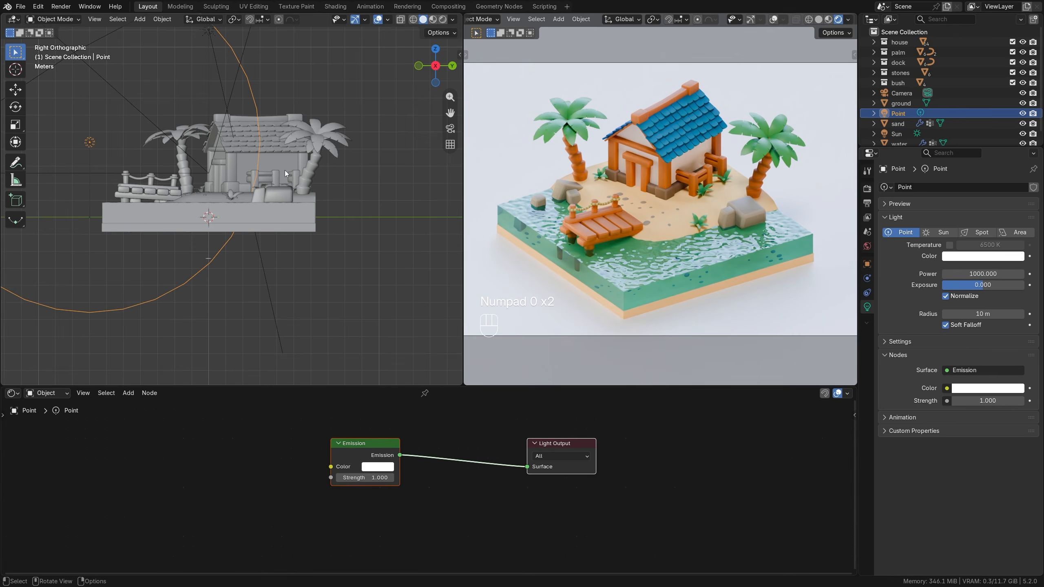
# Select the roof's ridge beam with its two end blocks and scale them by about 1.078 along the global Y axis.
pyautogui.moveTo(182, 145); pyautogui.dragTo(236, 186, button='middle')
pyautogui.scroll(3, 235, 187)
pyautogui.keyDown('shift'); pyautogui.moveTo(225, 117); pyautogui.dragTo(241, 201, button='middle'); pyautogui.keyUp('shift')
pyautogui.scroll(3, 242, 201)
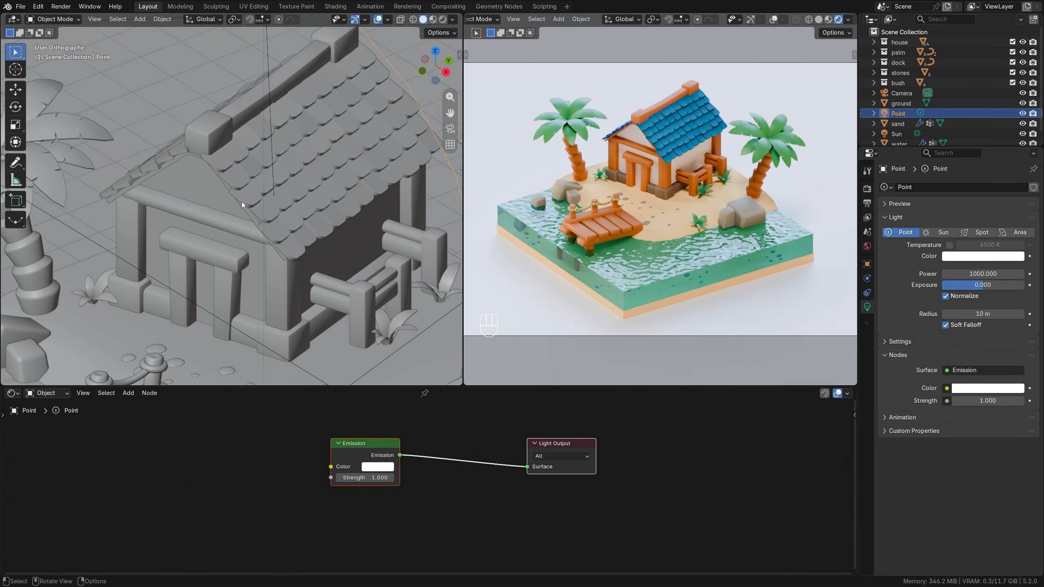
pyautogui.click(219, 132)
pyautogui.keyDown('shift'); pyautogui.click(284, 86); pyautogui.keyUp('shift')
pyautogui.keyDown('shift'); pyautogui.click(348, 50); pyautogui.keyUp('shift')
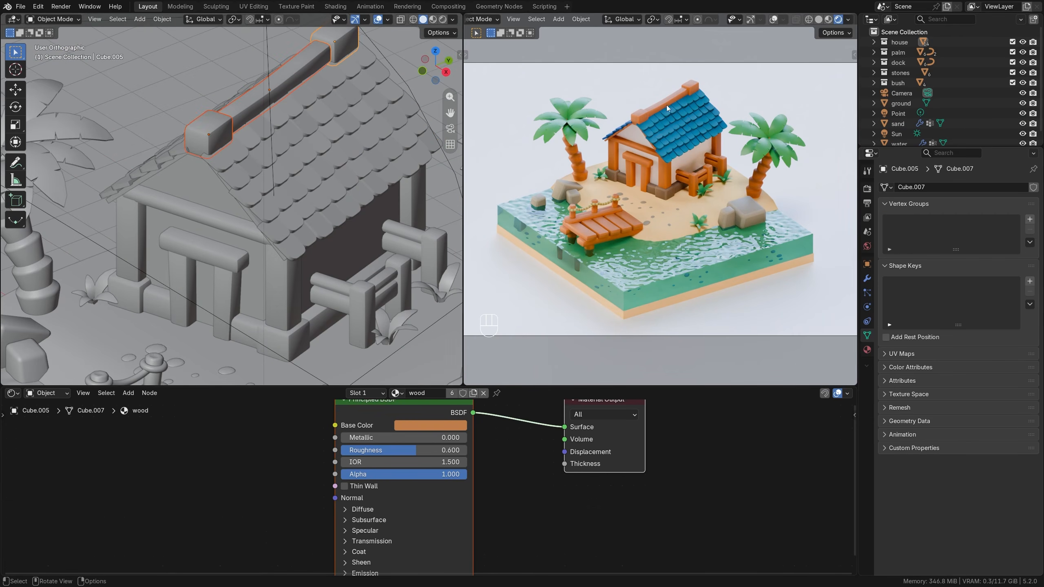
pyautogui.keyDown('shift'); pyautogui.moveTo(364, 91); pyautogui.dragTo(324, 146, button='middle'); pyautogui.keyUp('shift')
pyautogui.press('s')
pyautogui.press('y')
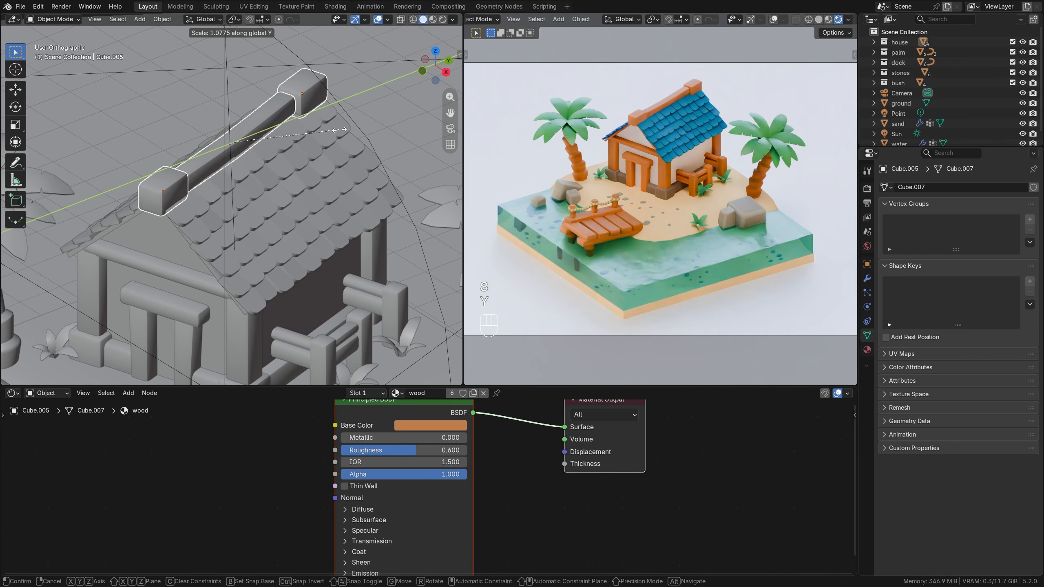
pyautogui.click(320, 157)
# Widen the ridge beam and its end blocks by scaling them about 1.541 along their local X axis.
pyautogui.press('s')
pyautogui.press('x')
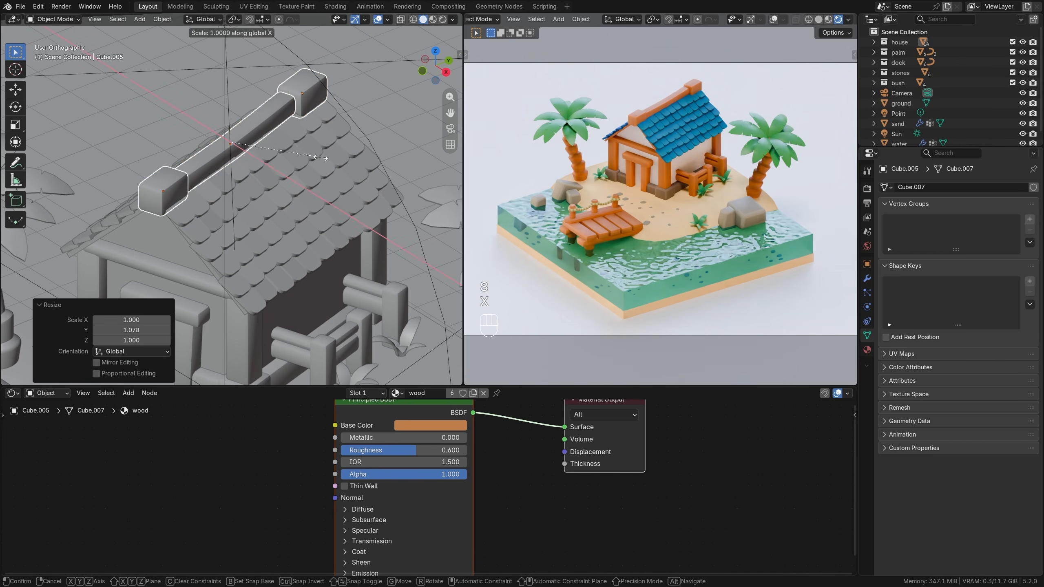
pyautogui.press('x')
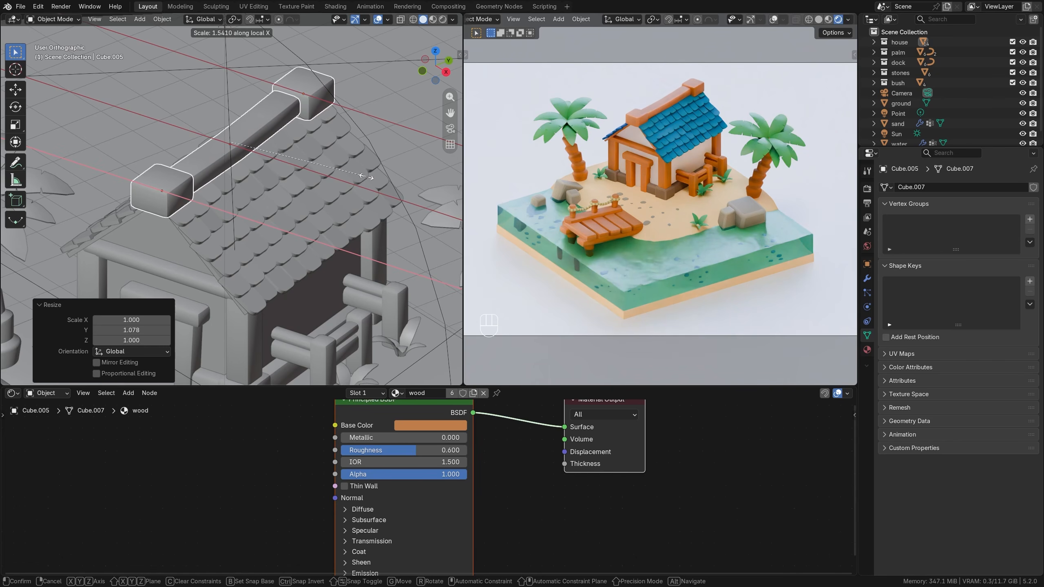
pyautogui.click(366, 177)
pyautogui.scroll(-3, 287, 197)
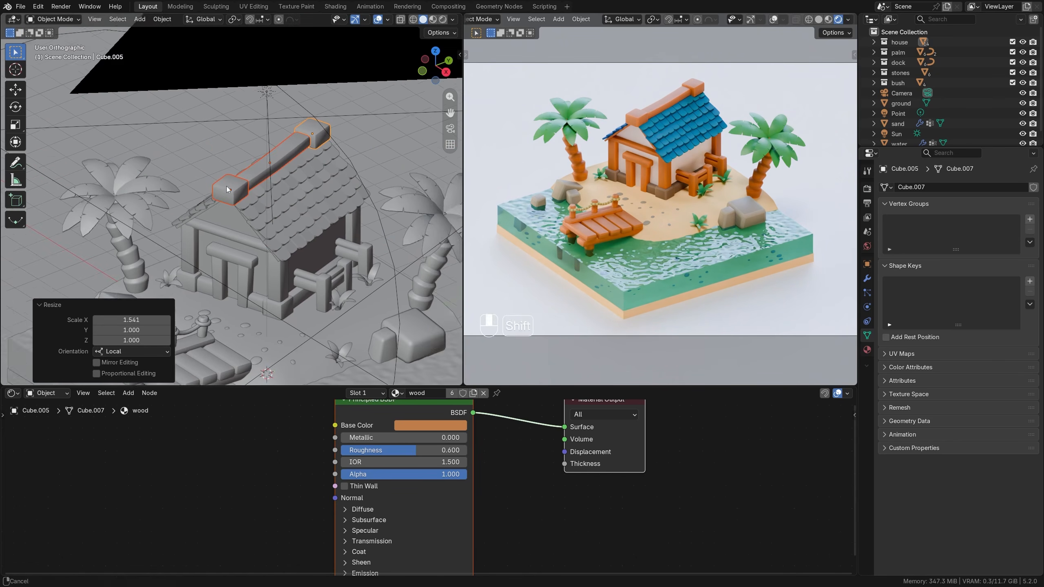
# Adjust the Solidify thickness of one leaf layer on the palm behind the dock.
pyautogui.click(186, 179)
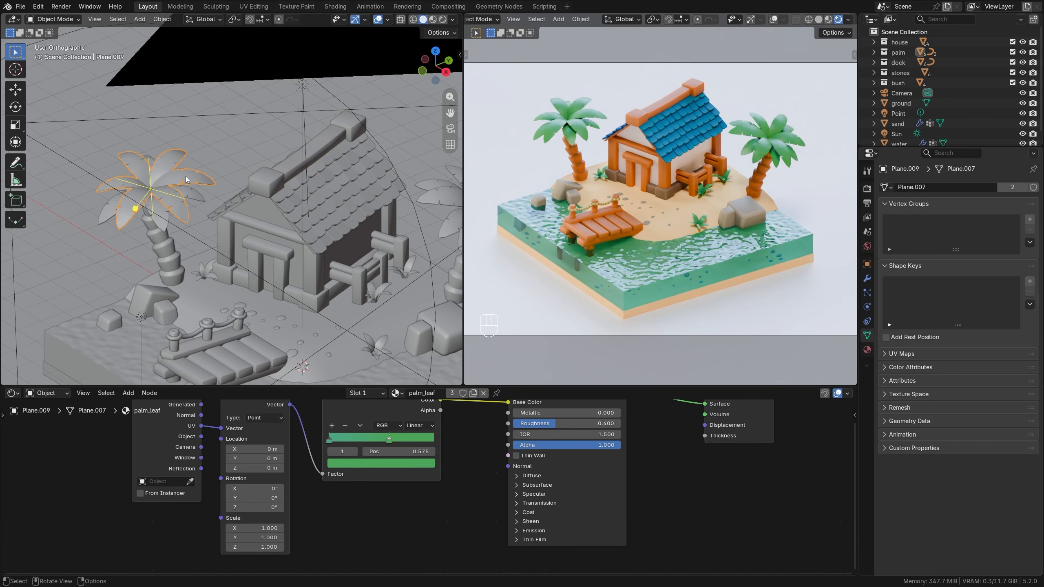
pyautogui.click(867, 278)
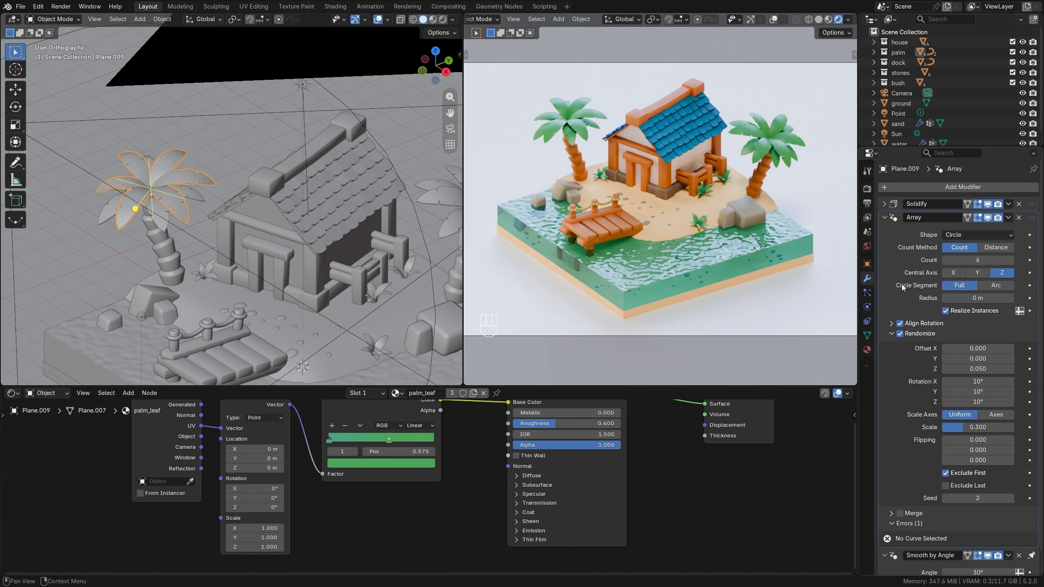
pyautogui.click(884, 204)
pyautogui.moveTo(982, 232); pyautogui.dragTo(976, 231)
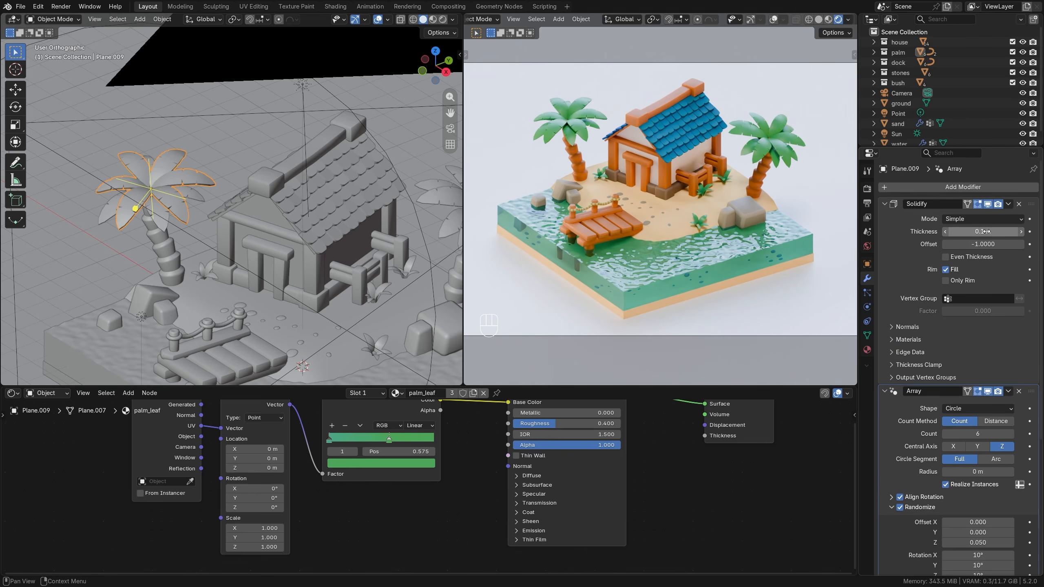
# Copy the 0.1 m Solidify thickness to the dock palm's other leaf layer and to a leaf layer of the second palm.
pyautogui.hotkey('ctrl', 'c')
pyautogui.click(195, 196)
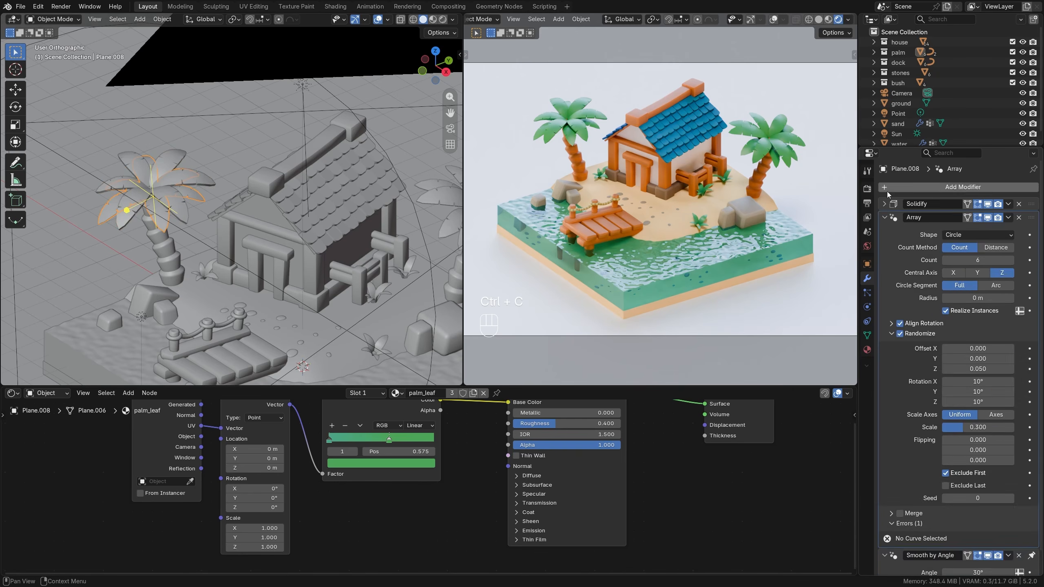
pyautogui.click(883, 203)
pyautogui.hotkey('ctrl', 'v')
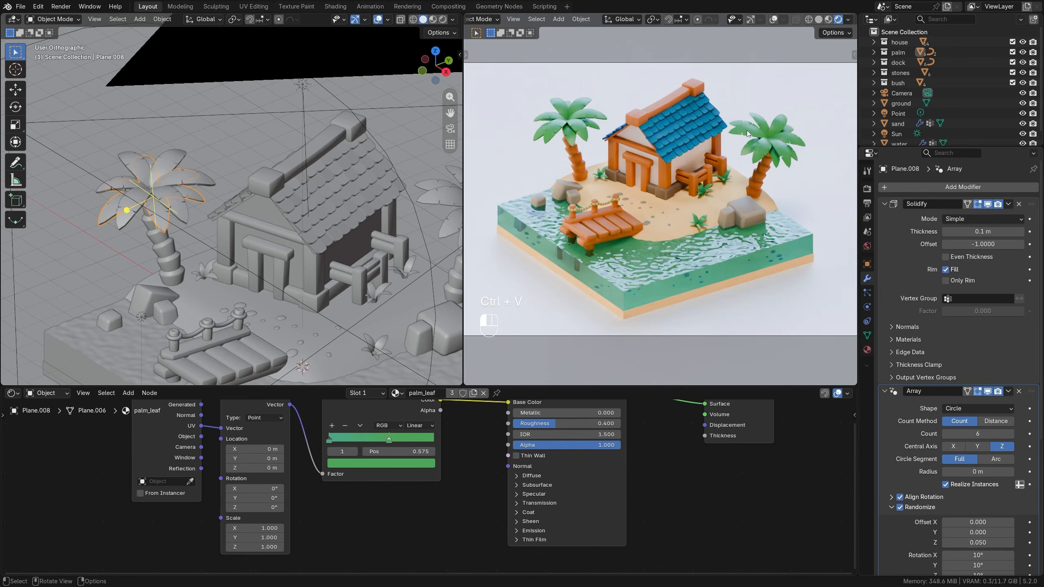
pyautogui.click(746, 133)
pyautogui.hotkey('ctrl', 'v')
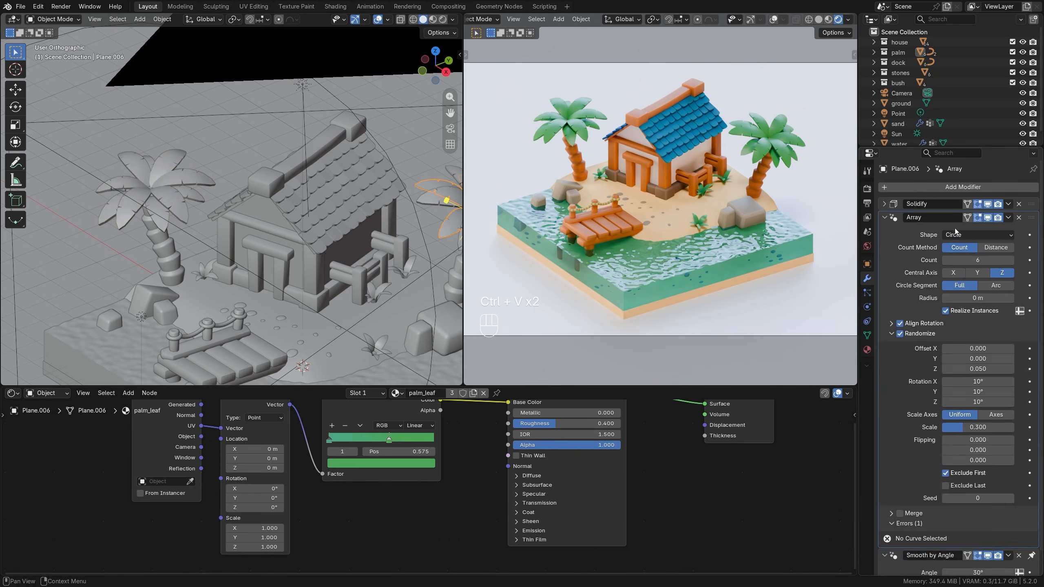
pyautogui.click(884, 203)
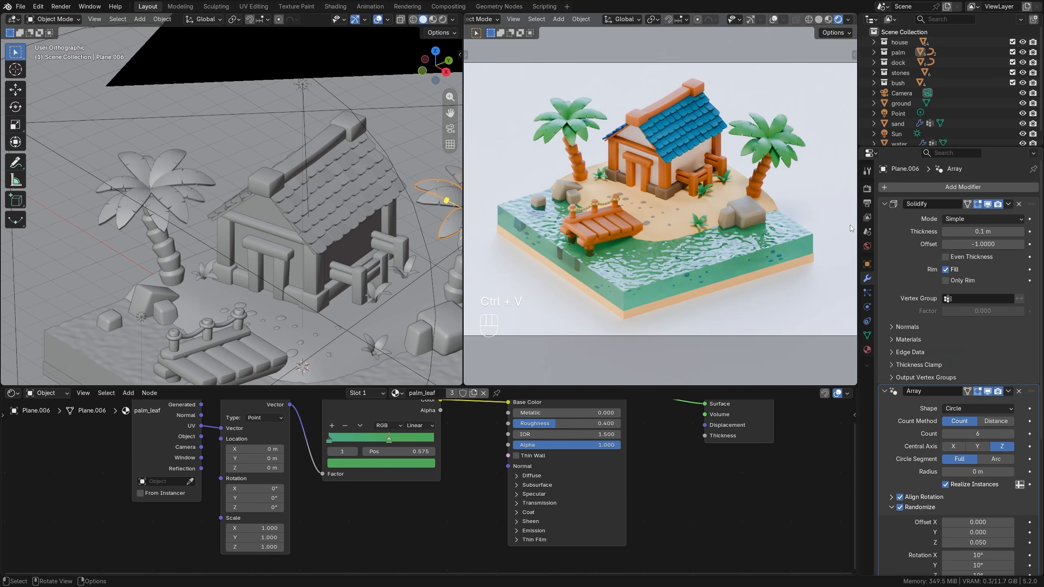
# Set the roughness to 1.0 on the dock's wood_2 material and on the house frame's wood materials.
pyautogui.click(598, 235)
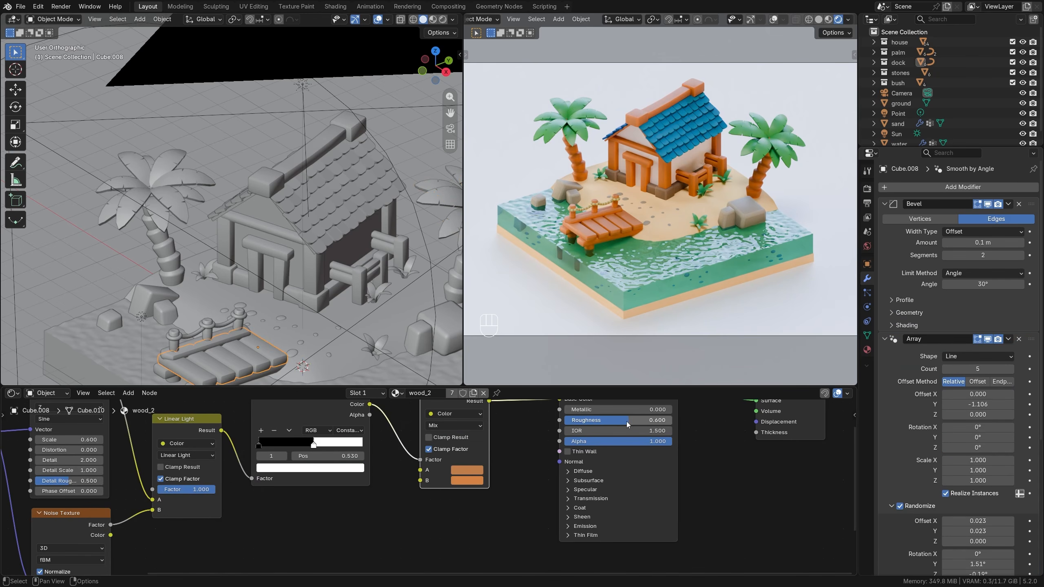
pyautogui.moveTo(629, 420); pyautogui.dragTo(672, 420)
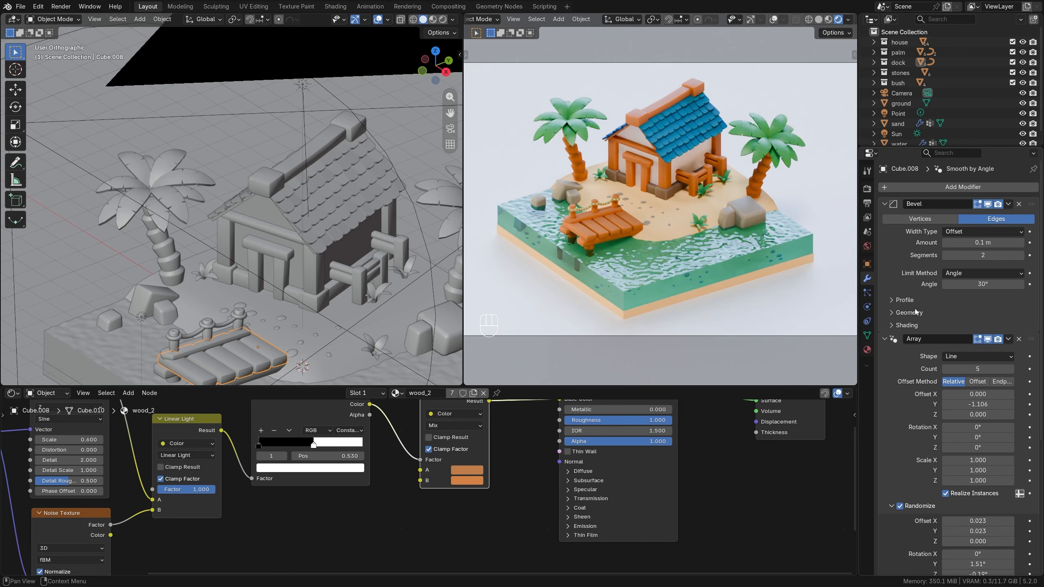
pyautogui.click(867, 350)
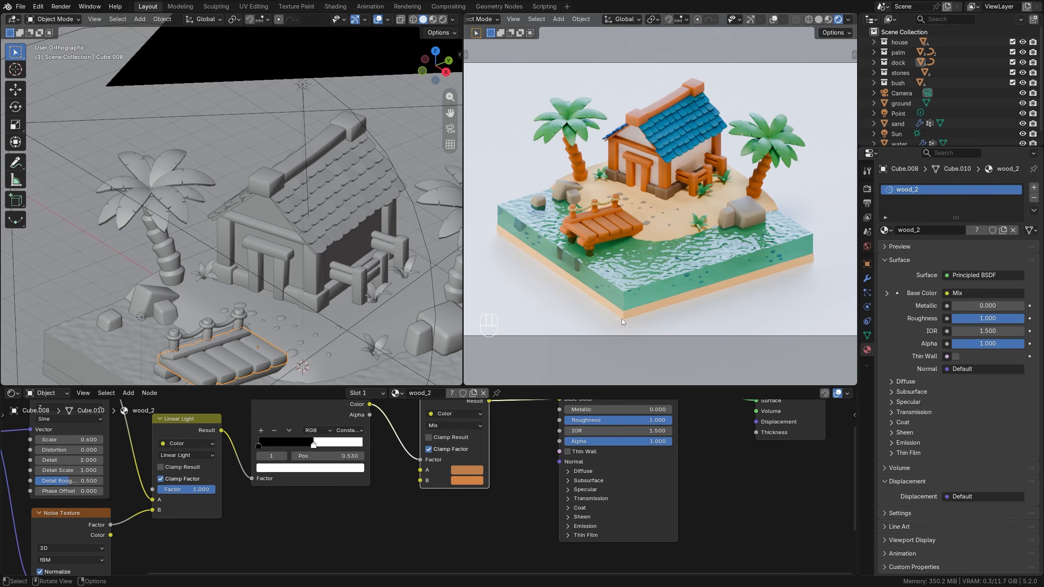
pyautogui.click(633, 186)
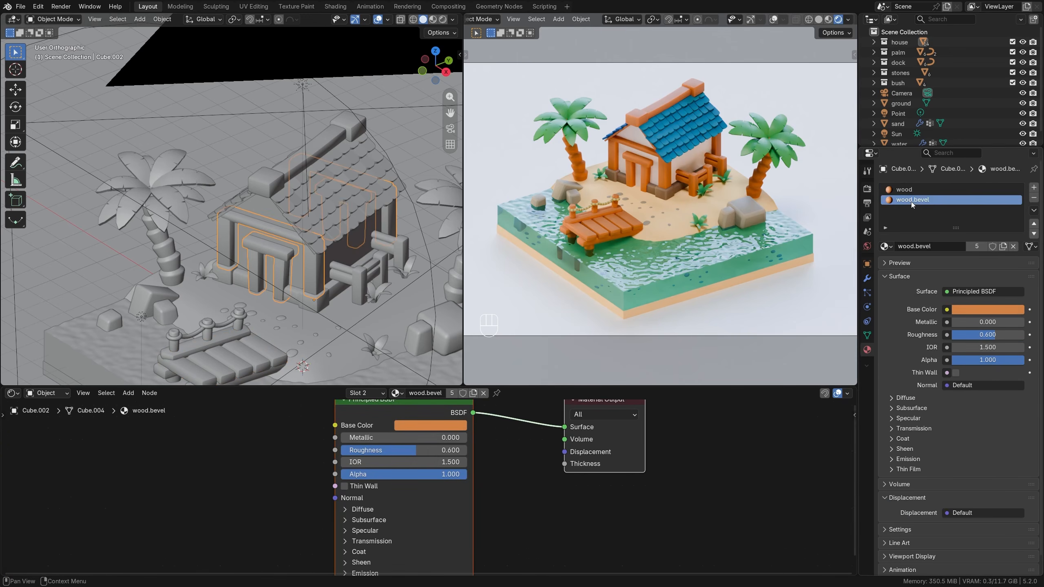
pyautogui.moveTo(451, 451); pyautogui.dragTo(485, 450)
pyautogui.click(905, 189)
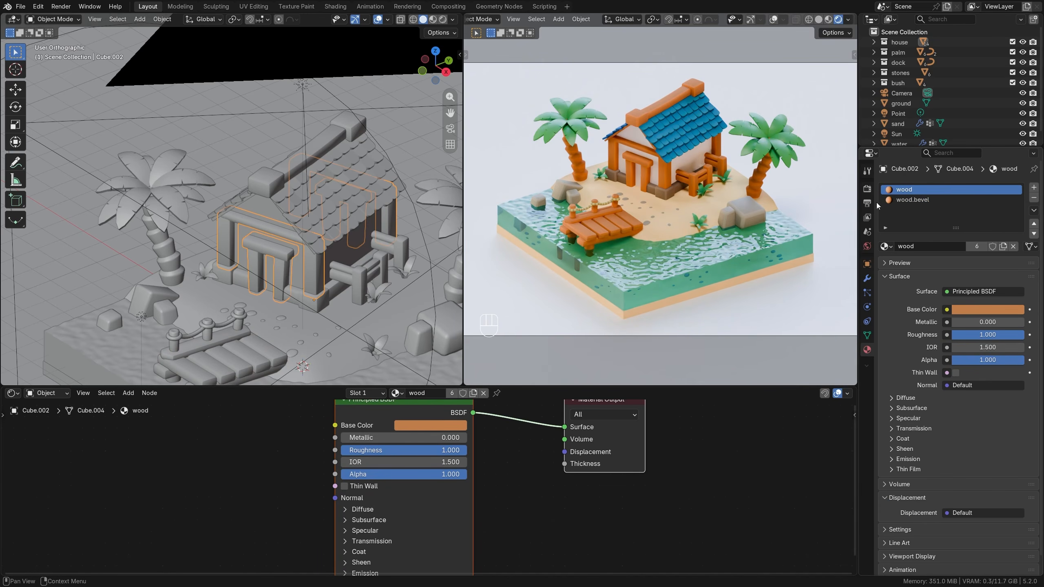
# Change the render's color management look to Very High Contrast.
pyautogui.click(867, 188)
pyautogui.scroll(-10, 923, 511)
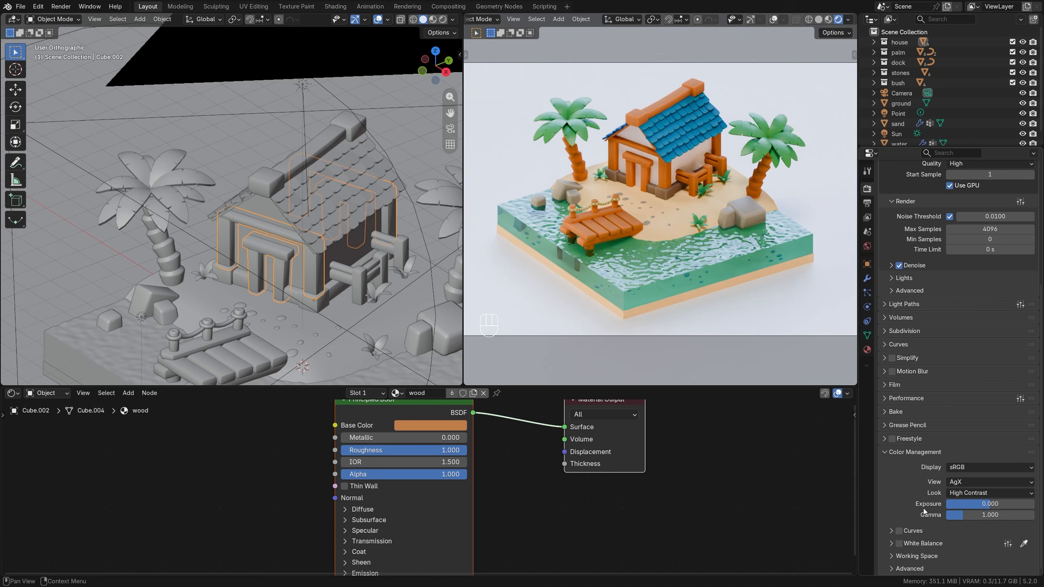
pyautogui.click(970, 497)
pyautogui.click(972, 415)
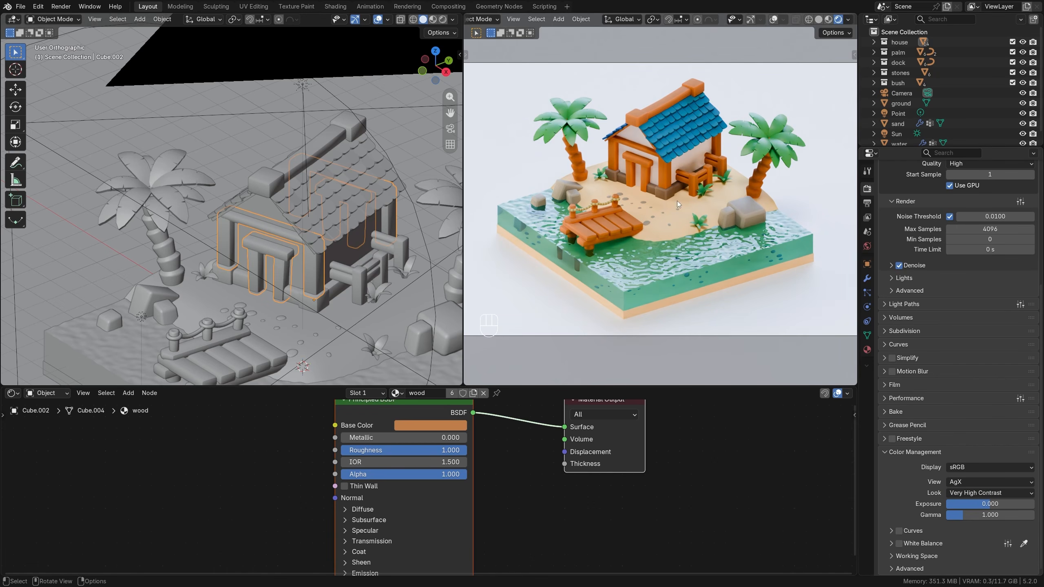
# Make the sand material's base color a more saturated orange-yellow, #FFC456.
pyautogui.click(186, 303)
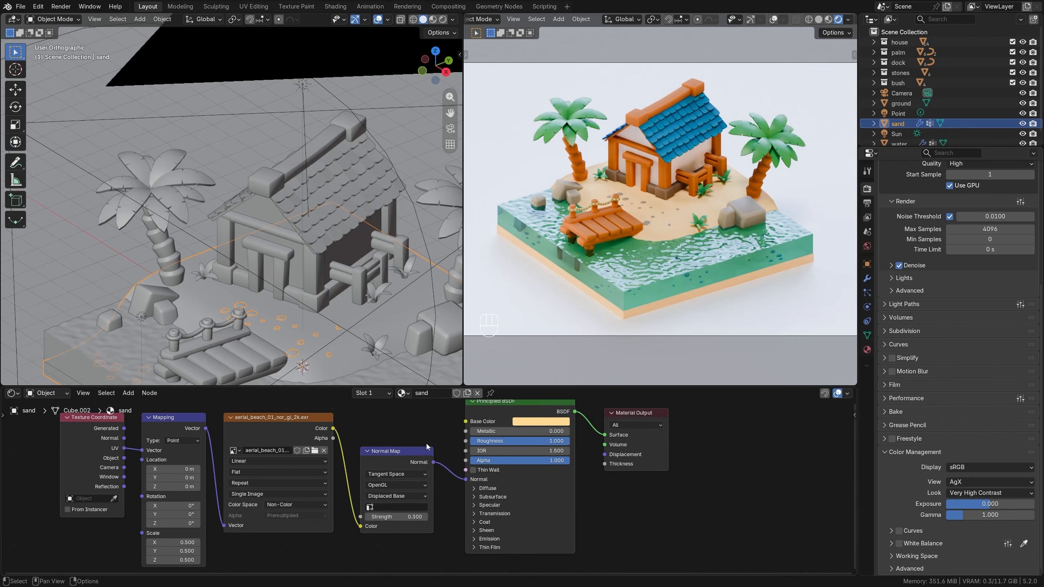
pyautogui.click(540, 422)
pyautogui.moveTo(553, 259); pyautogui.dragTo(573, 259)
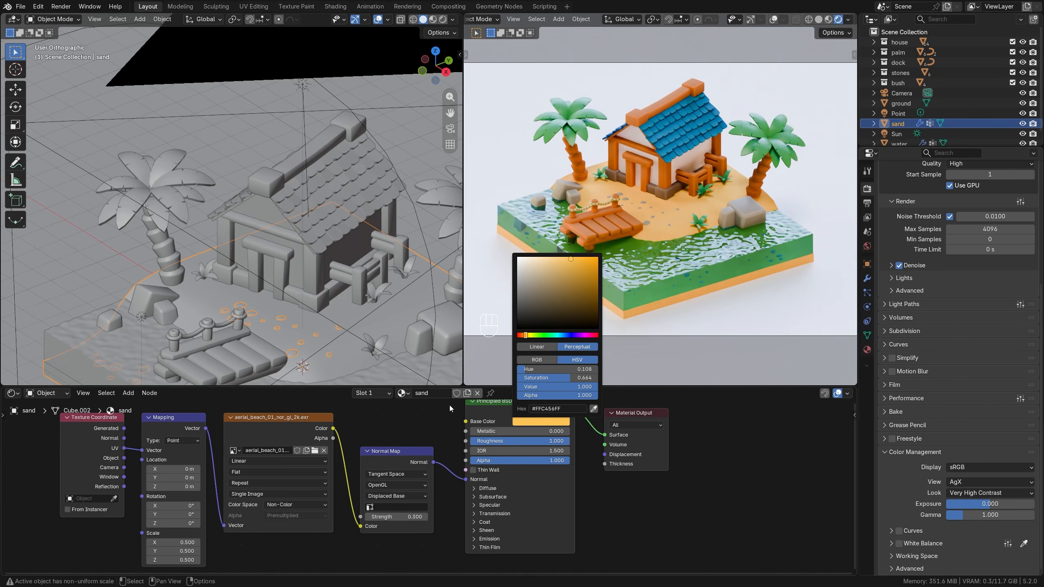
# Set the sand texture's mapping scale to 1.5 on all axes and its normal map strength to 0.7.
pyautogui.click(401, 517)
pyautogui.write('0.5')
pyautogui.press('Return')
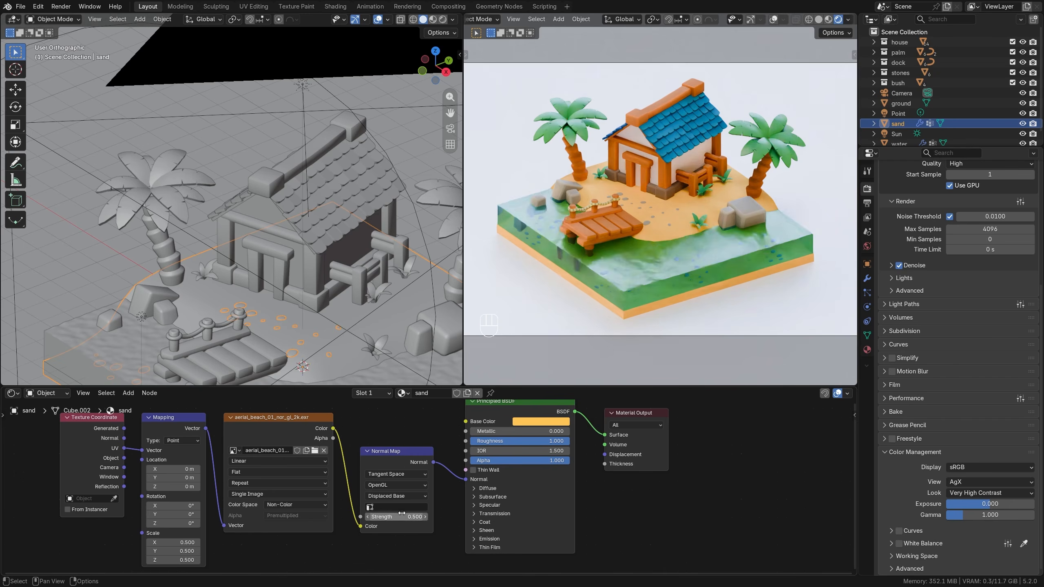
pyautogui.click(176, 545)
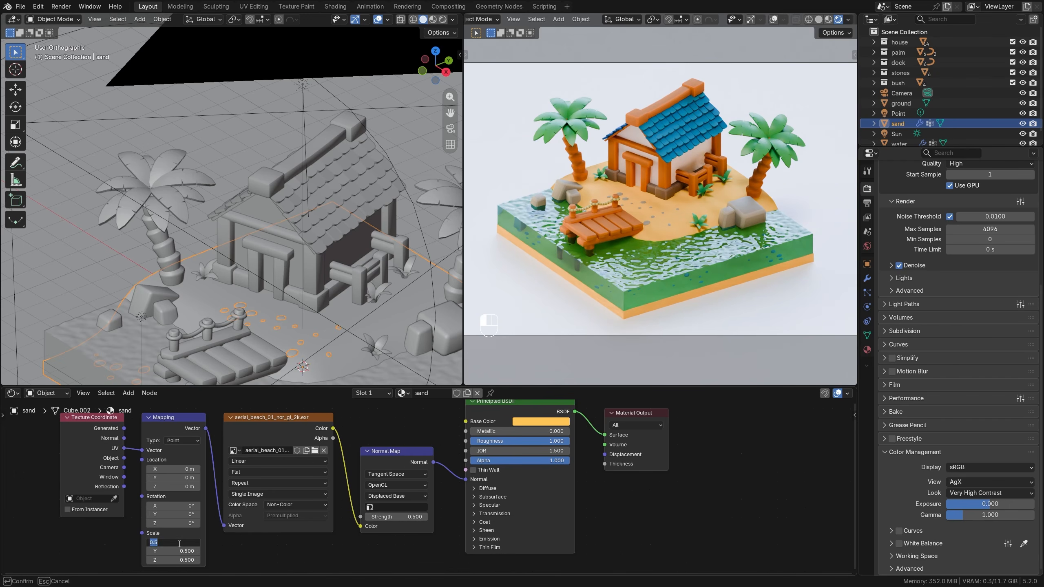
pyautogui.press('Escape')
pyautogui.moveTo(177, 544); pyautogui.dragTo(177, 560)
pyautogui.write('1')
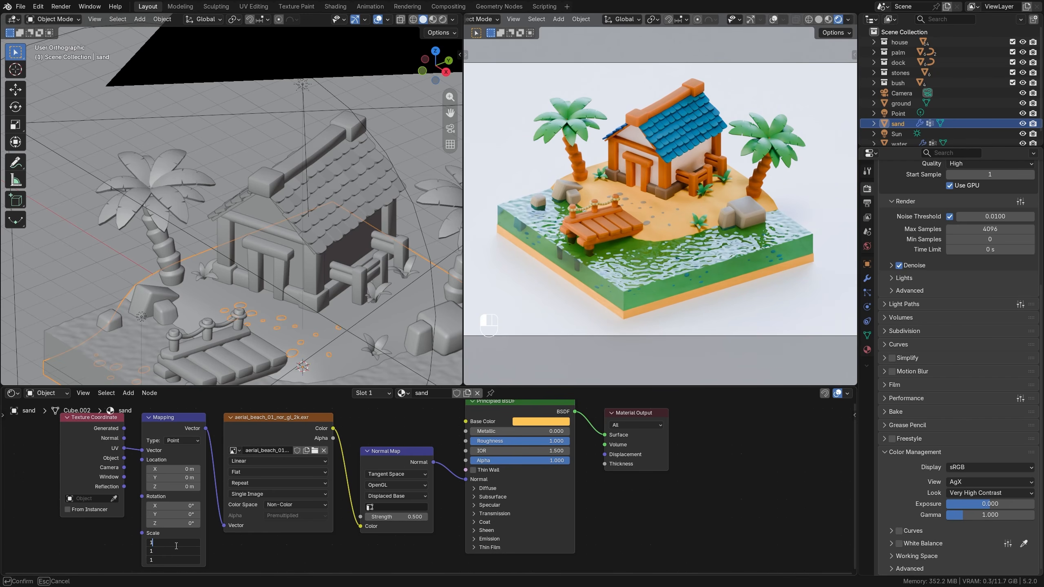
pyautogui.write('.5')
pyautogui.press('Return')
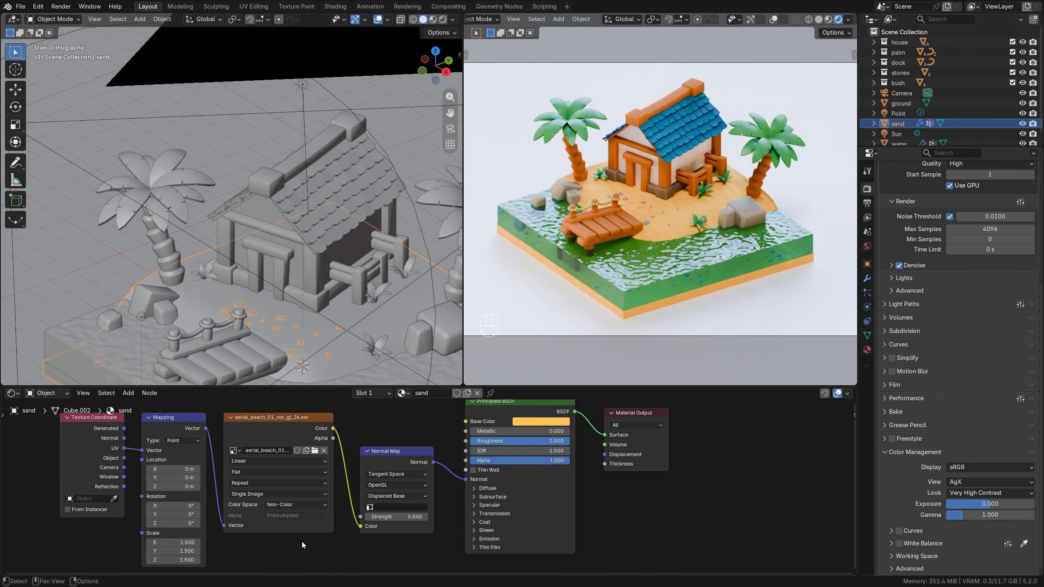
pyautogui.moveTo(399, 520); pyautogui.dragTo(419, 520)
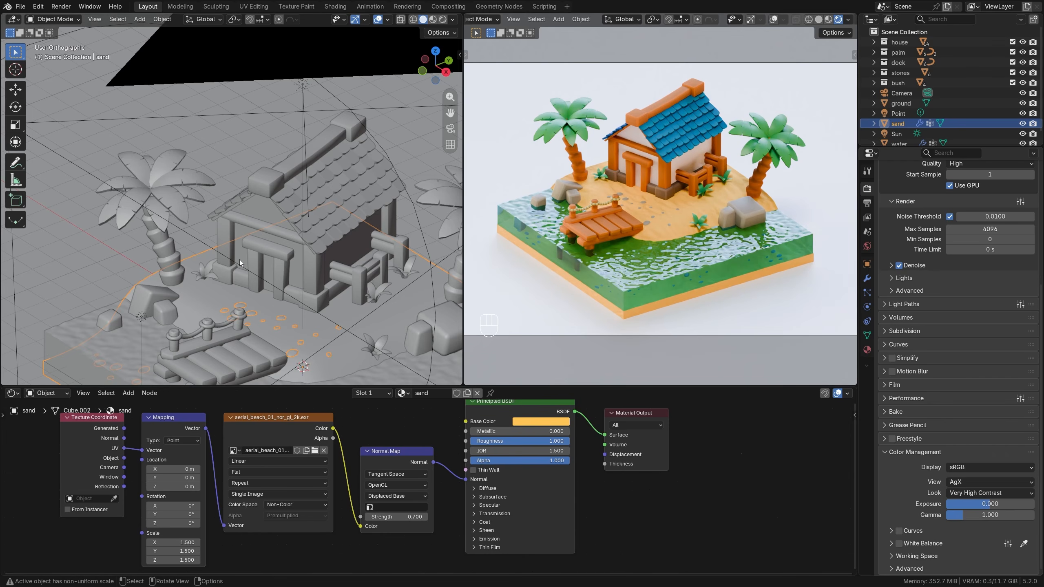
# Set the size of the Clouds texture that displaces the water to 0.55.
pyautogui.scroll(-2, 243, 261)
pyautogui.keyDown('shift'); pyautogui.moveTo(286, 312); pyautogui.dragTo(263, 211, button='middle'); pyautogui.keyUp('shift')
pyautogui.click(95, 196)
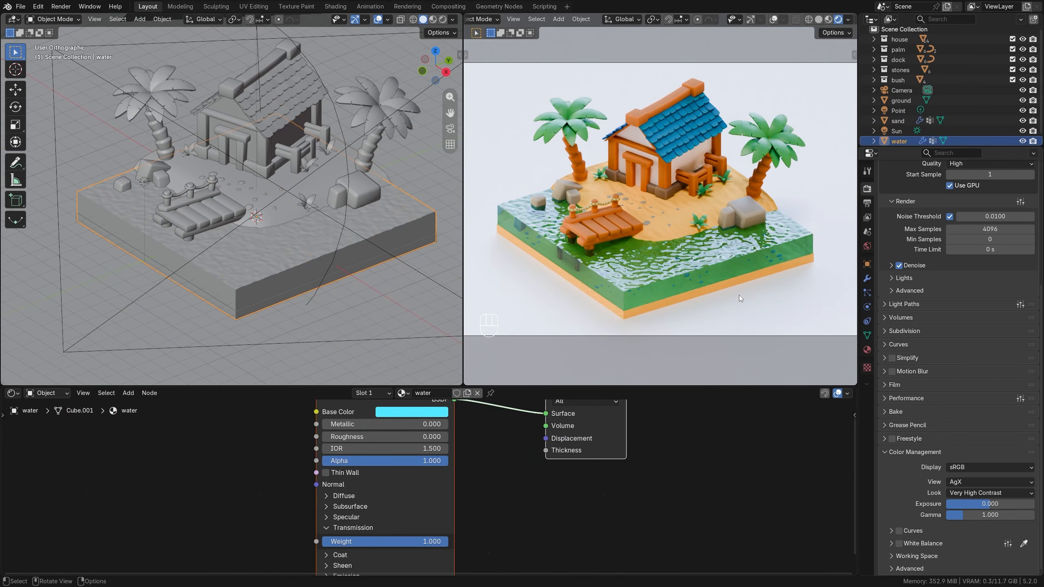
pyautogui.click(867, 278)
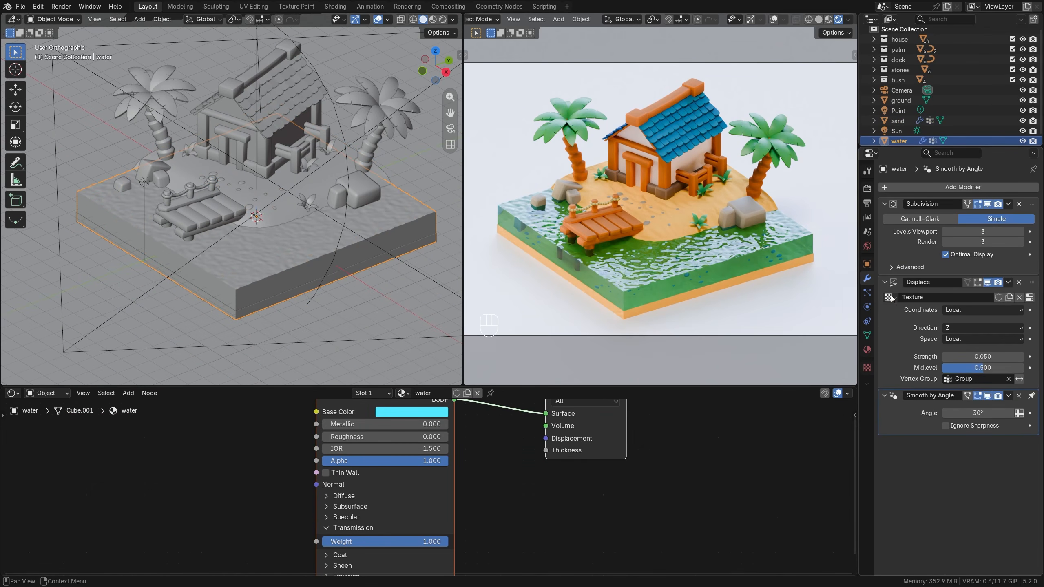
pyautogui.click(1029, 297)
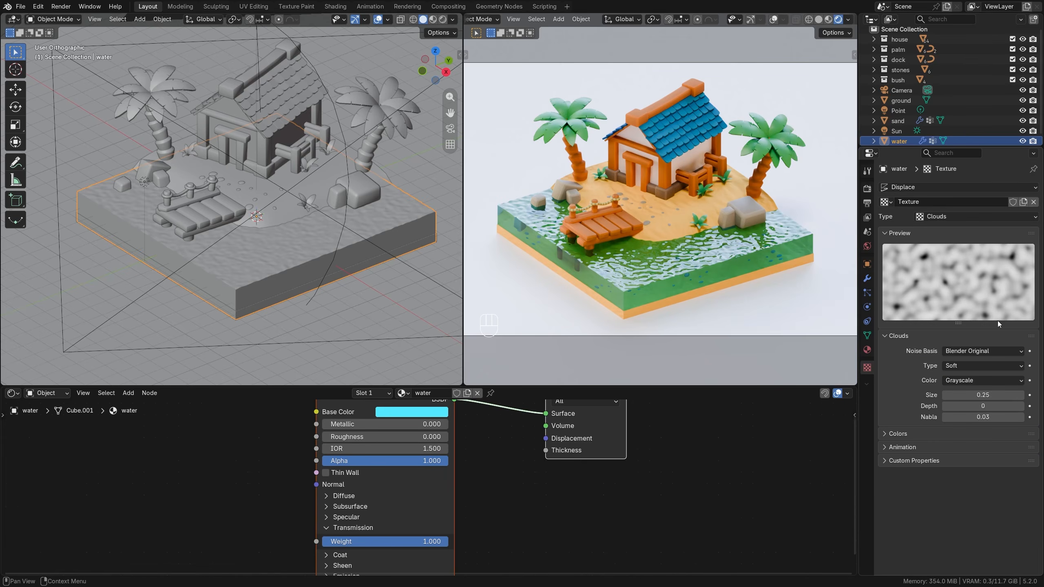
pyautogui.click(982, 395)
pyautogui.write('0.5')
pyautogui.press('Return')
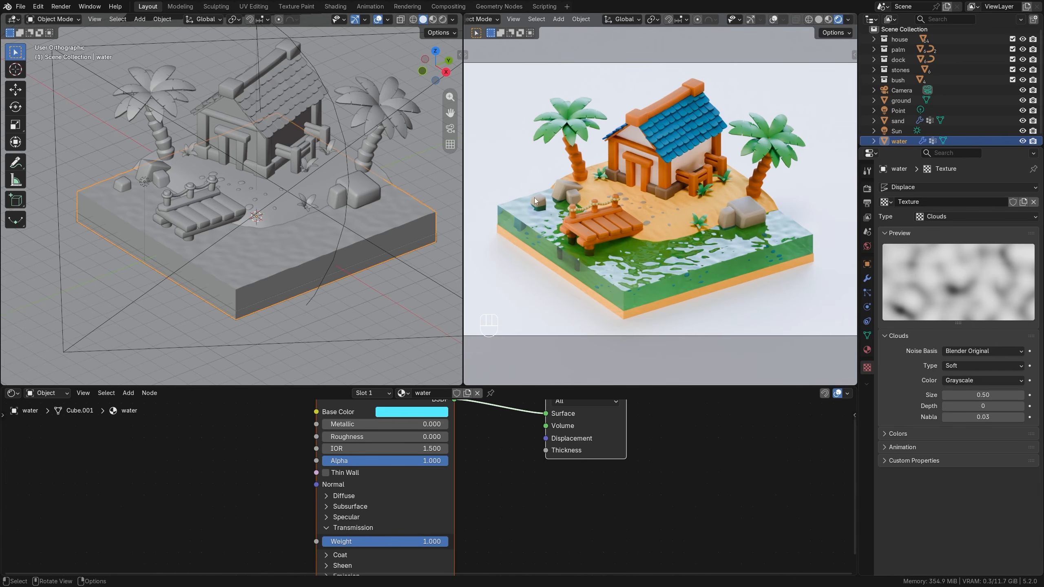
pyautogui.moveTo(982, 394)
pyautogui.mouseDown()
pyautogui.moveTo(1004, 394)
pyautogui.moveTo(983, 395)
pyautogui.mouseUp()
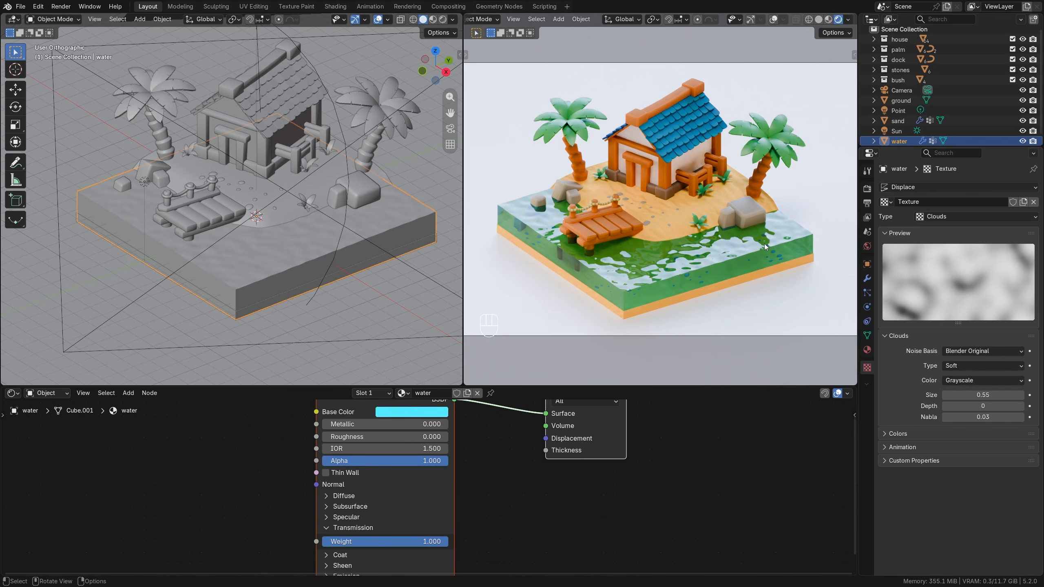
# Add a Color Ramp driven by Texture Coordinate and Mapping nodes to the water material and preview it on the surface.
pyautogui.scroll(-3, 383, 426)
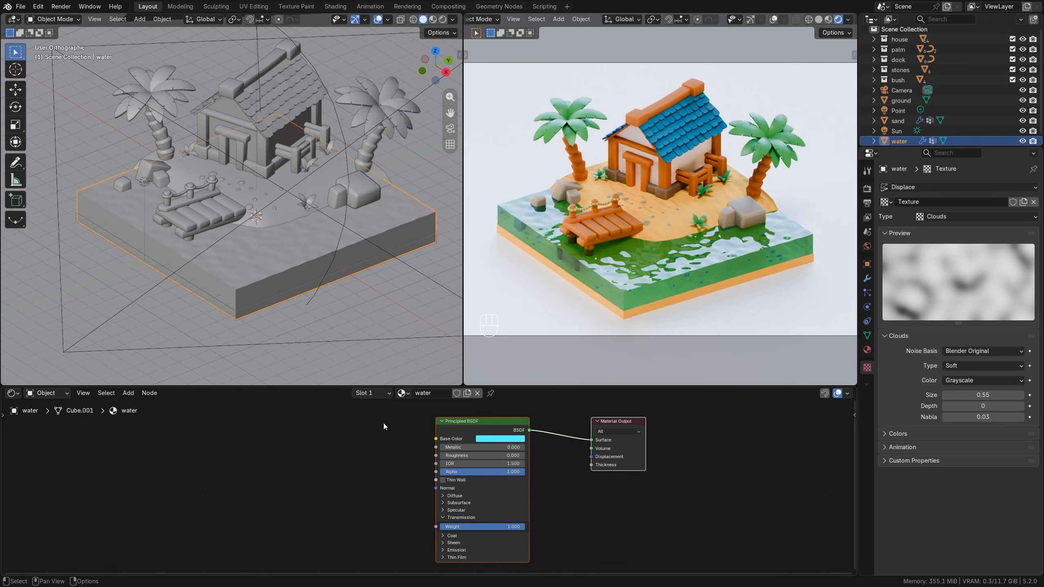
pyautogui.hotkey('shift', 'a')
pyautogui.moveTo(325, 496)
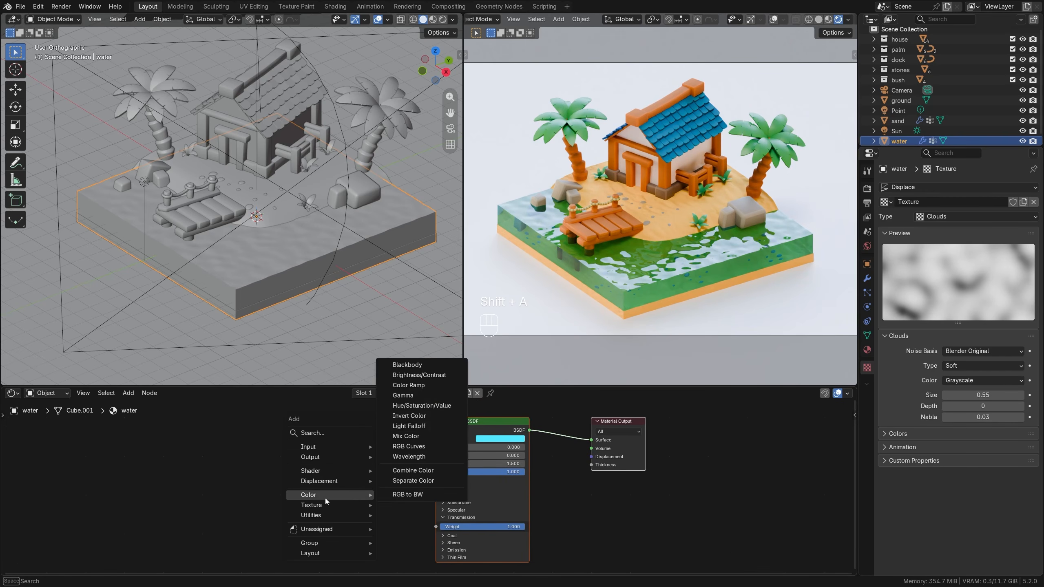
pyautogui.click(409, 385)
pyautogui.click(314, 405)
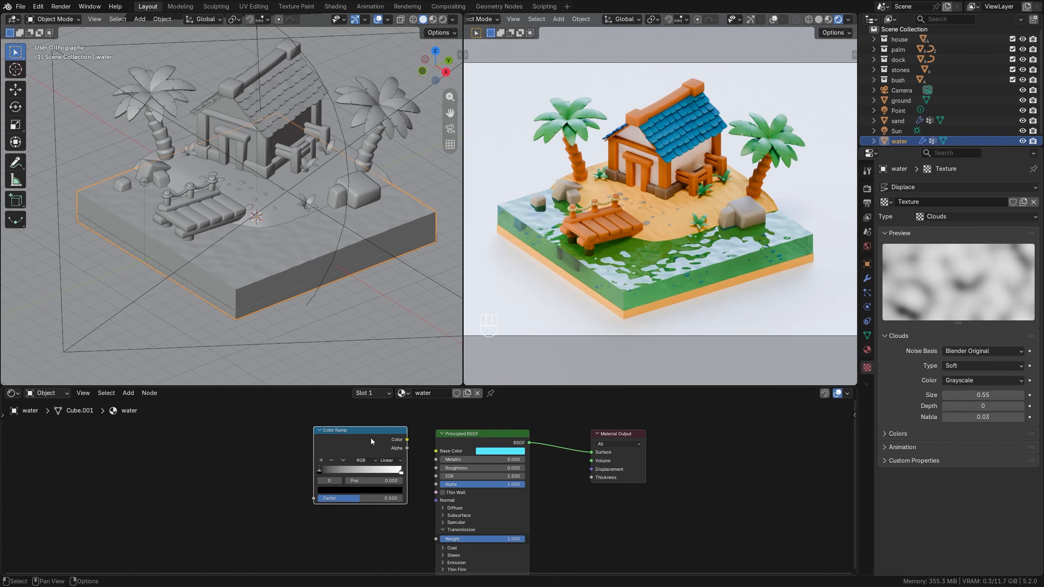
pyautogui.hotkey('ctrl', 't')
pyautogui.hotkey('ctrl', 'x')
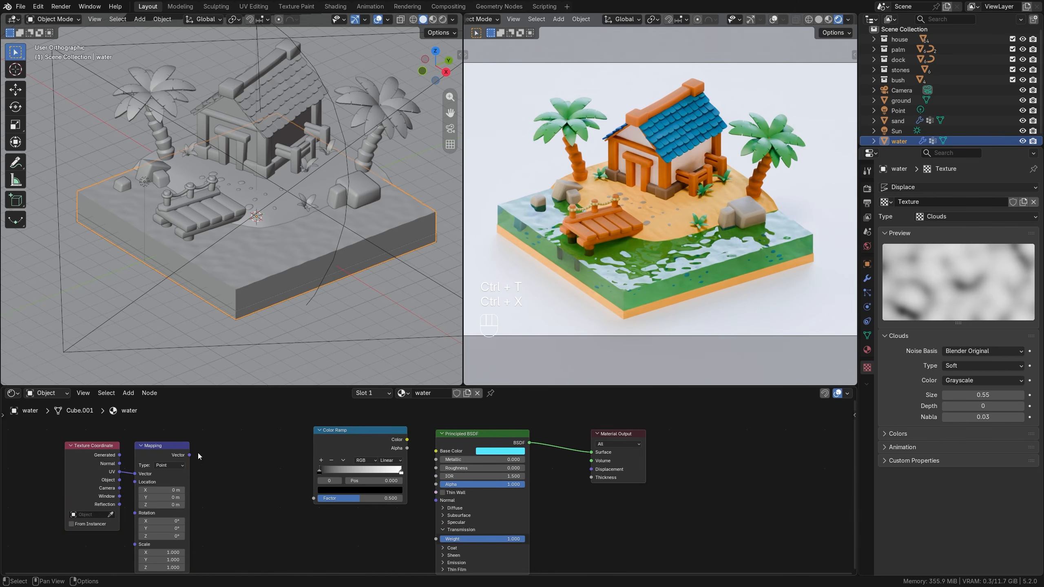
pyautogui.moveTo(189, 455); pyautogui.dragTo(313, 498)
pyautogui.moveTo(355, 441); pyautogui.dragTo(294, 454)
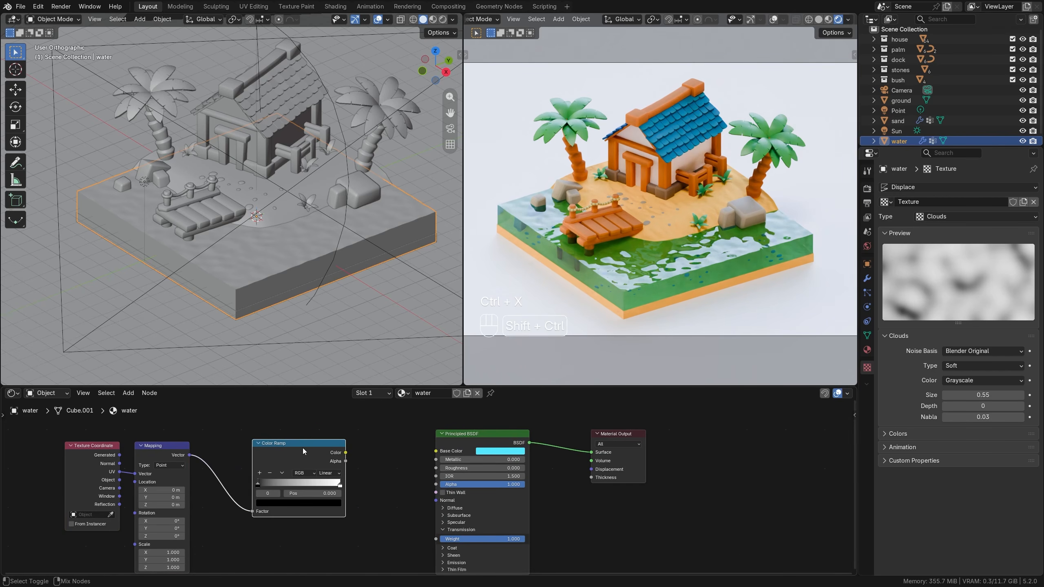
pyautogui.keyDown('ctrl'); pyautogui.keyDown('shift'); pyautogui.click(303, 448); pyautogui.keyUp('shift'); pyautogui.keyUp('ctrl')
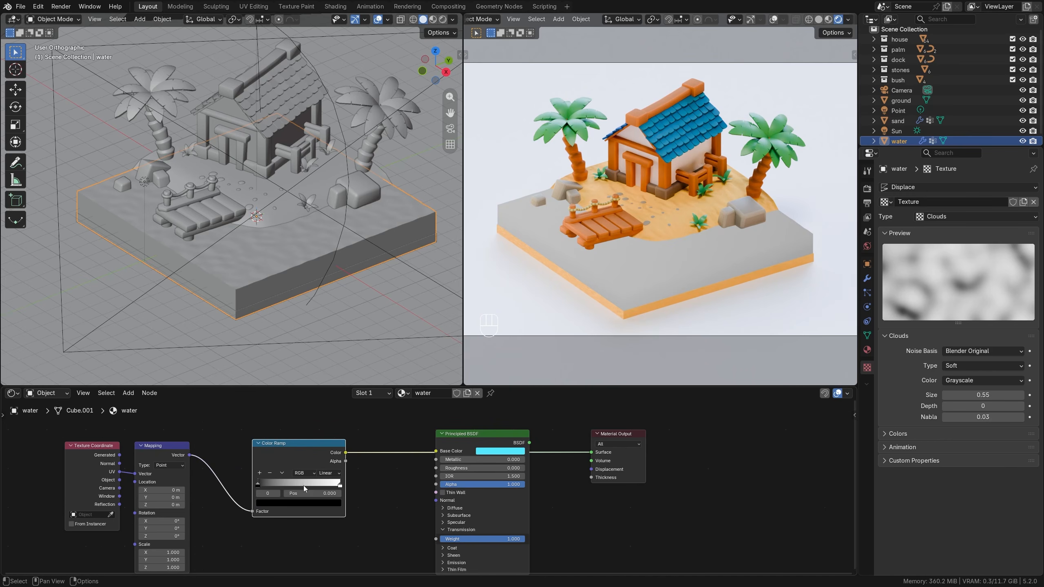
# Drive the water's ramp with Generated coordinates, keeping the black stop at 0 and placing the white stop at 0.8.
pyautogui.moveTo(259, 484); pyautogui.dragTo(287, 485)
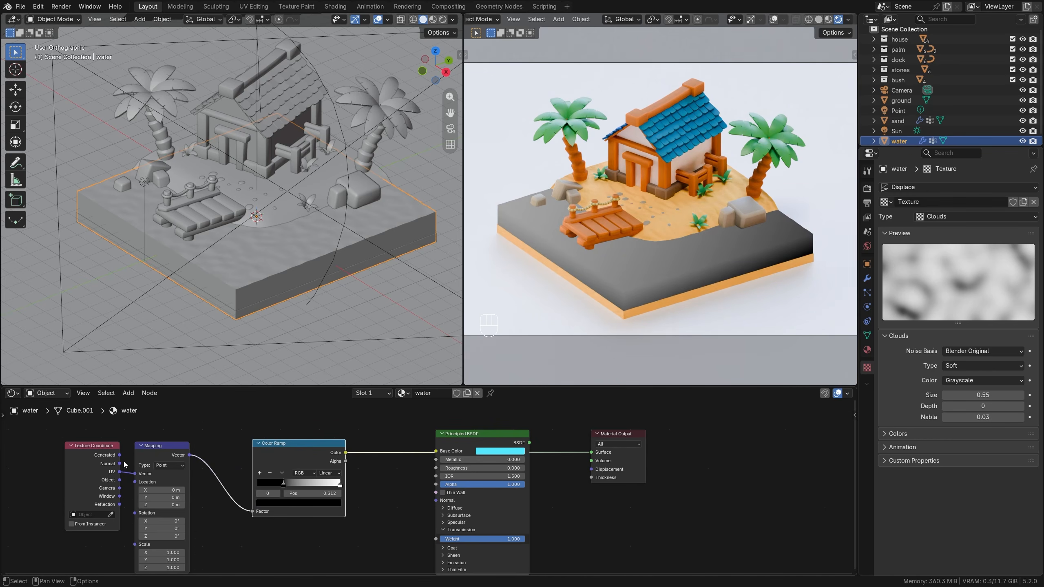
pyautogui.moveTo(119, 455); pyautogui.dragTo(135, 474)
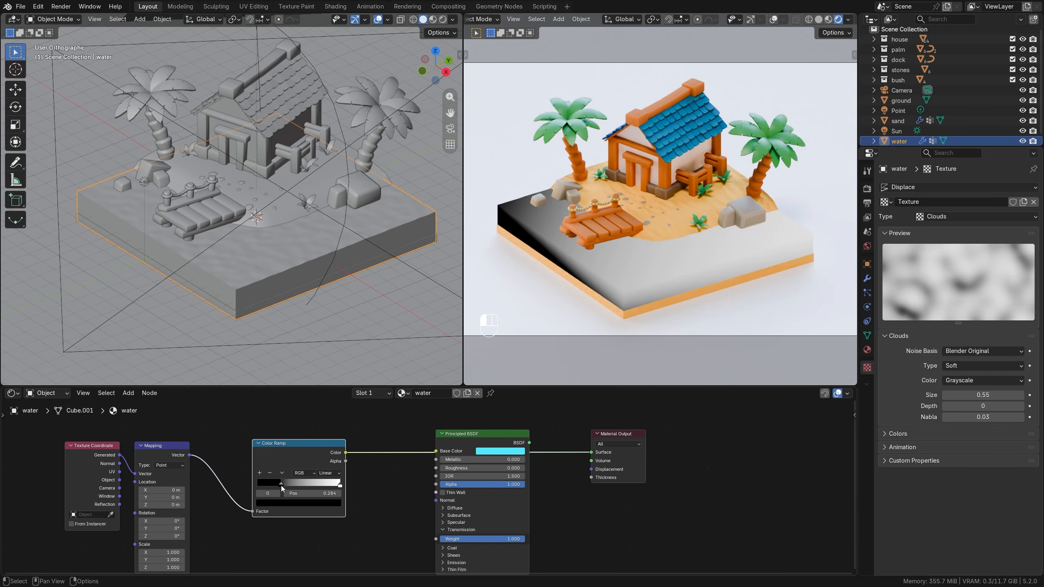
pyautogui.moveTo(280, 484); pyautogui.dragTo(259, 485)
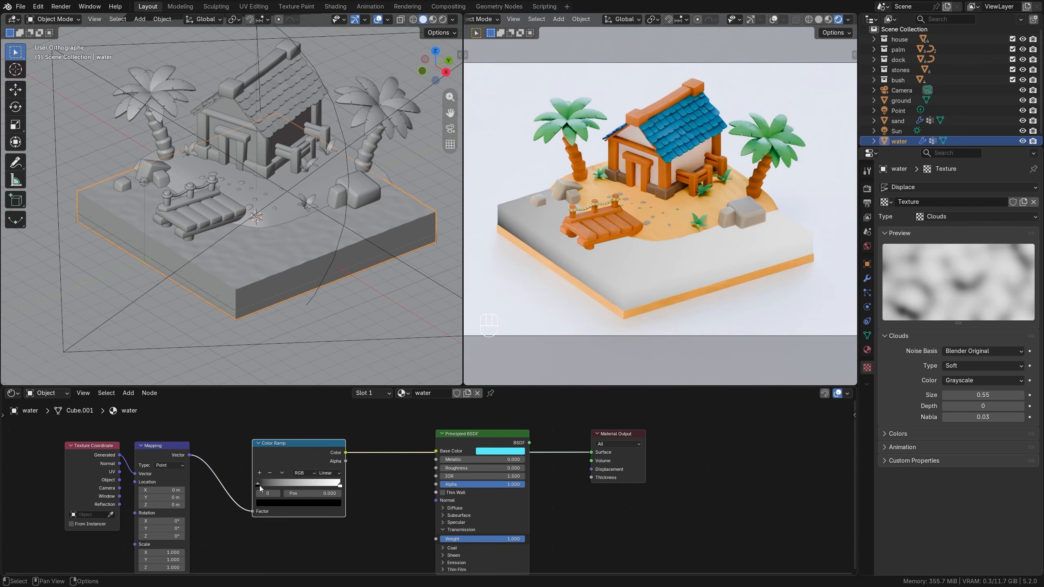
pyautogui.moveTo(340, 486)
pyautogui.mouseDown()
pyautogui.moveTo(308, 487)
pyautogui.moveTo(323, 486)
pyautogui.mouseUp()
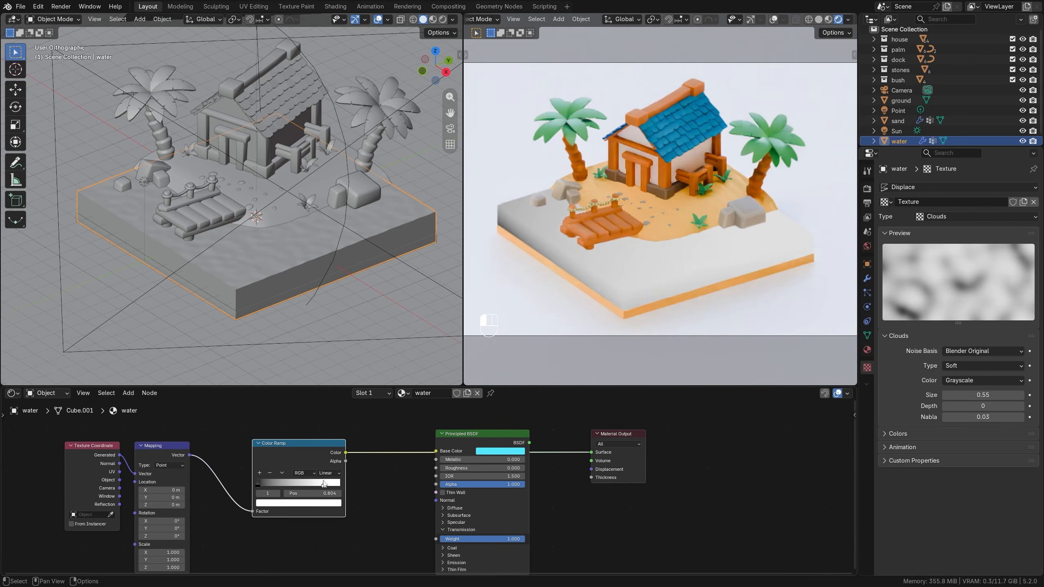
# Try a Z rotation on the water's mapping and try Object coordinates as its vector input.
pyautogui.moveTo(161, 536); pyautogui.dragTo(194, 536)
pyautogui.press('Escape')
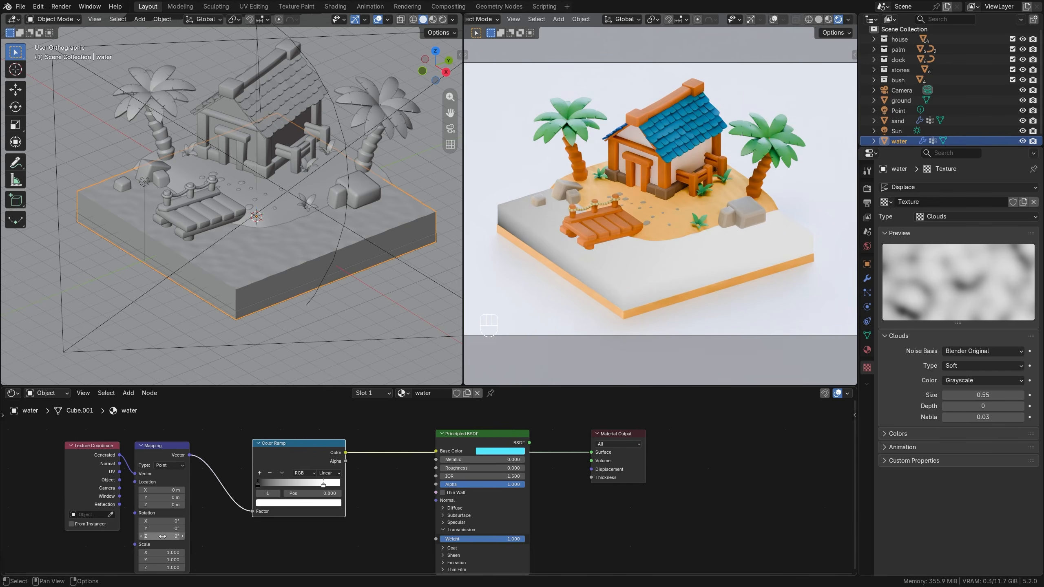
pyautogui.moveTo(120, 480); pyautogui.dragTo(135, 474)
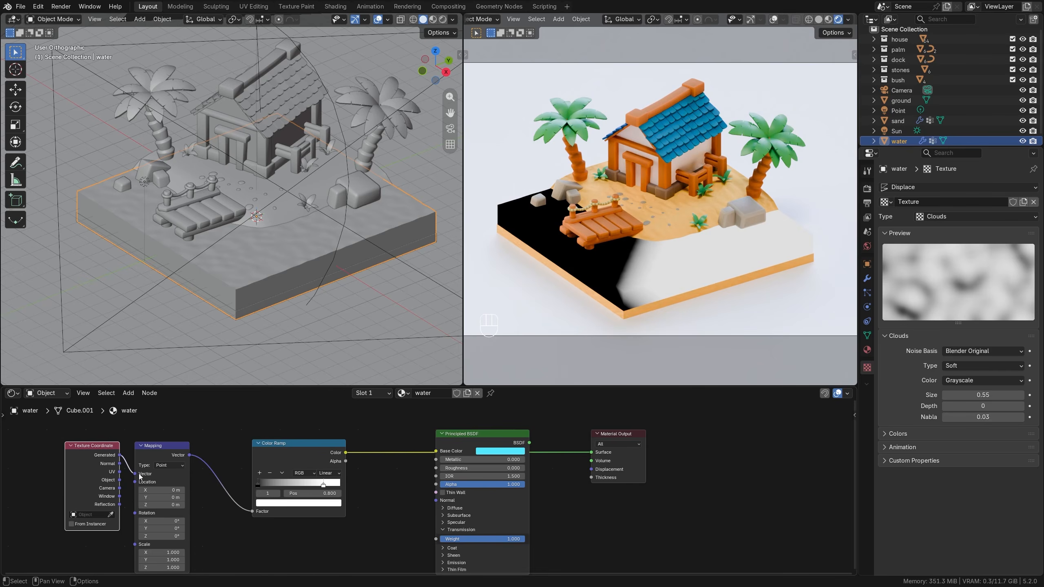
# Copy the Principled BSDF's cyan base color onto both stops of the water's Color Ramp.
pyautogui.hotkey('ctrl', 'c')
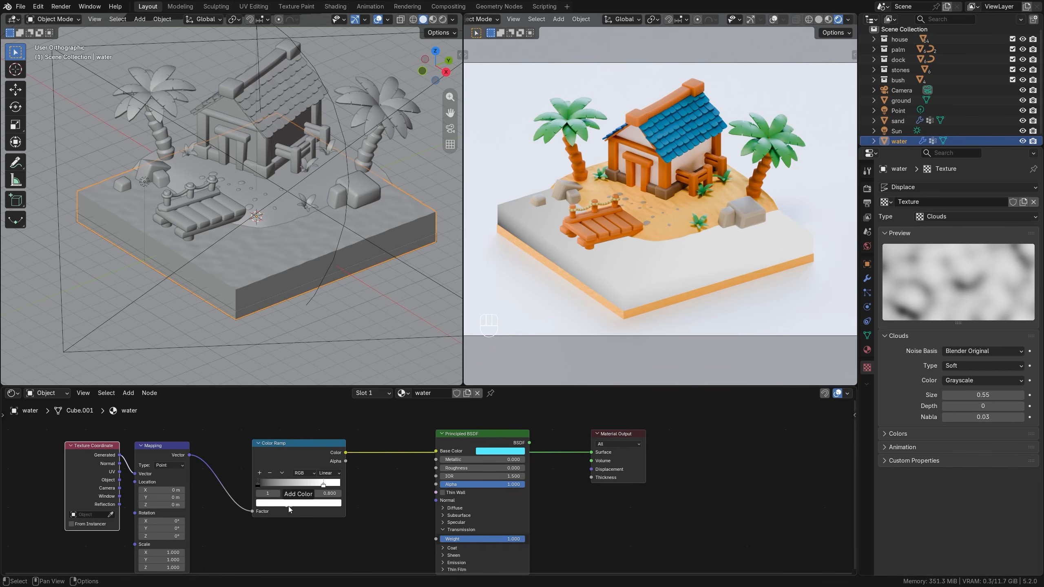
pyautogui.hotkey('ctrl', 'v')
pyautogui.click(259, 485)
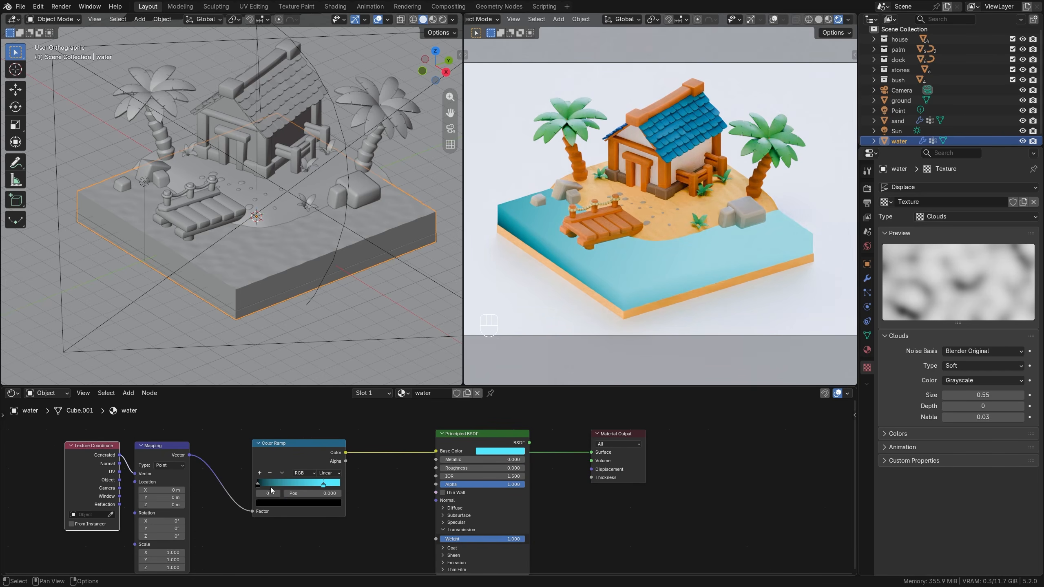
pyautogui.moveTo(501, 451); pyautogui.dragTo(298, 505)
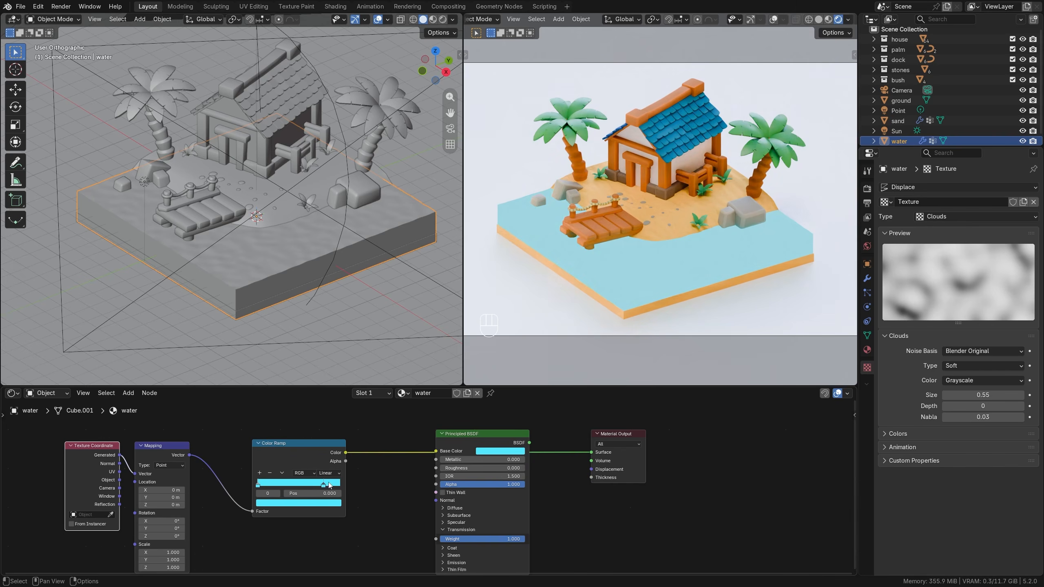
pyautogui.click(324, 486)
pyautogui.click(321, 502)
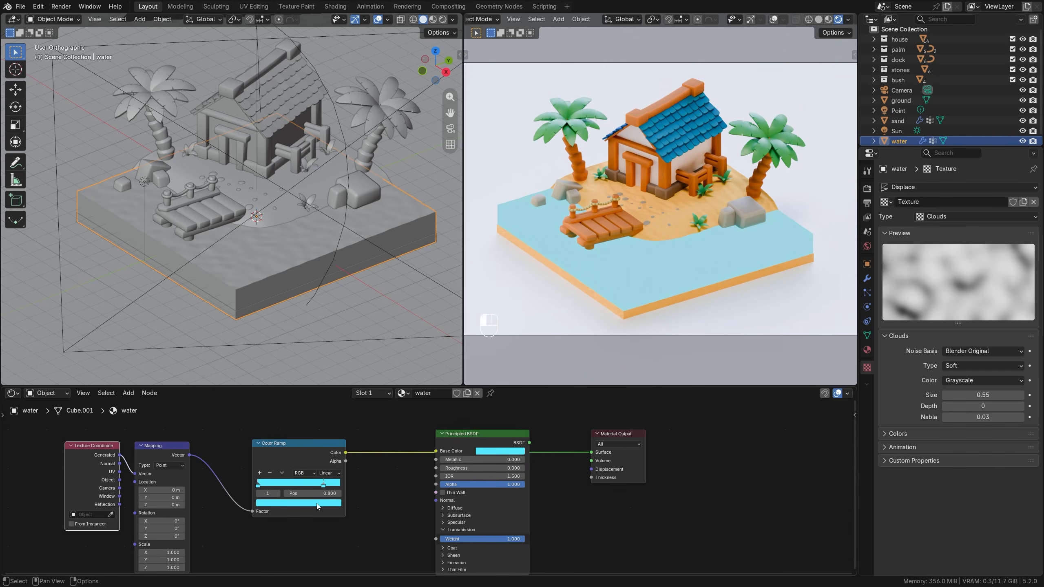
# Change the ramp's second stop to a deeper blue and connect the Color Ramp to the water shader's Base Color, with the shader feeding the surface.
pyautogui.click(299, 502)
pyautogui.moveTo(295, 429); pyautogui.dragTo(300, 429)
pyautogui.moveTo(324, 487)
pyautogui.mouseDown()
pyautogui.moveTo(288, 487)
pyautogui.moveTo(330, 487)
pyautogui.moveTo(320, 488)
pyautogui.mouseUp()
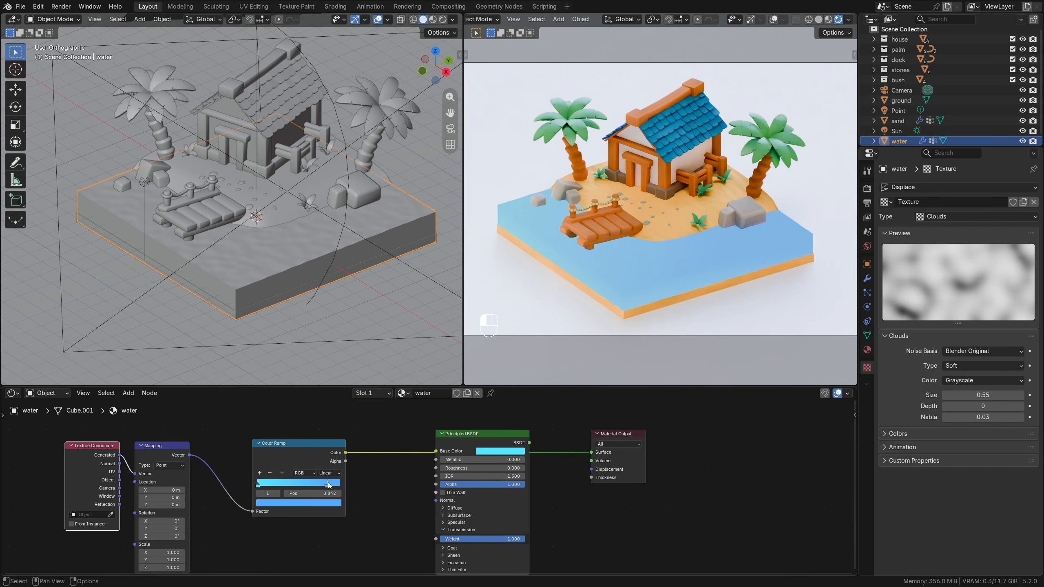
pyautogui.keyDown('ctrl'); pyautogui.keyDown('shift'); pyautogui.click(510, 440); pyautogui.keyUp('shift'); pyautogui.keyUp('ctrl')
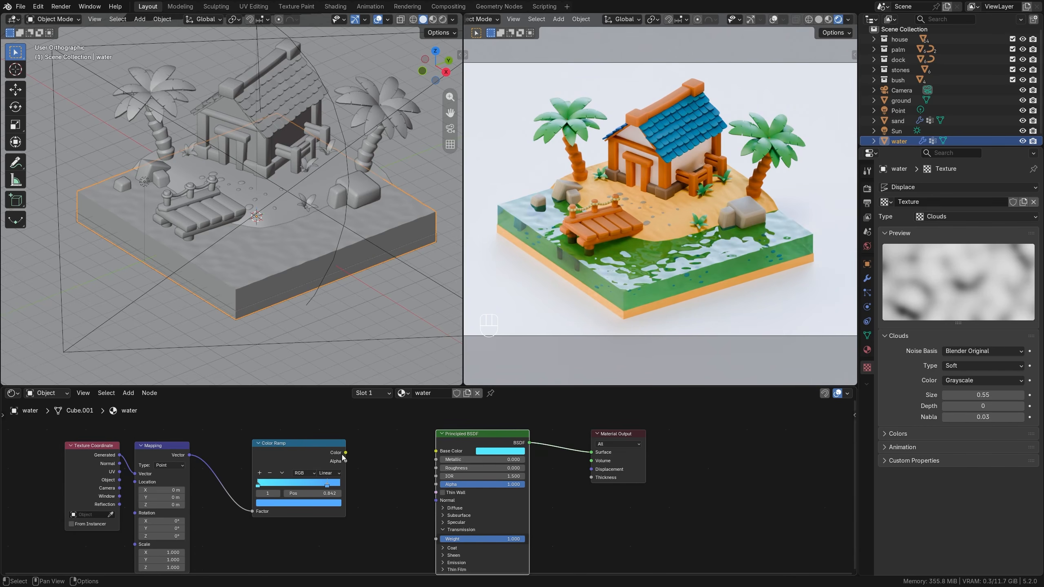
pyautogui.moveTo(345, 452); pyautogui.dragTo(436, 451)
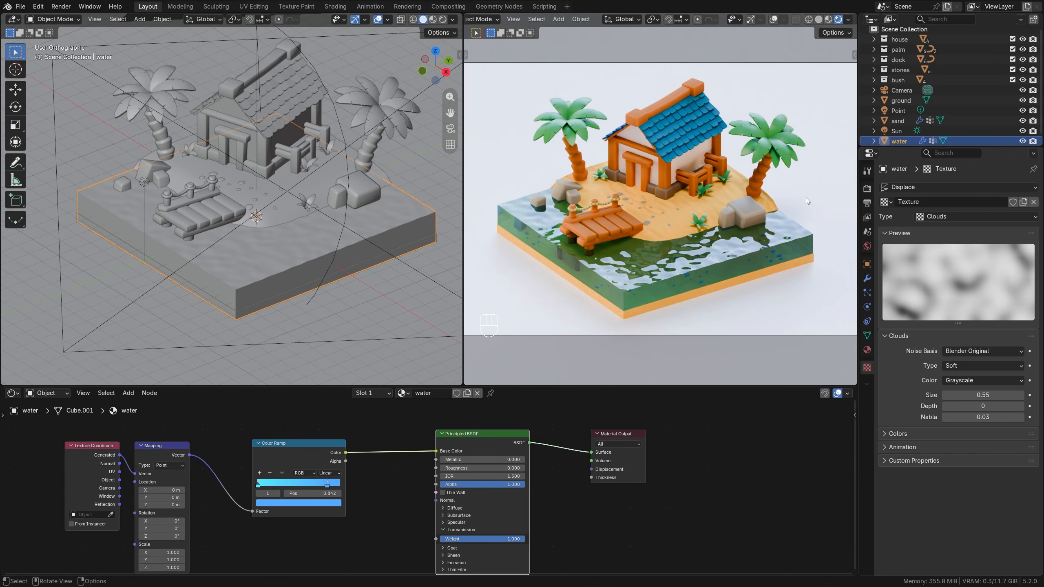
# Set the water's Color Ramp to B-Spline interpolation, with the blue stop near the end and the cyan stop at about 0.51.
pyautogui.moveTo(327, 486); pyautogui.dragTo(336, 486)
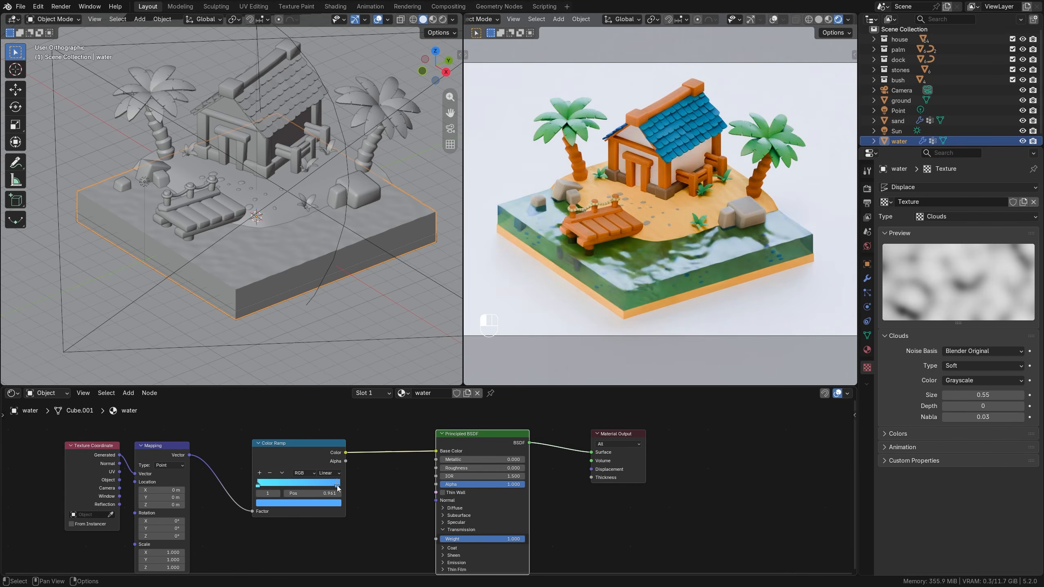
pyautogui.moveTo(259, 485); pyautogui.dragTo(299, 483)
pyautogui.click(329, 473)
pyautogui.click(334, 517)
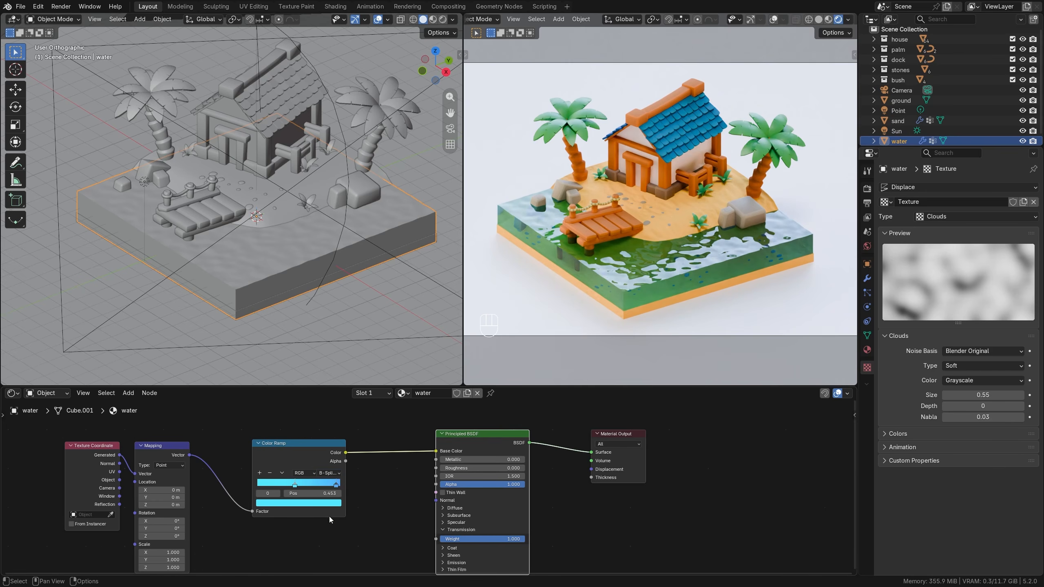
pyautogui.click(336, 485)
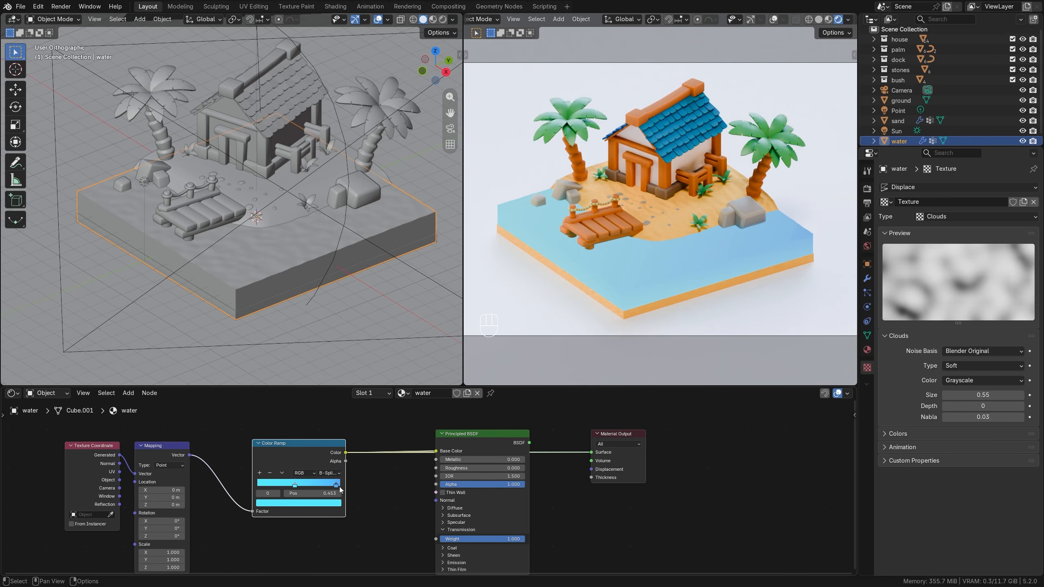
pyautogui.moveTo(295, 485); pyautogui.dragTo(300, 483)
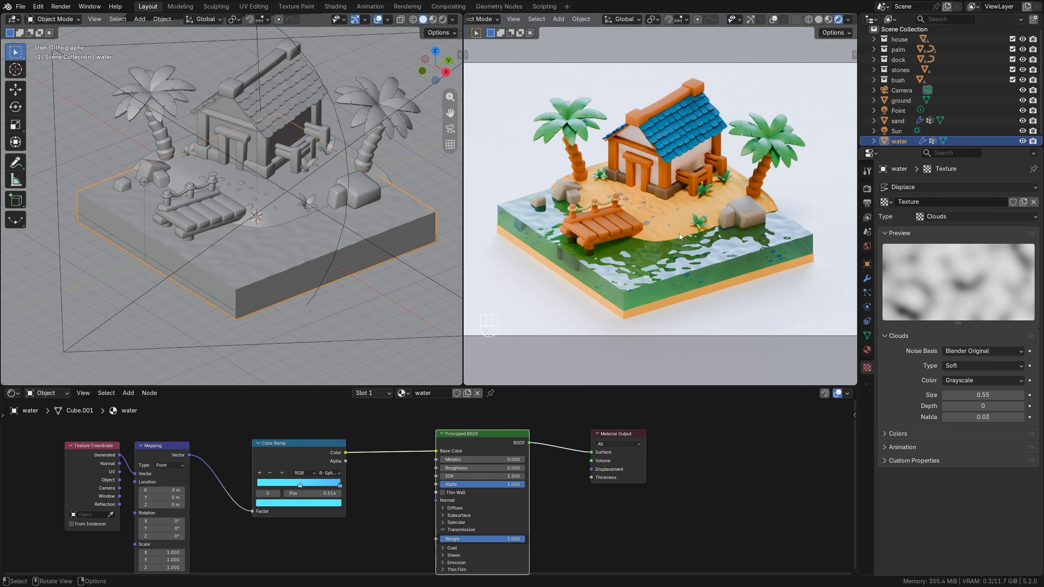
pyautogui.scroll(-1, 559, 428)
pyautogui.moveTo(566, 556); pyautogui.dragTo(616, 527, button='middle')
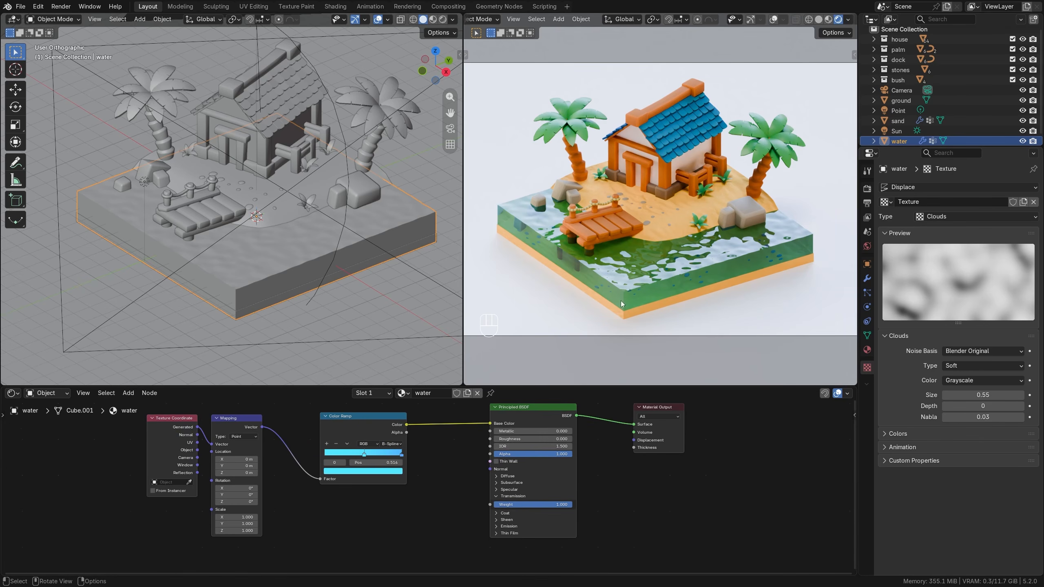
# Enable GPU use for the final render's denoising and set the render's maximum samples to 1024.
pyautogui.click(20, 6)
pyautogui.click(868, 189)
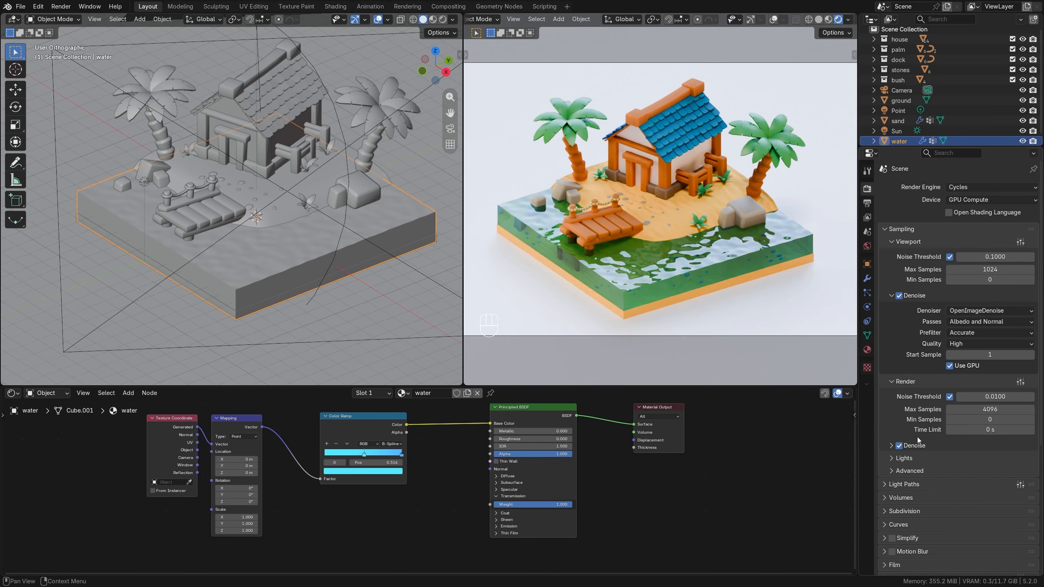
pyautogui.click(890, 446)
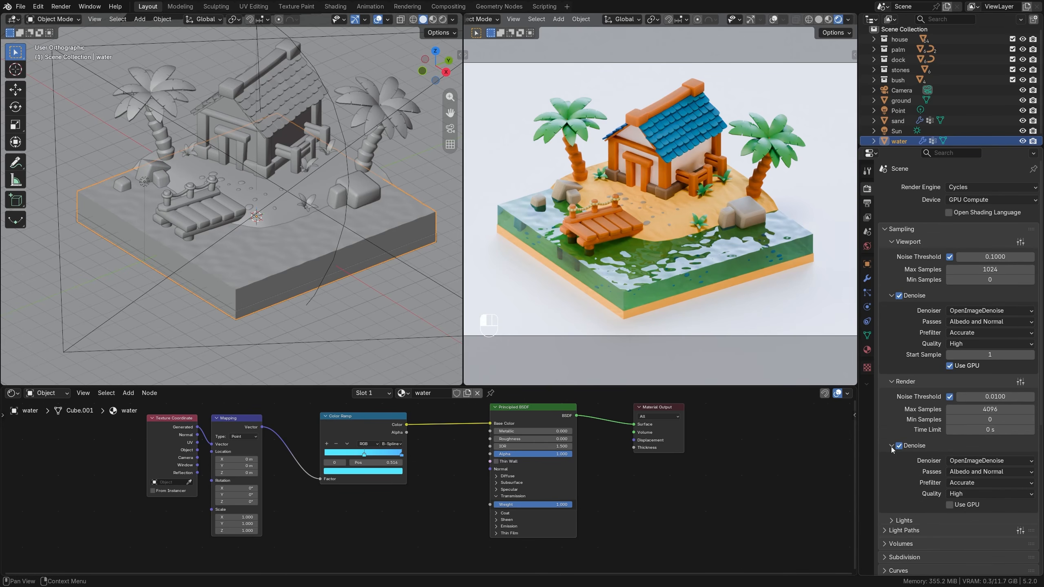
pyautogui.click(949, 505)
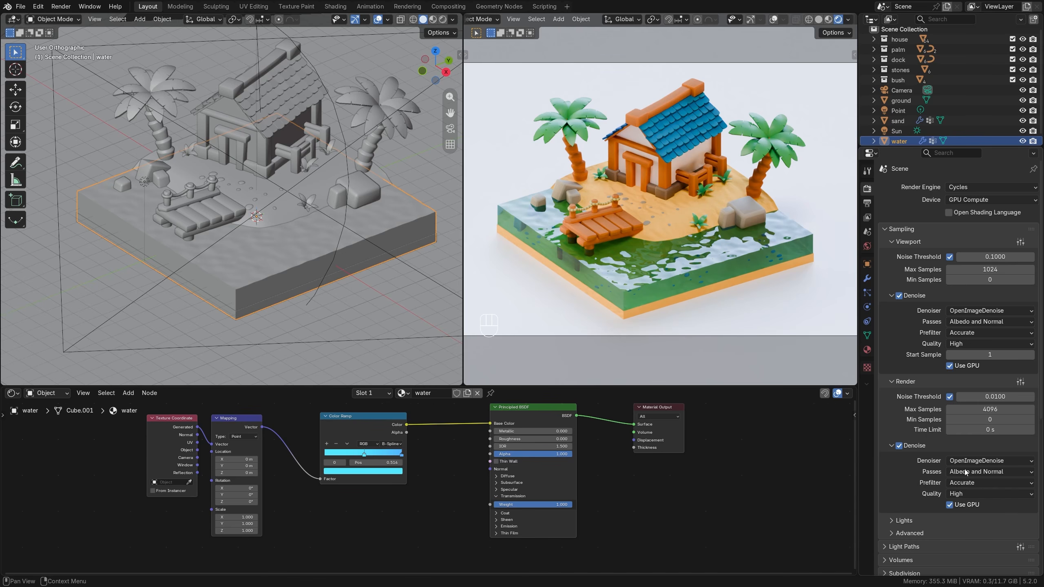
pyautogui.click(988, 409)
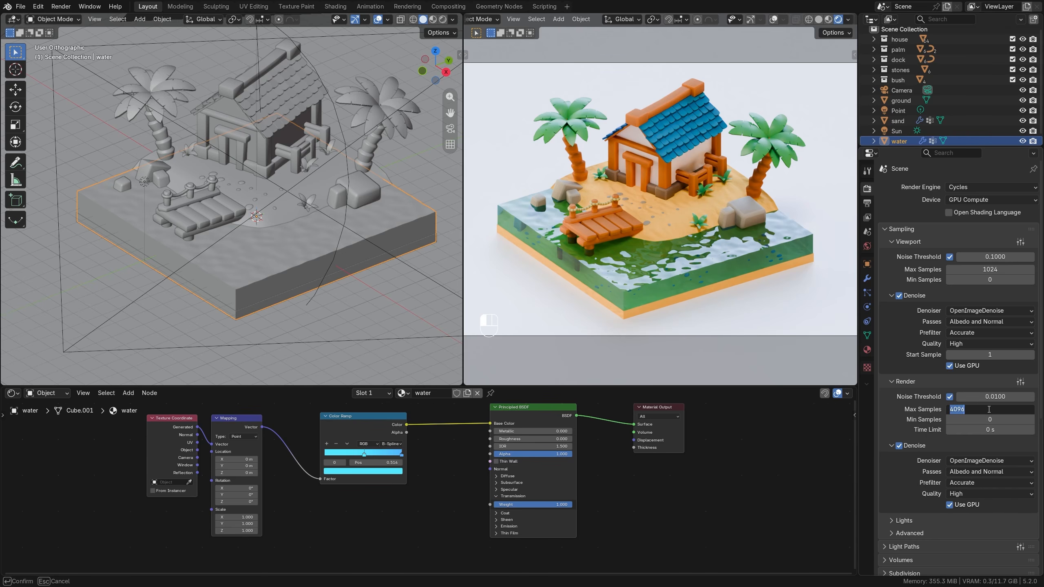
pyautogui.write('1024')
pyautogui.press('Return')
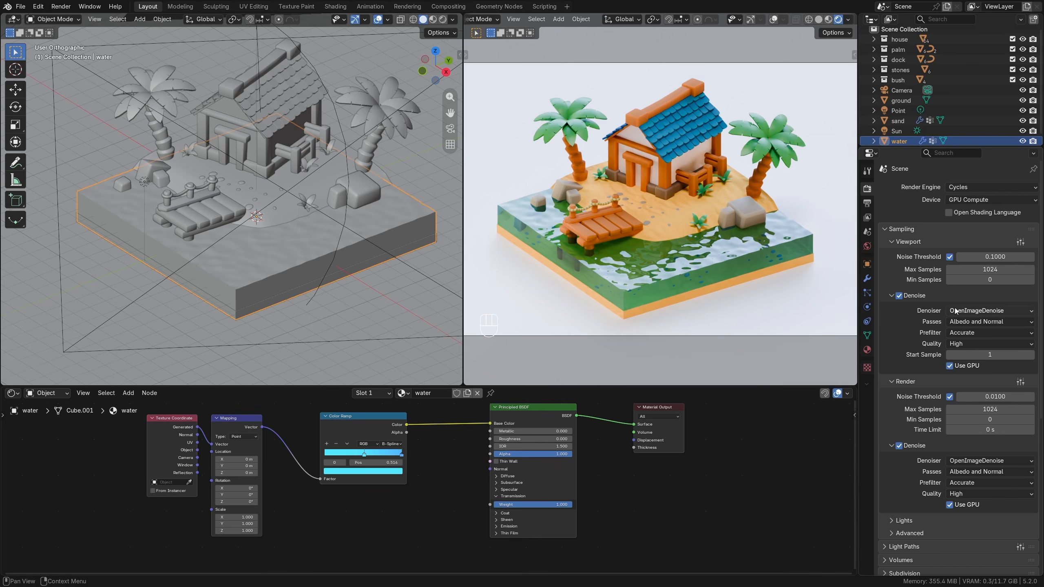
# Check the output settings, render the scene as a still image and start saving the render result.
pyautogui.click(867, 203)
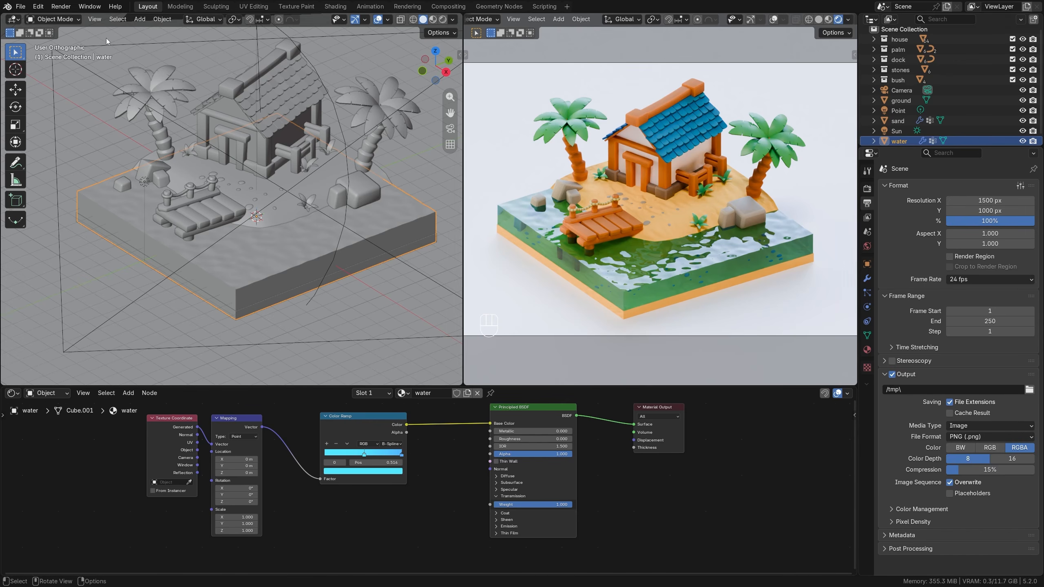
pyautogui.click(61, 6)
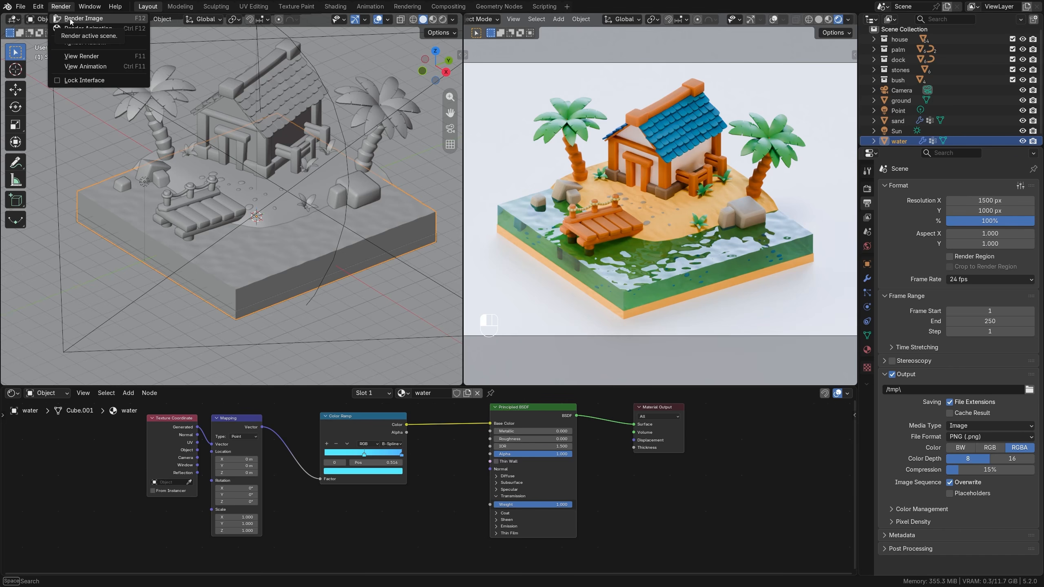
pyautogui.click(70, 18)
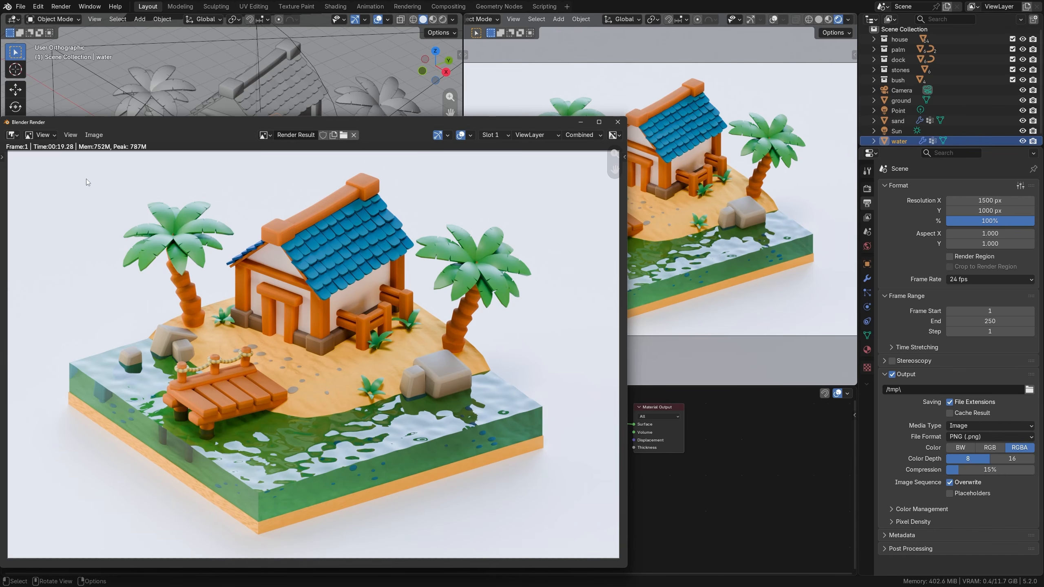
pyautogui.click(94, 136)
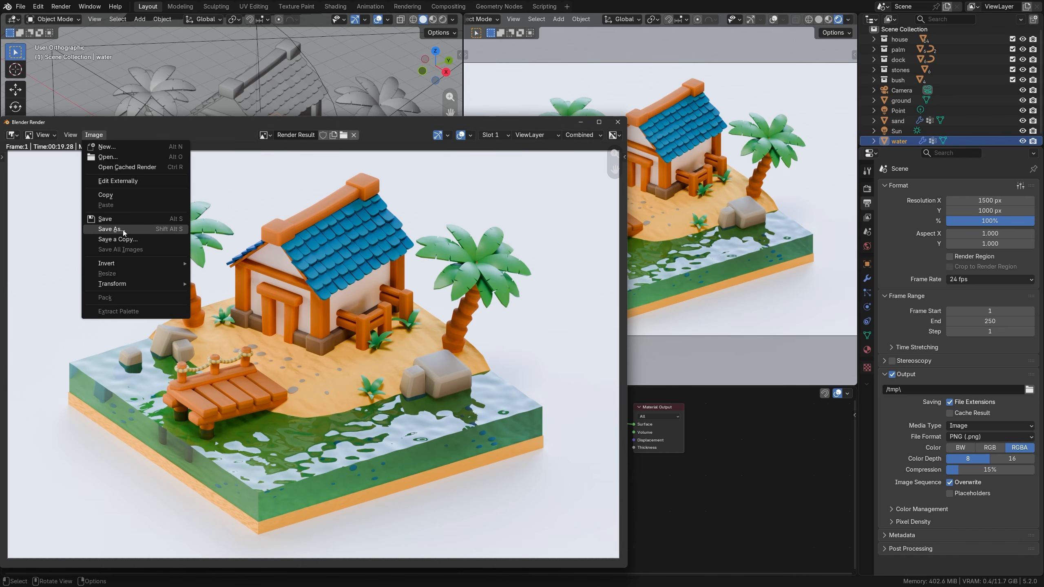